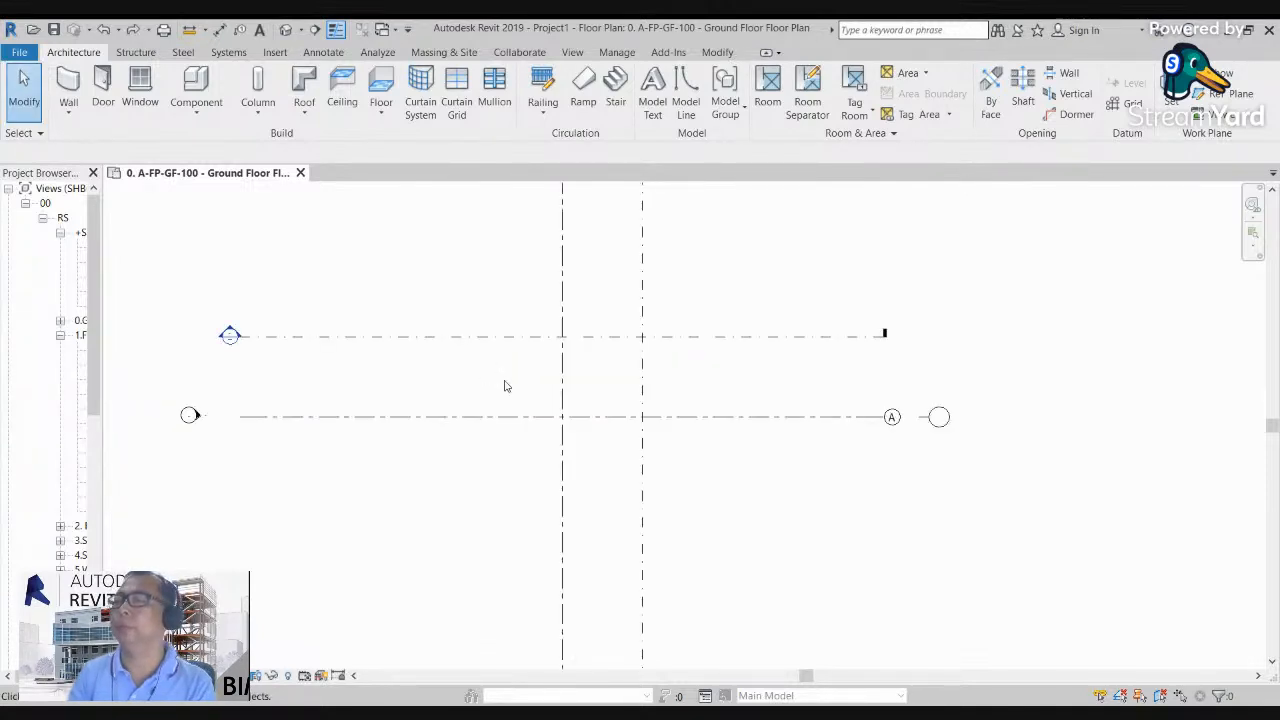
scroll(455, 369, down, 1)
middle_drag(455, 369, 556, 379)
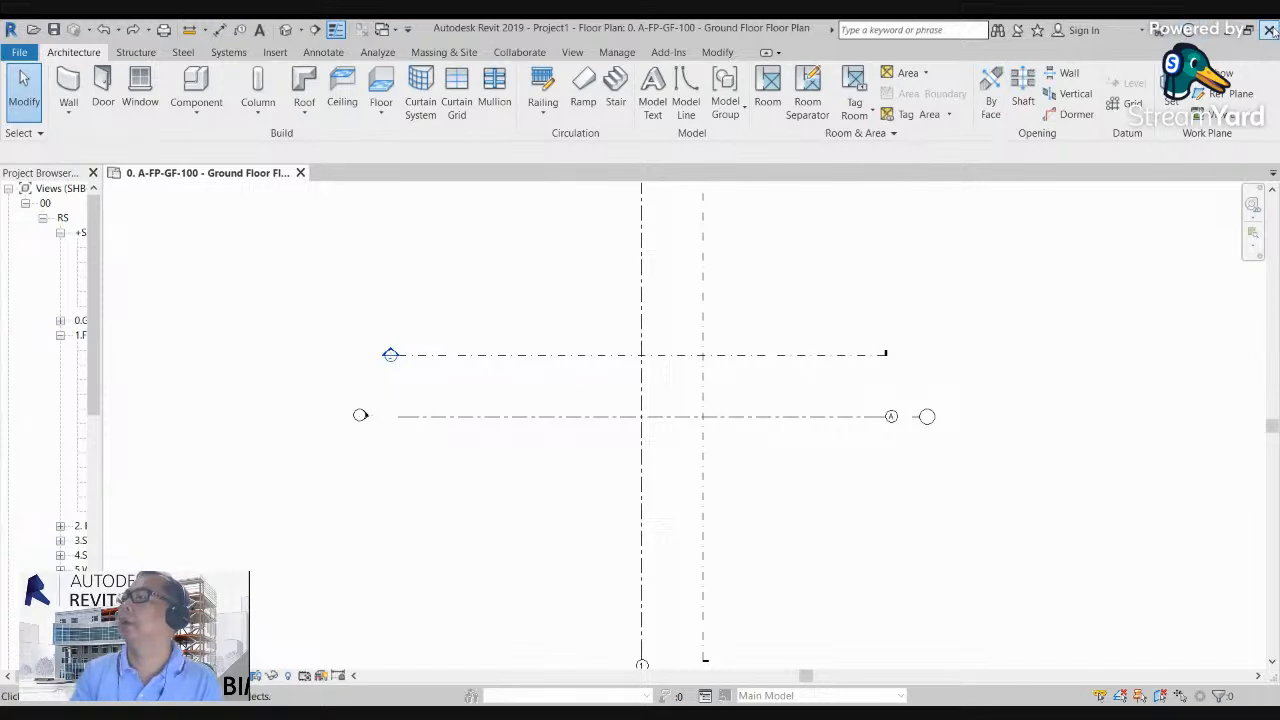
scroll(569, 391, down, 2)
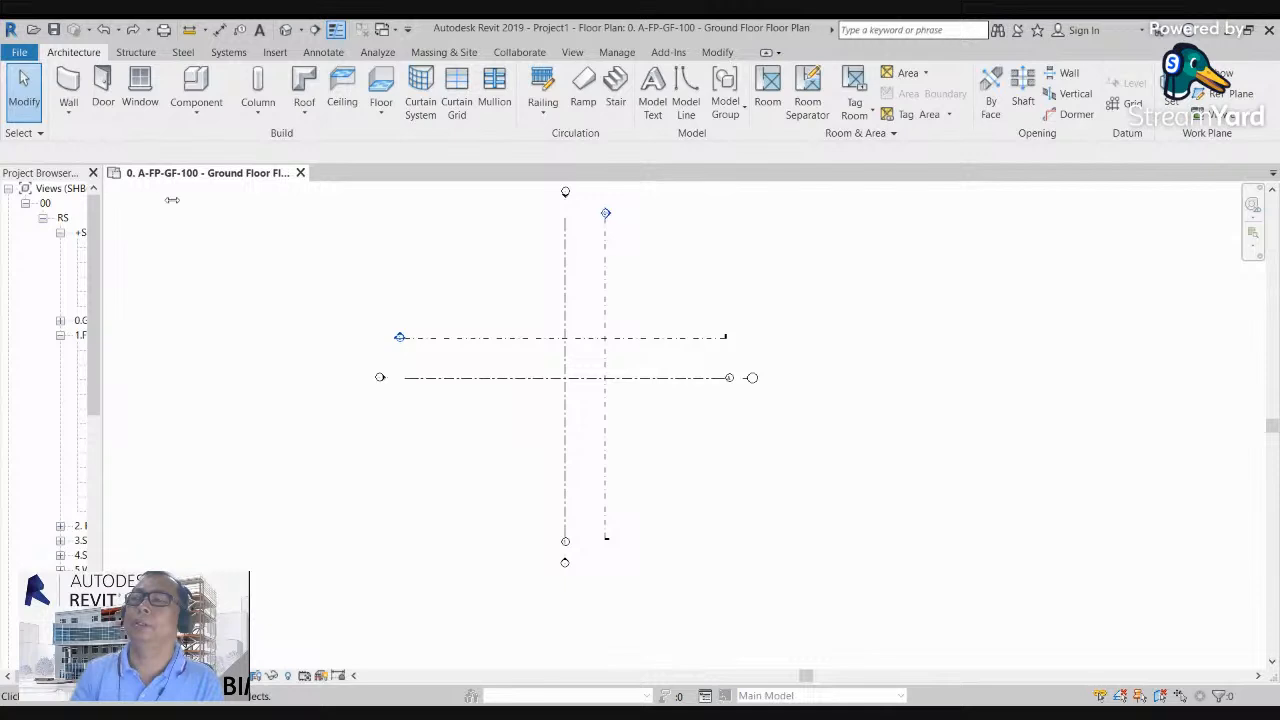
drag(102, 260, 172, 262)
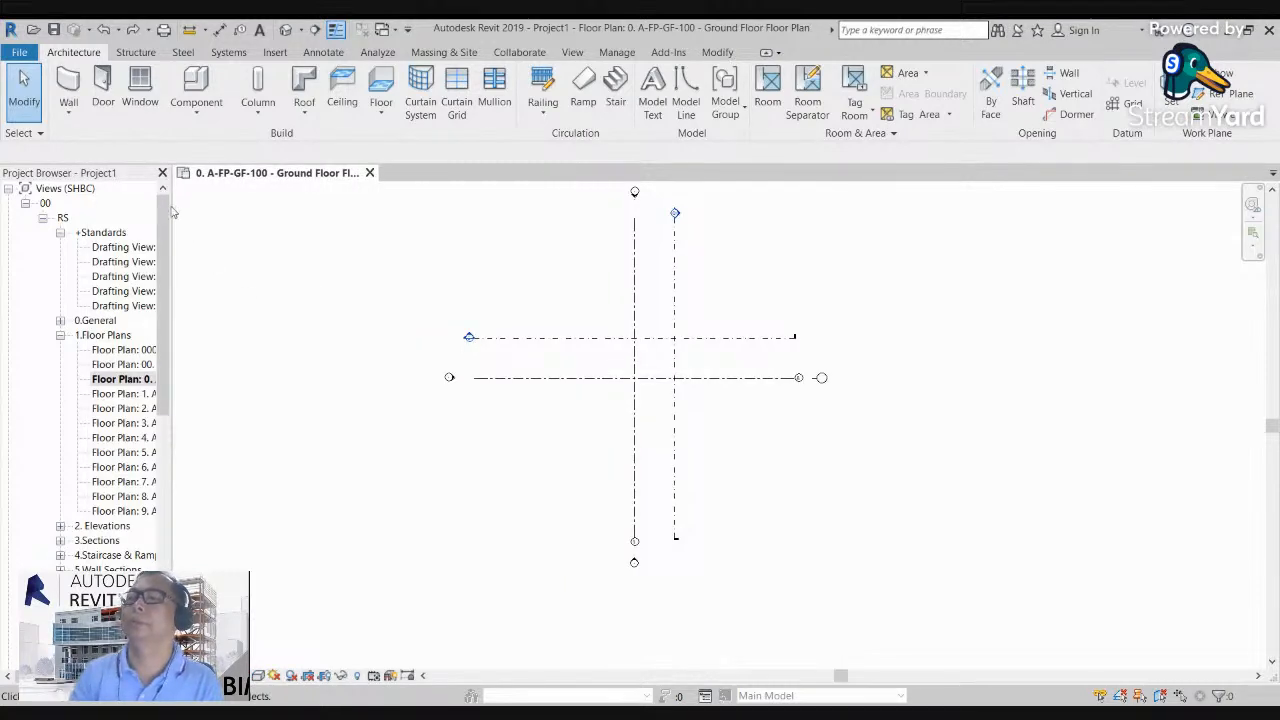
drag(172, 262, 239, 246)
scroll(380, 283, down, 1)
middle_drag(697, 301, 638, 322)
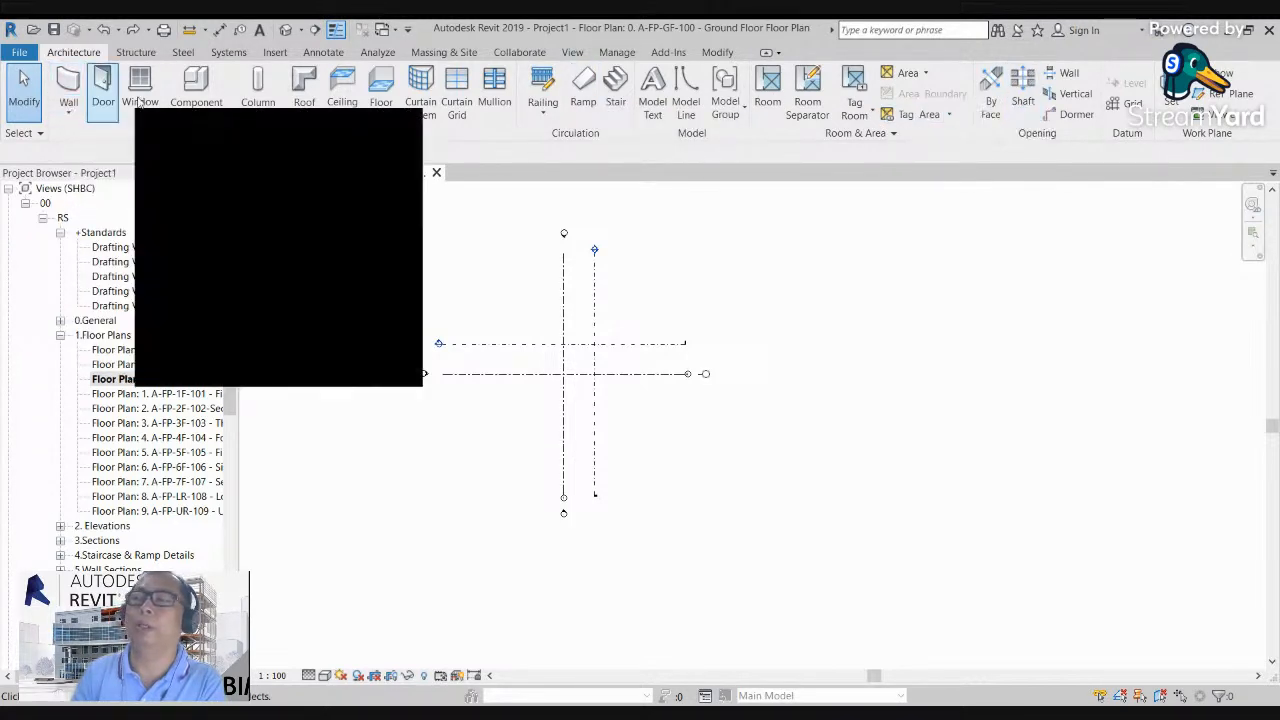
scroll(449, 317, up, 2)
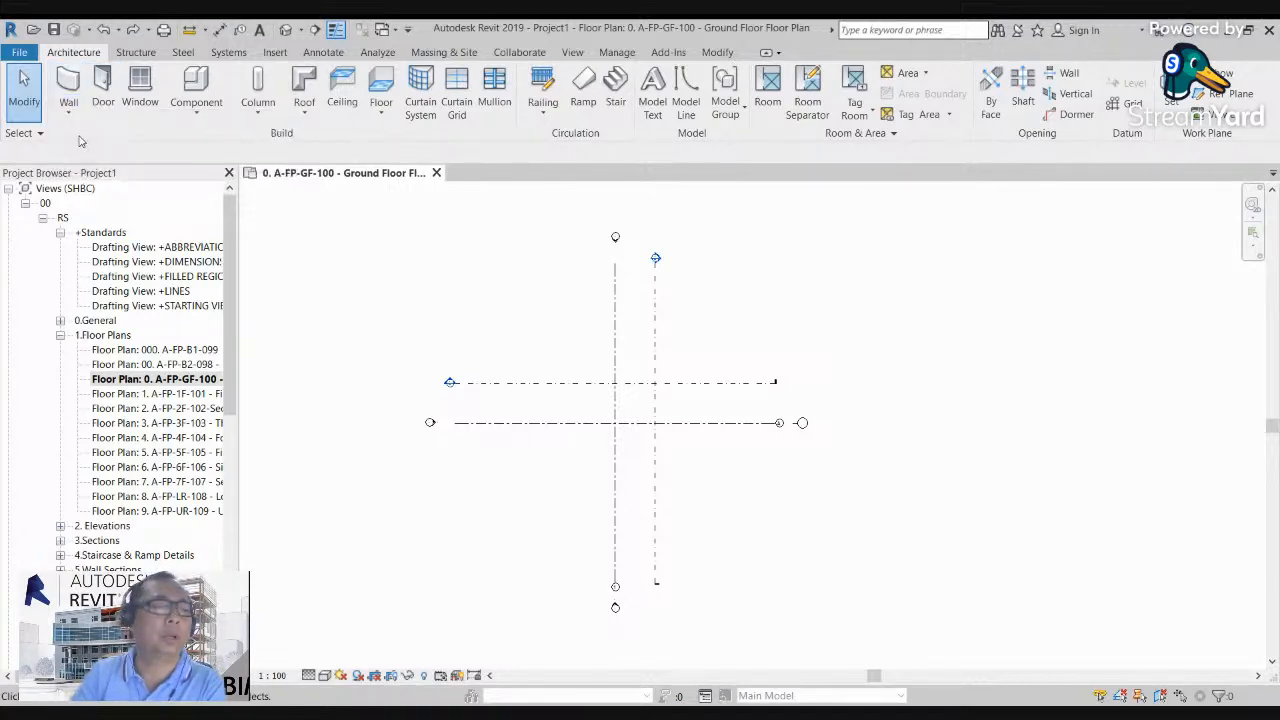
middle_drag(703, 401, 657, 391)
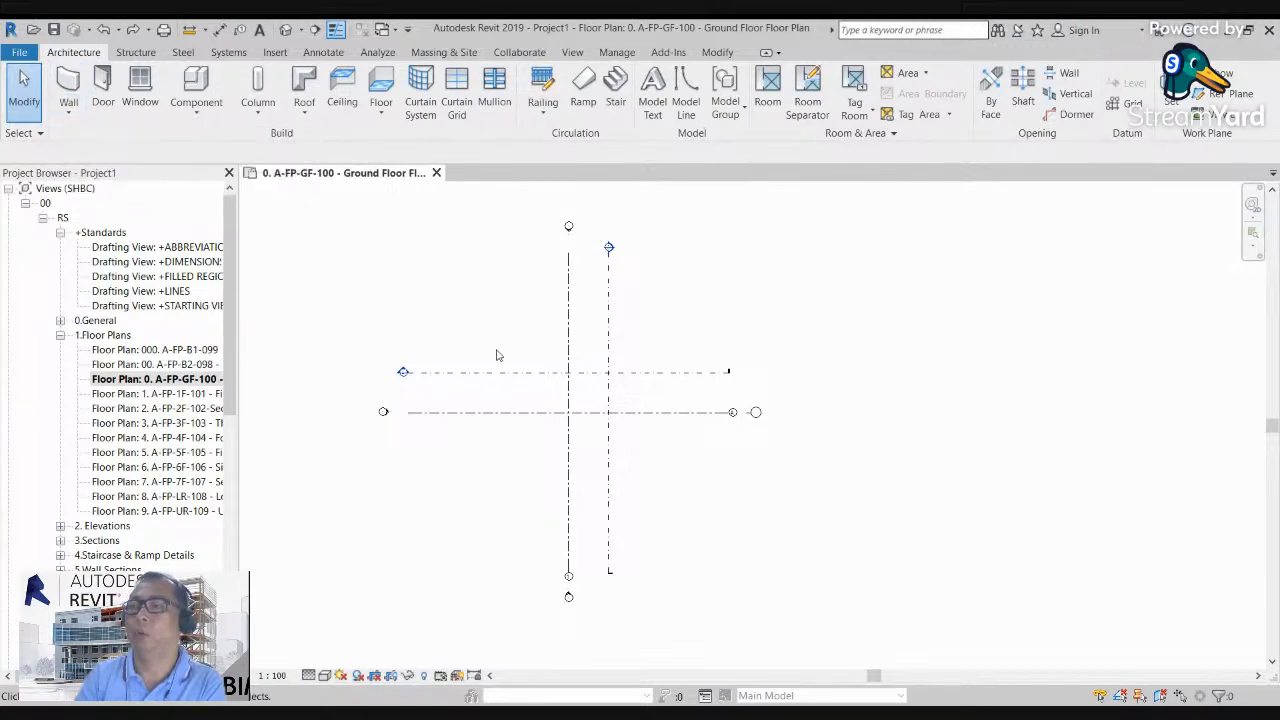
middle_drag(543, 372, 542, 396)
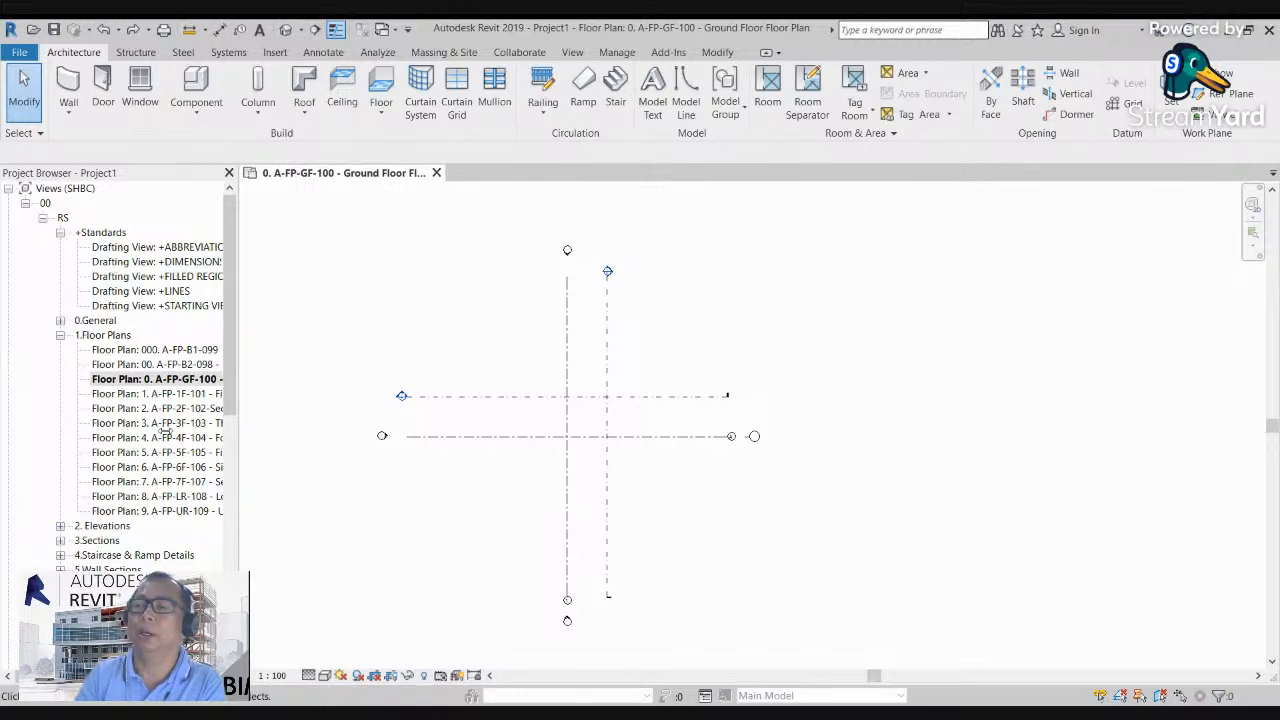
drag(216, 437, 152, 432)
scroll(420, 450, up, 2)
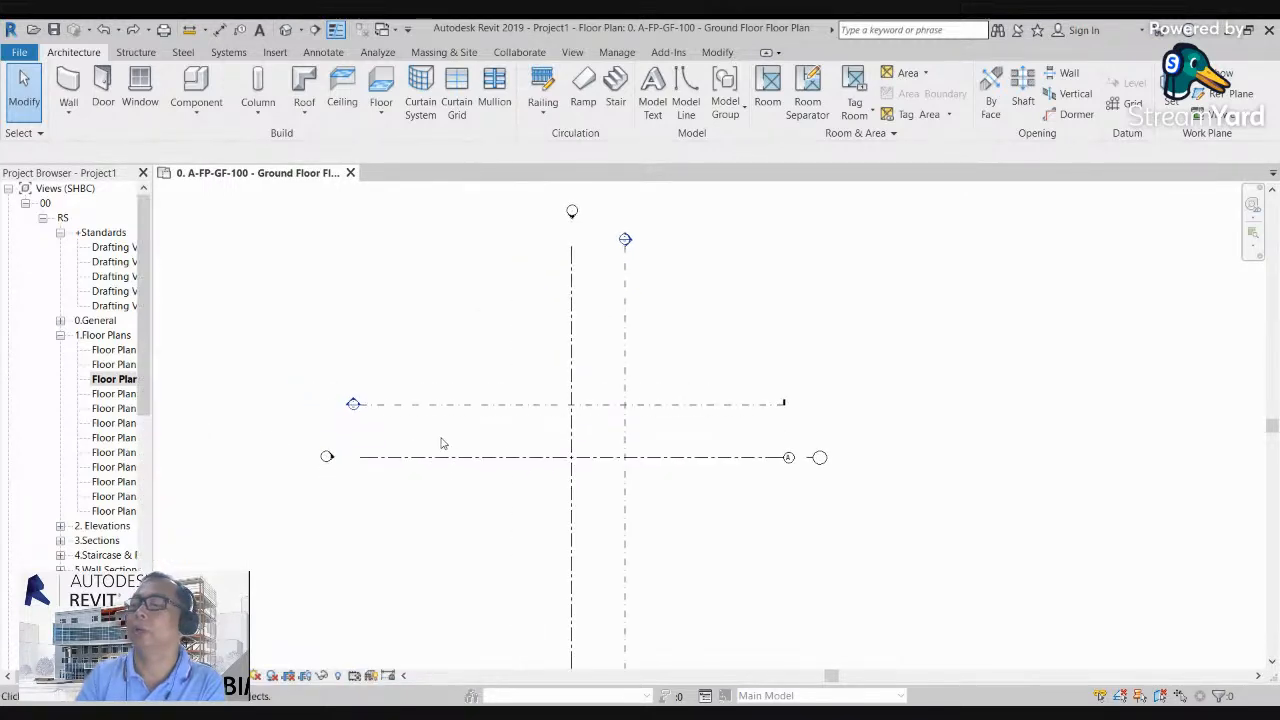
middle_drag(421, 437, 417, 417)
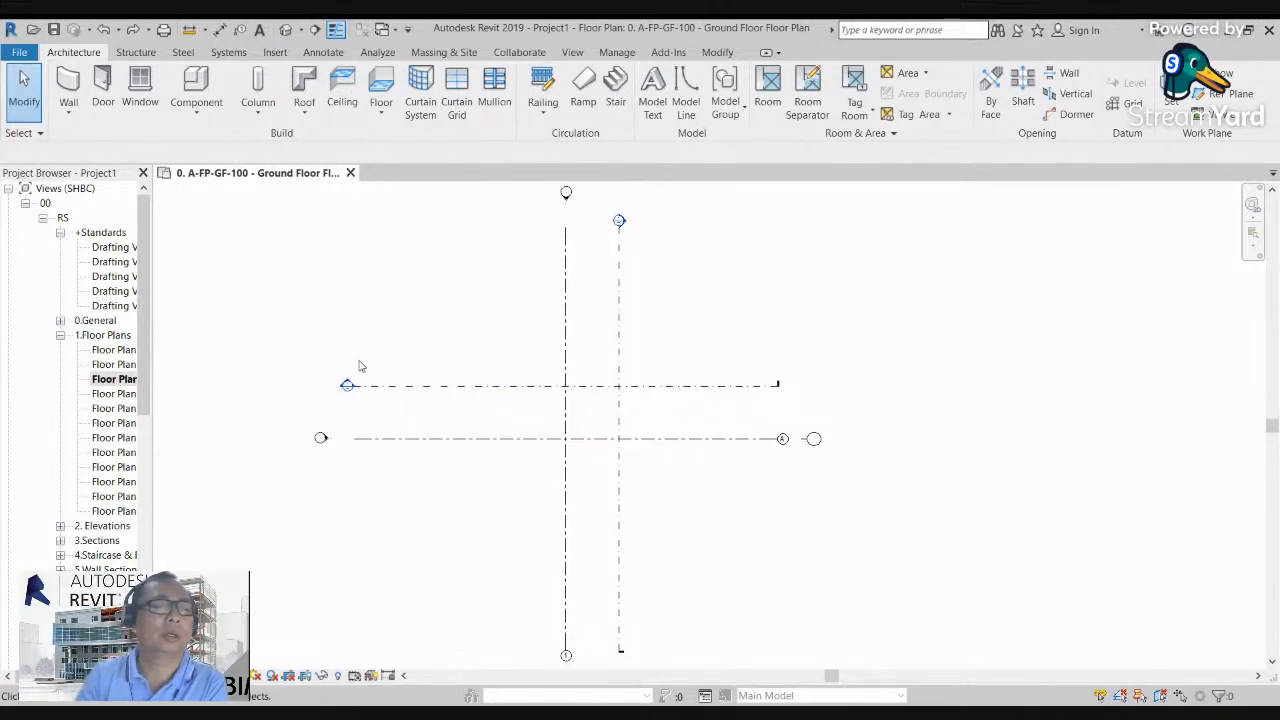
middle_drag(494, 341, 495, 346)
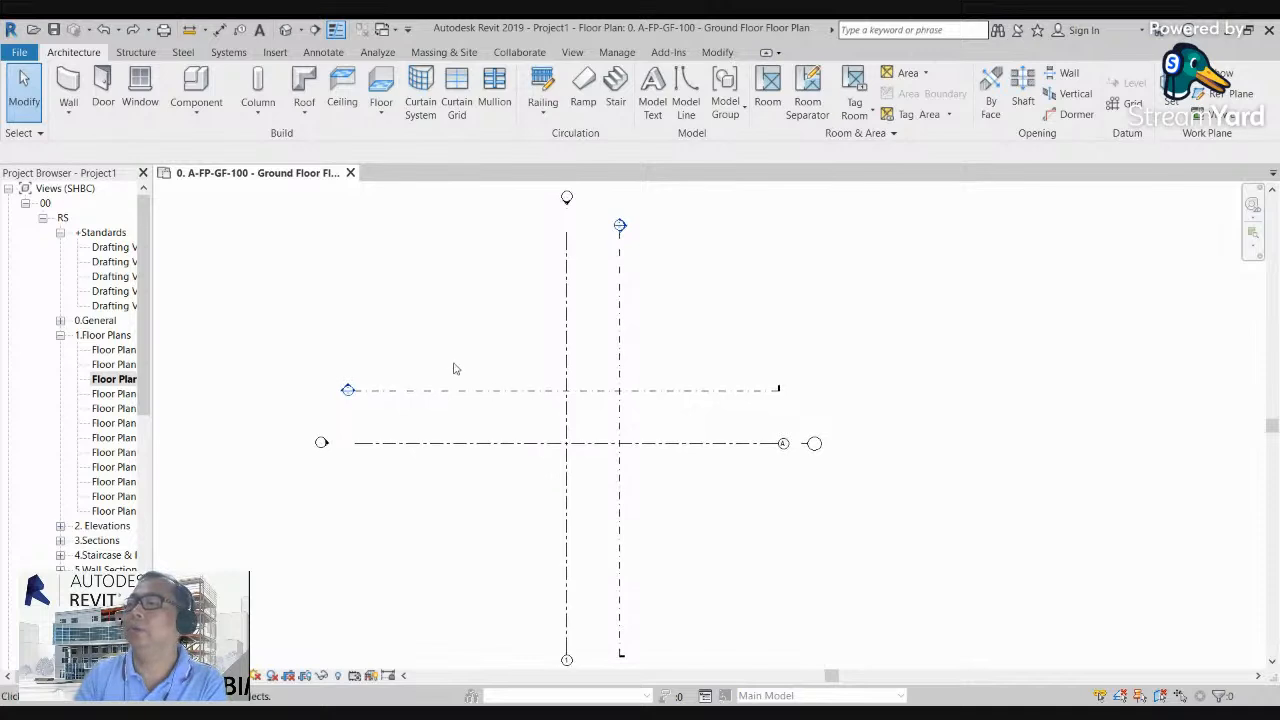
click(68, 118)
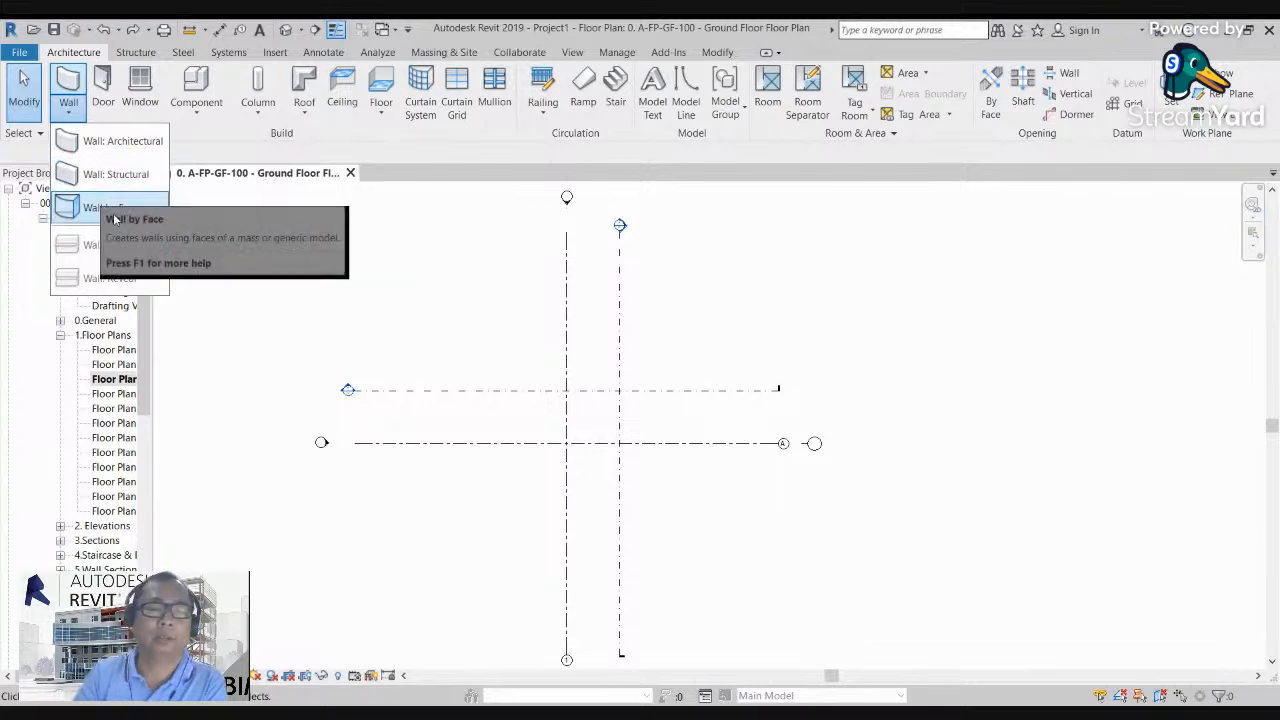
key(Escape)
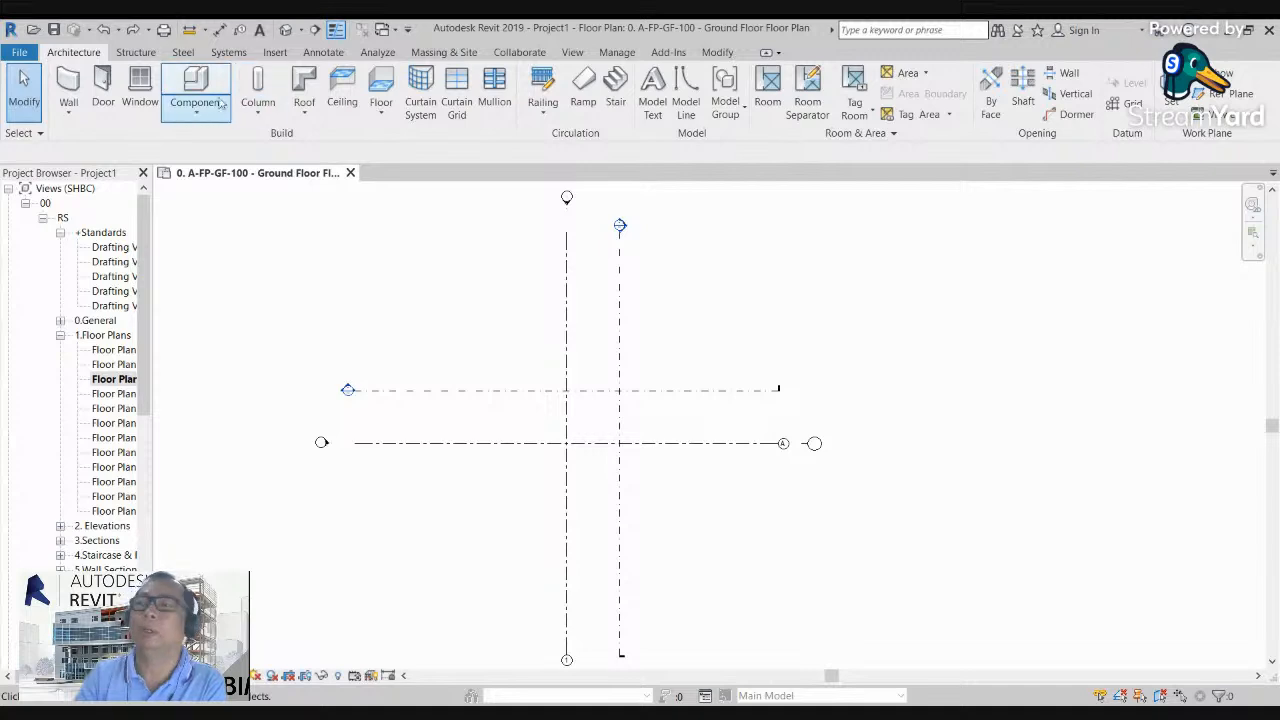
Step: Draw a horizontal architectural wall about 31200 mm long just above the horizontal section line, dismissing the save reminder
click(69, 115)
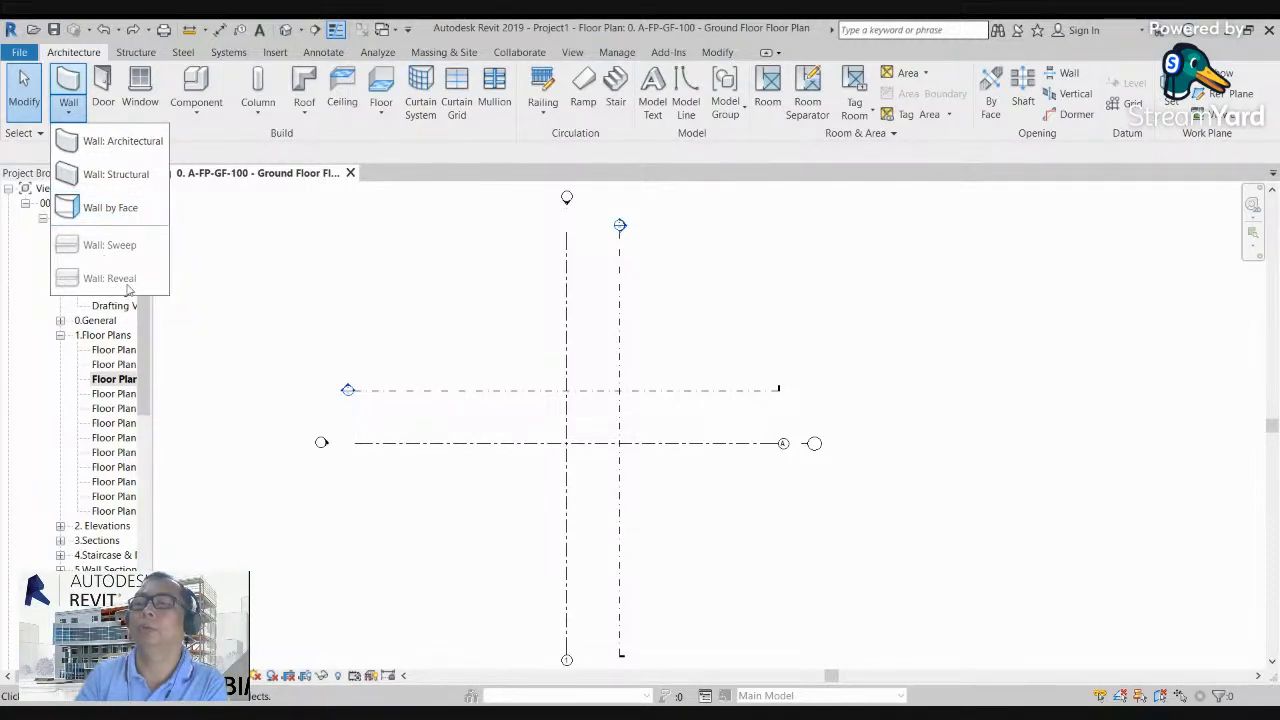
click(98, 147)
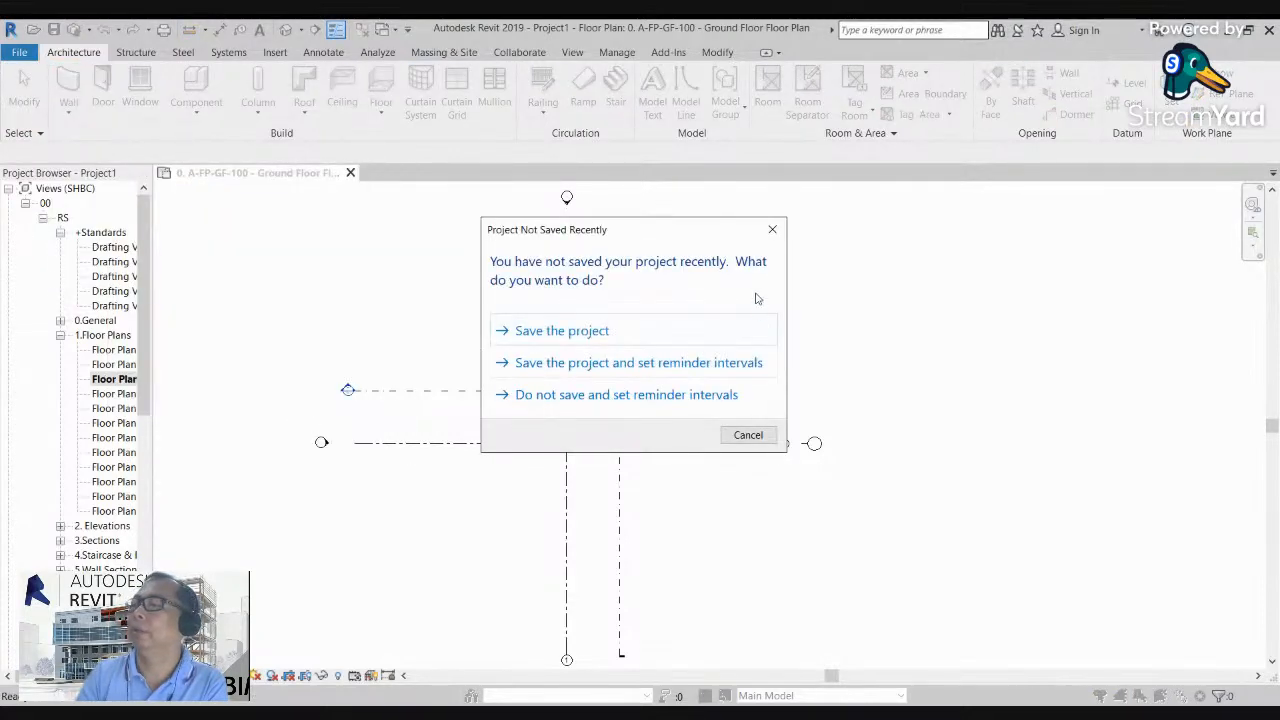
click(773, 232)
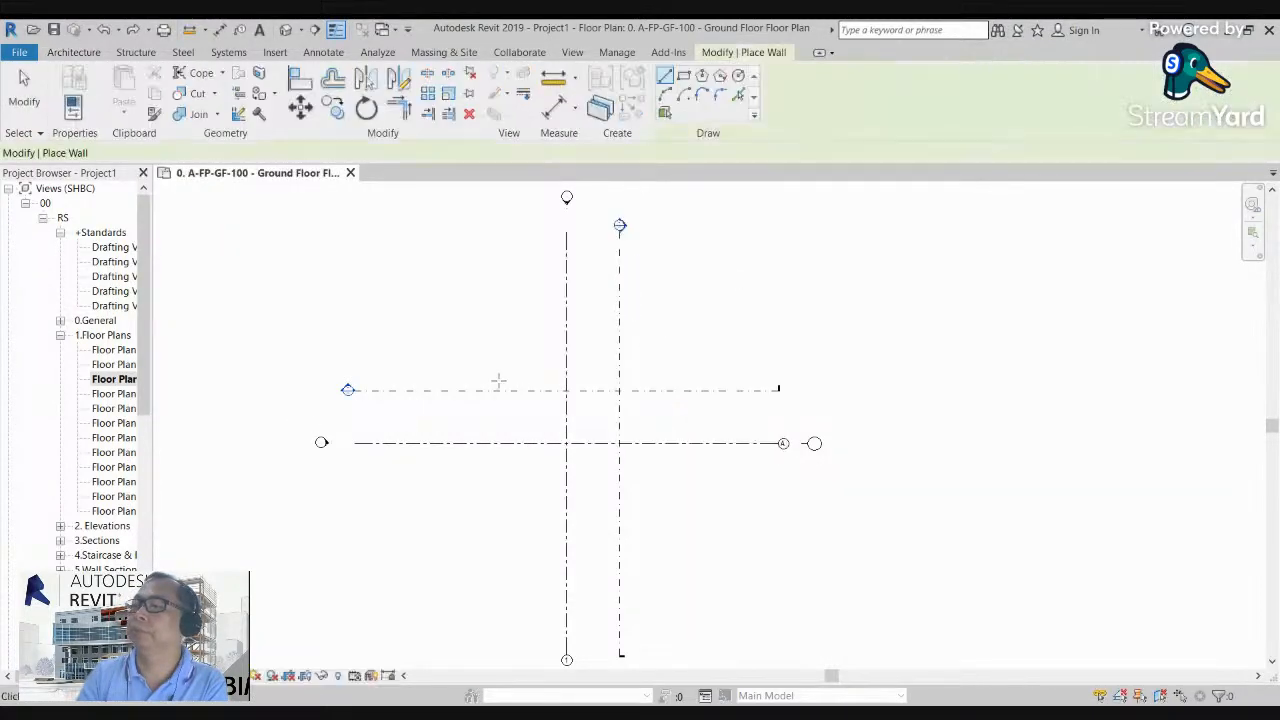
scroll(443, 381, up, 4)
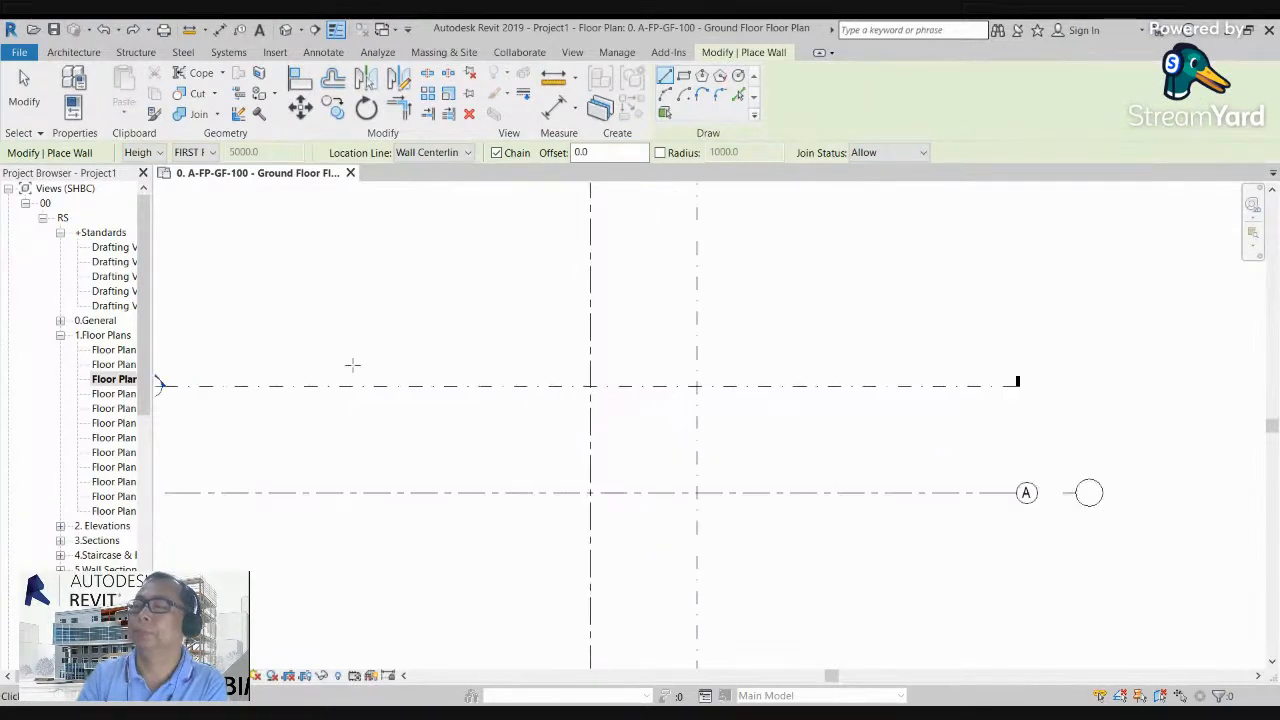
click(257, 316)
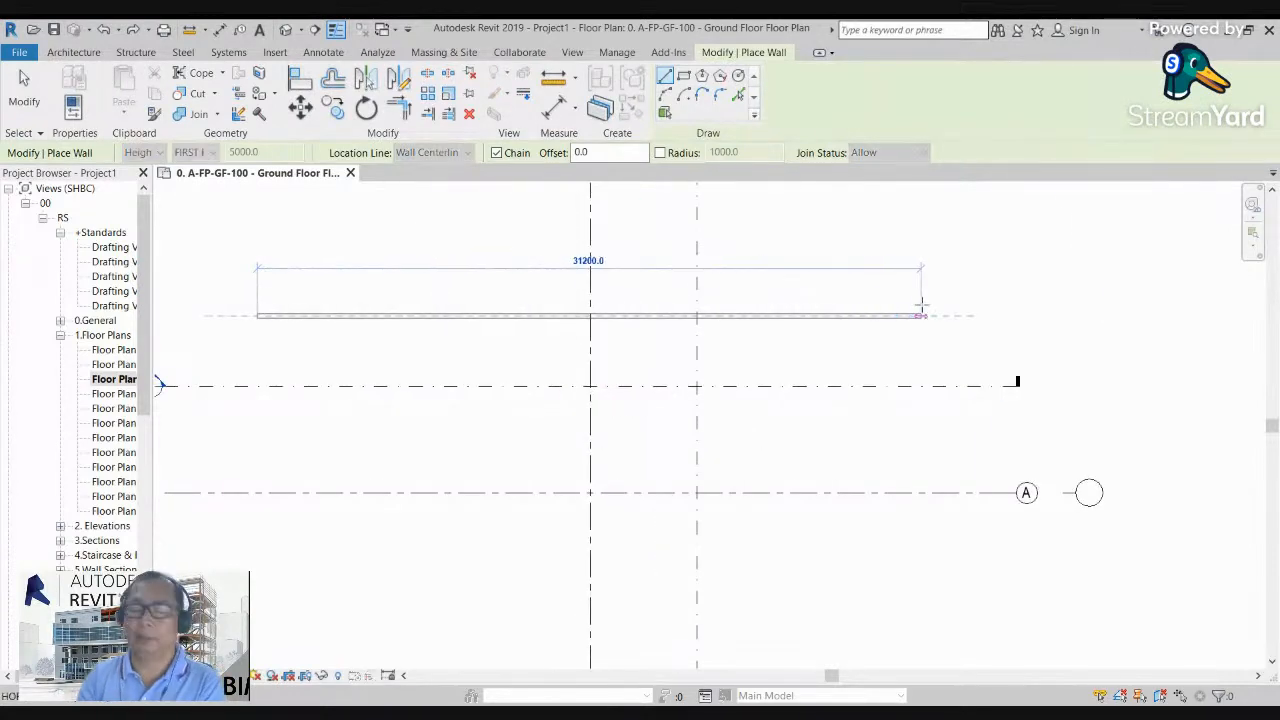
click(903, 312)
key(Escape)
key(Escape)
Step: Open the default 3D view and examine the new wall's masonry surface pattern and its ends at close range
scroll(266, 337, up, 2)
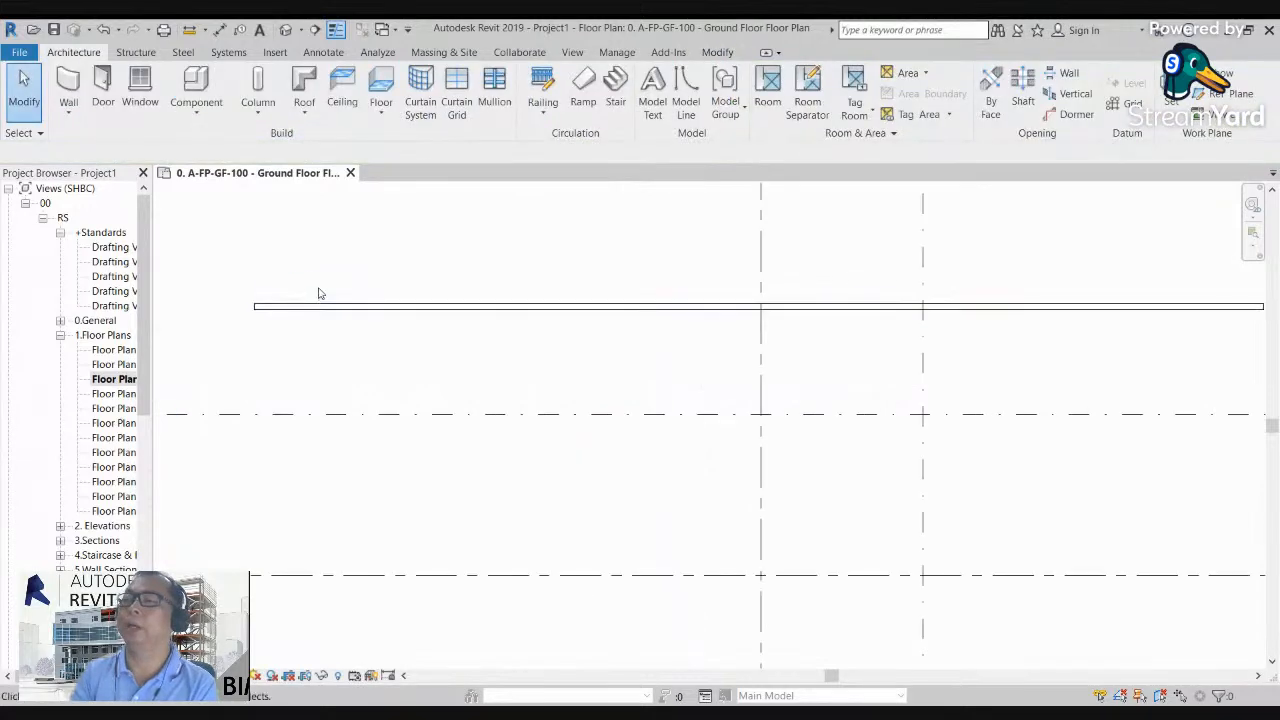
scroll(333, 297, down, 3)
scroll(357, 280, up, 3)
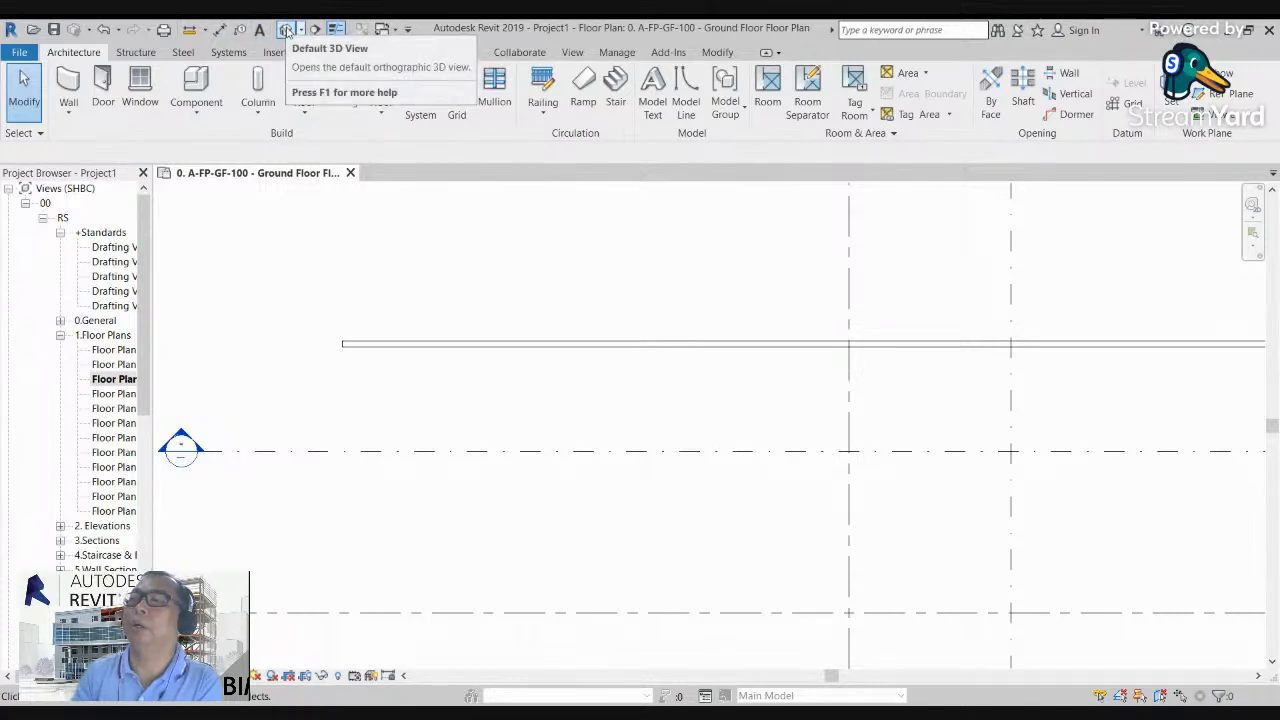
click(287, 31)
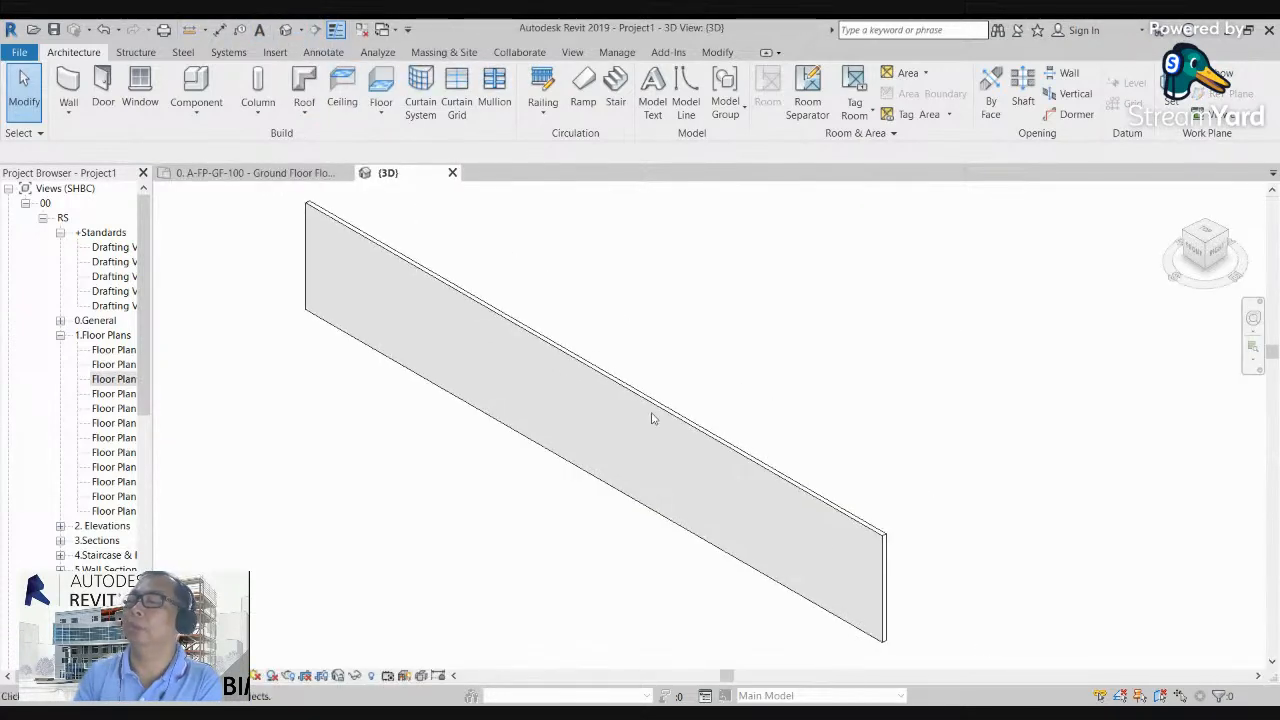
scroll(846, 443, up, 4)
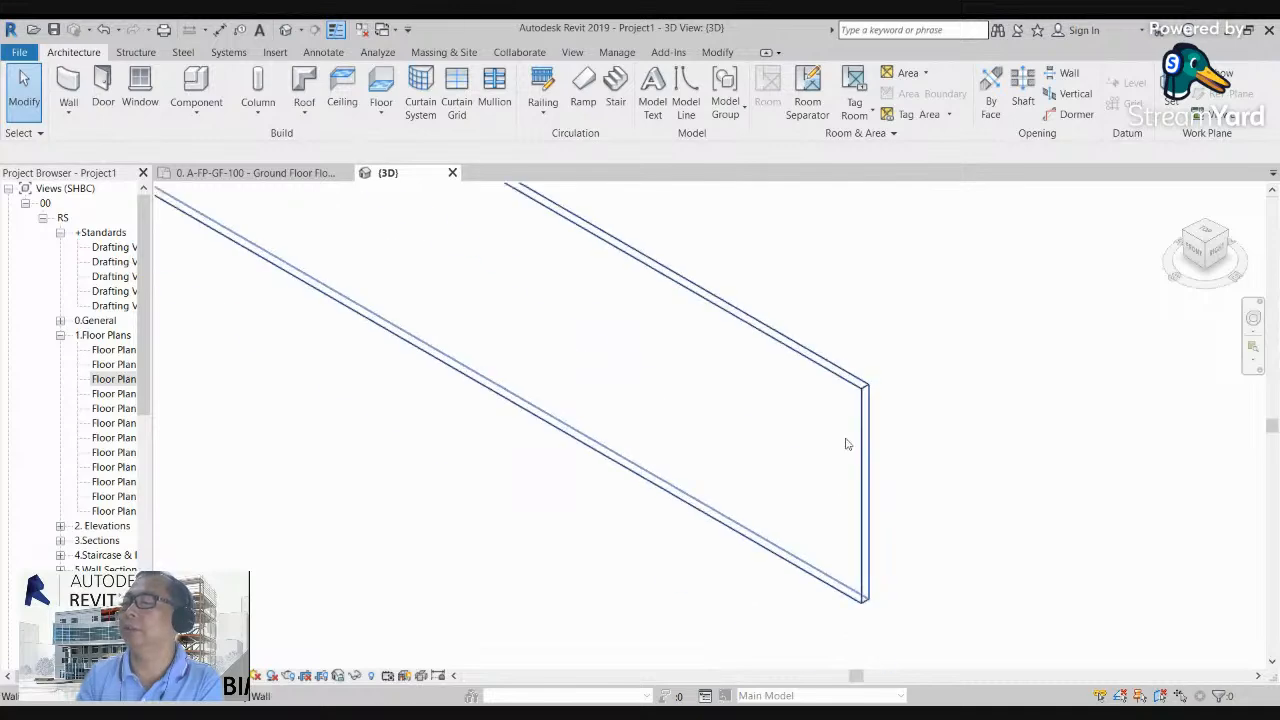
scroll(800, 400, up, 5)
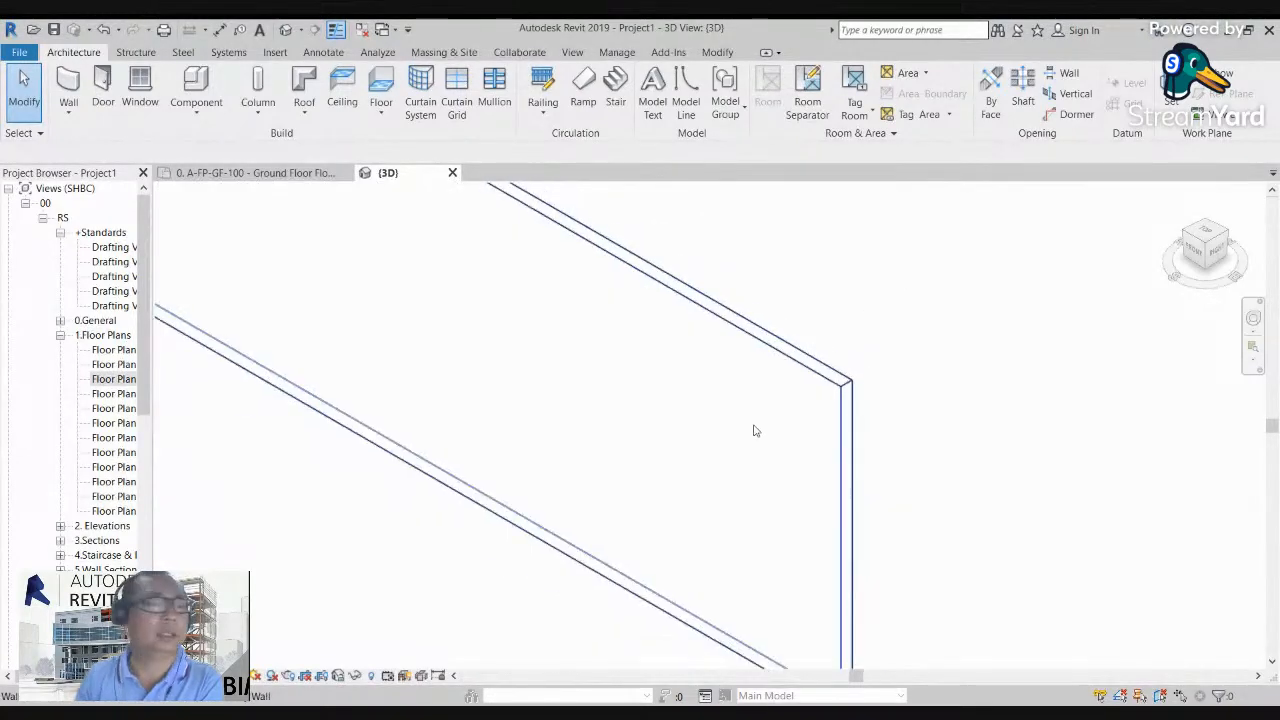
scroll(673, 431, down, 3)
scroll(674, 449, up, 3)
scroll(643, 446, down, 3)
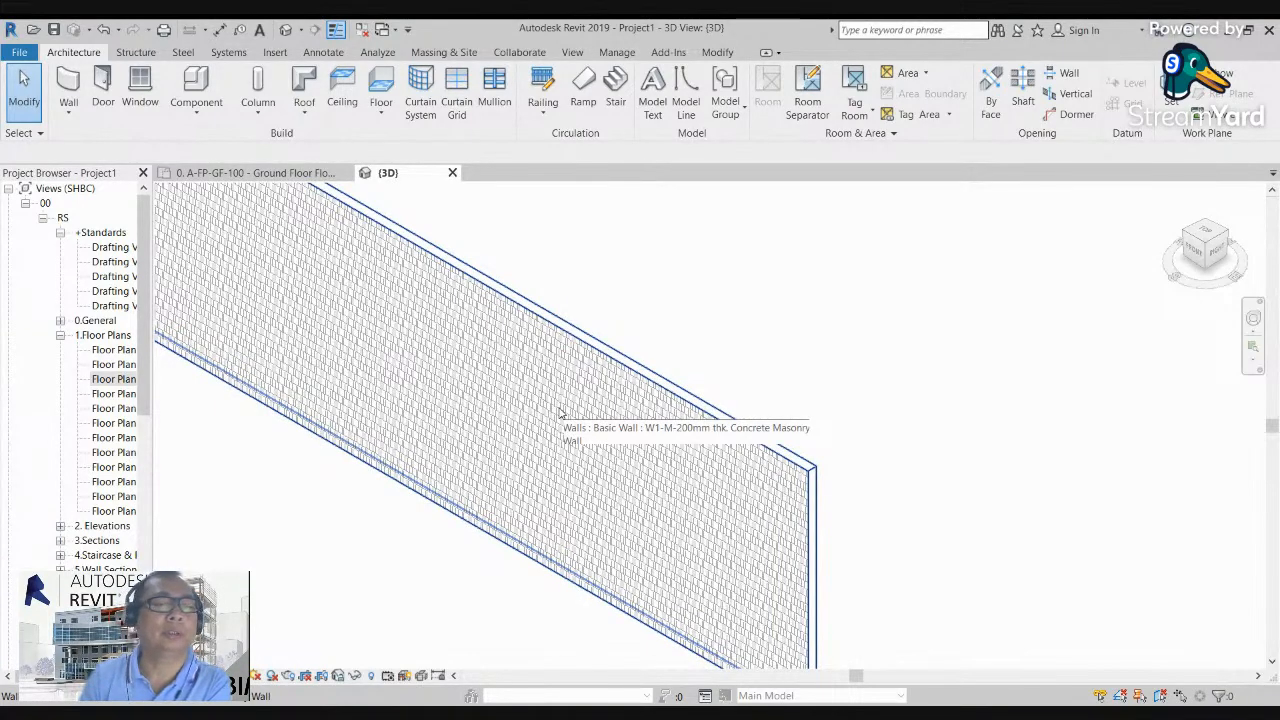
scroll(671, 477, up, 3)
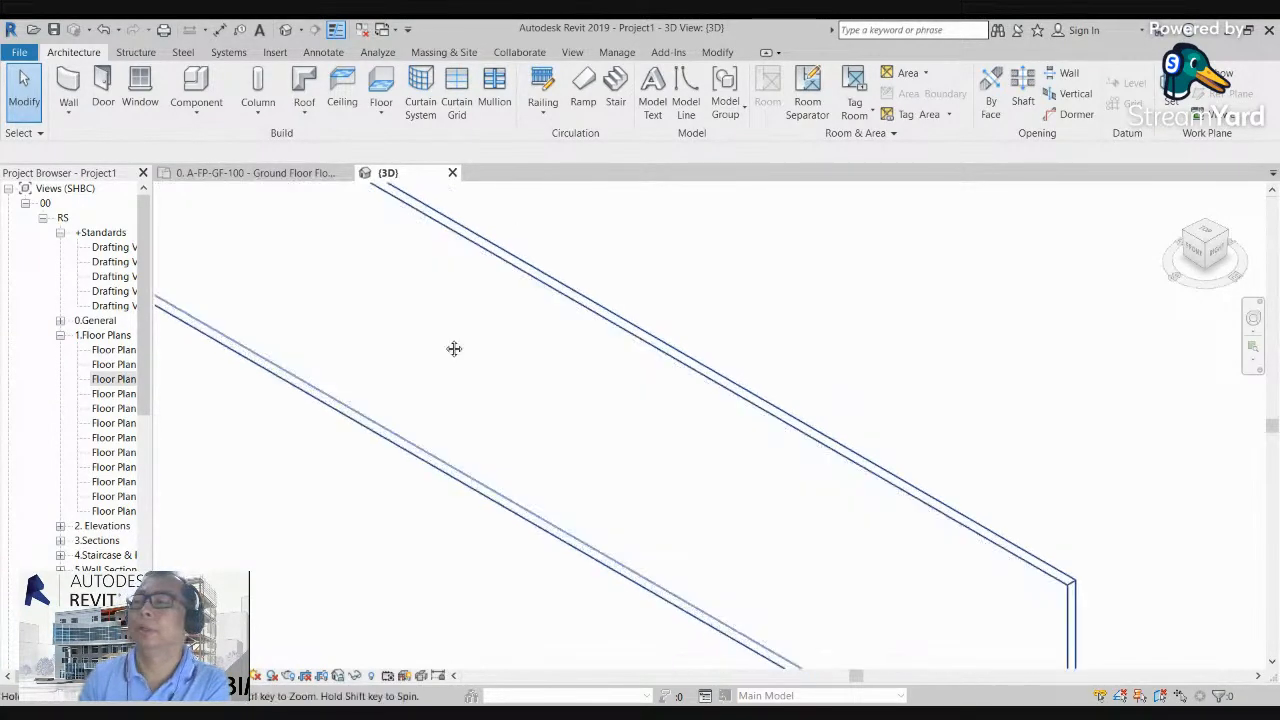
scroll(456, 383, down, 2)
middle_drag(457, 383, 771, 531)
scroll(457, 297, up, 1)
middle_drag(457, 297, 426, 431)
scroll(366, 305, up, 2)
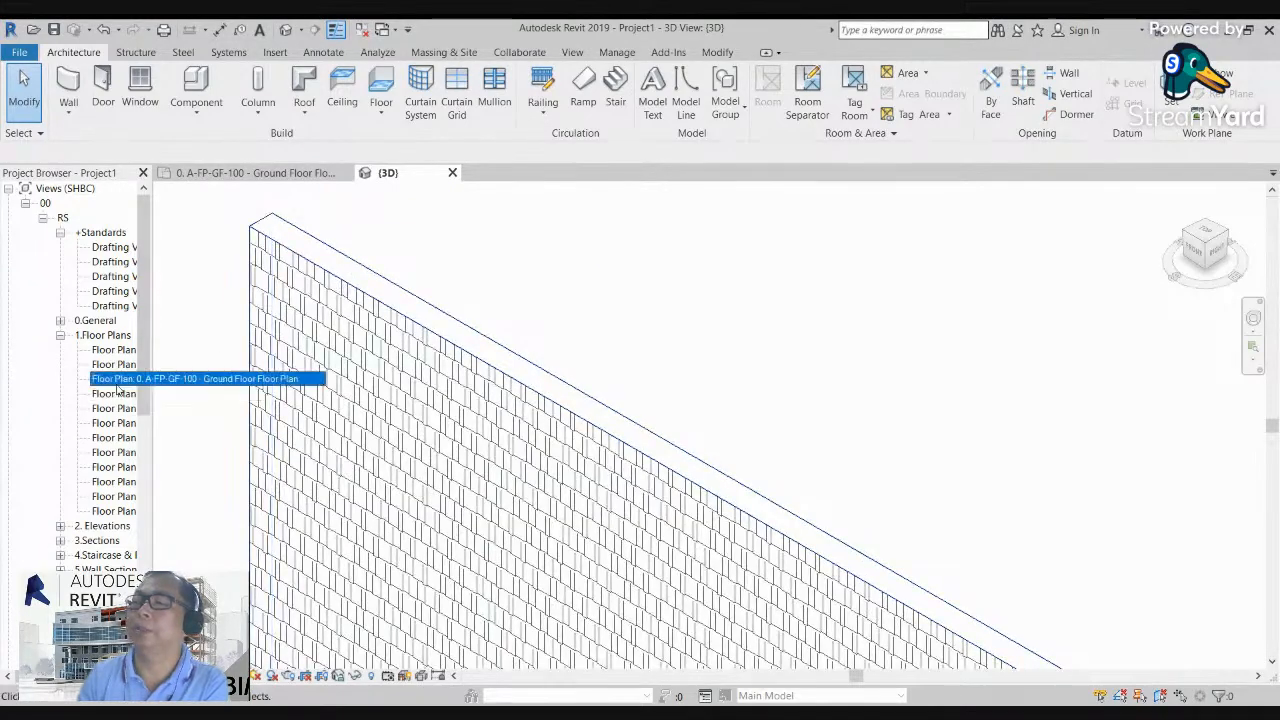
Step: Return to the A-FP-GF-100 ground floor plan and view the whole wall
double_click(116, 381)
scroll(420, 290, down, 3)
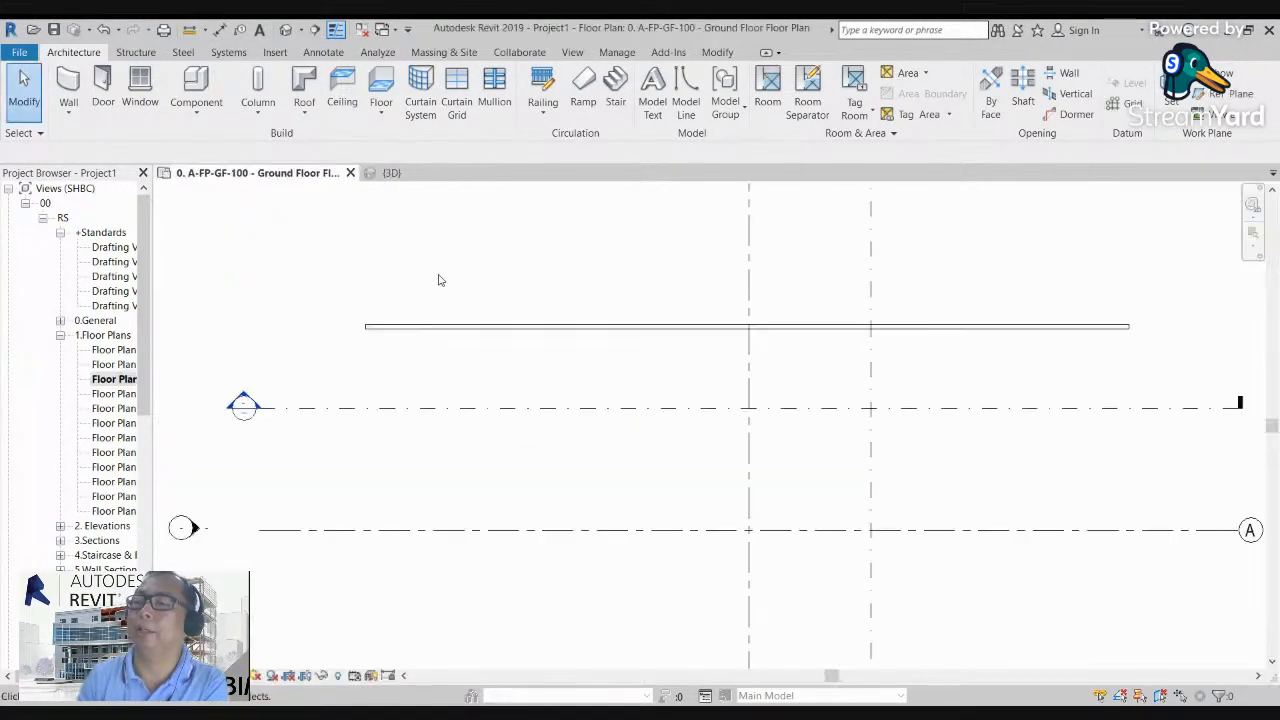
middle_drag(706, 330, 669, 330)
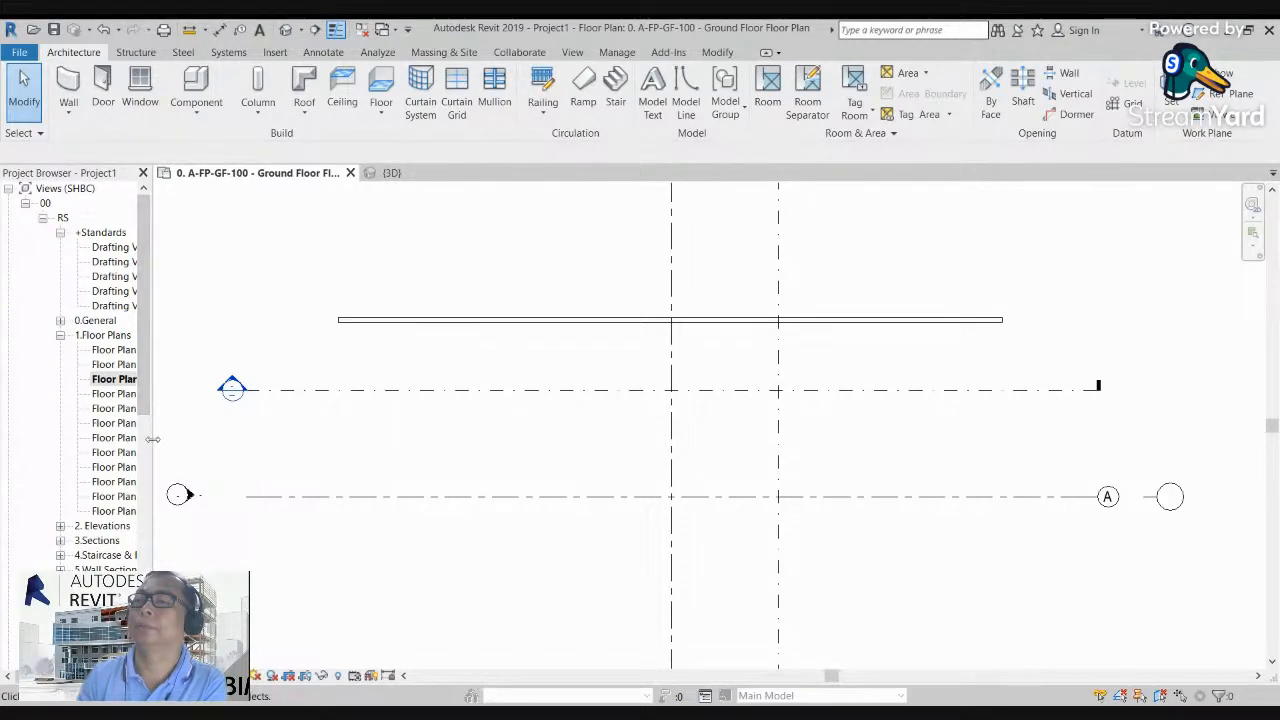
Step: Widen the Project Browser and collapse its Sheets and 1.Floor Plans groups
drag(150, 427, 256, 427)
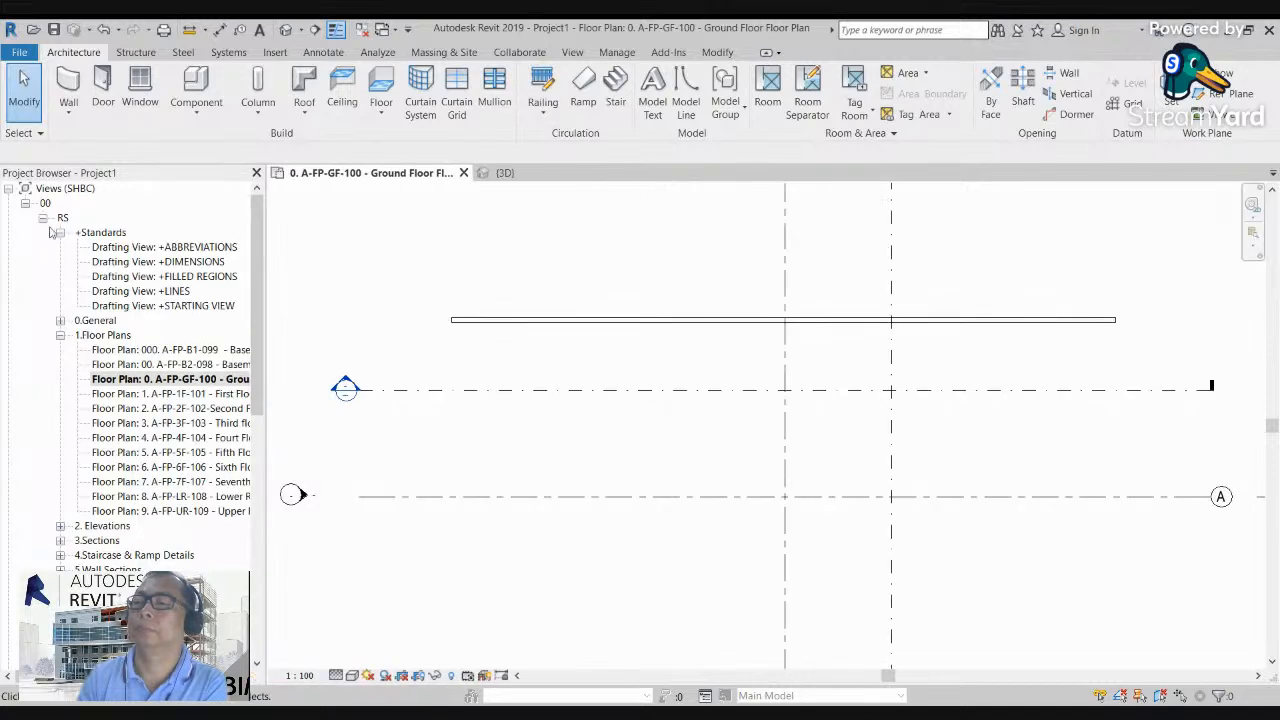
click(26, 204)
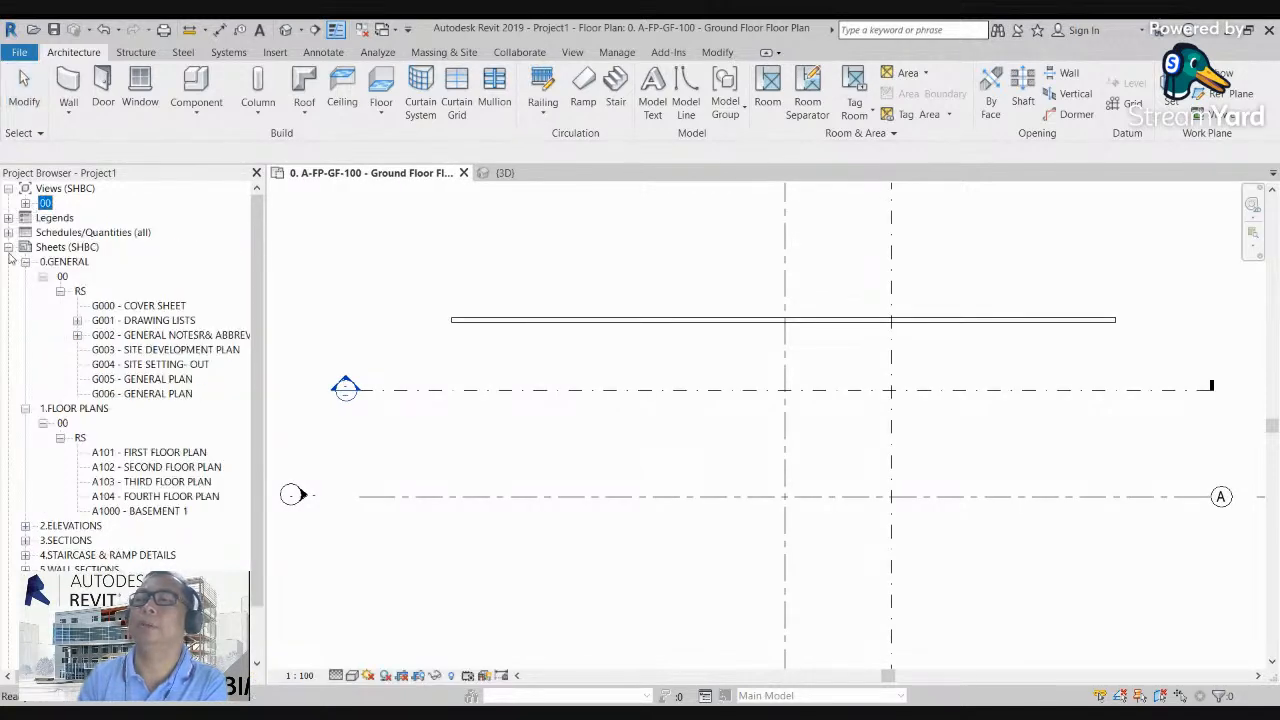
click(8, 247)
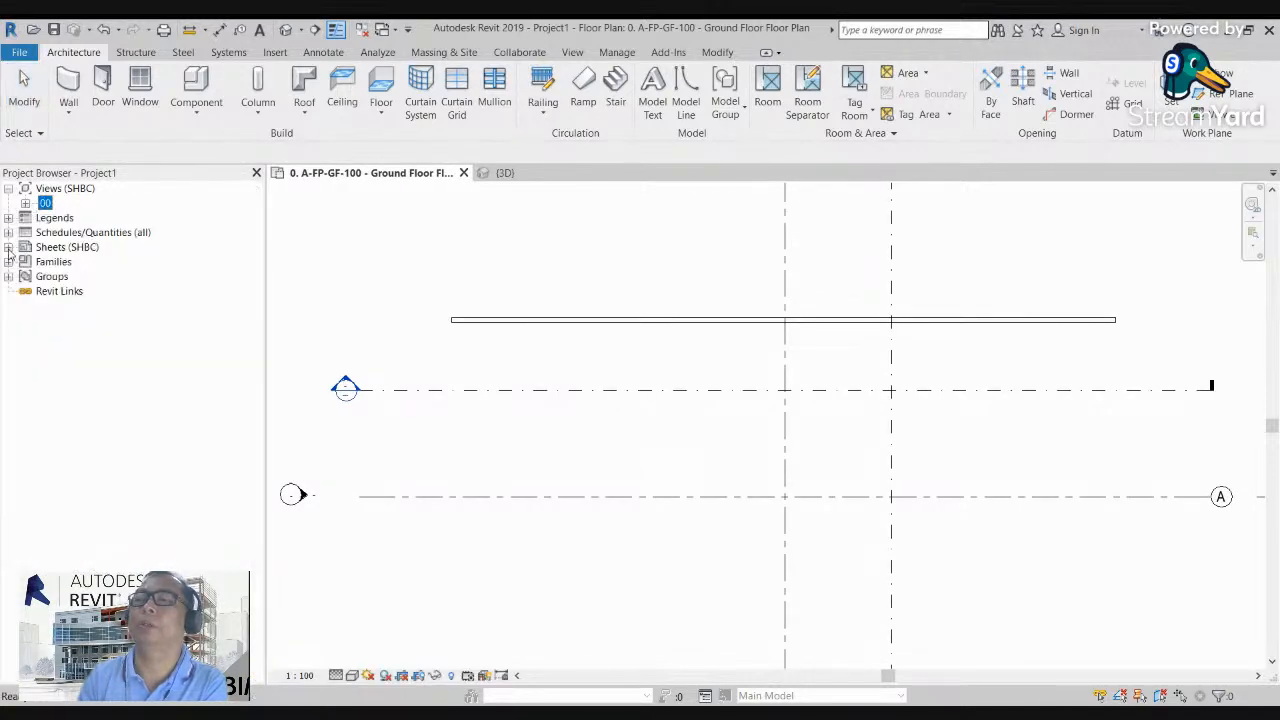
click(25, 203)
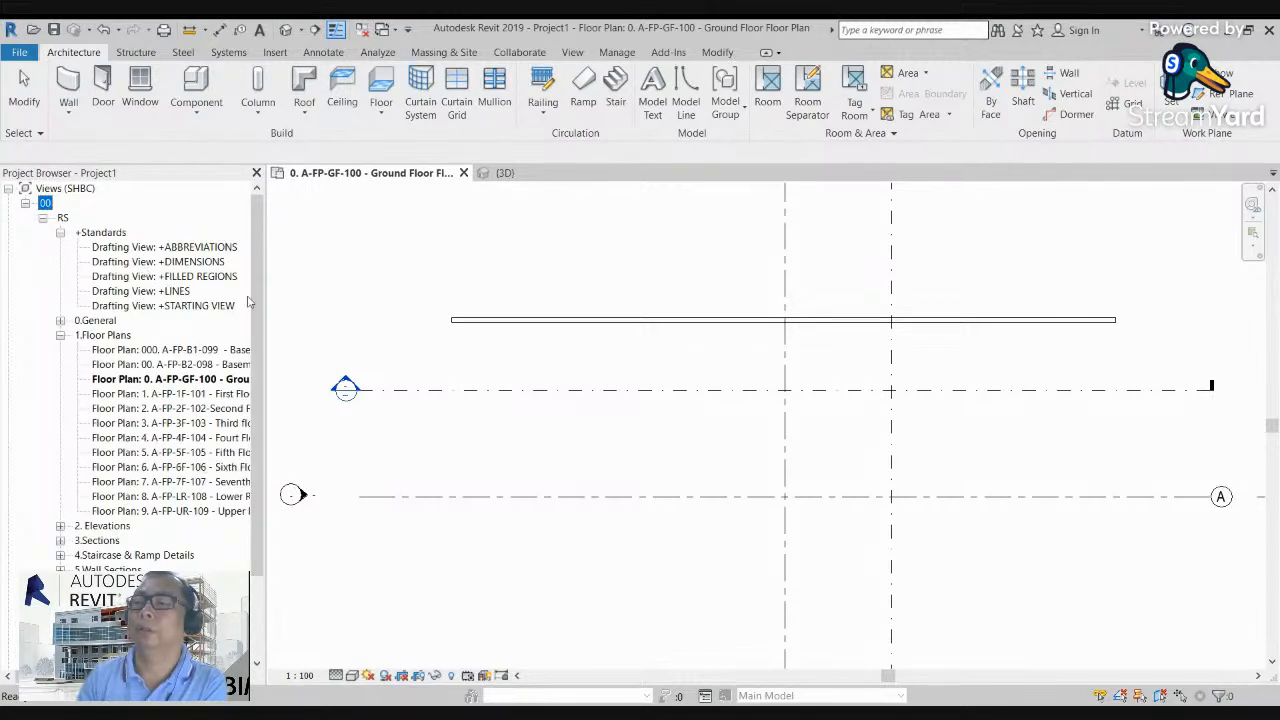
click(60, 336)
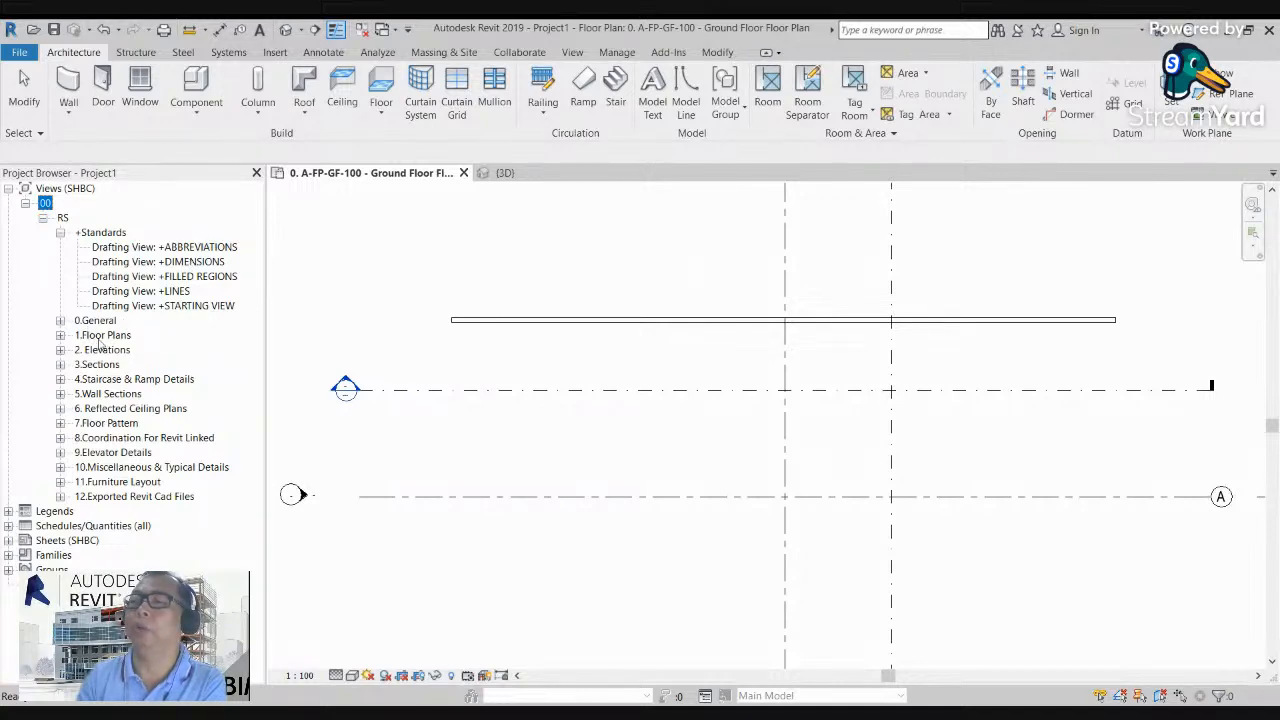
Step: Open the {3D} view from the 0.General group and expand the 1.Floor Plans group in the Project Browser
click(60, 321)
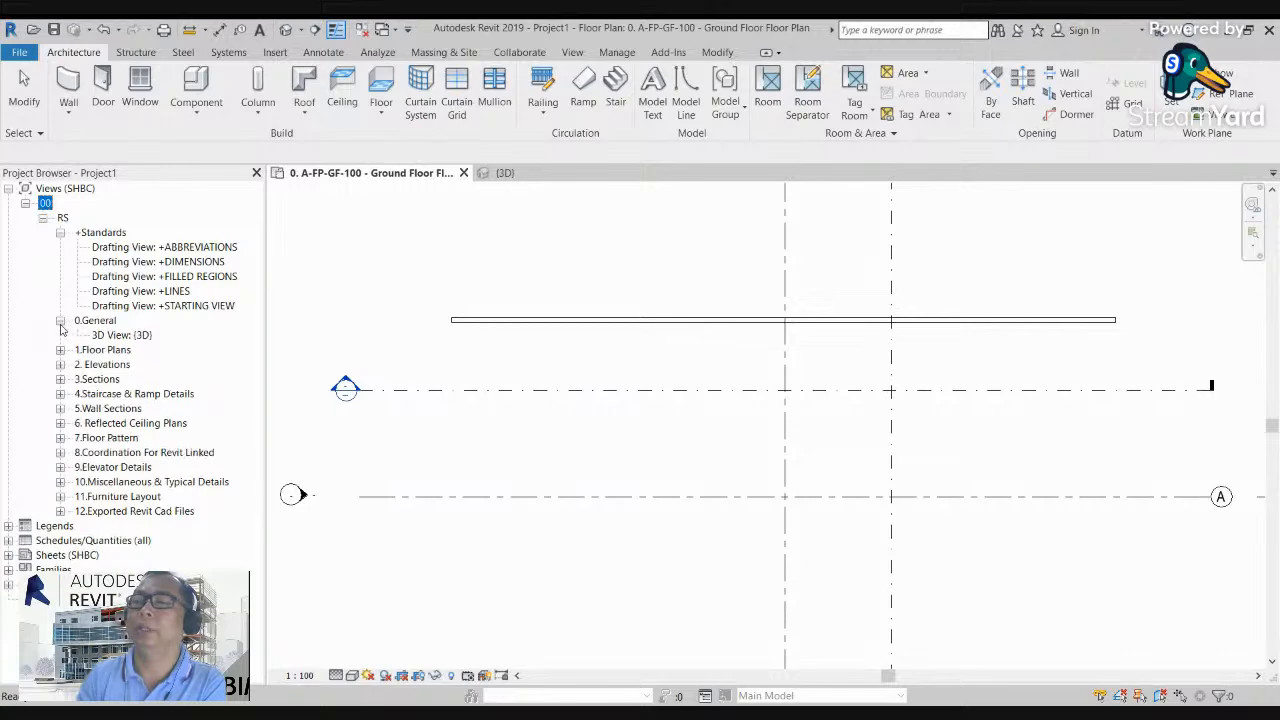
double_click(138, 336)
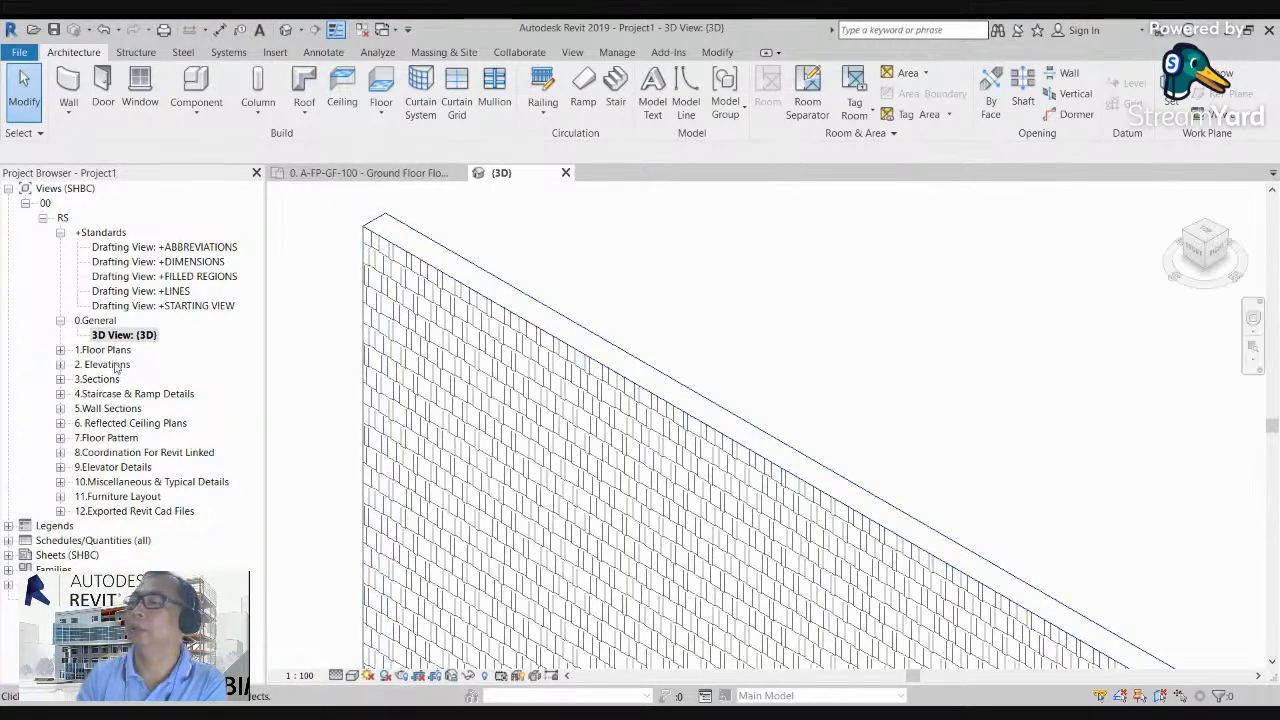
click(60, 350)
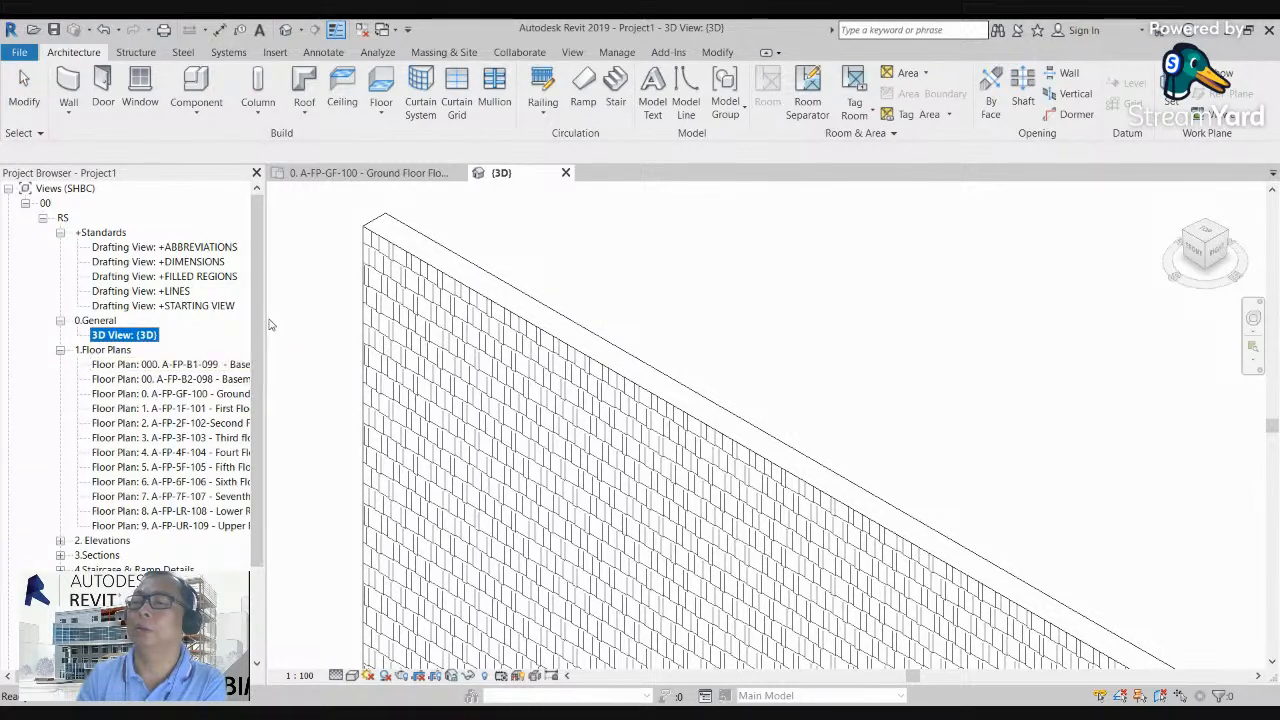
Step: Widen the Project Browser and open the Basement 1, Basement 2 and Lower Roof floor plans in turn
drag(265, 325, 326, 323)
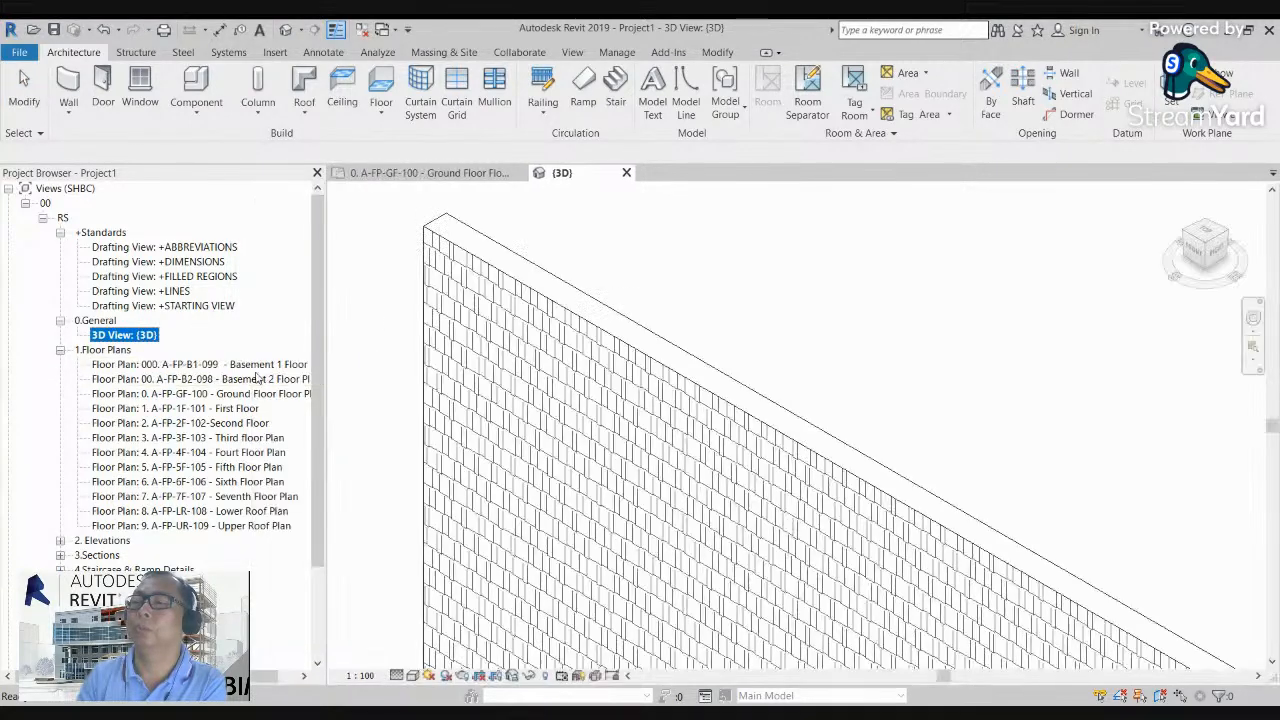
double_click(255, 366)
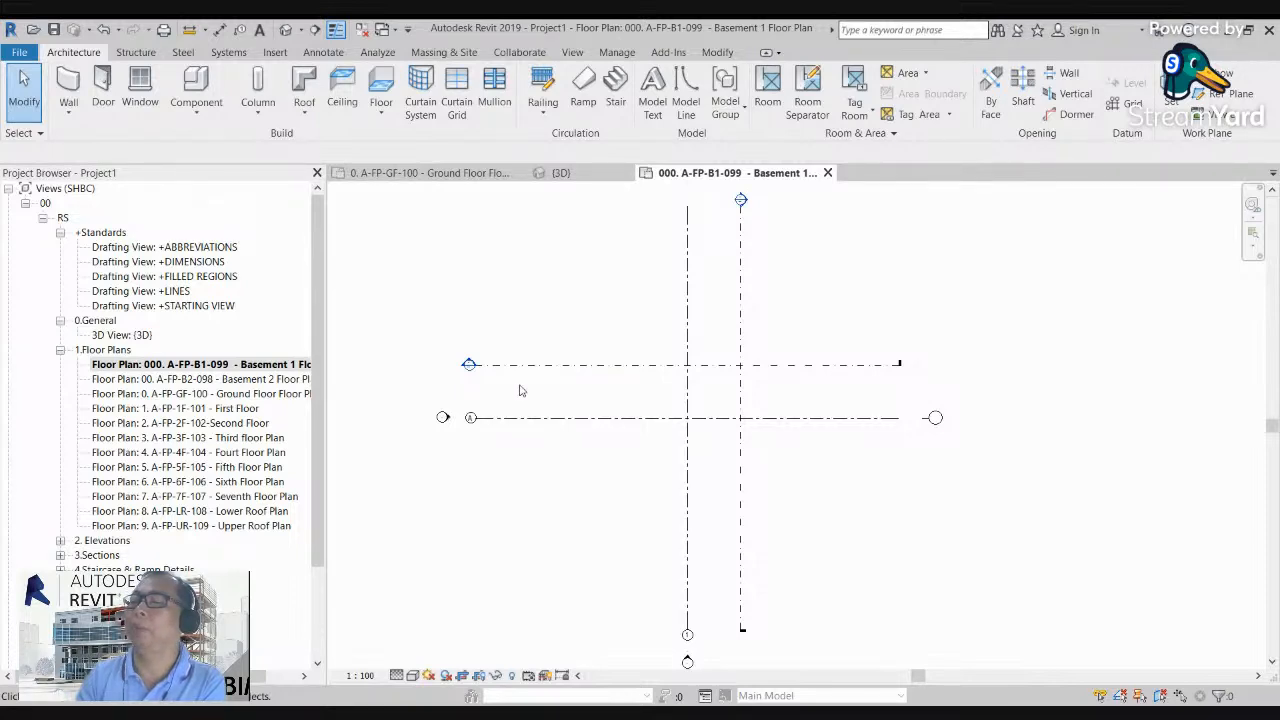
double_click(240, 379)
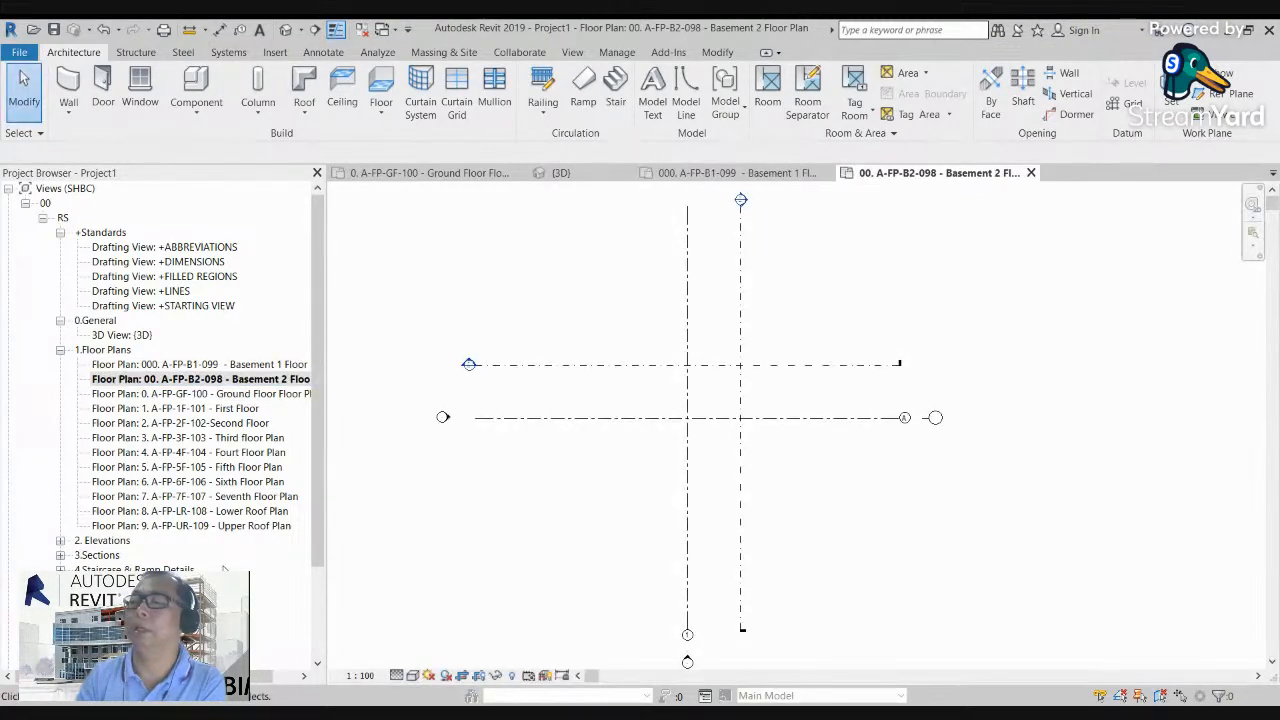
double_click(258, 511)
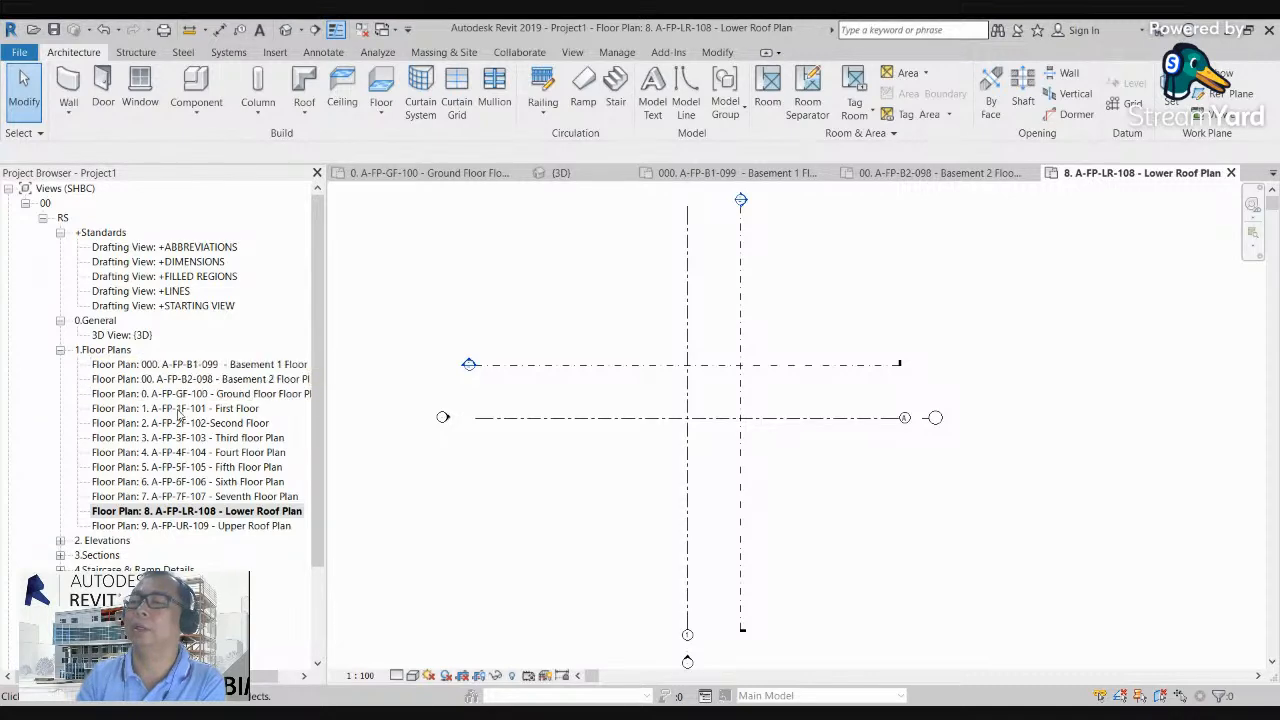
Step: Return to the A-FP-GF-100 ground floor plan at the wall's end and narrow the Project Browser
double_click(185, 395)
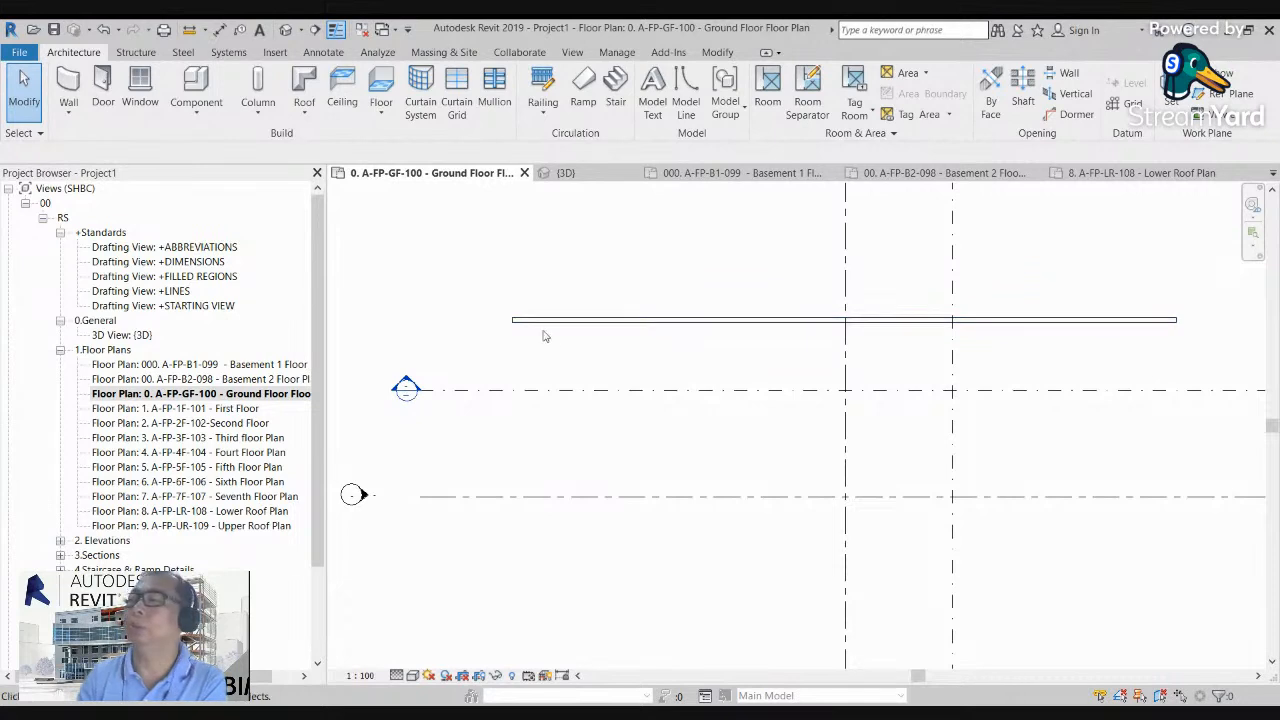
scroll(580, 349, up, 2)
middle_drag(494, 374, 456, 358)
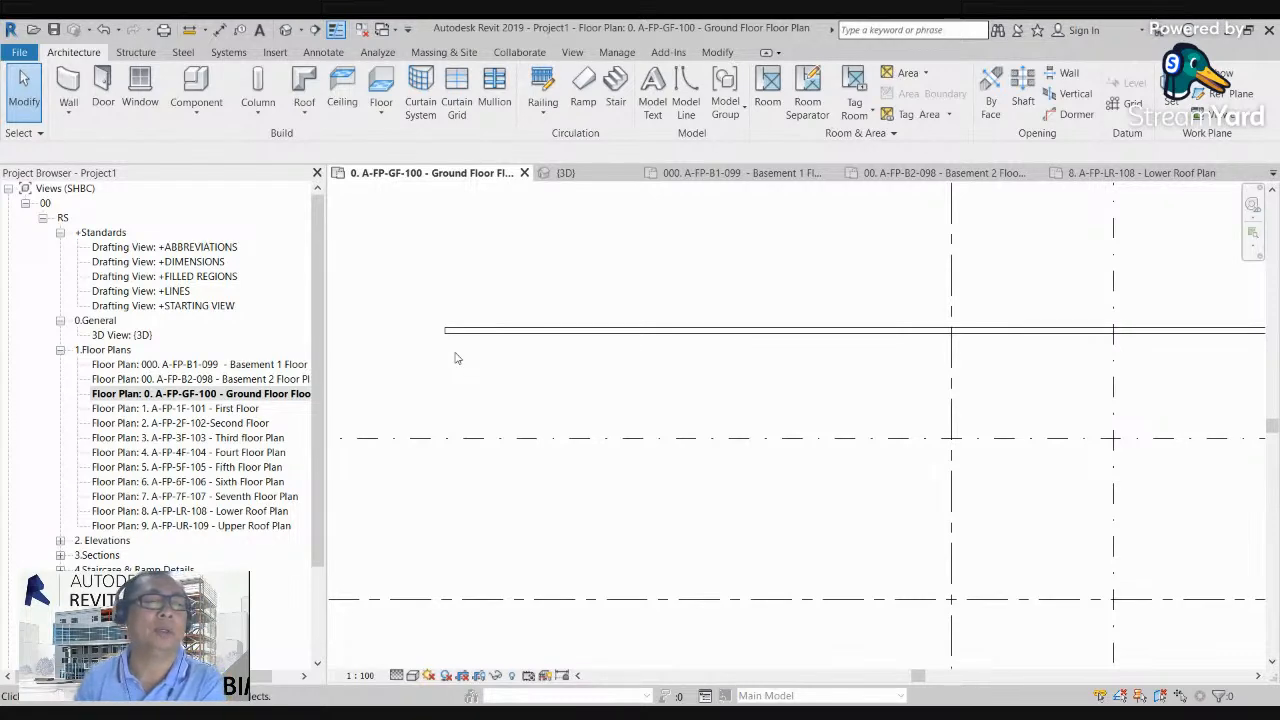
scroll(486, 349, up, 2)
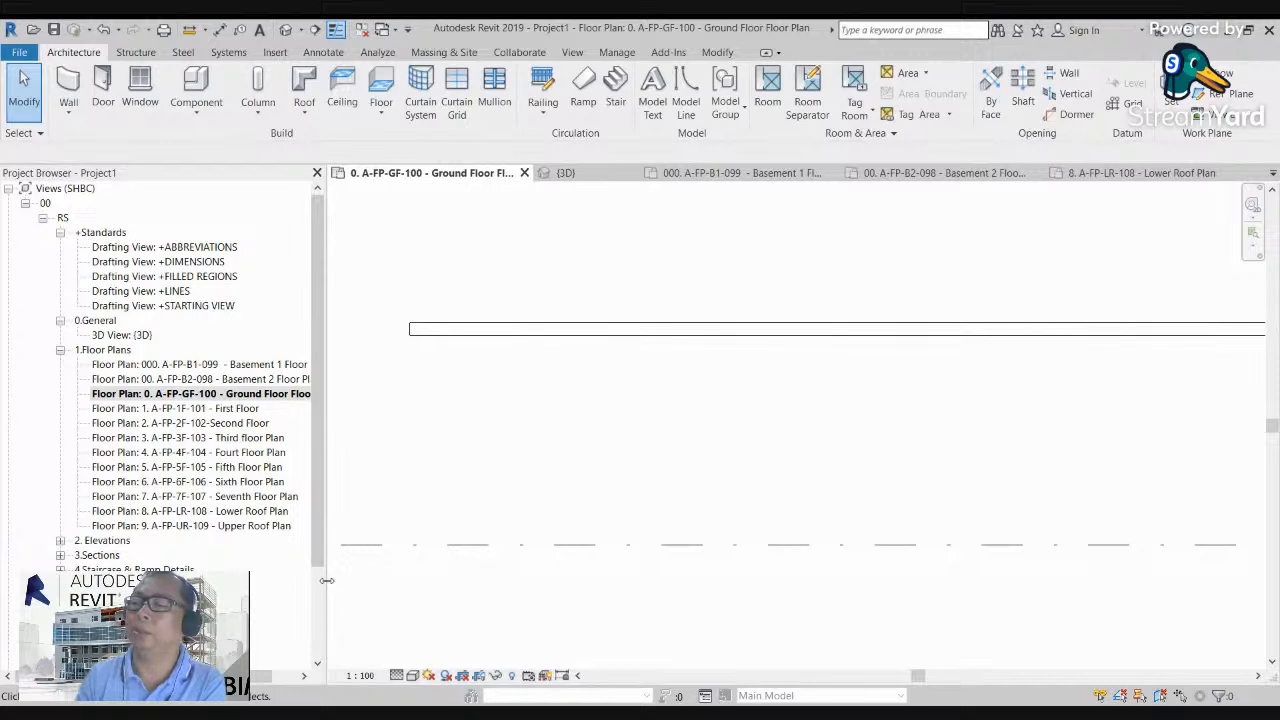
drag(322, 490, 162, 490)
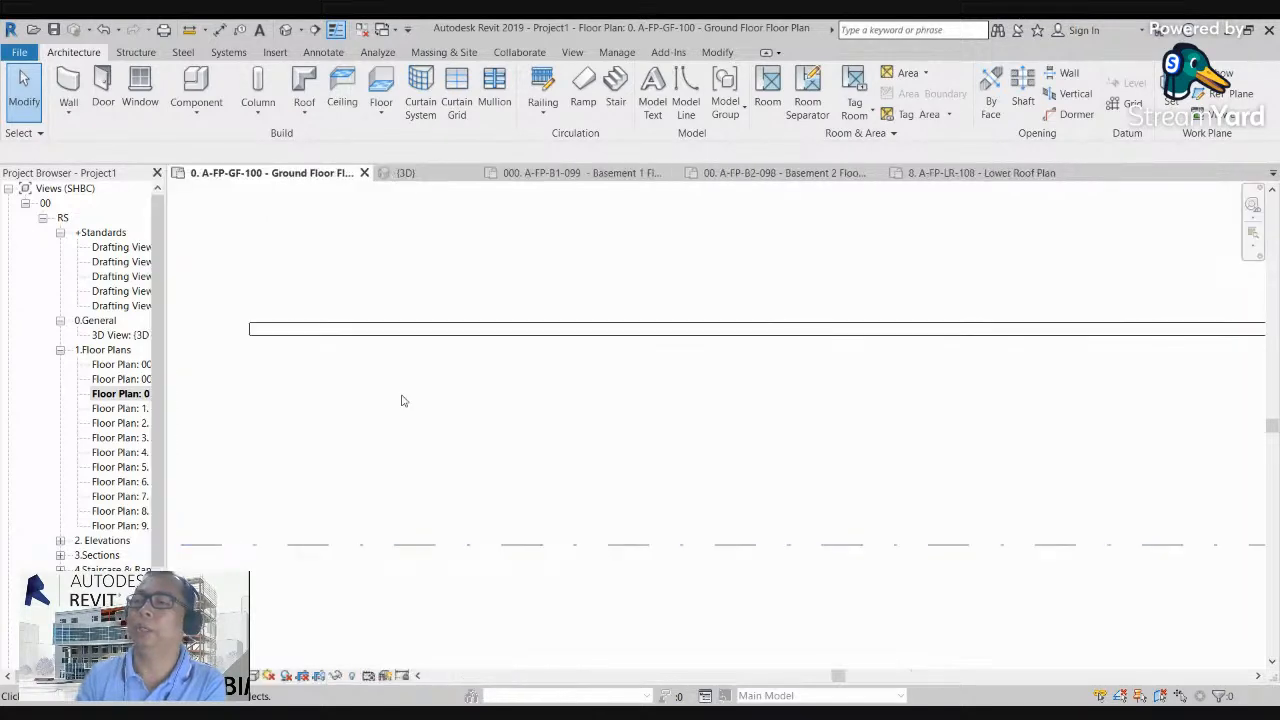
Step: Duplicate the type of the wall in the ground floor plan as "300 chb wall"
click(338, 329)
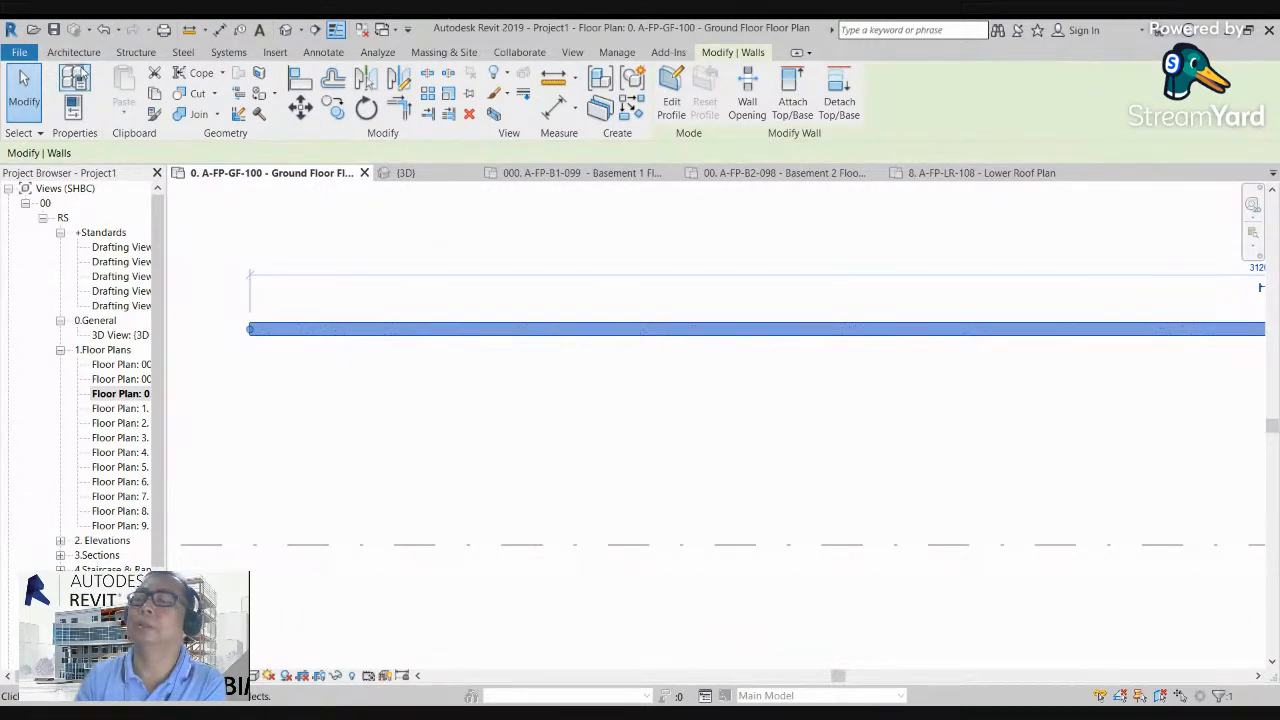
click(88, 75)
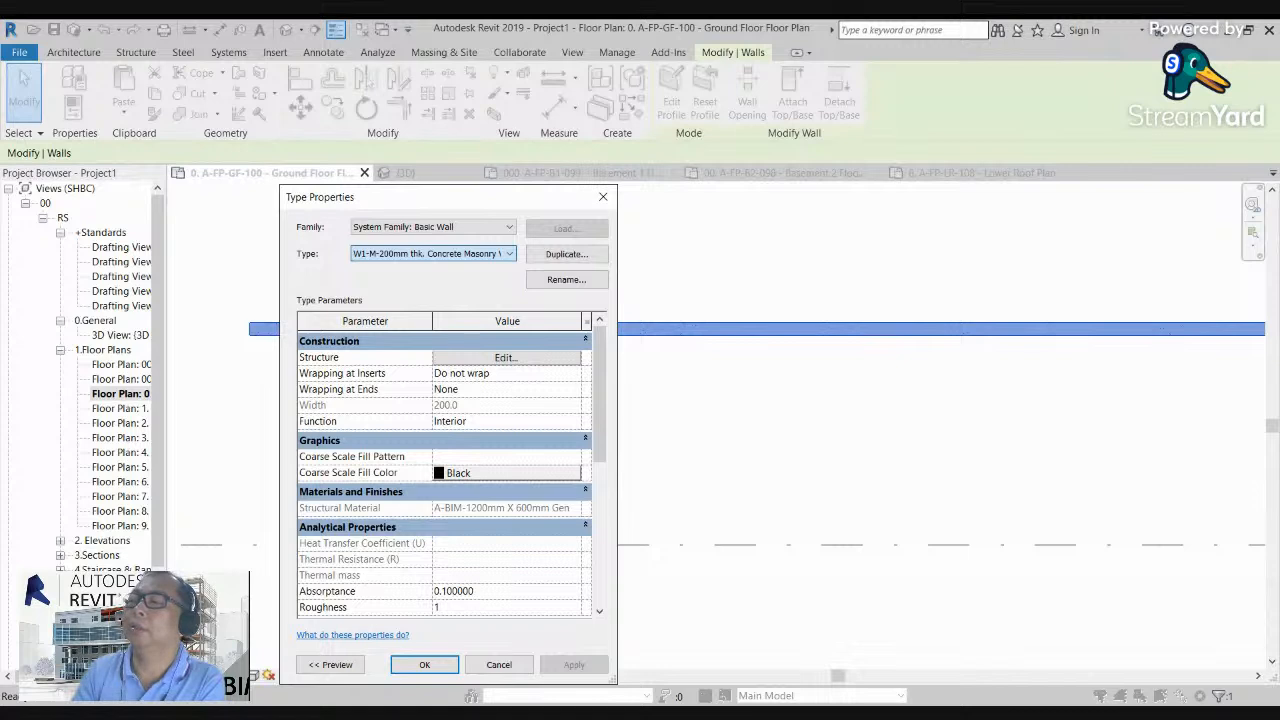
click(523, 194)
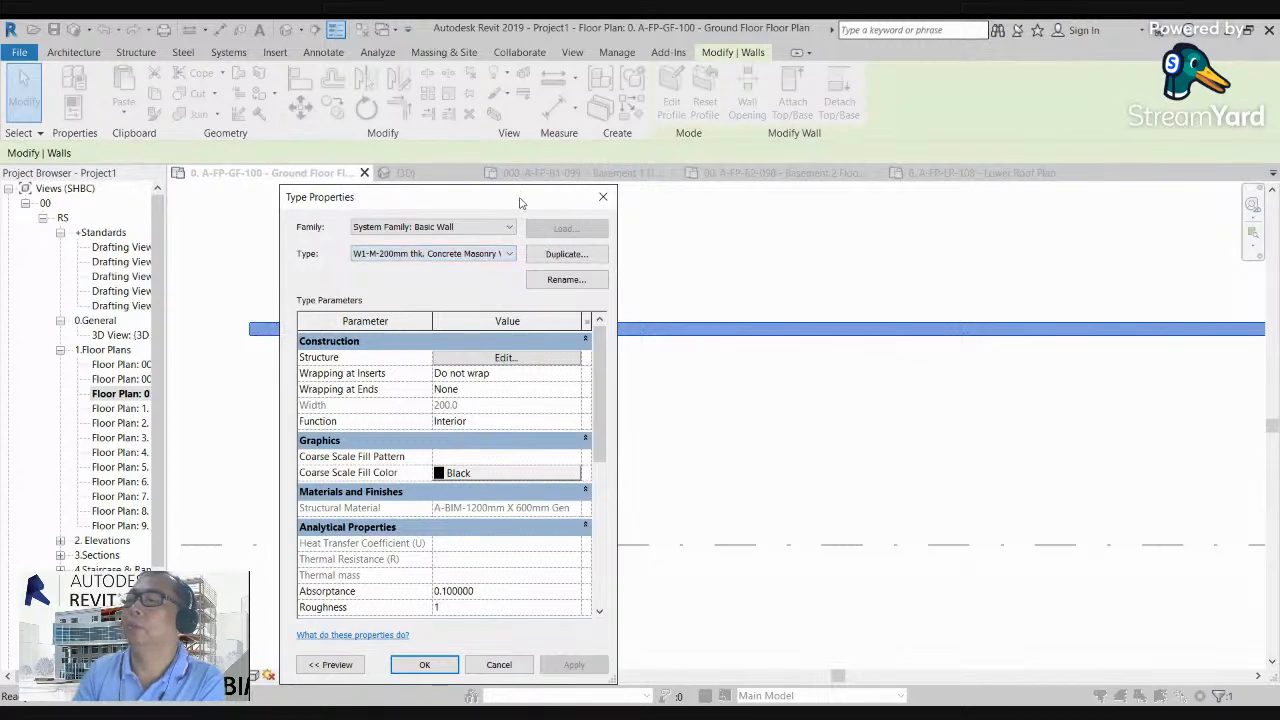
click(566, 254)
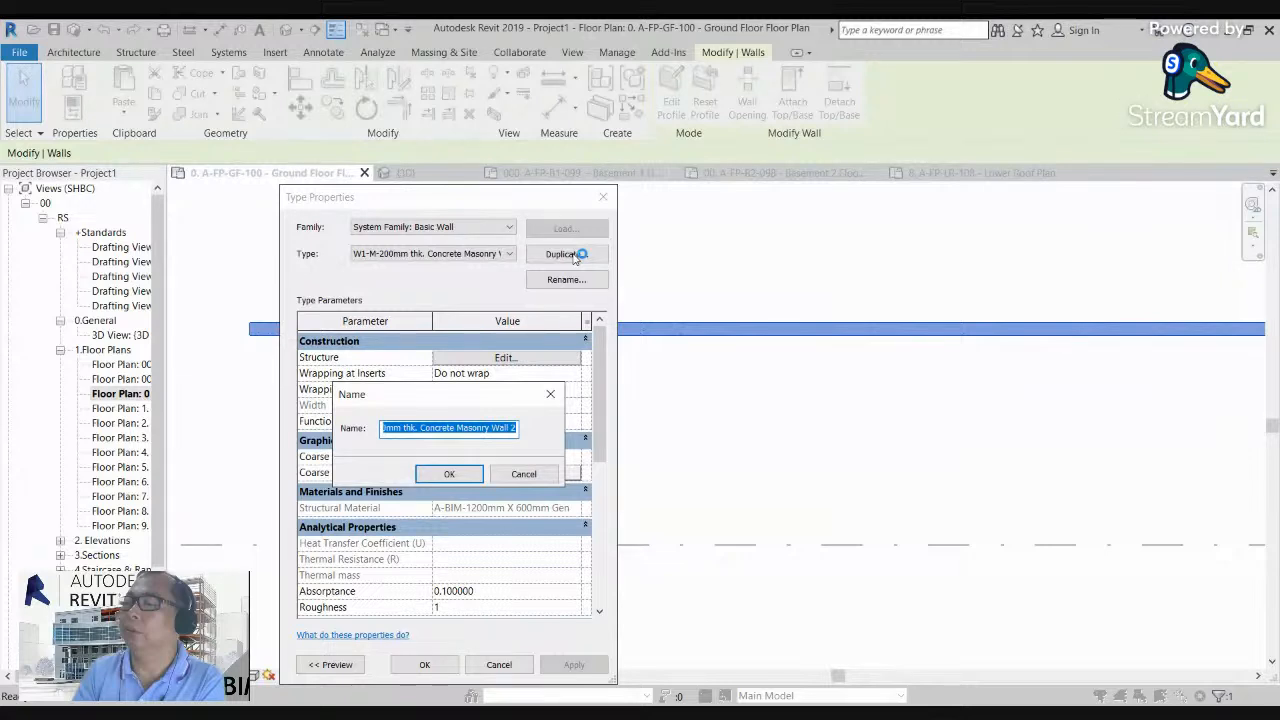
text(300)
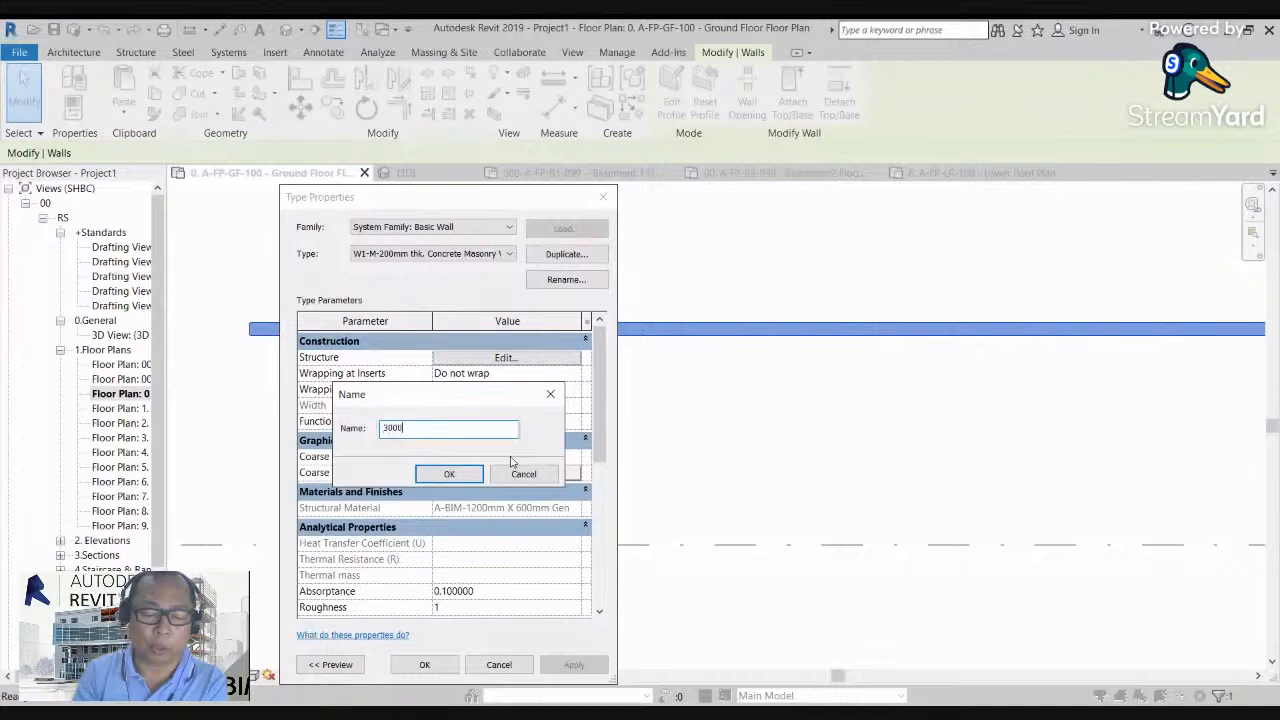
text(0)
key(BackSpace)
text(thk wall)
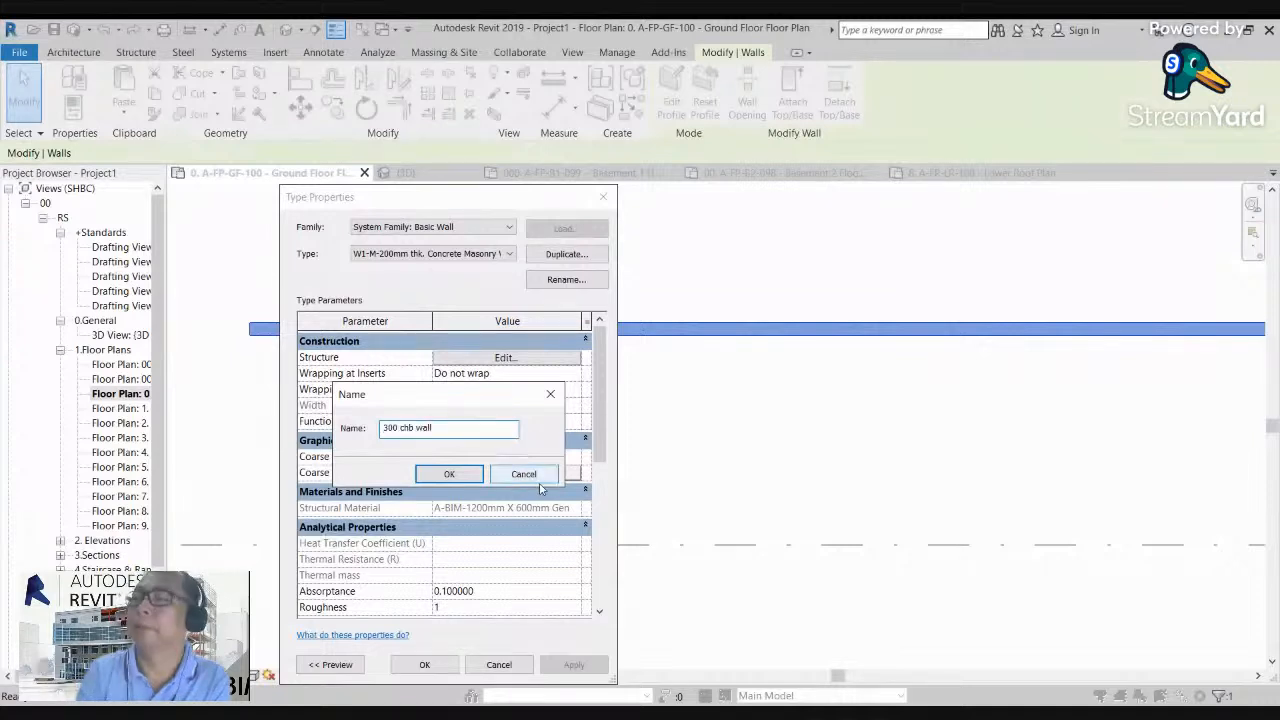
click(448, 474)
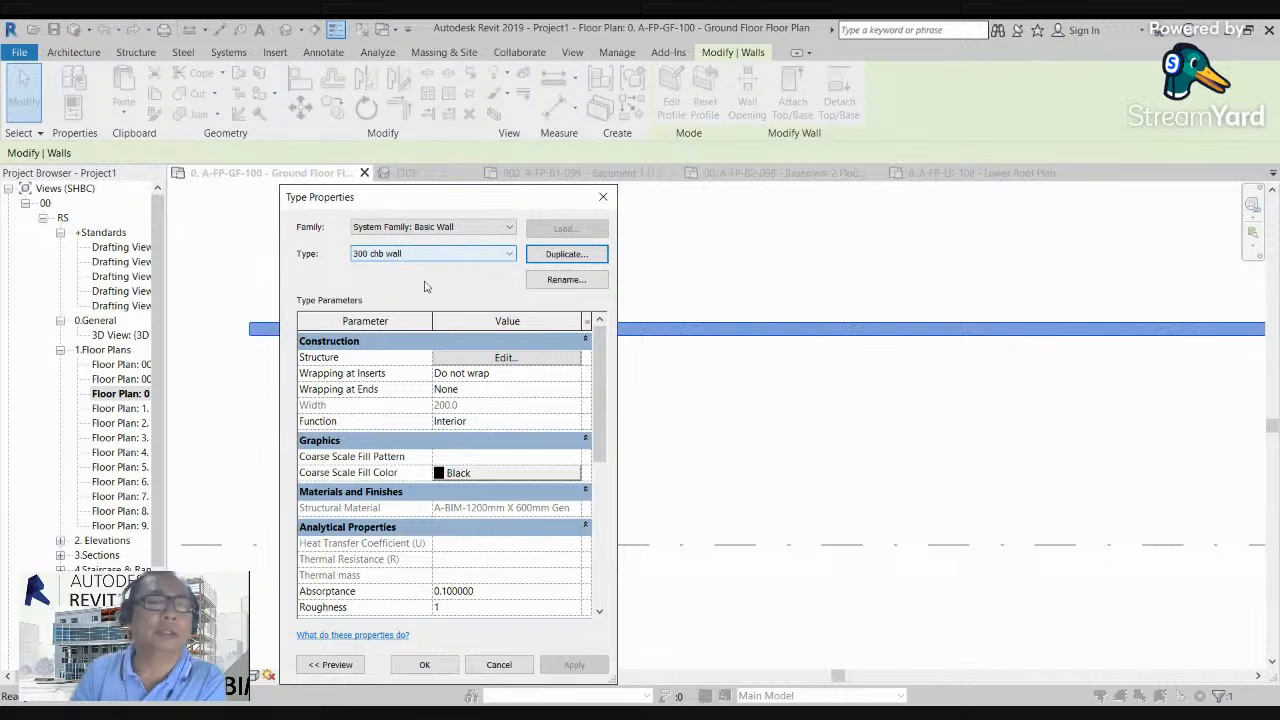
Step: Set the structure layer thickness of the 300 chb wall type to 300 and apply the type to the wall
click(508, 365)
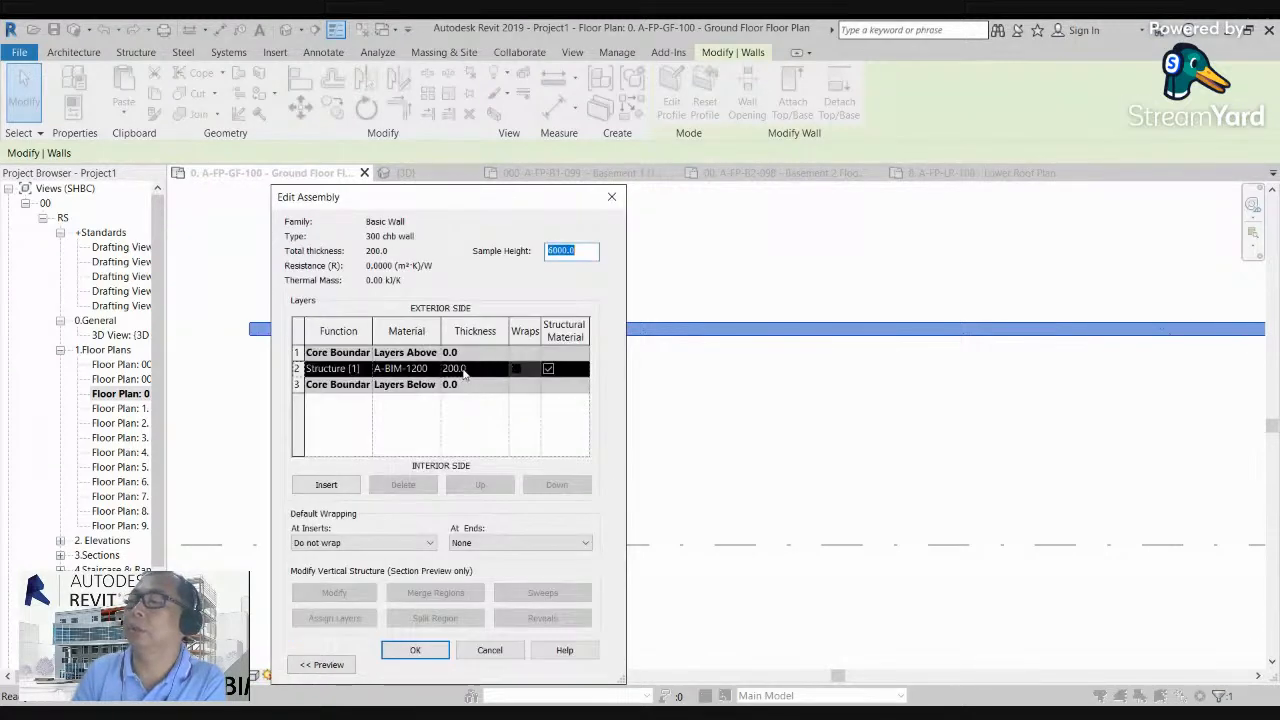
click(476, 369)
drag(476, 369, 445, 370)
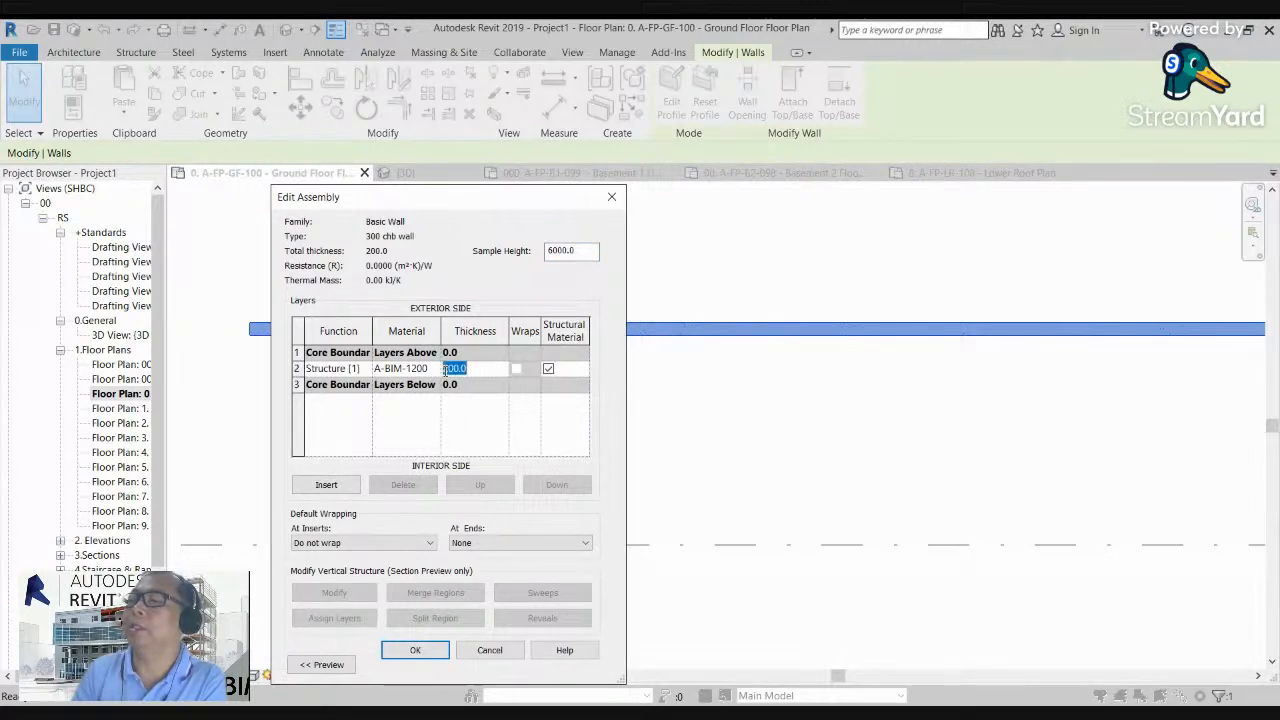
text(300)
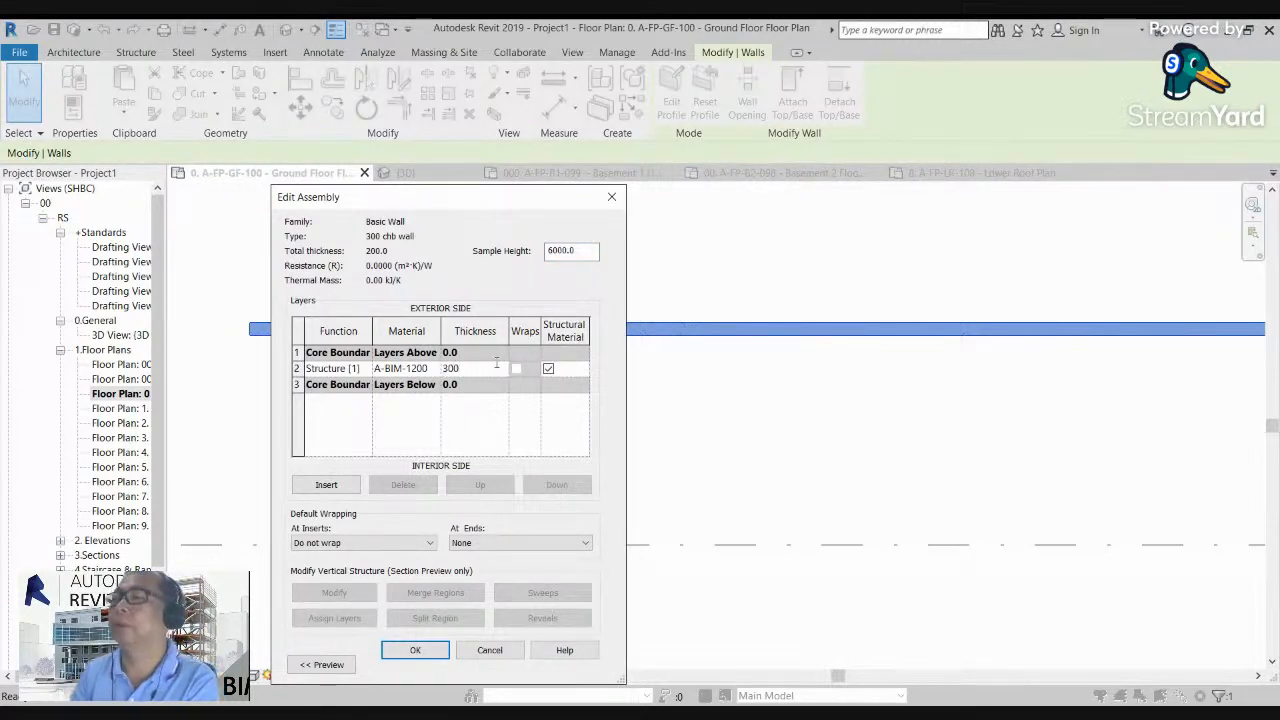
click(425, 657)
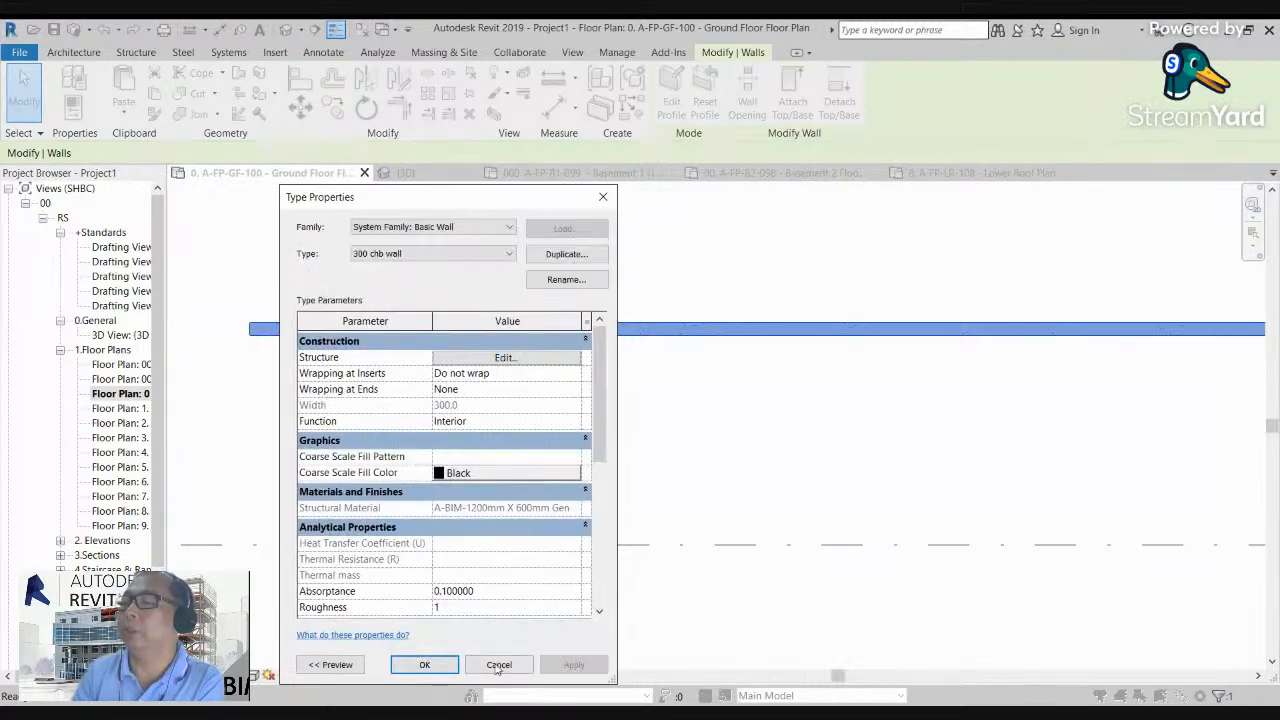
click(425, 663)
Step: Deselect the wall and examine its thickness and fill at the end in the ground floor plan
scroll(232, 347, up, 3)
middle_drag(400, 351, 580, 504)
key(Escape)
scroll(463, 467, up, 1)
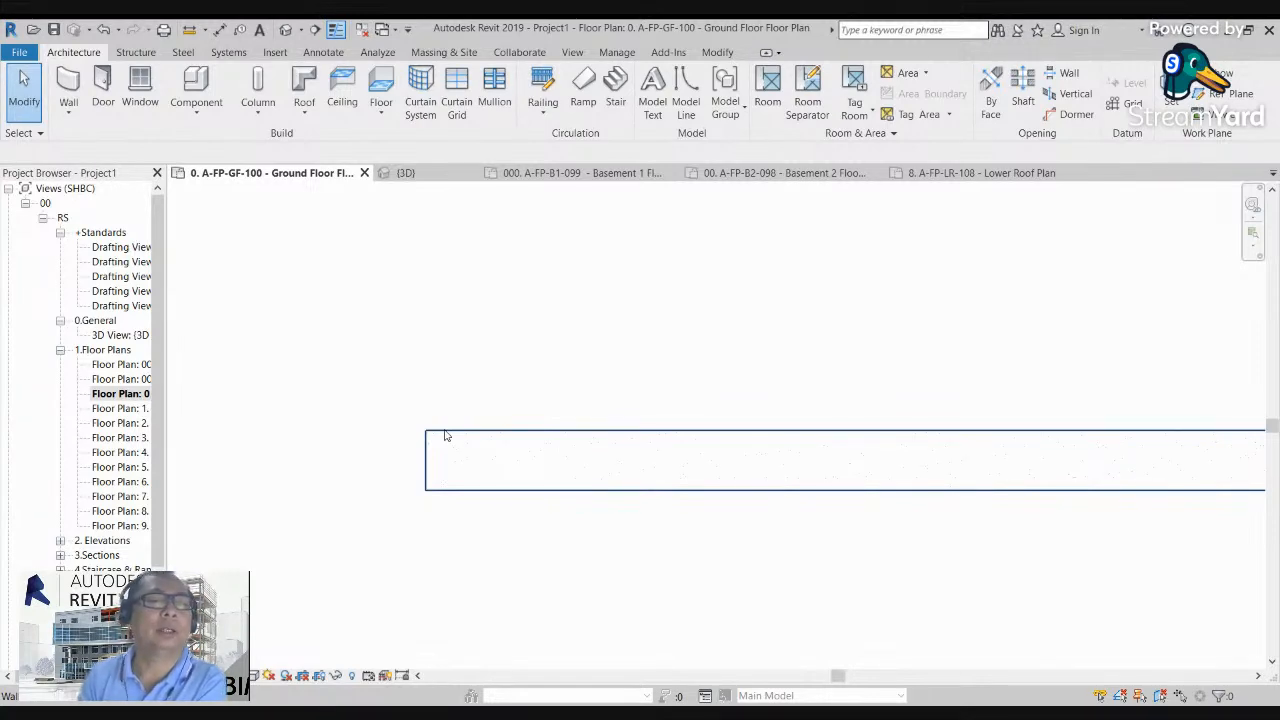
scroll(475, 436, down, 2)
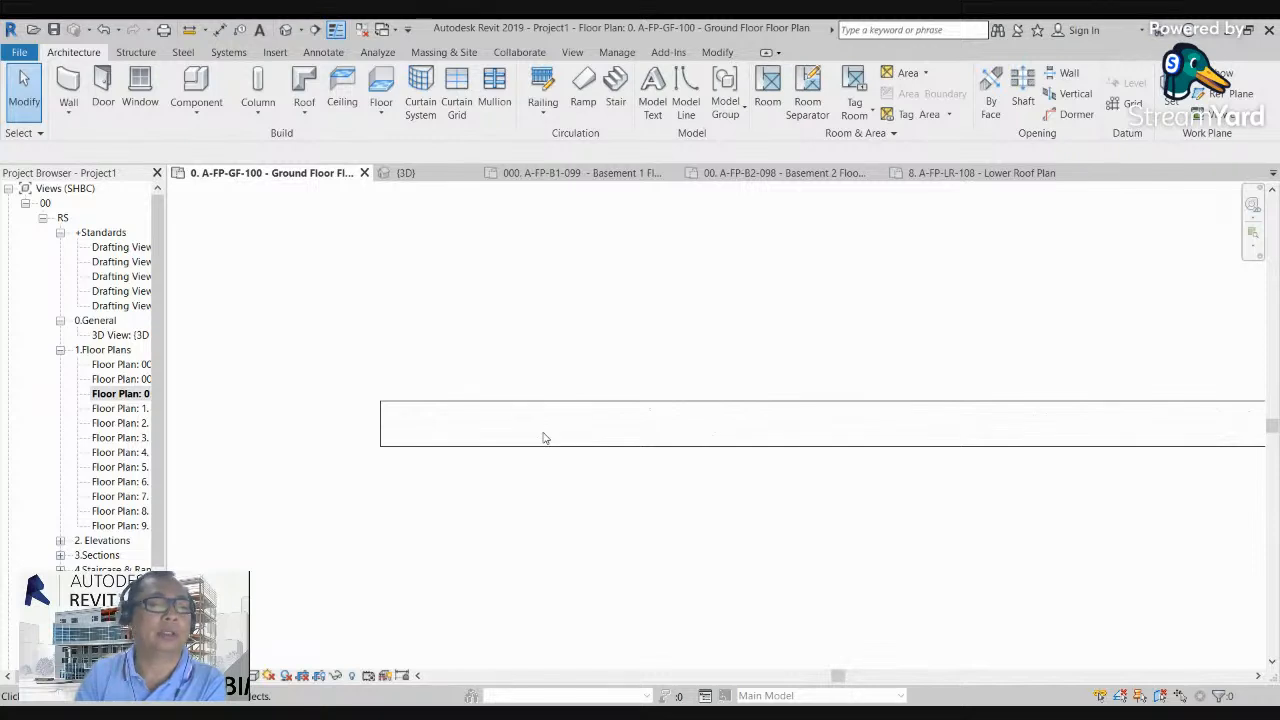
middle_drag(557, 451, 458, 398)
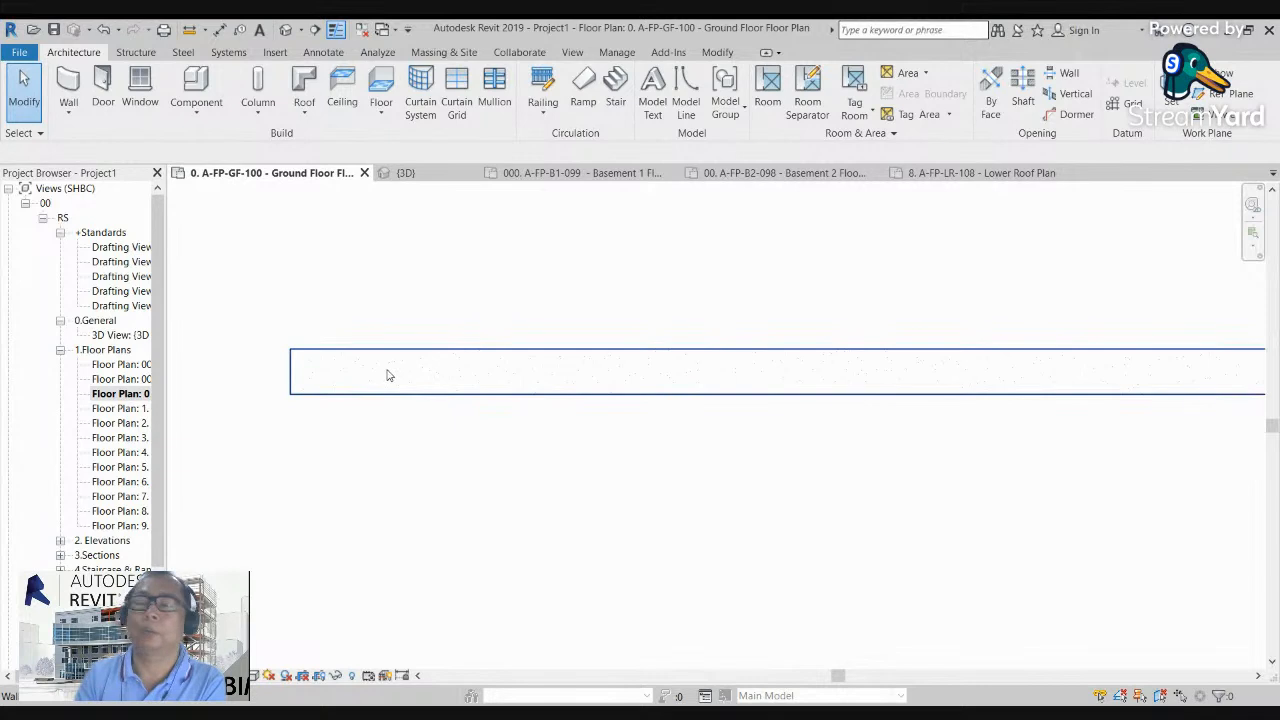
middle_drag(424, 369, 383, 363)
scroll(397, 366, down, 4)
scroll(345, 355, up, 5)
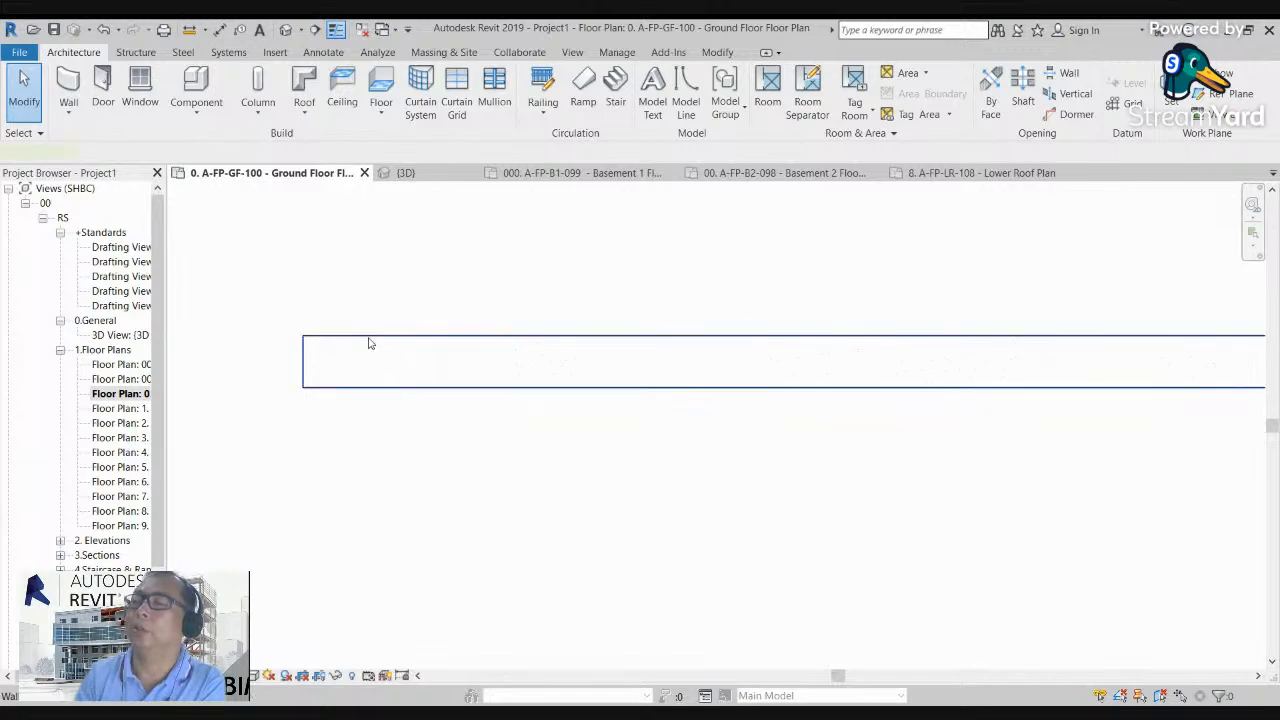
Step: Duplicate the wall's 300 chb wall type under the name "159 chb wall"
click(366, 340)
click(74, 78)
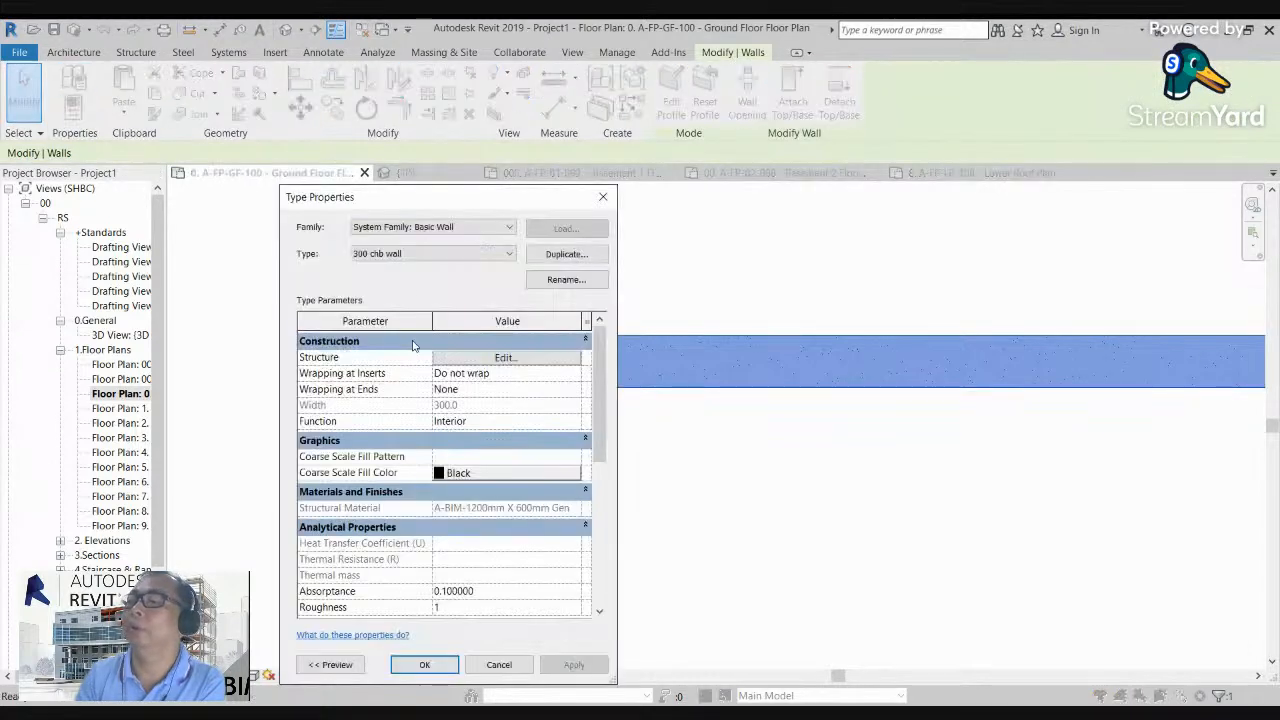
click(563, 256)
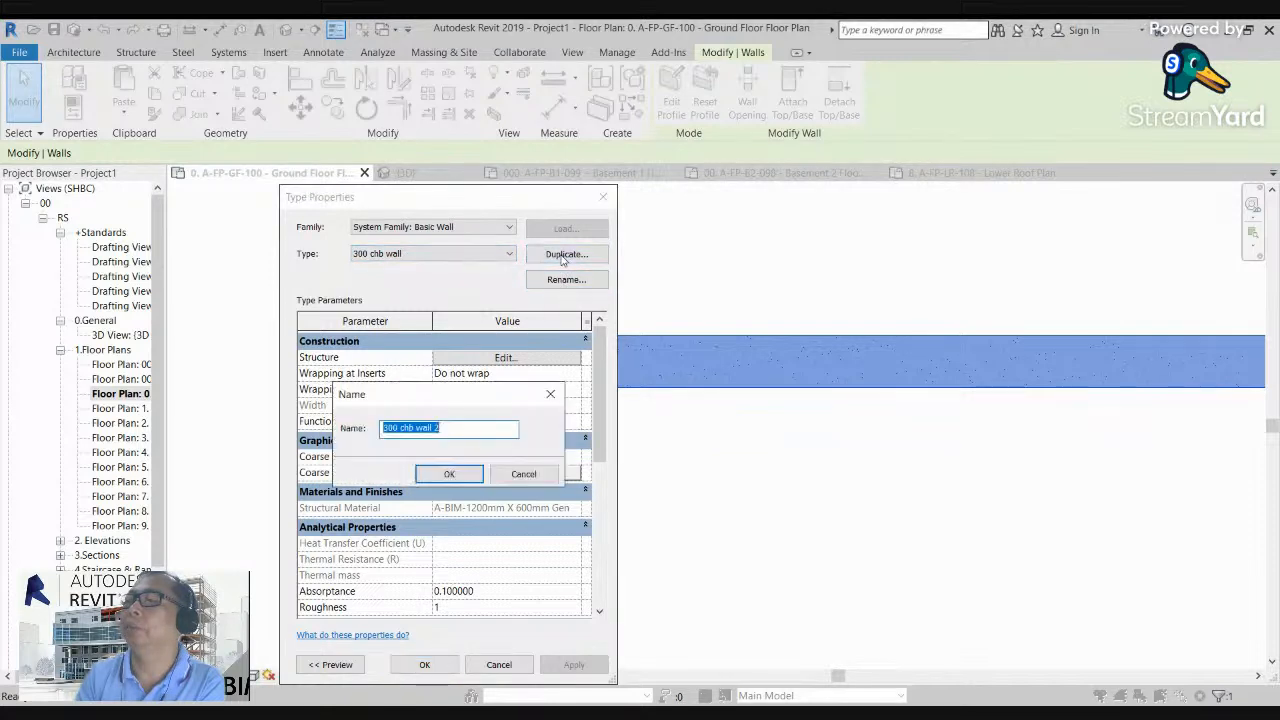
click(448, 427)
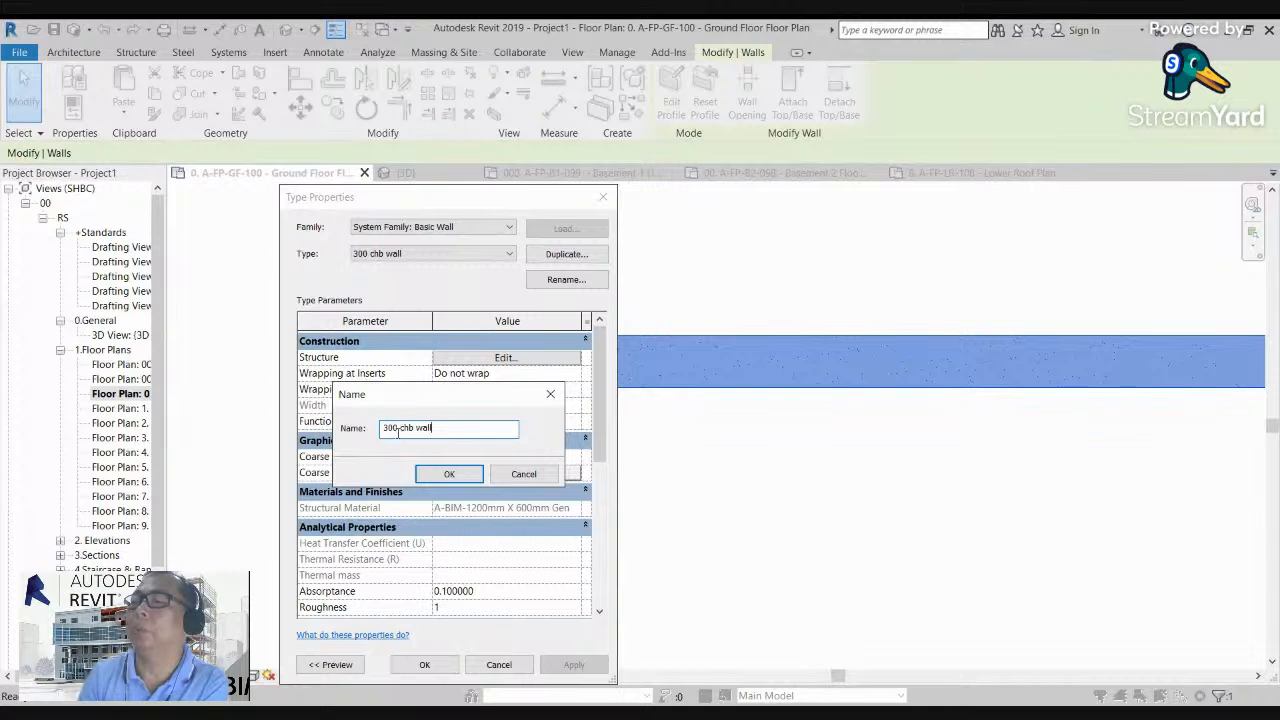
text(1)
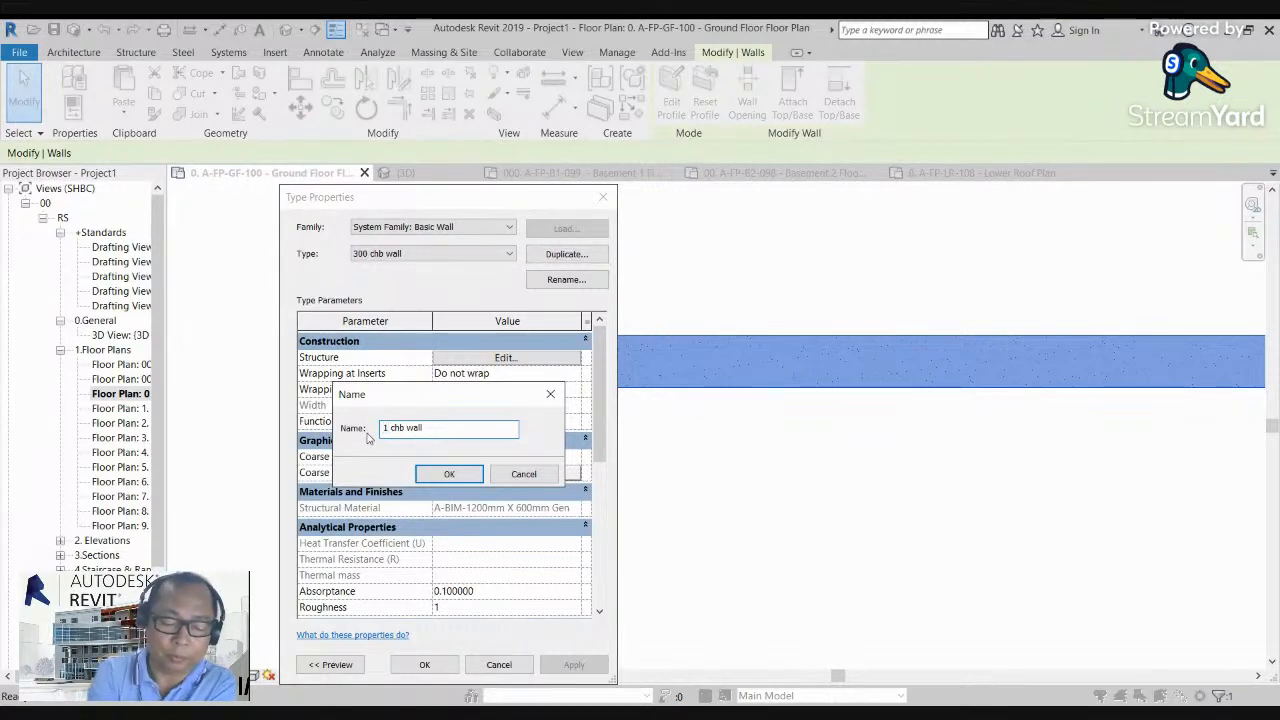
text(59)
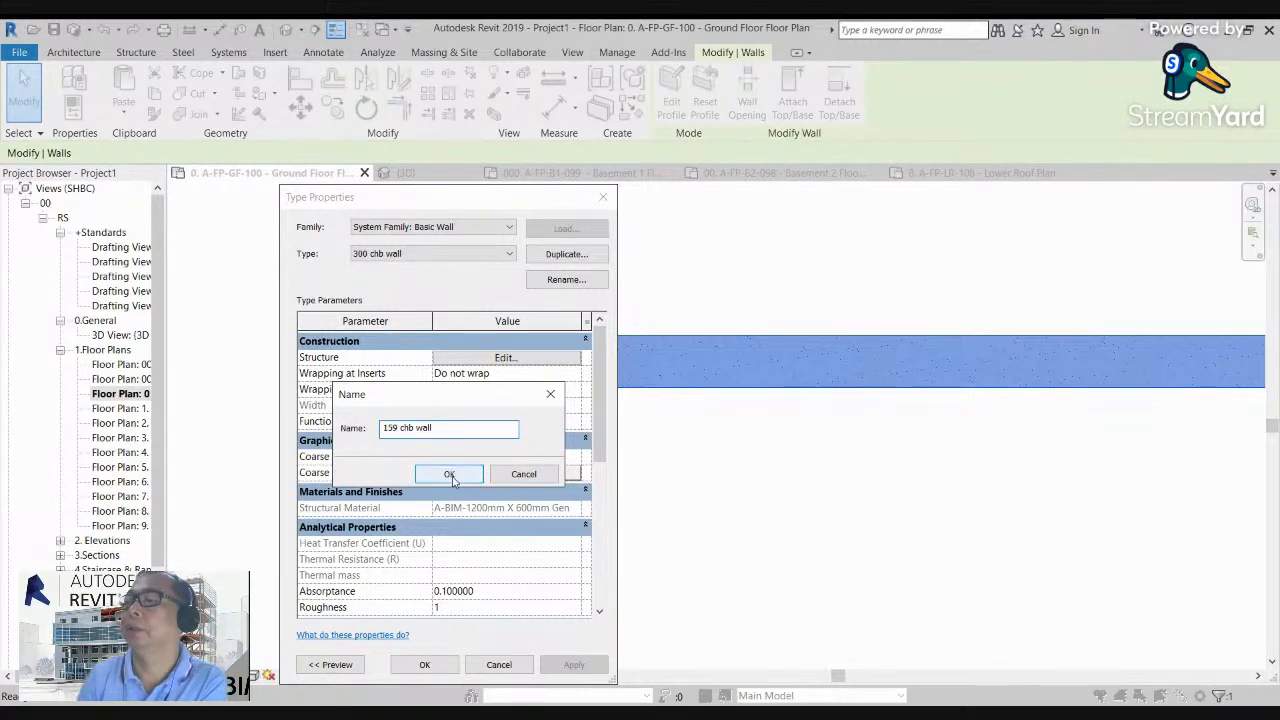
click(450, 476)
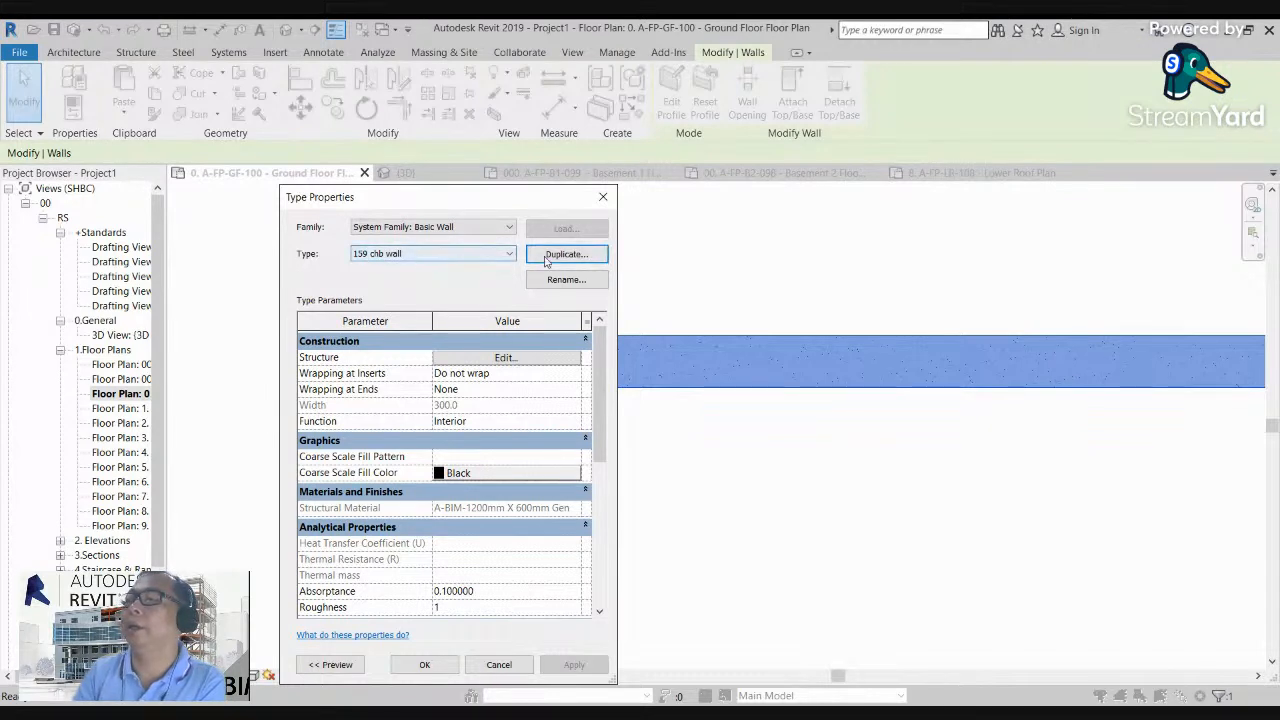
Step: Rename the duplicated wall type to "150 chb wall" and apply it to the selected wall
click(577, 279)
click(419, 442)
key(BackSpace)
text(0 chb wall)
click(447, 473)
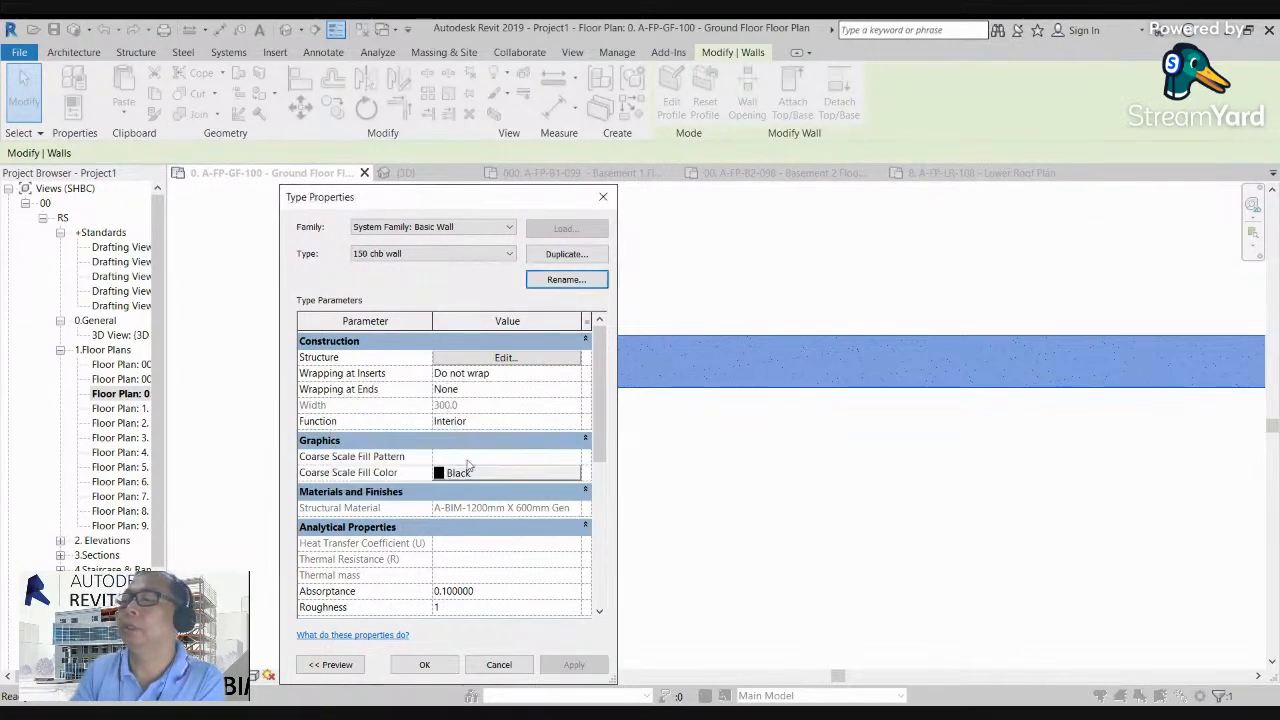
click(424, 664)
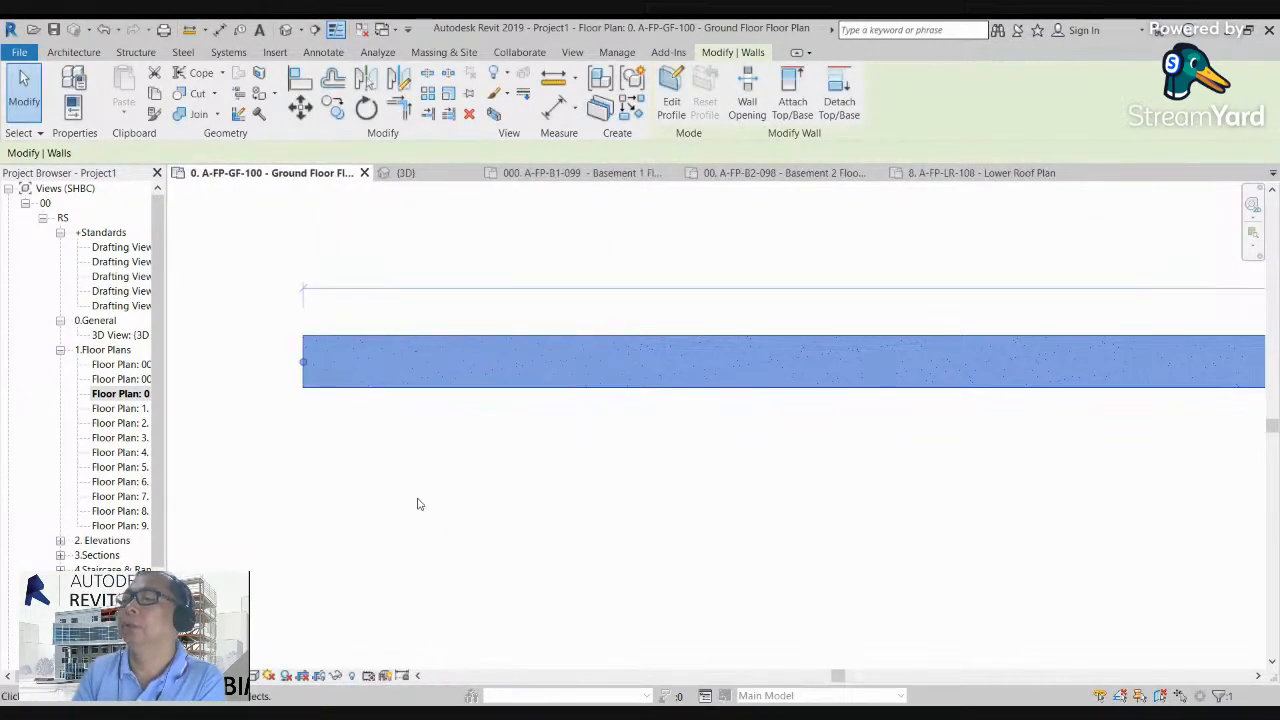
Step: Set the structure layer thickness of the 150 chb wall type to 150 and apply the type to the wall
click(86, 85)
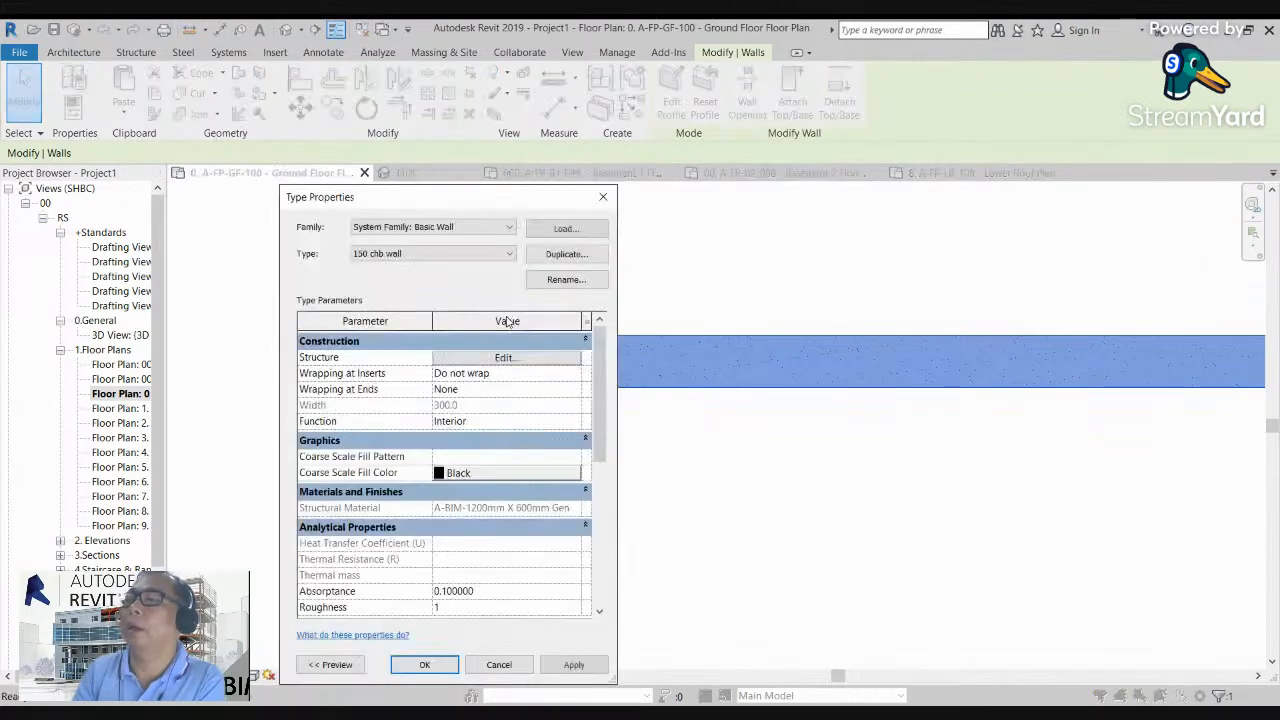
click(540, 358)
click(479, 369)
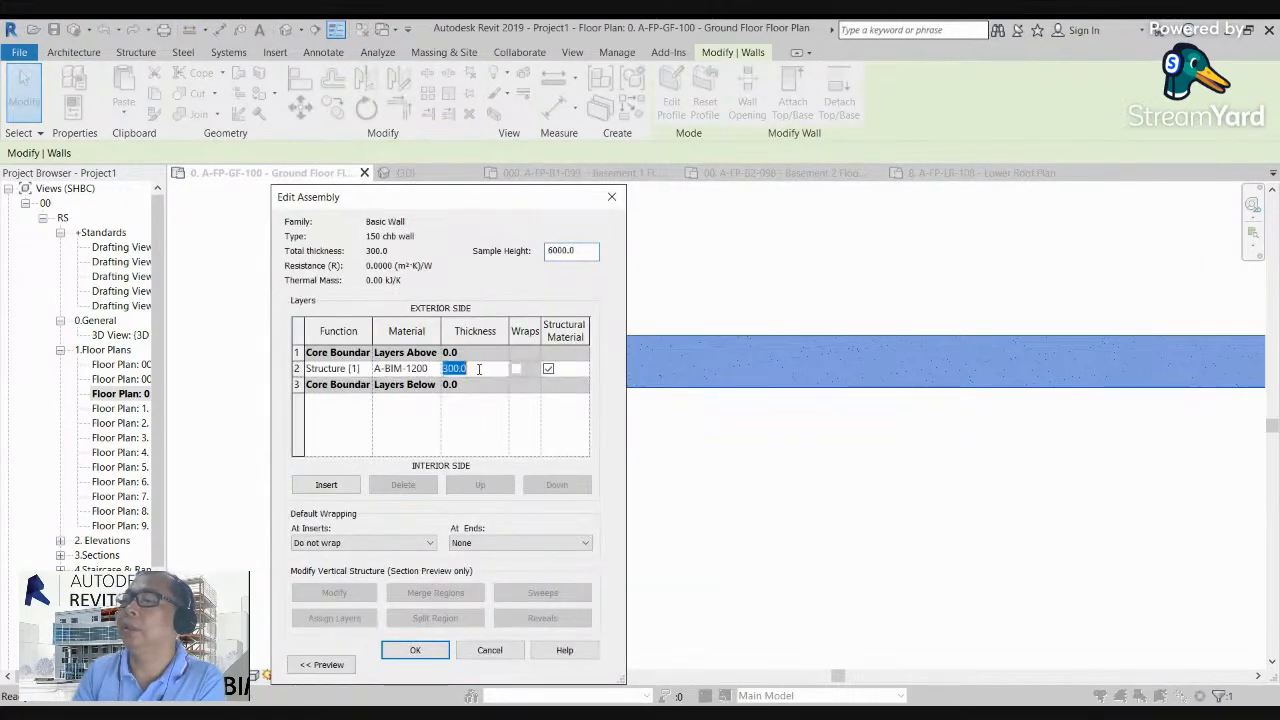
text(150)
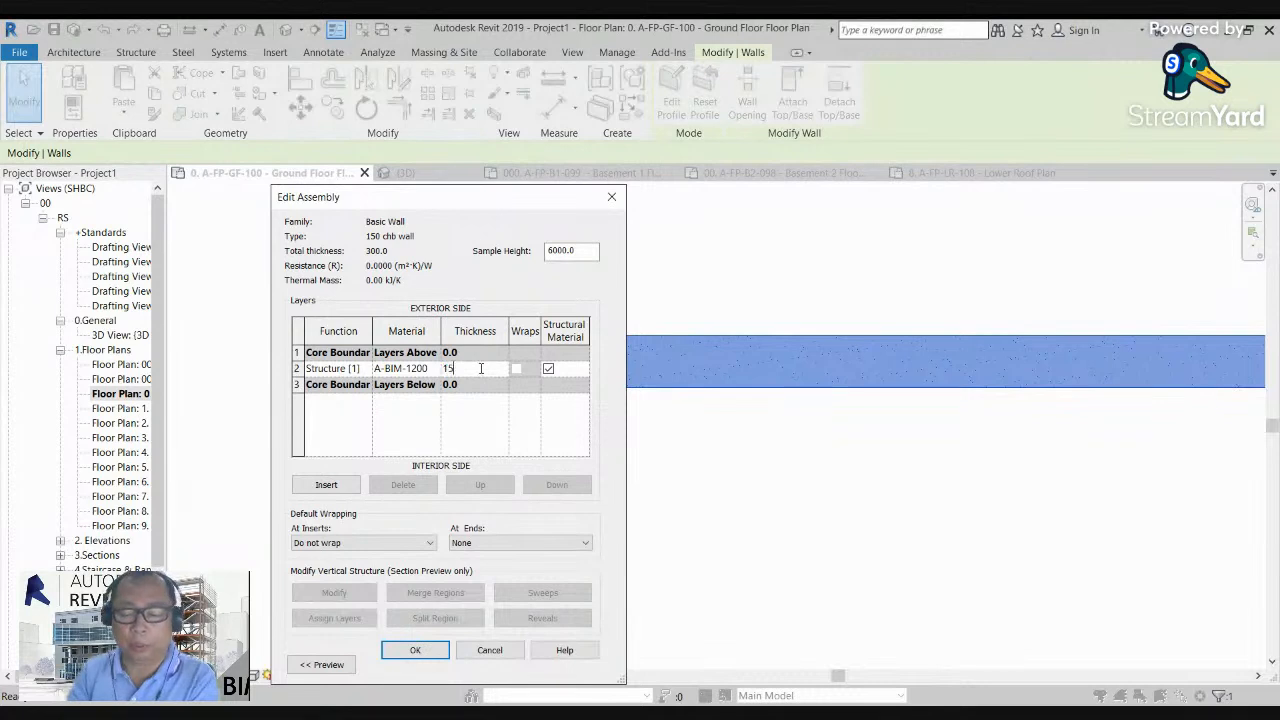
click(415, 650)
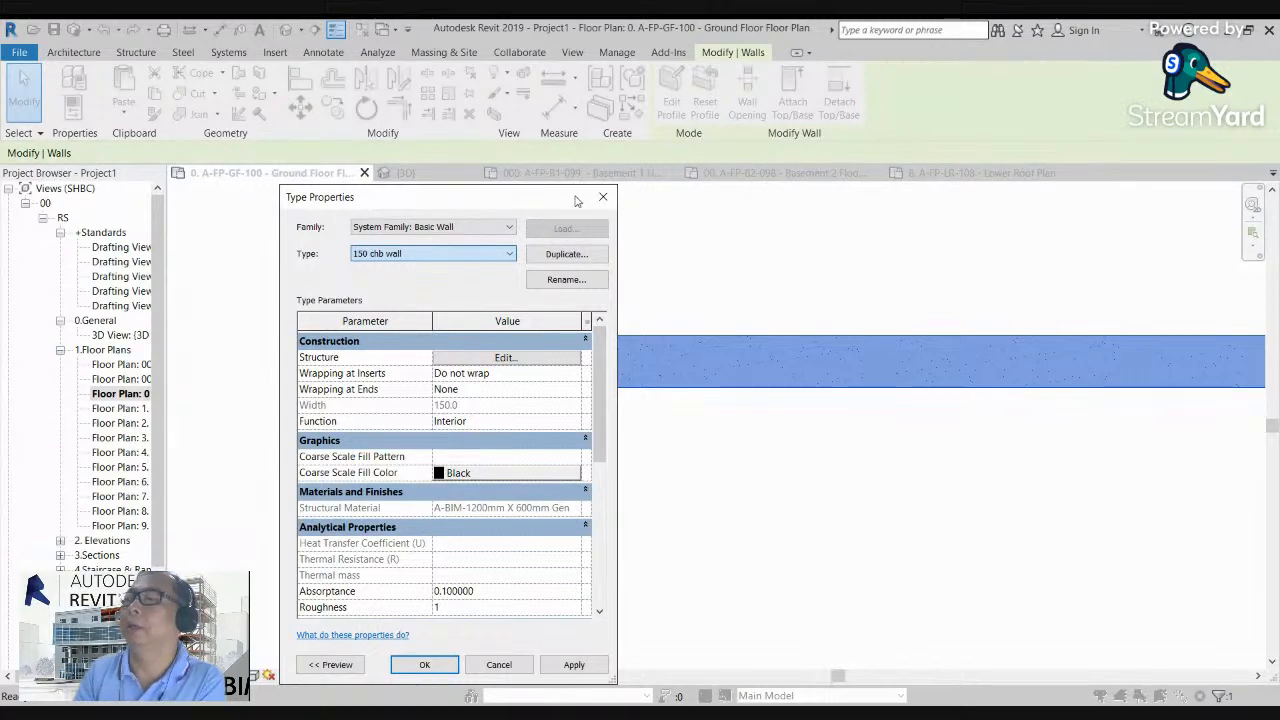
click(424, 665)
Step: Deselect the wall and examine its reduced thickness and faint cut fill near the wall's end
scroll(300, 382, up, 3)
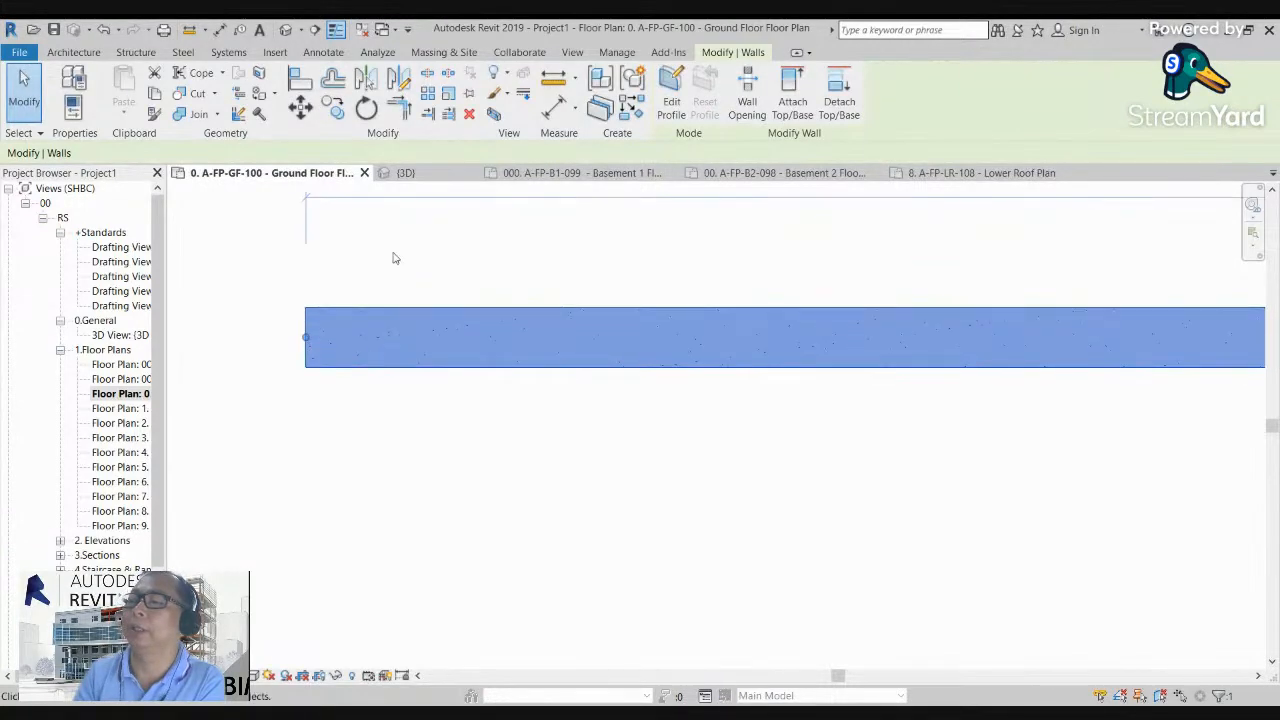
key(Escape)
scroll(360, 295, up, 2)
scroll(368, 355, down, 1)
scroll(370, 364, down, 1)
scroll(369, 335, up, 1)
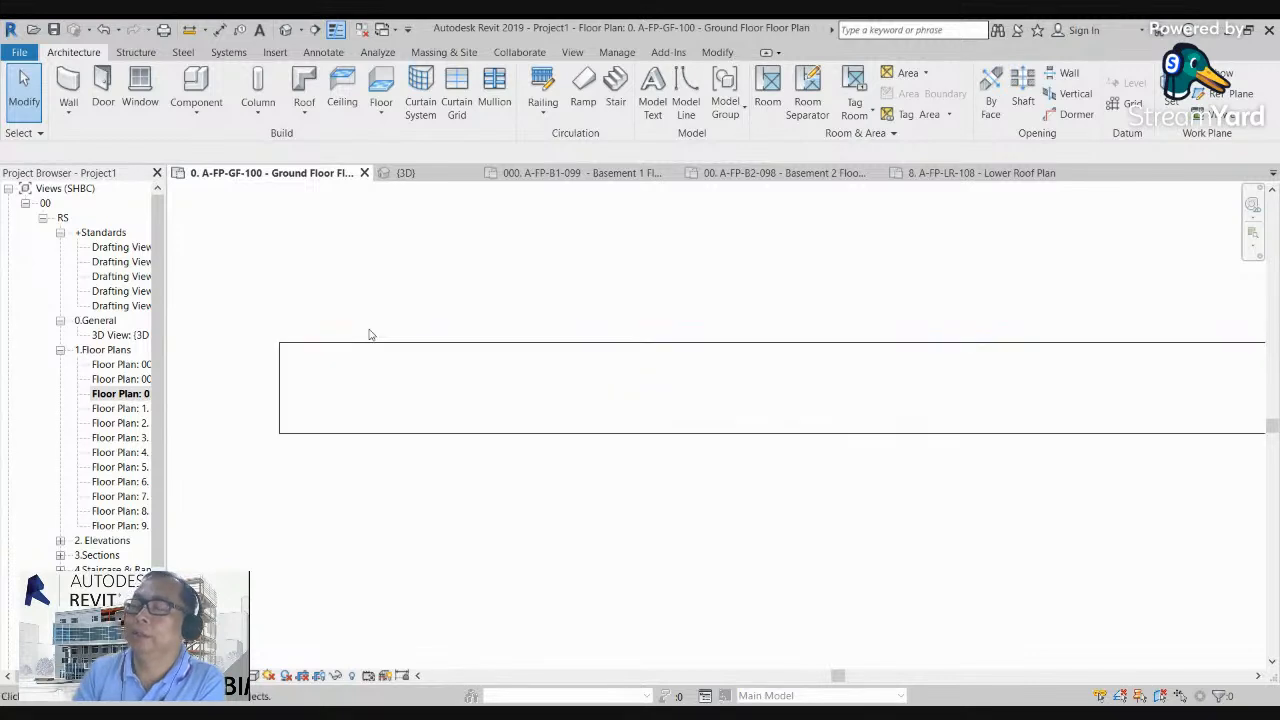
scroll(357, 332, down, 2)
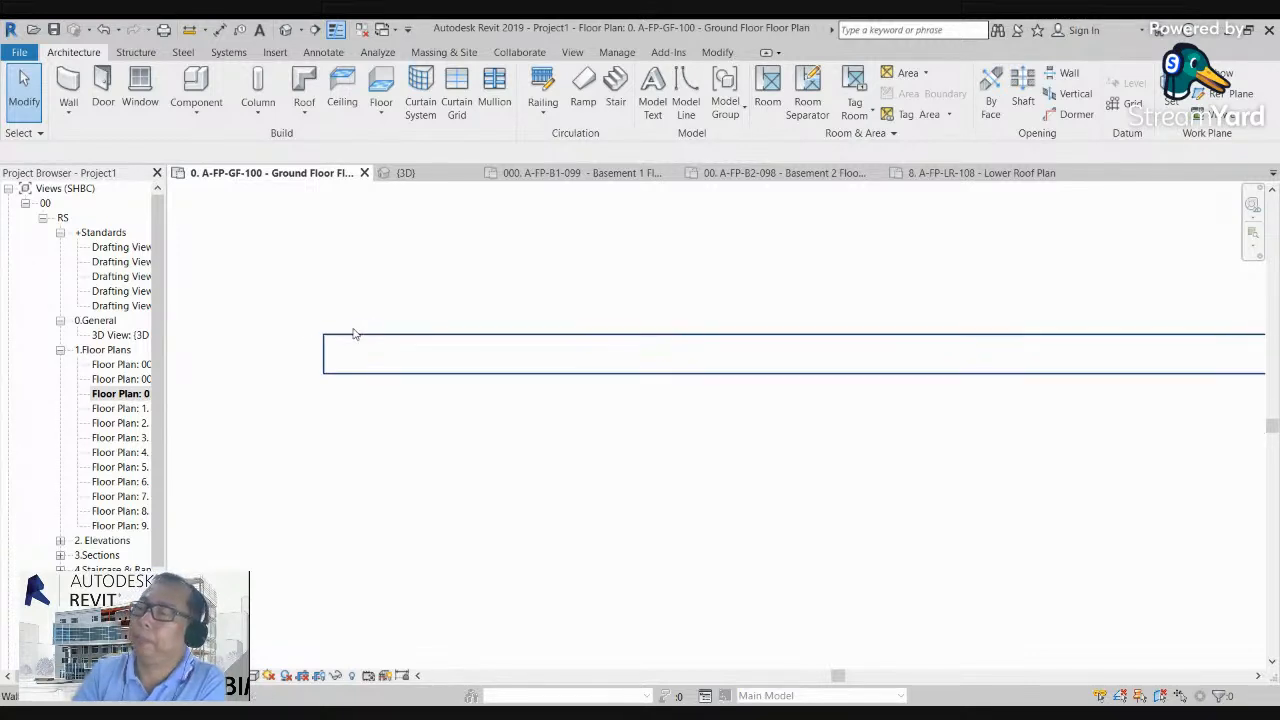
scroll(375, 330, up, 2)
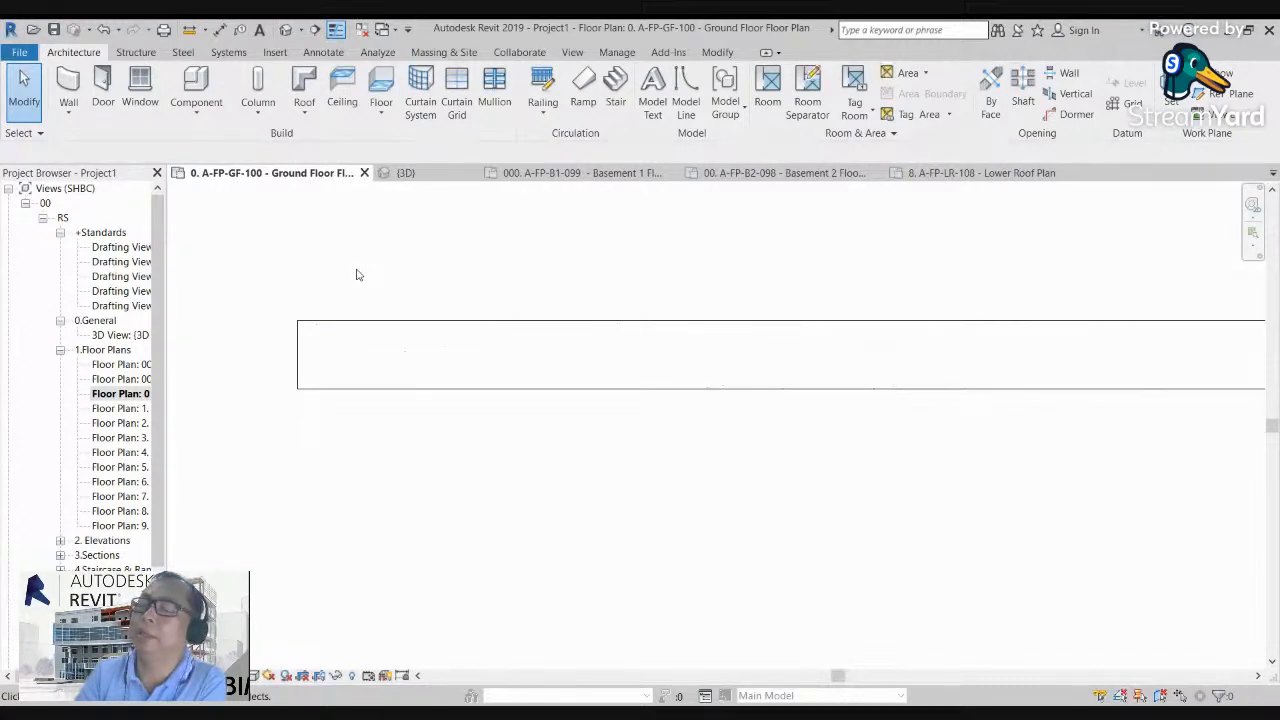
scroll(352, 345, down, 2)
scroll(511, 371, down, 2)
scroll(503, 379, down, 1)
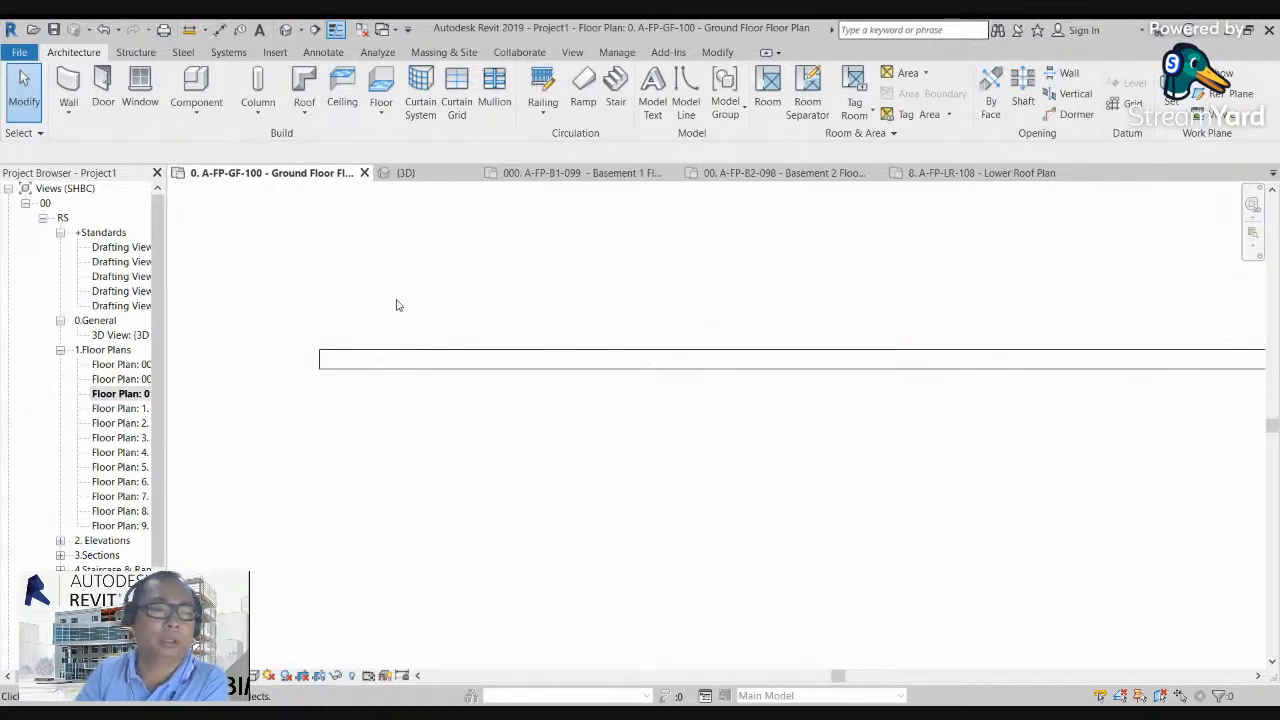
scroll(329, 396, up, 2)
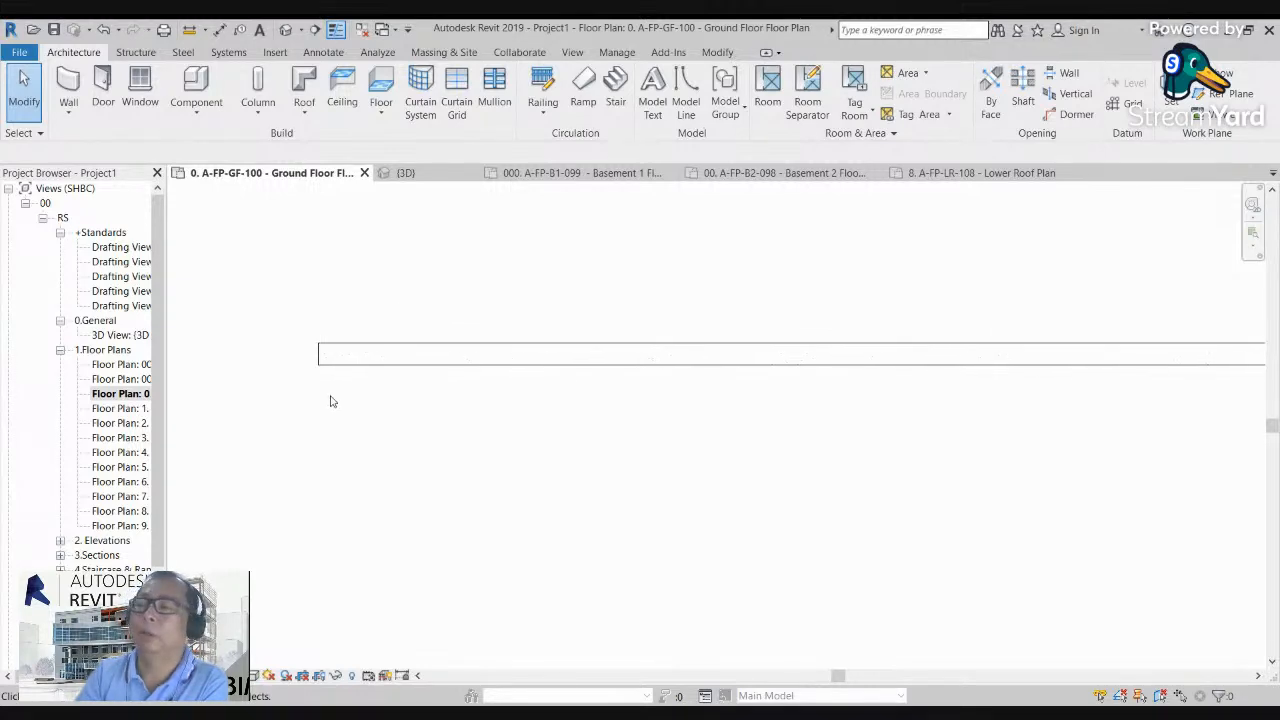
Step: Open the structure layer's material for editing in the selected wall's 150 chb wall type
click(378, 341)
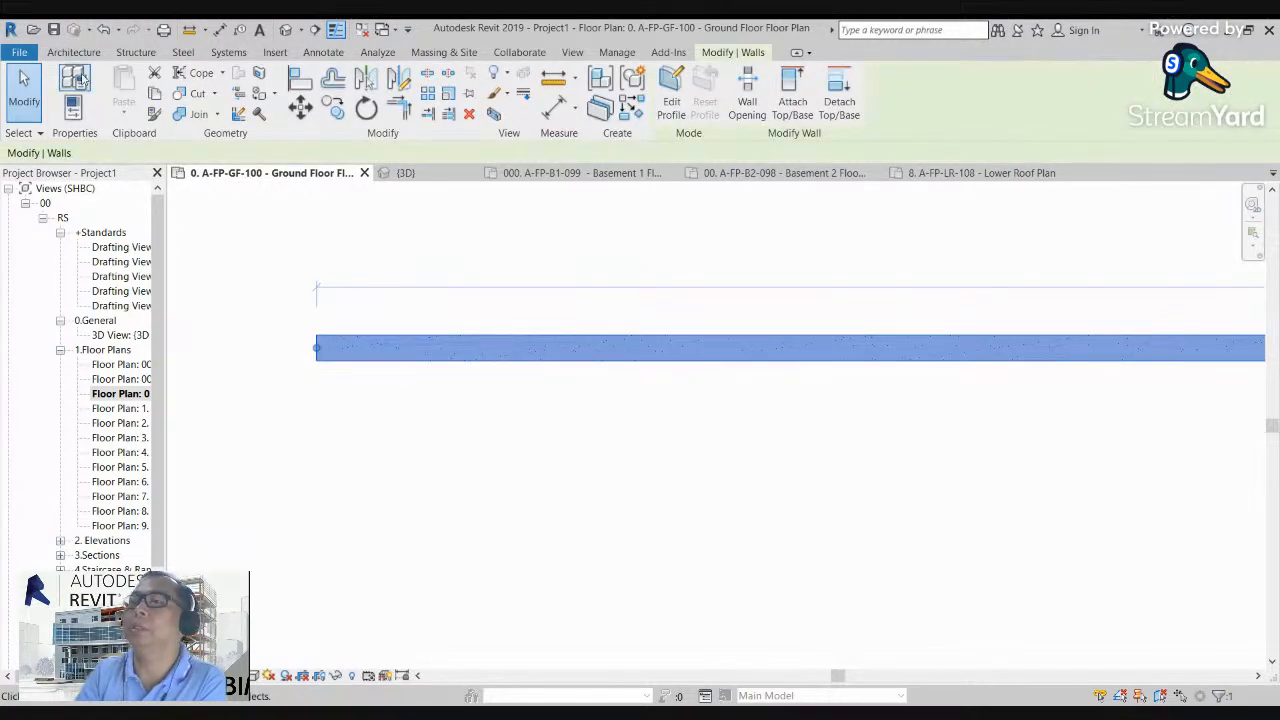
click(78, 80)
click(503, 356)
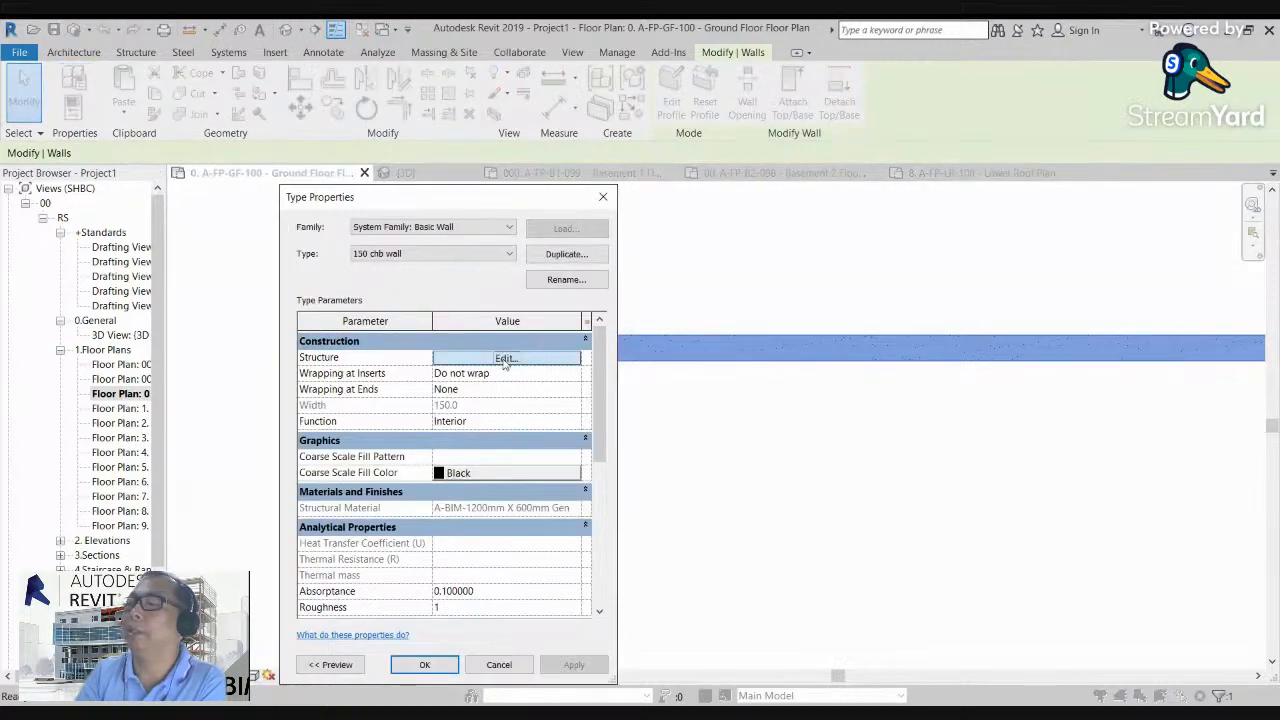
click(433, 370)
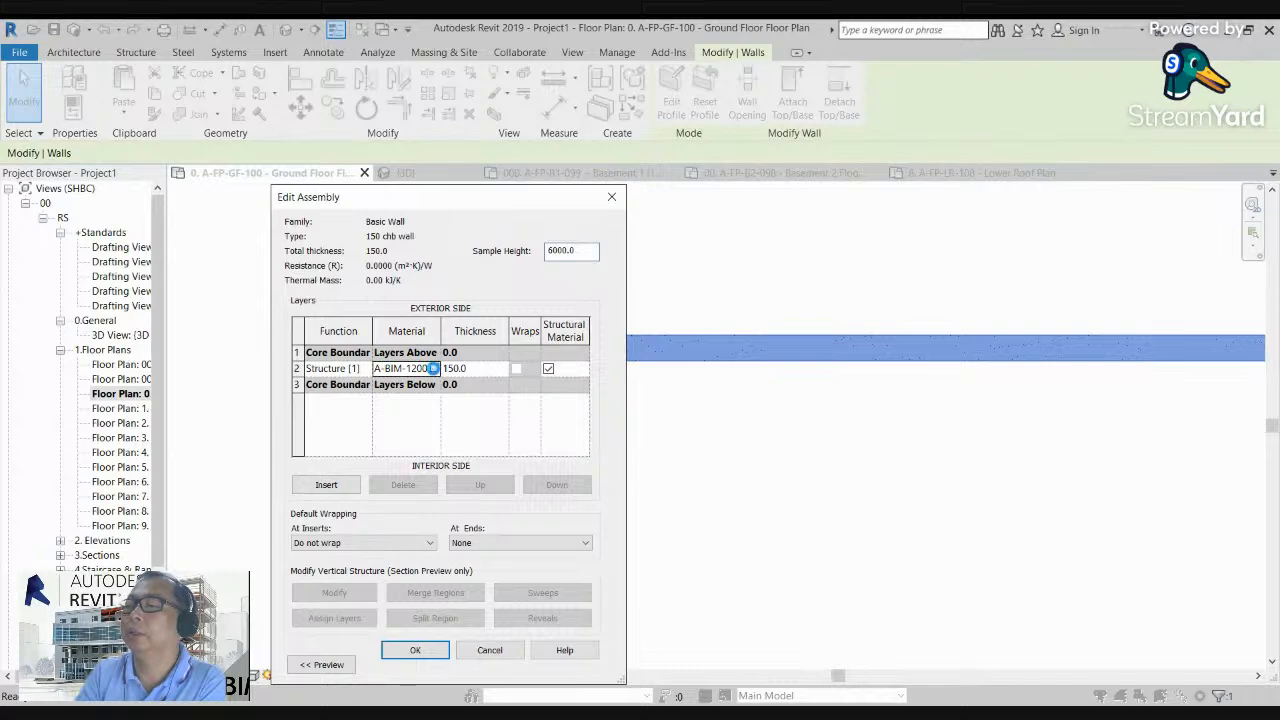
click(433, 369)
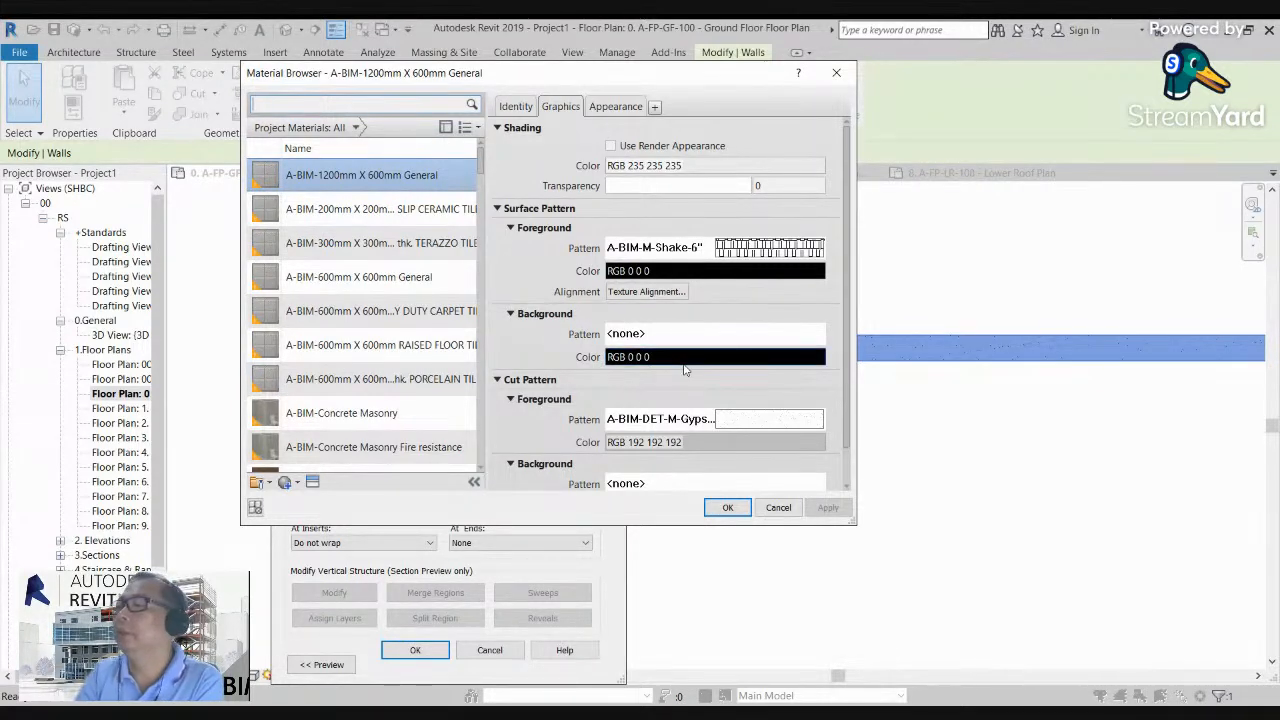
Step: Set the foreground cut pattern of the A-BIM-1200mm X 600mm General material to Block Wall and apply it to the wall type
click(764, 428)
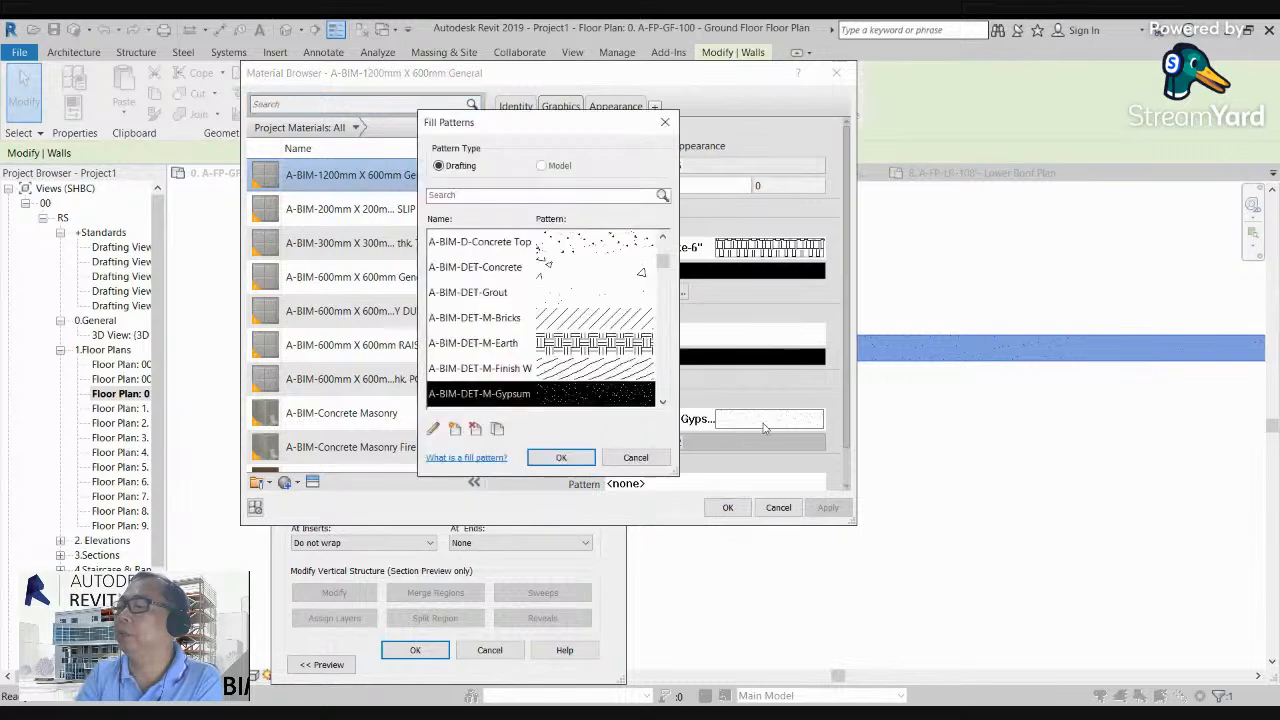
scroll(577, 355, down, 4)
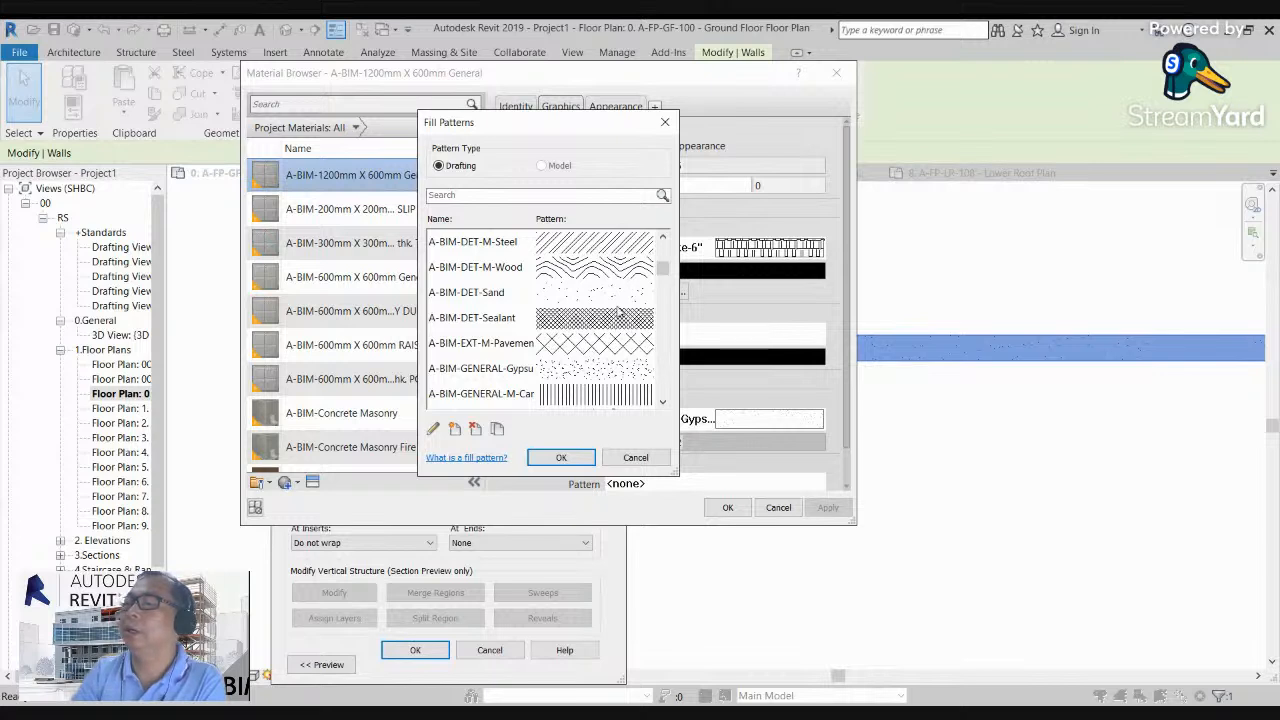
scroll(575, 358, down, 2)
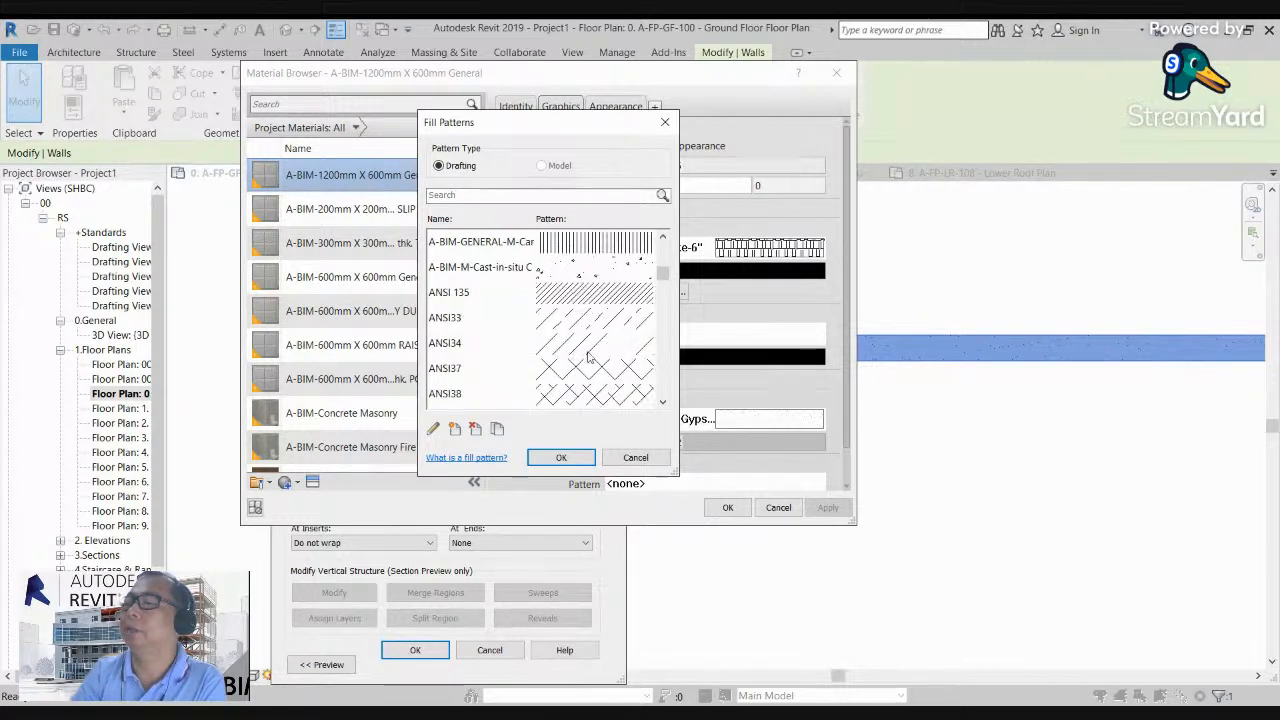
scroll(588, 358, down, 2)
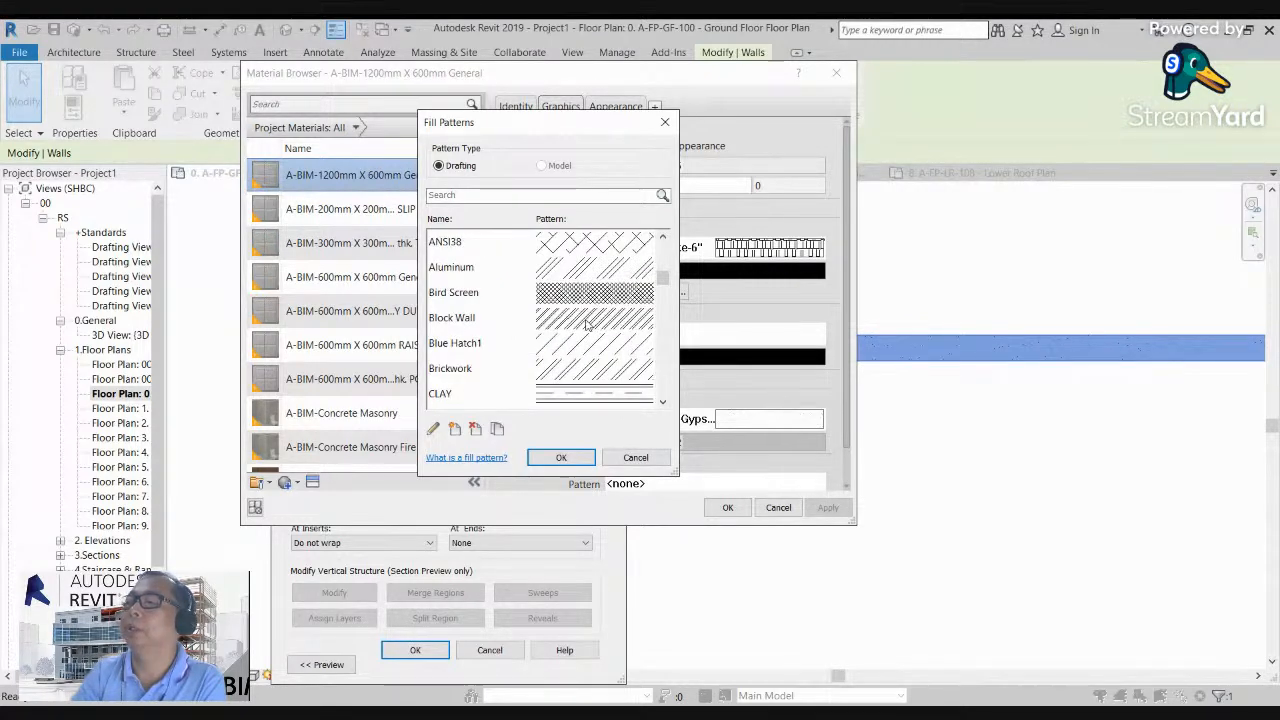
scroll(588, 323, up, 1)
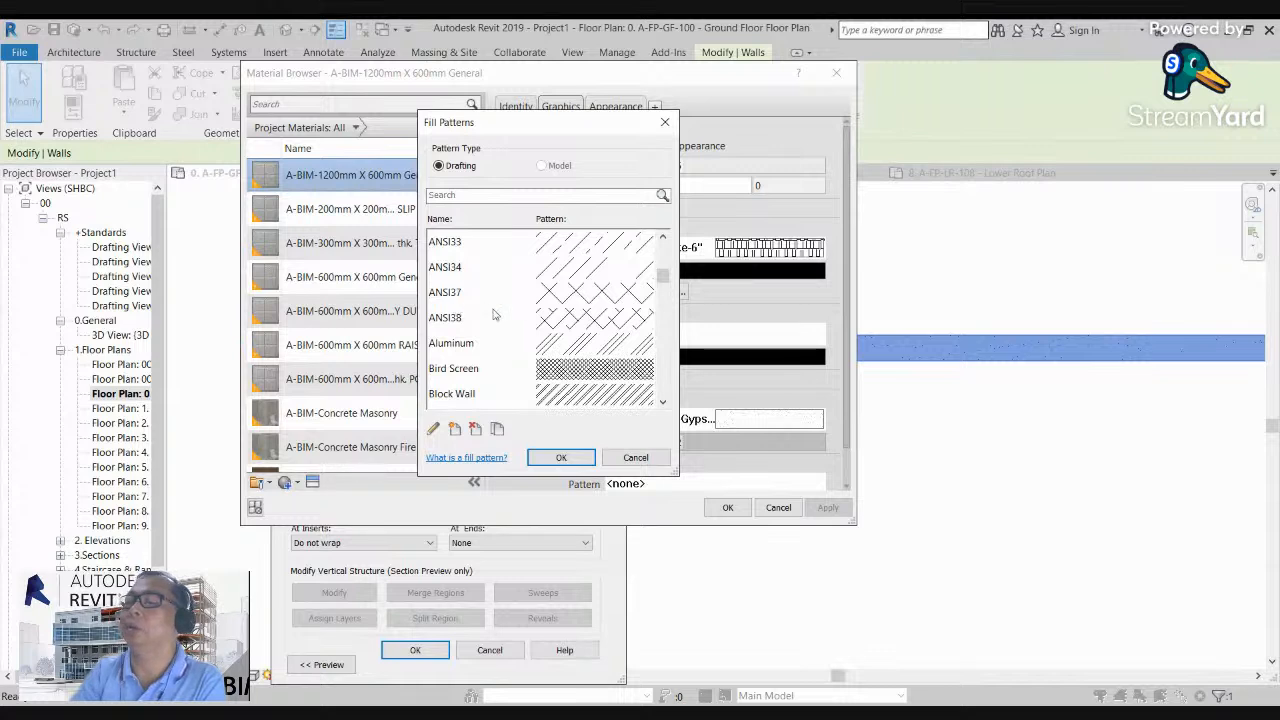
click(595, 320)
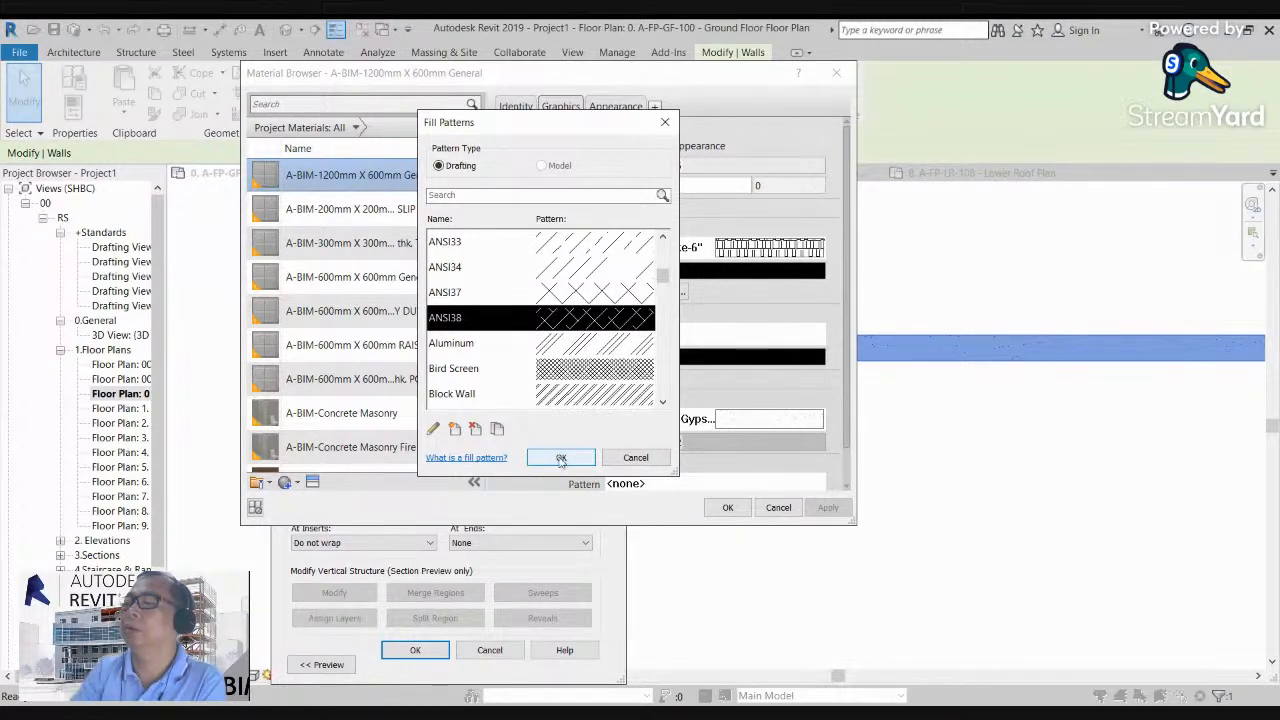
click(568, 403)
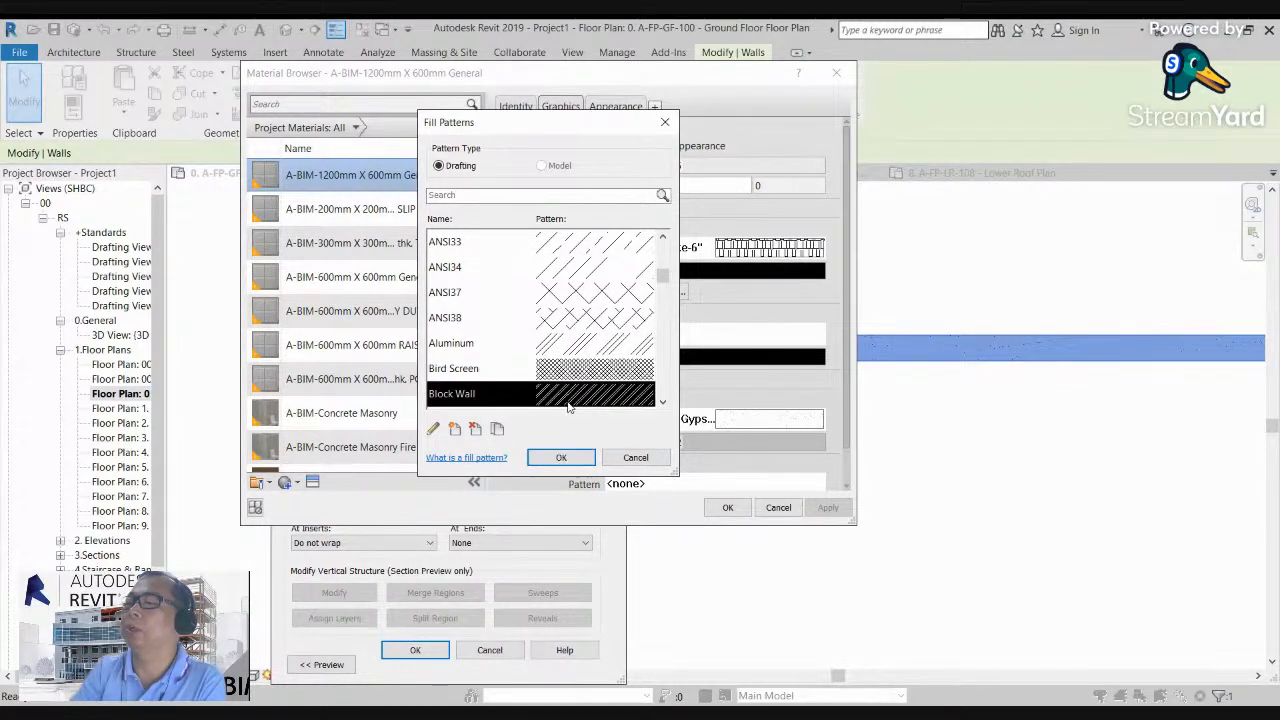
click(563, 457)
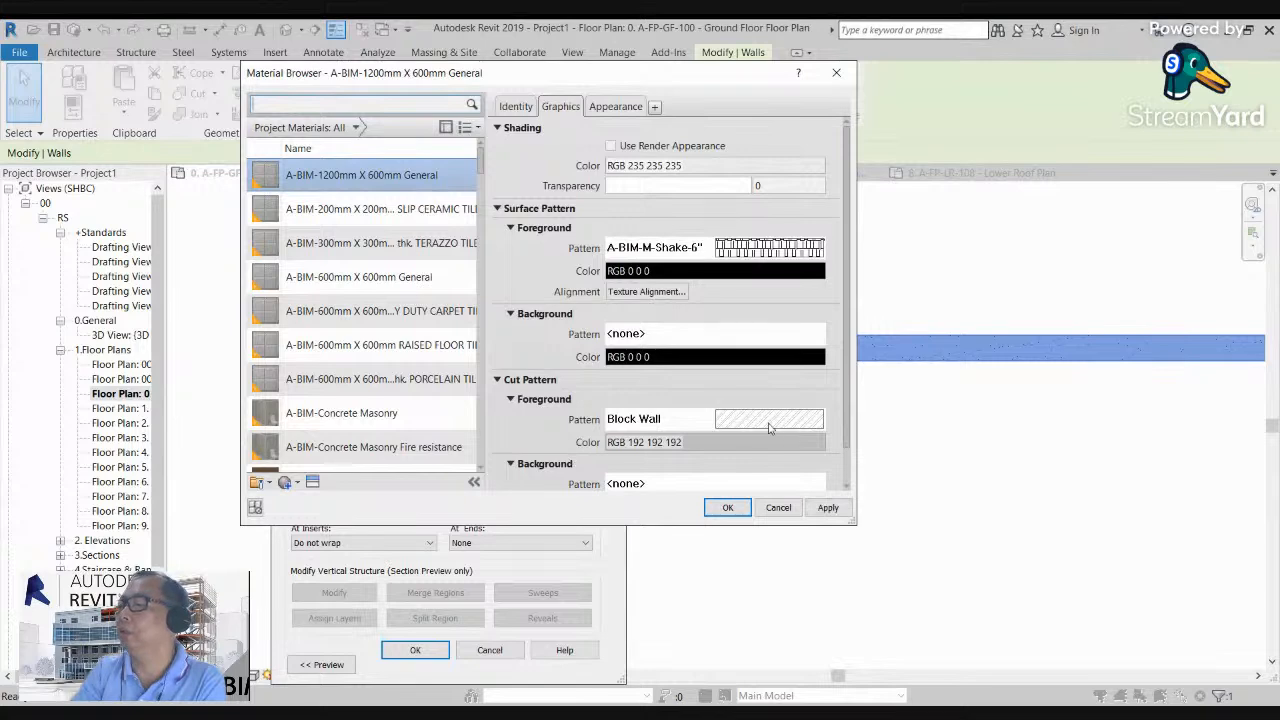
click(729, 511)
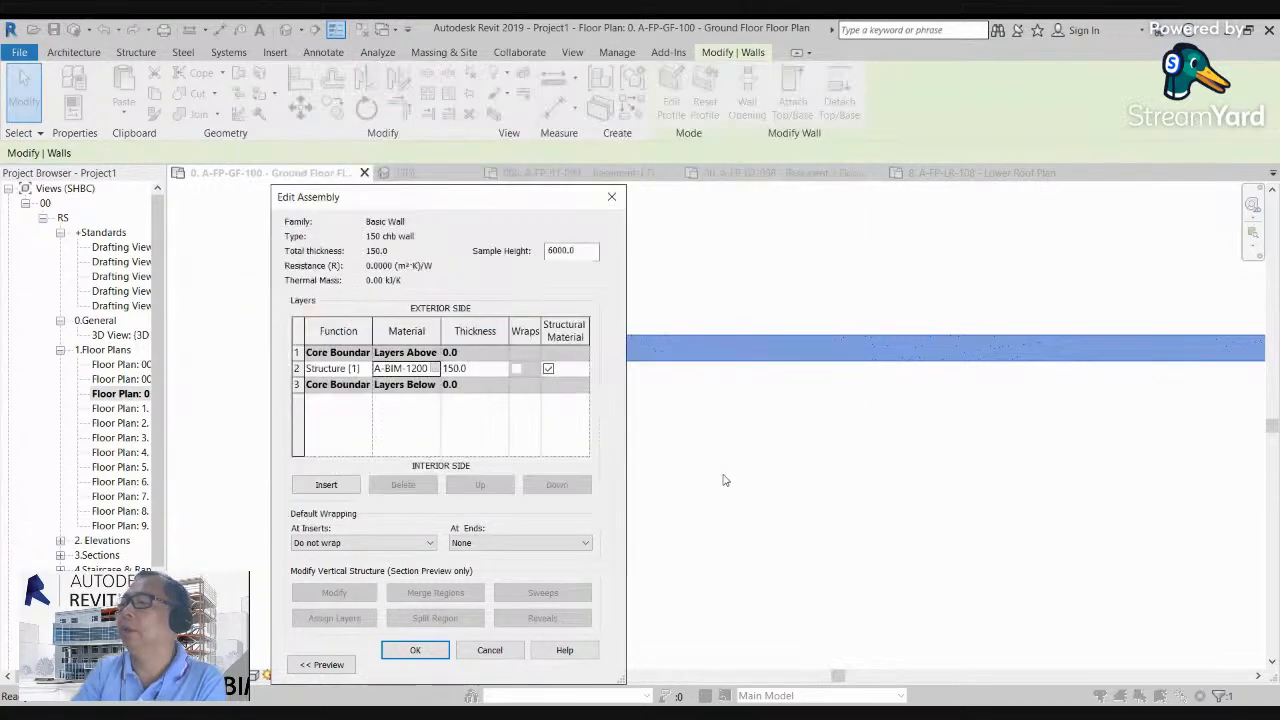
click(414, 650)
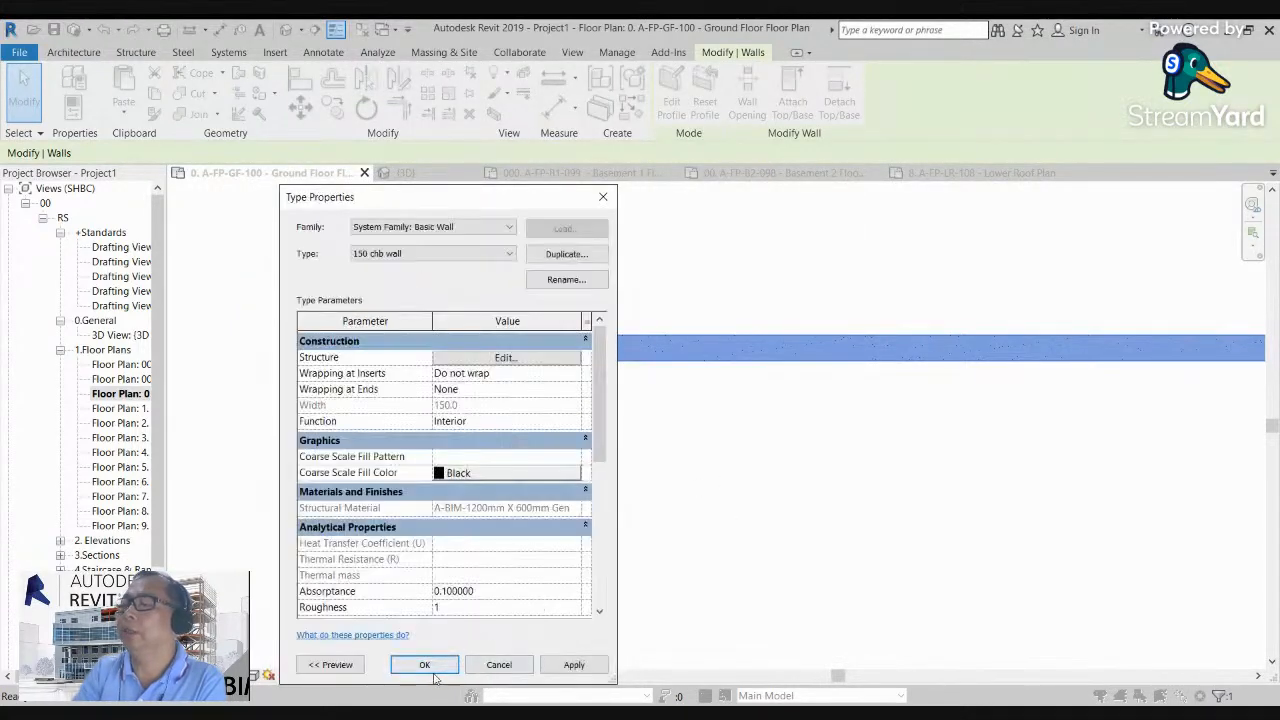
click(447, 674)
Step: Deselect the wall and examine its diagonal cut hatch at different zoom levels in the ground floor plan
click(381, 297)
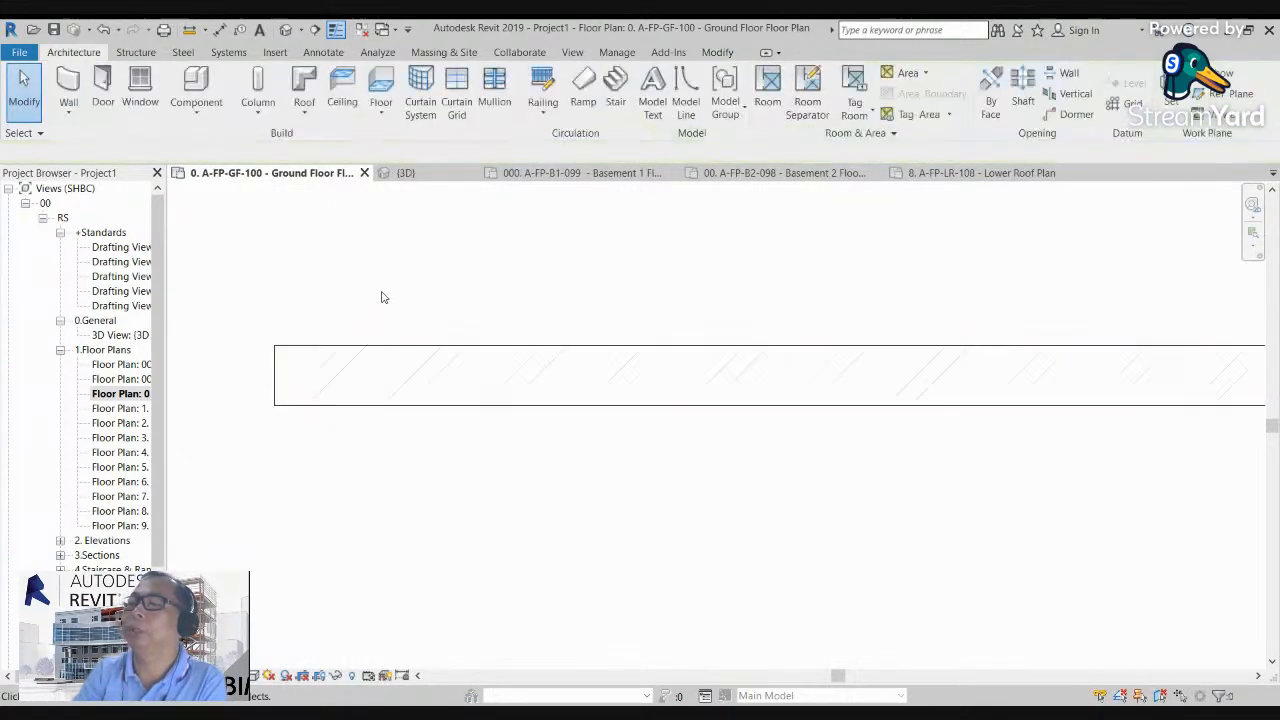
scroll(383, 346, up, 2)
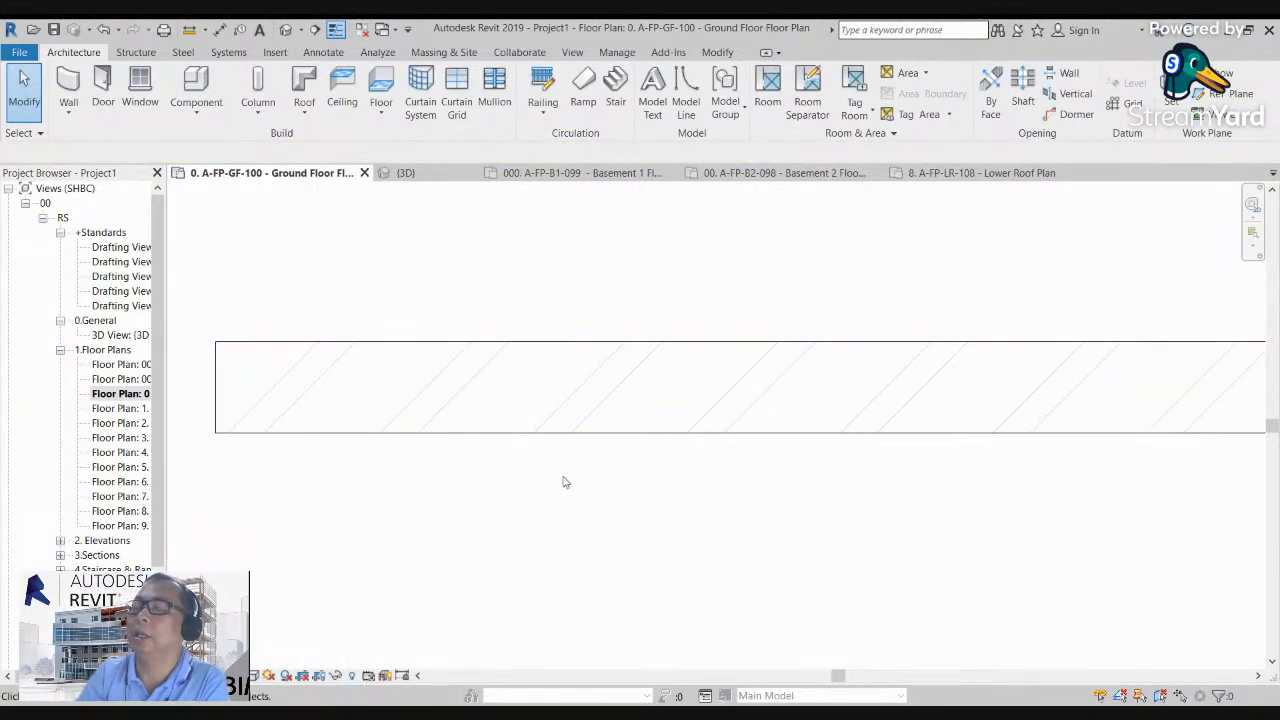
scroll(679, 541, down, 1)
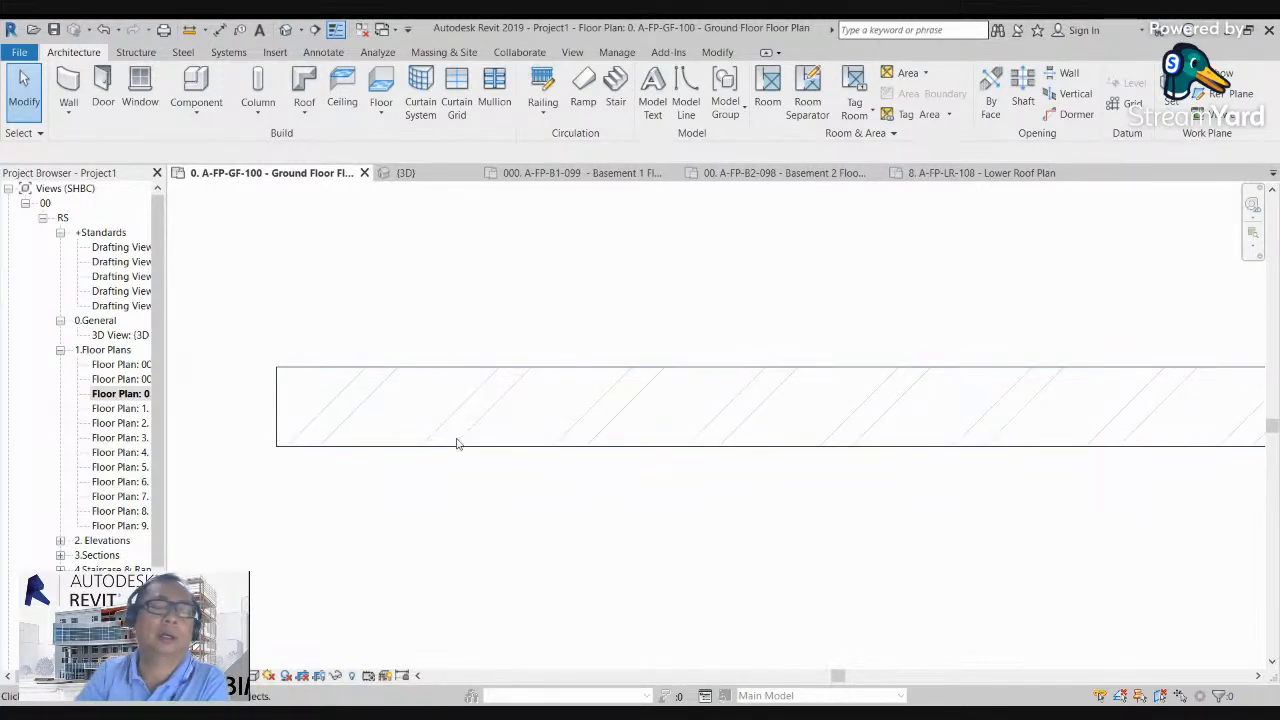
scroll(400, 440, down, 1)
scroll(328, 390, up, 1)
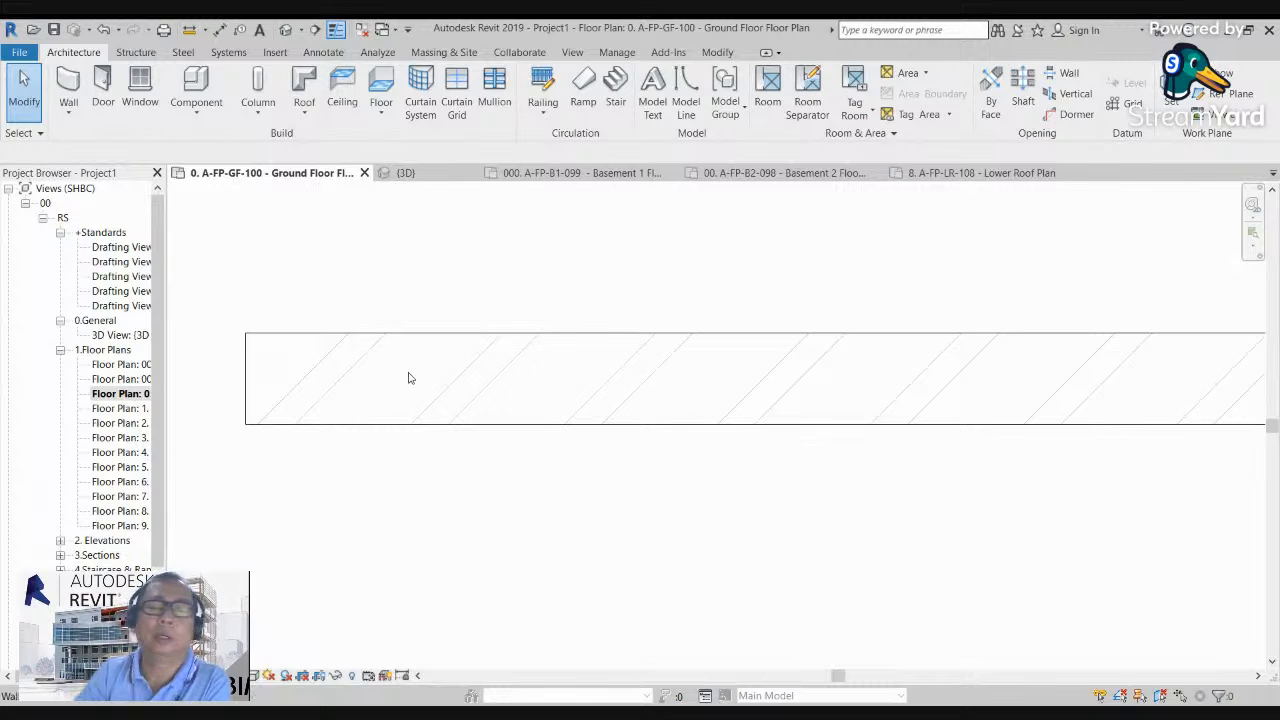
scroll(392, 401, down, 1)
scroll(314, 371, up, 2)
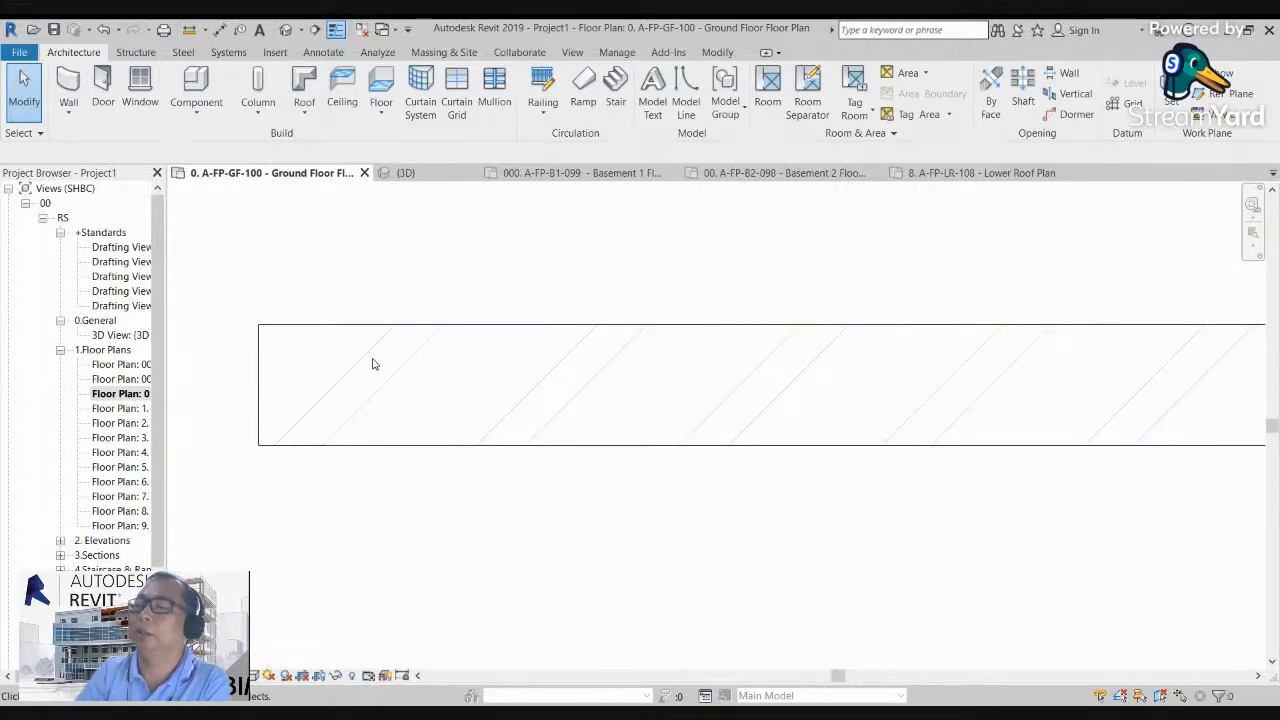
scroll(337, 369, down, 2)
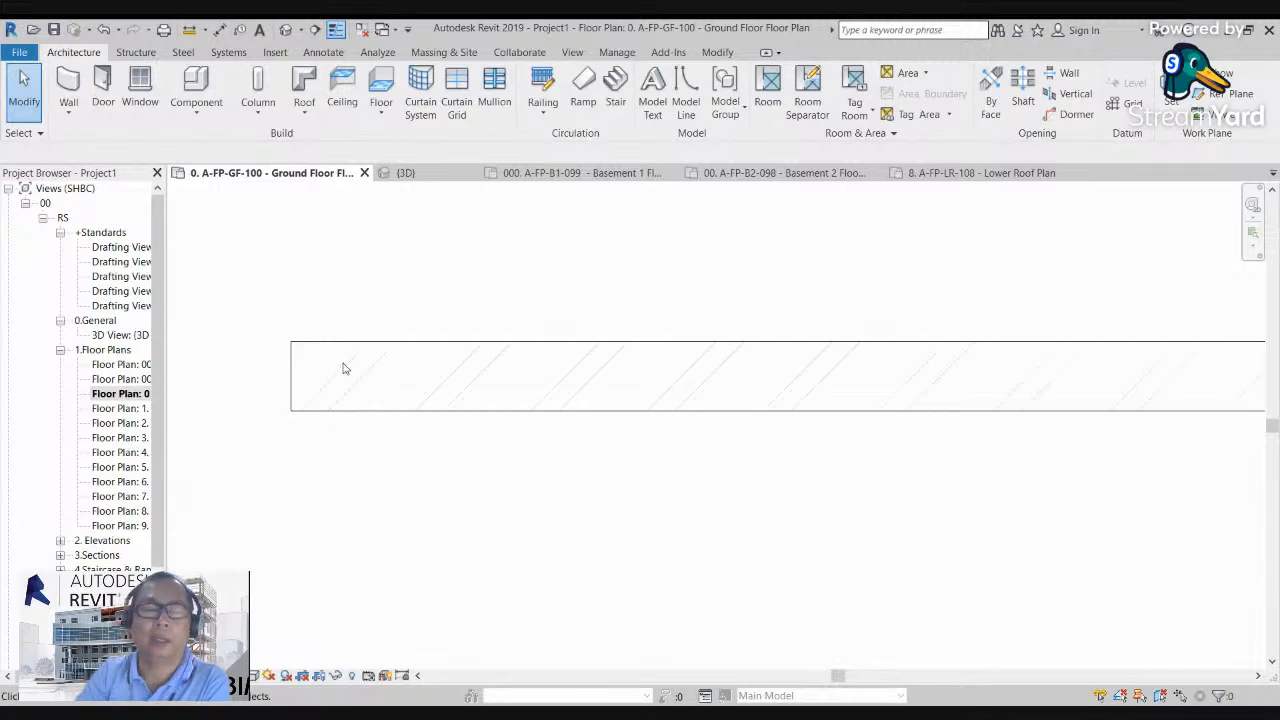
scroll(375, 370, down, 3)
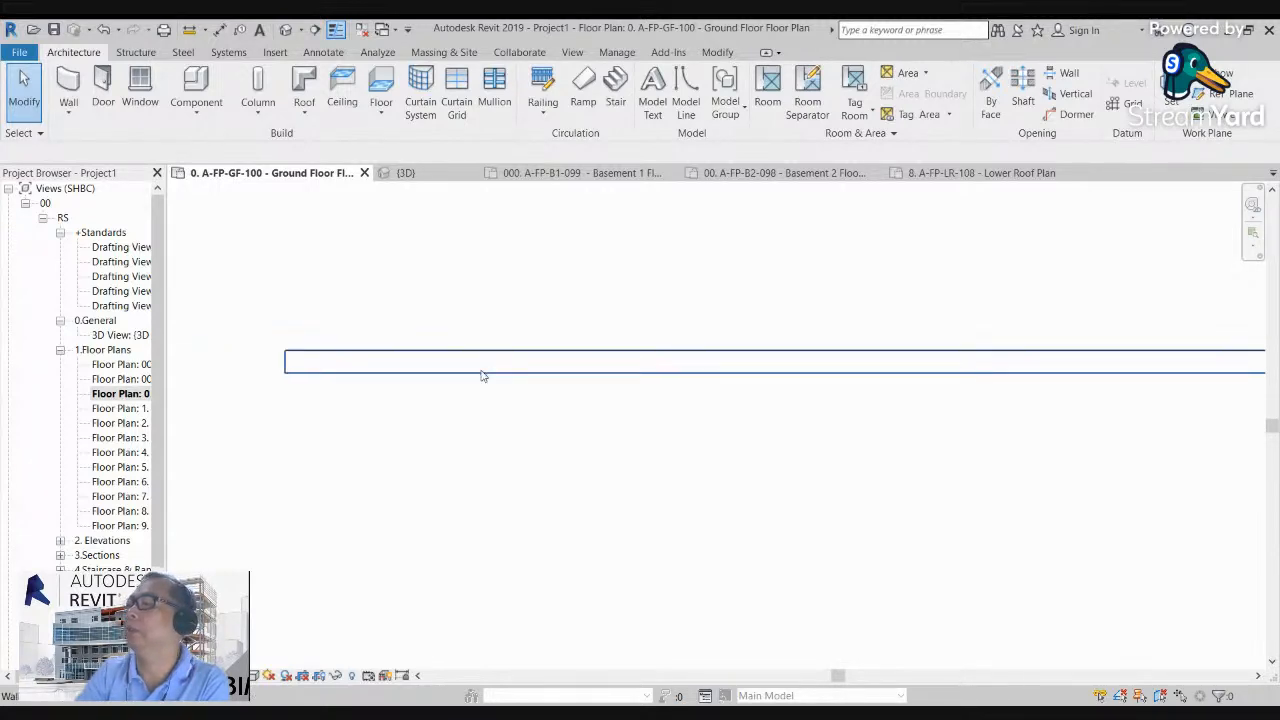
middle_drag(317, 384, 413, 371)
scroll(446, 367, up, 1)
middle_drag(357, 323, 438, 322)
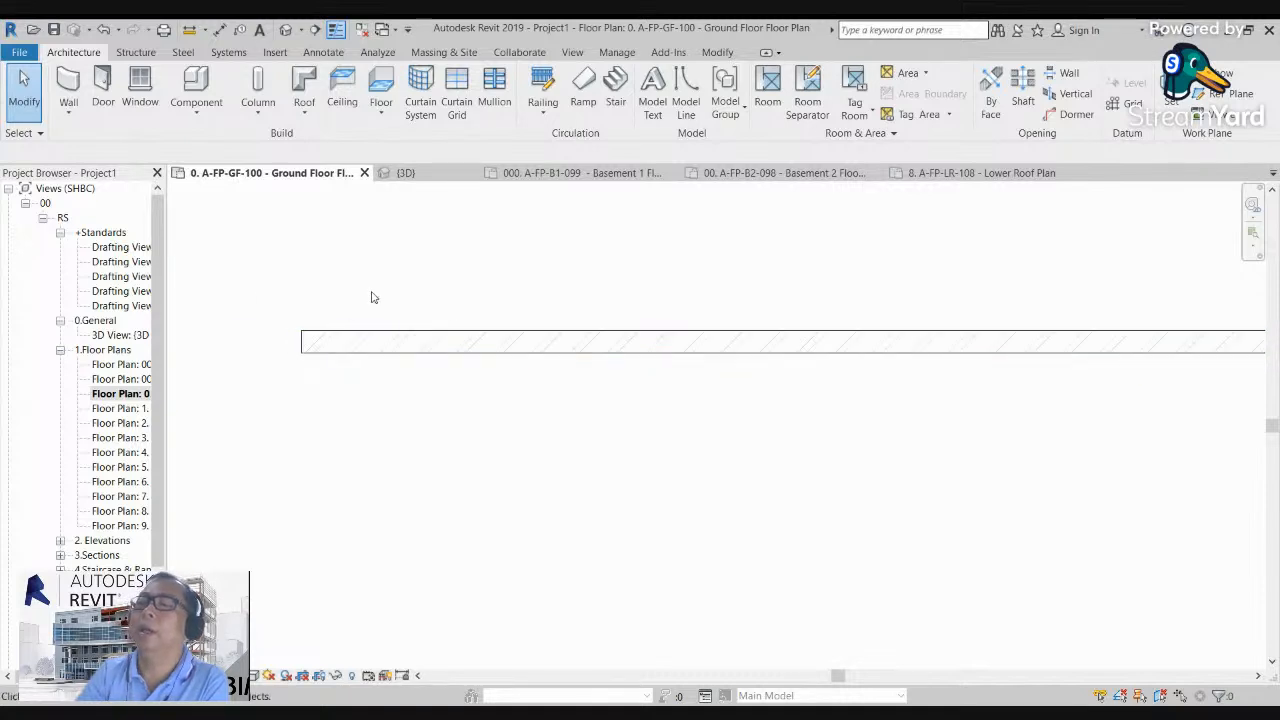
Step: Place a horizontal wall of type 300 chb wall, about 3620 mm long, just below the existing wall and aligned with its west end
click(70, 83)
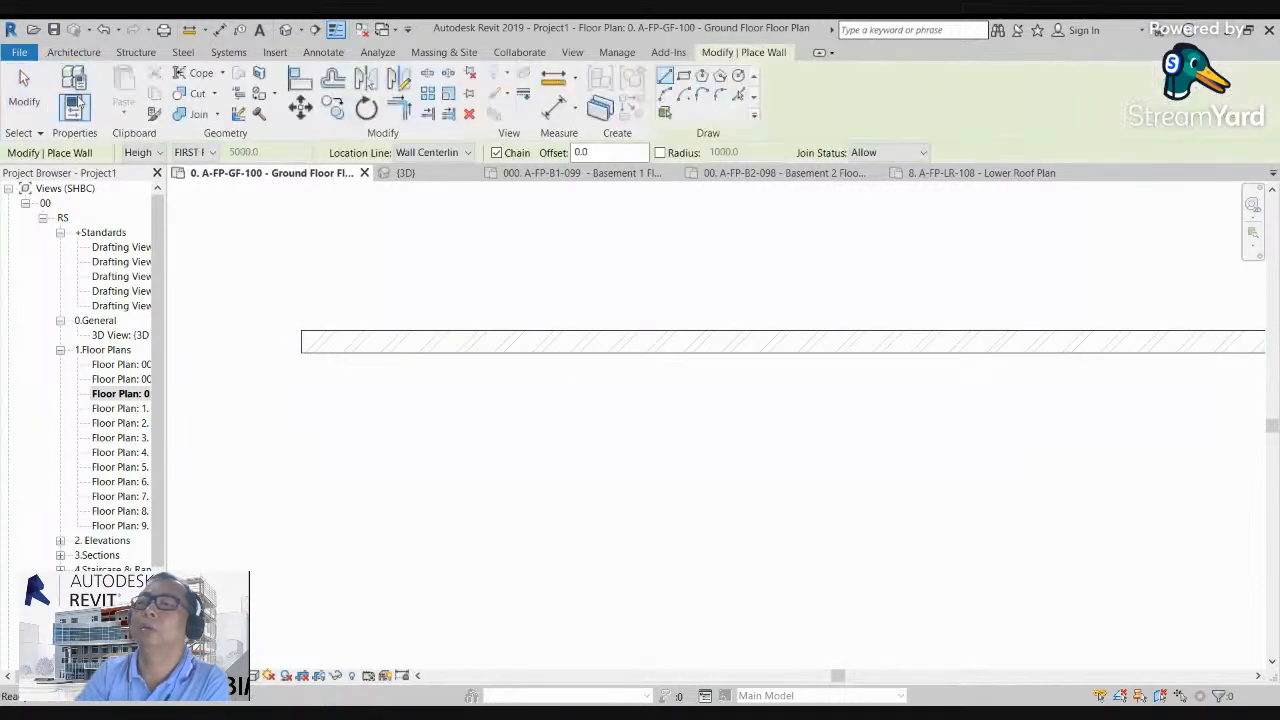
click(74, 84)
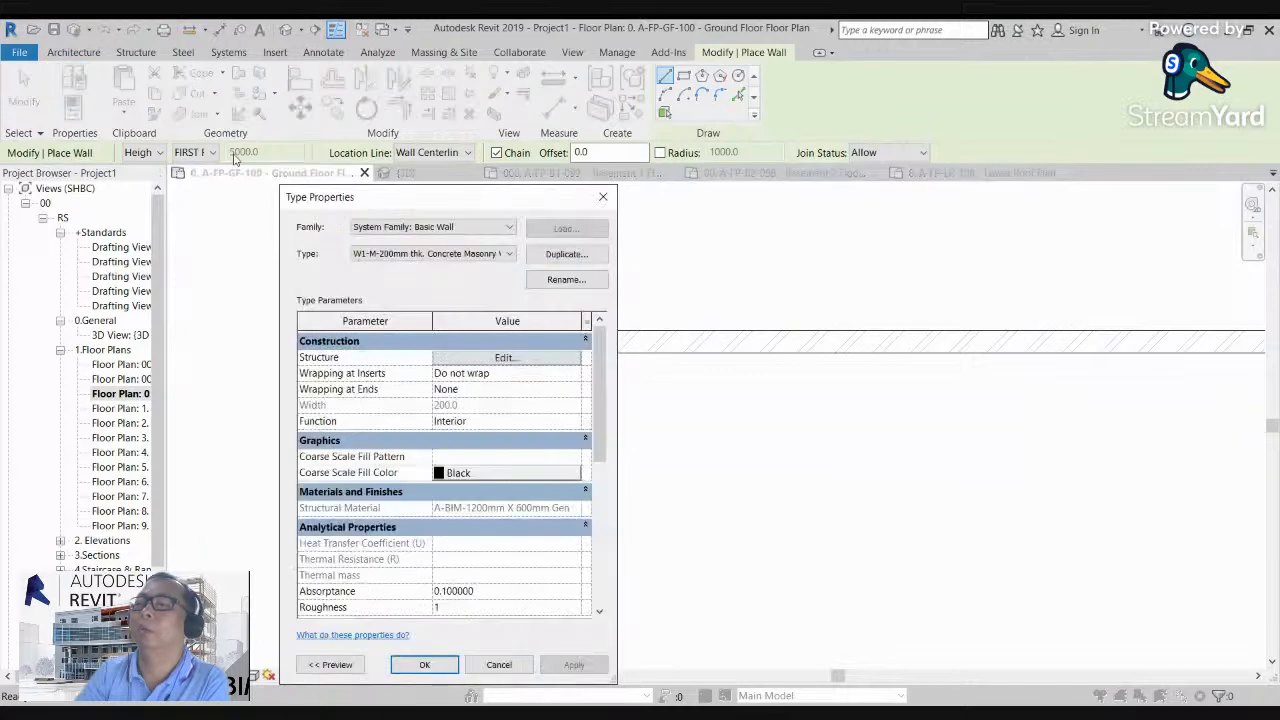
click(399, 256)
click(375, 291)
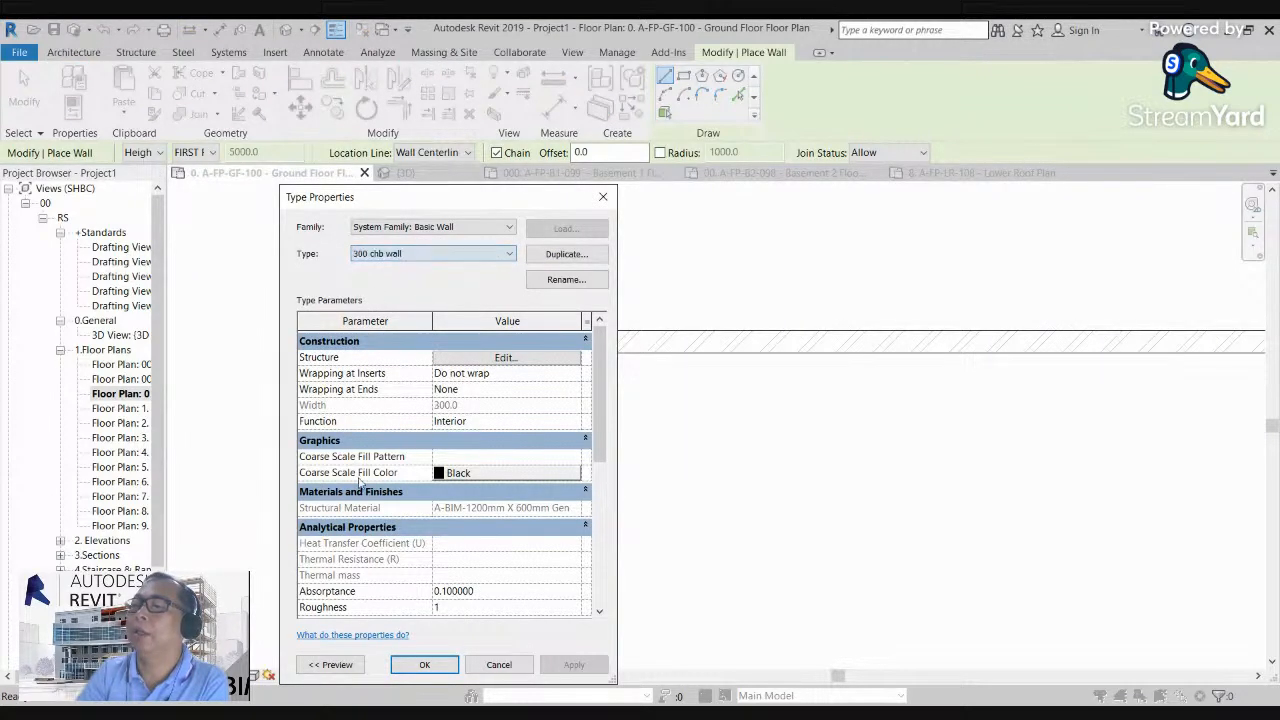
click(410, 671)
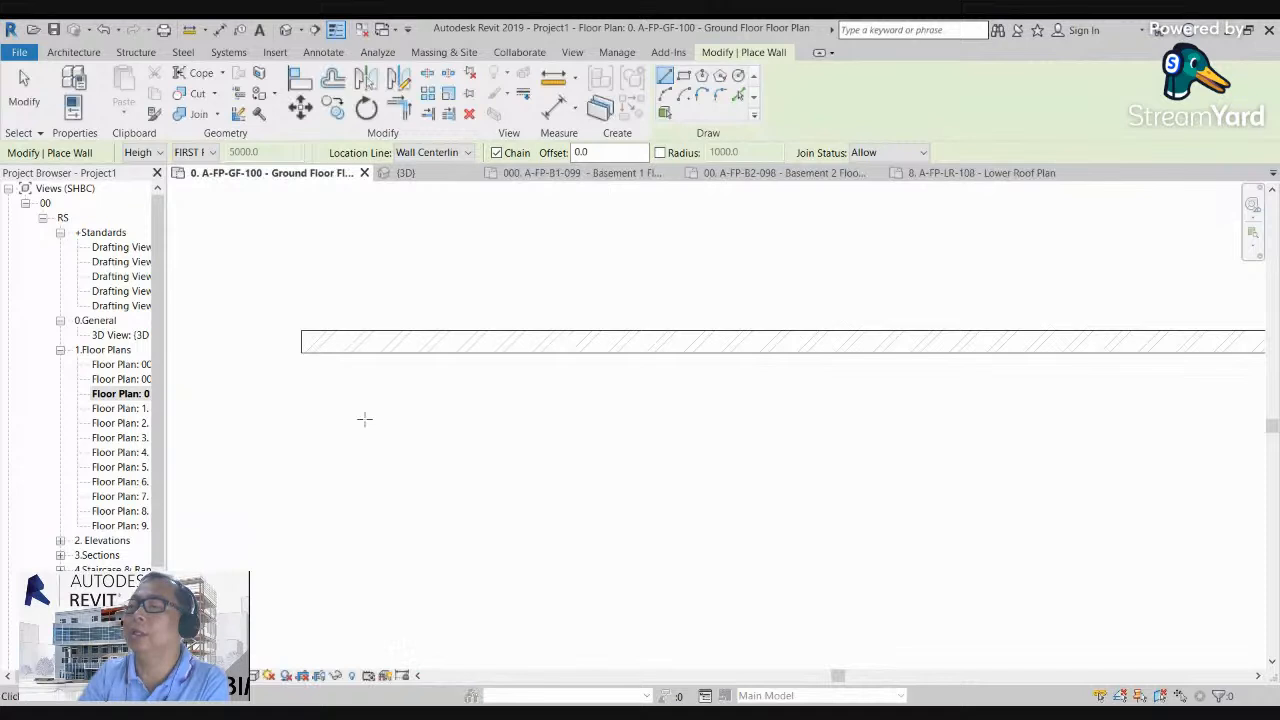
click(301, 389)
click(846, 389)
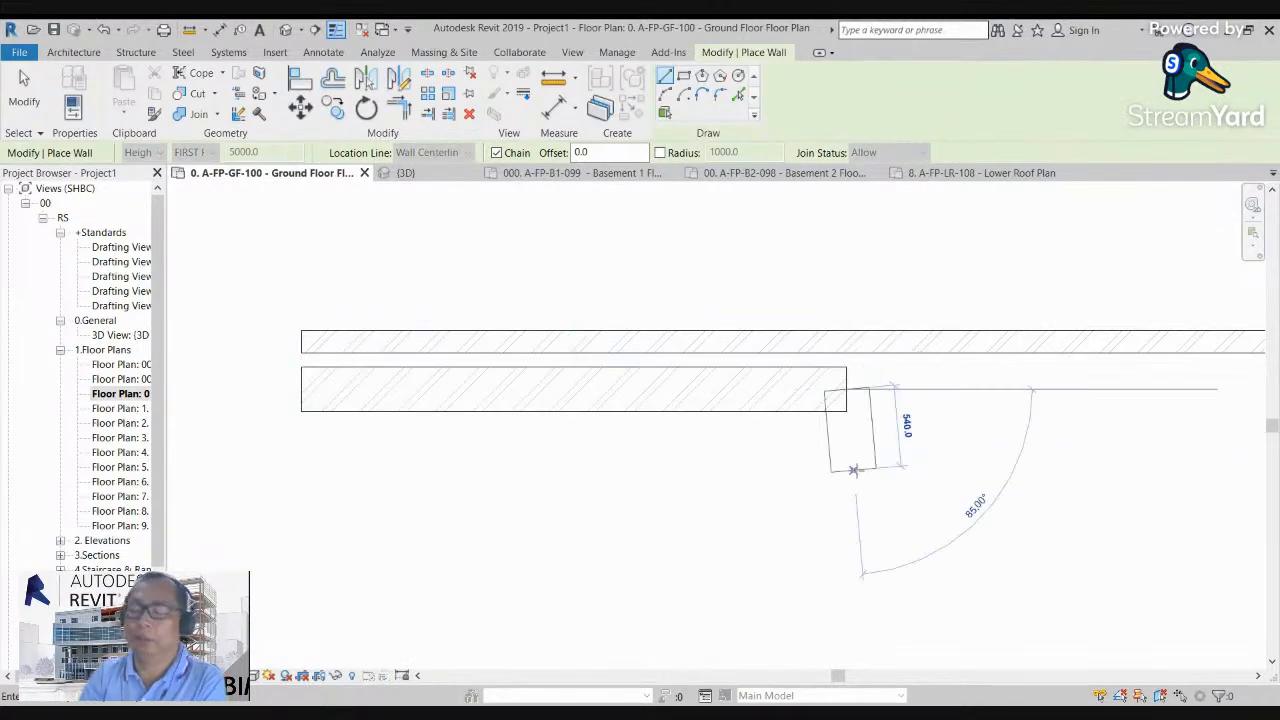
key(Escape)
key(Escape)
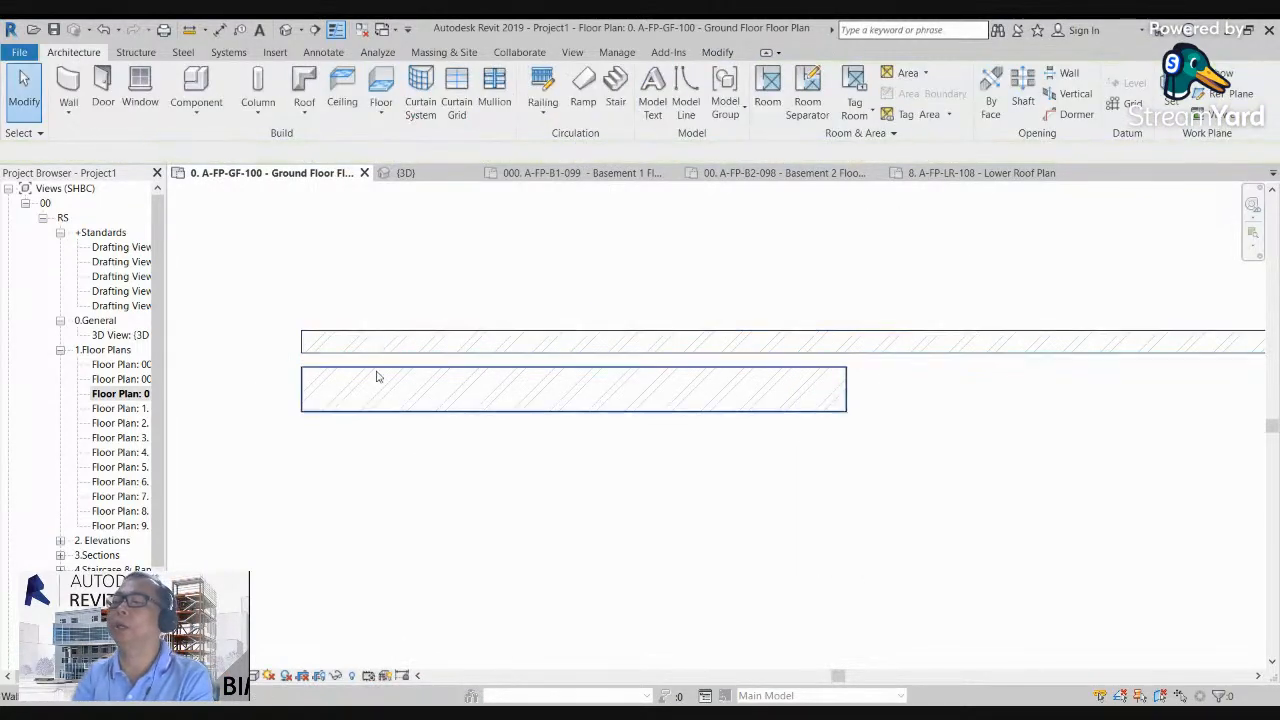
Step: Assign the A-BIM-Concrete Masonry Fire resistance material to the structure layer of the new wall's 300 chb wall type
click(378, 375)
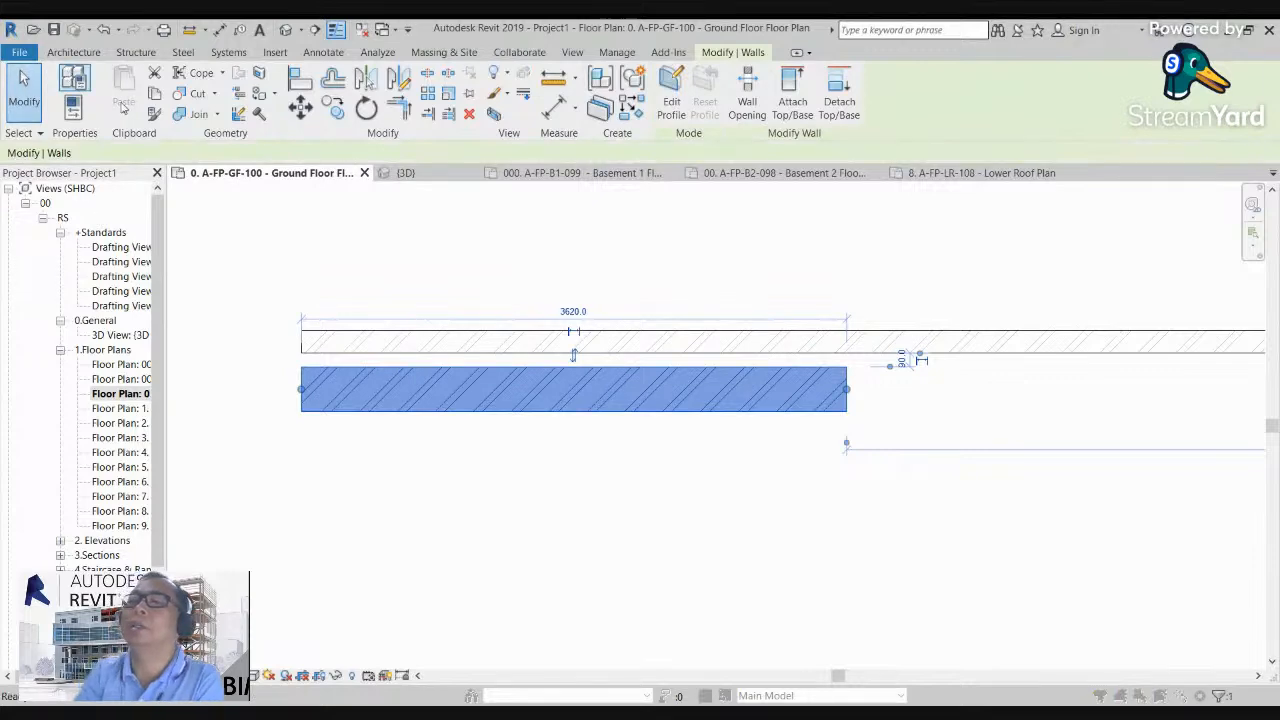
double_click(647, 377)
click(508, 360)
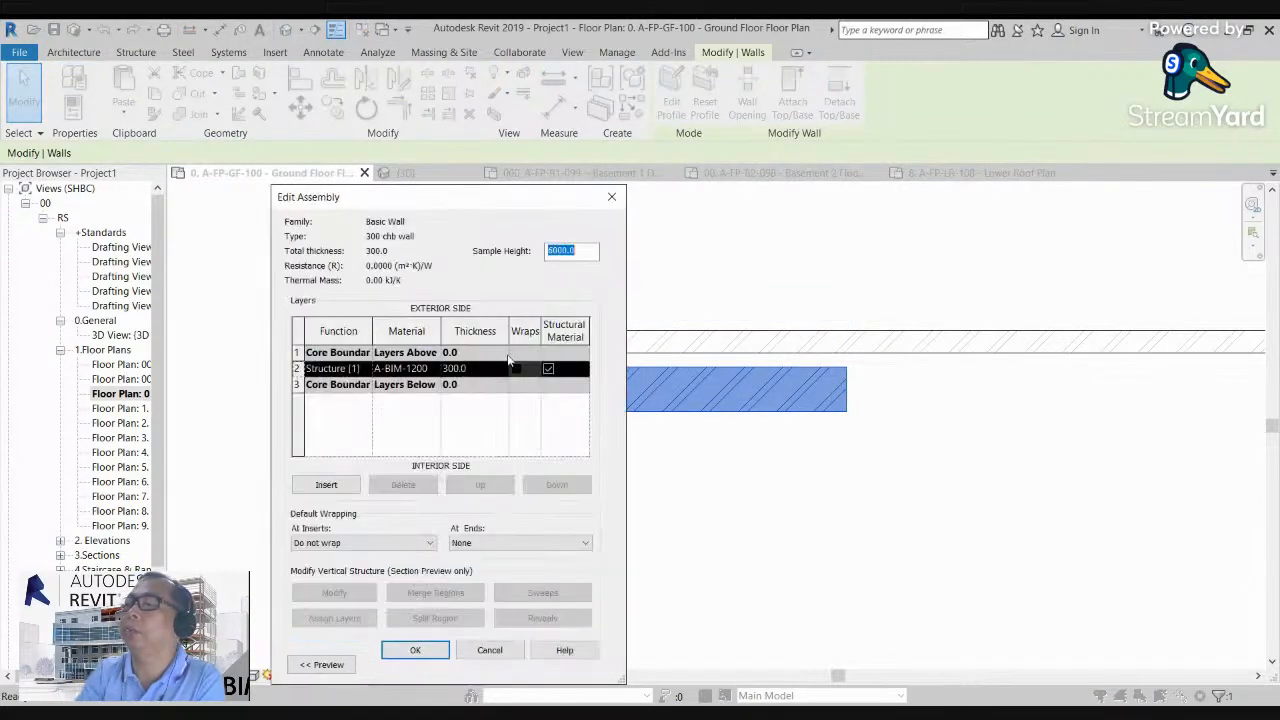
click(434, 369)
click(434, 369)
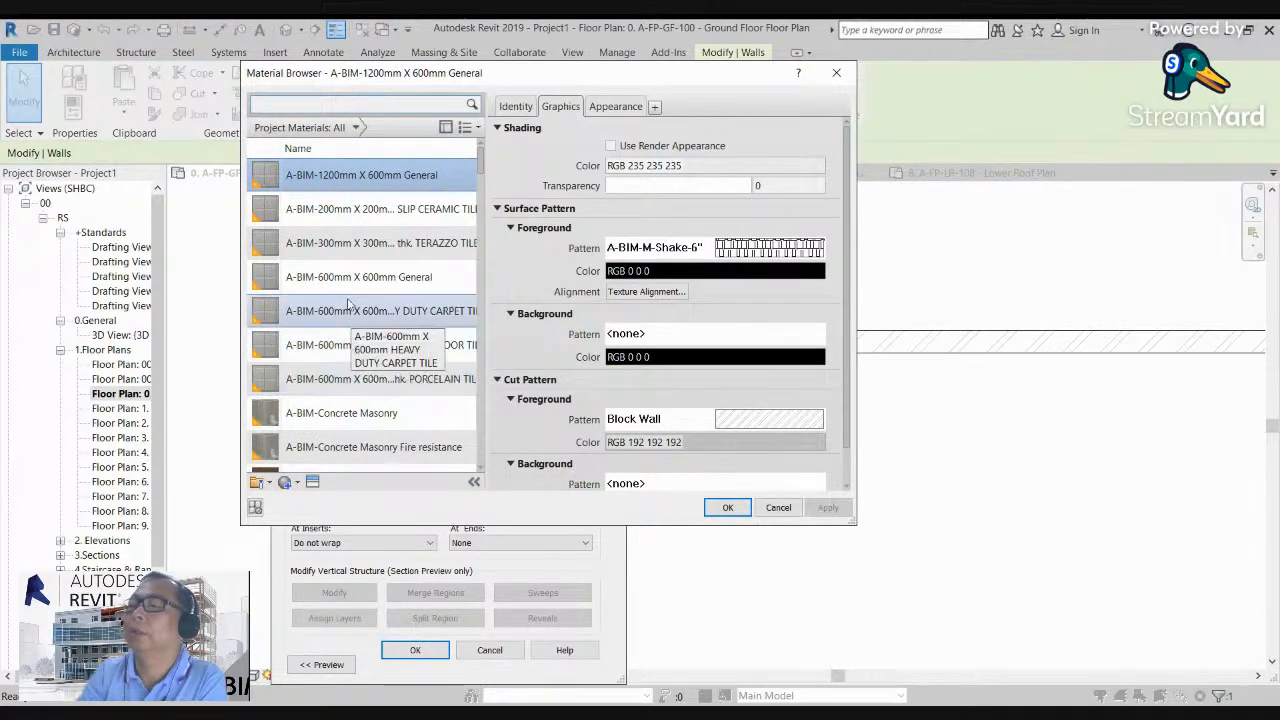
scroll(346, 211, down, 1)
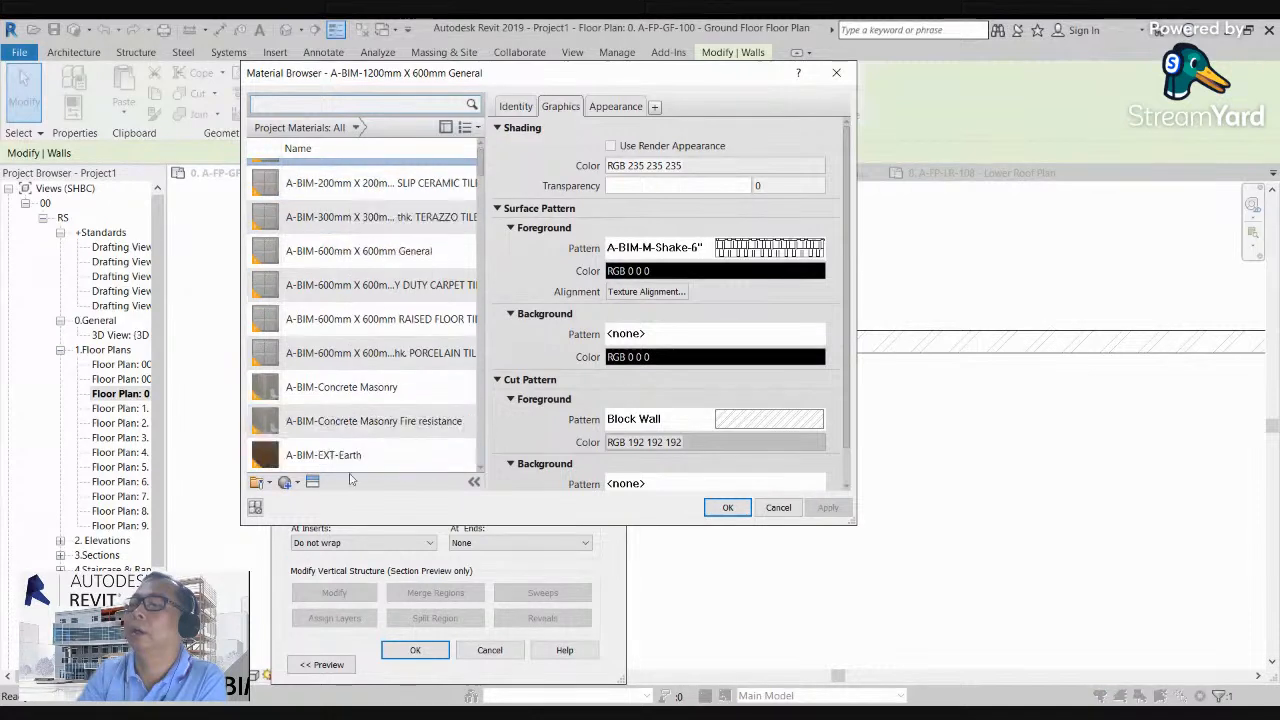
click(346, 392)
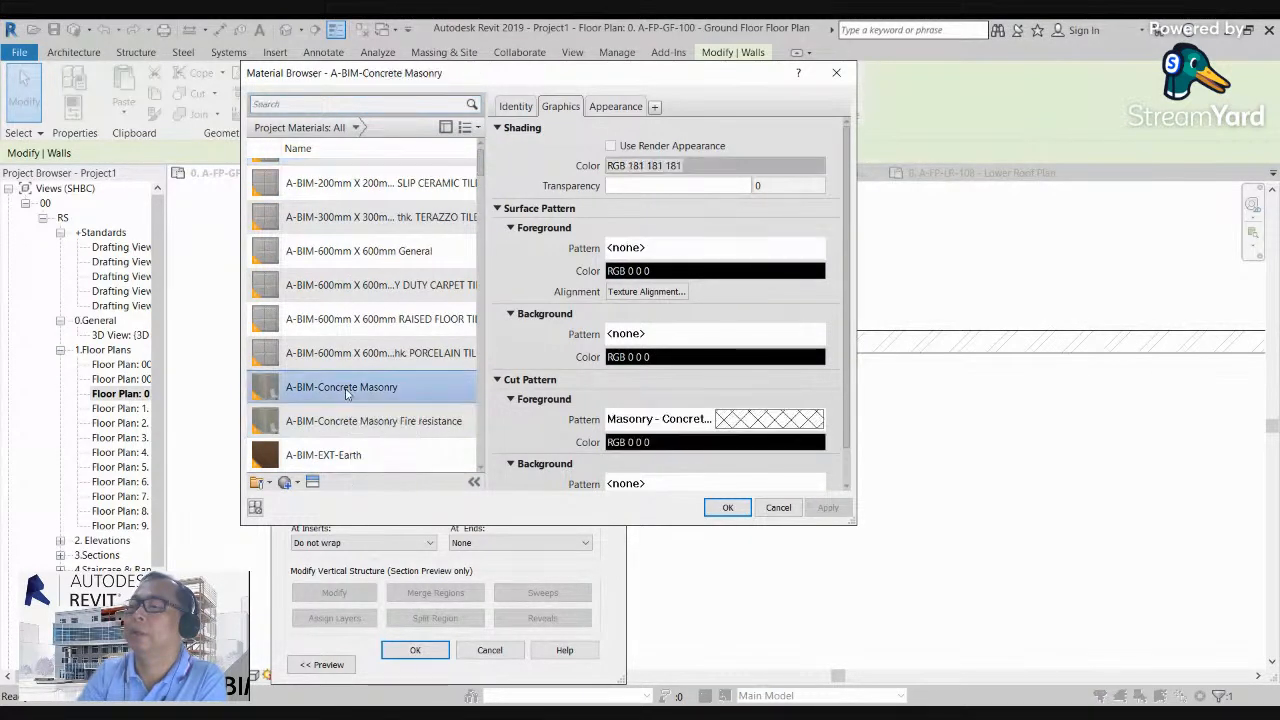
click(358, 424)
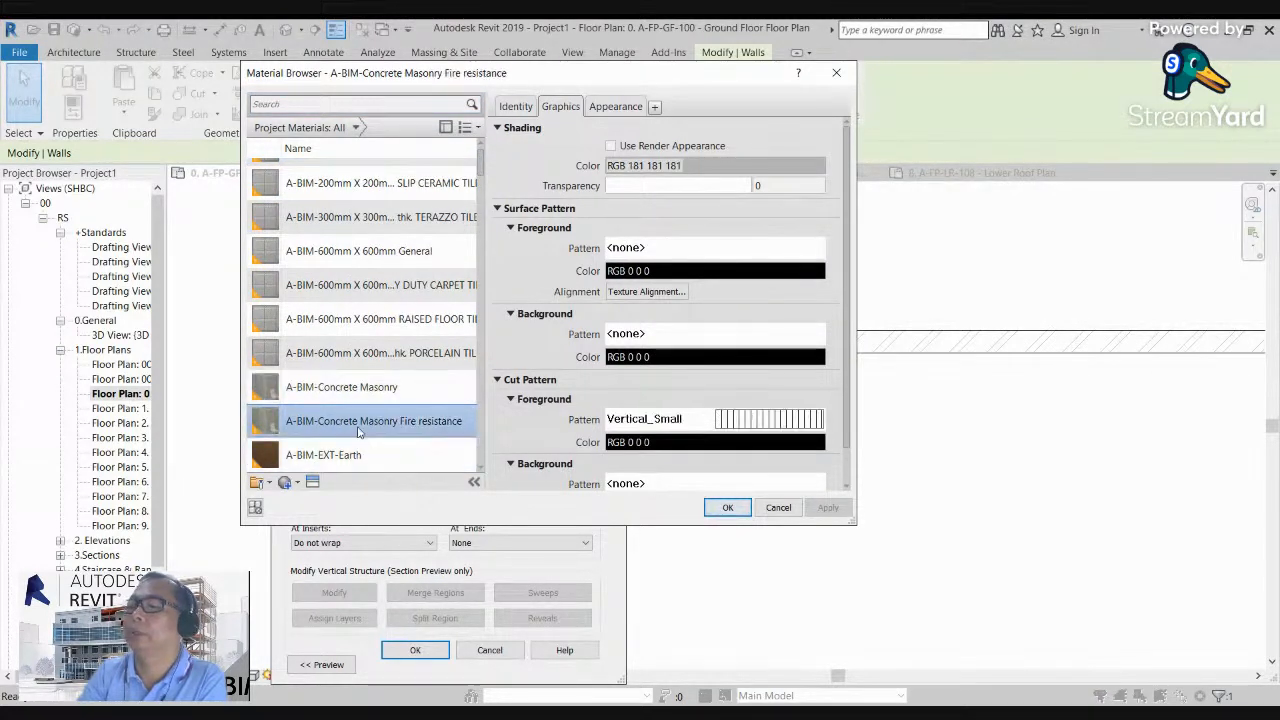
click(728, 507)
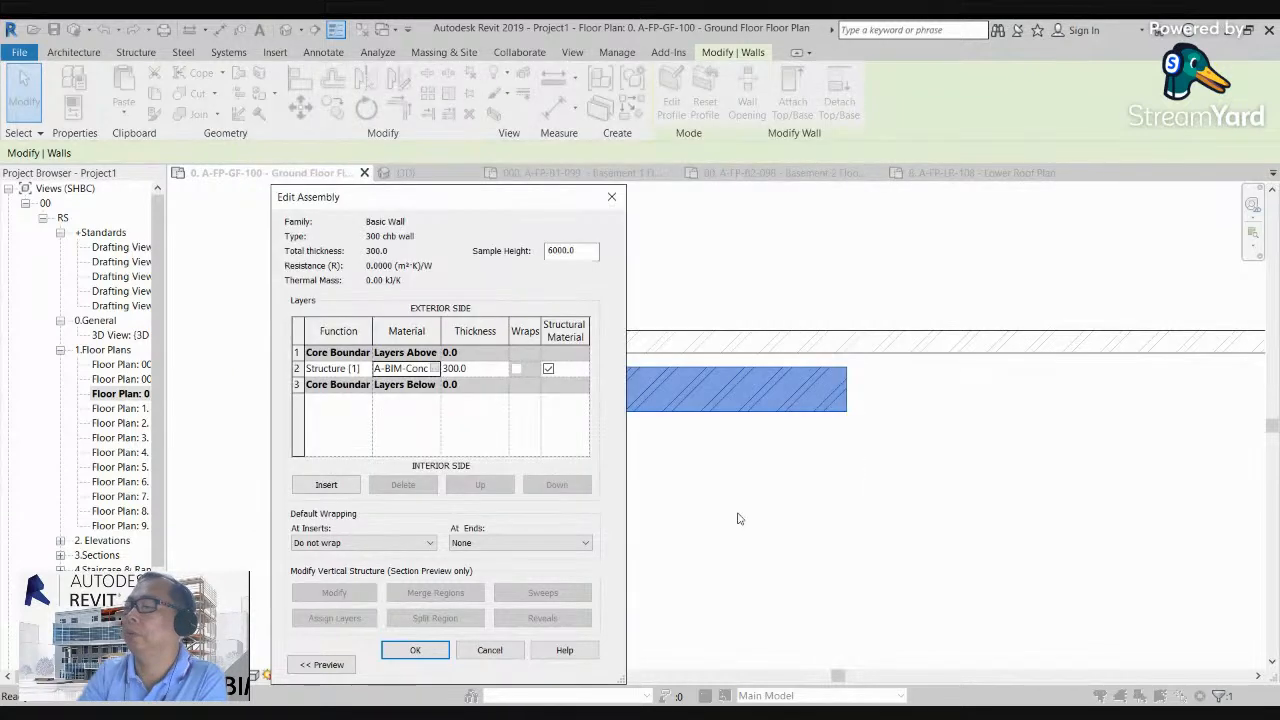
click(425, 655)
click(423, 664)
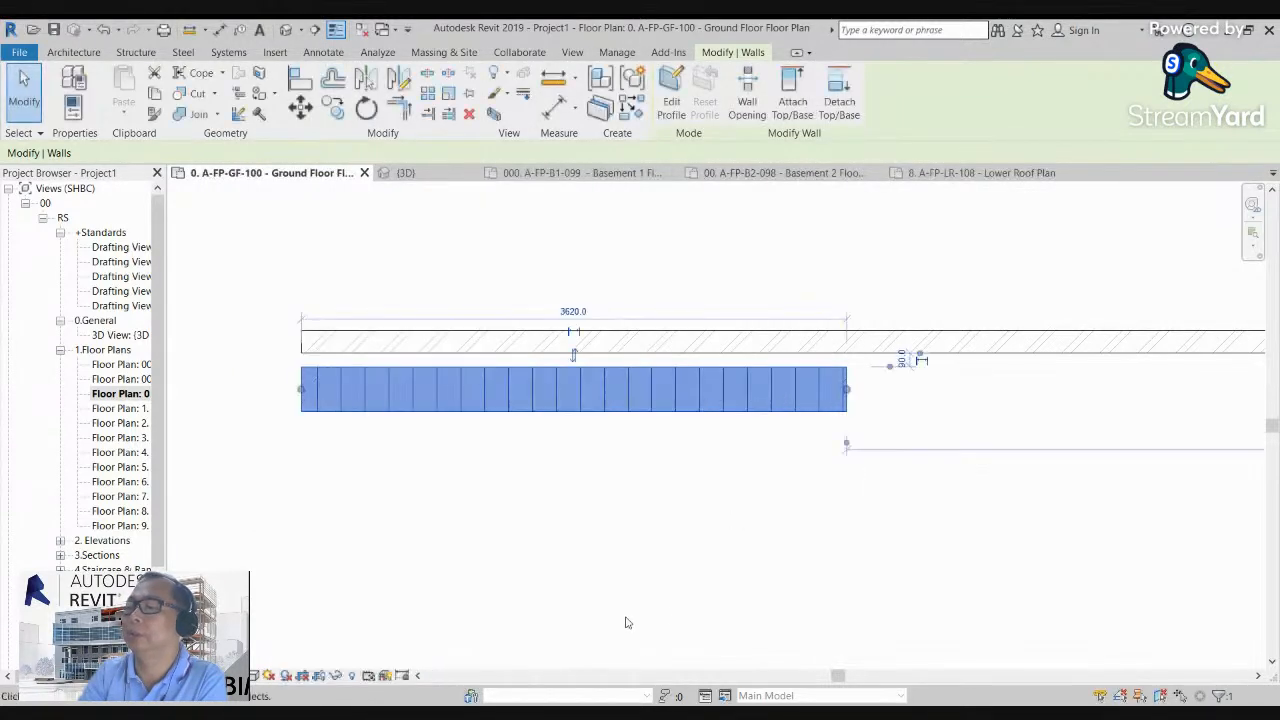
Step: Deselect the wall and compare its cut pattern with the thinner wall's hatch at different zoom levels in the ground floor plan
key(Escape)
scroll(287, 320, up, 2)
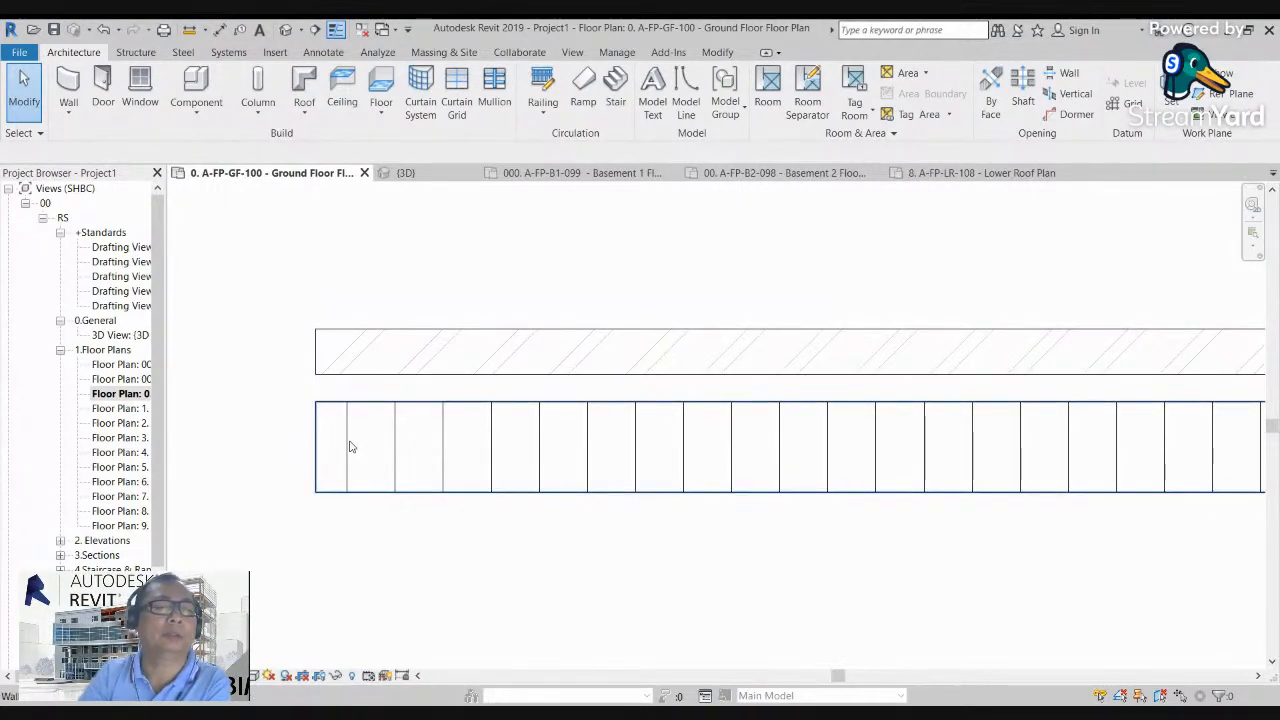
scroll(447, 390, down, 3)
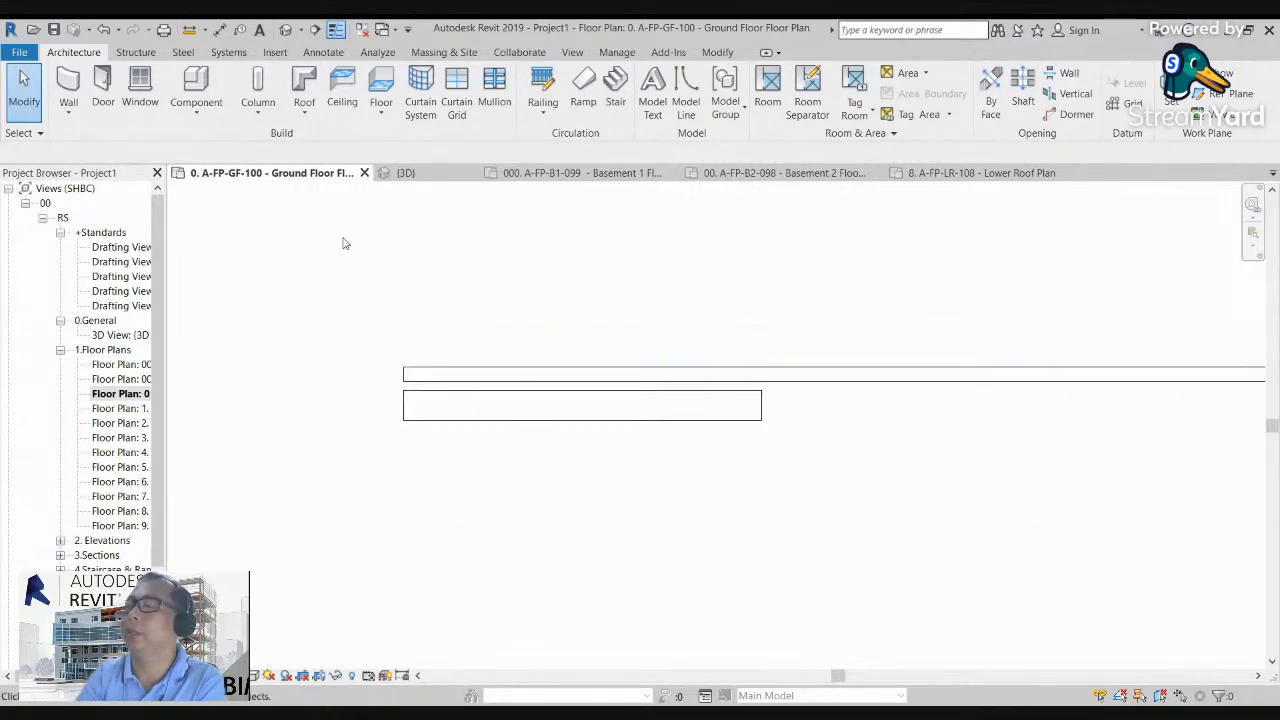
Step: Open the 3D view and examine the surface patterns of the two parallel walls
click(286, 29)
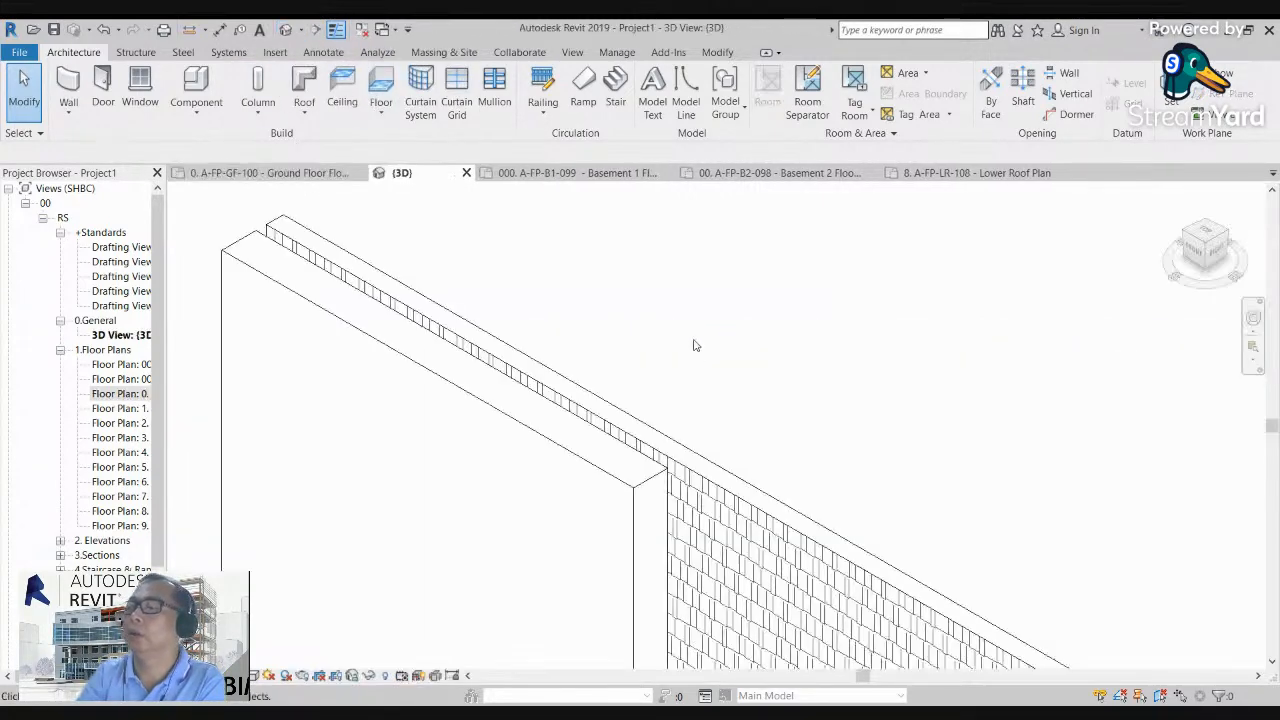
mouse_move(826, 488)
middle_down()
mouse_move(769, 364)
mouse_move(723, 383)
mouse_move(732, 484)
middle_up()
scroll(736, 388, down, 1)
scroll(536, 381, up, 1)
scroll(569, 363, down, 2)
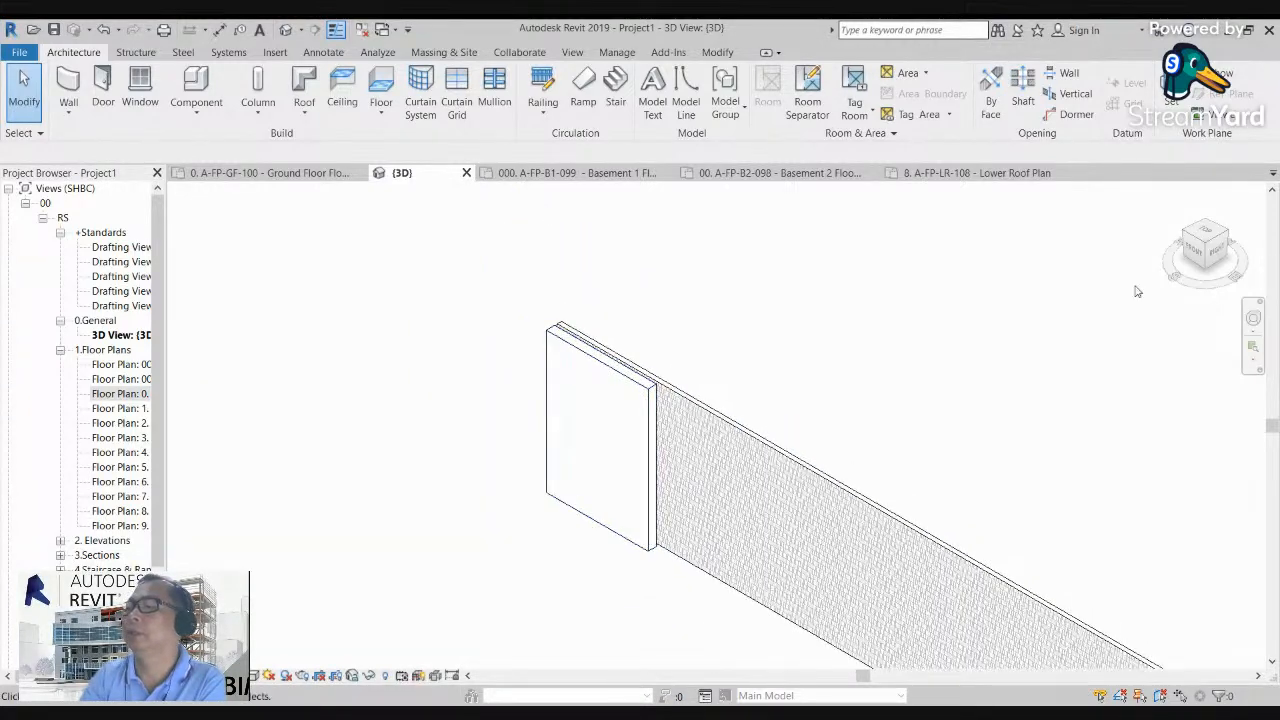
Step: Switch the 3D view to Top and move the short 300 chb wall to the north side of the long wall
click(1213, 232)
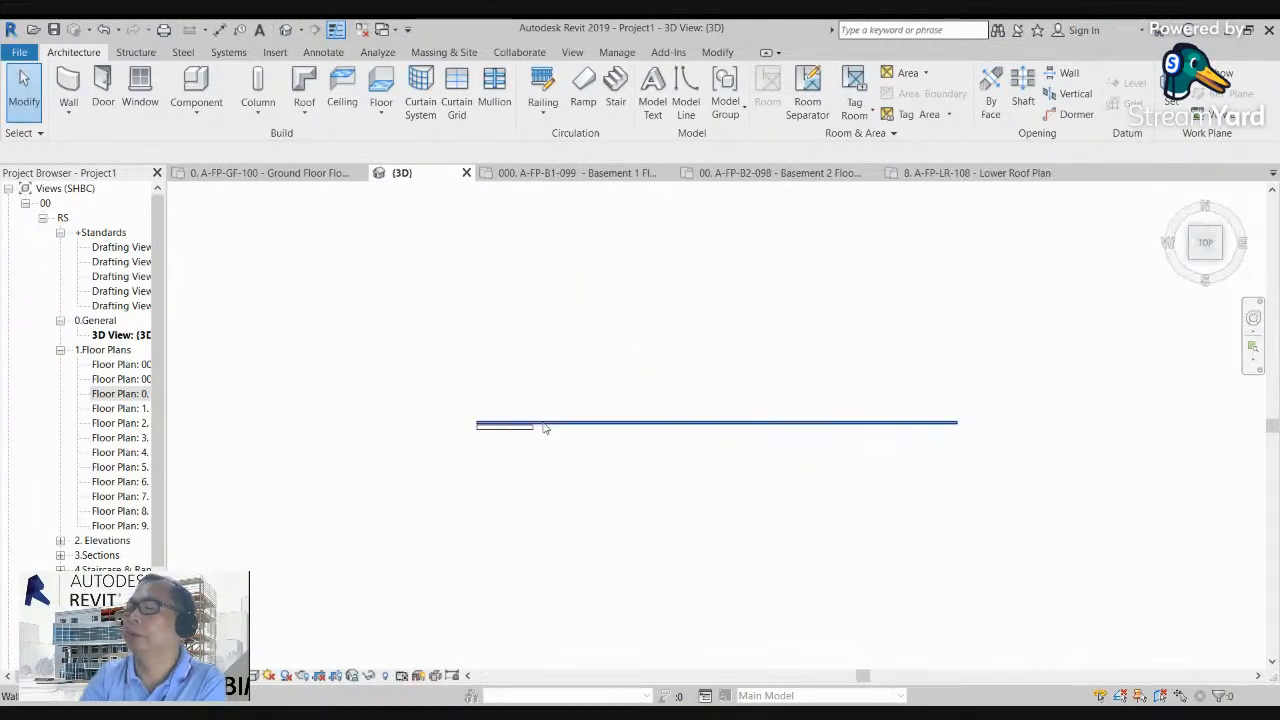
scroll(467, 433, up, 1)
click(500, 442)
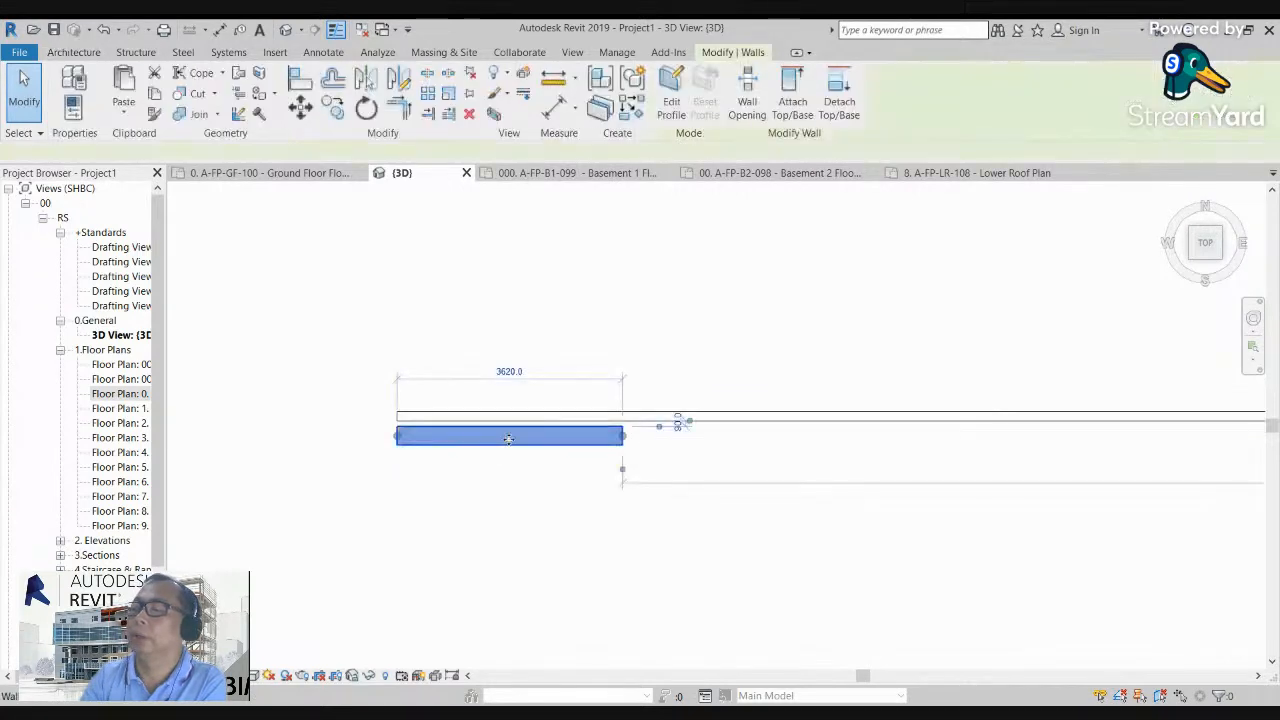
drag(507, 443, 514, 391)
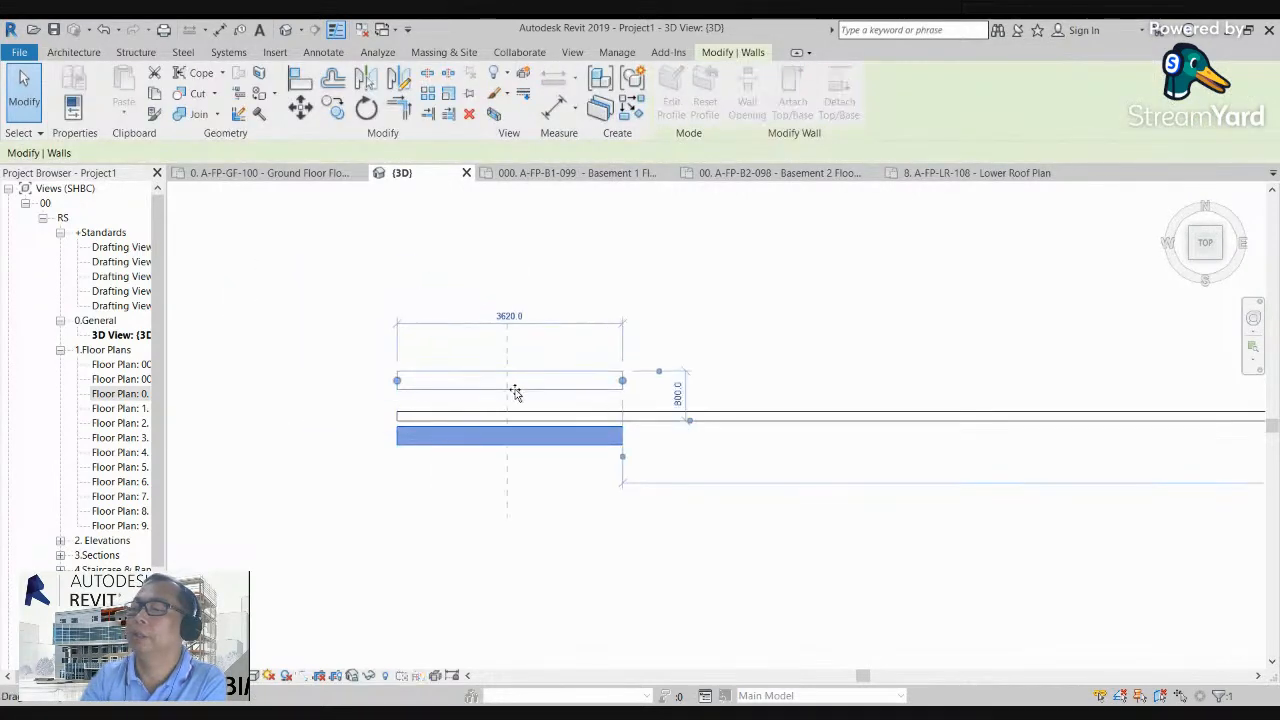
click(501, 479)
Step: Examine the tops of both walls at different zoom levels in the 3D view's top orientation
scroll(350, 515, up, 1)
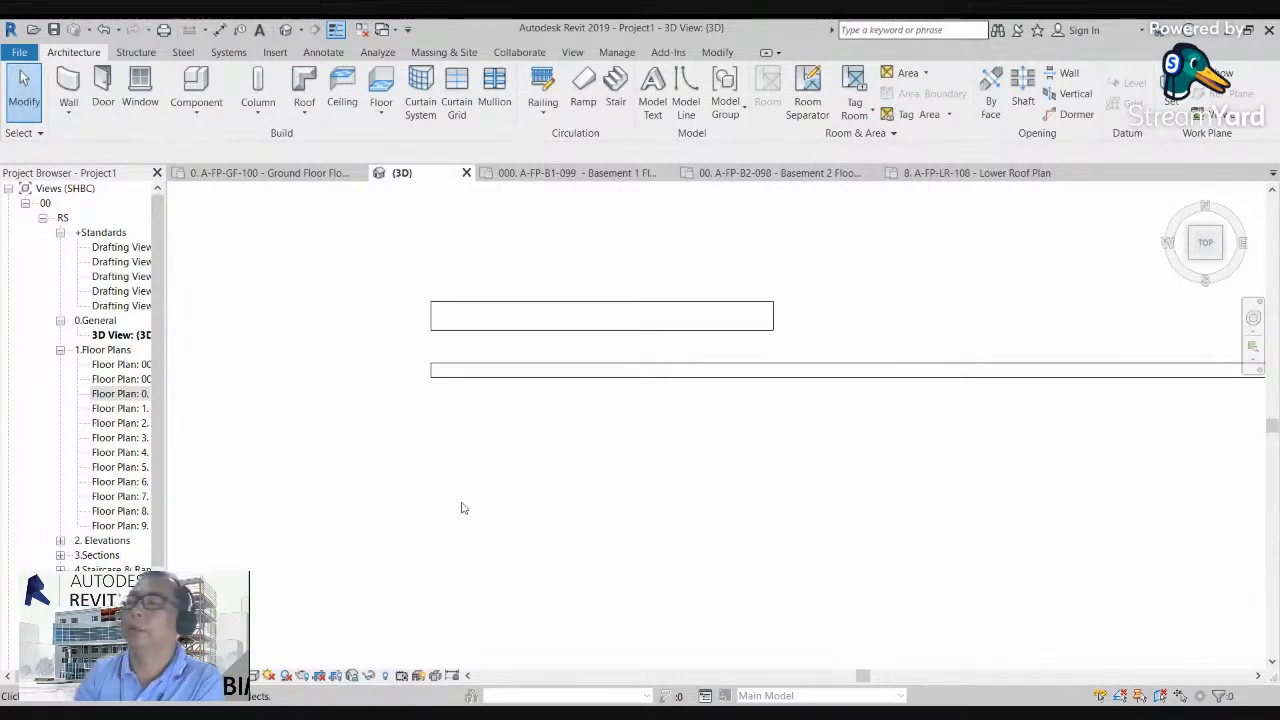
scroll(440, 400, up, 2)
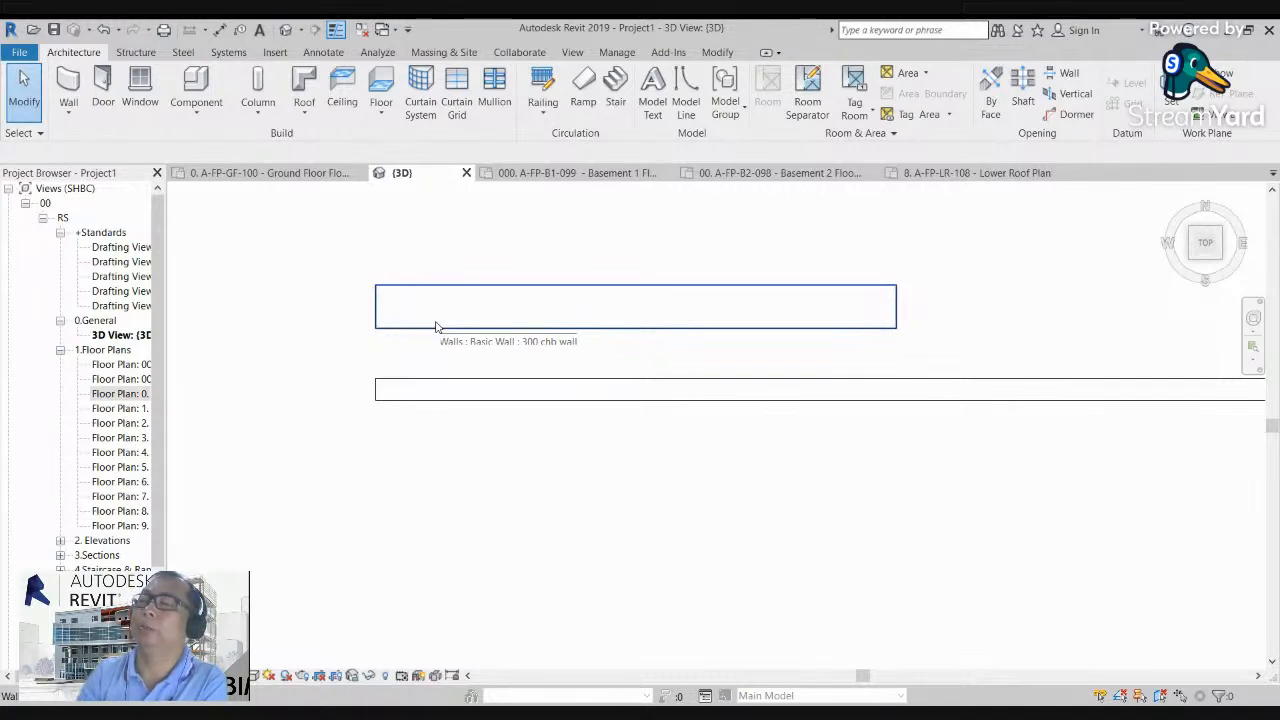
scroll(435, 327, down, 2)
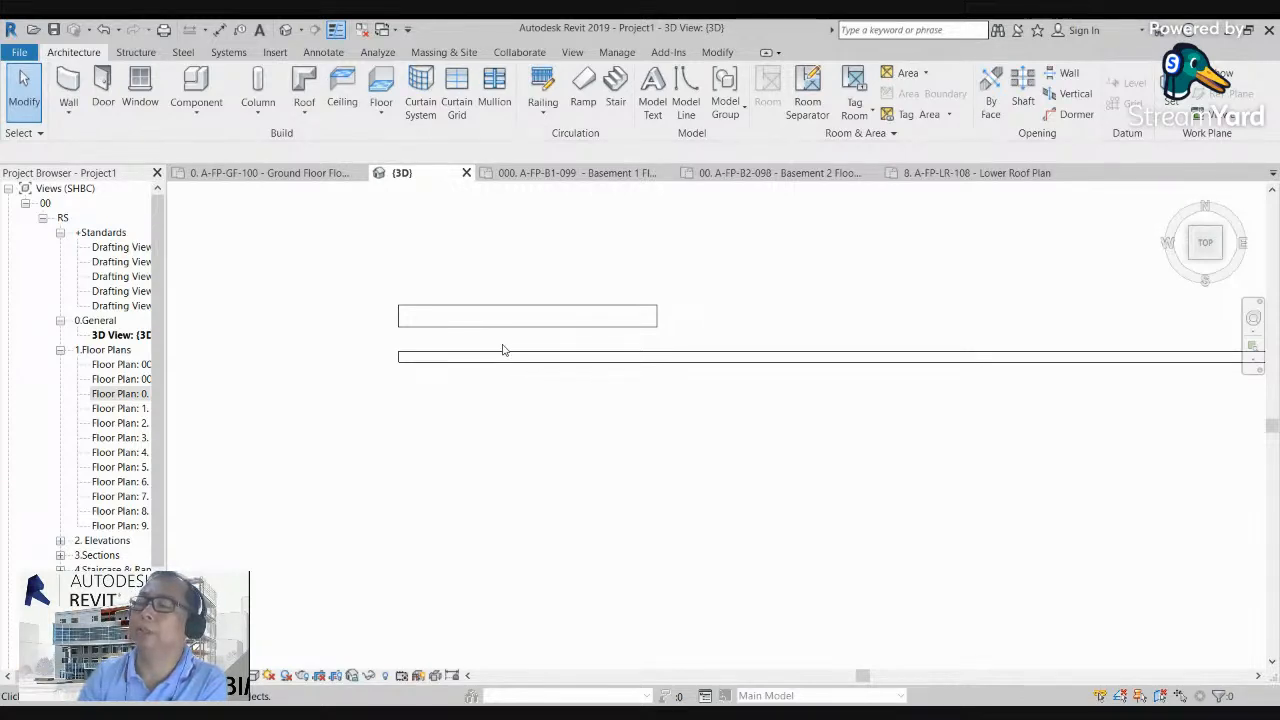
scroll(400, 330, up, 1)
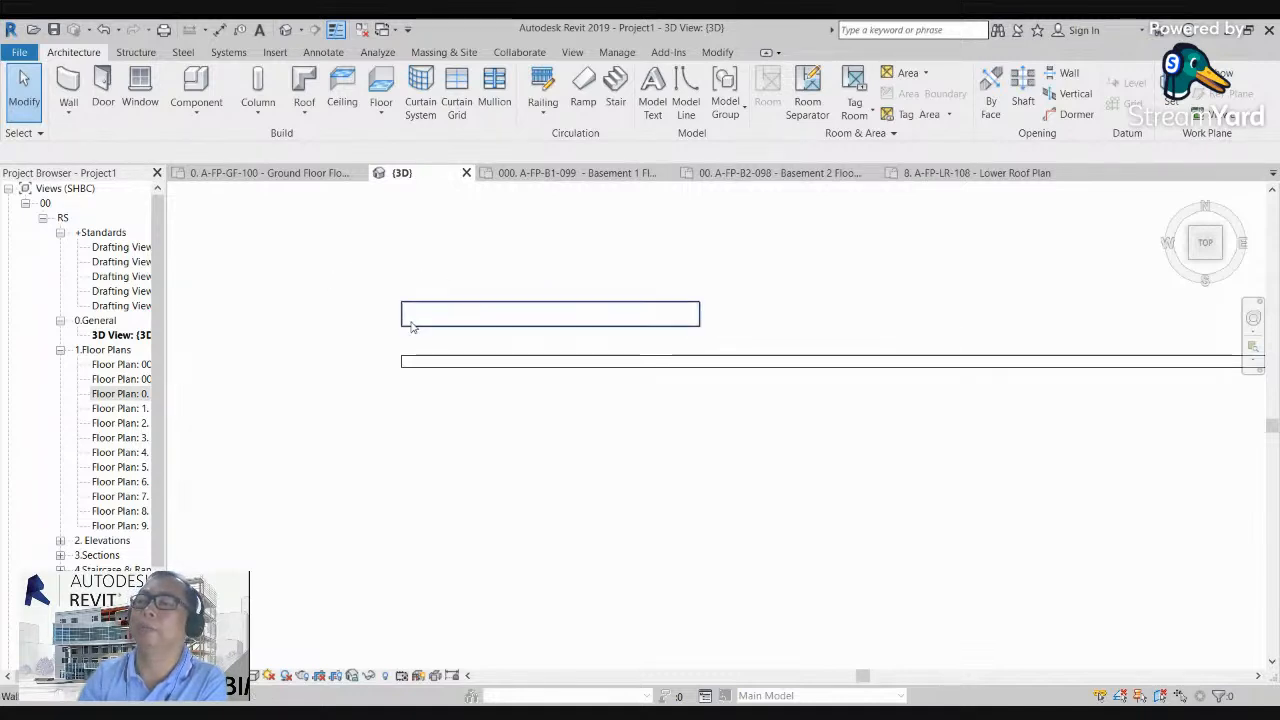
scroll(437, 346, up, 3)
scroll(410, 336, up, 1)
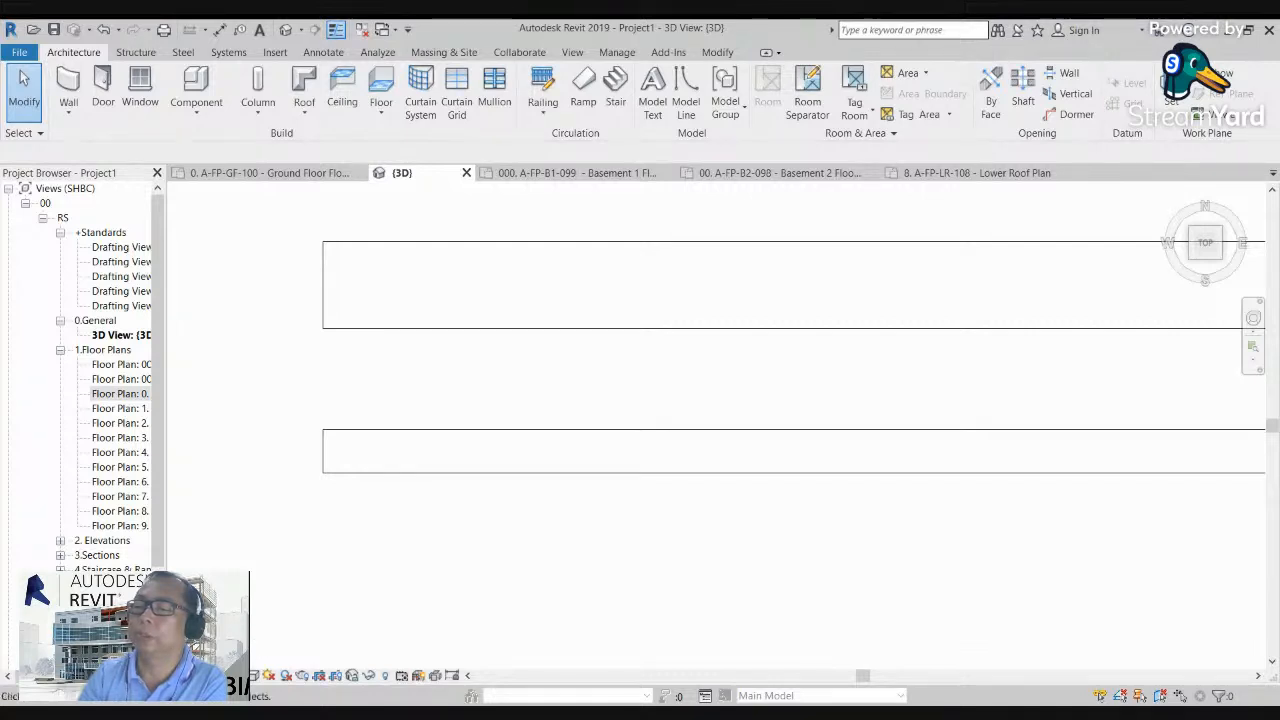
scroll(395, 391, down, 3)
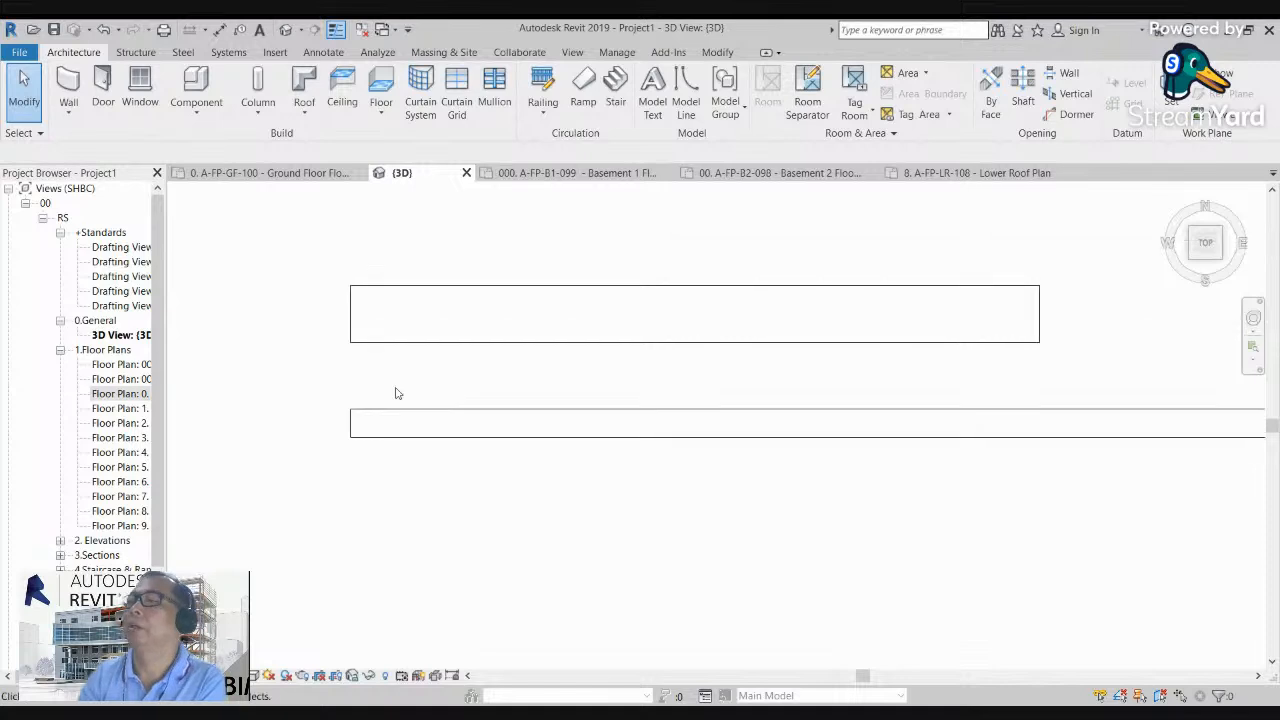
Step: Open the ground floor plan and examine the cut patterns of both walls
double_click(122, 394)
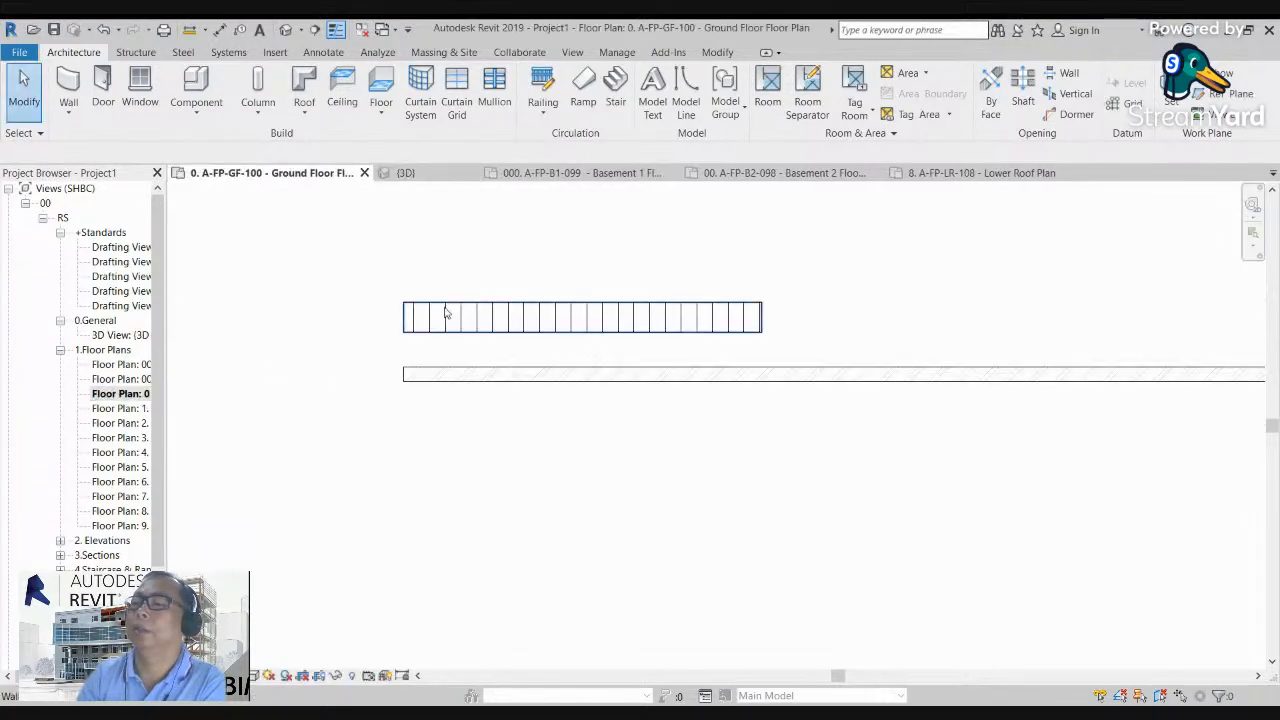
scroll(445, 309, up, 5)
scroll(410, 427, down, 3)
middle_drag(624, 498, 529, 440)
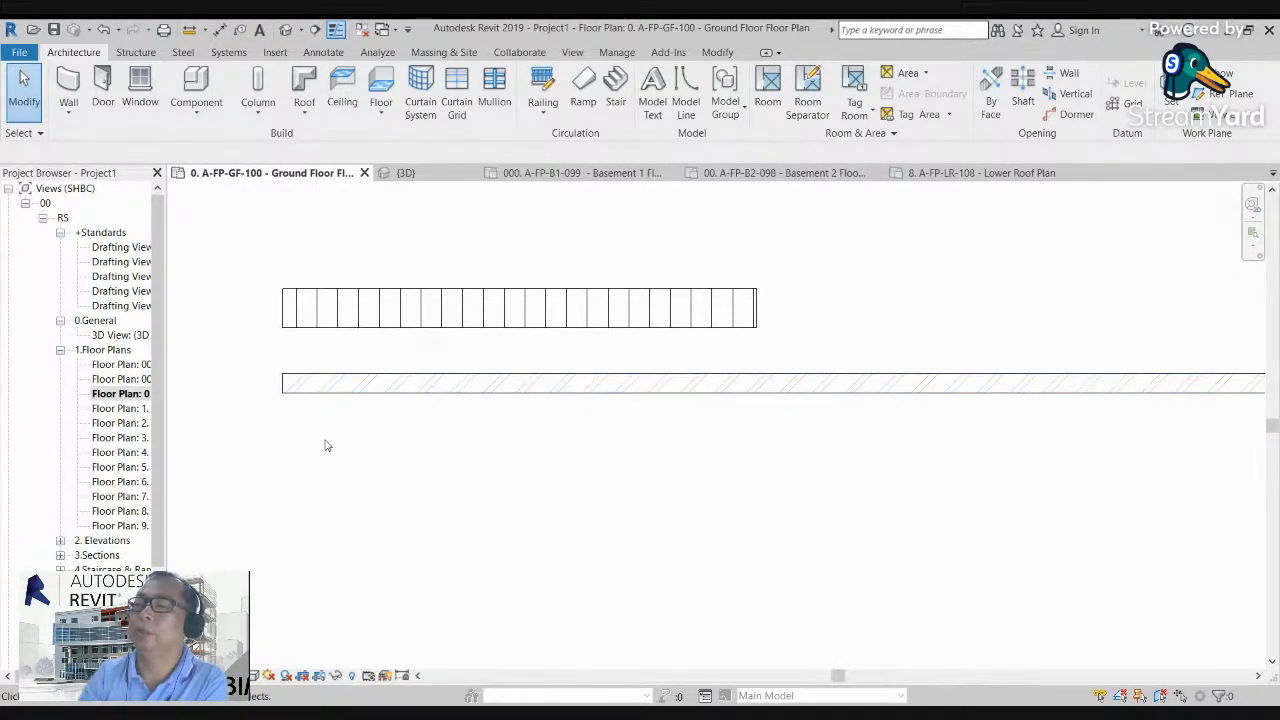
Step: Return to the 3D view and compare the walls' top-view display with their appearance in the floor plan
double_click(120, 335)
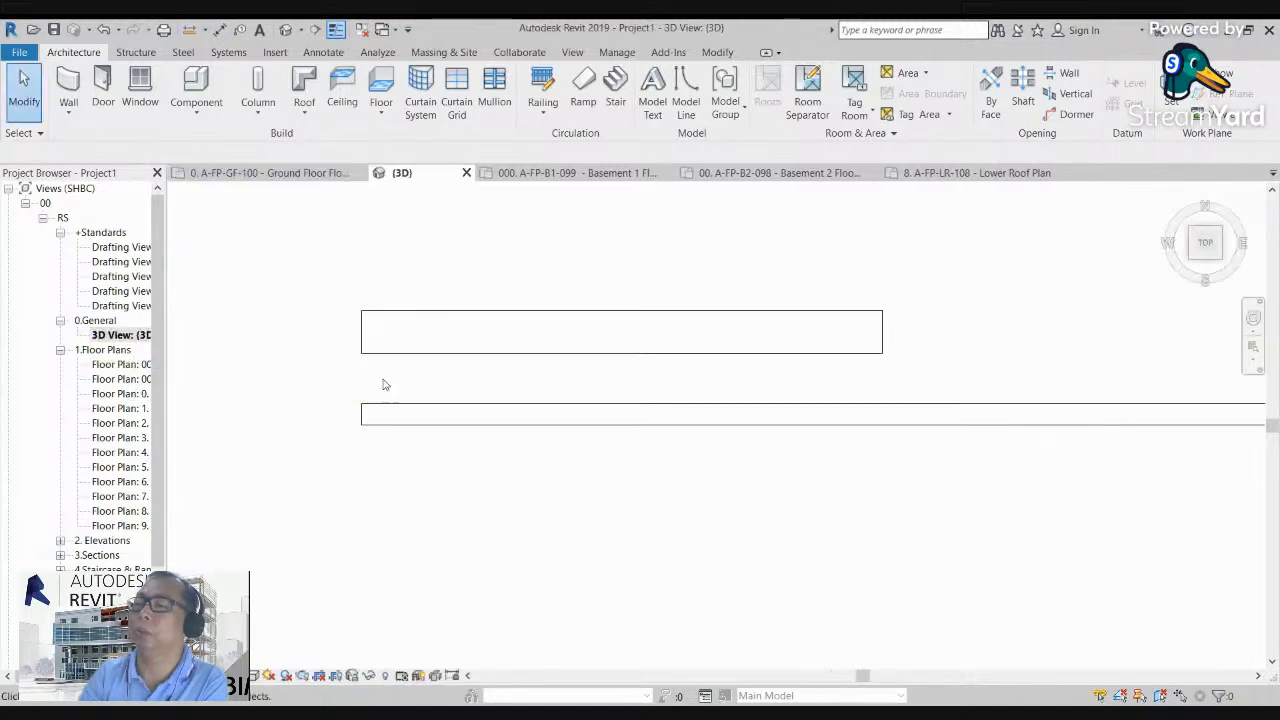
scroll(385, 313, up, 2)
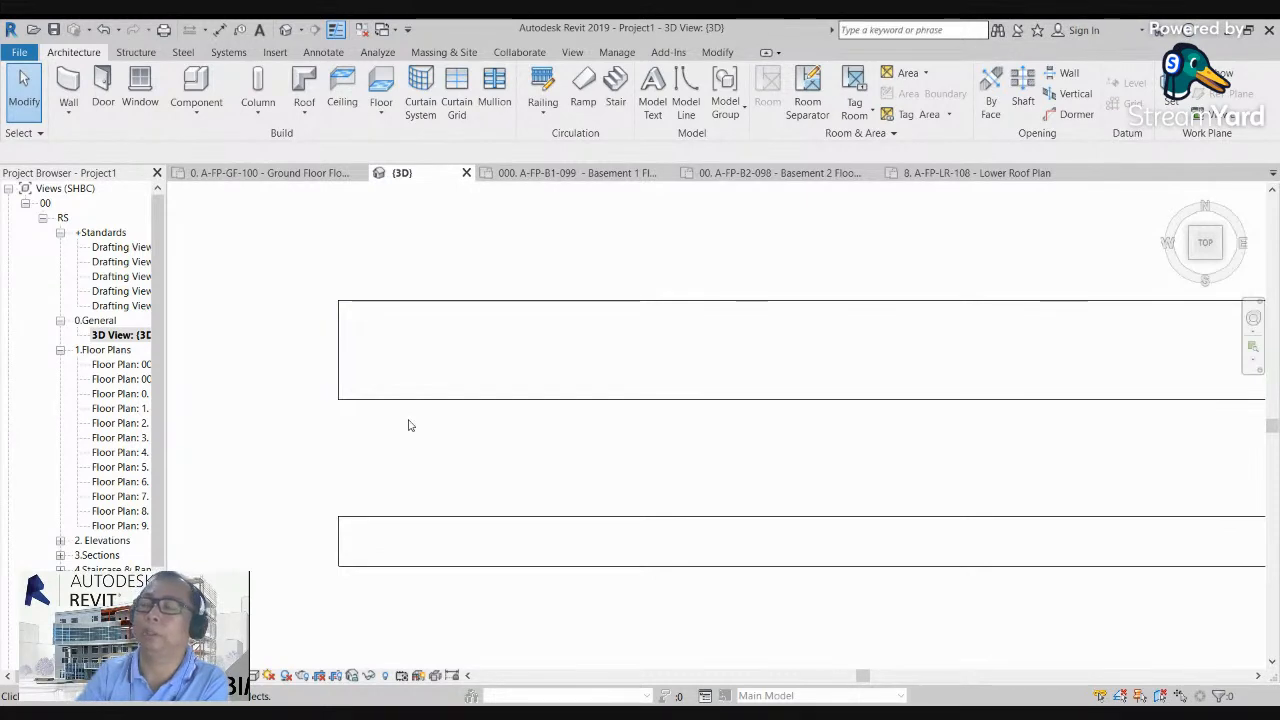
scroll(391, 433, down, 1)
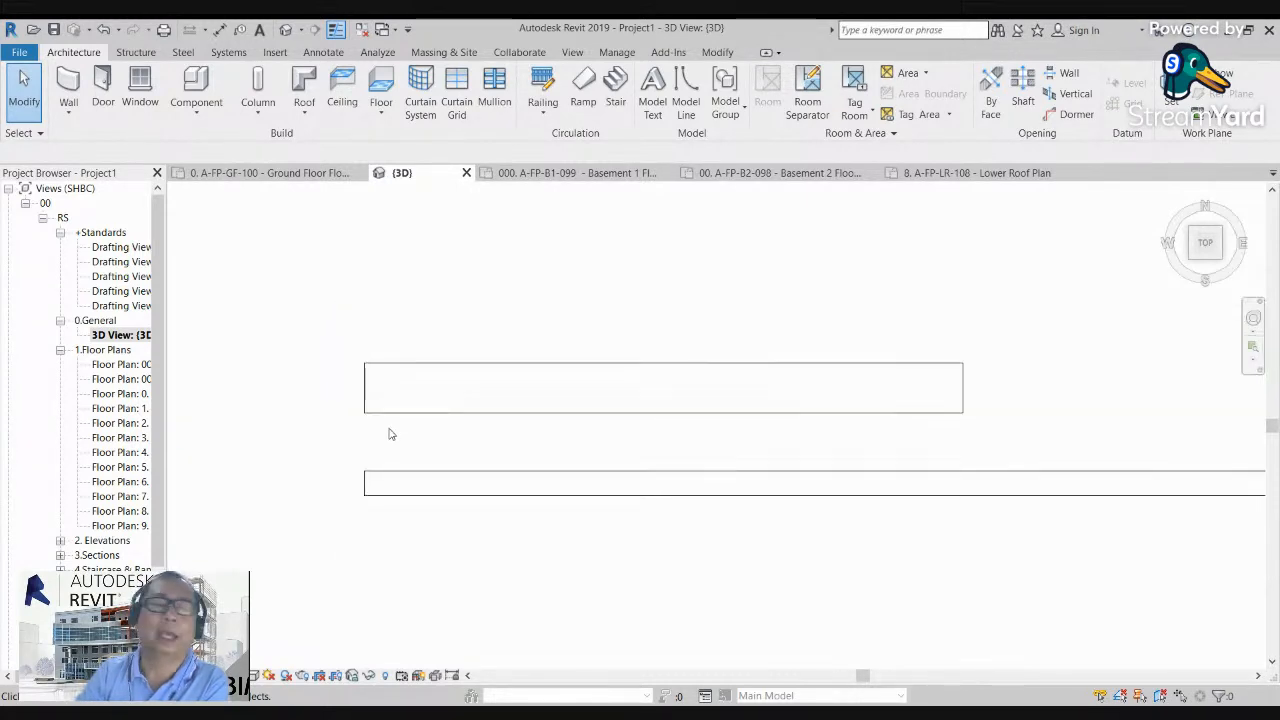
scroll(374, 420, up, 3)
scroll(405, 314, down, 2)
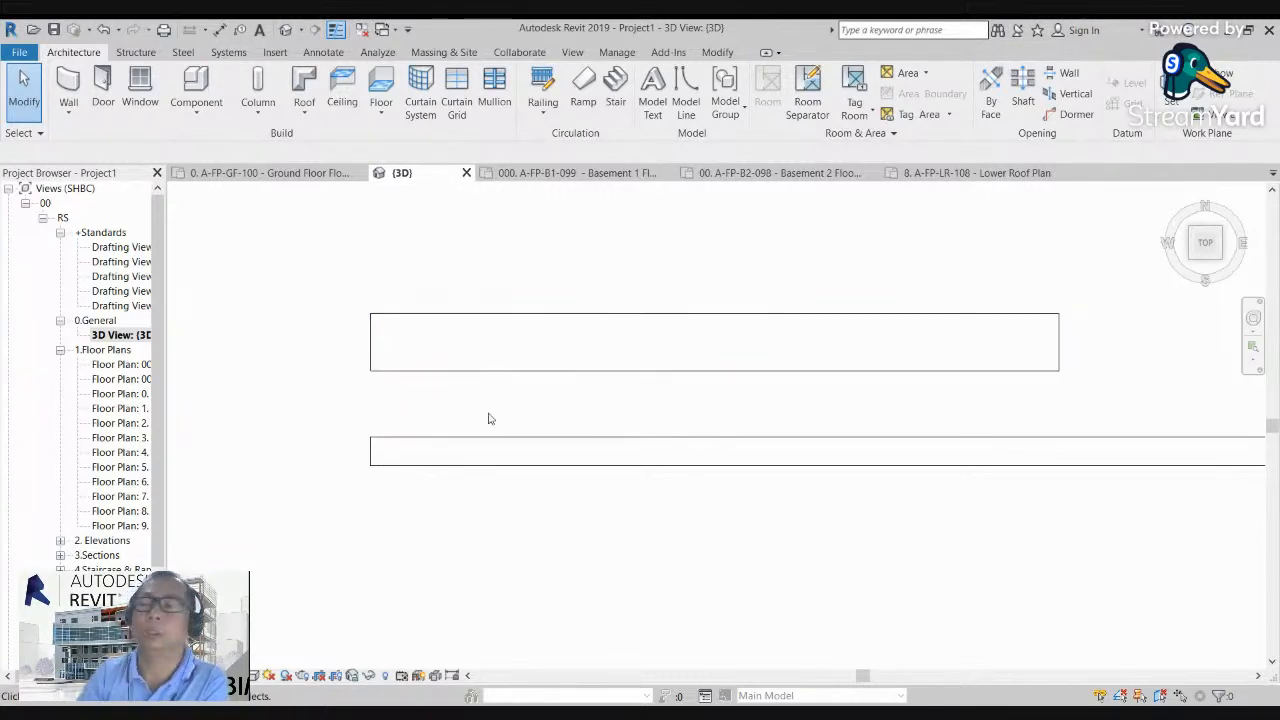
scroll(488, 418, up, 1)
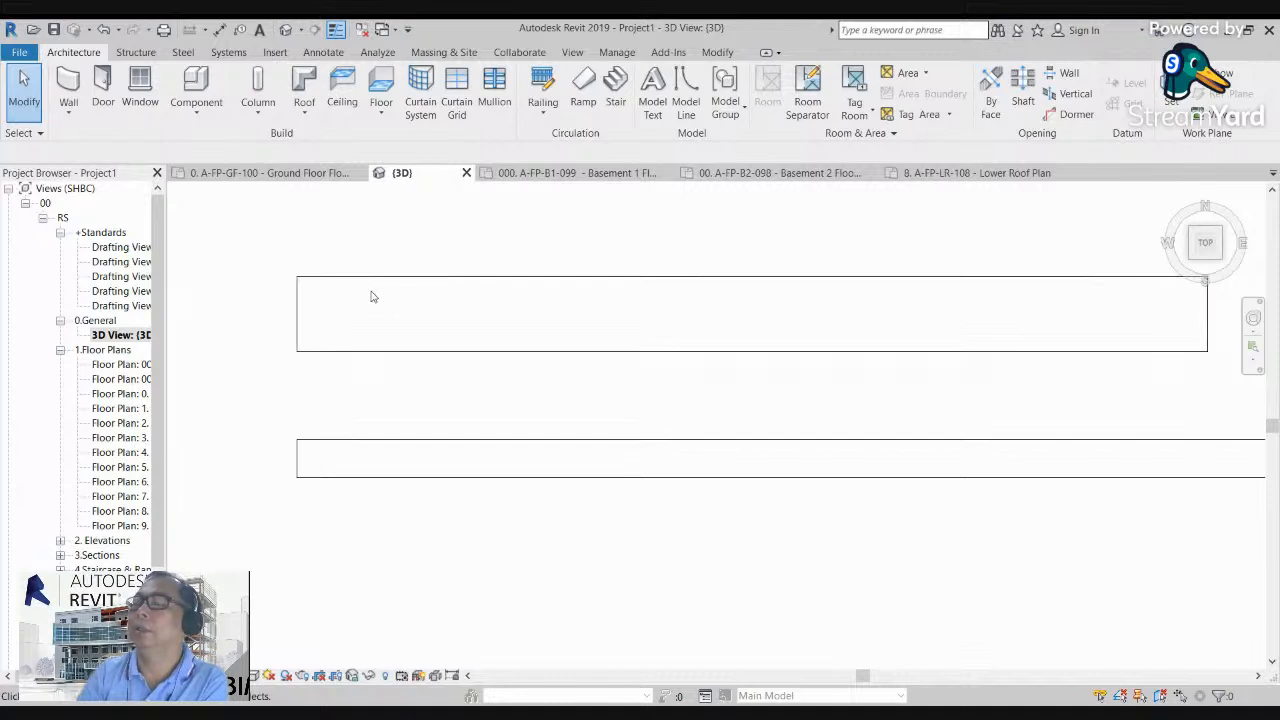
scroll(360, 283, down, 1)
scroll(323, 280, up, 3)
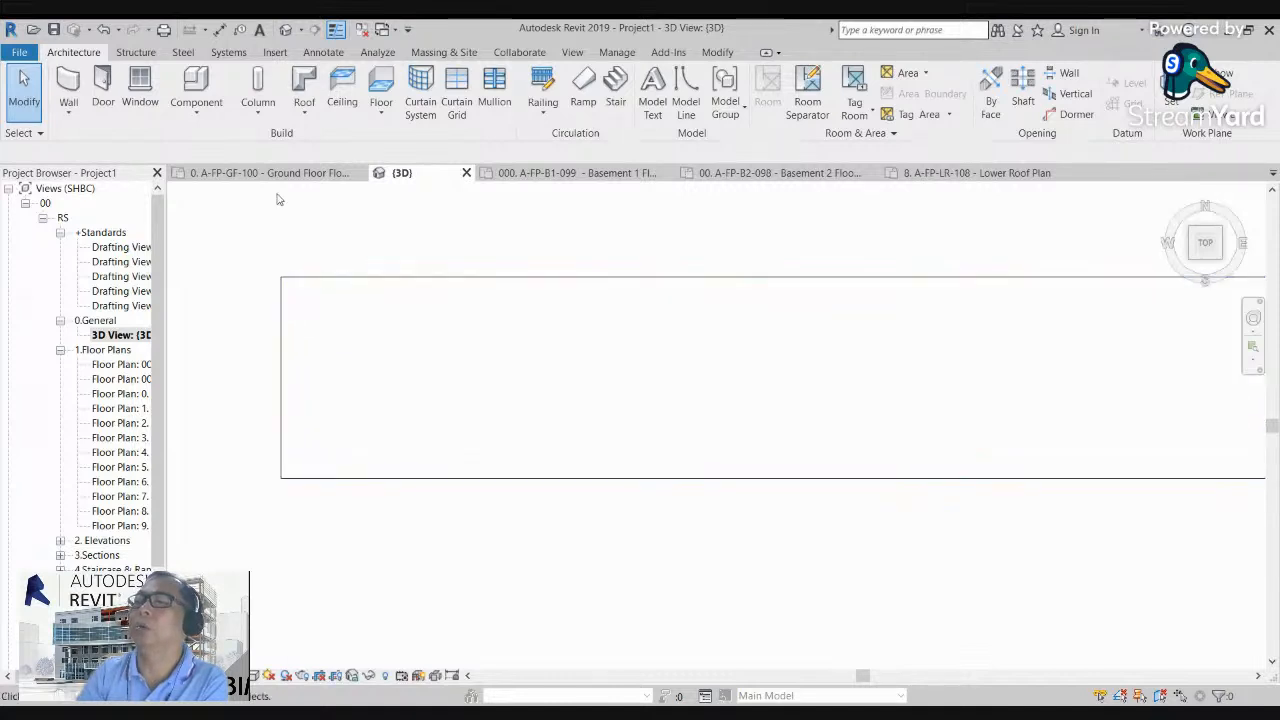
Step: Turn off Thin Lines to examine both walls' line weights at different zoom levels, and turn Thin Lines back on
click(336, 30)
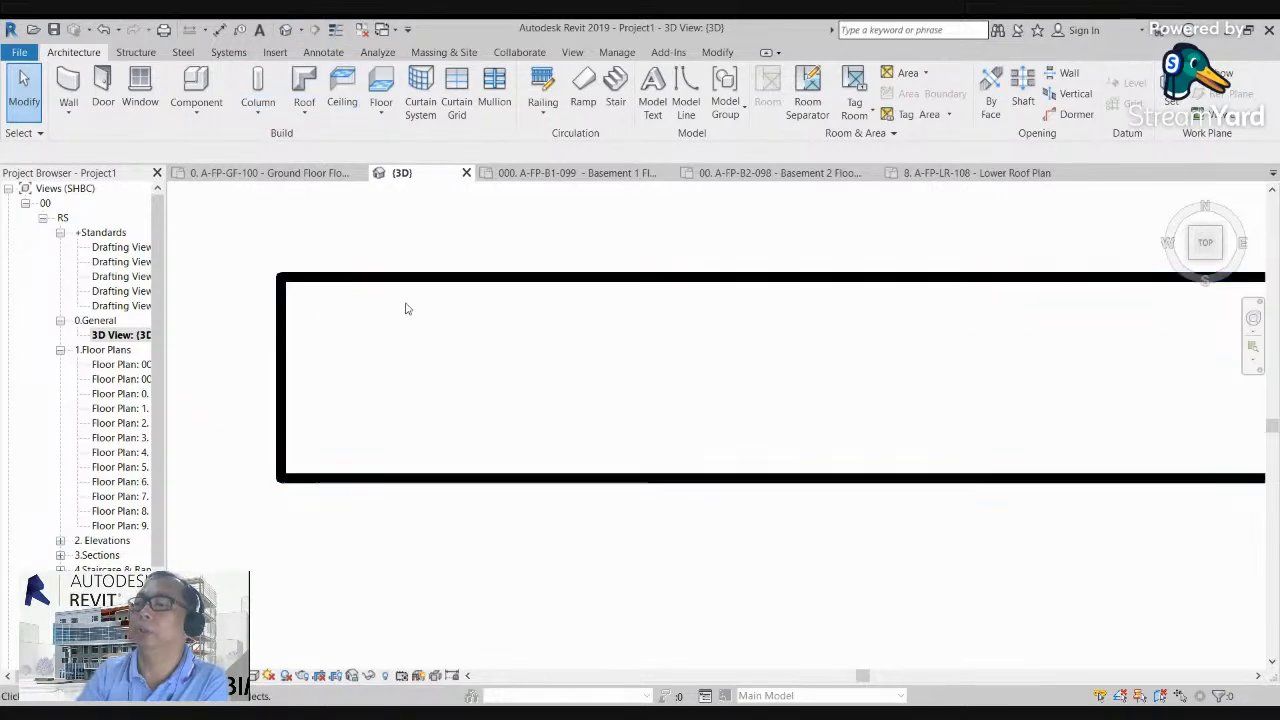
scroll(291, 309, down, 1)
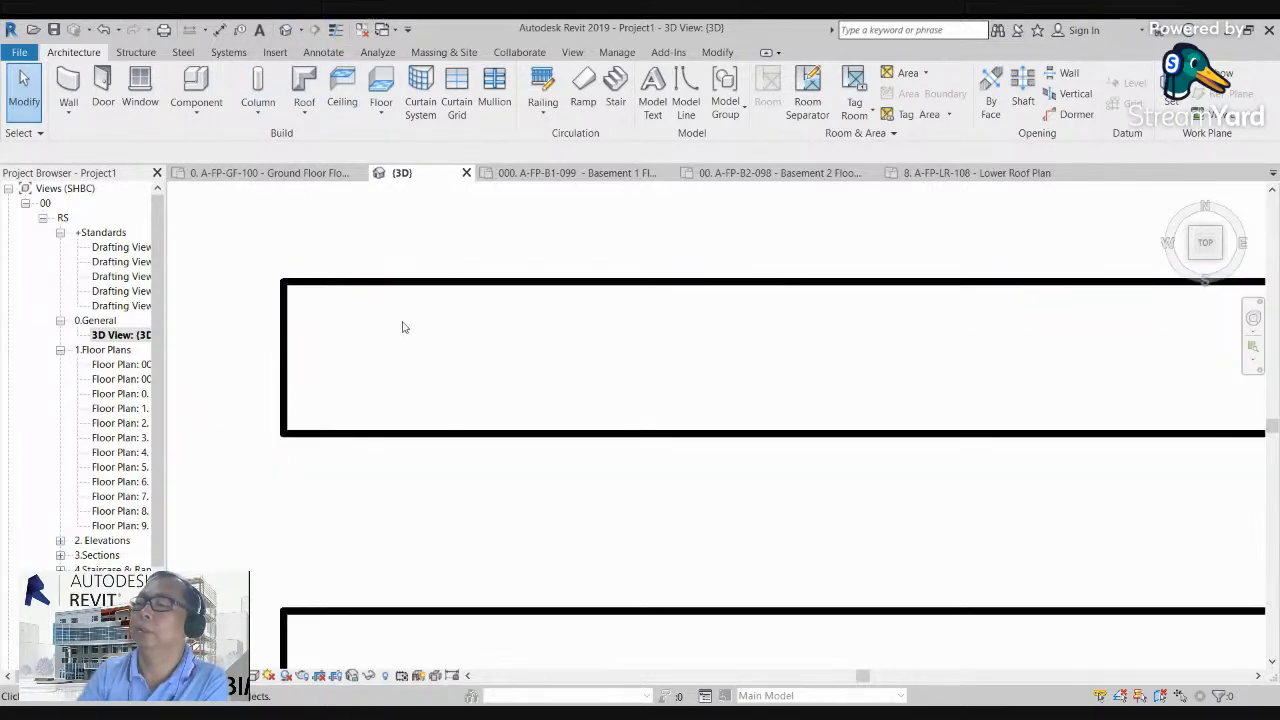
middle_drag(403, 327, 405, 296)
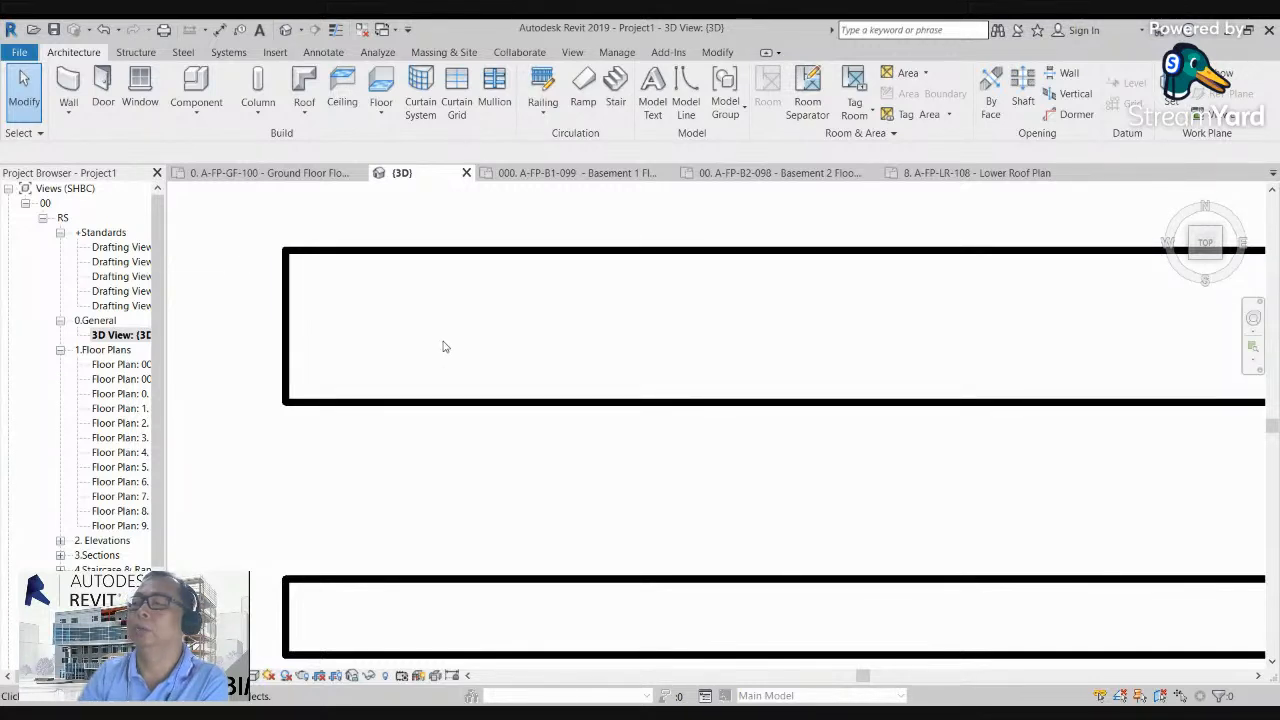
scroll(488, 398, down, 2)
scroll(491, 400, down, 2)
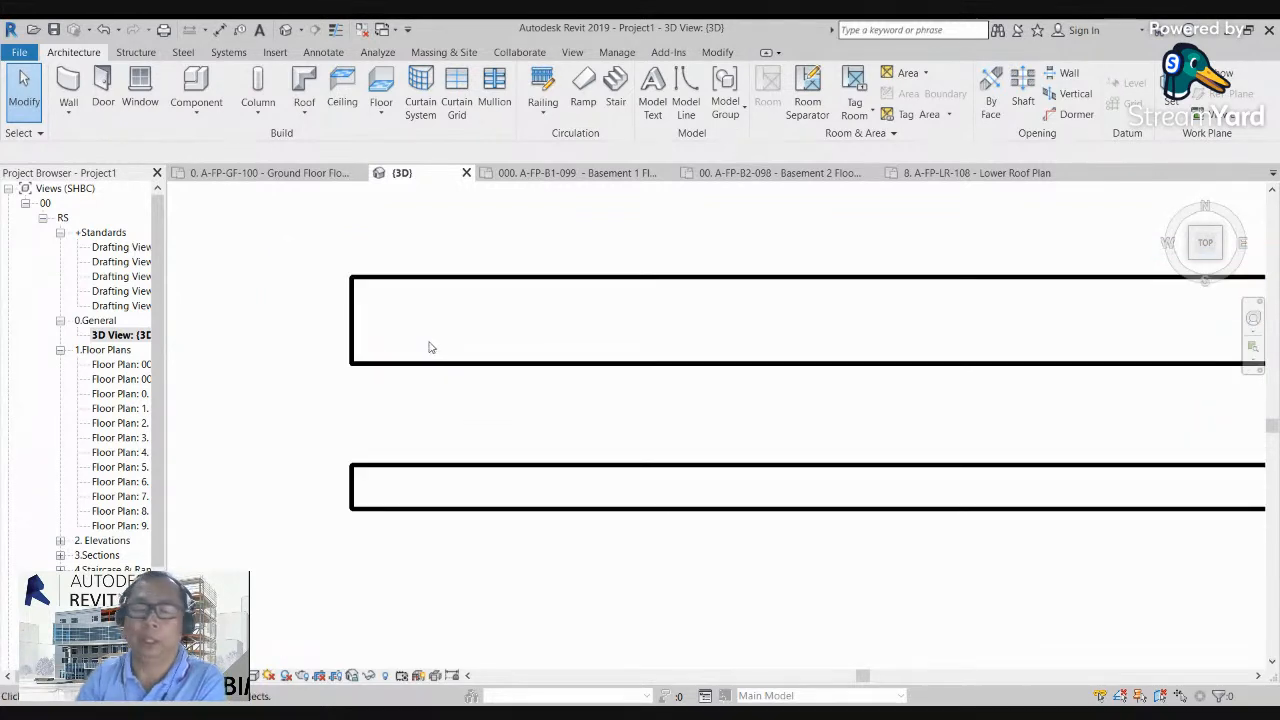
click(336, 30)
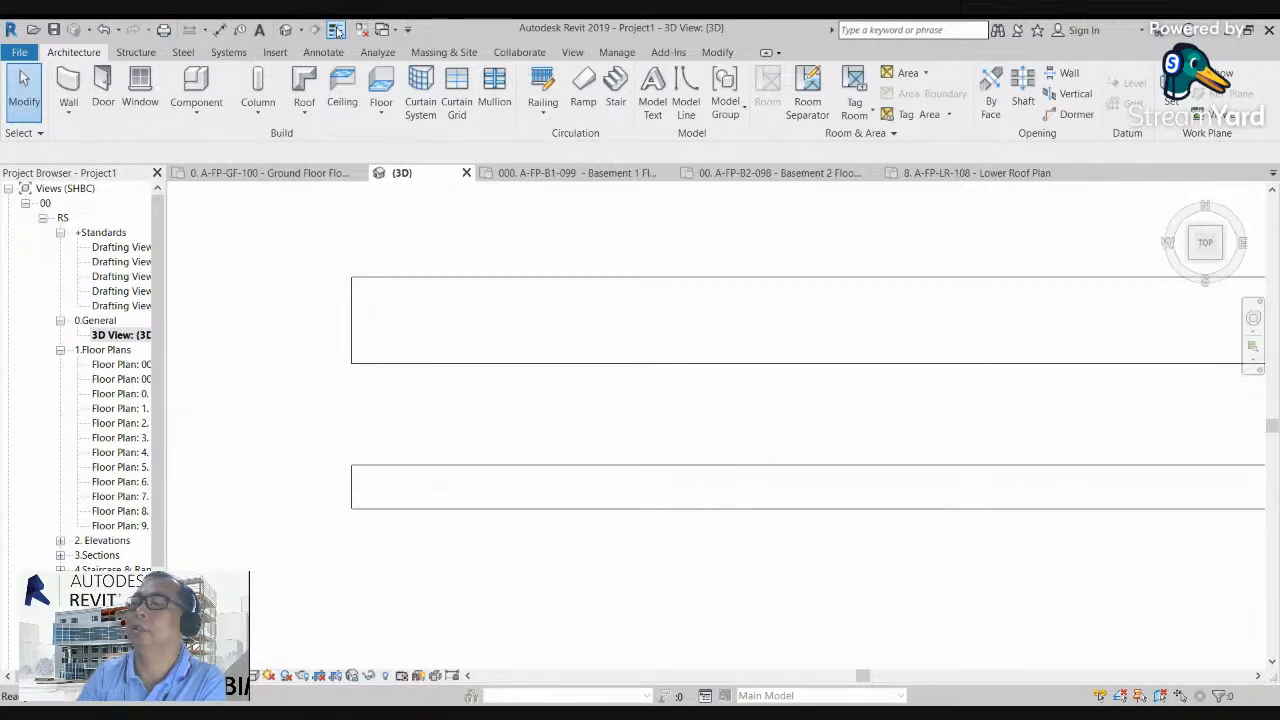
scroll(380, 305, up, 2)
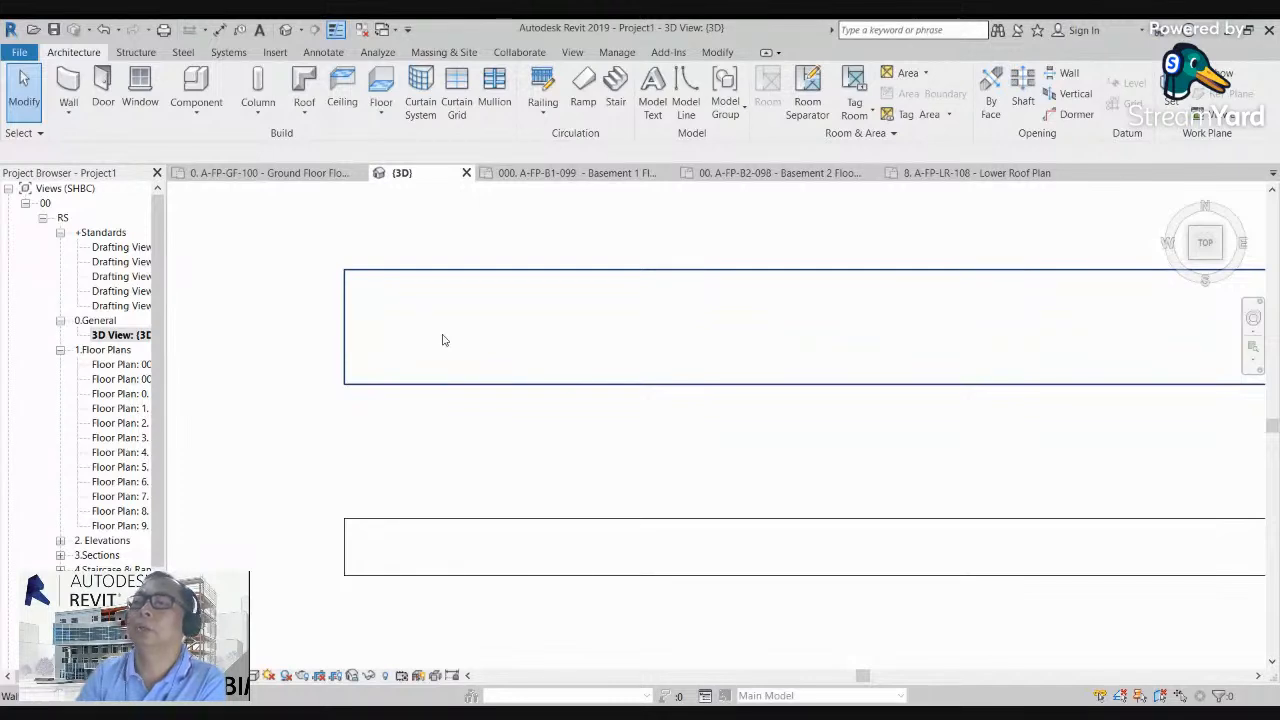
Step: Draw a structural wall of type W6-300mm thk. Solid reinforced Concrete south of the long wall, starting in line with its west end
click(68, 110)
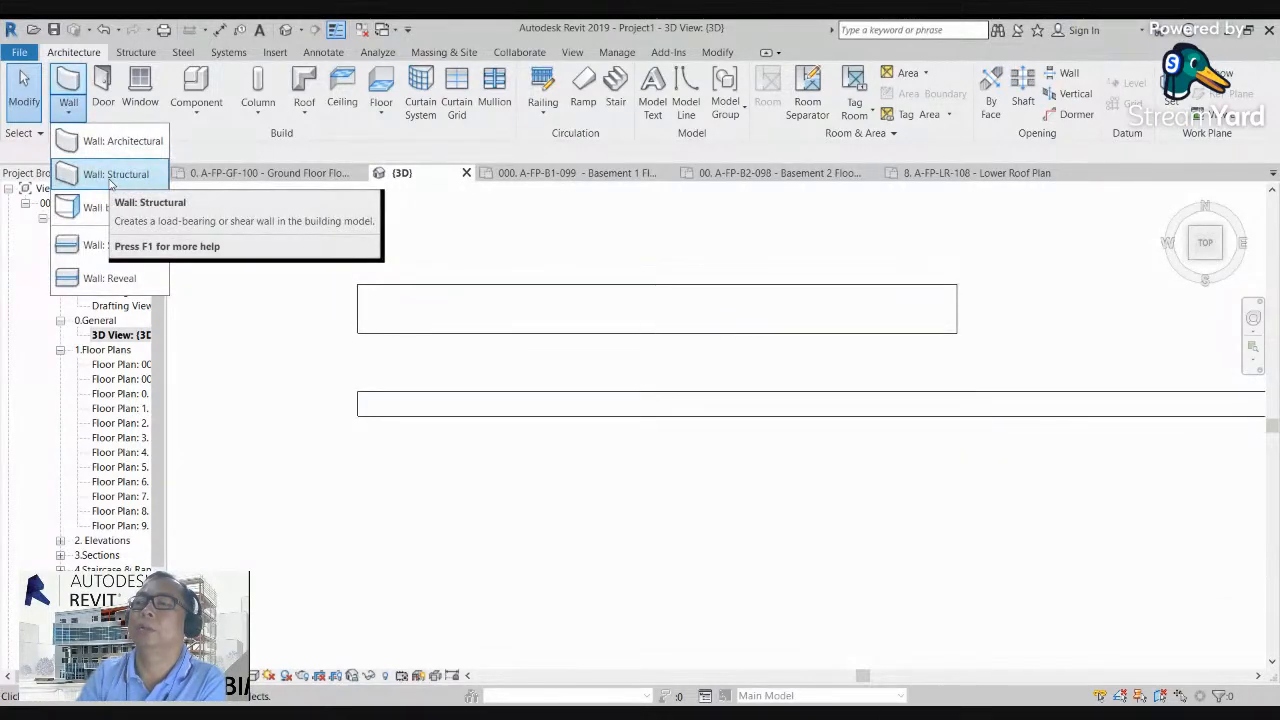
click(110, 175)
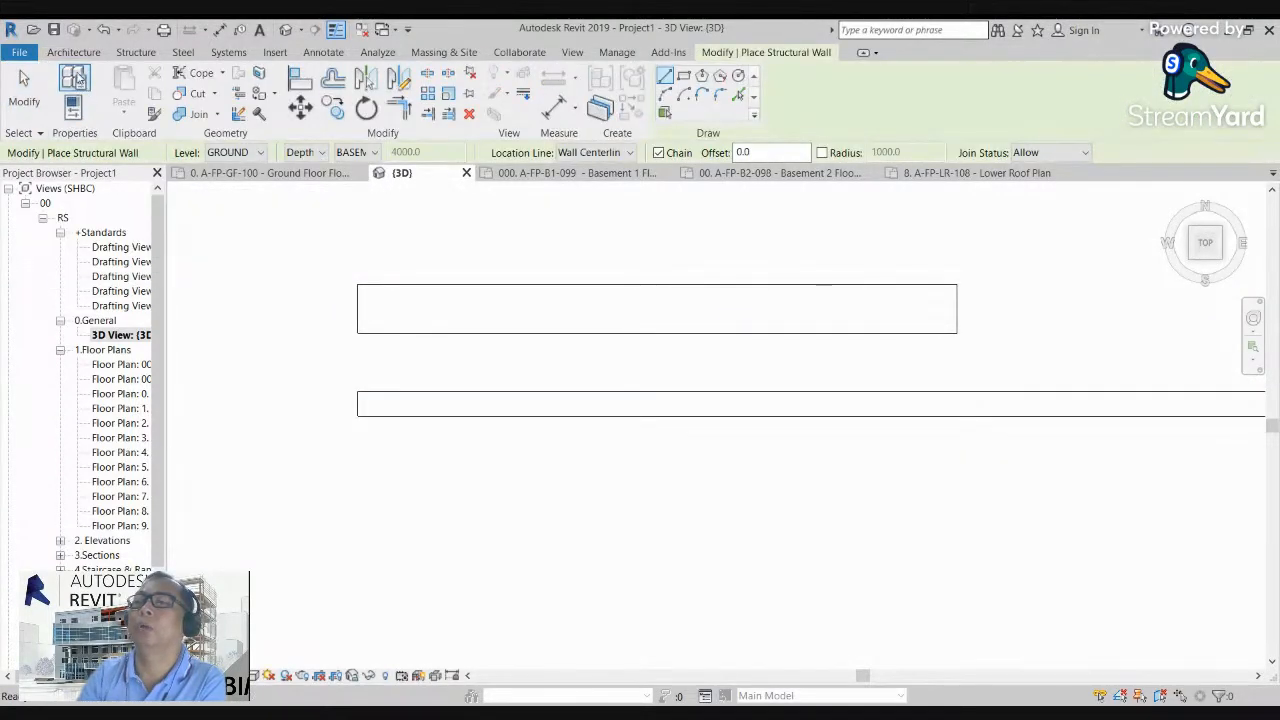
click(74, 78)
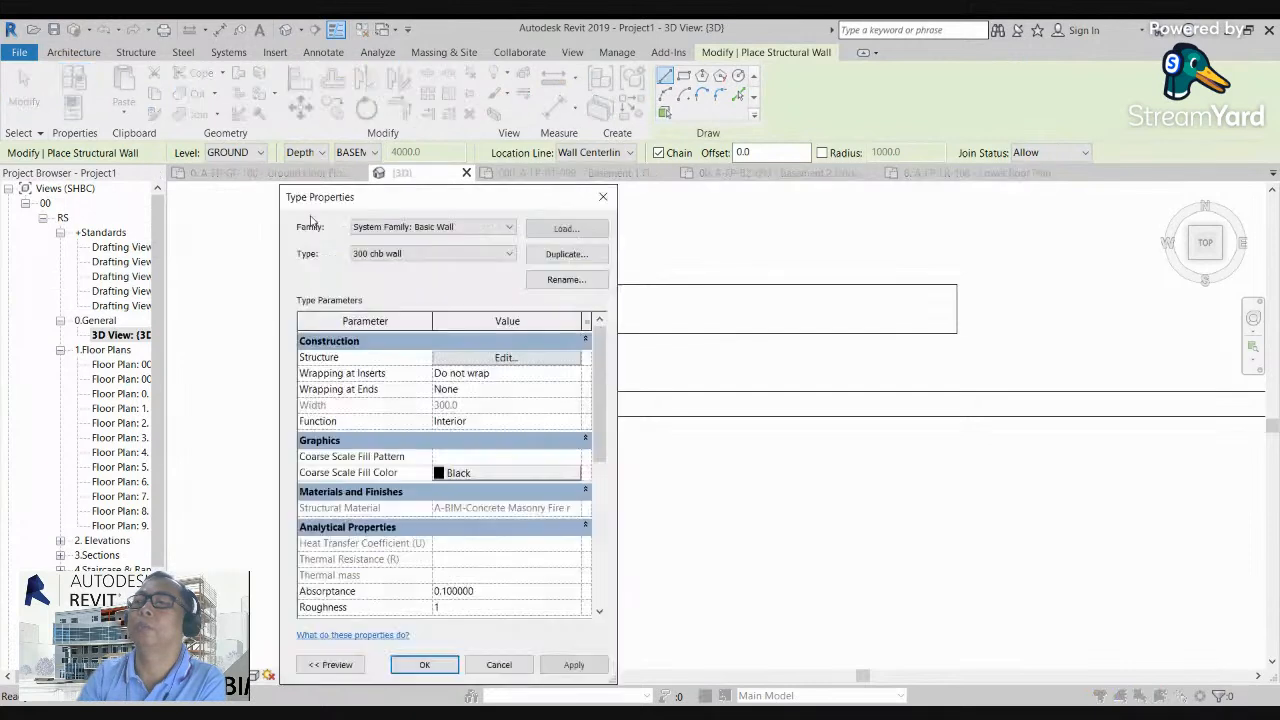
click(390, 259)
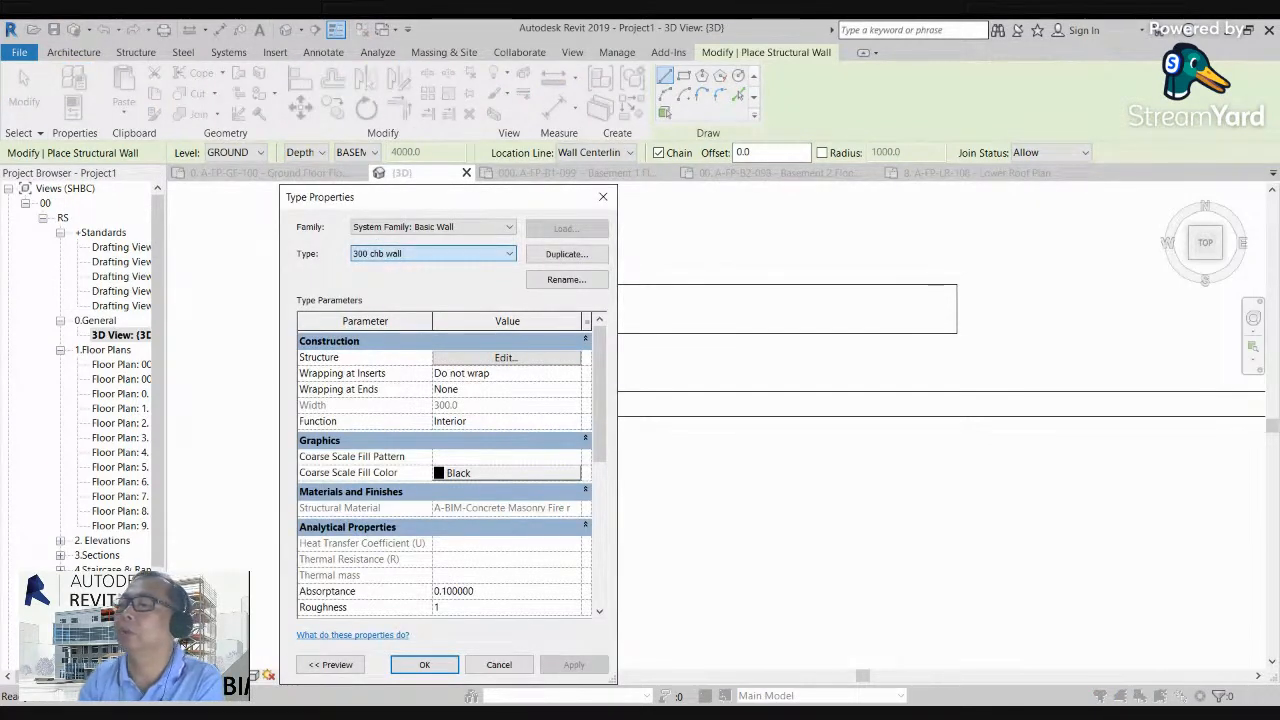
click(424, 520)
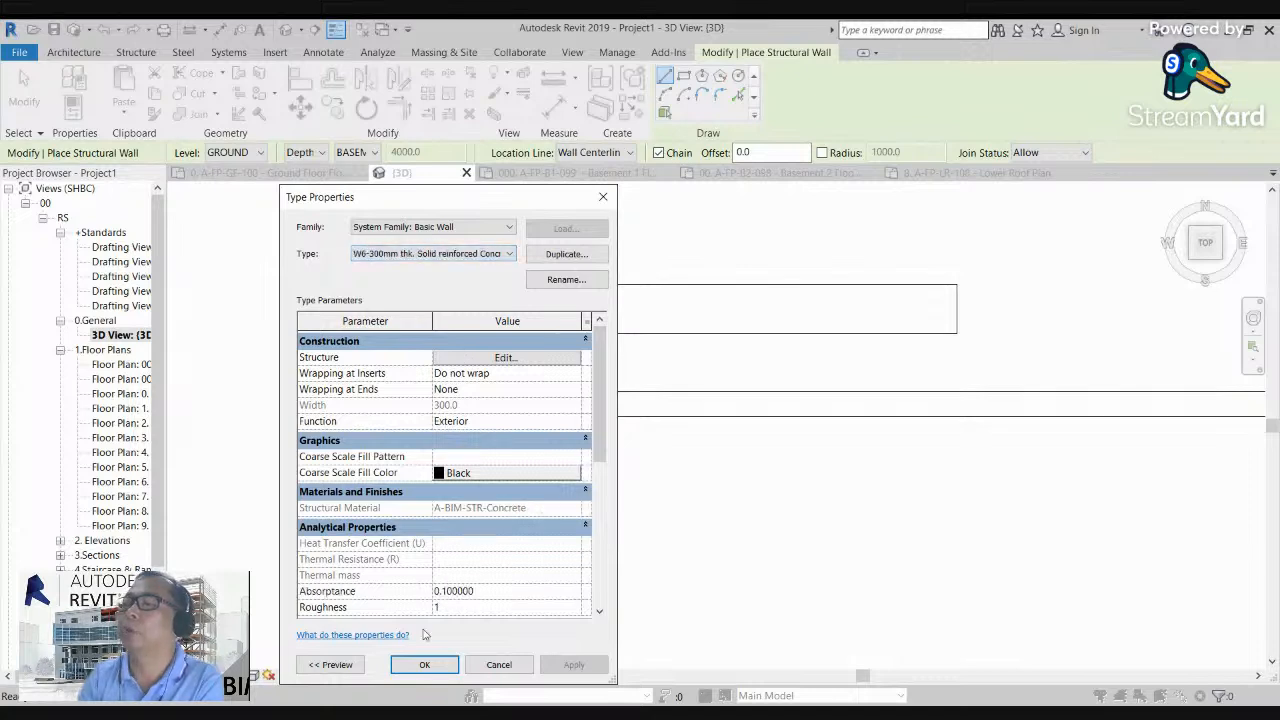
click(424, 665)
scroll(385, 485, down, 2)
click(372, 500)
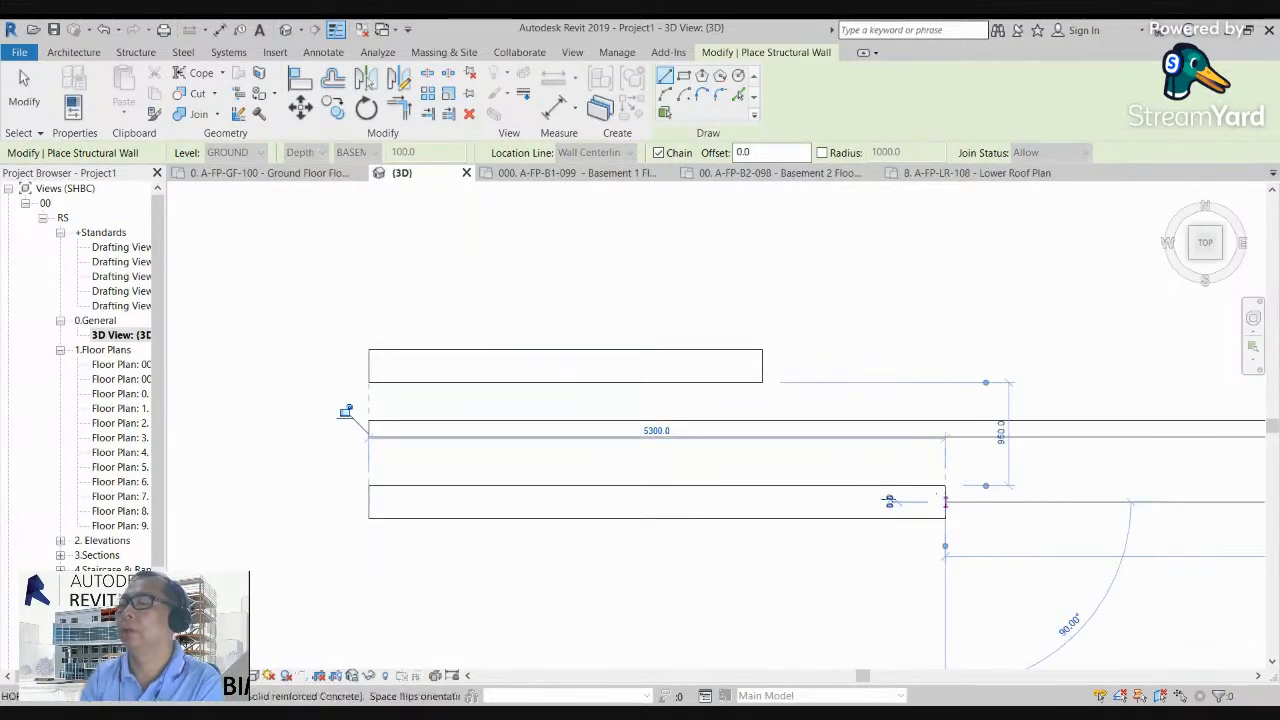
Step: Open the ground floor plan and copy the north-south section line westward so it cuts through the short wall
click(128, 408)
double_click(120, 393)
scroll(378, 405, down, 5)
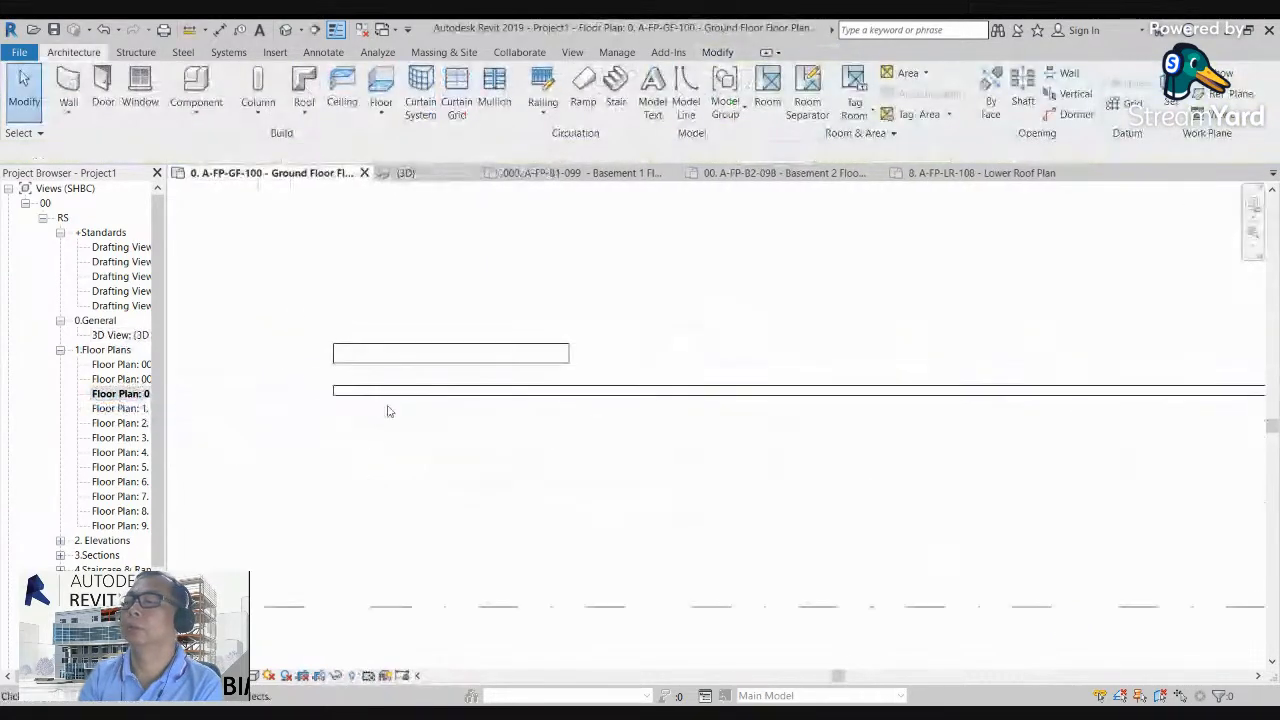
scroll(369, 414, down, 5)
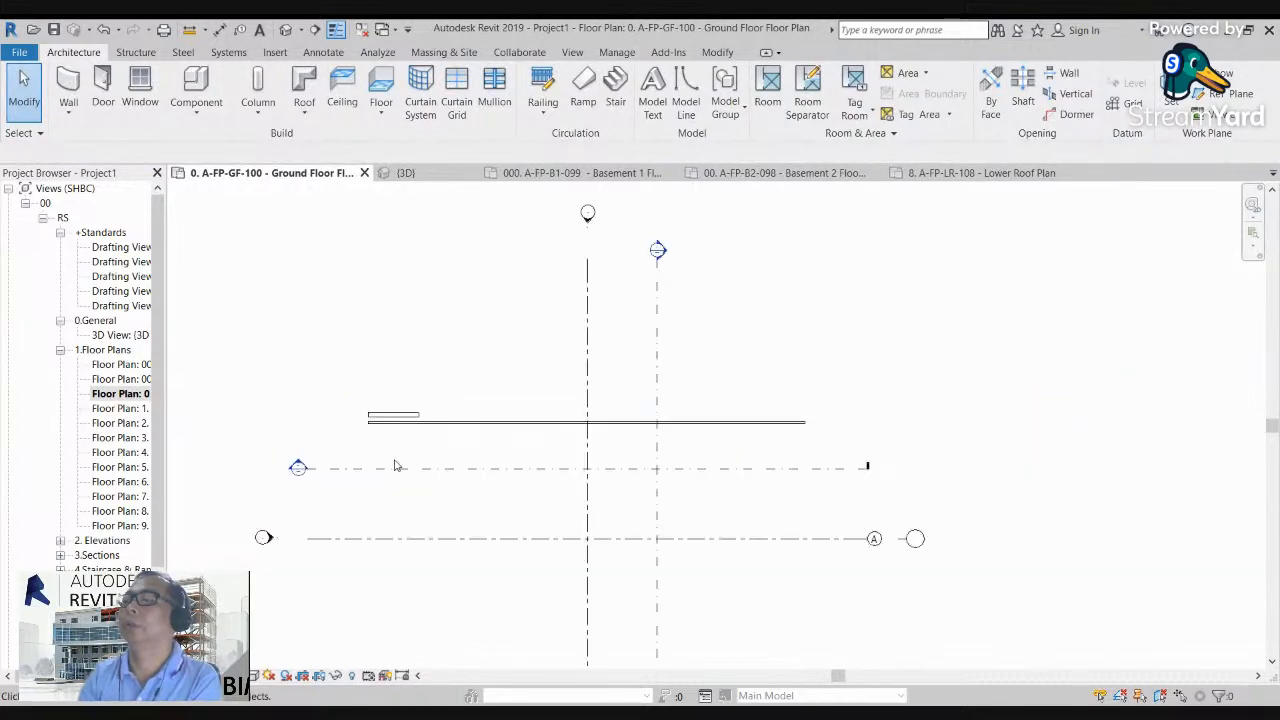
click(600, 333)
drag(600, 333, 408, 352)
key(Escape)
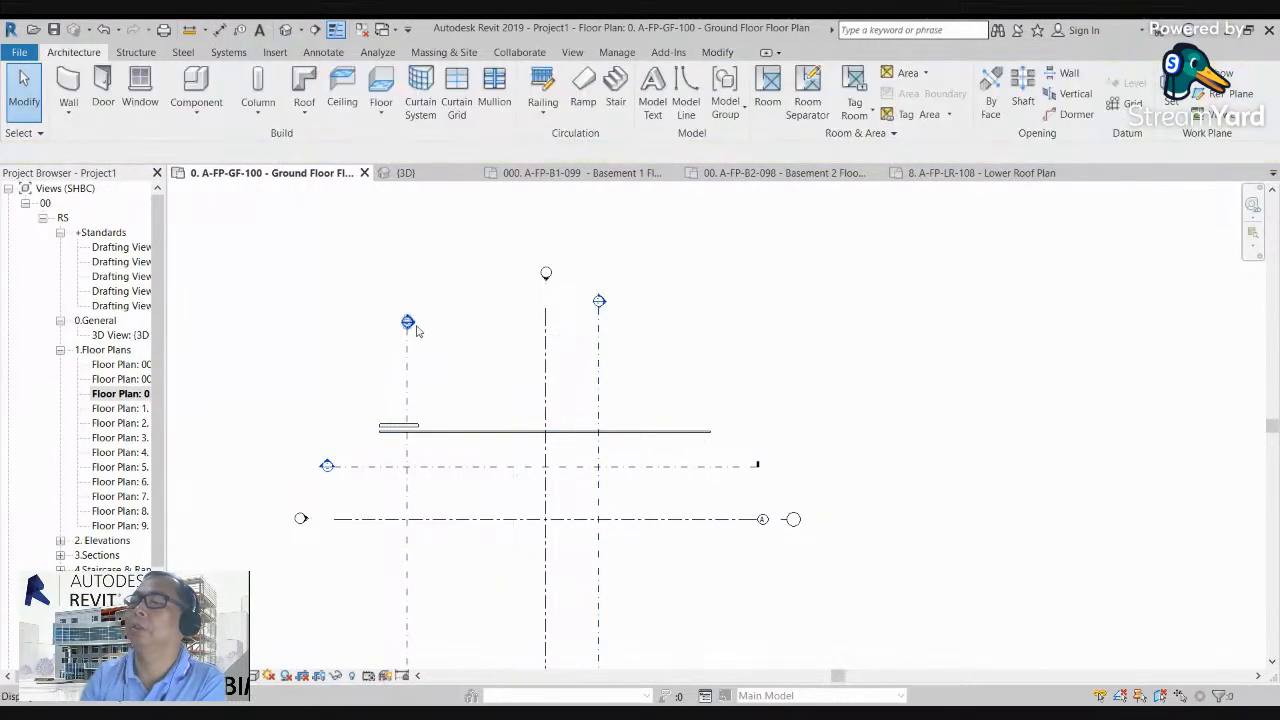
Step: Open the copied section's view and stretch the concrete wall's top and base to match the levels of the other walls
scroll(414, 326, up, 2)
double_click(403, 324)
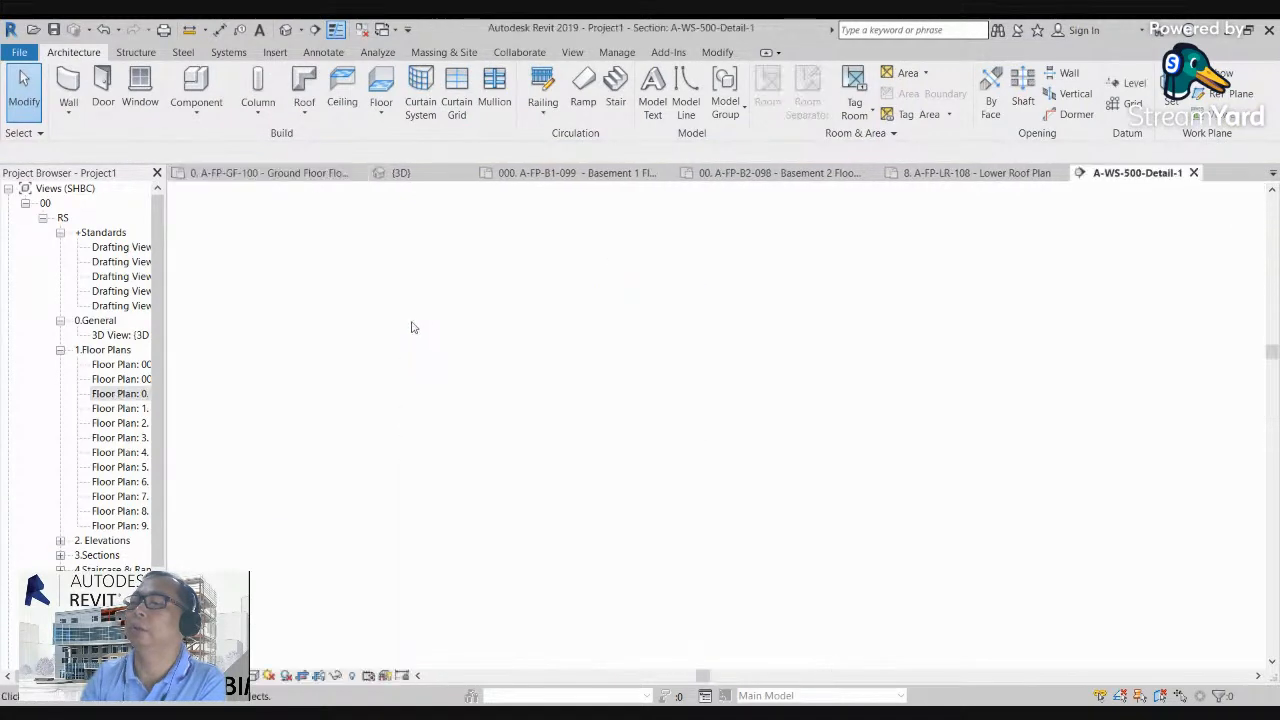
scroll(661, 583, up, 5)
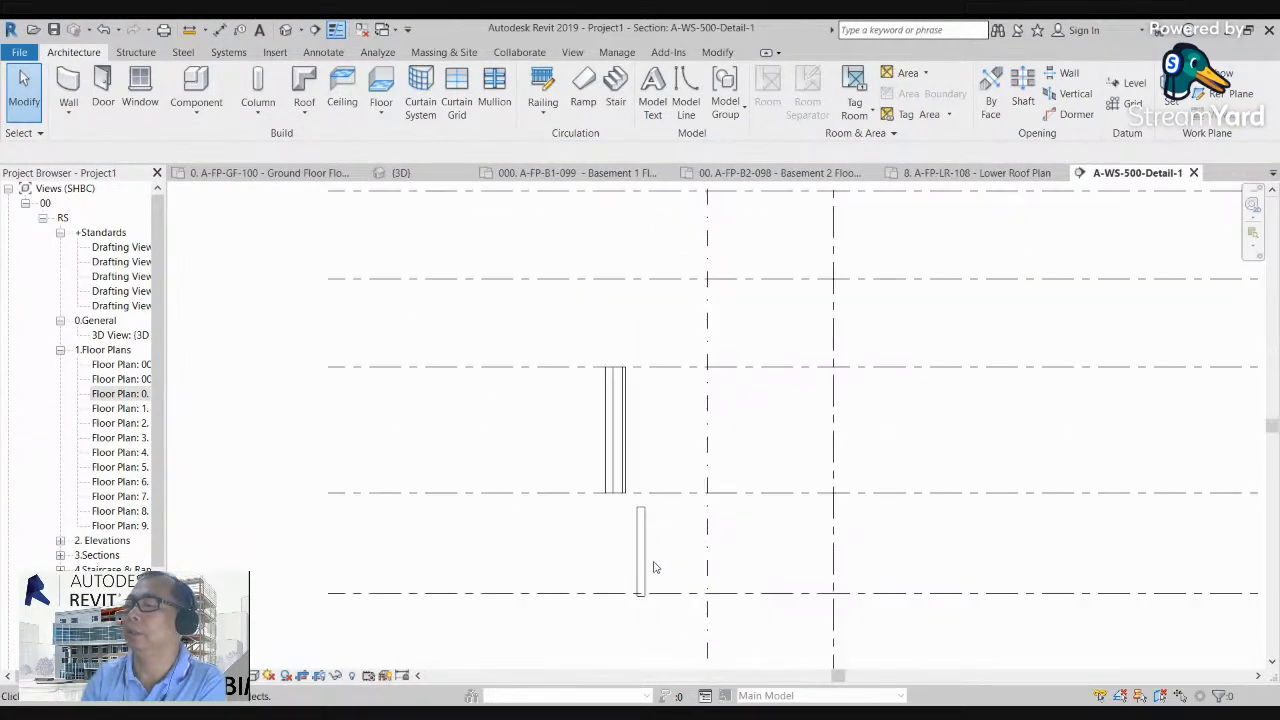
click(636, 507)
drag(634, 477, 634, 260)
drag(634, 617, 657, 455)
click(684, 407)
Step: Return to the ground floor plan and examine the cut patterns of all three walls
double_click(120, 393)
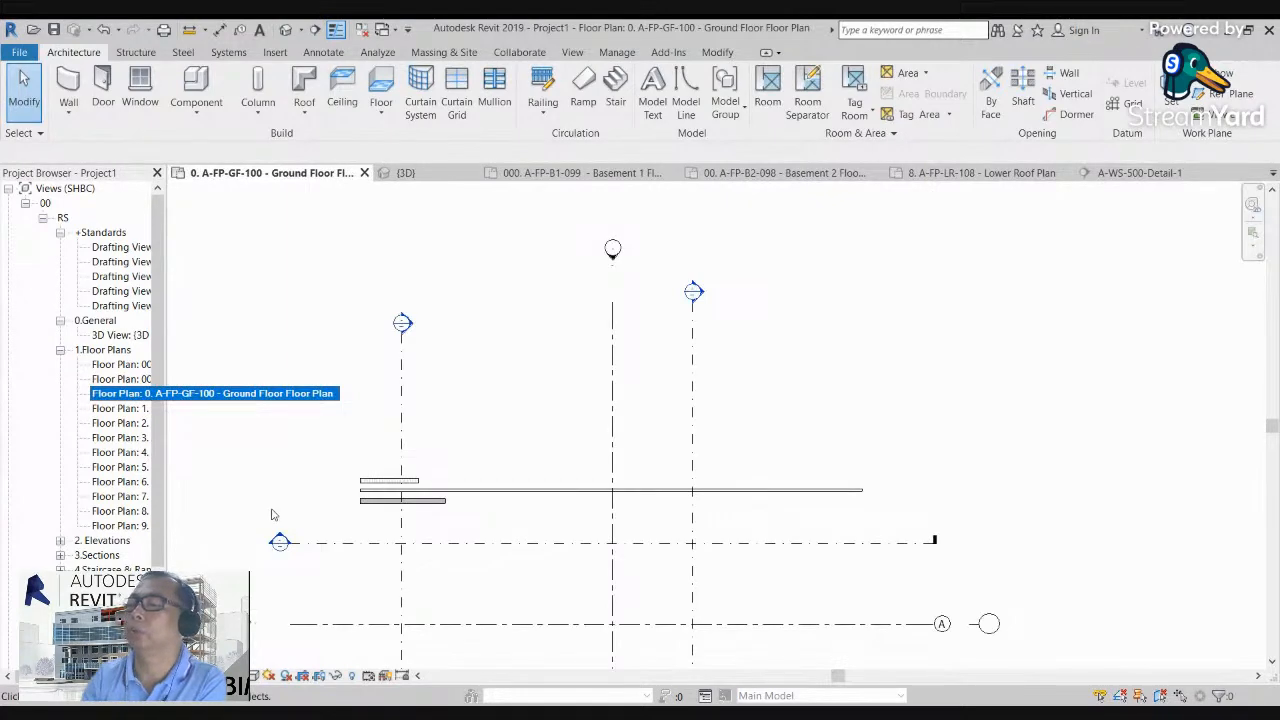
scroll(366, 492, up, 5)
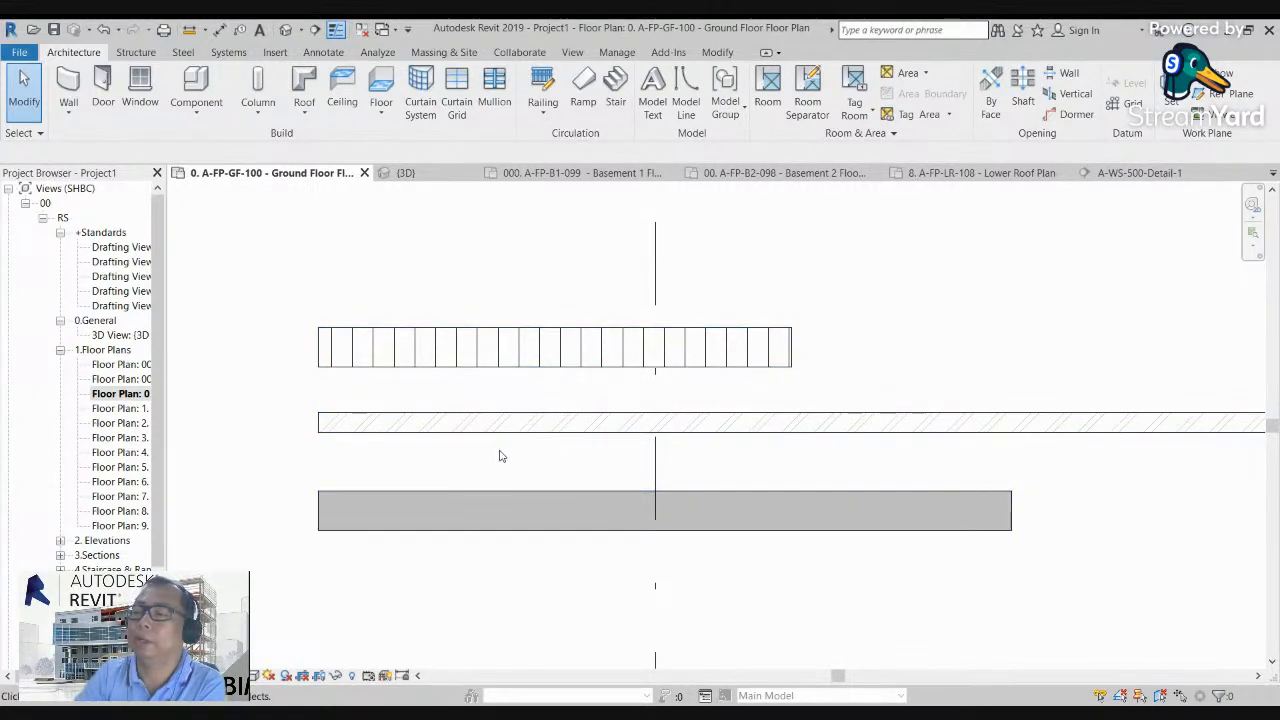
scroll(461, 440, down, 2)
middle_drag(461, 440, 479, 435)
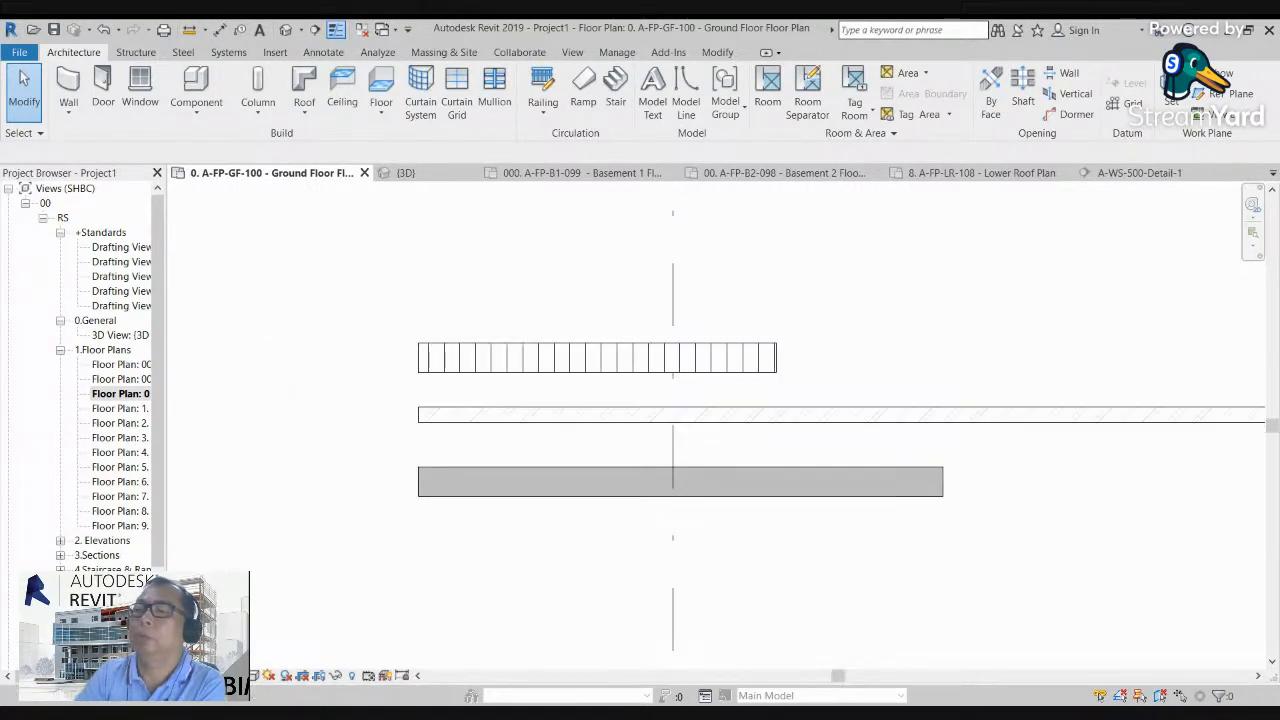
Step: Show the floor plan's properties and set its Discipline to Structural
key(p)
key(p)
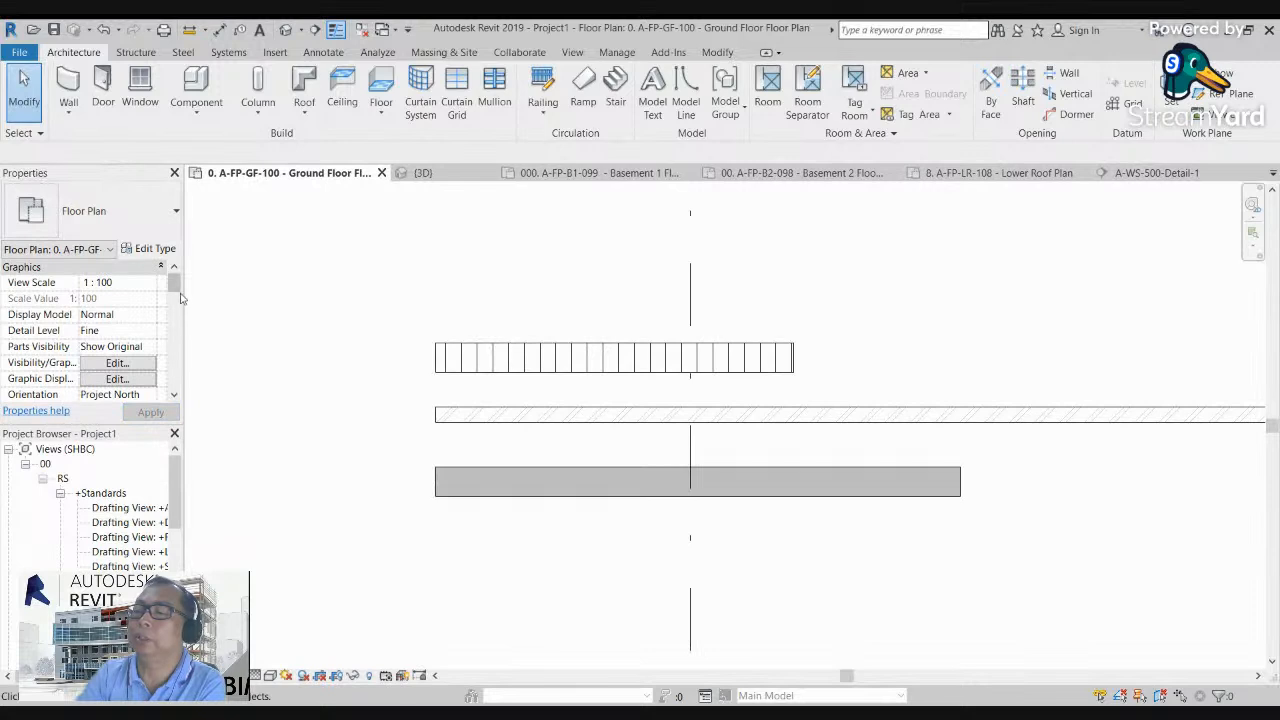
scroll(142, 340, down, 4)
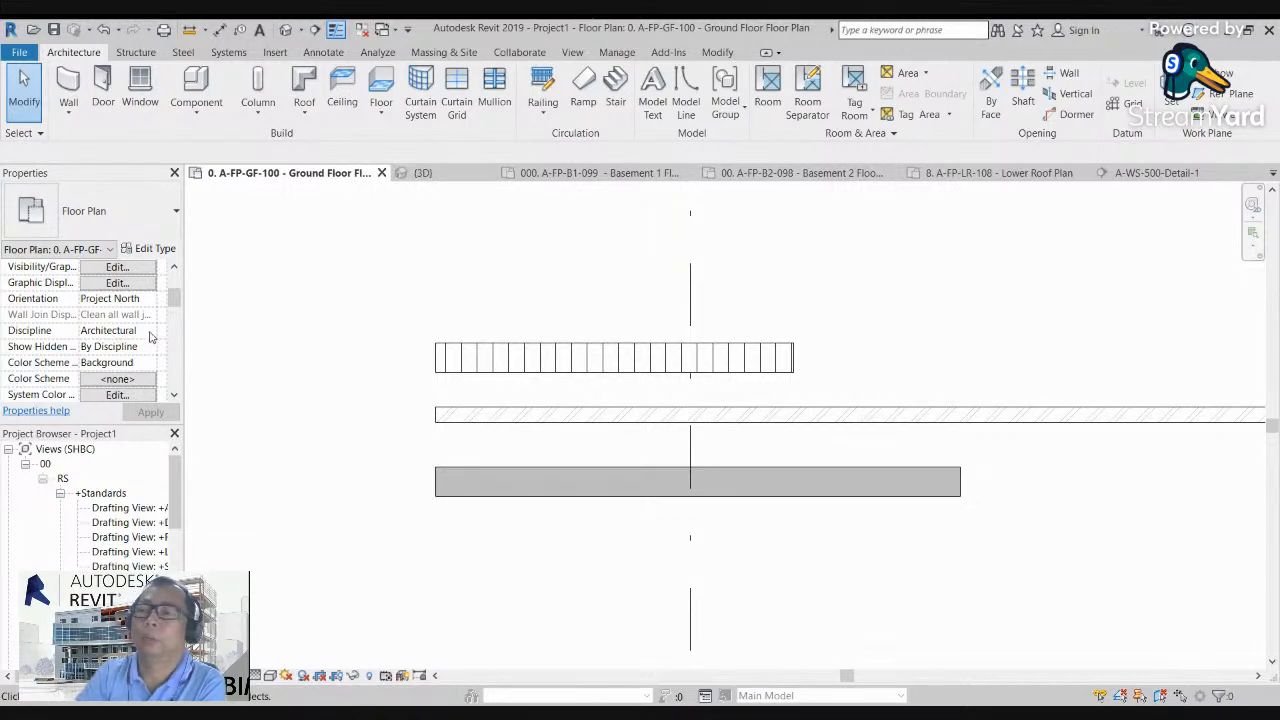
click(149, 334)
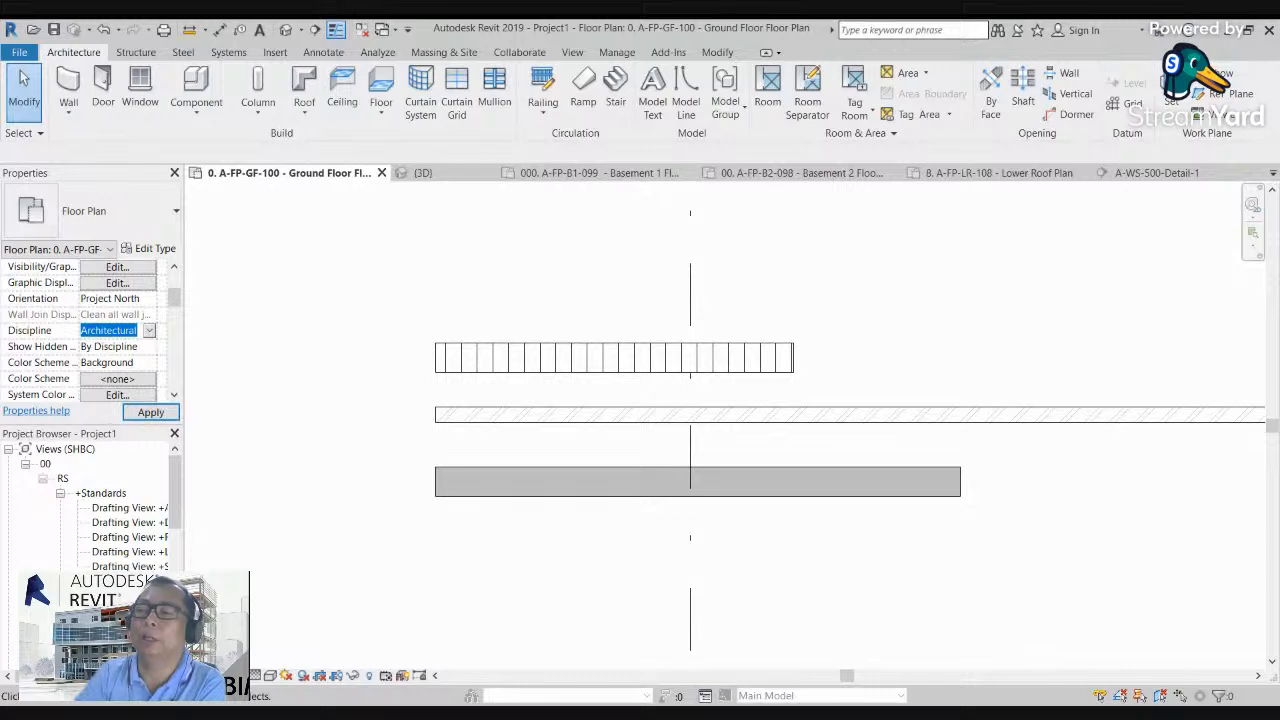
click(117, 361)
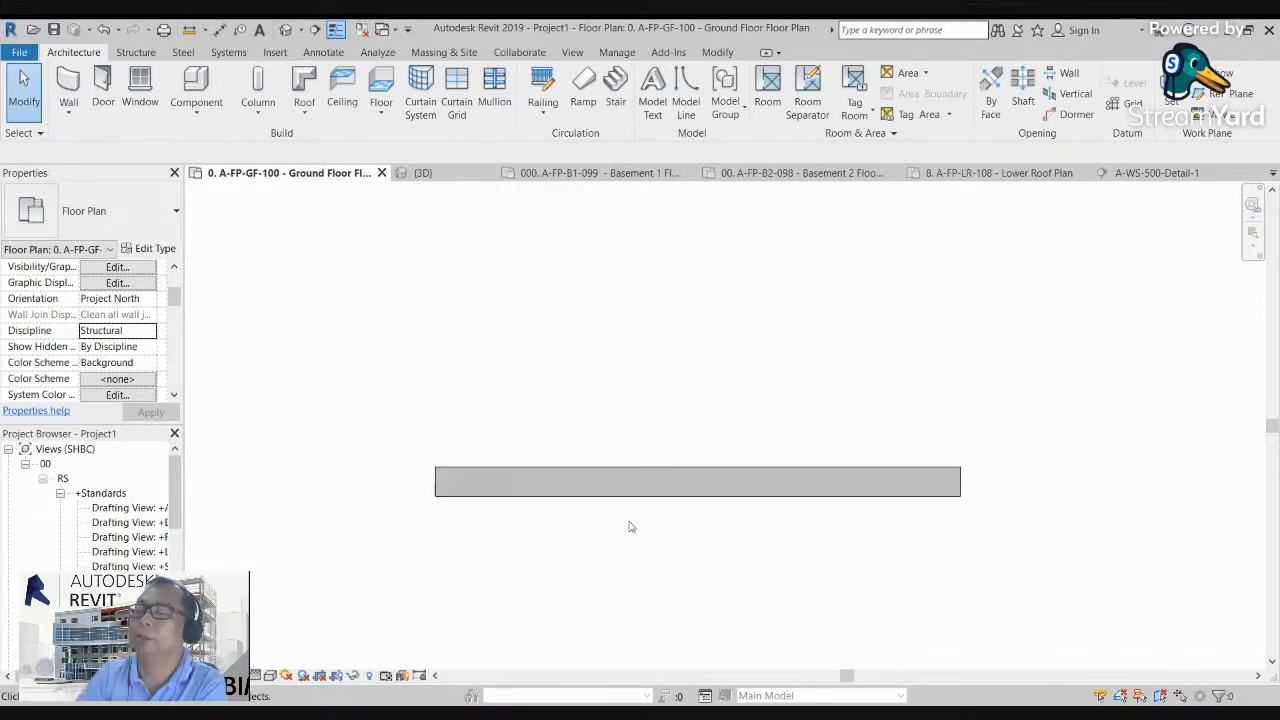
Step: Examine the concrete wall at different zoom levels in the floor plan under the Structural discipline
middle_drag(629, 521, 592, 463)
scroll(517, 456, up, 1)
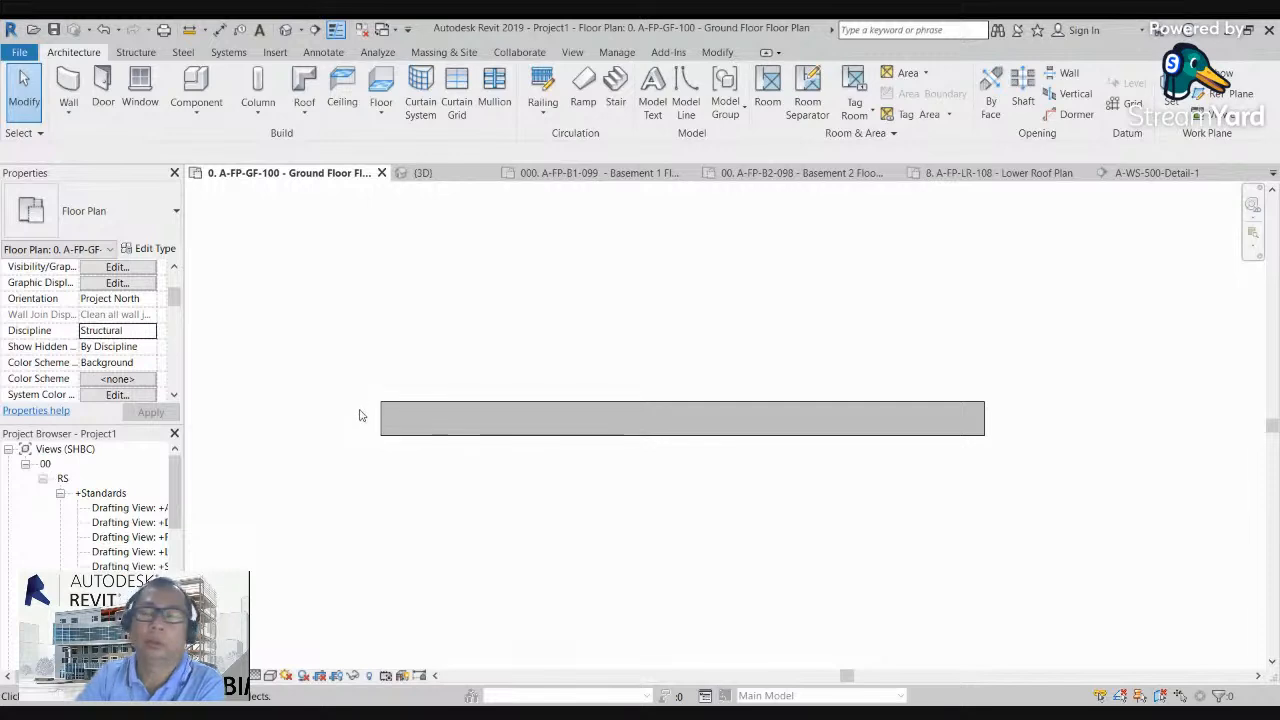
scroll(484, 460, up, 1)
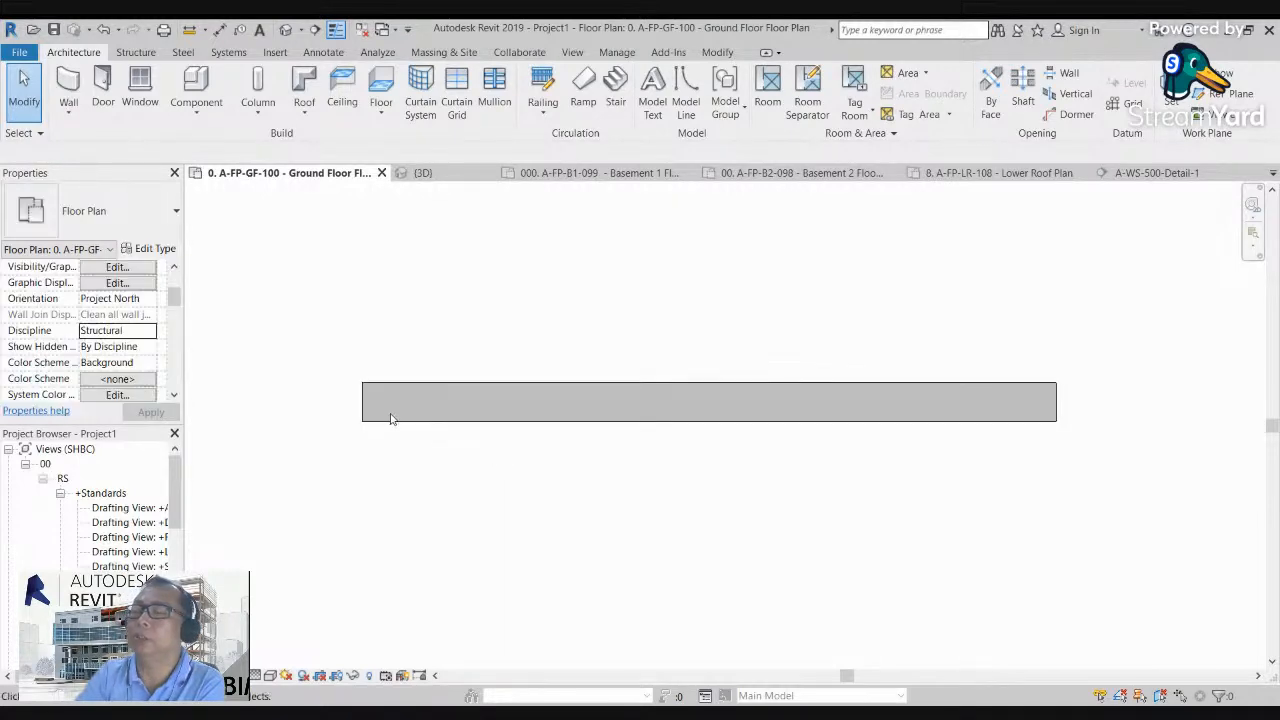
scroll(390, 418, up, 1)
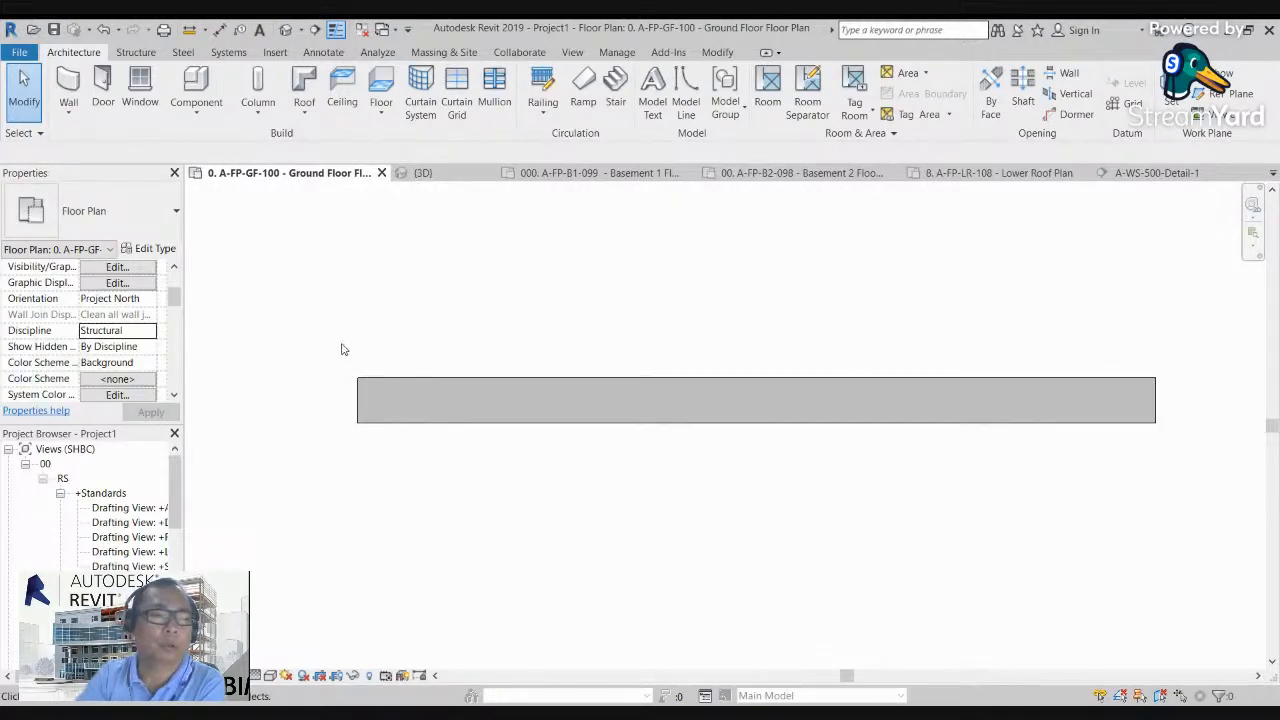
scroll(334, 394, down, 2)
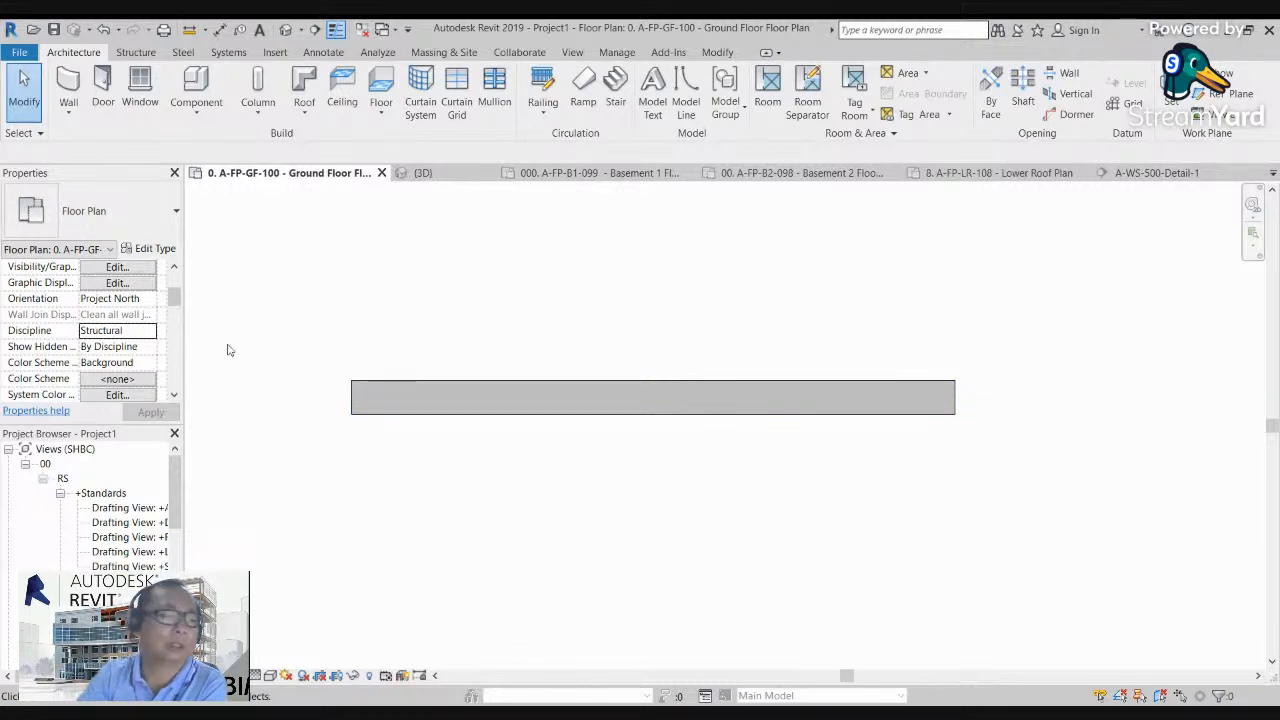
scroll(423, 392, down, 3)
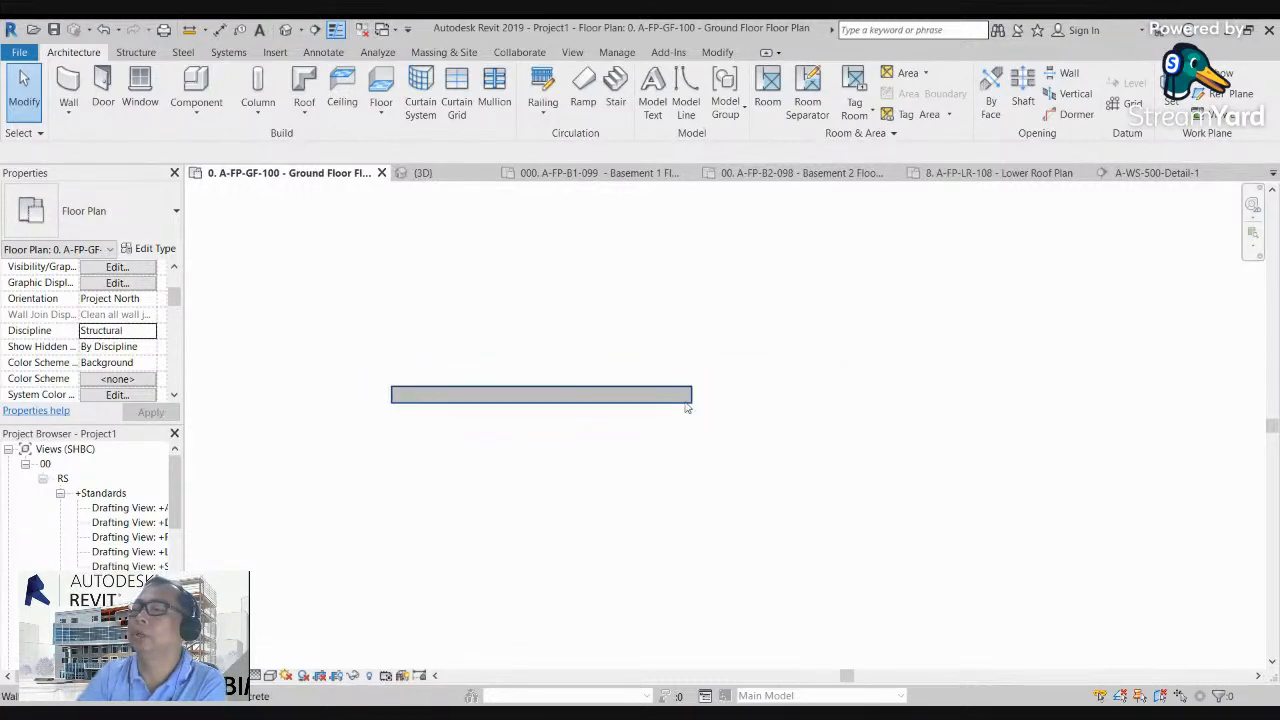
scroll(420, 395, up, 2)
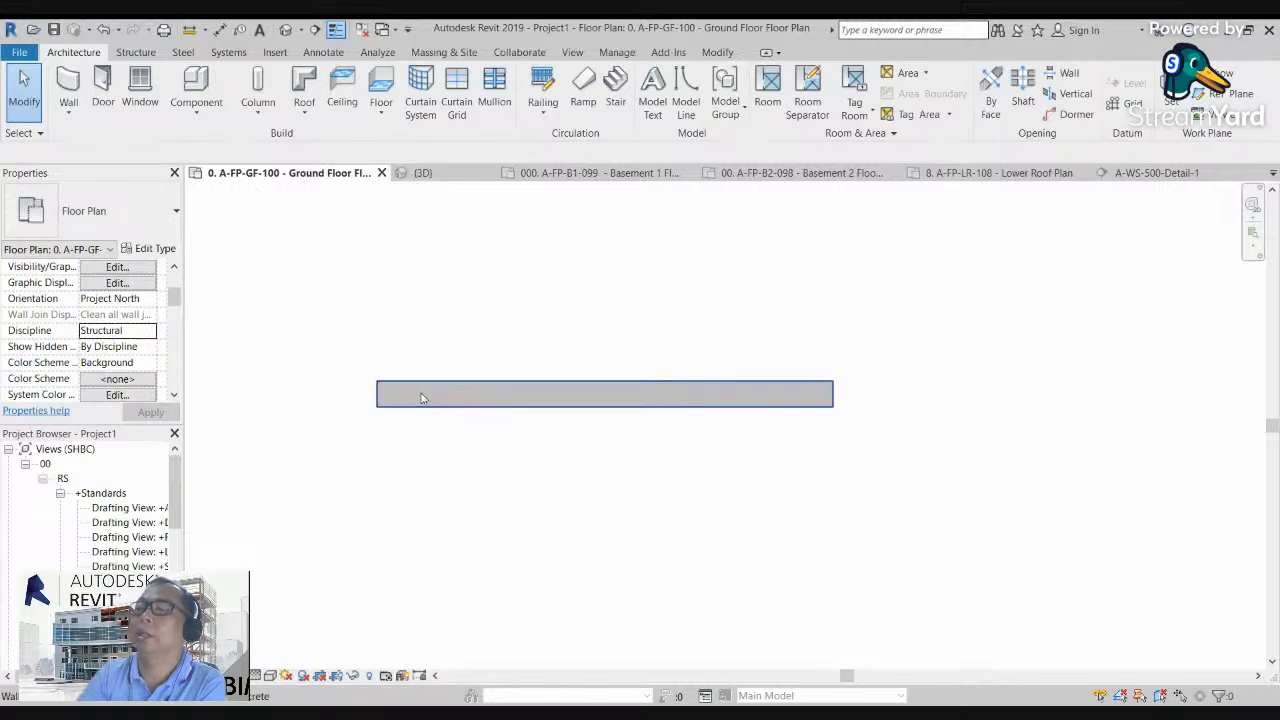
Step: Set the floor plan's Discipline back to Architectural and examine the three walls' cut patterns up close
click(148, 337)
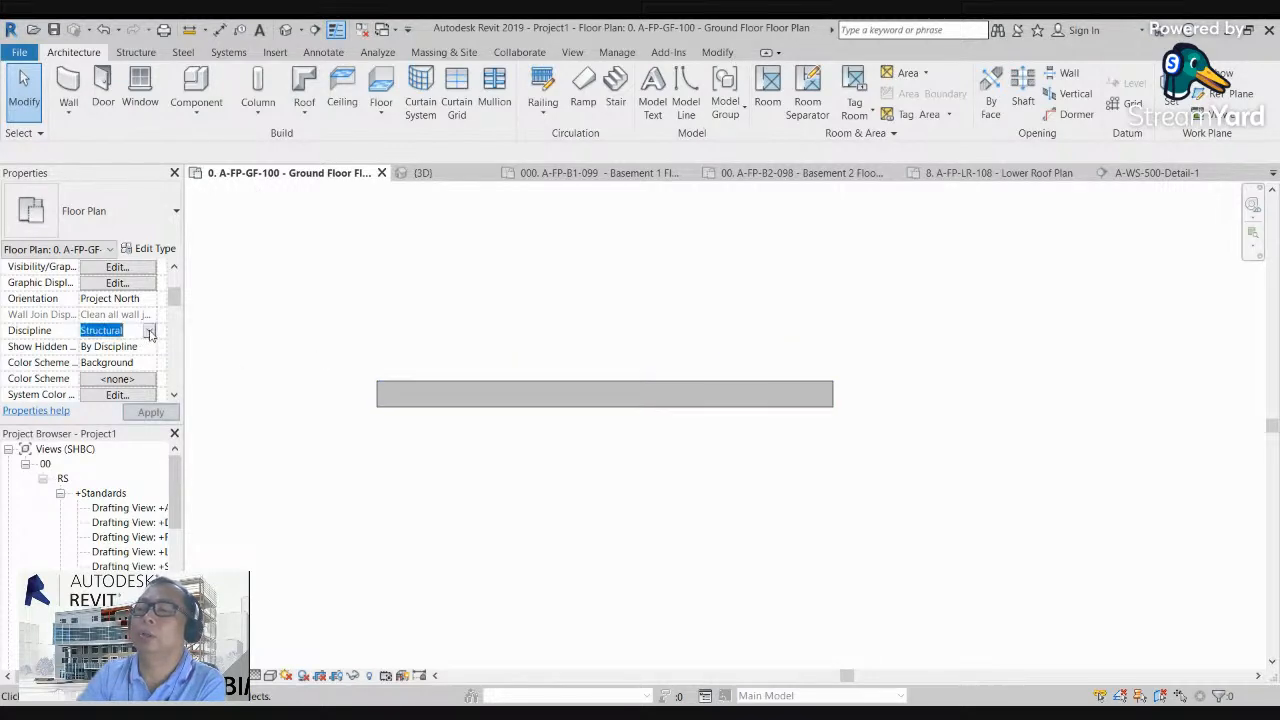
click(124, 346)
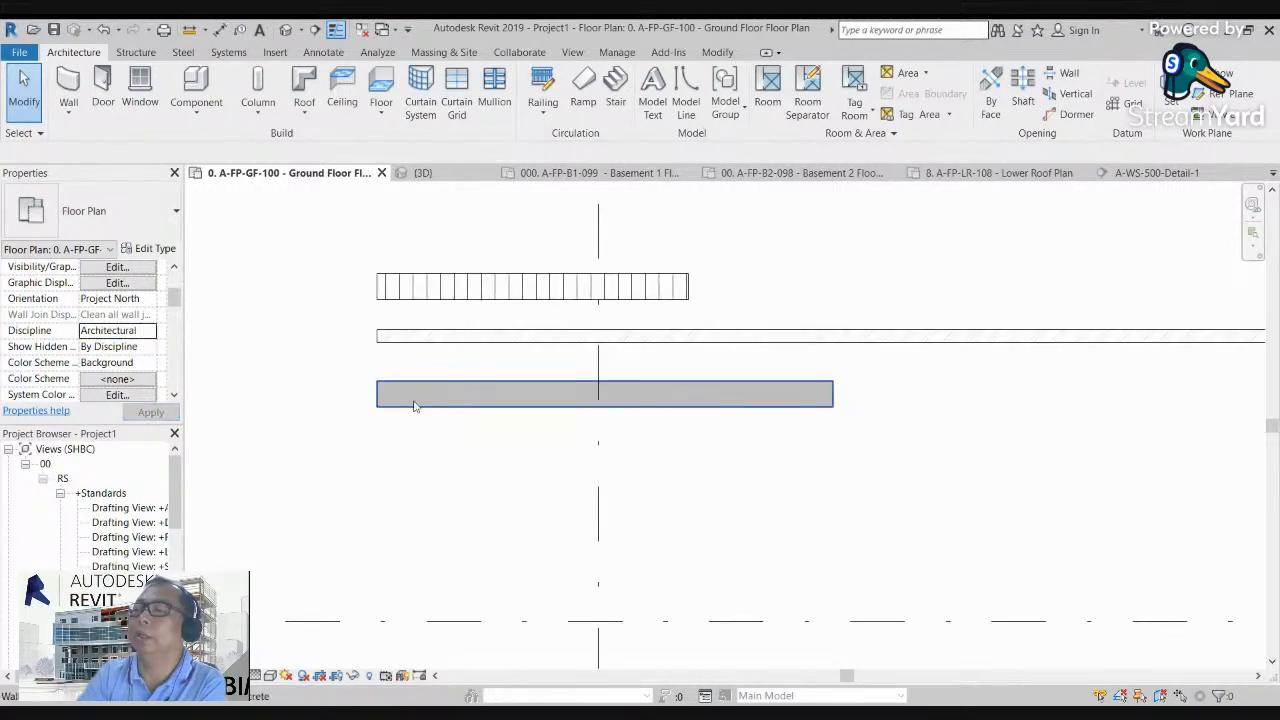
scroll(411, 395, up, 2)
scroll(405, 350, up, 4)
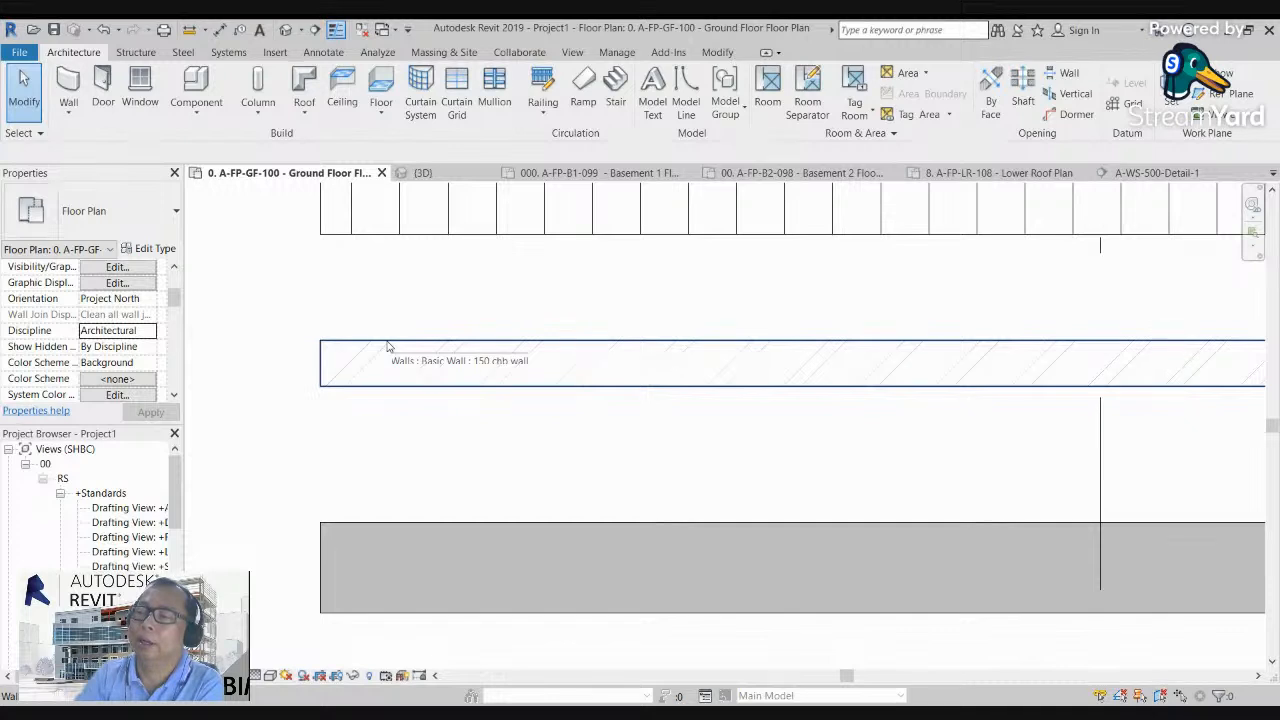
scroll(377, 392, down, 3)
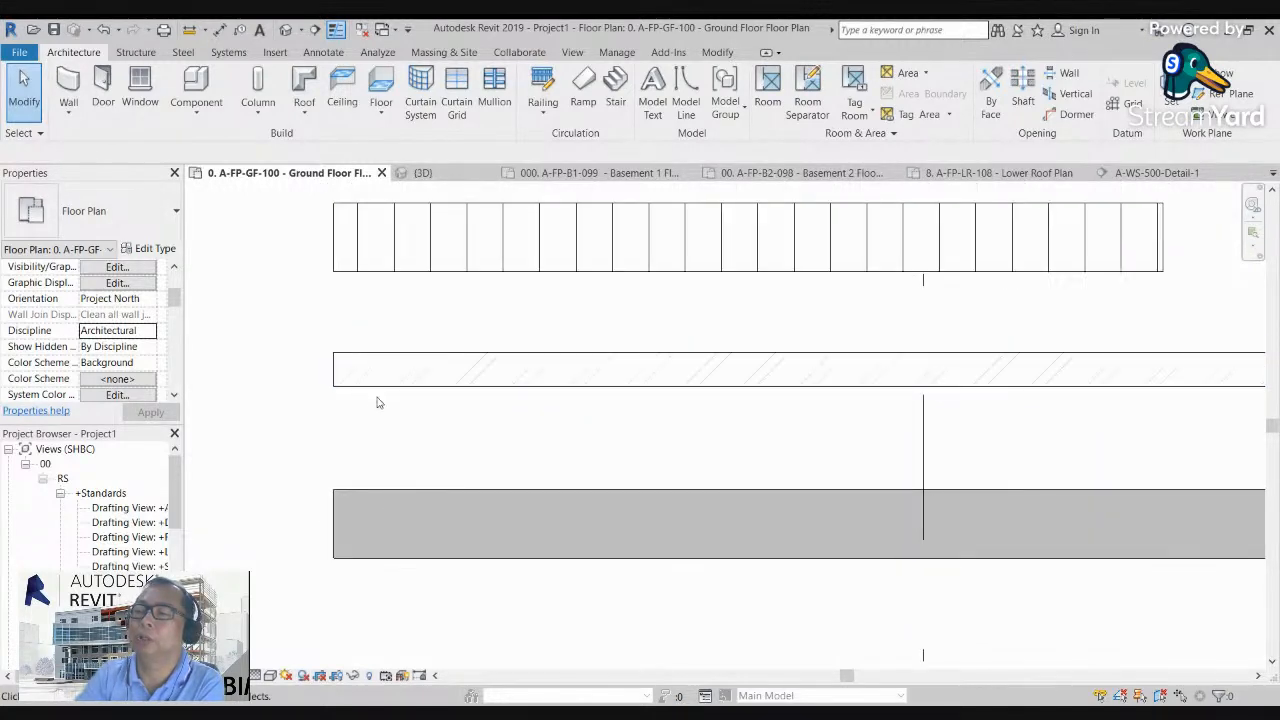
scroll(382, 392, down, 4)
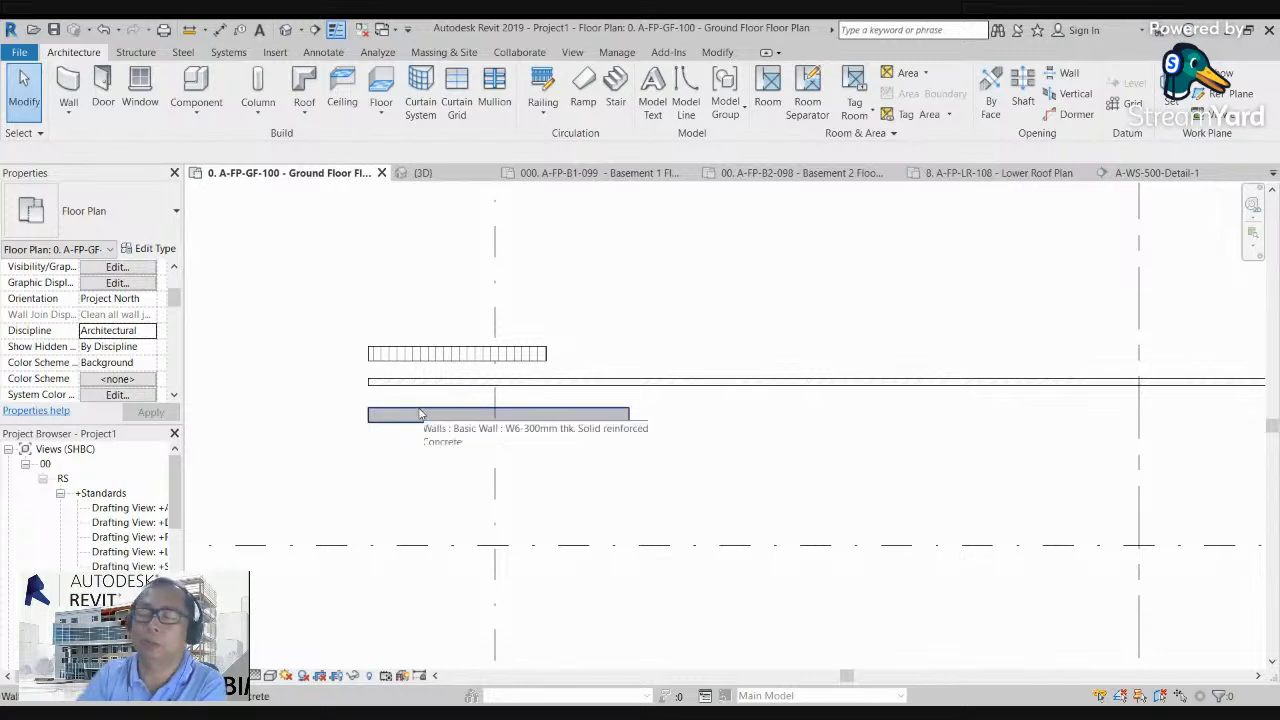
Step: Compare the cut patterns of the three walls at several zoom levels in the ground floor plan
scroll(360, 410, up, 3)
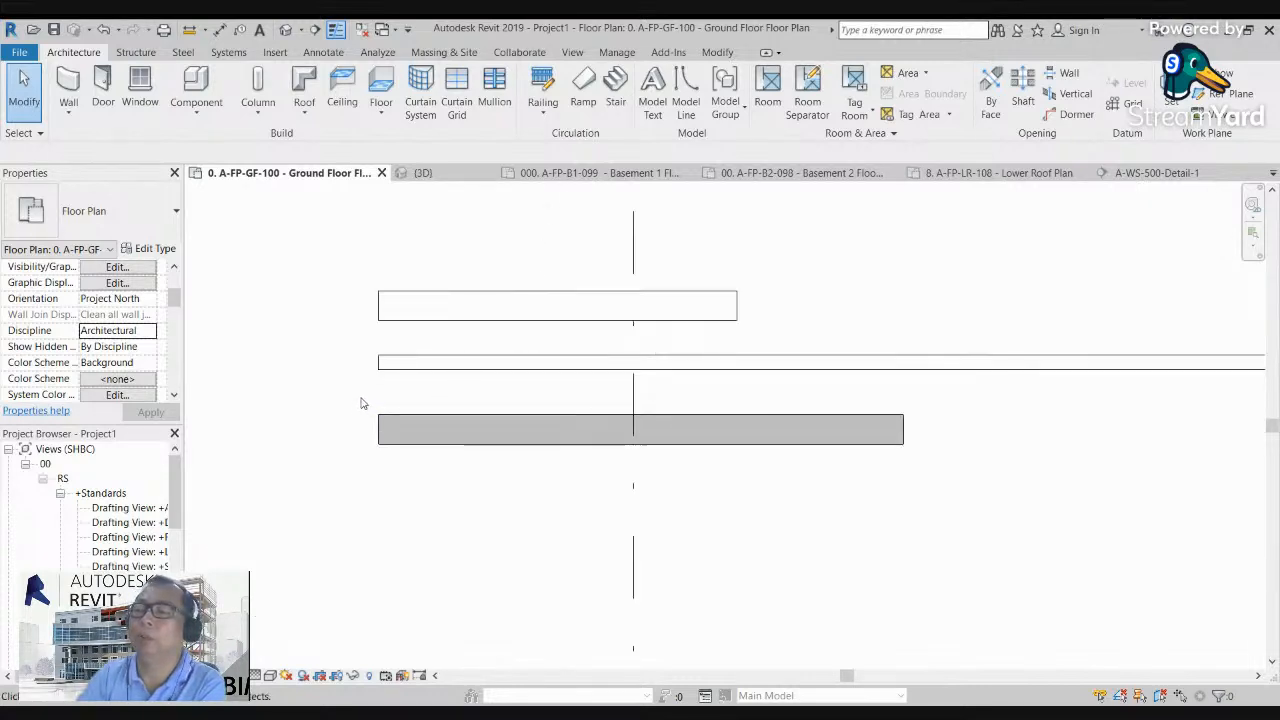
scroll(361, 372, up, 2)
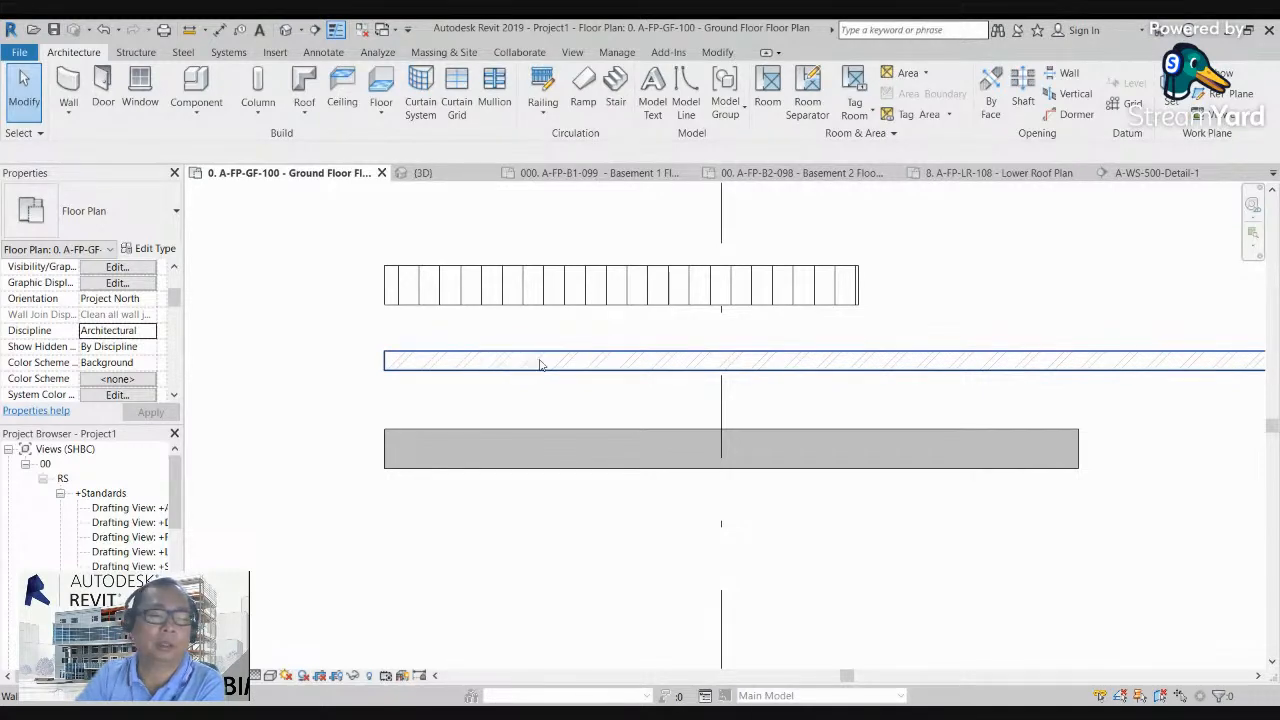
middle_drag(509, 389, 486, 397)
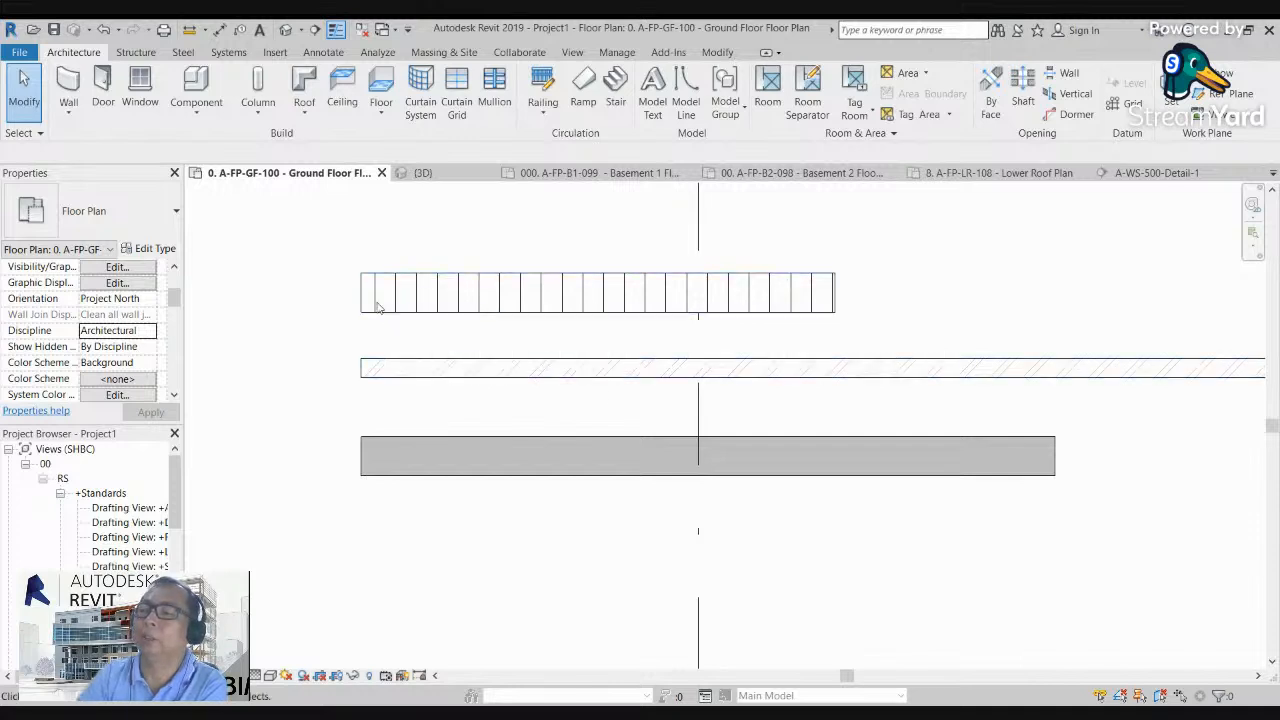
scroll(378, 296, down, 3)
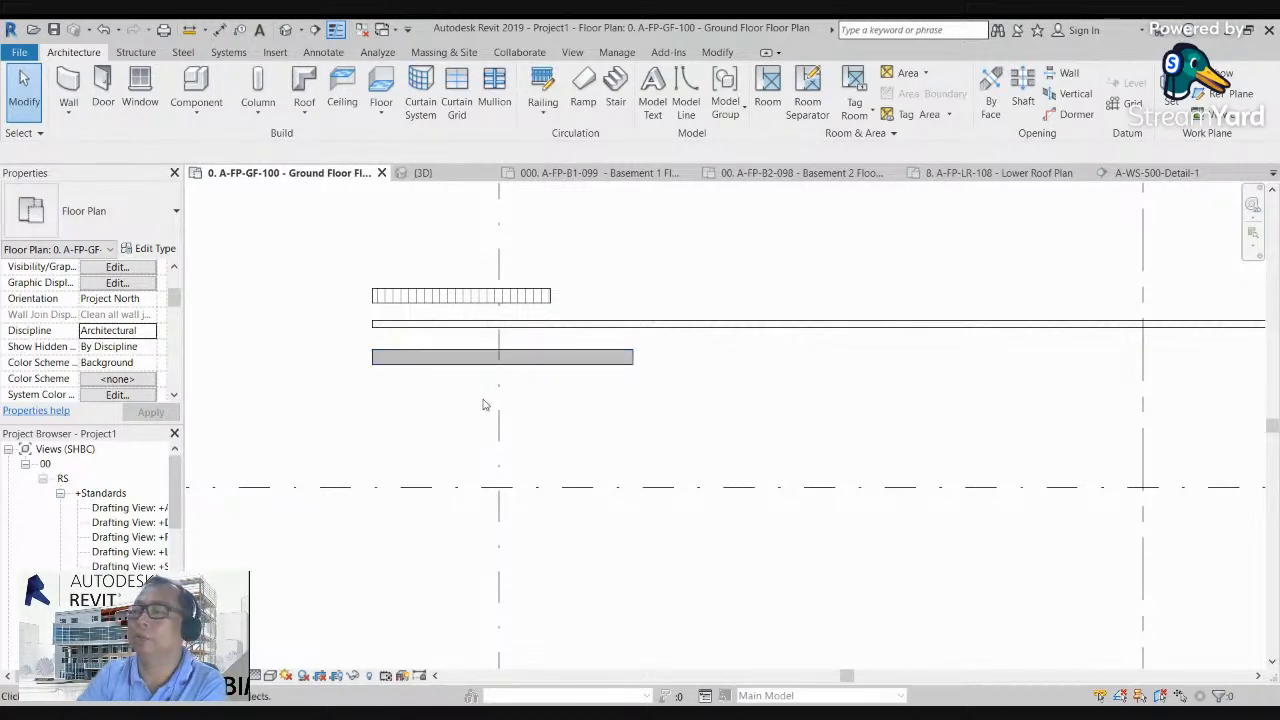
scroll(581, 385, up, 1)
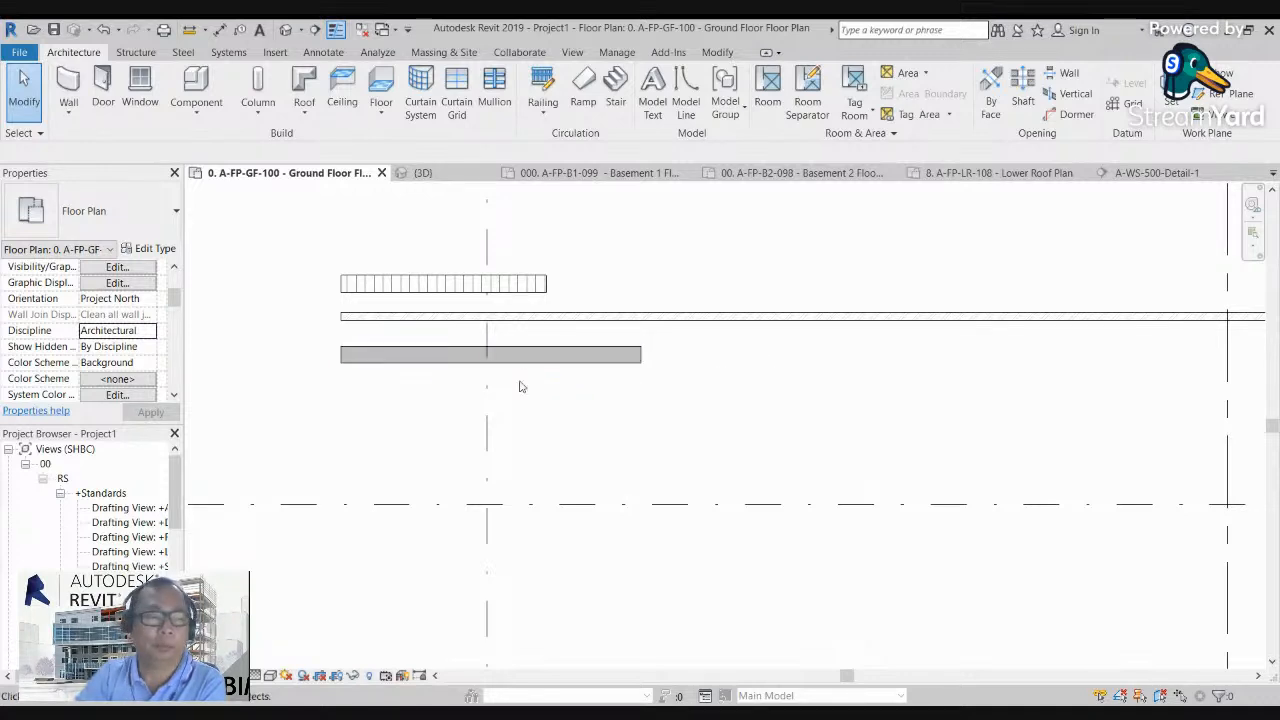
scroll(477, 385, up, 1)
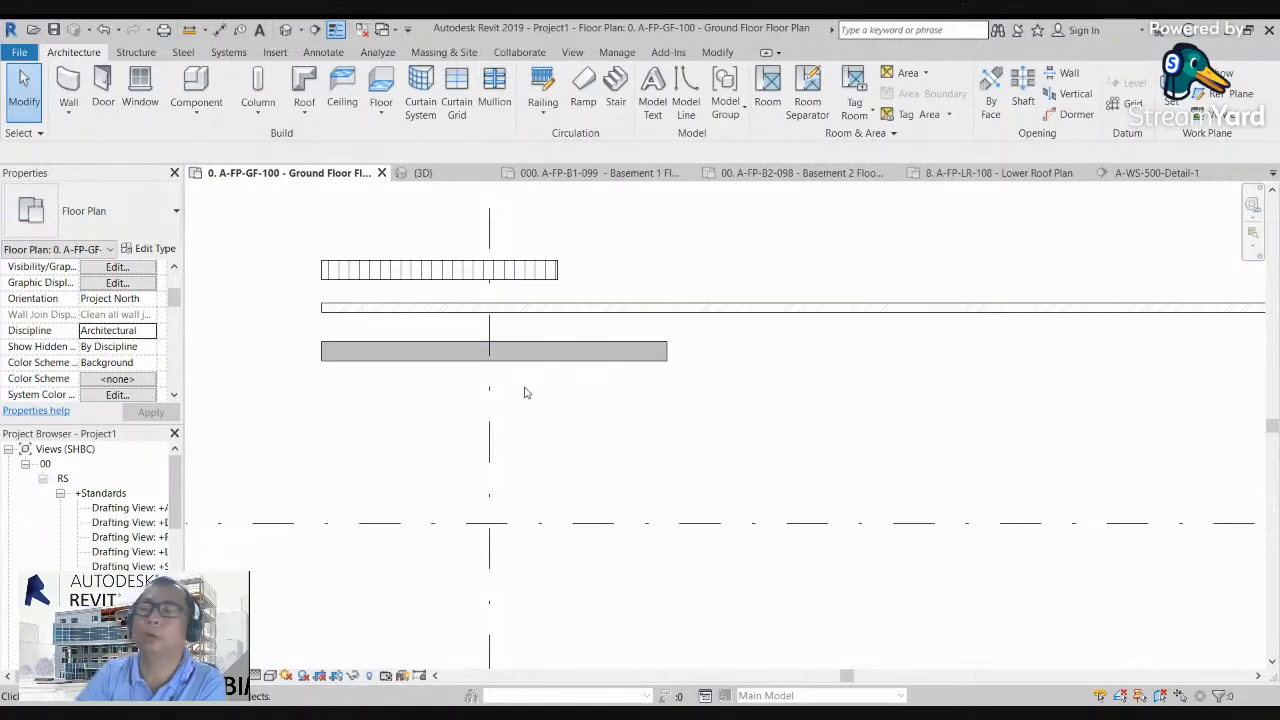
scroll(406, 364, up, 2)
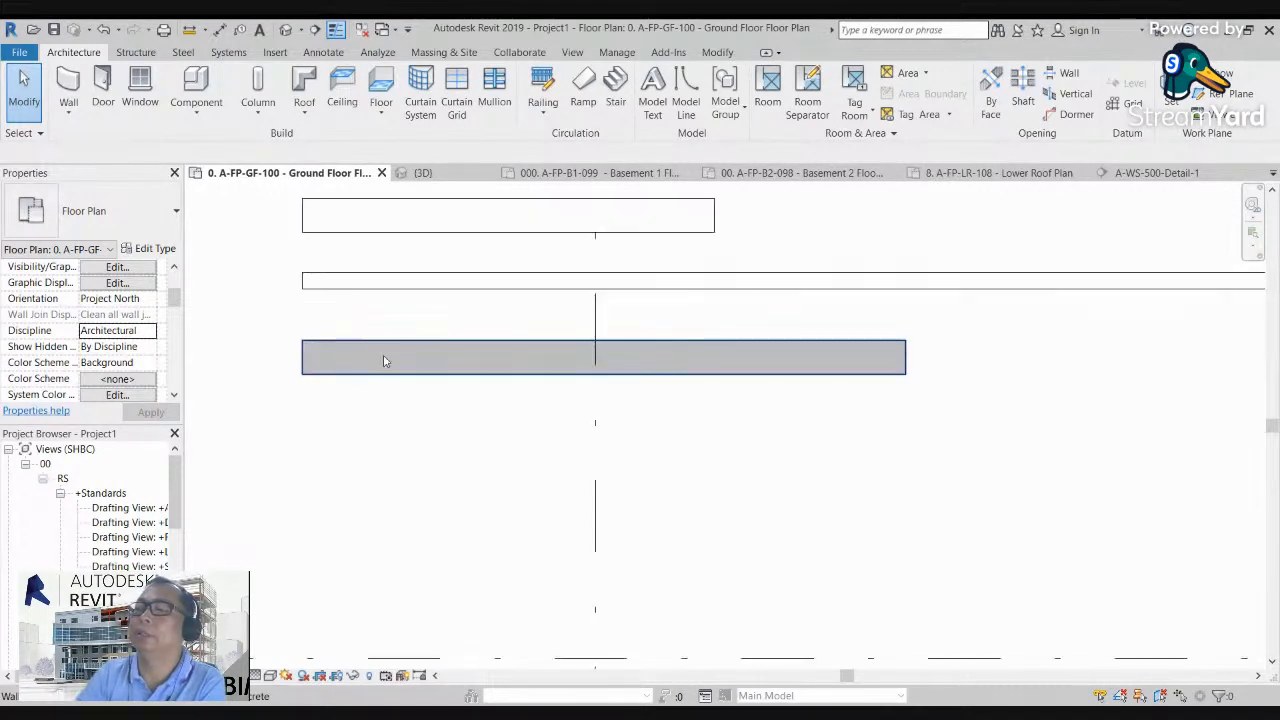
Step: Duplicate the wall type of the solid reinforced concrete wall as "500 thk concrete wall"
click(384, 346)
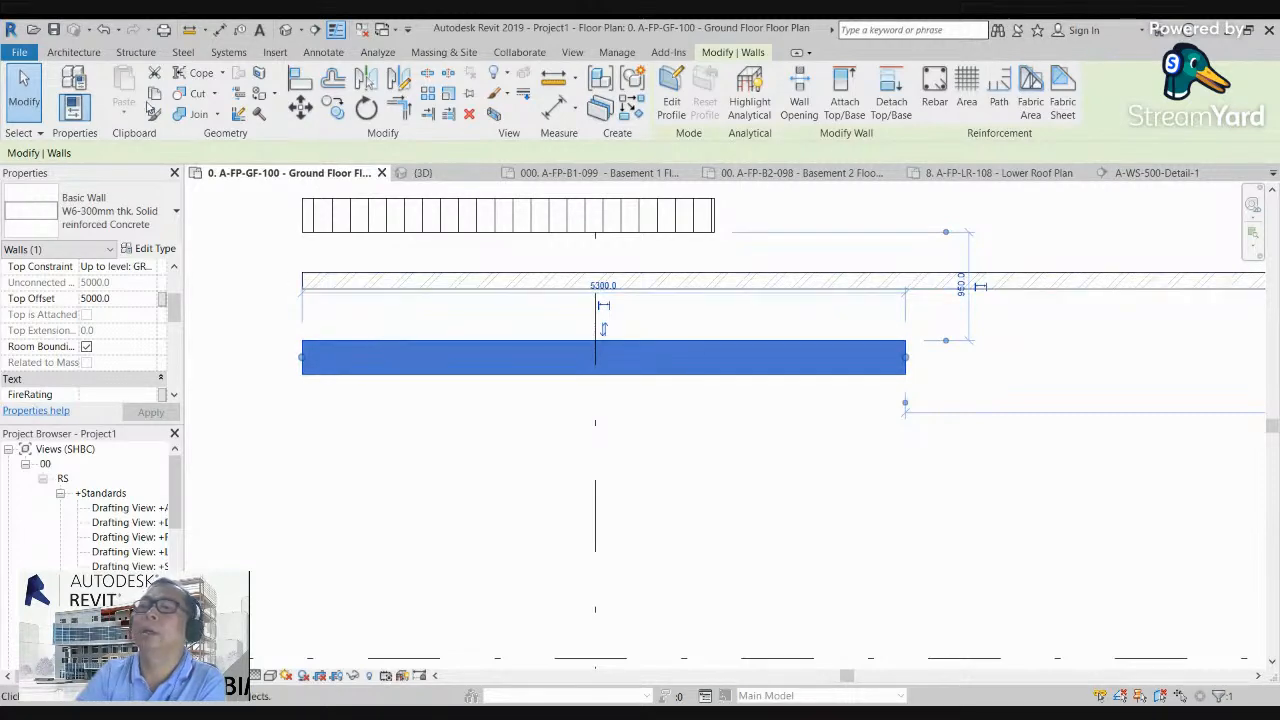
click(76, 80)
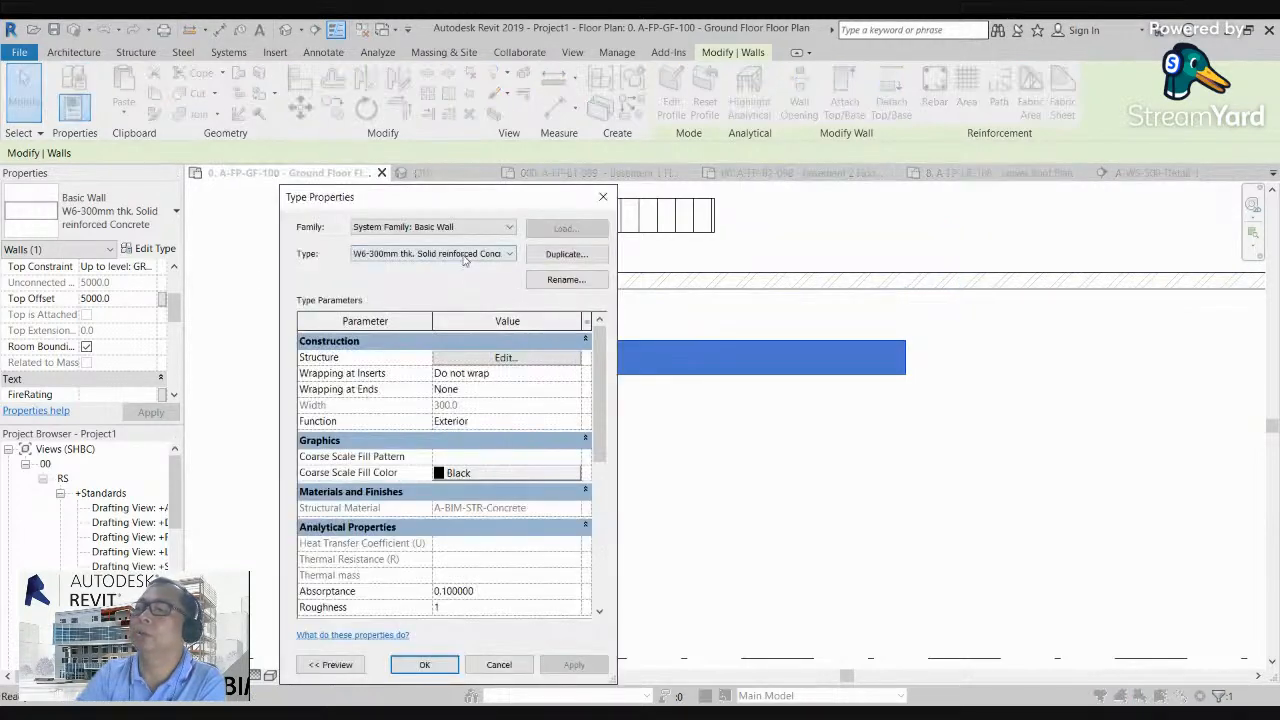
click(566, 254)
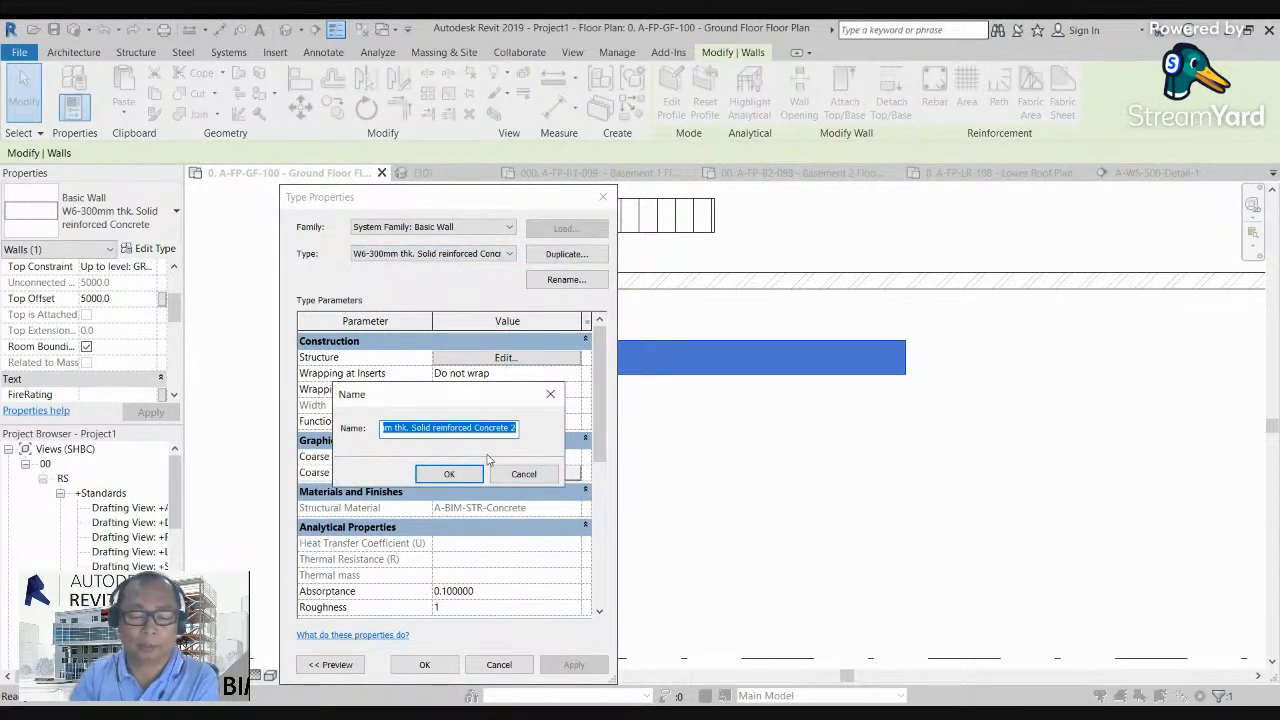
text(50--)
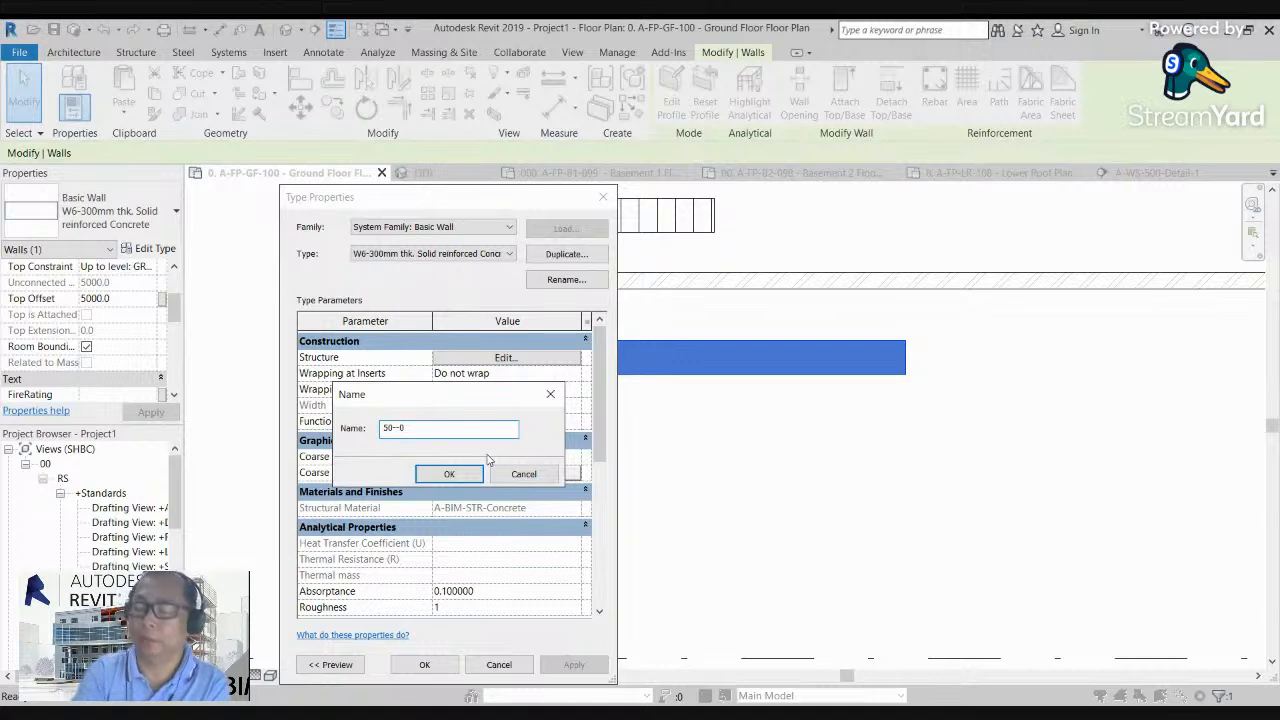
key(BackSpace)
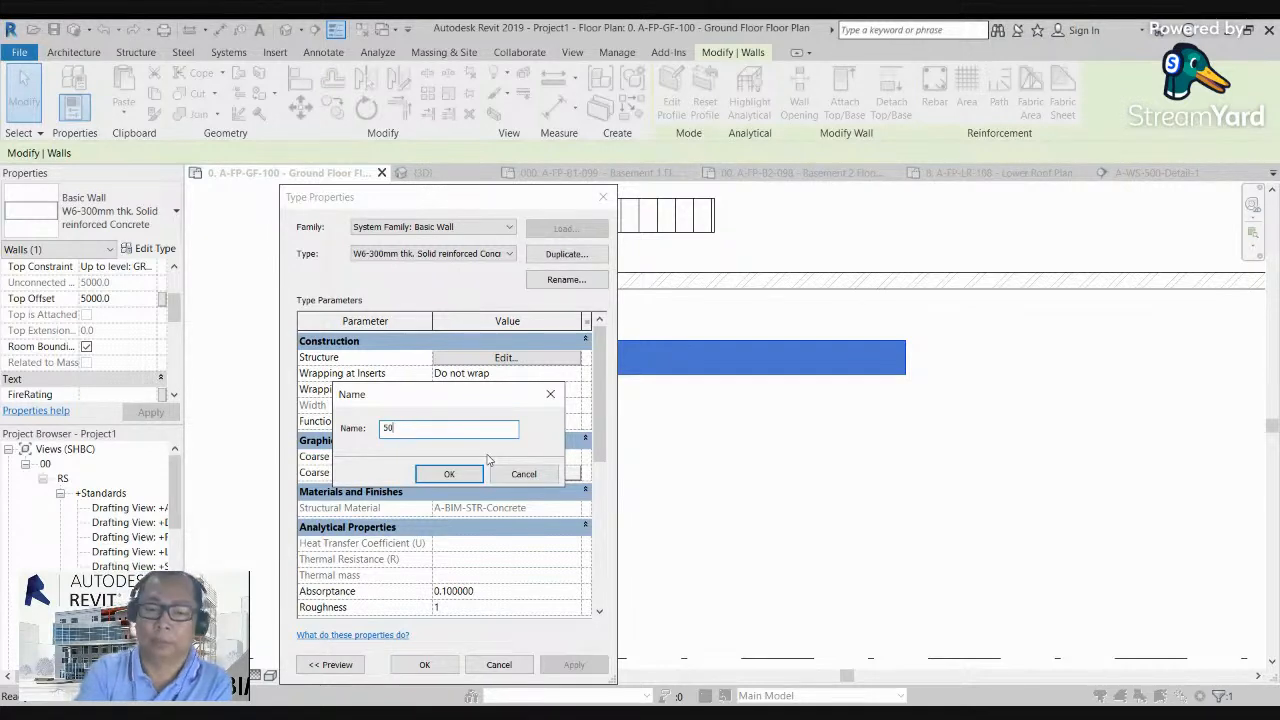
text(0 thk co)
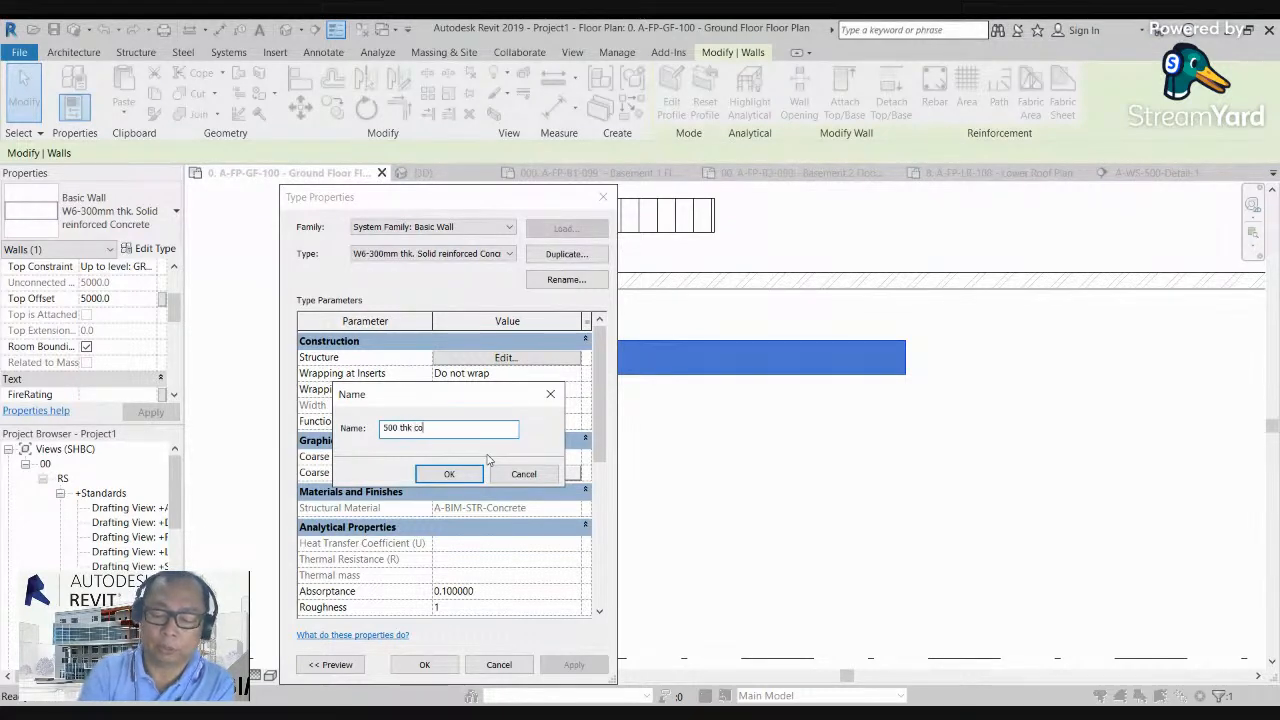
text(ncrete w)
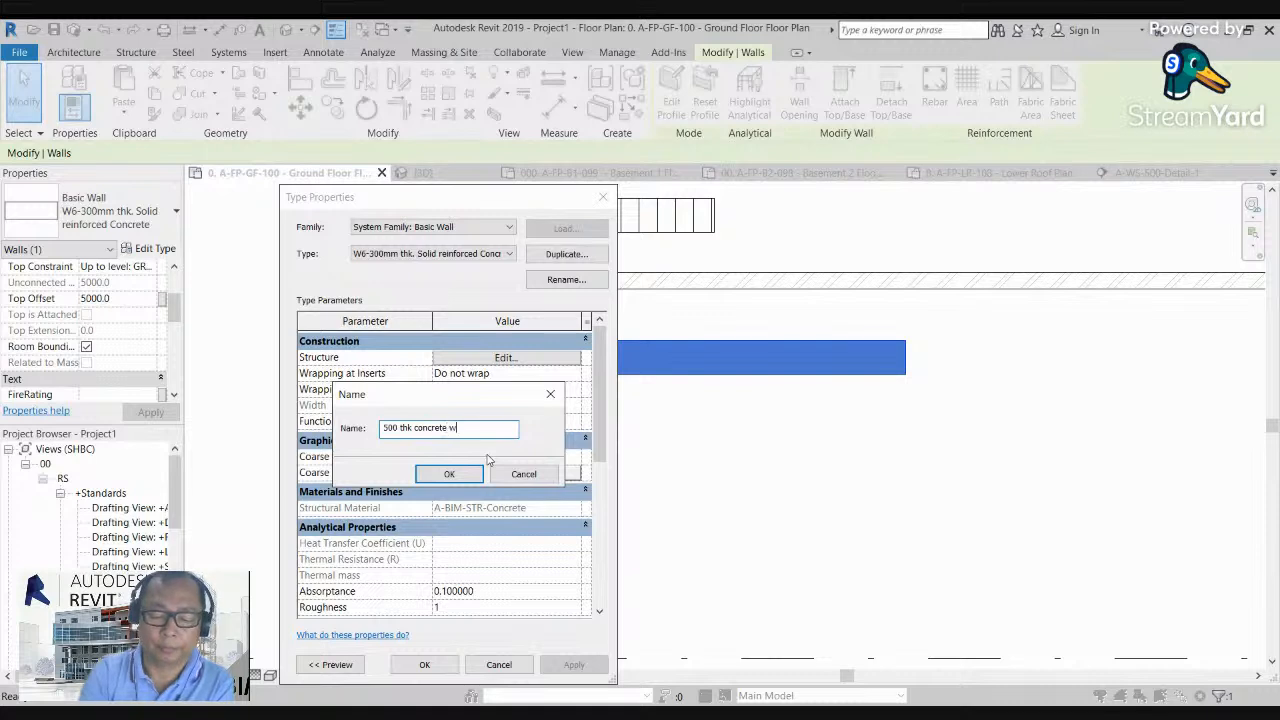
text(all)
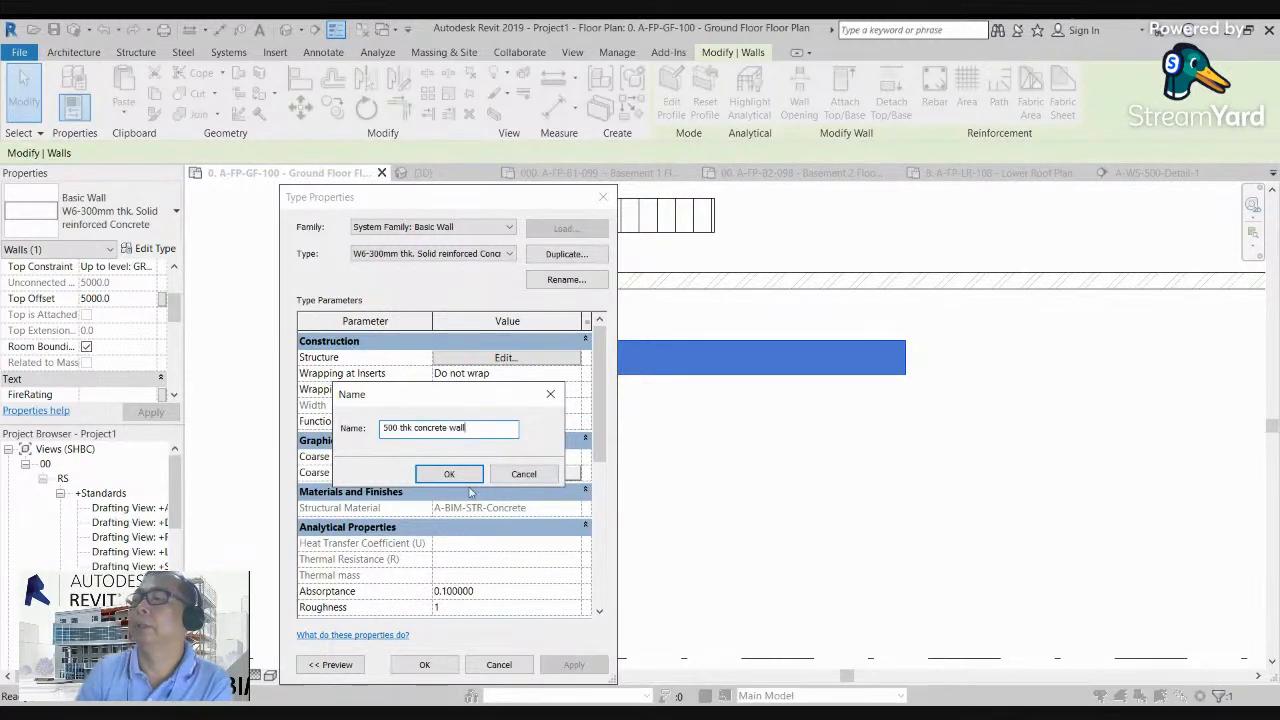
click(450, 474)
Step: Set the structure layer's thickness to 500 in the new wall type's assembly and apply the type to the concrete wall
click(452, 357)
click(476, 368)
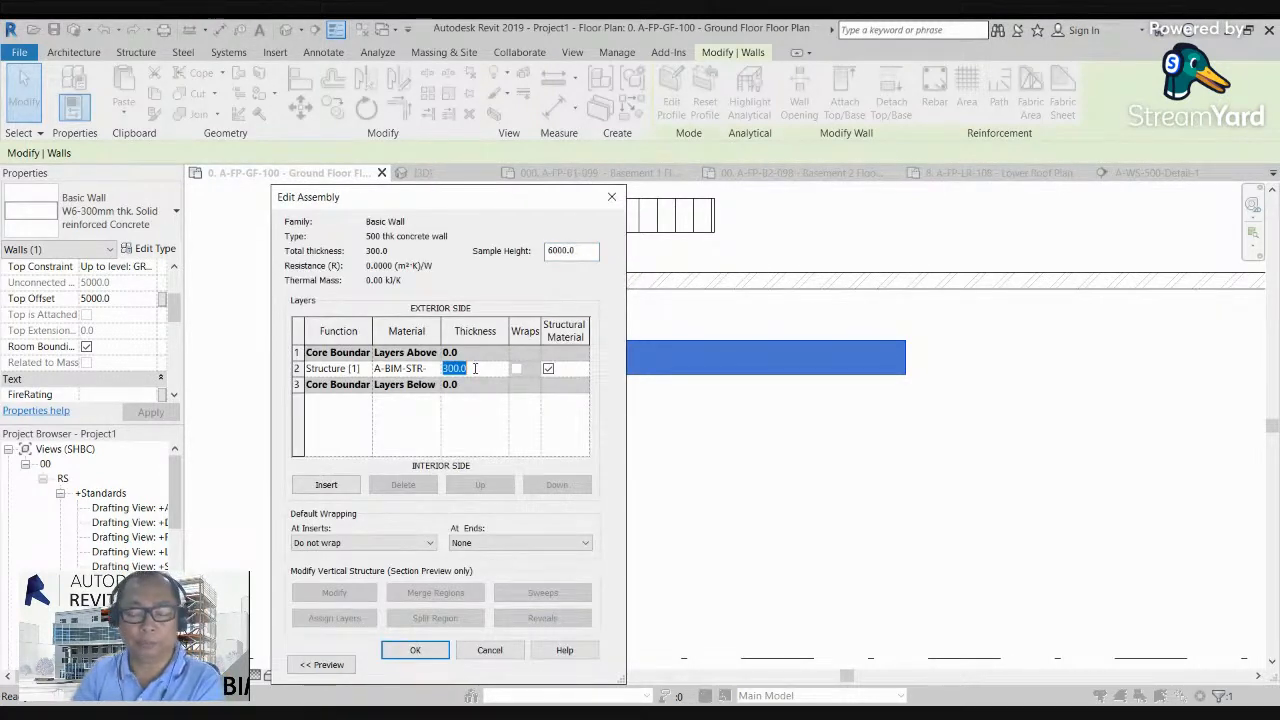
text(500)
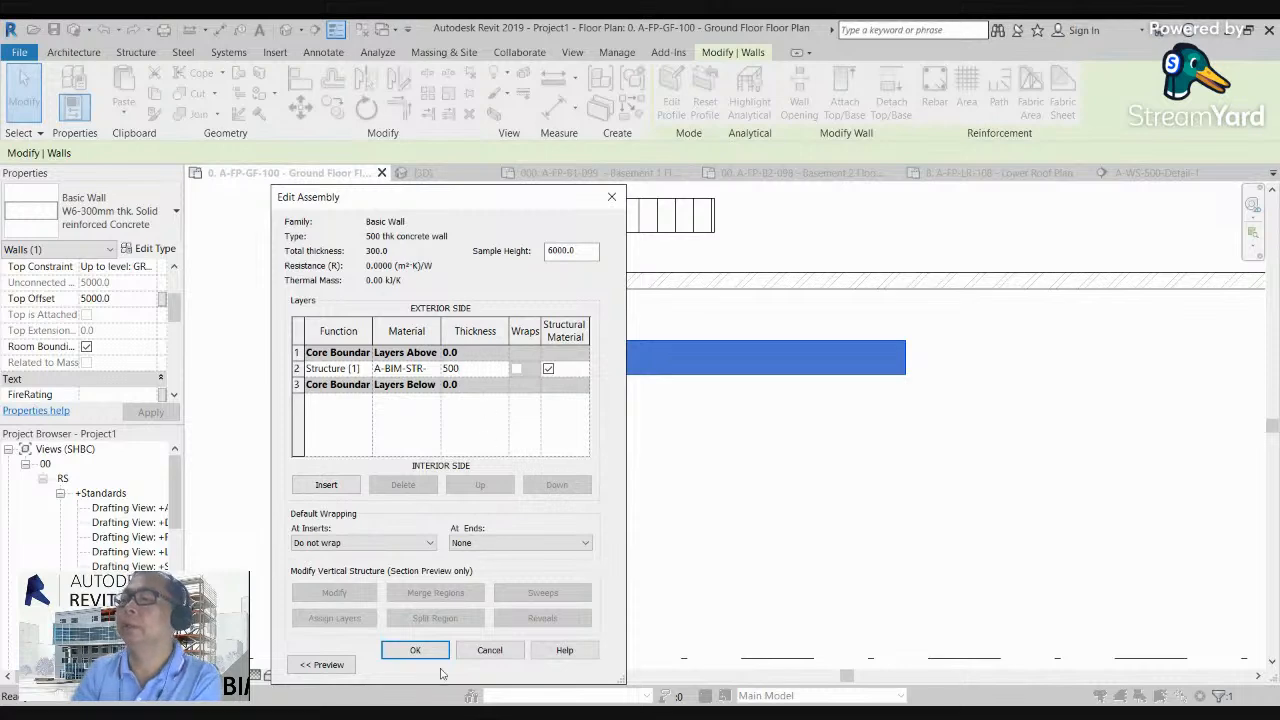
click(415, 651)
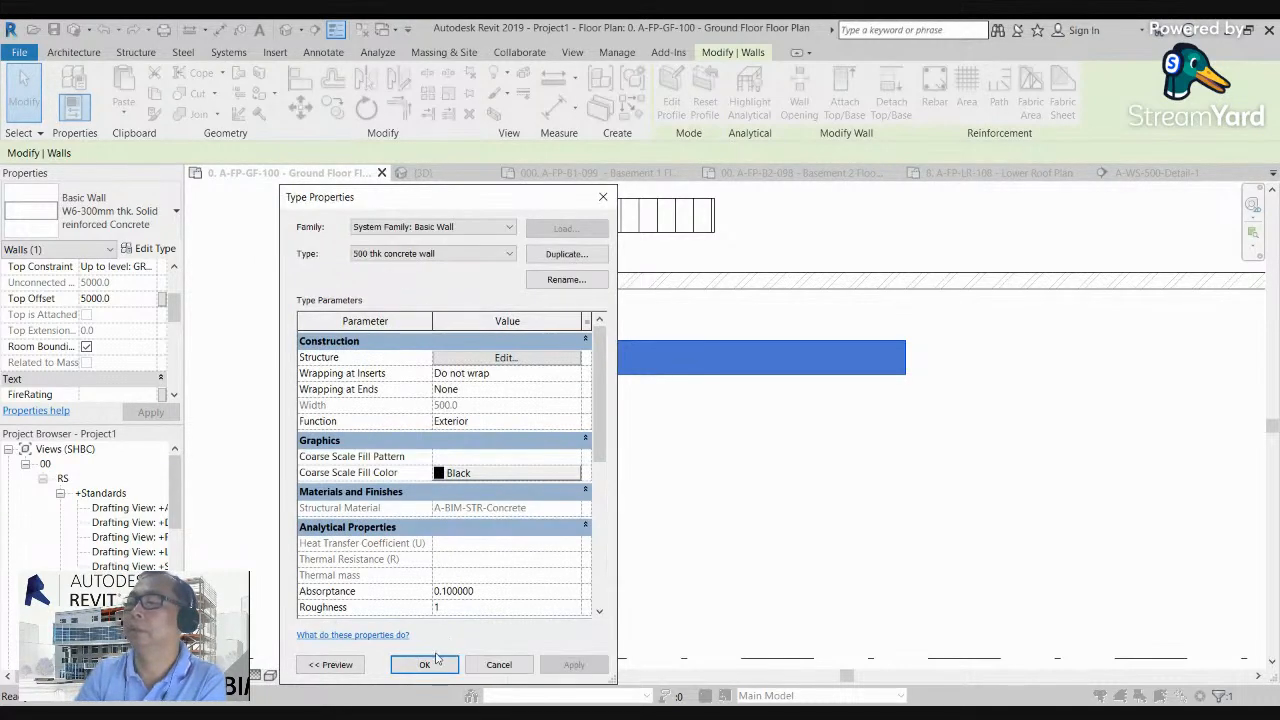
click(423, 663)
click(417, 411)
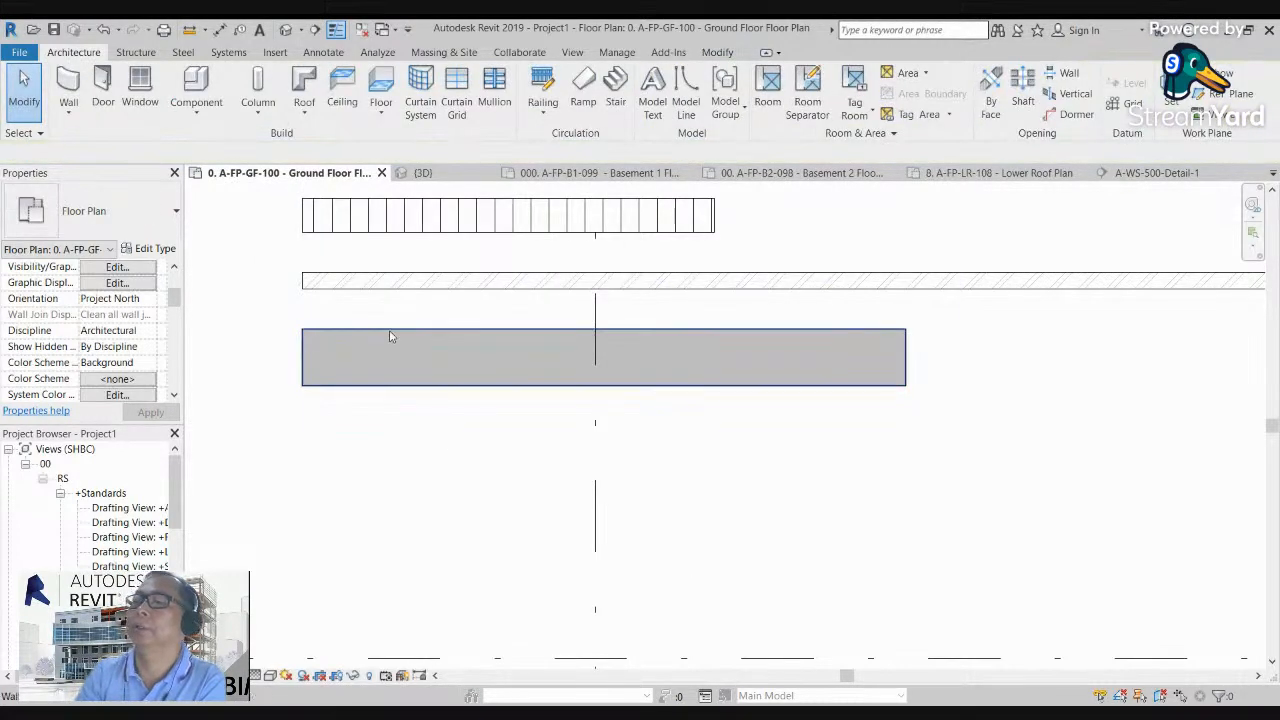
Step: Create a similar structural wall of type W6-300mm thk. Solid reinforced Concrete, about 5220 mm long, parallel to and below the 500 mm wall
scroll(400, 332, up, 1)
click(400, 332)
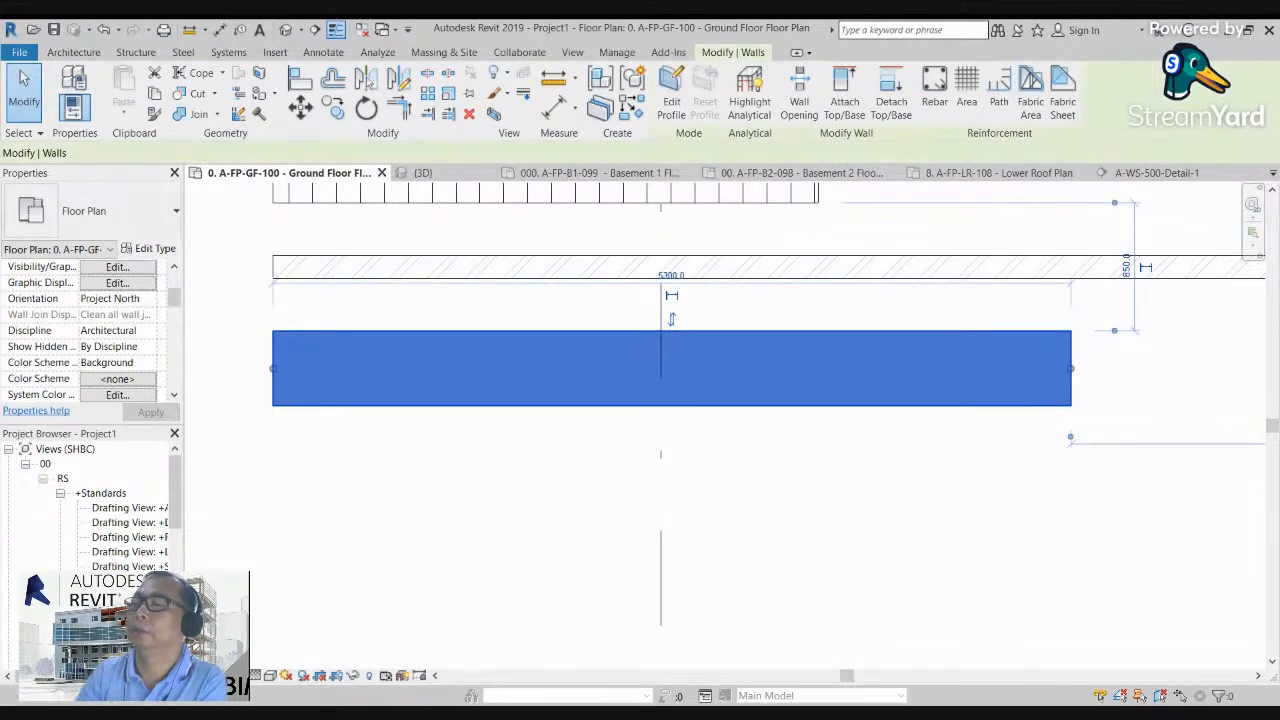
key(c)
key(s)
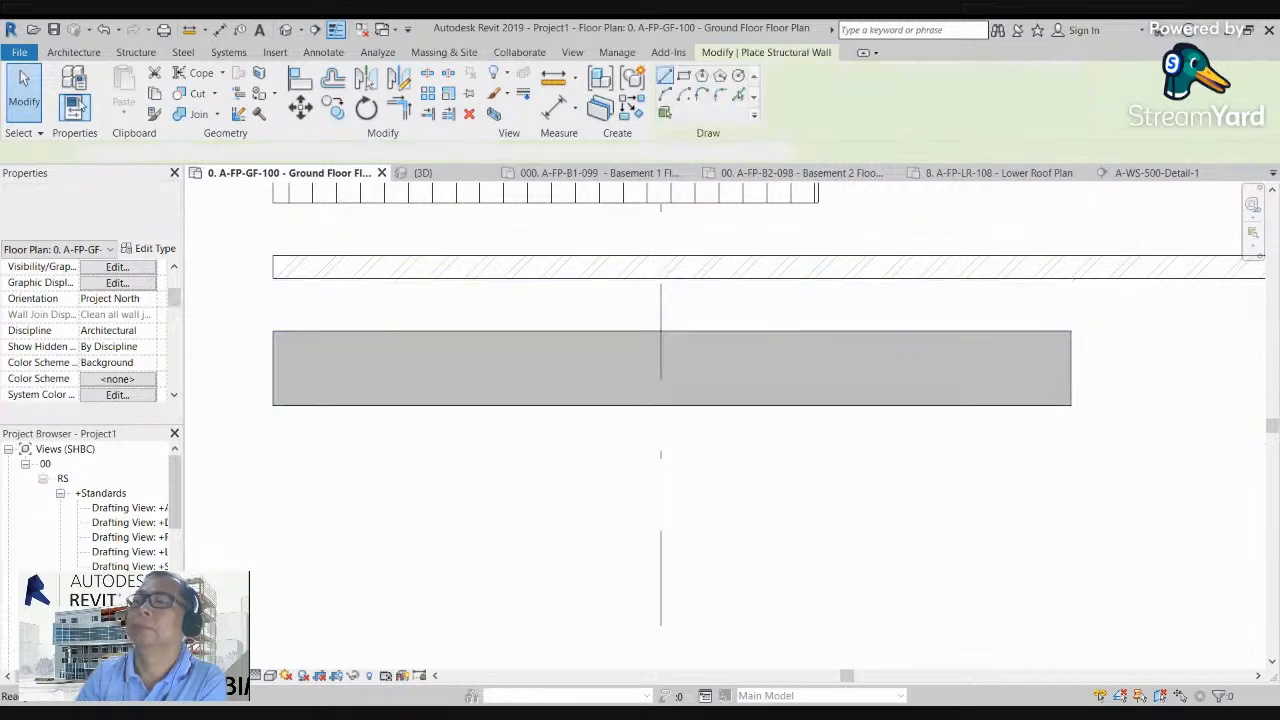
click(432, 254)
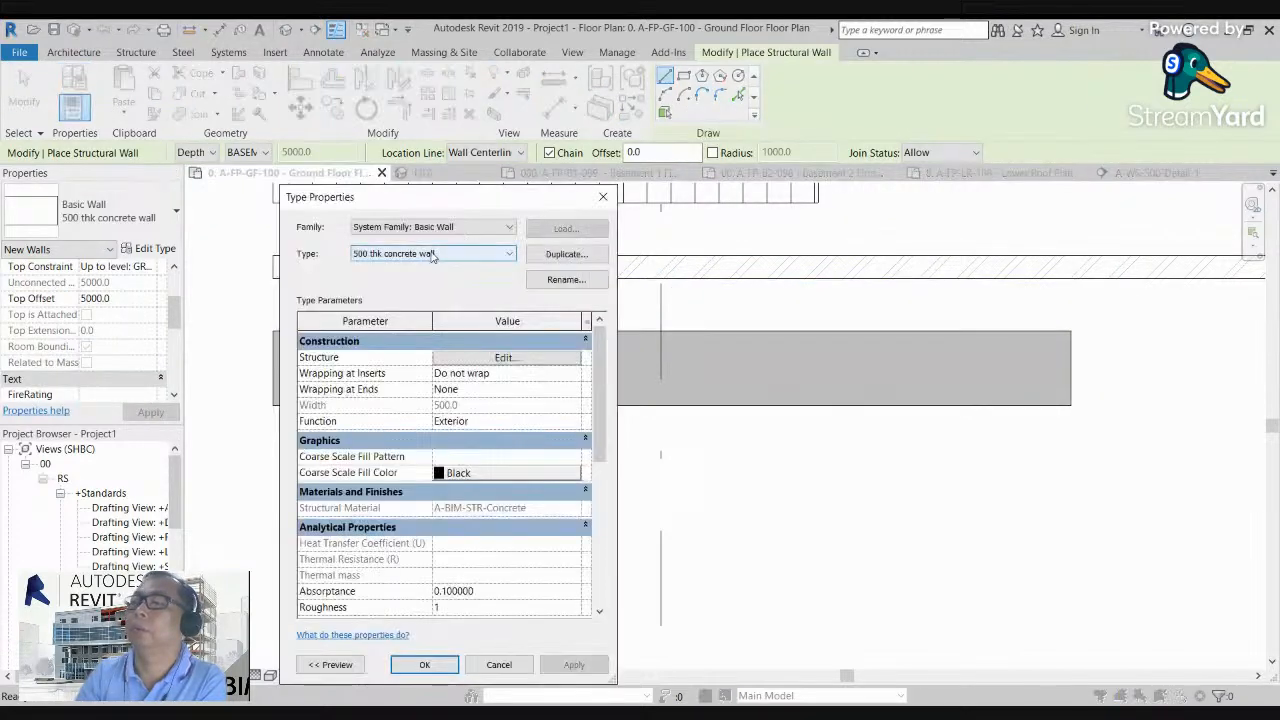
click(436, 587)
click(424, 664)
click(274, 521)
click(1059, 520)
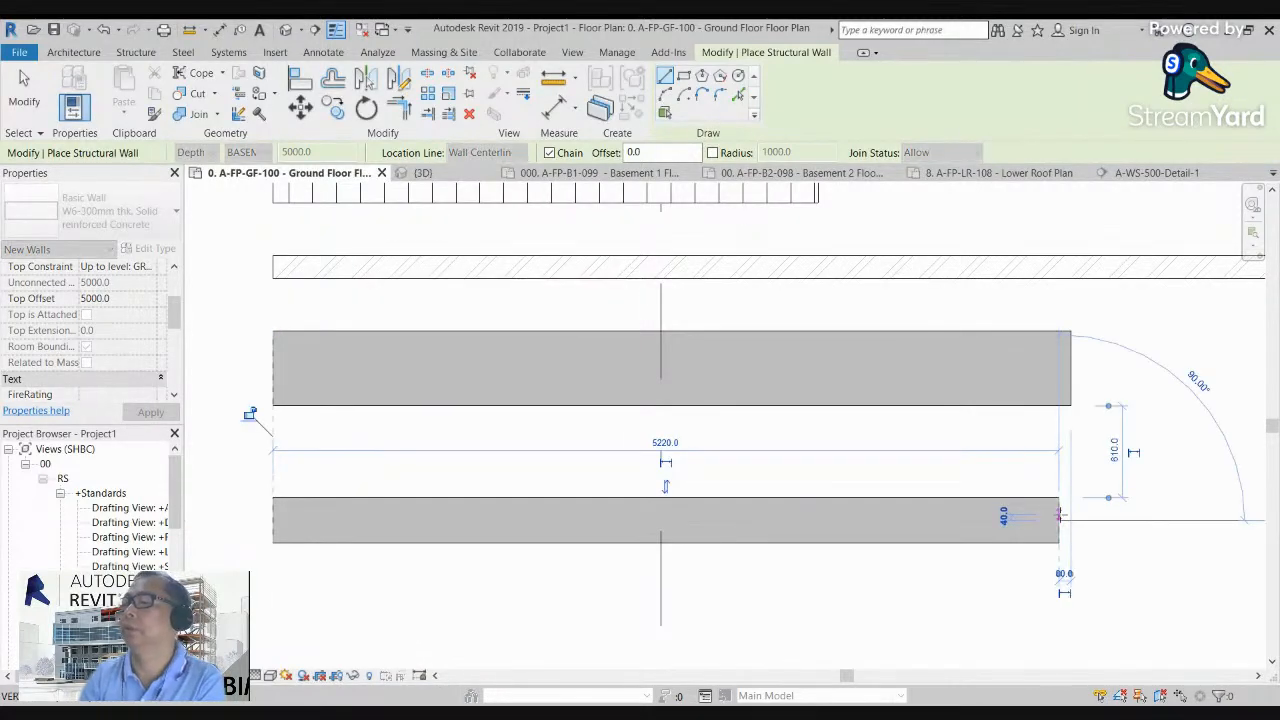
key(Escape)
scroll(257, 386, up, 2)
middle_drag(314, 422, 526, 489)
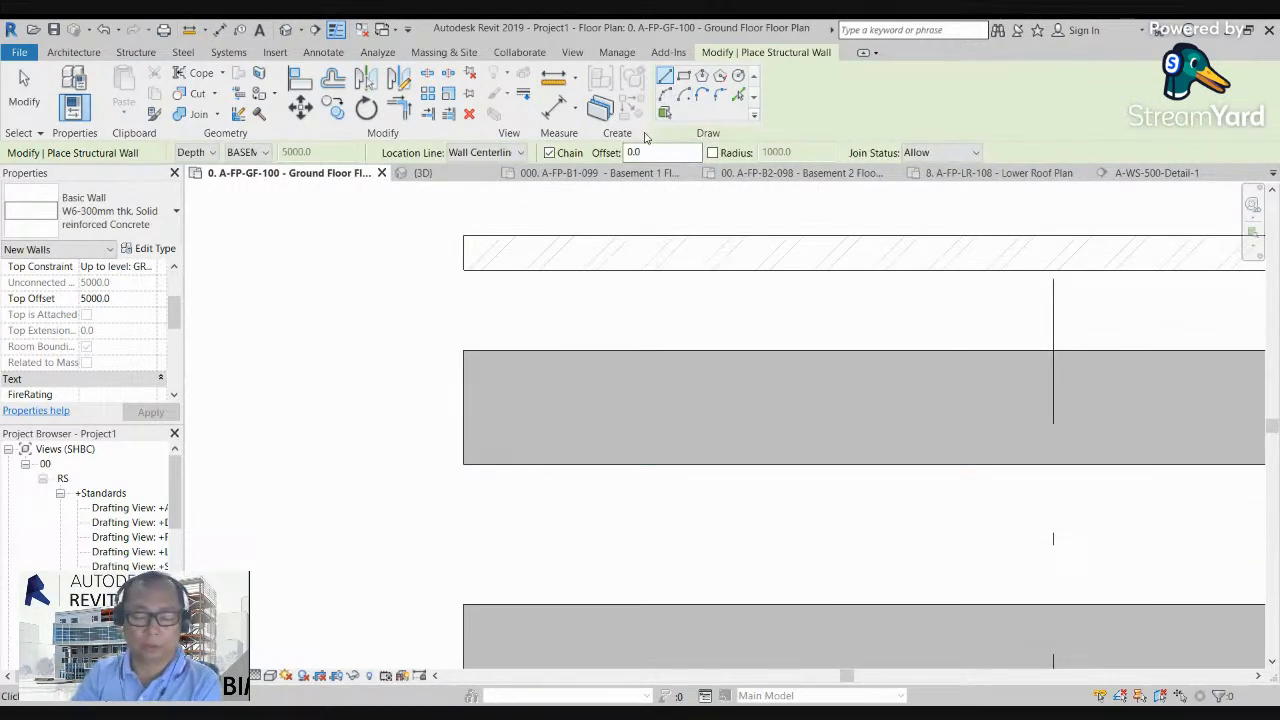
key(d)
key(t)
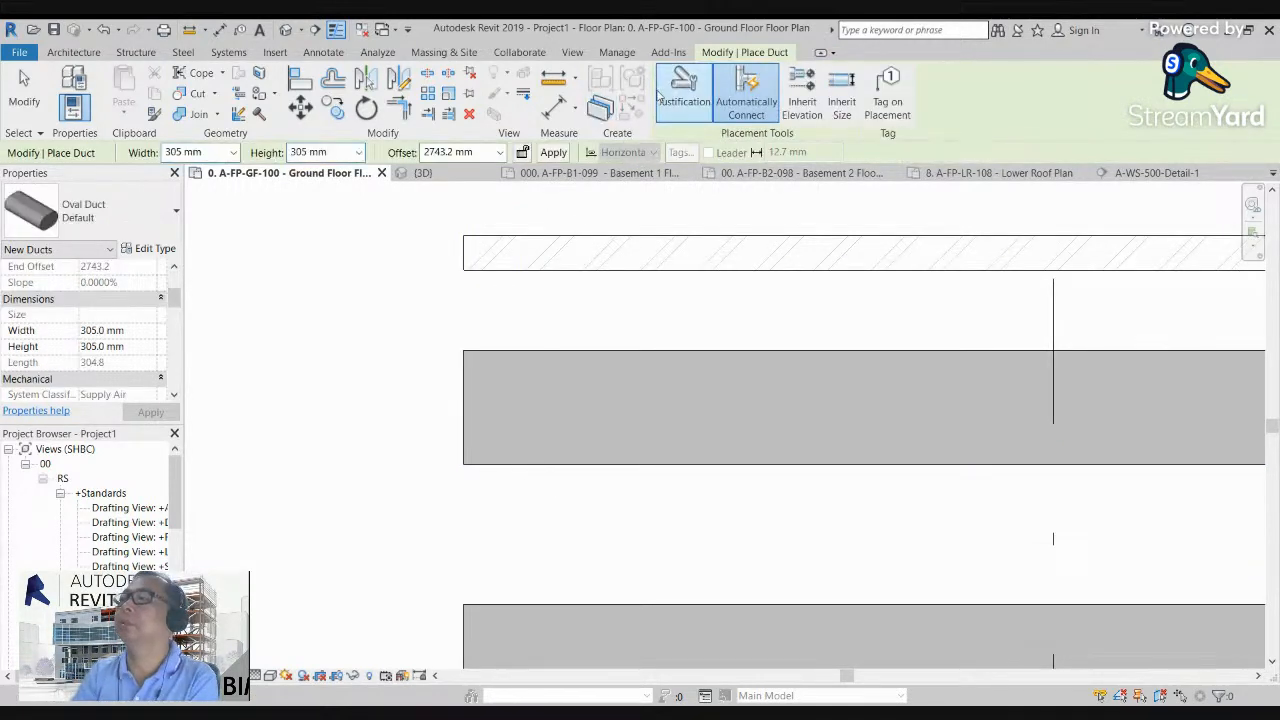
key(Escape)
key(Escape)
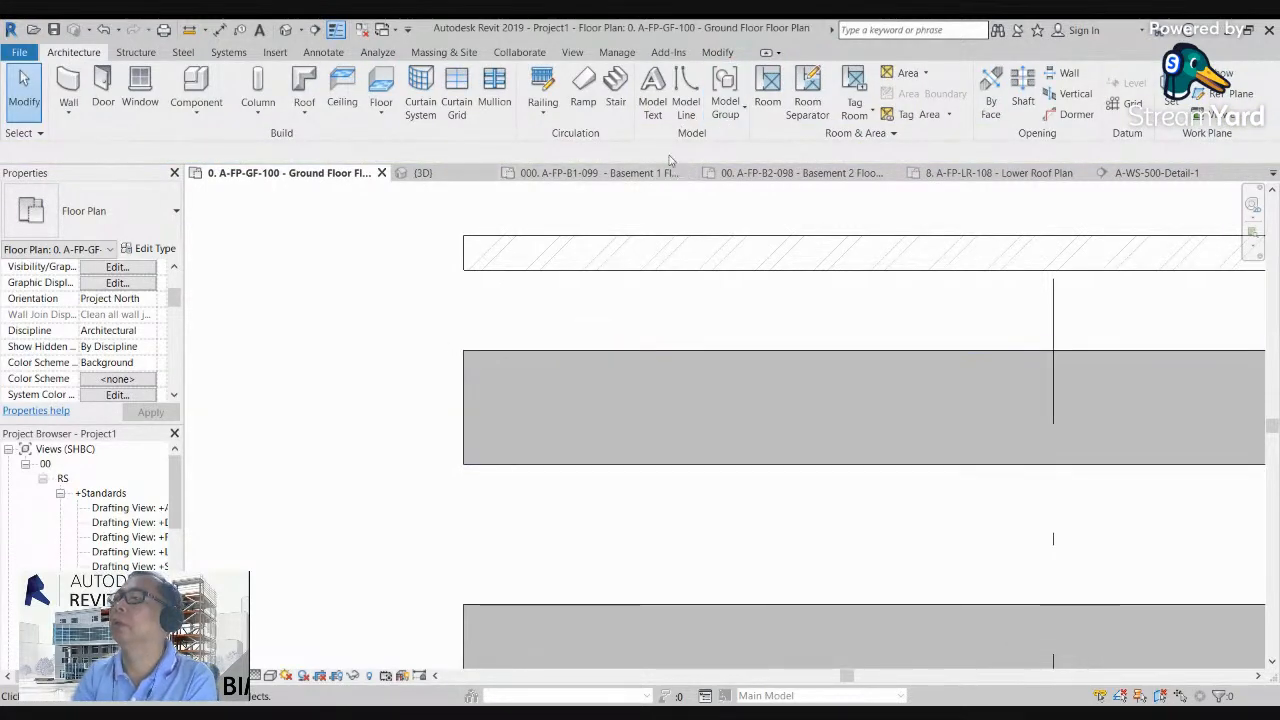
Step: Draw a detail line across the 500 mm concrete wall to check its thickness, and delete the line
scroll(530, 306, down, 2)
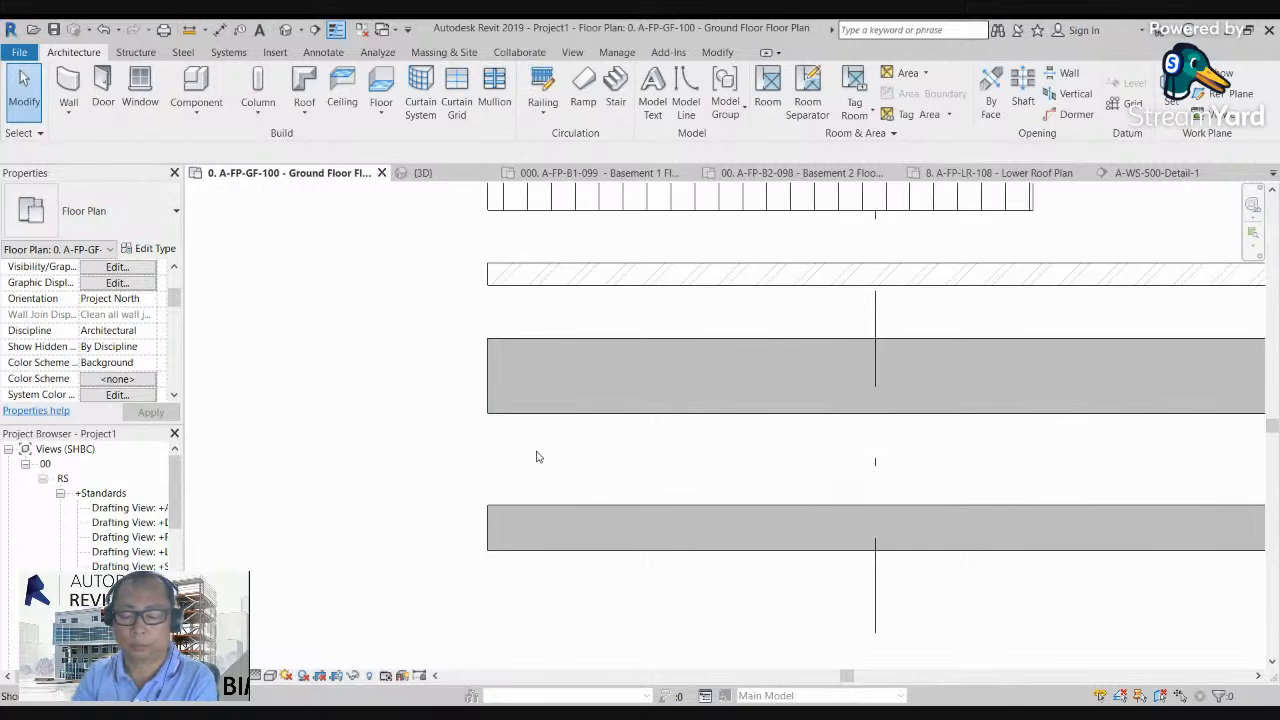
key(d)
key(l)
click(530, 339)
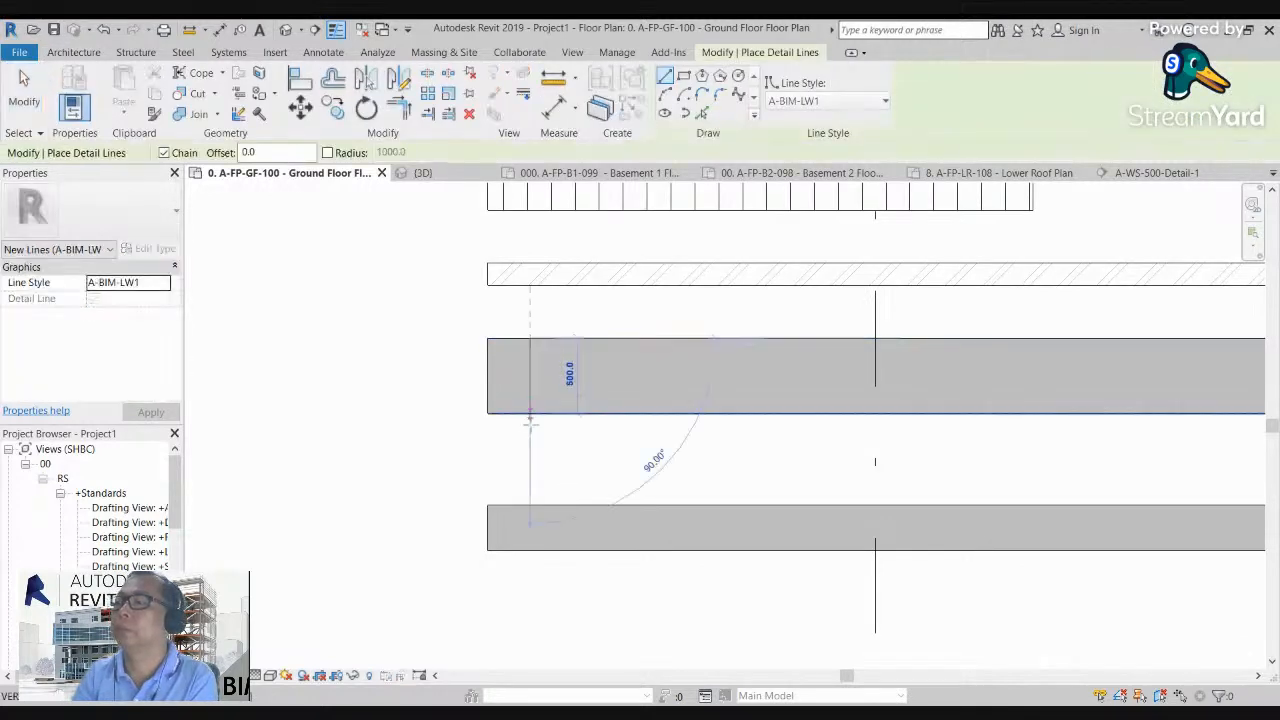
click(530, 413)
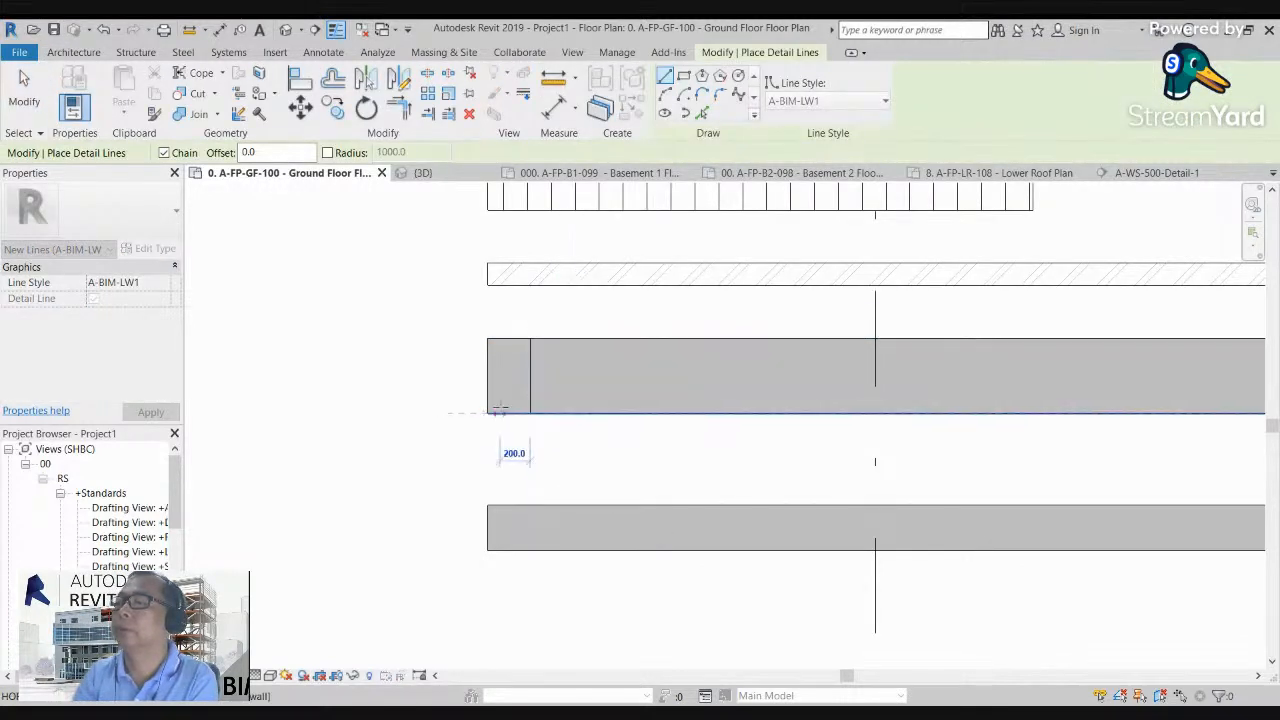
scroll(530, 414, up, 3)
key(Escape)
key(Escape)
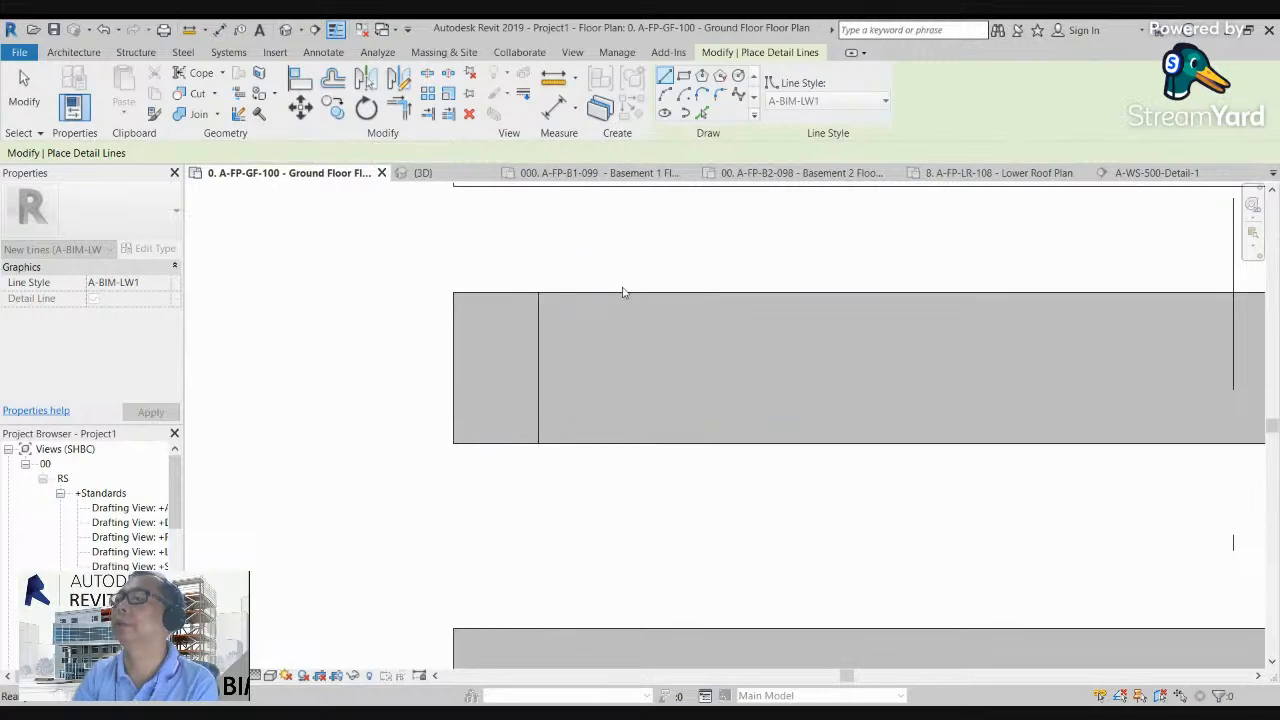
click(538, 327)
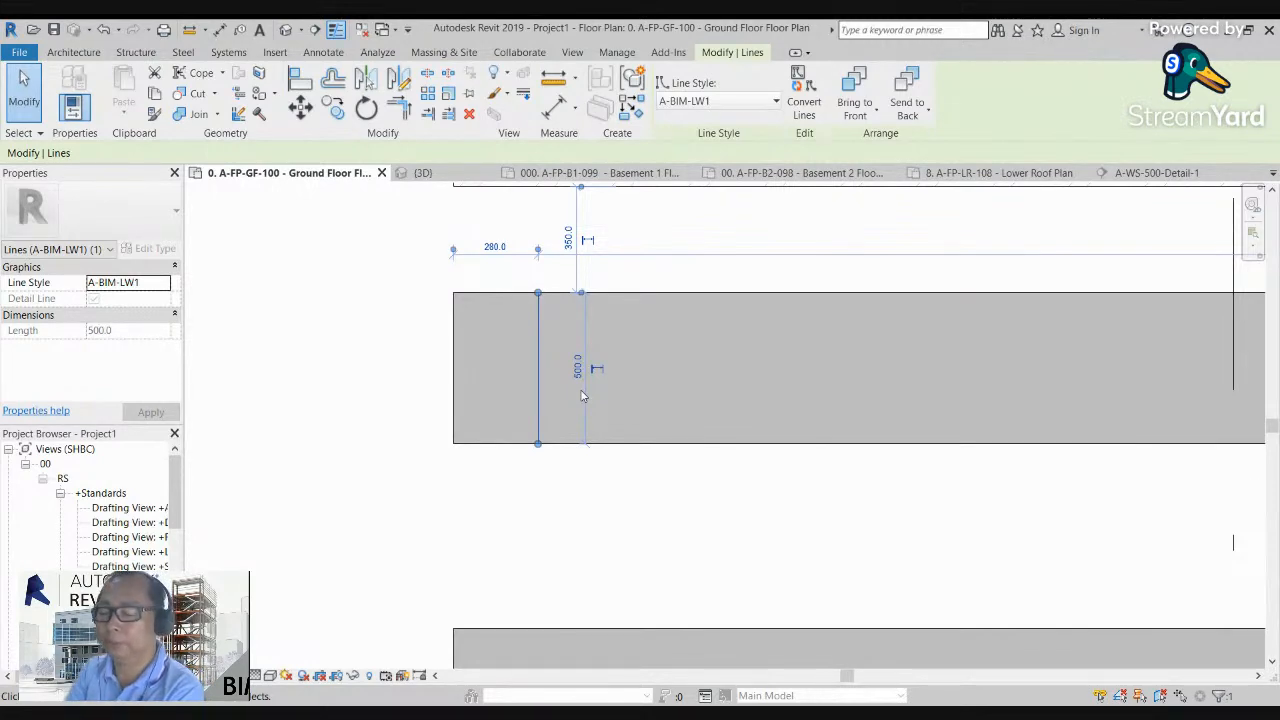
key(Delete)
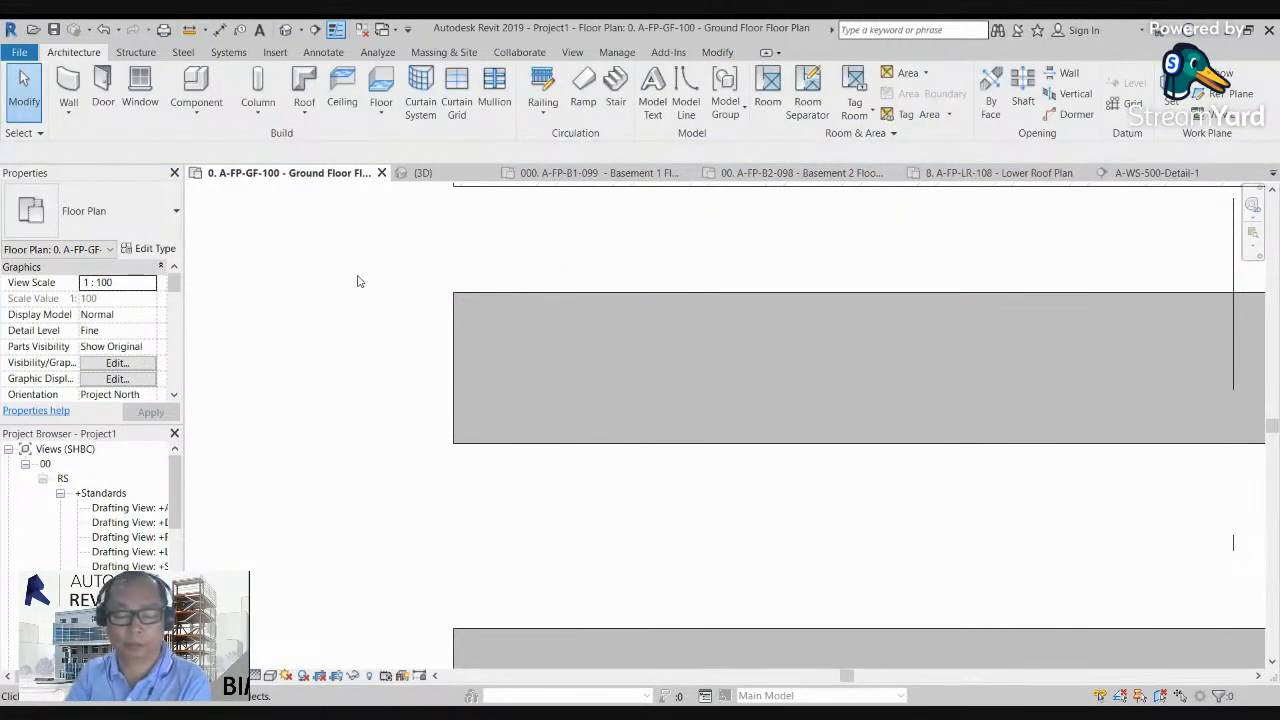
Step: Measure the thicker concrete wall's thickness between its two faces with an aligned dimension, without placing it
key(d)
key(i)
click(480, 294)
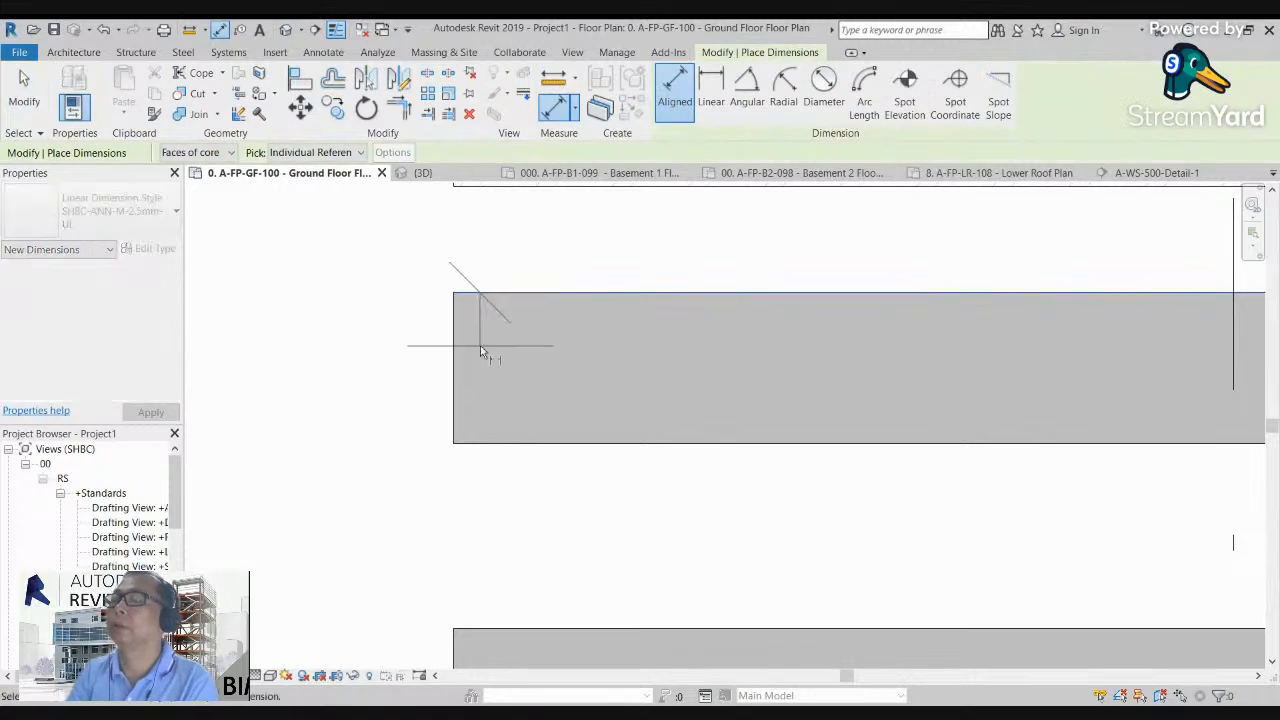
click(487, 445)
scroll(356, 440, down, 3)
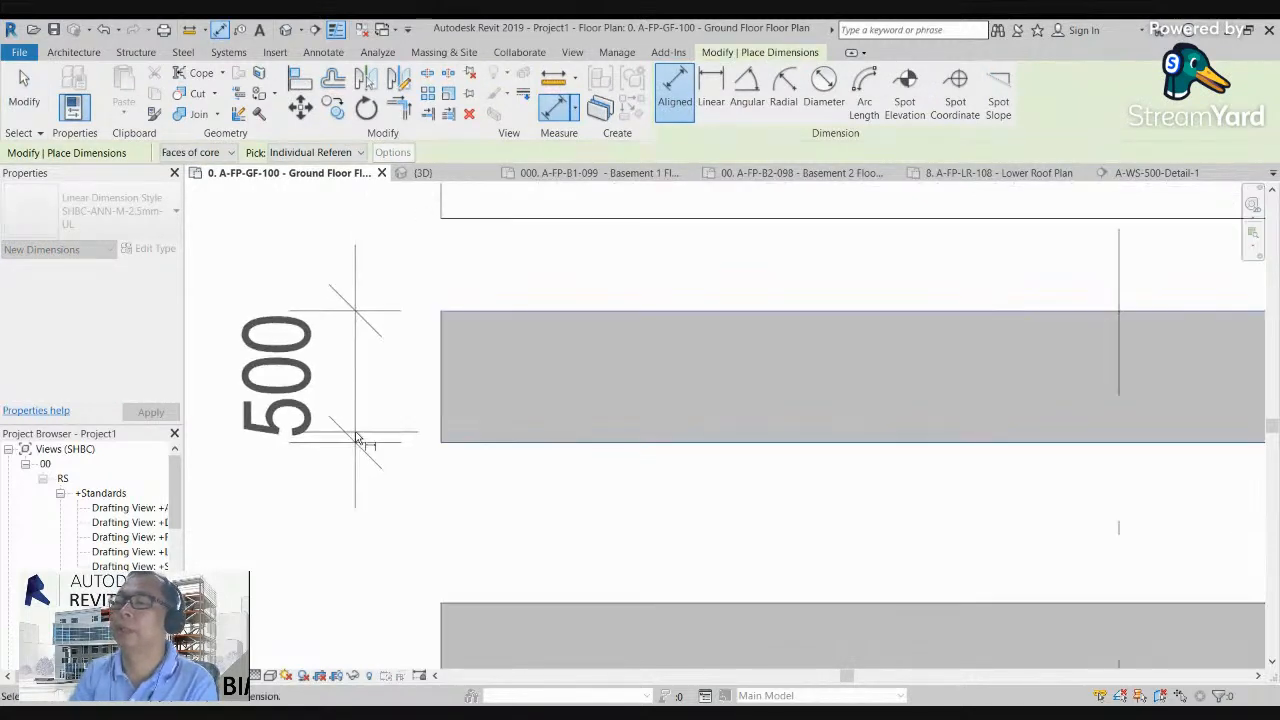
key(Escape)
scroll(474, 514, down, 6)
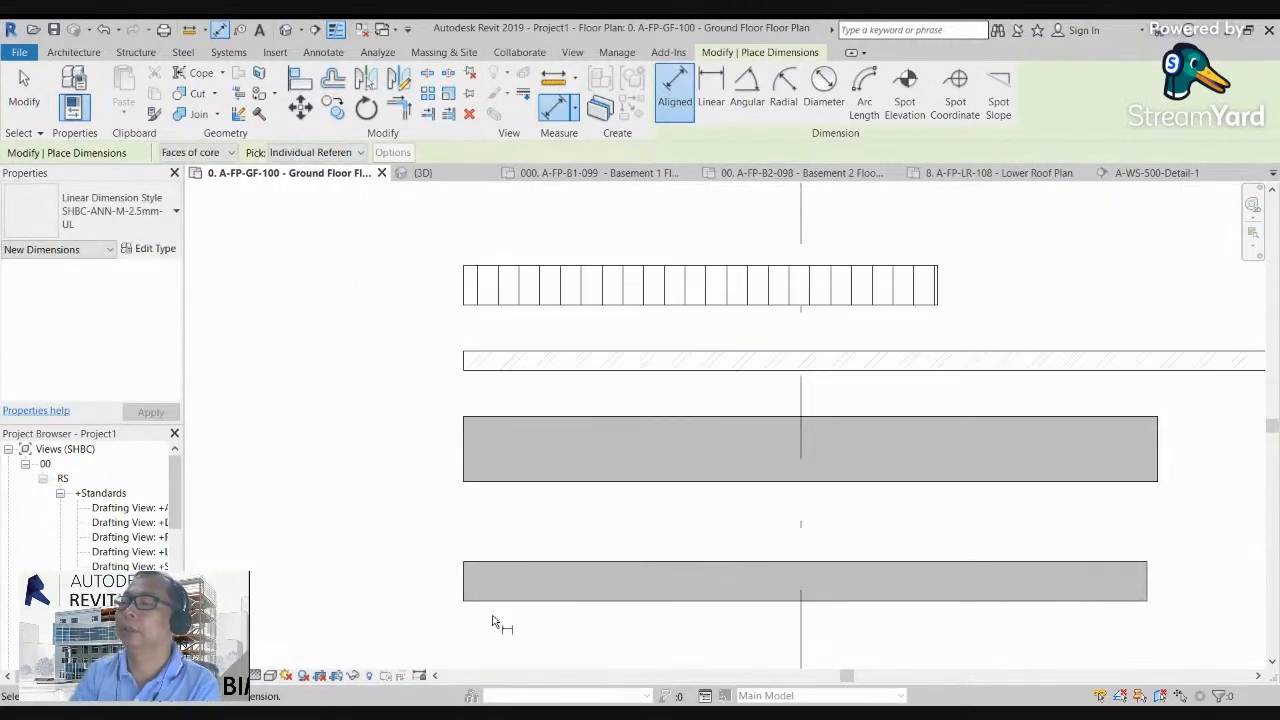
Step: Dimension the thickness of the thinner concrete wall between its two faces to check it, and delete the dimension
click(503, 565)
click(494, 601)
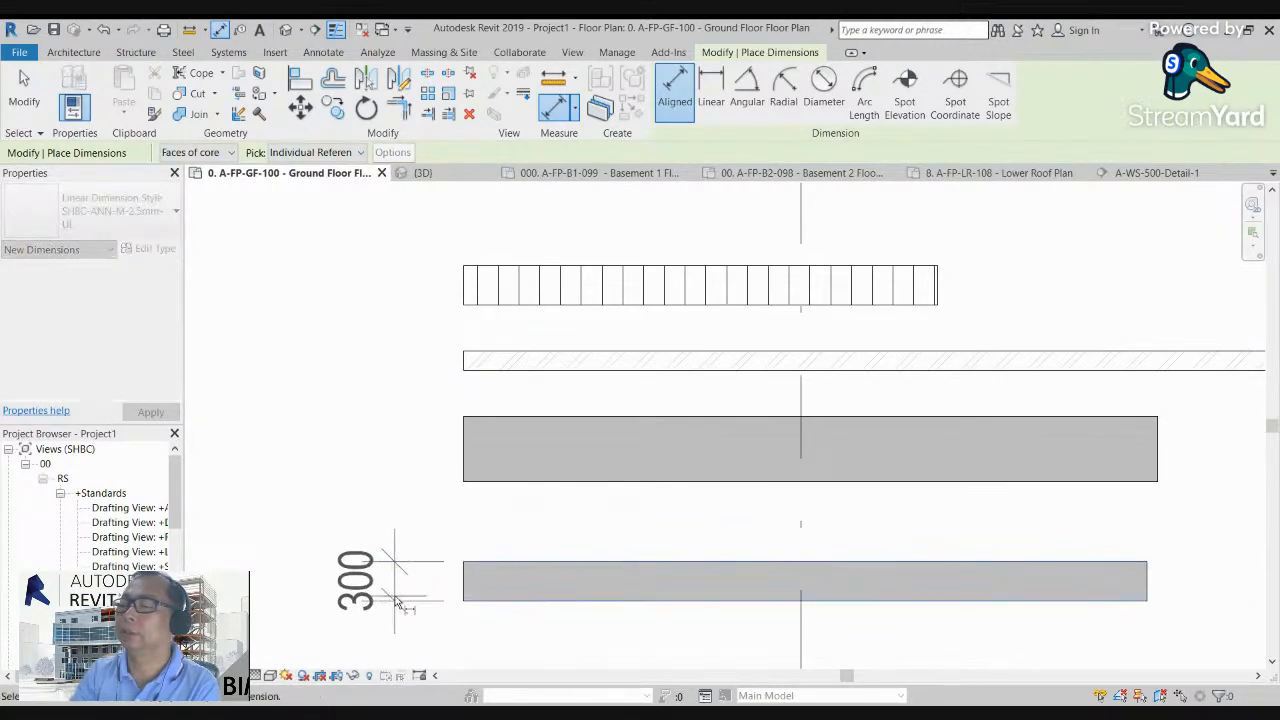
click(396, 603)
key(Escape)
key(Escape)
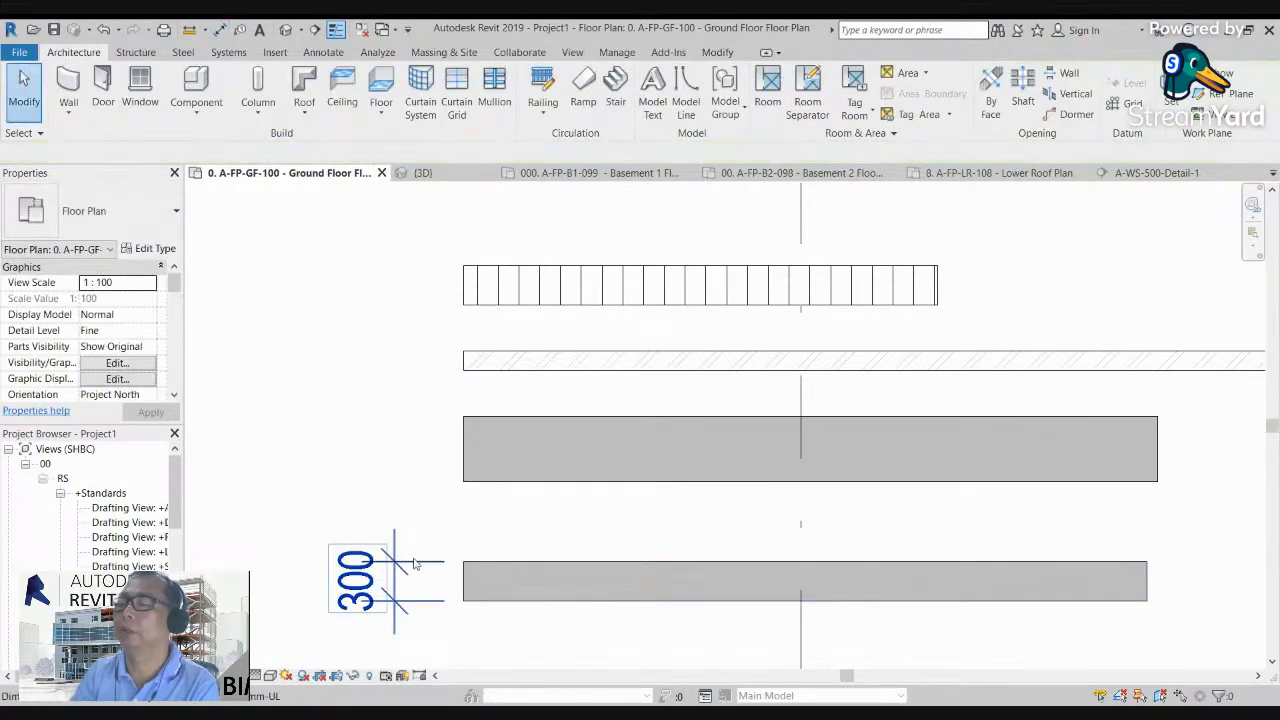
click(417, 563)
key(Delete)
Step: Compare the four parallel walls in the ground floor plan, and inspect them in the 3D view from an angled direction
scroll(380, 509, down, 4)
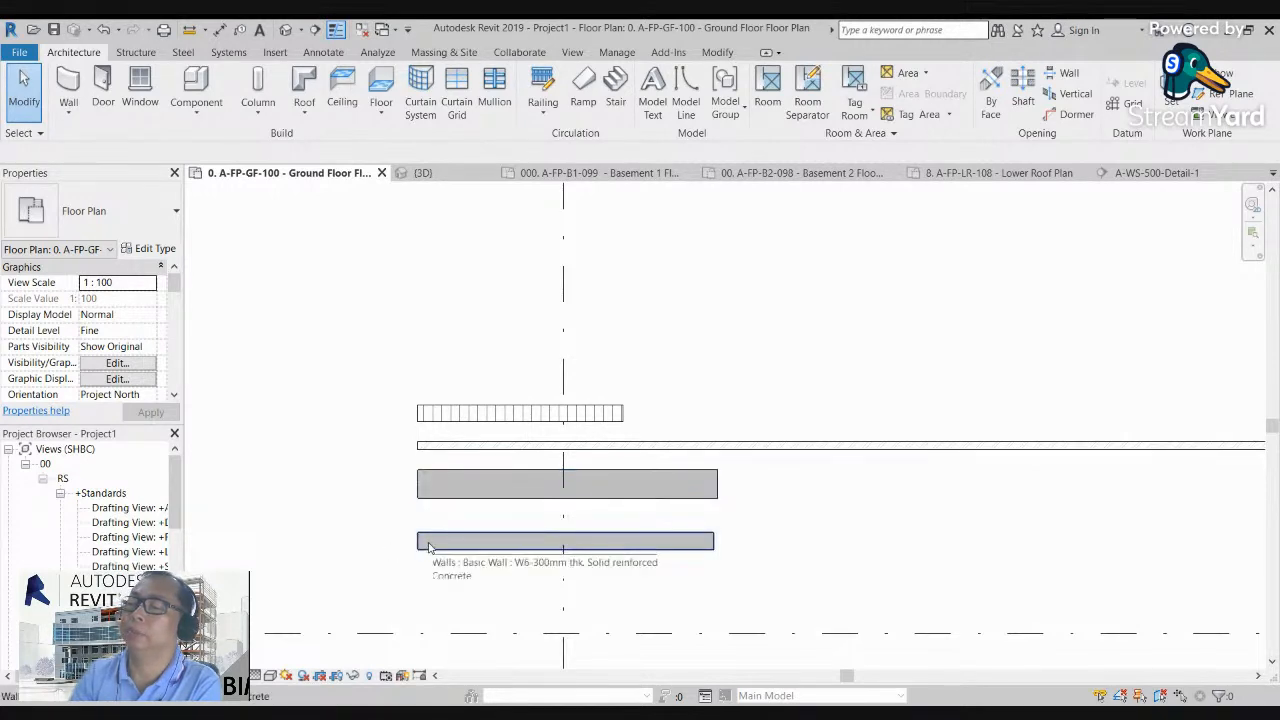
scroll(467, 430, up, 5)
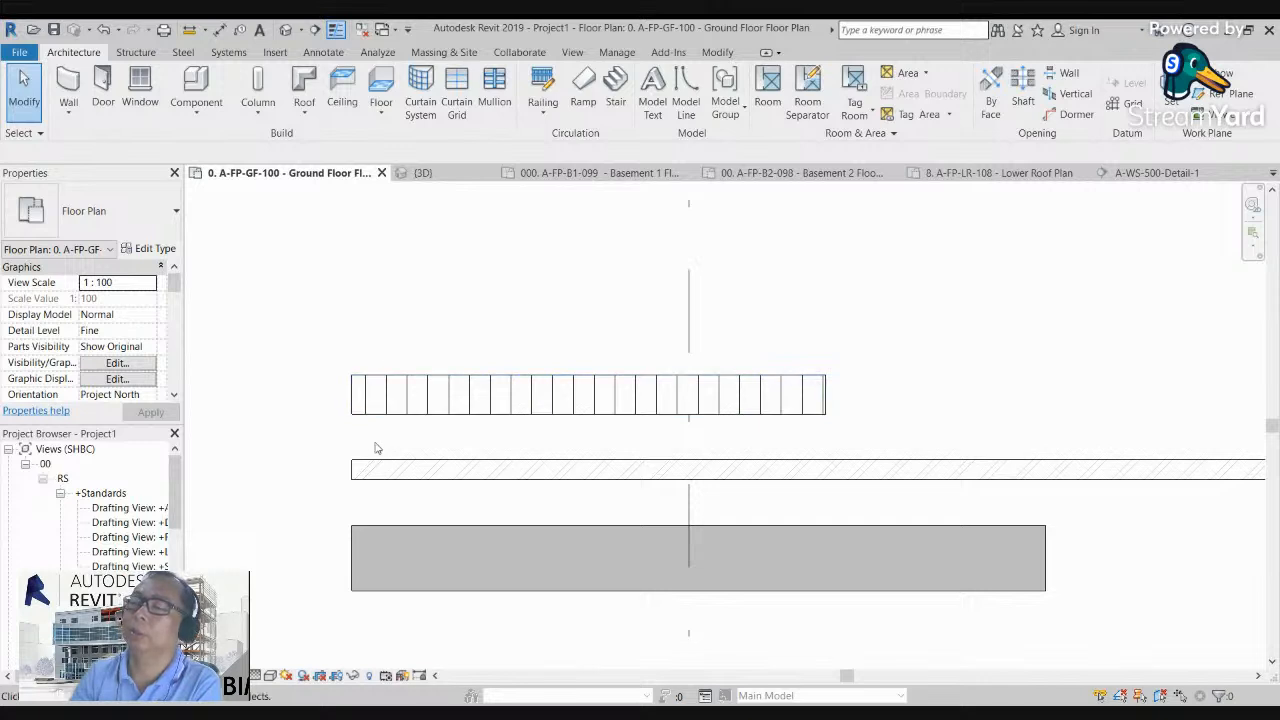
scroll(308, 372, down, 2)
scroll(308, 372, down, 2)
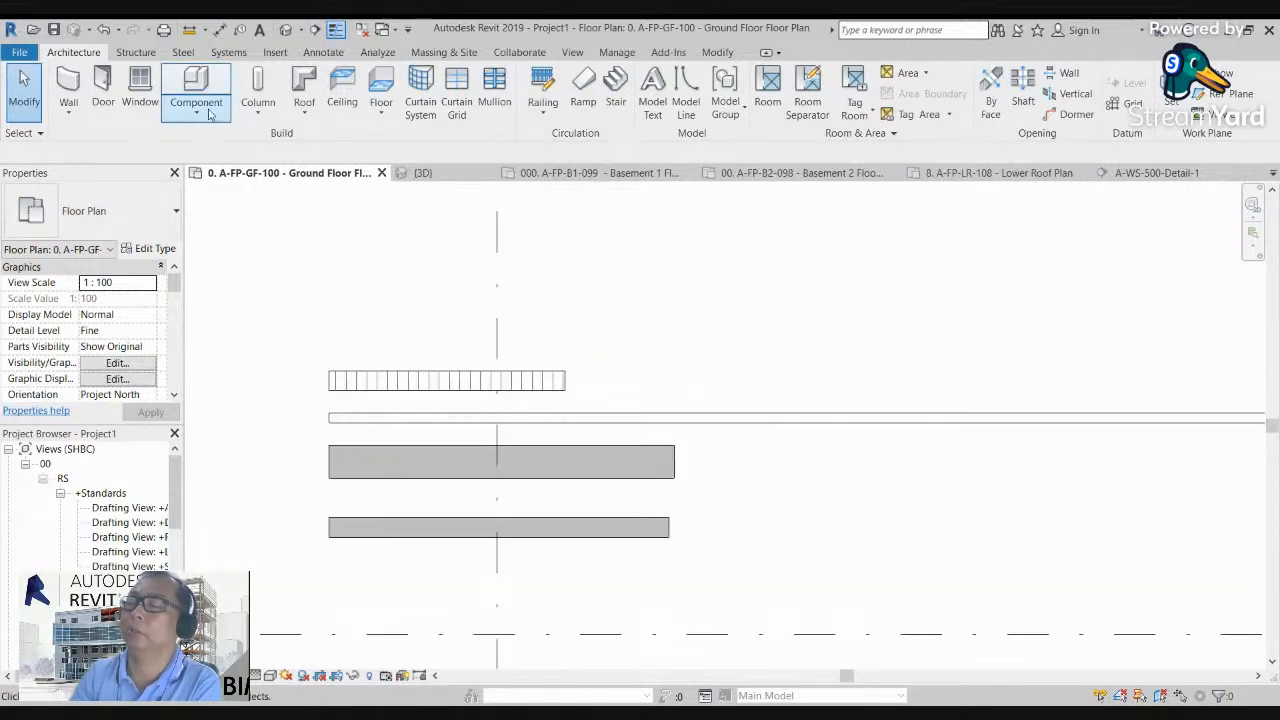
click(286, 30)
scroll(571, 314, down, 4)
click(1218, 245)
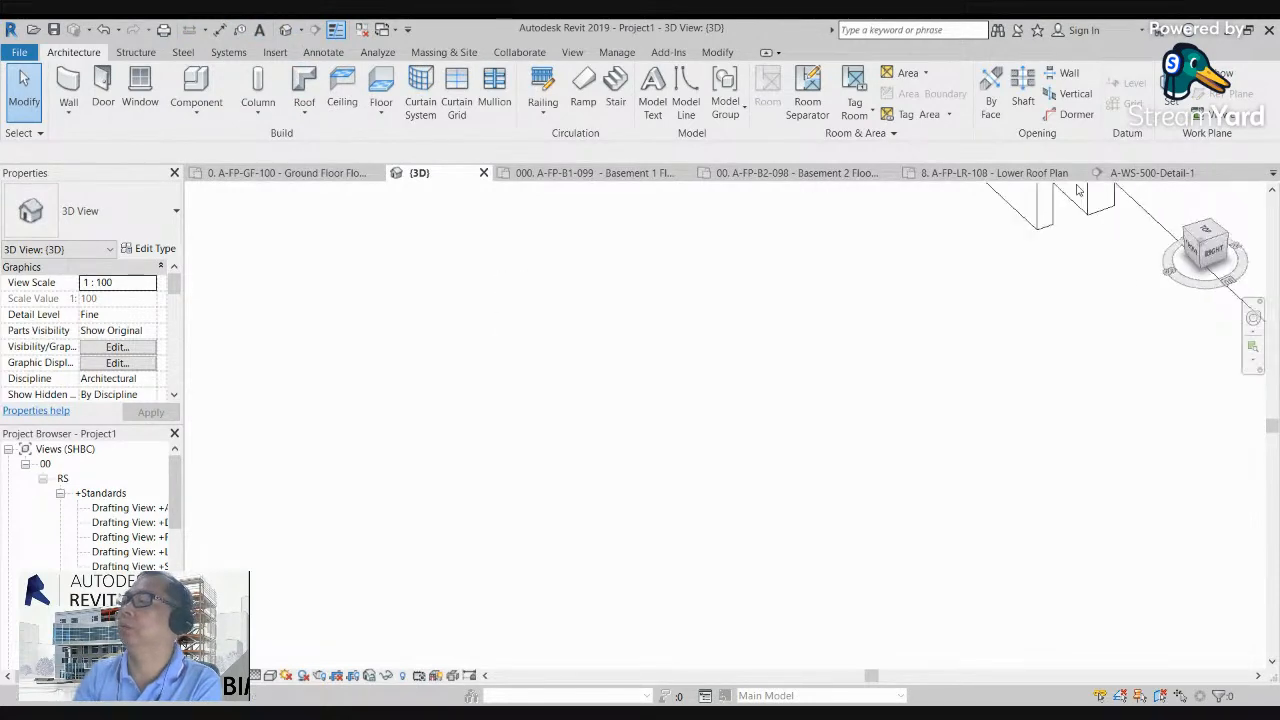
click(1207, 231)
middle_drag(1081, 370, 562, 662)
scroll(566, 540, down, 2)
middle_drag(740, 486, 774, 403)
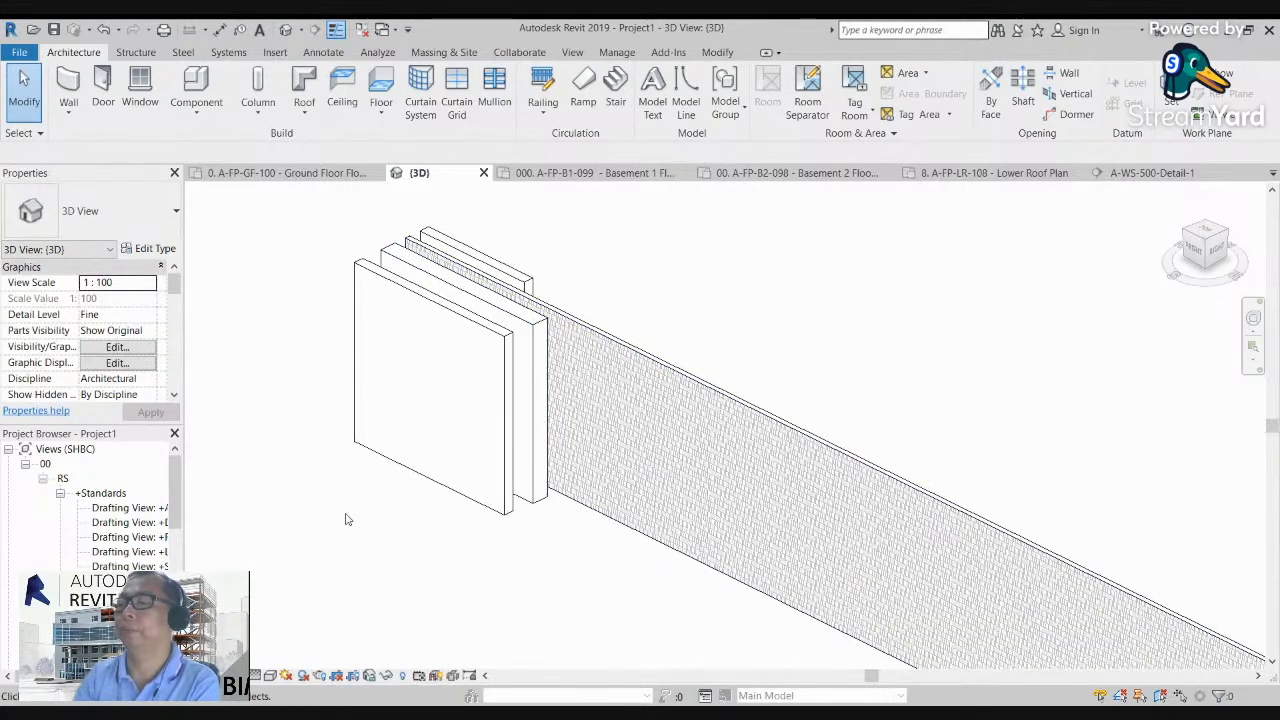
Step: Delete the two concrete walls and the short wall behind them, keeping only the long 150 chb wall
click(483, 495)
key(Delete)
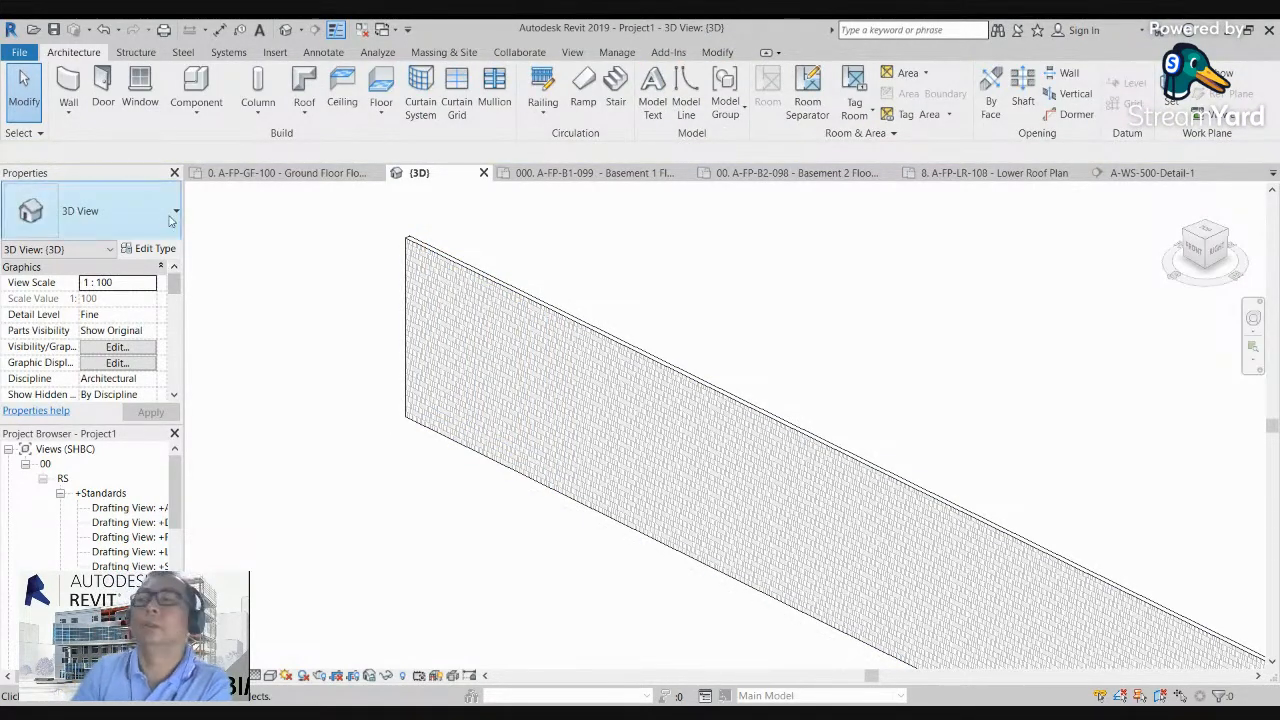
scroll(487, 385, down, 2)
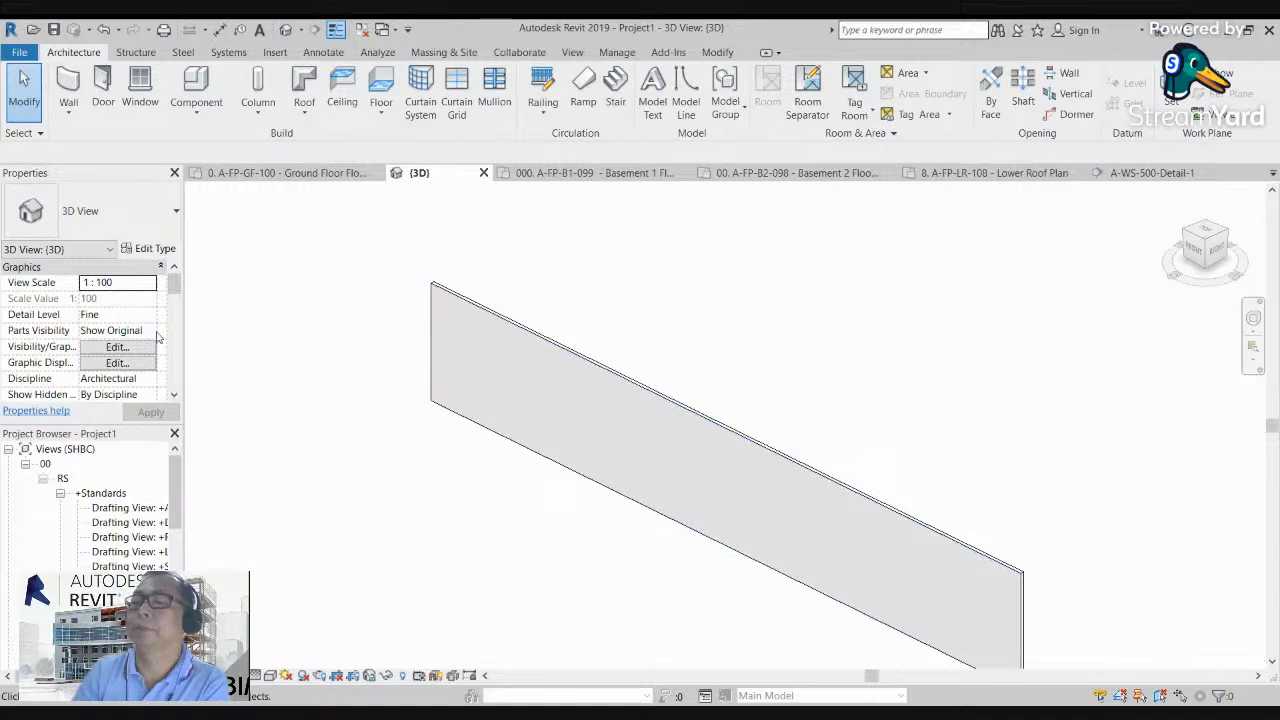
Step: Close the properties display and reopen the ground floor plan around the start of the remaining wall
click(175, 173)
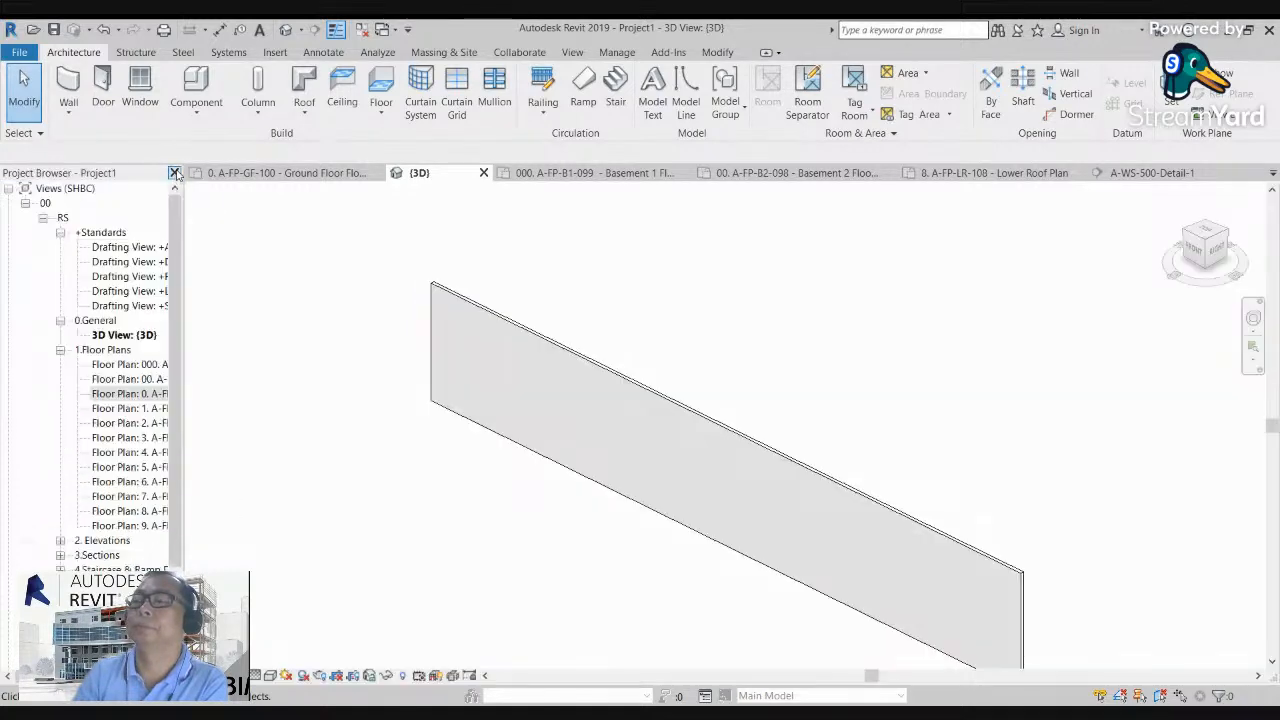
double_click(155, 394)
scroll(574, 417, down, 3)
middle_drag(440, 380, 411, 335)
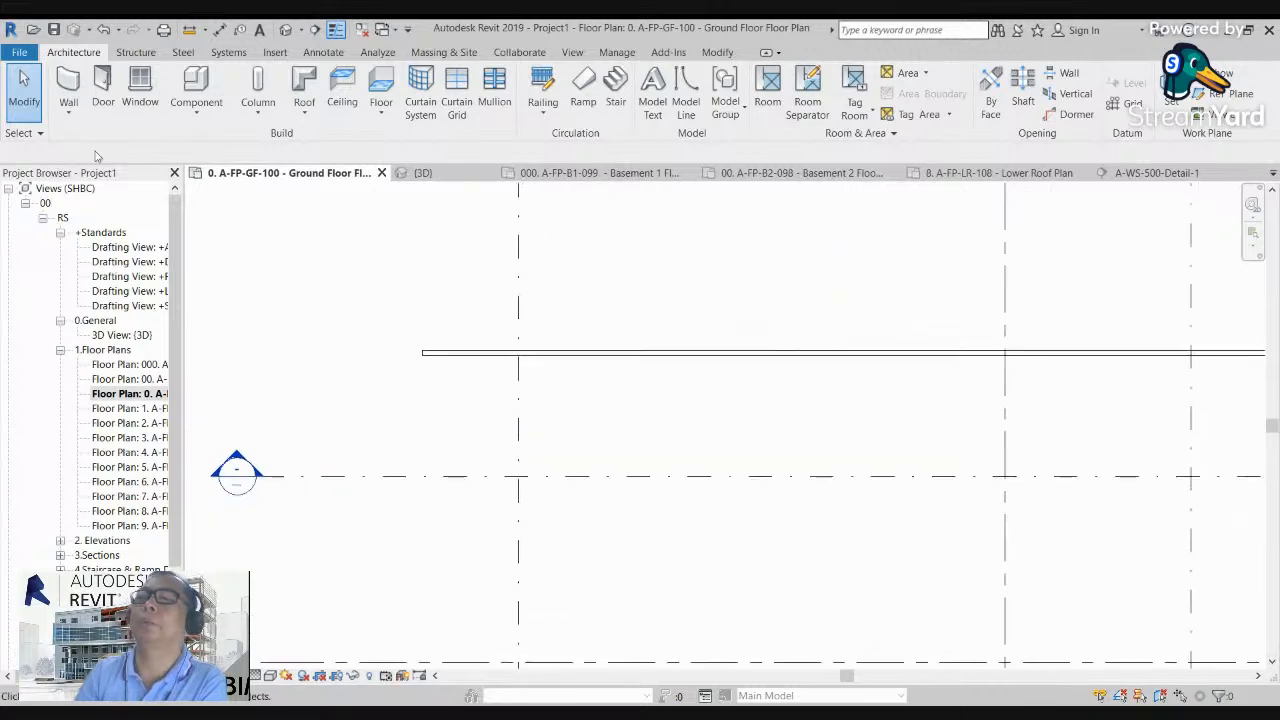
click(72, 113)
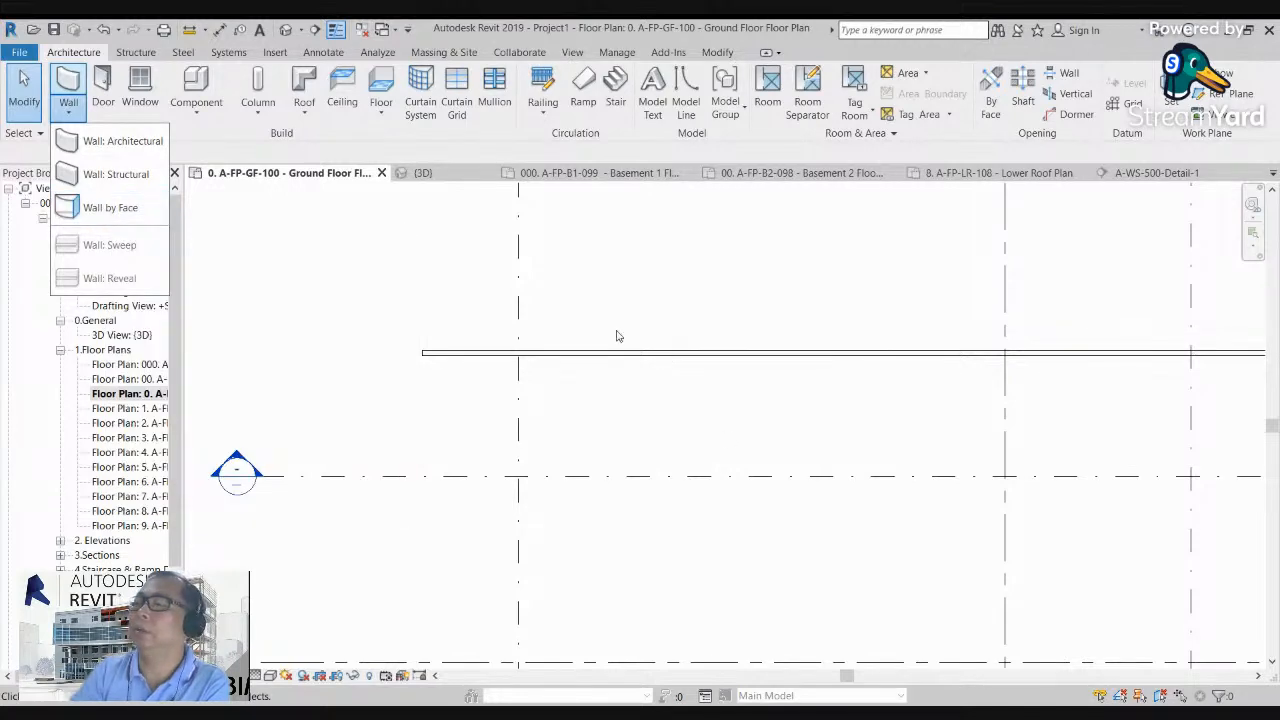
click(616, 336)
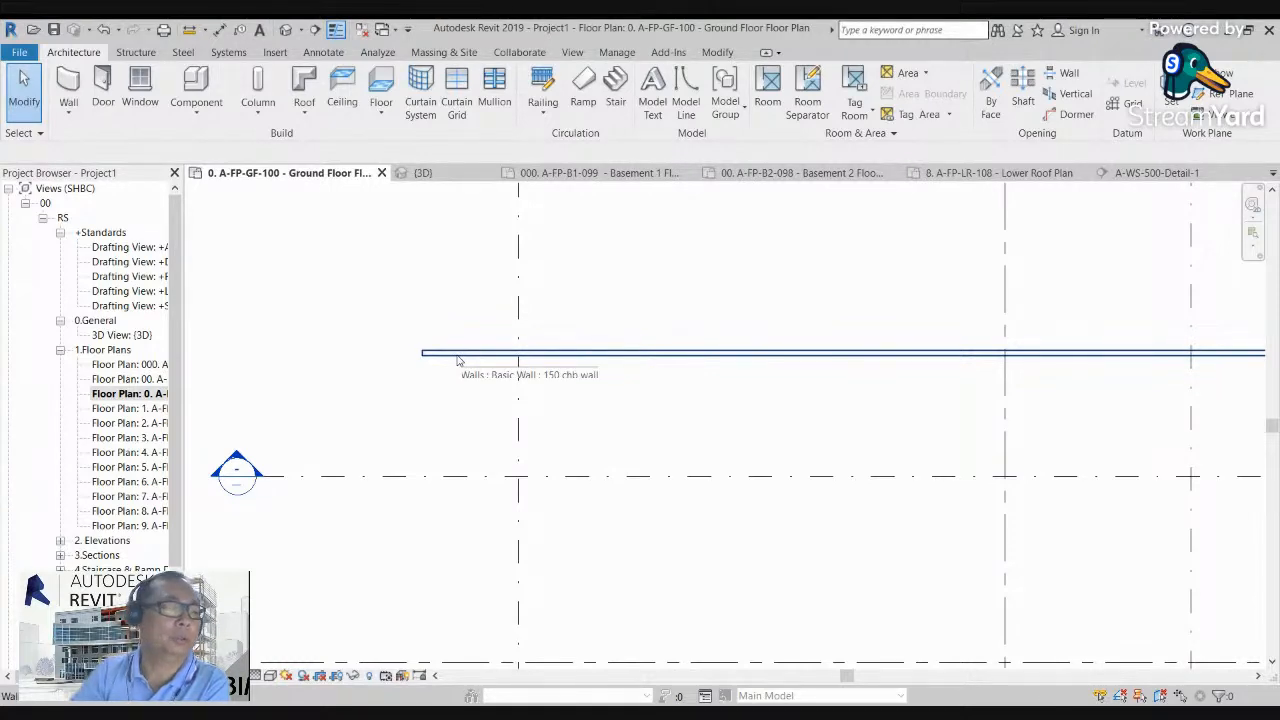
middle_drag(430, 382, 414, 379)
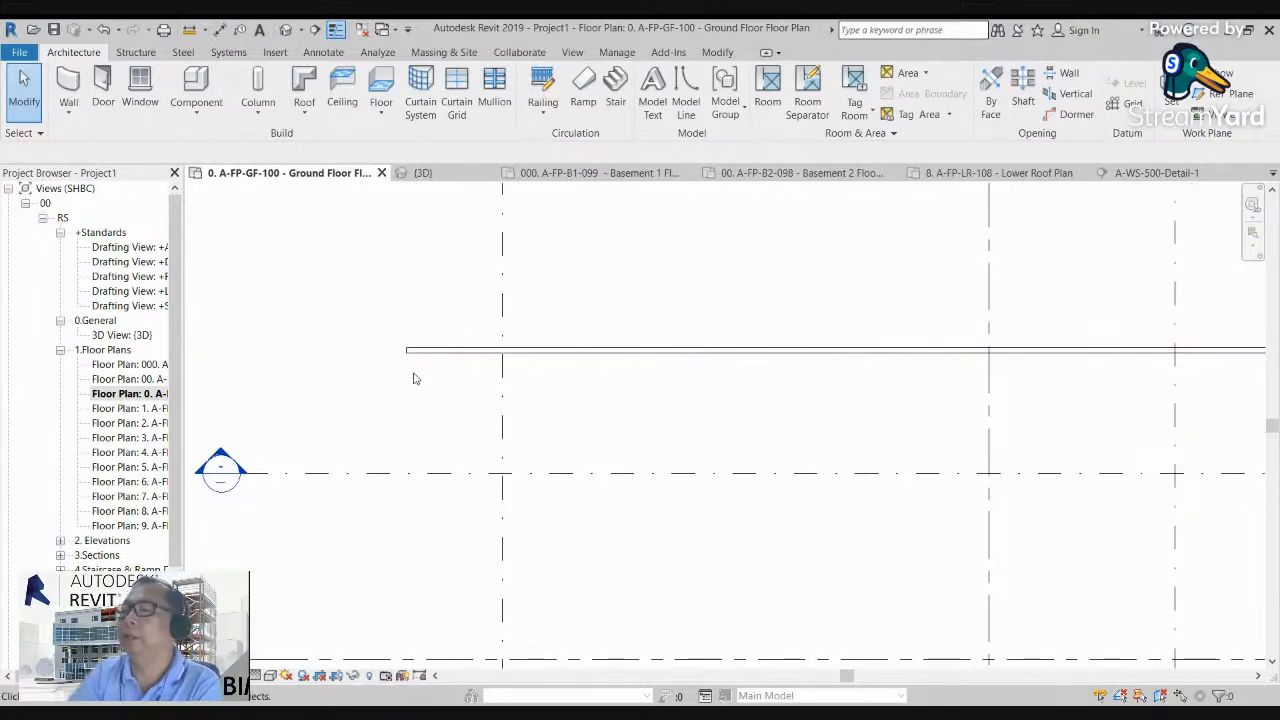
scroll(419, 379, down, 1)
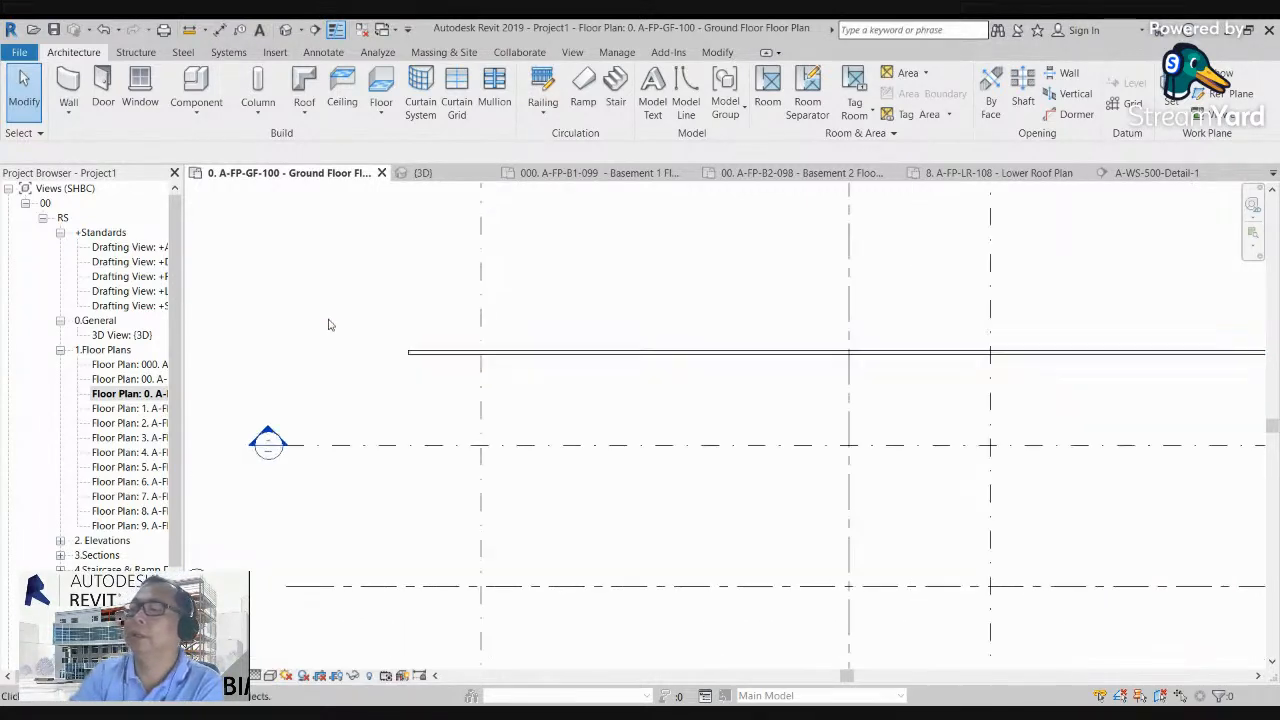
click(69, 115)
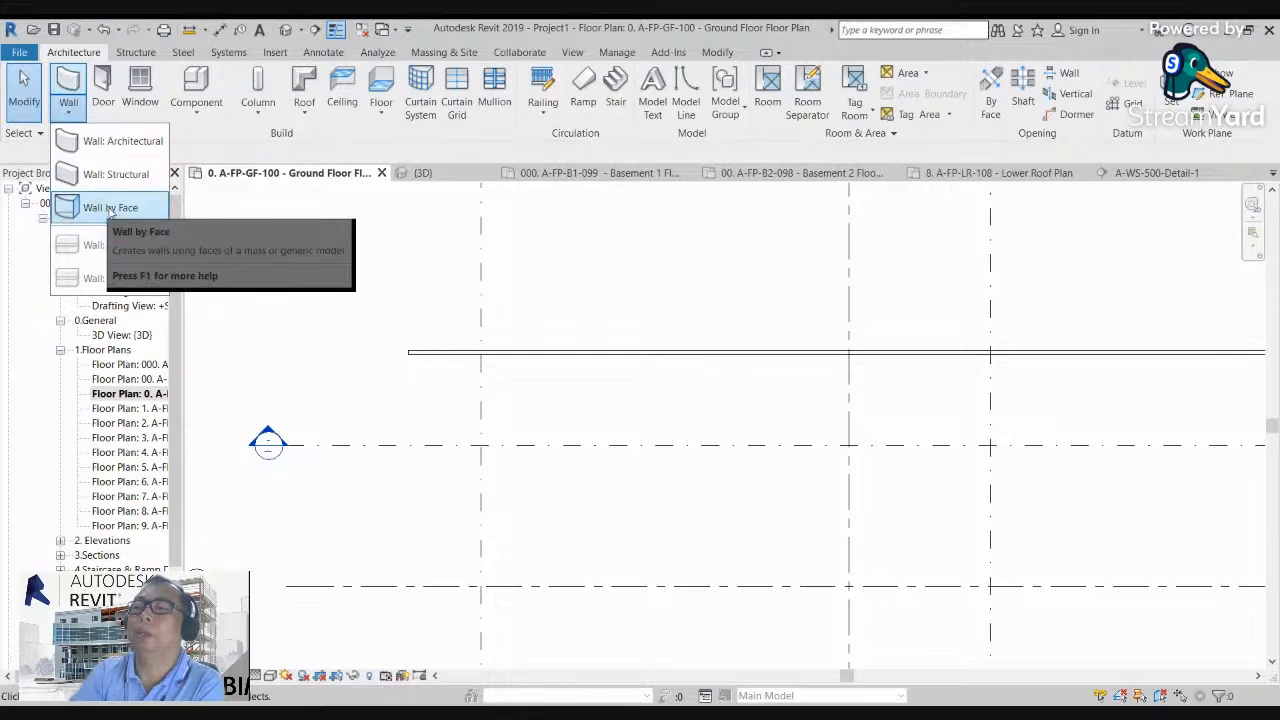
click(330, 235)
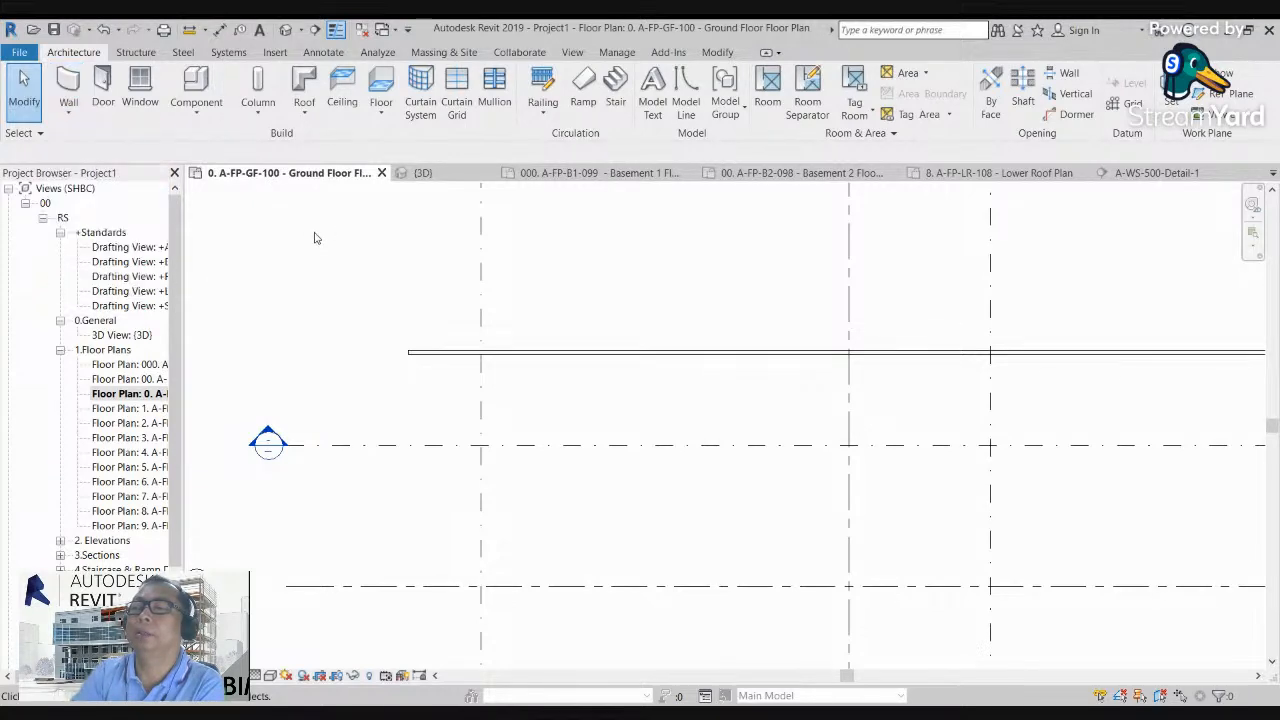
click(66, 115)
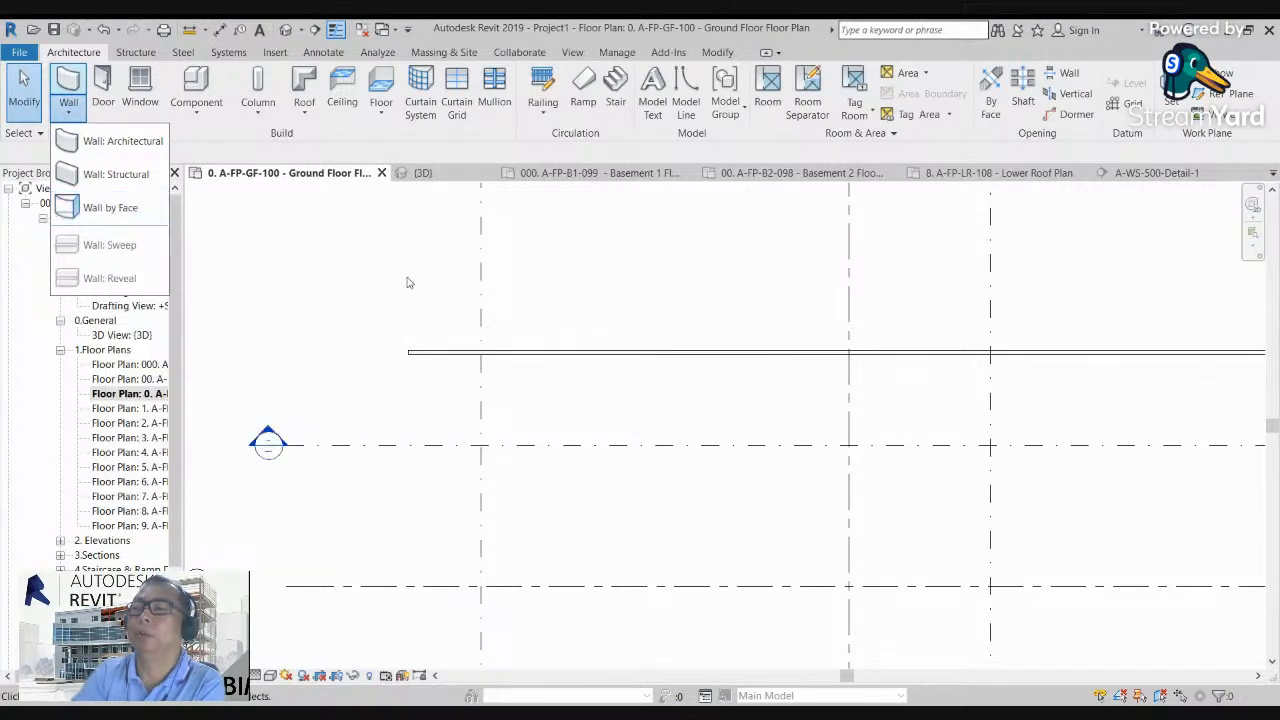
scroll(410, 282, down, 1)
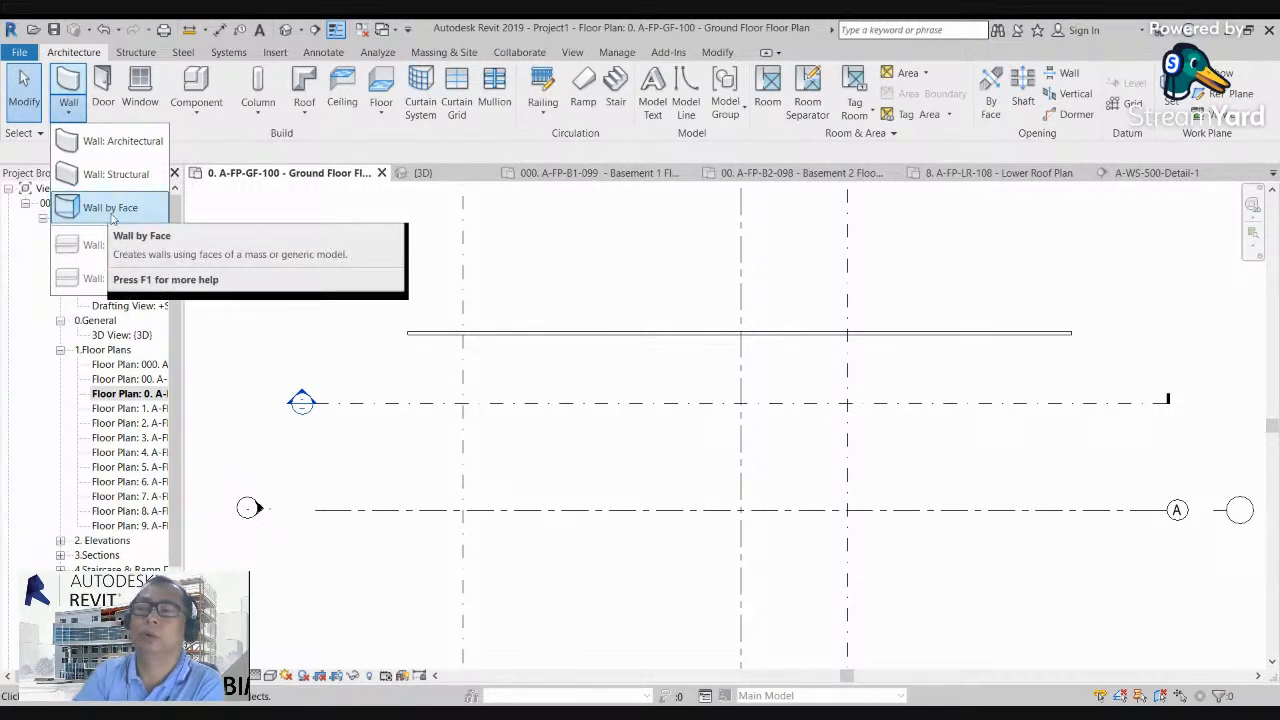
click(535, 283)
scroll(541, 284, down, 1)
click(286, 29)
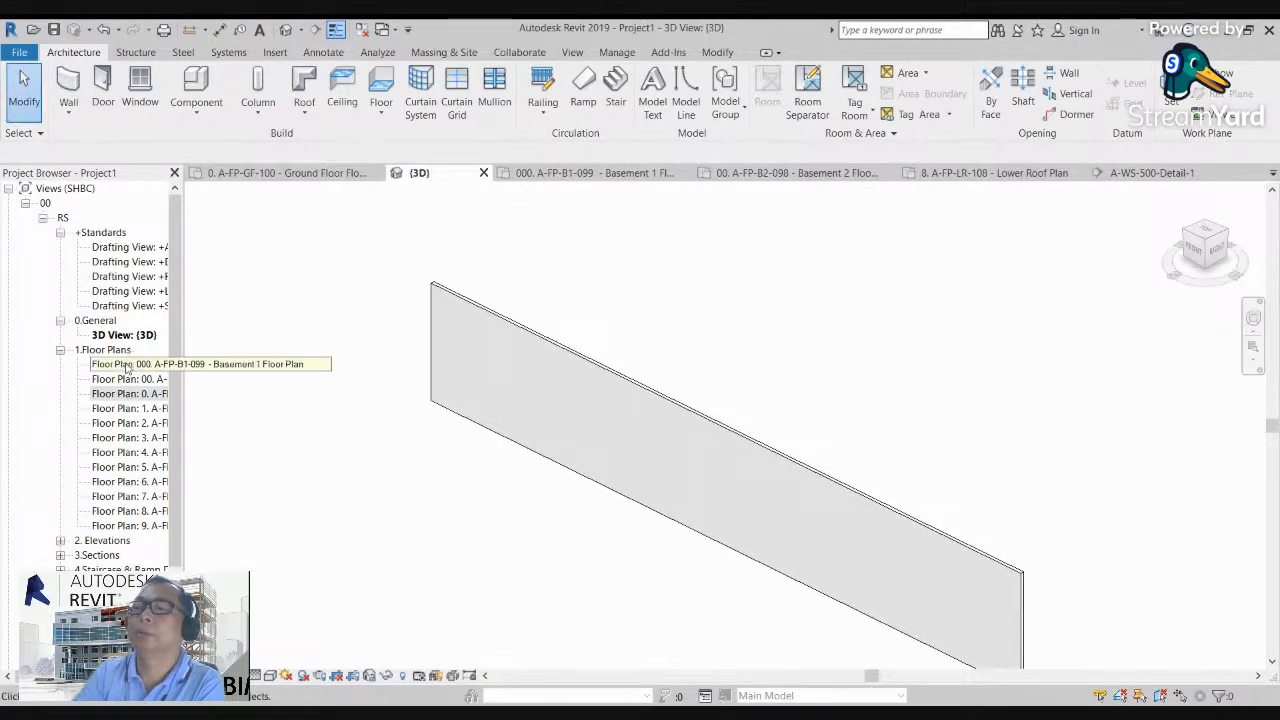
double_click(133, 396)
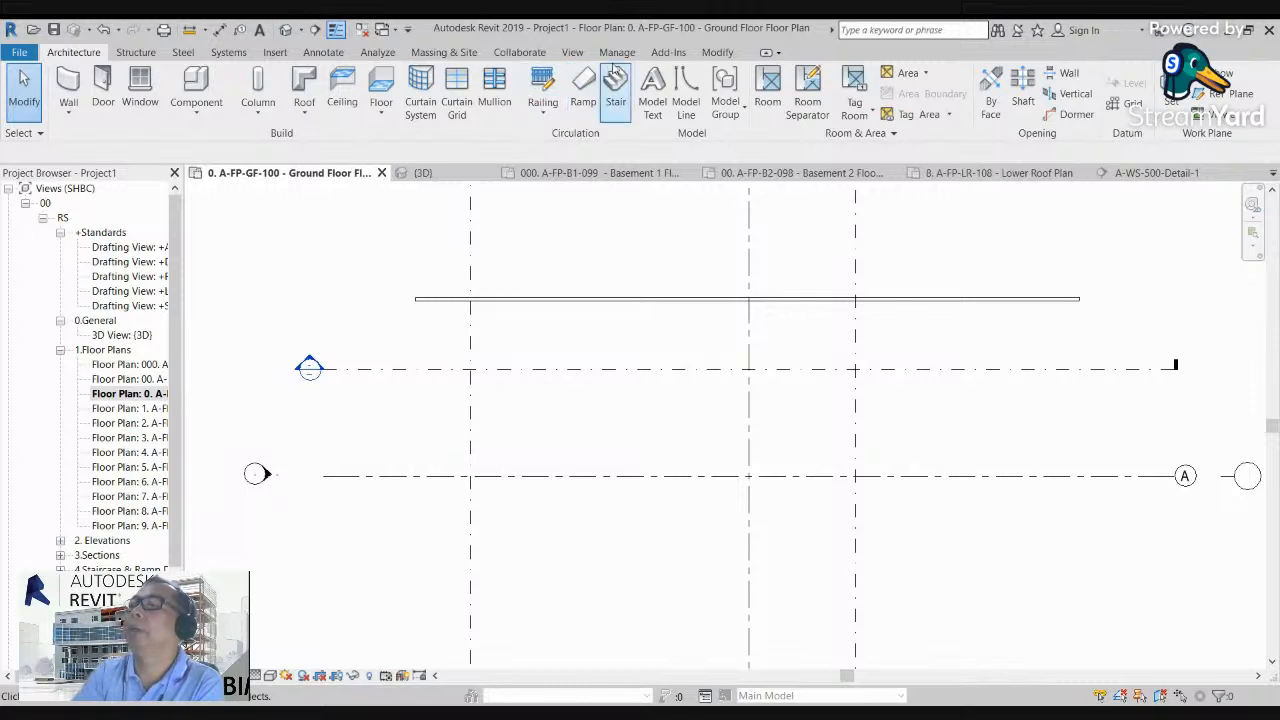
Step: Start an in-place mass in the ground floor plan, accepting the name Mass 1
click(435, 53)
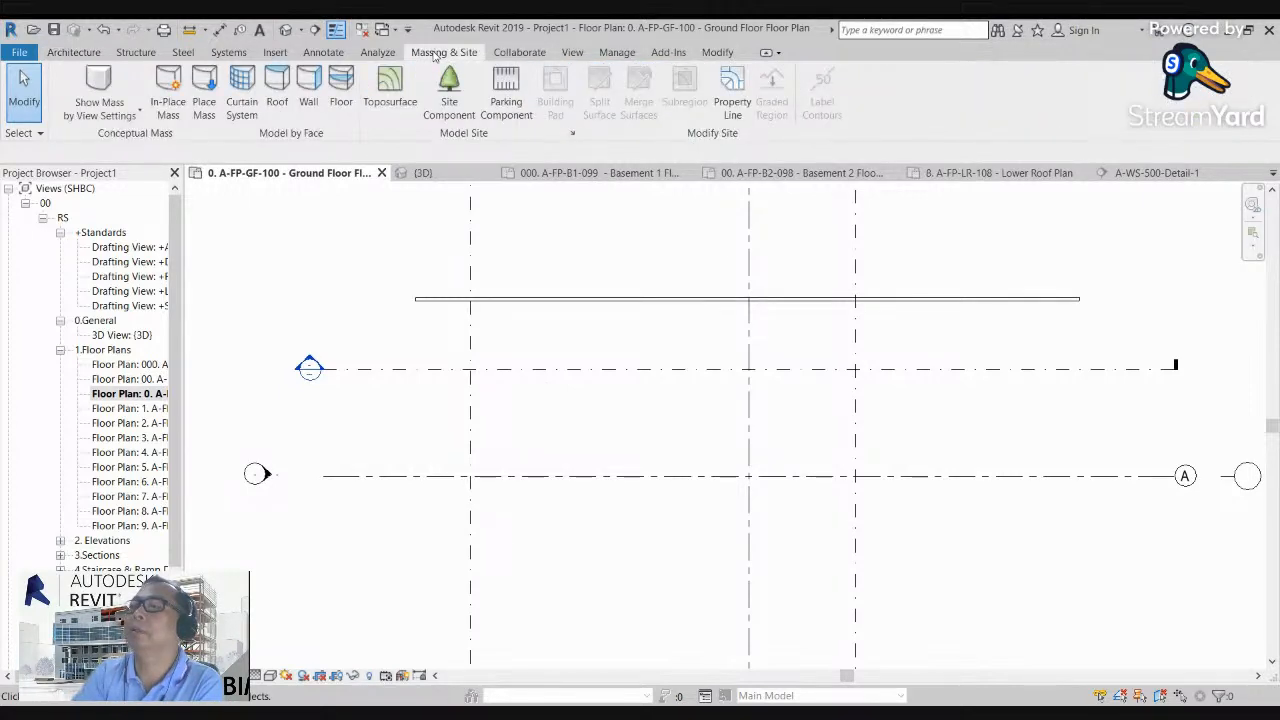
click(168, 89)
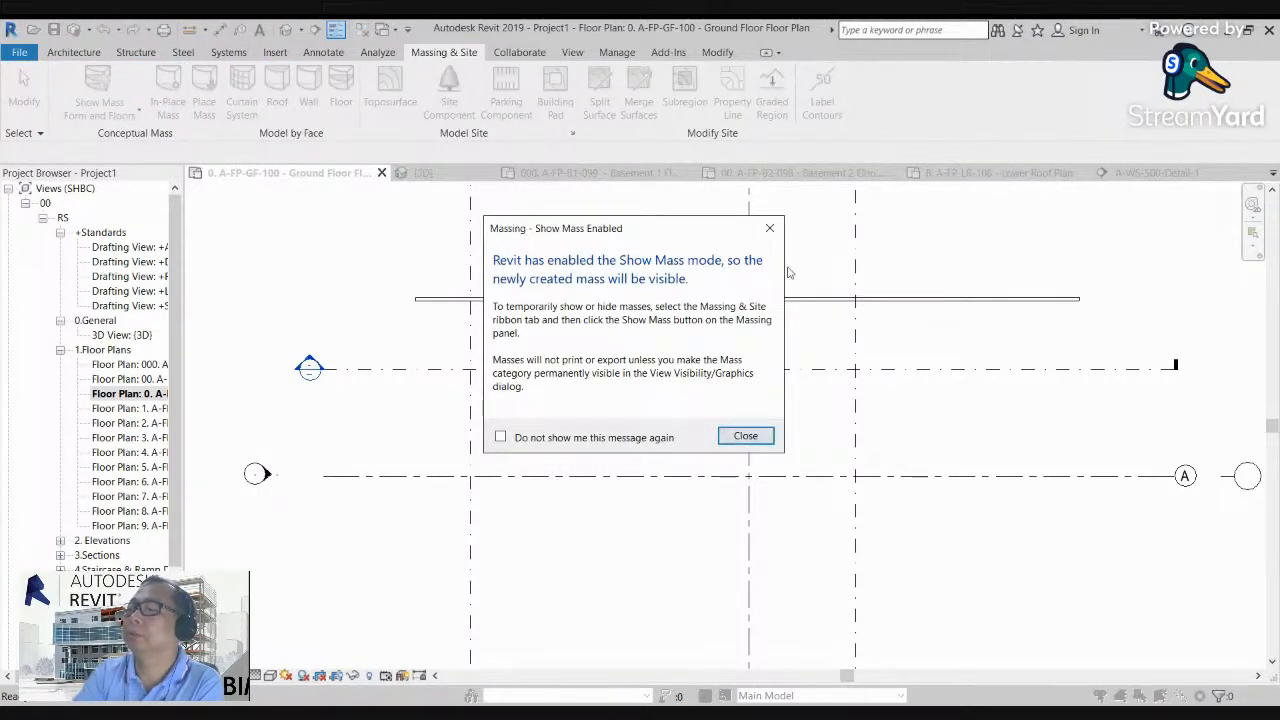
click(769, 231)
key(Return)
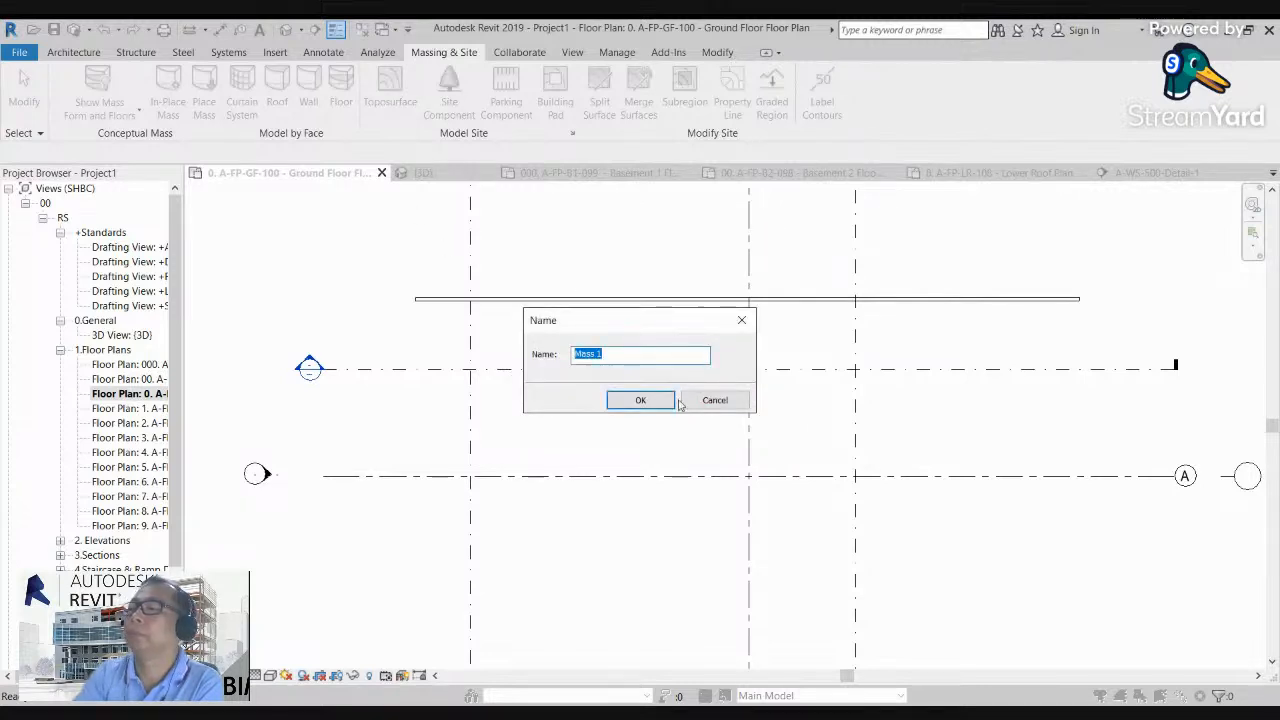
click(650, 400)
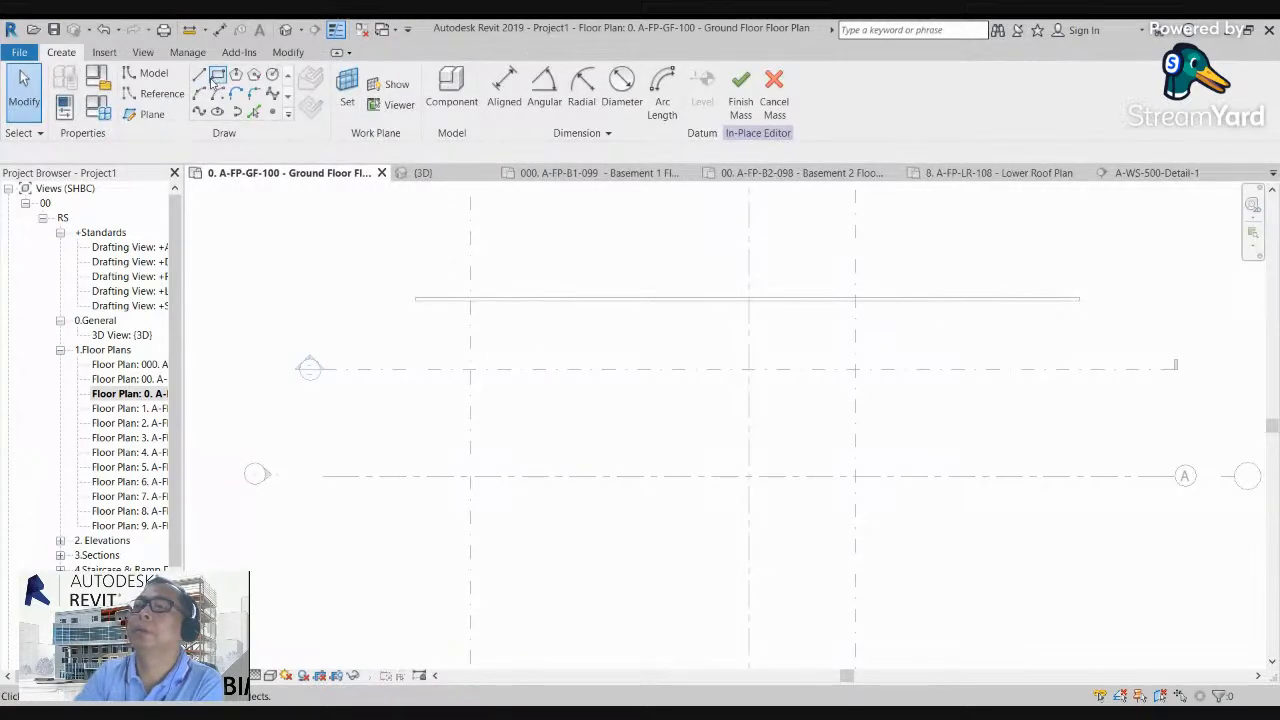
Step: Sketch a narrow upright rectangle below the long wall, just beside the first vertical grid line, and finish the mass
click(217, 75)
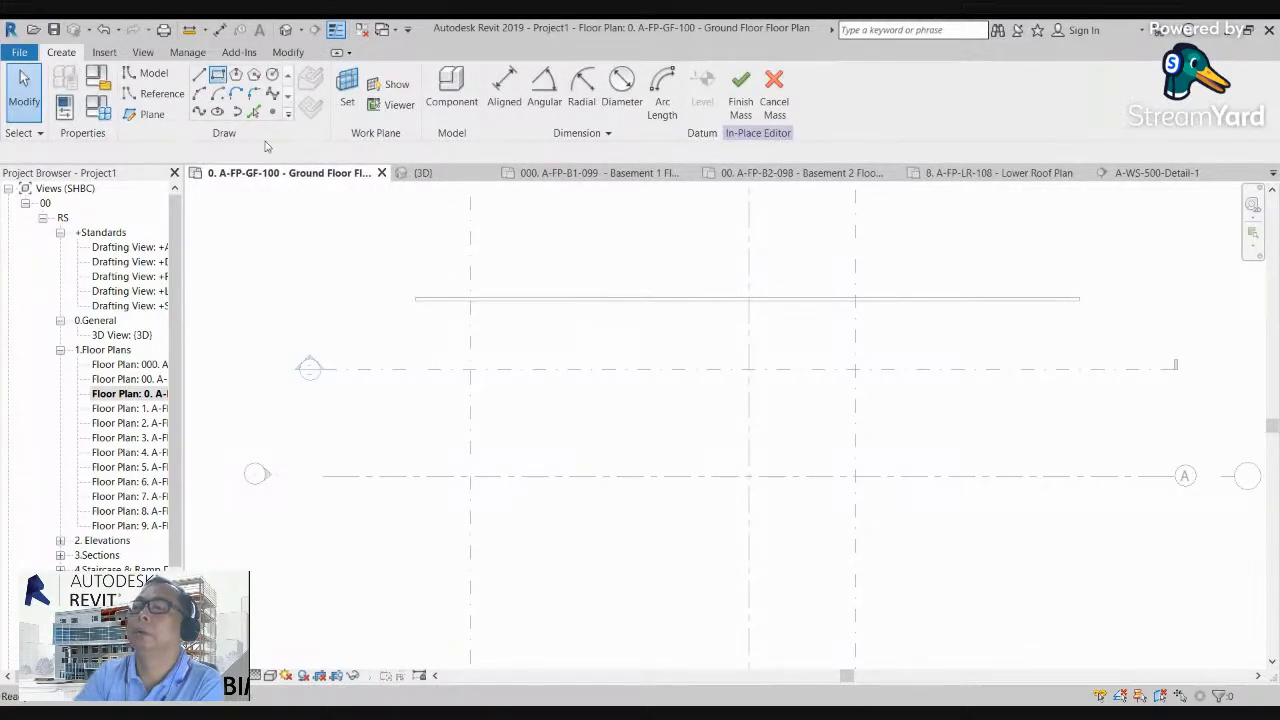
click(496, 320)
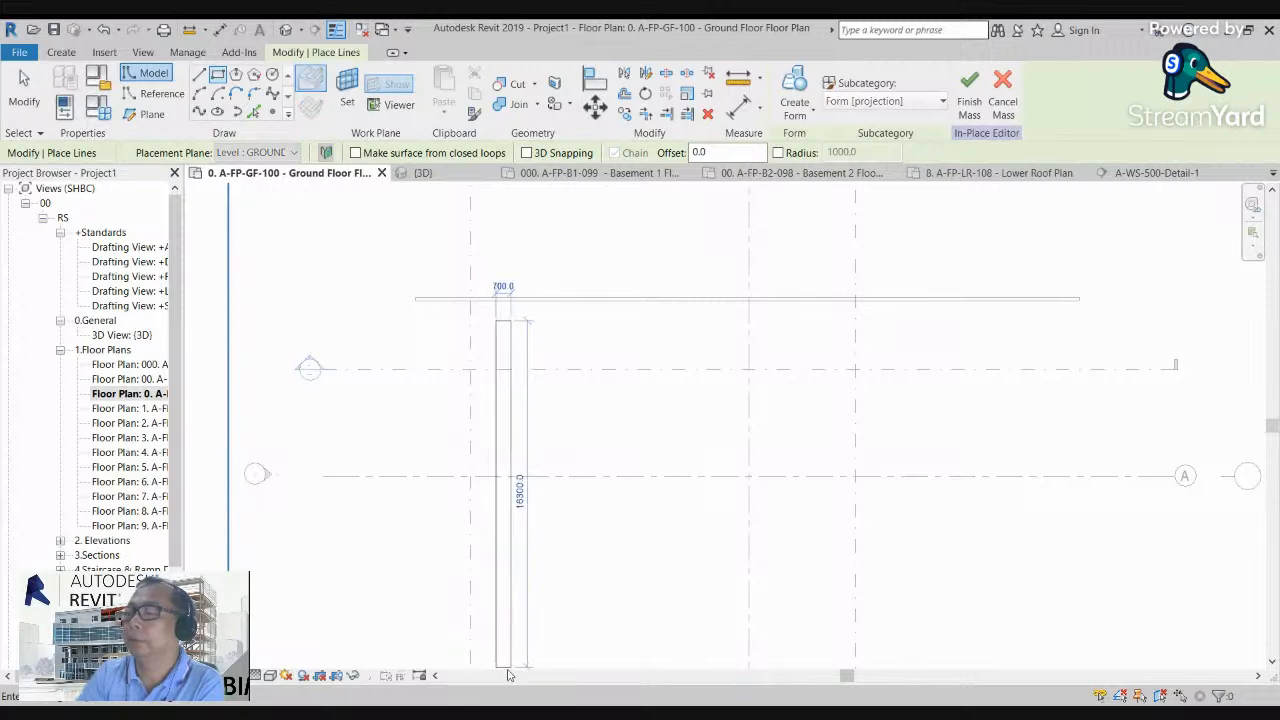
click(508, 675)
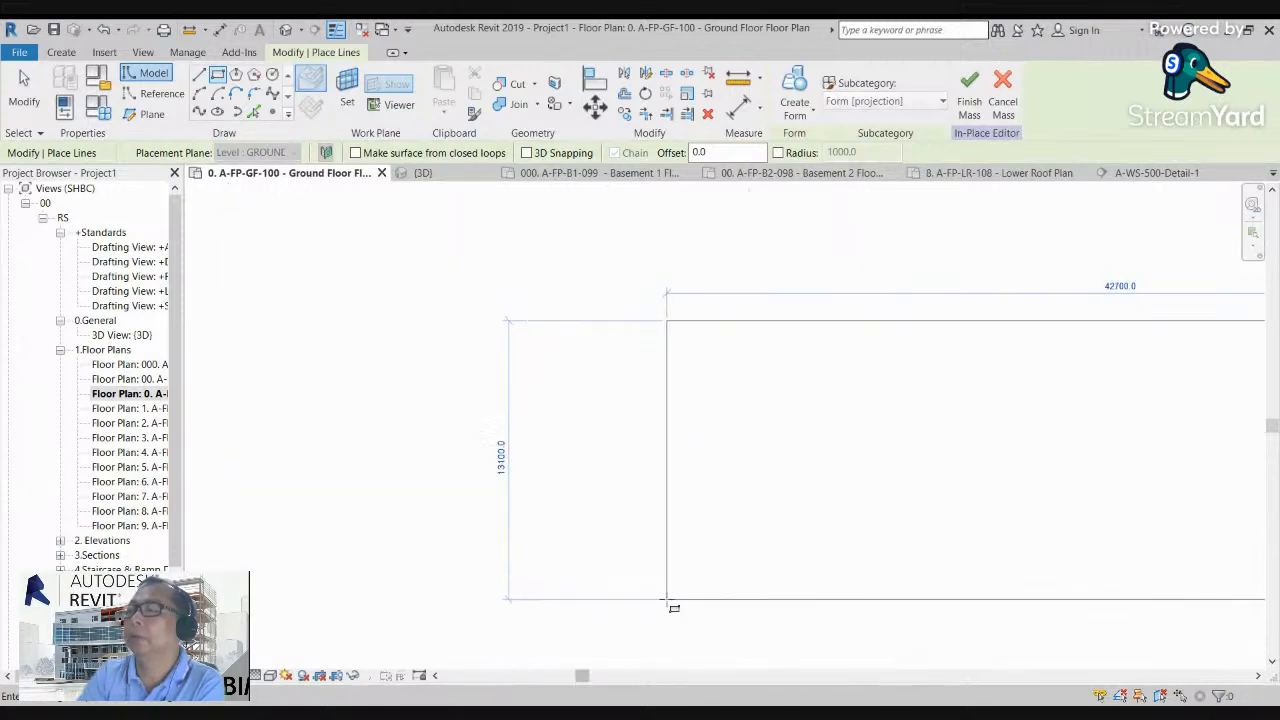
scroll(535, 590, down, 5)
scroll(910, 578, up, 2)
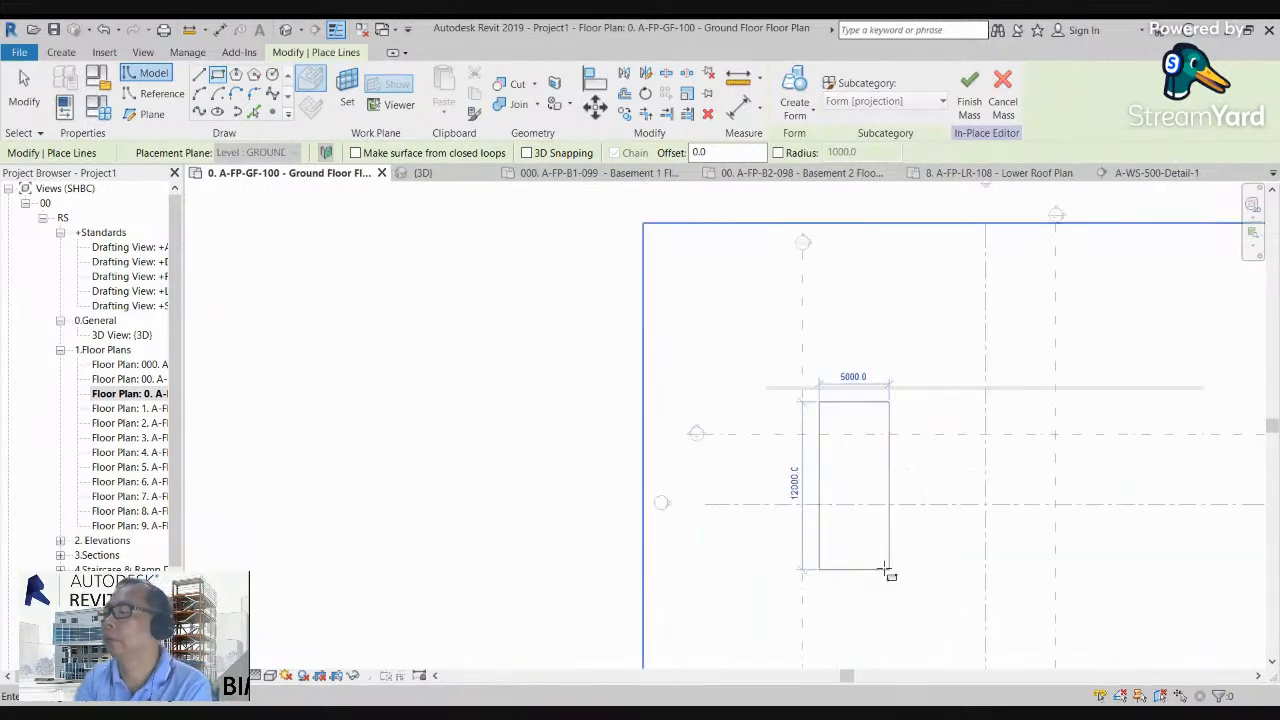
click(848, 560)
scroll(848, 560, up, 1)
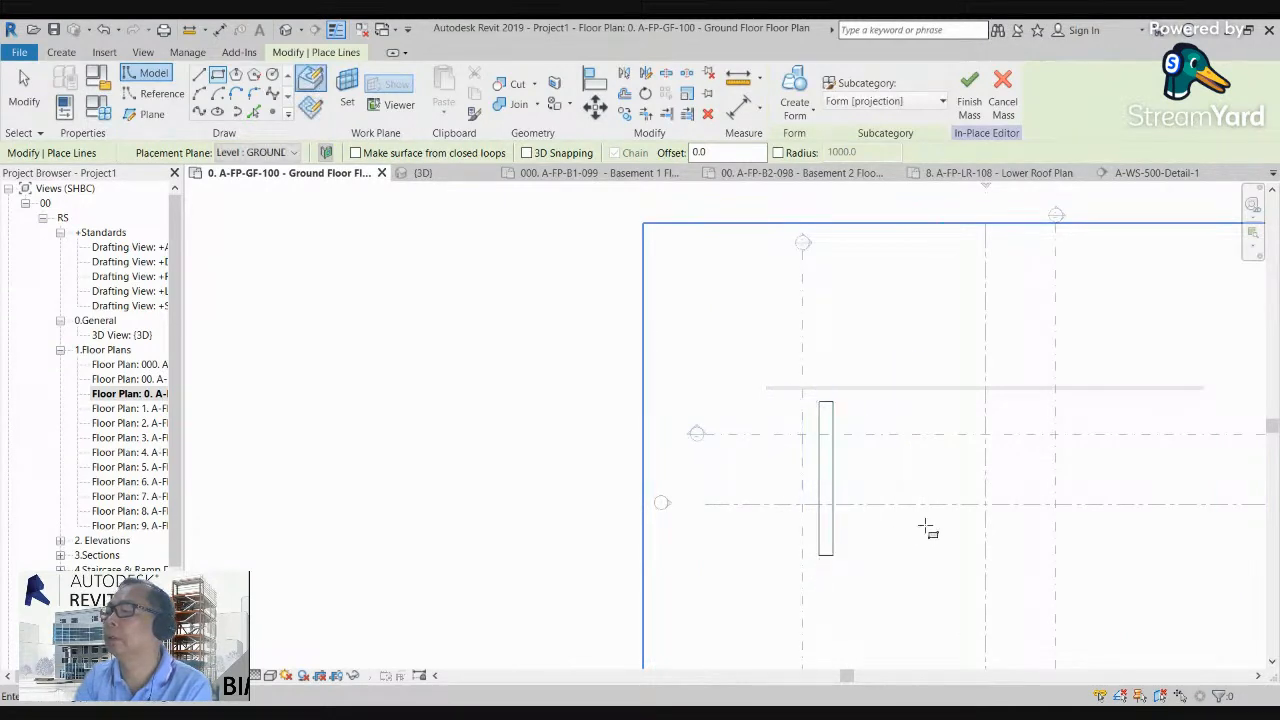
key(Escape)
key(Escape)
scroll(925, 500, up, 2)
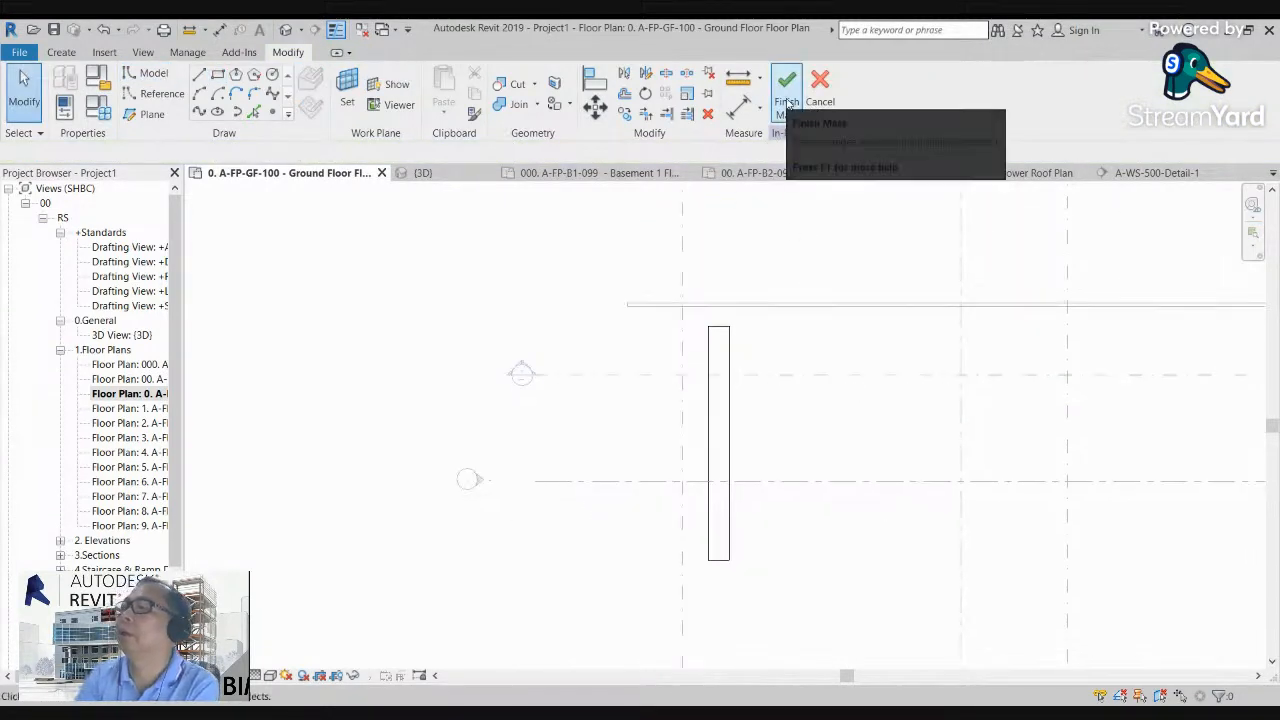
click(787, 92)
Step: Edit the mass in place and create a solid form from its rectangular outline
click(733, 344)
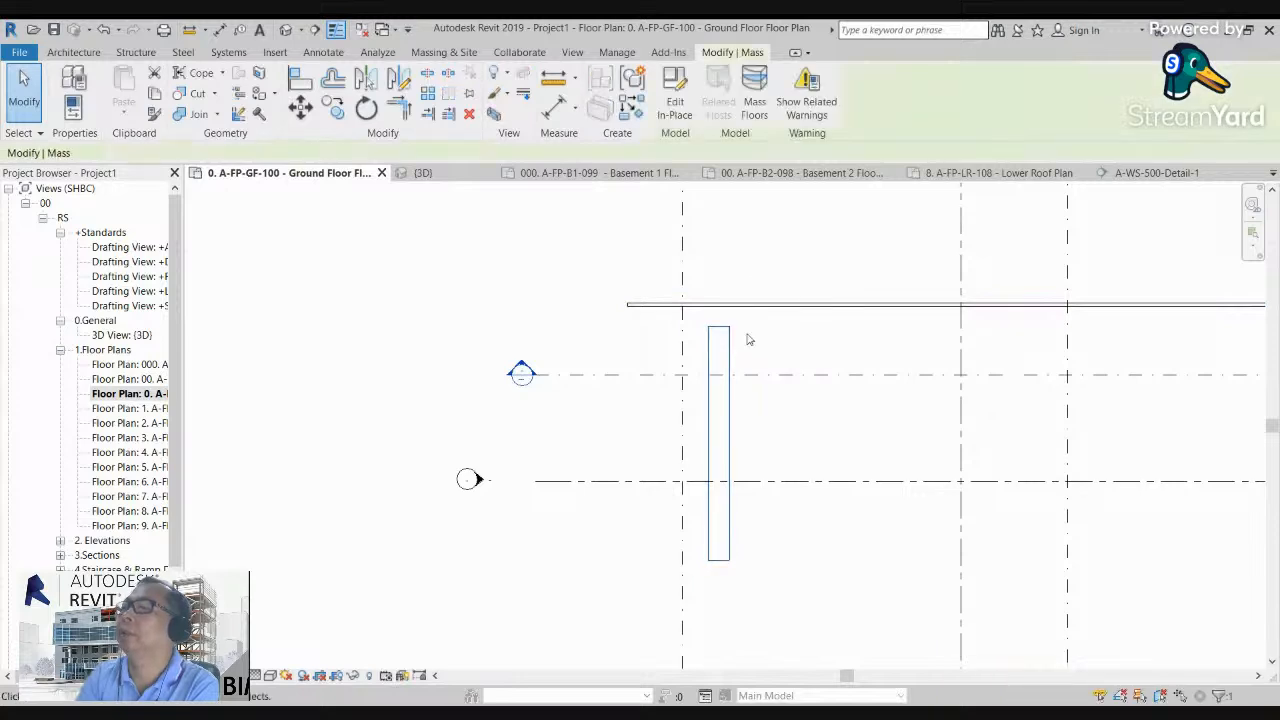
click(675, 92)
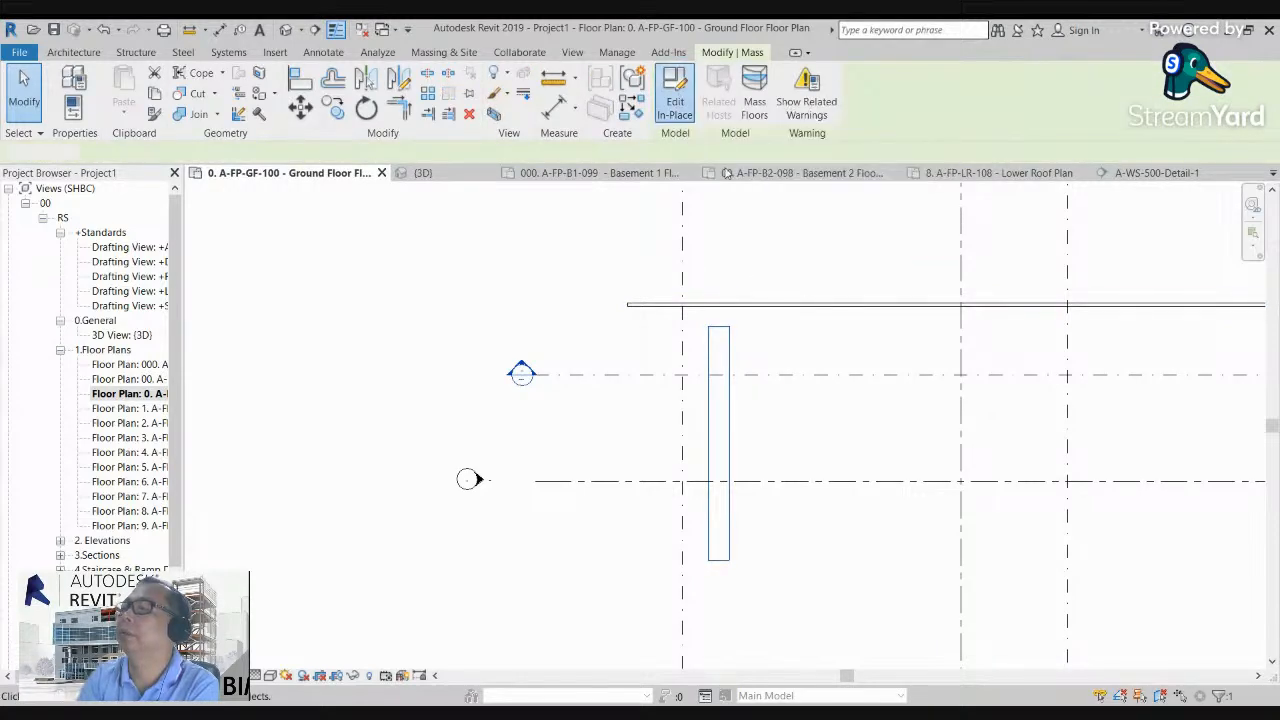
click(728, 355)
click(813, 116)
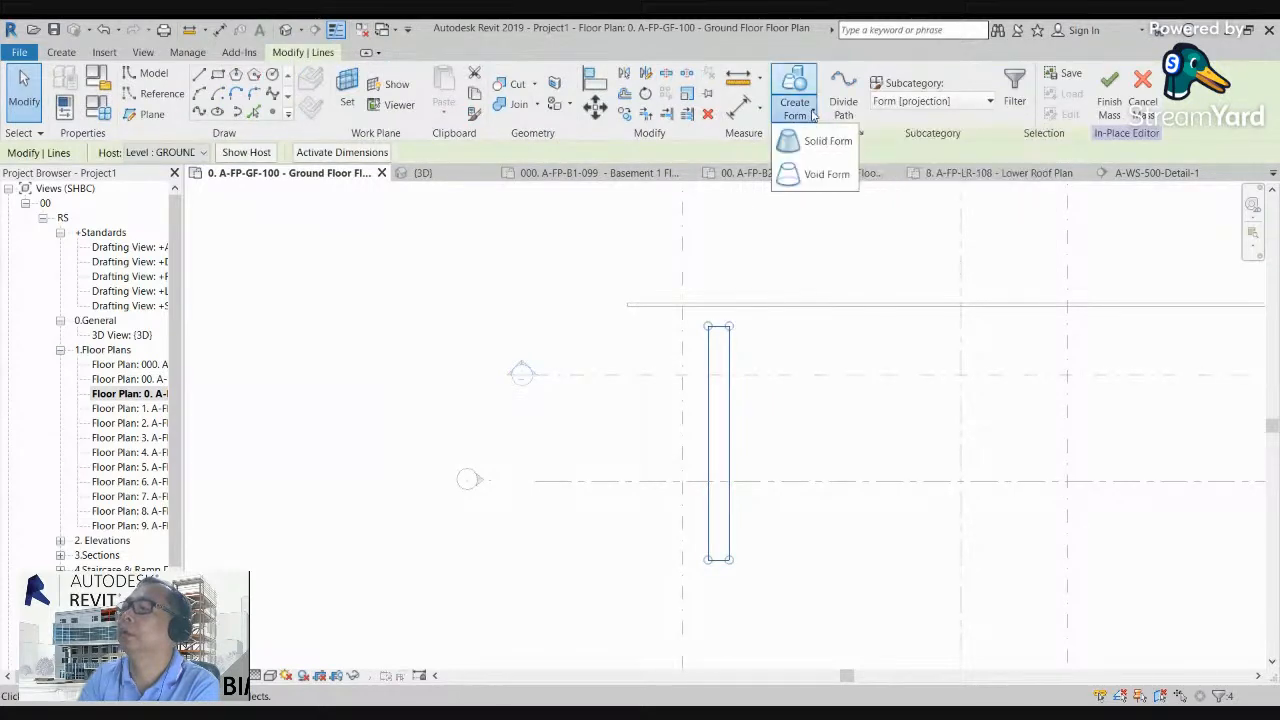
click(824, 141)
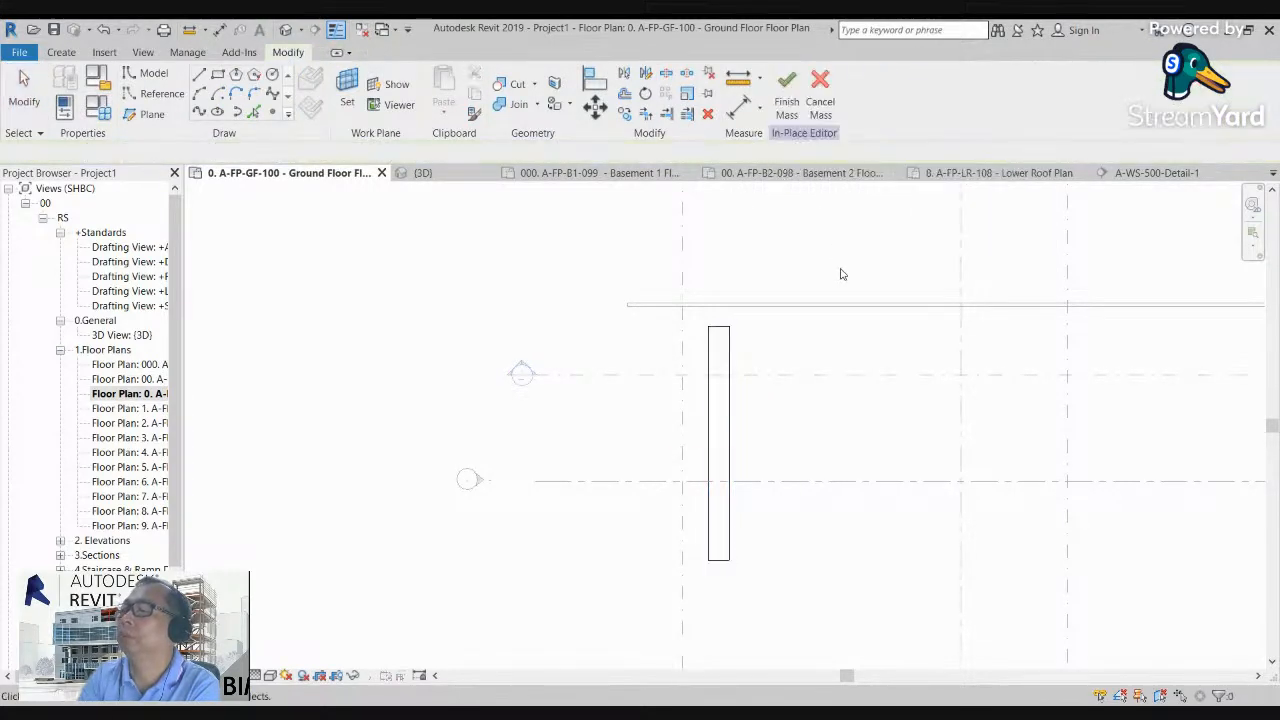
Step: Finish the in-place mass and show it in the default 3D view, orbited to see the block beside the long wall
click(787, 90)
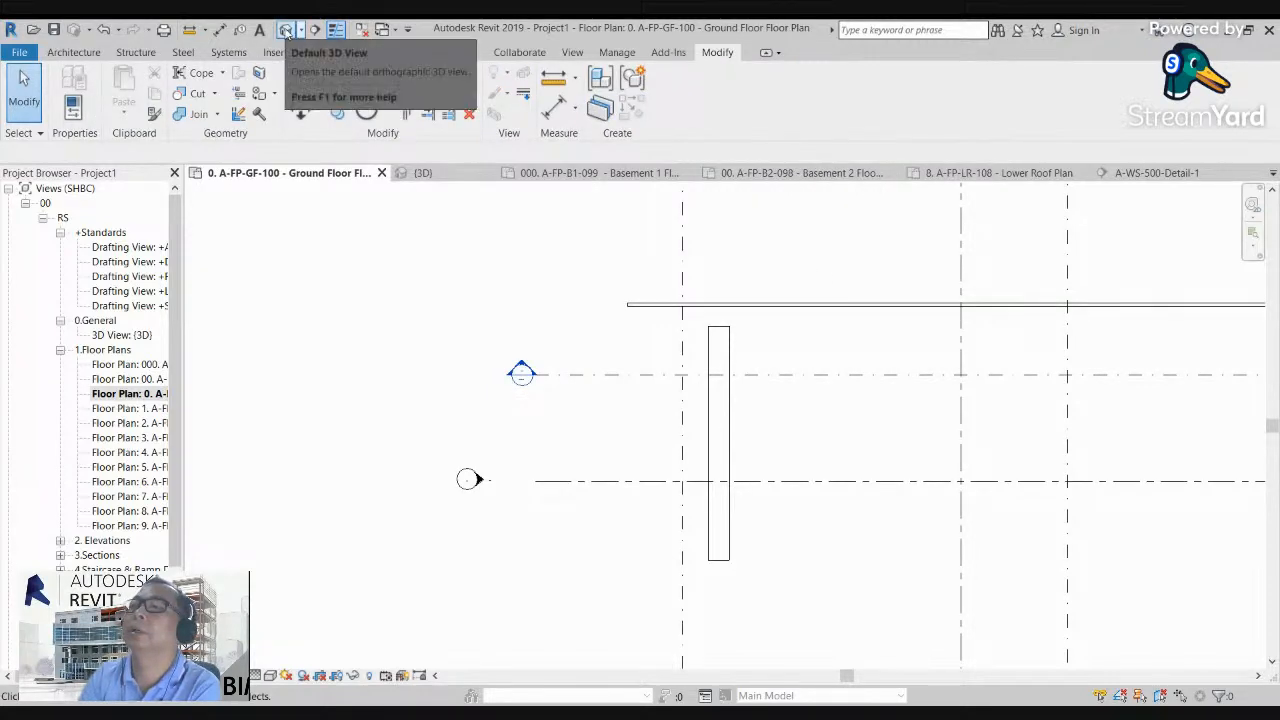
click(286, 31)
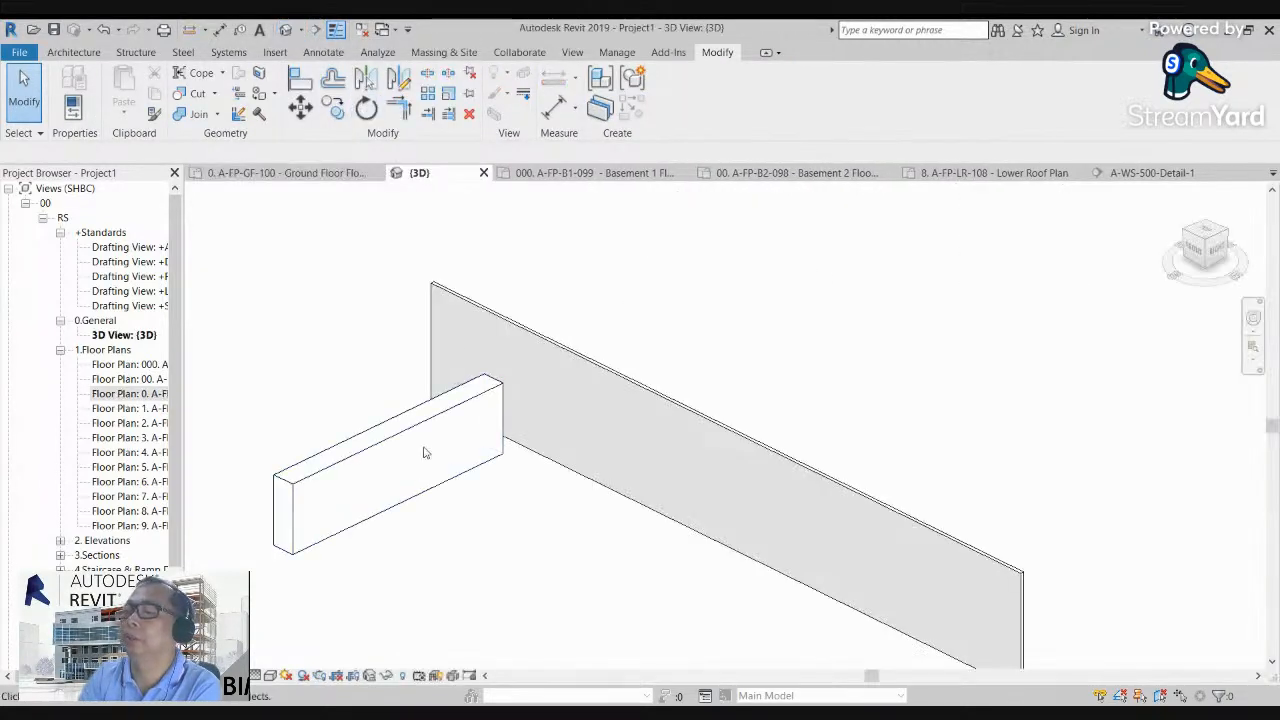
shift+middle_drag(424, 453, 472, 216)
scroll(637, 640, up, 5)
middle_drag(607, 618, 571, 562)
scroll(571, 530, up, 1)
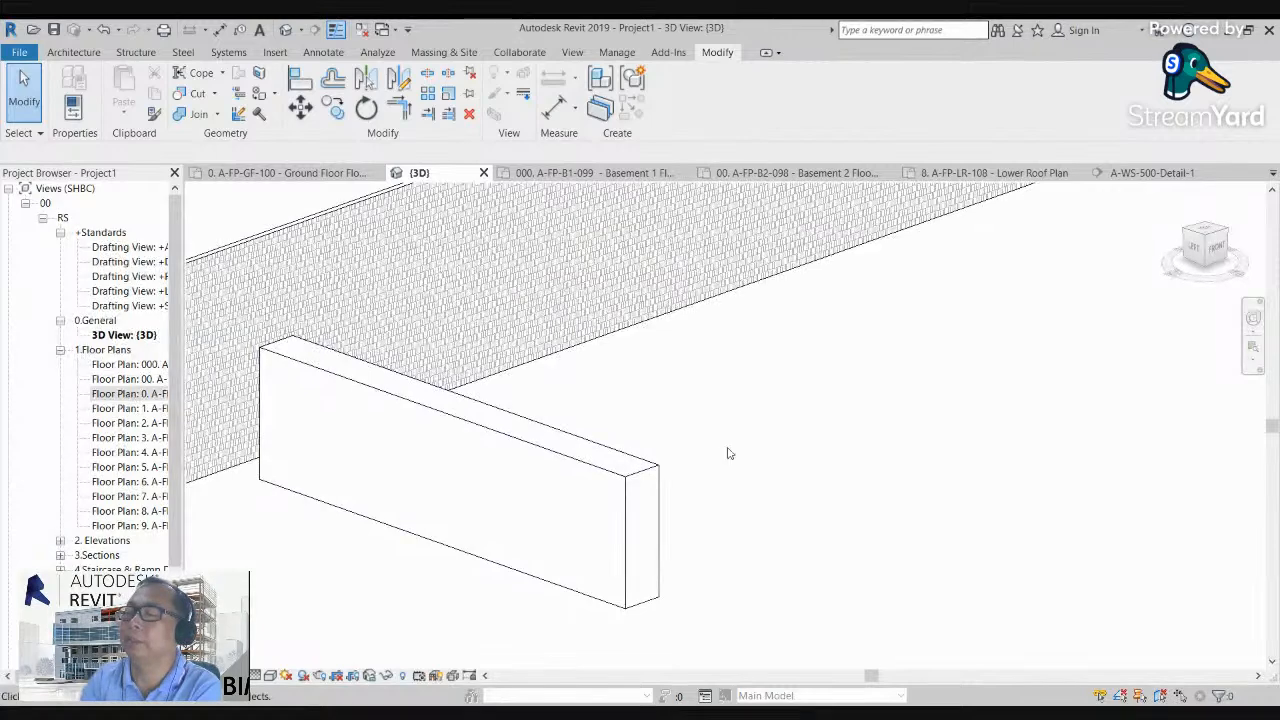
scroll(754, 483, down, 3)
middle_drag(749, 455, 743, 457)
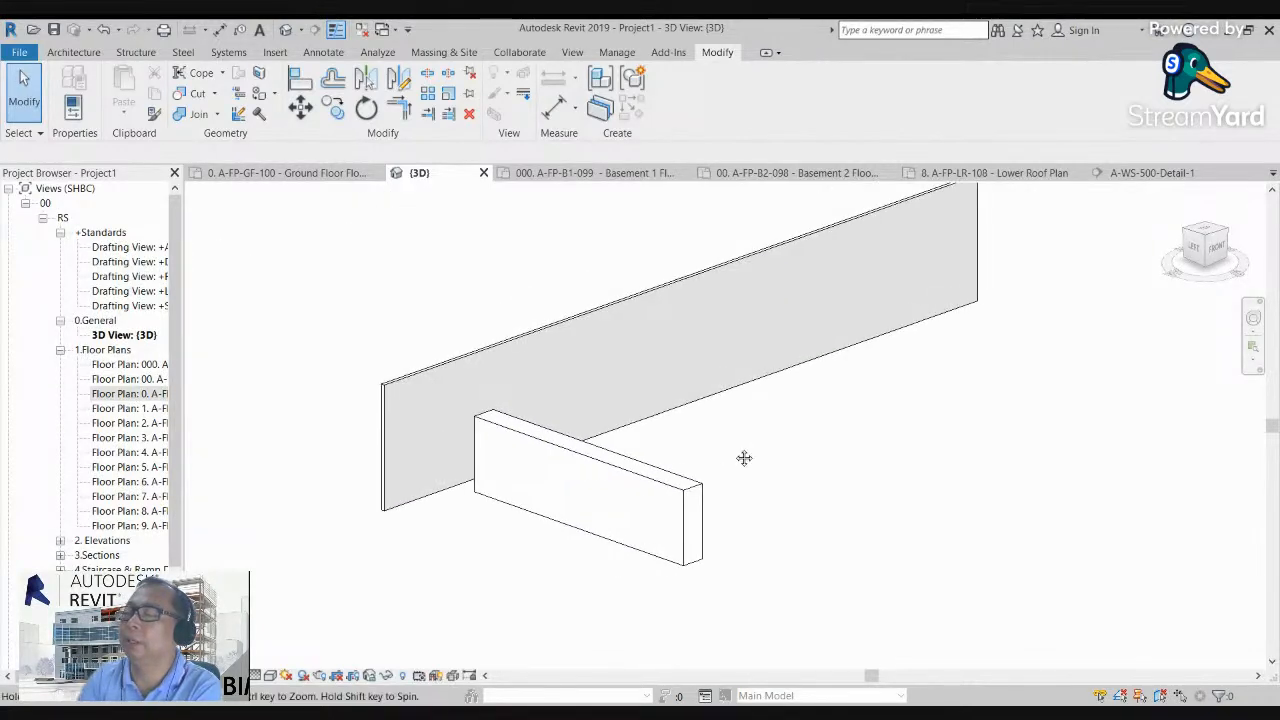
Step: Stretch the mass upward to about 12695 mm tall, so that it rises well above the long wall
click(672, 471)
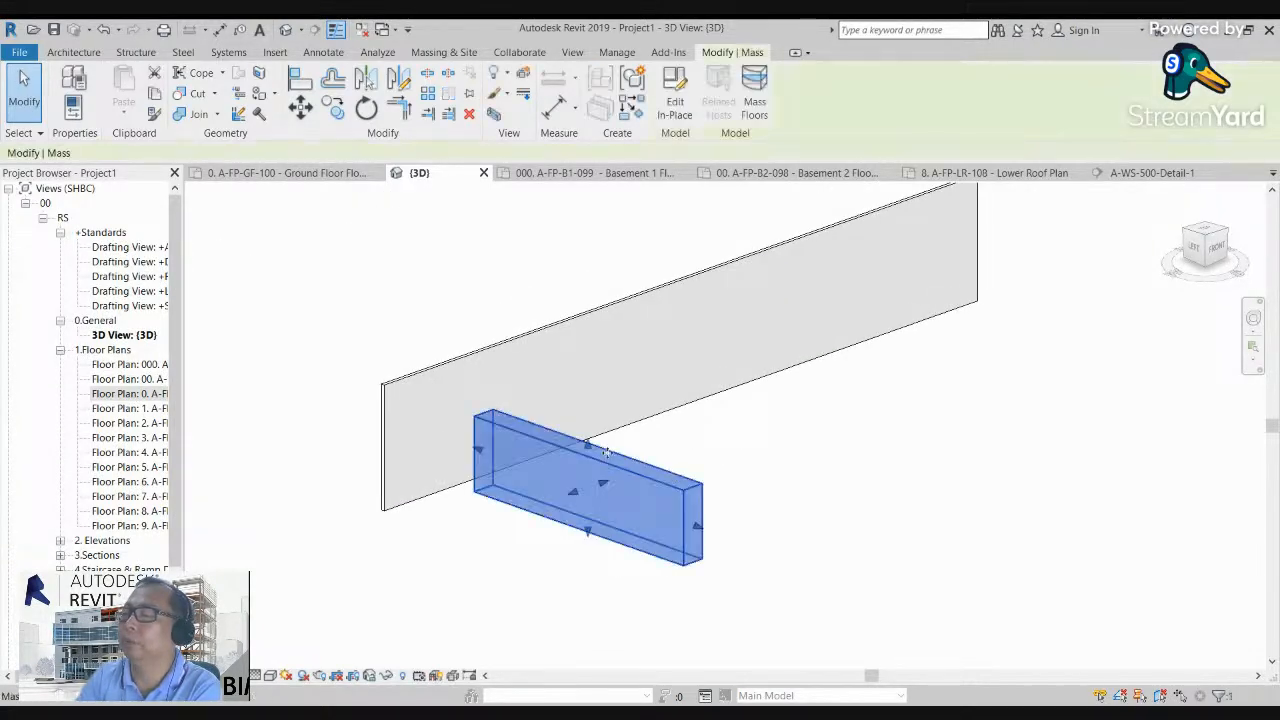
drag(588, 450, 588, 200)
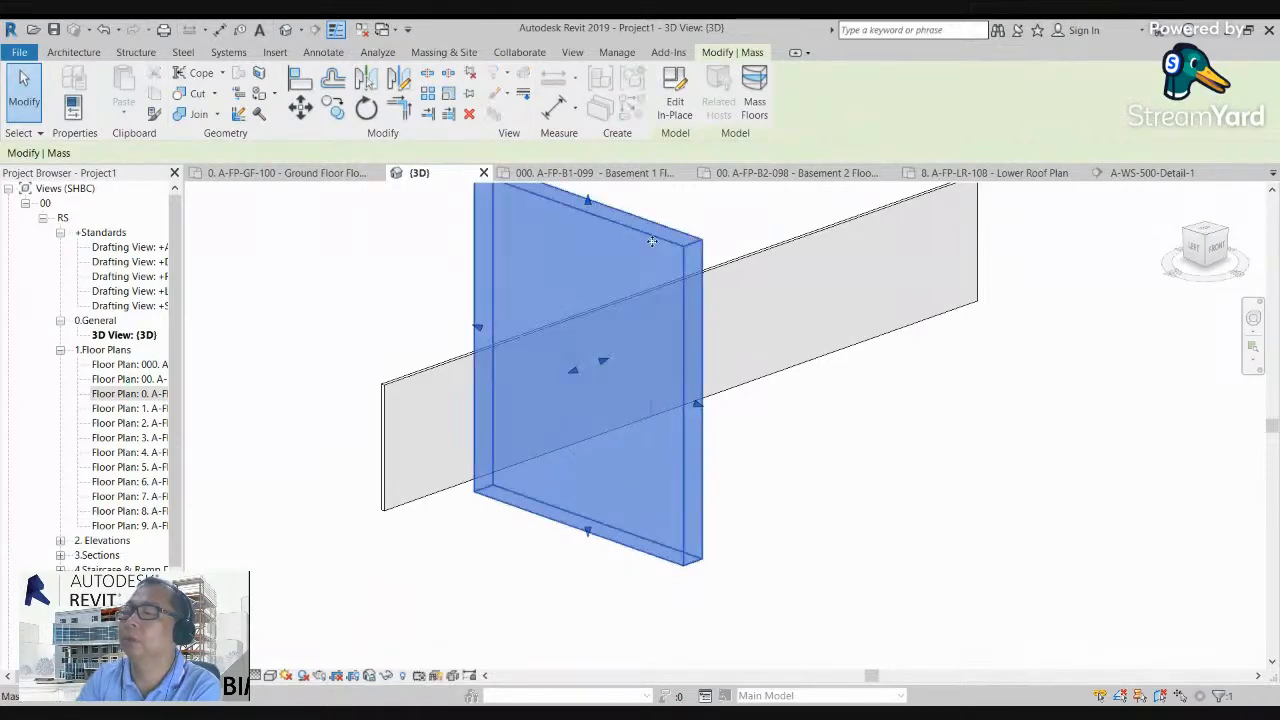
middle_drag(770, 354, 673, 388)
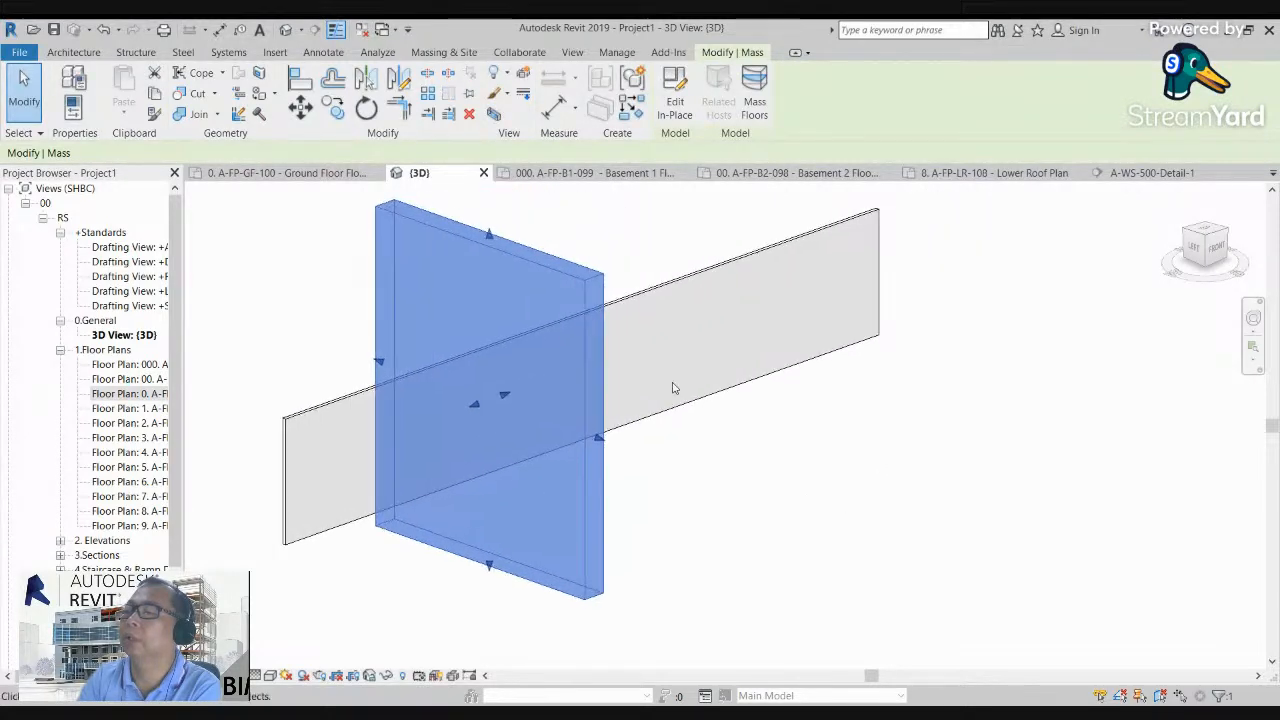
click(621, 227)
click(571, 276)
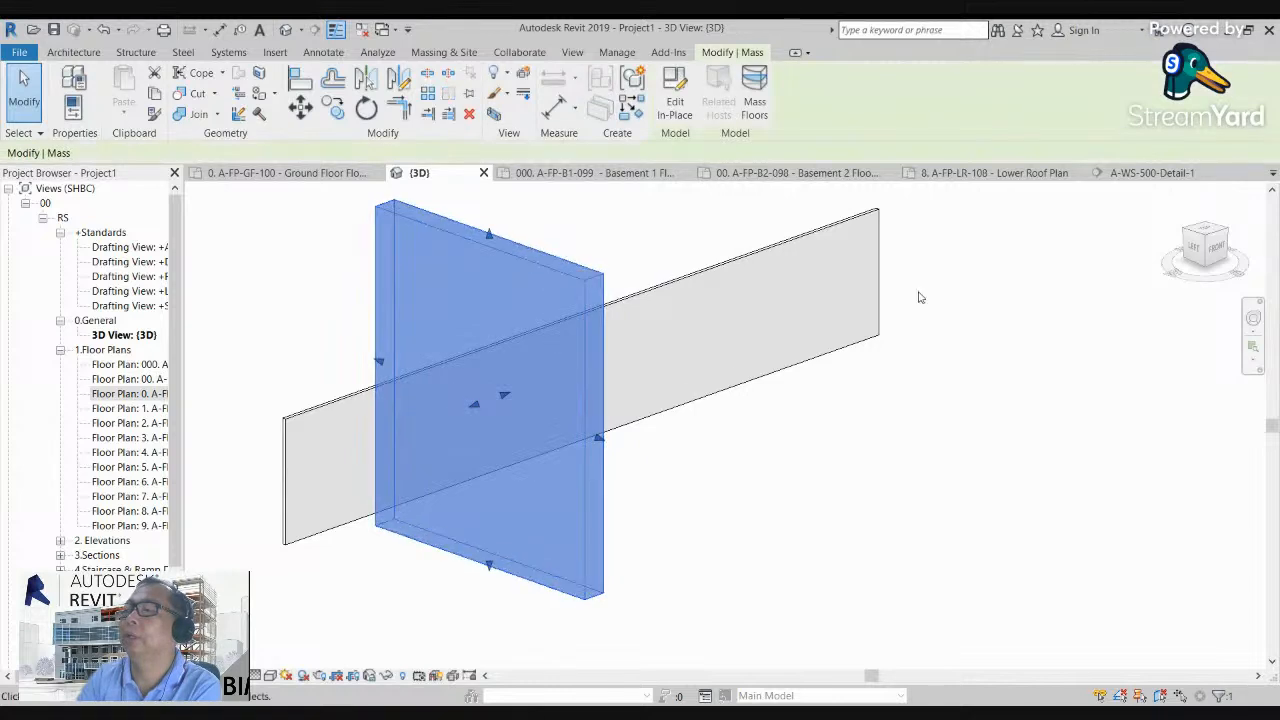
drag(1223, 256, 1160, 245)
middle_drag(680, 265, 684, 300)
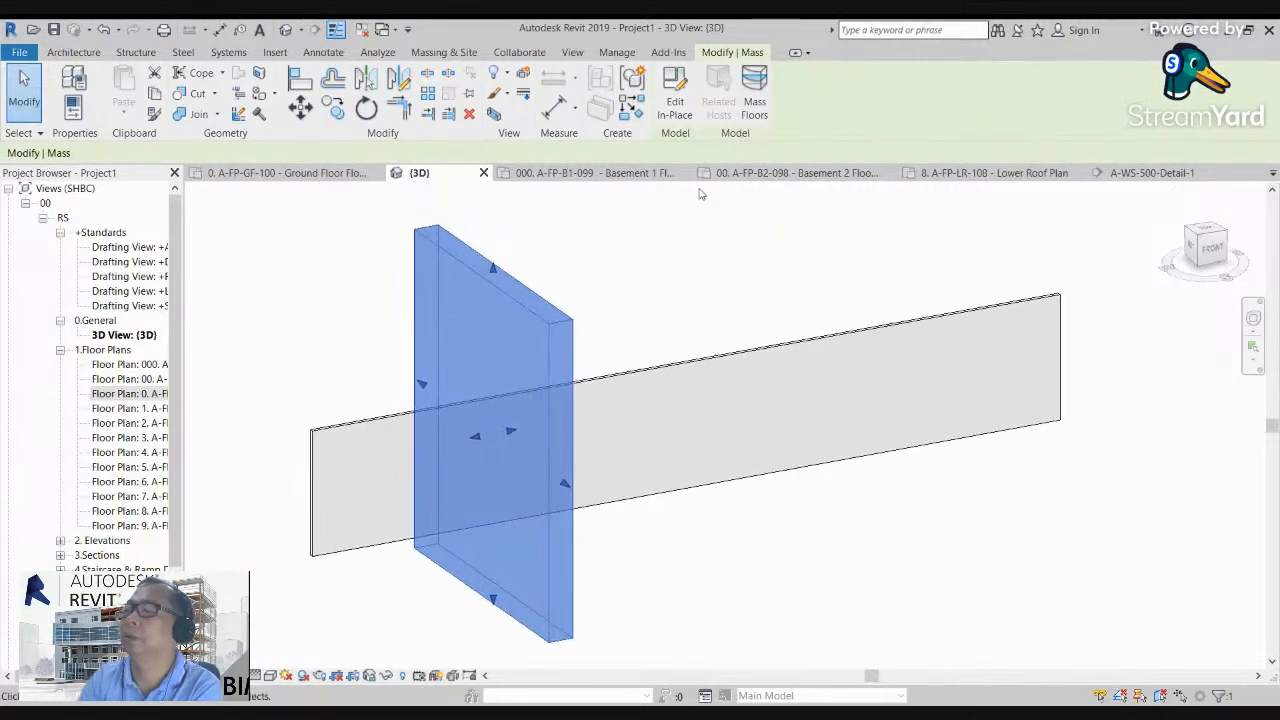
Step: Edit the mass in place and shift its top face sideways along the long wall so the block leans
click(755, 92)
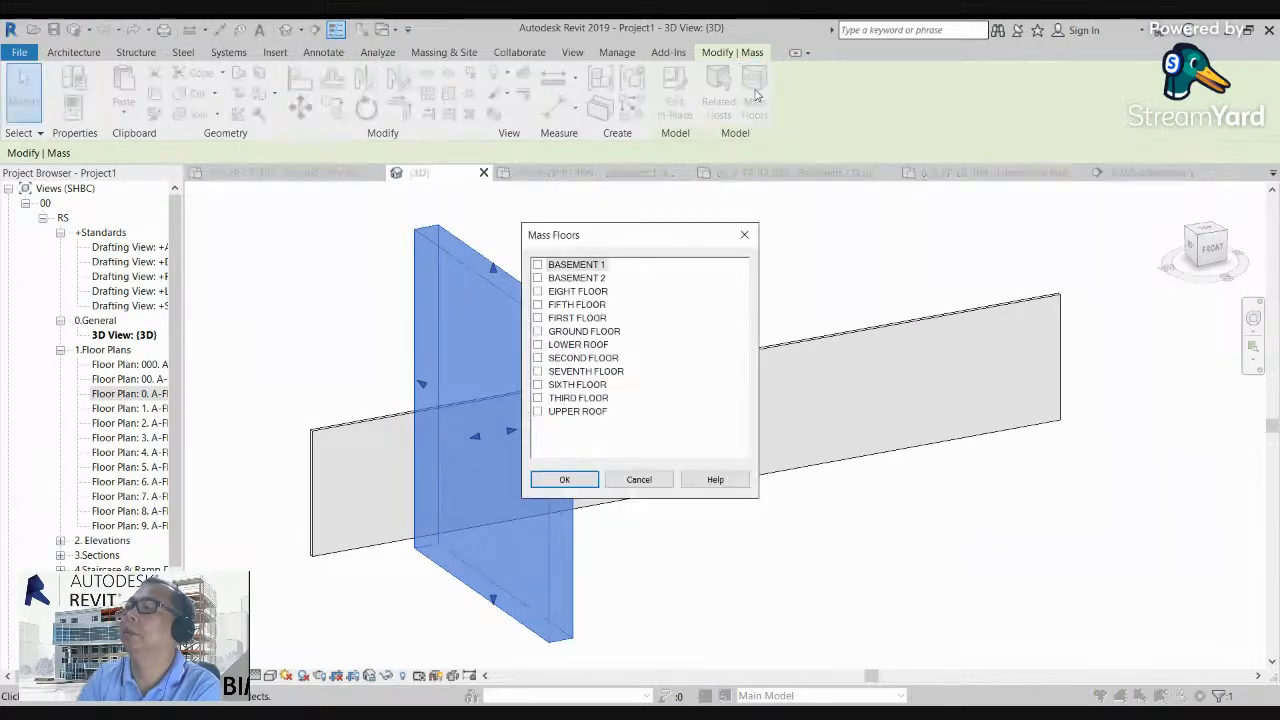
click(744, 235)
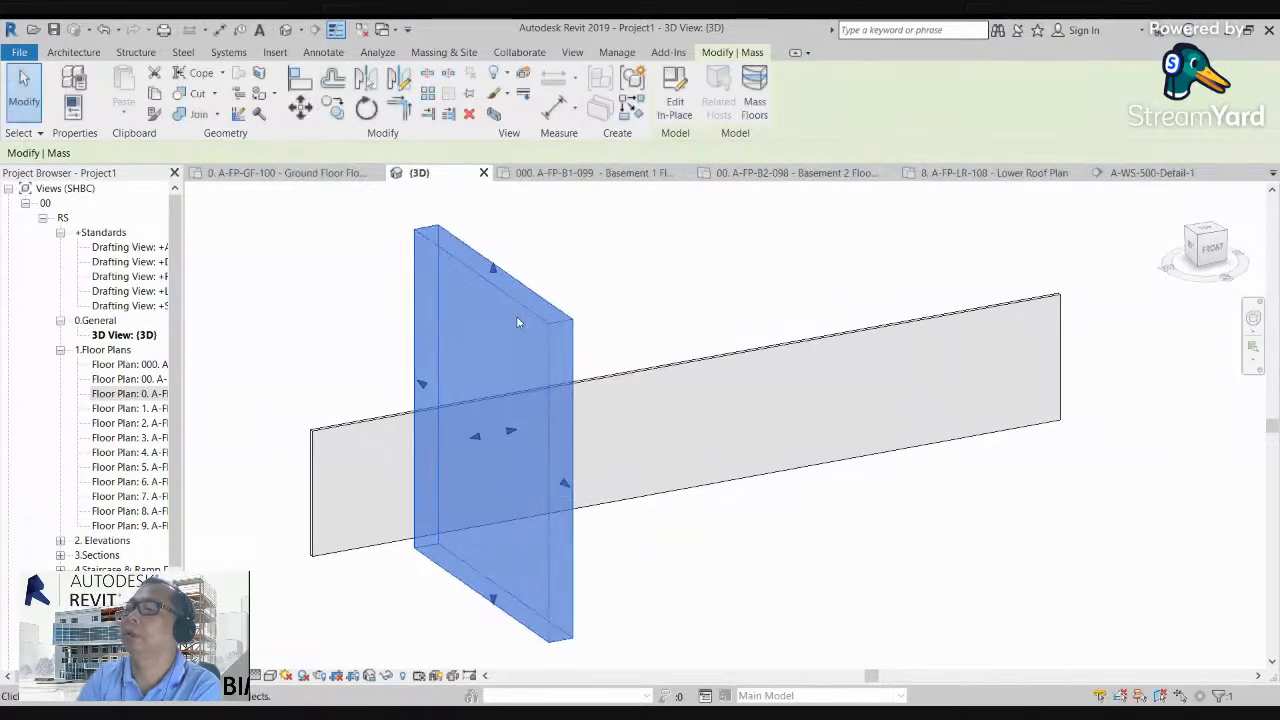
click(672, 100)
shift+middle_drag(523, 246, 466, 310)
scroll(466, 262, up, 3)
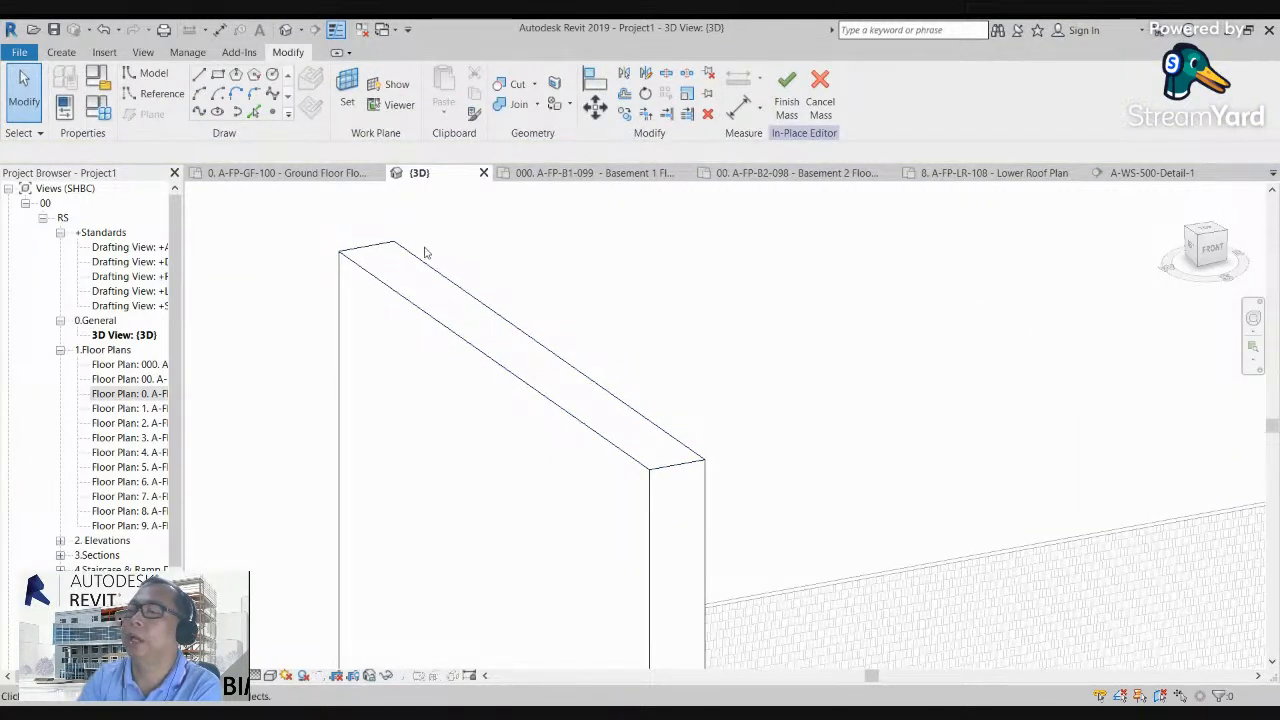
click(498, 323)
shift+middle_drag(583, 297, 590, 297)
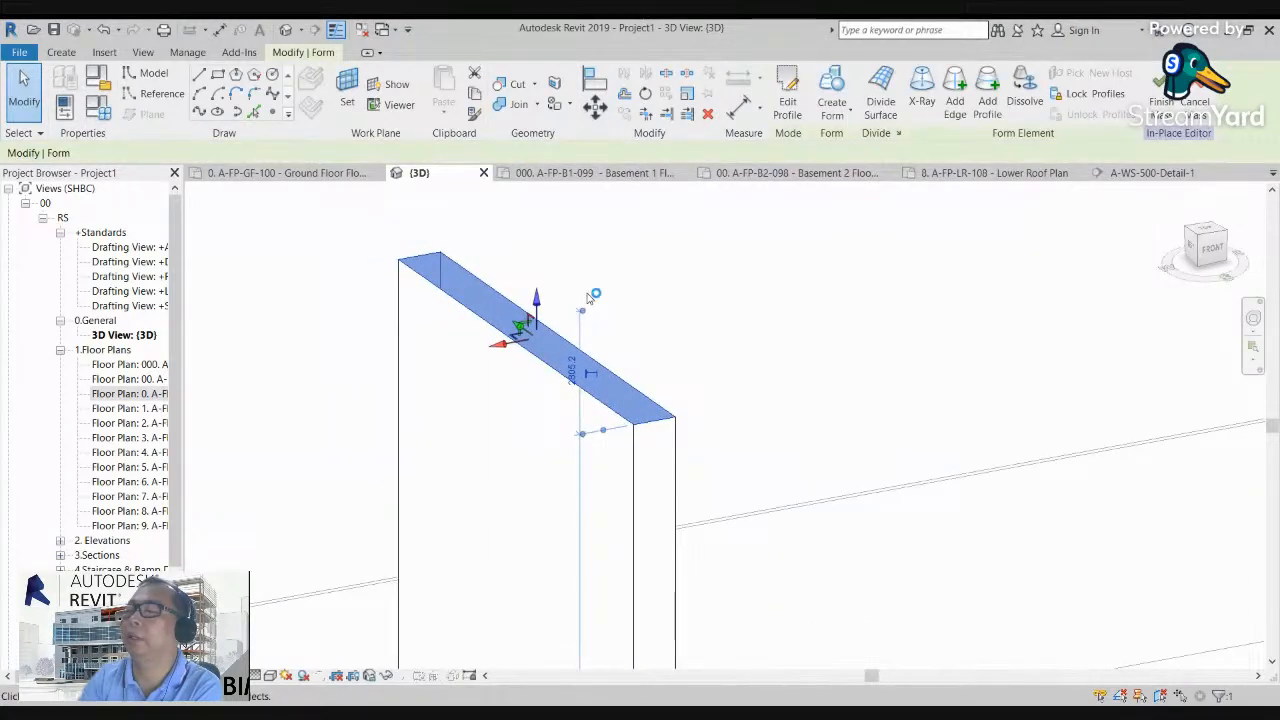
scroll(594, 296, down, 3)
drag(529, 300, 672, 280)
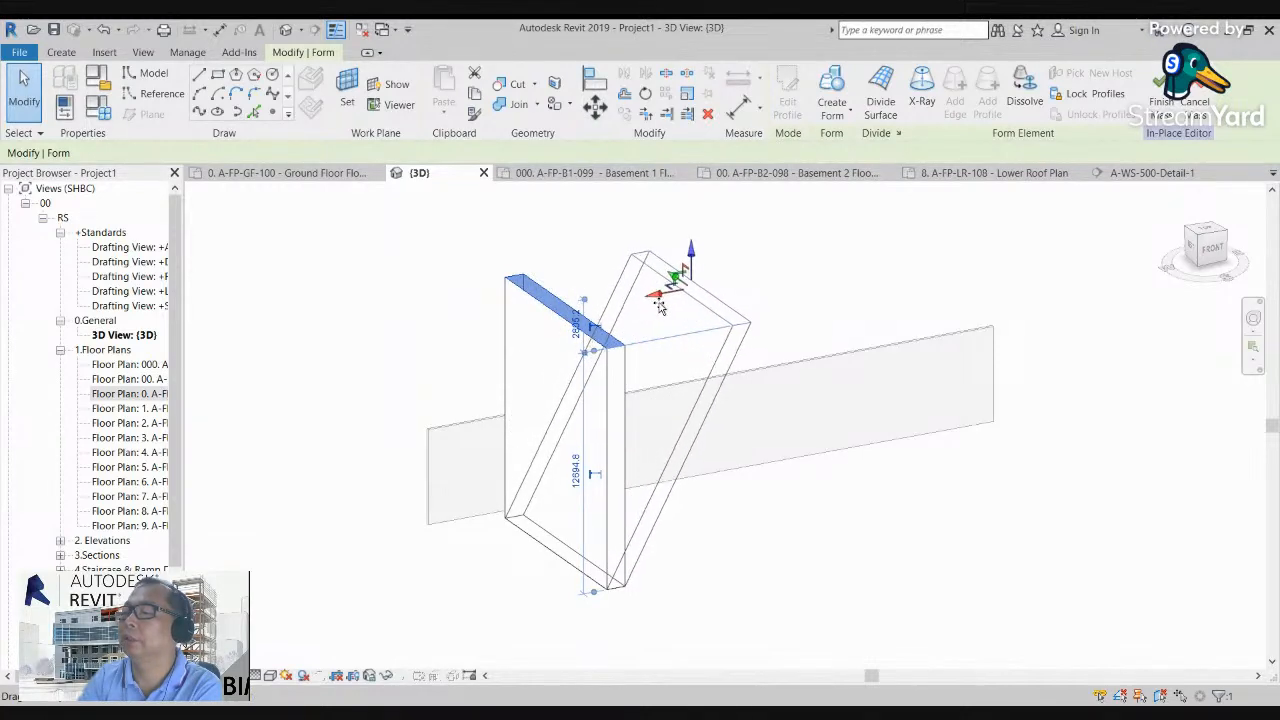
click(783, 352)
scroll(791, 352, up, 2)
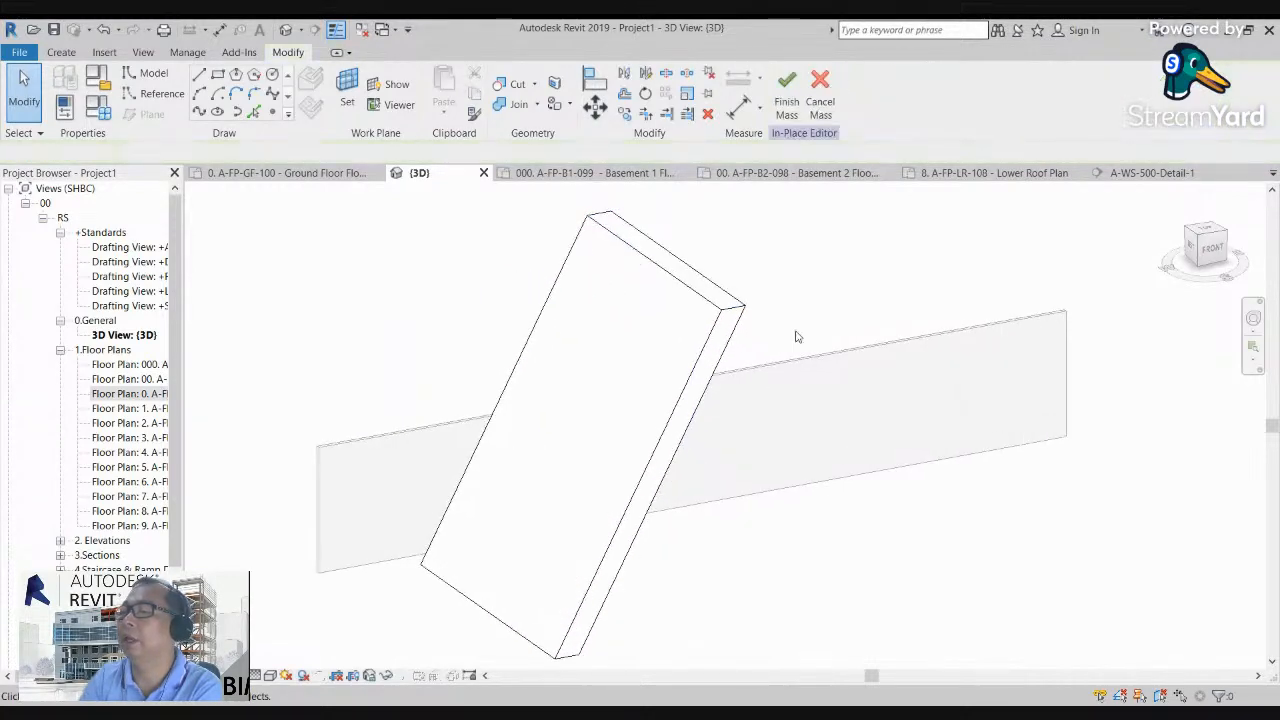
Step: Check the leaning block from the front and in perspective orientation, and finish the mass edit
scroll(760, 331, down, 3)
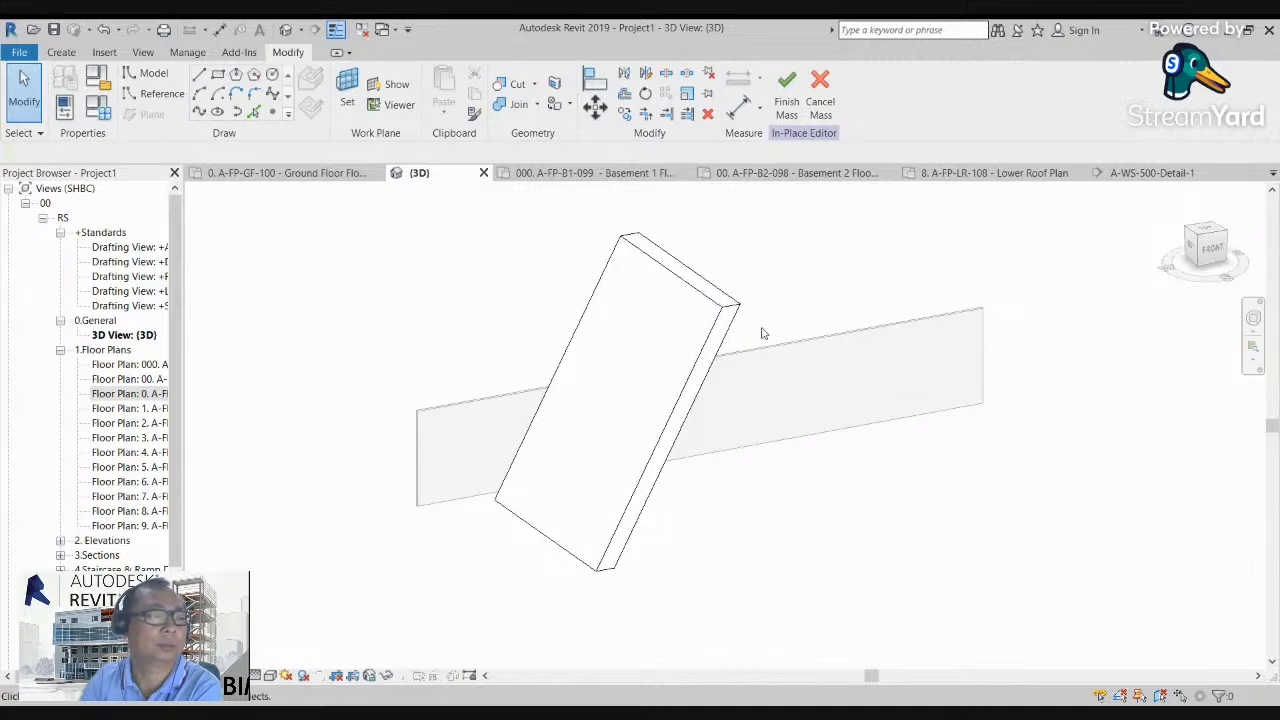
click(1213, 249)
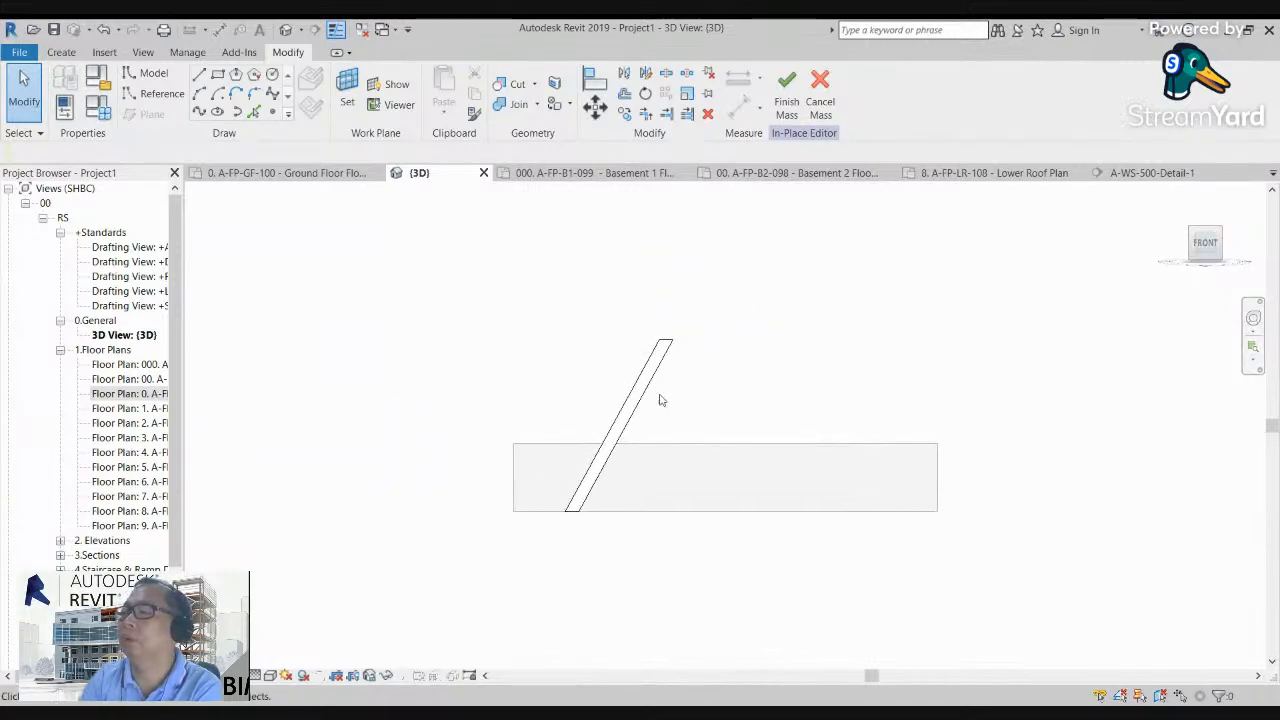
mouse_move(1207, 253)
mouse_down()
mouse_move(1245, 270)
mouse_move(214, 278)
mouse_up()
scroll(798, 517, up, 2)
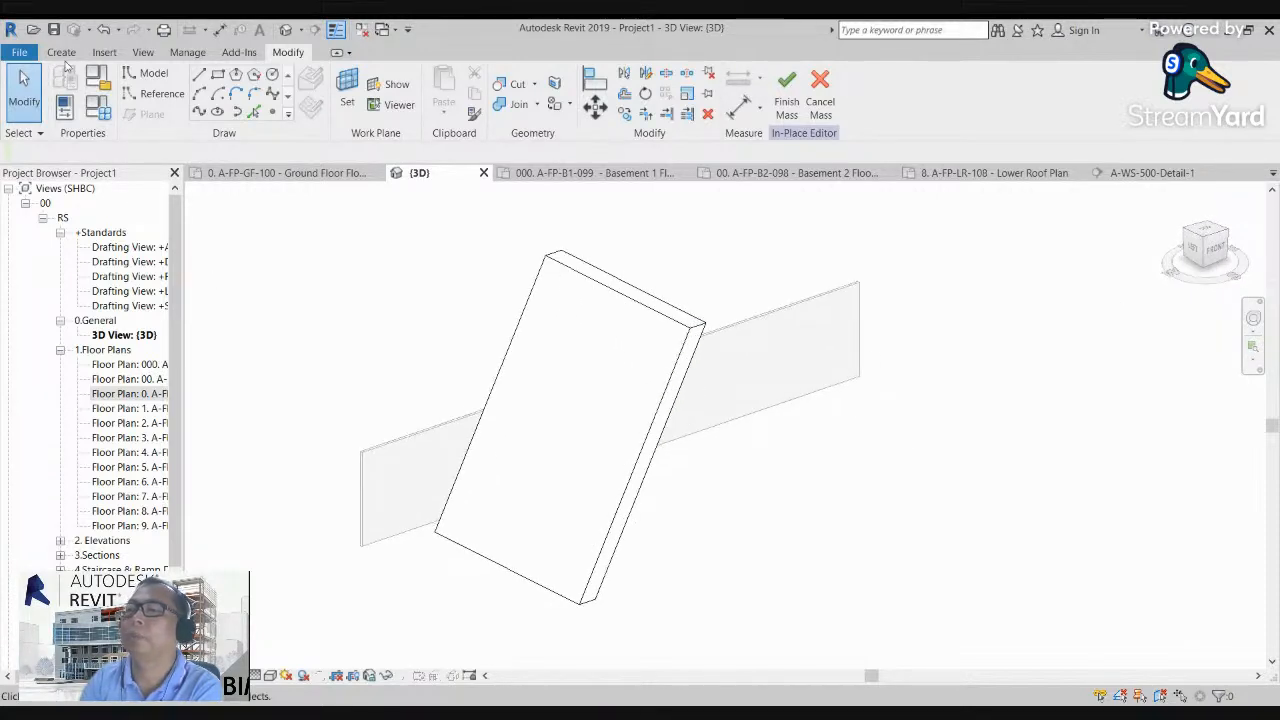
click(786, 88)
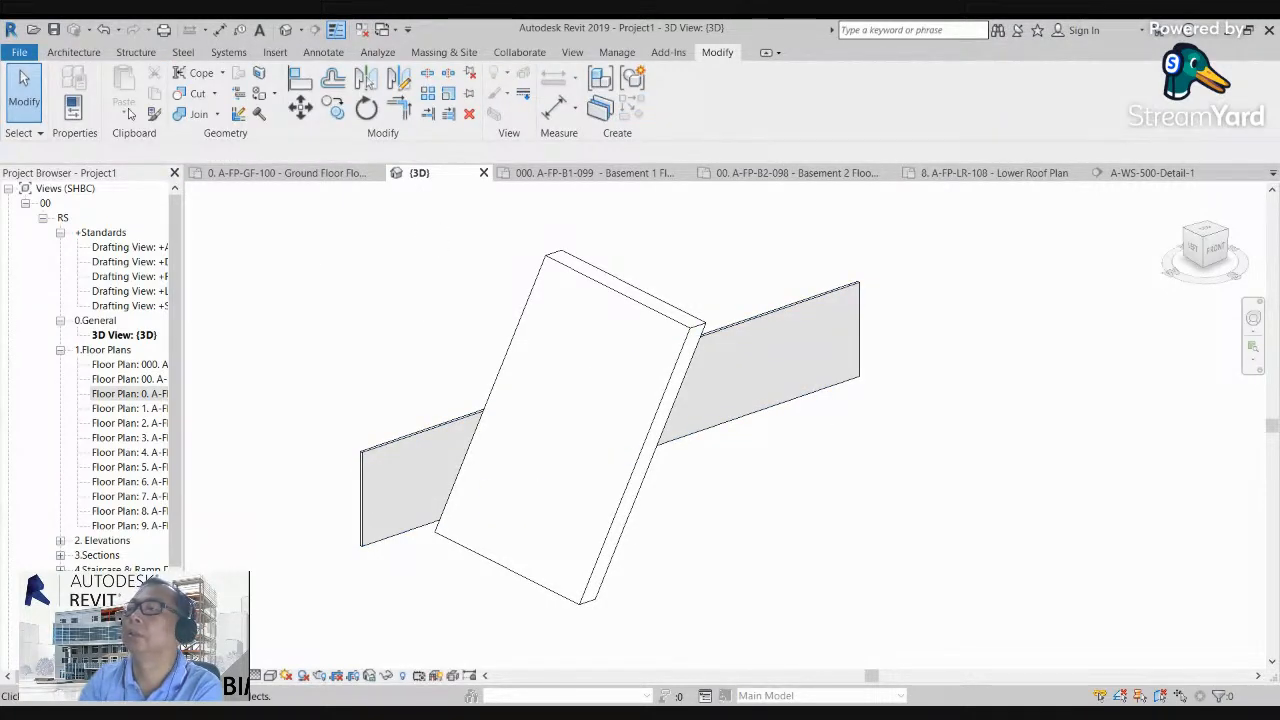
Step: Create a wall with Wall by Face on the large upward-sloping face of the leaning mass
click(73, 52)
click(70, 117)
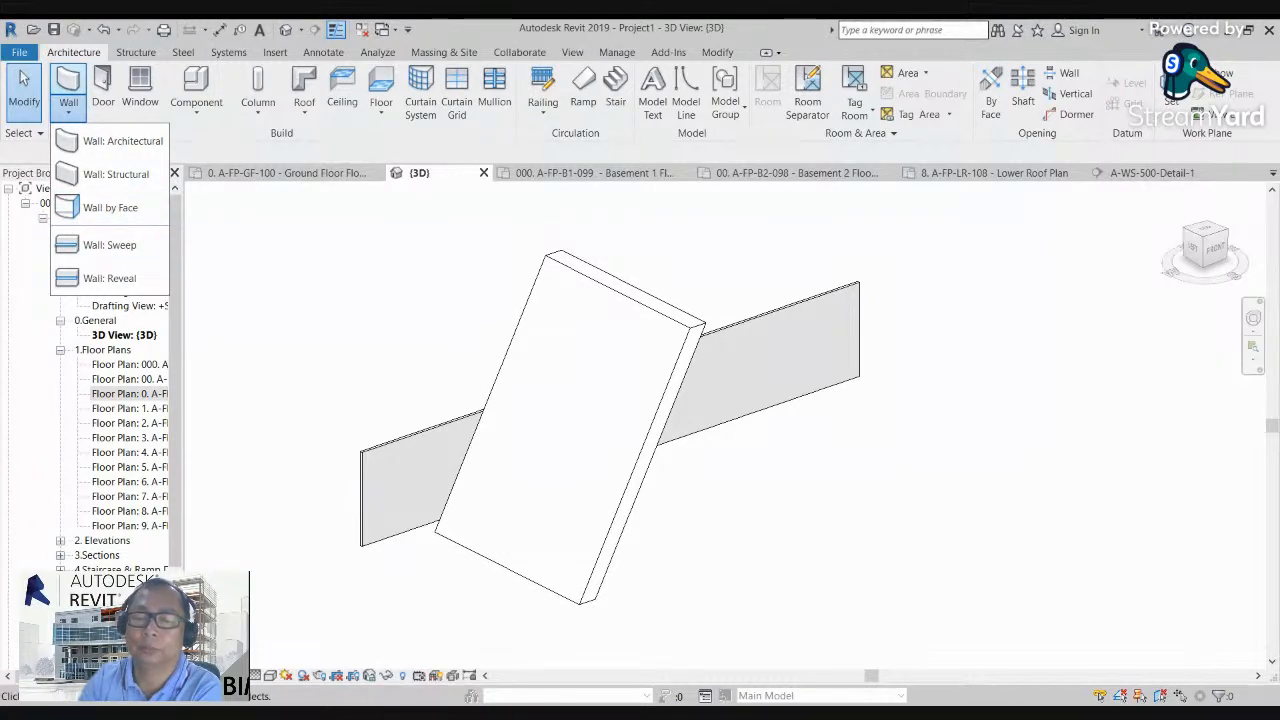
key(Escape)
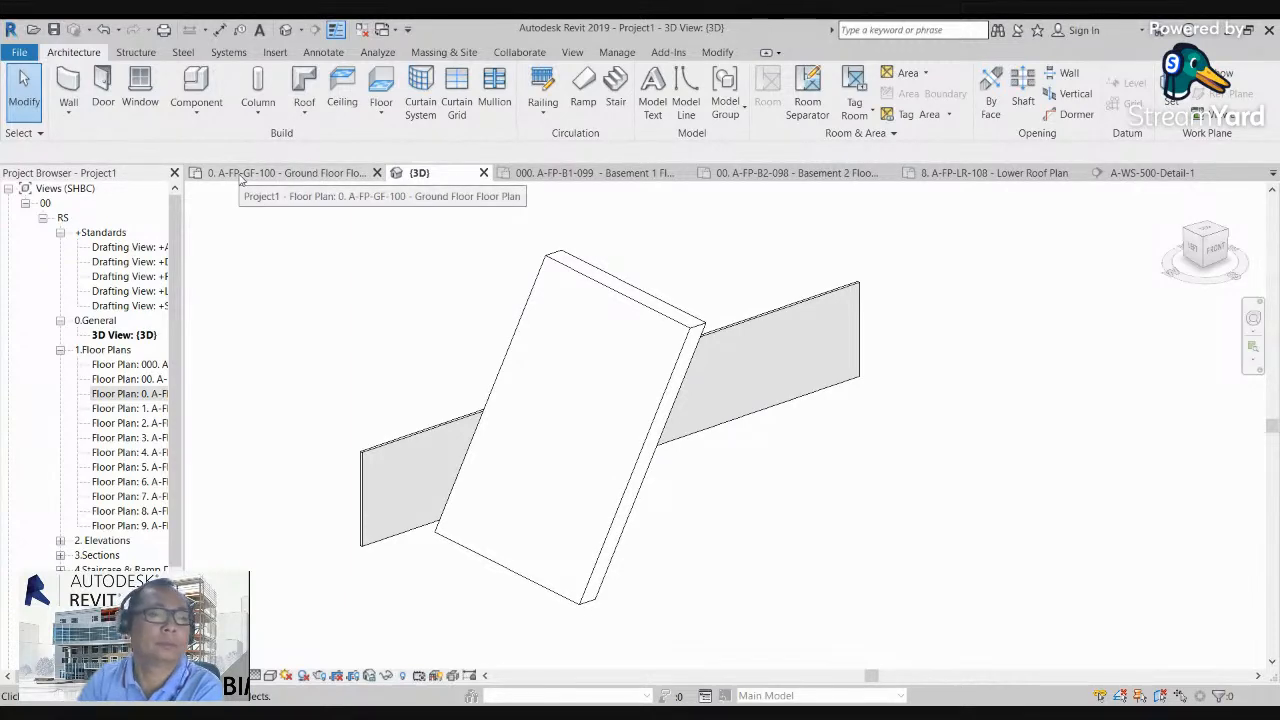
click(66, 114)
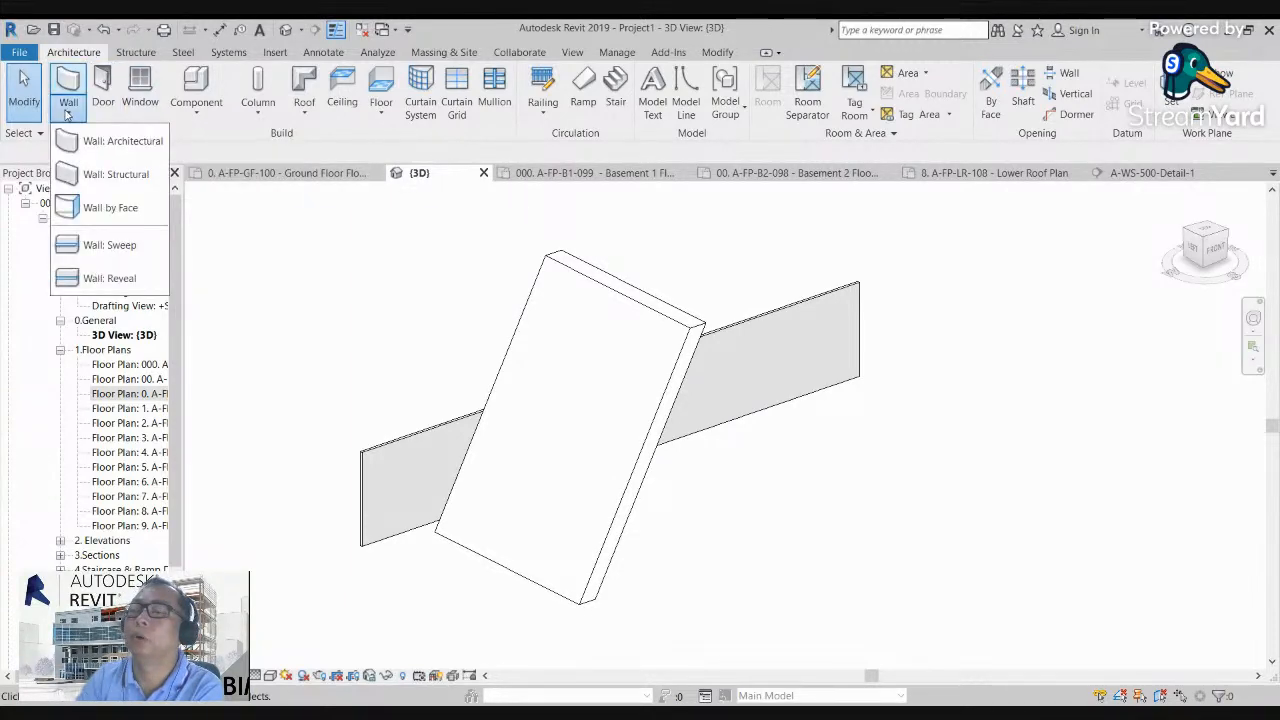
click(111, 211)
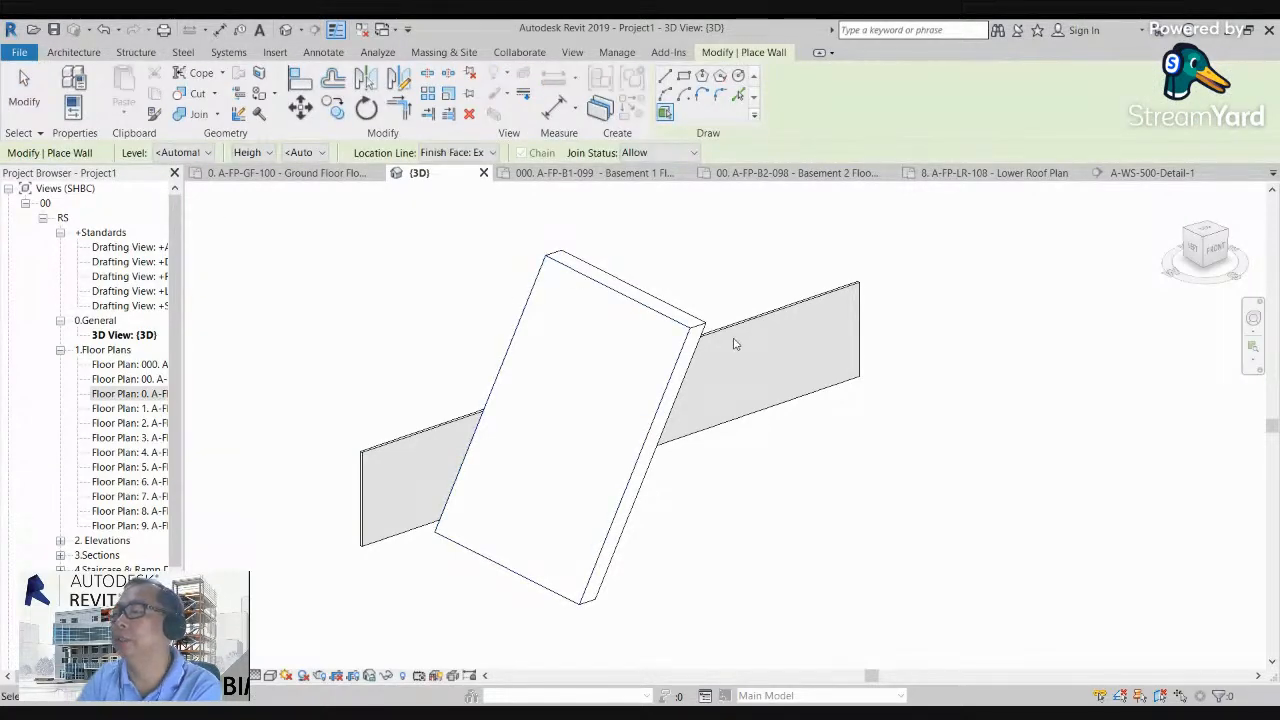
scroll(702, 326, up, 5)
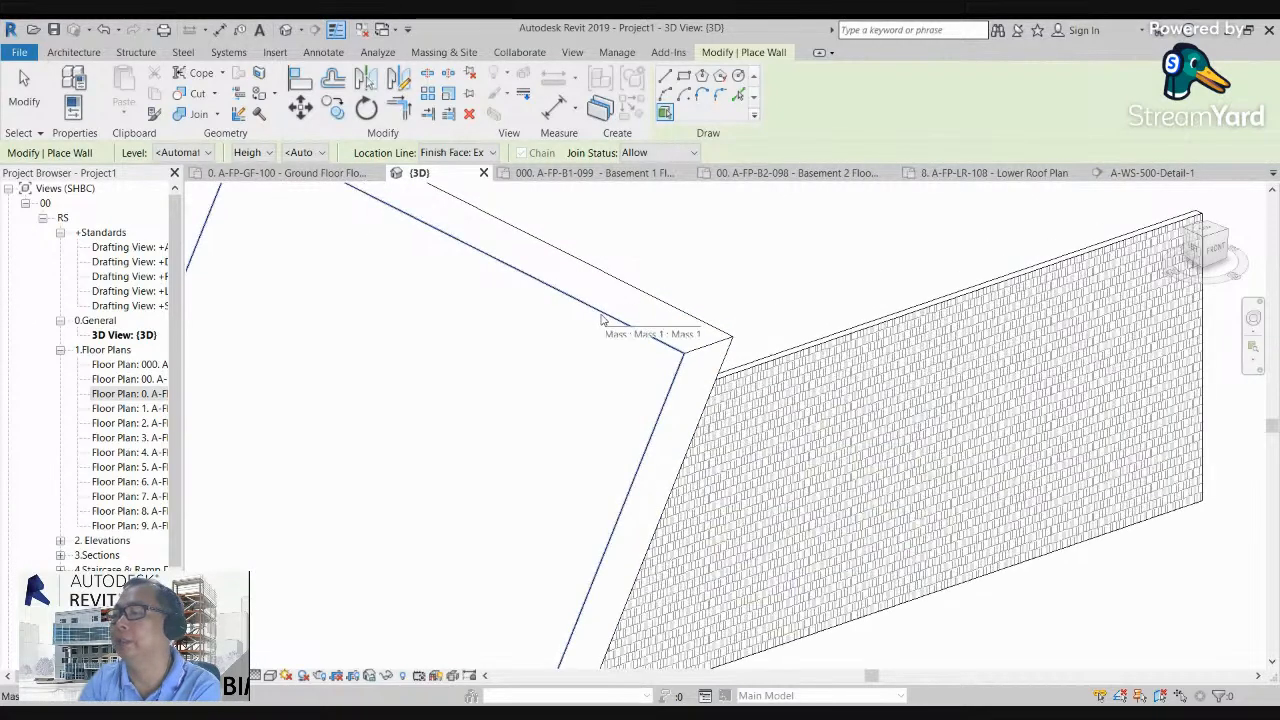
scroll(607, 322, up, 2)
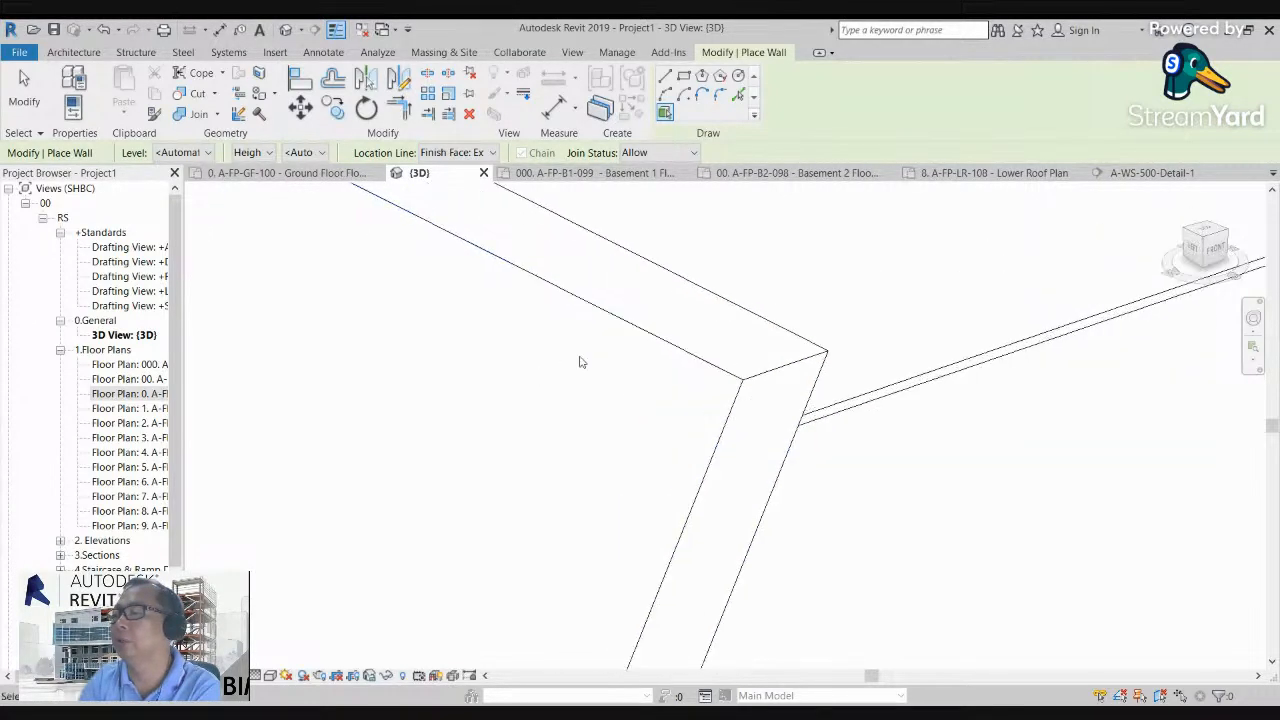
click(627, 328)
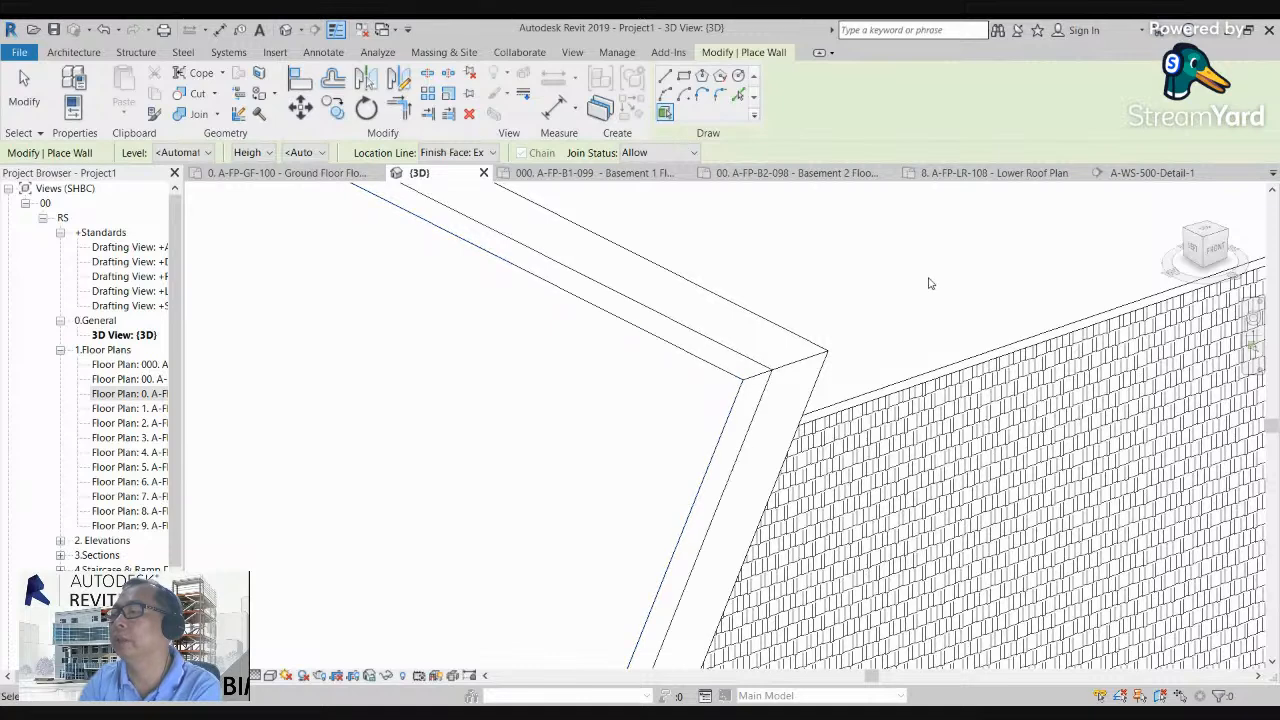
key(Escape)
key(Escape)
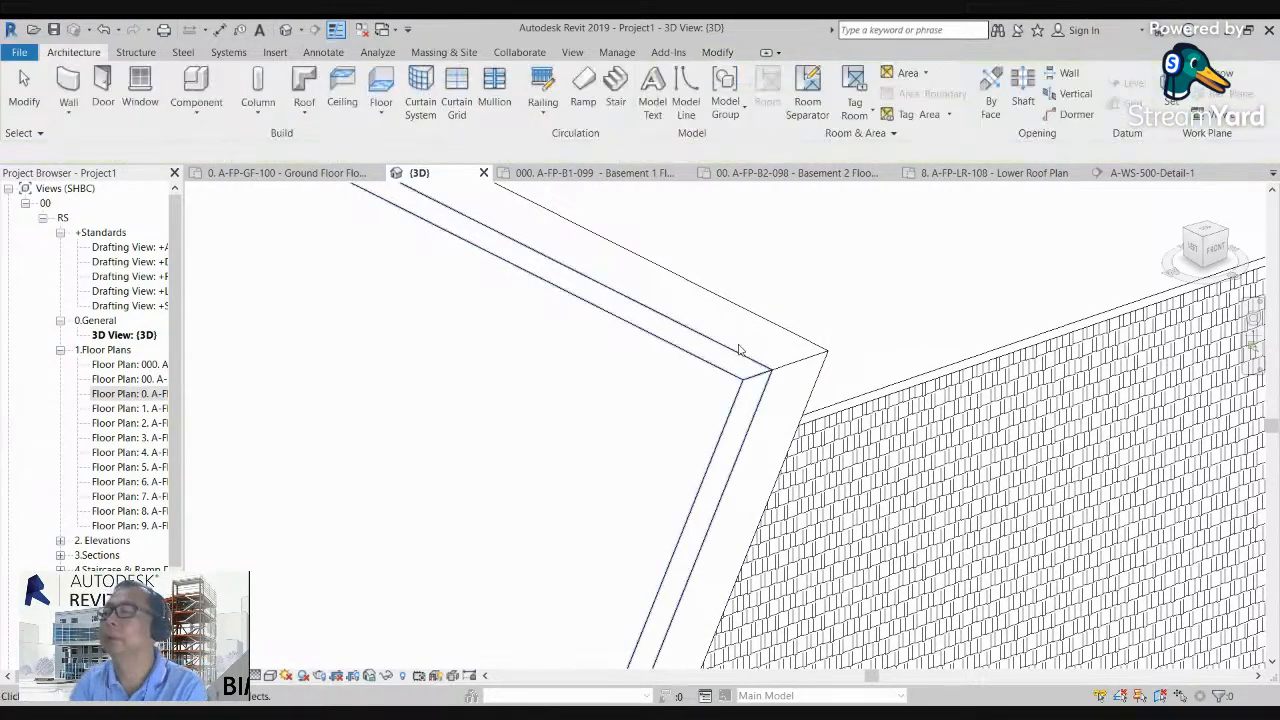
Step: Temporarily hide the mass behind the new sloping wall in the 3D view
click(714, 319)
scroll(714, 319, down, 6)
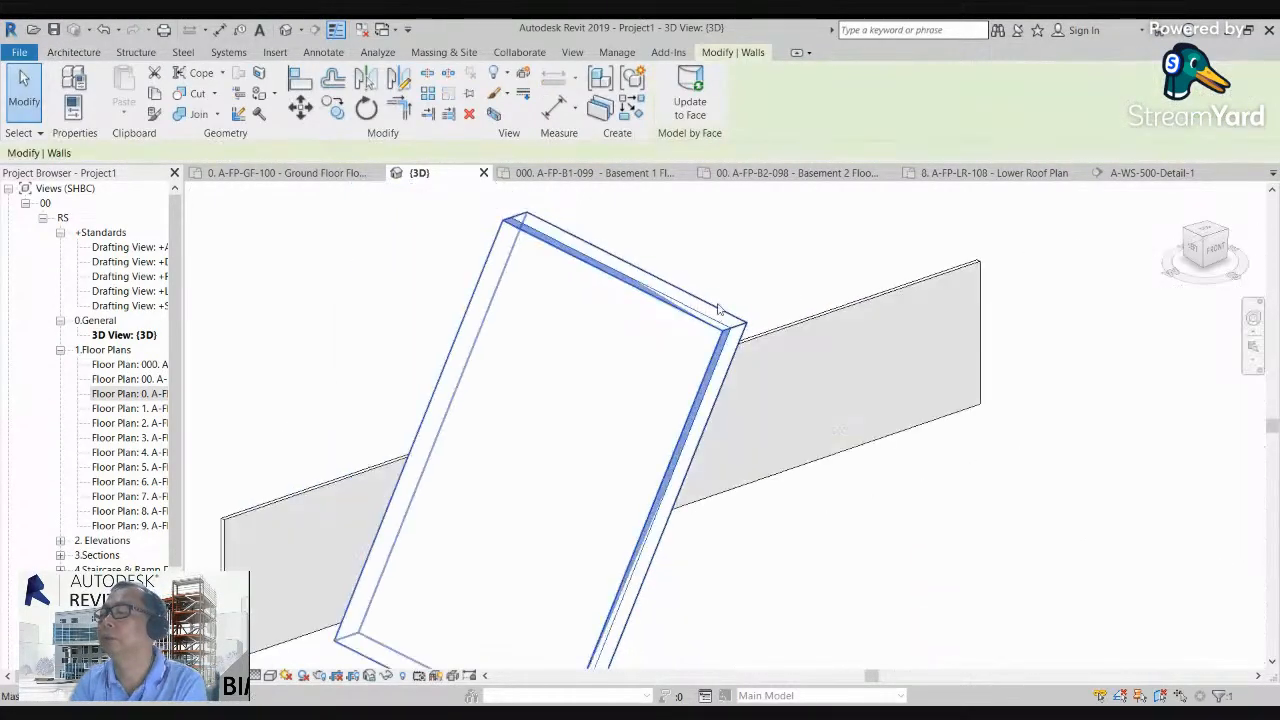
click(1217, 249)
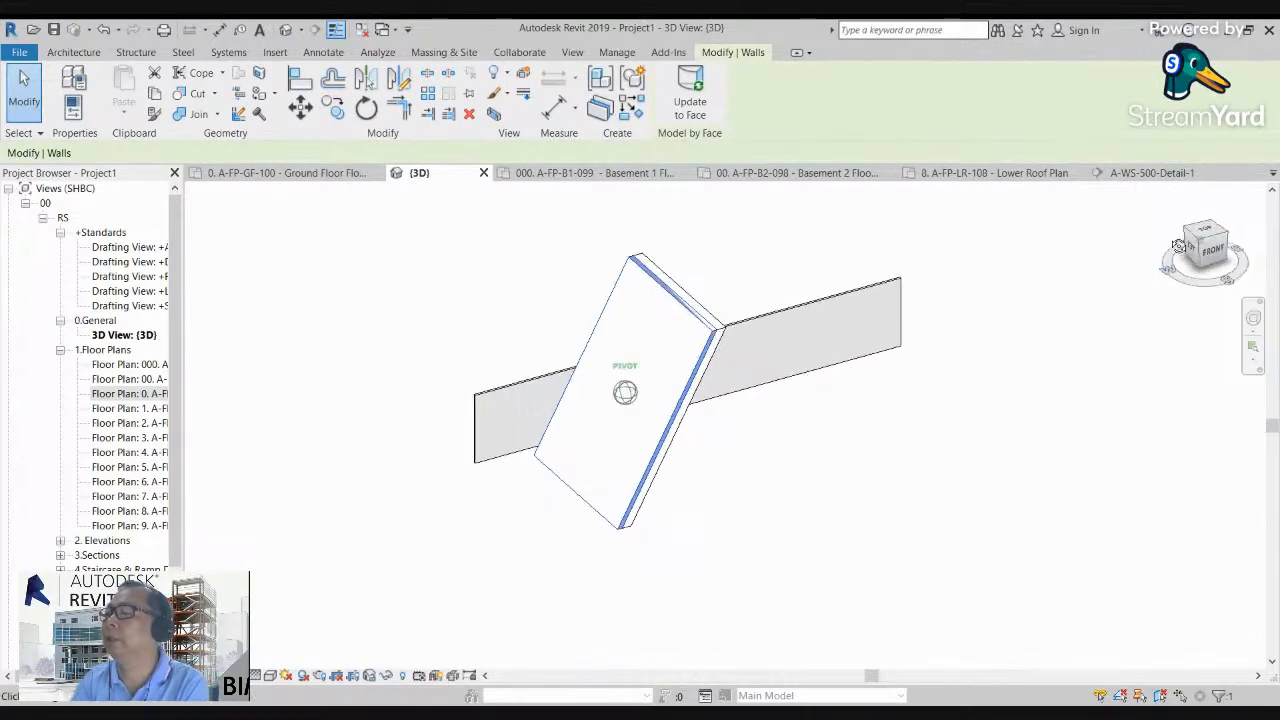
scroll(714, 277, up, 3)
click(708, 274)
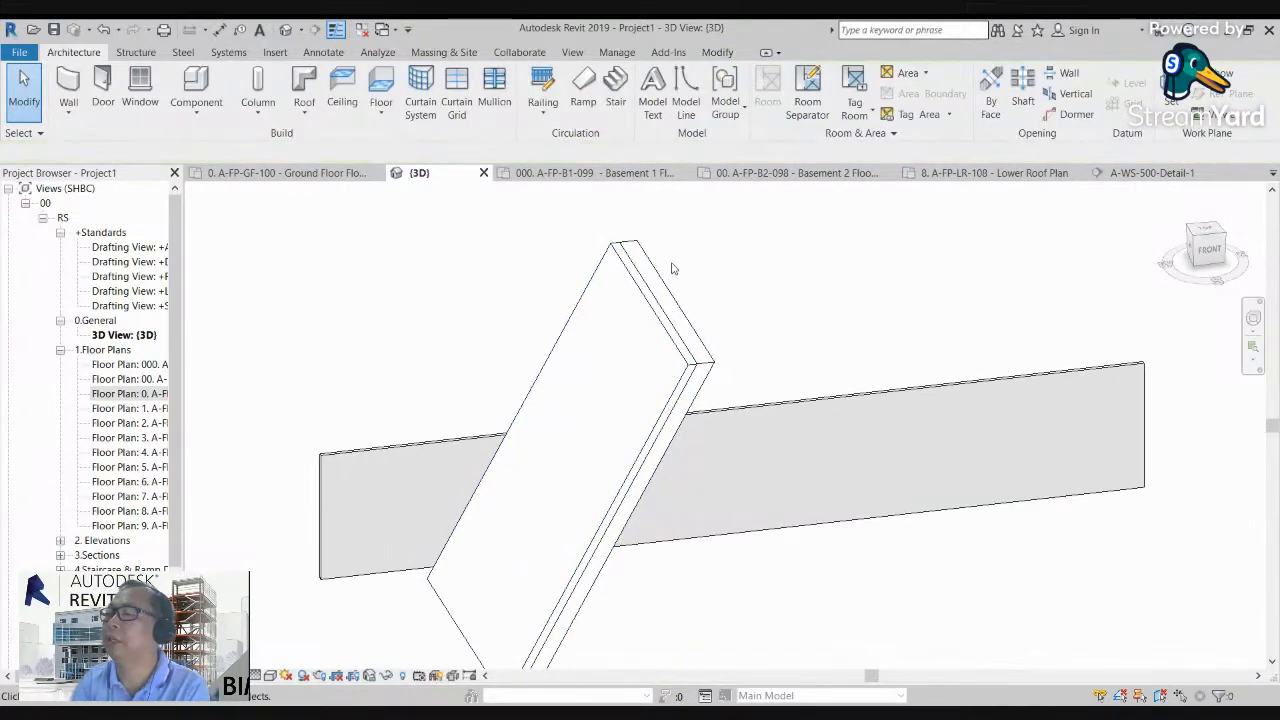
click(662, 276)
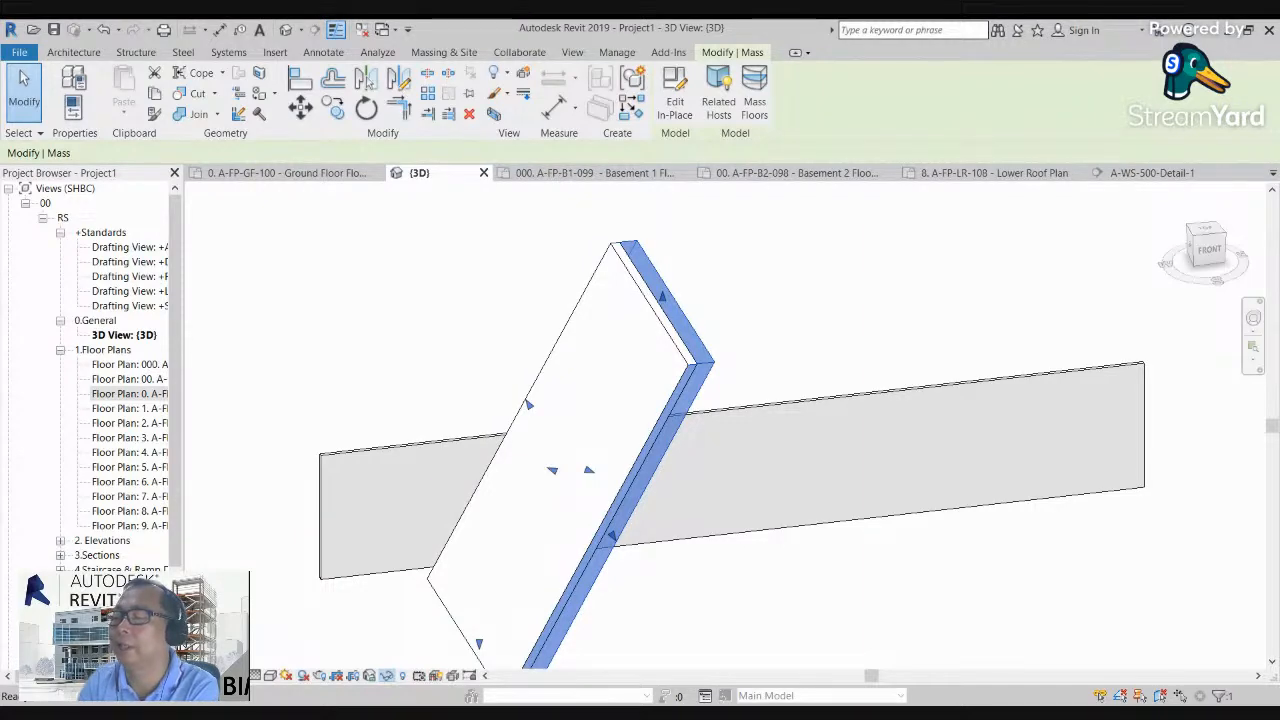
key(h)
key(i)
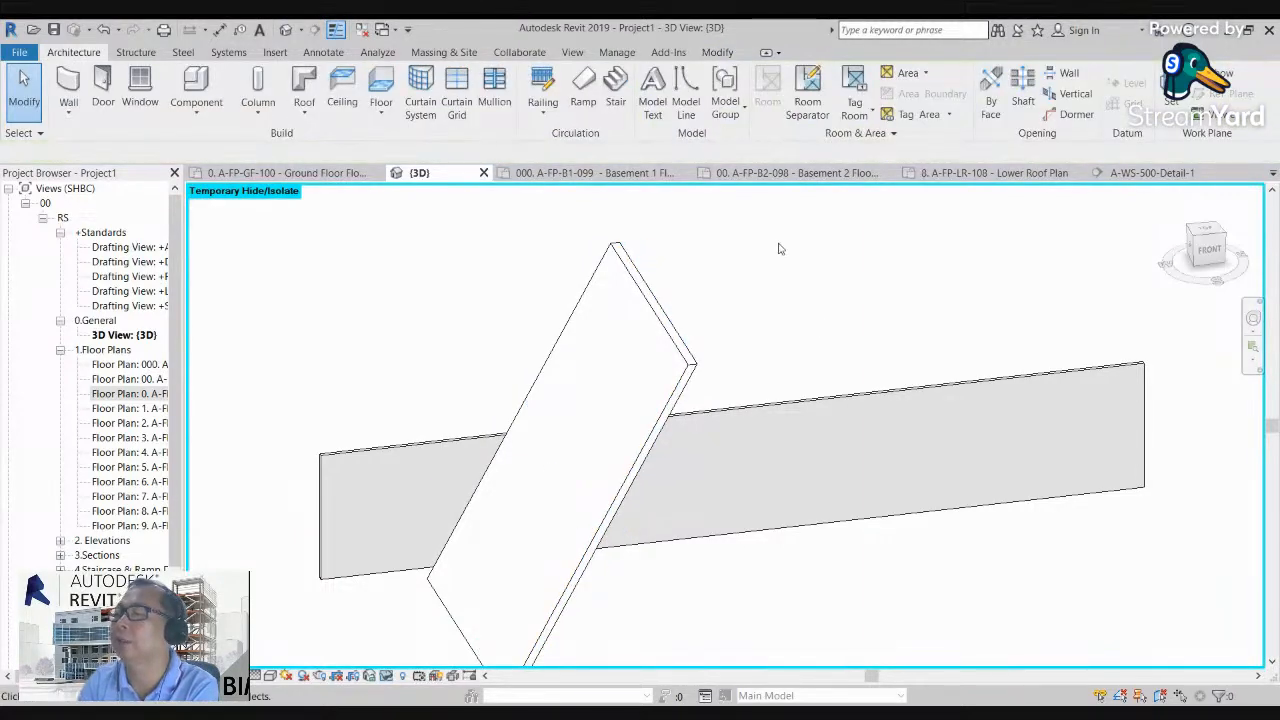
Step: Examine the sloping wall on its own from the front and at an angle, selecting it to highlight its shape
click(1208, 250)
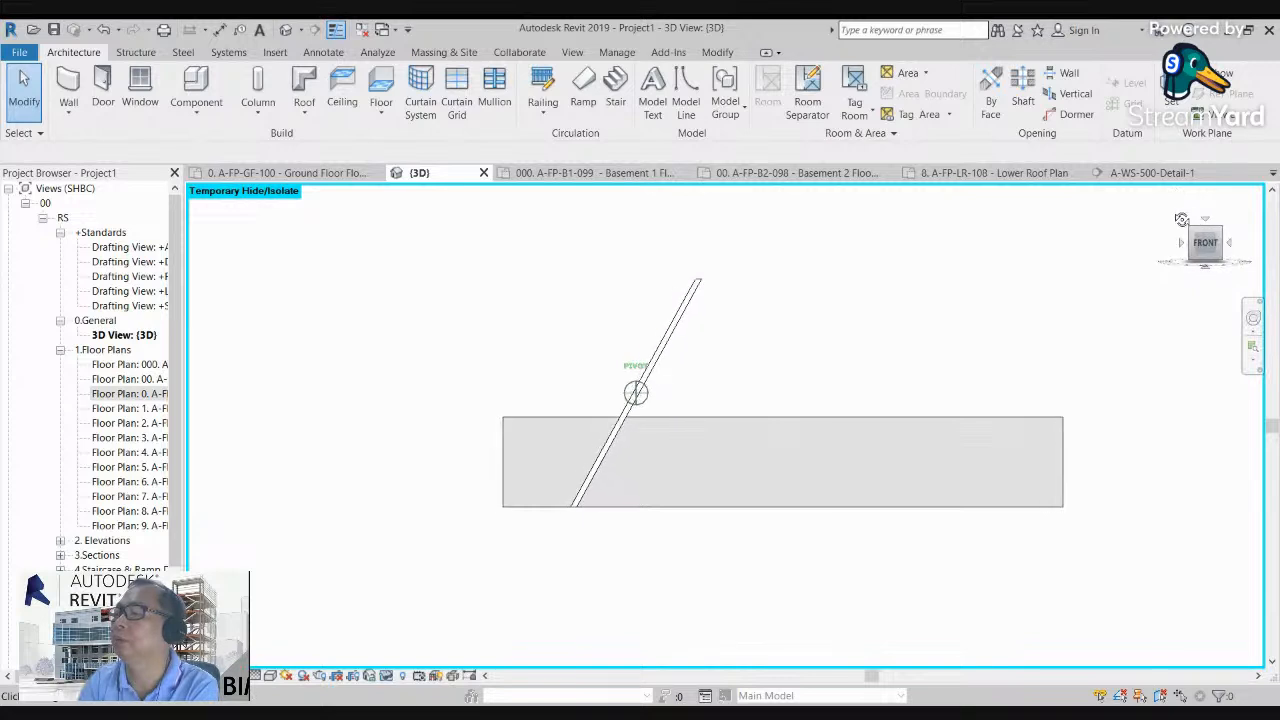
click(699, 284)
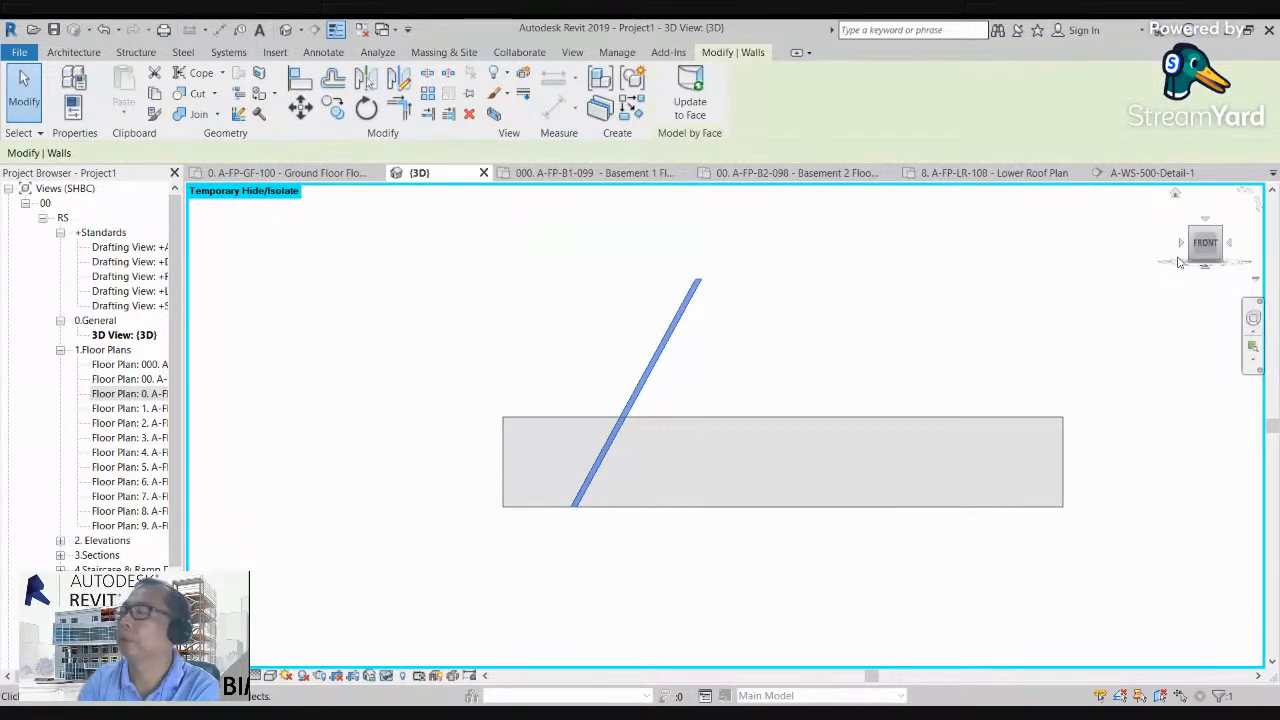
mouse_move(1206, 246)
mouse_down()
mouse_move(1236, 257)
mouse_move(223, 279)
mouse_up()
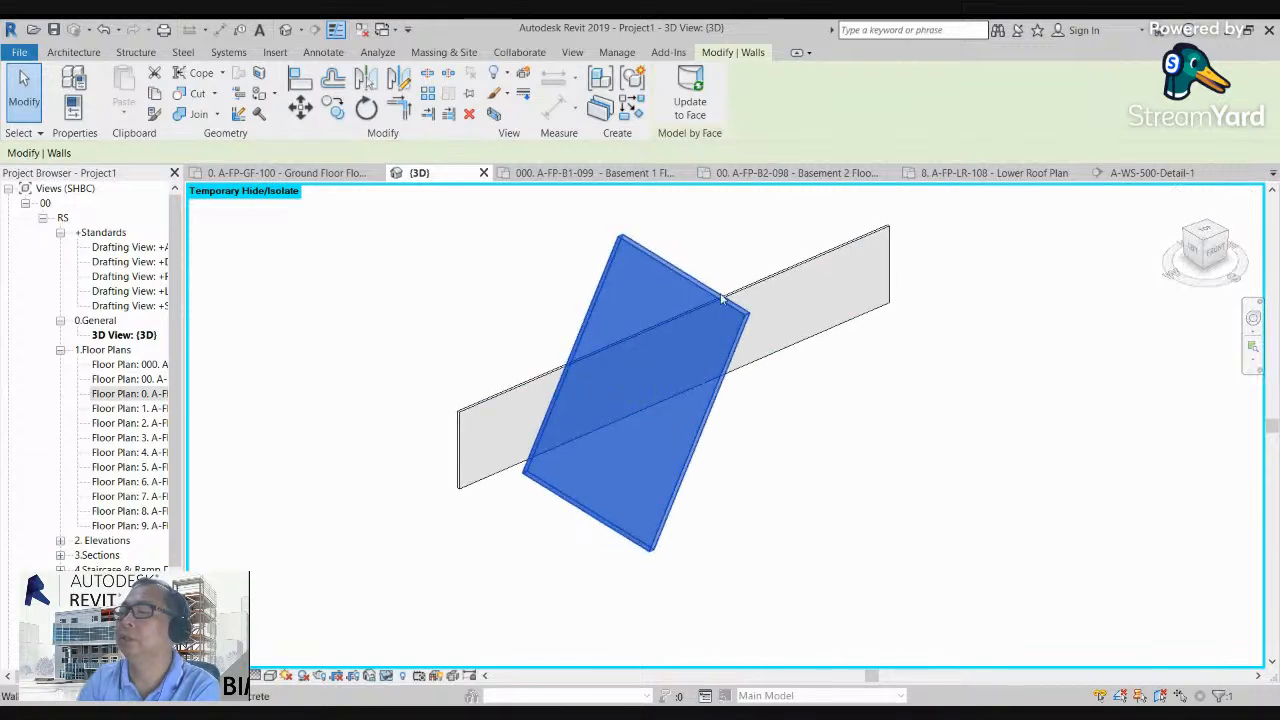
Step: Deselect the sloping wall and show the list of available wall tools
scroll(668, 239, up, 1)
click(709, 232)
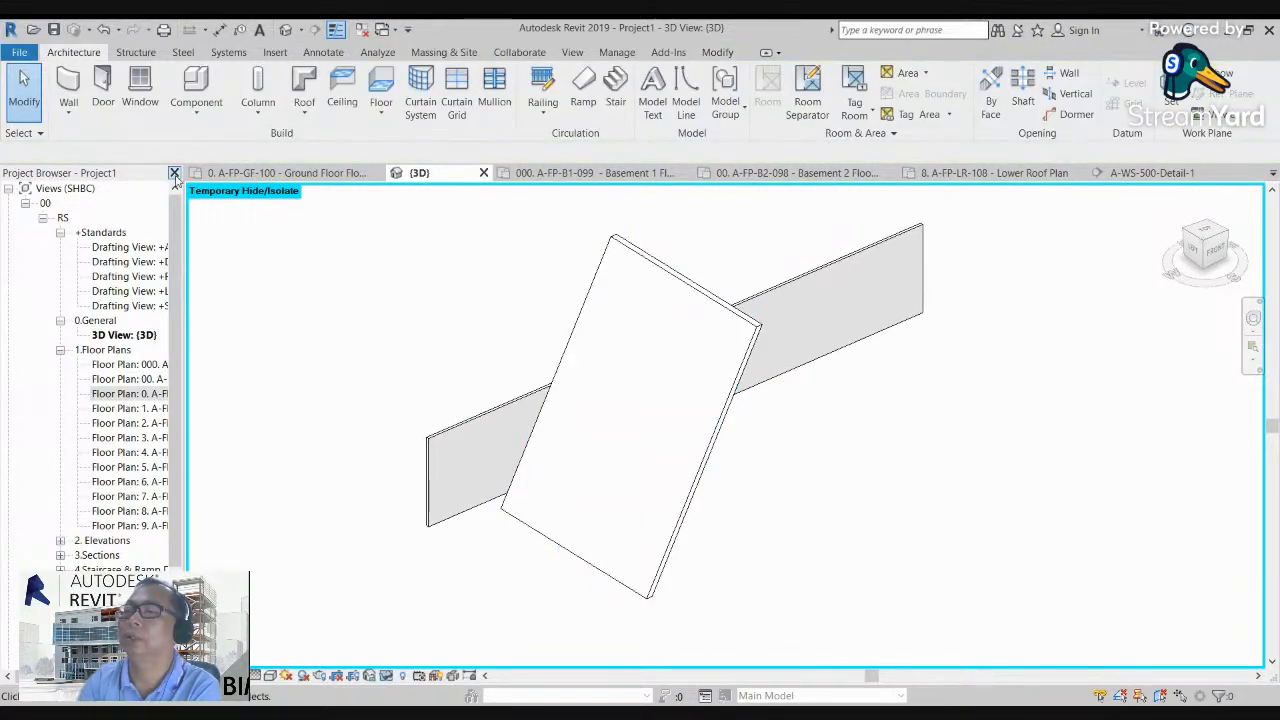
click(68, 110)
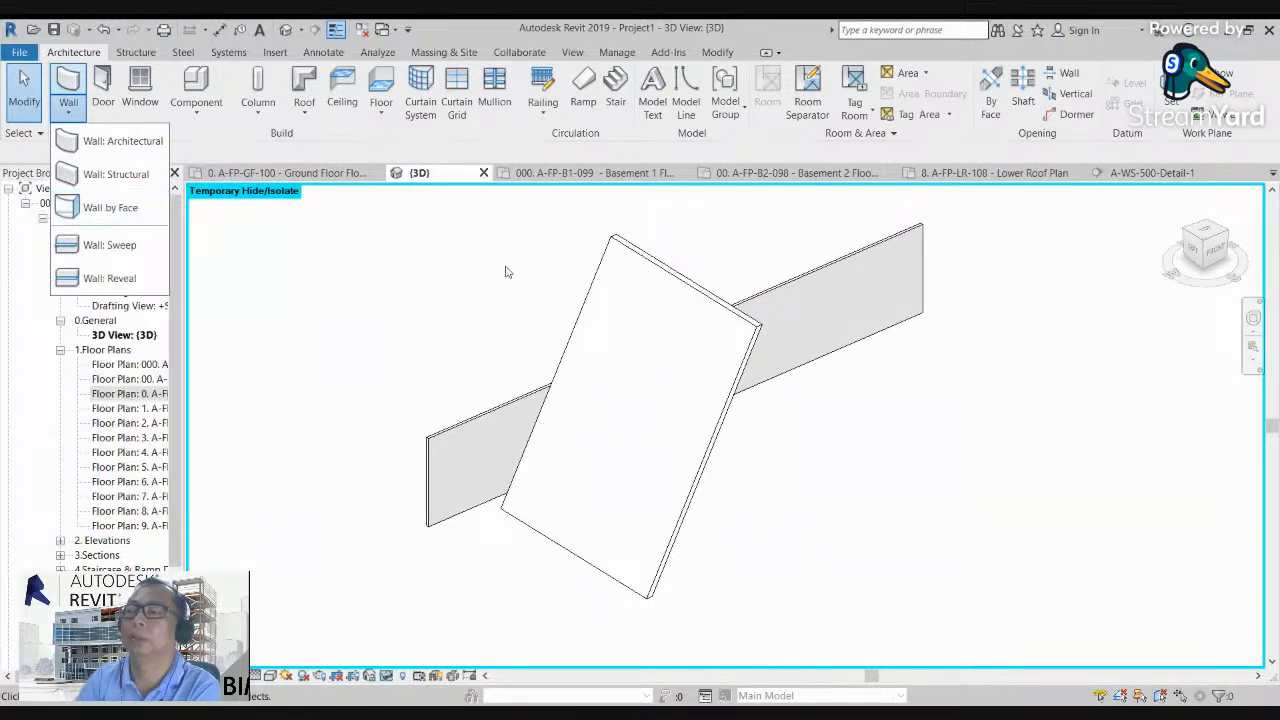
Step: Reset the temporary hide and, from above, move the leaning wall assembly to the opposite side of the long straight wall
scroll(489, 271, down, 2)
click(1220, 238)
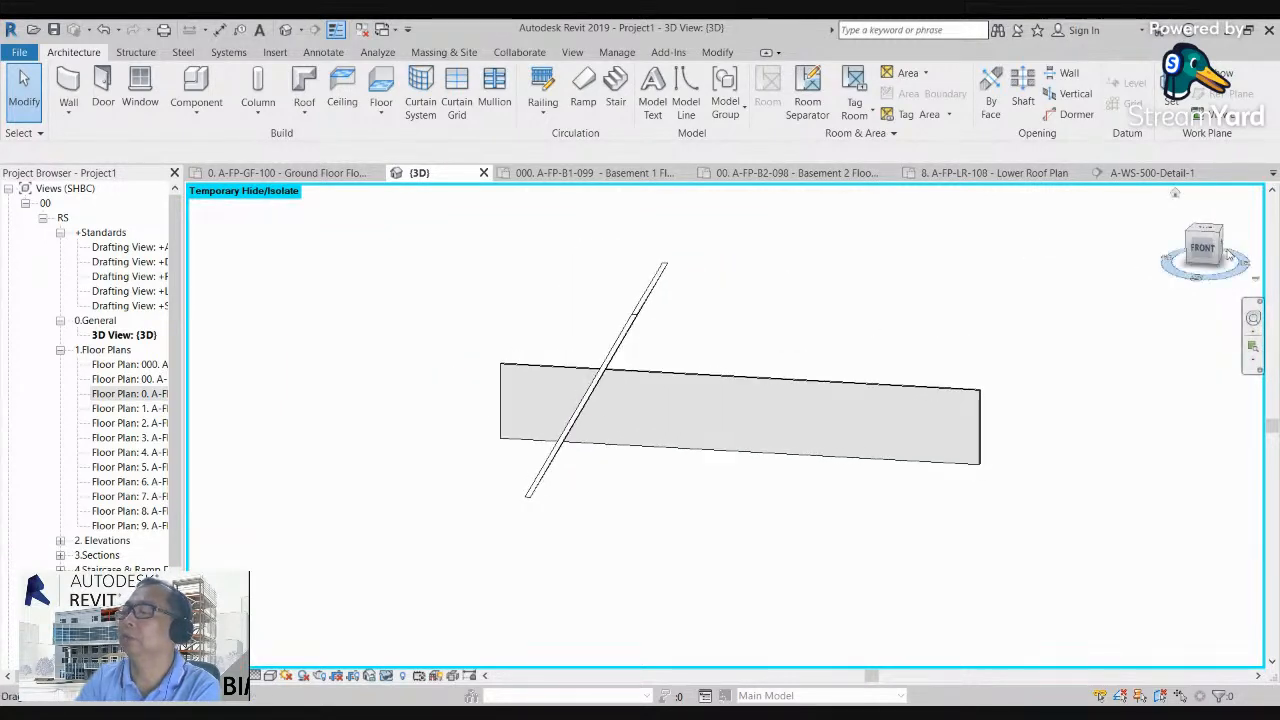
click(1205, 229)
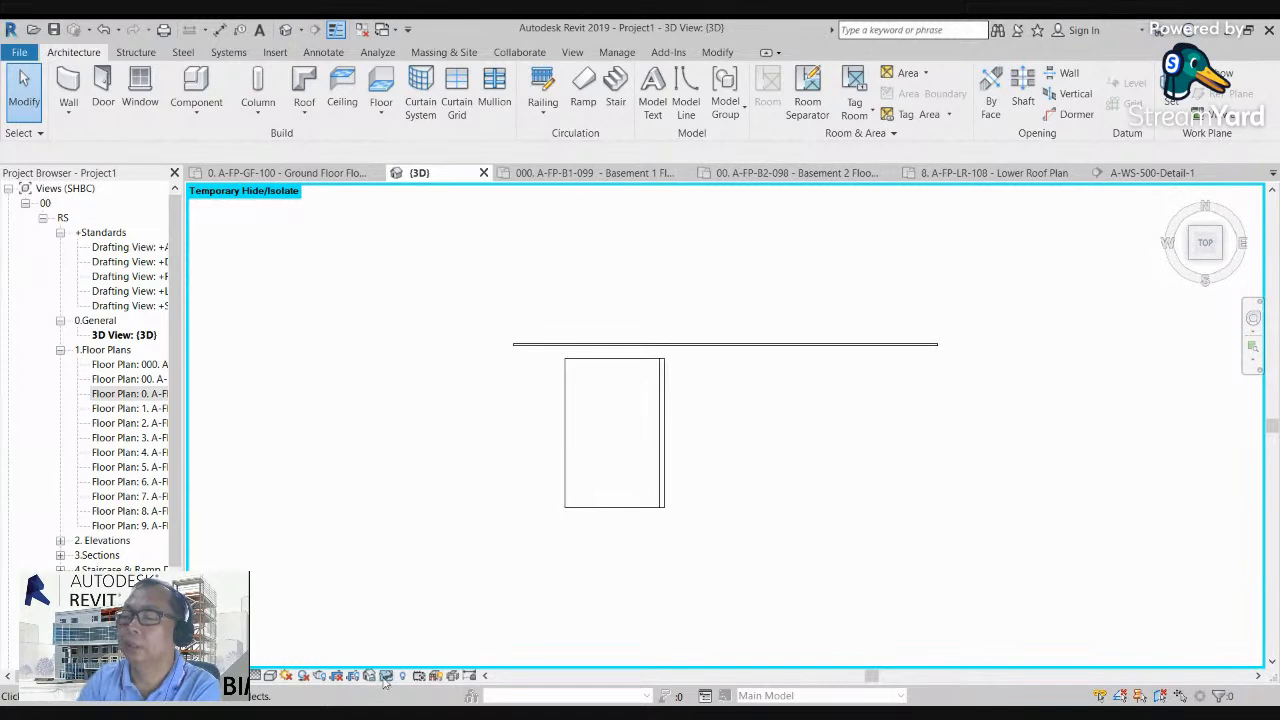
scroll(575, 508, down, 1)
drag(728, 556, 540, 467)
drag(640, 450, 626, 313)
click(808, 451)
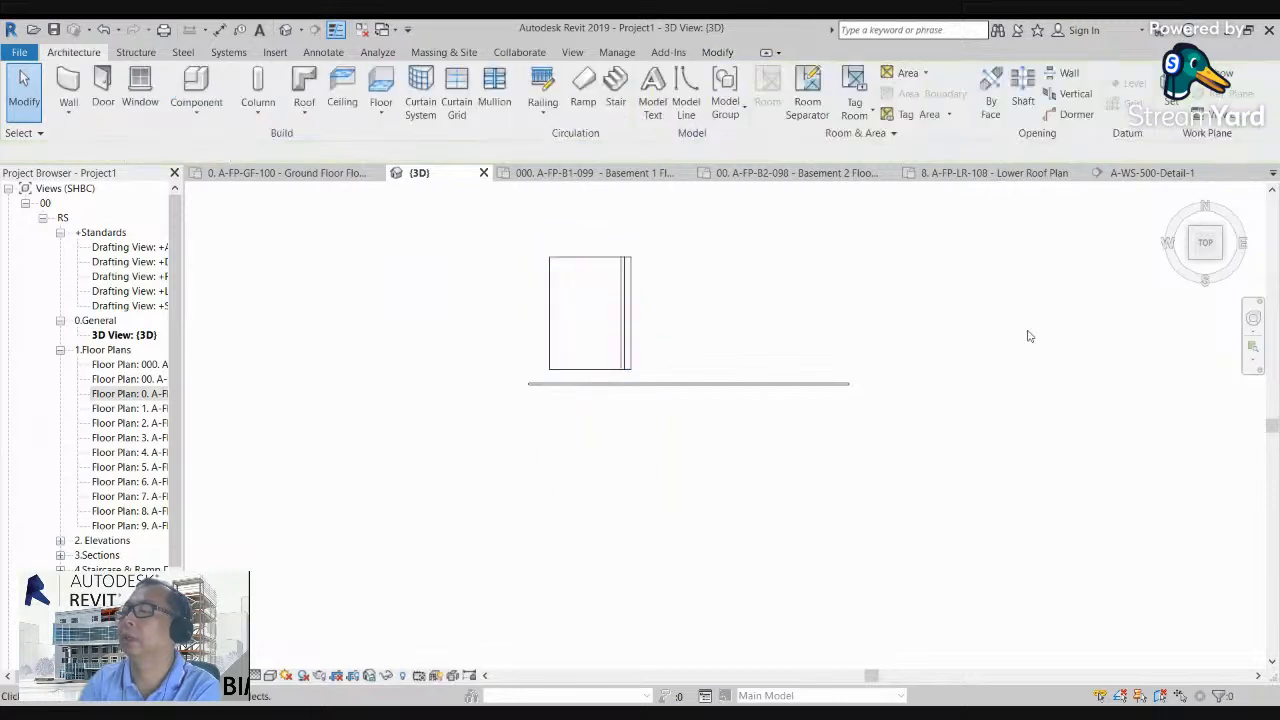
Step: View the long straight wall up close from its front-right corner and open the list of wall tools
mouse_move(1213, 243)
mouse_down()
mouse_move(1113, 216)
mouse_move(1105, 642)
mouse_move(1214, 632)
mouse_move(1248, 612)
mouse_up()
drag(1215, 252, 876, 391)
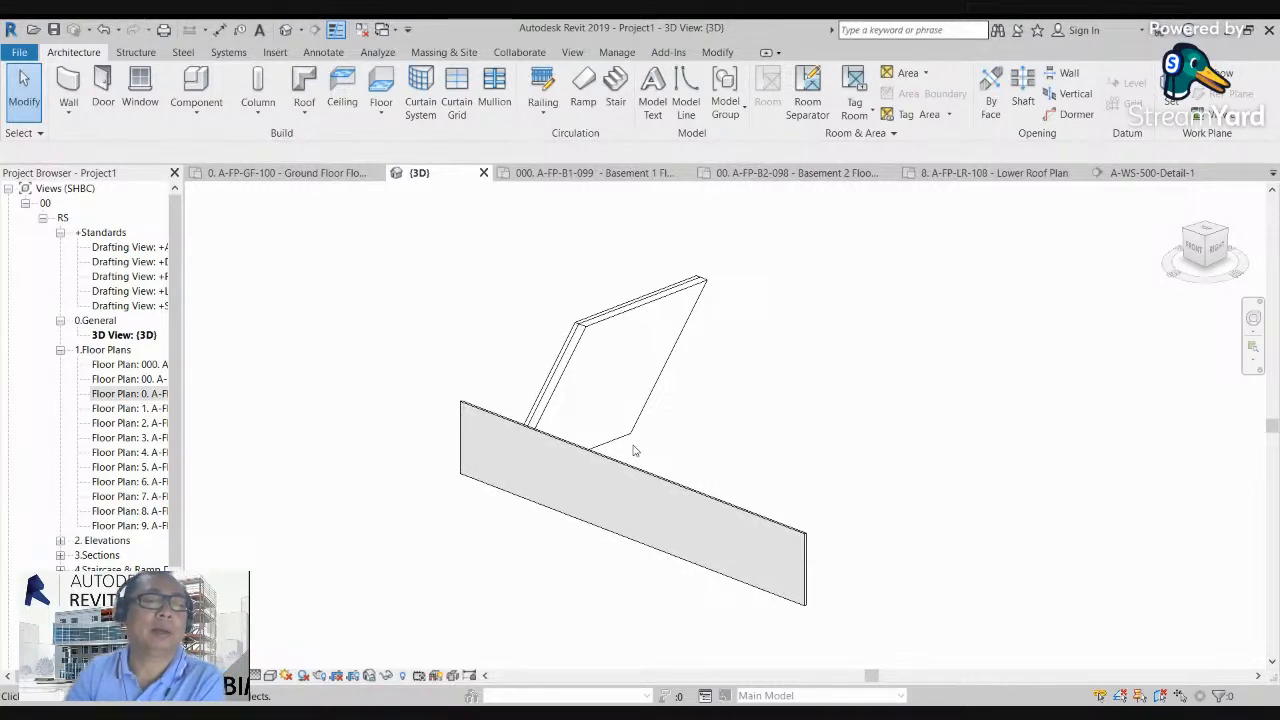
scroll(549, 423, up, 3)
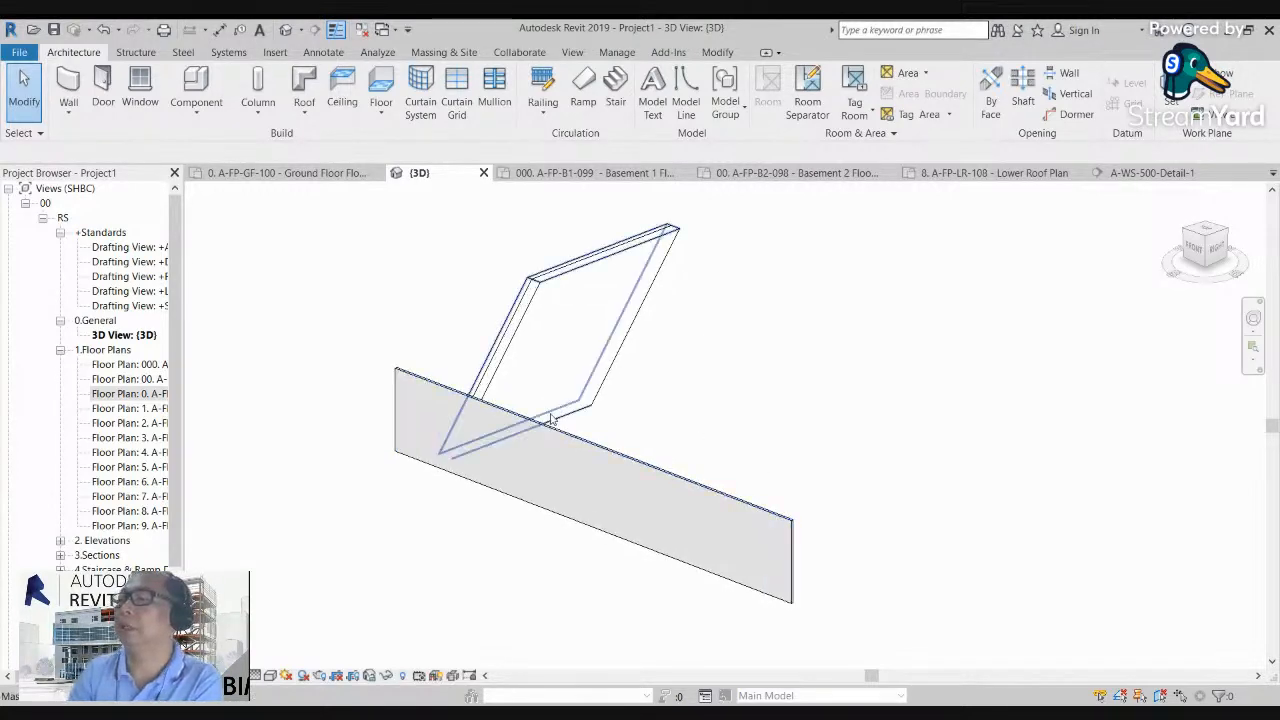
click(68, 117)
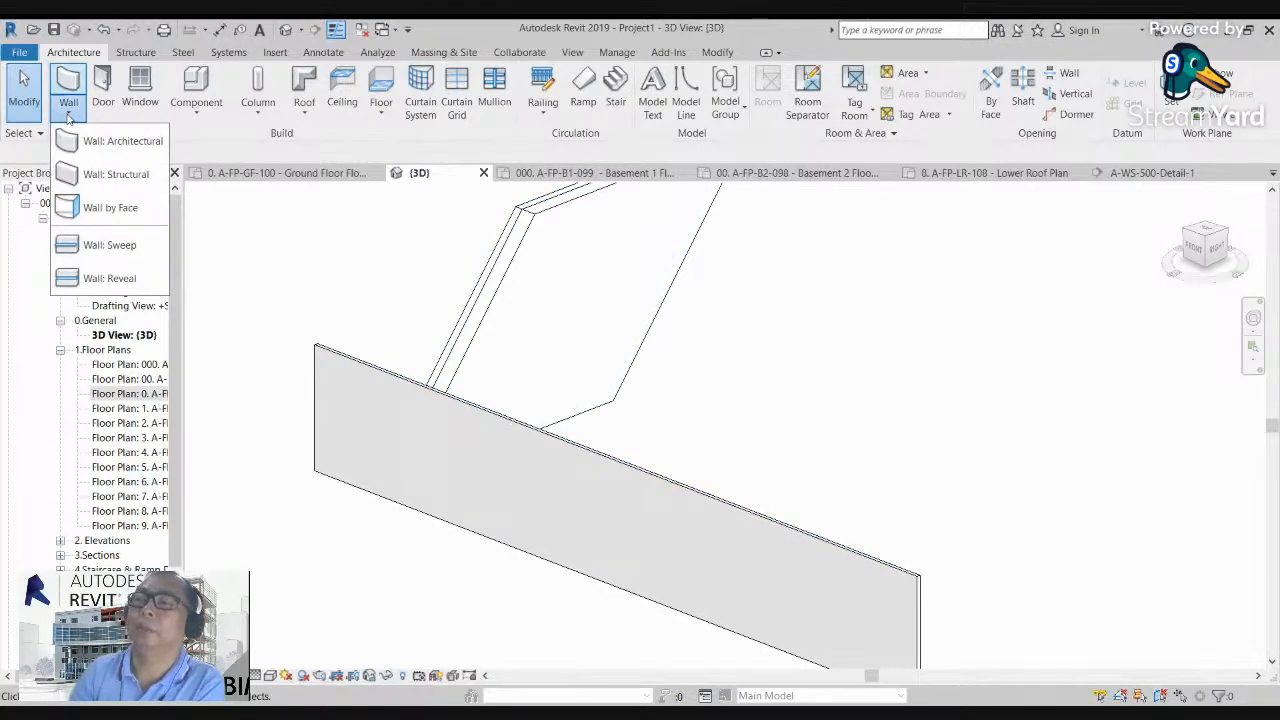
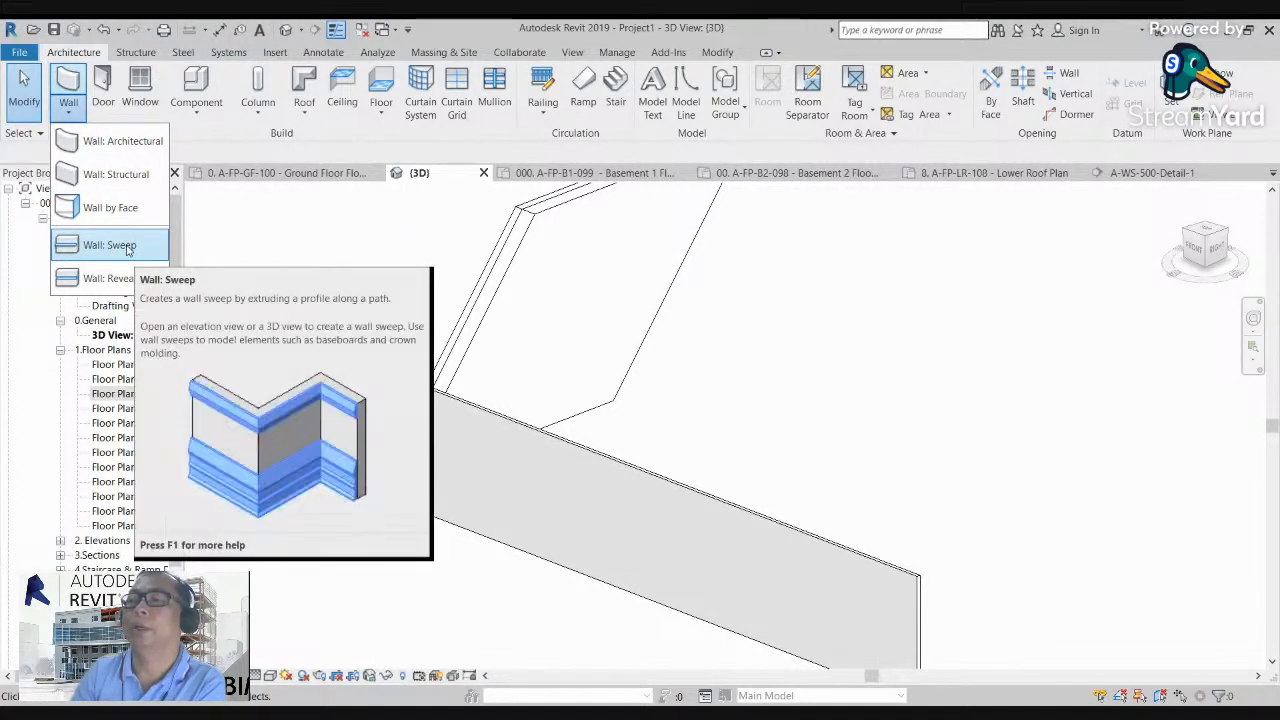
Step: Add a horizontal wall sweep along the upper part of the long straight wall's front face
click(110, 245)
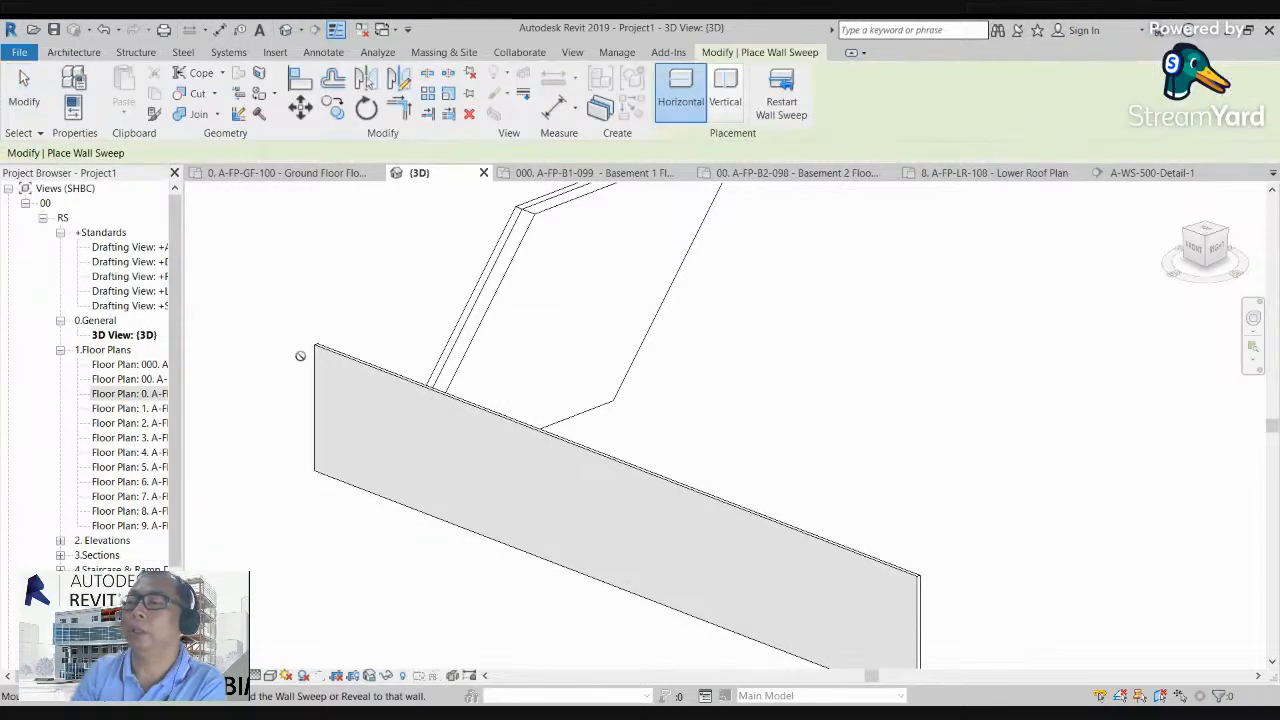
scroll(337, 388, up, 3)
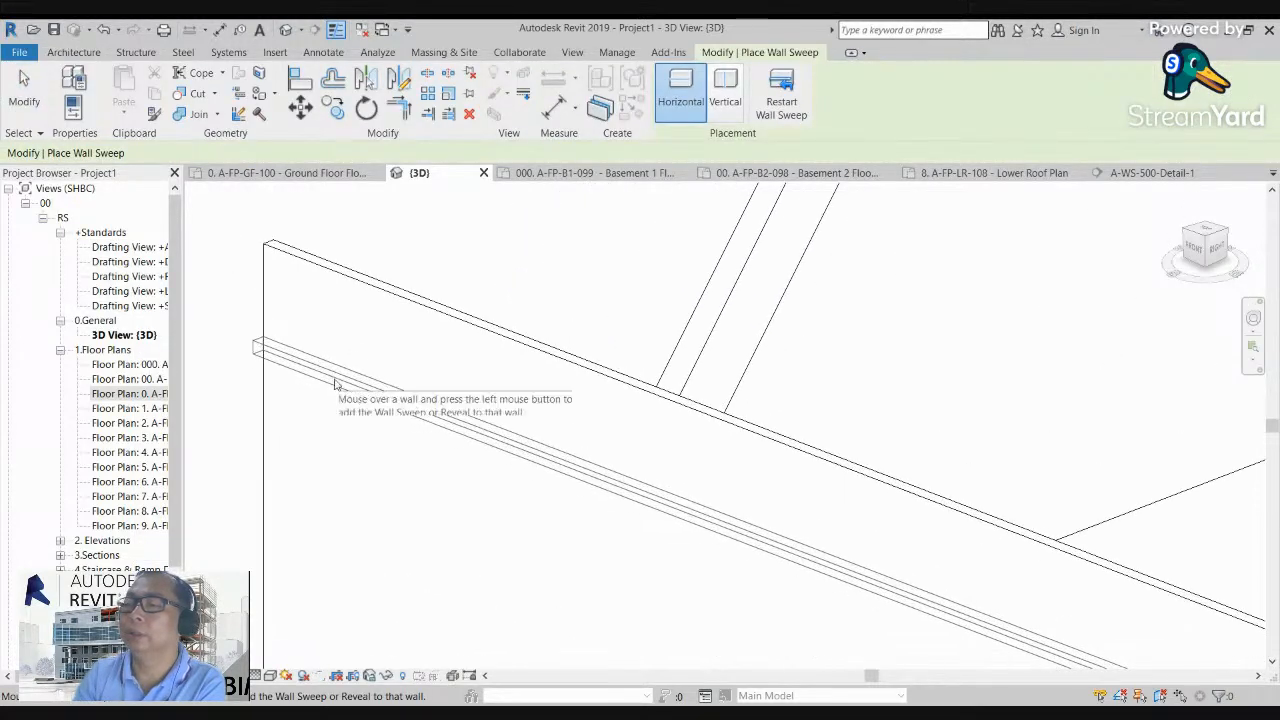
click(330, 388)
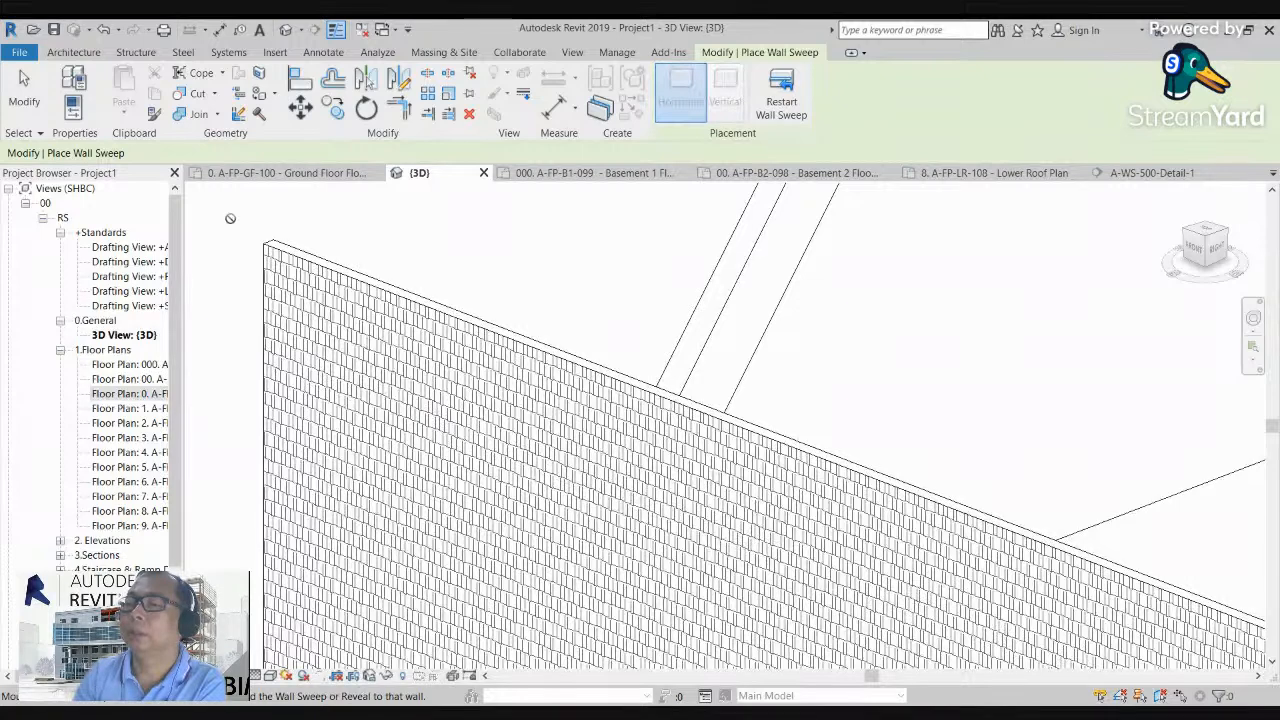
key(Escape)
scroll(240, 320, up, 5)
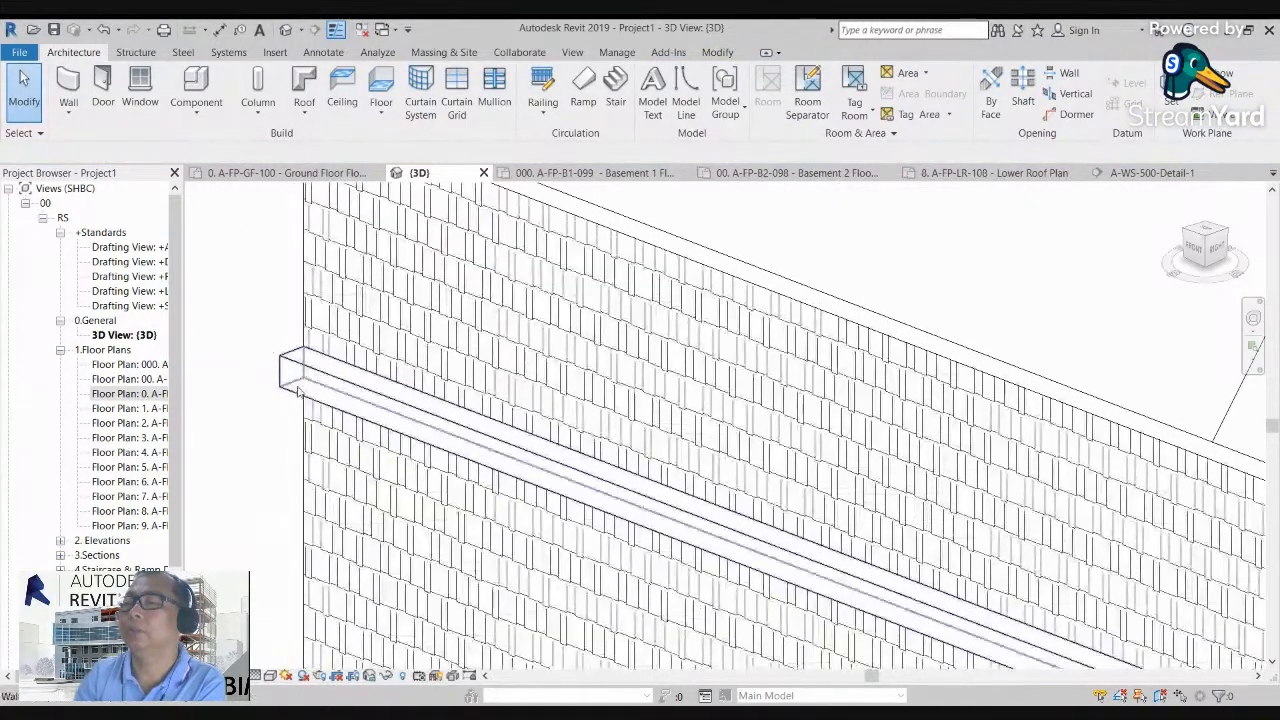
scroll(269, 360, down, 4)
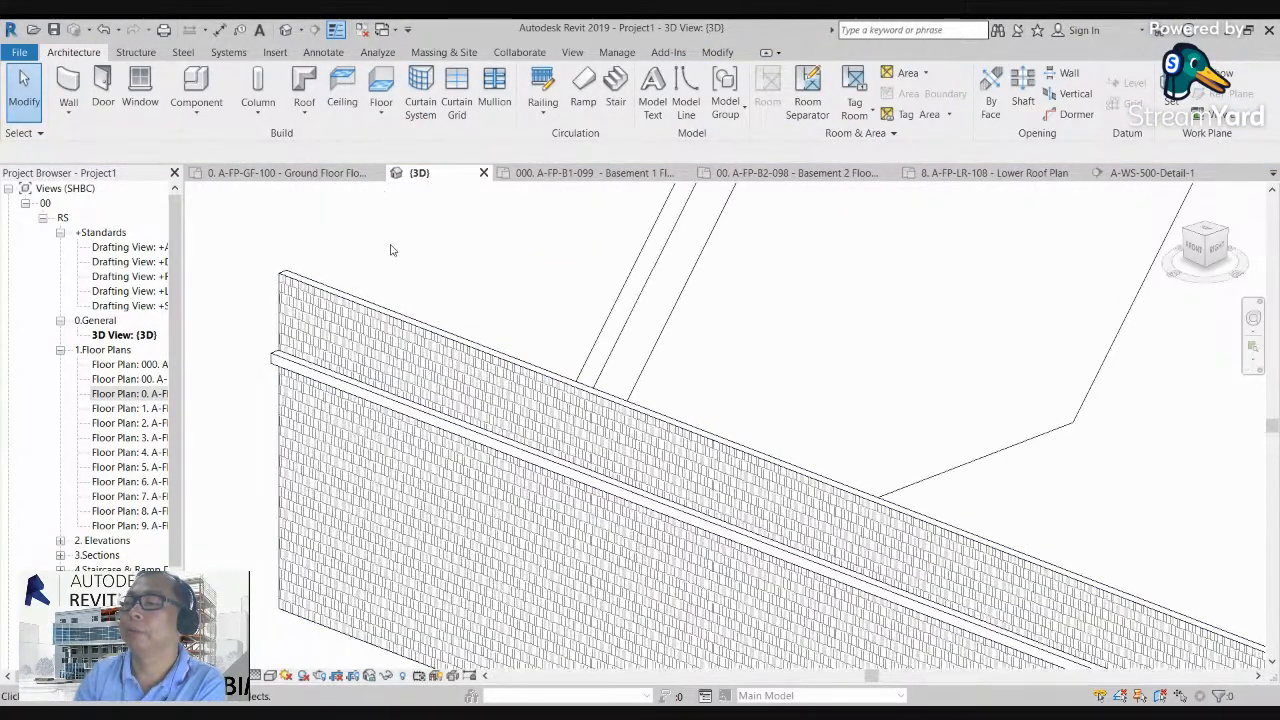
Step: Open the material of the structure layer in the long wall's 150 chb wall type and review its graphics settings
click(357, 308)
click(76, 78)
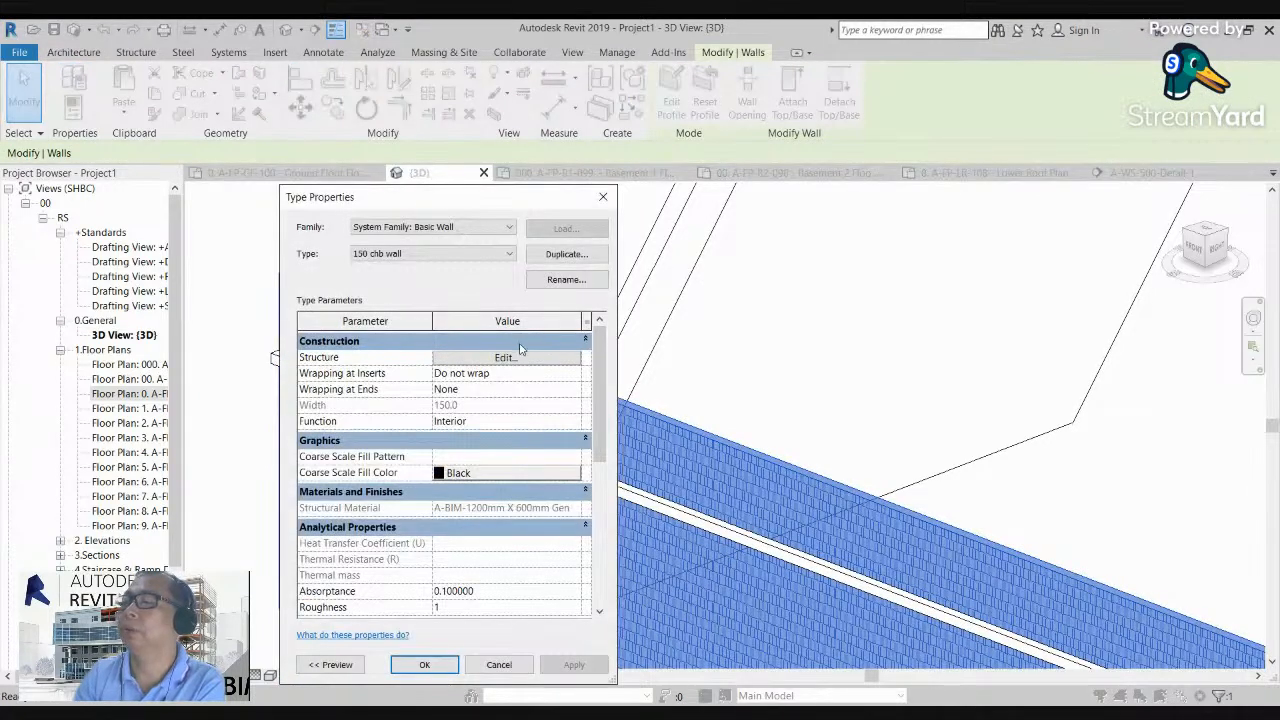
click(509, 357)
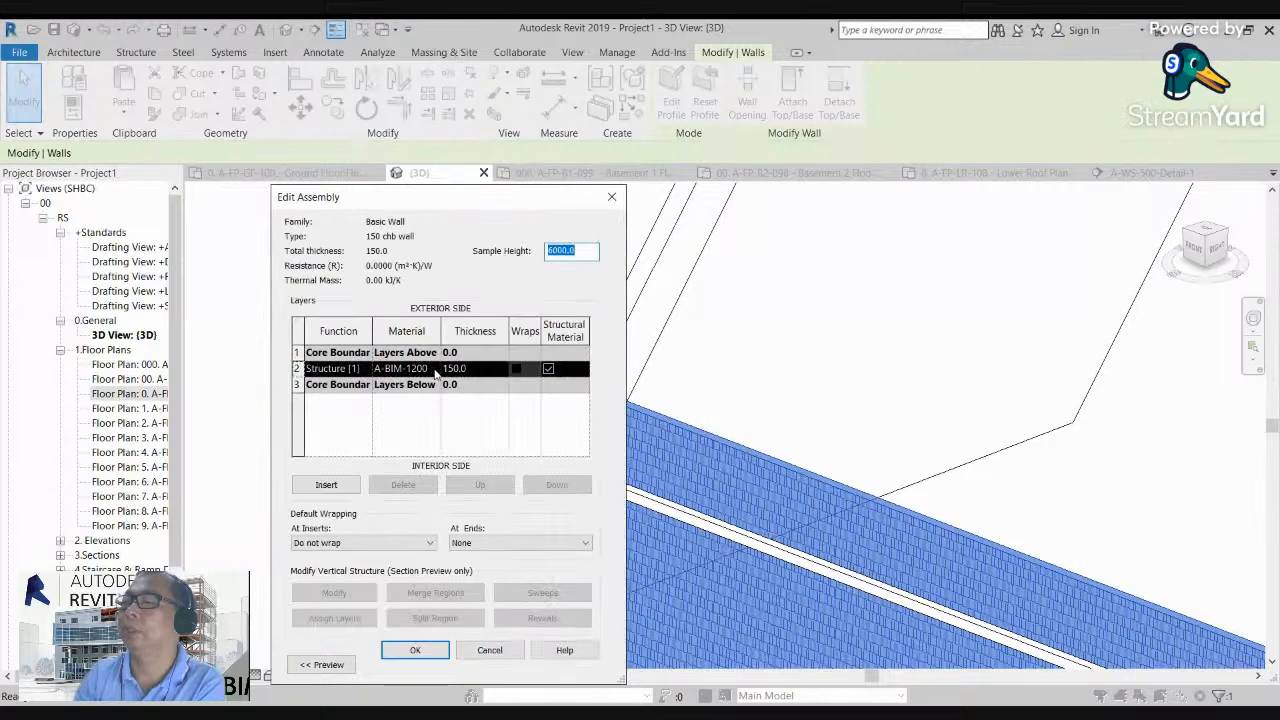
click(420, 369)
click(437, 369)
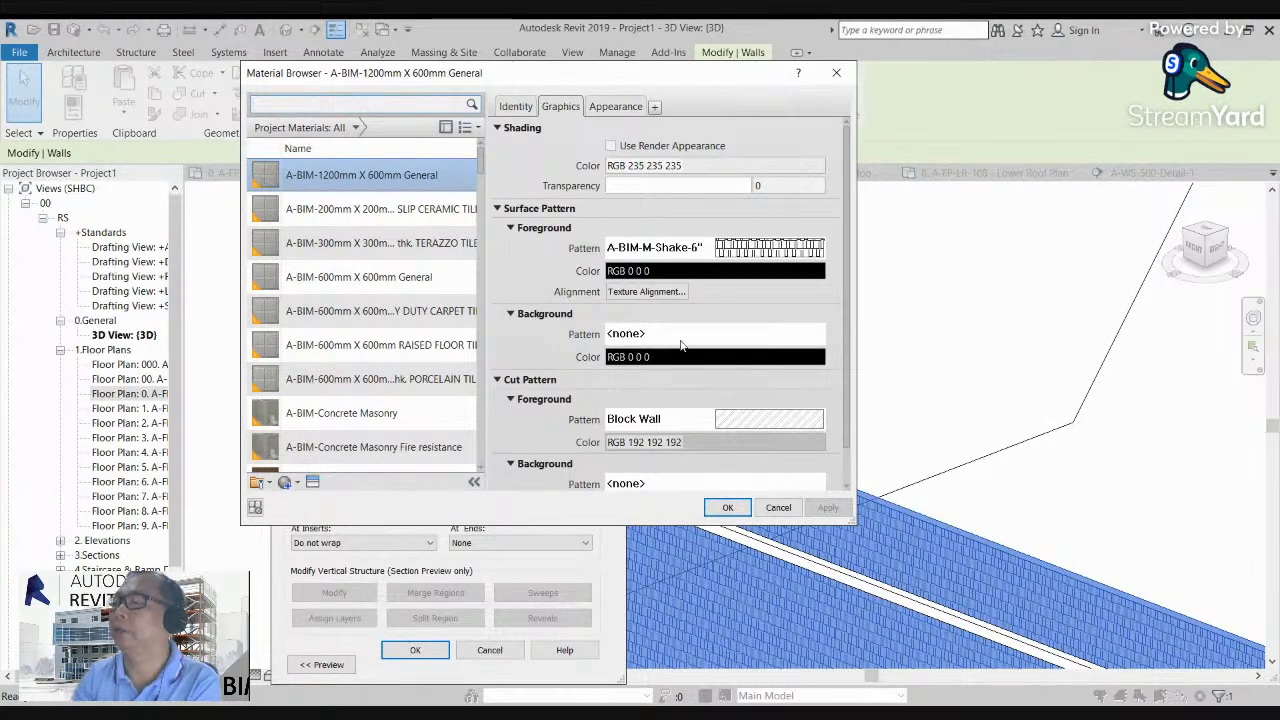
scroll(681, 345, down, 1)
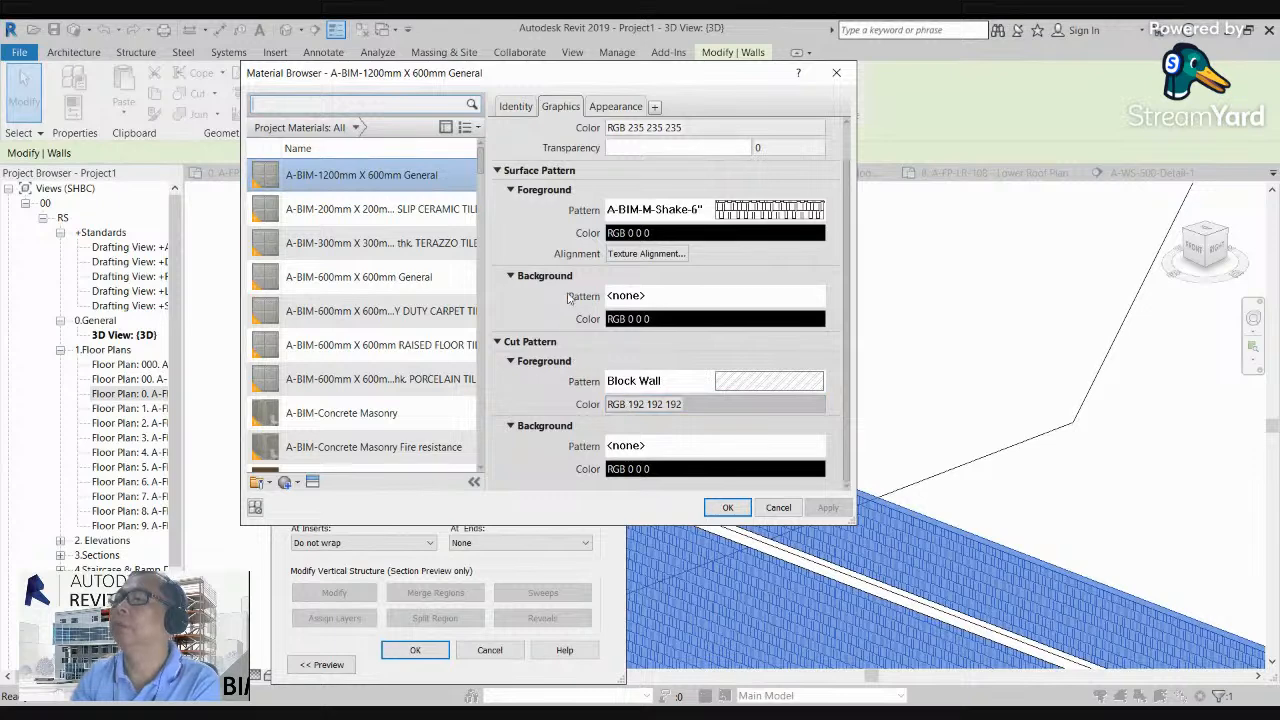
scroll(568, 298, up, 1)
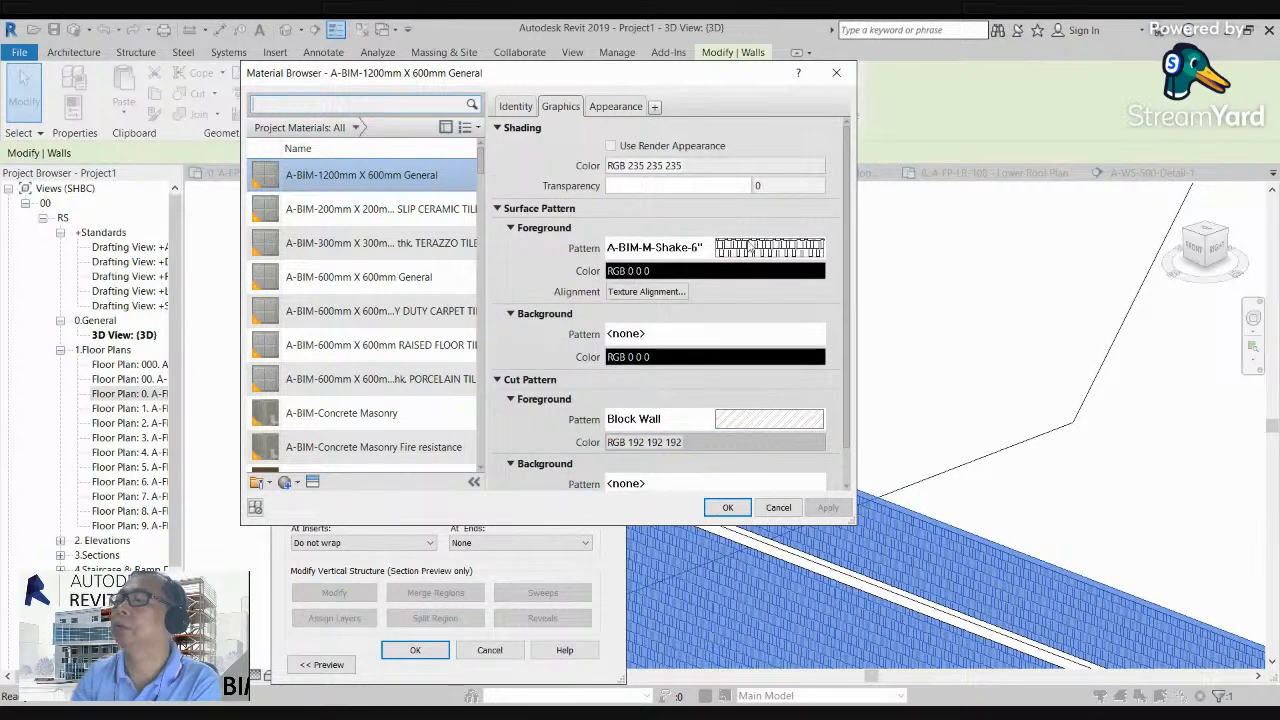
Step: Look through the model fill patterns available for the material's foreground surface pattern
click(762, 255)
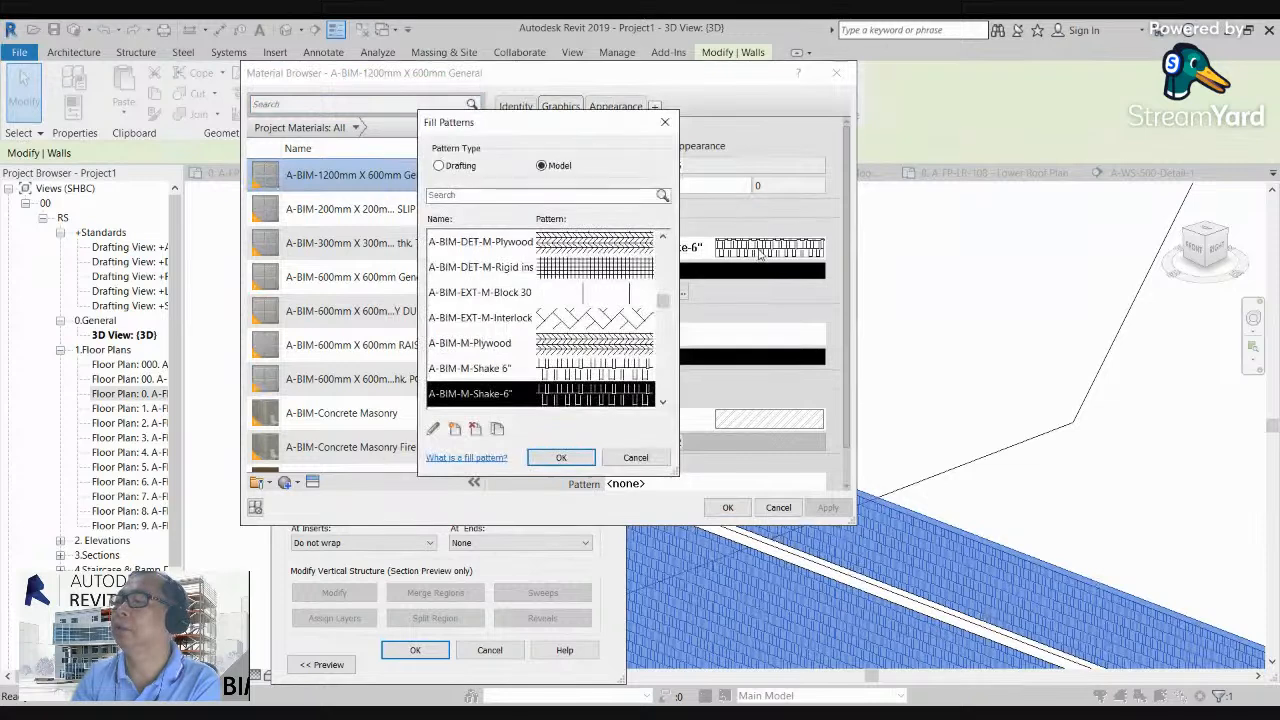
drag(667, 340, 683, 254)
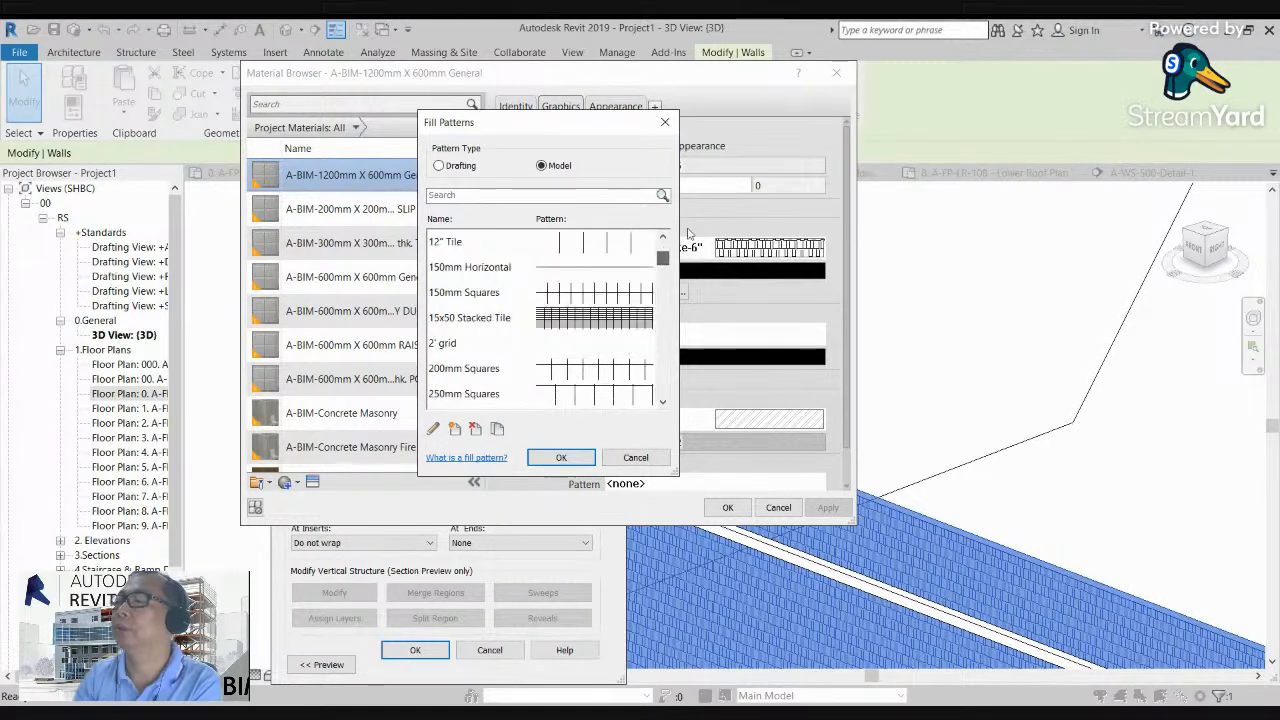
click(665, 122)
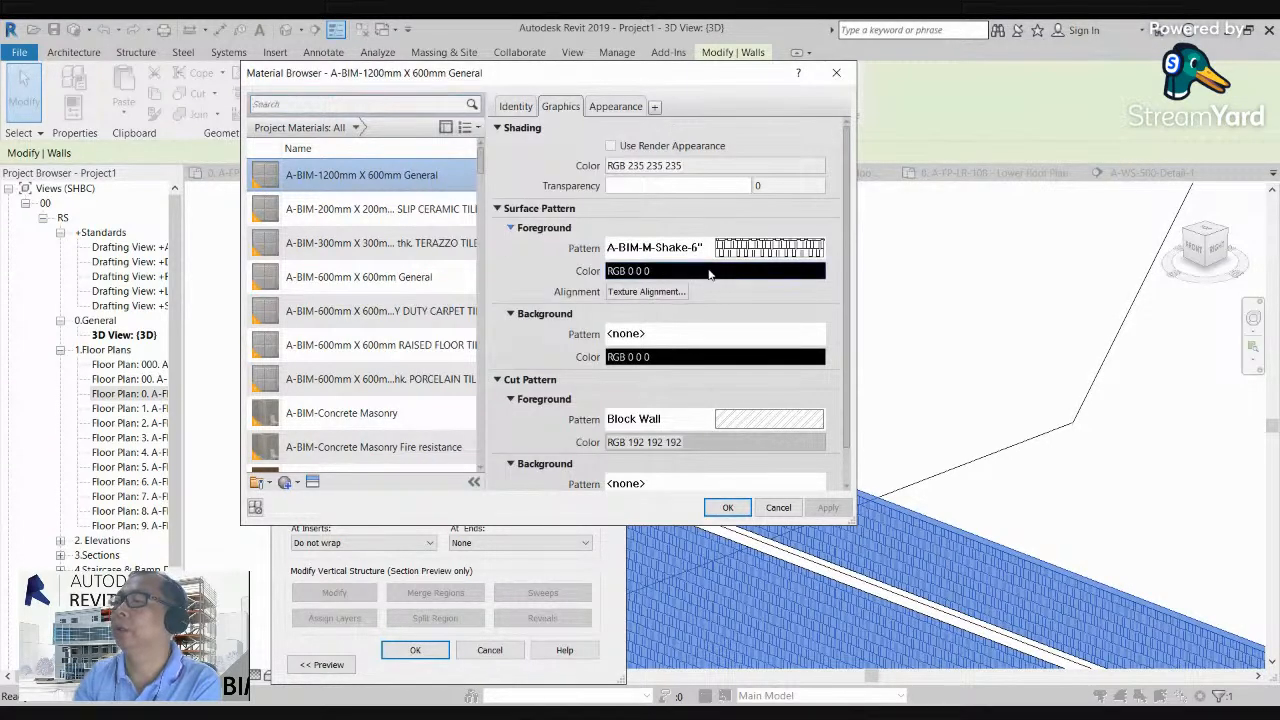
Step: Set the material's foreground surface pattern color to white (RGB 255 255 255), apply the wall type changes and deselect the wall
click(709, 271)
click(526, 314)
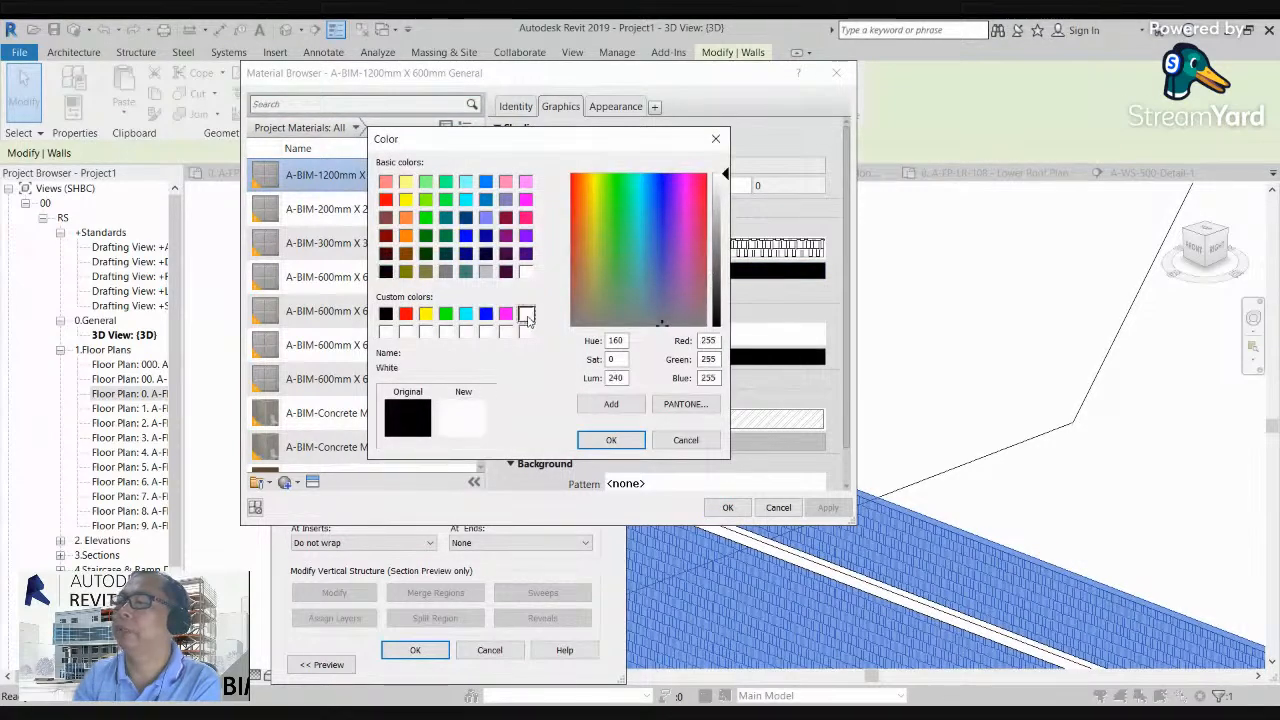
click(610, 440)
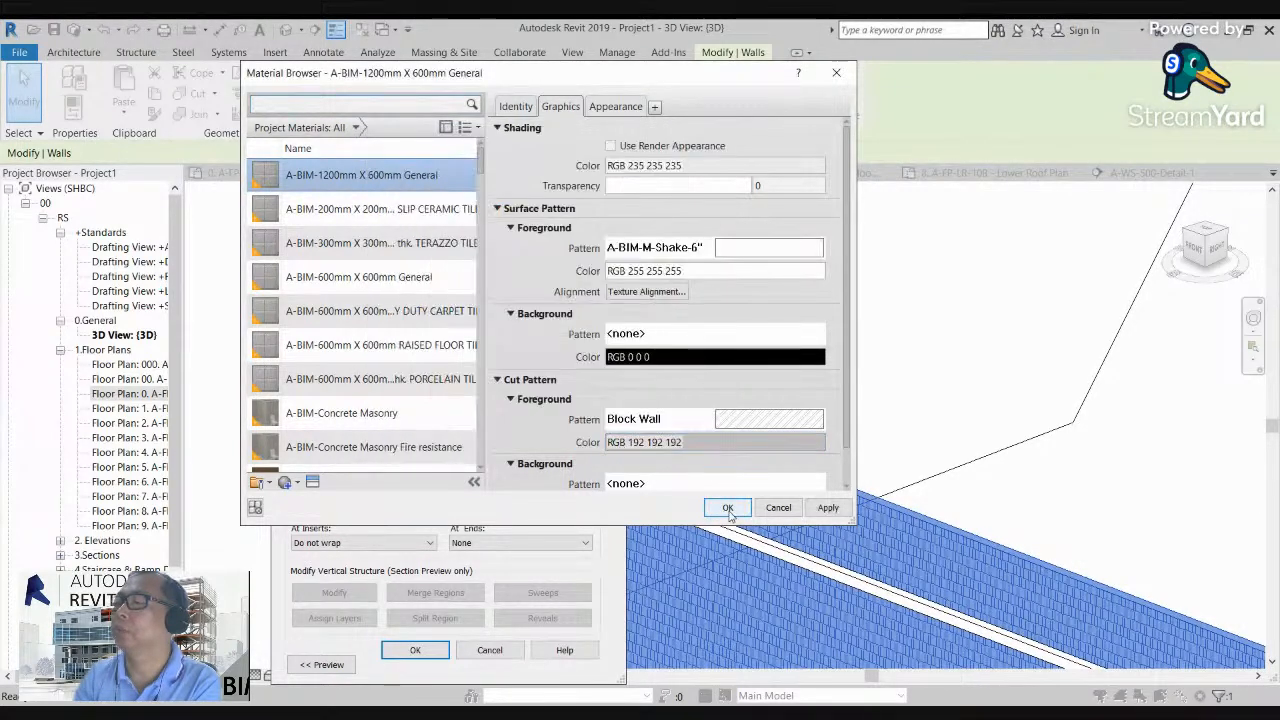
click(728, 508)
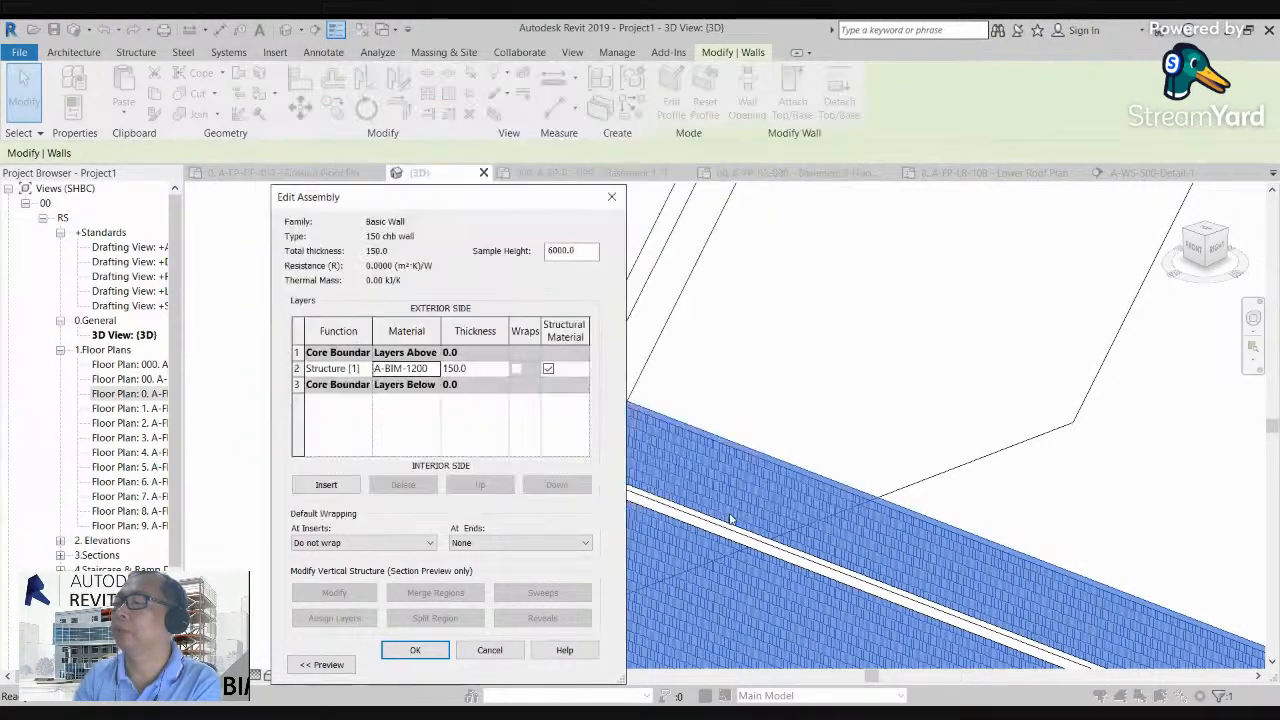
click(413, 651)
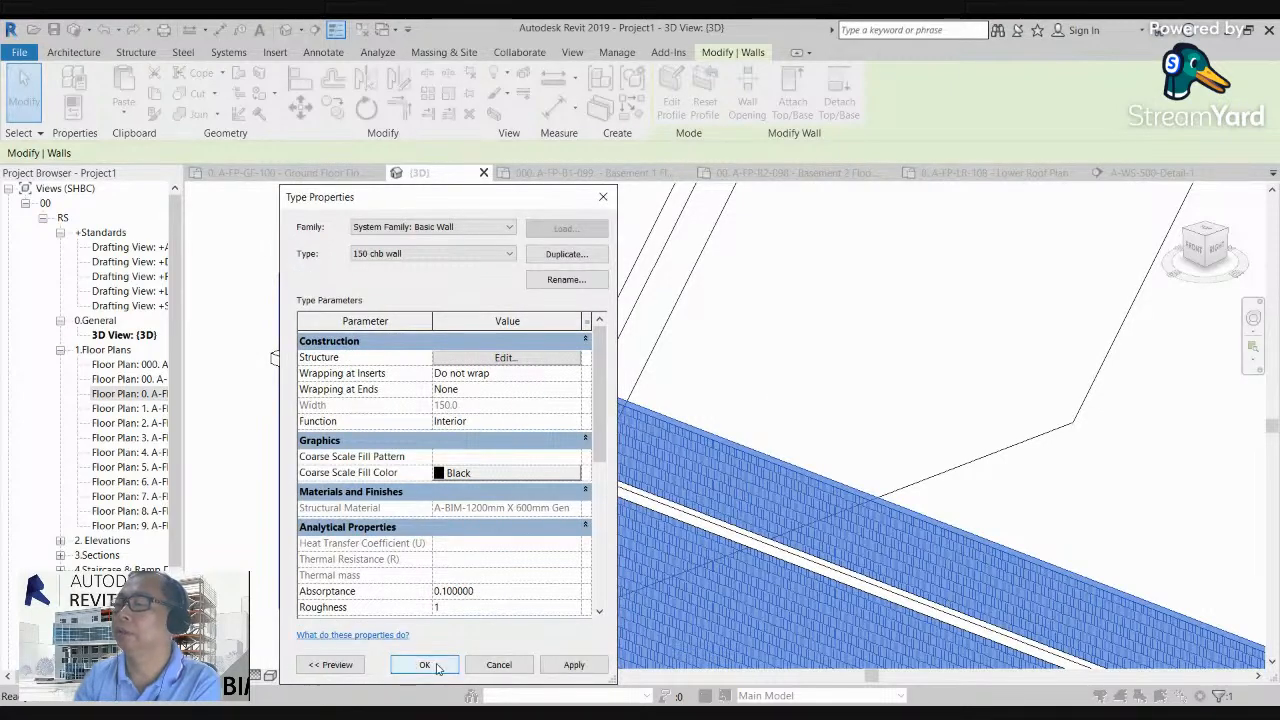
click(436, 665)
click(743, 414)
Step: Examine the end profile of the wall sweep up close where it projects from the long wall
scroll(447, 257, down, 3)
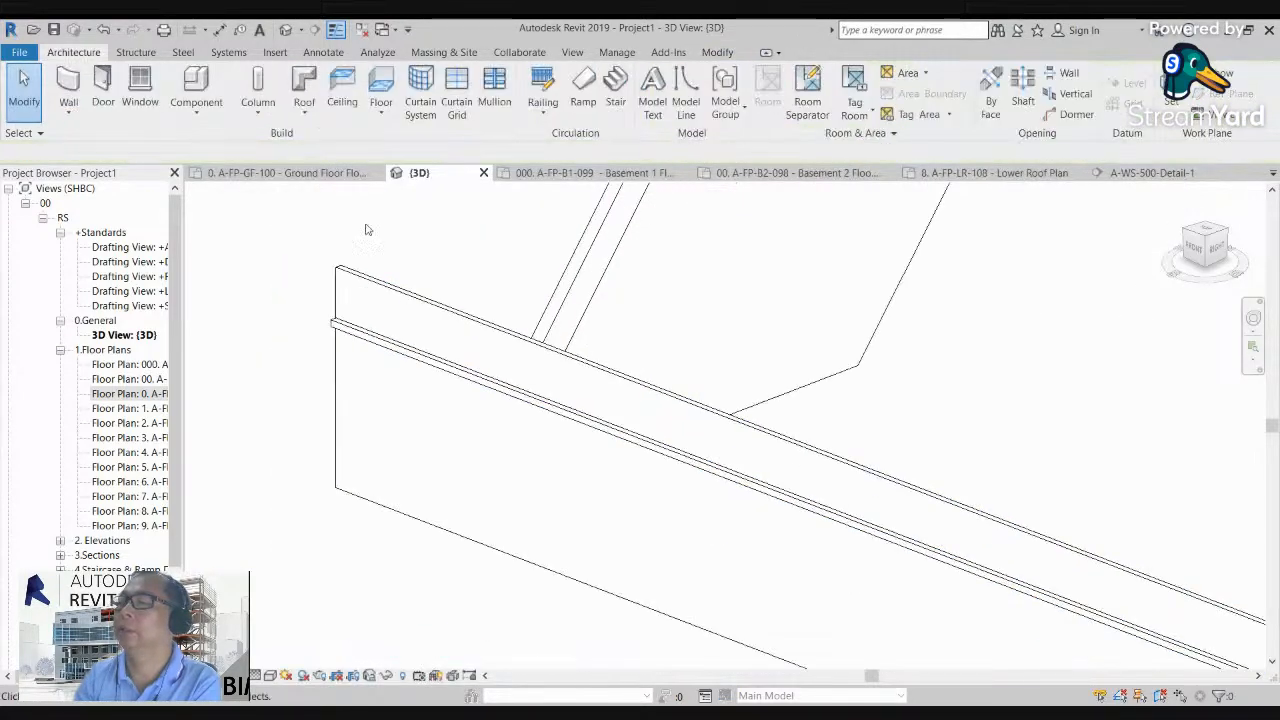
middle_drag(583, 388, 532, 359)
scroll(300, 298, up, 4)
scroll(295, 296, up, 3)
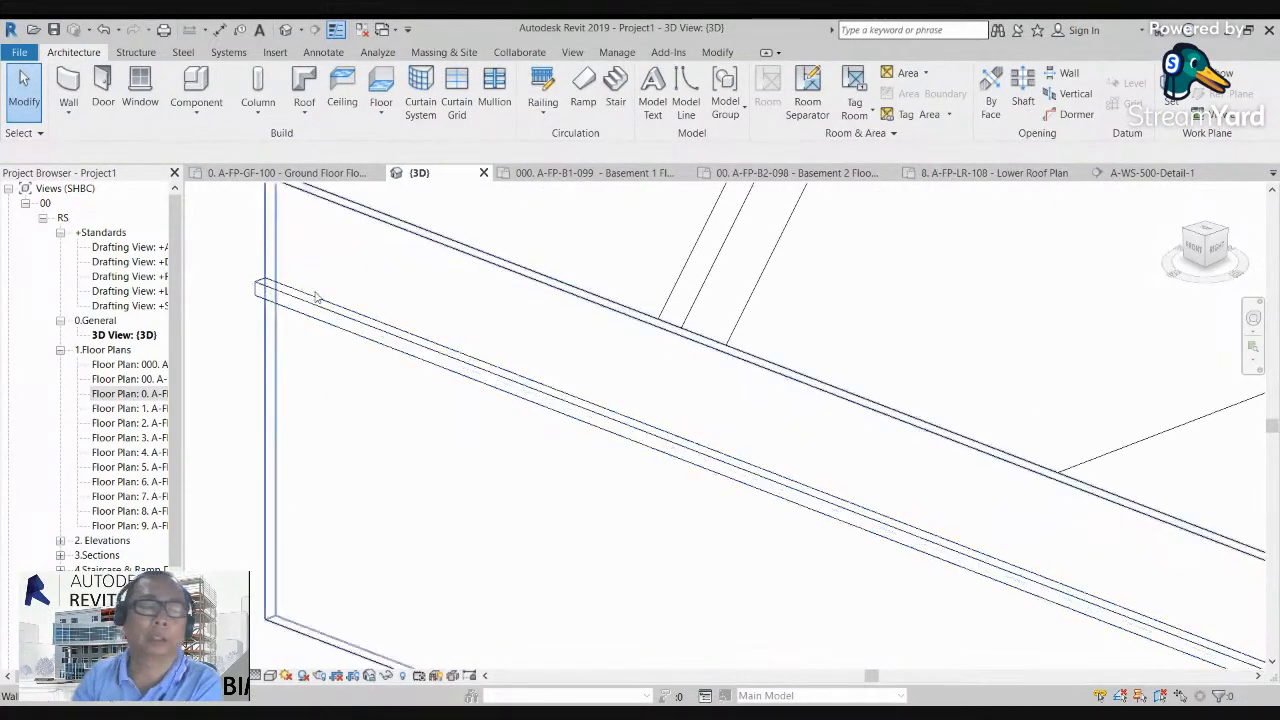
scroll(392, 305, down, 2)
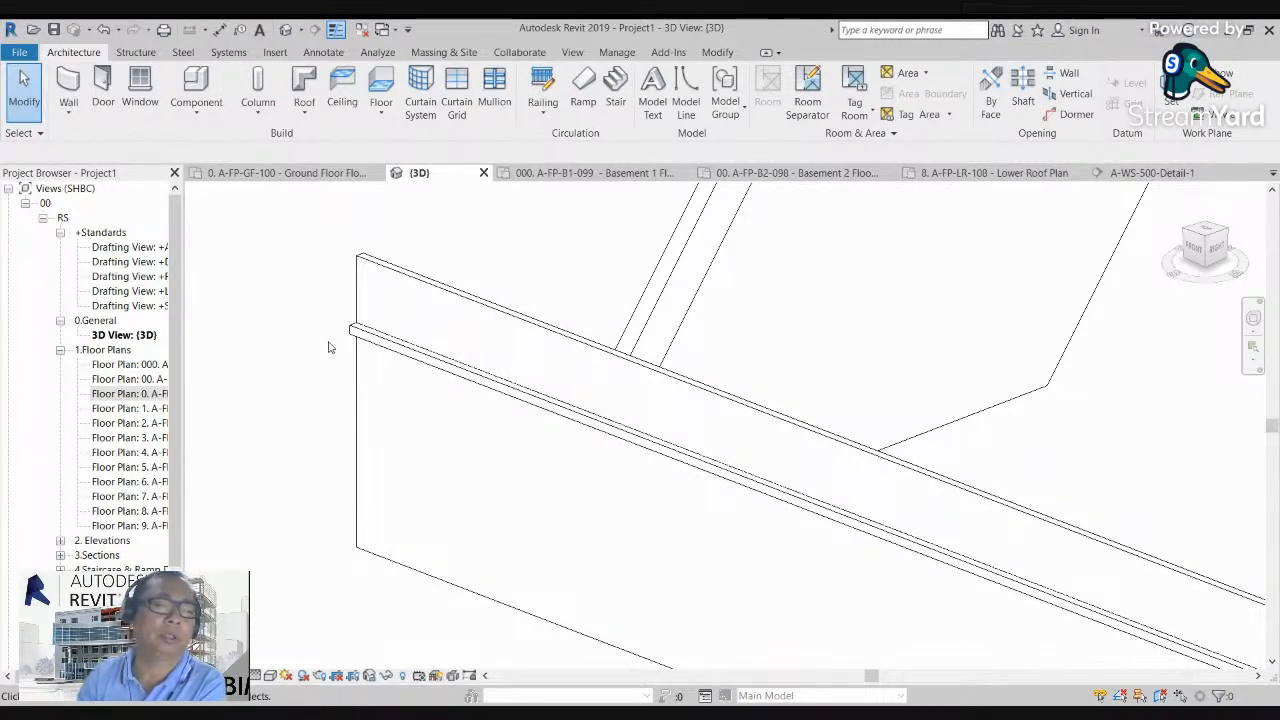
scroll(400, 392, up, 3)
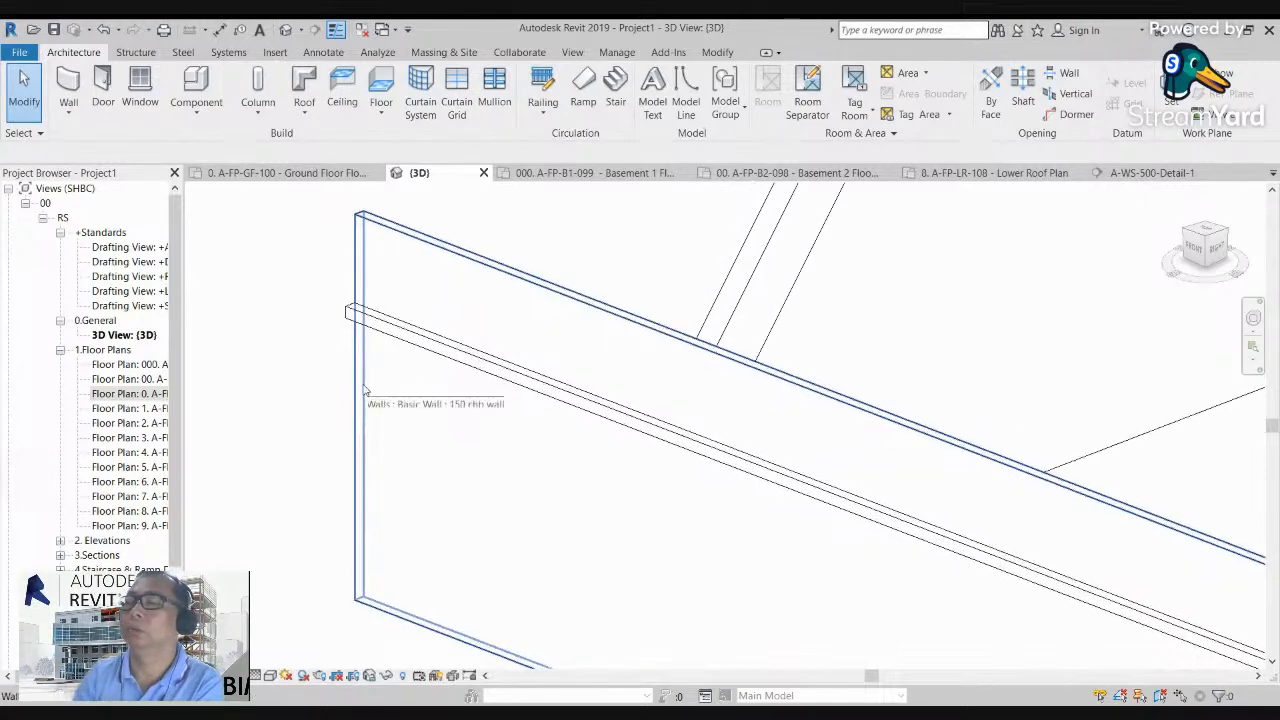
scroll(340, 298, up, 1)
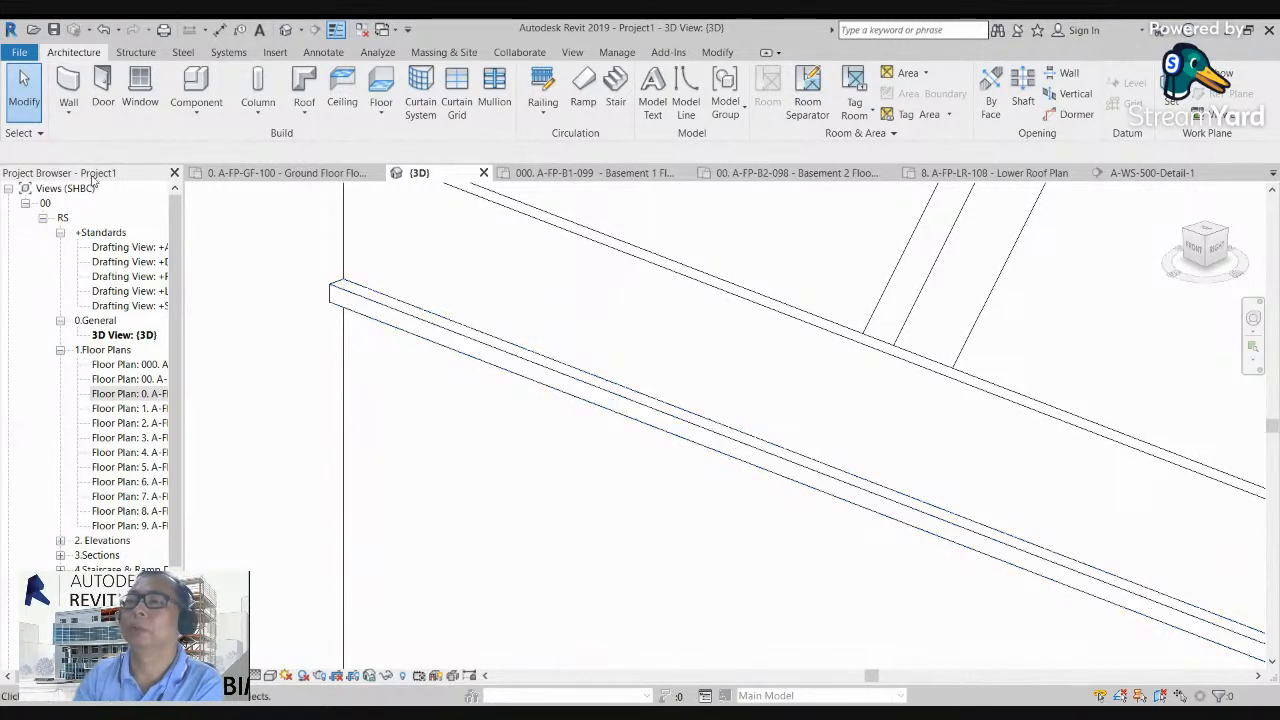
Step: Add a horizontal wall reveal along the front face of the long wall, below the sweep
click(68, 110)
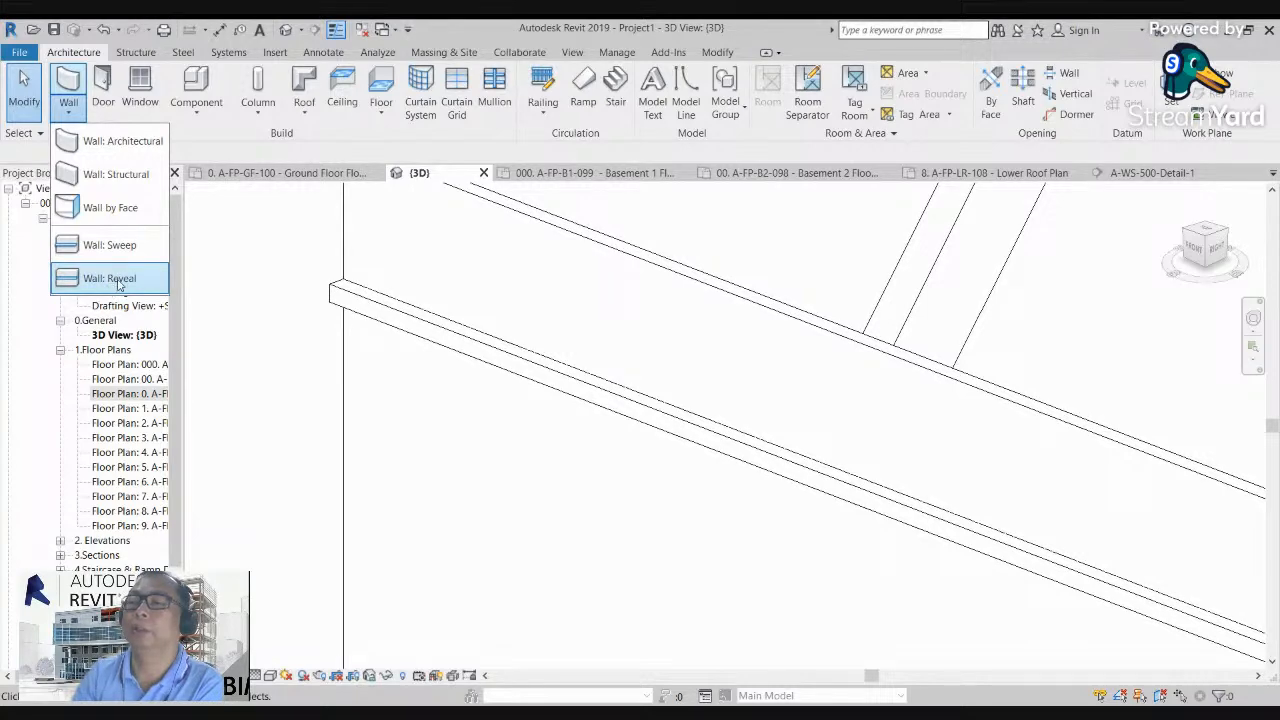
click(110, 279)
shift+middle_drag(288, 290, 343, 410)
click(340, 405)
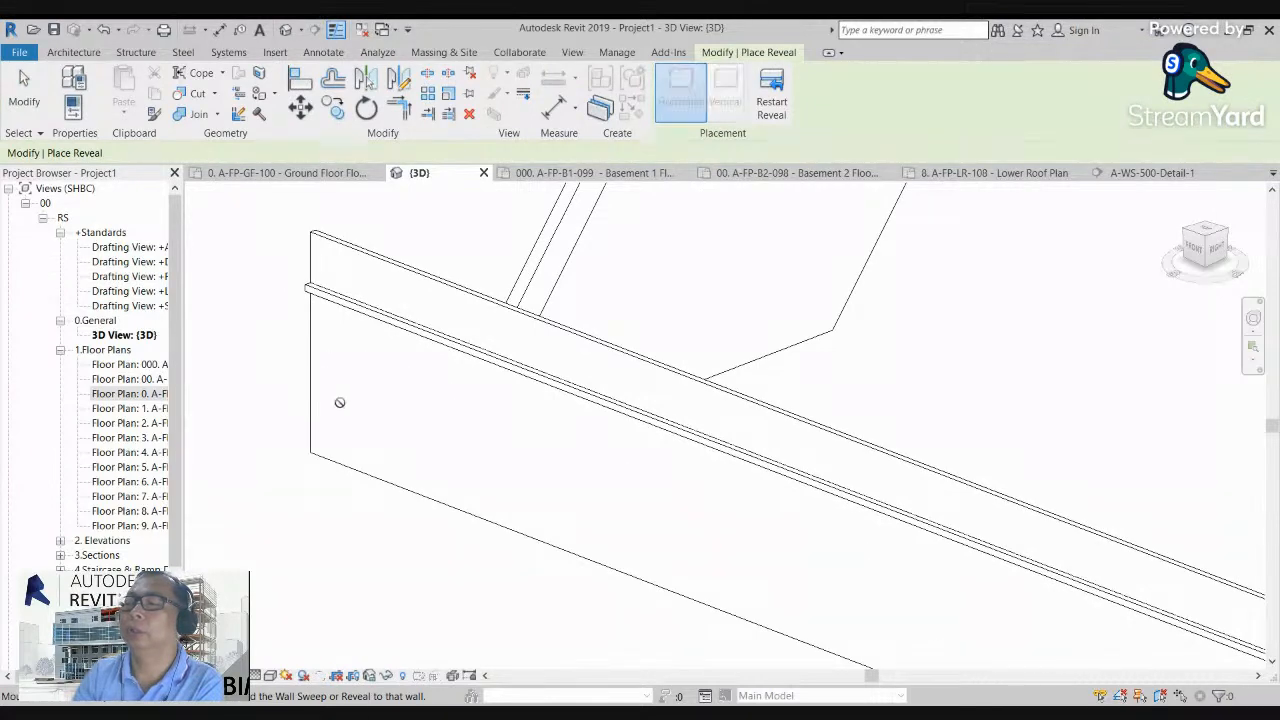
key(Escape)
key(Escape)
Step: Compare the sweep and the reveal up close at both ends of the long wall
scroll(284, 377, up, 4)
middle_drag(297, 374, 280, 430)
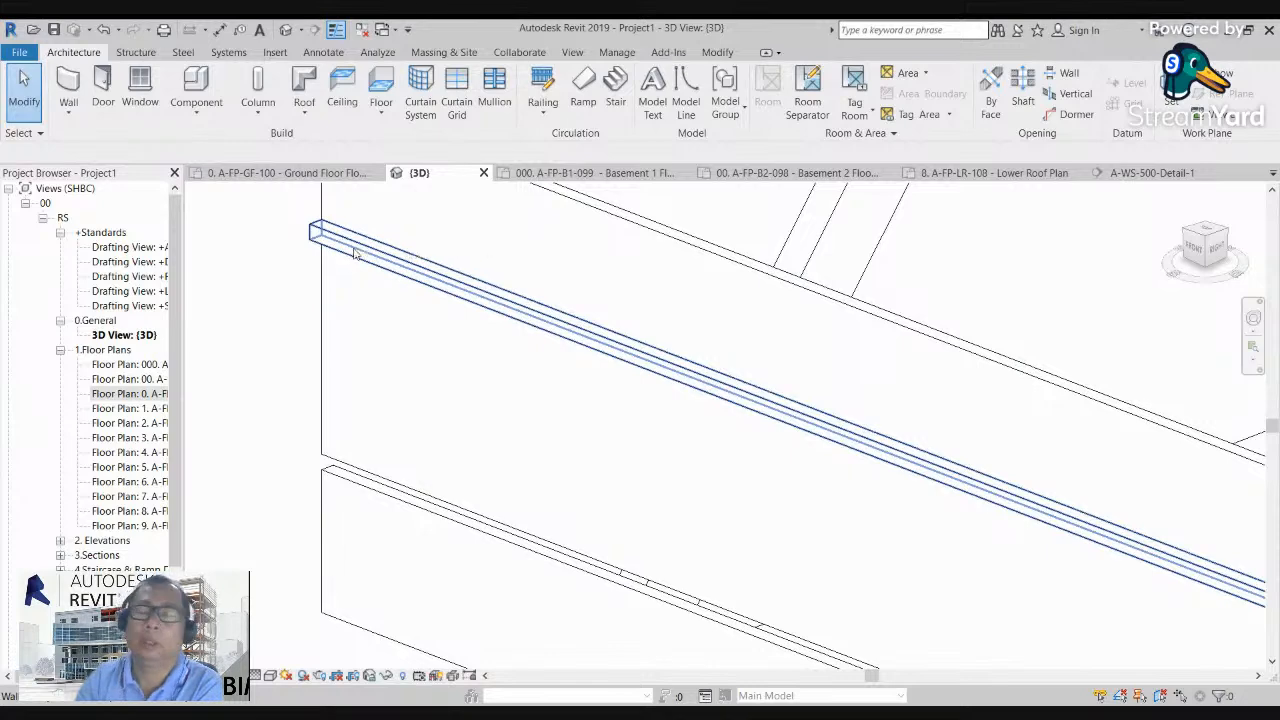
scroll(355, 487, down, 3)
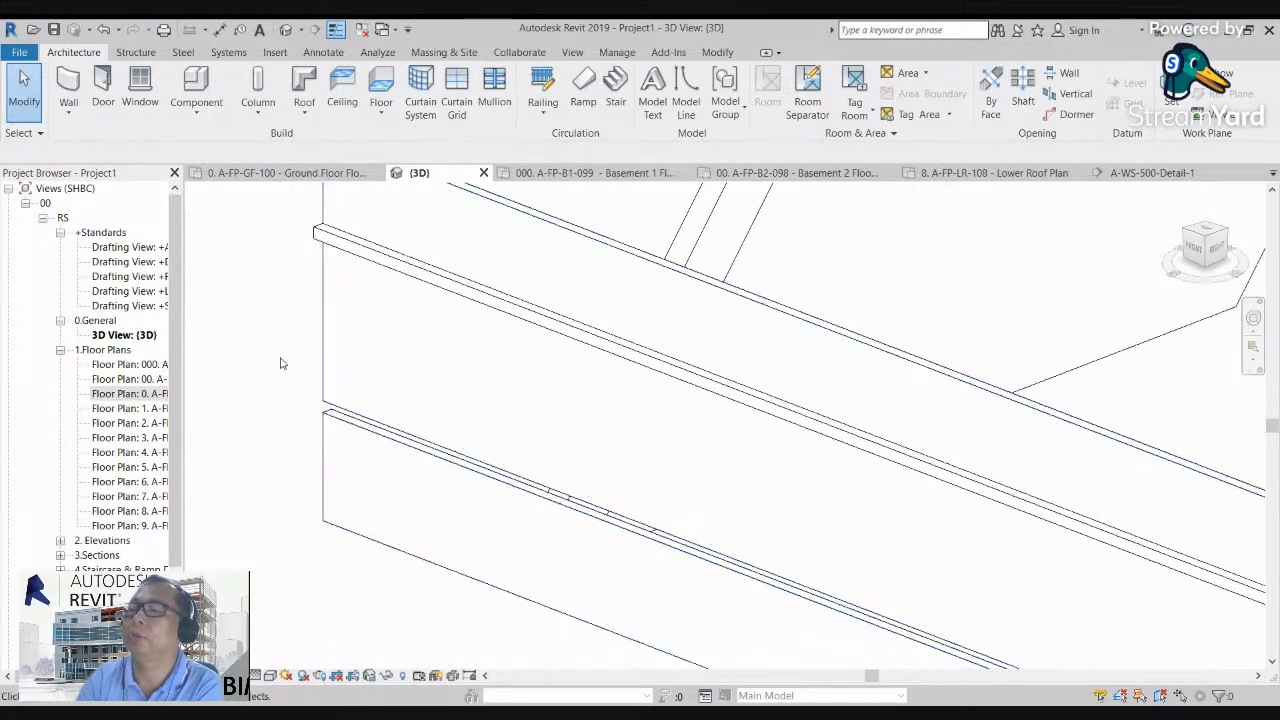
scroll(278, 375, down, 2)
middle_drag(757, 512, 466, 376)
middle_drag(936, 588, 925, 579)
scroll(925, 579, up, 4)
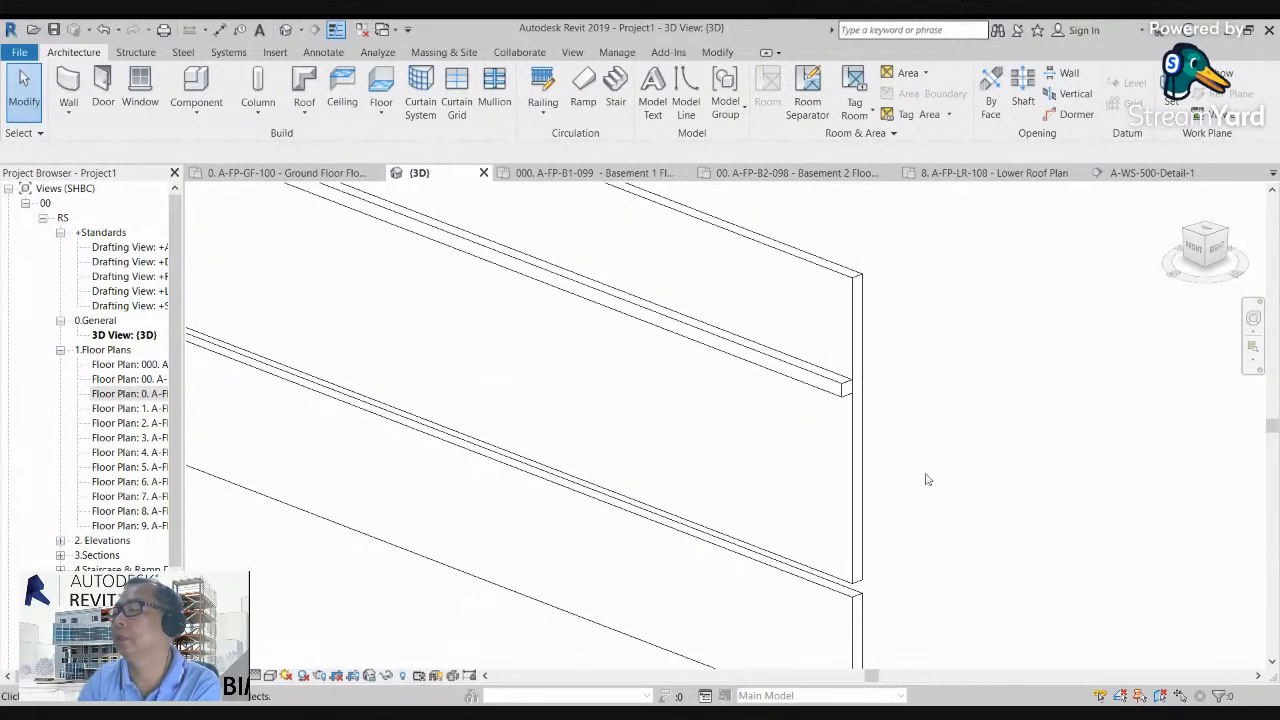
scroll(929, 470, down, 2)
Step: Review the type properties of the long wall, keep its current type and deselect it
click(893, 475)
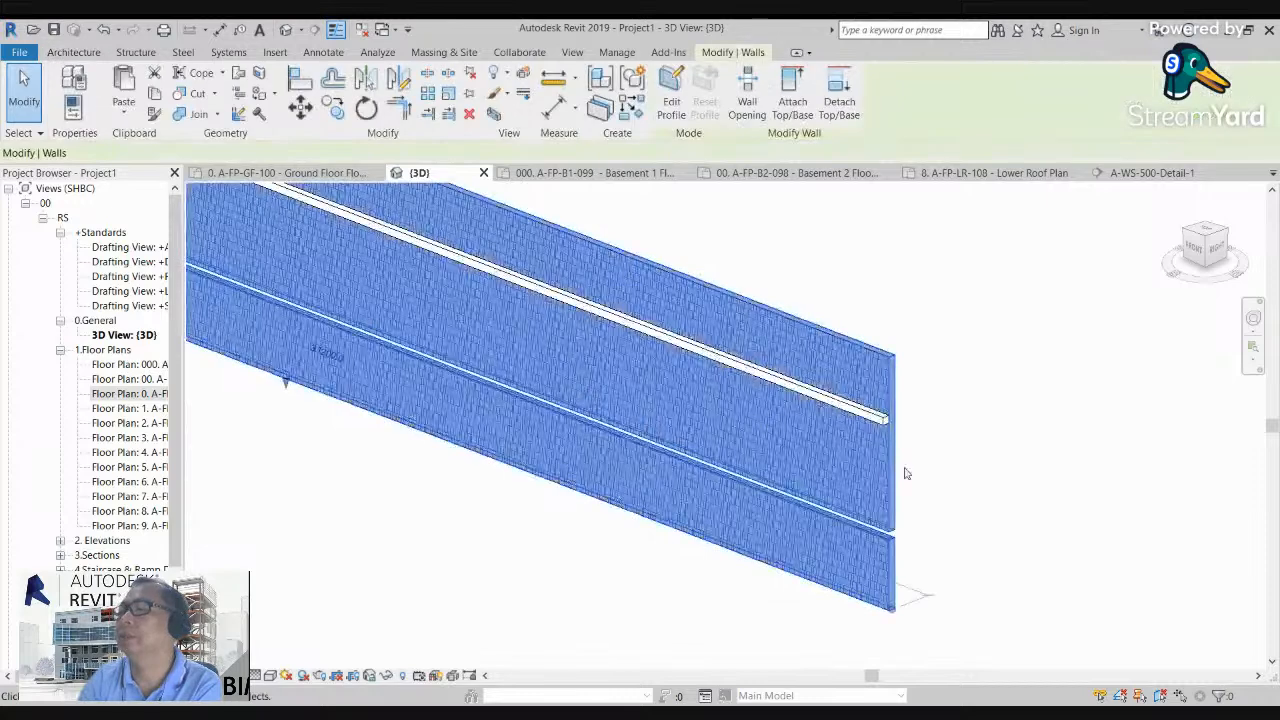
click(74, 78)
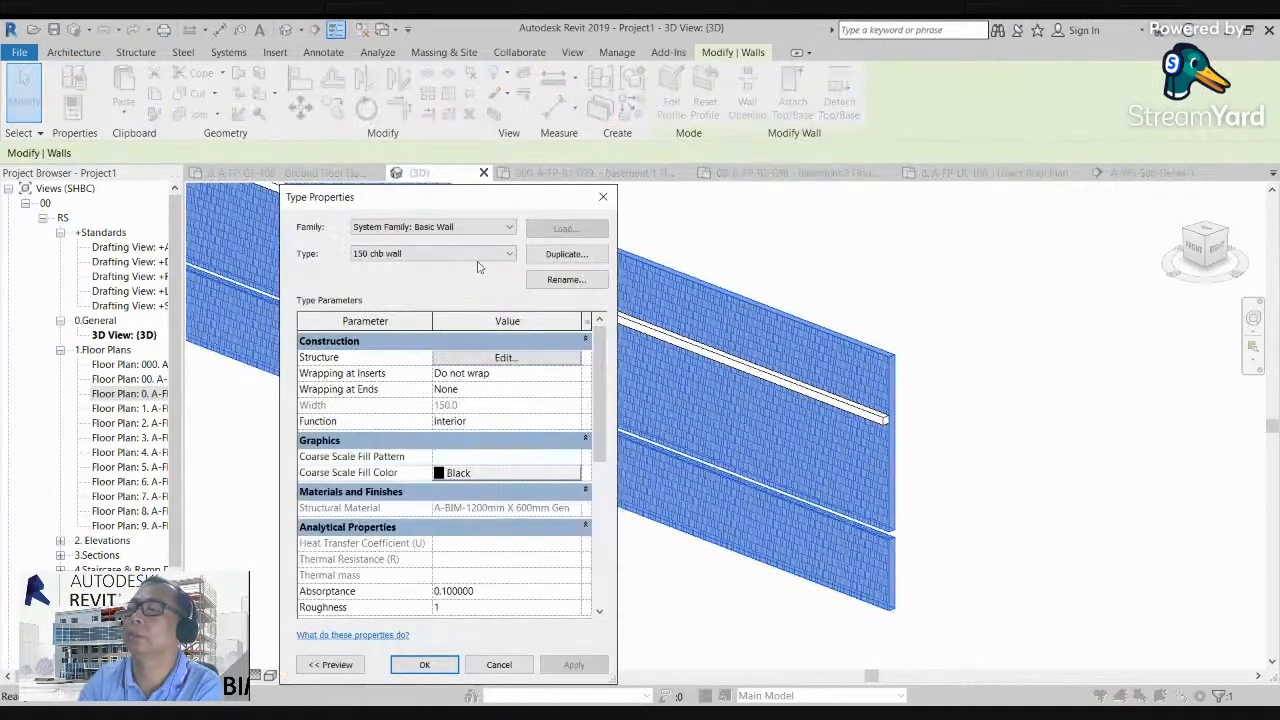
click(445, 256)
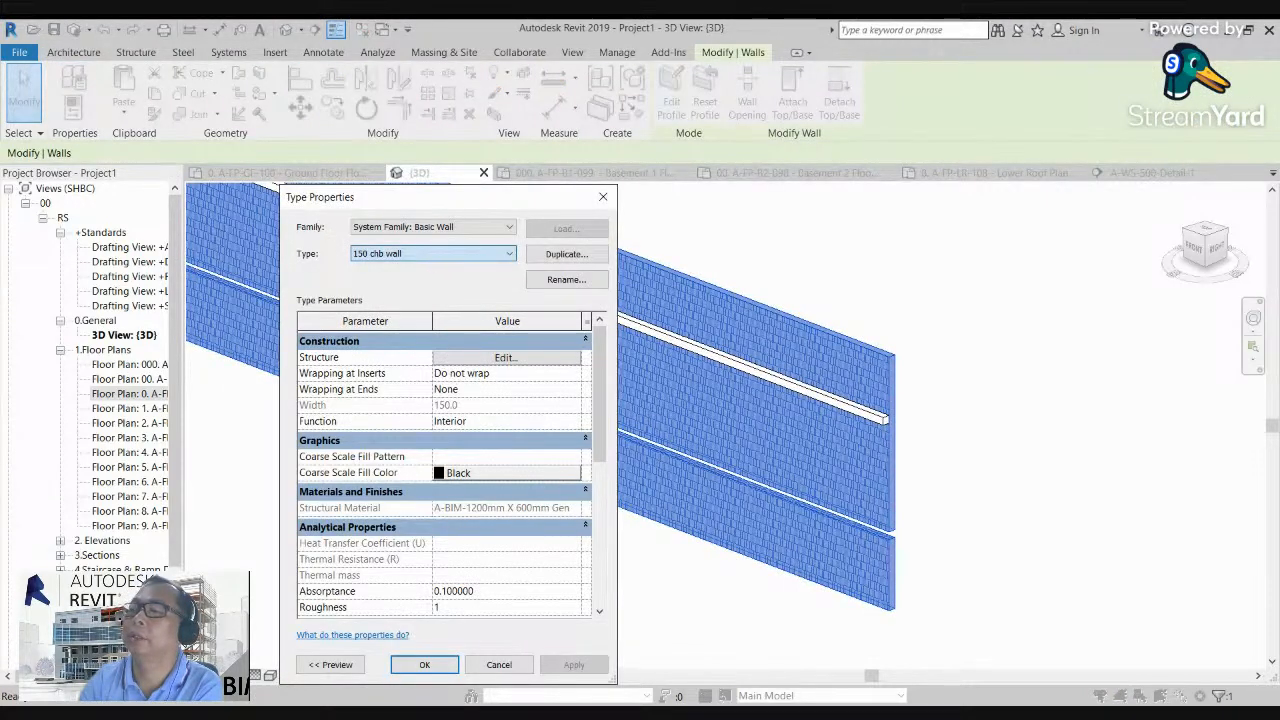
click(424, 664)
click(838, 623)
Step: Inspect the sweep's projecting profile and the reveal's recessed groove at the far end of the long wall
scroll(885, 535, up, 5)
scroll(790, 530, down, 3)
middle_drag(583, 477, 803, 617)
middle_drag(460, 466, 716, 549)
middle_drag(436, 428, 687, 575)
scroll(363, 380, up, 5)
middle_drag(325, 320, 362, 422)
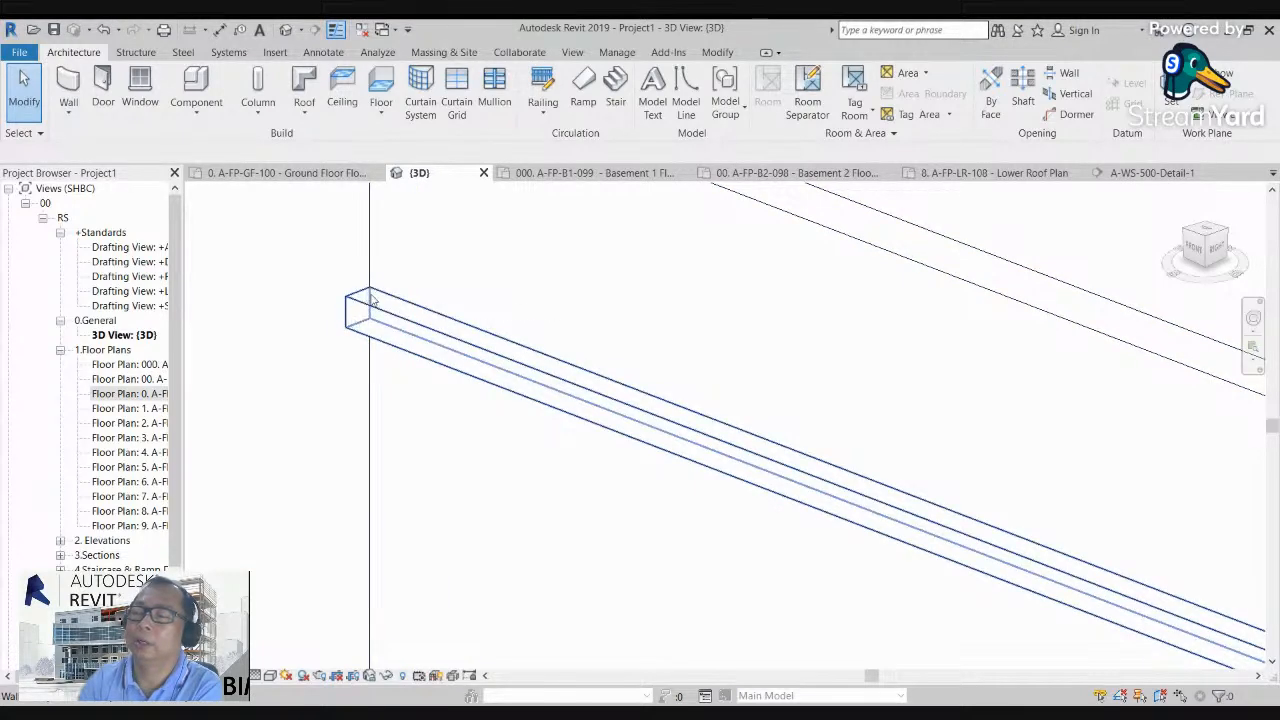
scroll(366, 297, down, 3)
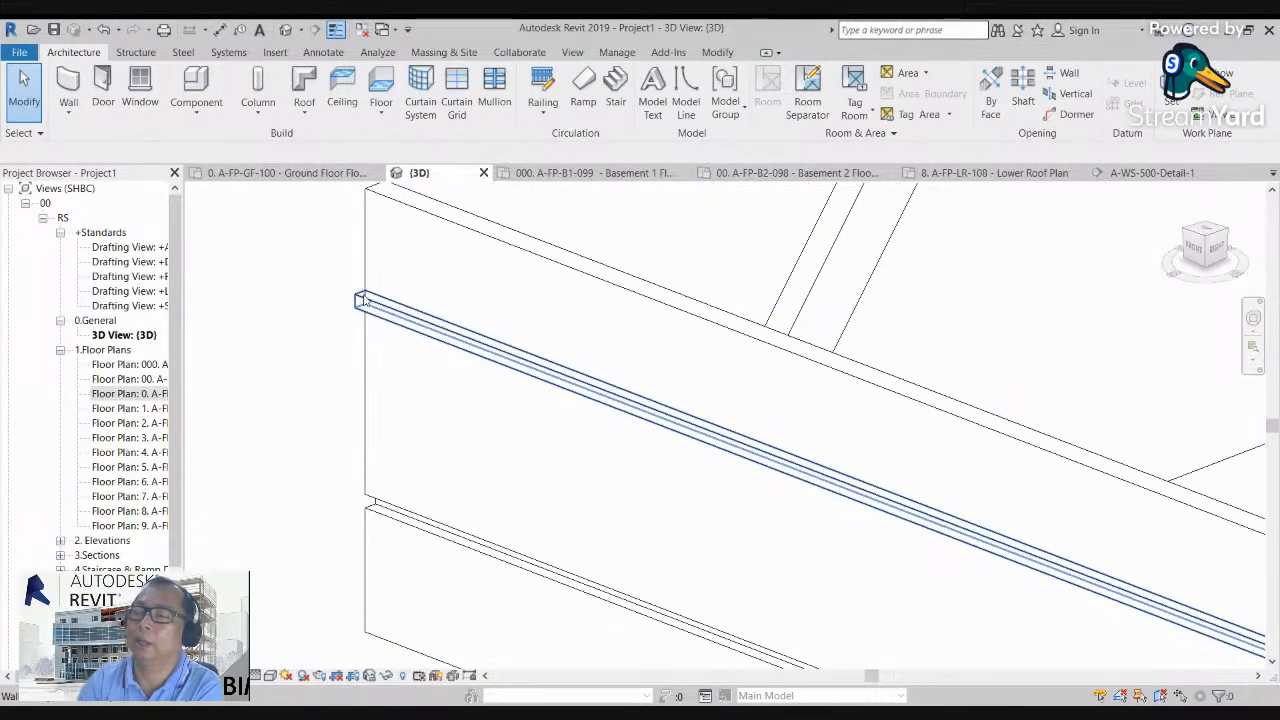
scroll(368, 530, up, 4)
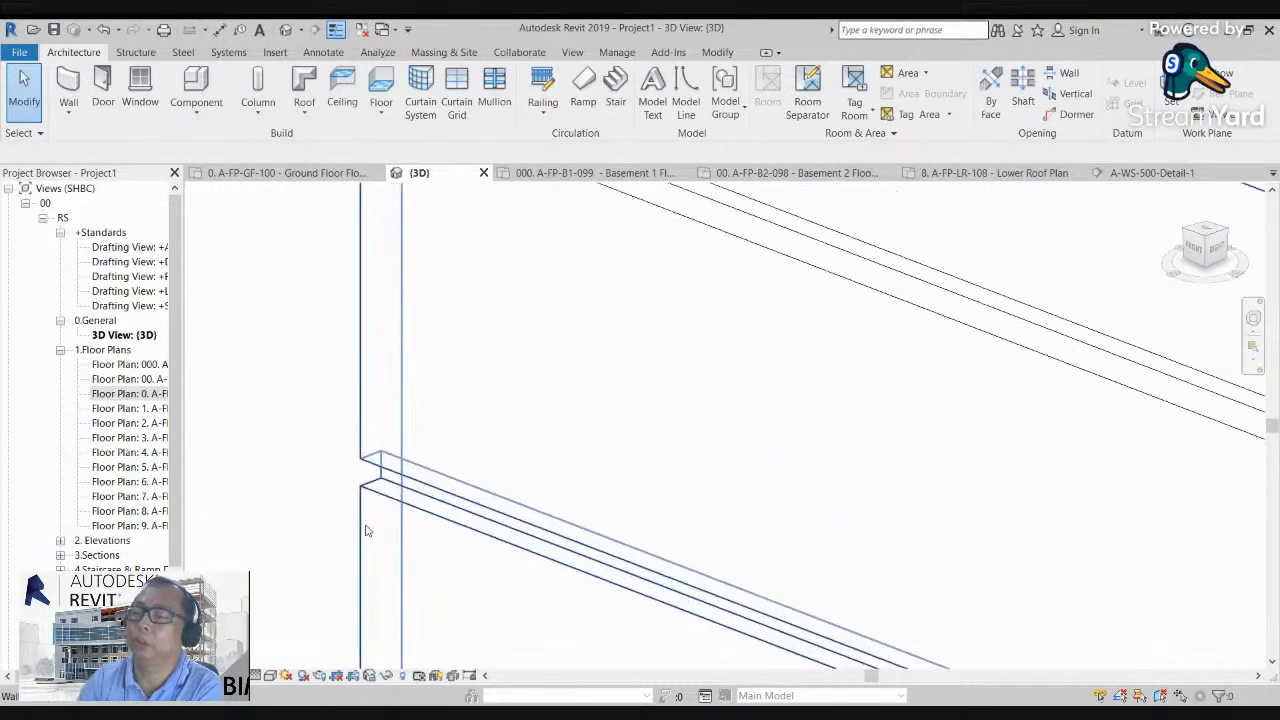
scroll(390, 473, up, 5)
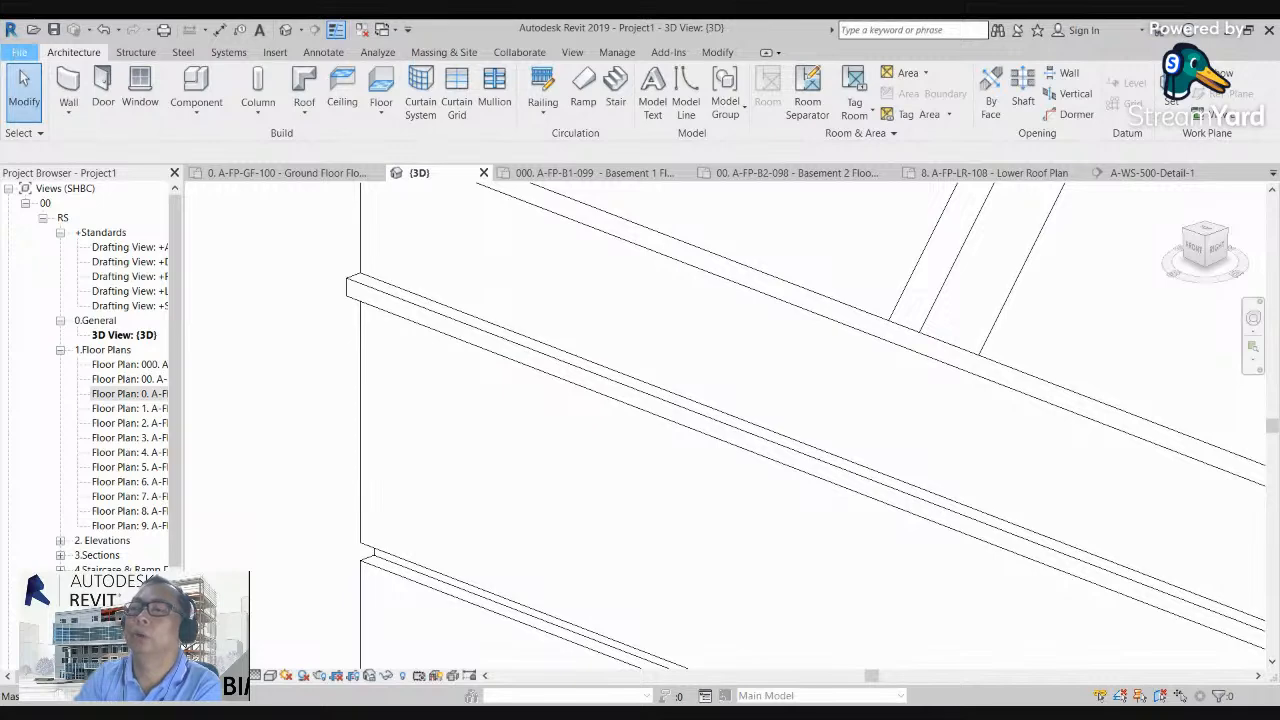
Step: Start opening a file and browse to the personal 1.… Files folder on the Data (D:) drive
key(ctrl+o)
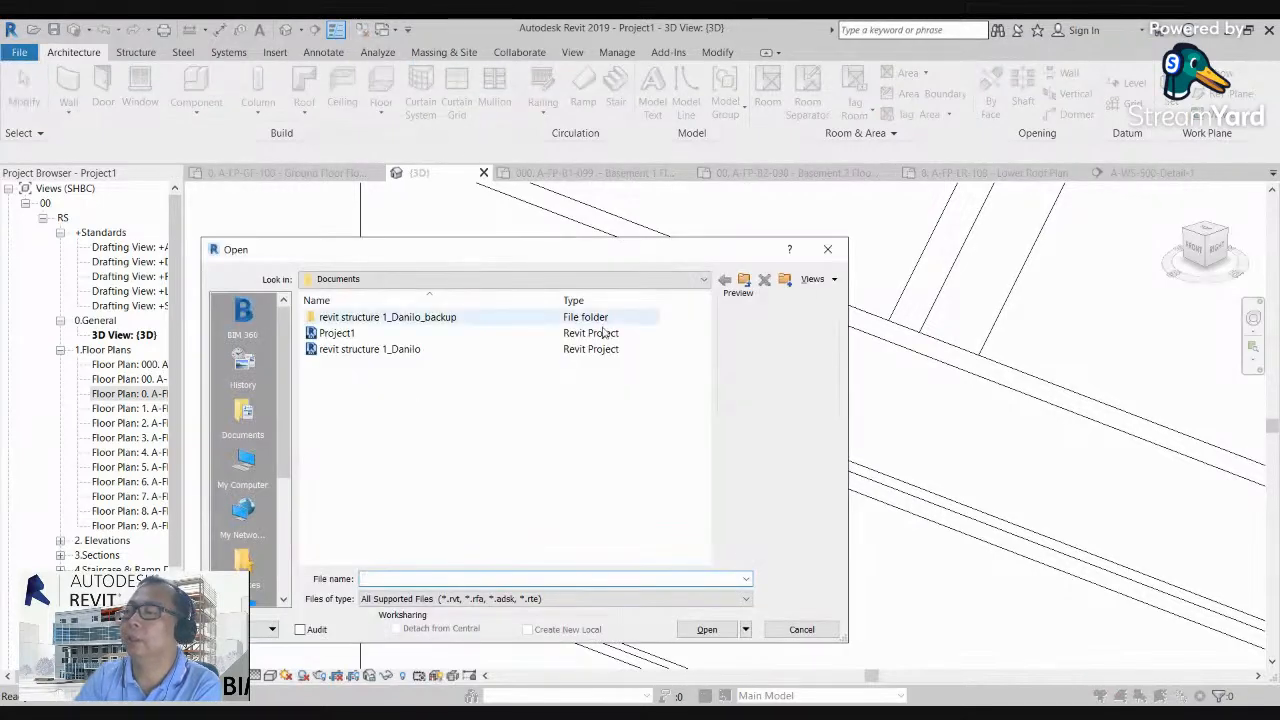
click(744, 280)
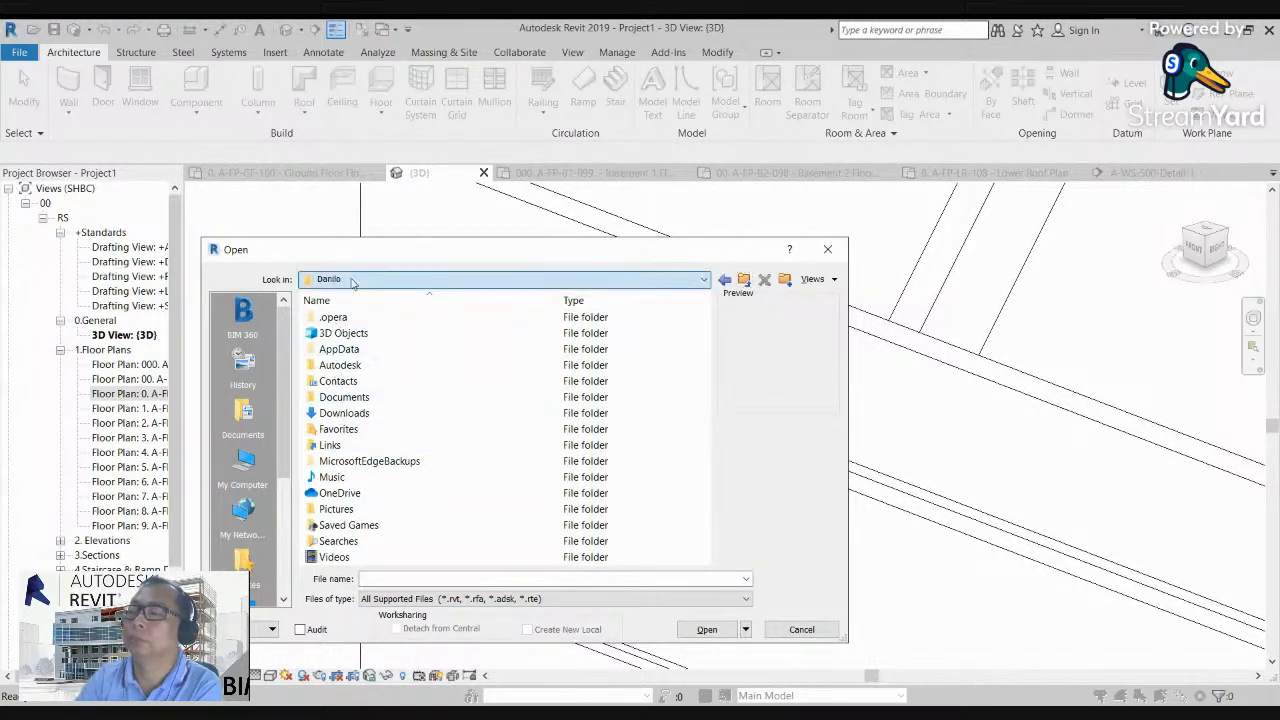
click(450, 279)
click(368, 368)
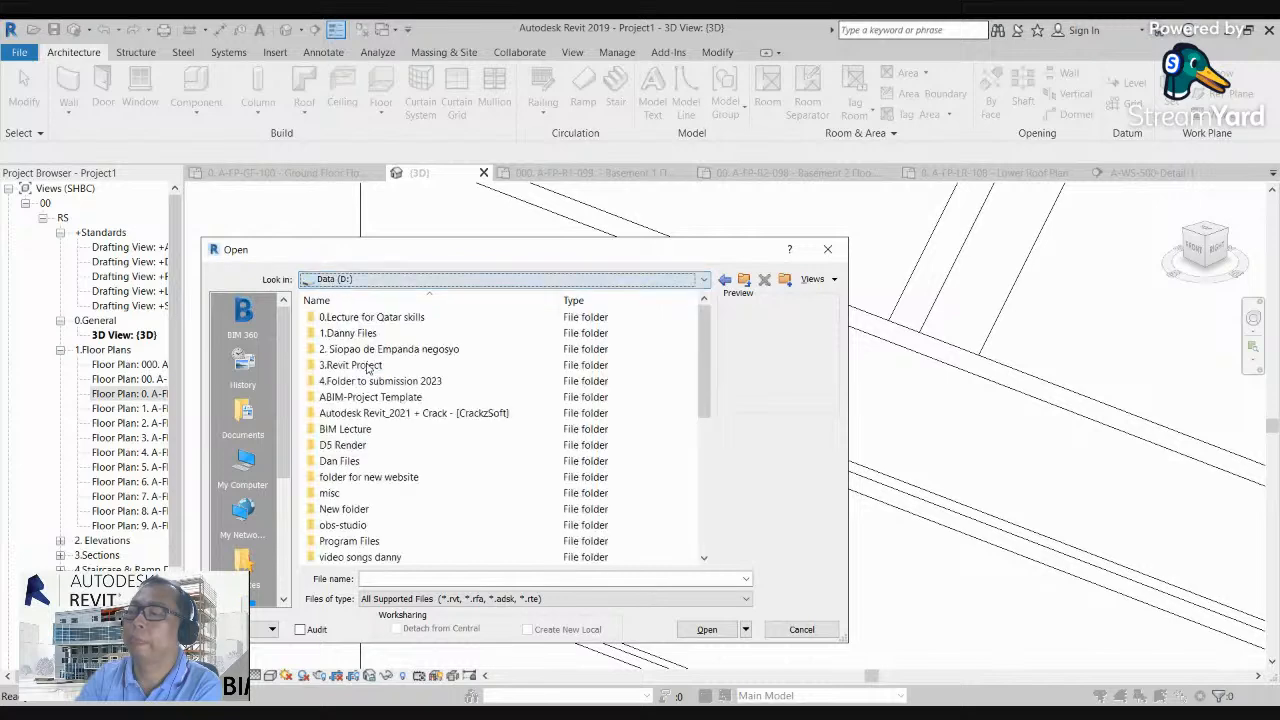
double_click(347, 333)
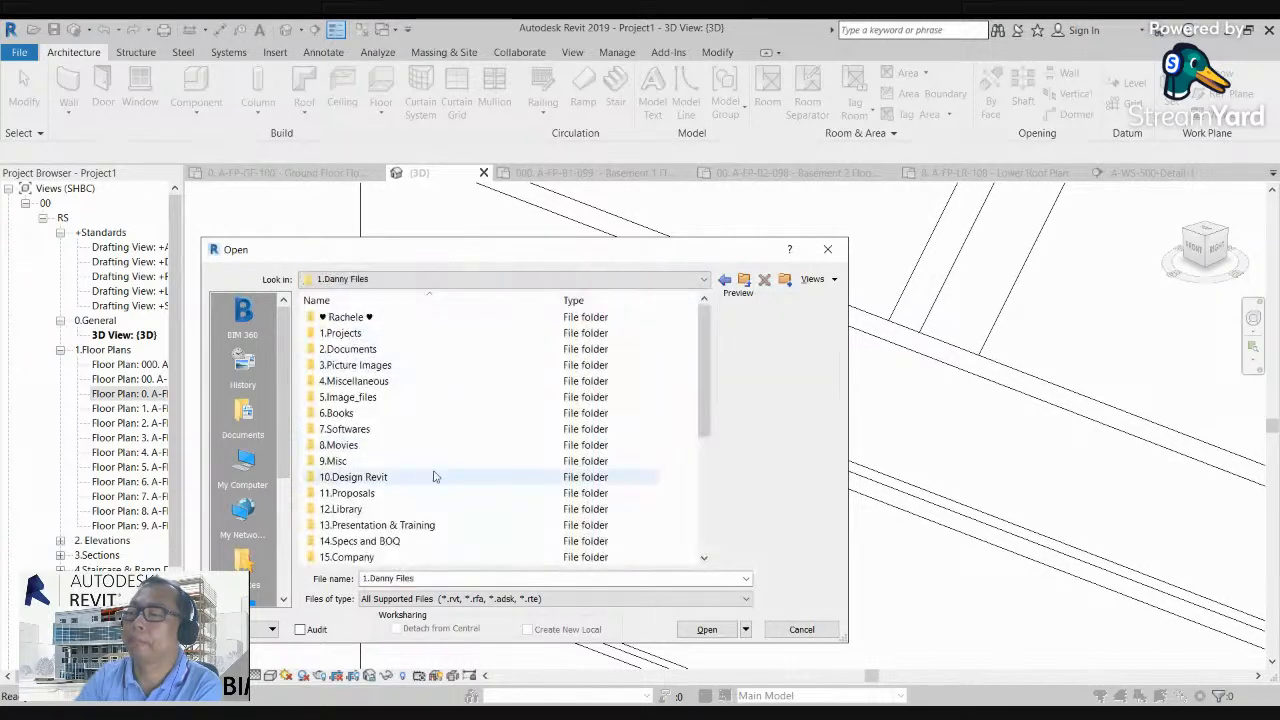
Step: Go to the Profiles folder inside 12.Library, Metric Library
scroll(430, 477, down, 5)
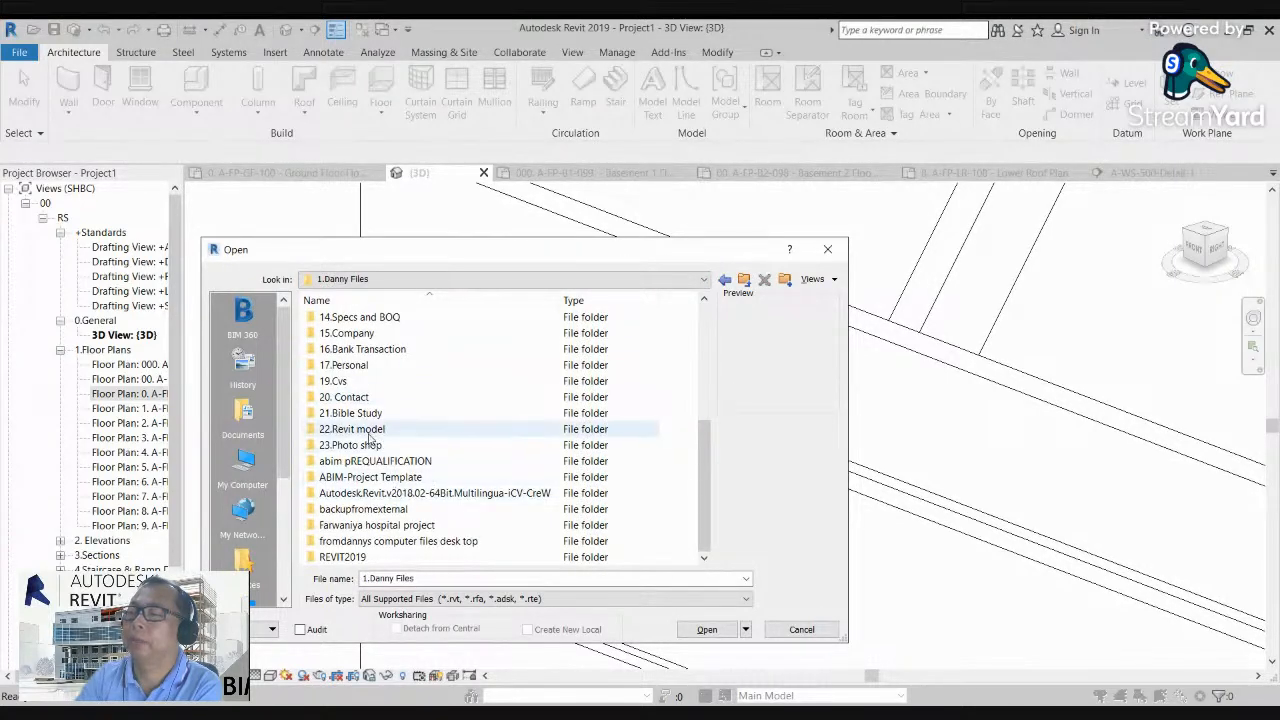
scroll(369, 426, up, 1)
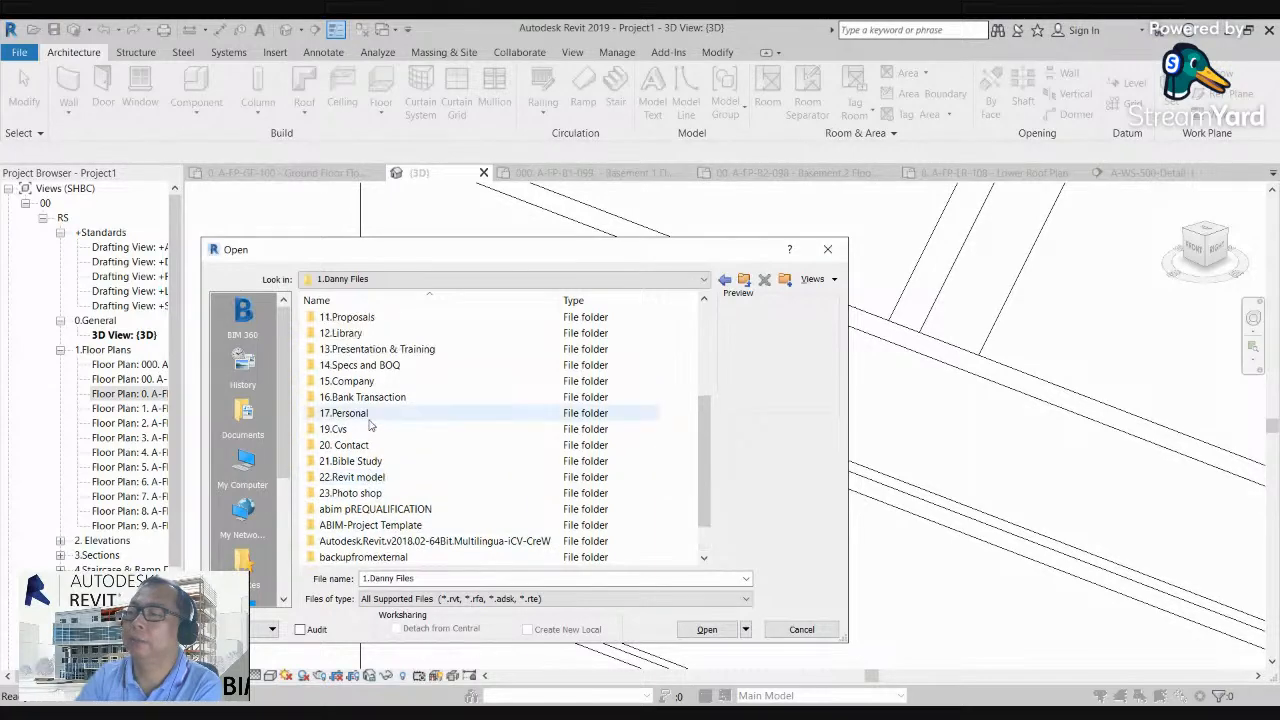
double_click(355, 333)
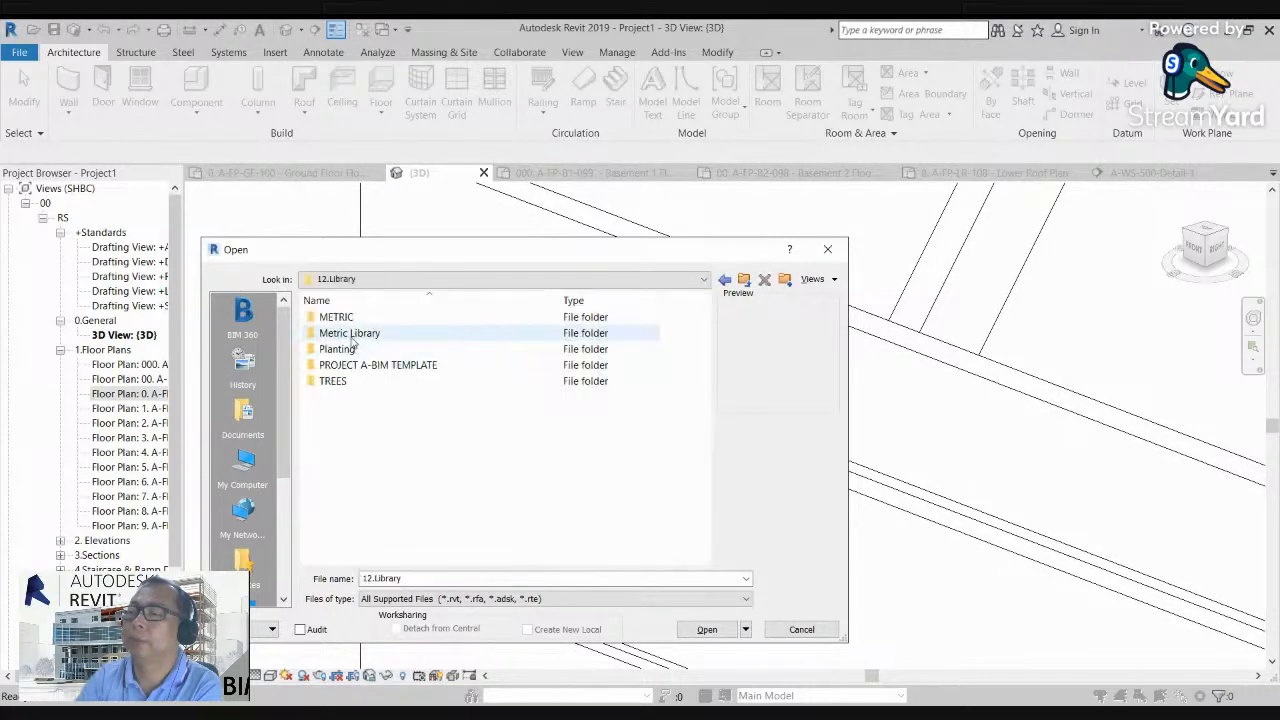
double_click(353, 336)
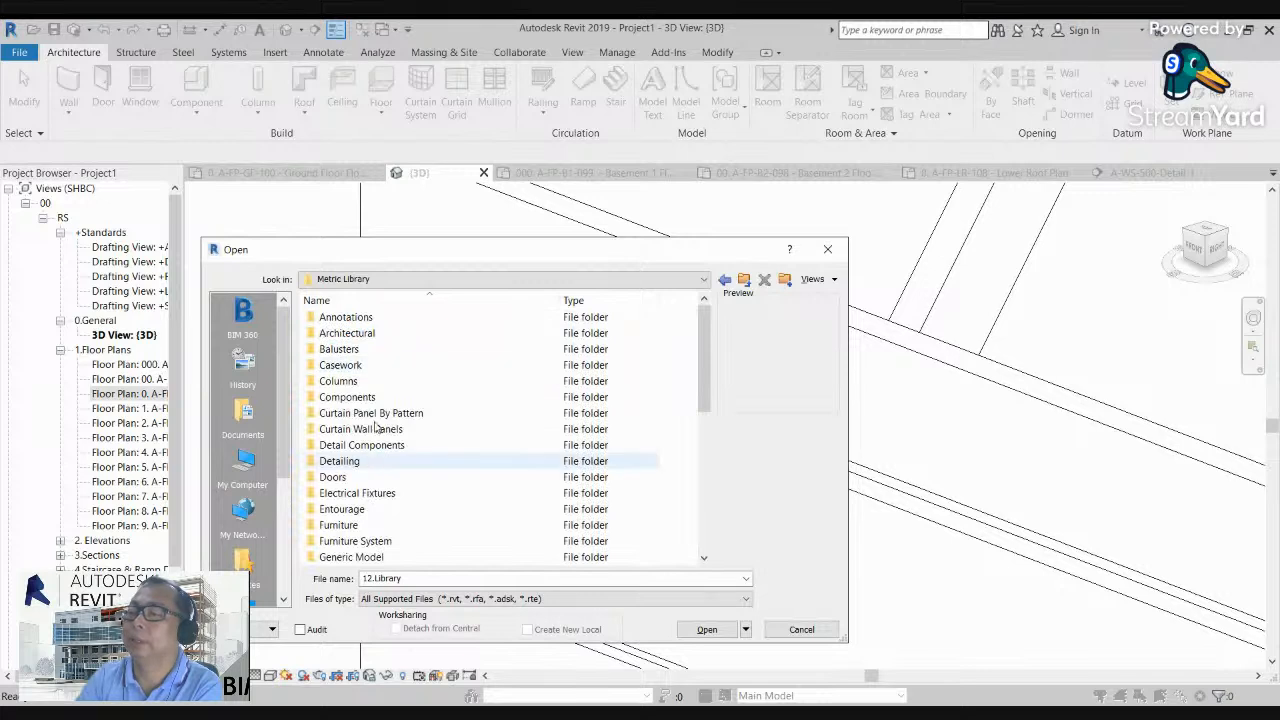
scroll(375, 452, down, 7)
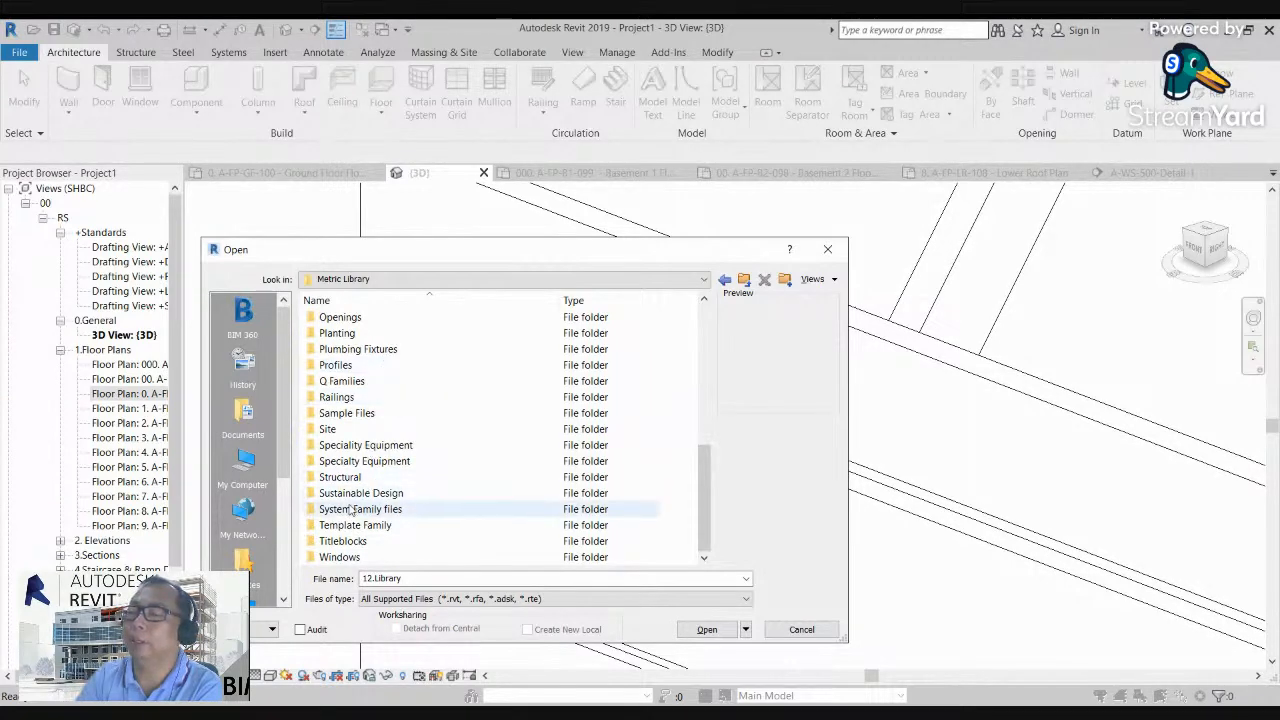
double_click(339, 364)
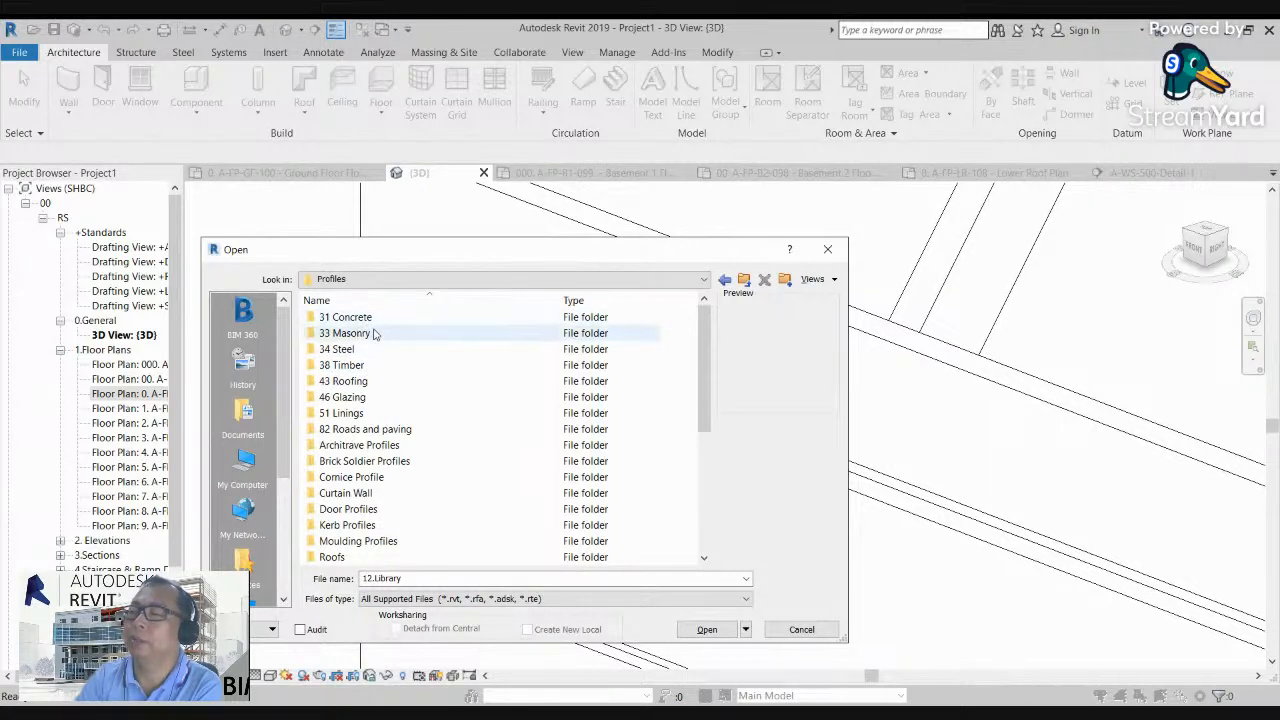
Step: Preview the precast Wall Cap-Coping (UK) and in situ Form Deck families in 31 Concrete, and return to the Profiles folder
double_click(368, 318)
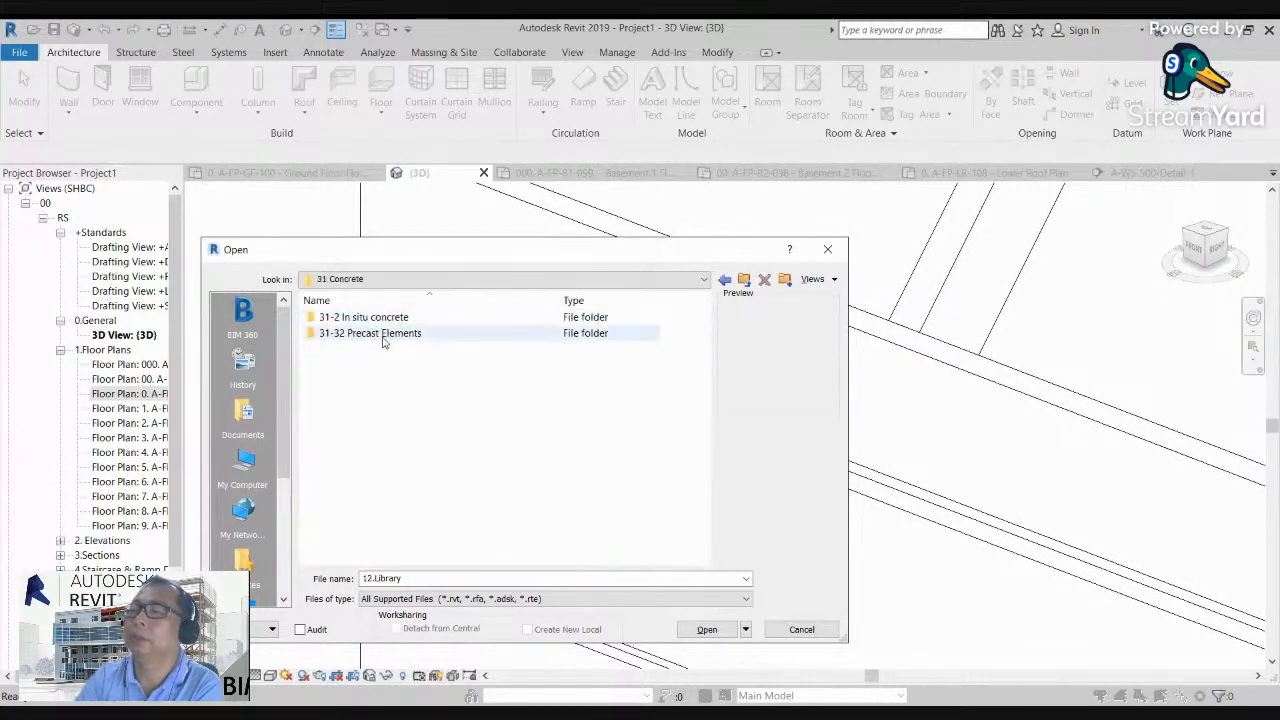
double_click(369, 335)
click(362, 318)
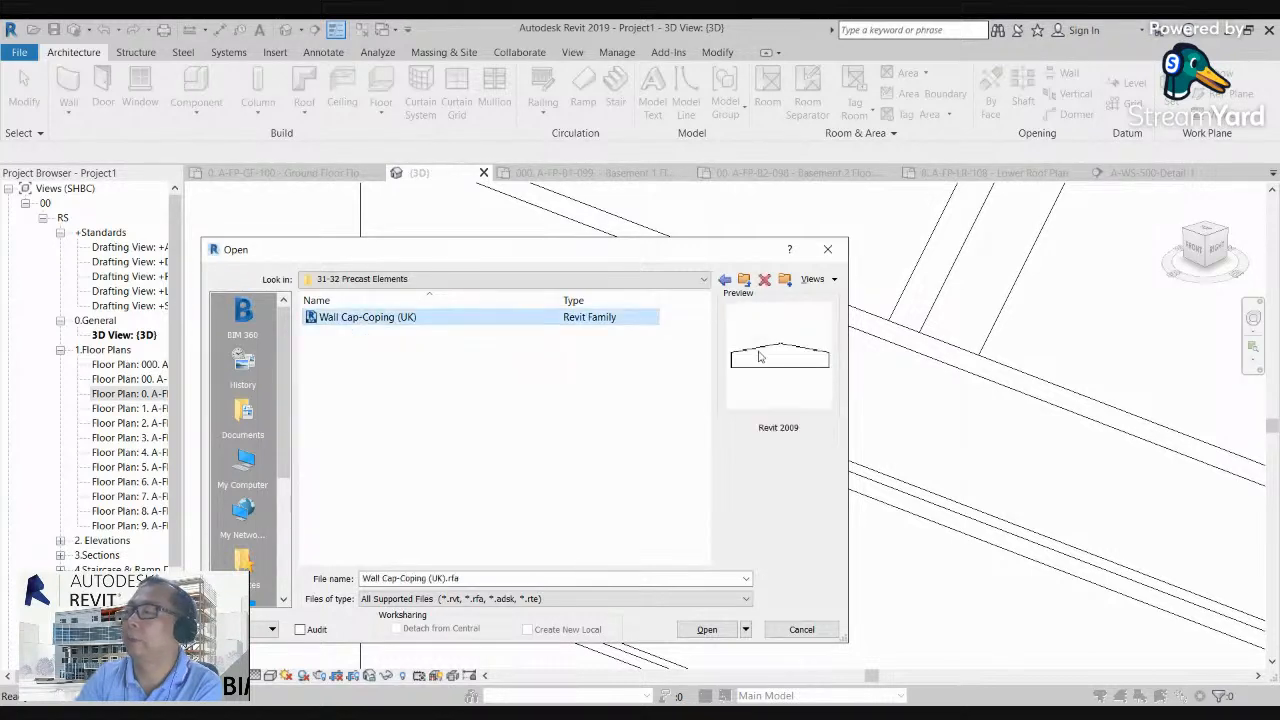
click(724, 280)
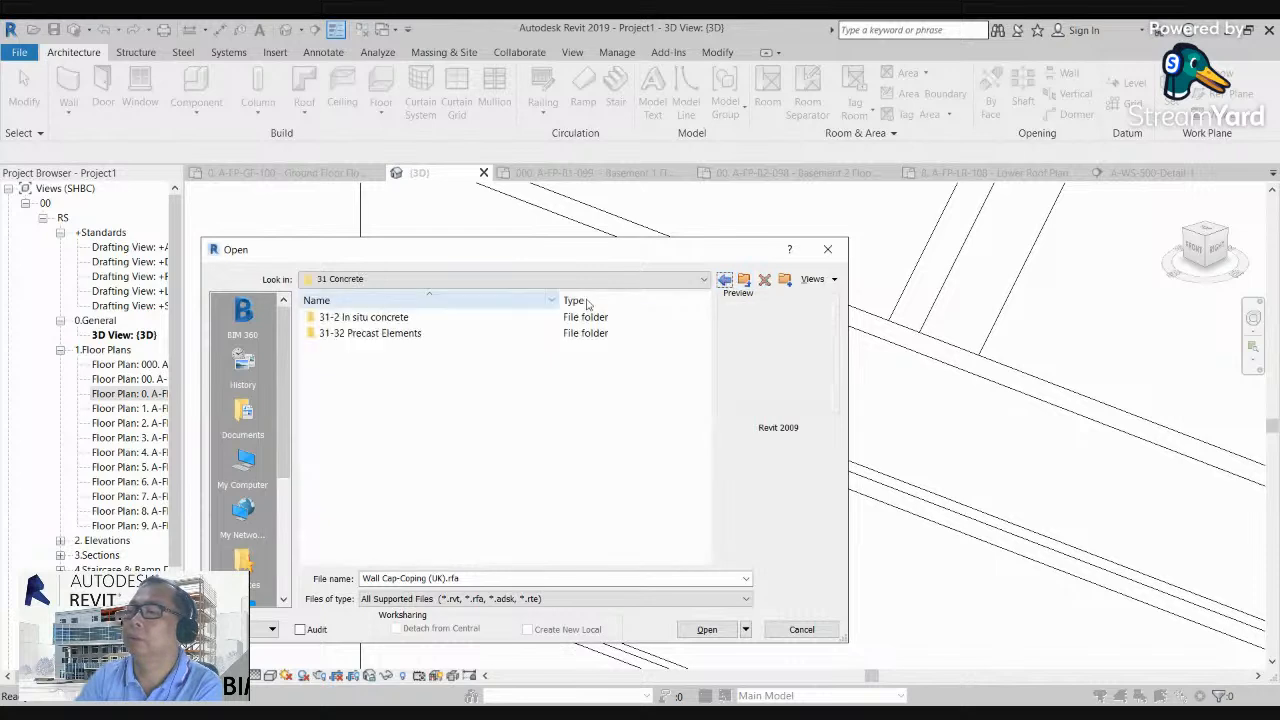
double_click(397, 318)
click(384, 320)
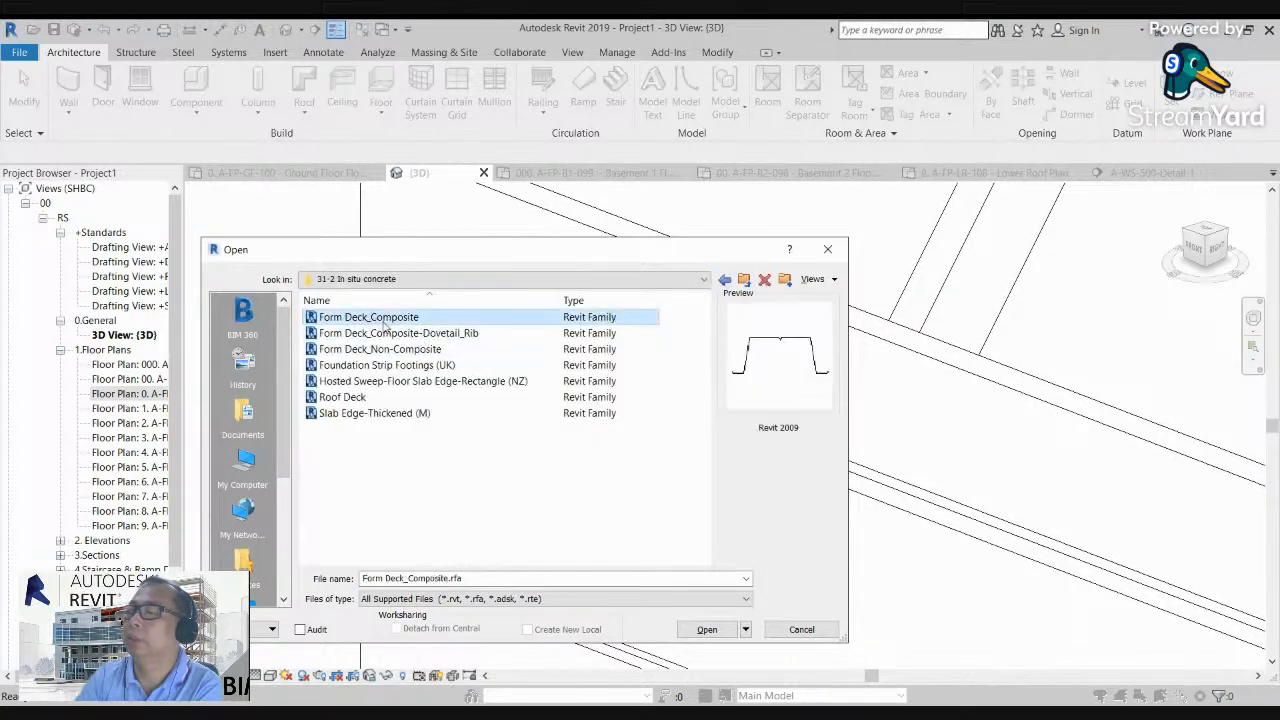
key(Down)
key(Down)
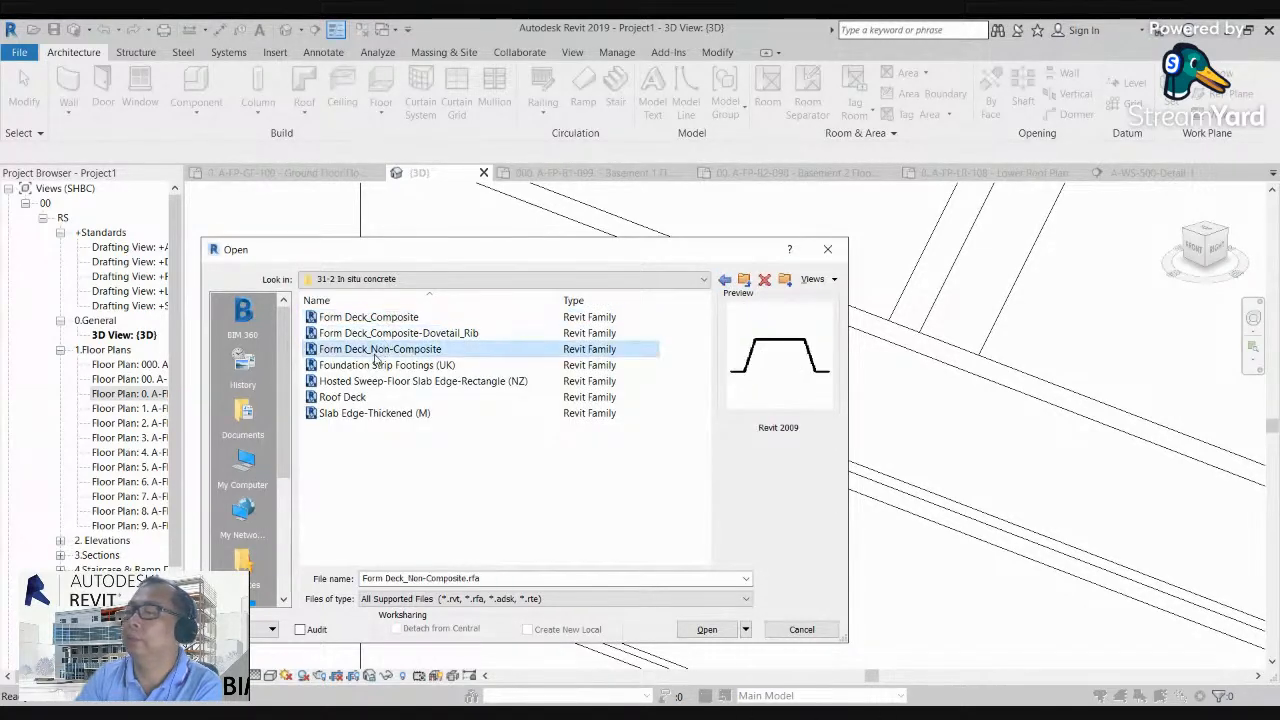
click(725, 281)
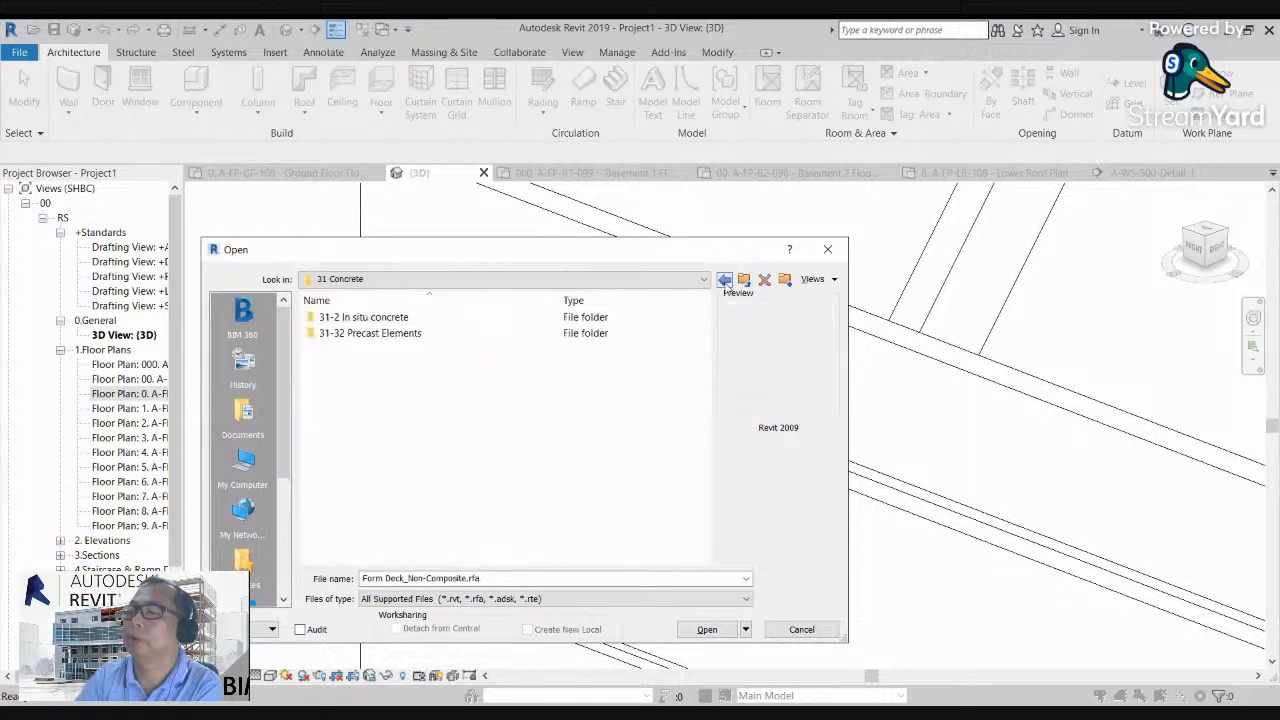
click(725, 281)
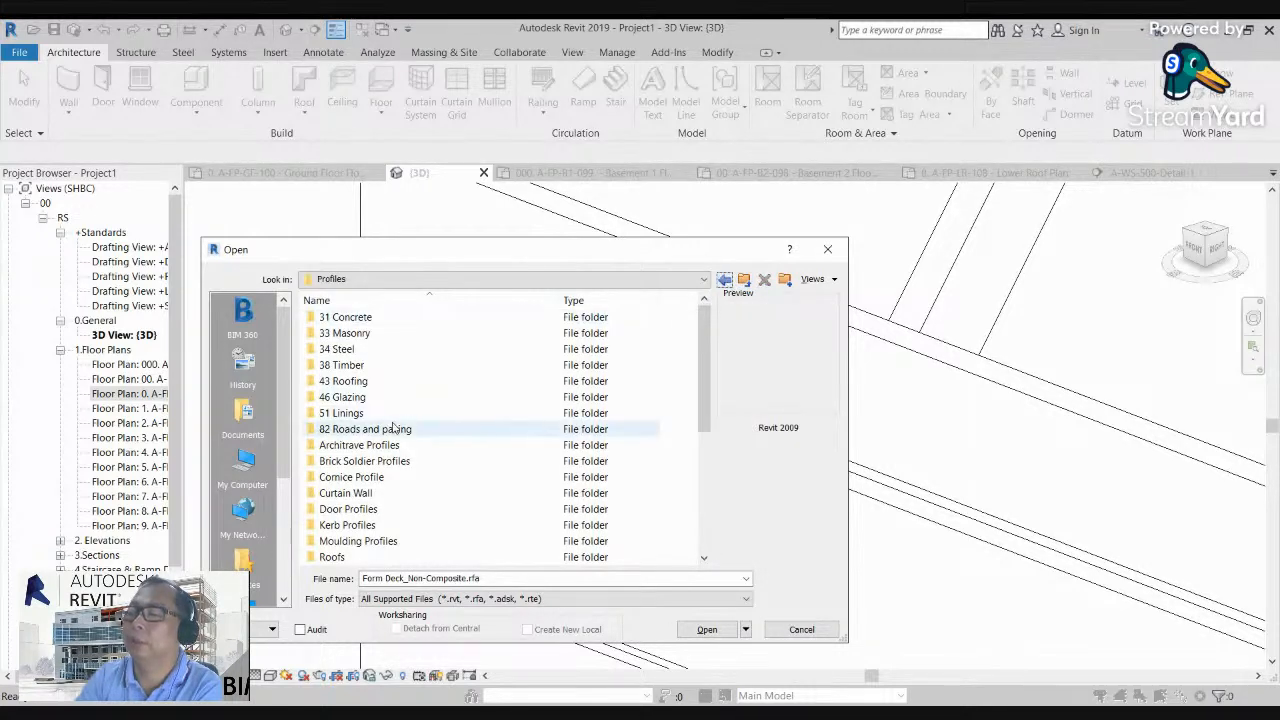
Step: Preview the families in the Cornice Profile folder and open Traditional (3)
double_click(366, 478)
click(338, 318)
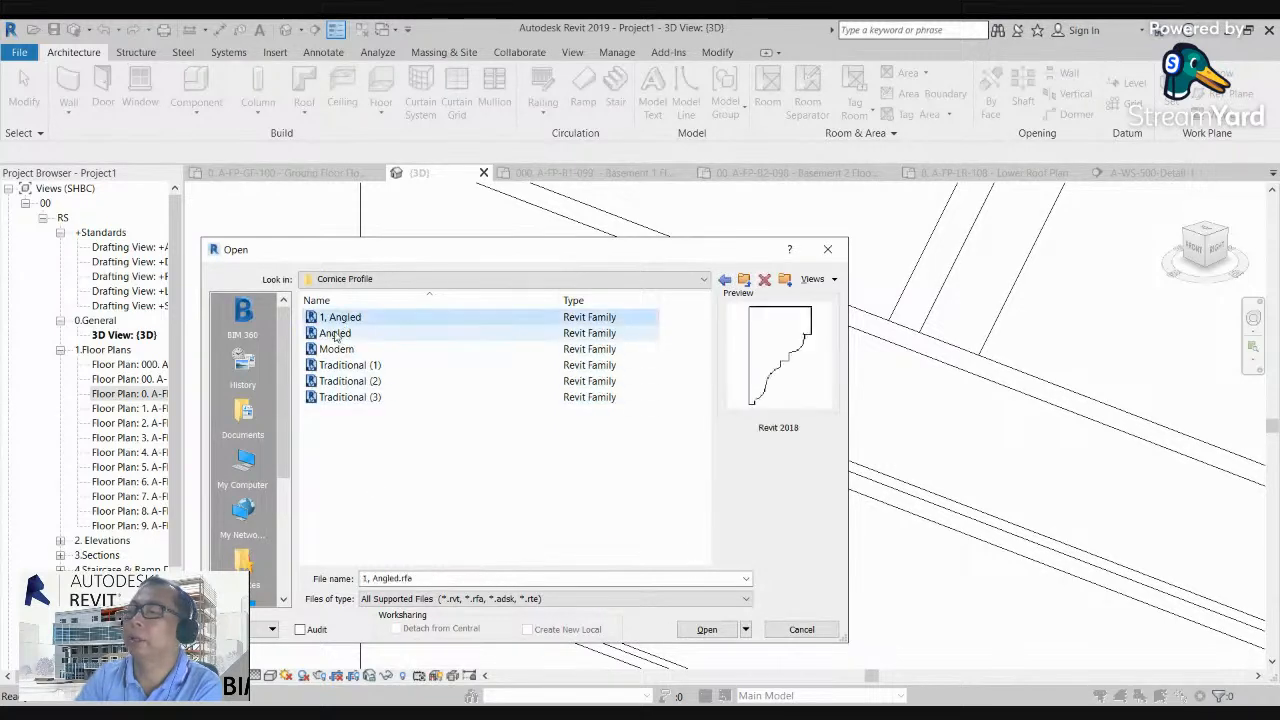
click(336, 336)
click(336, 350)
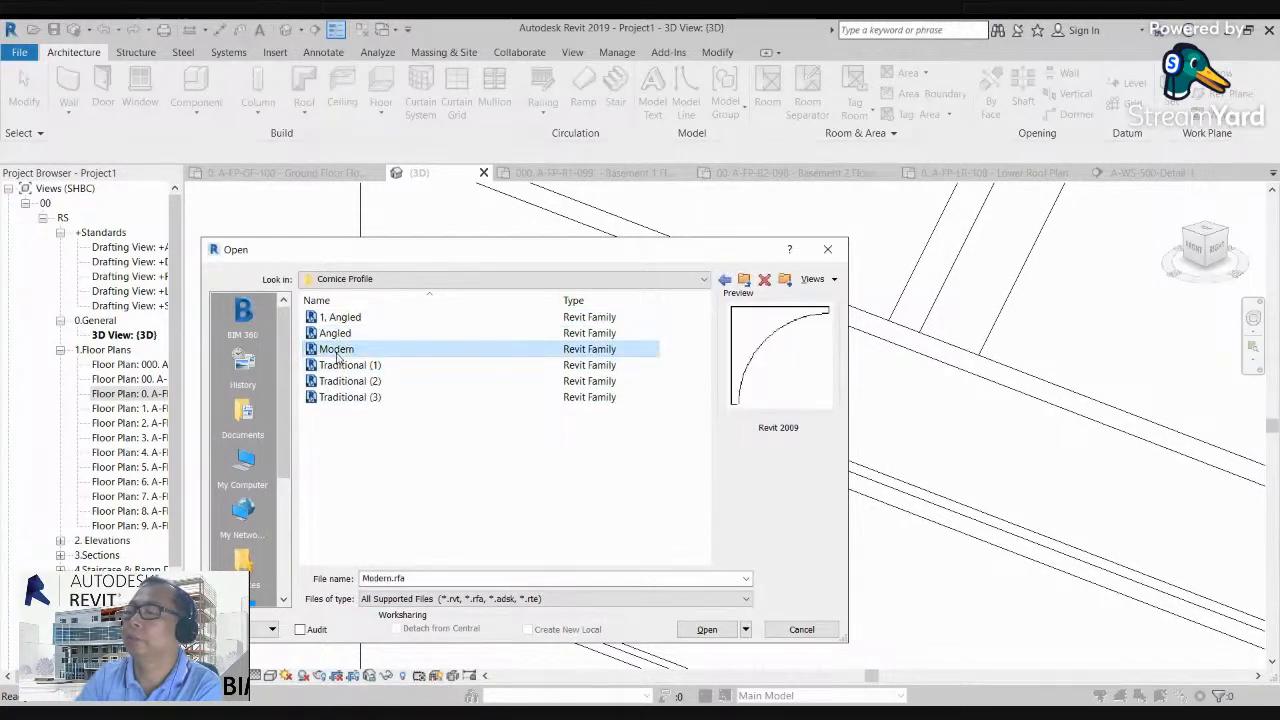
click(335, 366)
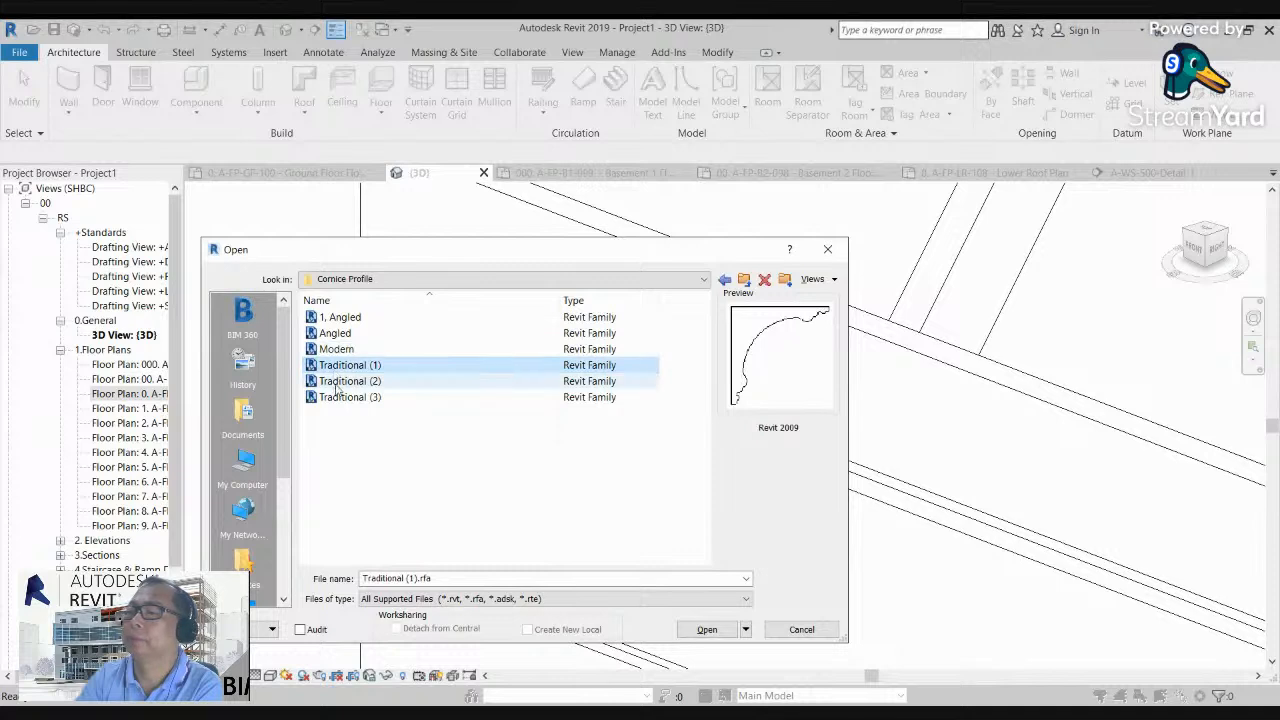
click(336, 384)
click(346, 398)
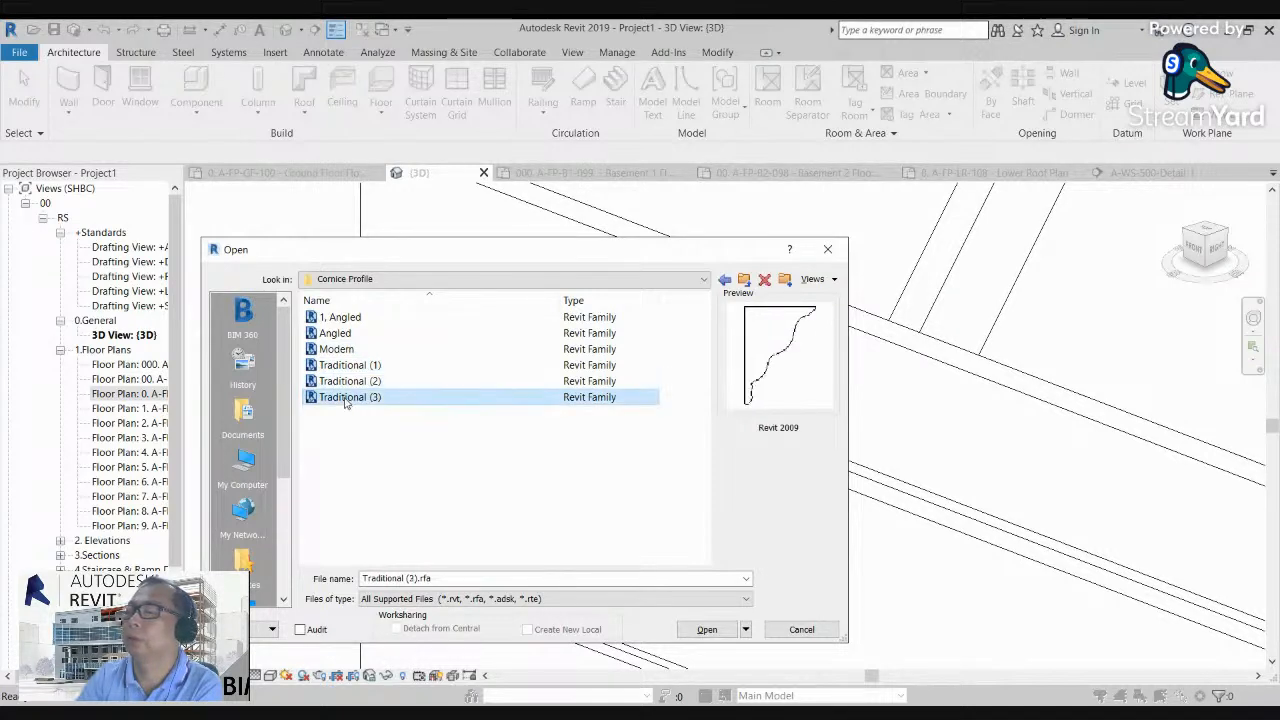
click(707, 630)
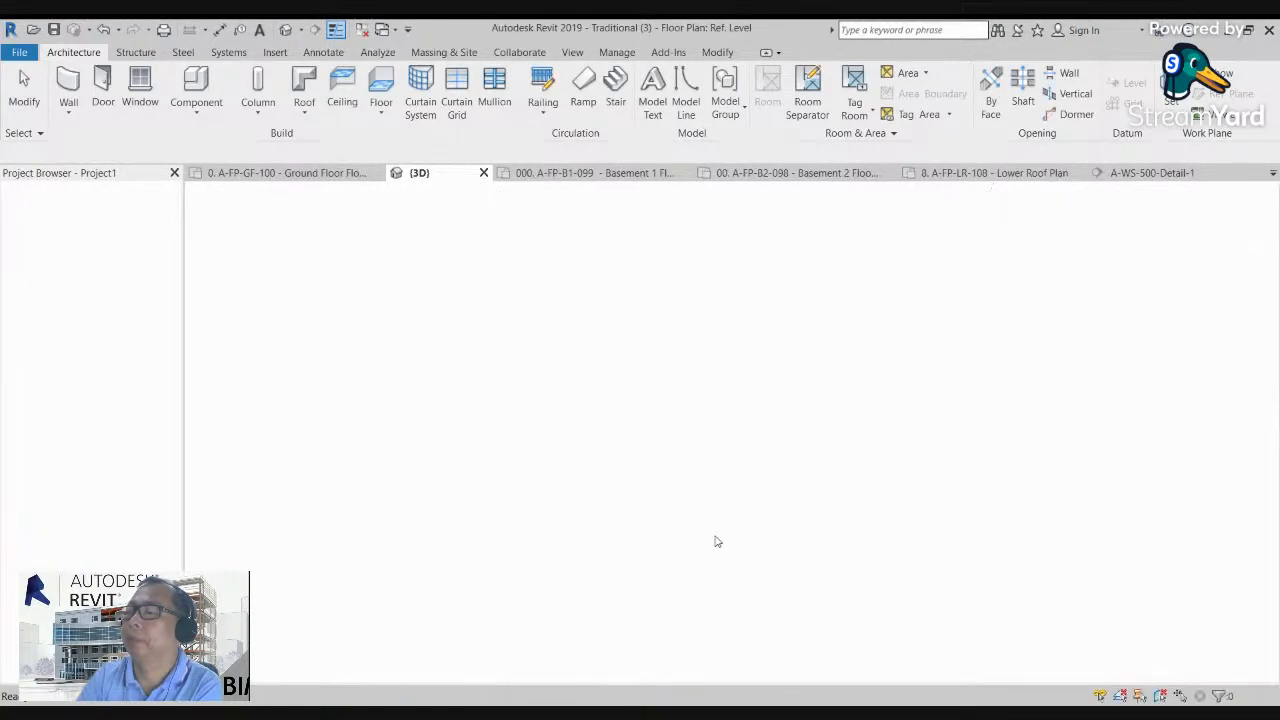
Step: Try to move the upper and vertical lines of the cornice profile upward
scroll(605, 366, down, 2)
scroll(613, 360, down, 1)
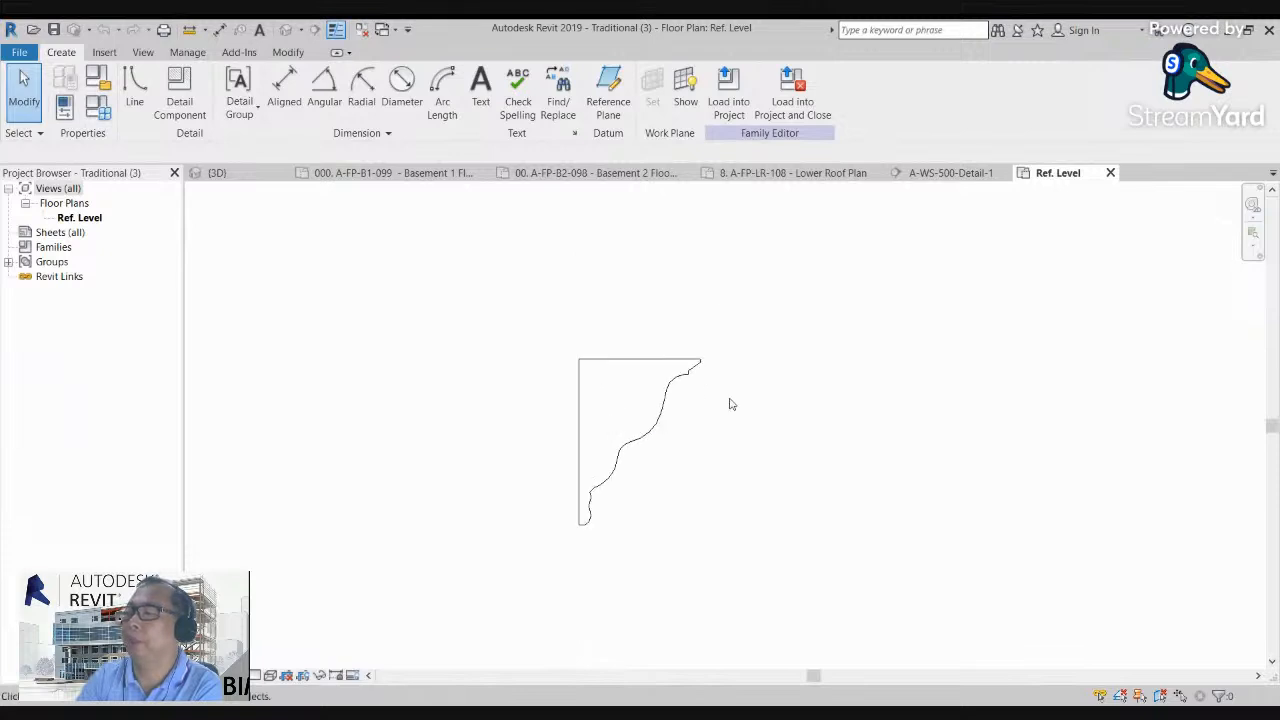
drag(726, 405, 508, 318)
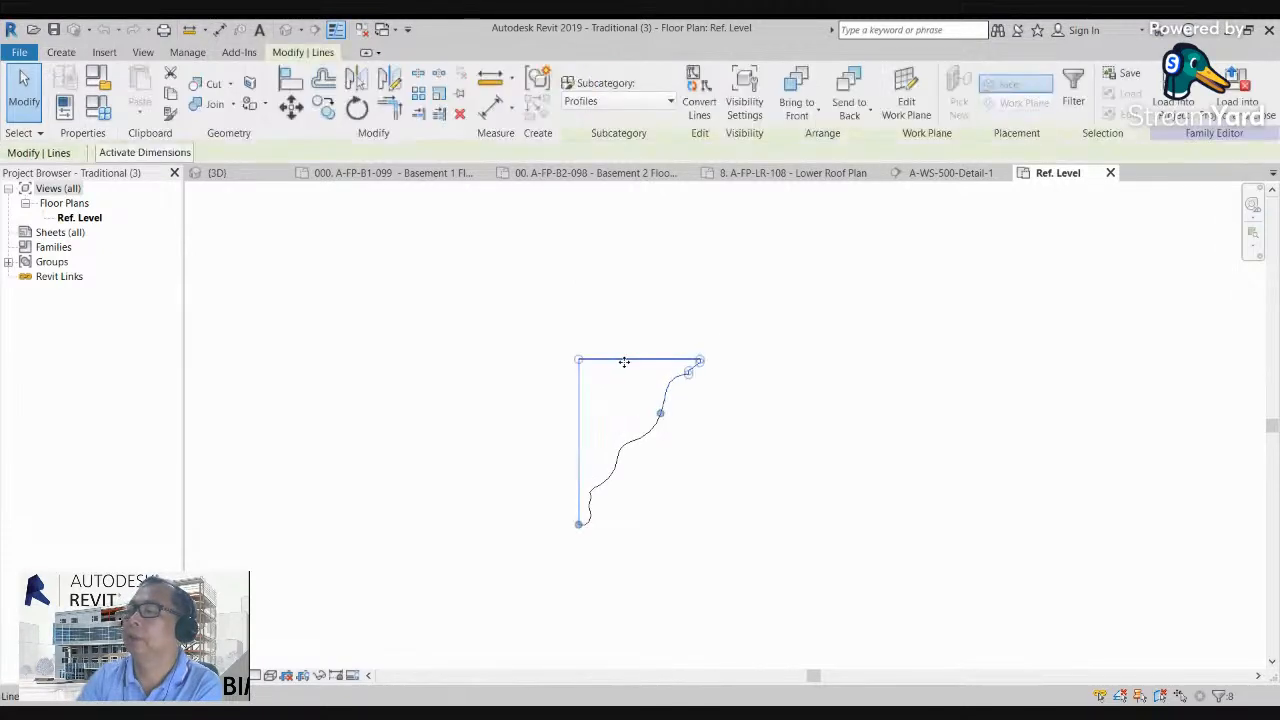
drag(623, 360, 627, 246)
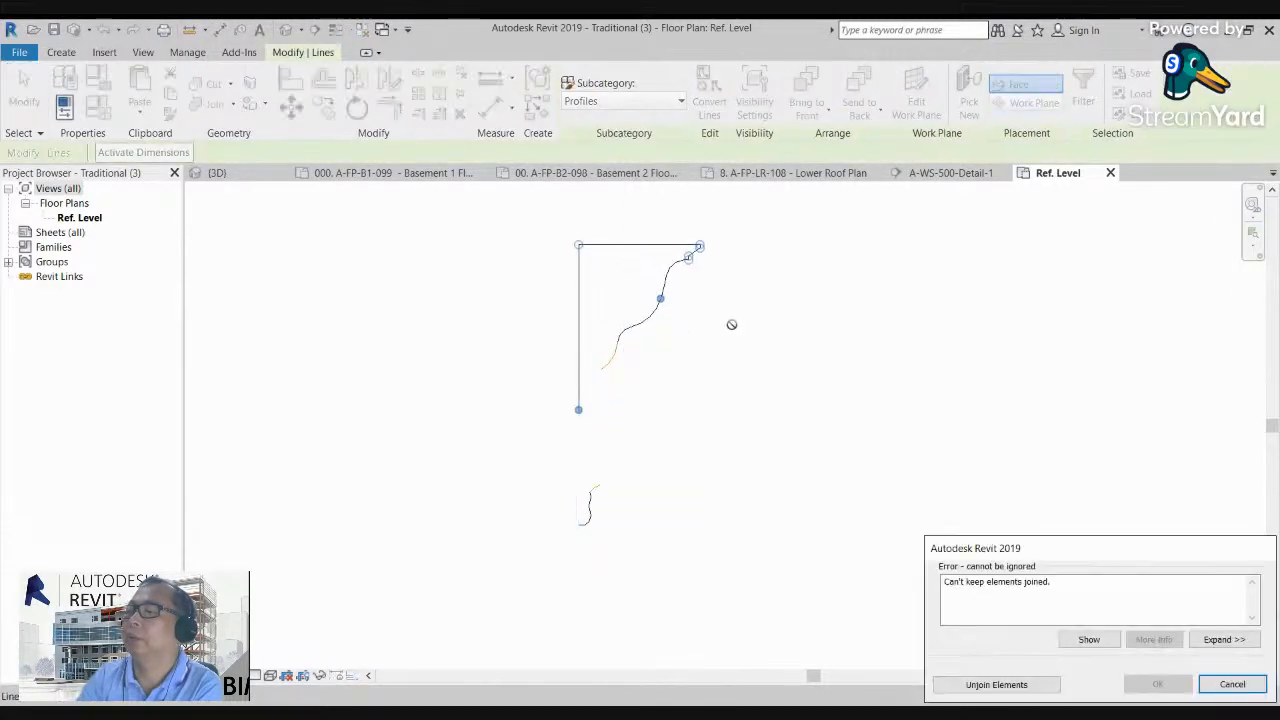
click(1237, 688)
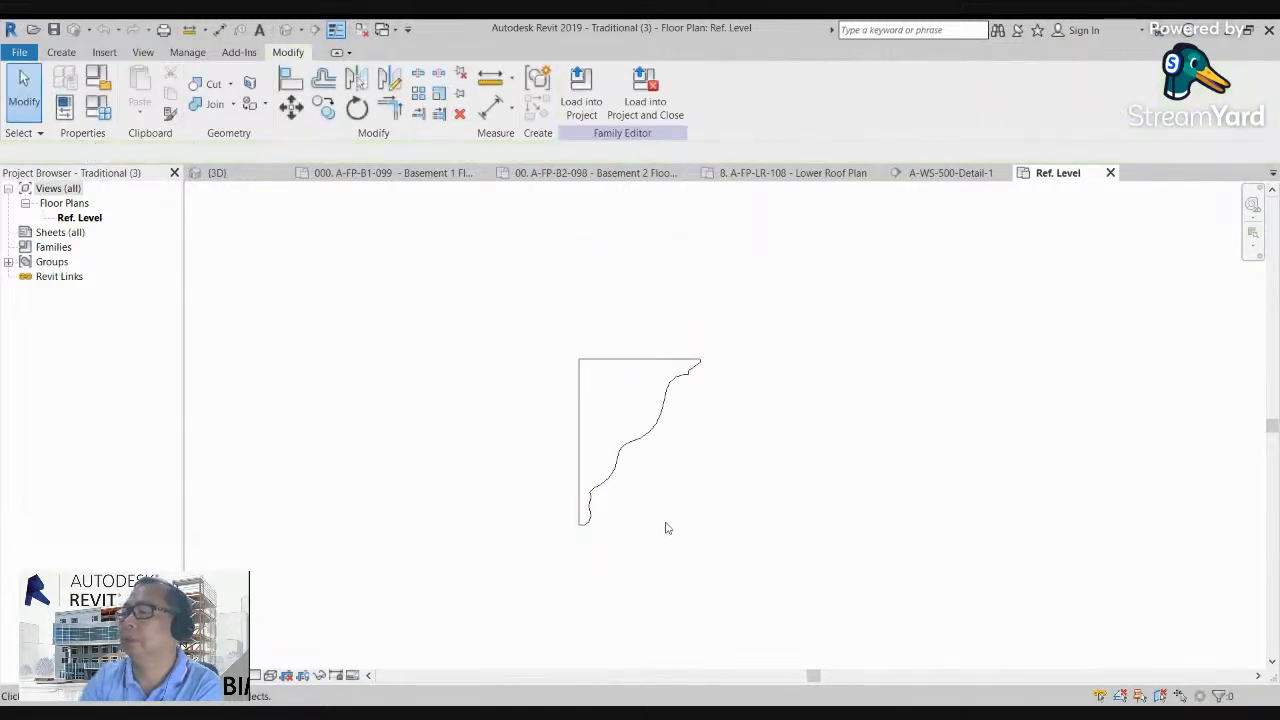
Step: Load the Traditional (3) cornice profile into Project1, close the family and return to the 3D view
scroll(603, 473, up, 1)
scroll(591, 394, up, 1)
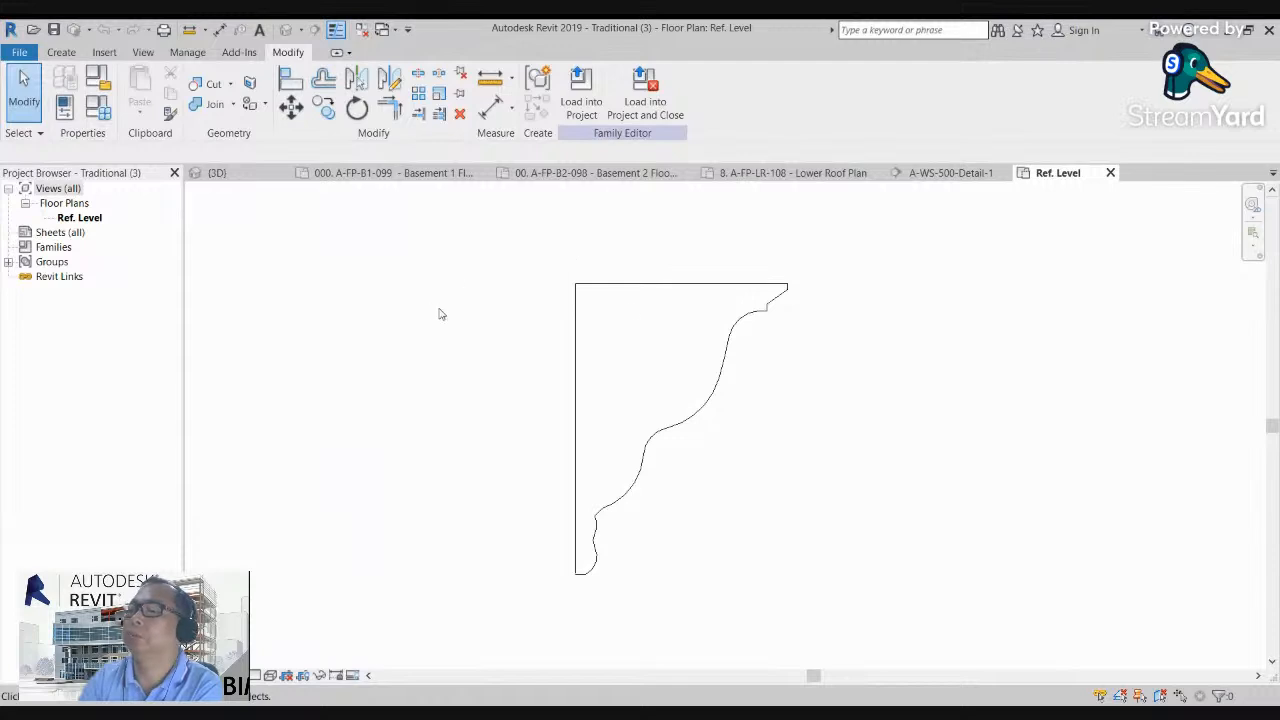
middle_drag(508, 294, 510, 281)
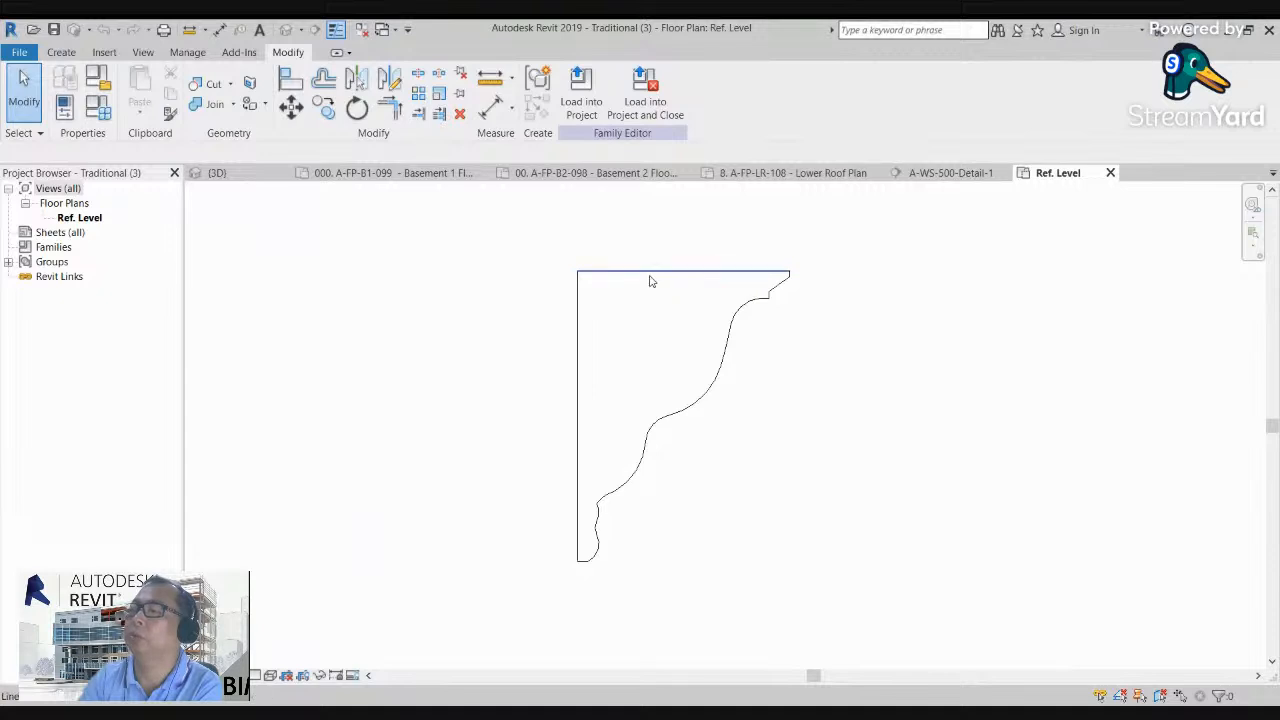
click(643, 113)
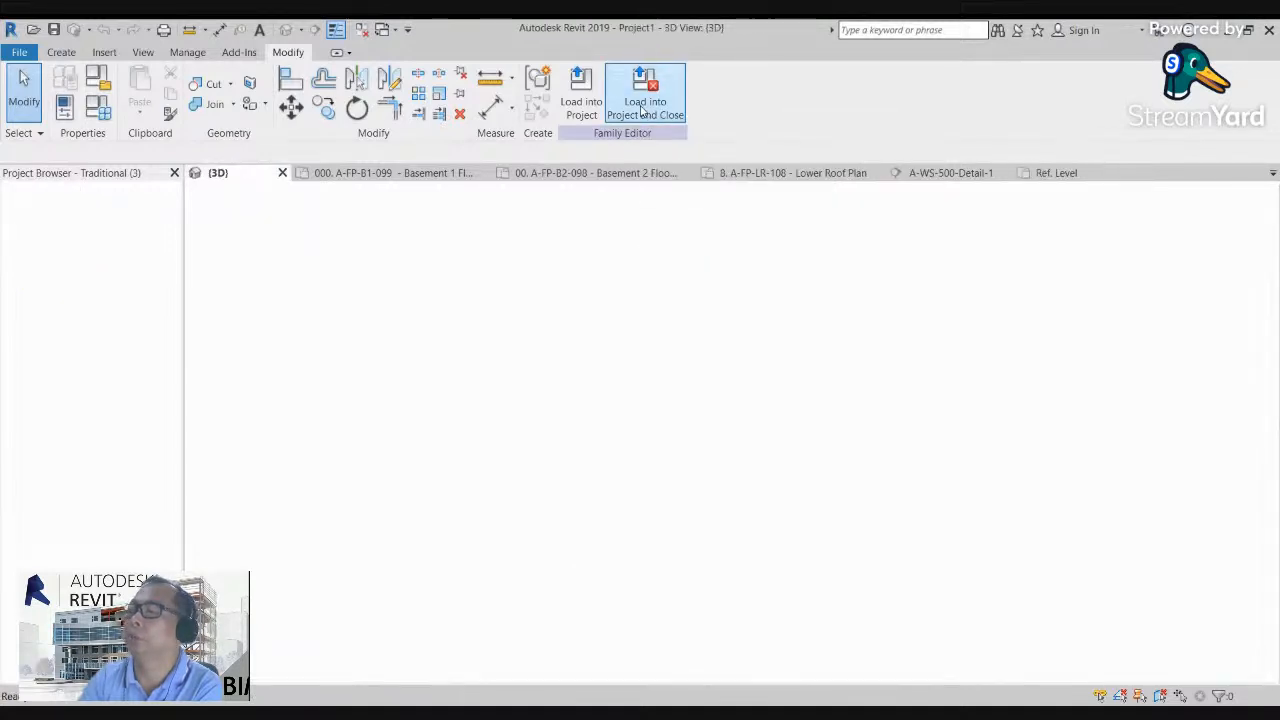
double_click(175, 394)
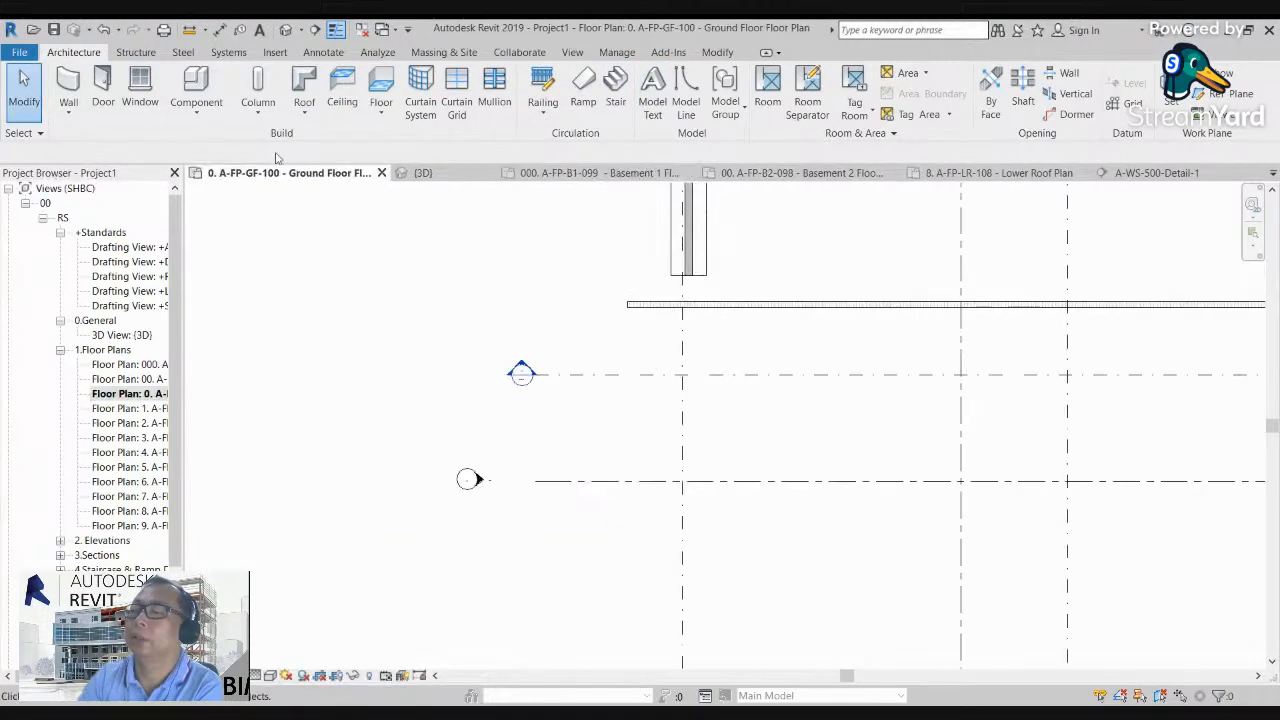
click(285, 30)
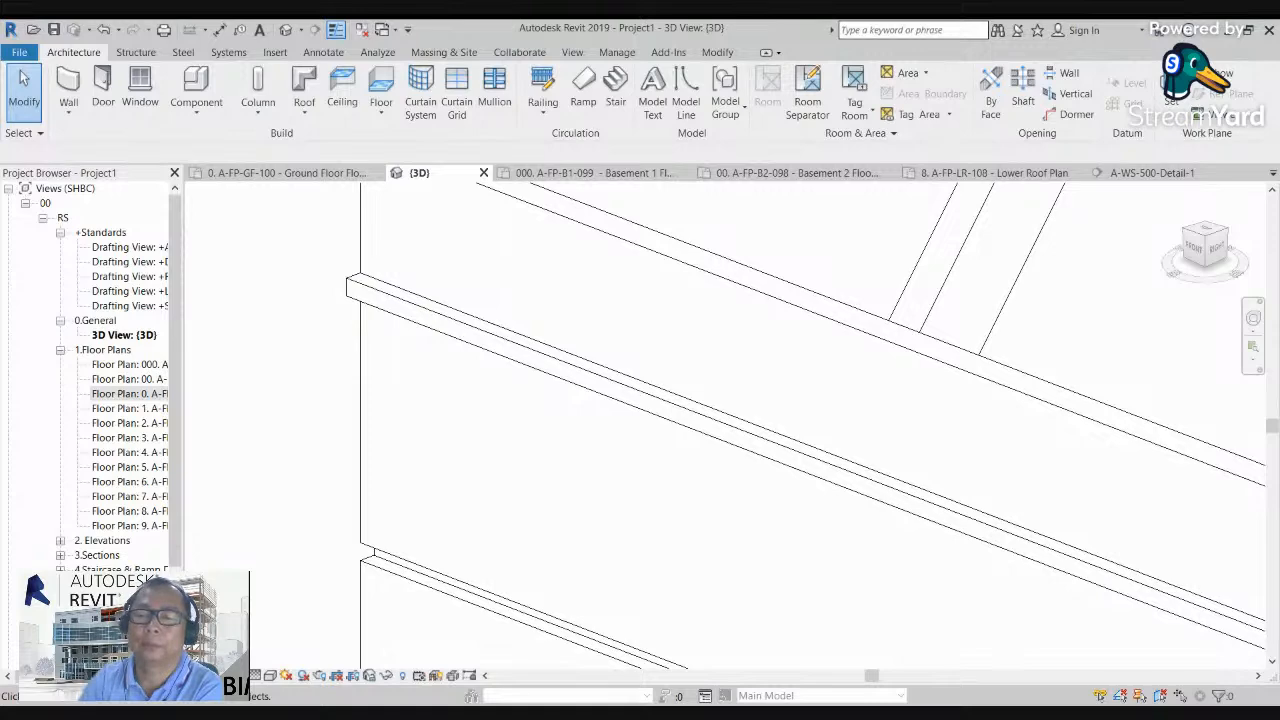
Step: Try to set the profile of the BH-SHL-Sweep wall sweep type to Traditional (3), and cancel the type properties
scroll(430, 255, up, 5)
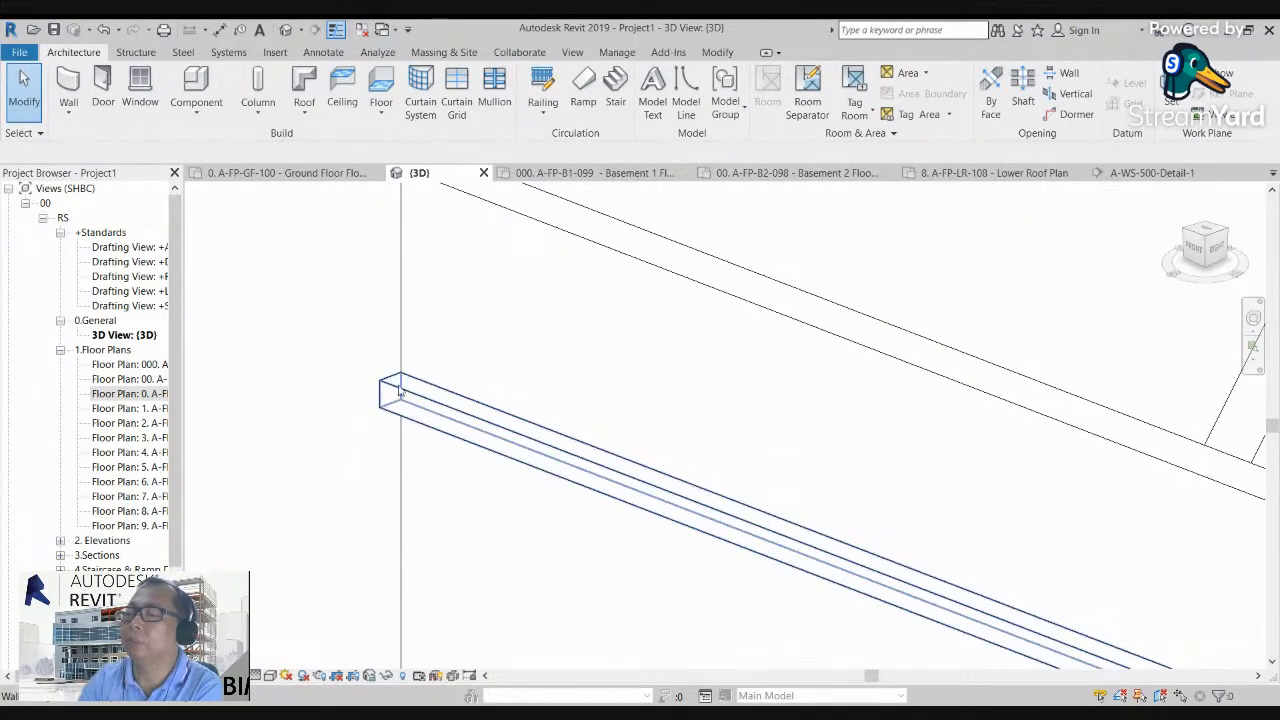
click(399, 390)
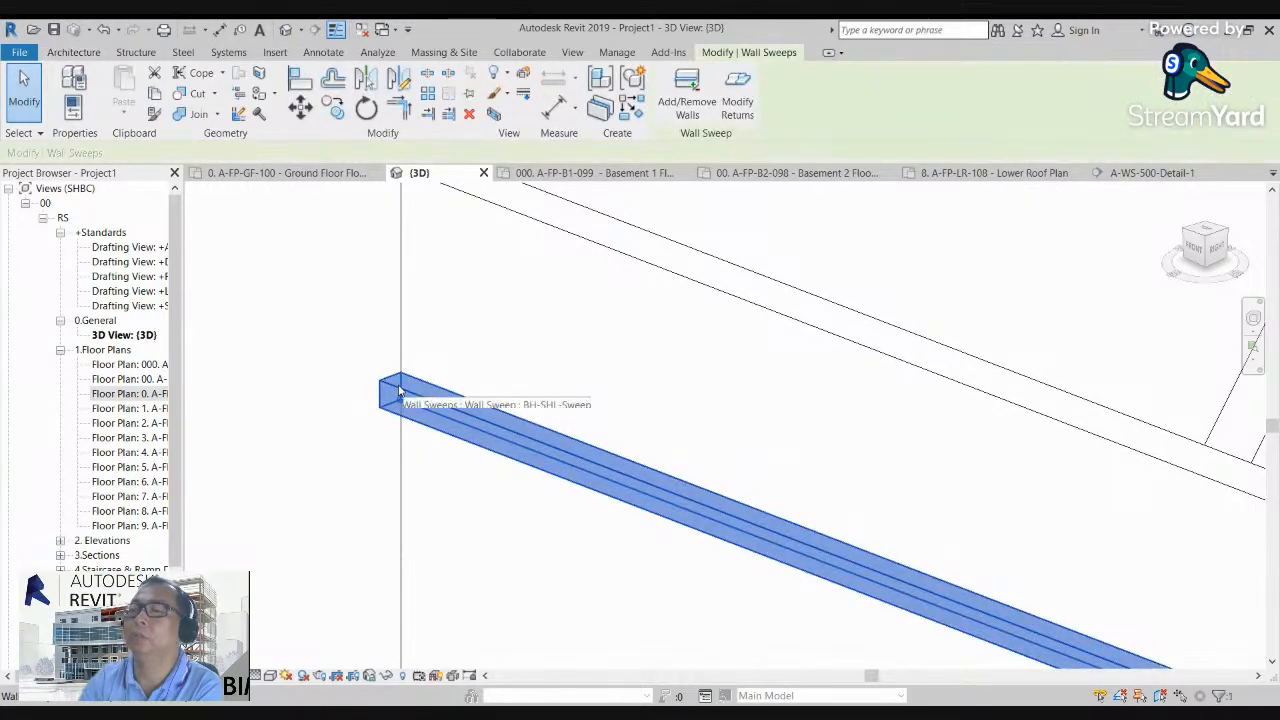
click(74, 78)
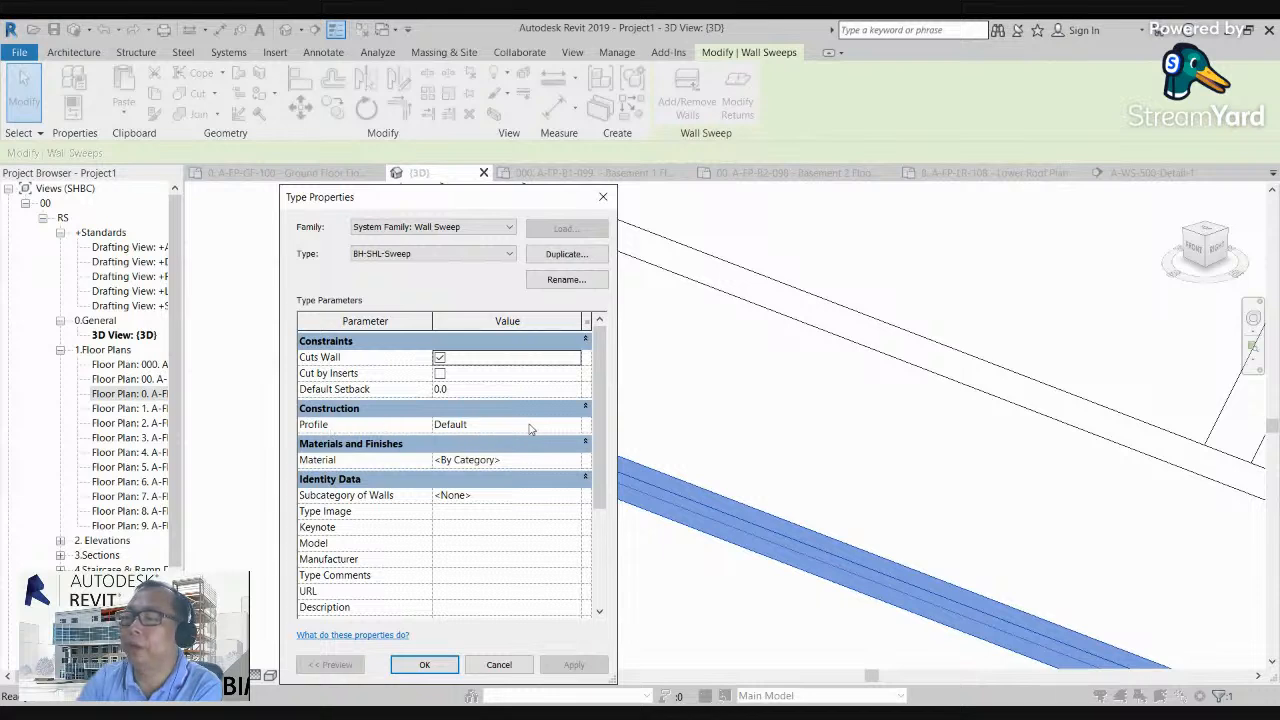
click(576, 428)
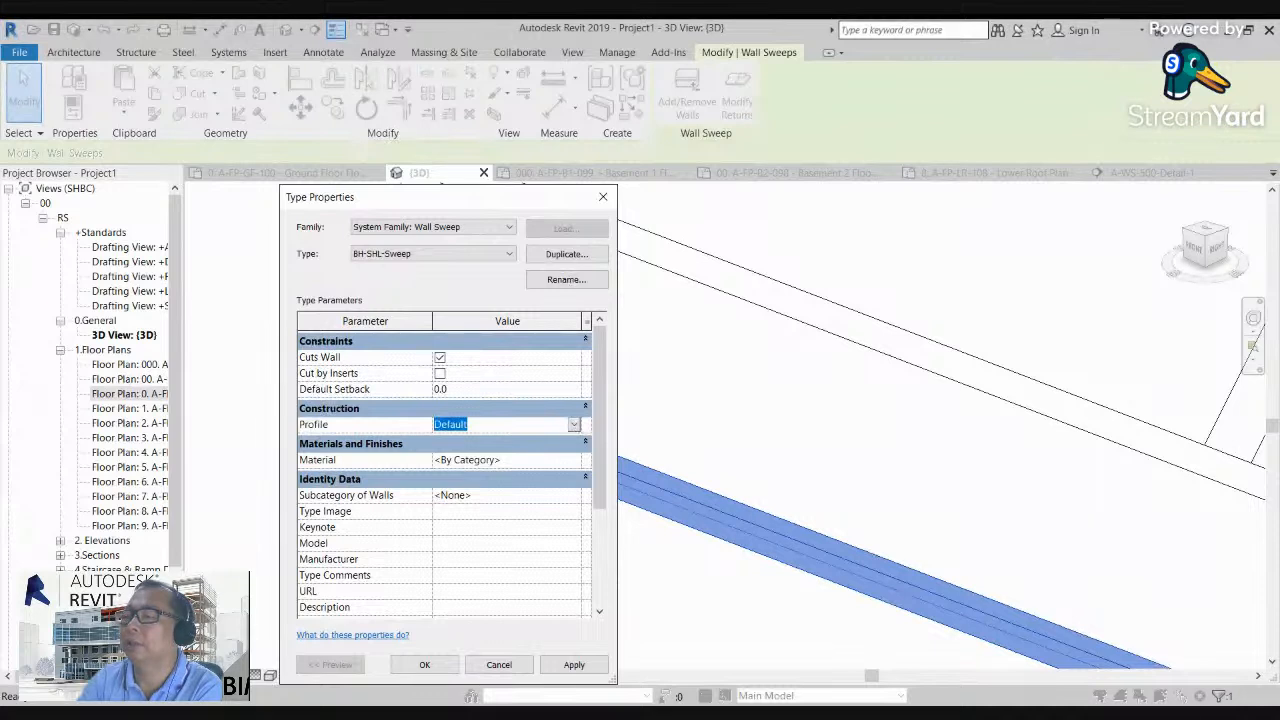
click(527, 460)
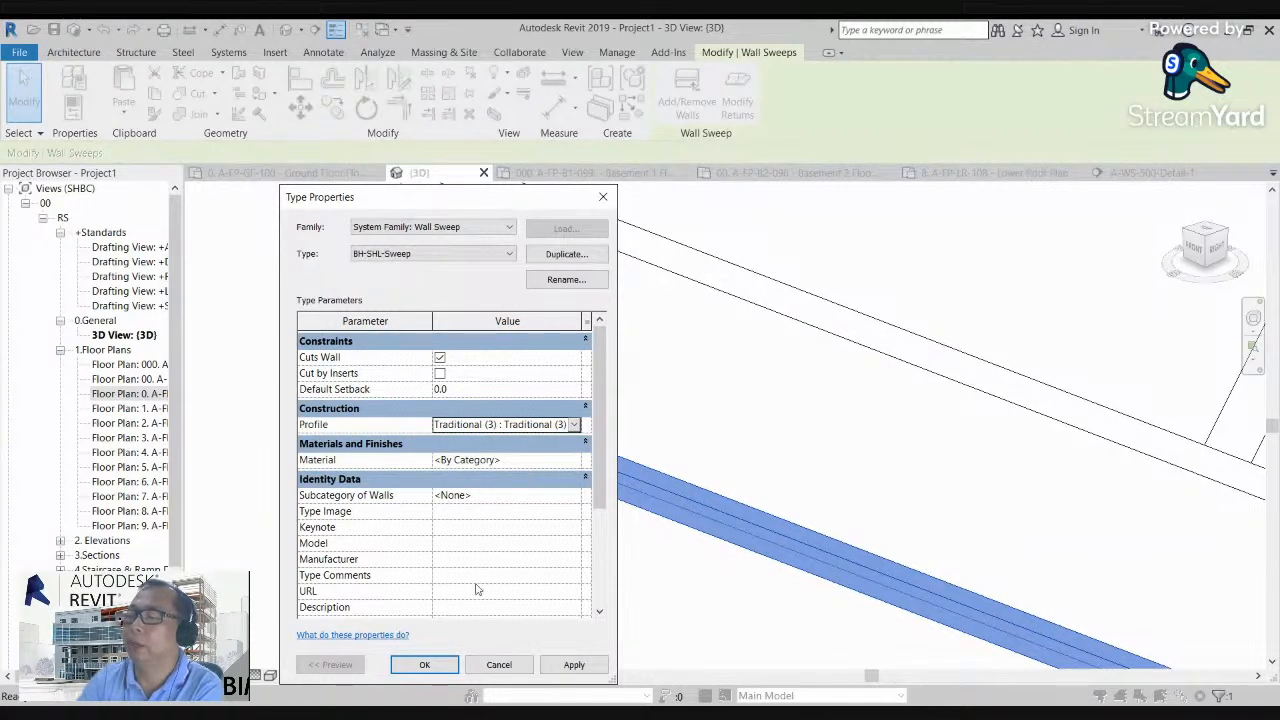
click(574, 665)
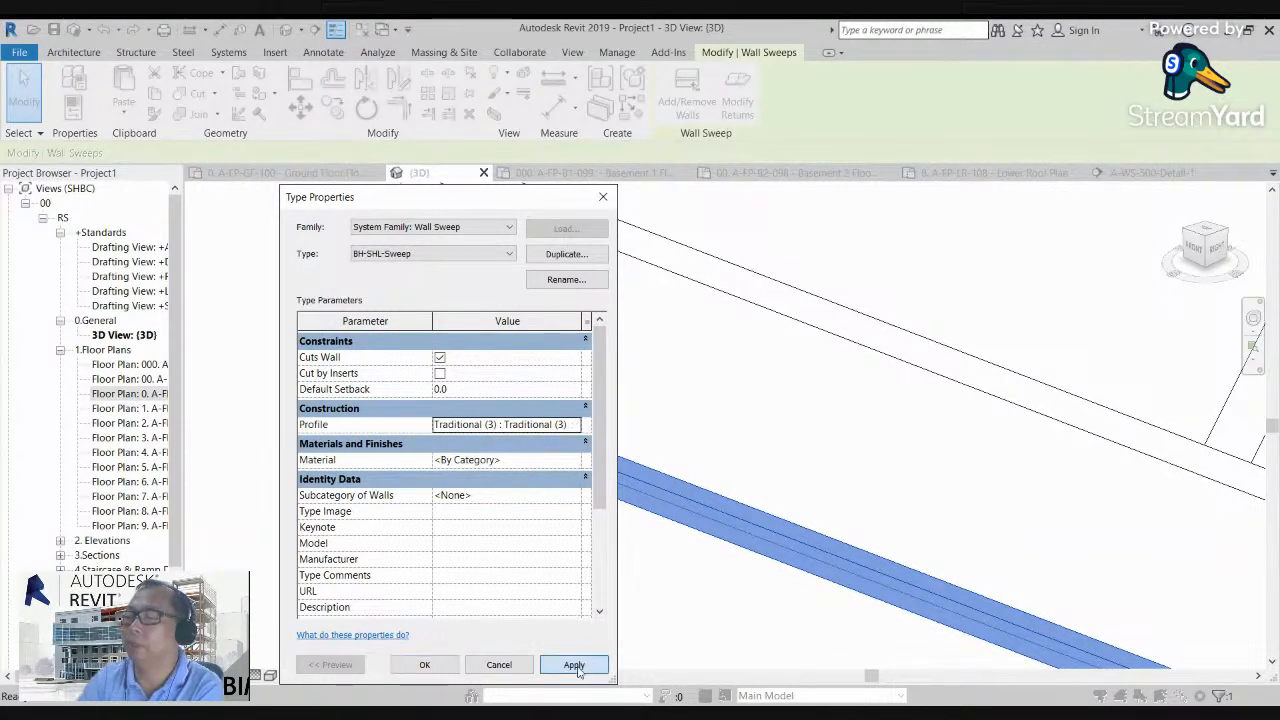
click(580, 499)
click(425, 665)
click(572, 504)
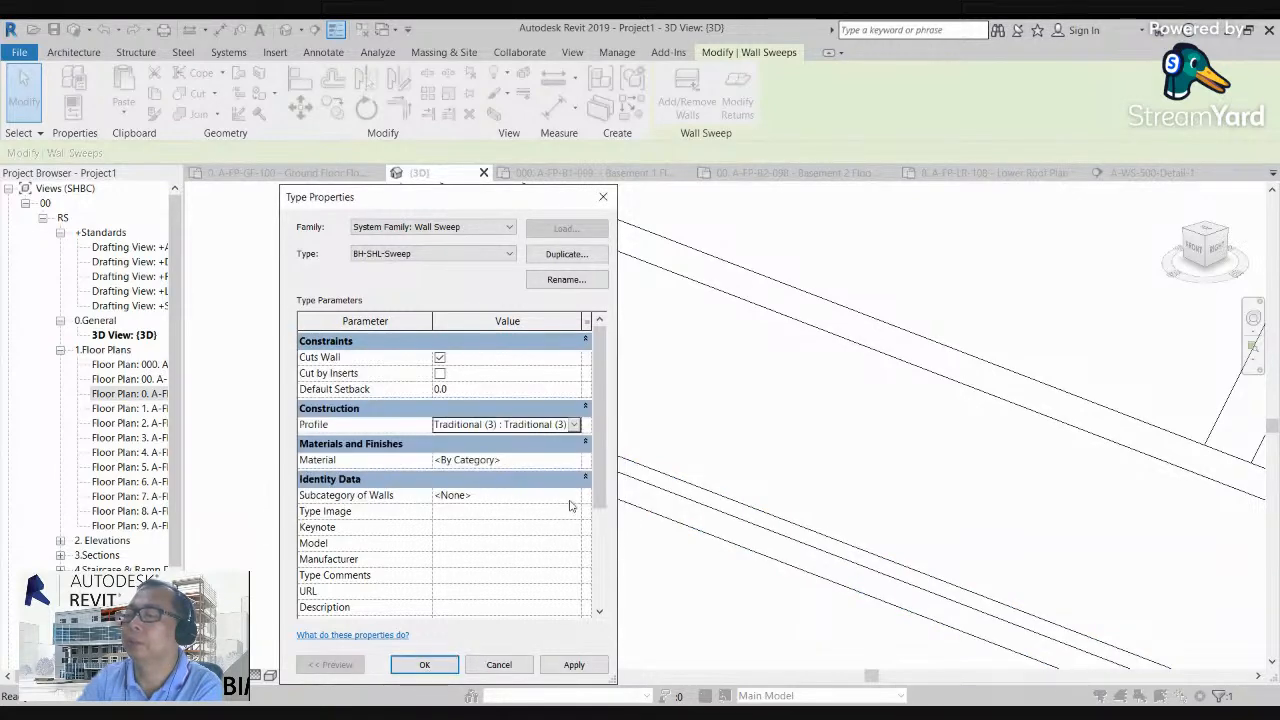
click(498, 665)
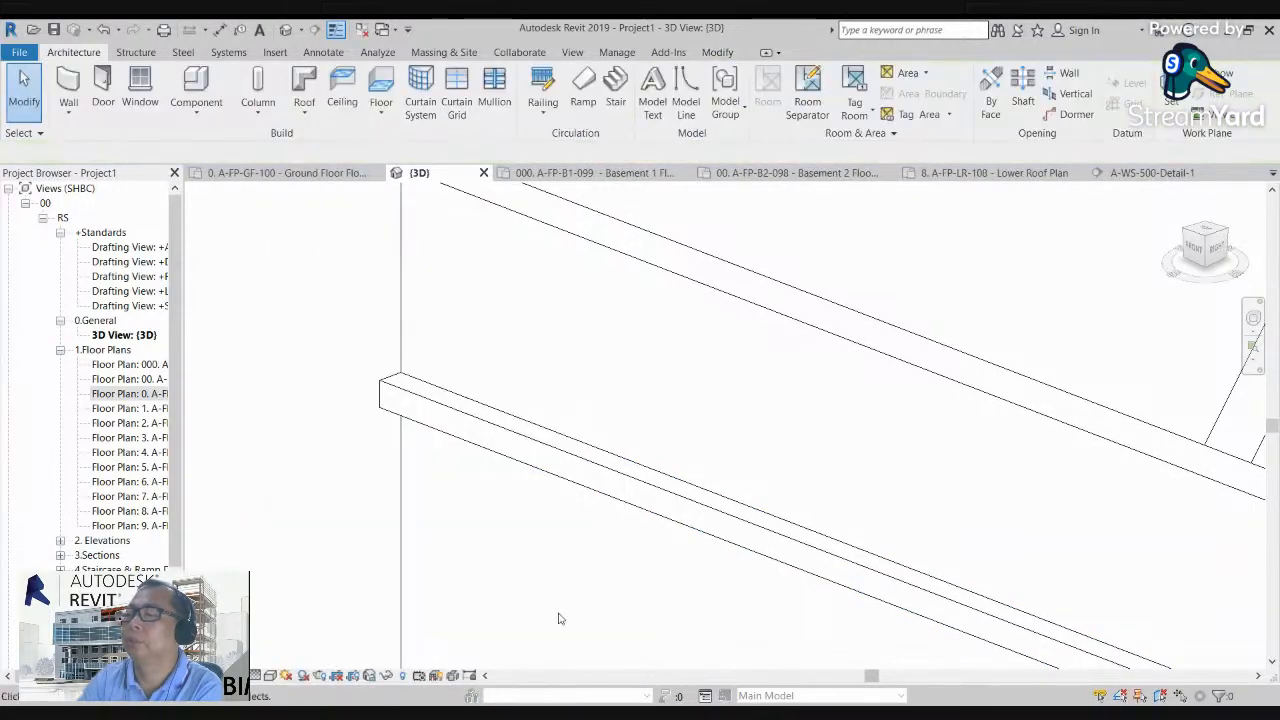
Step: Browse the Moulding Profiles folder and preview the Dado, Convex Quadrant and Picture Rail - Chamfered families
scroll(435, 418, up, 2)
scroll(435, 418, down, 1)
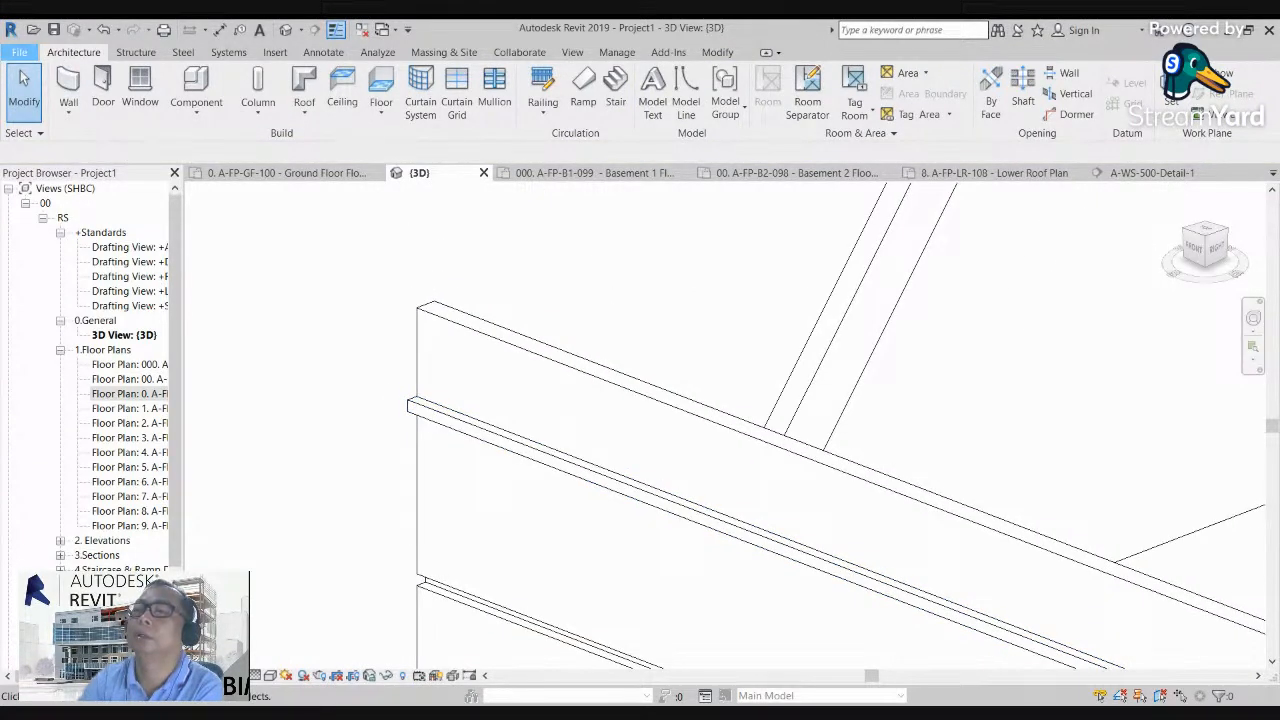
key(ctrl+o)
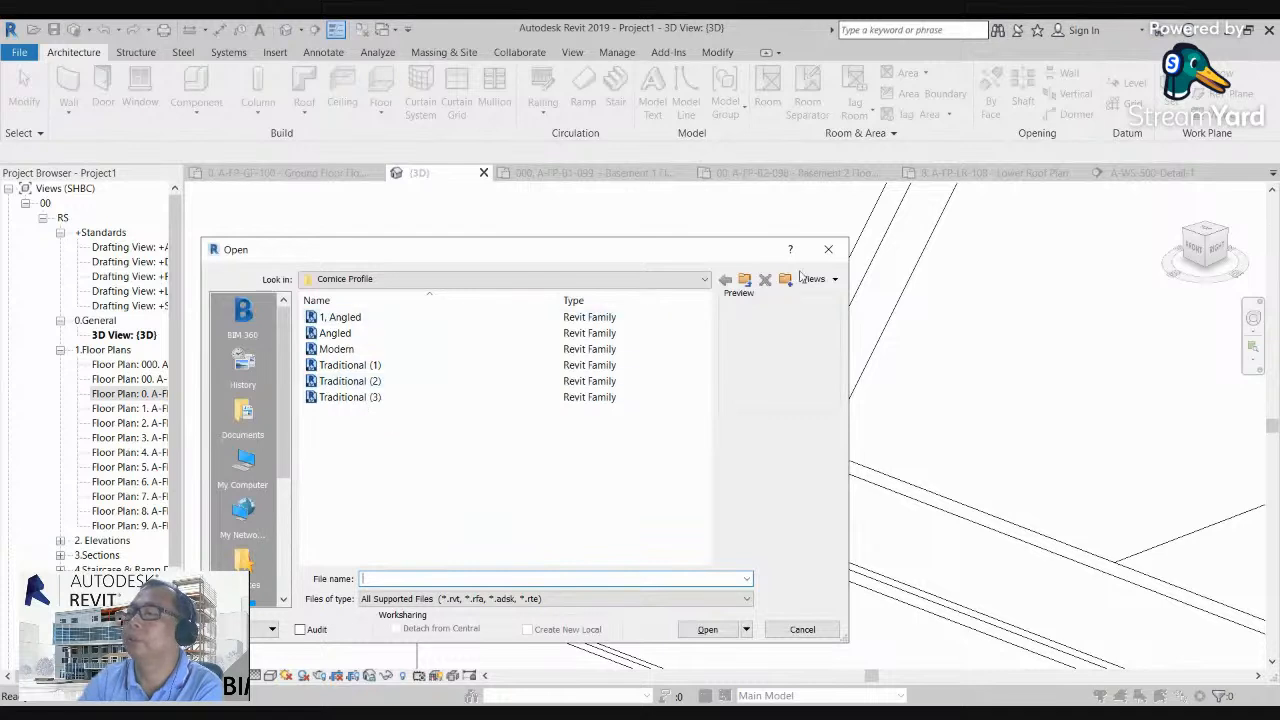
click(745, 280)
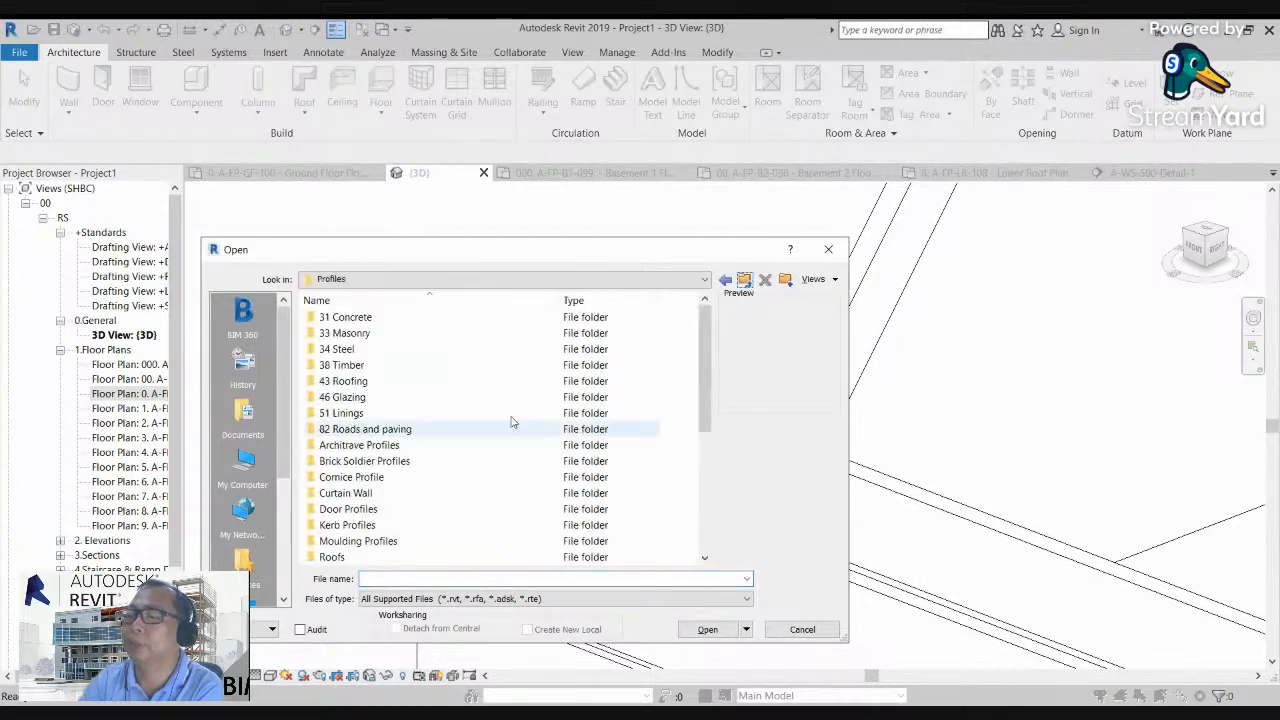
scroll(491, 429, down, 1)
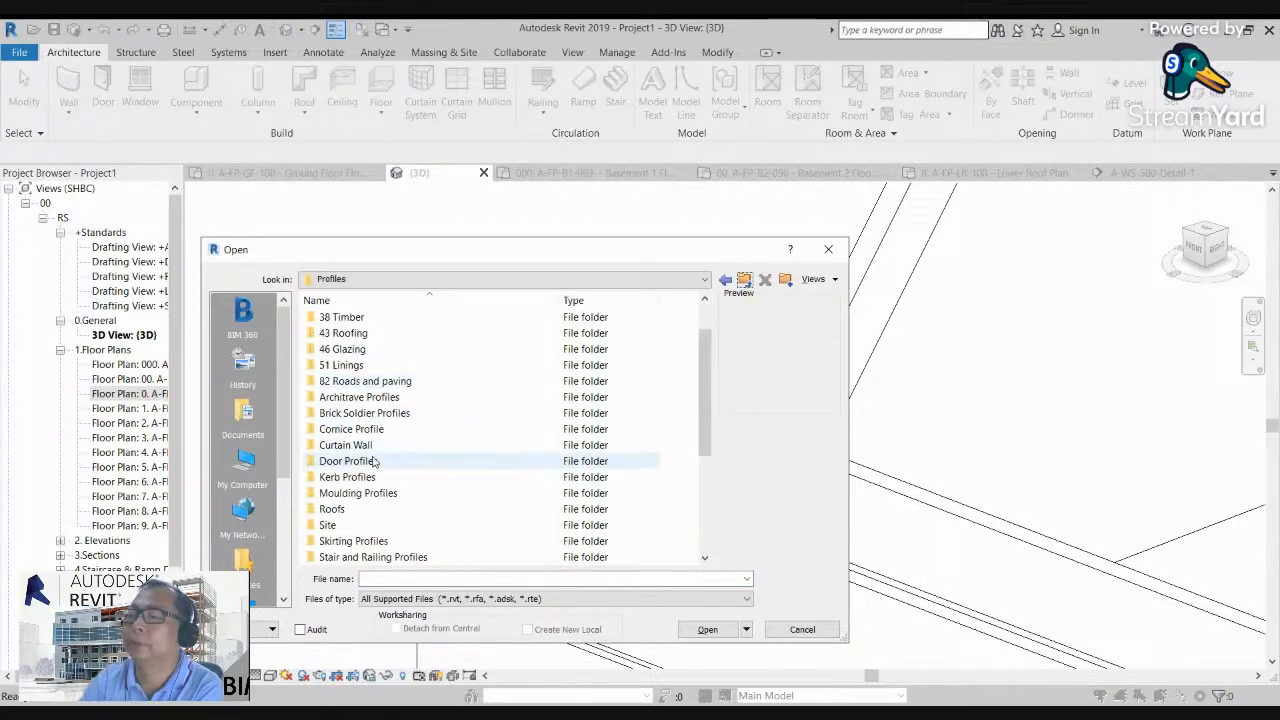
click(350, 495)
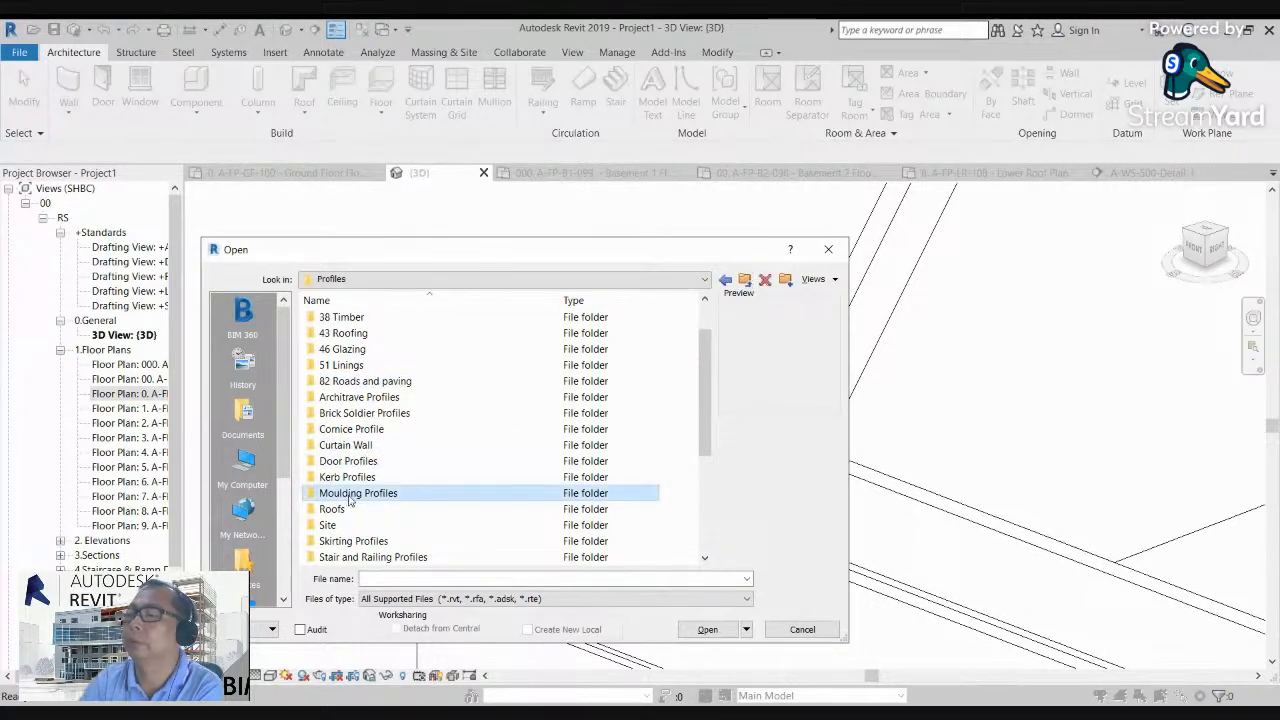
double_click(350, 500)
click(330, 350)
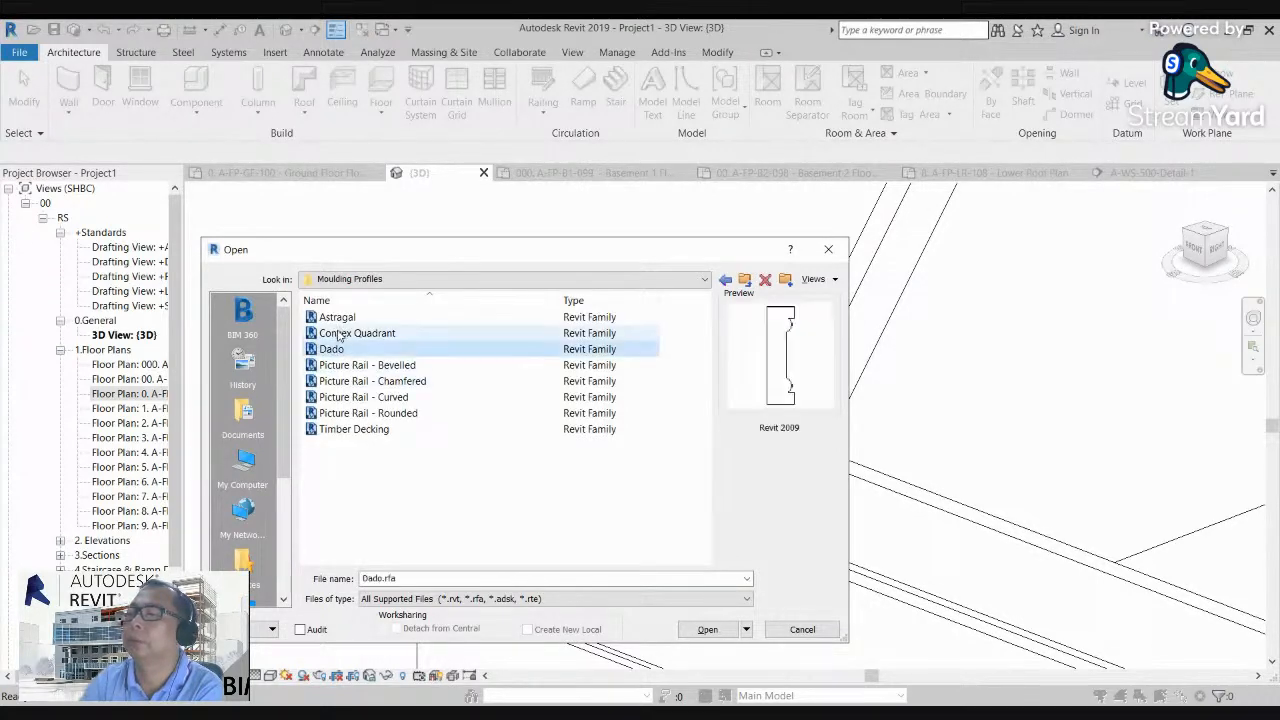
click(338, 334)
click(345, 382)
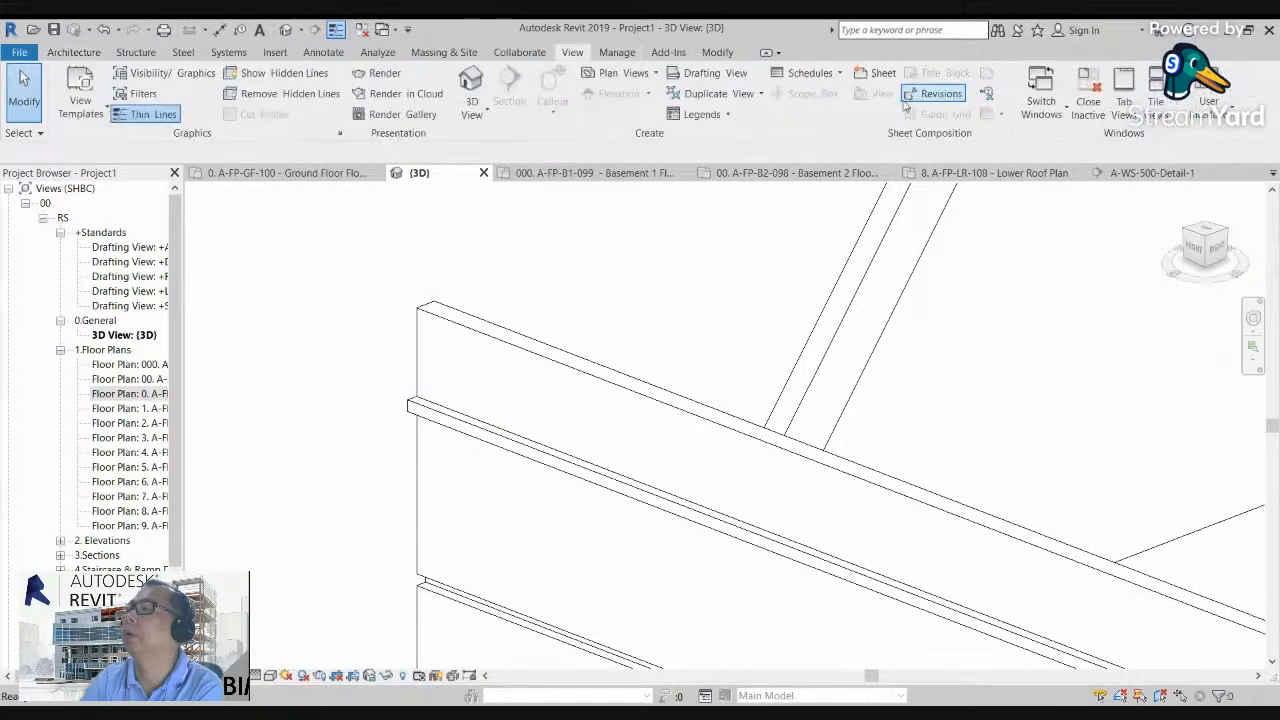
Step: Open the Moulding-Astragal (UK) family from the recent files and load it into Project1
click(1207, 100)
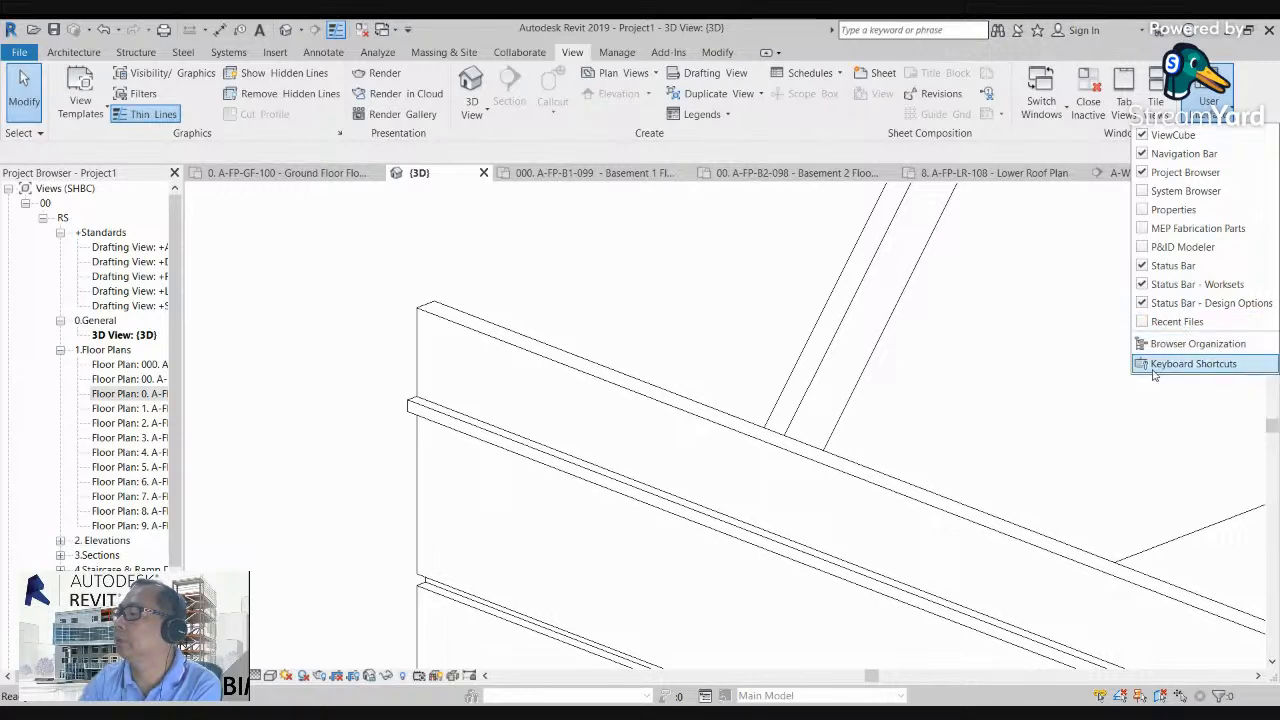
click(1176, 322)
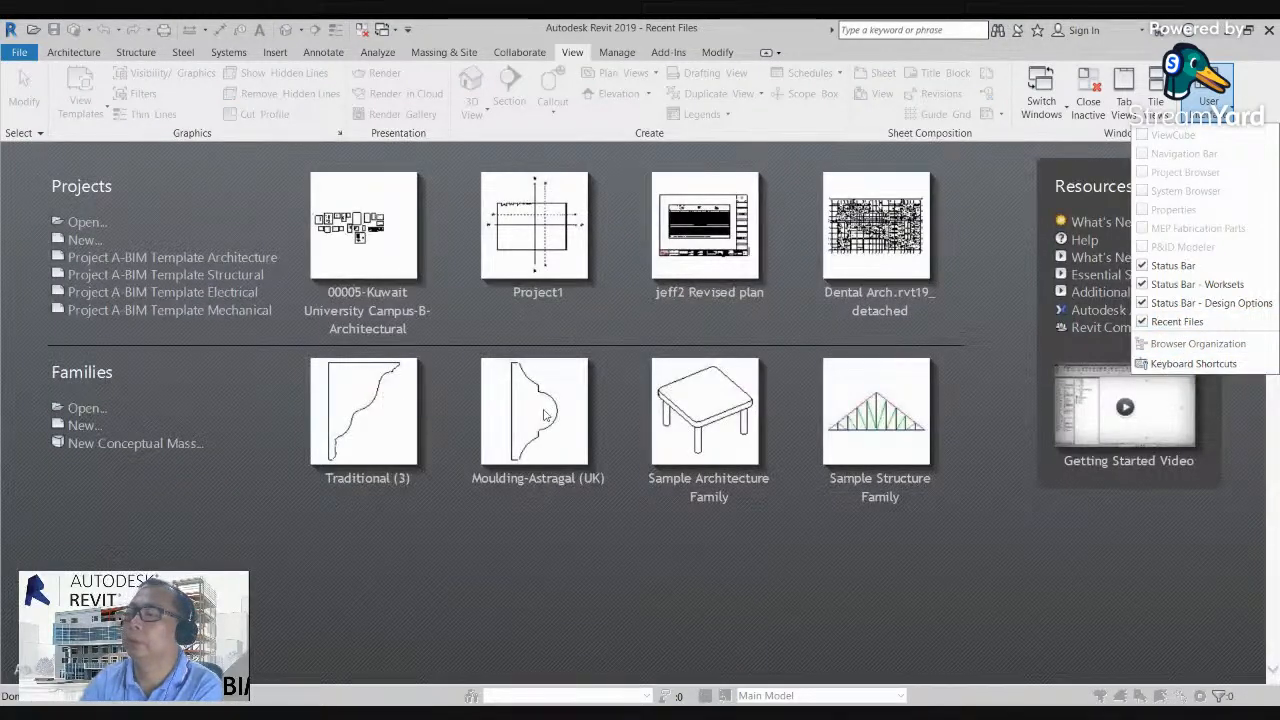
click(546, 415)
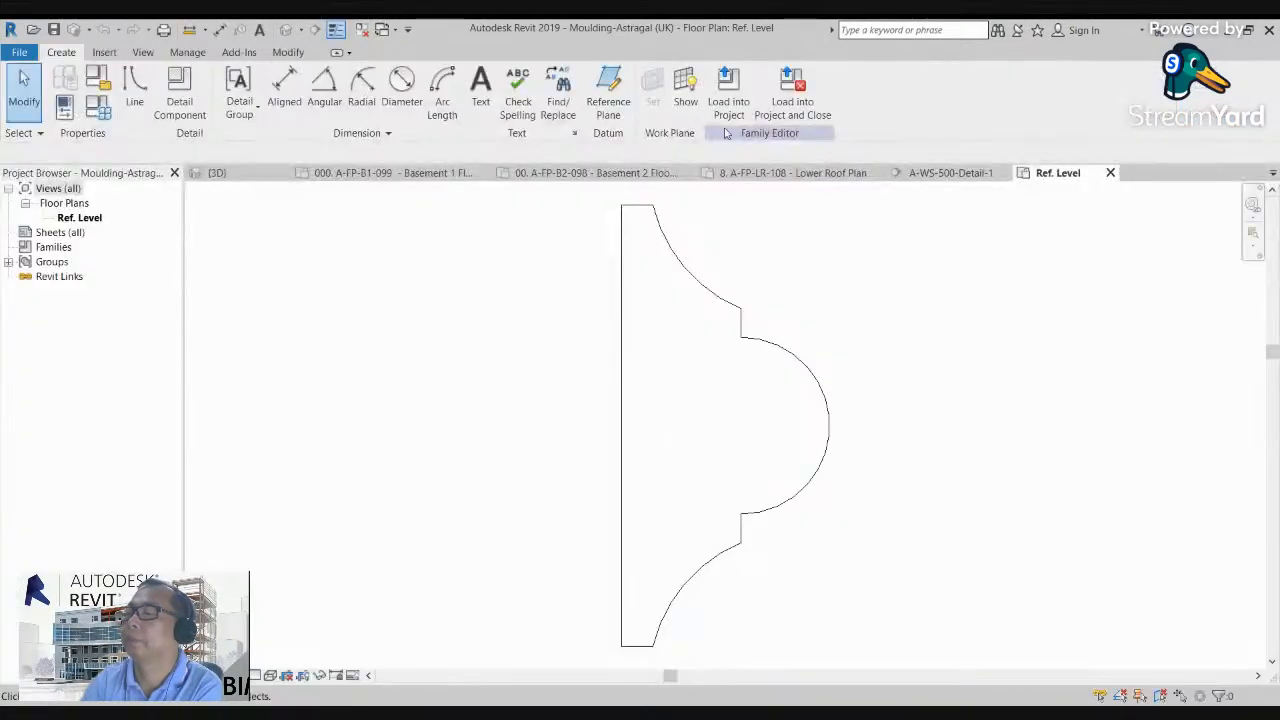
click(792, 95)
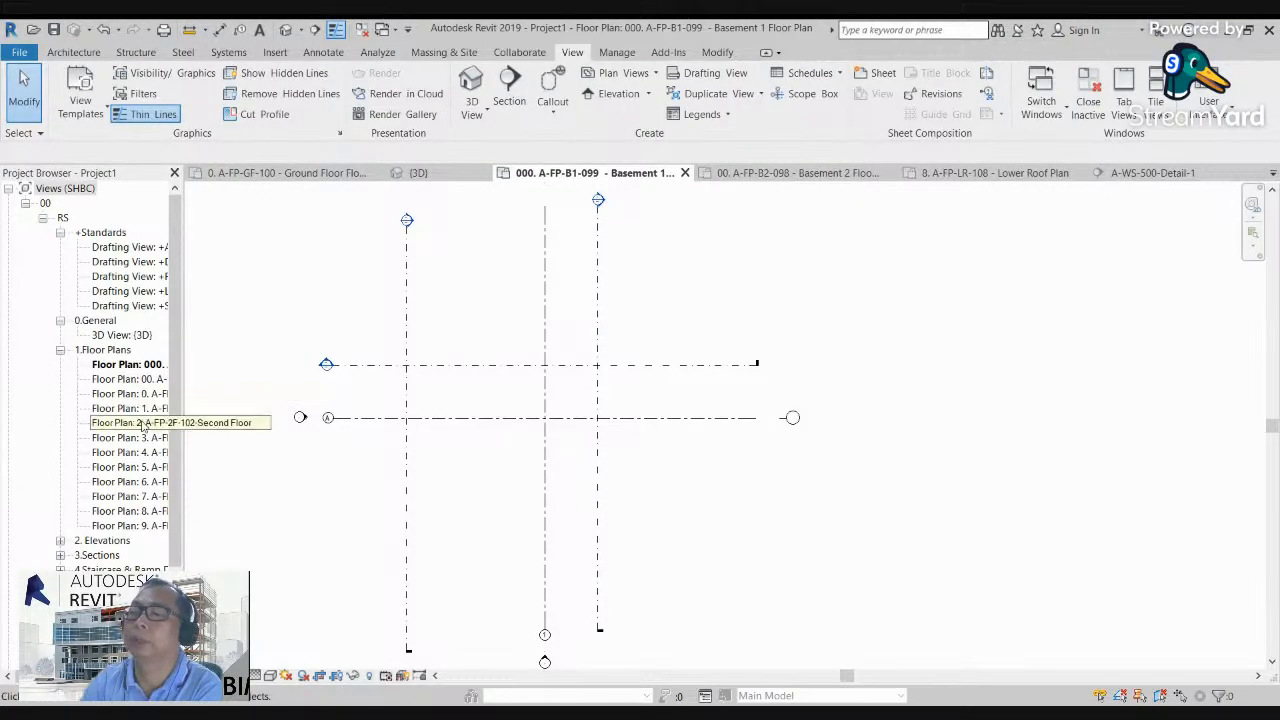
Step: Return to the 3D view and set the BH-SHL-Sweep wall sweep type's profile to Moulding-Astragal (UK)
double_click(140, 423)
double_click(148, 396)
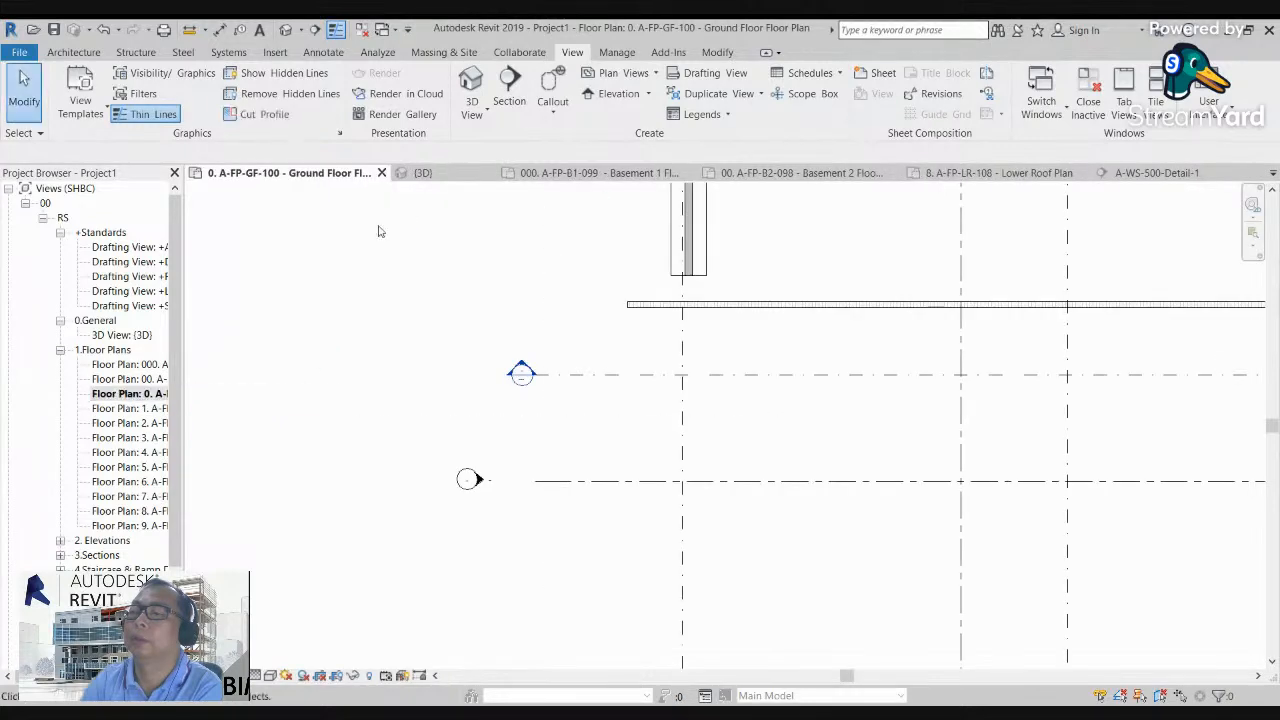
click(286, 29)
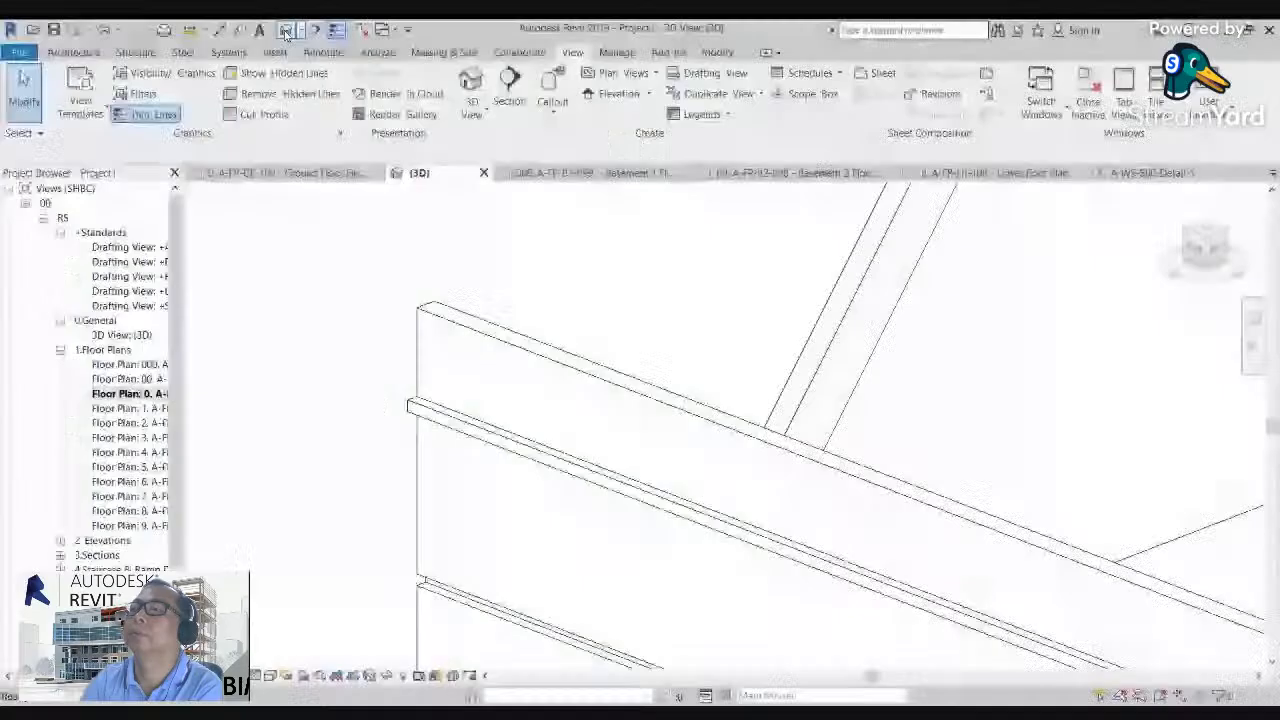
click(411, 413)
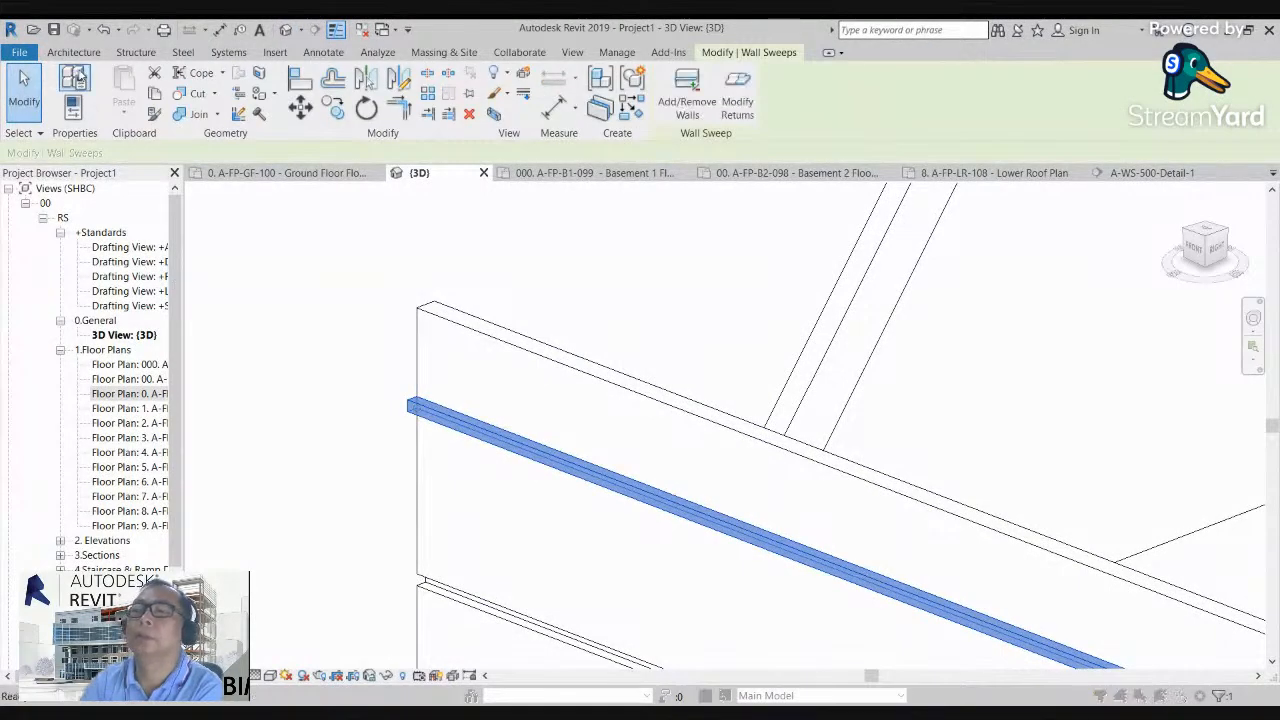
click(78, 78)
click(566, 428)
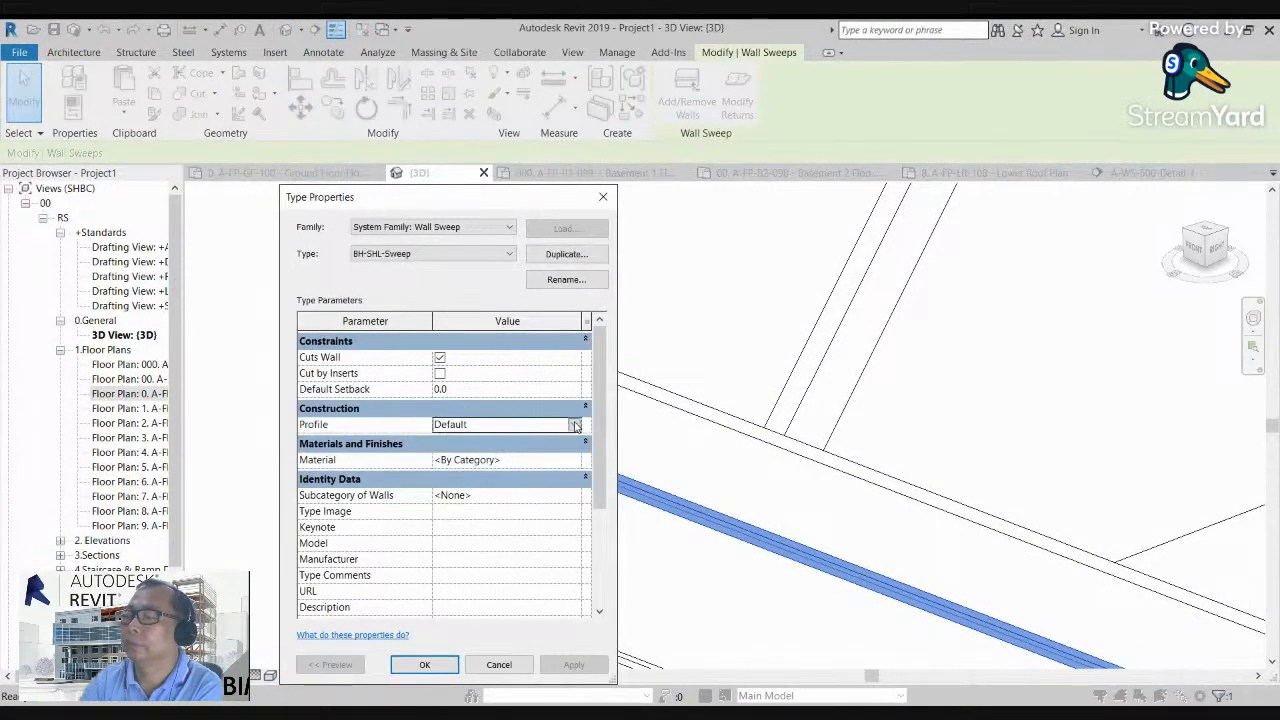
click(561, 456)
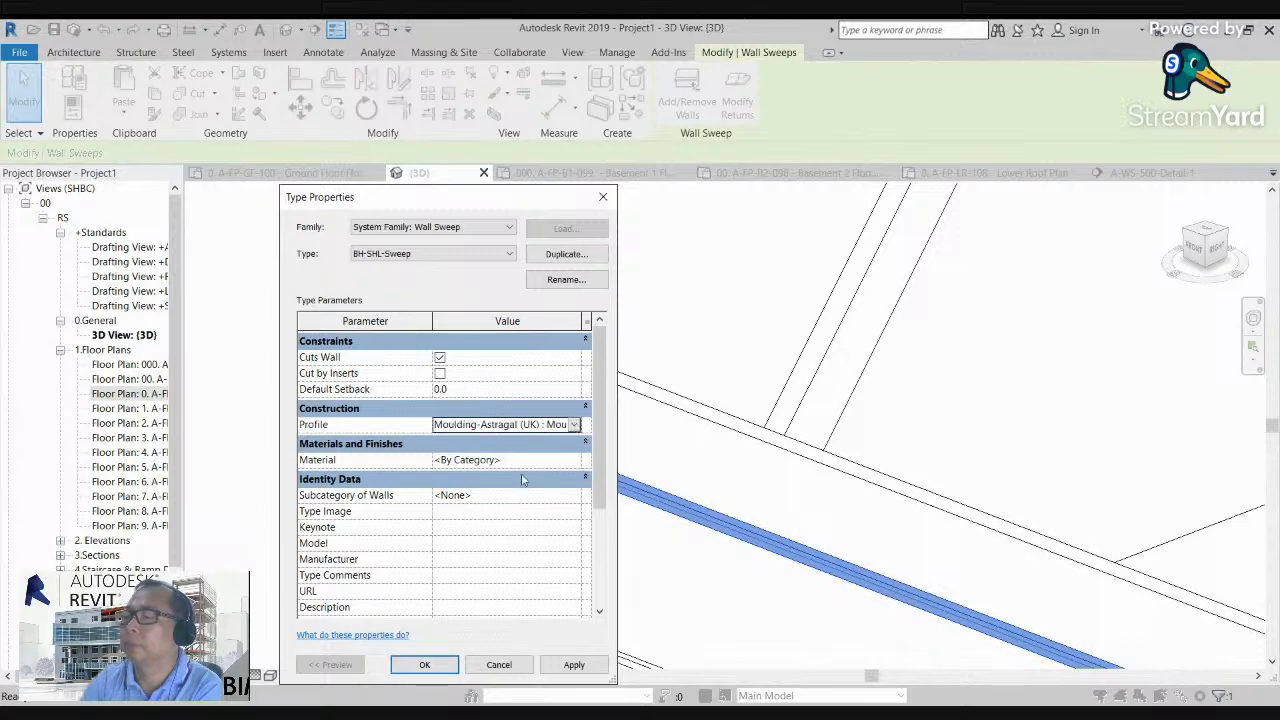
click(424, 664)
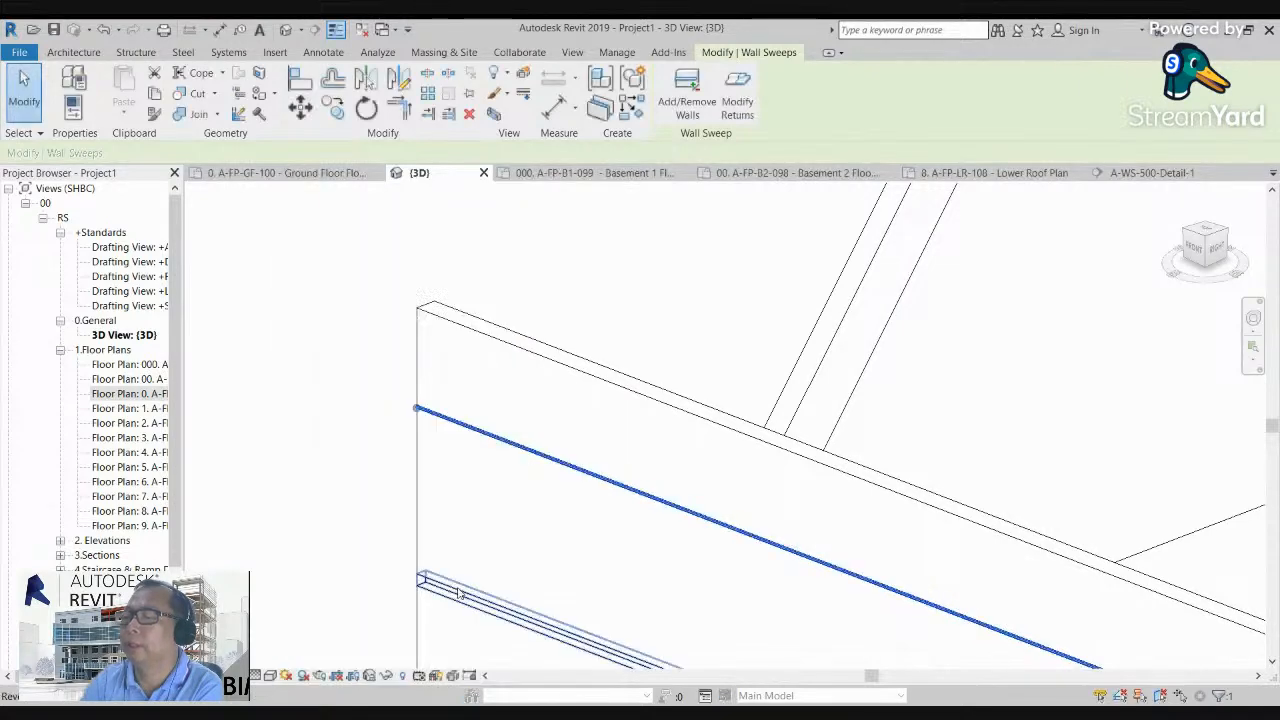
scroll(400, 390, up, 4)
click(480, 537)
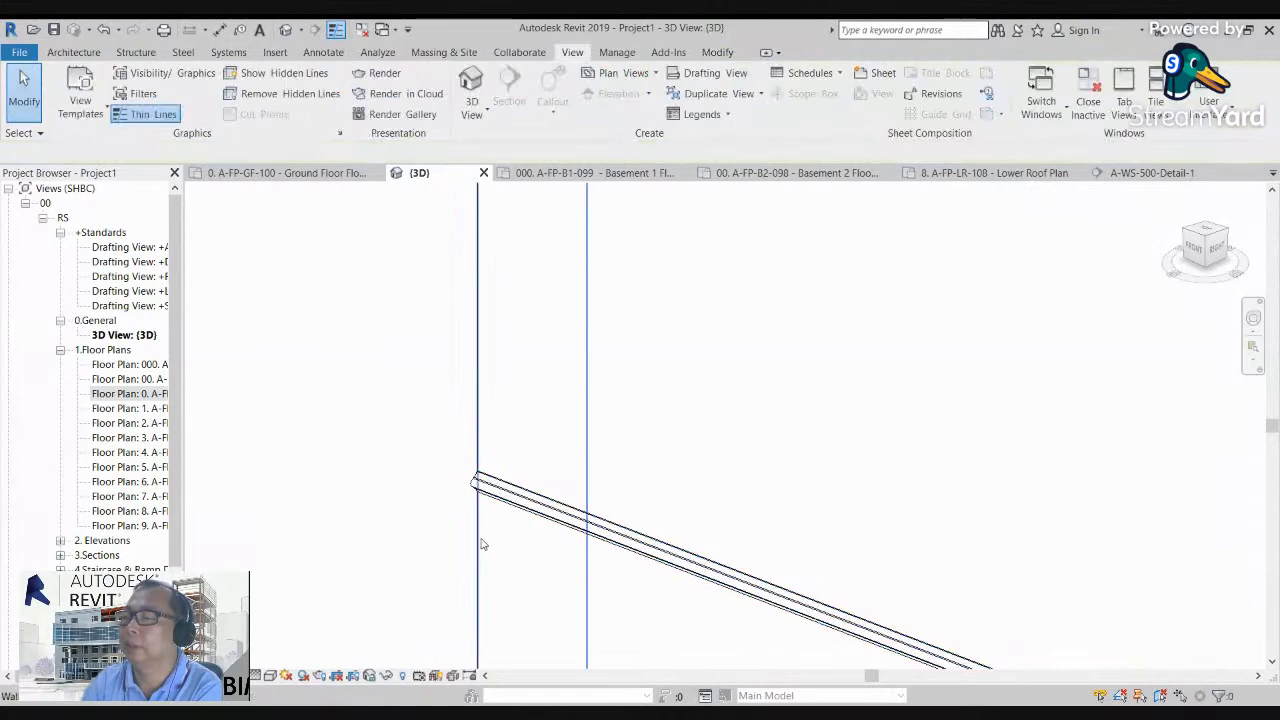
scroll(499, 507, up, 1)
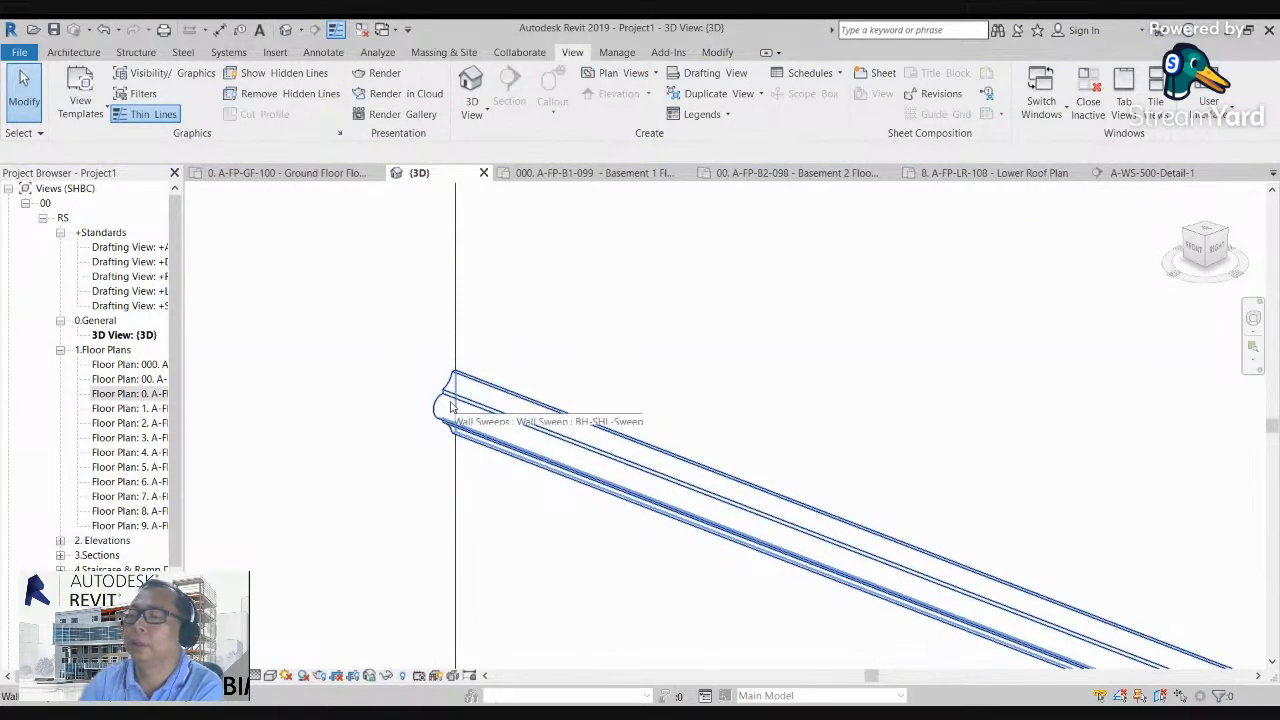
middle_drag(358, 426, 348, 405)
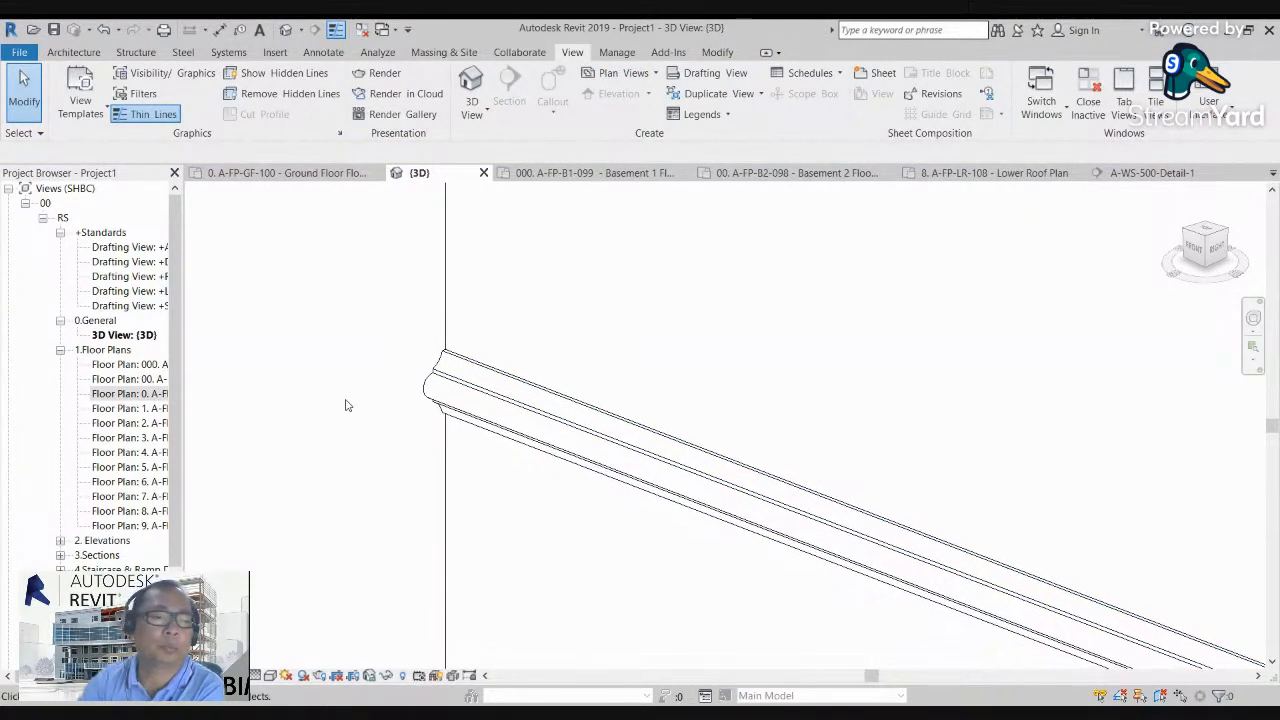
Step: Select the wall reveal below the sweep and review its BH-SHL-Reveal type properties without changing them
scroll(344, 382, down, 4)
middle_drag(397, 488, 394, 323)
scroll(394, 365, down, 4)
middle_drag(406, 422, 410, 303)
middle_drag(397, 526, 397, 291)
scroll(402, 532, up, 4)
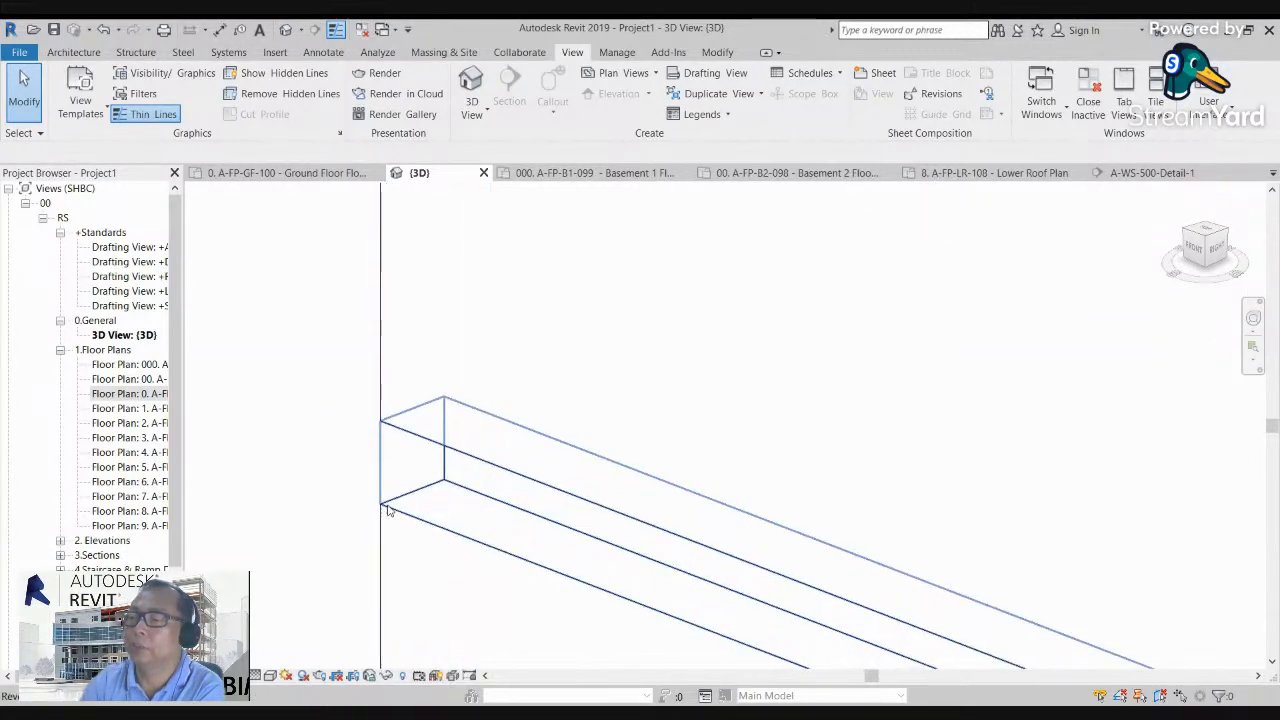
click(459, 490)
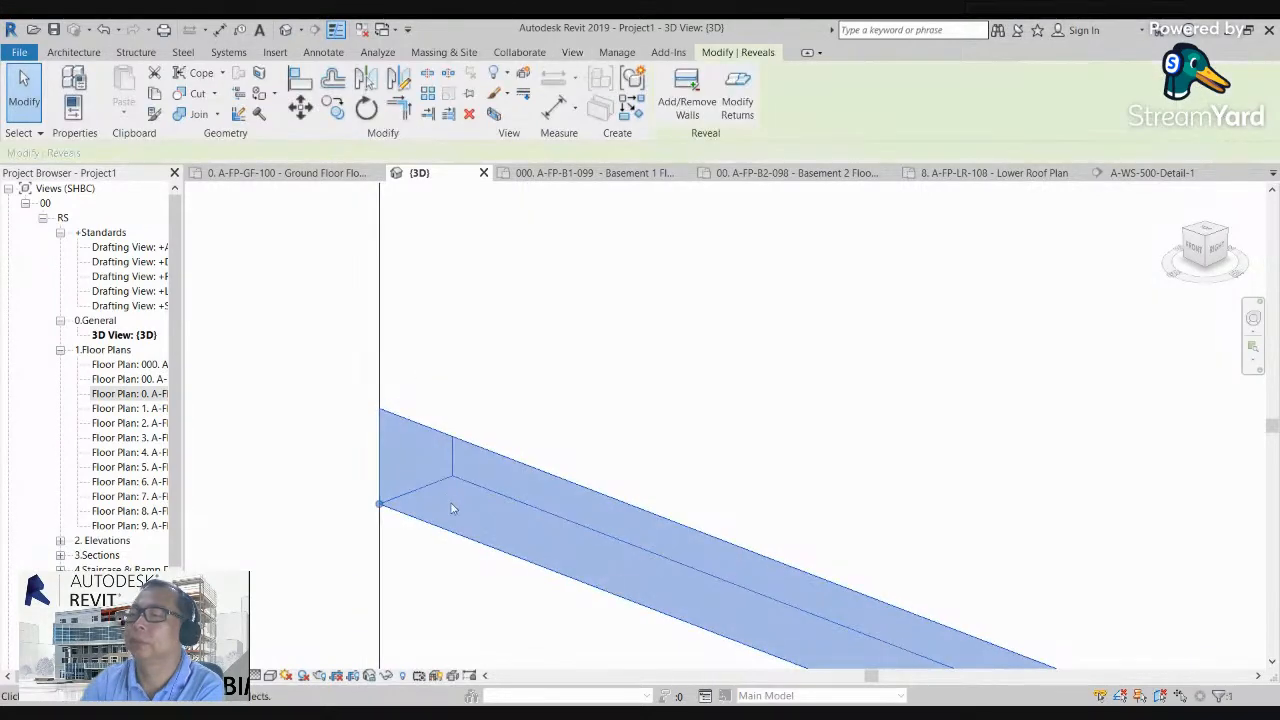
click(73, 80)
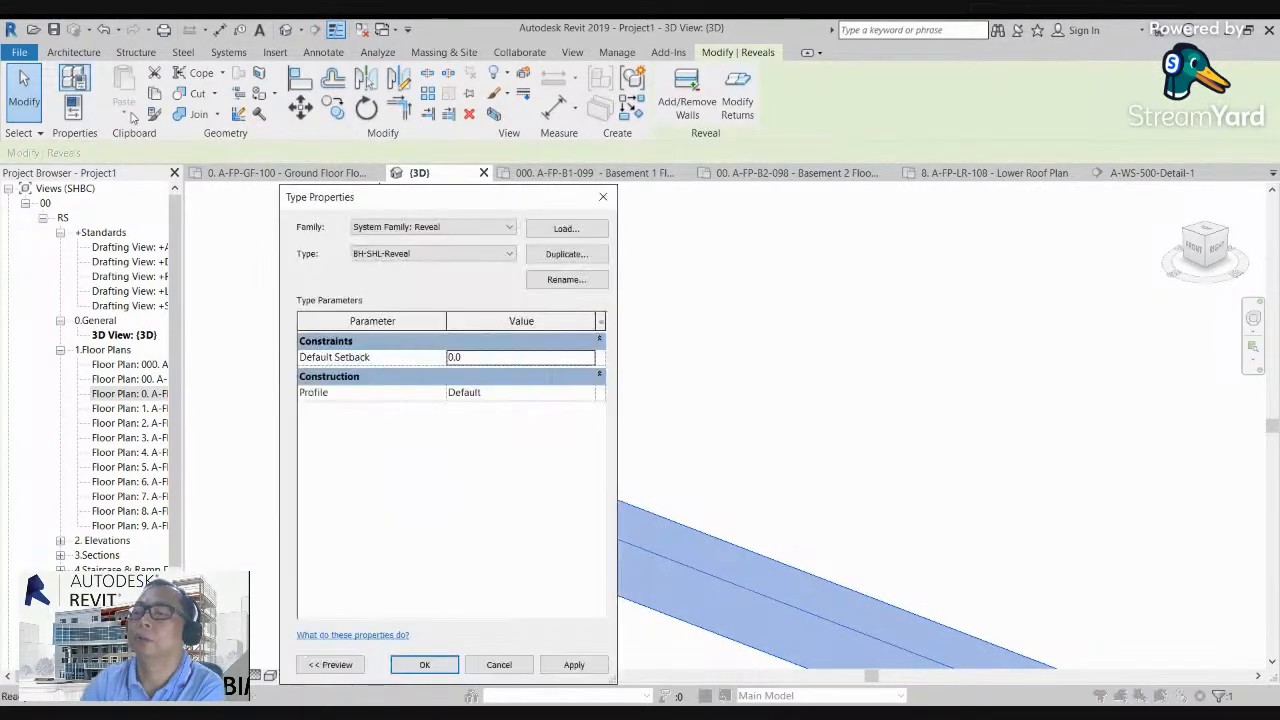
click(603, 197)
click(75, 80)
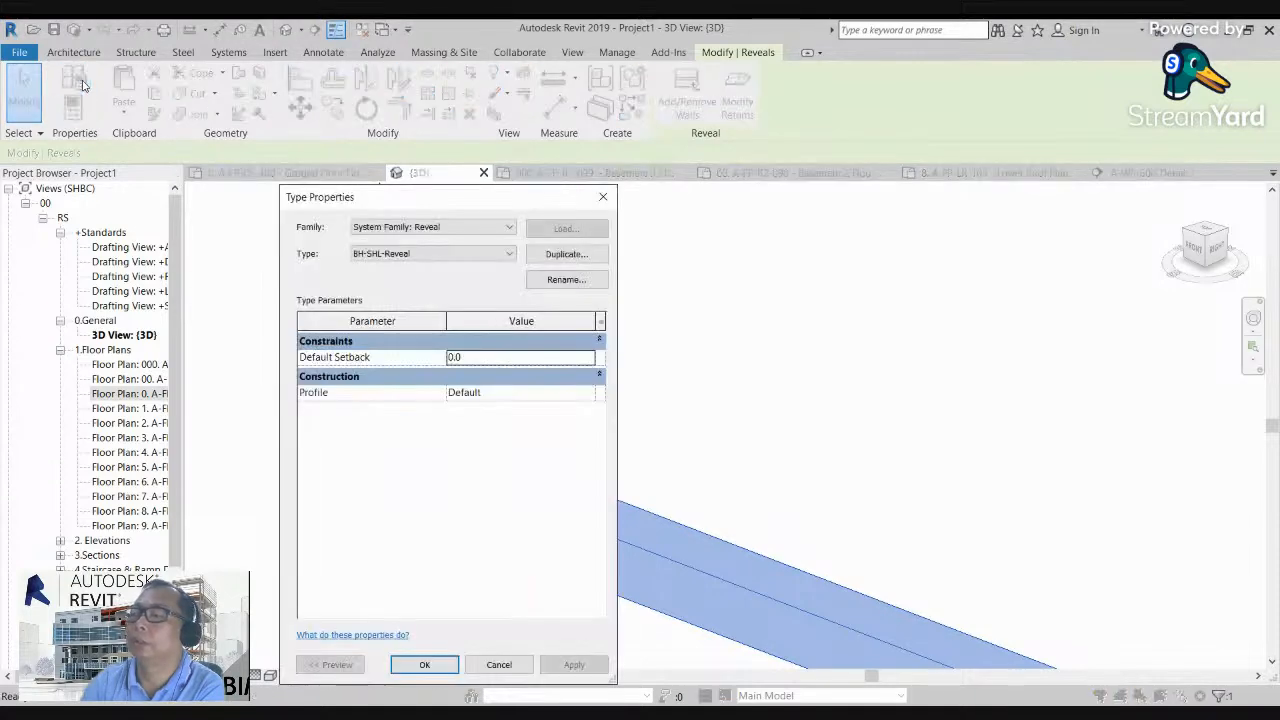
click(603, 197)
Step: Display the instance properties of the wall reveal below the sweep
click(75, 95)
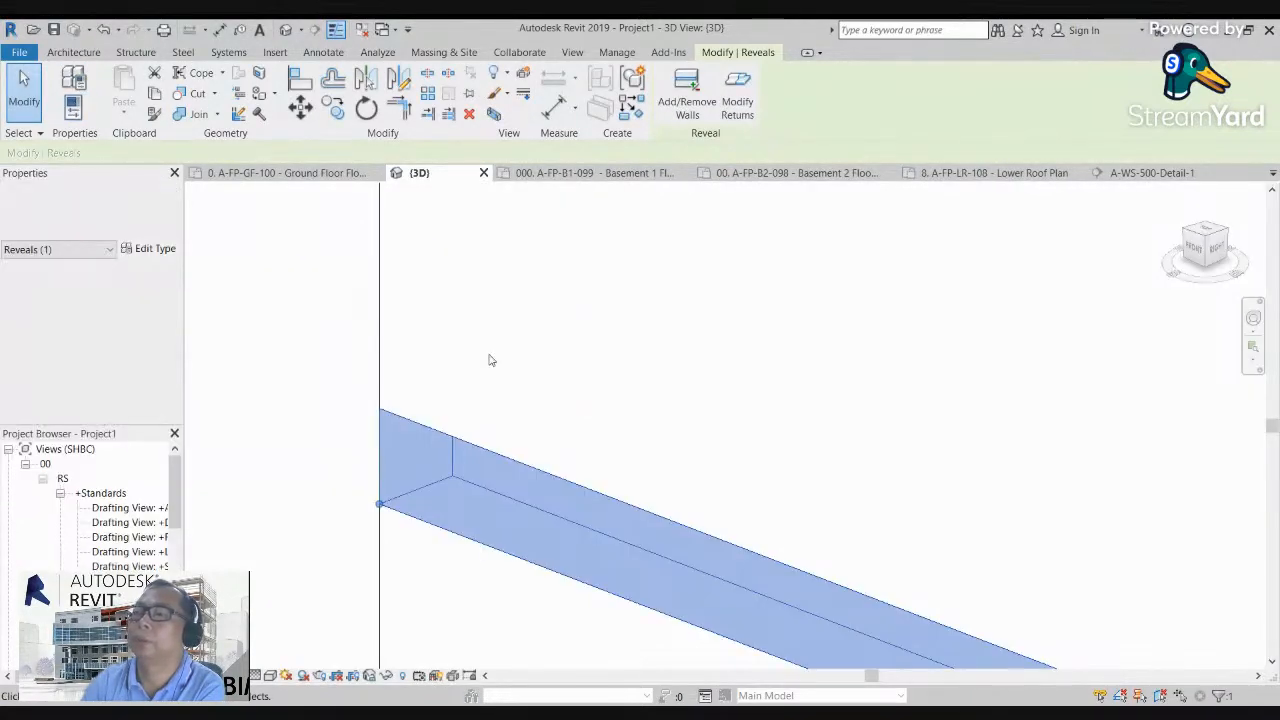
click(357, 449)
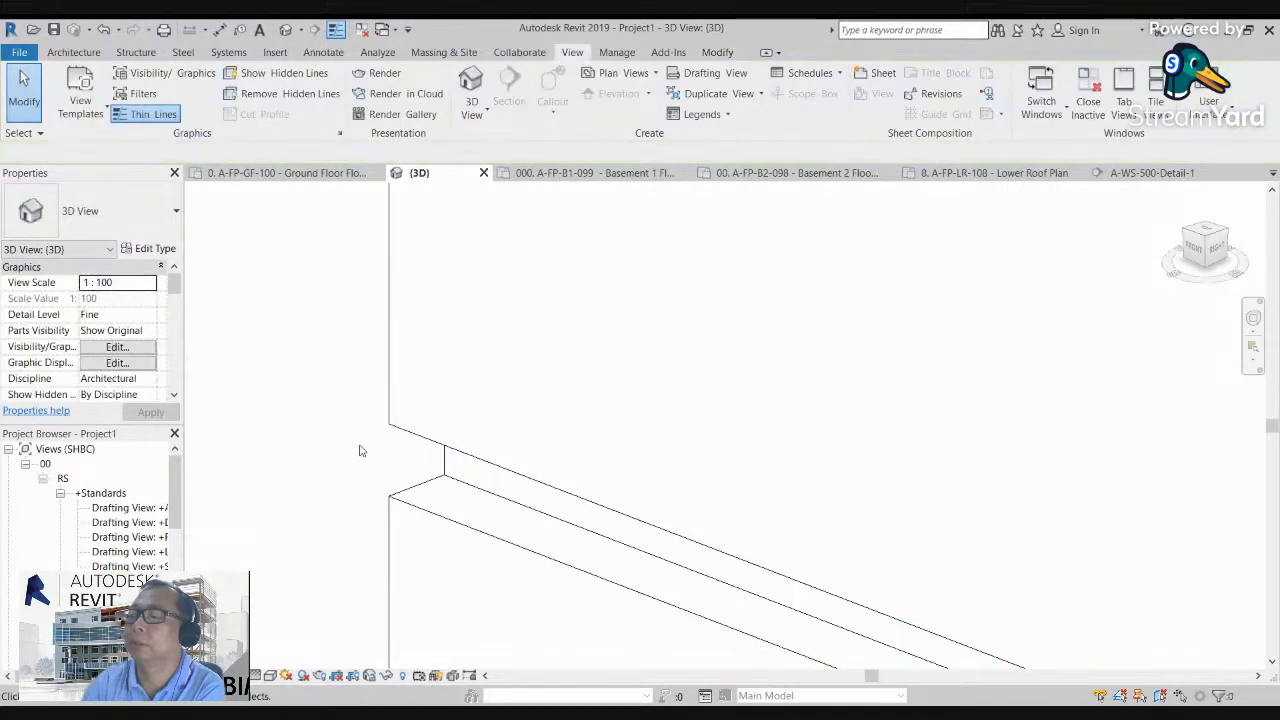
click(455, 483)
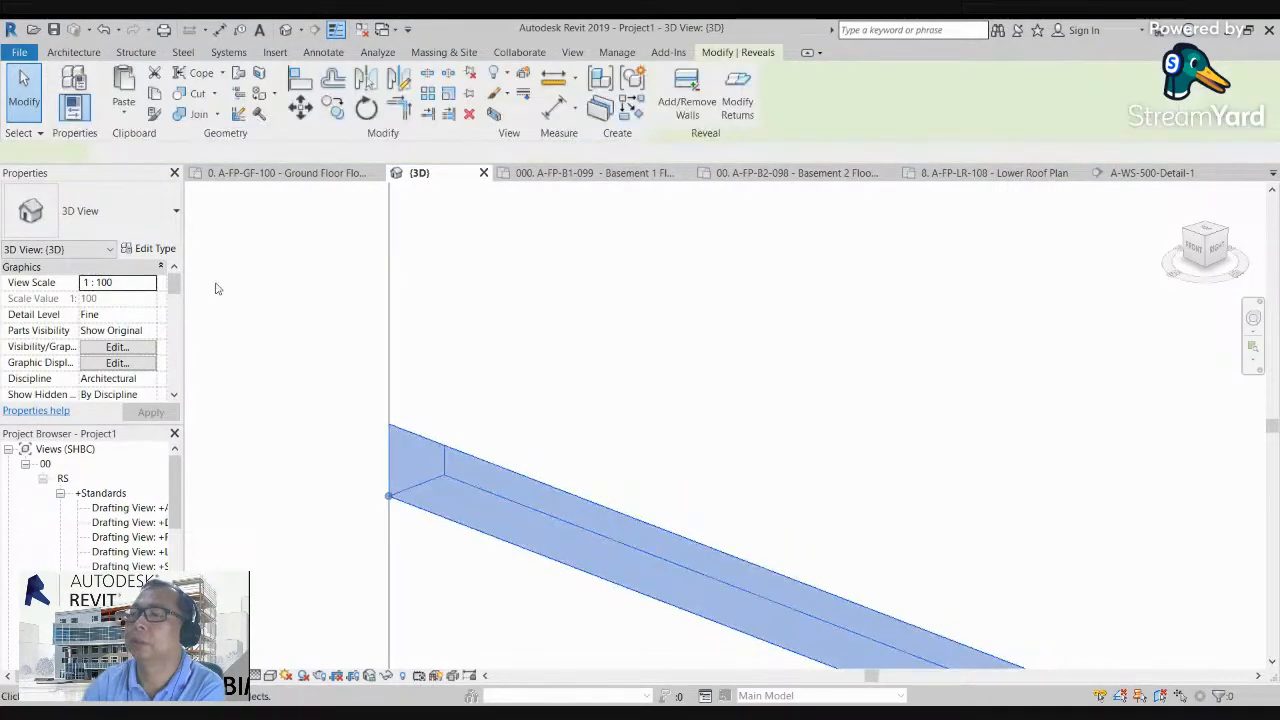
Step: Hide the Properties palette and set the BH-SHL-Reveal type's profile to Moulding-Astragal (UK)
click(73, 106)
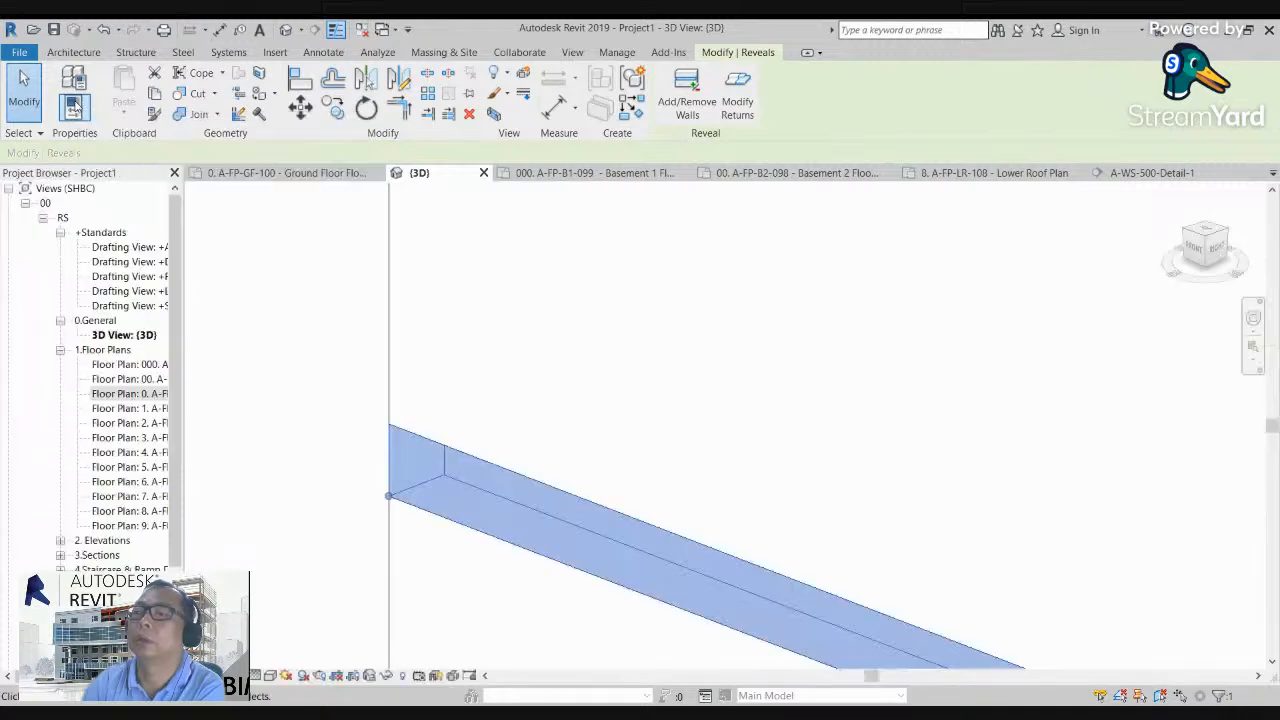
click(73, 106)
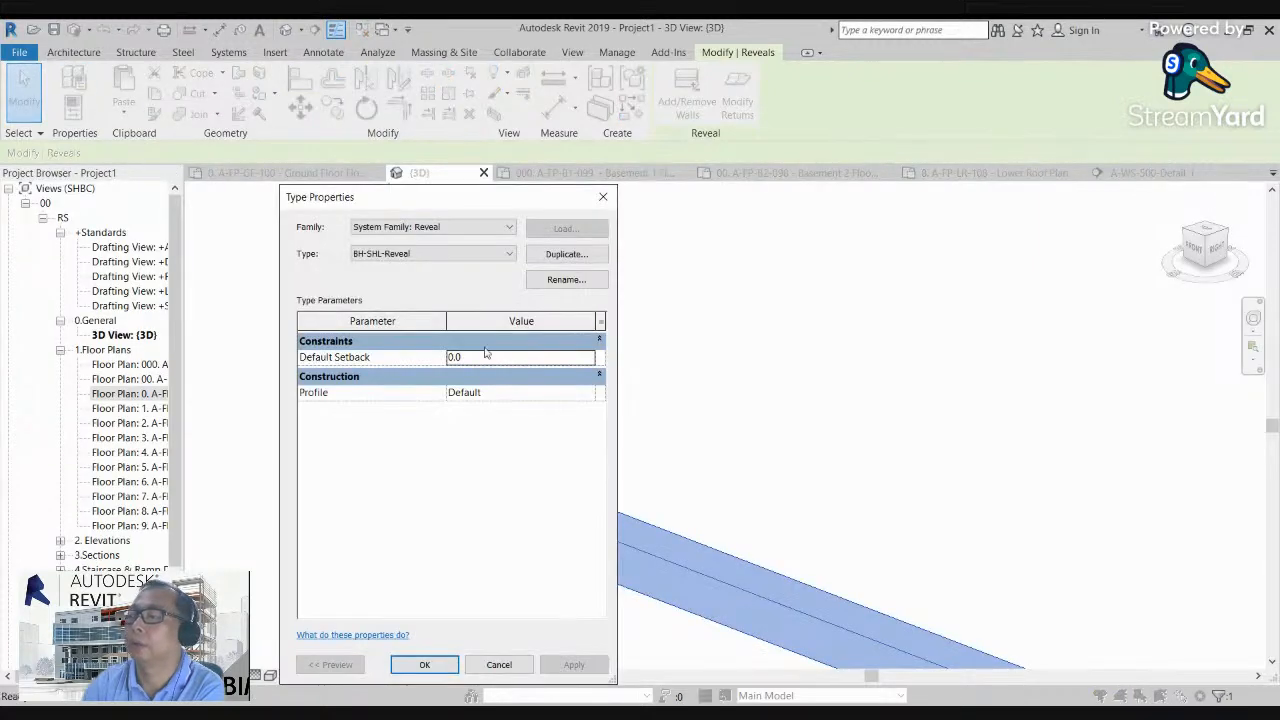
click(589, 396)
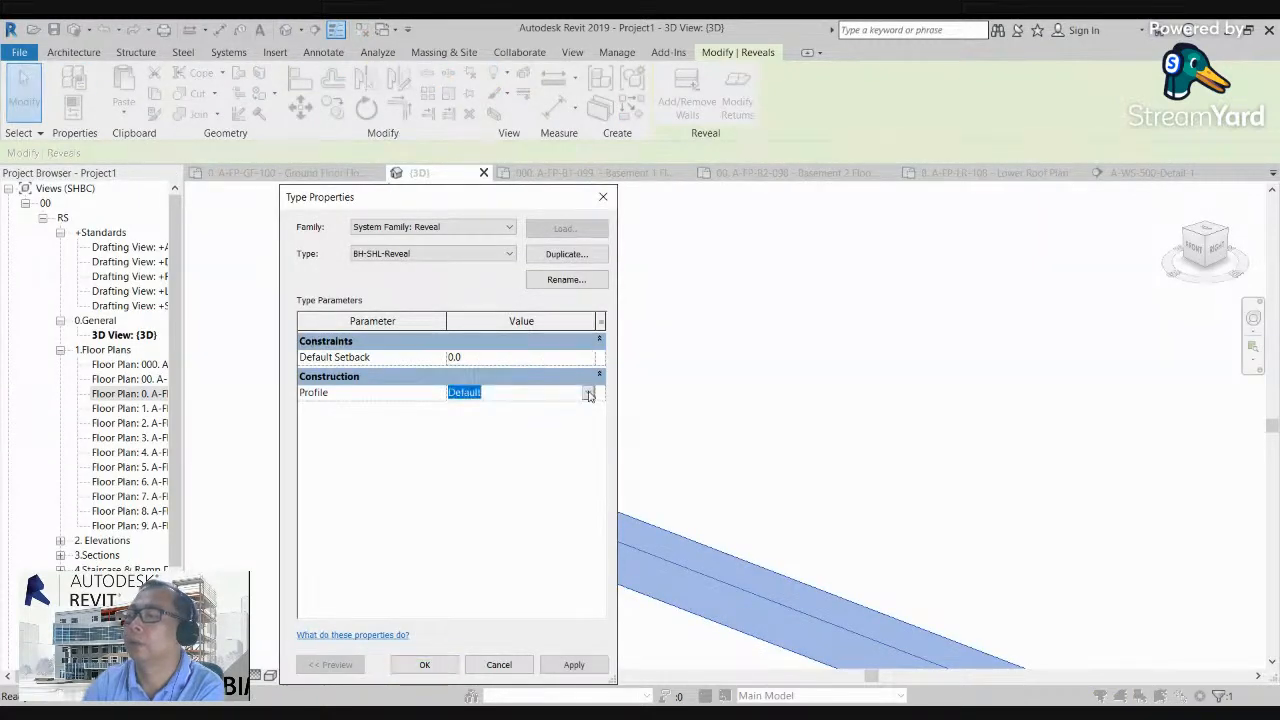
click(588, 422)
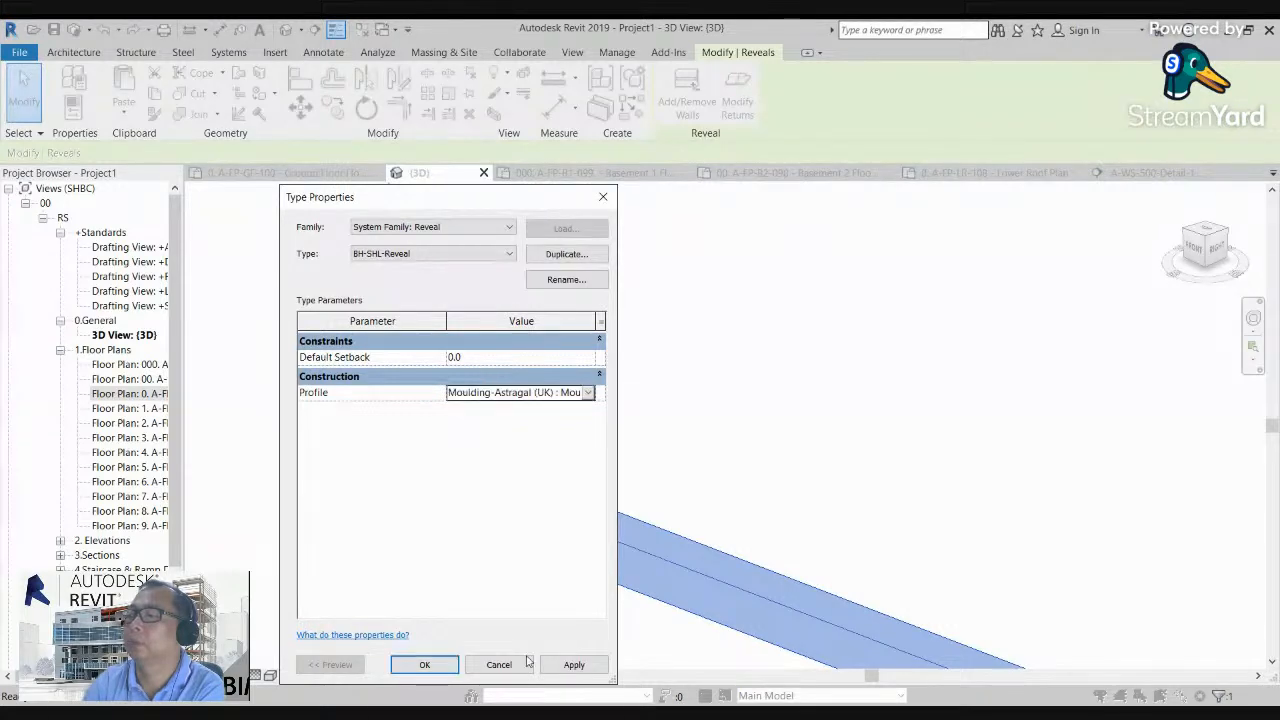
click(429, 667)
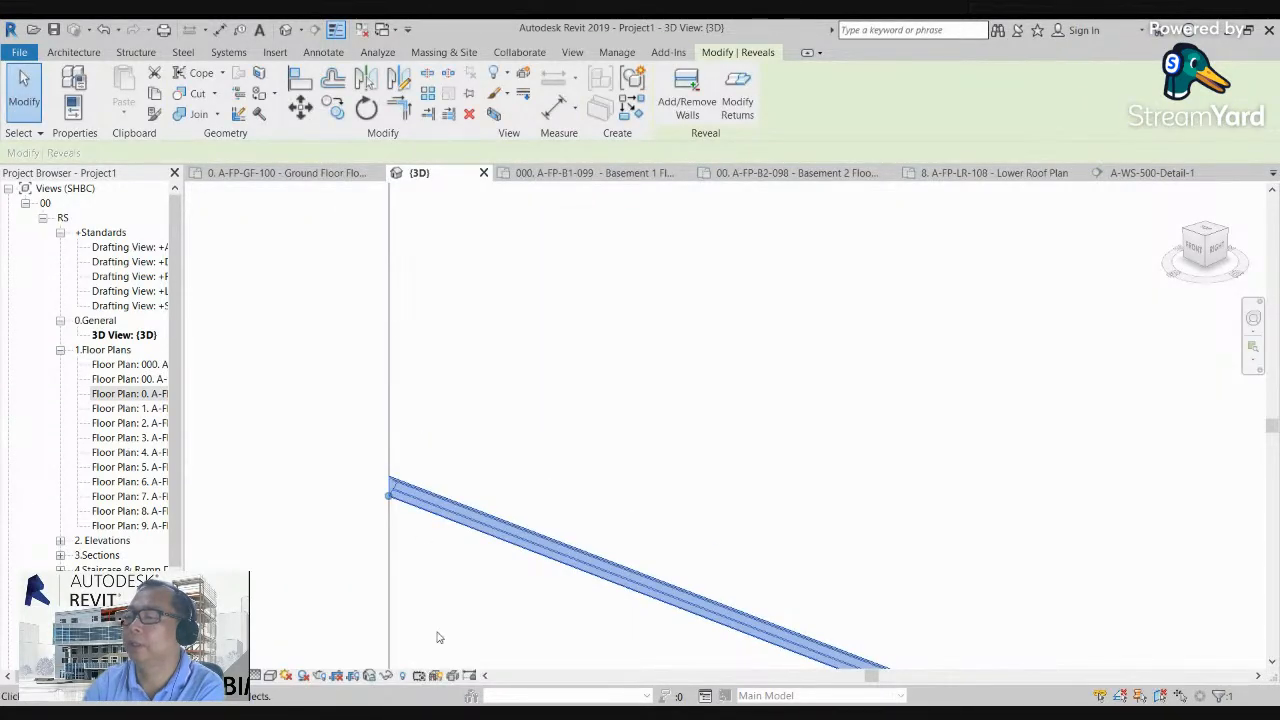
Step: Examine the moulded profile shapes at the wall's end, first on the lower reveal and on the sweep above it
click(436, 634)
scroll(391, 511, up, 2)
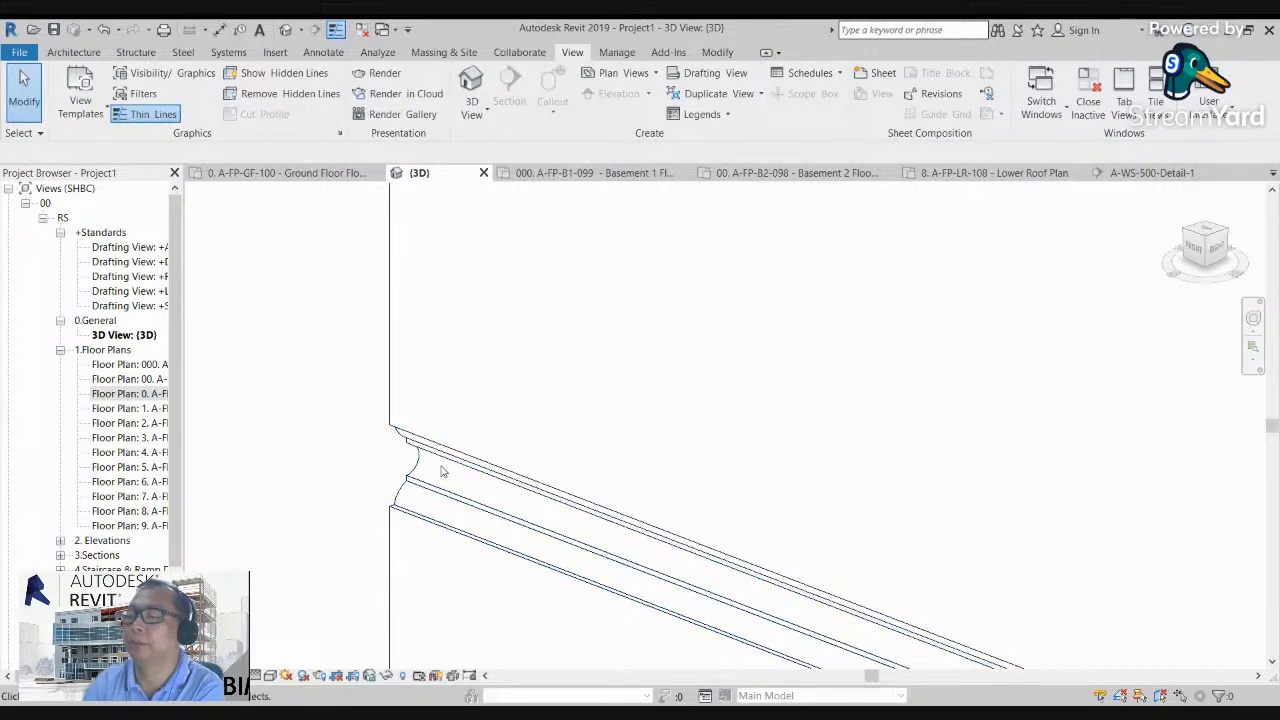
scroll(350, 478, down, 3)
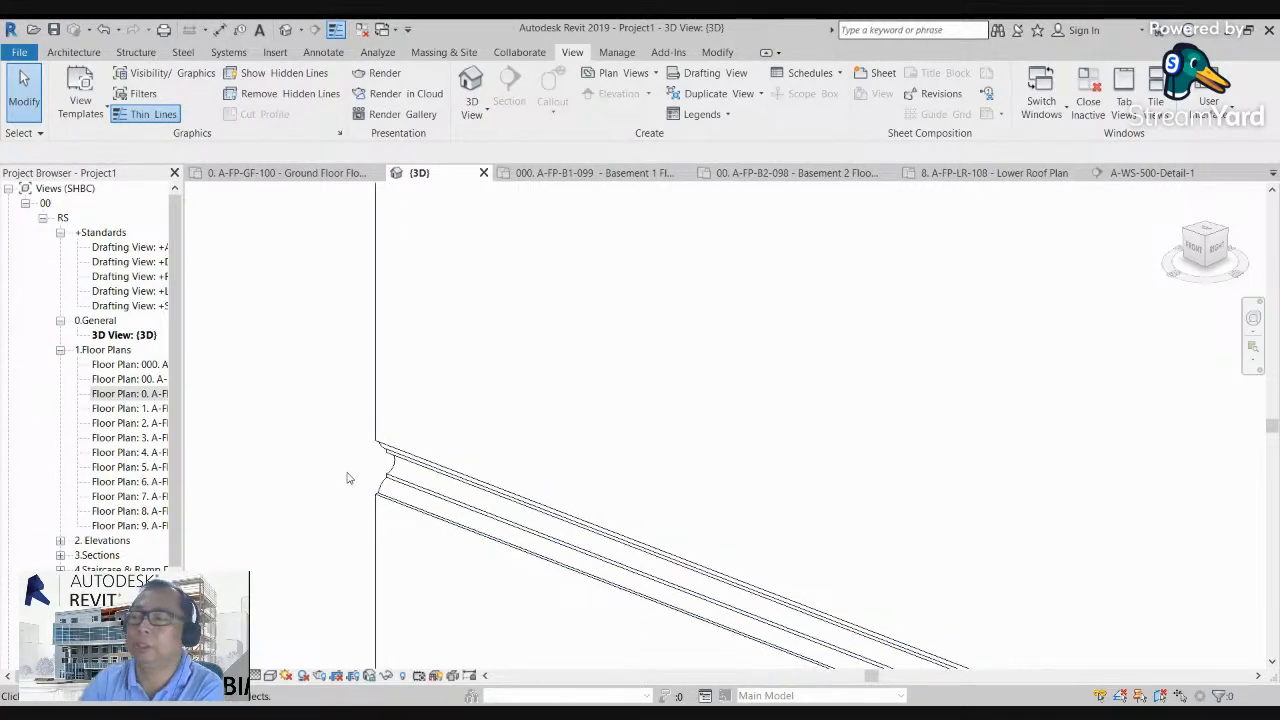
middle_drag(346, 477, 412, 556)
scroll(413, 545, down, 3)
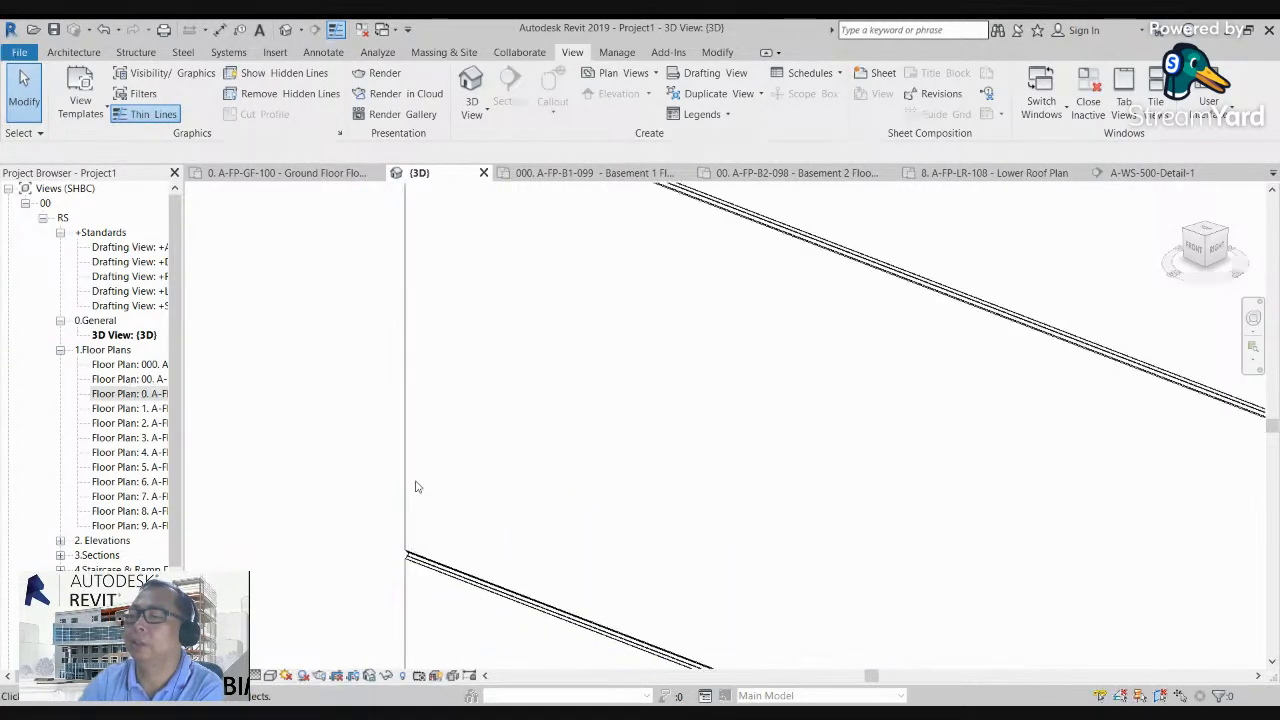
middle_drag(448, 363, 431, 460)
scroll(391, 273, up, 1)
scroll(394, 266, up, 1)
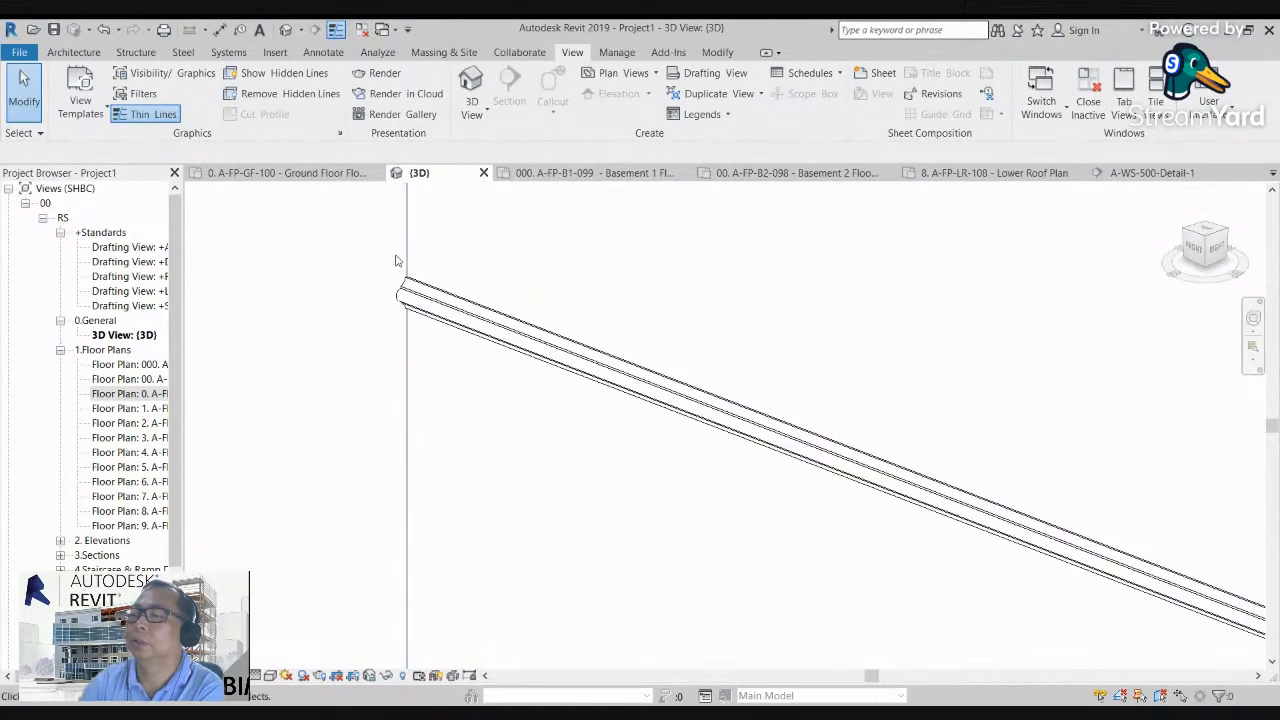
scroll(399, 272, up, 1)
scroll(369, 297, up, 1)
scroll(401, 289, up, 1)
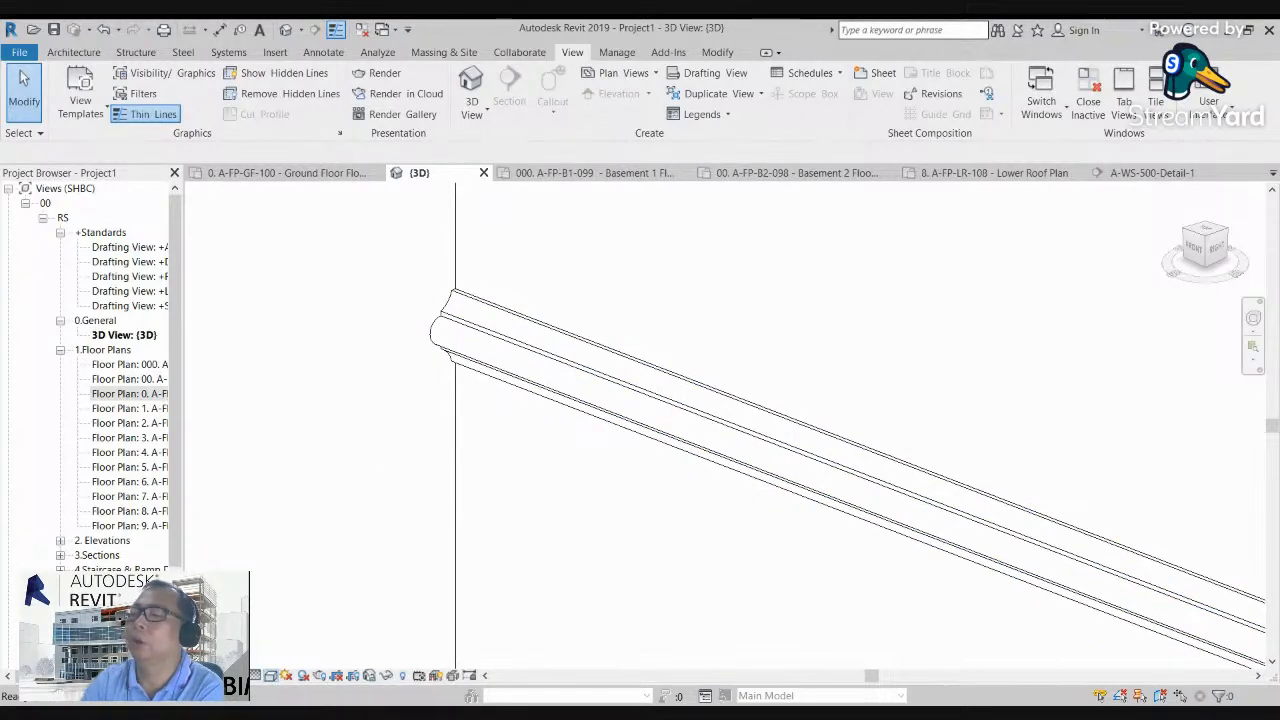
Step: Display the 3D view in a shaded visual style and examine the sweep and the whole wall
click(301, 615)
scroll(399, 408, down, 4)
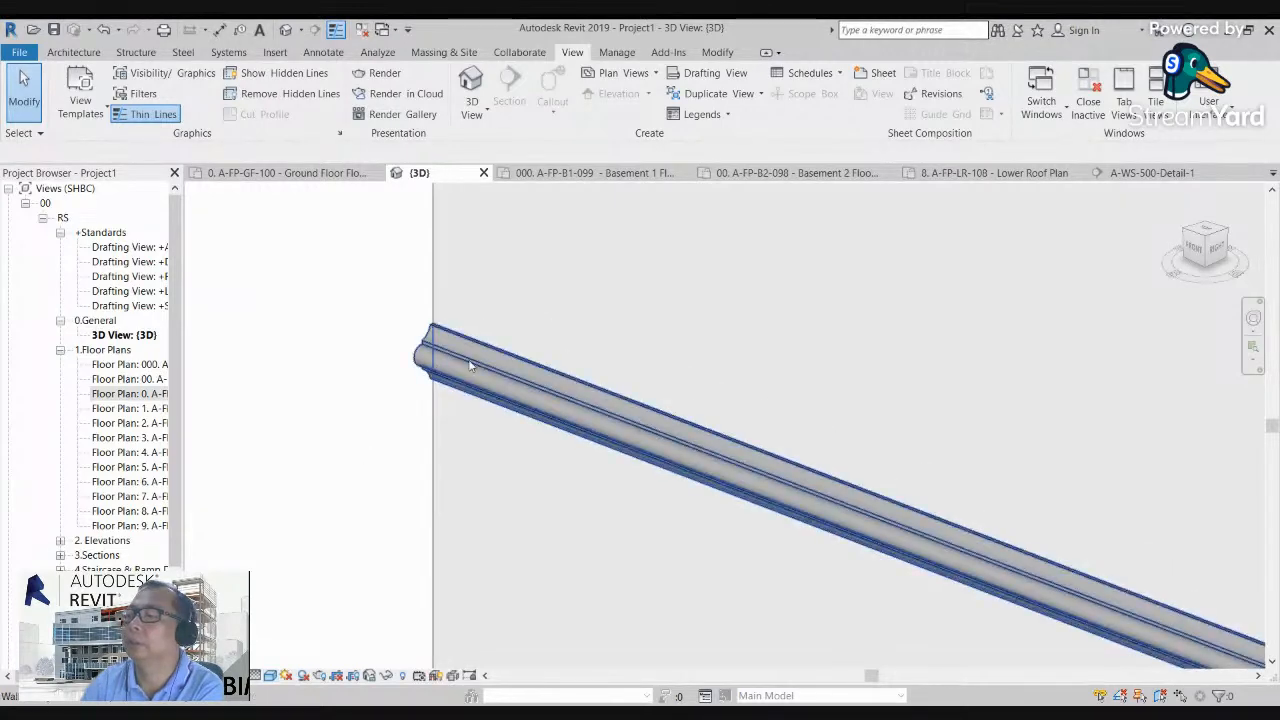
scroll(407, 370, up, 5)
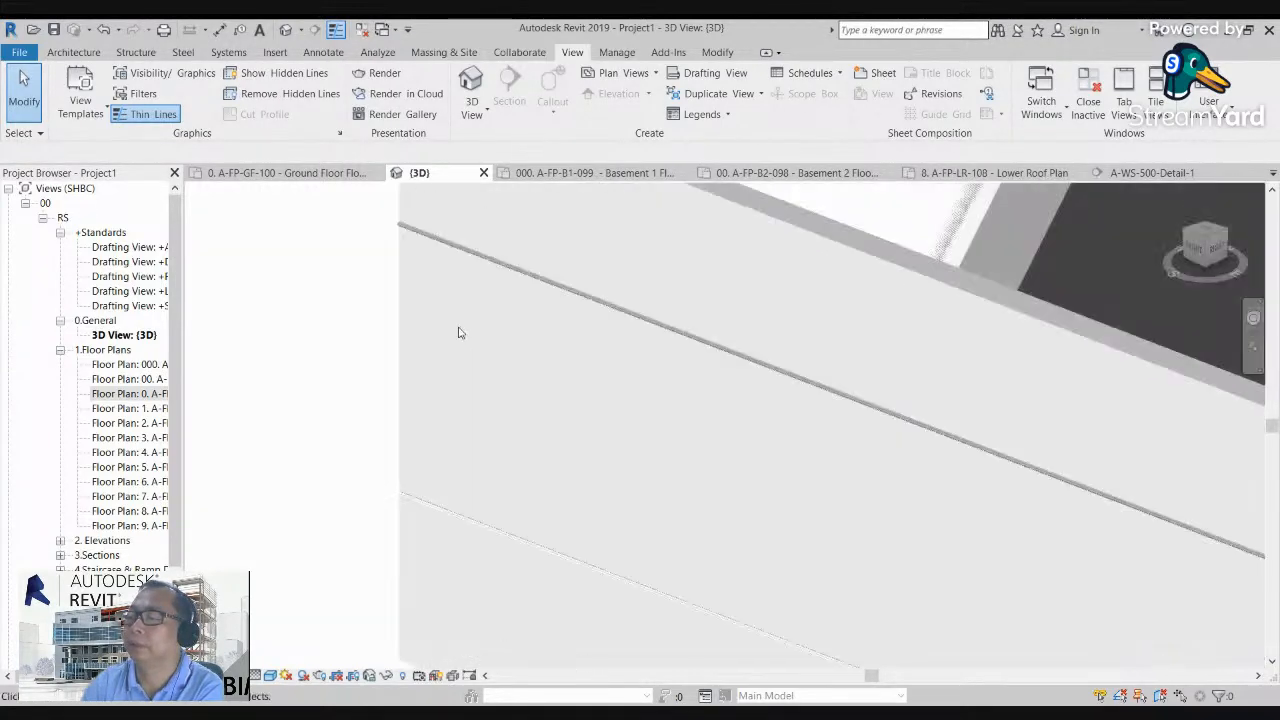
scroll(529, 441, down, 5)
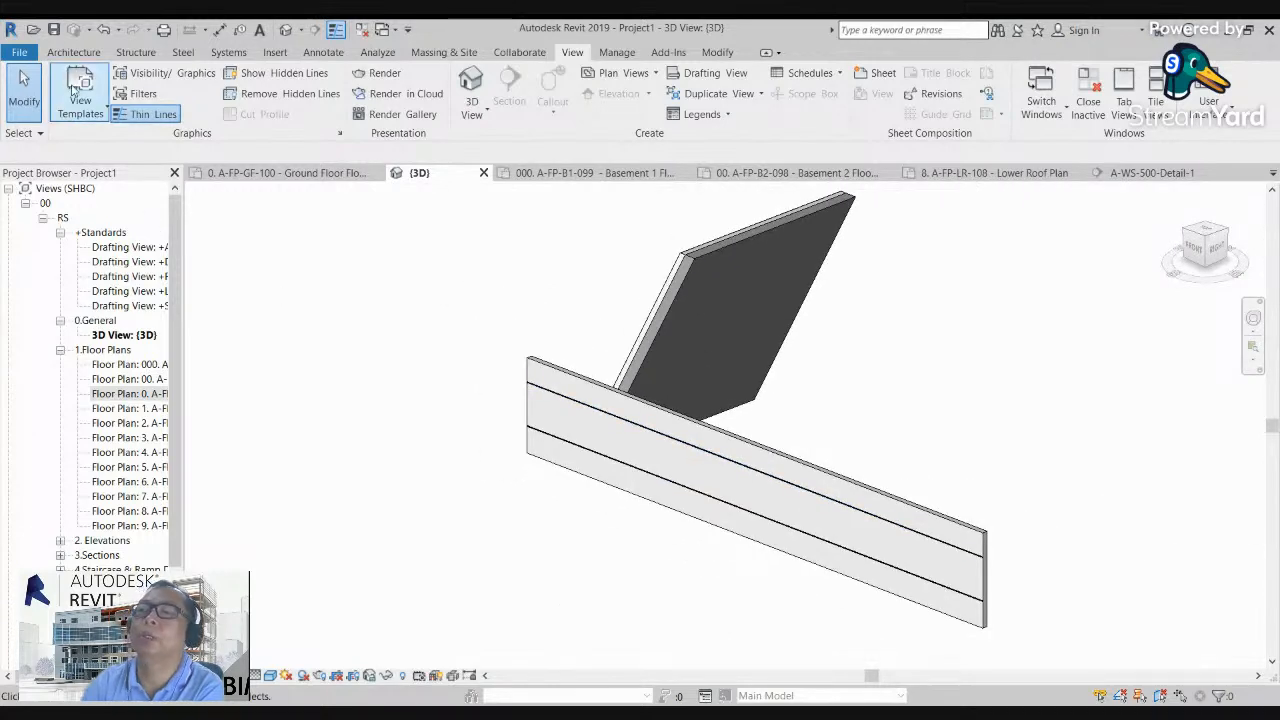
click(73, 52)
click(68, 116)
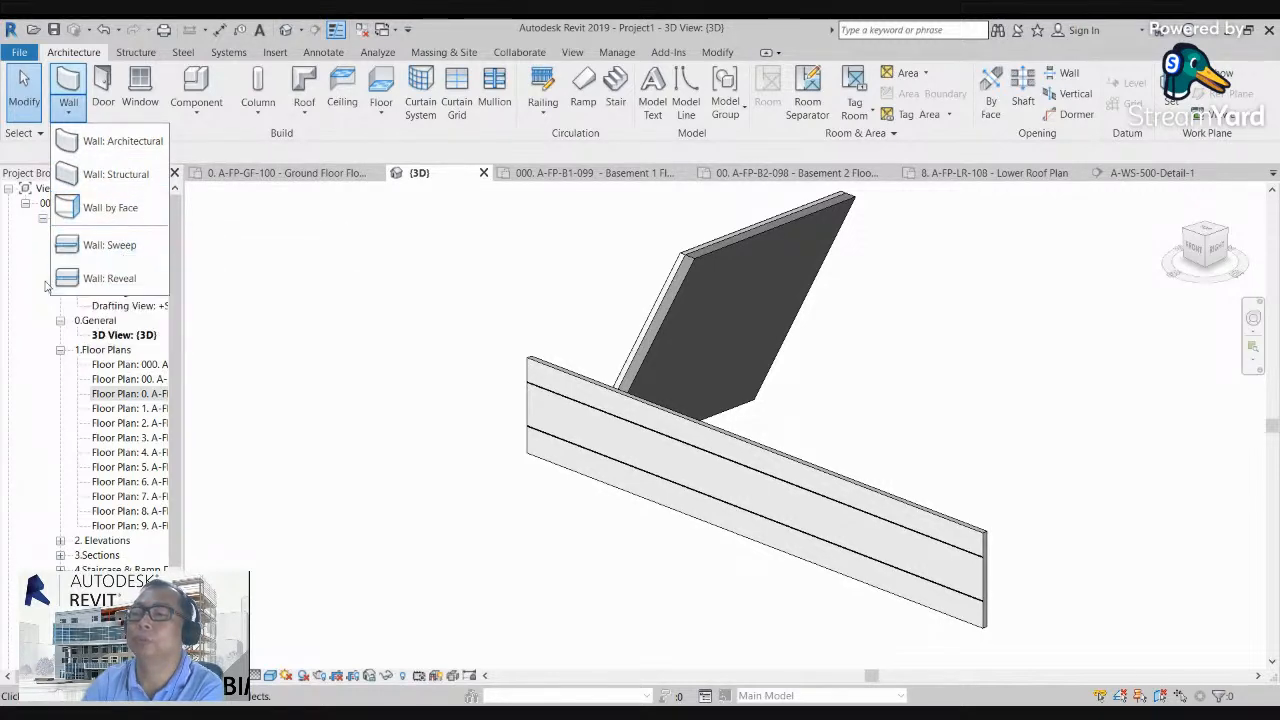
click(447, 421)
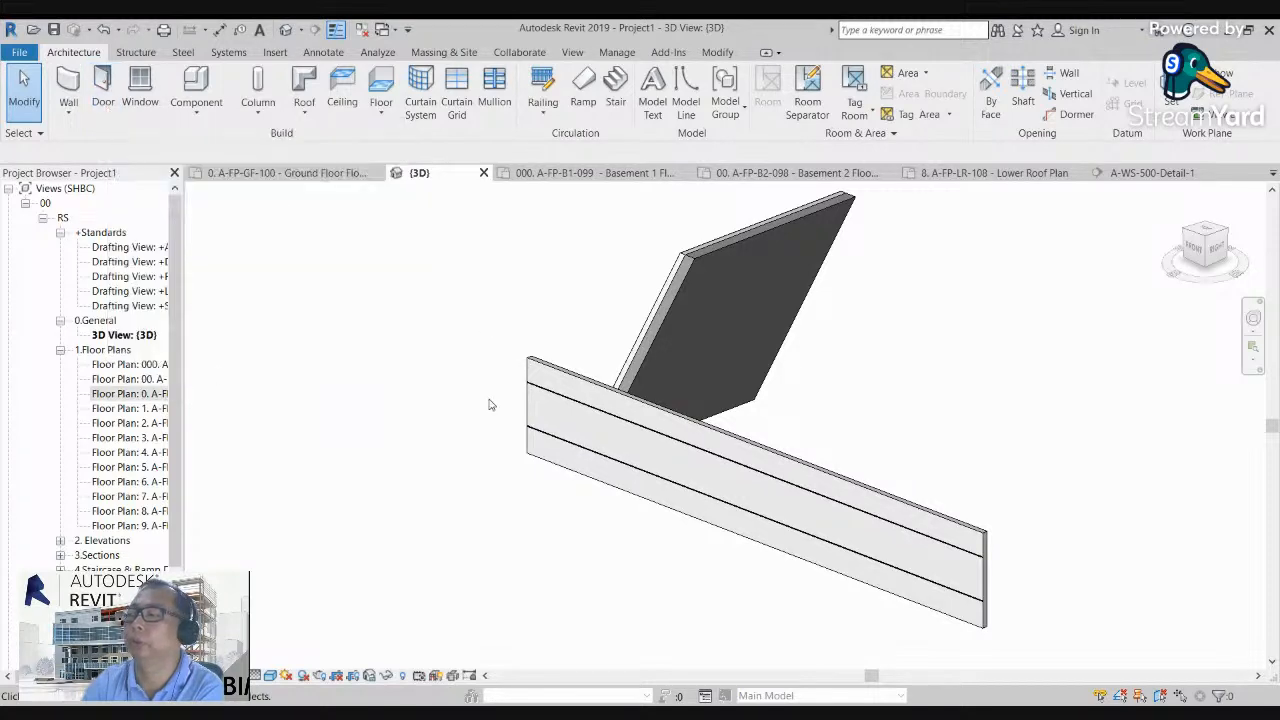
Step: Open the A-FP-GF-100 Ground Floor plan and delete the vertical wall elements above the long horizontal wall
click(133, 395)
double_click(133, 395)
scroll(380, 416, down, 5)
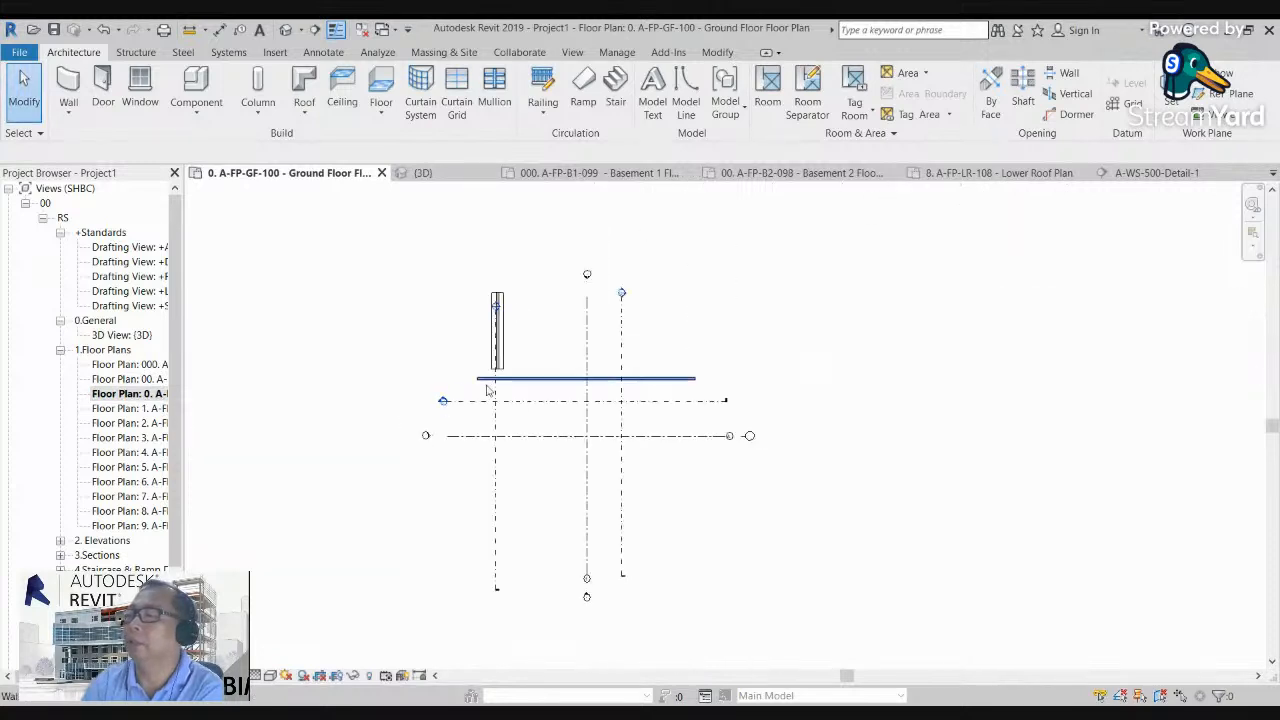
scroll(466, 265, up, 3)
drag(473, 247, 593, 463)
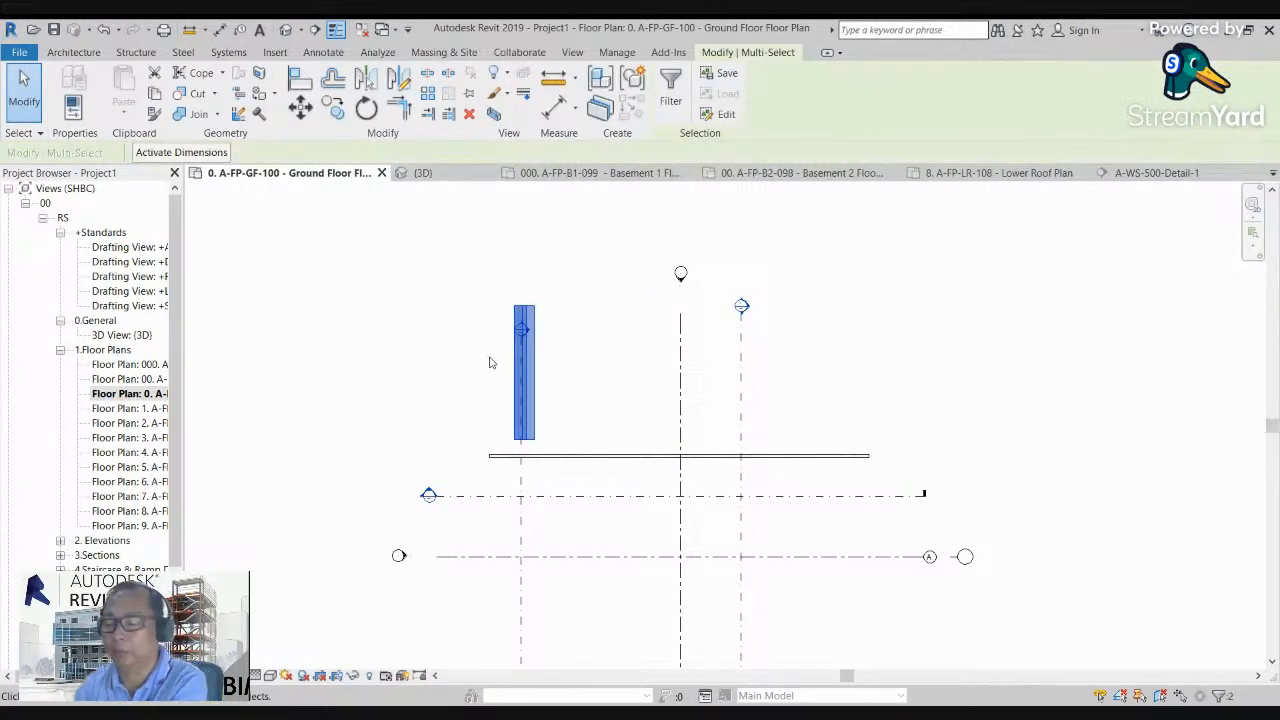
key(Delete)
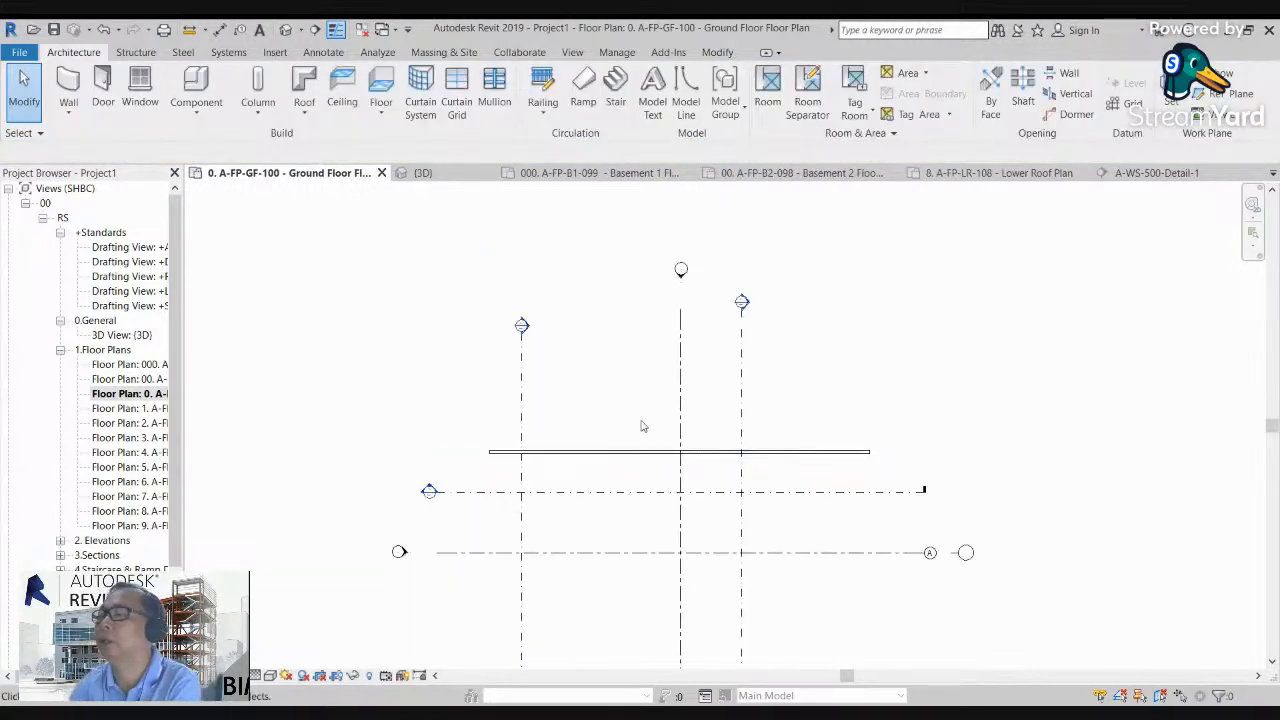
Step: Move the long horizontal wall up to 14000 from grid A and lengthen it to 34000
click(637, 452)
drag(779, 422, 780, 385)
click(857, 424)
click(870, 384)
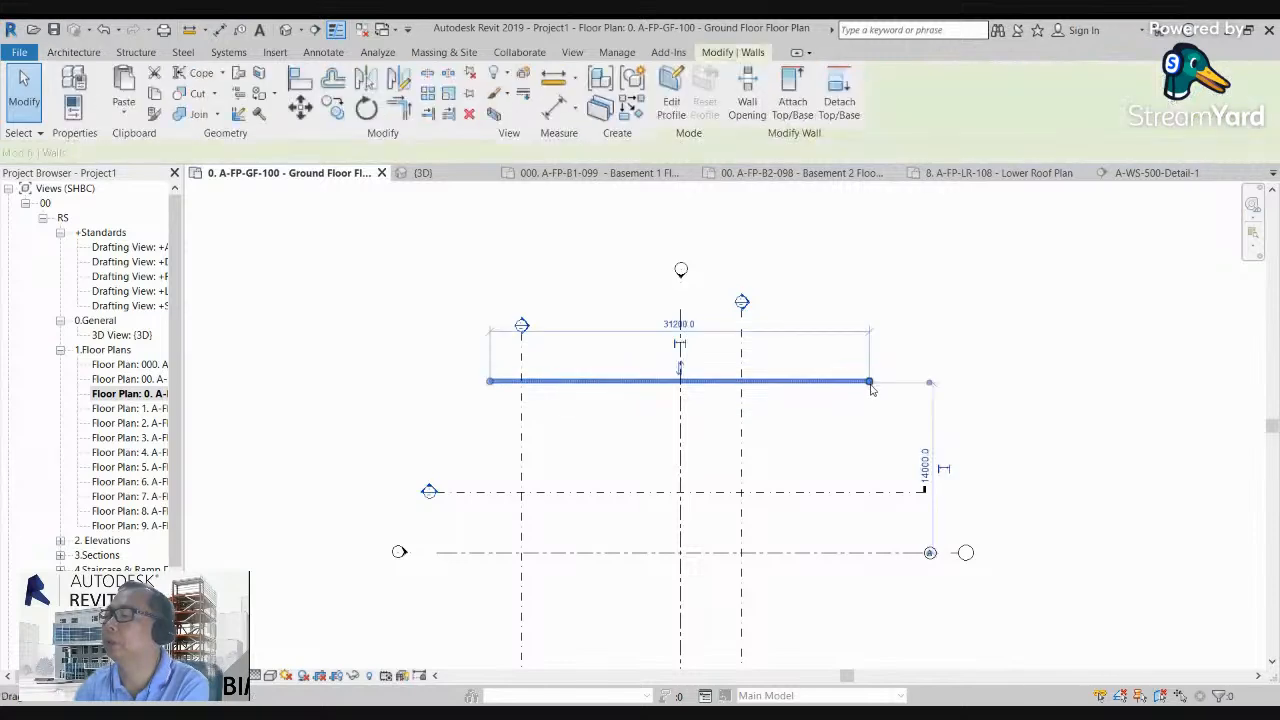
click(550, 422)
scroll(543, 425, up, 2)
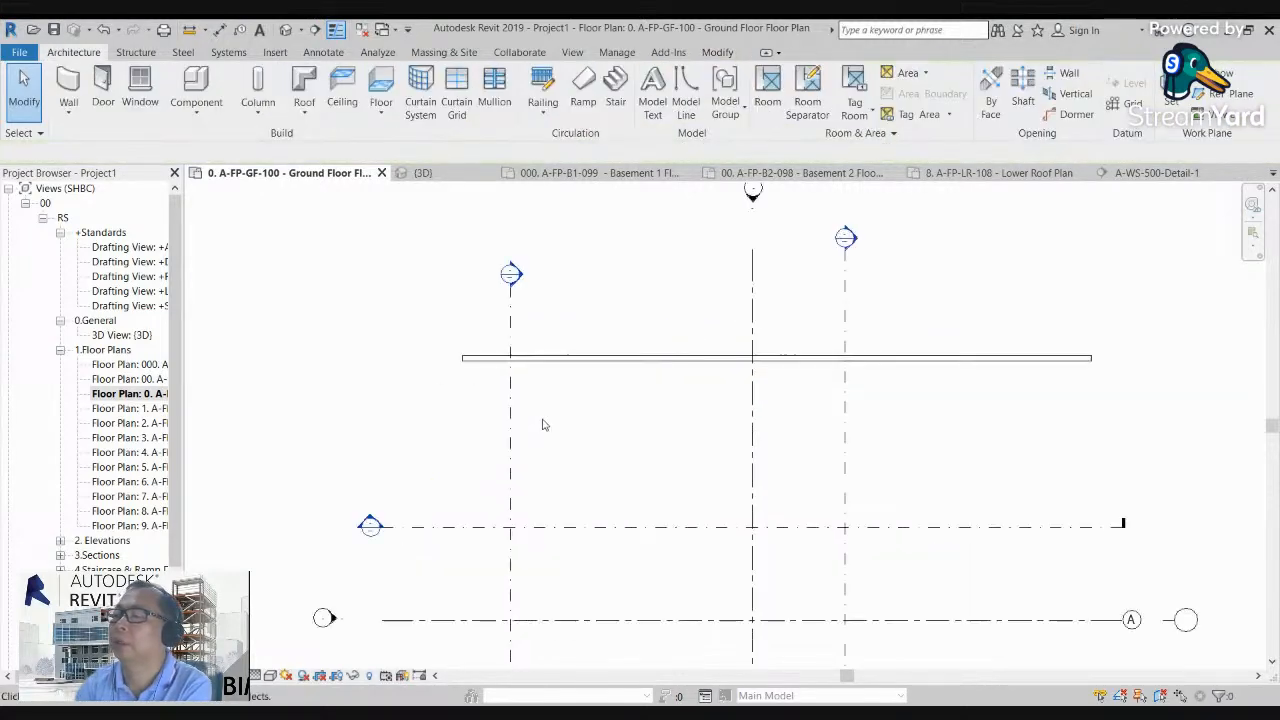
Step: Draw three more walls of the same type below the 34000 wall to close a rectangle about 23000 deep
click(558, 362)
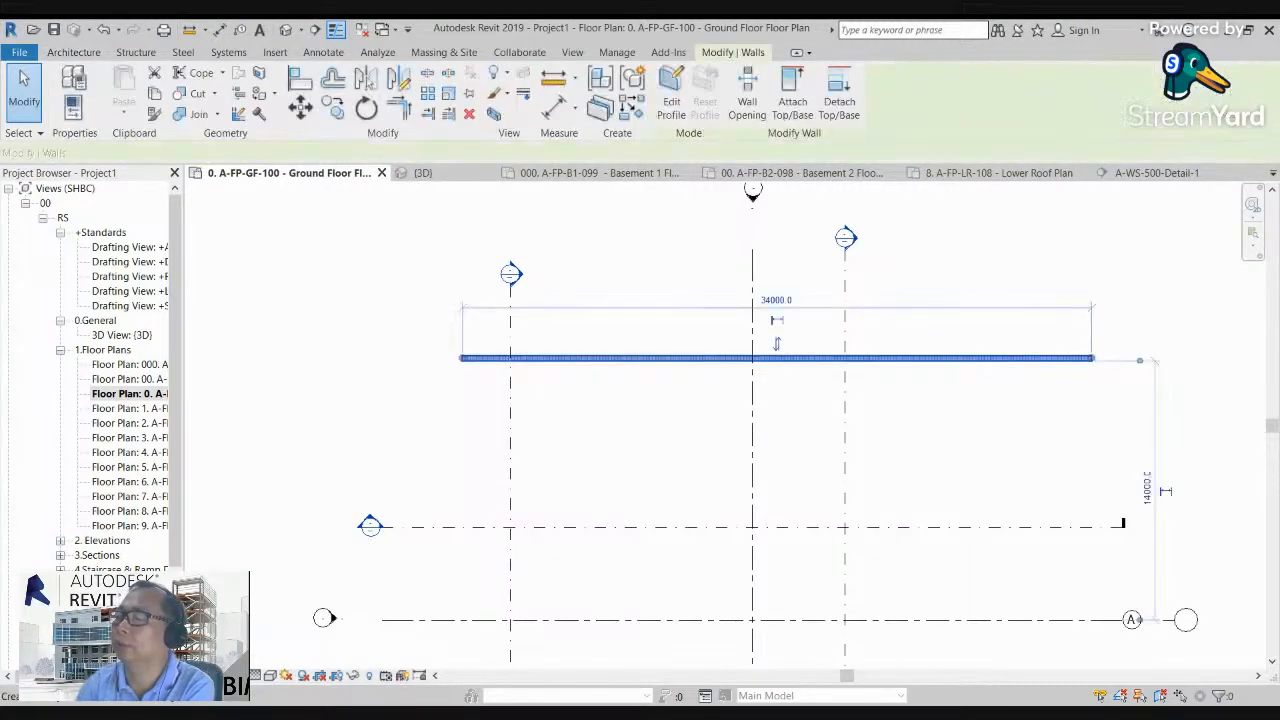
click(462, 357)
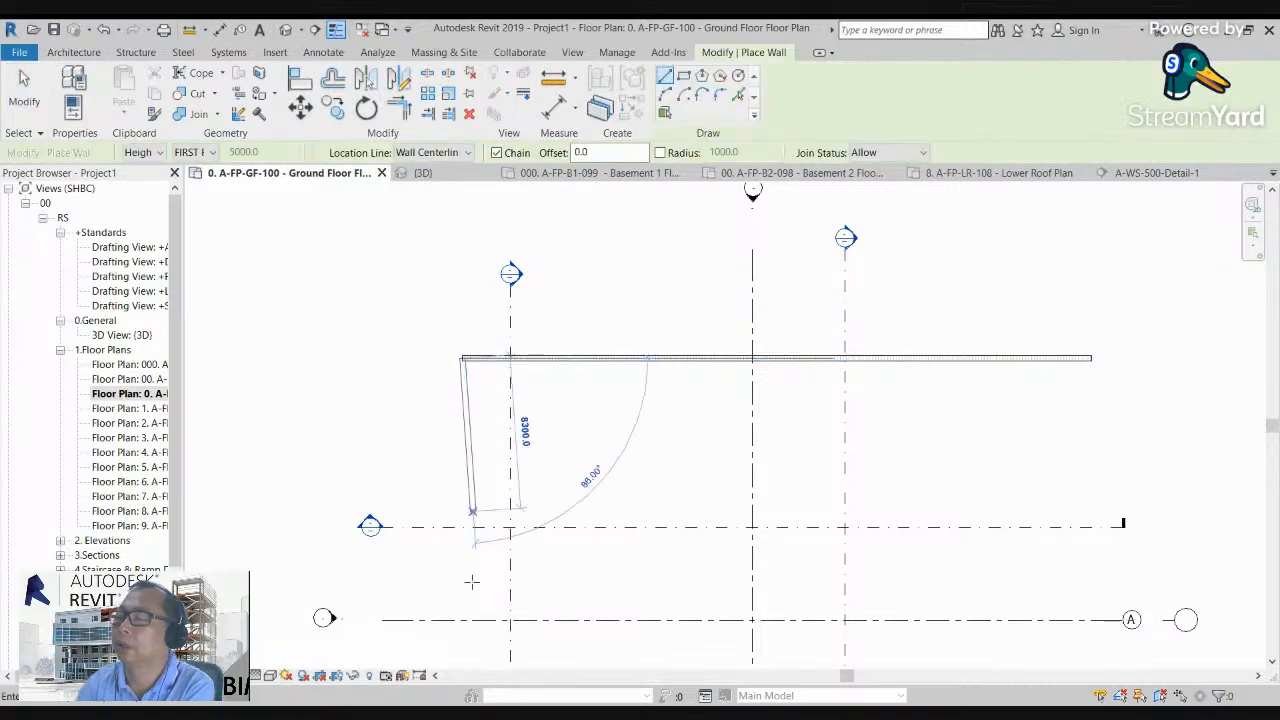
scroll(470, 590, down, 3)
click(472, 617)
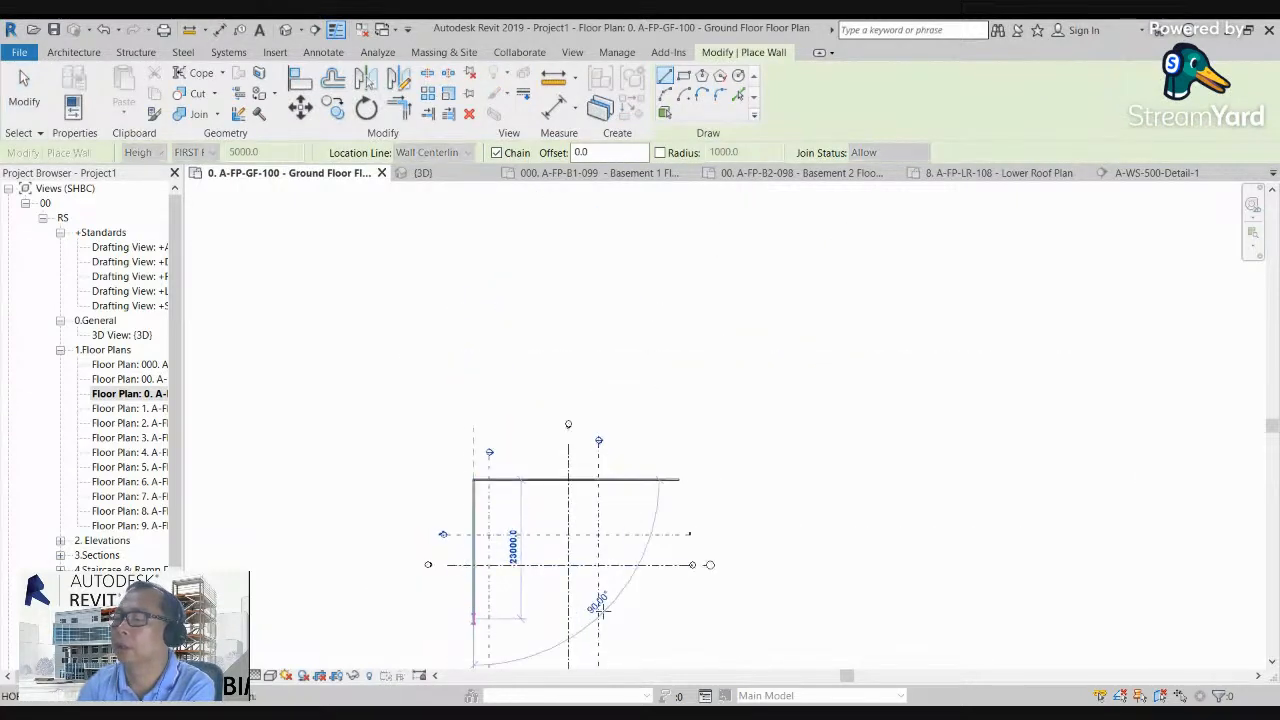
click(679, 617)
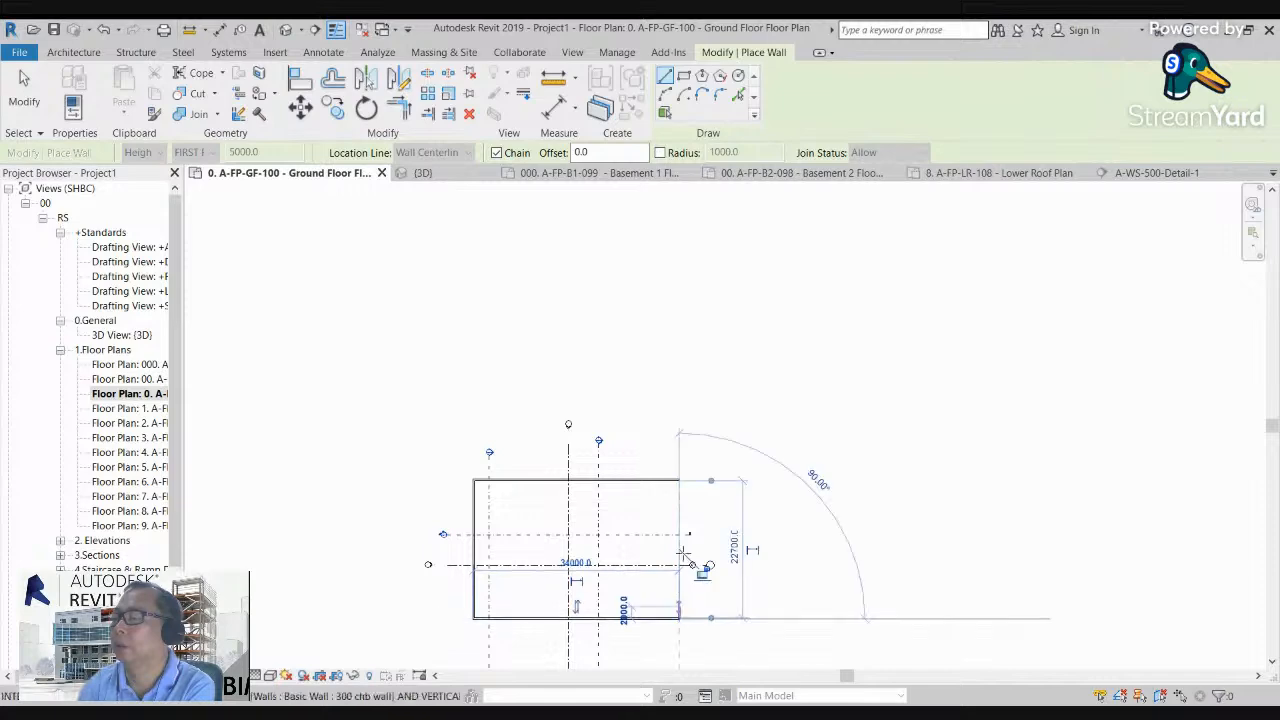
click(679, 481)
scroll(476, 610, up, 4)
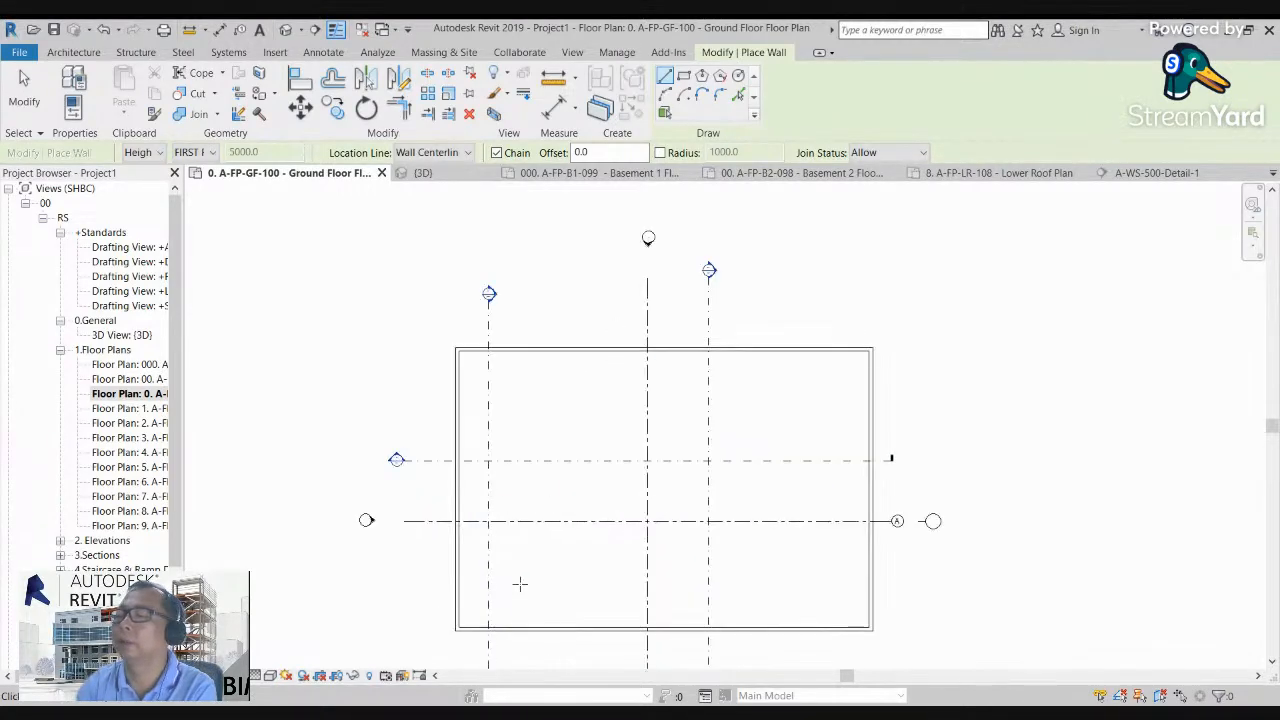
key(Escape)
key(Escape)
Step: Draw two horizontal partition walls, each about 34000 long, across the full width of the rectangular enclosure
click(739, 221)
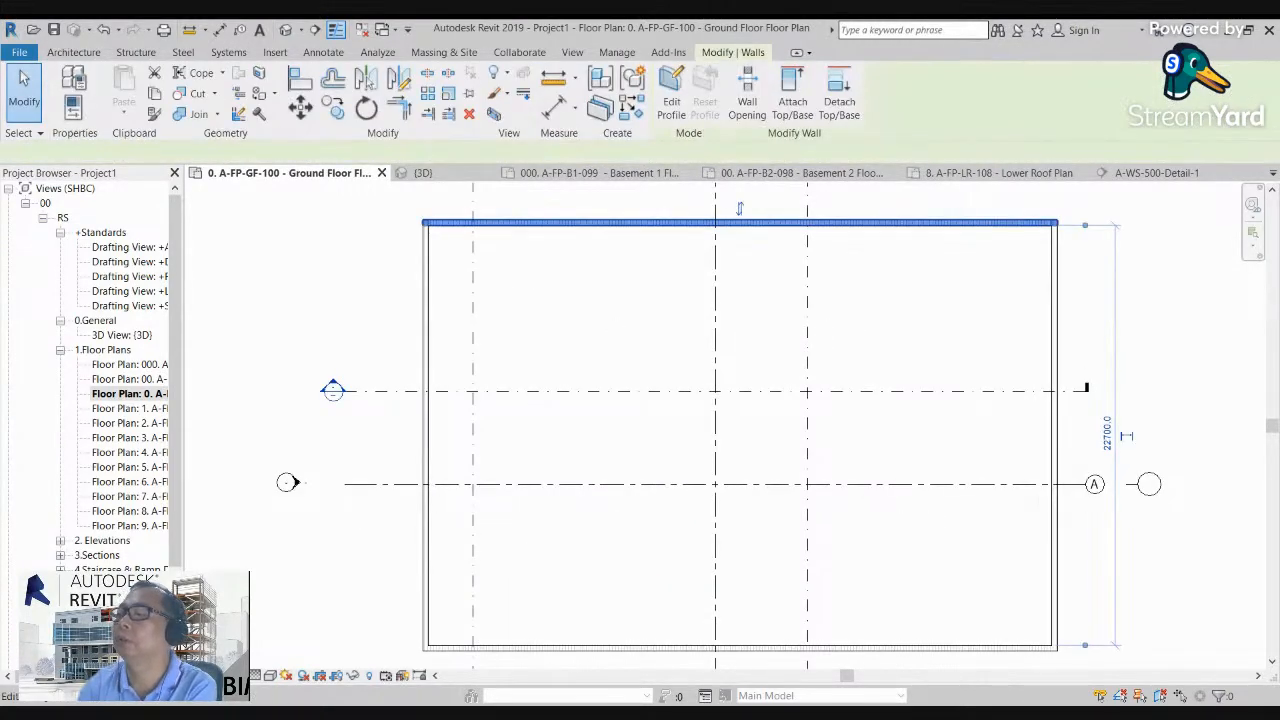
key(w)
key(a)
click(428, 350)
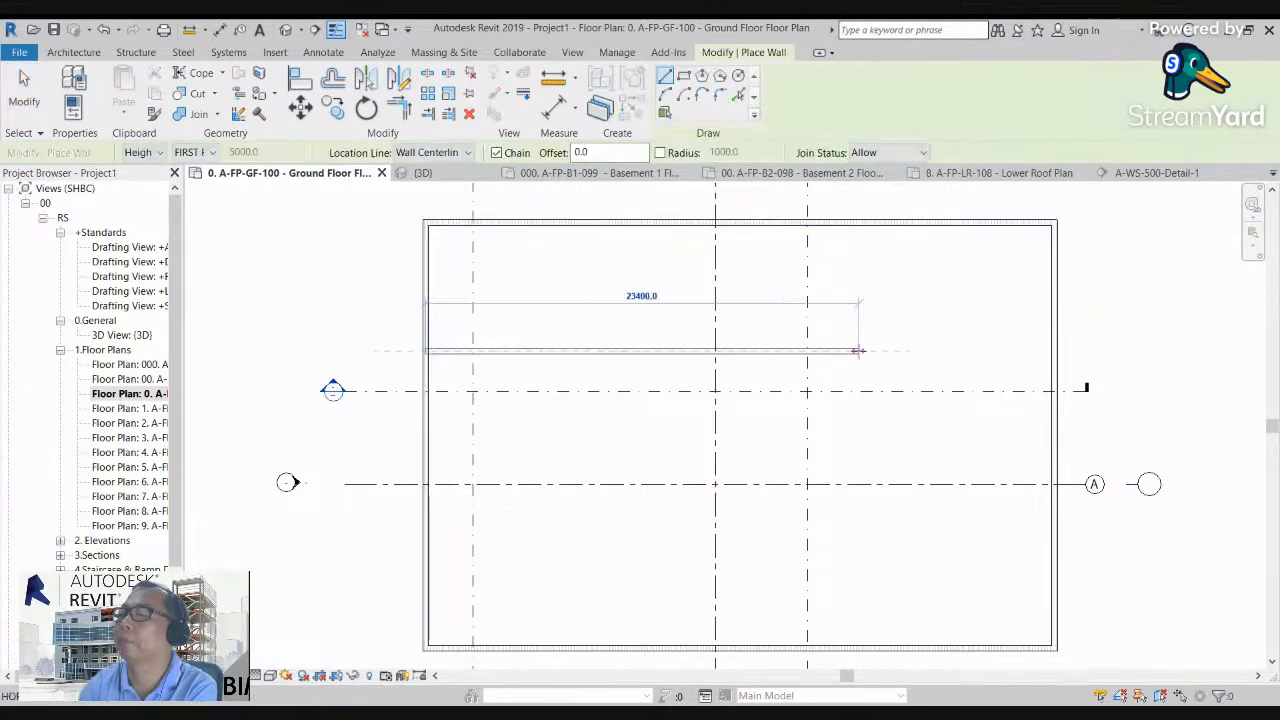
click(1052, 350)
key(Escape)
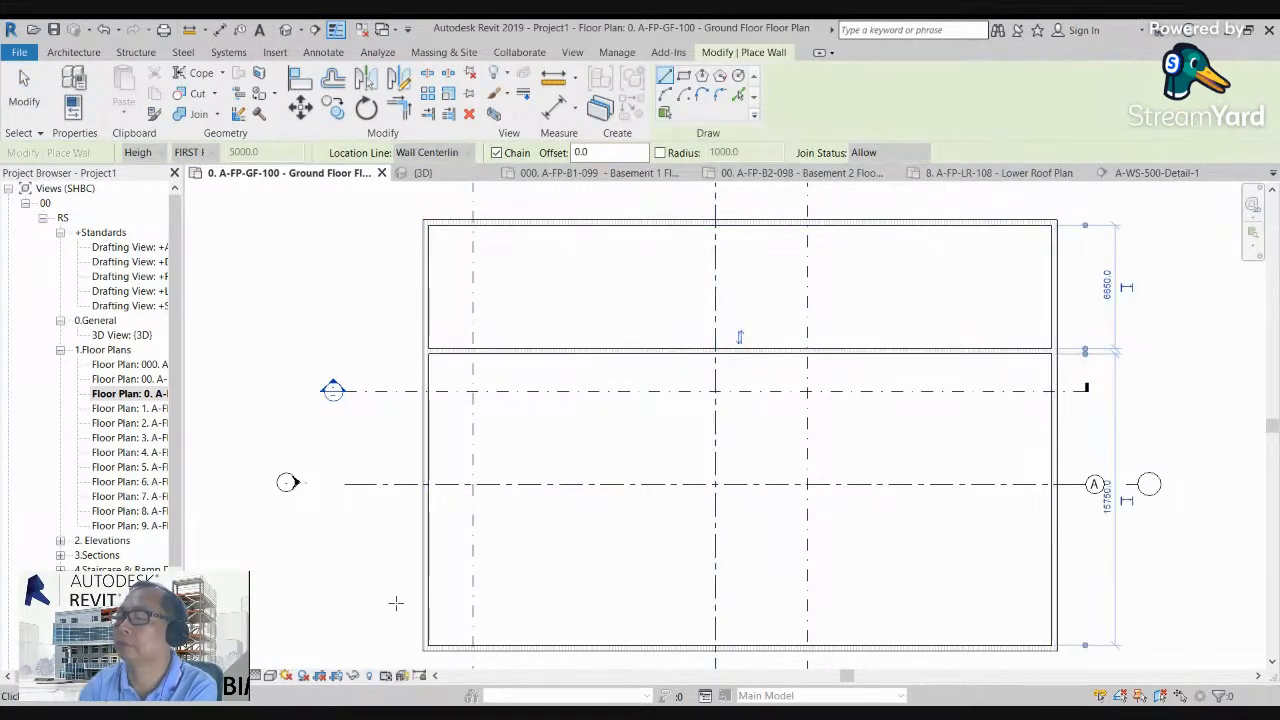
click(427, 537)
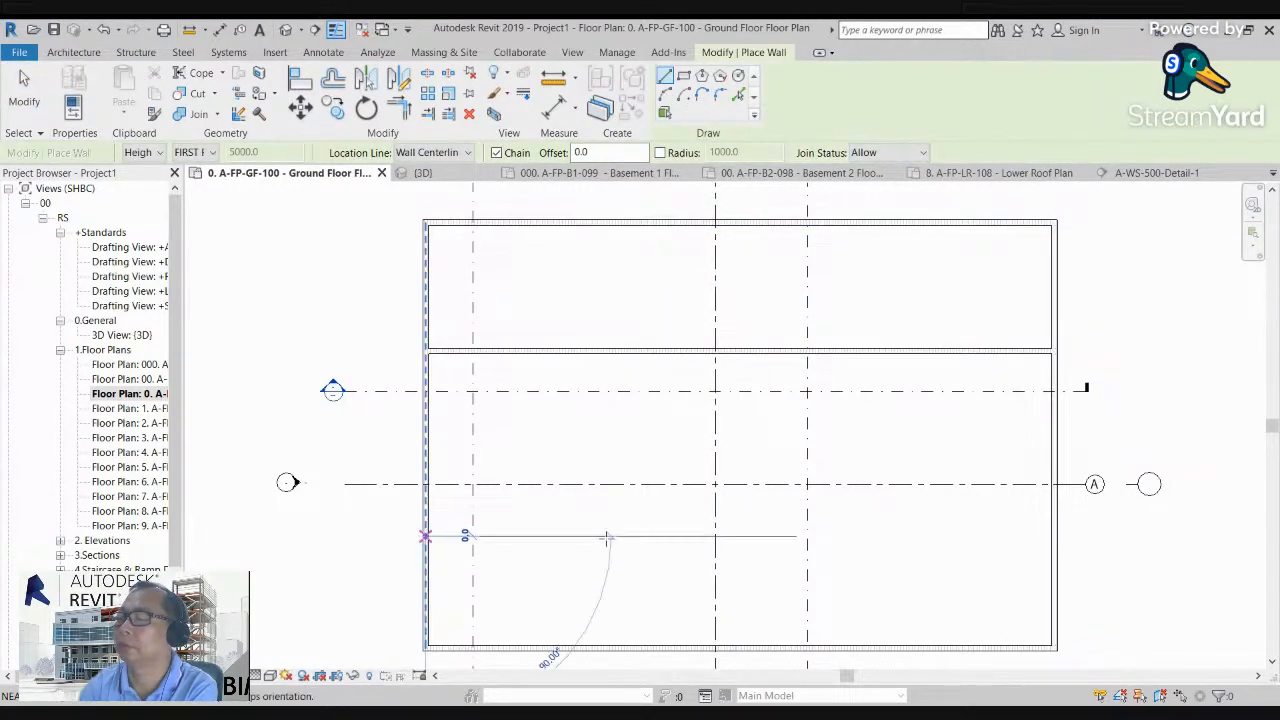
click(1055, 537)
key(Escape)
Step: Draw two vertical walls between the horizontal partitions, dividing the middle strip into three rooms
click(568, 350)
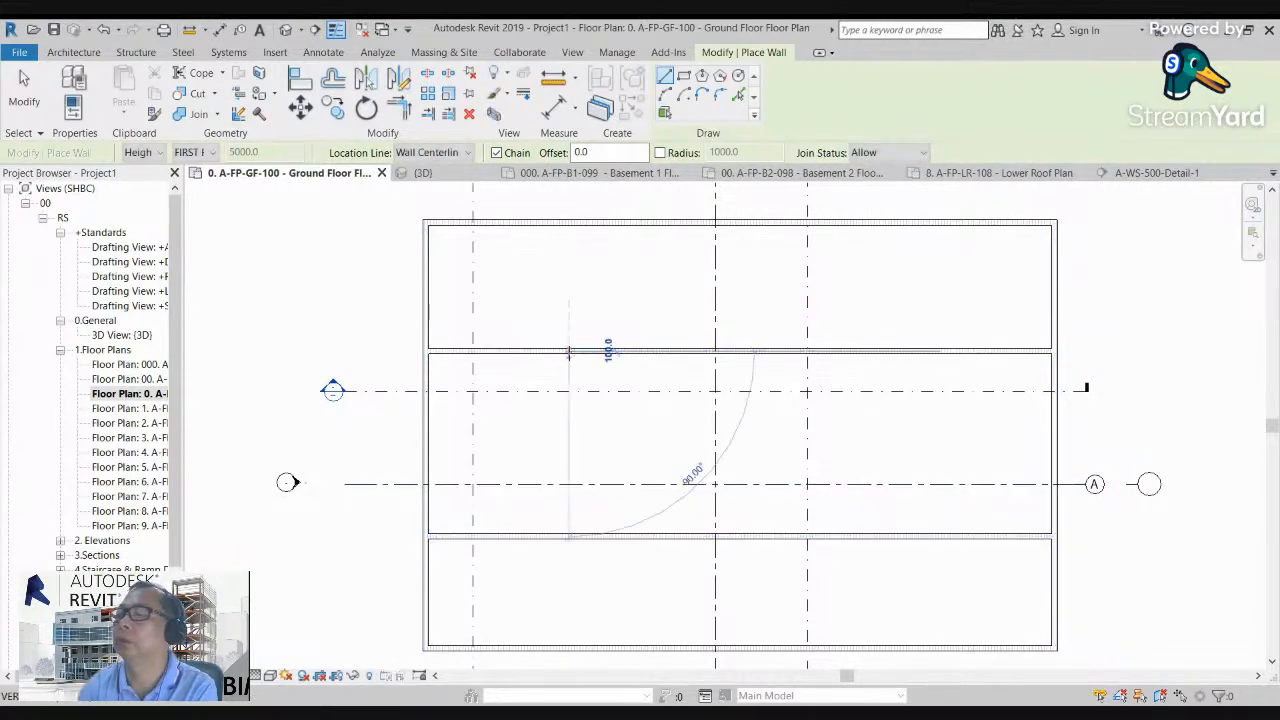
click(568, 535)
key(Escape)
click(880, 350)
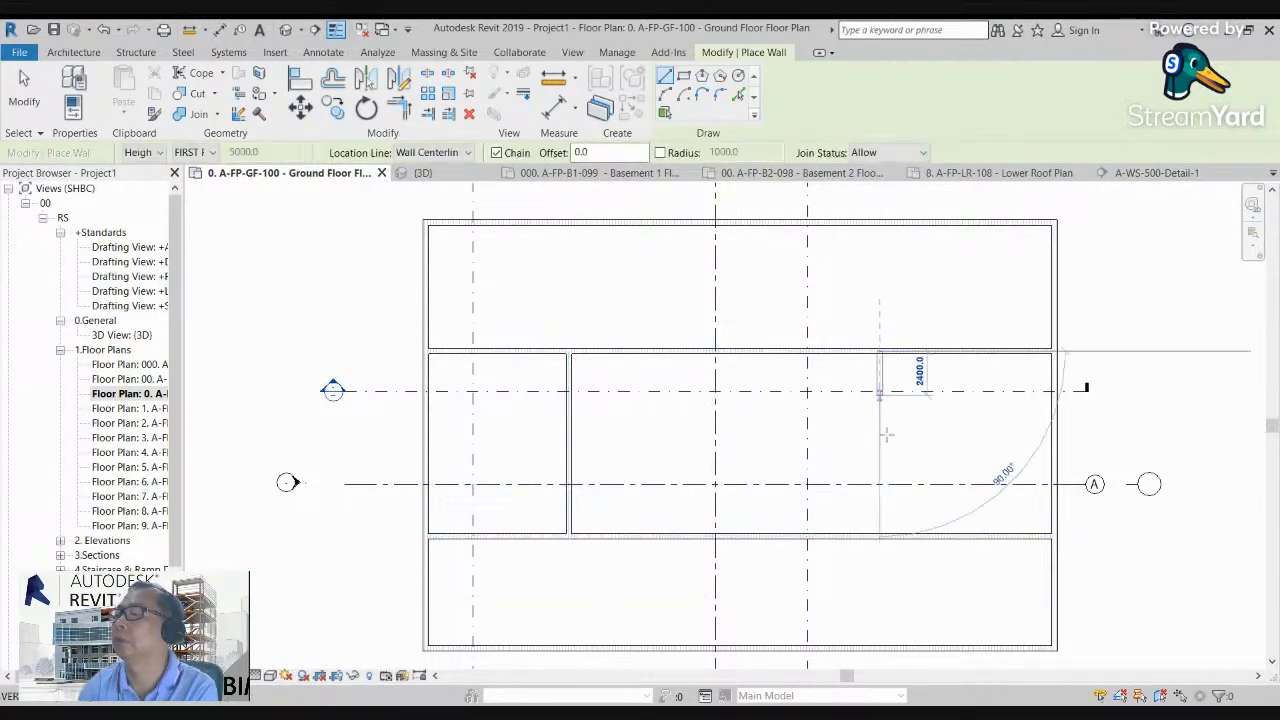
click(880, 535)
key(Escape)
key(Escape)
Step: Set up door placement with the family Double Leaf SS-Hollow Metal Louvered and type D16-2000x2200
scroll(675, 510, up, 2)
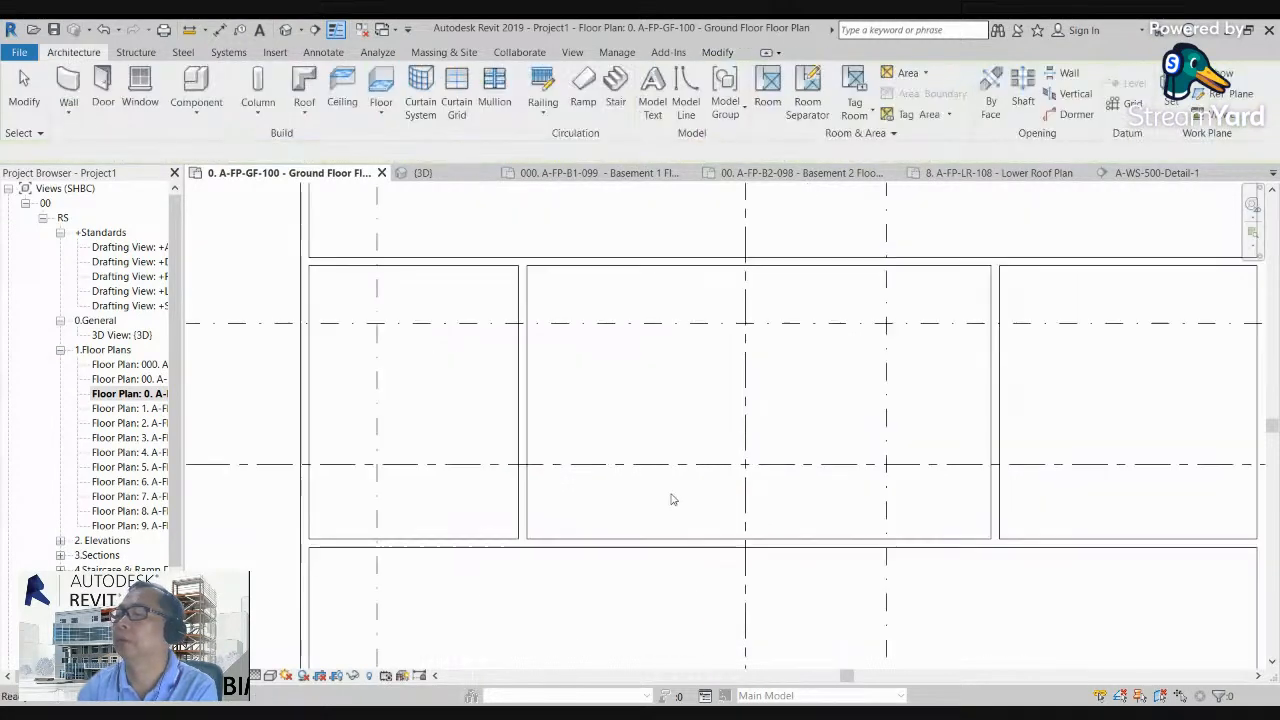
scroll(670, 490, down, 4)
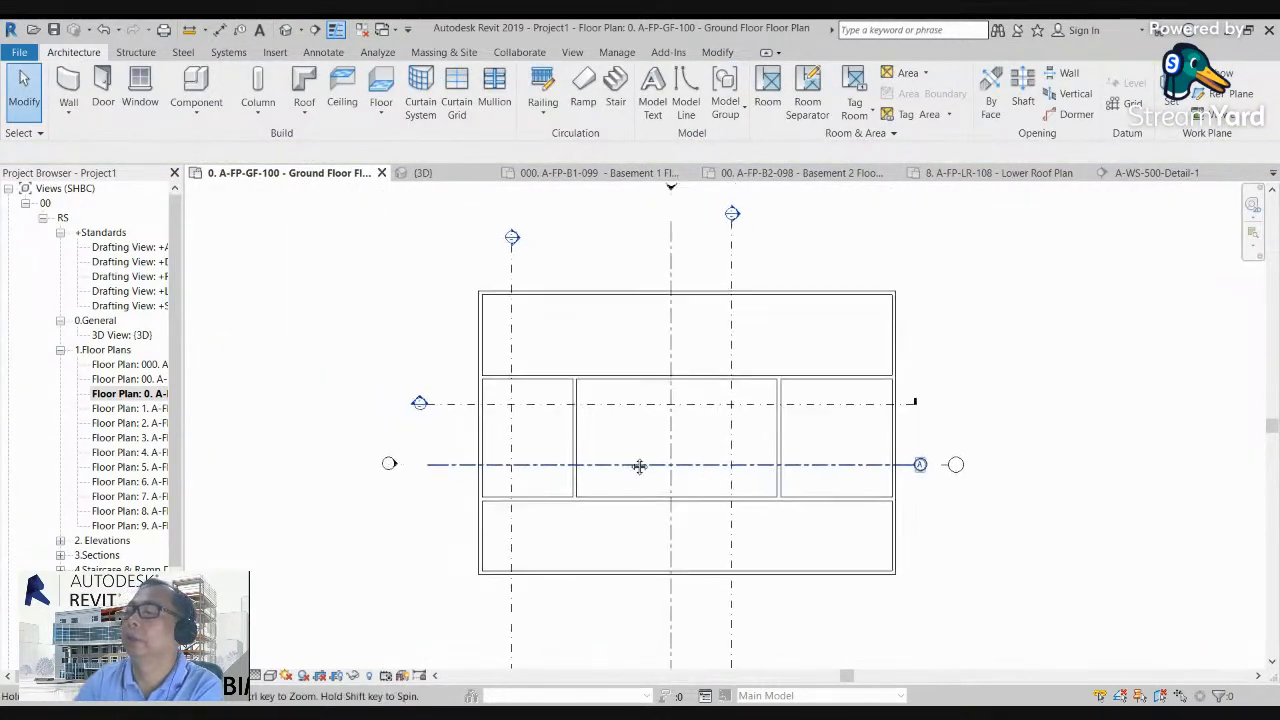
middle_drag(627, 462, 547, 436)
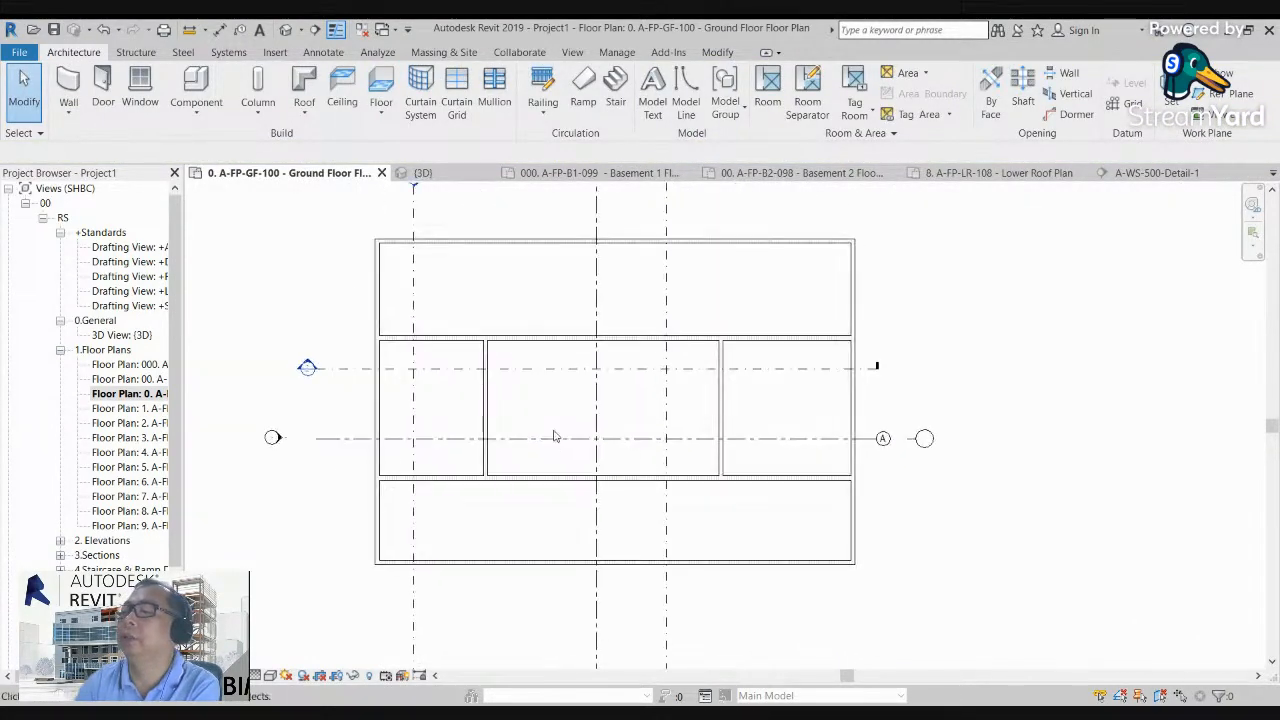
click(102, 85)
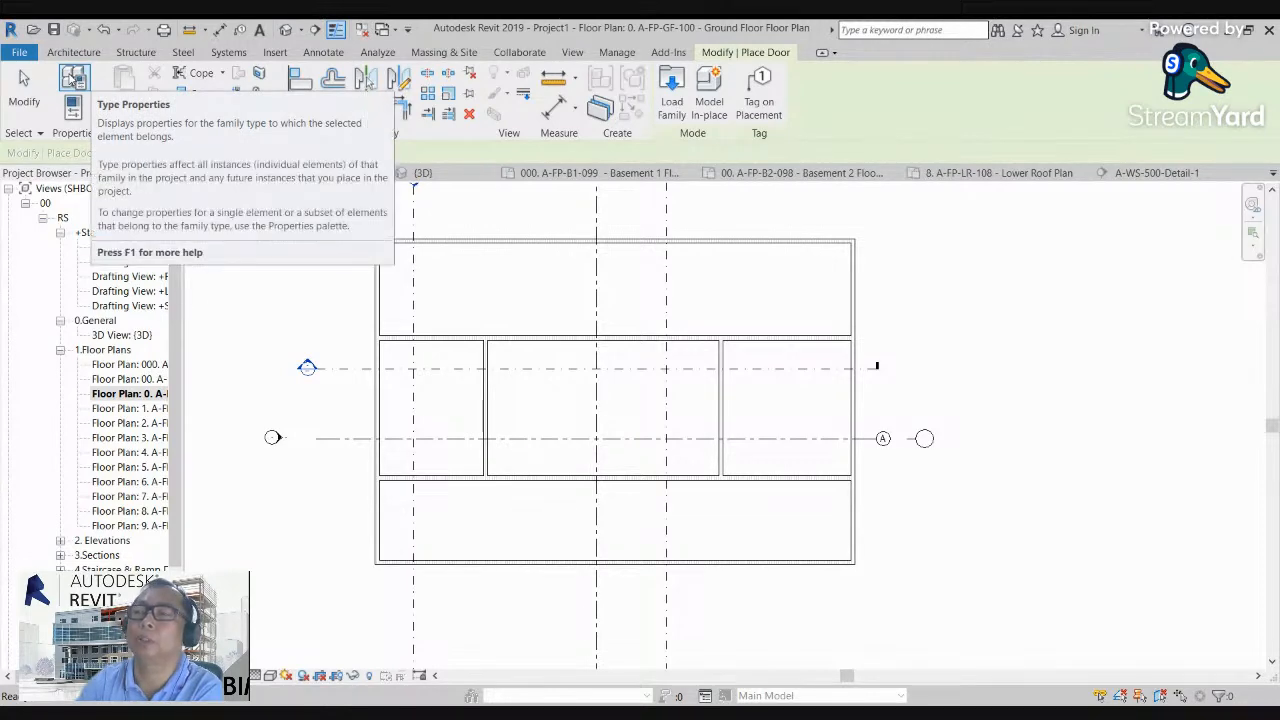
click(73, 79)
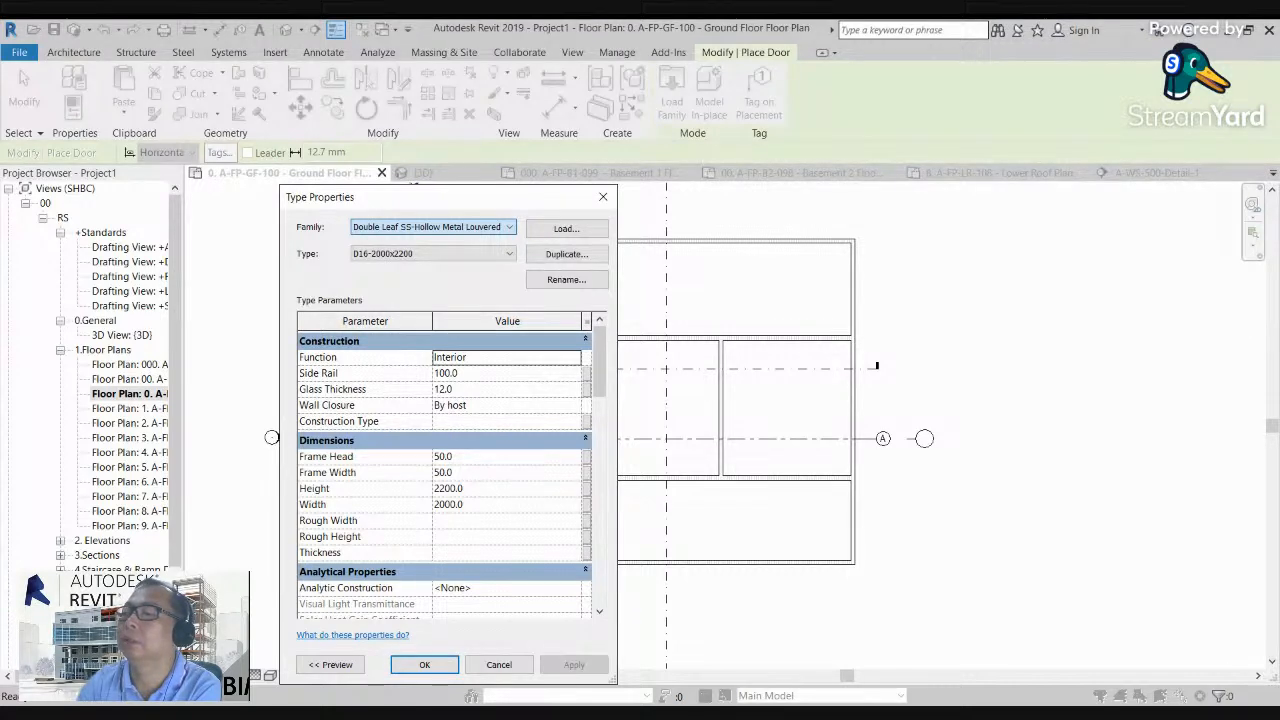
click(424, 664)
Step: Place the double door in the outer west wall of the middle strip, roughly midway between the two horizontal partitions, opening inward
scroll(400, 417, up, 3)
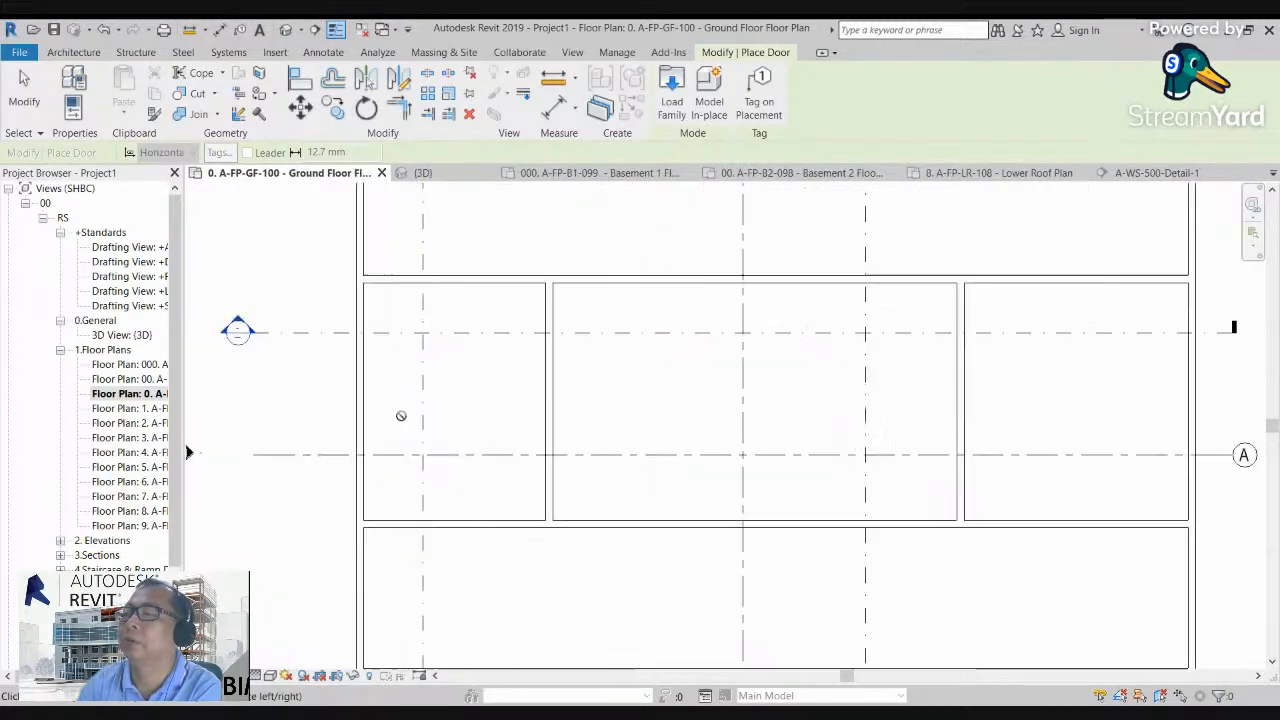
middle_drag(442, 433, 449, 432)
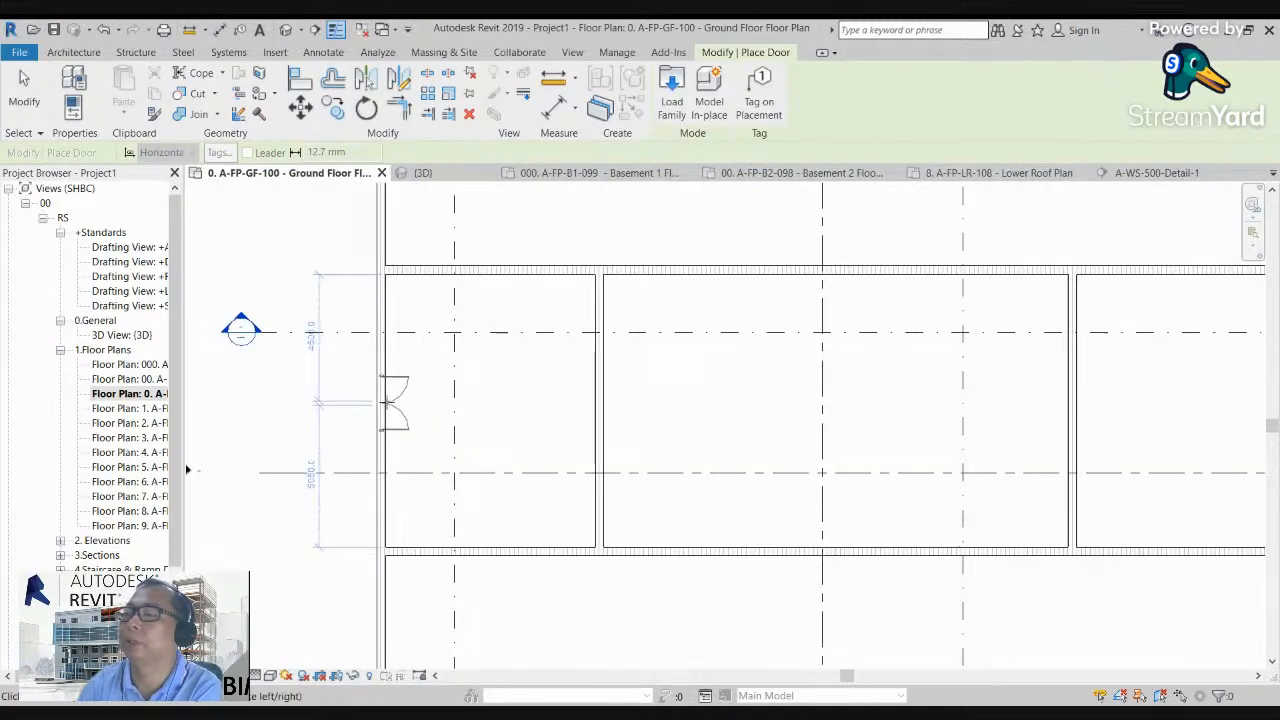
click(386, 405)
scroll(428, 430, up, 2)
key(Escape)
key(Escape)
scroll(394, 374, up, 4)
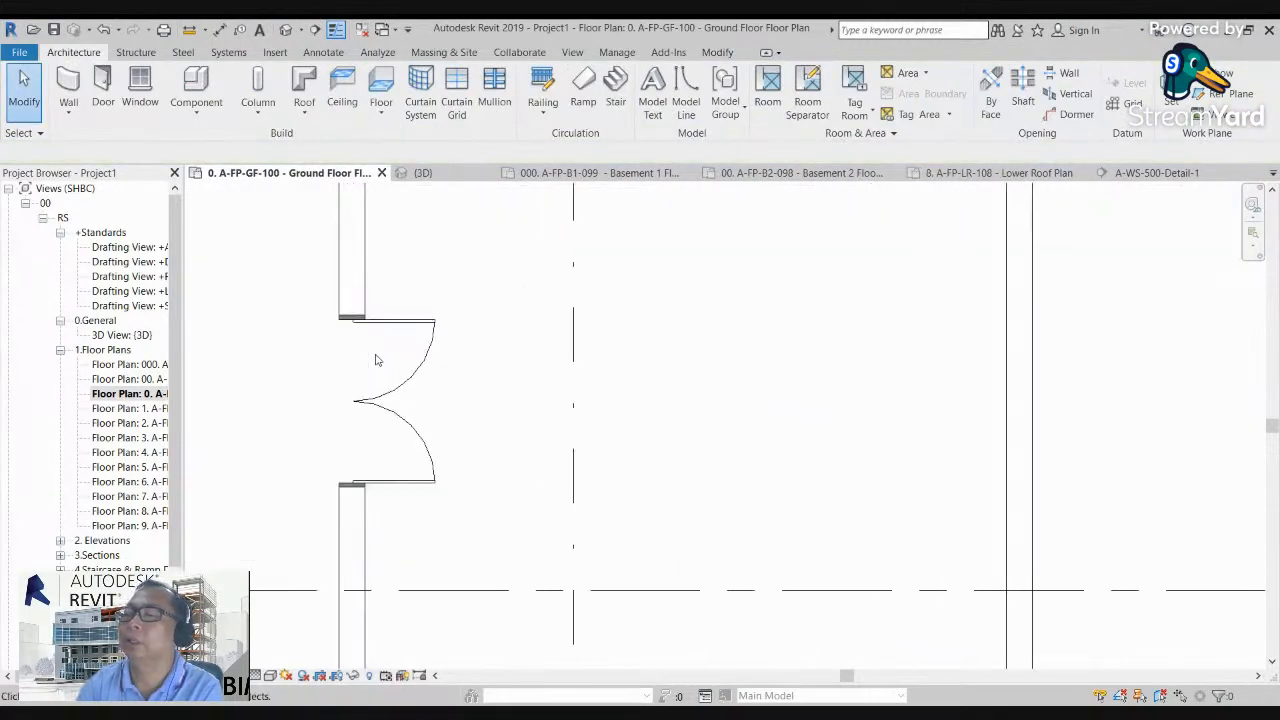
scroll(455, 320, down, 4)
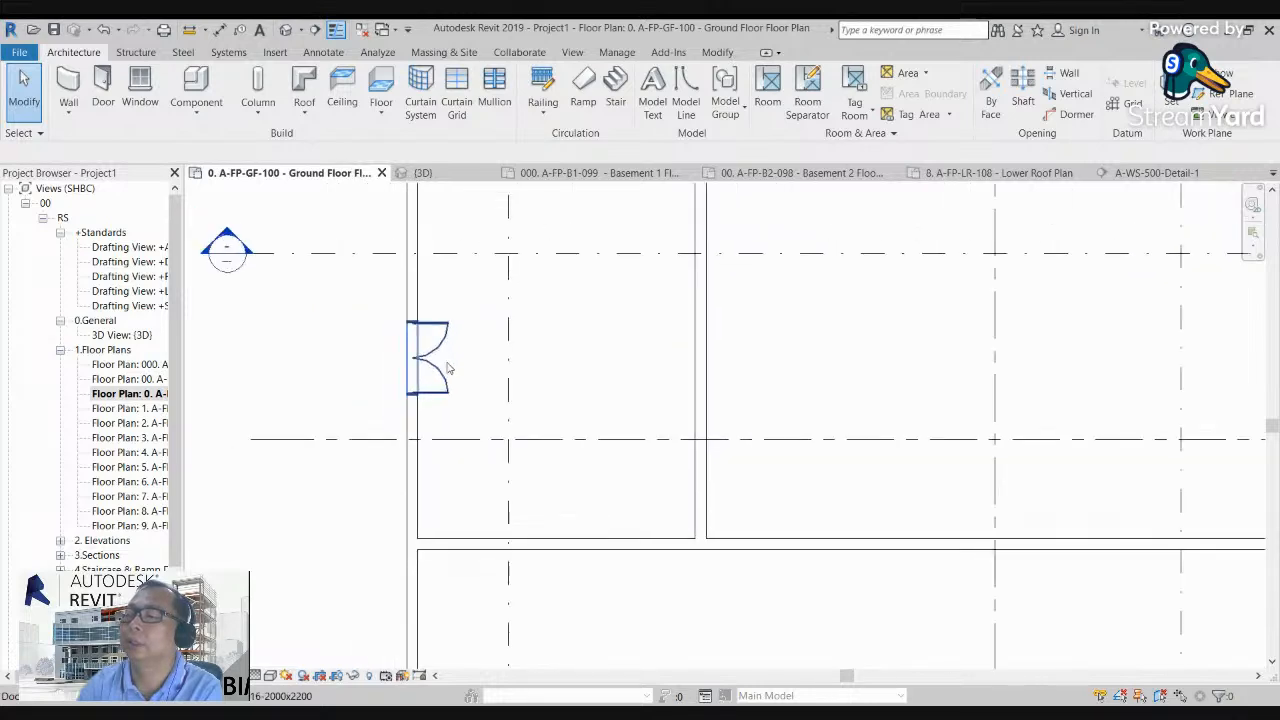
Step: Inspect the placed louvered double door from outside the building in the 3D view
click(286, 29)
scroll(1032, 296, down, 2)
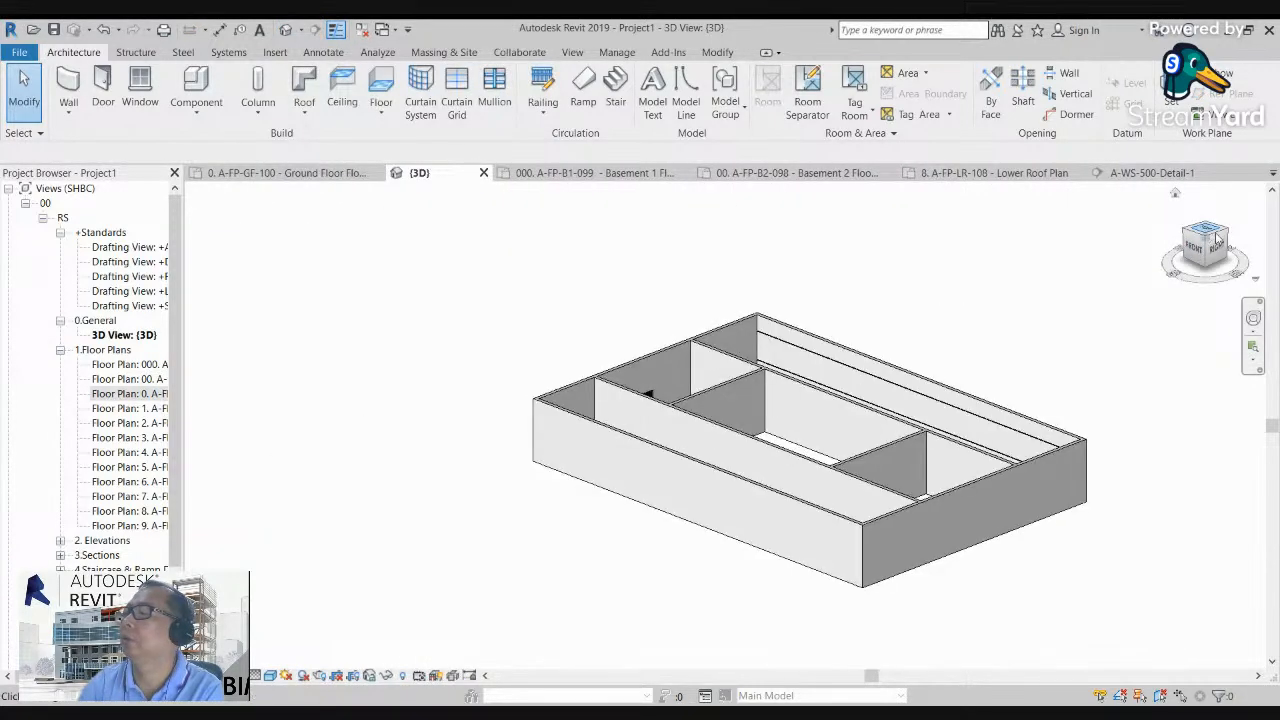
drag(1207, 255, 392, 248)
scroll(636, 508, up, 6)
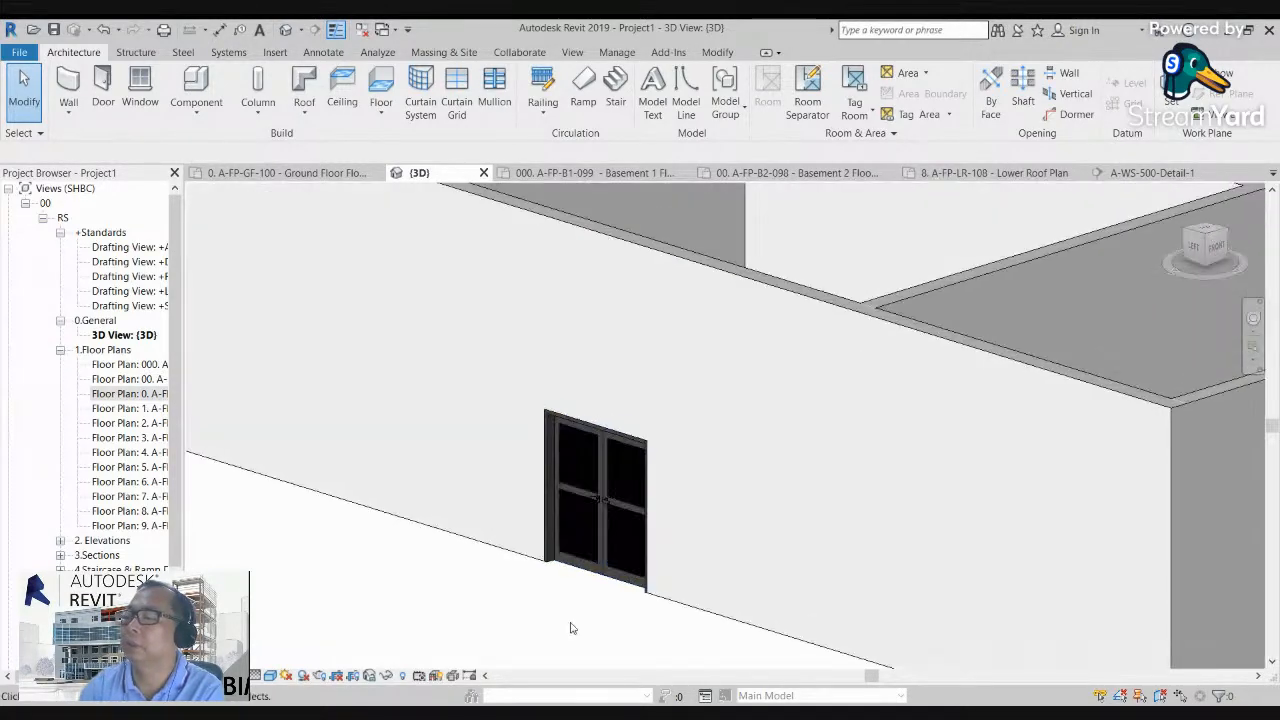
scroll(603, 585, up, 1)
middle_drag(622, 654, 566, 635)
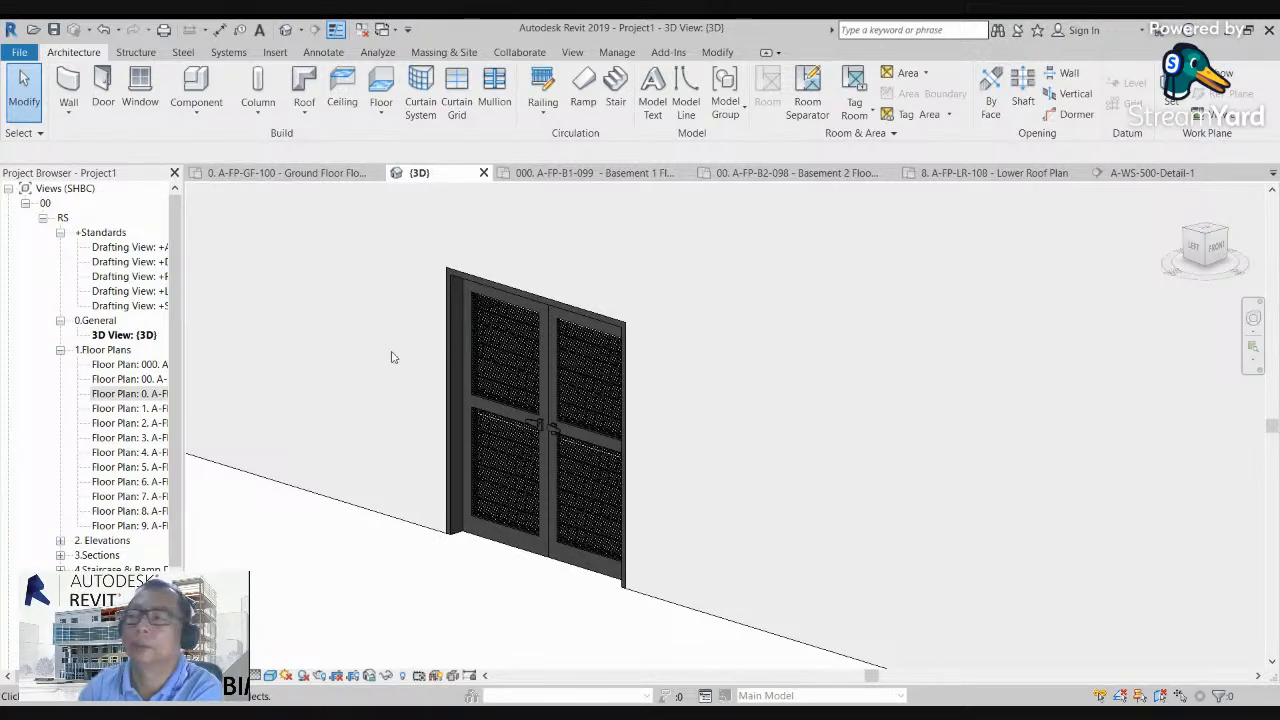
scroll(392, 357, down, 5)
Step: Return to the Ground Floor plan and place a similar double door in the outer east wall of the middle strip
double_click(147, 394)
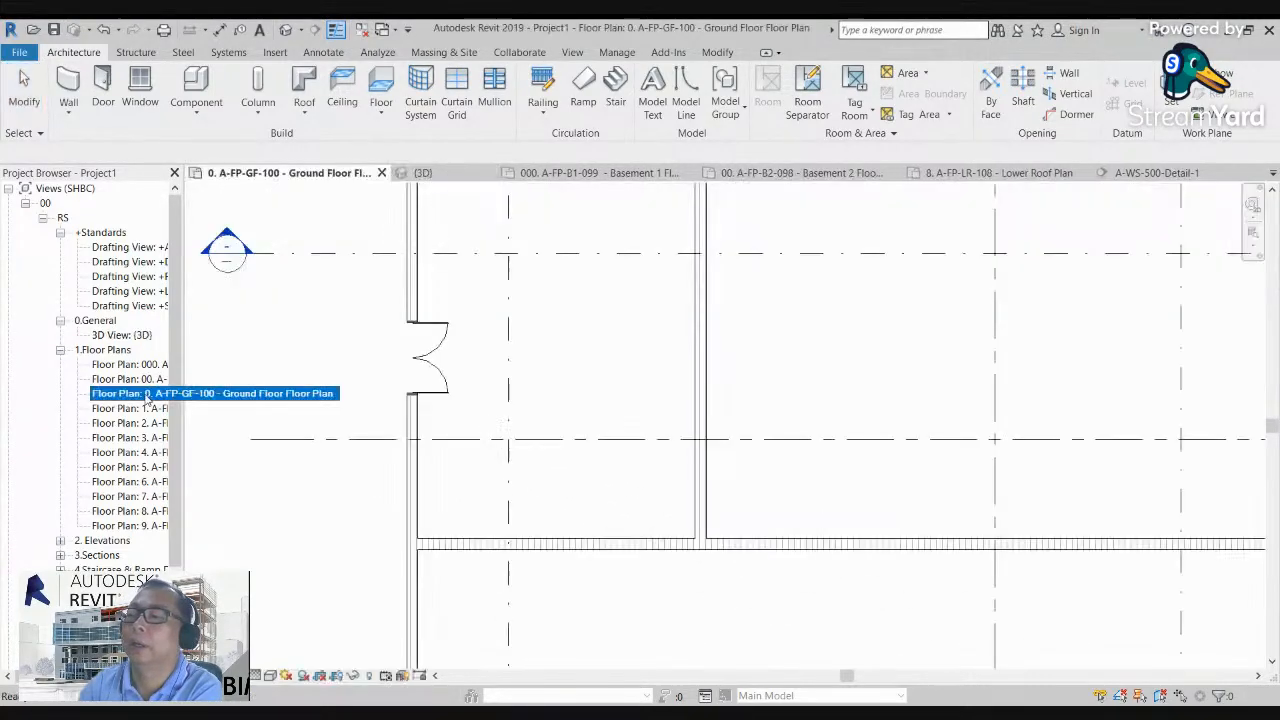
scroll(476, 375, down, 5)
middle_drag(504, 396, 482, 376)
scroll(471, 370, up, 2)
scroll(468, 373, up, 1)
click(415, 336)
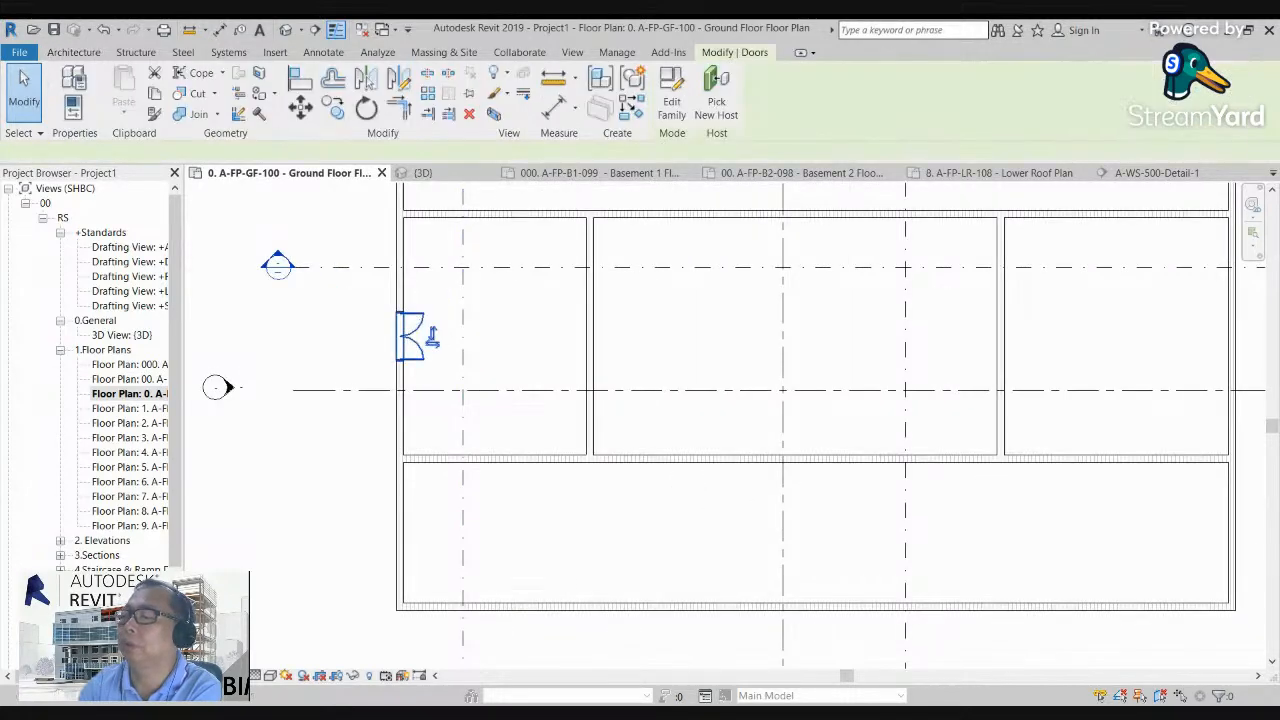
key(c)
key(s)
scroll(467, 462, down, 2)
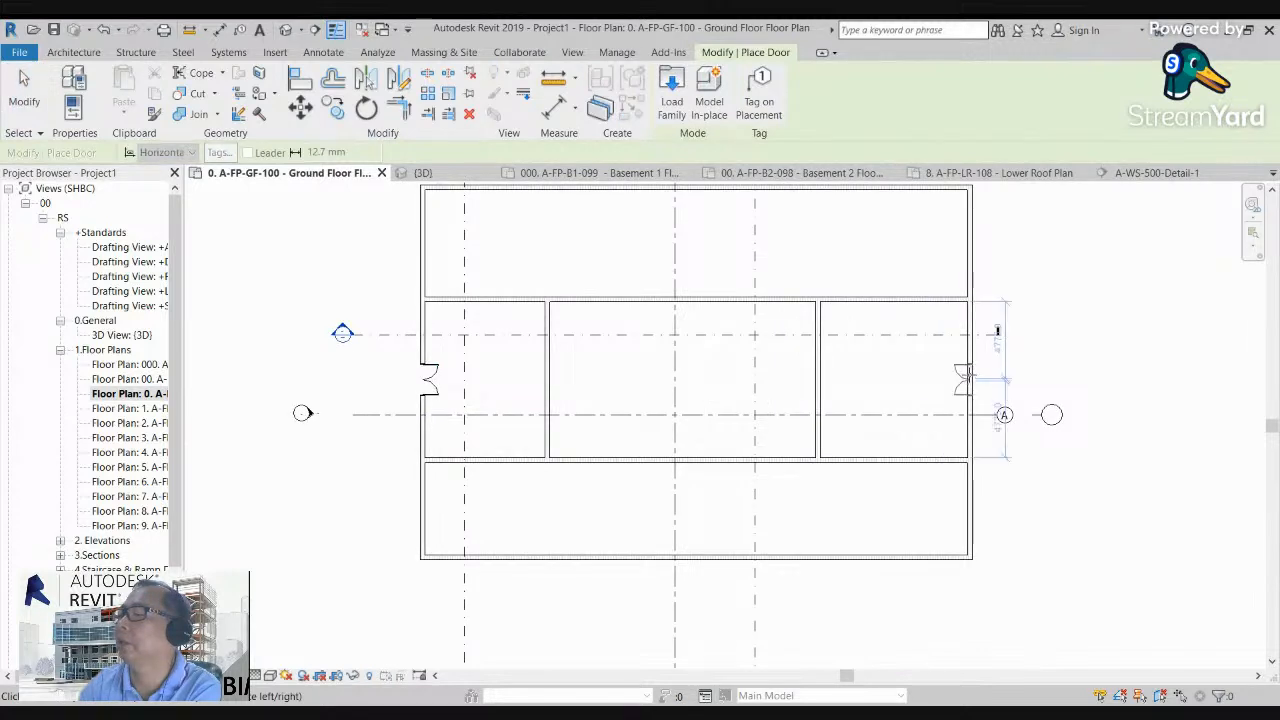
click(965, 375)
Step: Place the same double door at the middle of each of the two vertical partition walls
scroll(640, 397, up, 1)
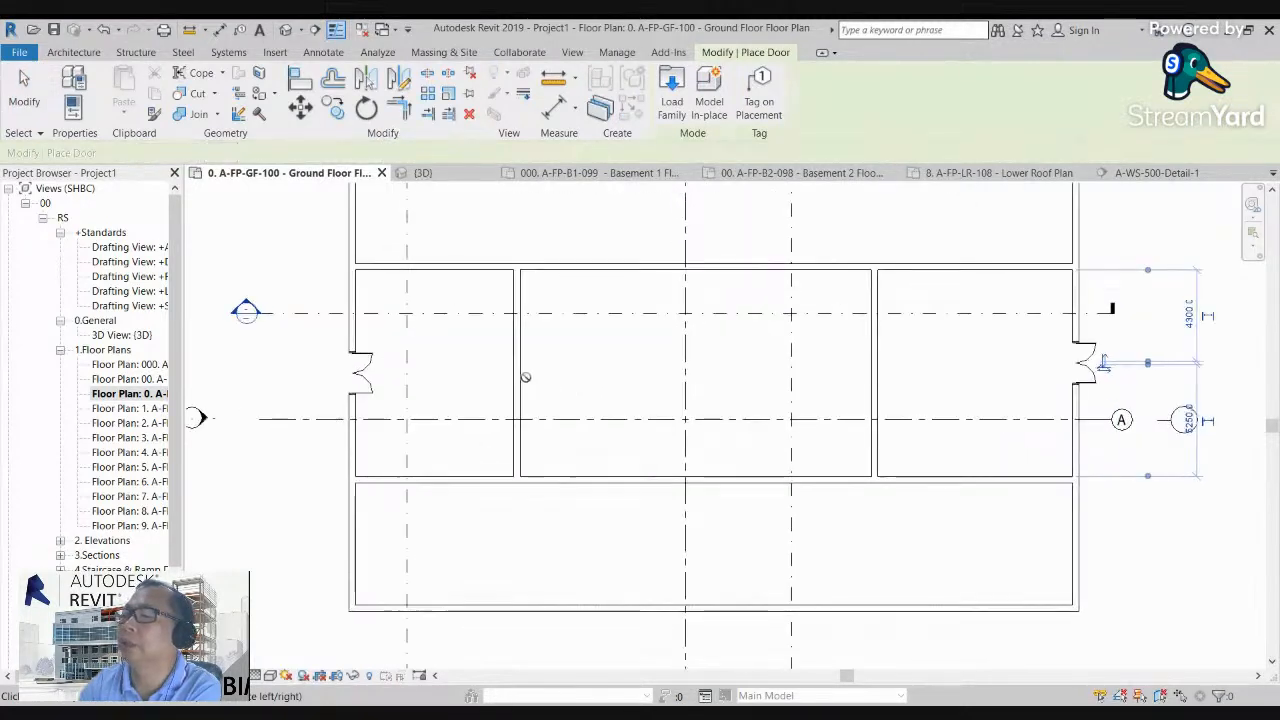
click(528, 372)
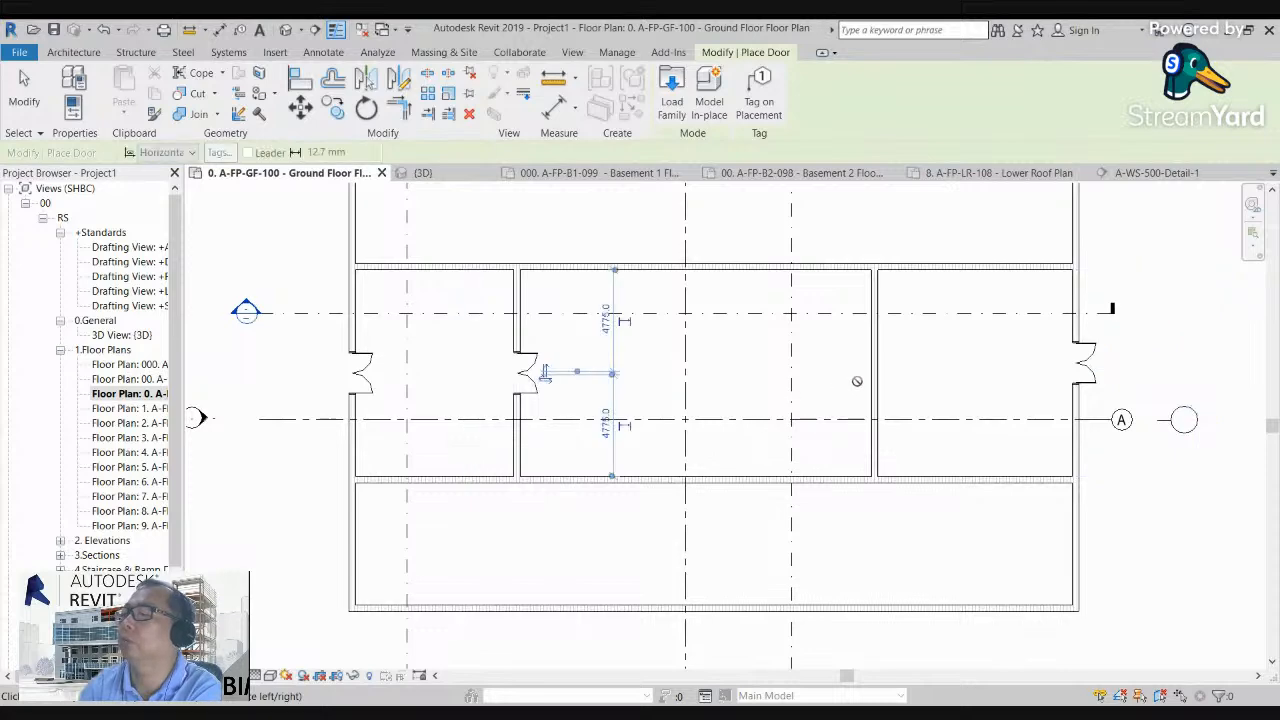
click(873, 373)
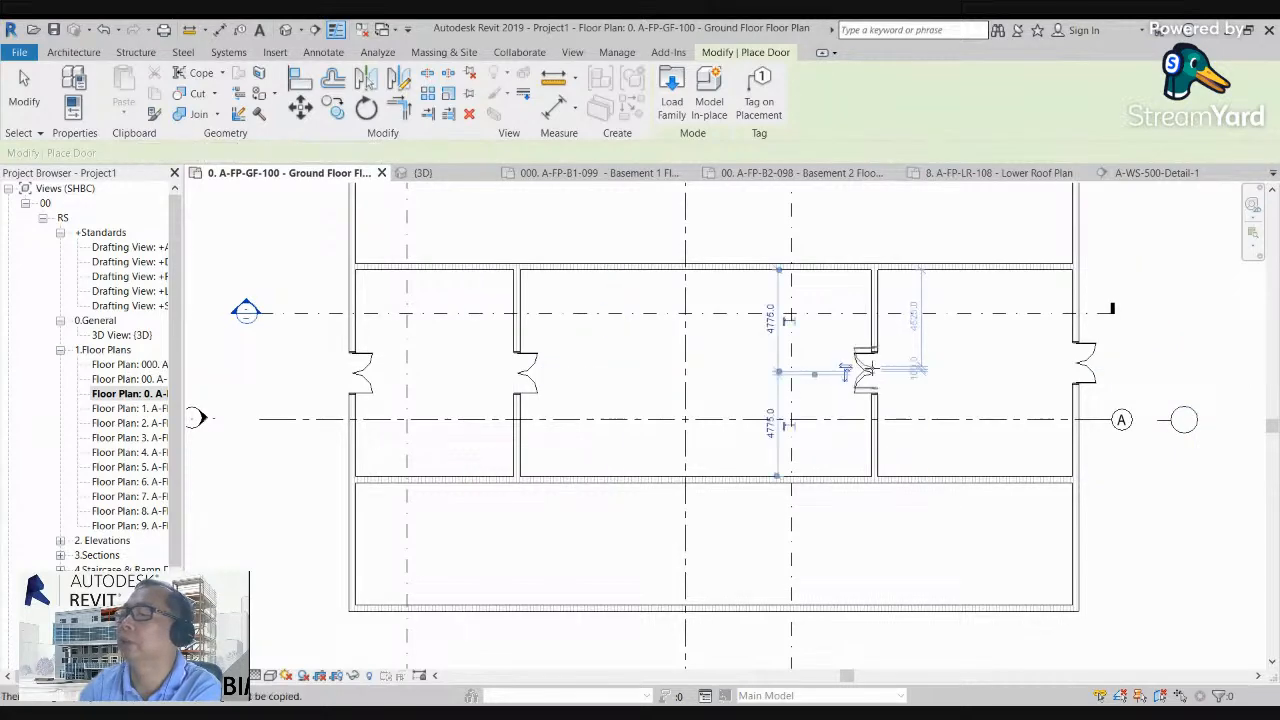
key(Escape)
Step: Duplicate the type of the double door in the outer west wall under the name D30-3000x2500
scroll(443, 371, up, 4)
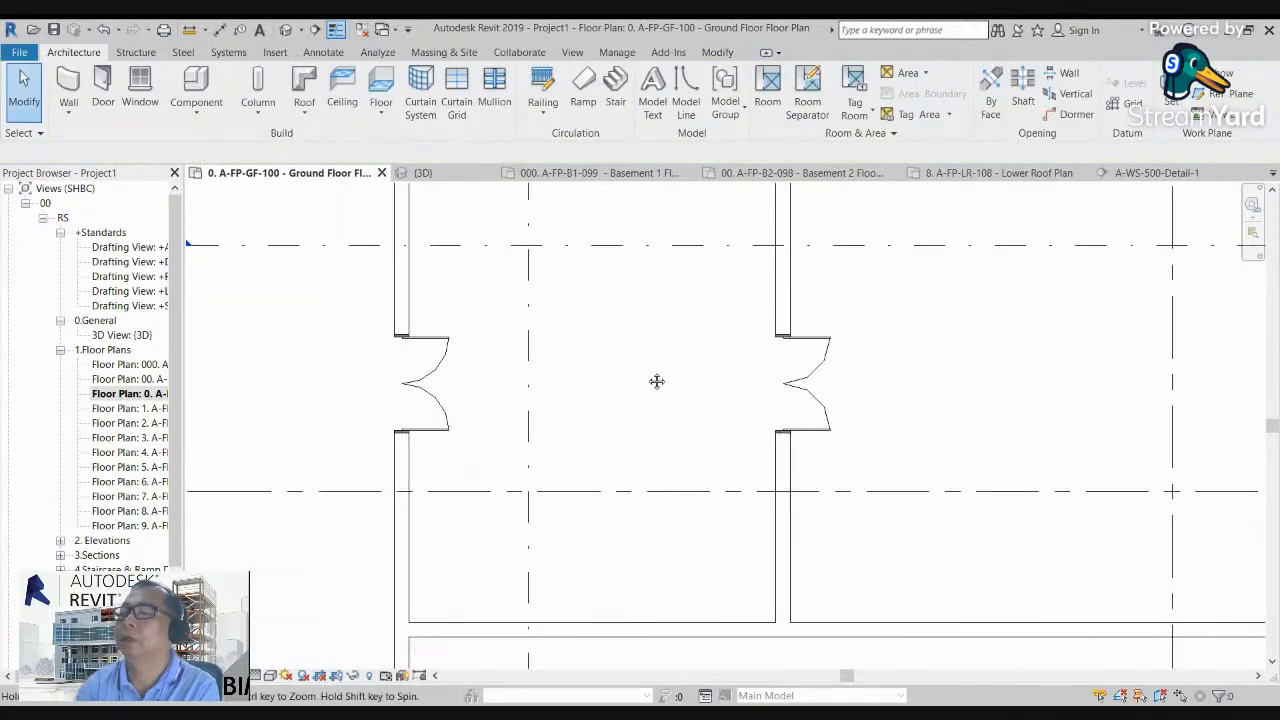
scroll(463, 364, up, 2)
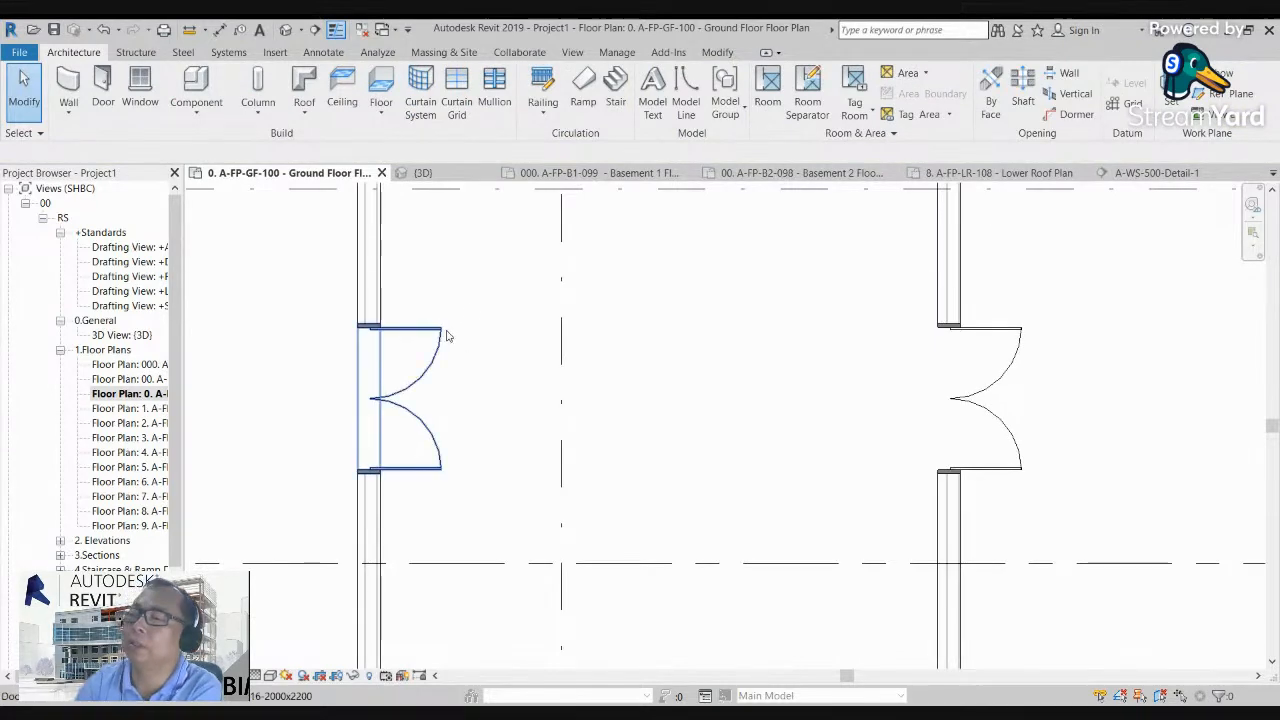
click(446, 337)
click(79, 82)
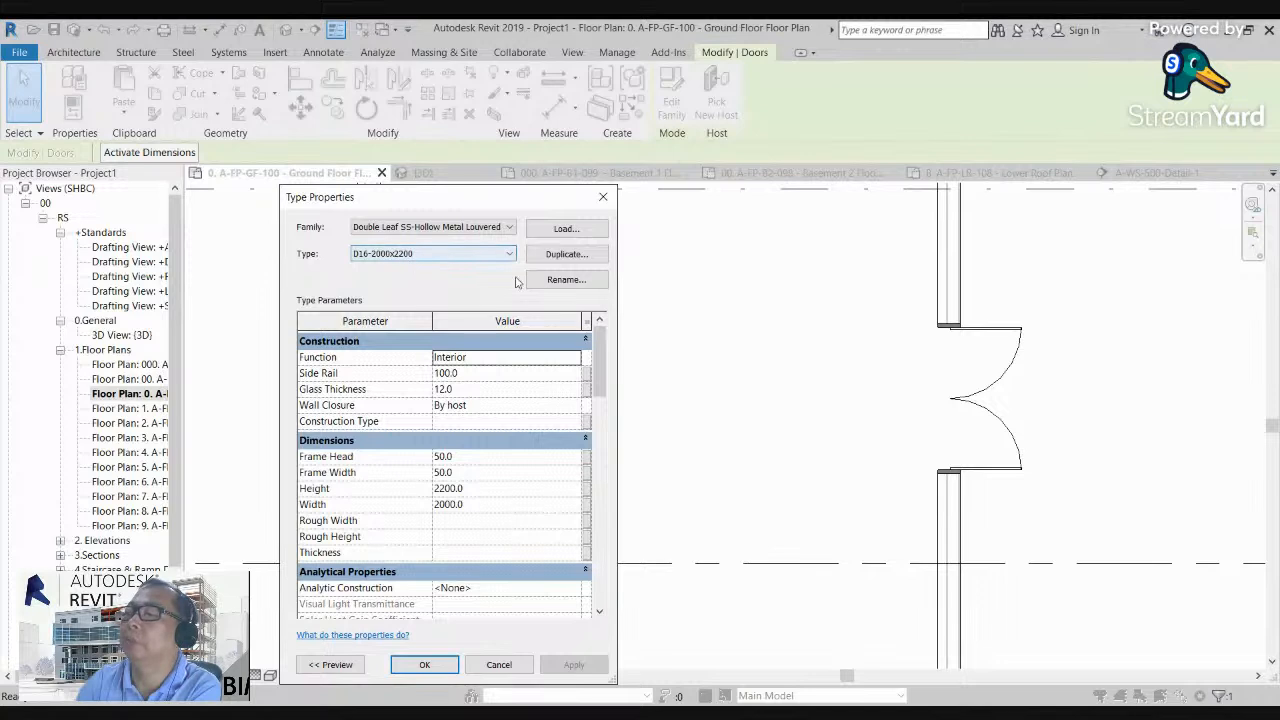
click(567, 255)
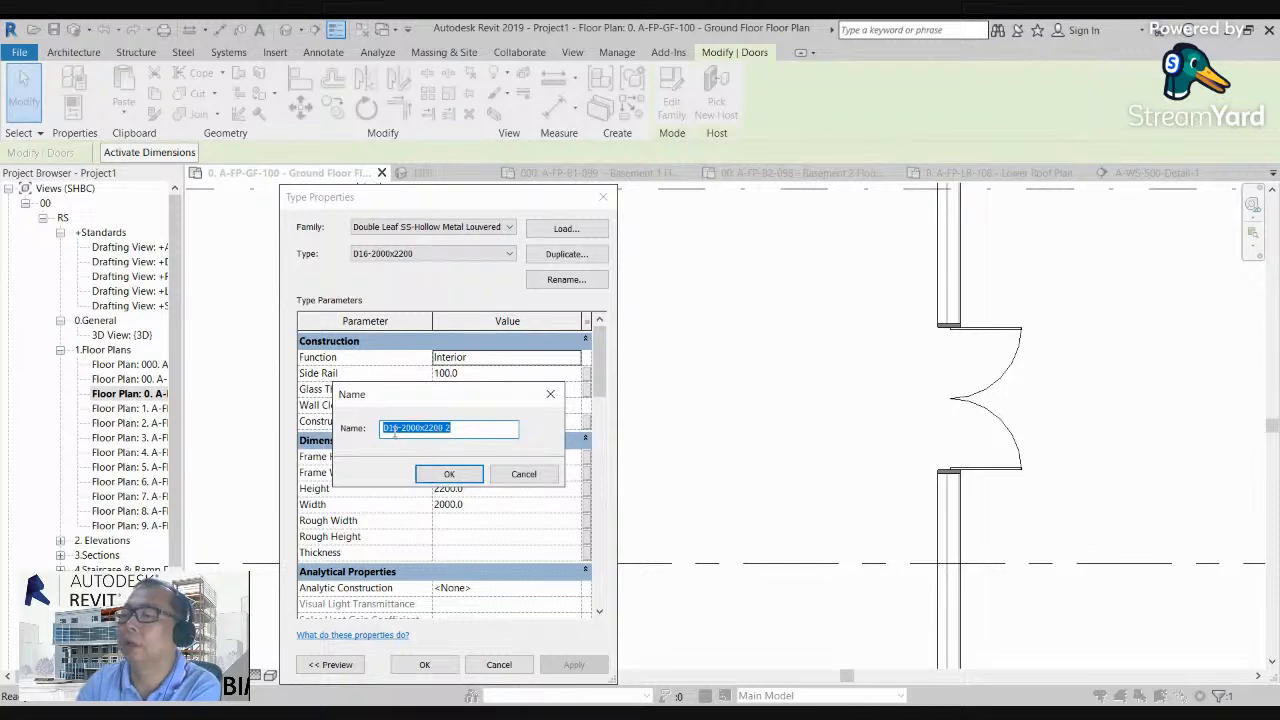
drag(400, 428, 393, 431)
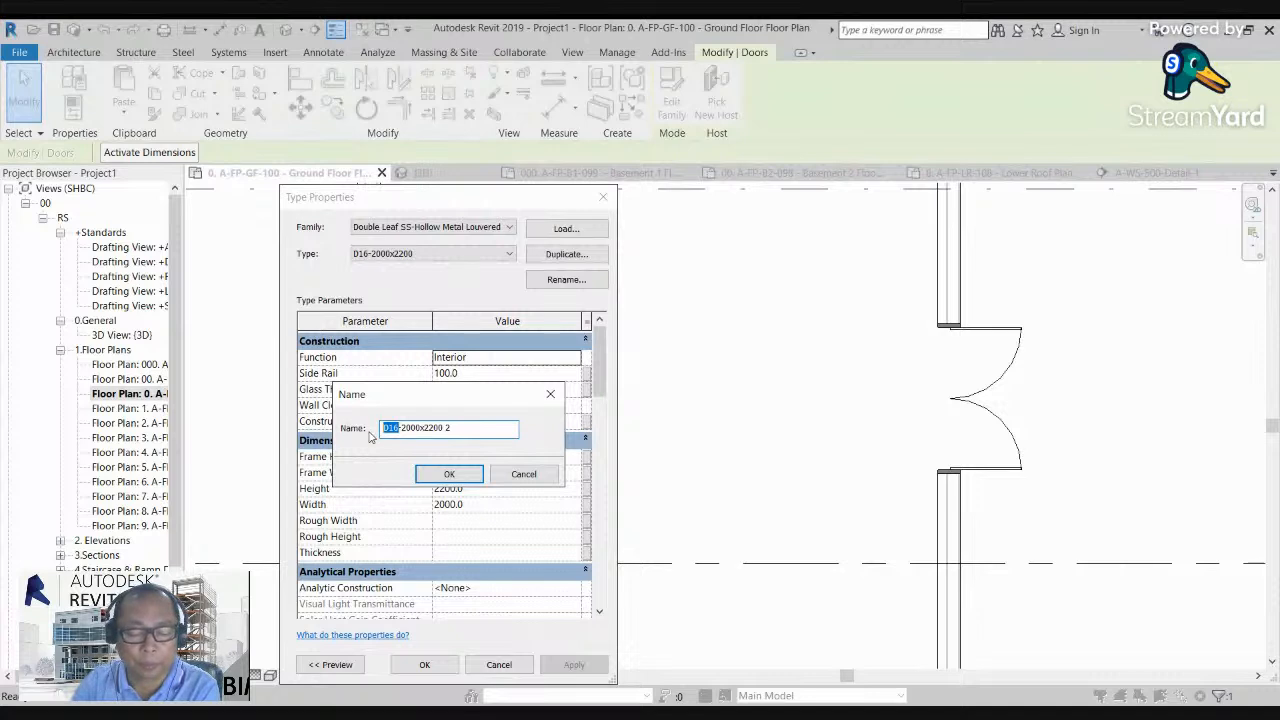
text(q3)
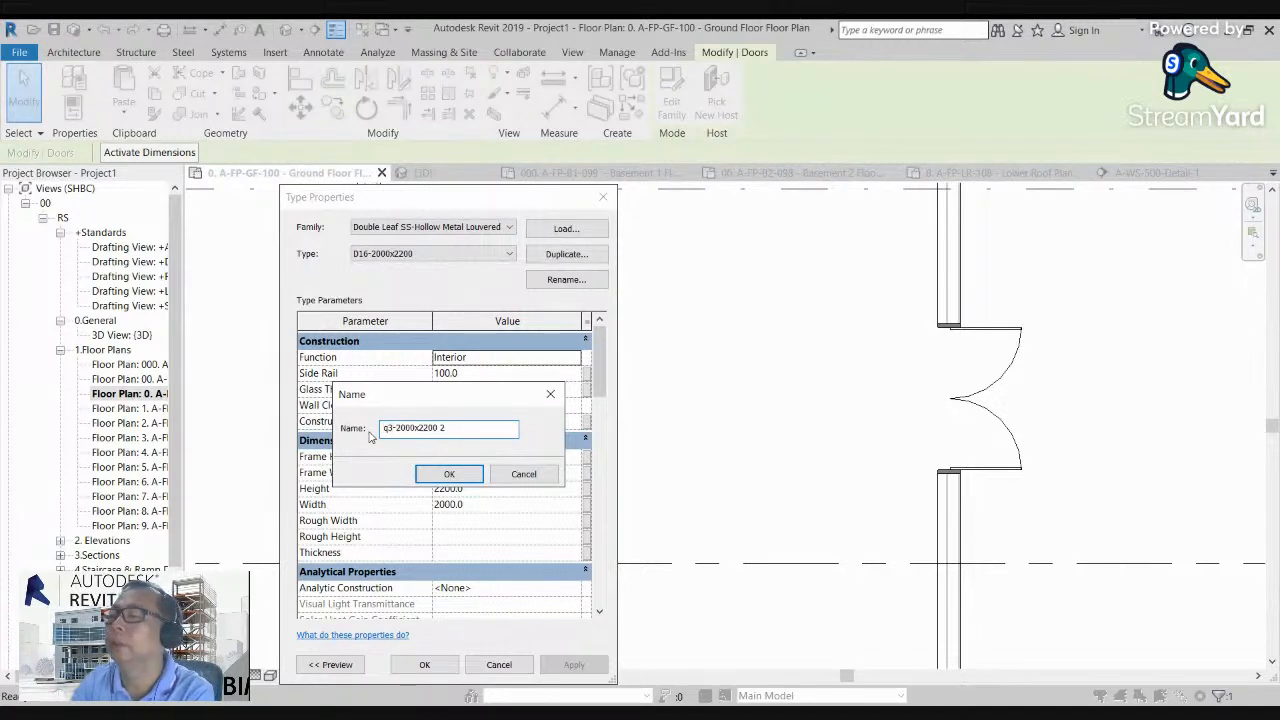
key(BackSpace)
key(BackSpace)
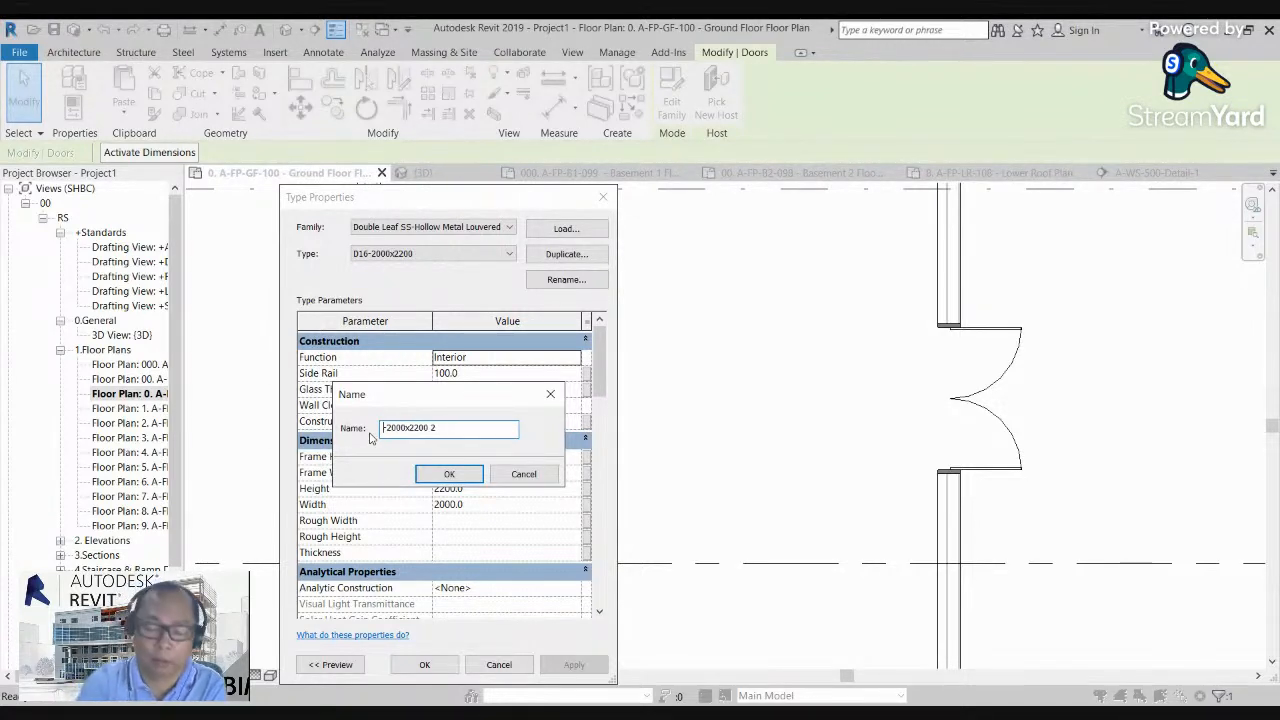
text(D#))
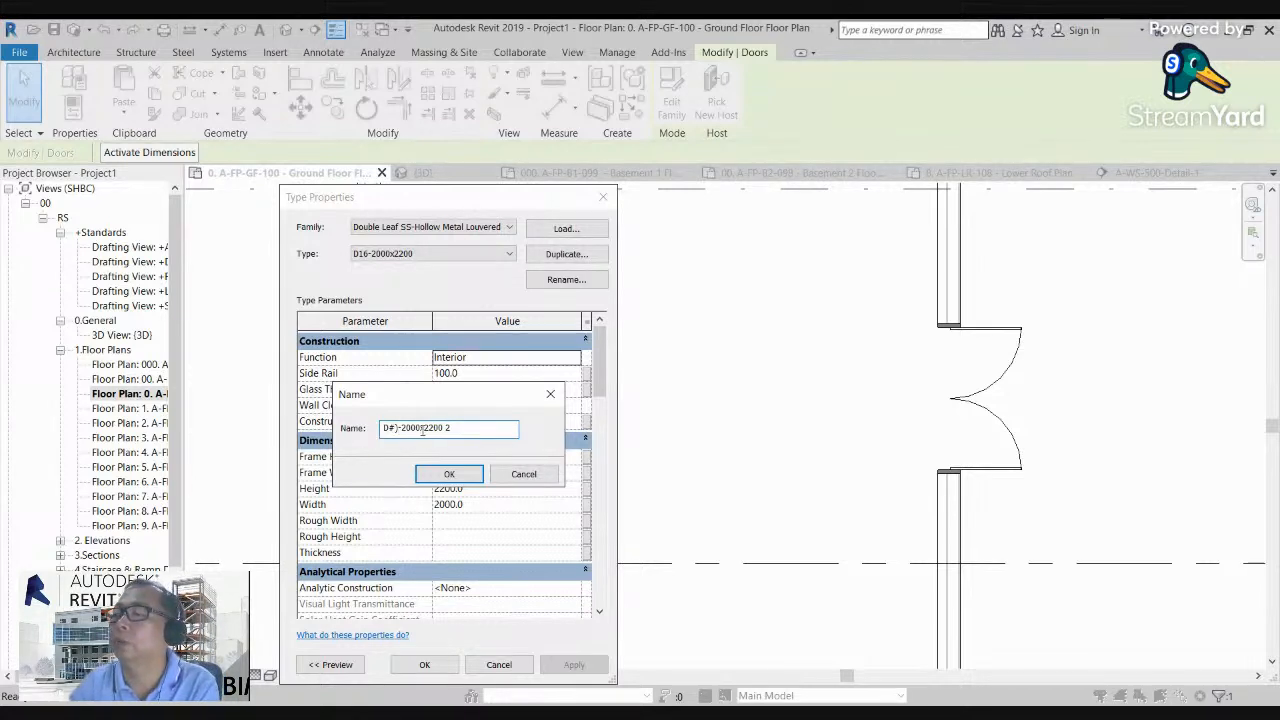
drag(420, 427, 405, 428)
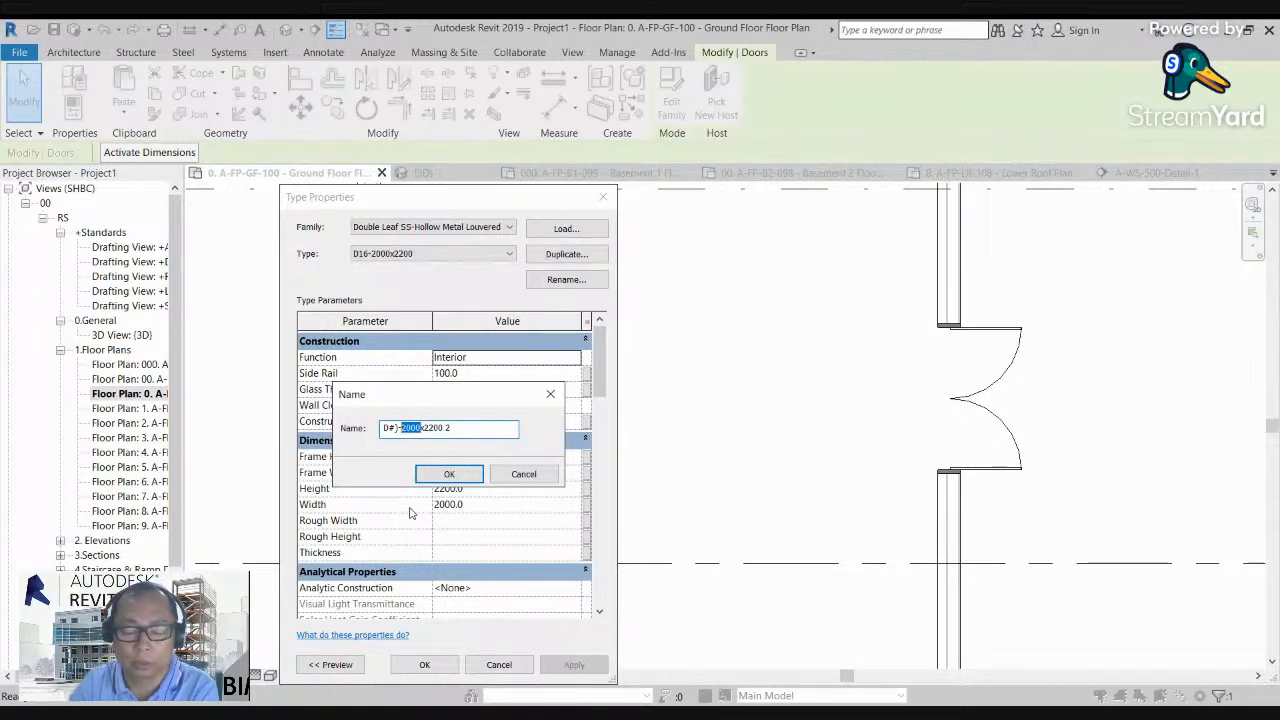
text(3000)
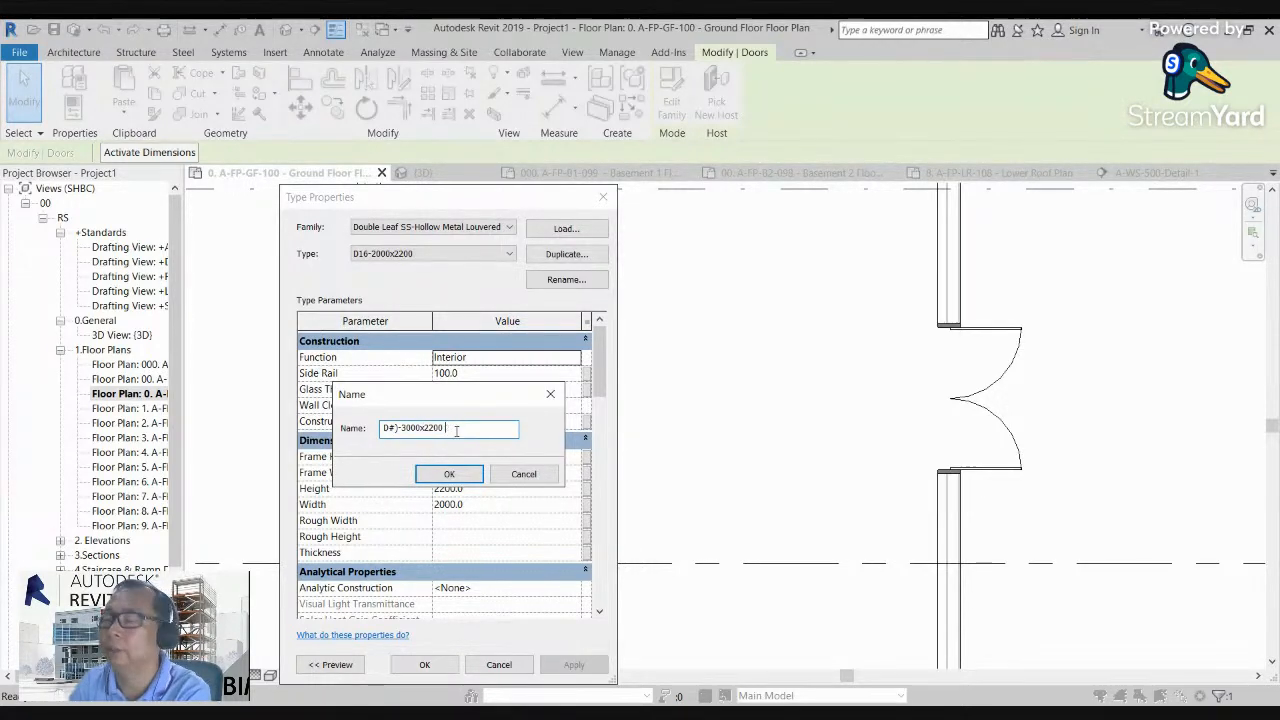
key(BackSpace)
key(BackSpace)
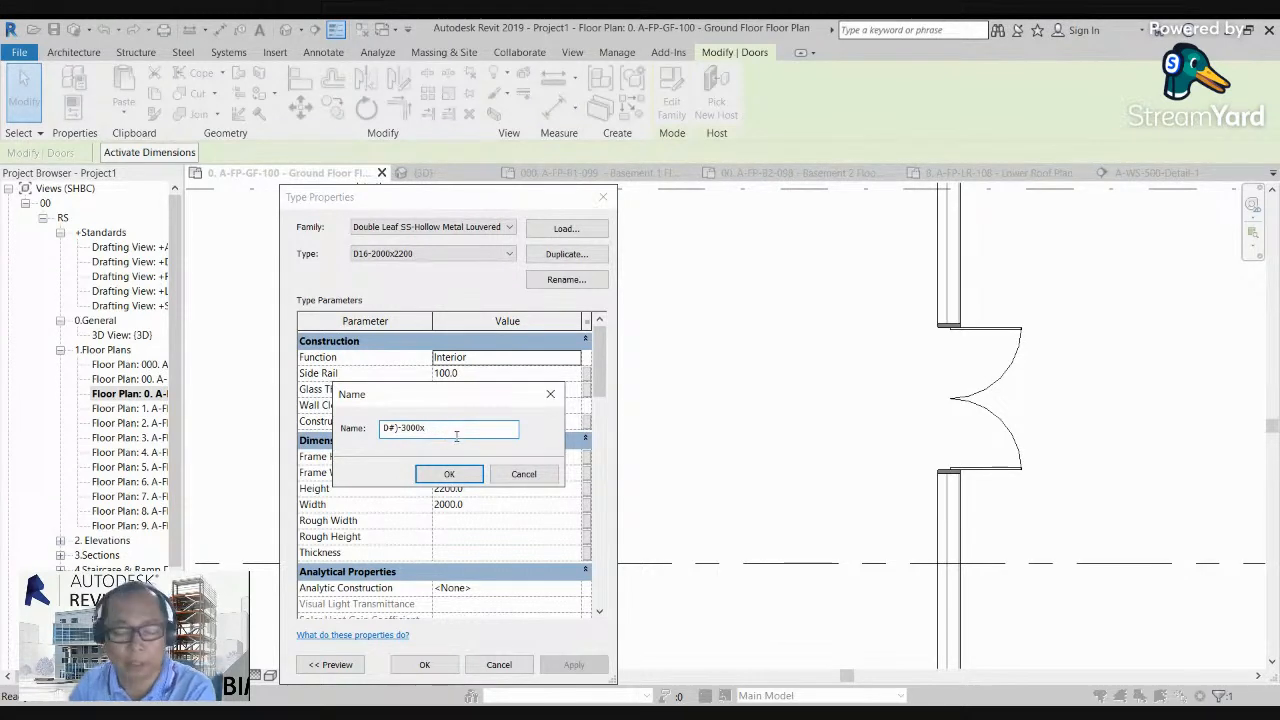
text(500)
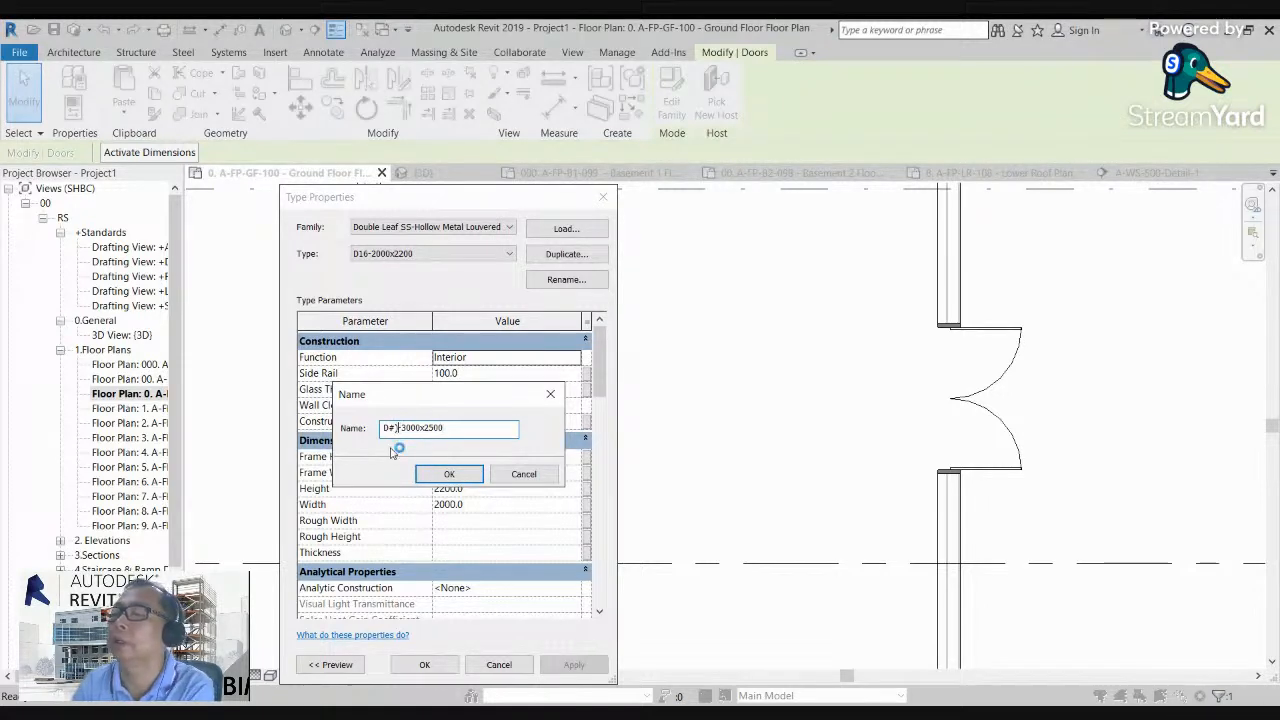
key(BackSpace)
key(BackSpace)
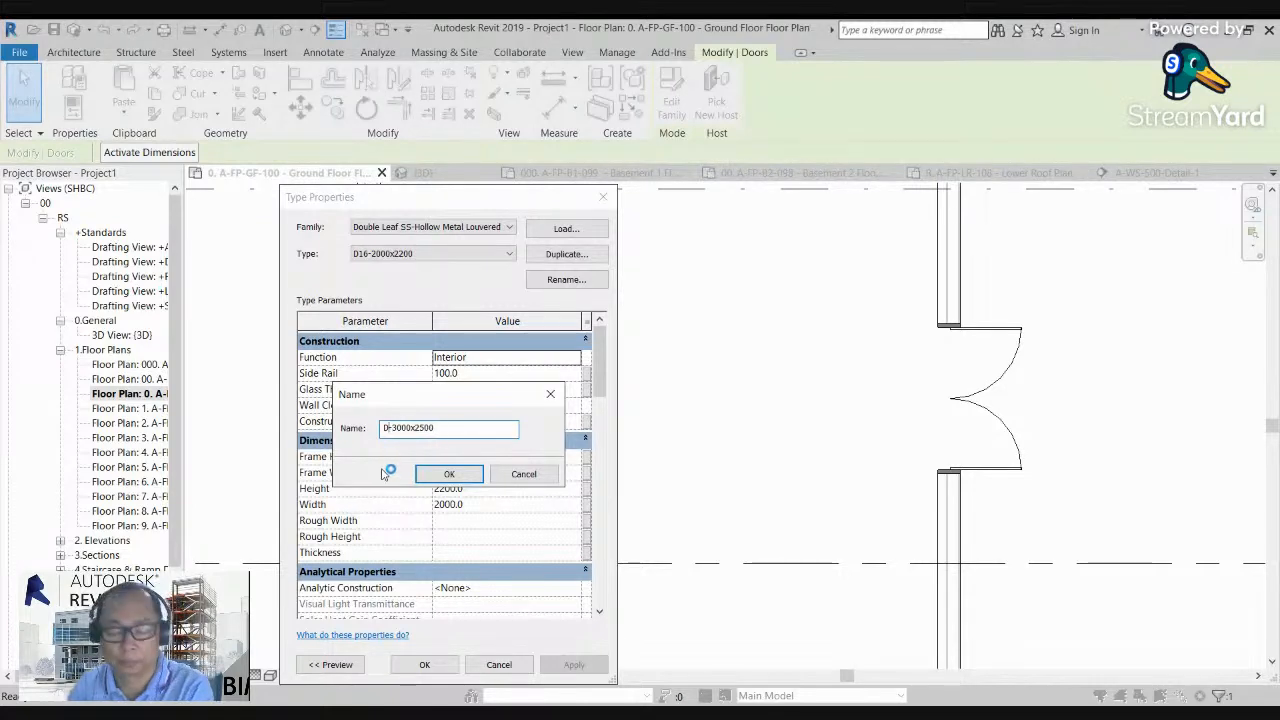
text(30)
click(449, 476)
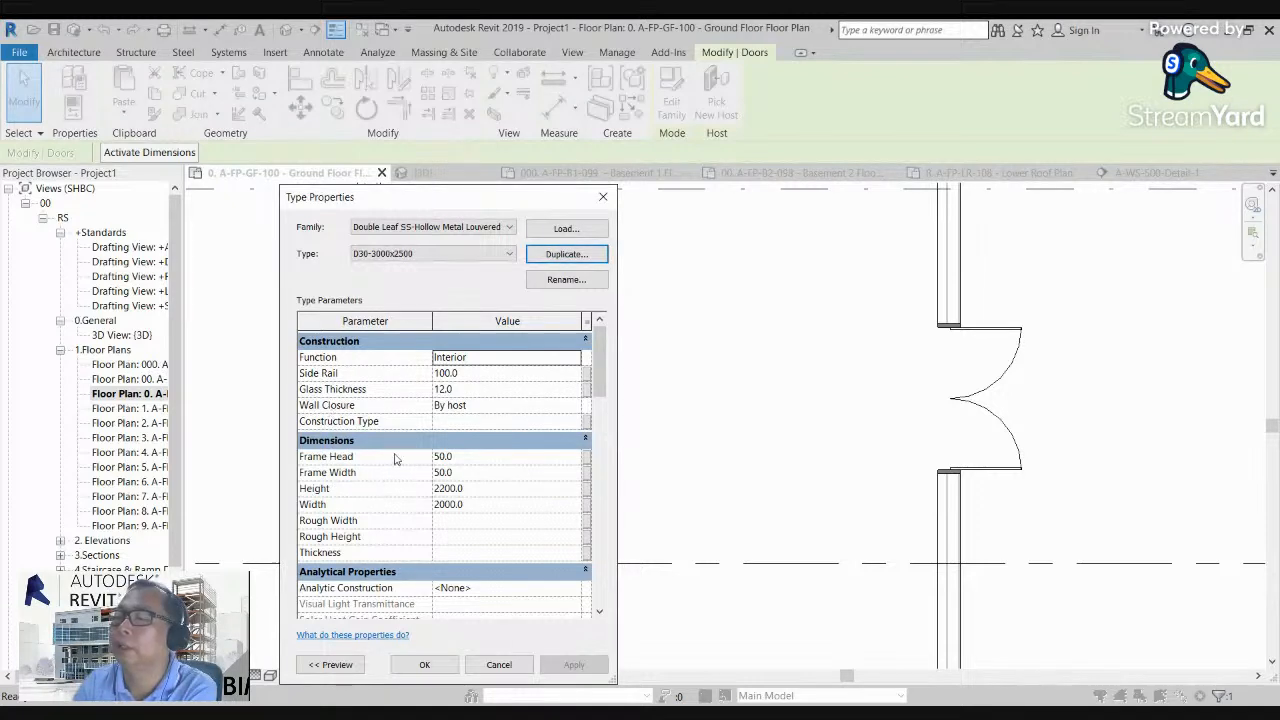
Step: Set the new door type's width to 3000 and height to 2500, and apply it to the selected door
click(475, 506)
text(3000)
click(476, 489)
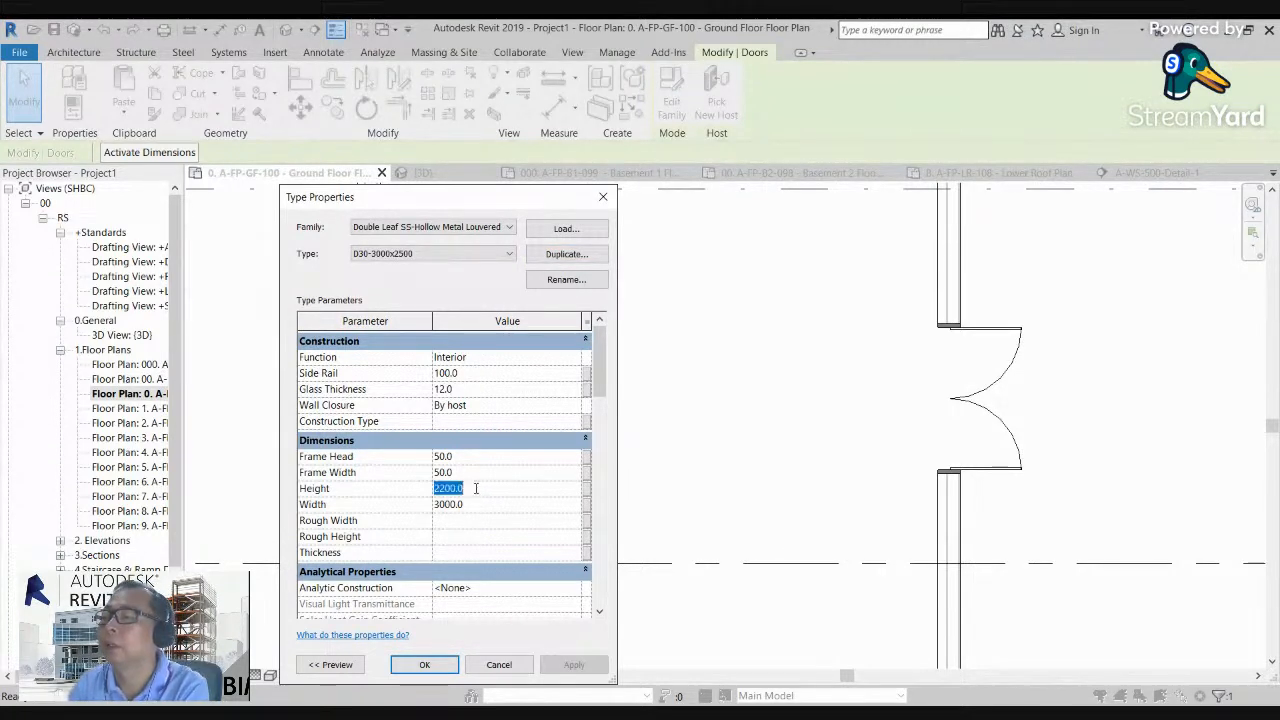
text(2500)
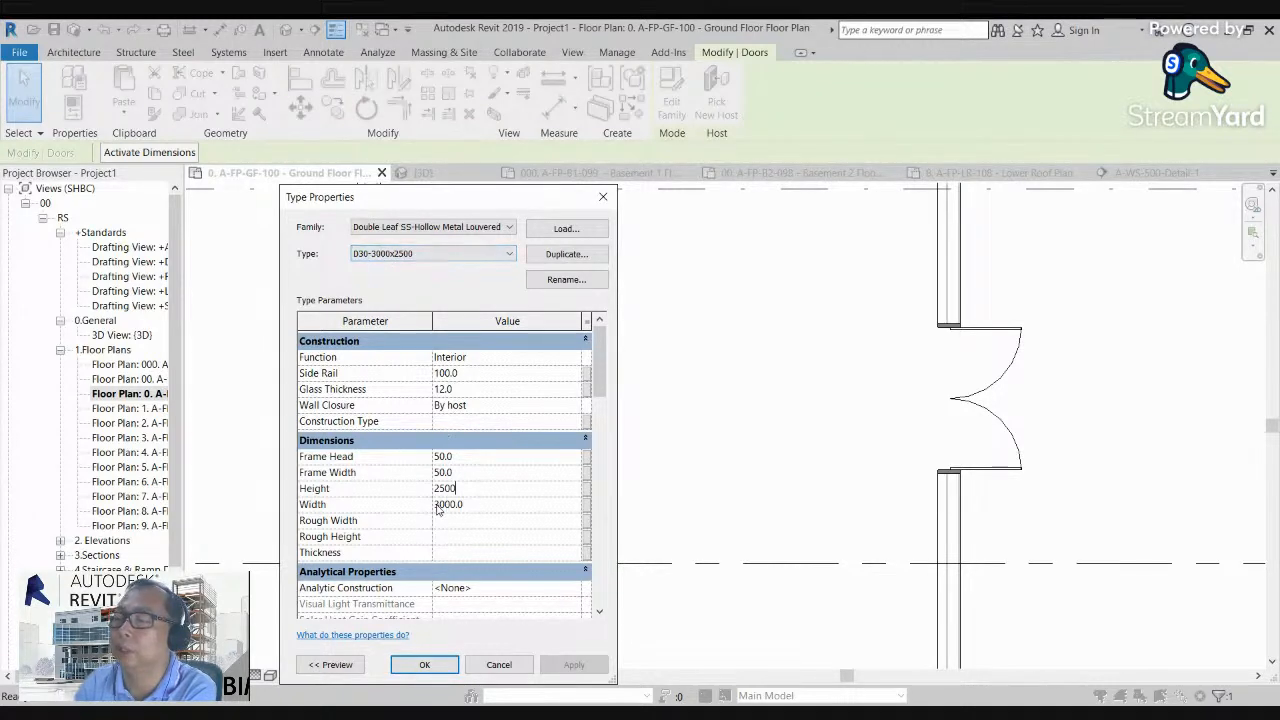
click(425, 666)
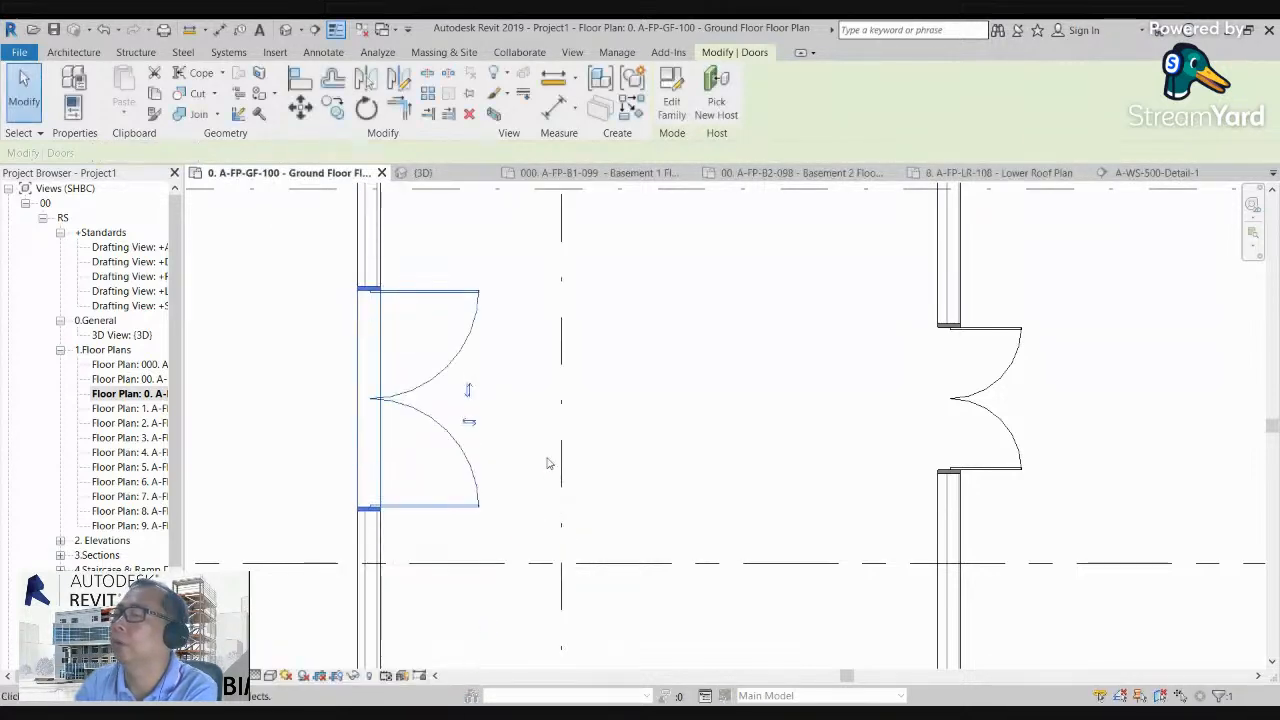
Step: Examine the enlarged double door in the outer west wall against the double doors in the partition walls
scroll(534, 437, down, 4)
click(637, 406)
middle_drag(533, 381, 501, 382)
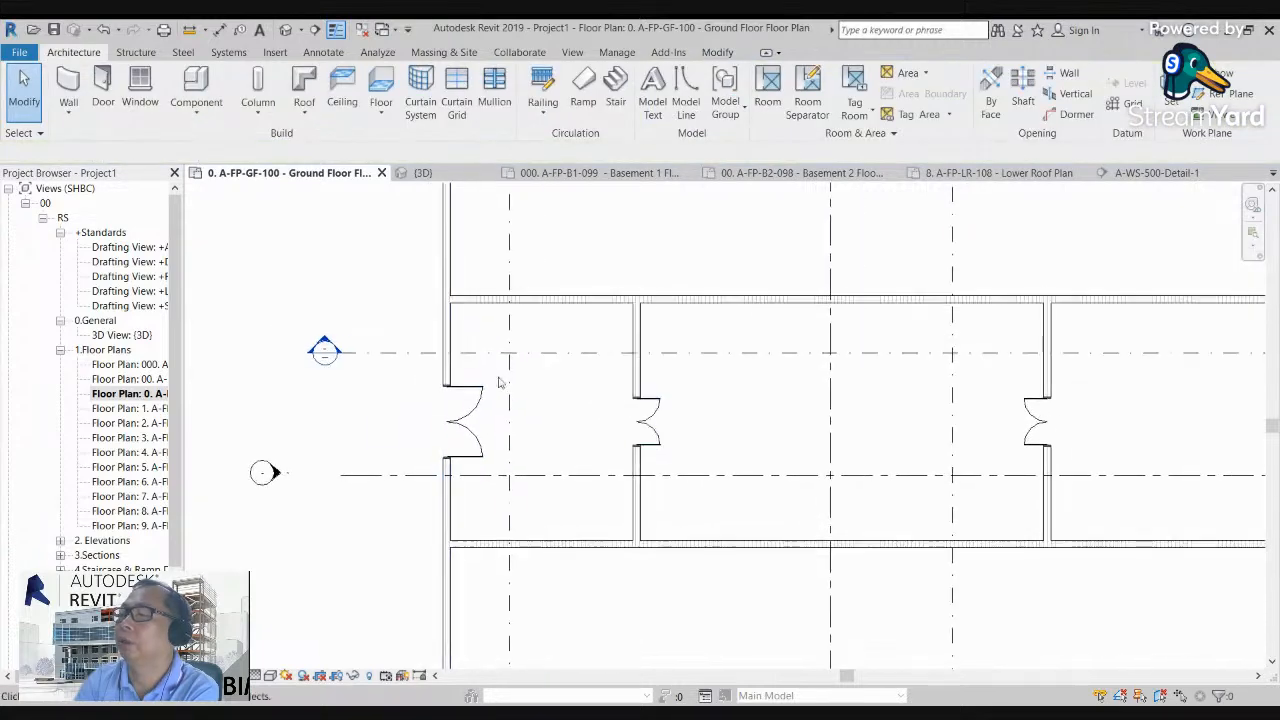
scroll(468, 386, up, 3)
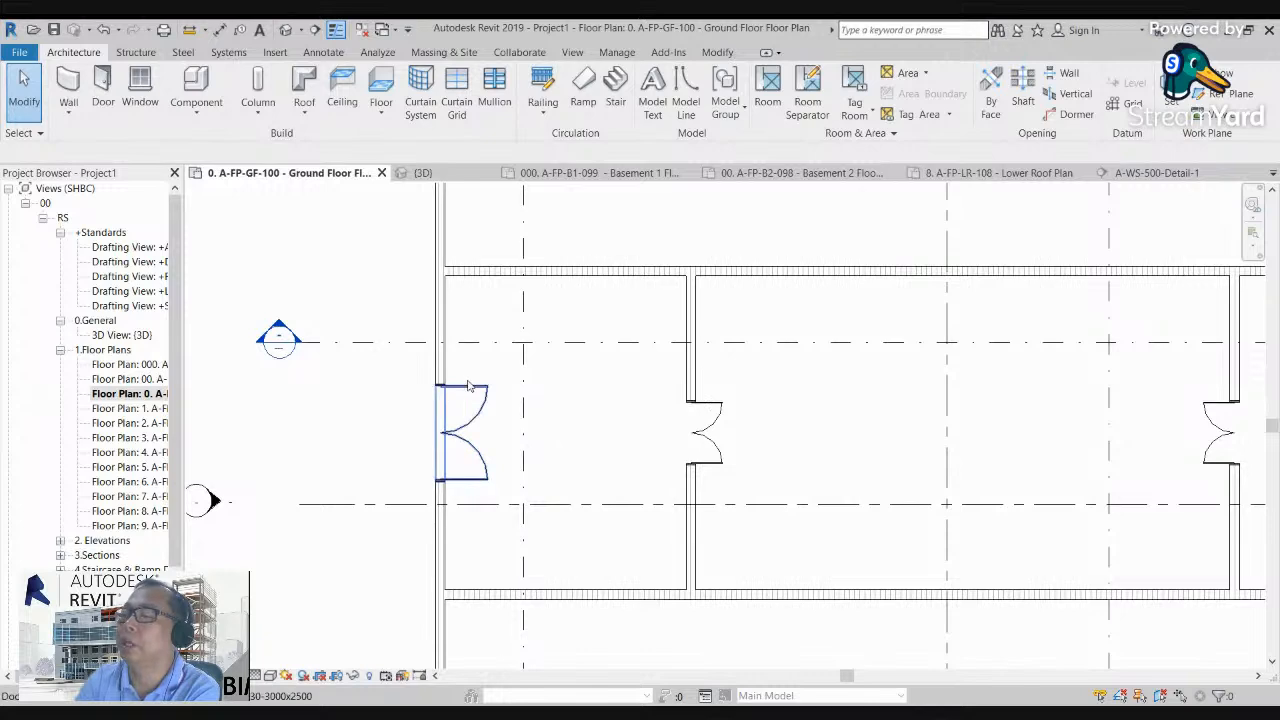
scroll(470, 392, down, 3)
scroll(510, 410, up, 3)
scroll(472, 404, up, 1)
scroll(432, 386, down, 2)
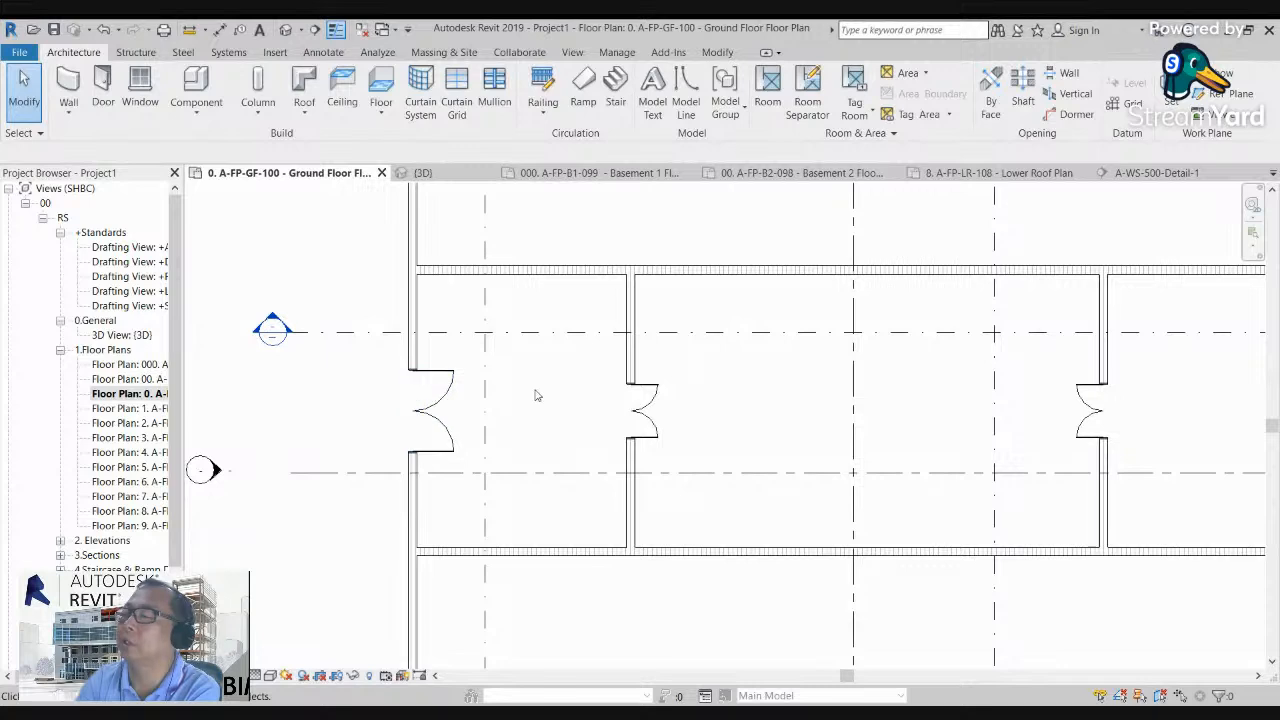
scroll(591, 371, down, 1)
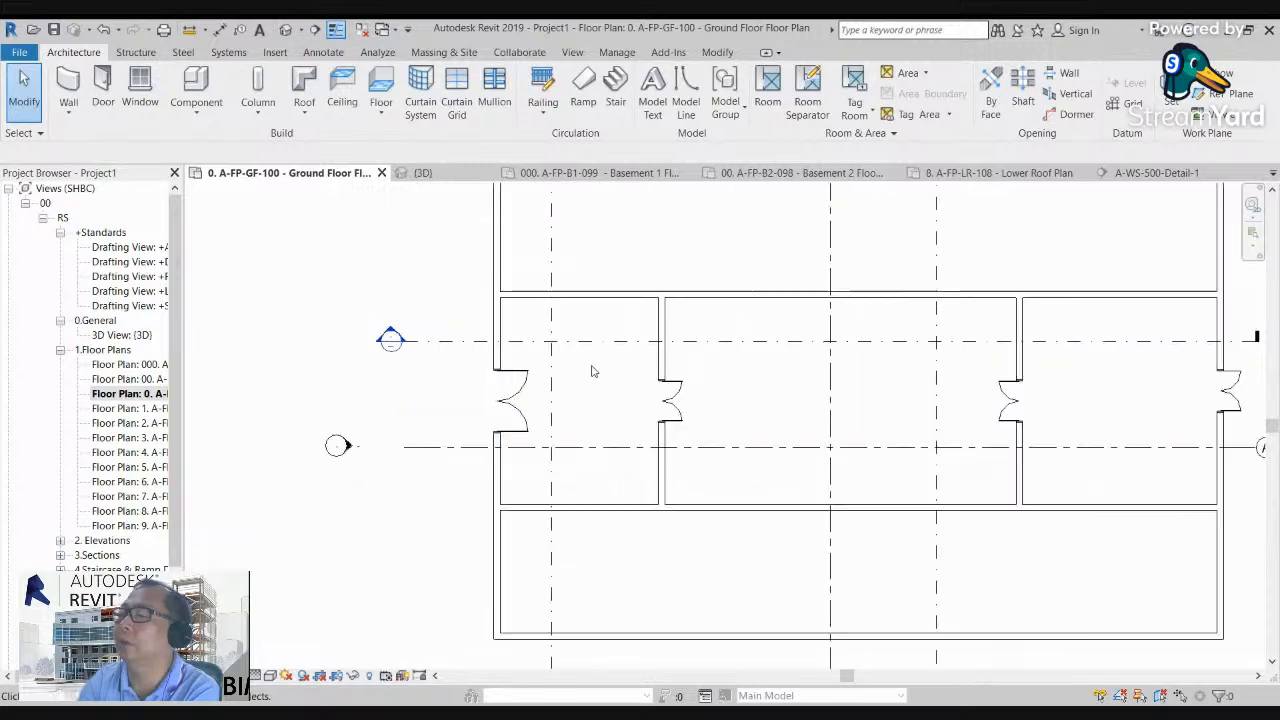
Step: Change the double door in the west partition wall to the type D30-3000x2500
click(686, 398)
click(75, 79)
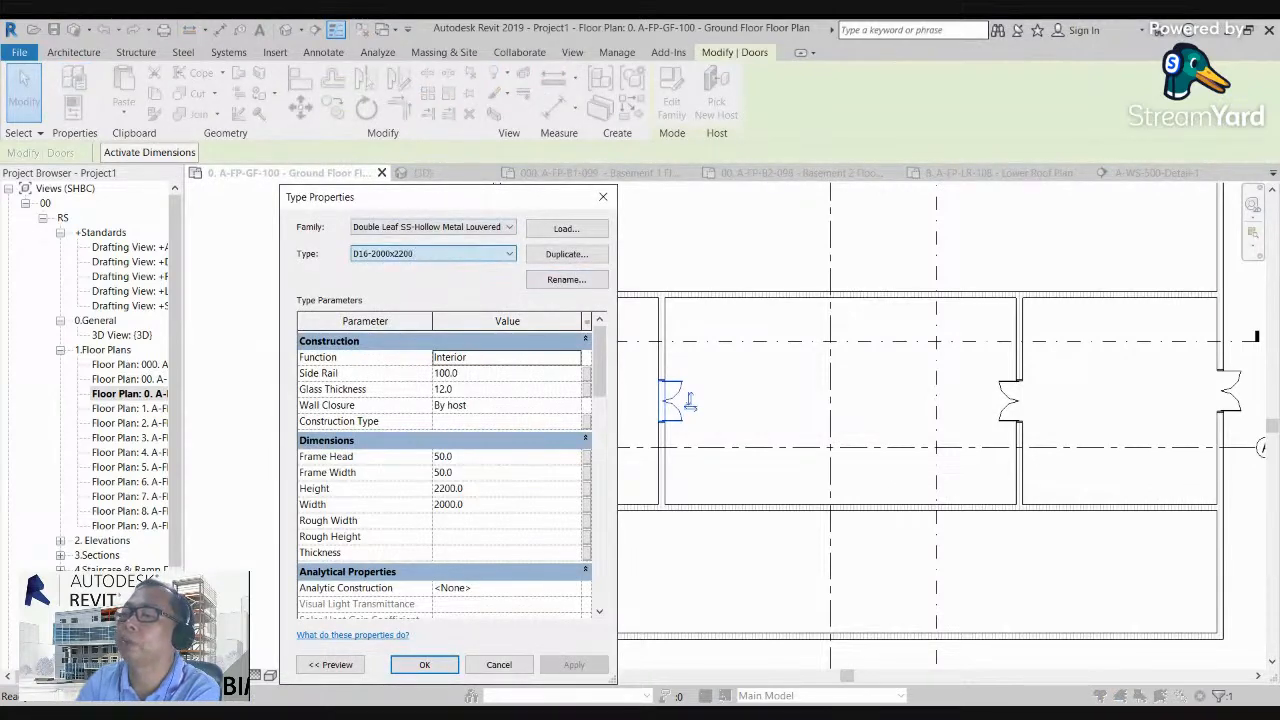
click(424, 664)
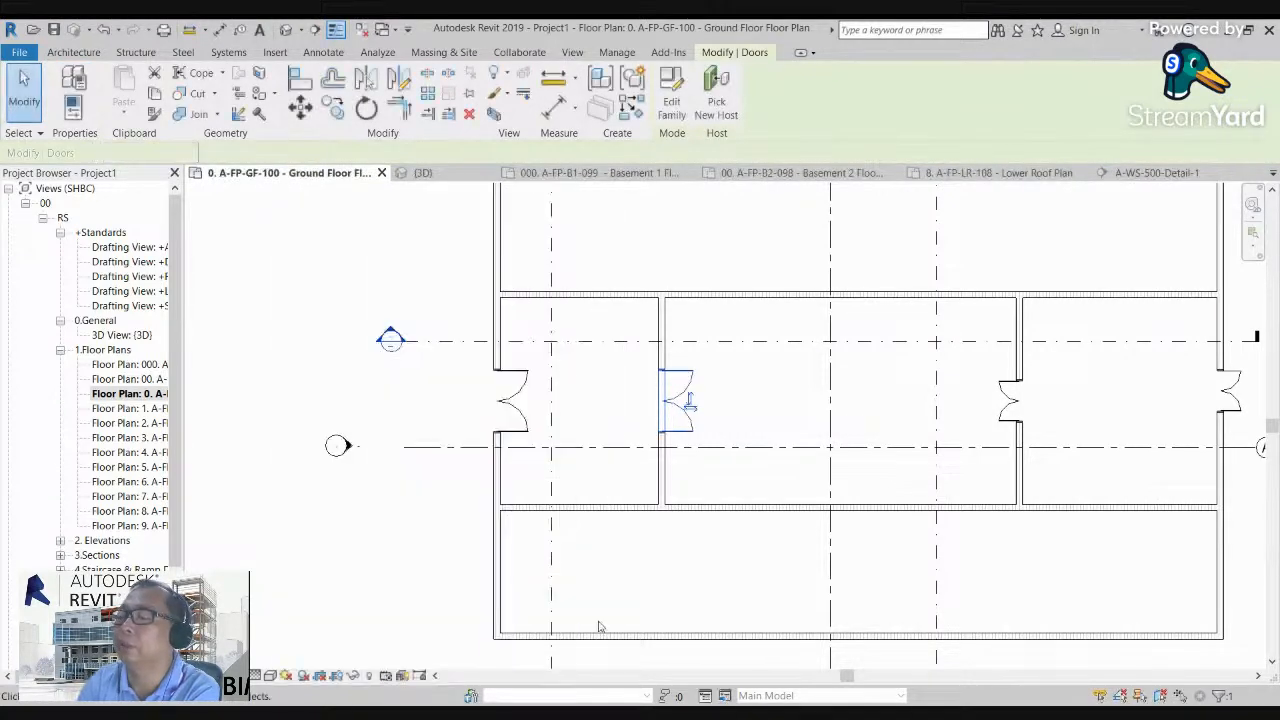
scroll(668, 478, up, 3)
click(777, 372)
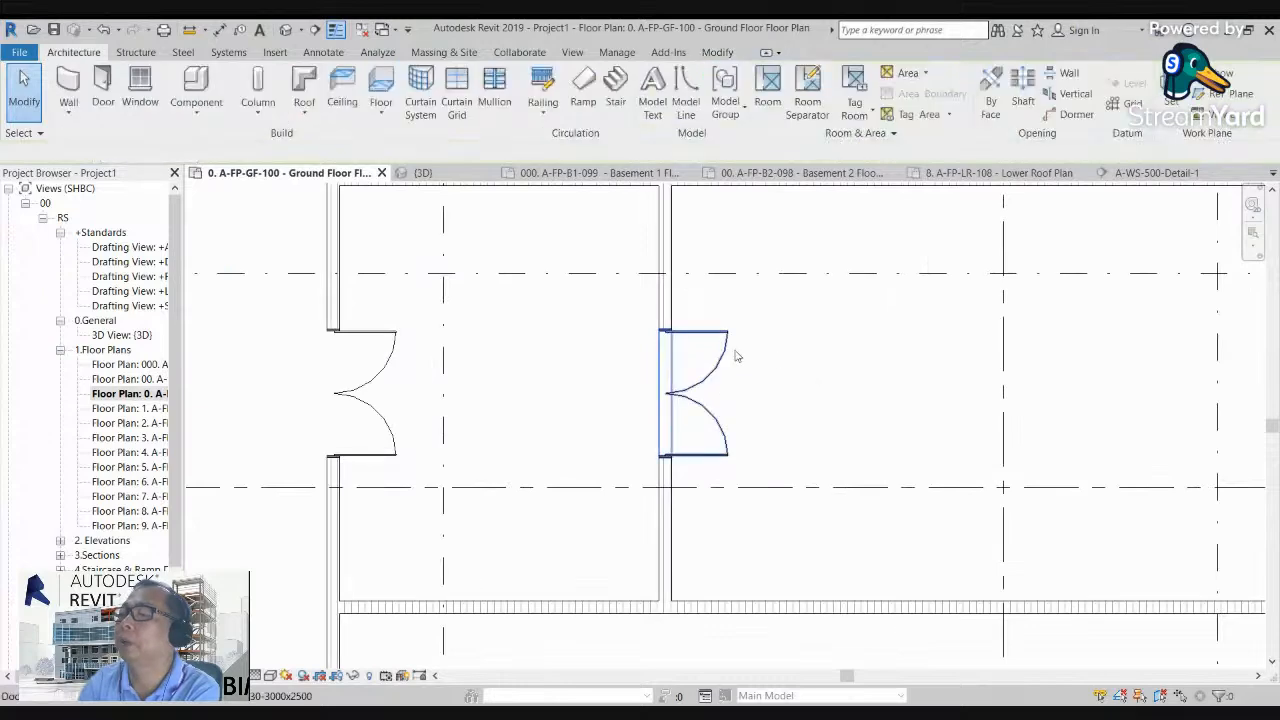
scroll(590, 375, down, 2)
scroll(565, 375, down, 1)
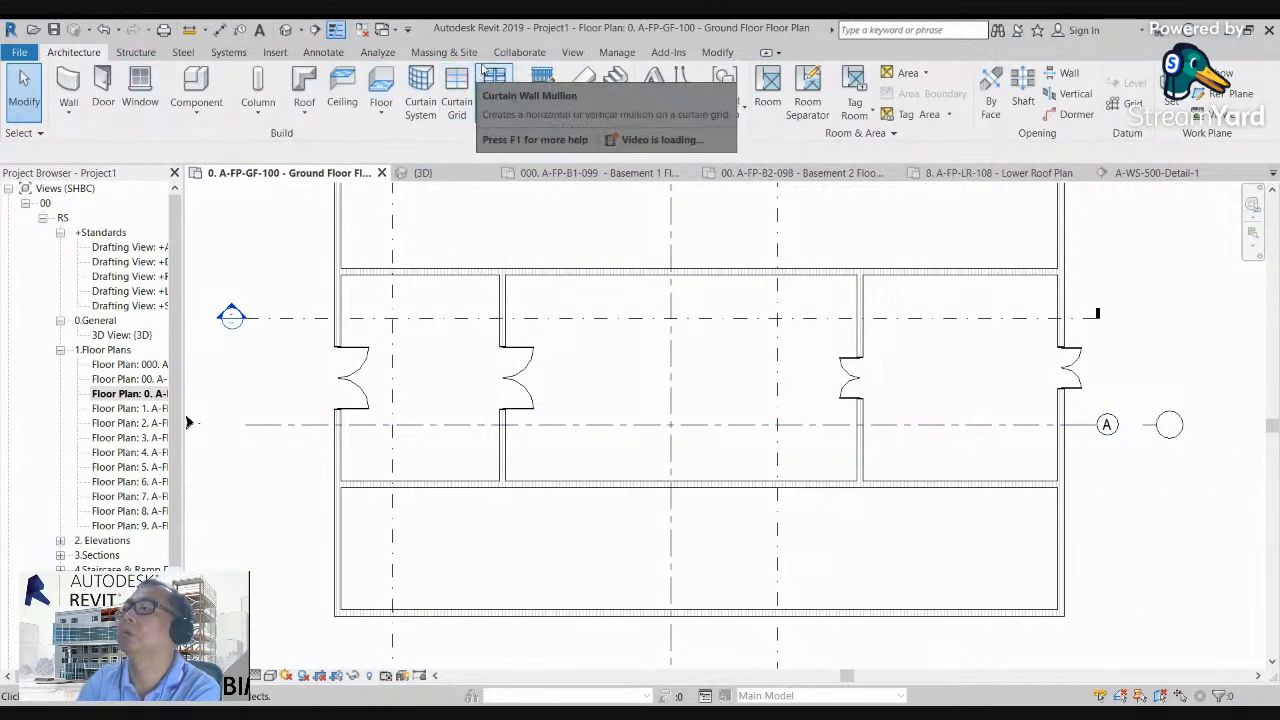
Step: Dismiss the save reminder and match the west partition door's type onto the double doors in the east partition and outer east wall
click(710, 52)
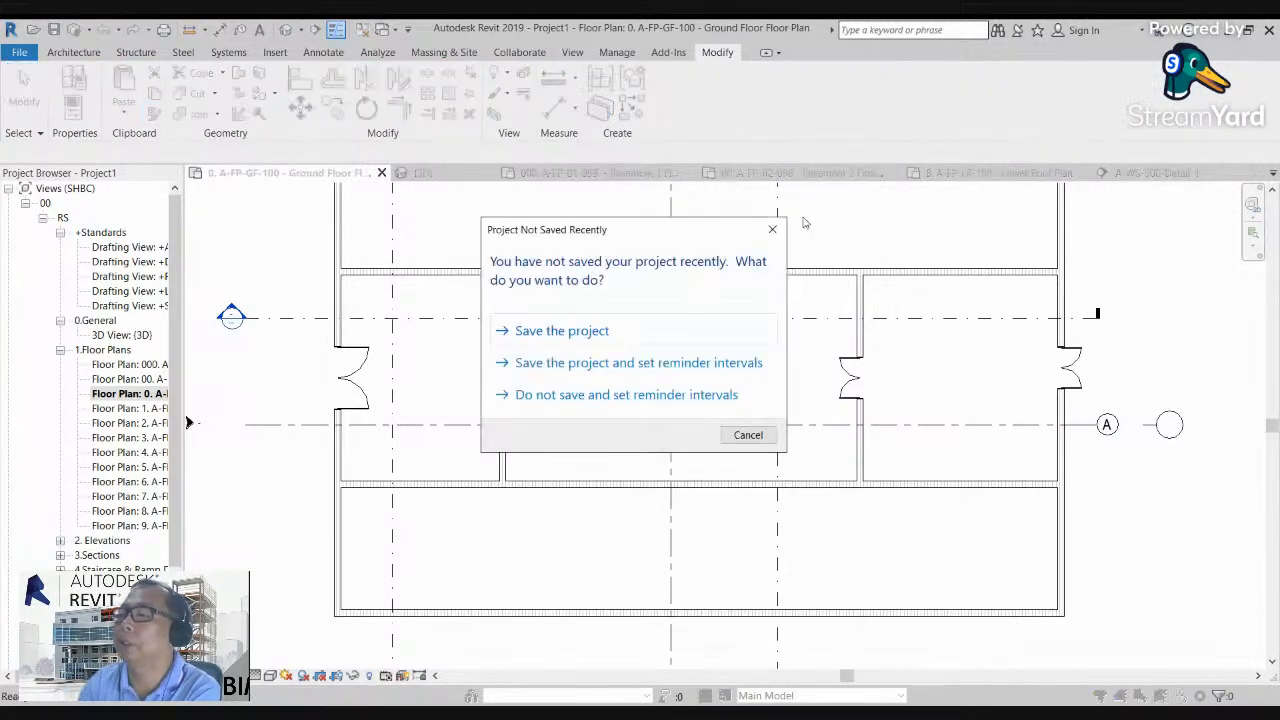
click(772, 229)
click(537, 357)
click(849, 377)
click(1068, 370)
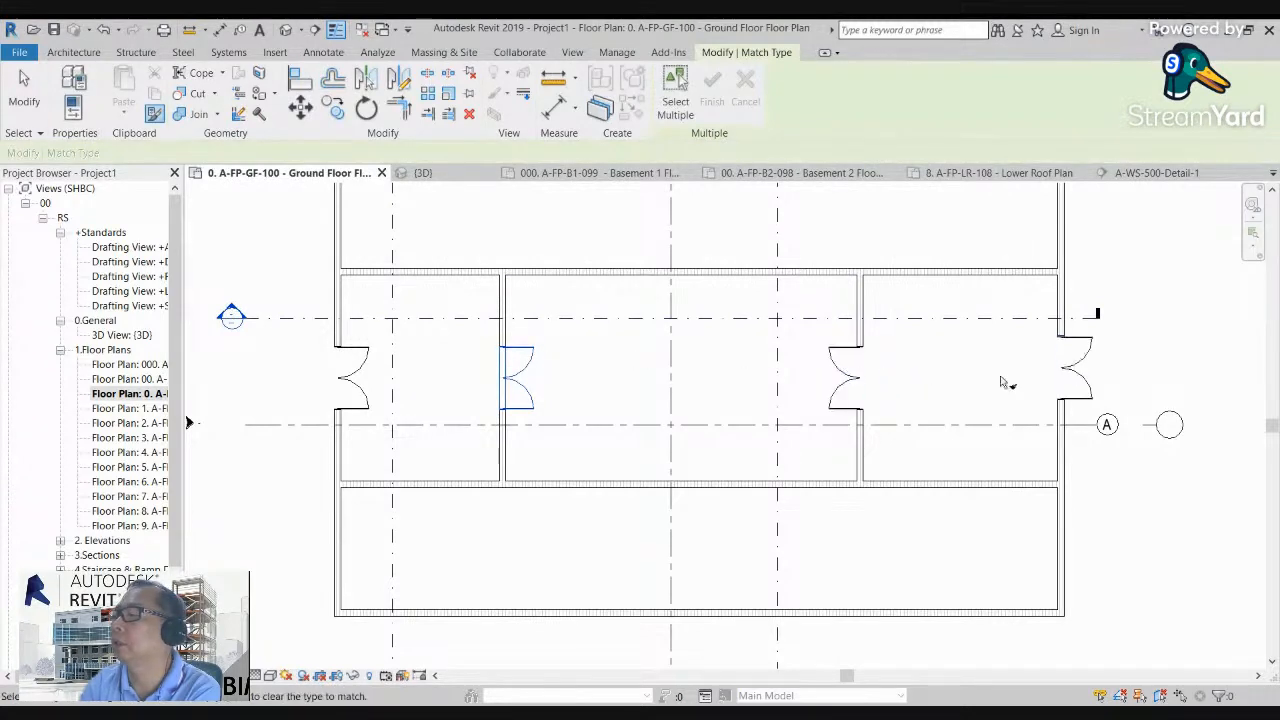
scroll(952, 384, up, 2)
key(Escape)
key(Escape)
scroll(380, 315, down, 2)
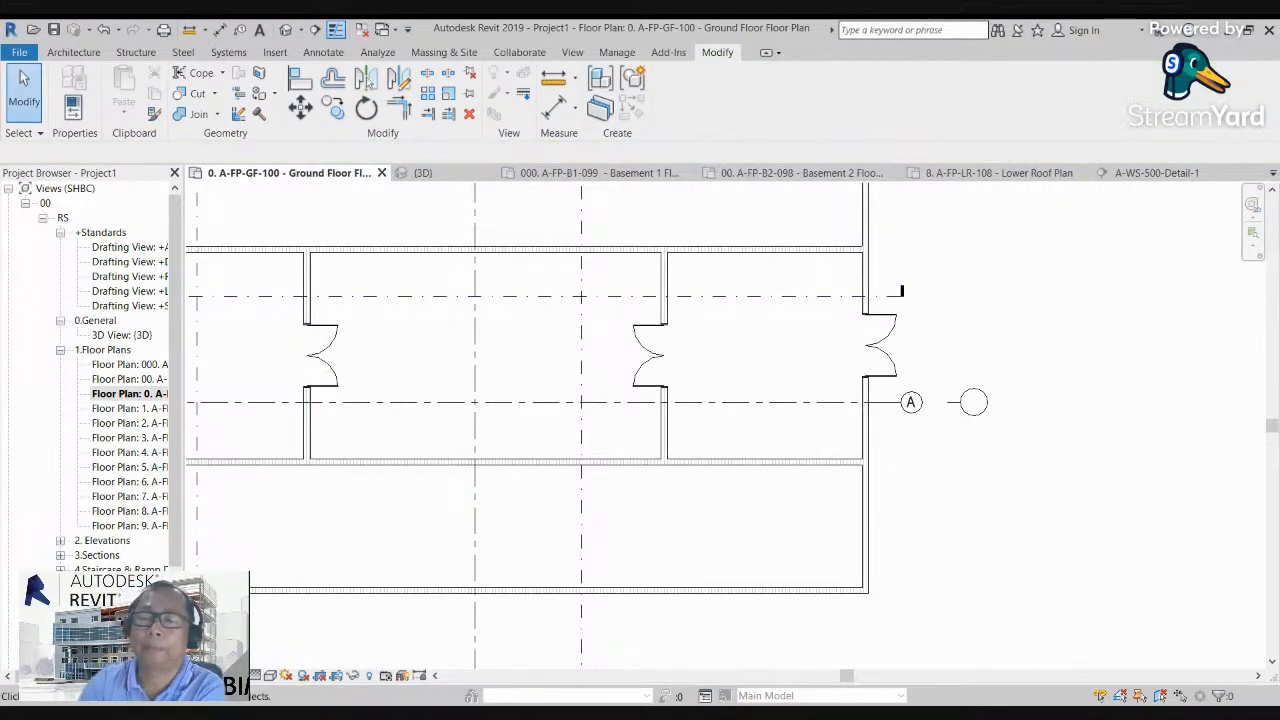
Step: Review the wall and double door layout in the Ground Floor plan and in the 3D view
middle_drag(608, 456, 702, 482)
middle_drag(483, 485, 560, 499)
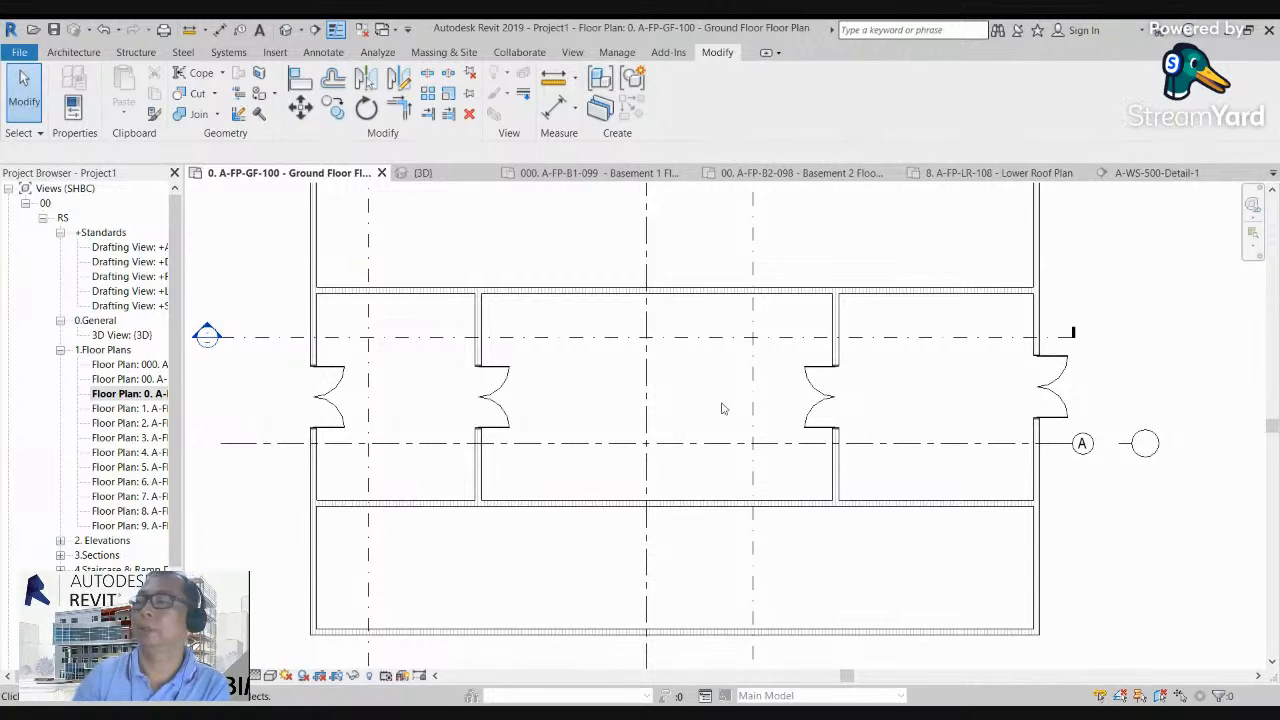
middle_drag(479, 399, 483, 365)
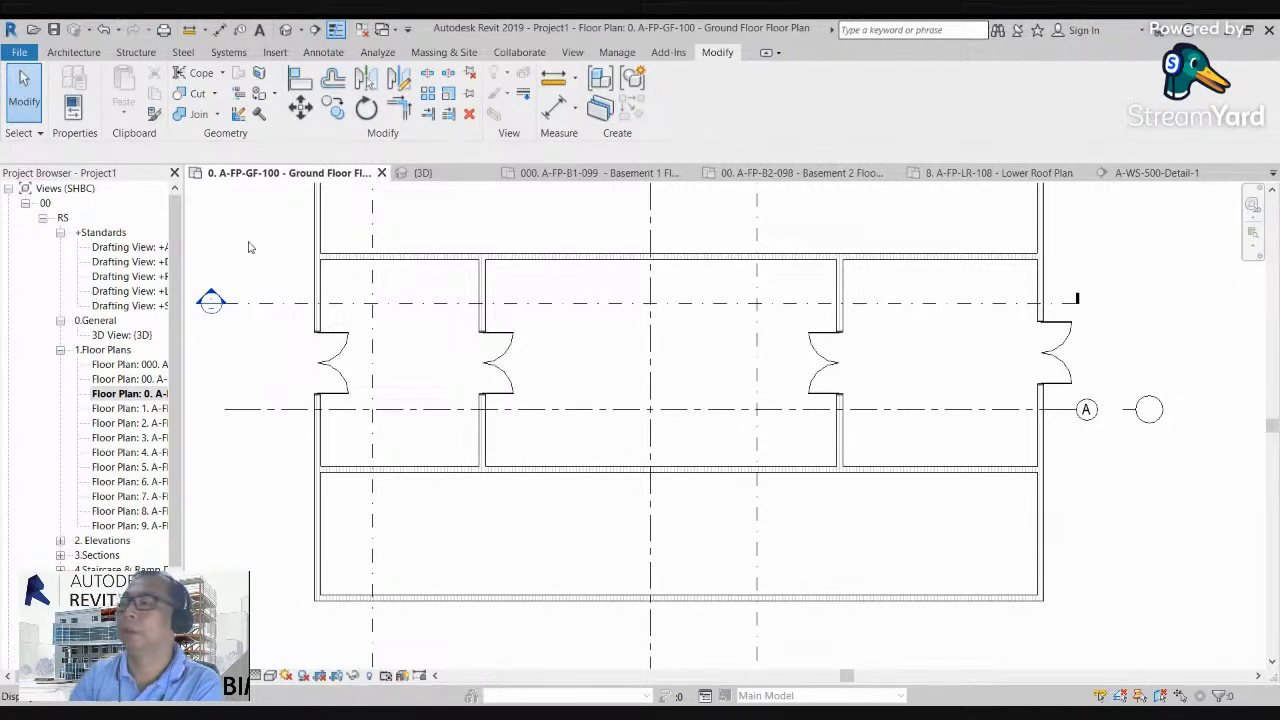
scroll(594, 389, down, 2)
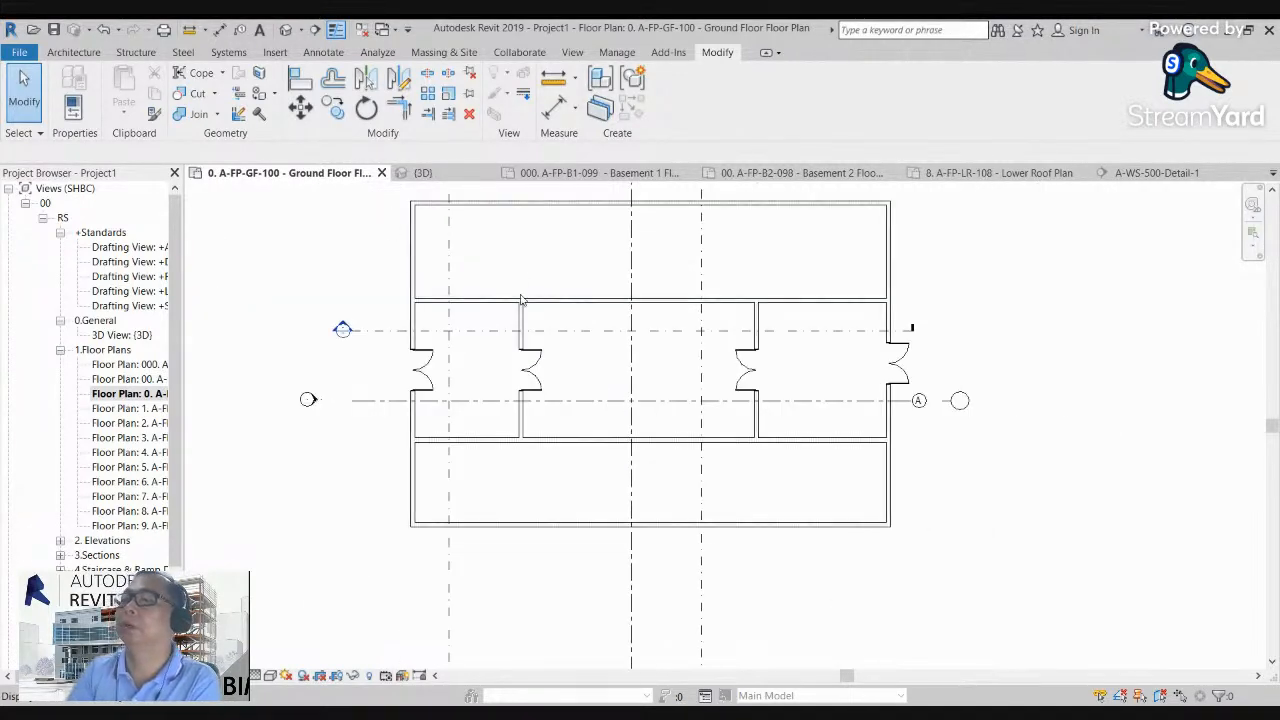
scroll(607, 332, up, 2)
middle_drag(521, 320, 522, 353)
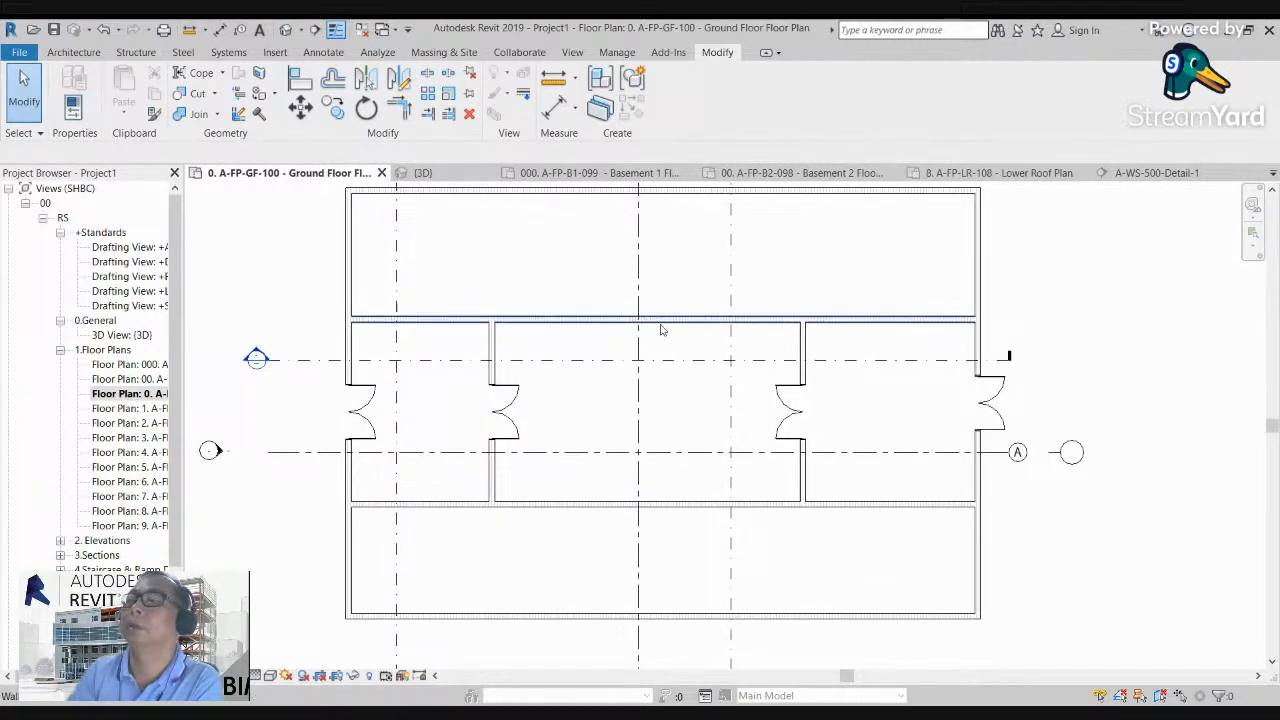
scroll(660, 323, down, 1)
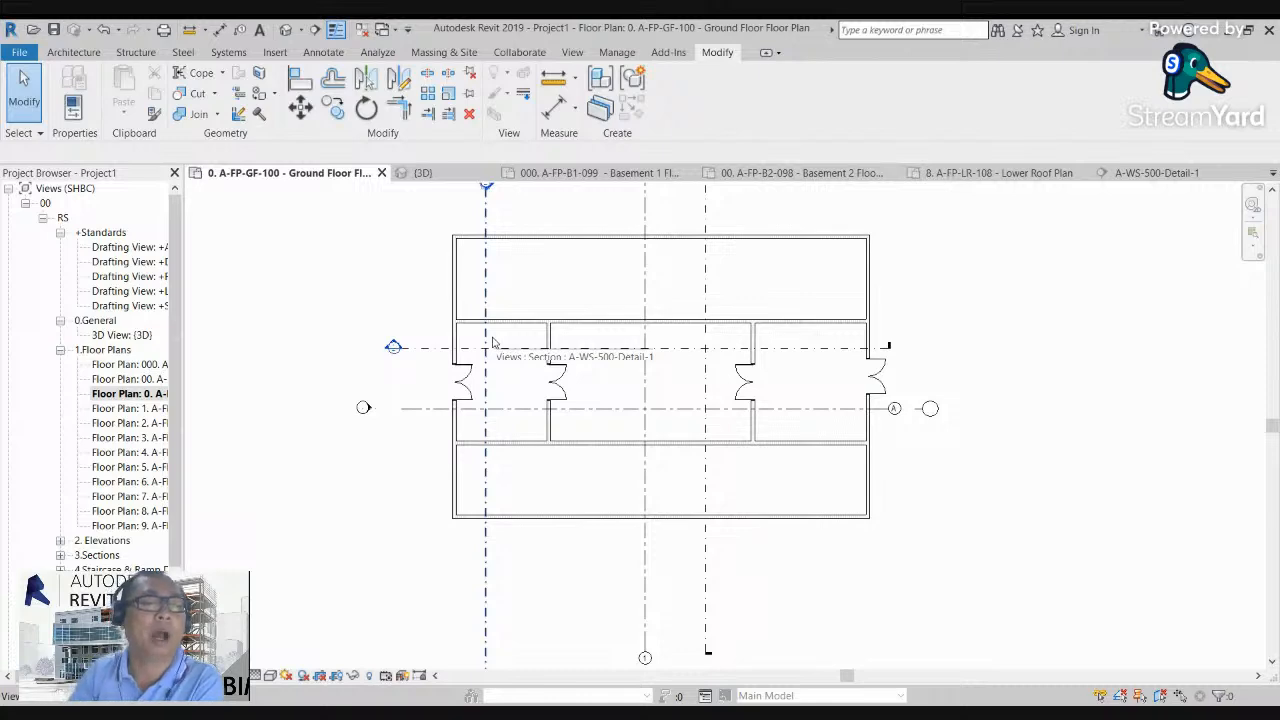
click(284, 36)
scroll(549, 386, down, 5)
shift+middle_drag(913, 357, 251, 355)
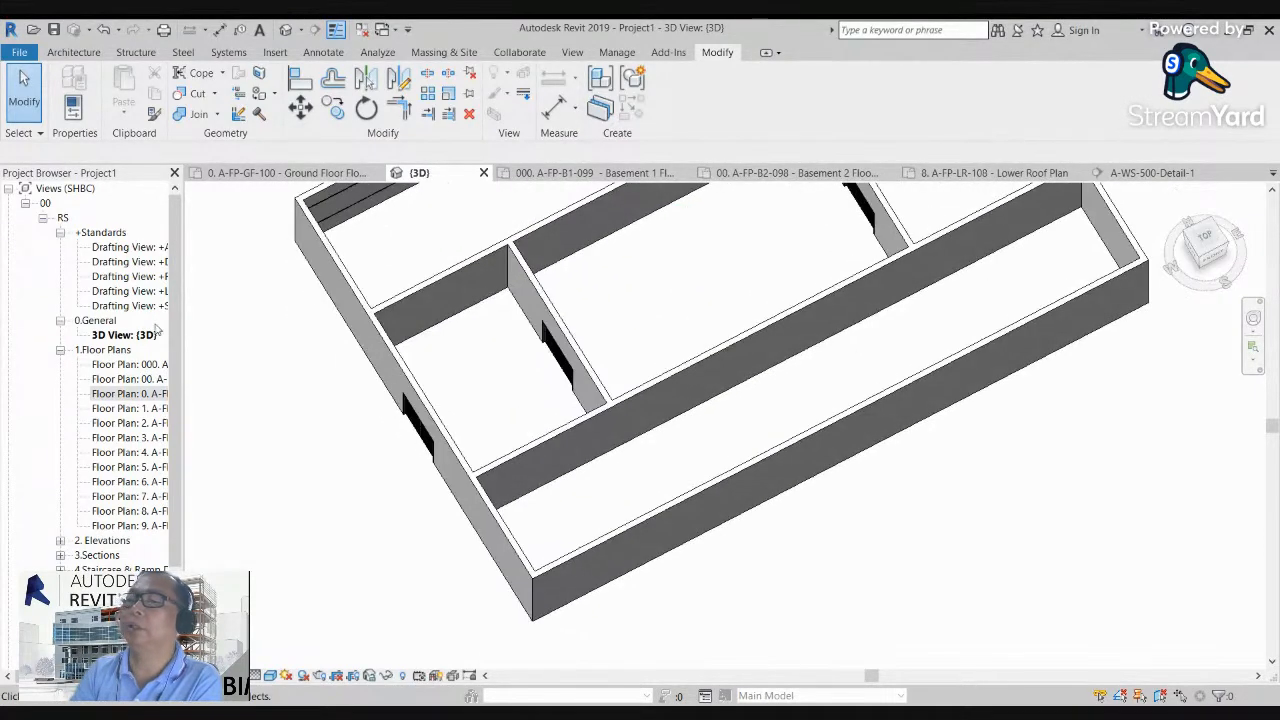
Step: Return to the Ground Floor plan and start placing doors with a single-leaf door family
double_click(130, 393)
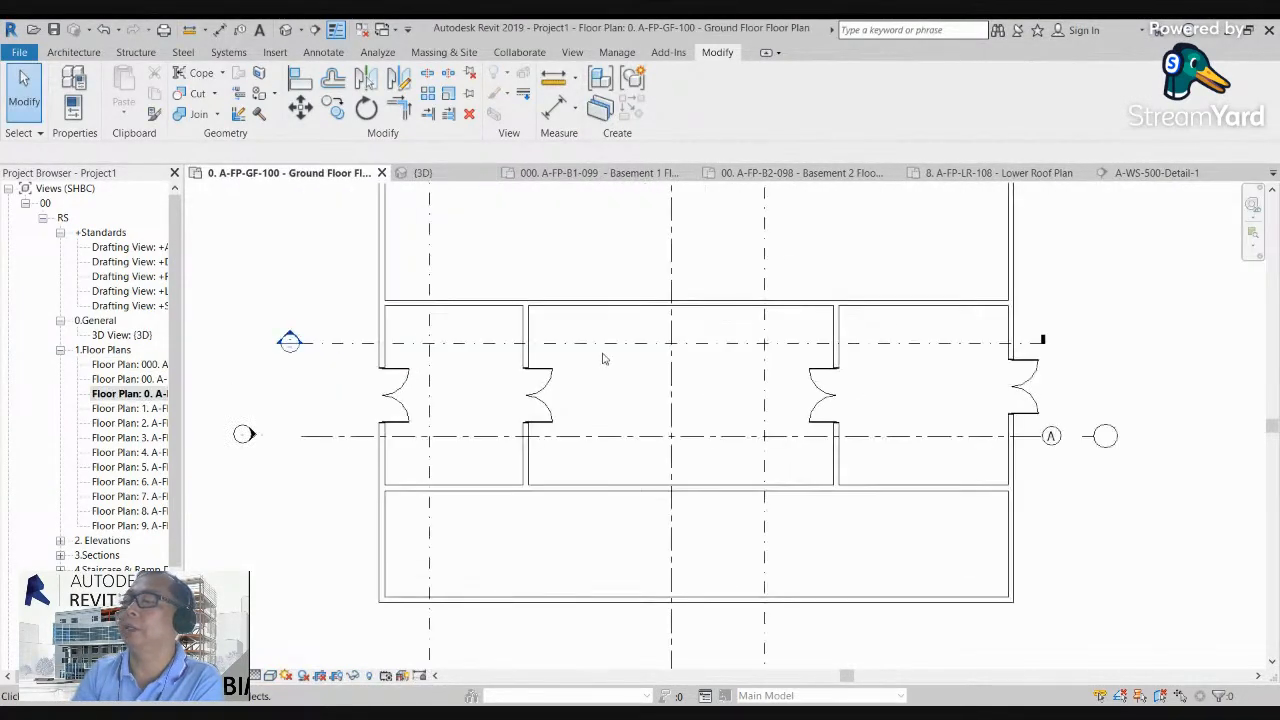
scroll(628, 394, up, 1)
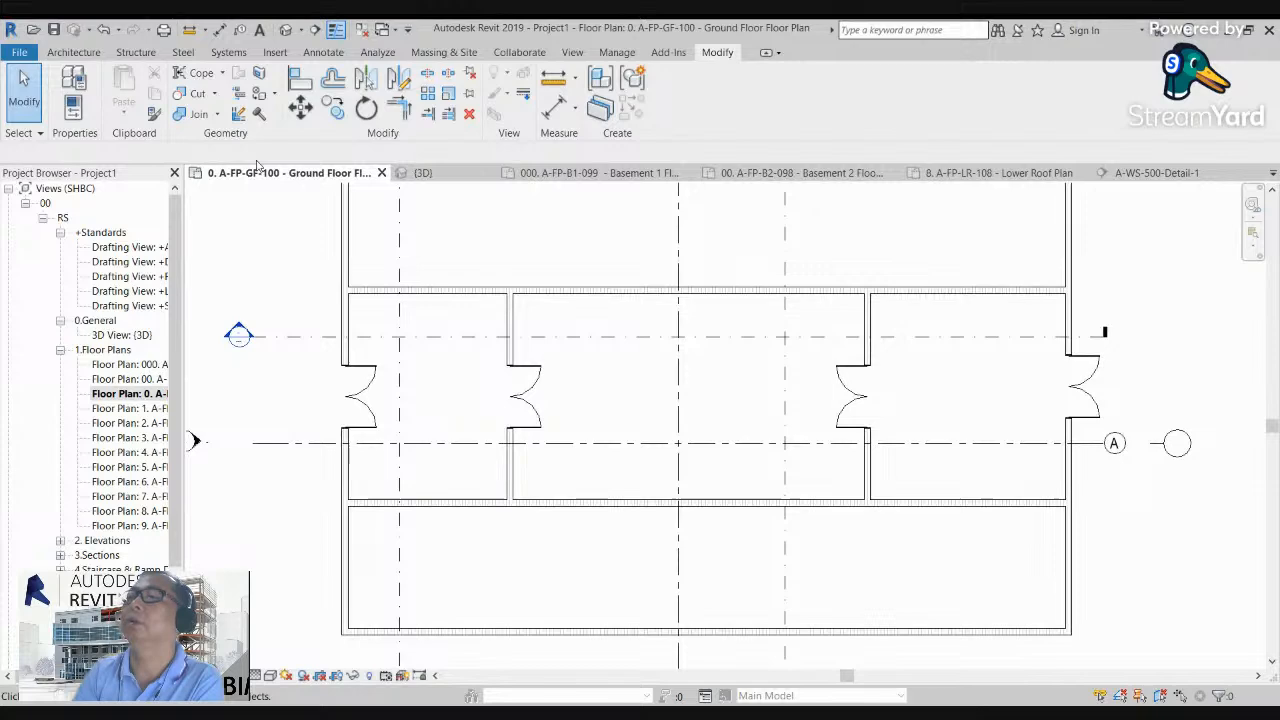
click(74, 52)
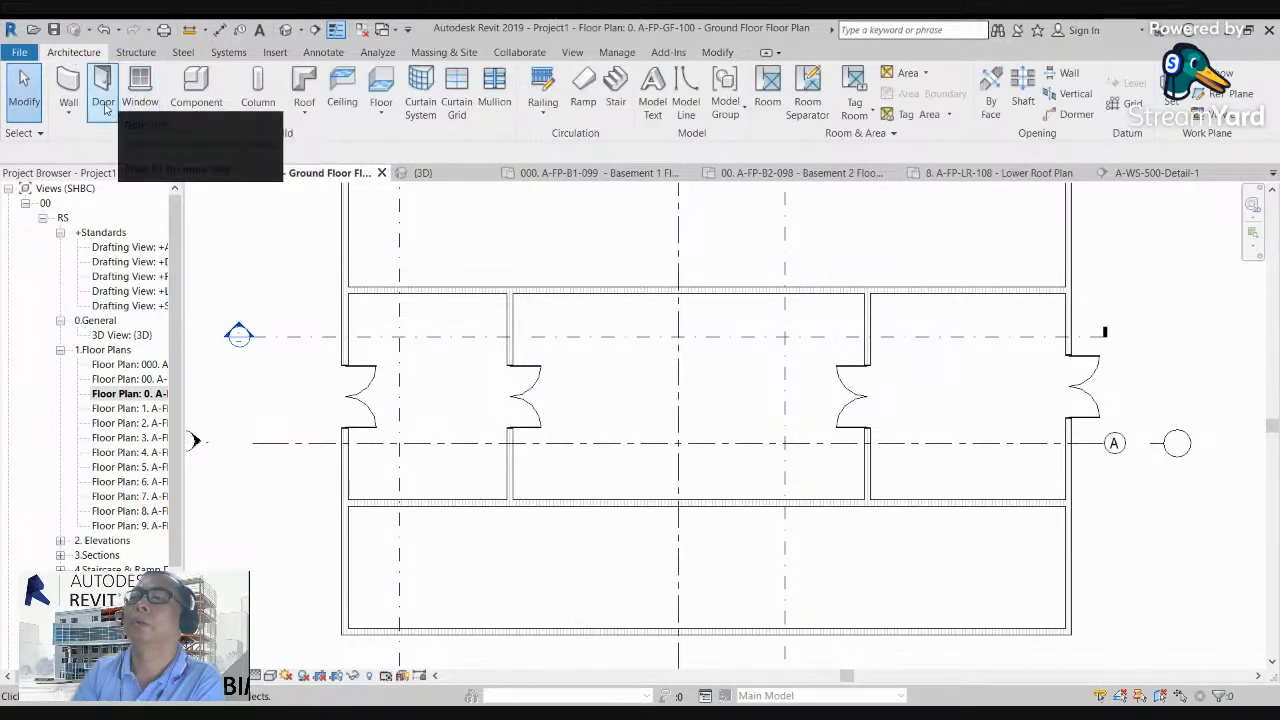
click(103, 85)
click(75, 80)
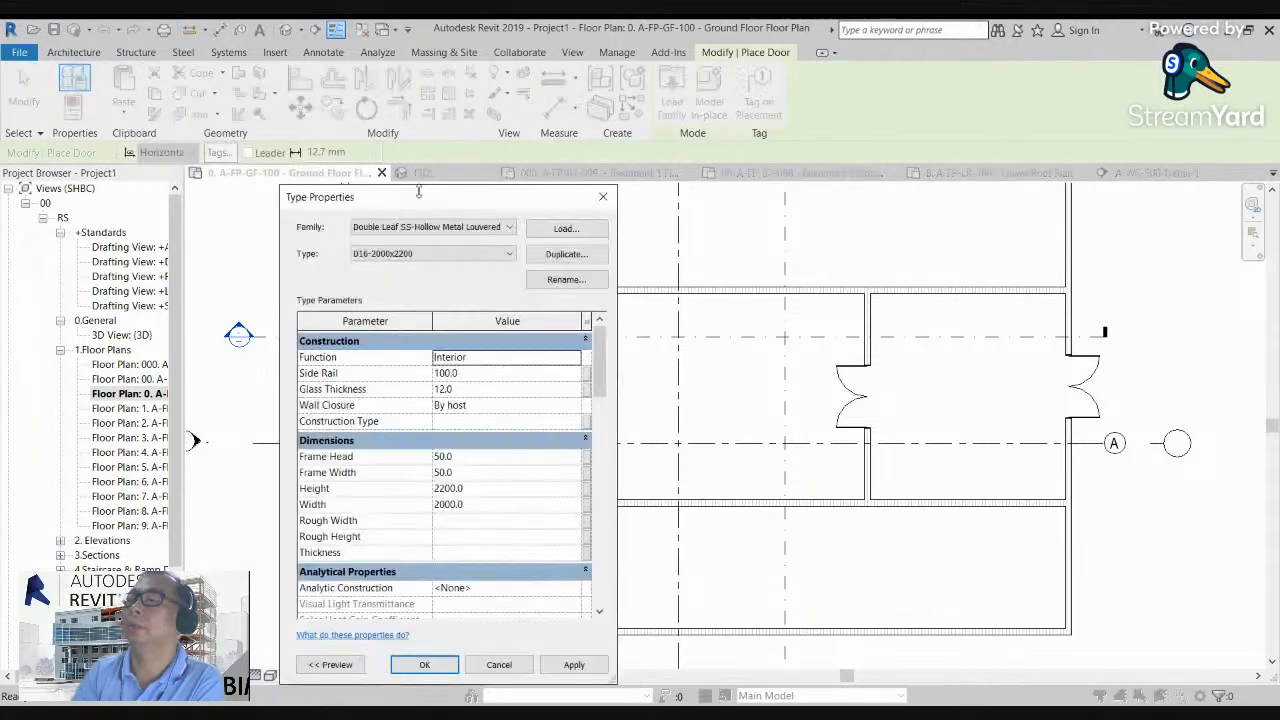
click(432, 228)
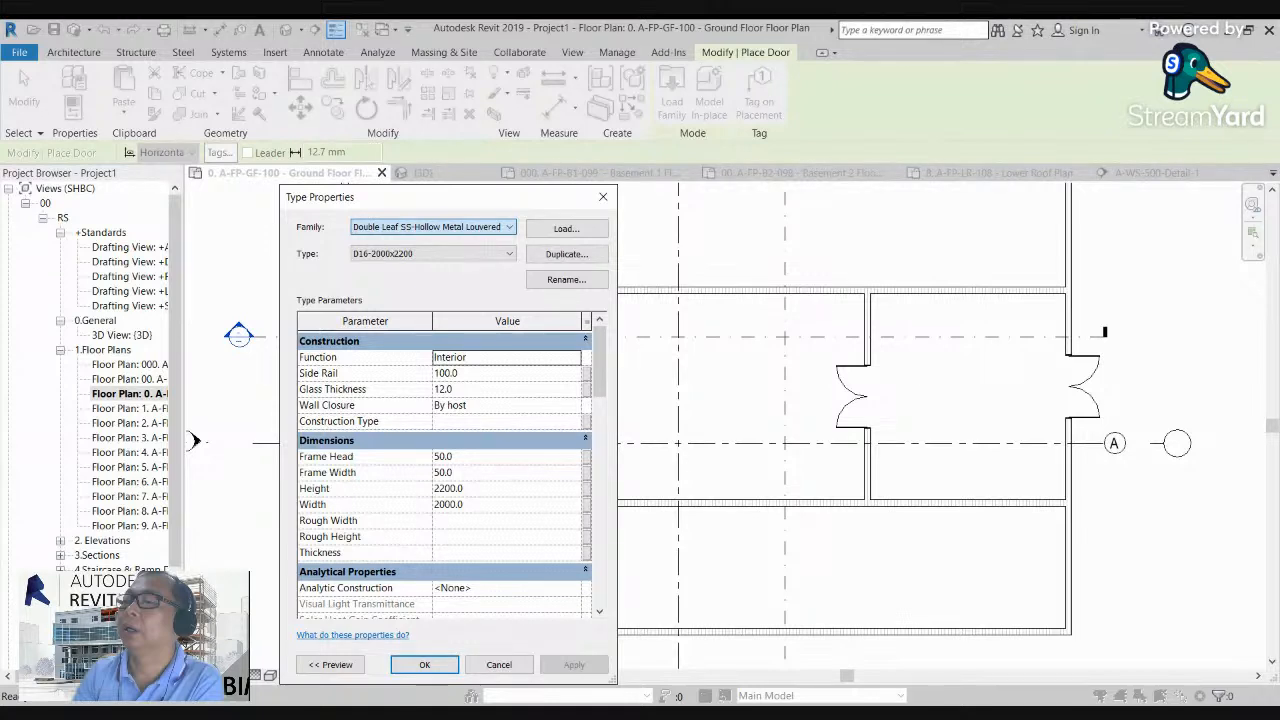
click(424, 266)
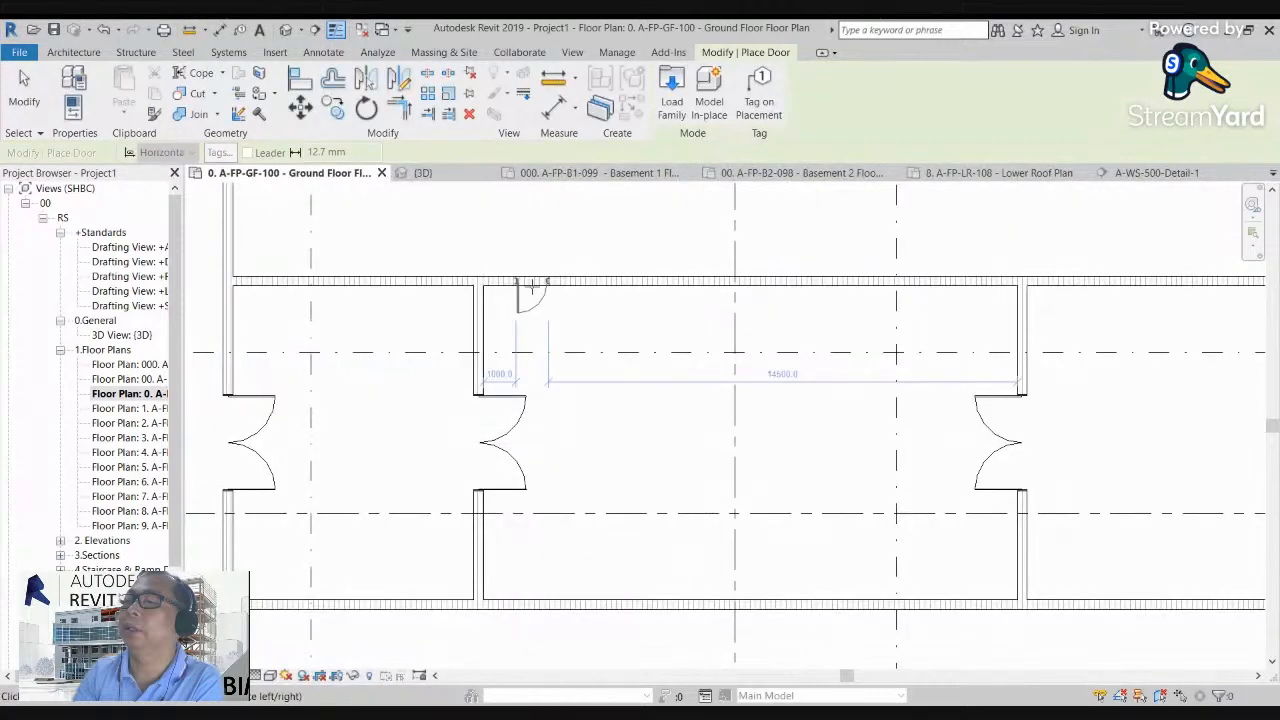
Step: Place a single door near each end of the middle room's upper wall, beside the two partition walls
click(531, 288)
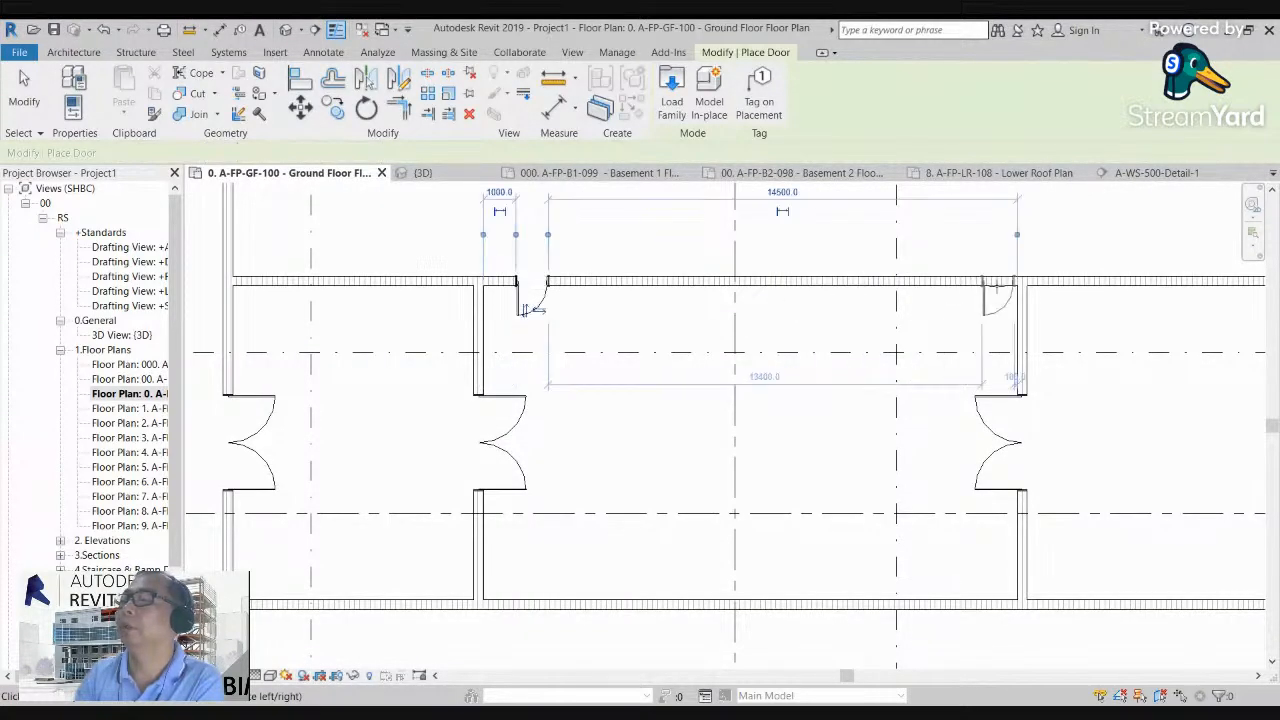
click(988, 292)
scroll(550, 322, up, 3)
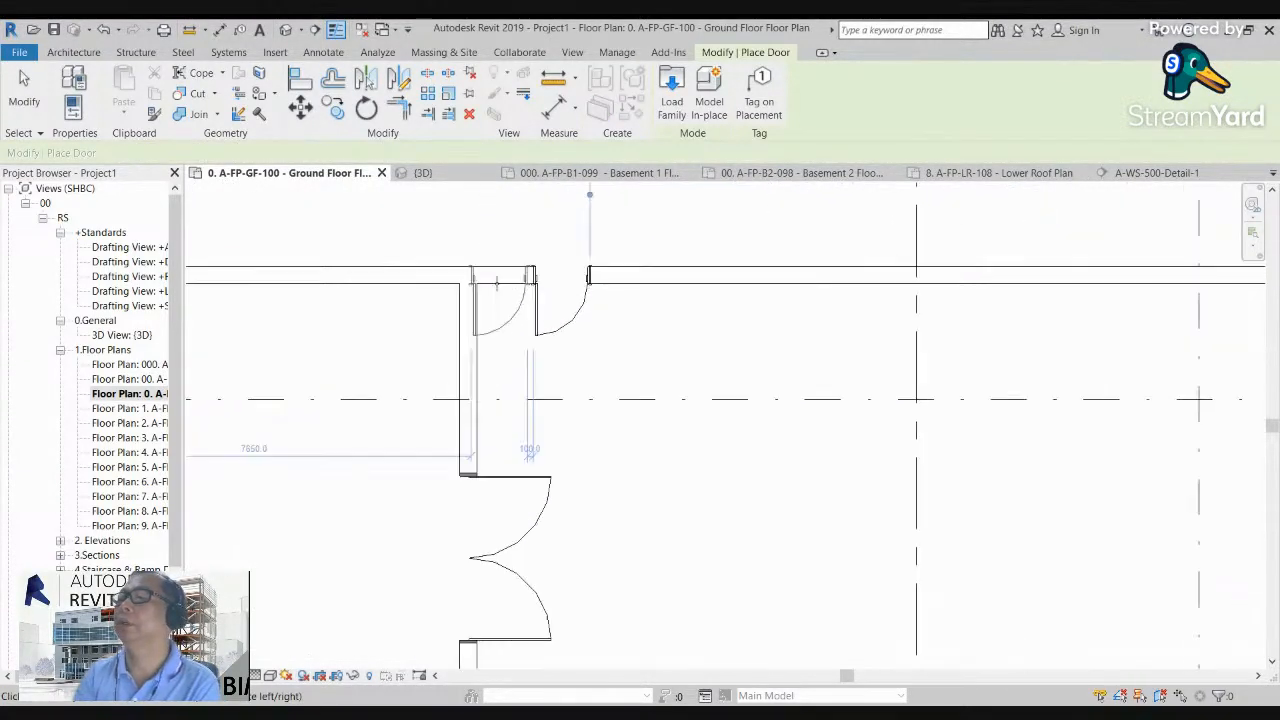
key(Escape)
key(Escape)
scroll(593, 323, down, 3)
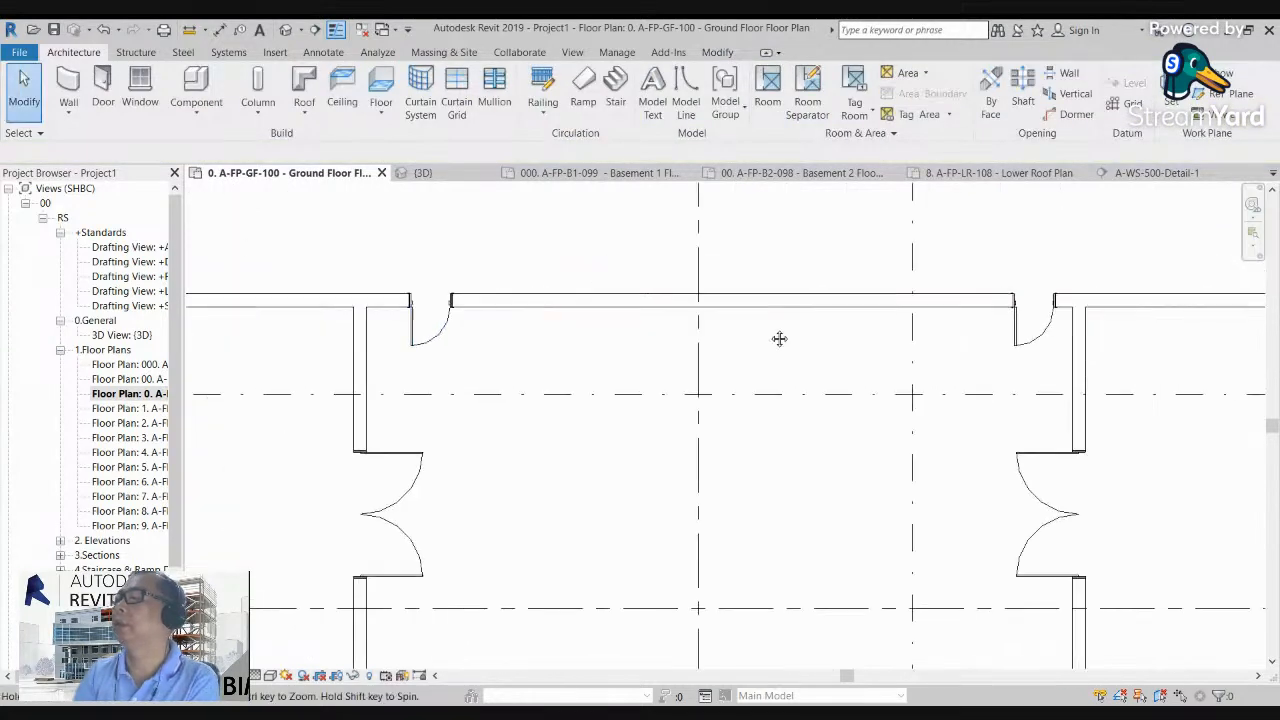
Step: Flip the hinge side of the single door beside the east partition wall
click(1008, 338)
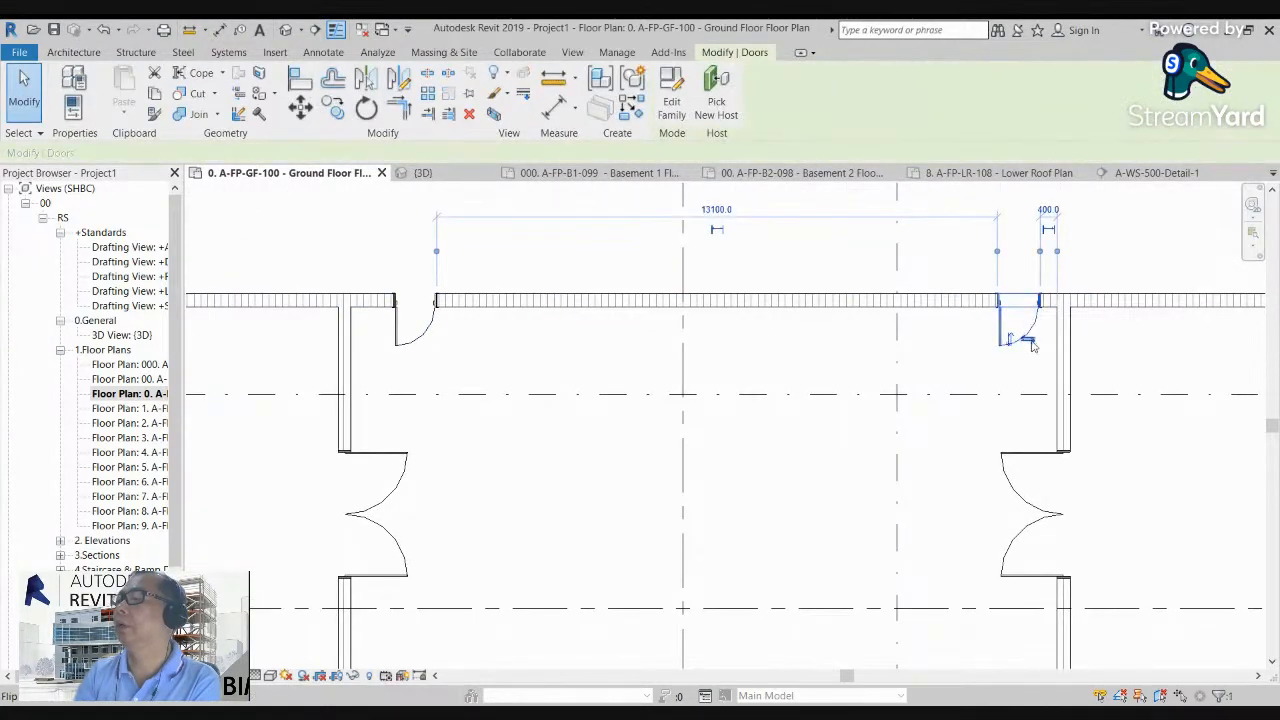
click(1033, 346)
key(Escape)
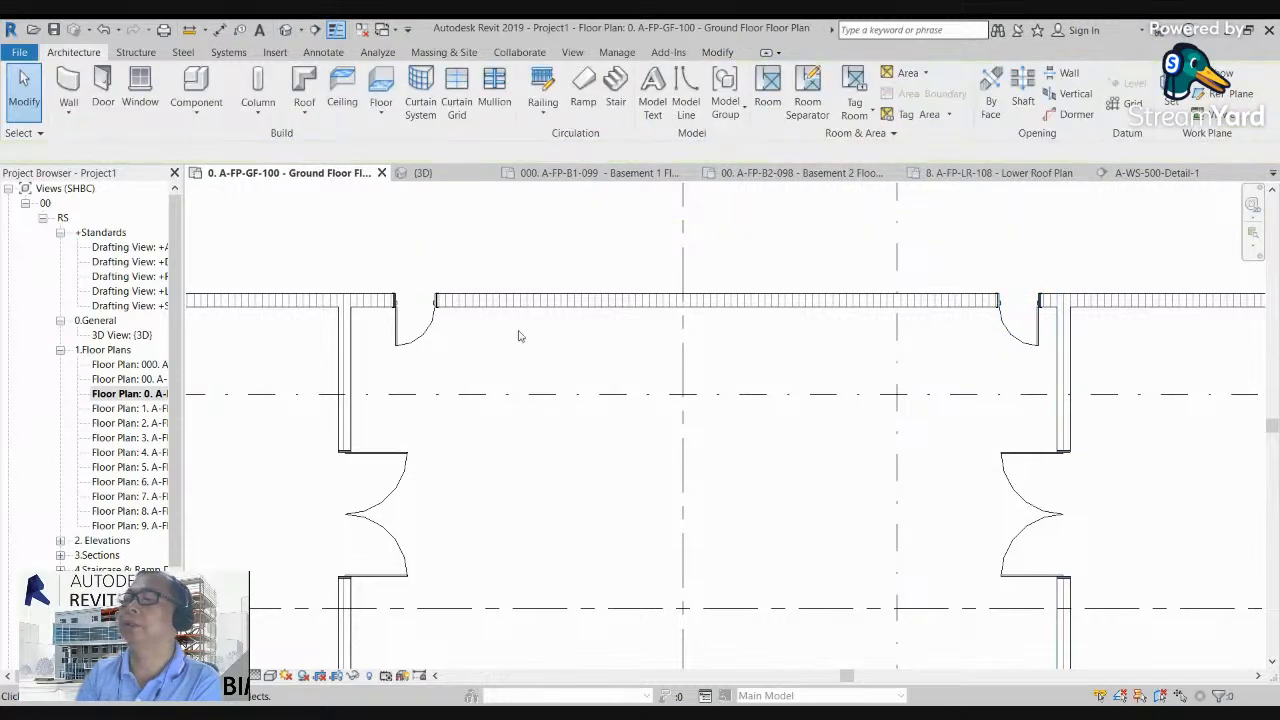
Step: Set the distance between the west single door and its neighbouring partition wall to 200
click(431, 333)
click(378, 214)
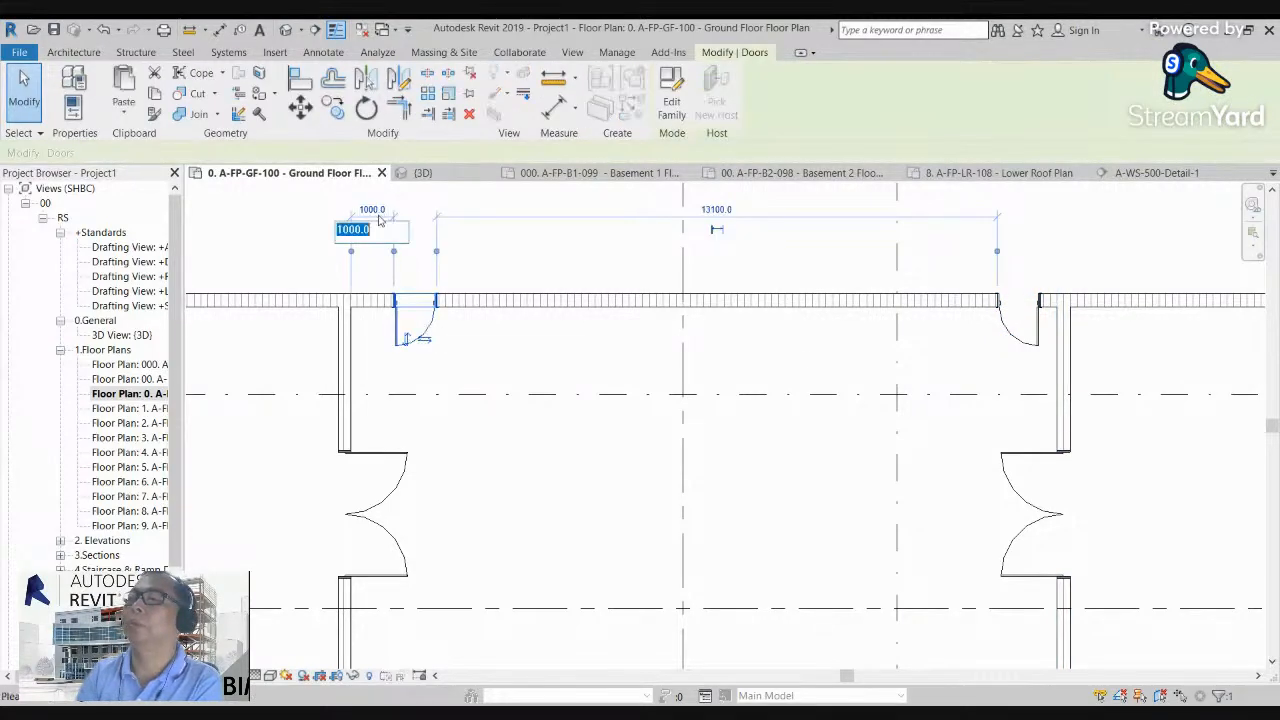
text(2)
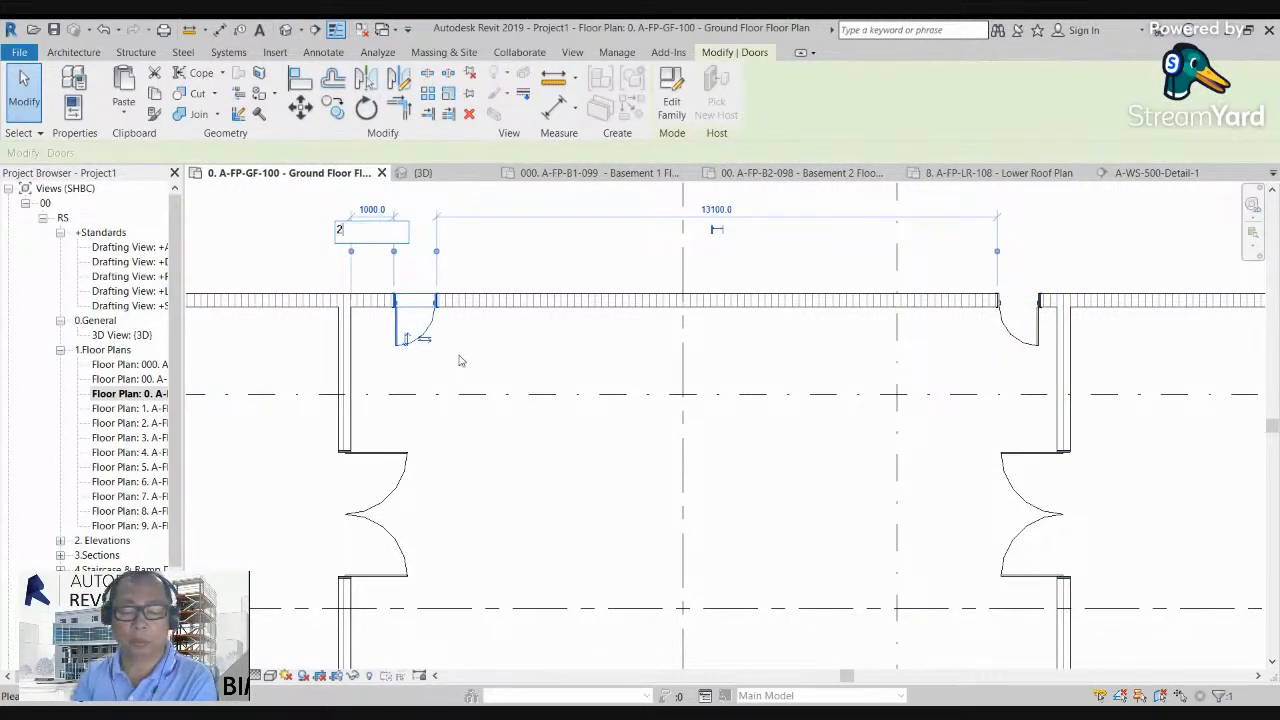
text(00)
key(Return)
key(Escape)
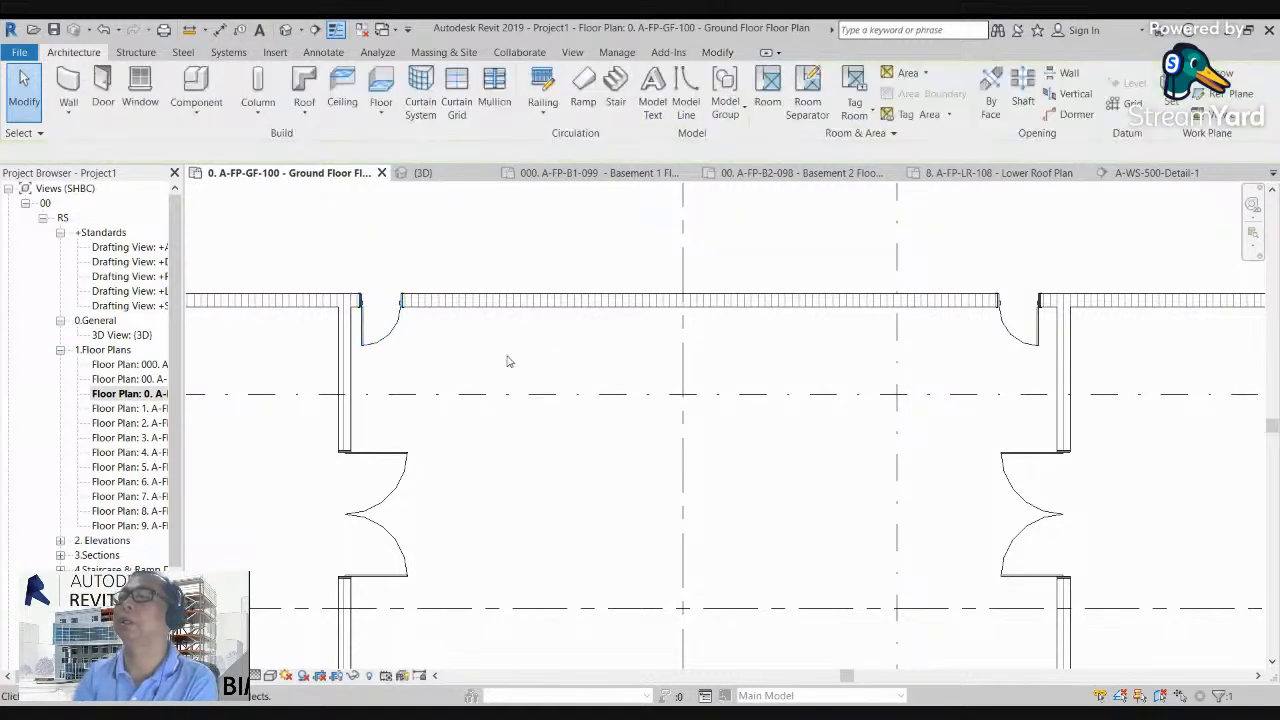
Step: Set the distance between the east single door and its neighbouring partition wall to 200
scroll(663, 391, up, 3)
click(835, 373)
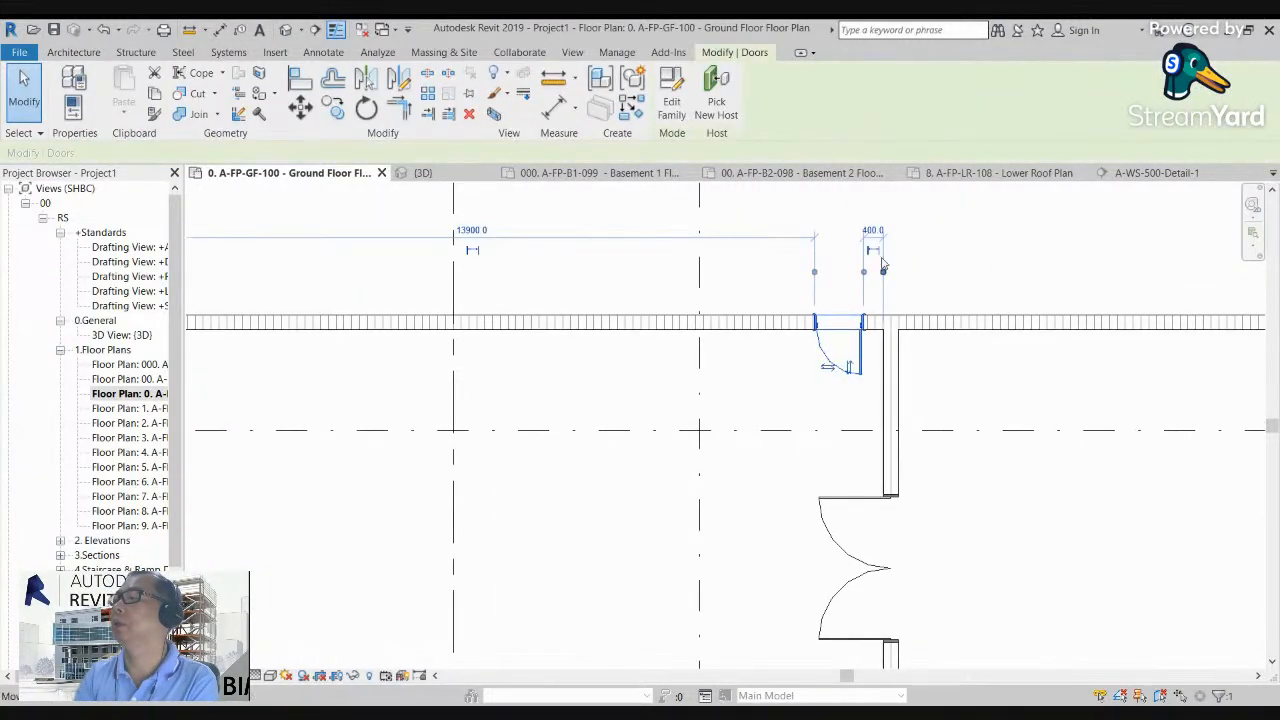
click(872, 227)
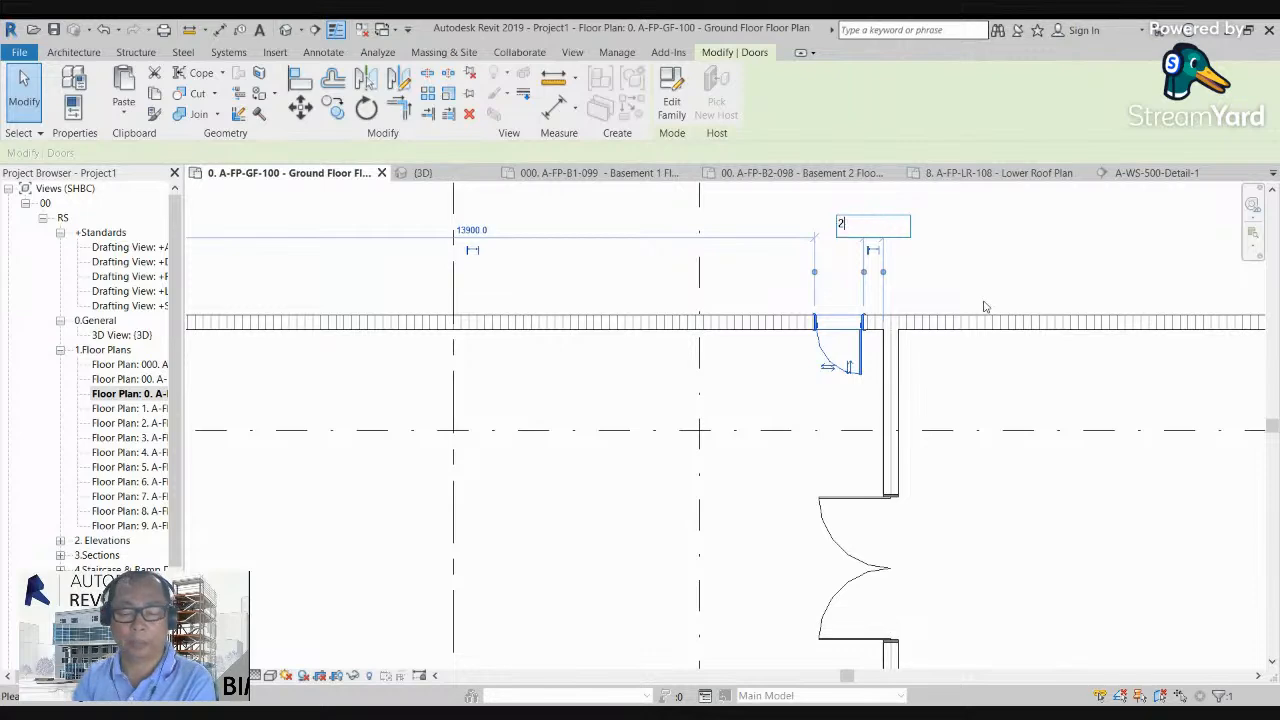
text(200)
key(Return)
scroll(997, 266, down, 4)
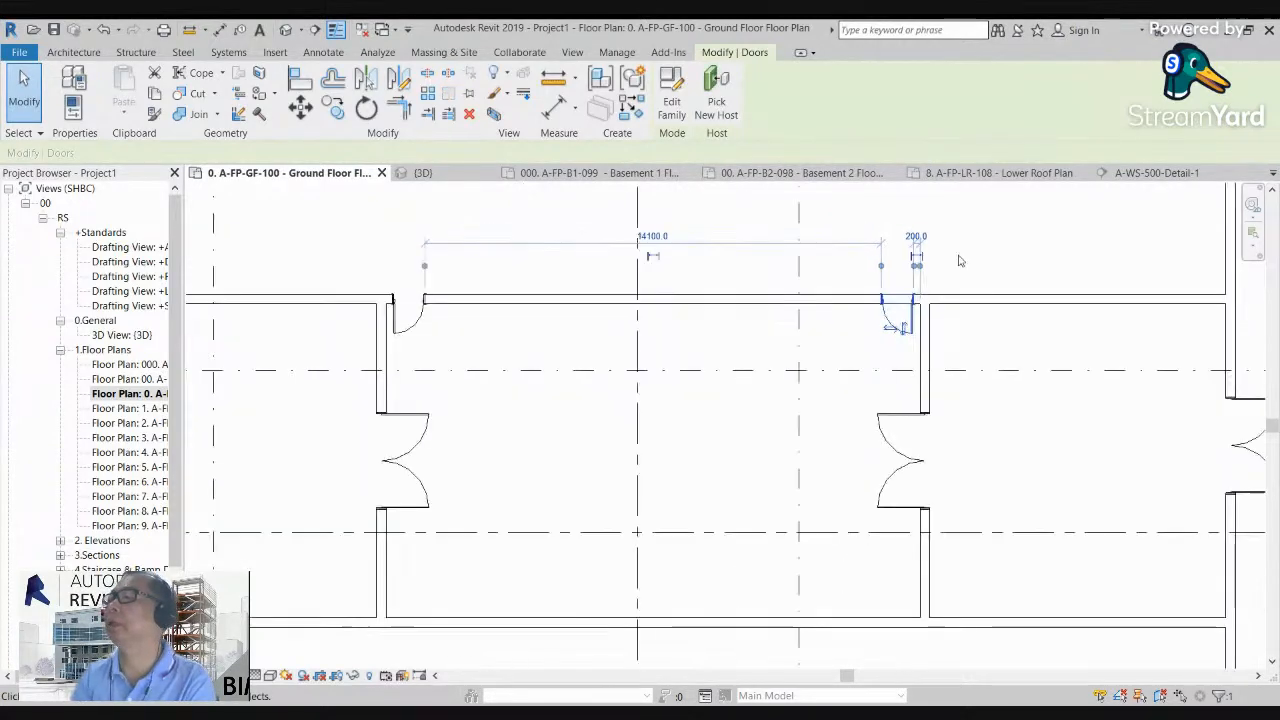
key(Escape)
middle_drag(663, 397, 592, 419)
scroll(587, 371, up, 1)
middle_drag(587, 371, 584, 297)
click(515, 240)
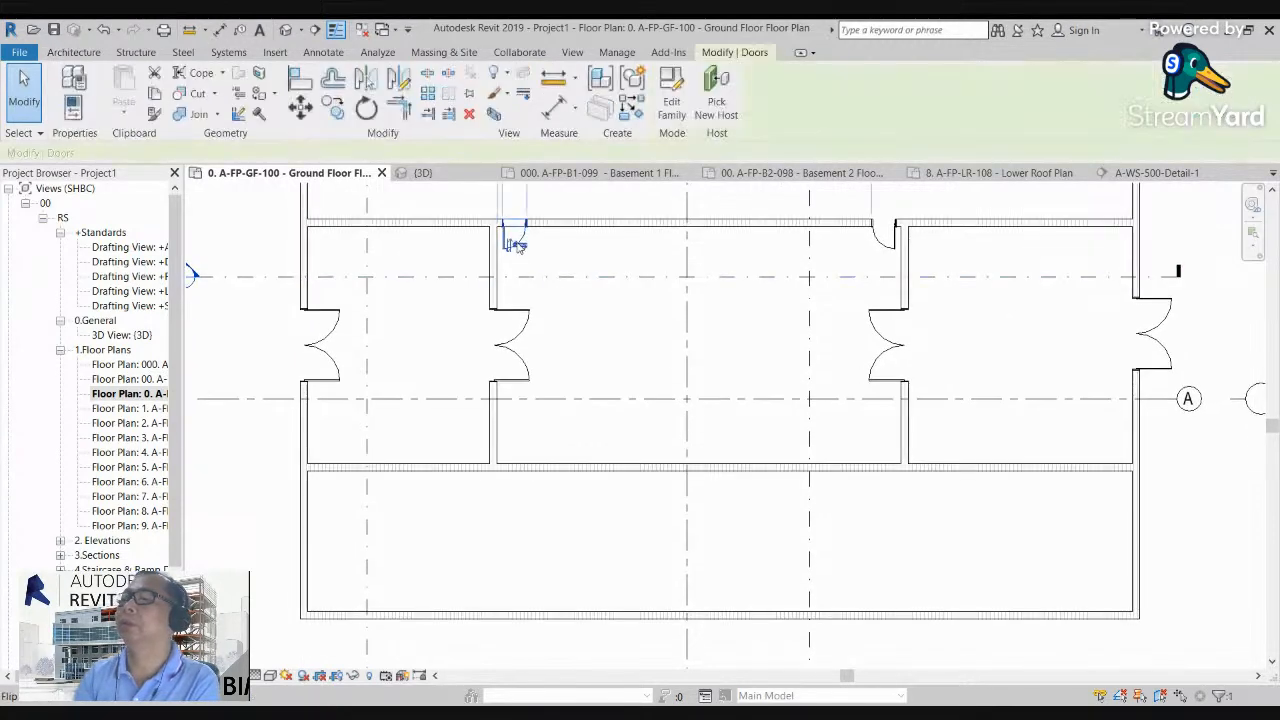
click(880, 248)
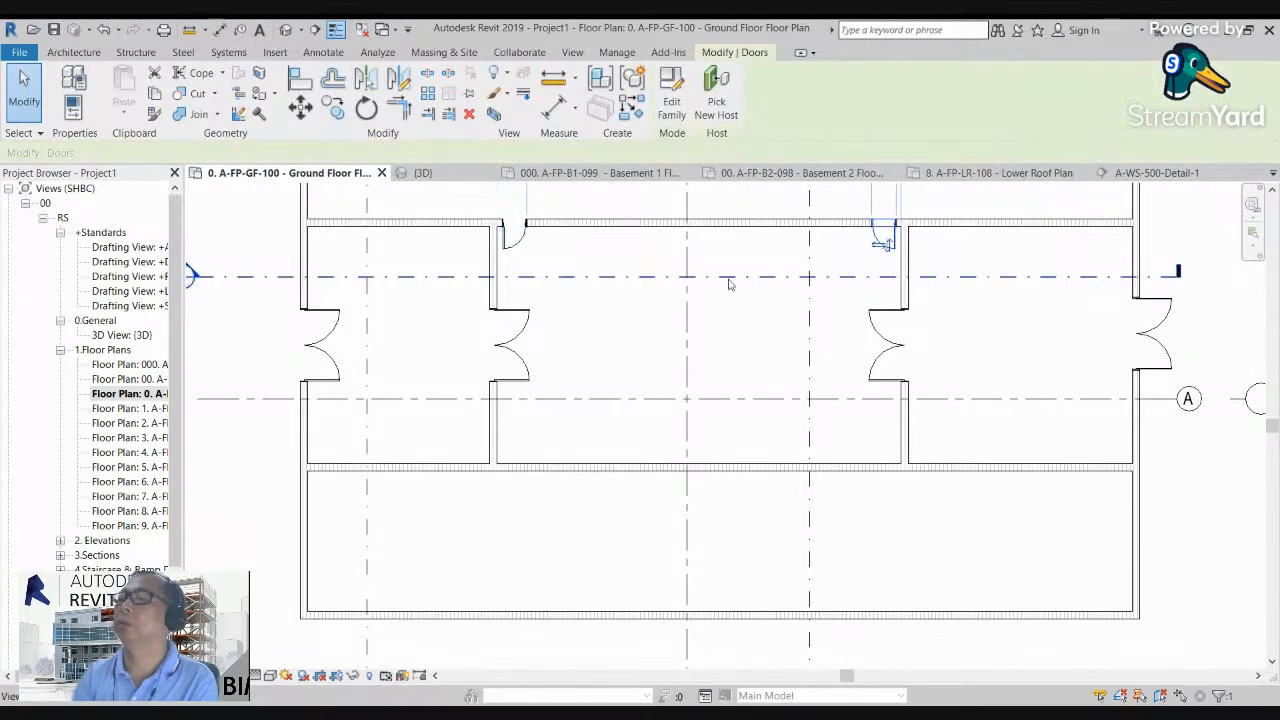
click(398, 78)
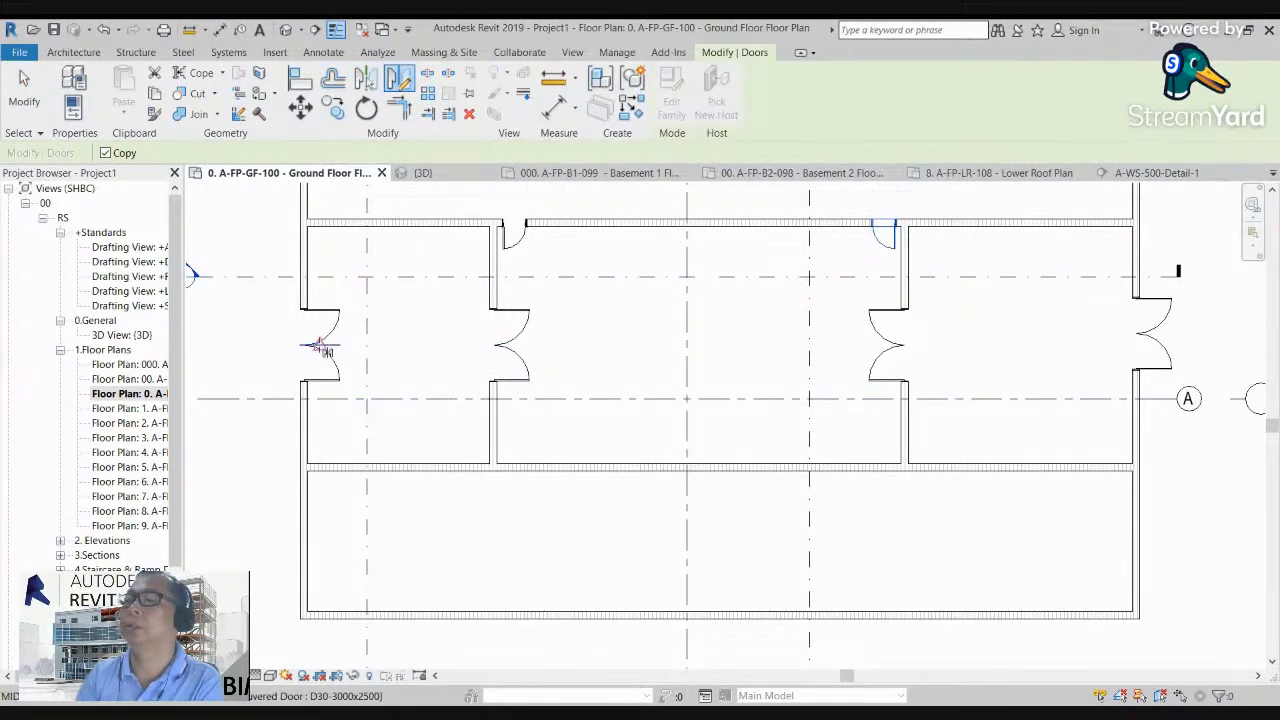
click(341, 344)
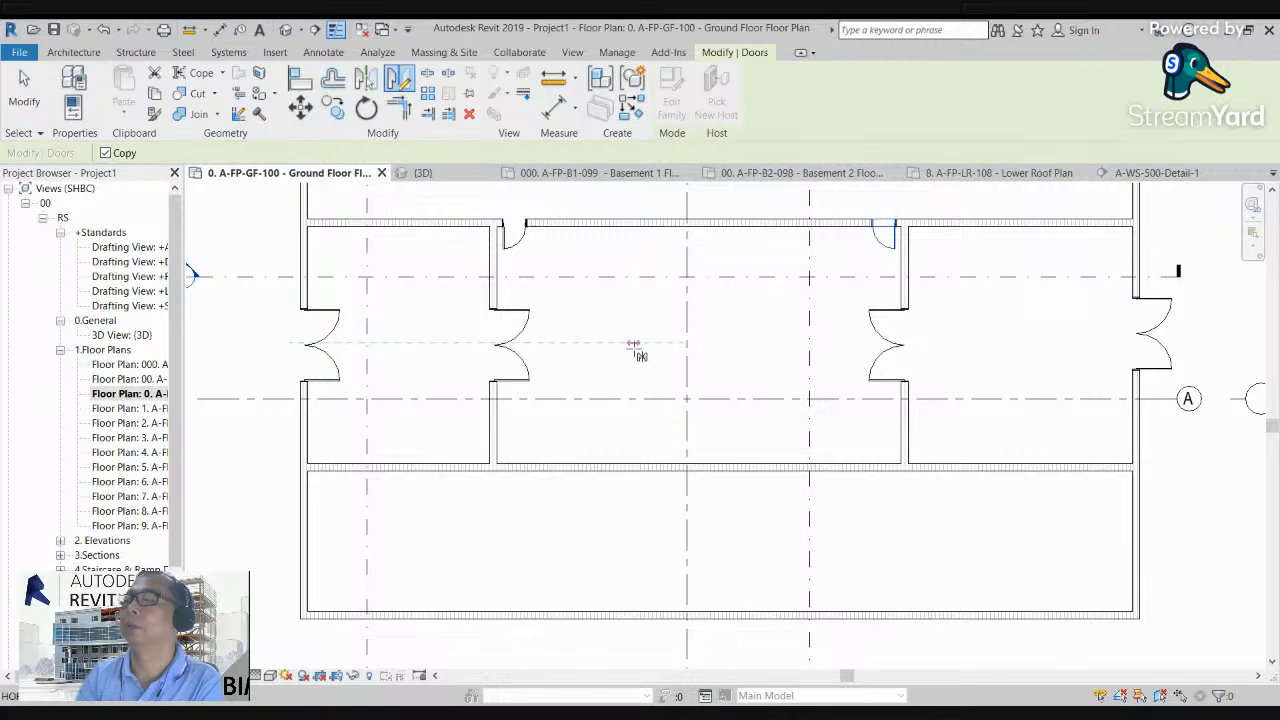
click(634, 345)
click(600, 399)
scroll(594, 386, down, 1)
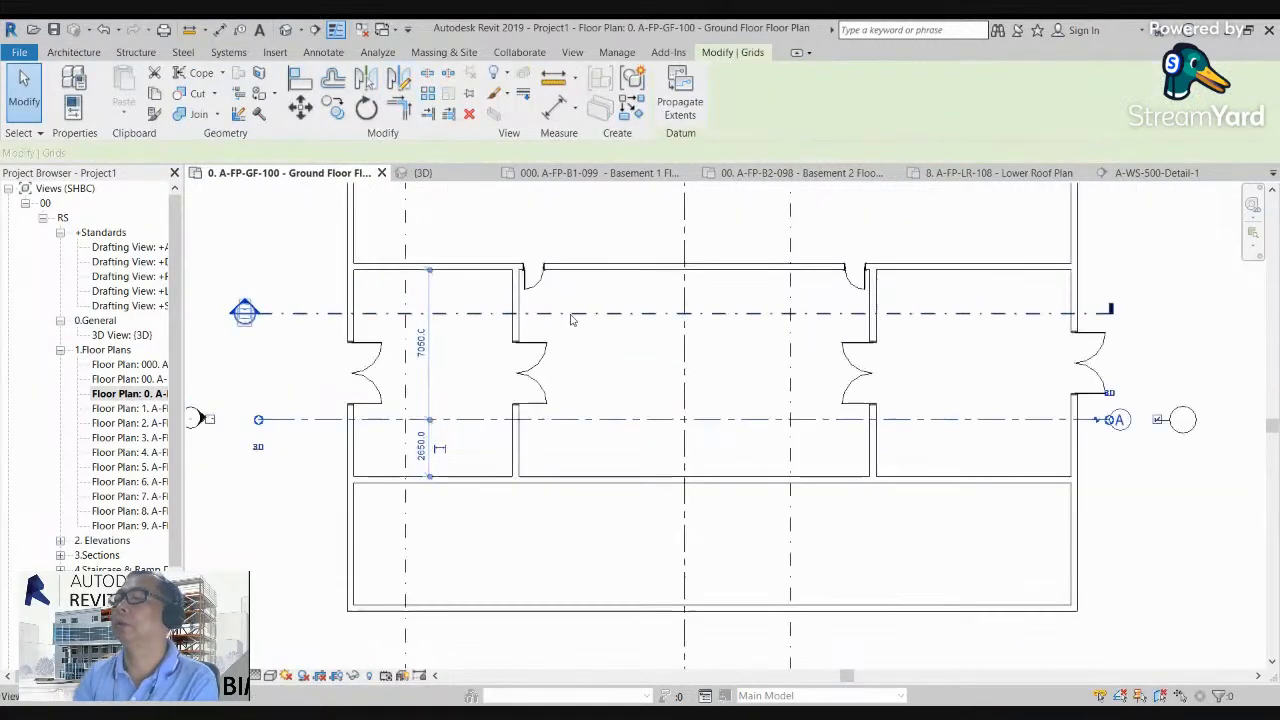
scroll(571, 320, up, 1)
key(Escape)
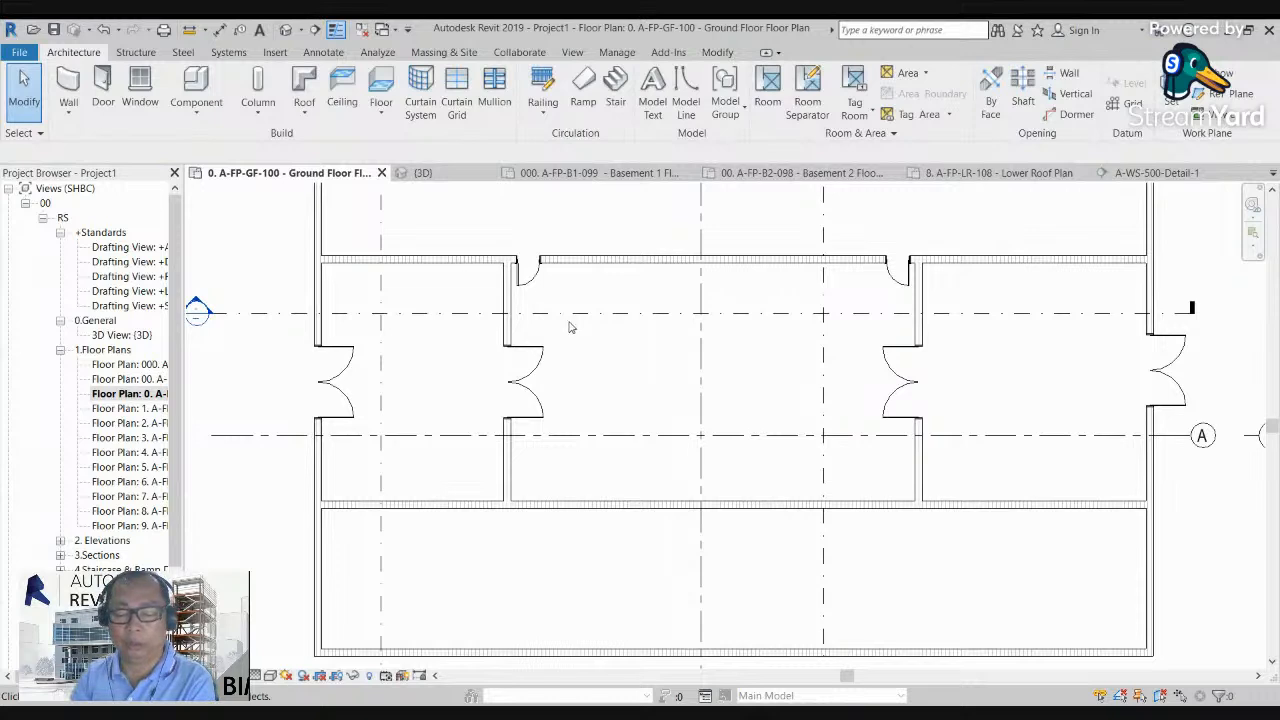
click(735, 258)
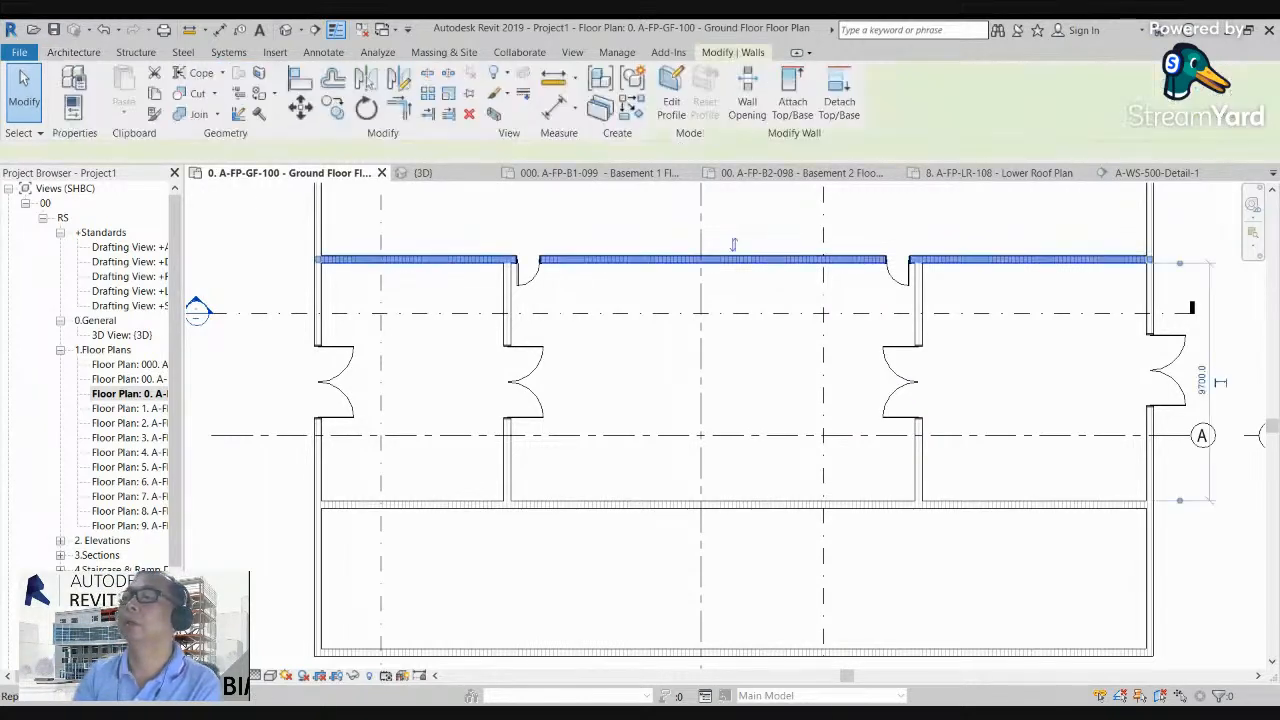
key(Escape)
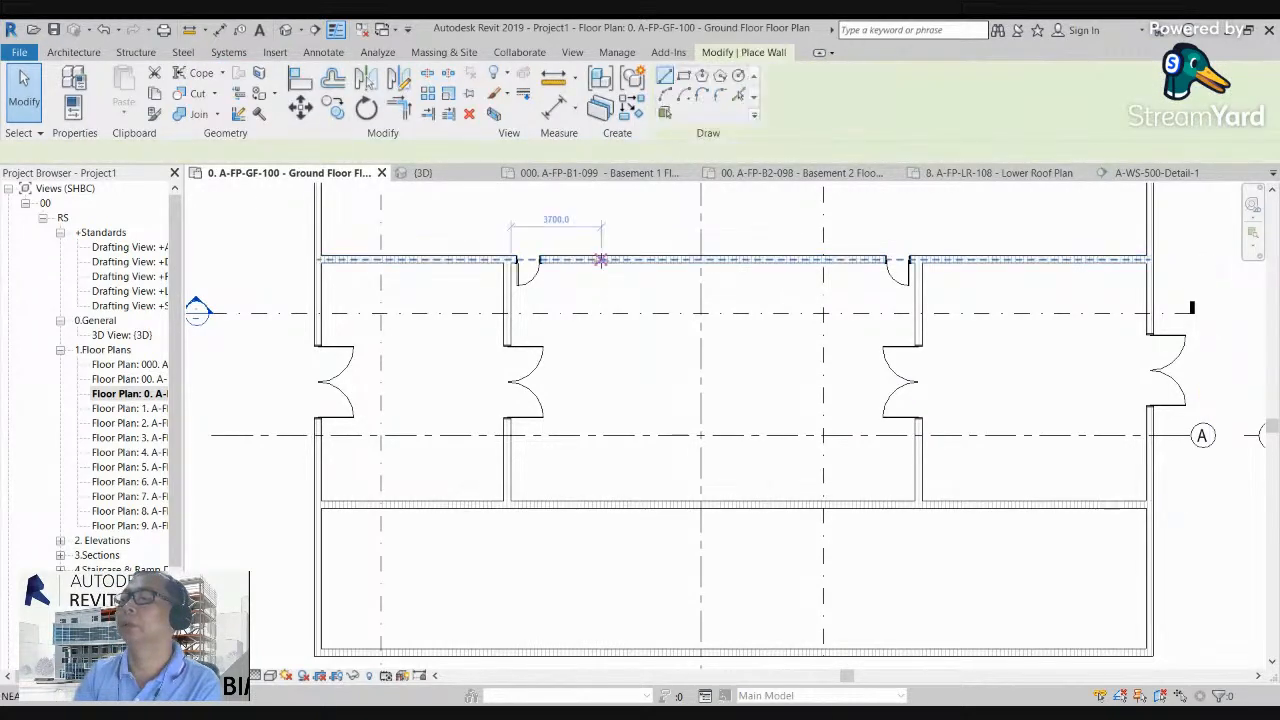
Step: Draw a temporary vertical wall across the middle room from its upper to its lower wall, about 3700 from the west partition
key(w)
key(a)
click(601, 262)
click(601, 502)
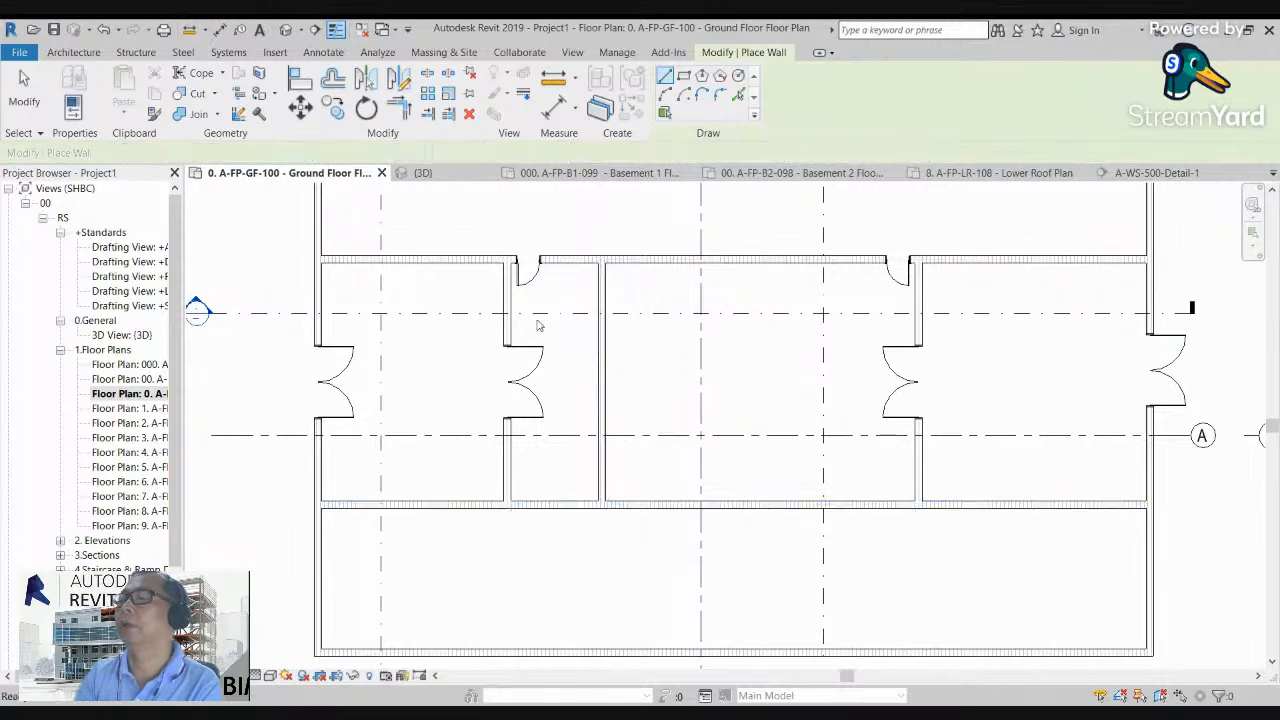
key(Escape)
key(Escape)
Step: Mirror copies of both single doors onto the middle room's lower wall, using a horizontal axis from the temporary wall's midpoint
click(527, 274)
ctrl+click(897, 272)
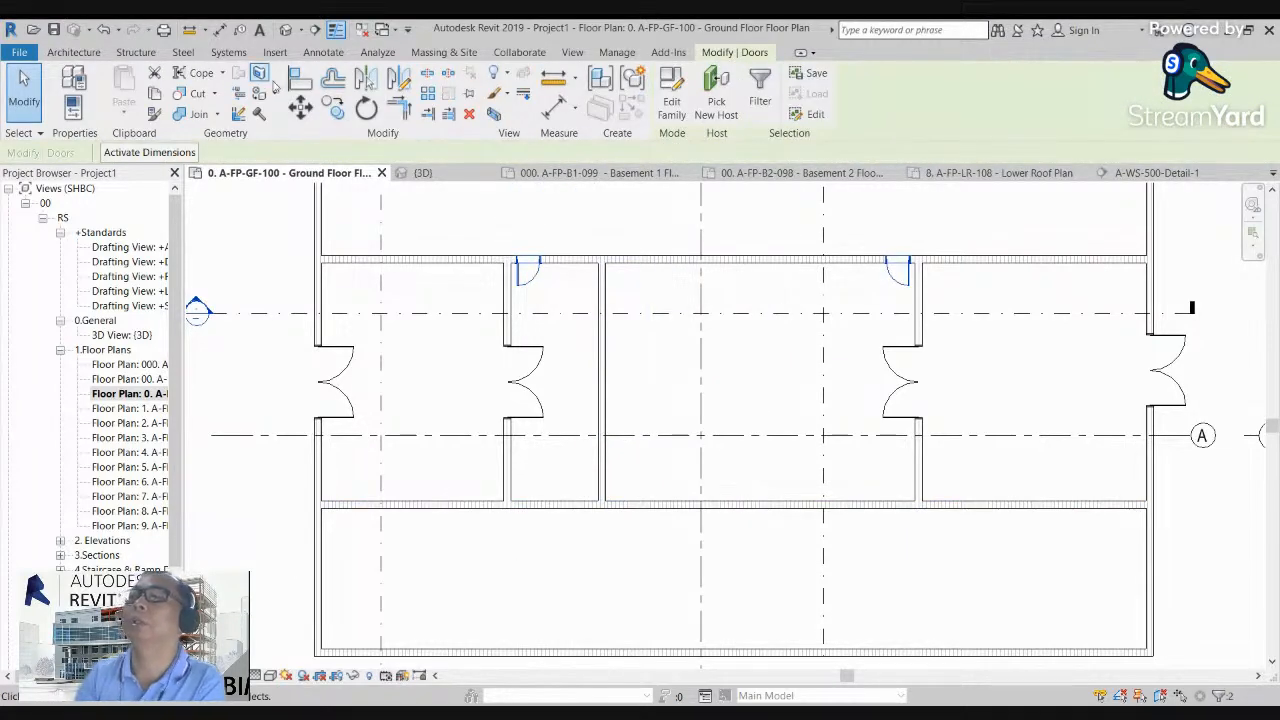
click(399, 78)
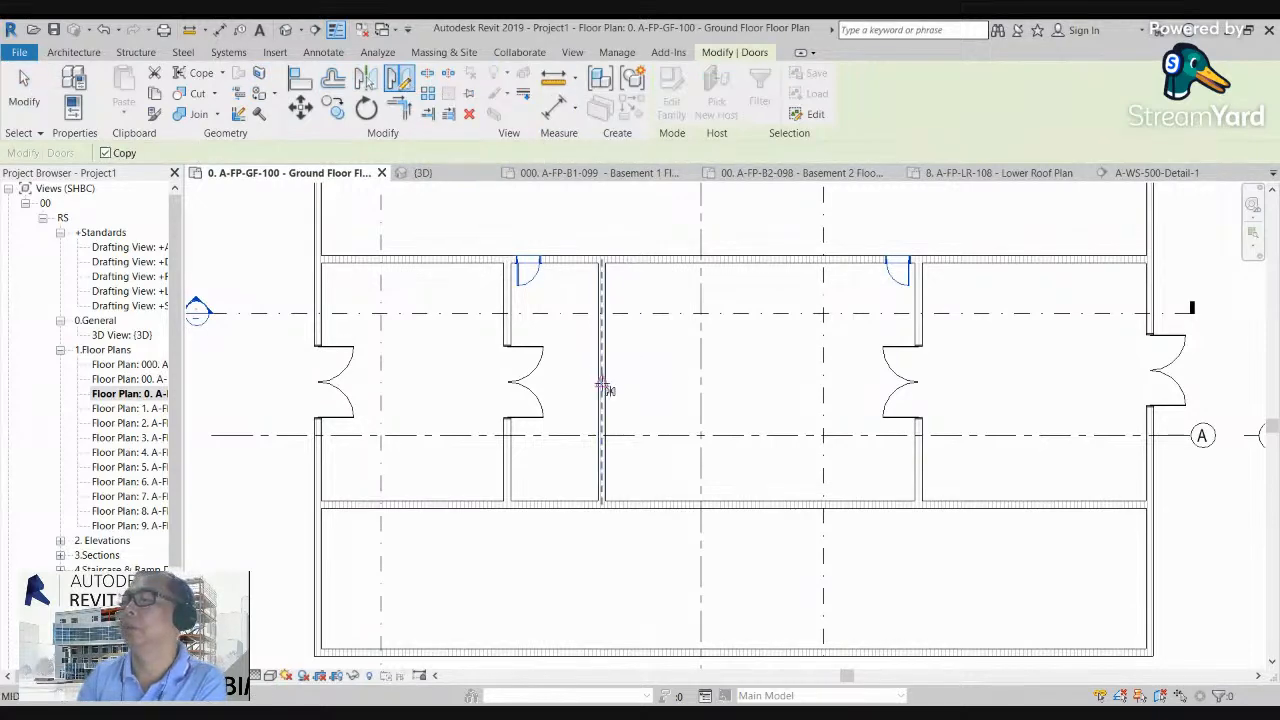
click(755, 383)
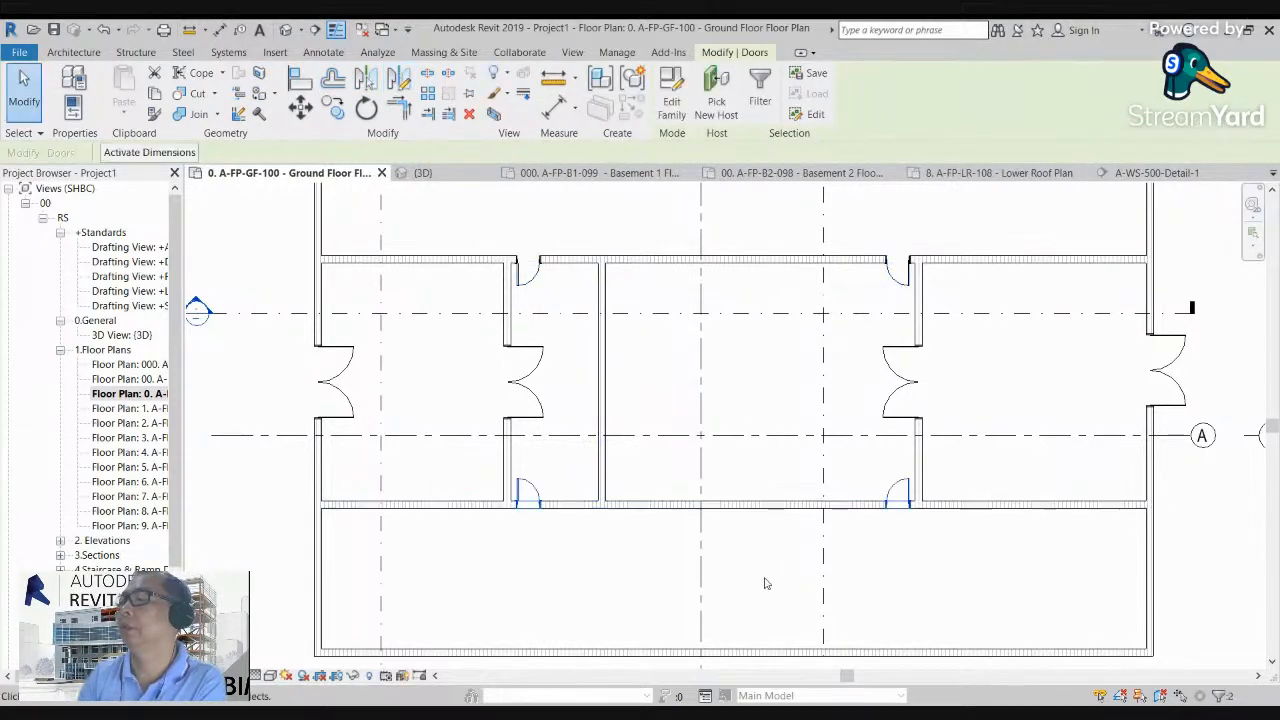
scroll(767, 549, up, 2)
key(Escape)
Step: Delete the temporary wall in the middle room
scroll(600, 400, down, 3)
click(582, 355)
key(Delete)
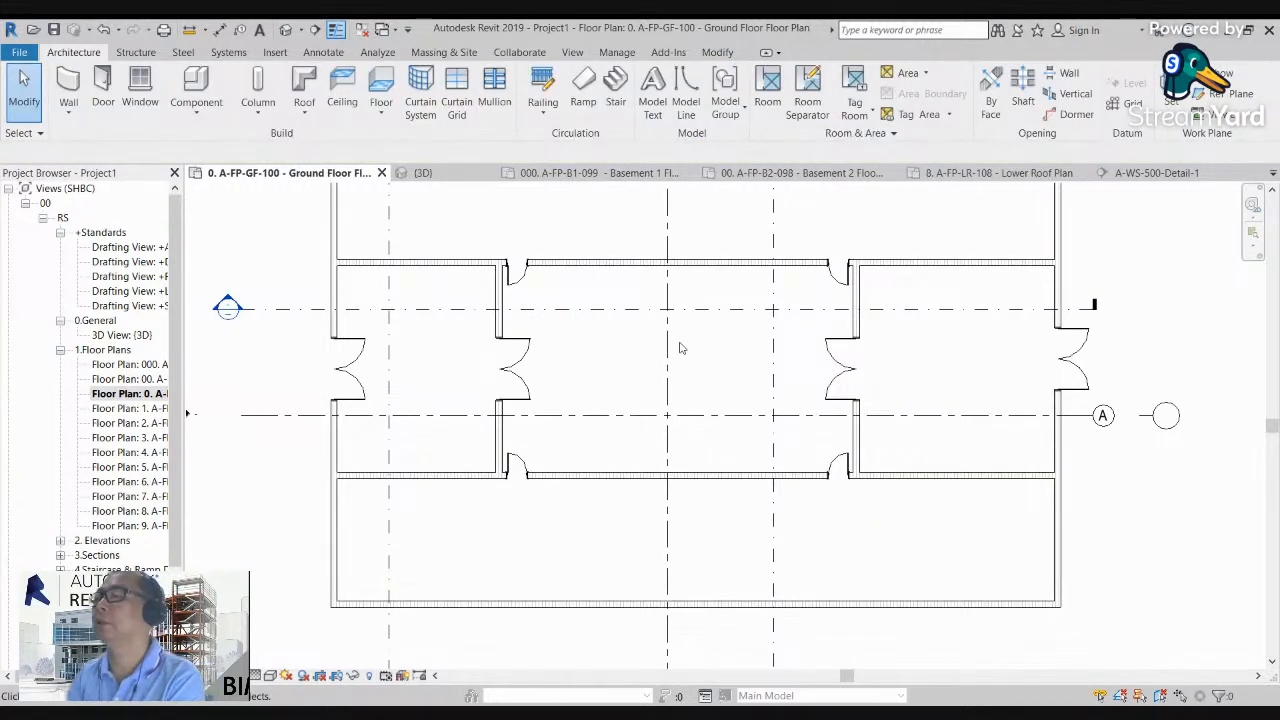
Step: Inspect the walls and doors in the default 3D view from the front-left corner
scroll(534, 340, down, 4)
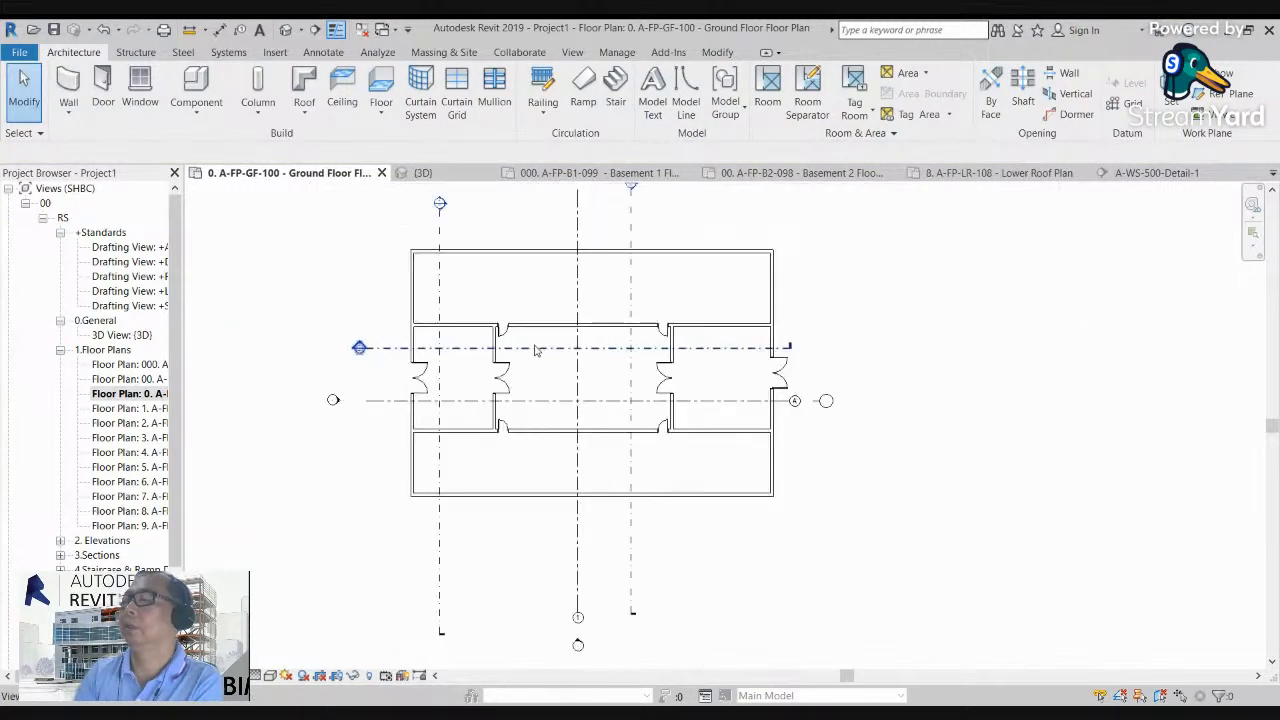
click(285, 29)
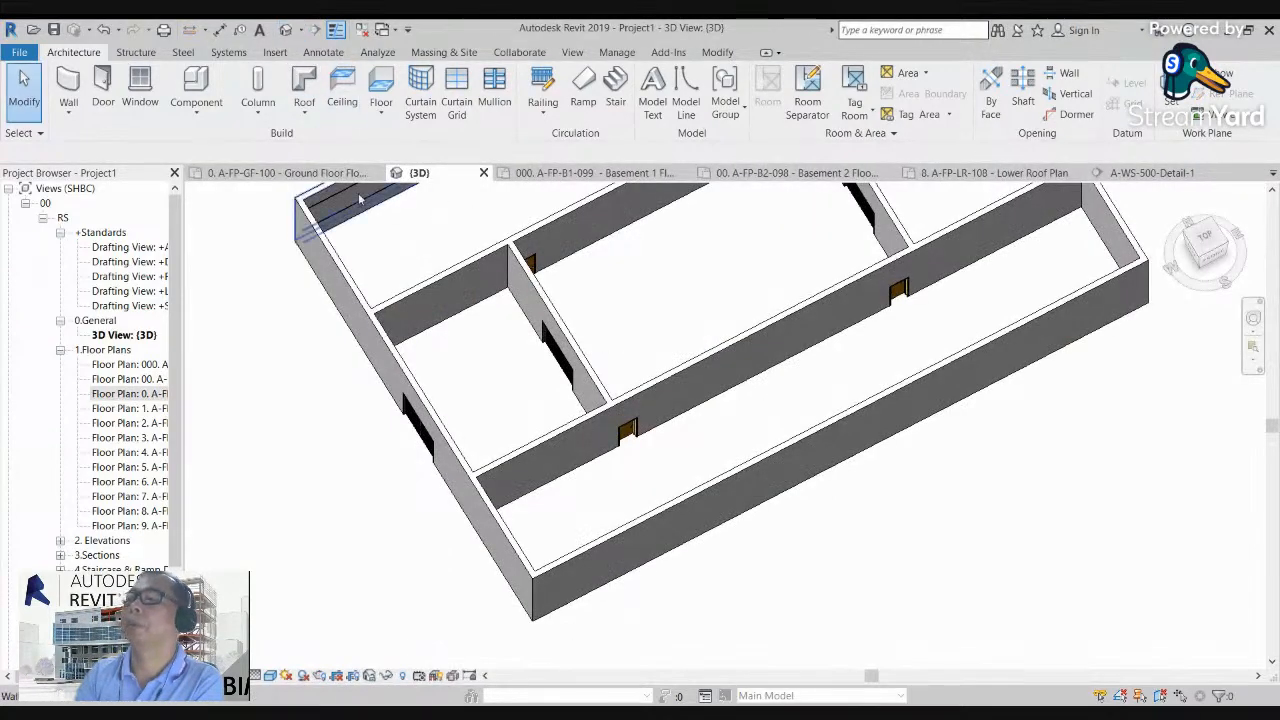
click(1224, 237)
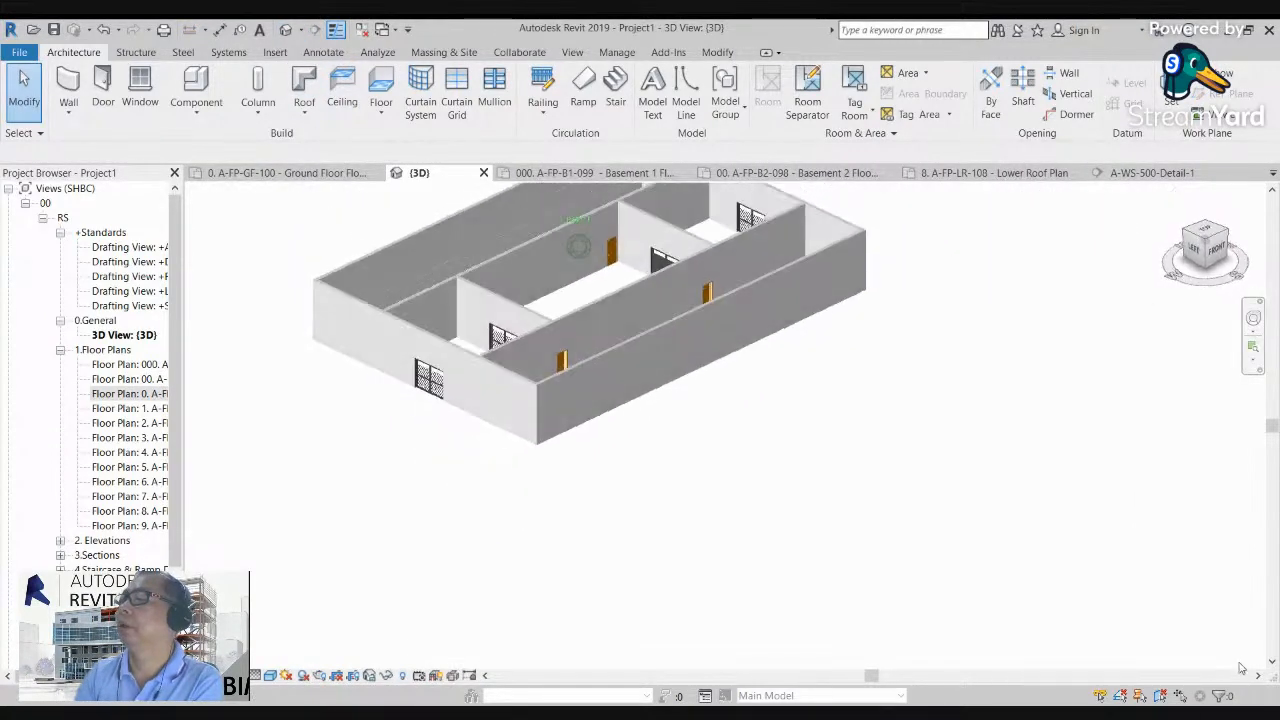
scroll(757, 376, up, 2)
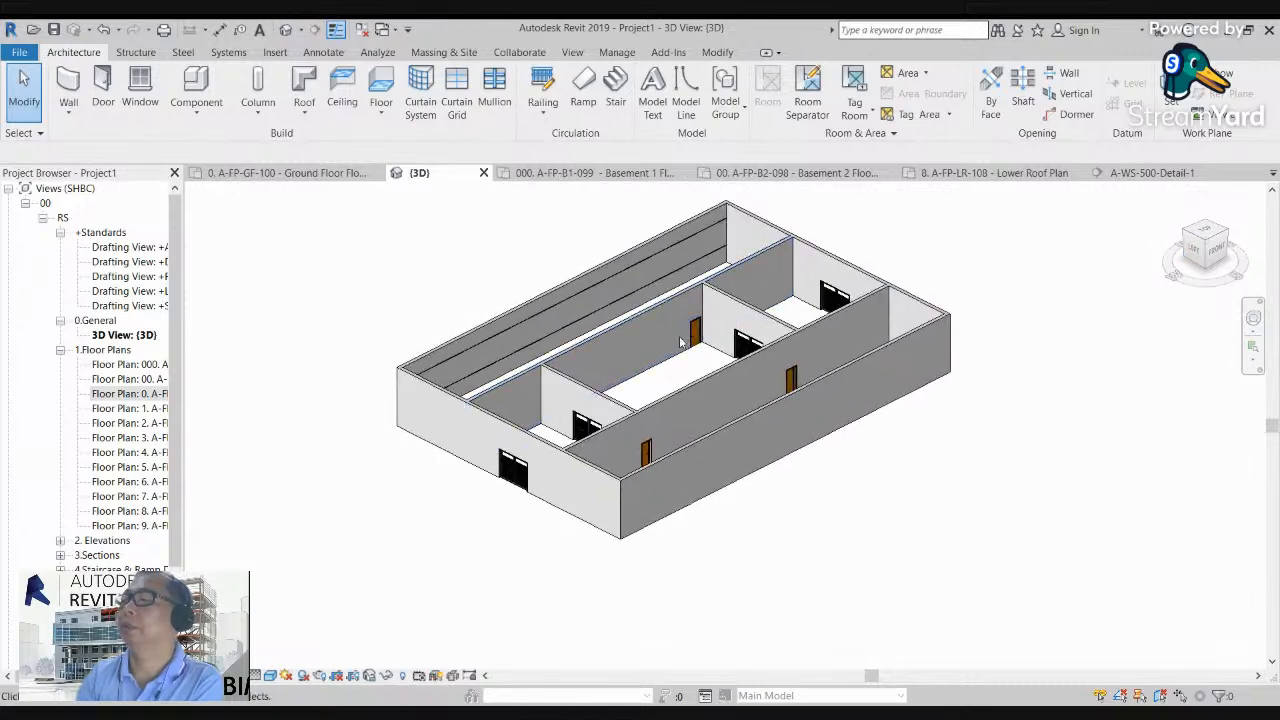
scroll(757, 376, up, 4)
scroll(757, 376, down, 2)
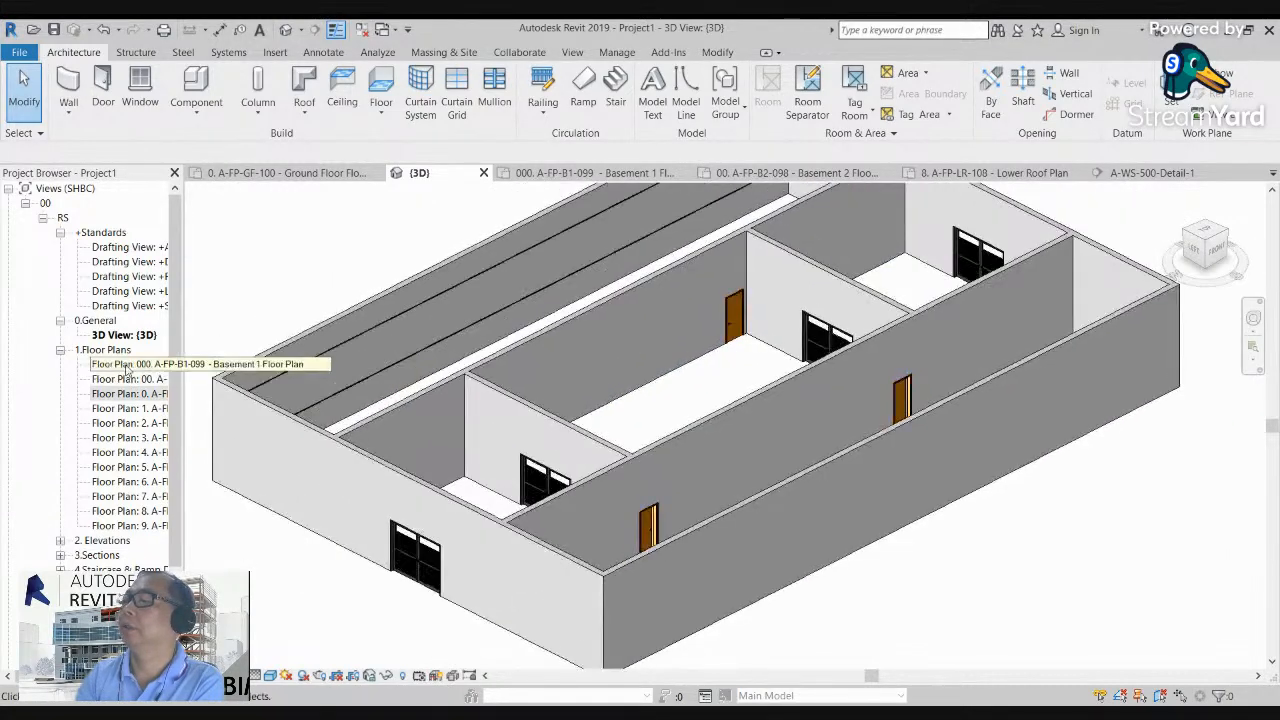
Step: In the ground floor plan, place three windows along the upper exterior wall: about 3700 from the west wall, near mid-length, and about 5100 from the east
double_click(128, 397)
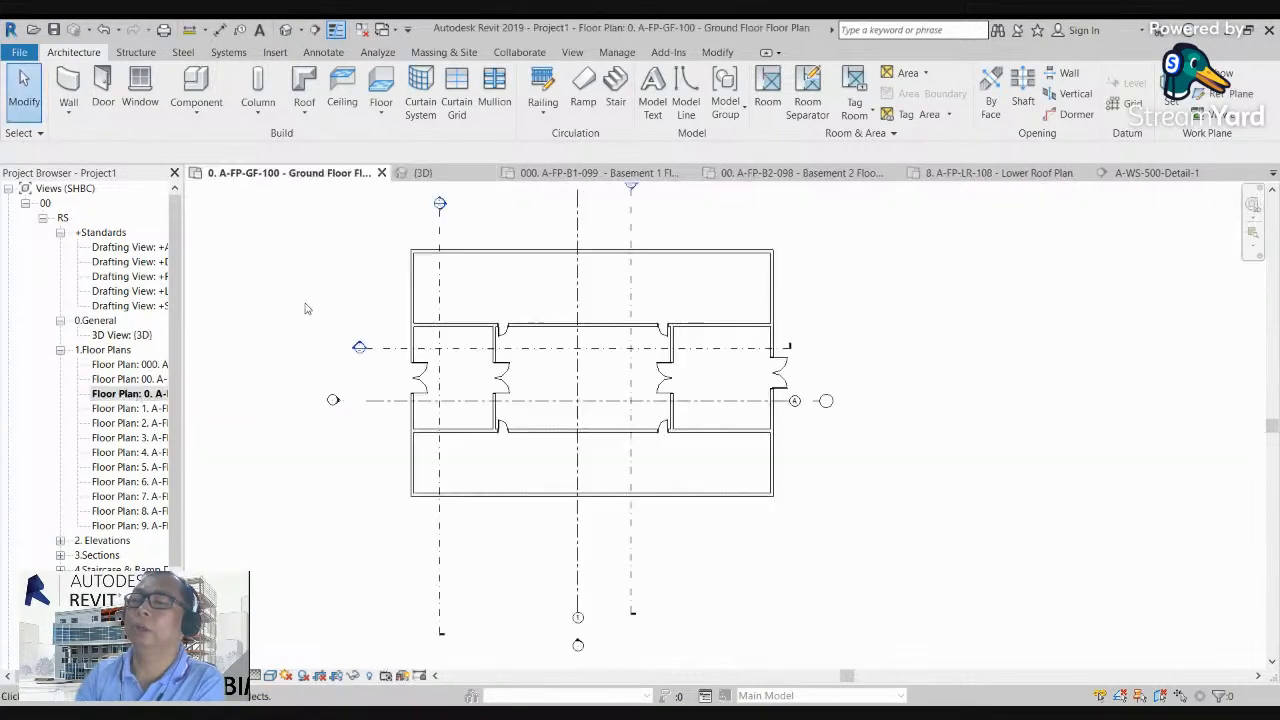
click(140, 88)
scroll(457, 253, up, 2)
scroll(457, 253, up, 3)
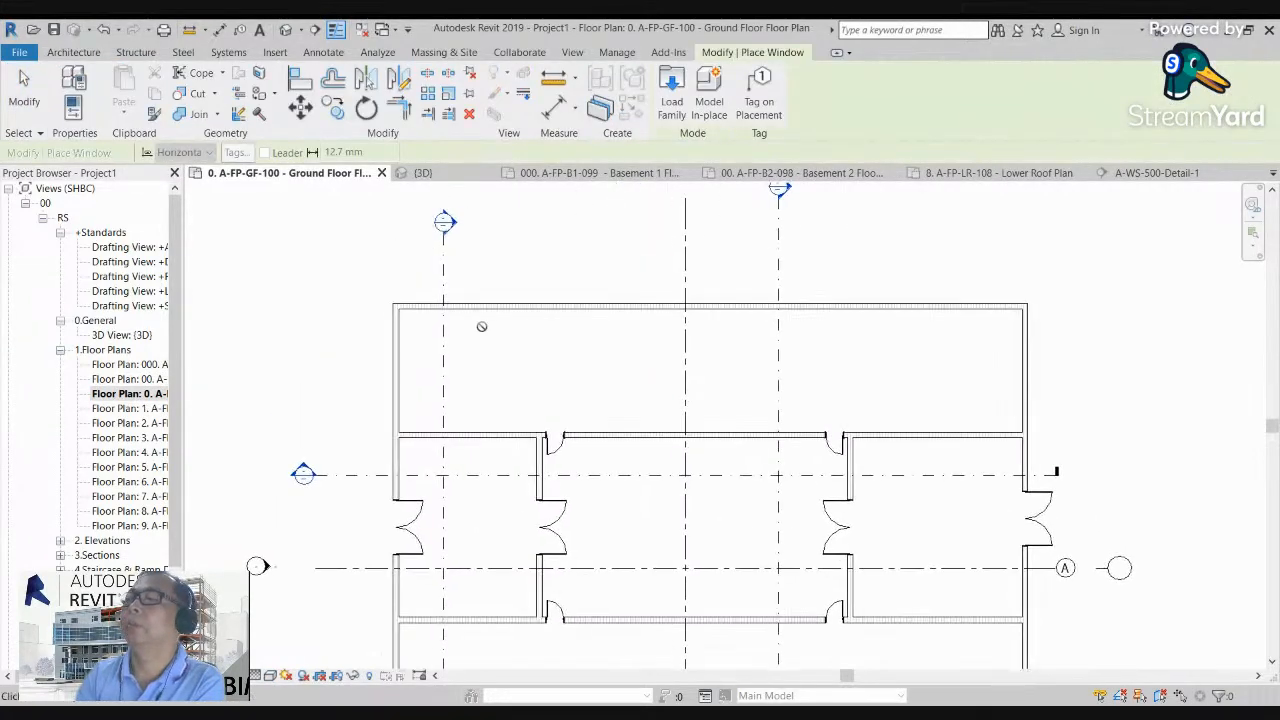
click(474, 299)
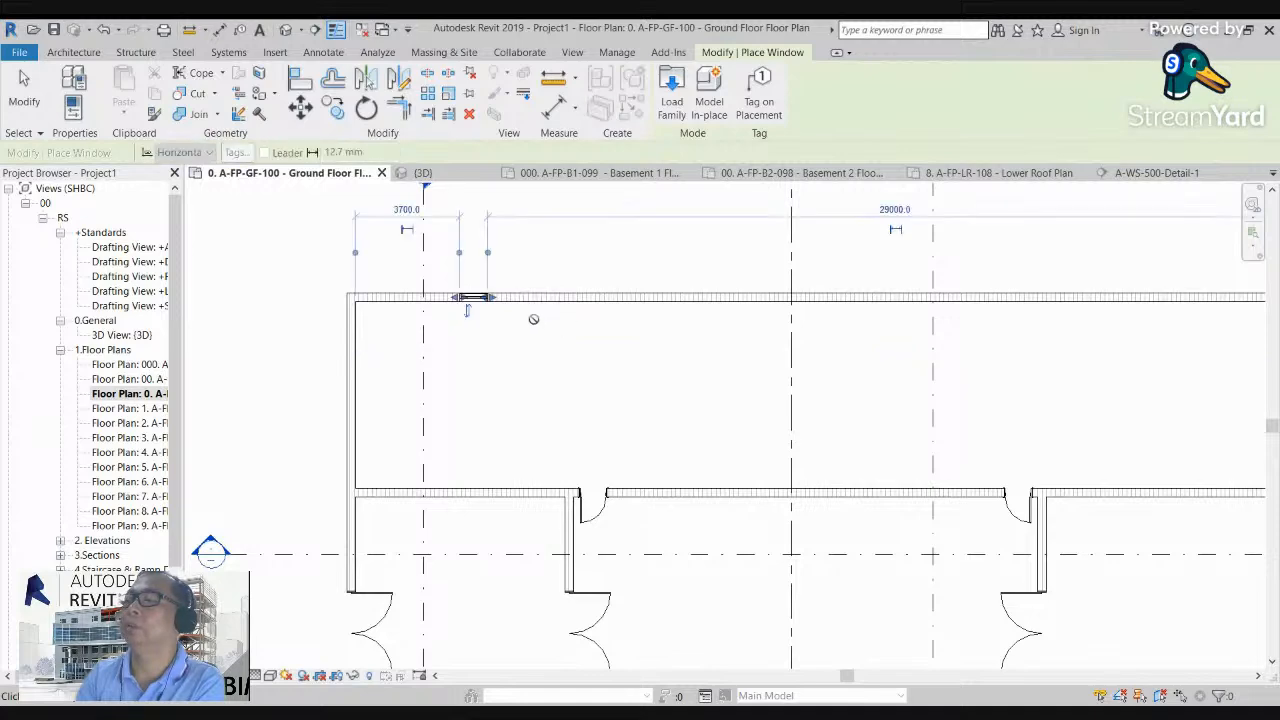
scroll(531, 317, down, 3)
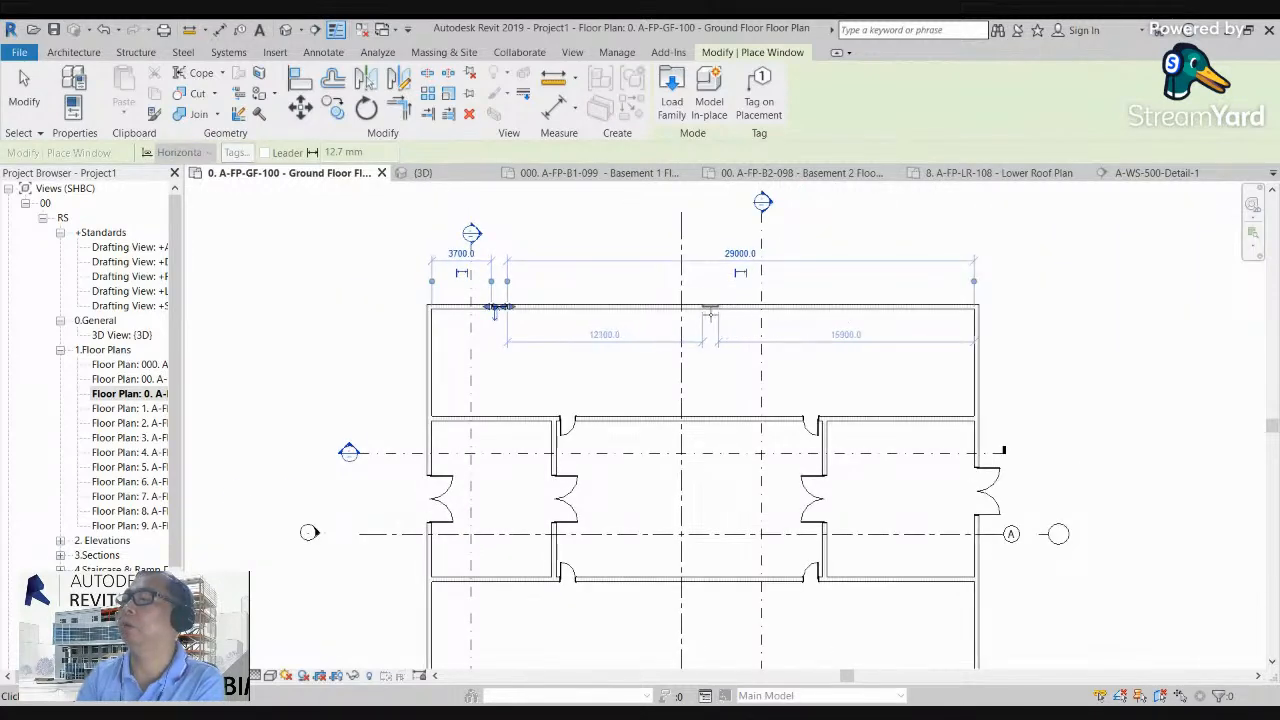
click(496, 309)
click(881, 308)
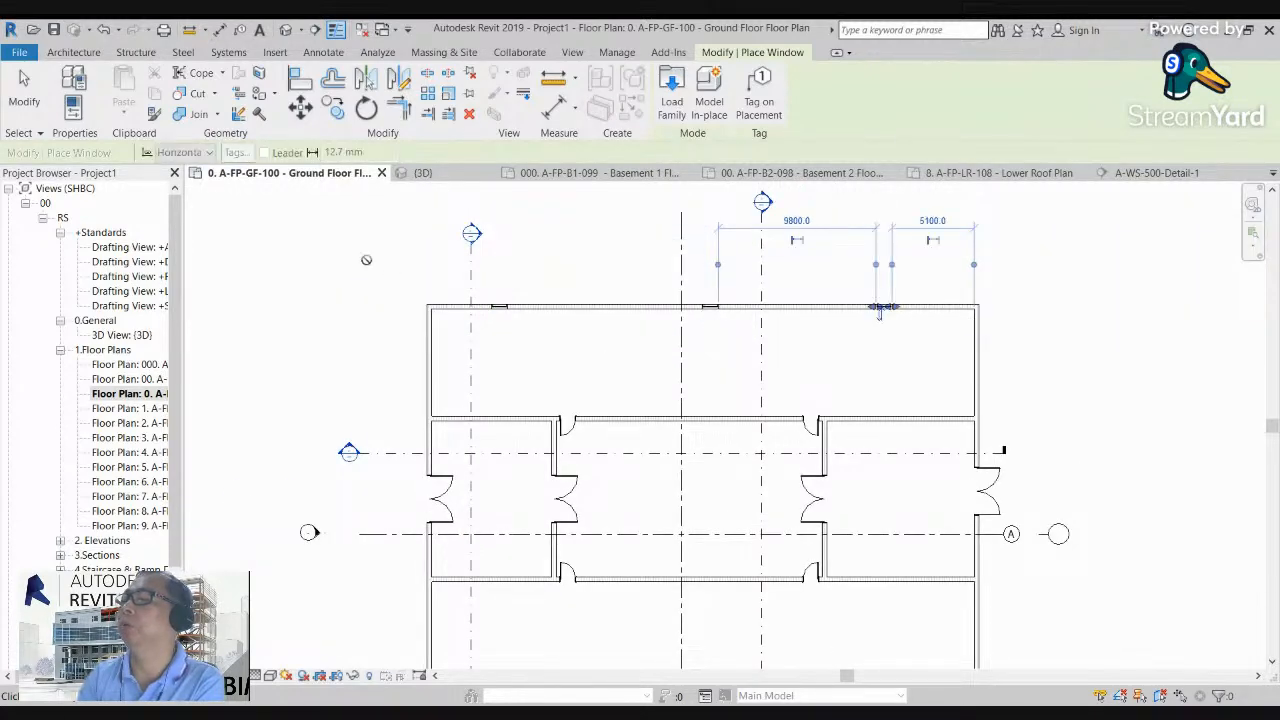
Step: Examine the three windows and the building's walls and doors in 3D from the rear, side and front corners
click(286, 29)
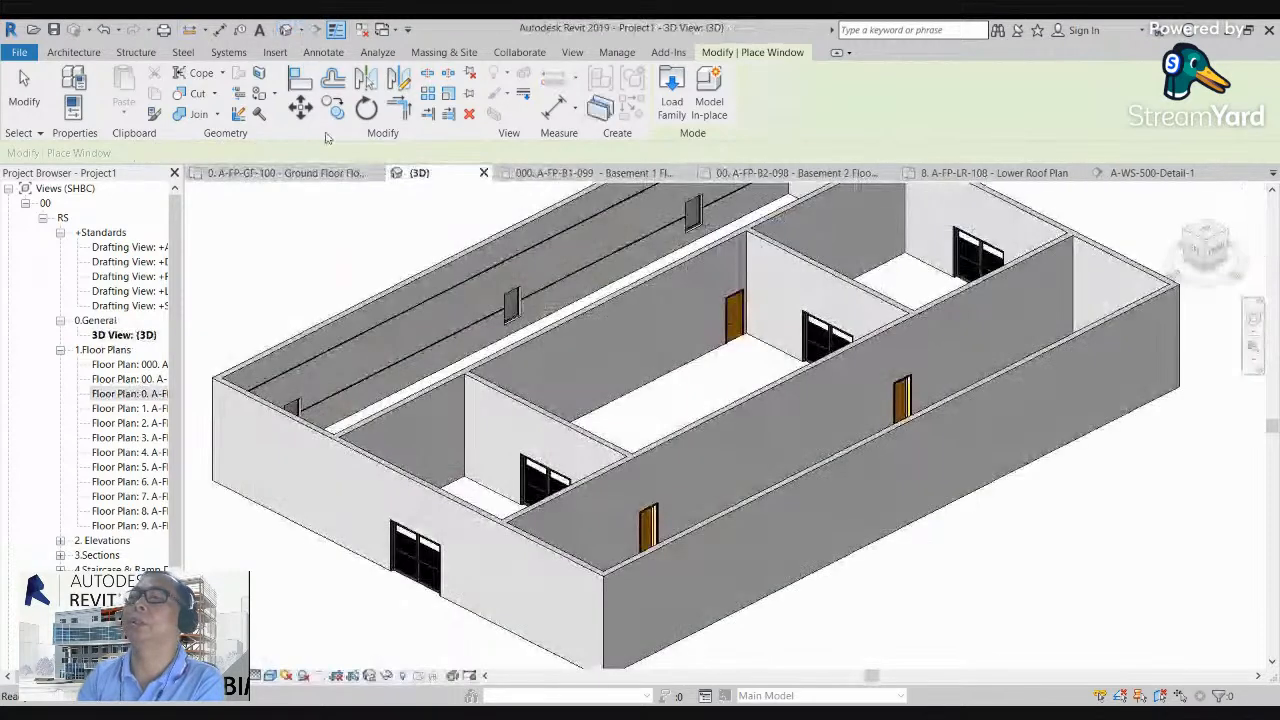
scroll(394, 308, down, 3)
drag(1220, 249, 864, 250)
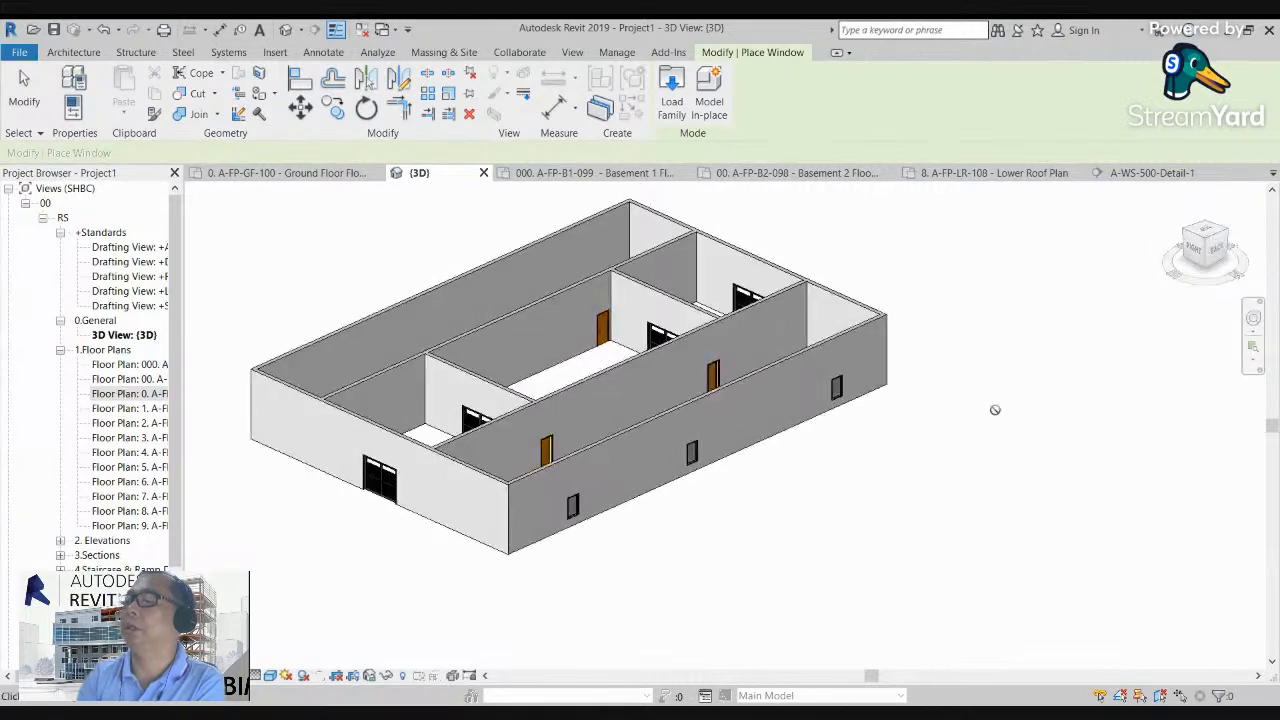
scroll(606, 531, up, 5)
scroll(532, 570, down, 2)
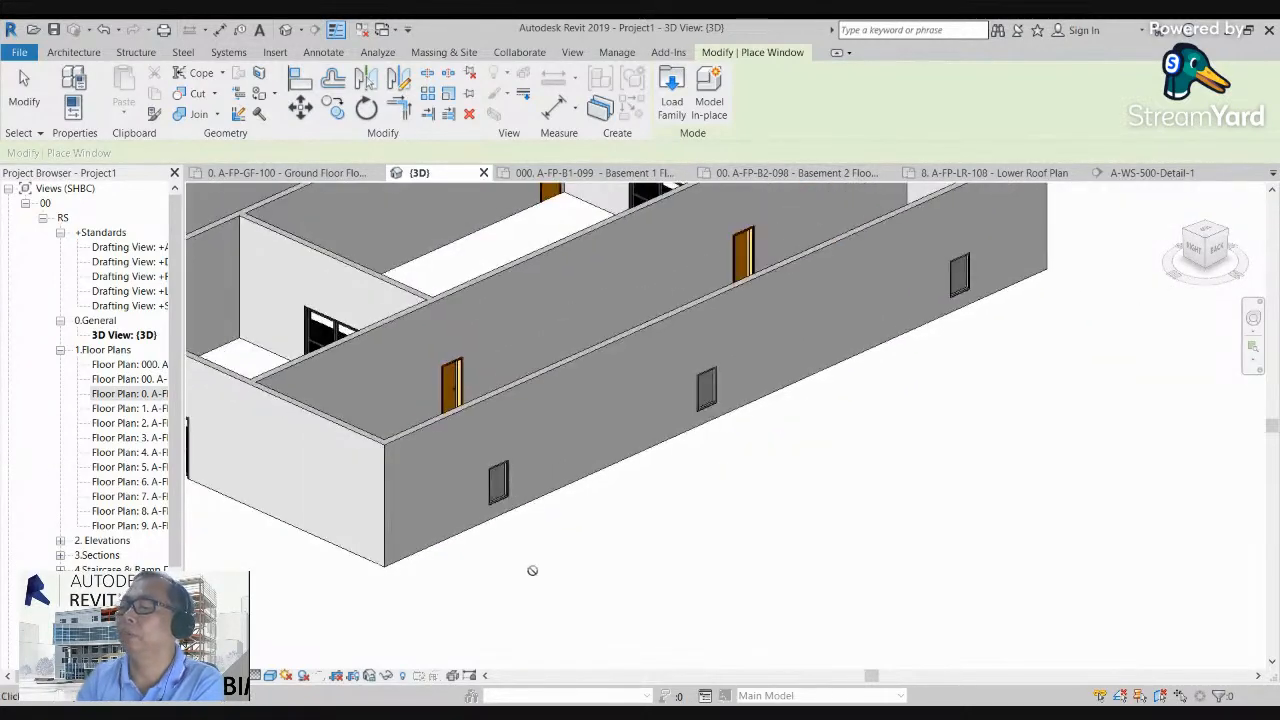
key(Escape)
scroll(521, 587, down, 4)
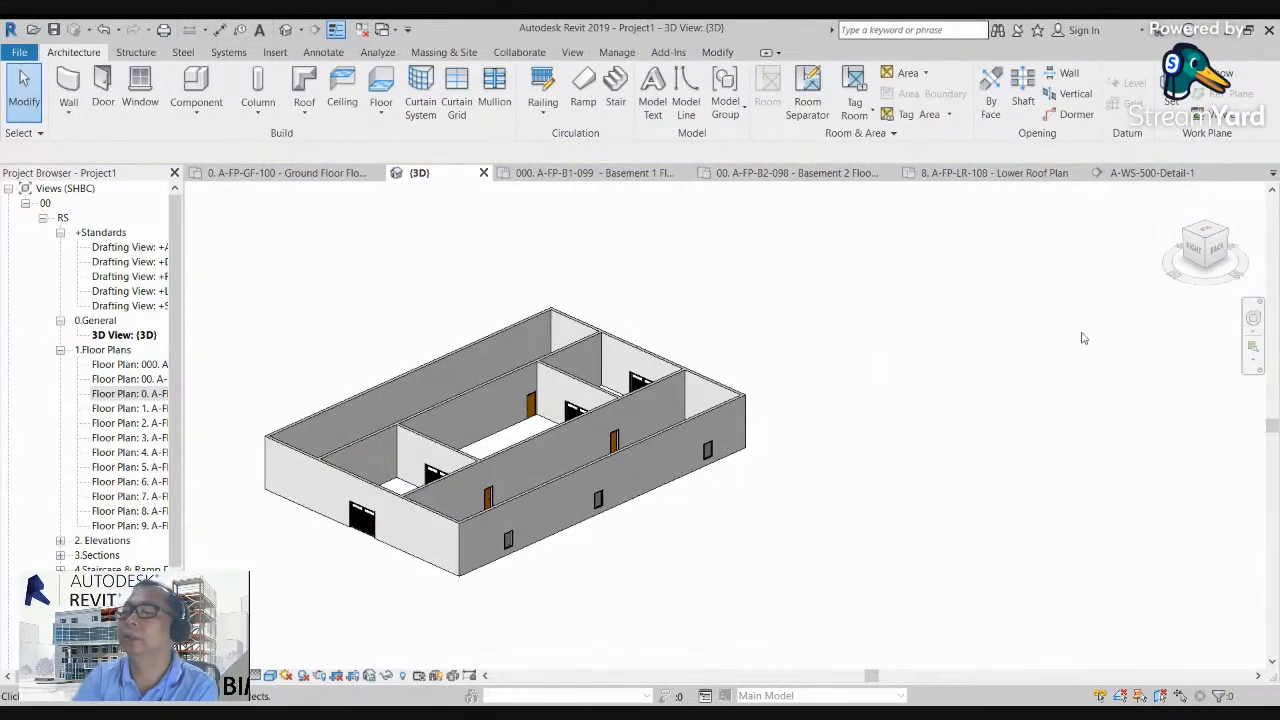
click(1193, 247)
shift+middle_drag(493, 260, 1080, 322)
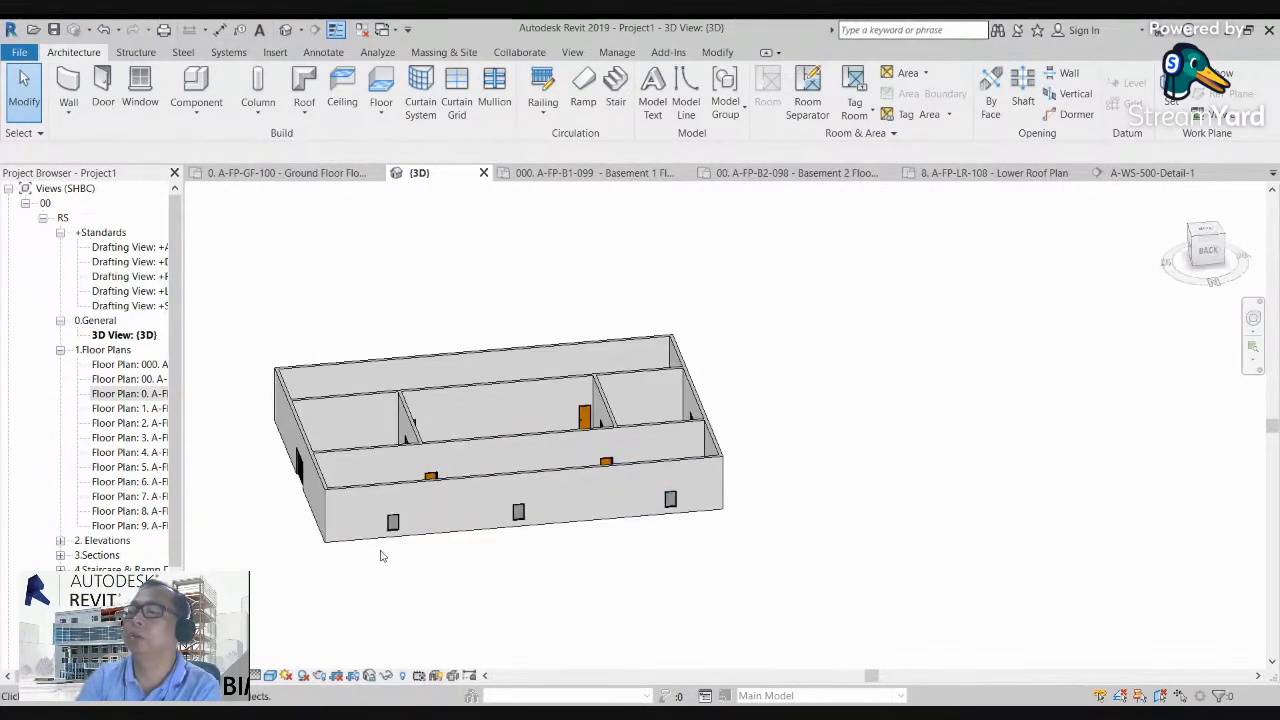
scroll(355, 523, up, 5)
middle_drag(309, 477, 311, 515)
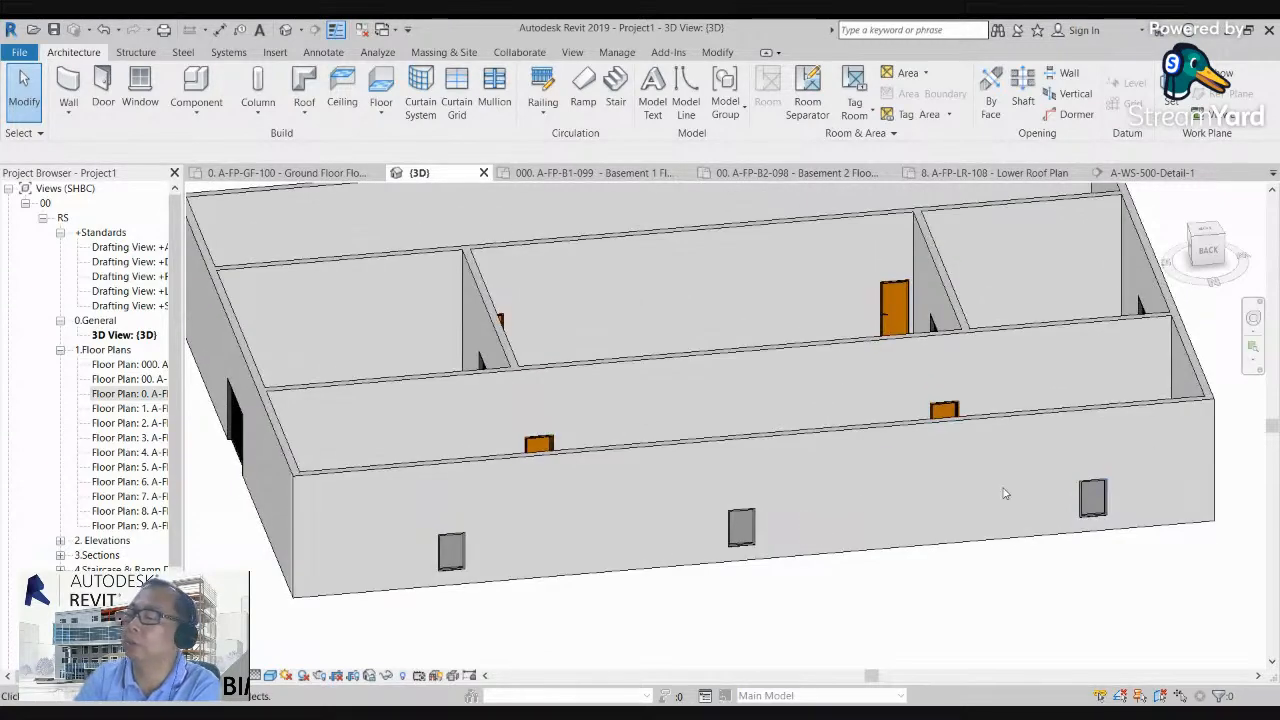
scroll(771, 482, down, 1)
mouse_move(1214, 245)
mouse_down()
mouse_move(1049, 250)
mouse_move(1029, 241)
mouse_move(1017, 200)
mouse_up()
middle_drag(1126, 515, 1088, 514)
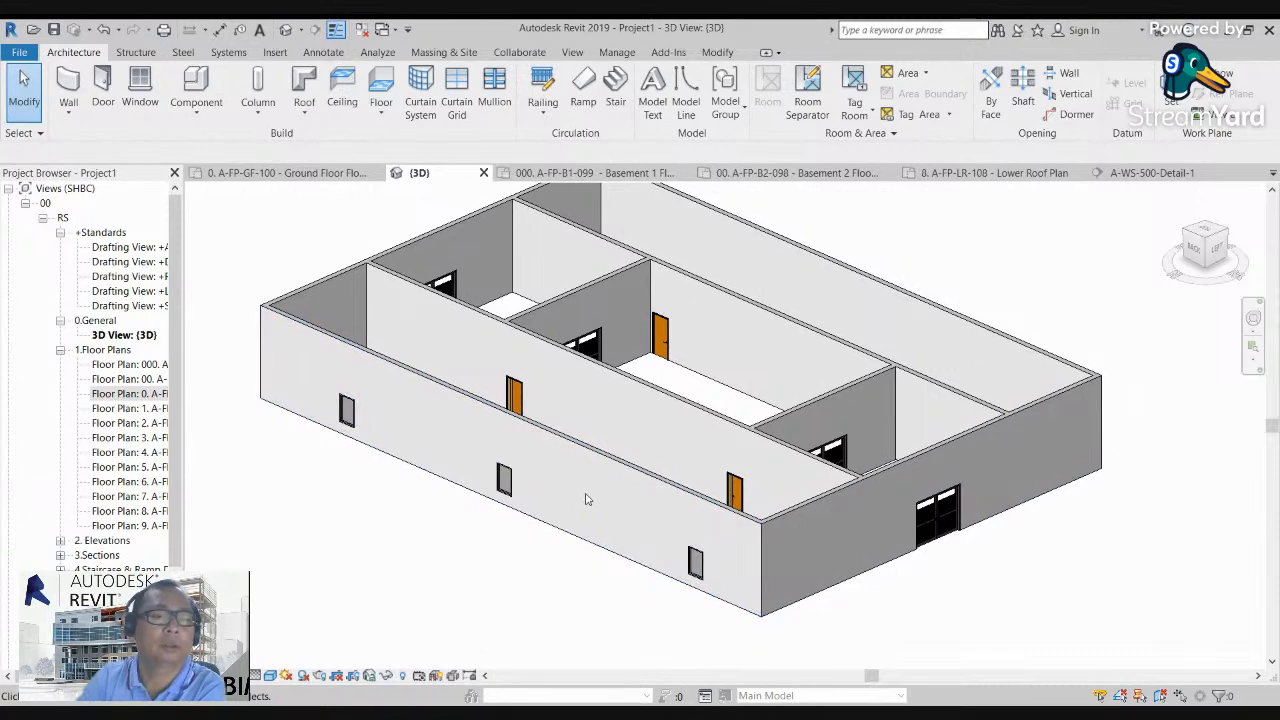
click(1232, 254)
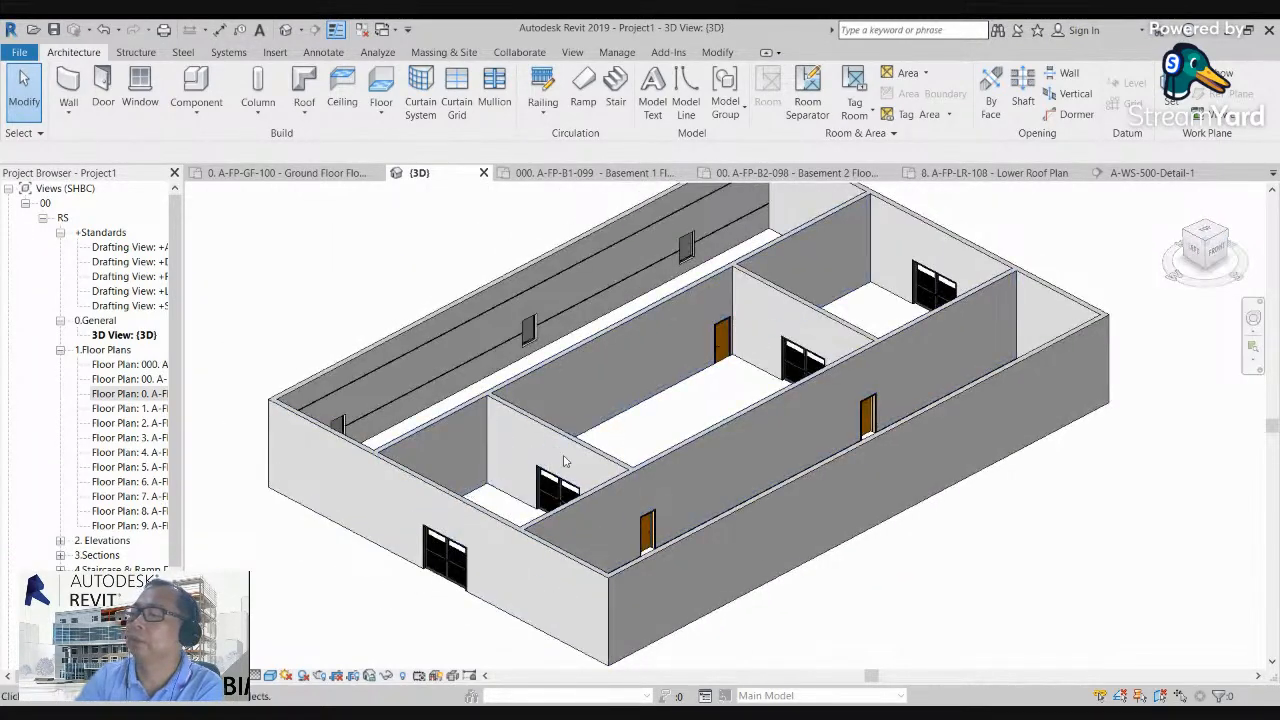
Step: Close all inactive views, keeping only the ground floor plan, and reopen the default 3D view
double_click(131, 396)
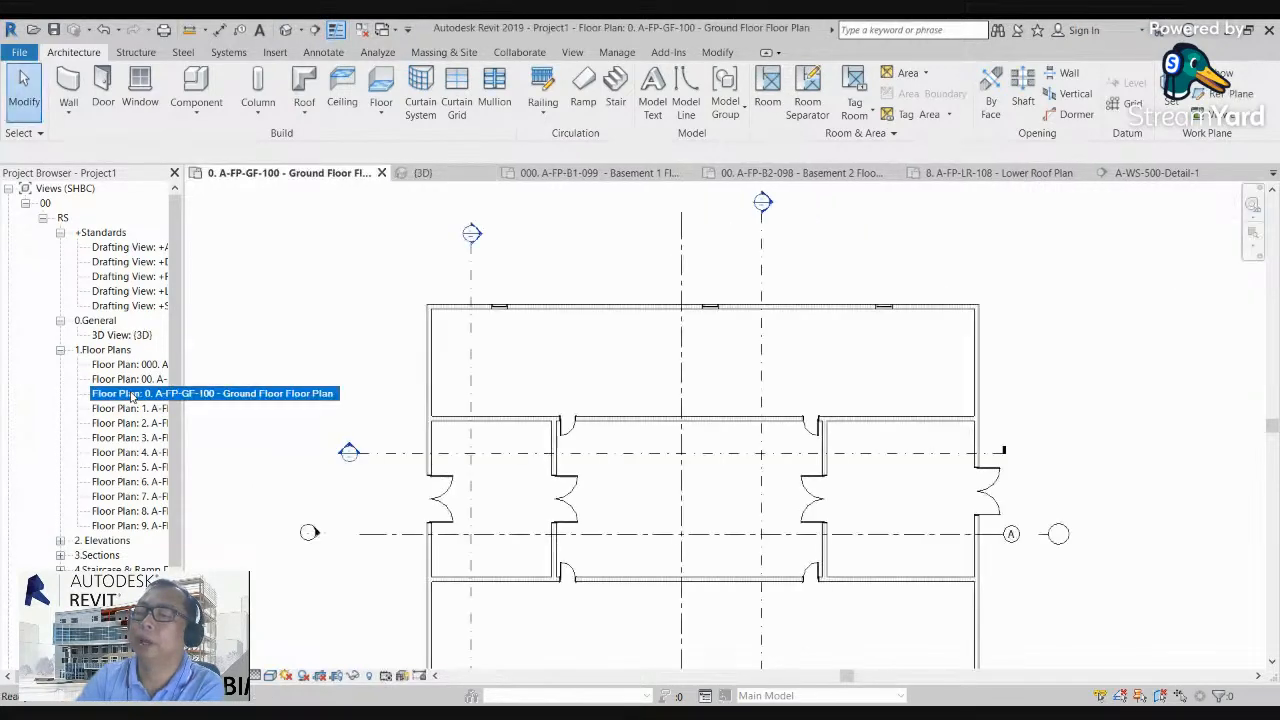
scroll(523, 380, down, 2)
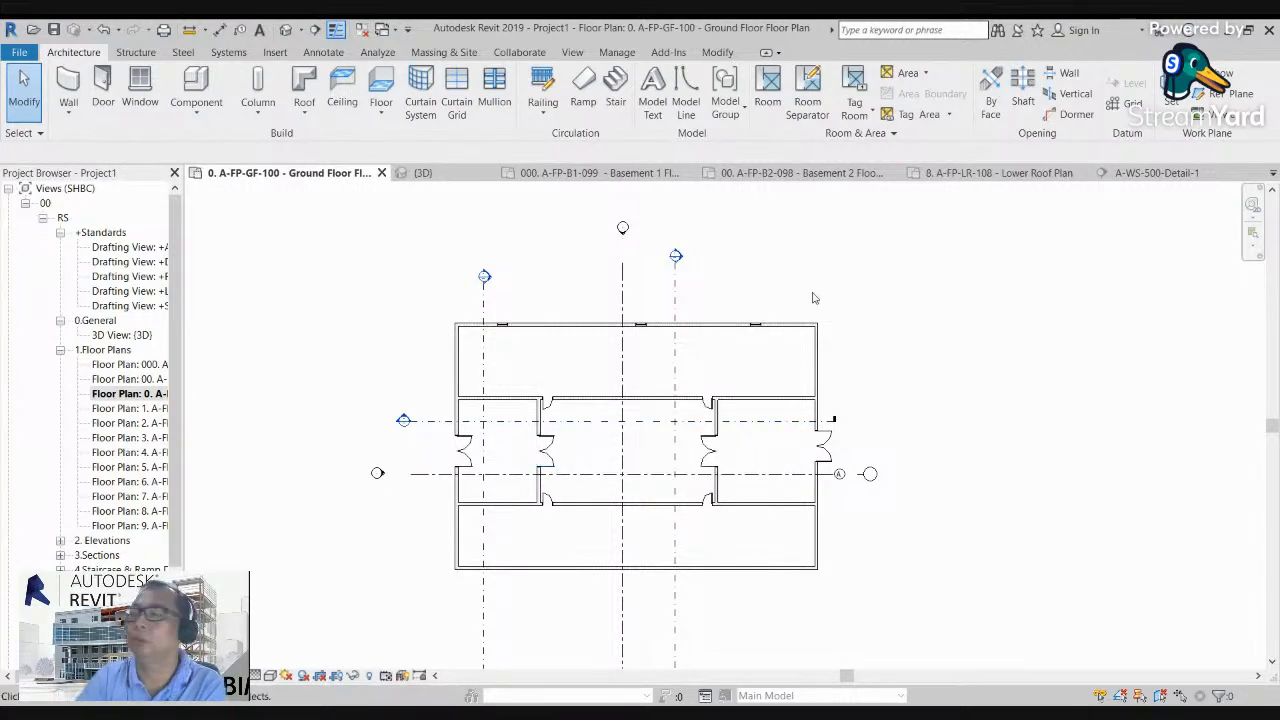
middle_drag(854, 374, 826, 324)
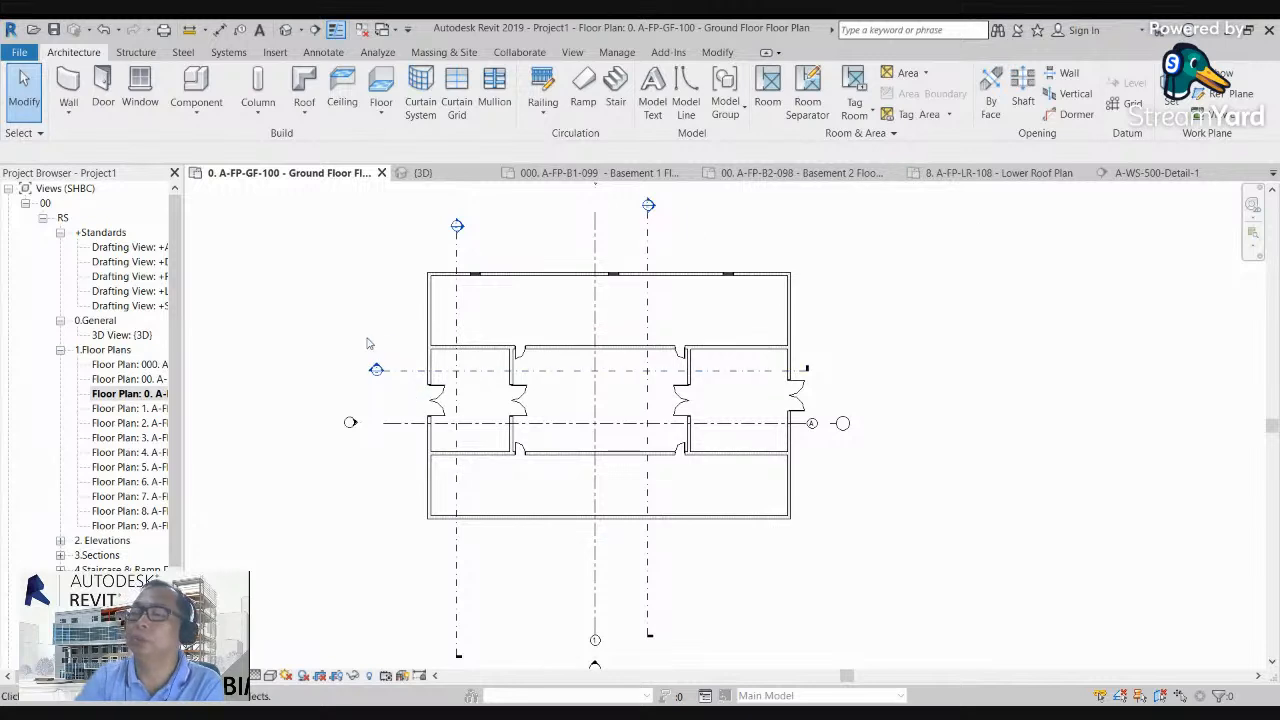
scroll(368, 402, up, 1)
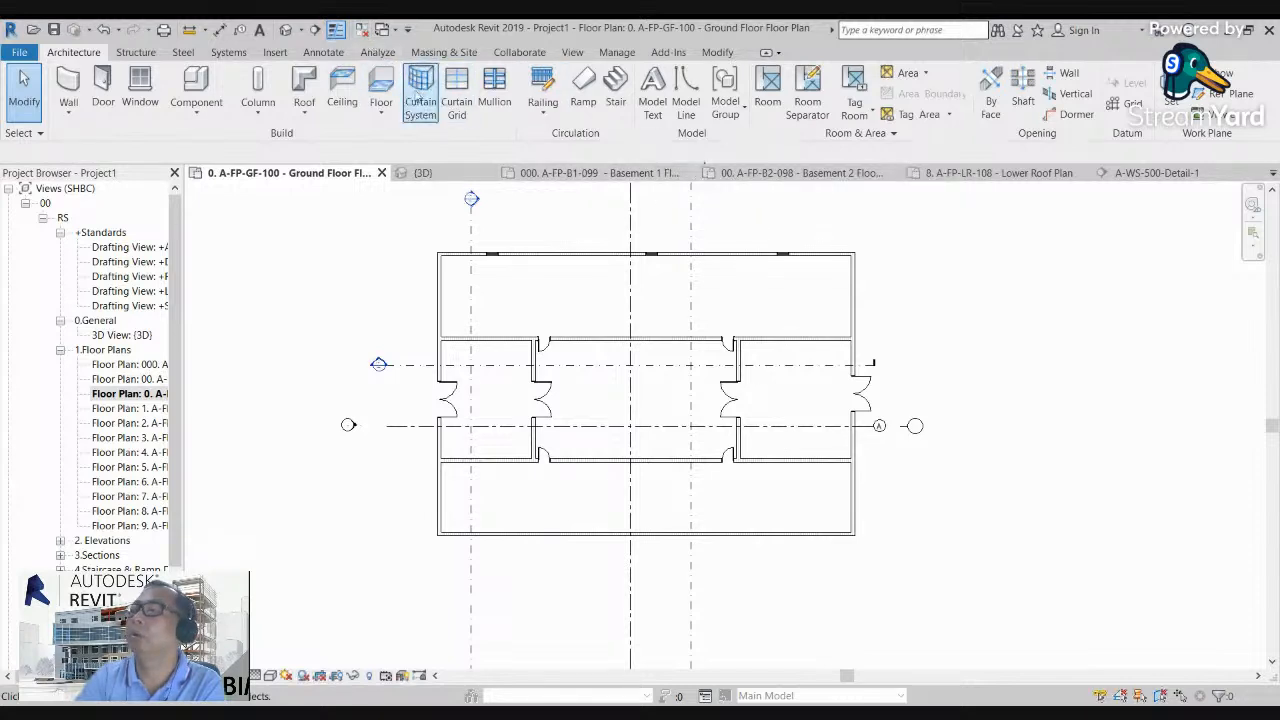
click(366, 35)
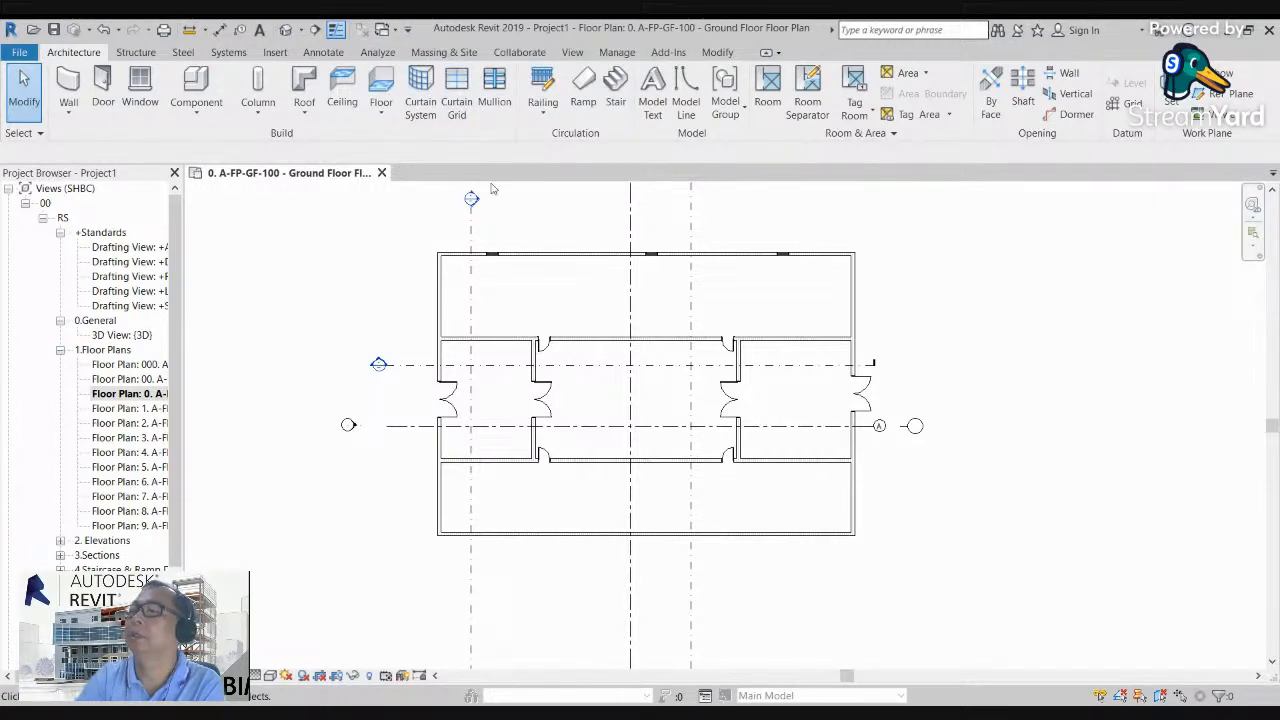
click(286, 29)
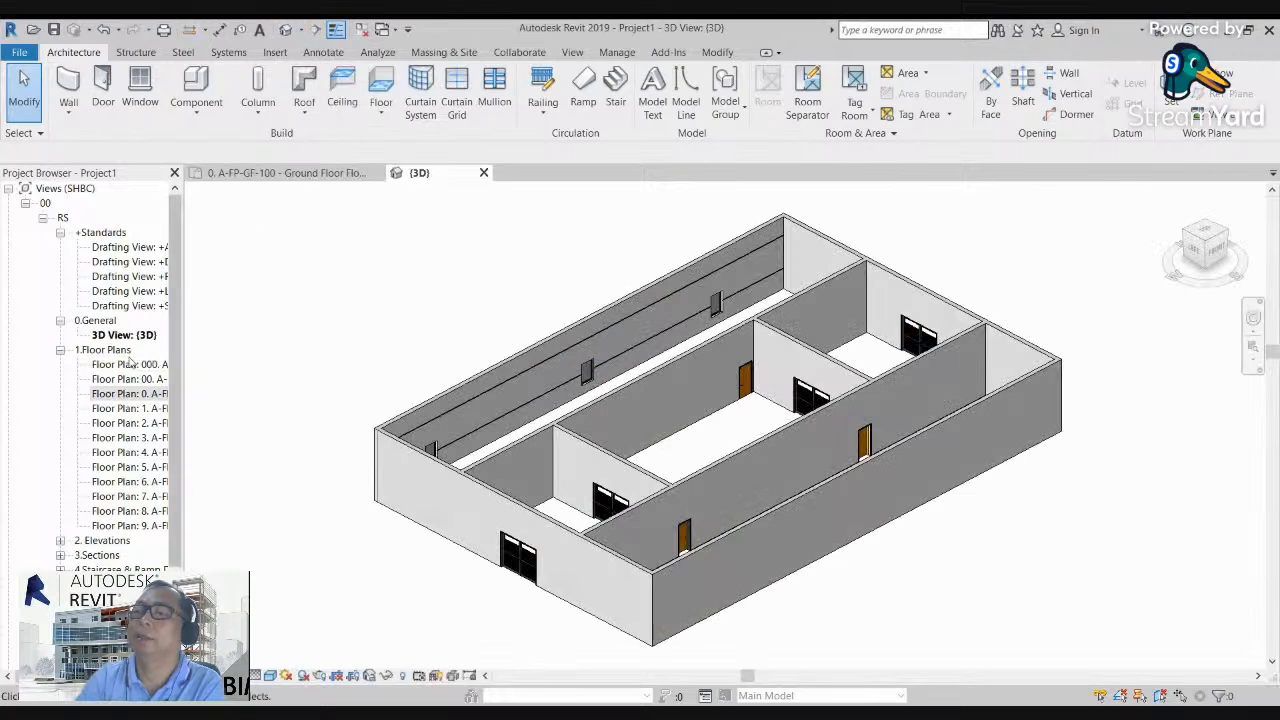
click(68, 110)
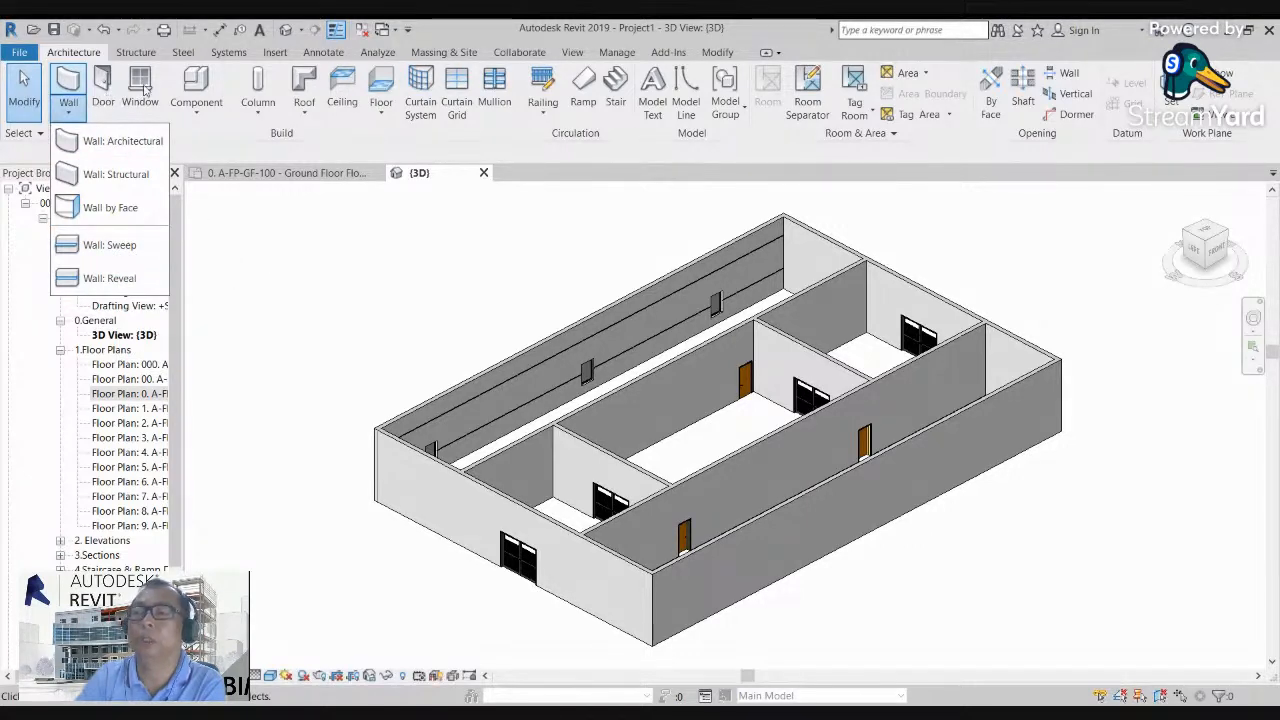
click(294, 250)
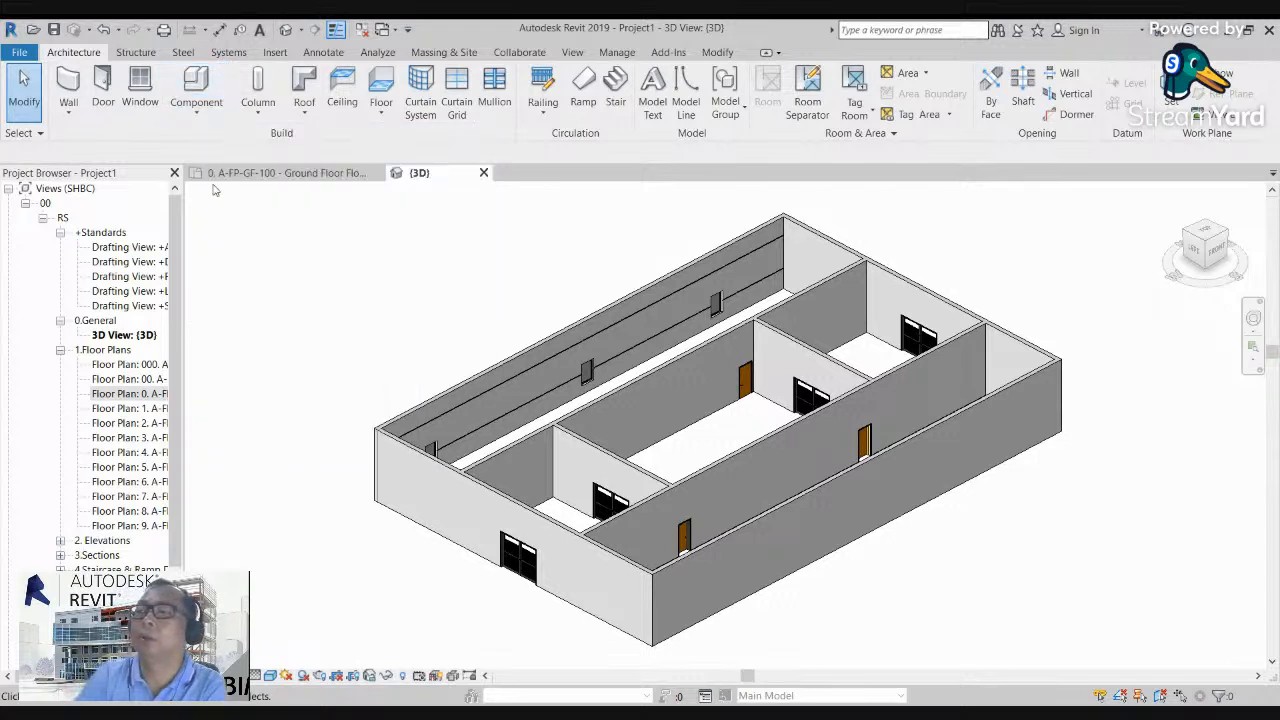
click(197, 113)
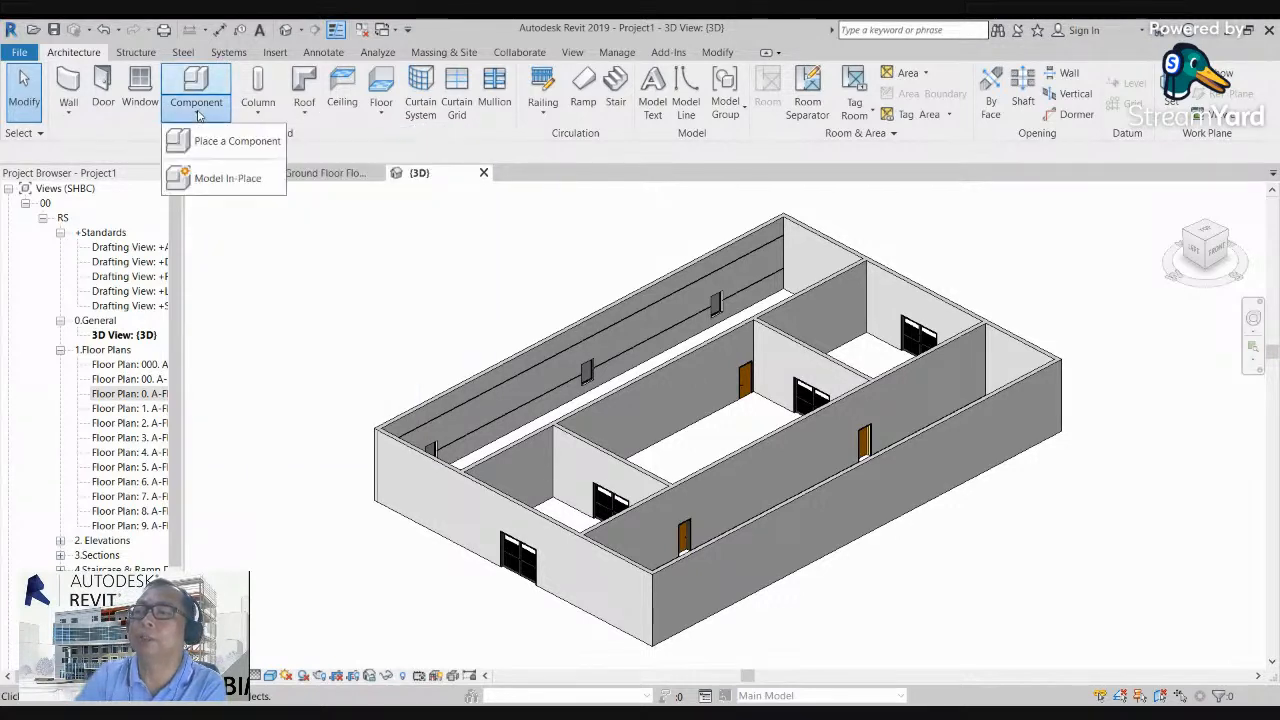
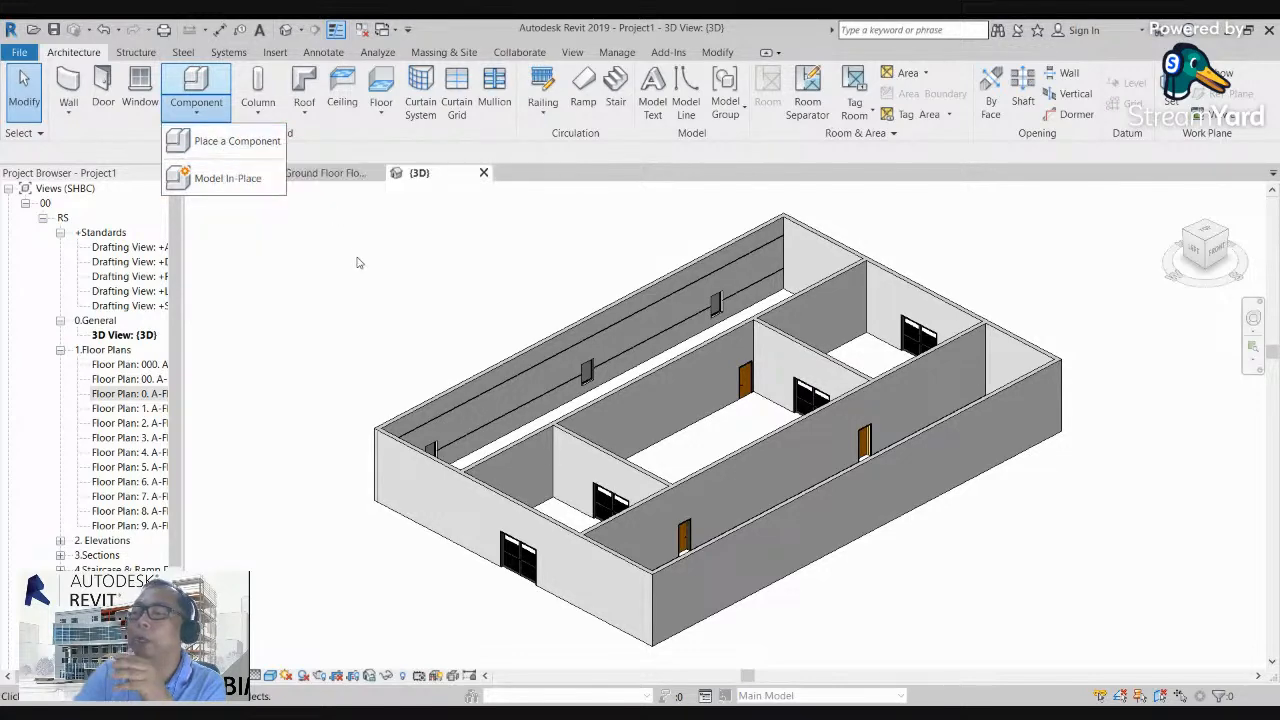
click(919, 622)
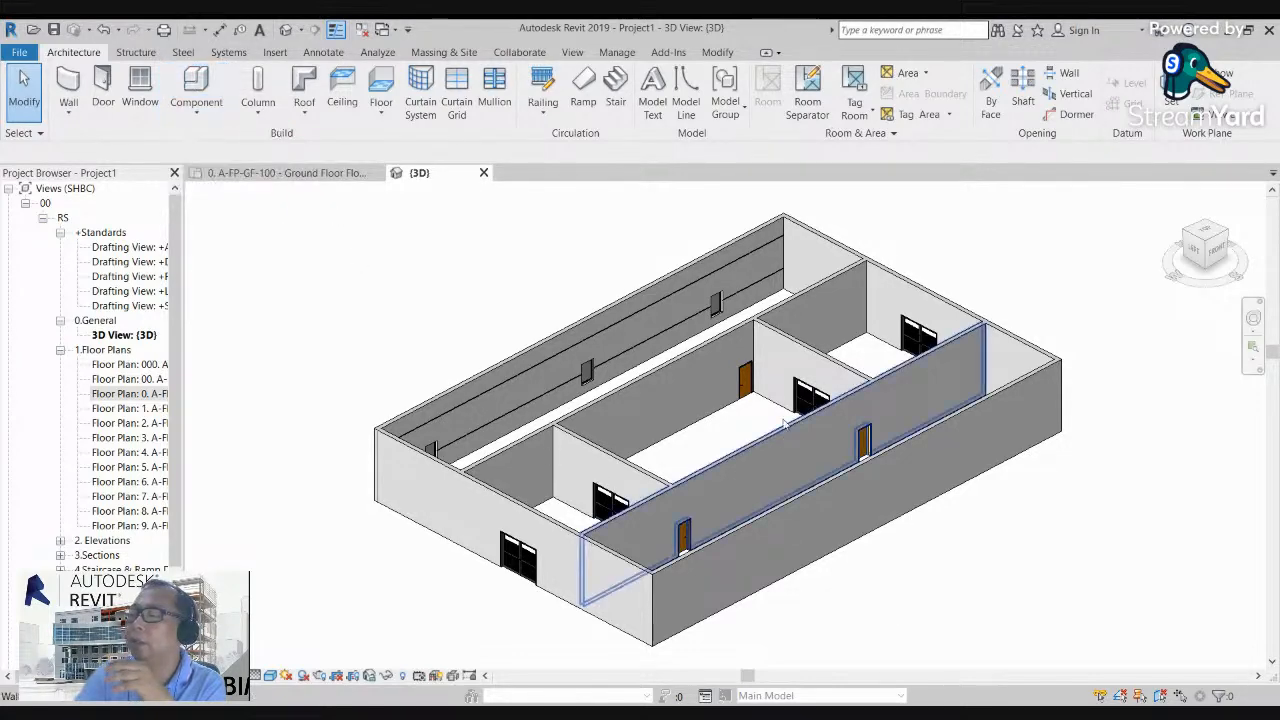
scroll(786, 410, up, 1)
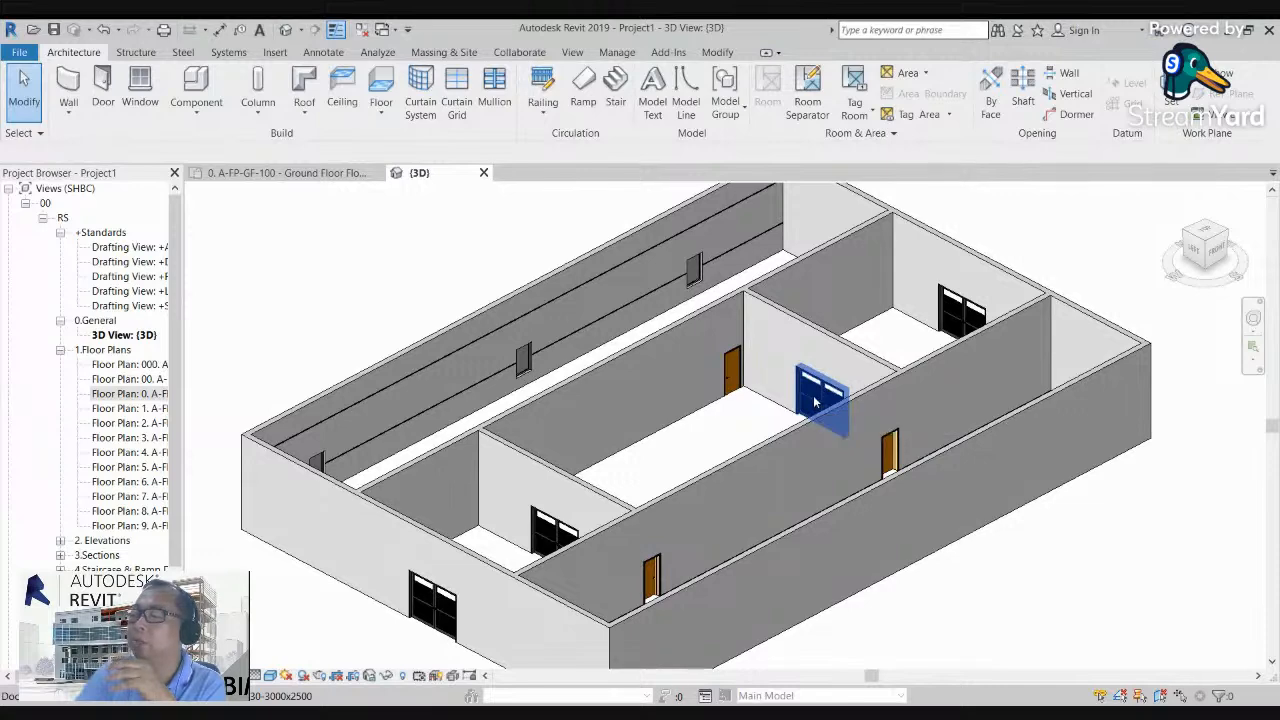
scroll(639, 376, down, 1)
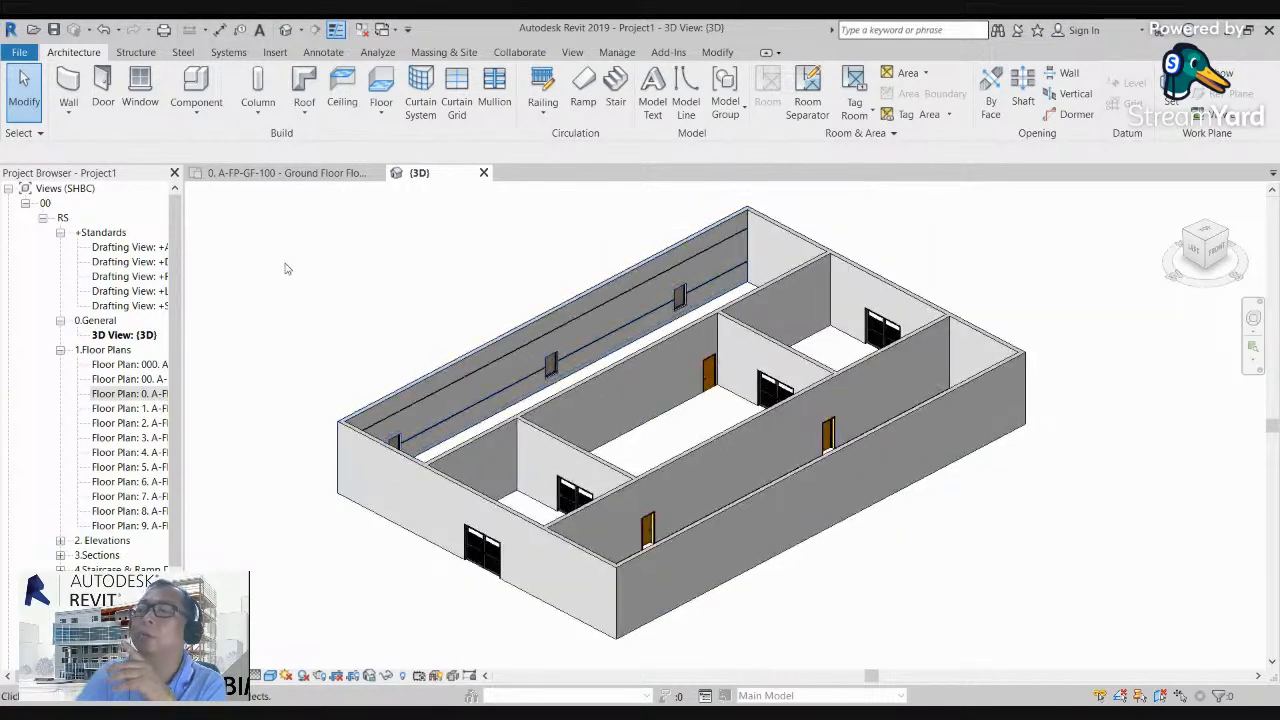
click(197, 117)
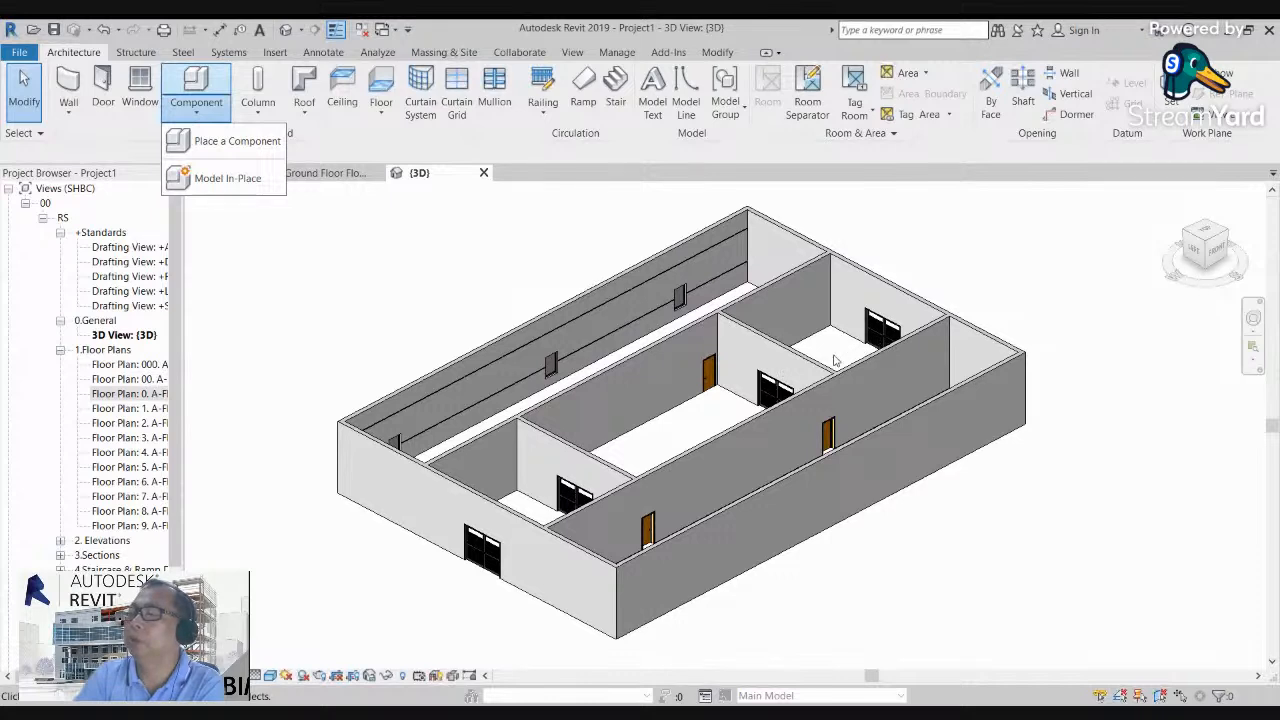
click(458, 293)
click(196, 112)
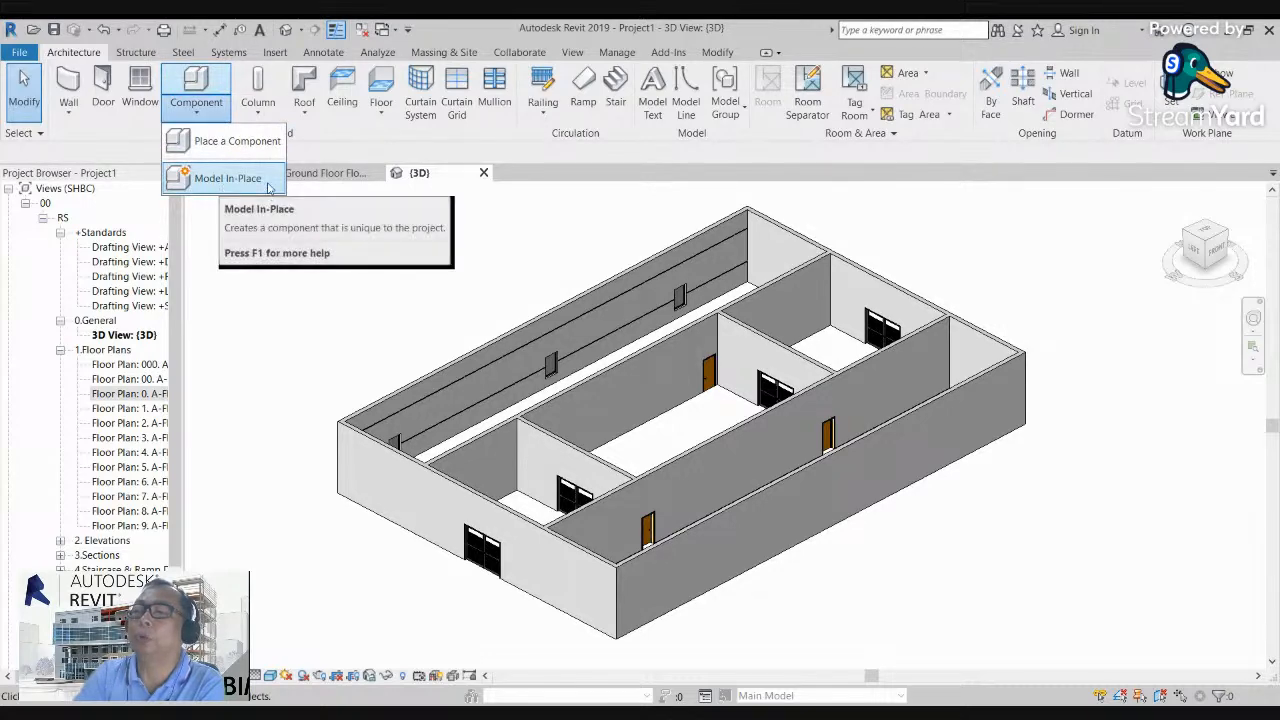
click(419, 254)
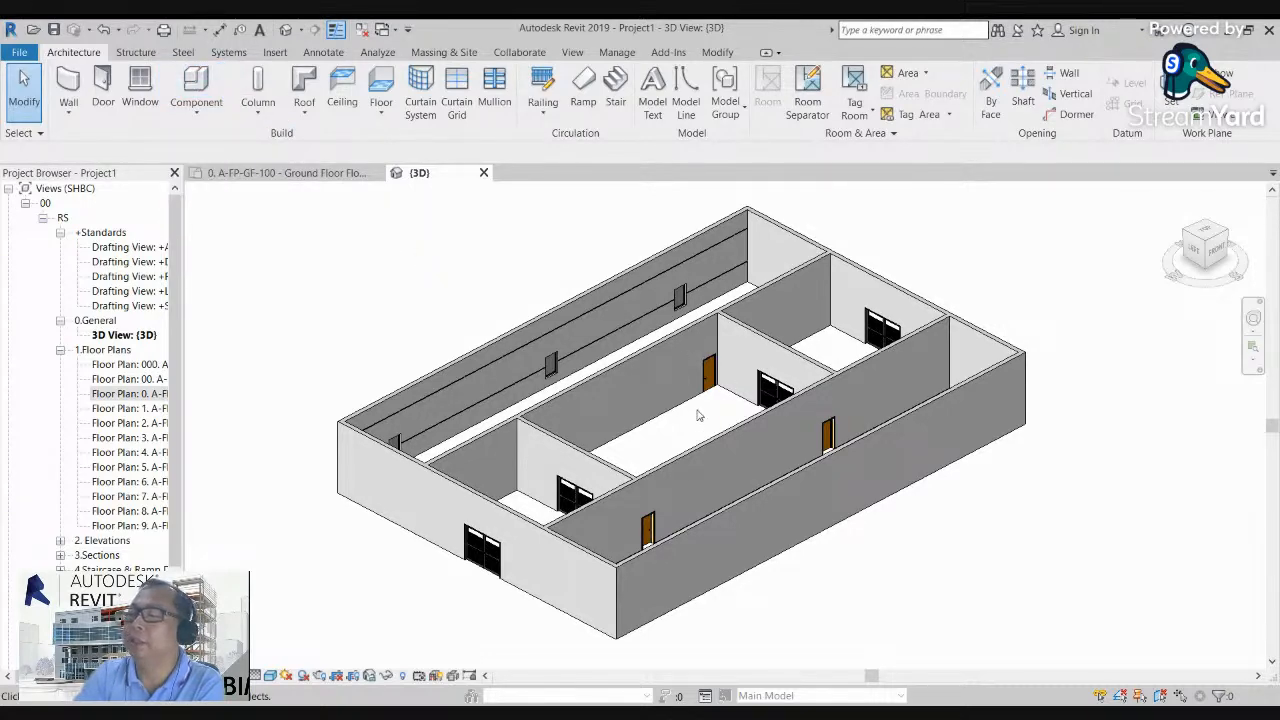
scroll(695, 423, up, 2)
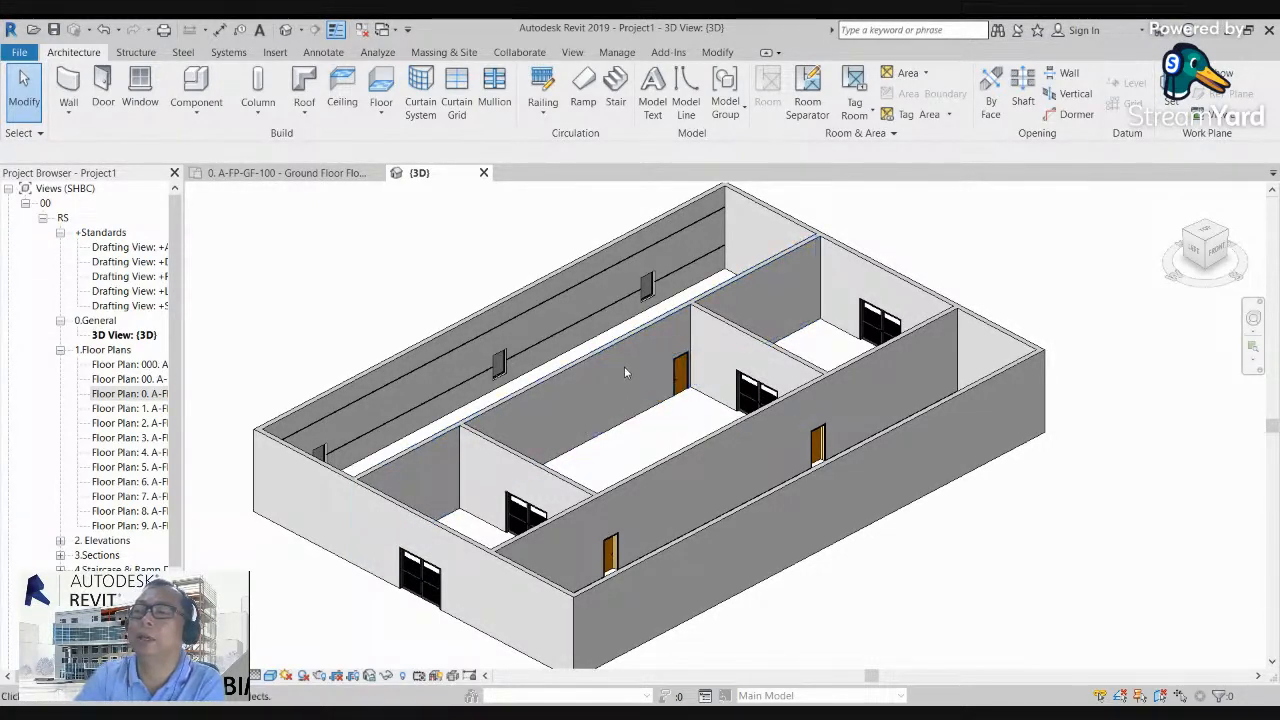
scroll(626, 400, down, 3)
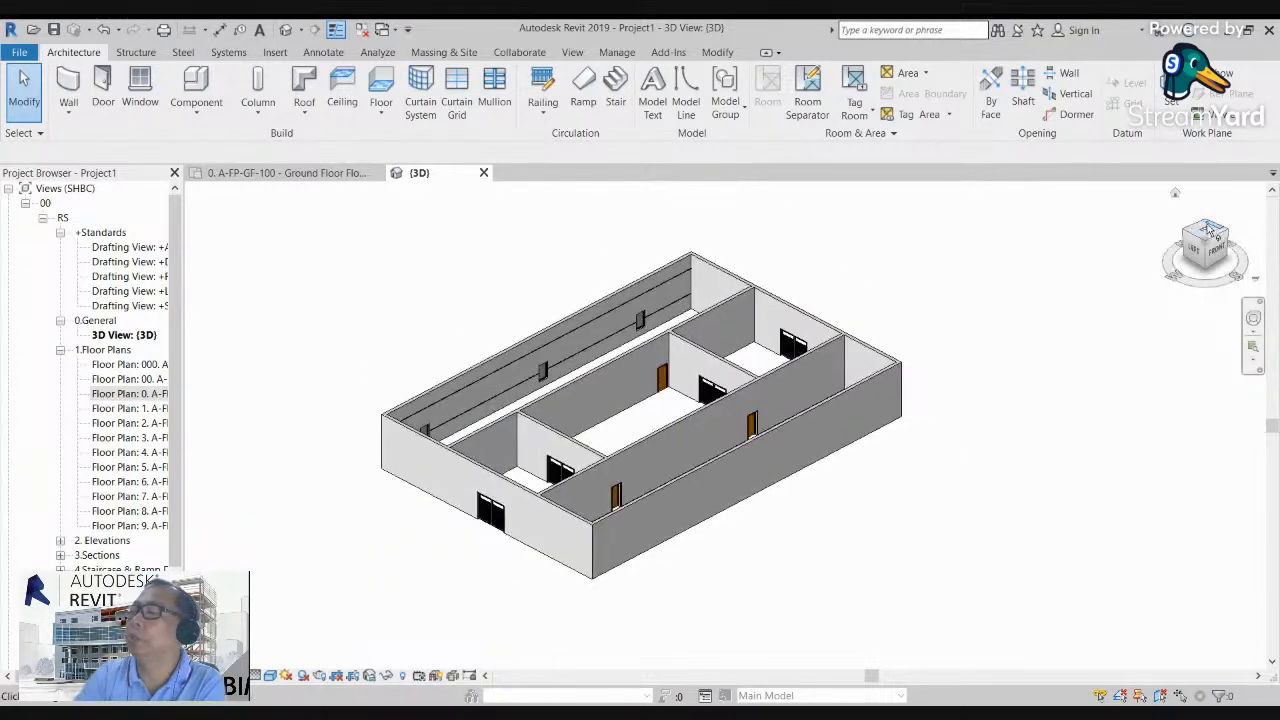
Step: Examine the building's wall layout, doors and windows in 3D from directly above and from the front-right corner
click(1207, 234)
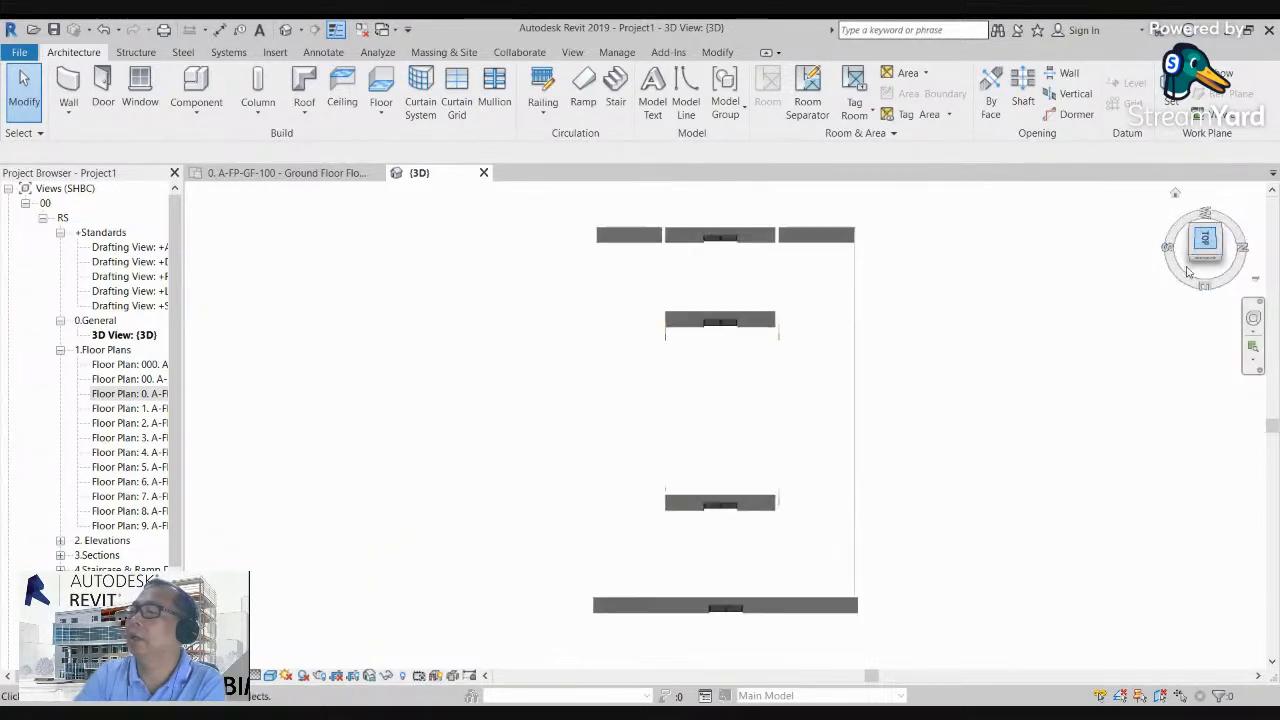
click(1184, 244)
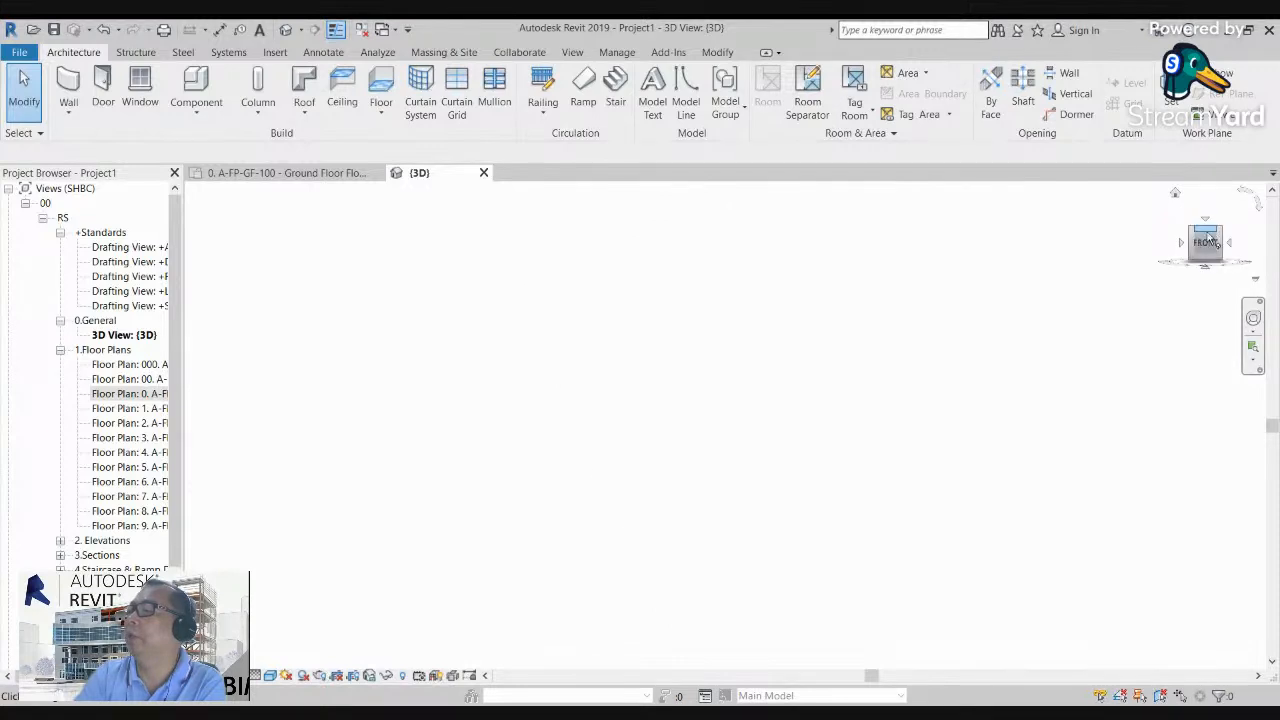
click(1206, 220)
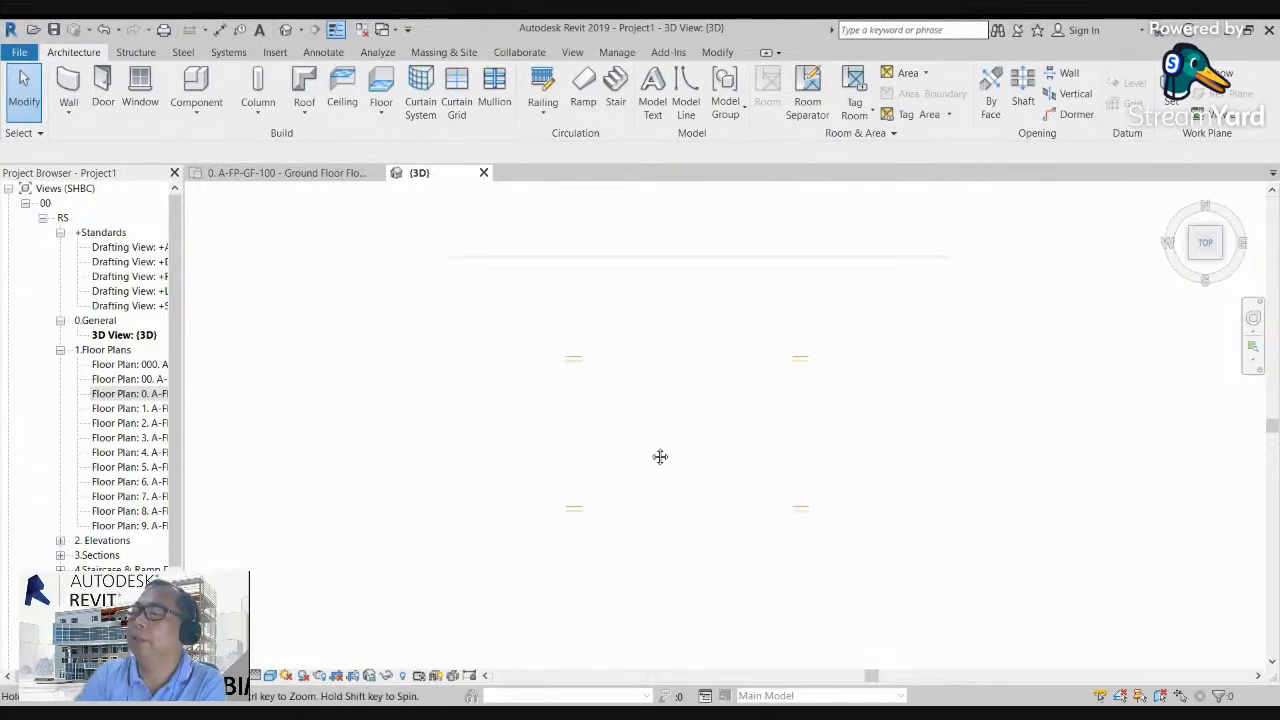
scroll(632, 440, up, 2)
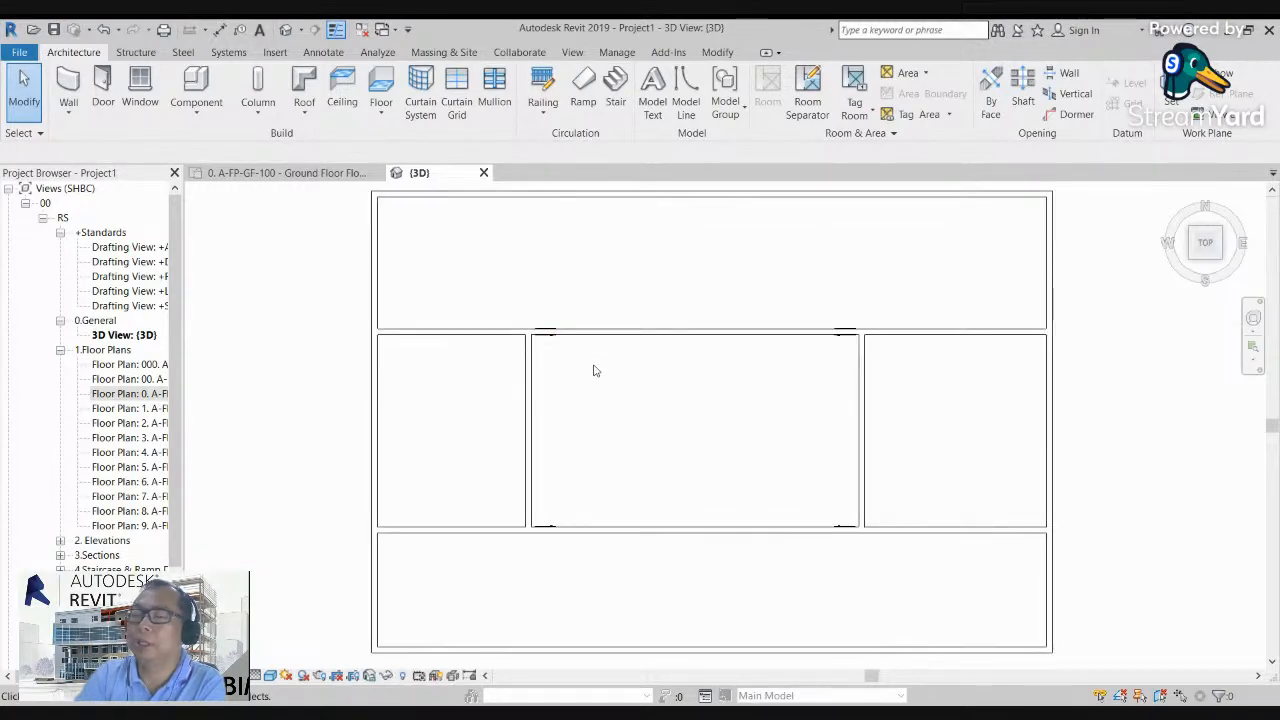
scroll(570, 412, down, 1)
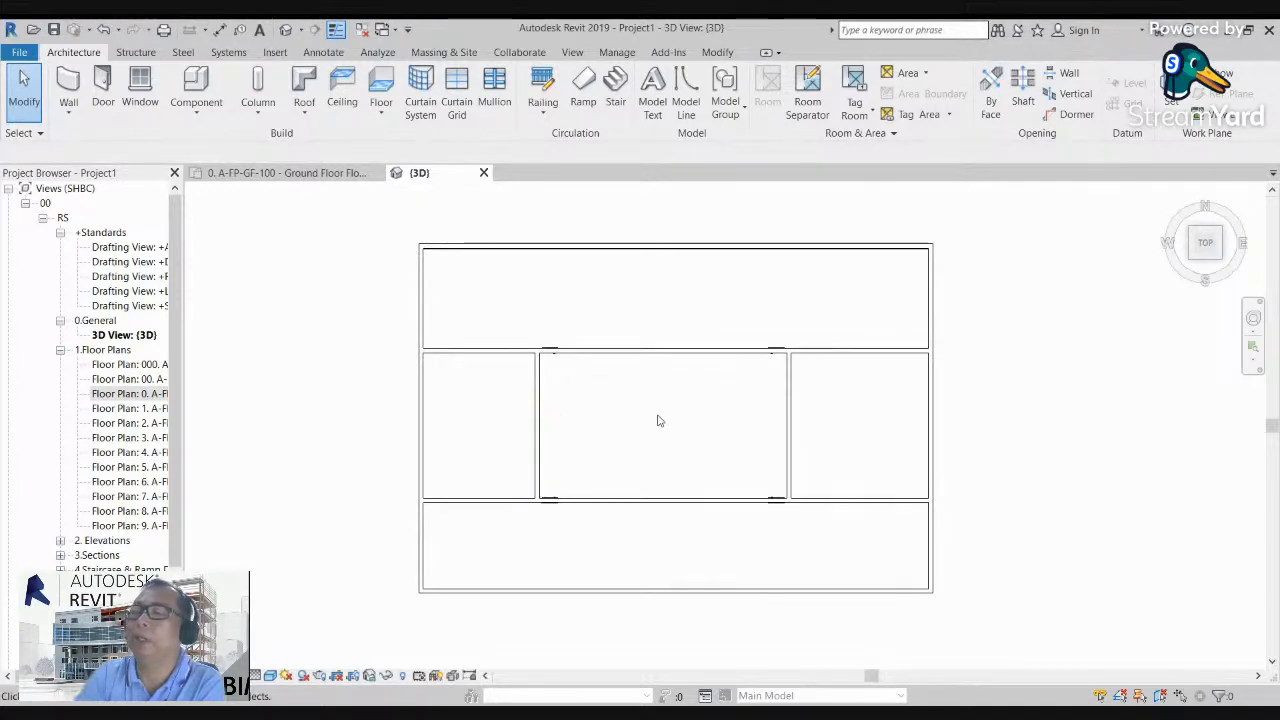
drag(1203, 242, 1150, 229)
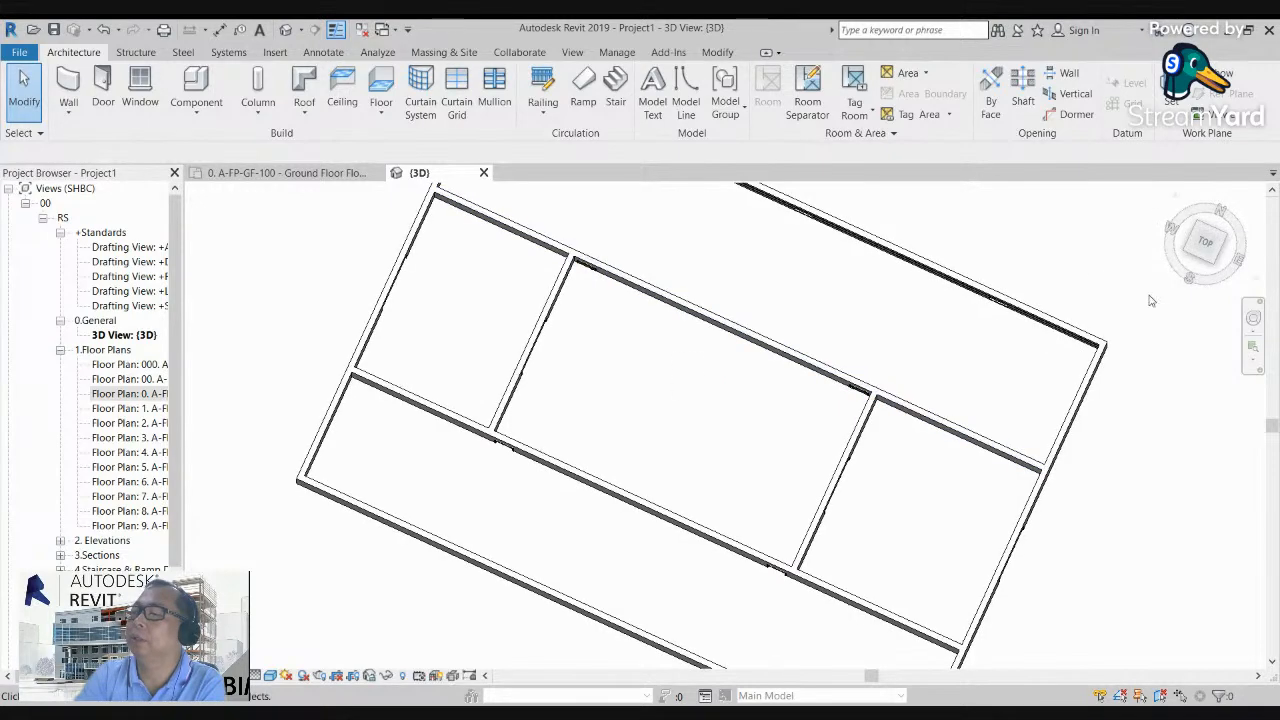
click(1185, 257)
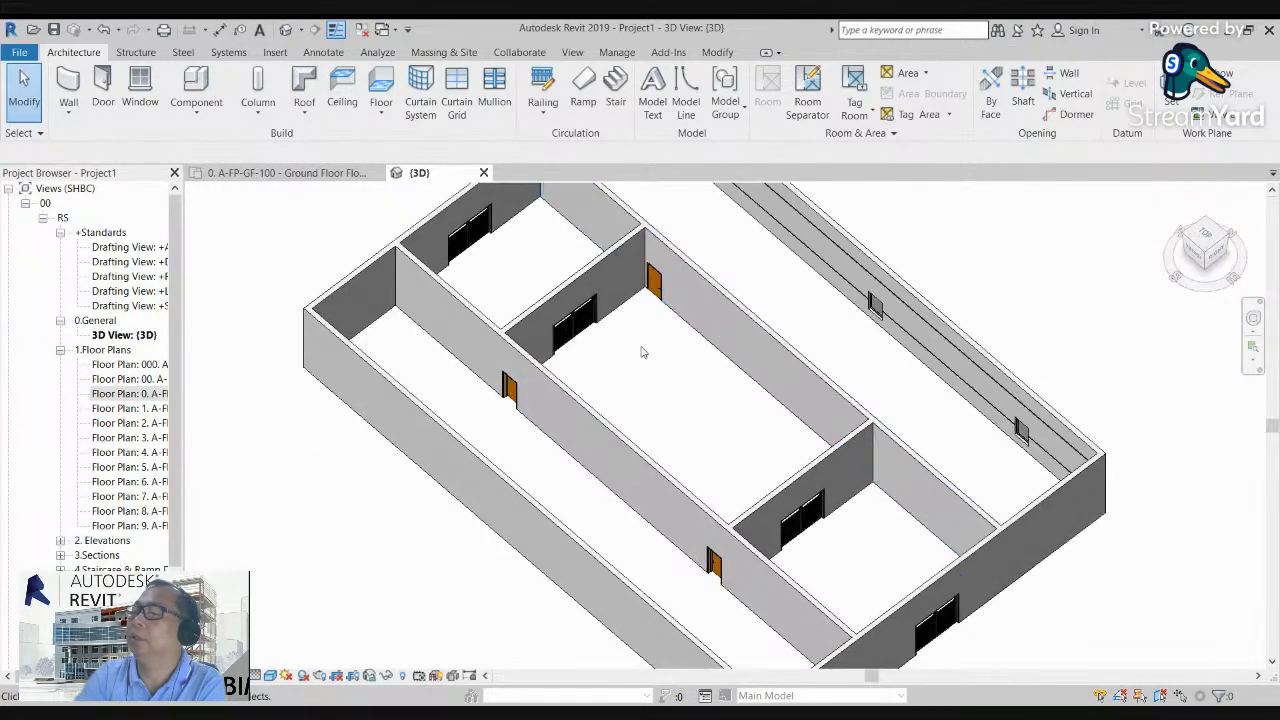
scroll(641, 348, up, 2)
scroll(641, 348, down, 3)
drag(1204, 240, 1211, 229)
scroll(630, 508, up, 4)
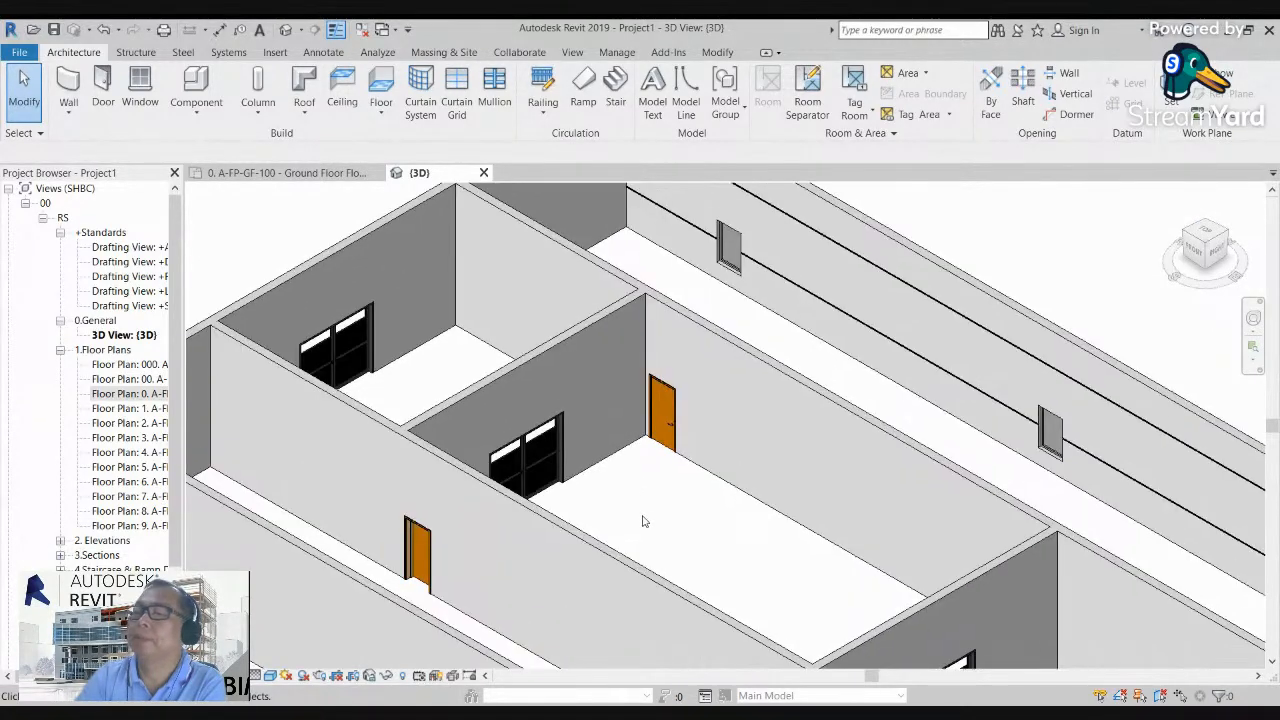
Step: Open the ground floor plan A-FP-GF-100 at the central room between the two pairs of double doors
double_click(140, 394)
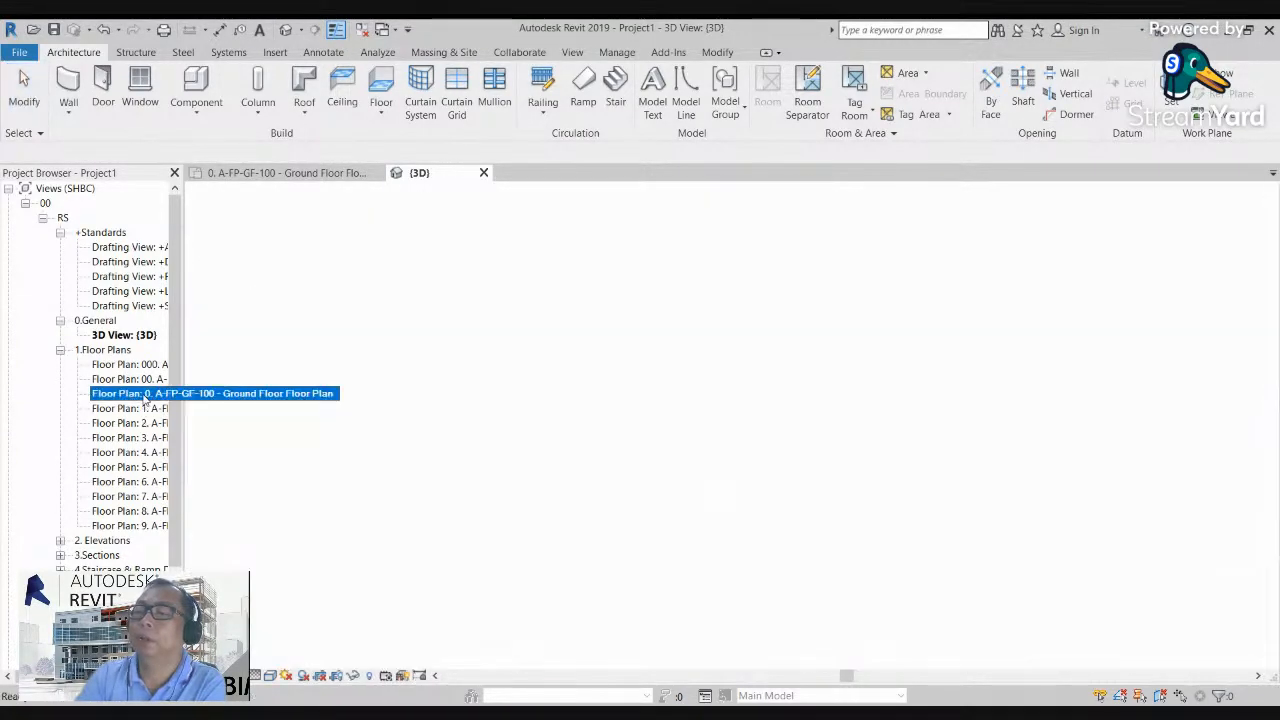
scroll(571, 406, up, 4)
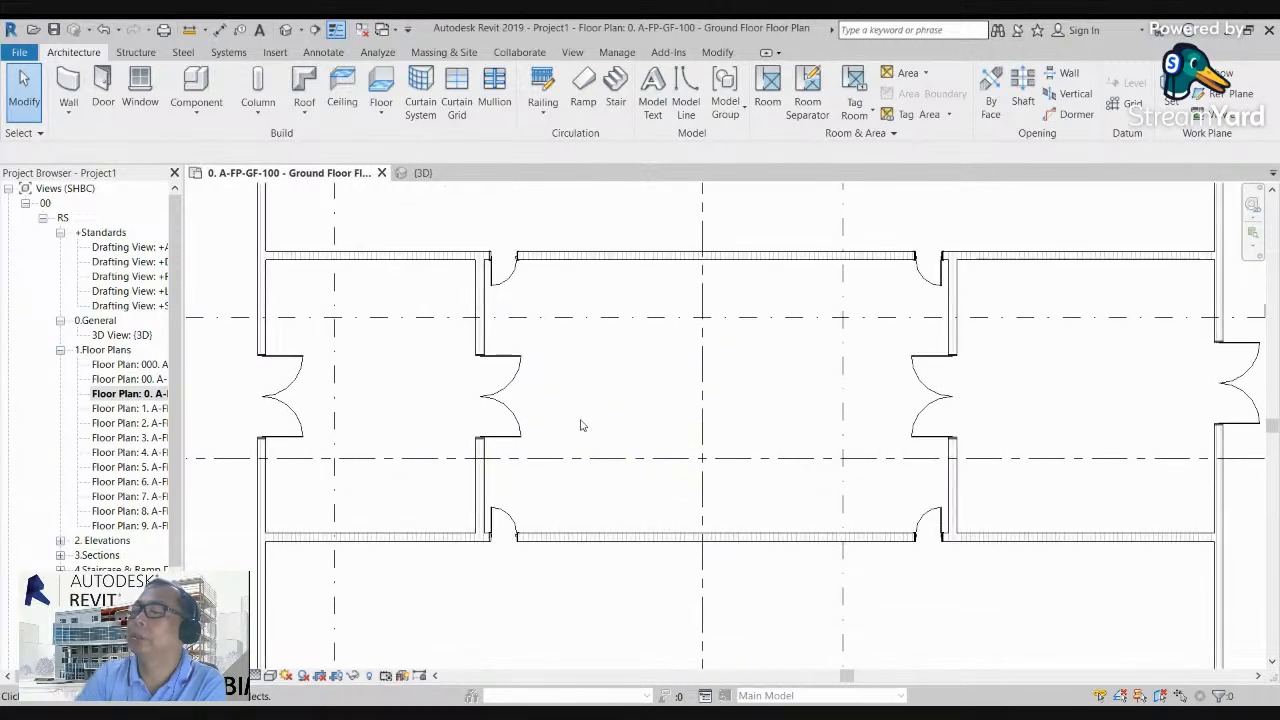
scroll(560, 421, down, 1)
scroll(548, 421, up, 2)
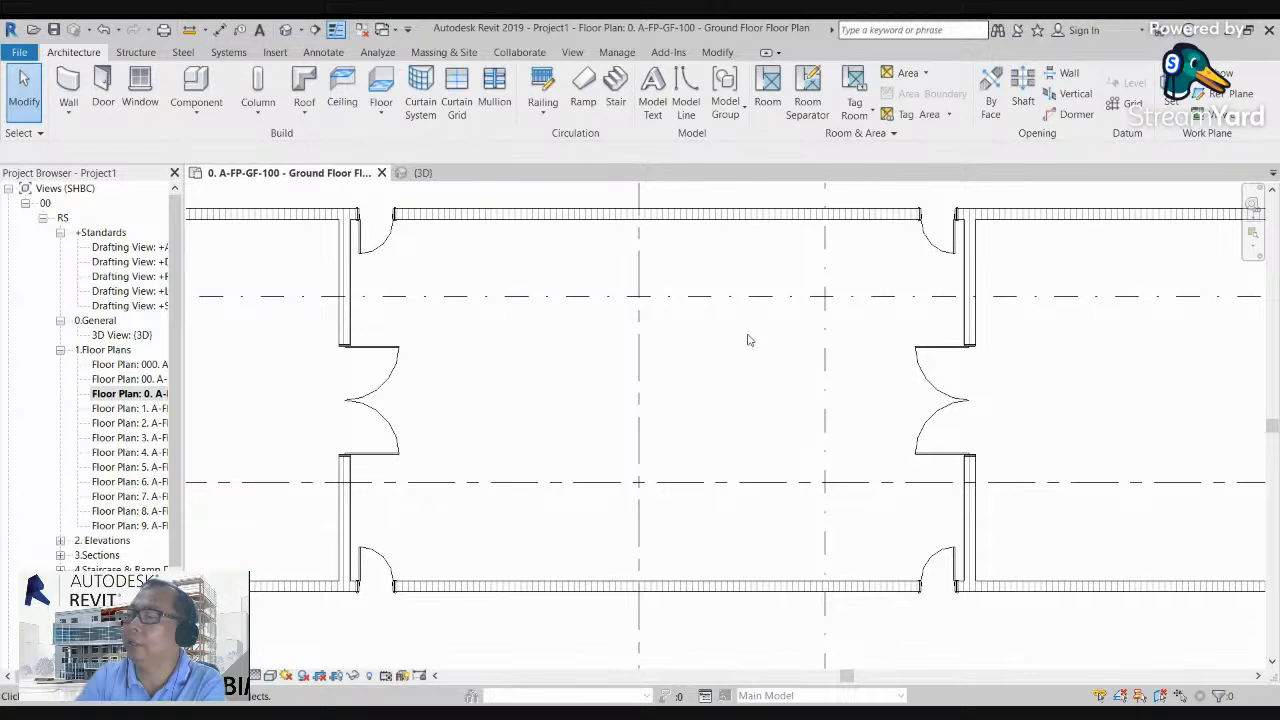
scroll(680, 340, up, 1)
click(197, 114)
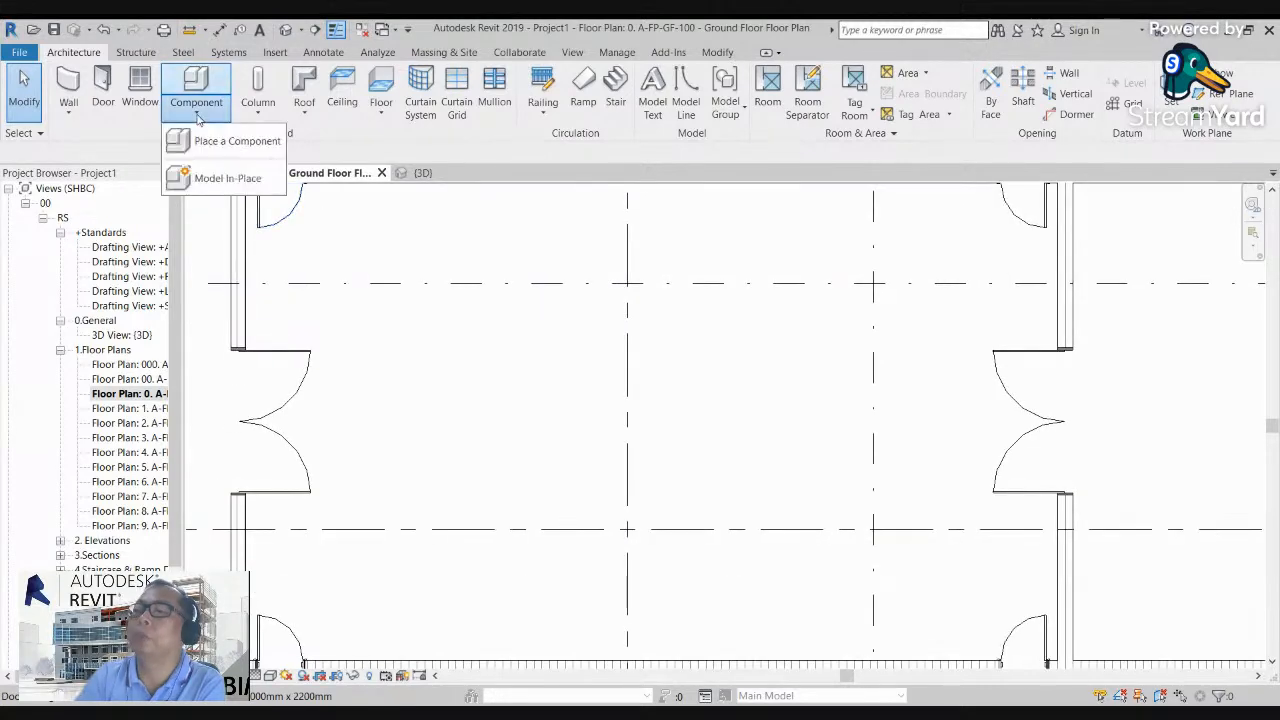
click(681, 394)
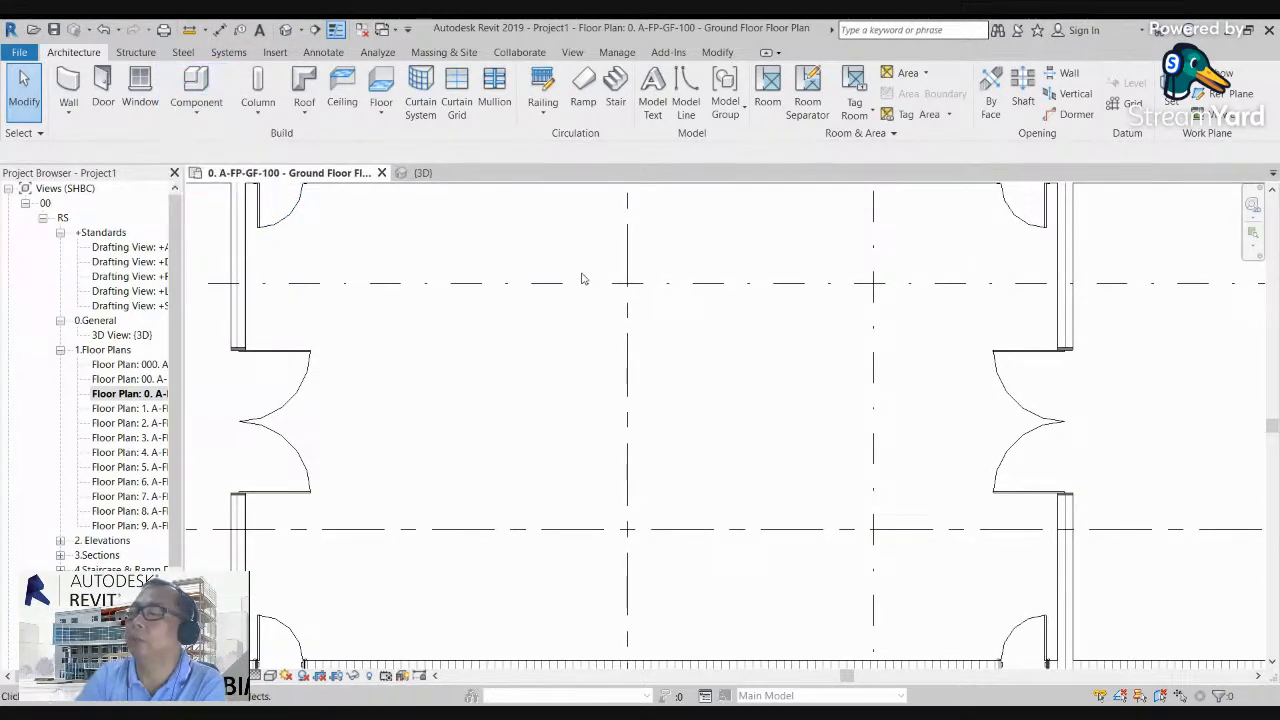
scroll(489, 345, down, 1)
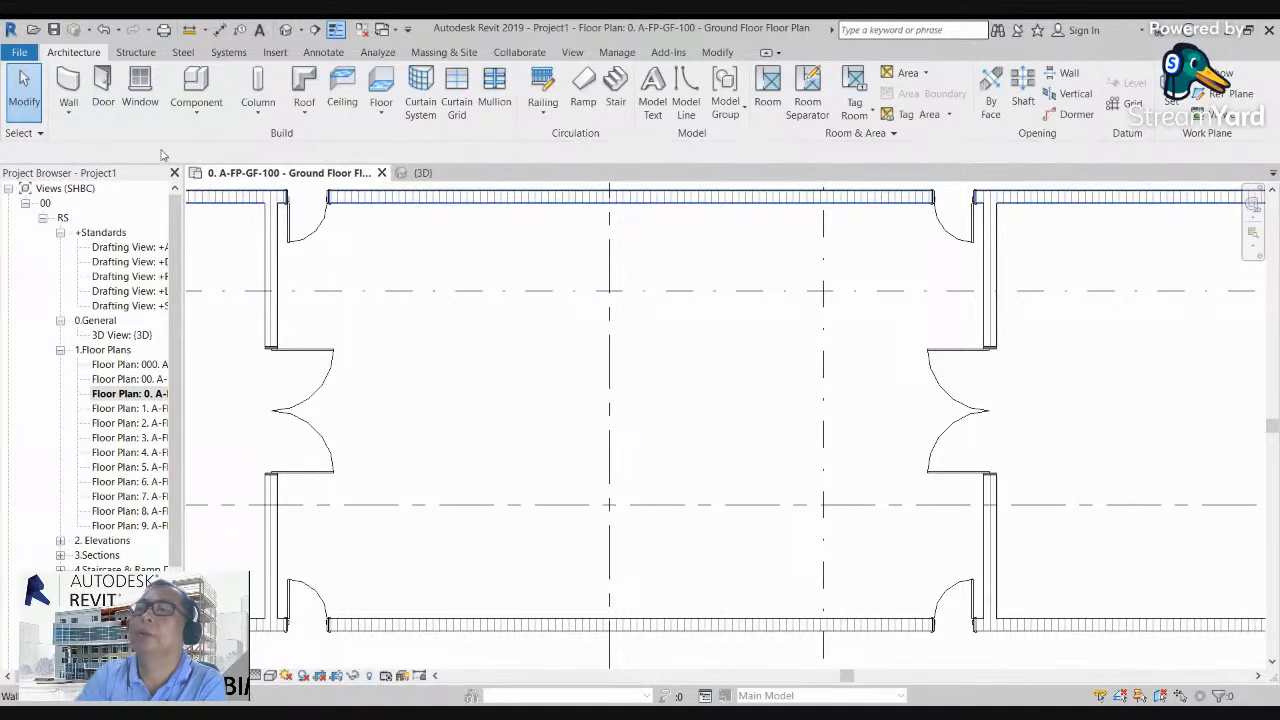
Step: Create an in-place component in the Generic Models category, keep the name Generic Models 1, and start a solid extrusion
click(196, 112)
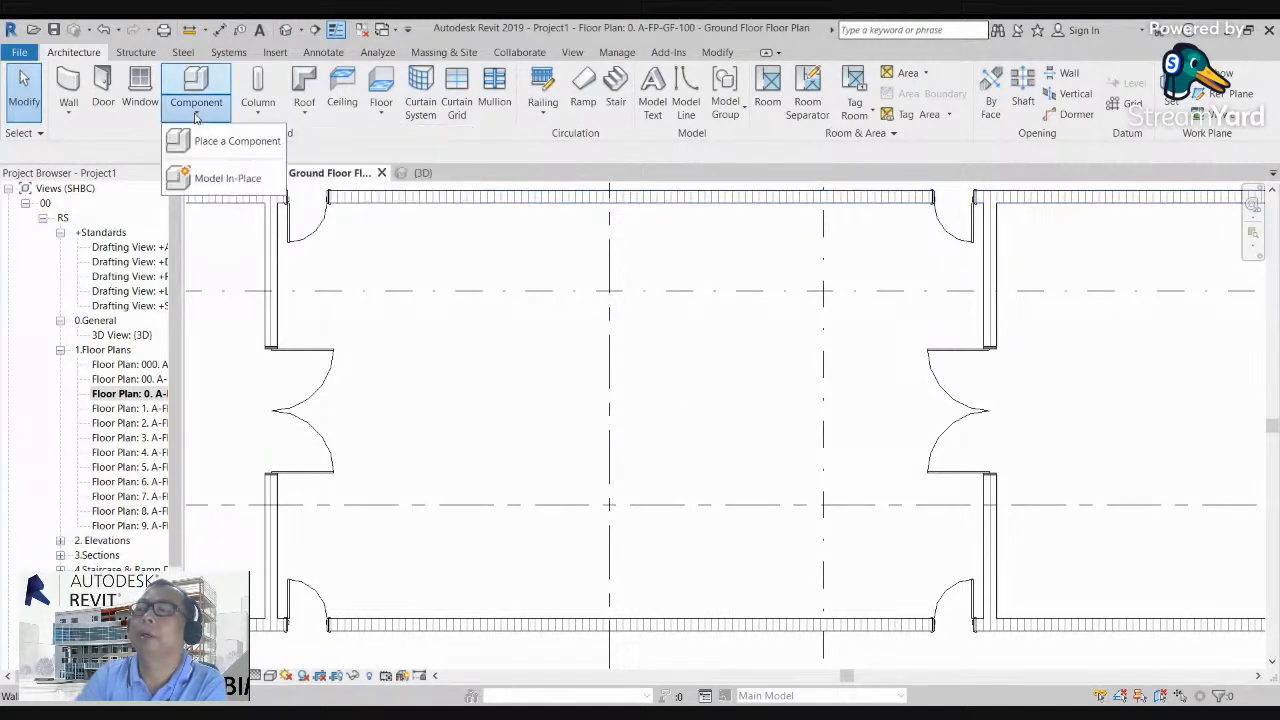
click(215, 176)
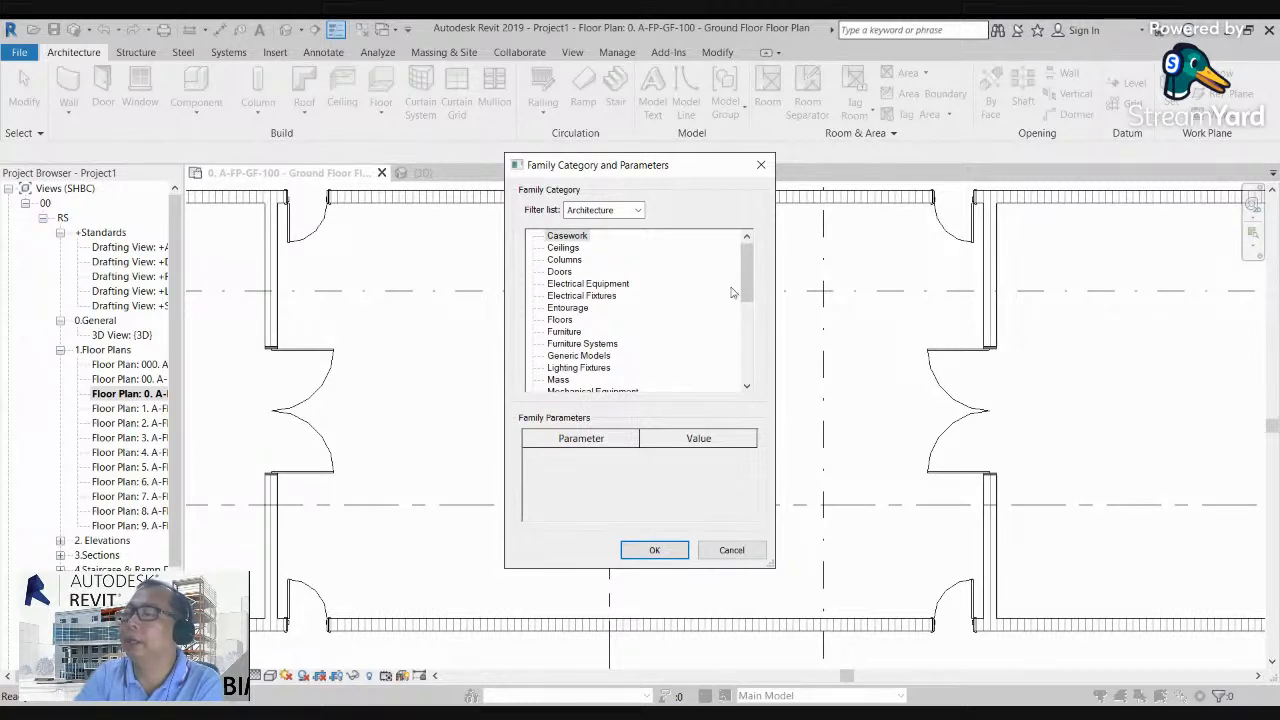
mouse_move(749, 263)
mouse_down()
mouse_move(738, 354)
mouse_move(746, 259)
mouse_up()
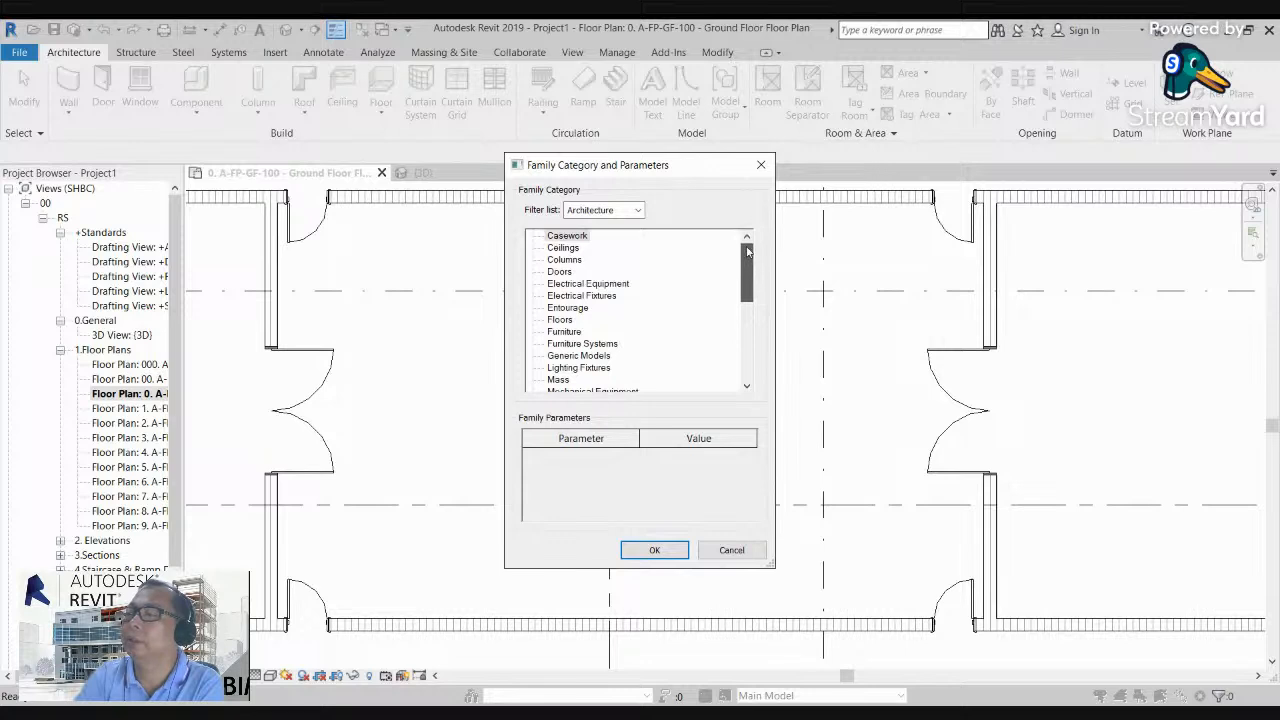
click(594, 357)
click(650, 551)
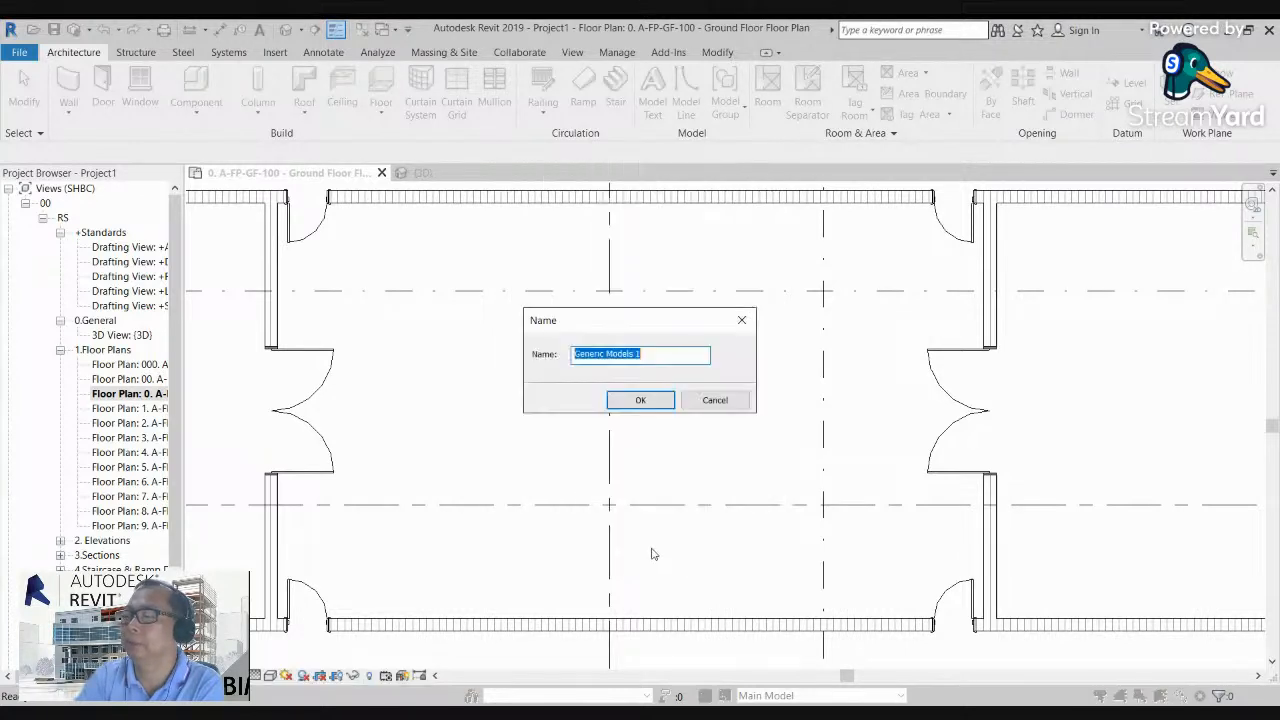
click(640, 400)
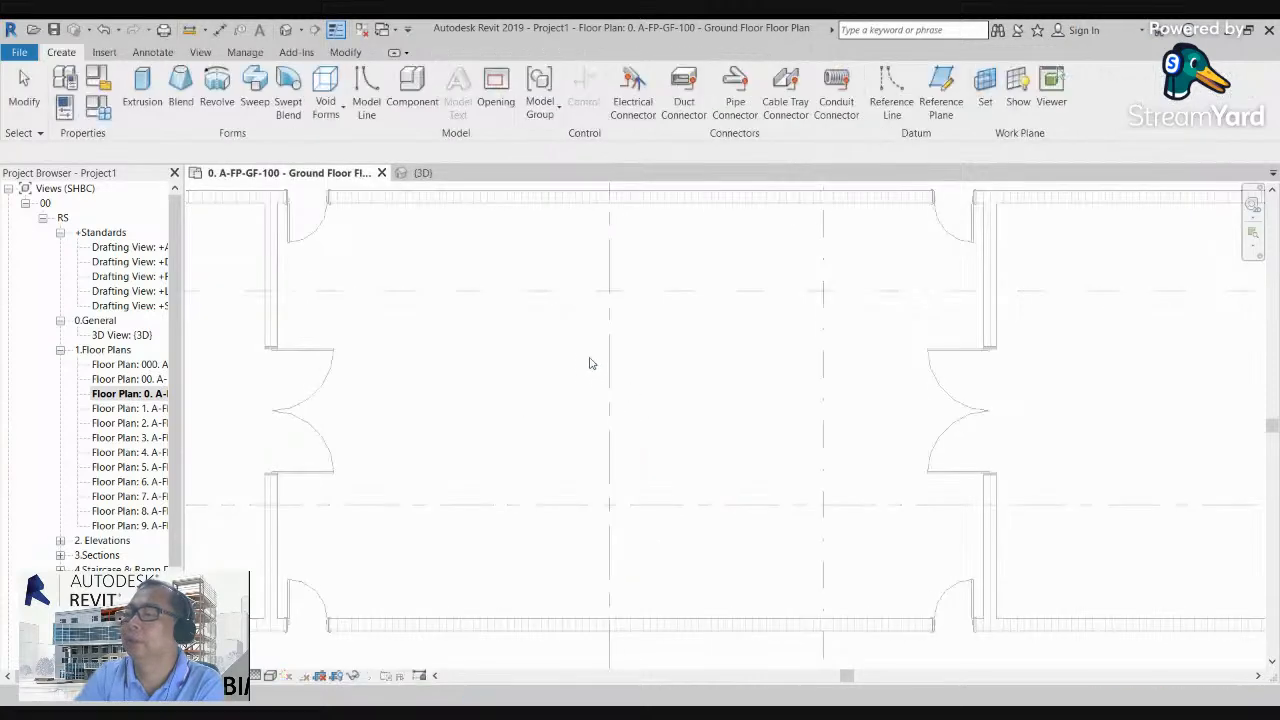
scroll(590, 363, up, 1)
scroll(455, 328, down, 1)
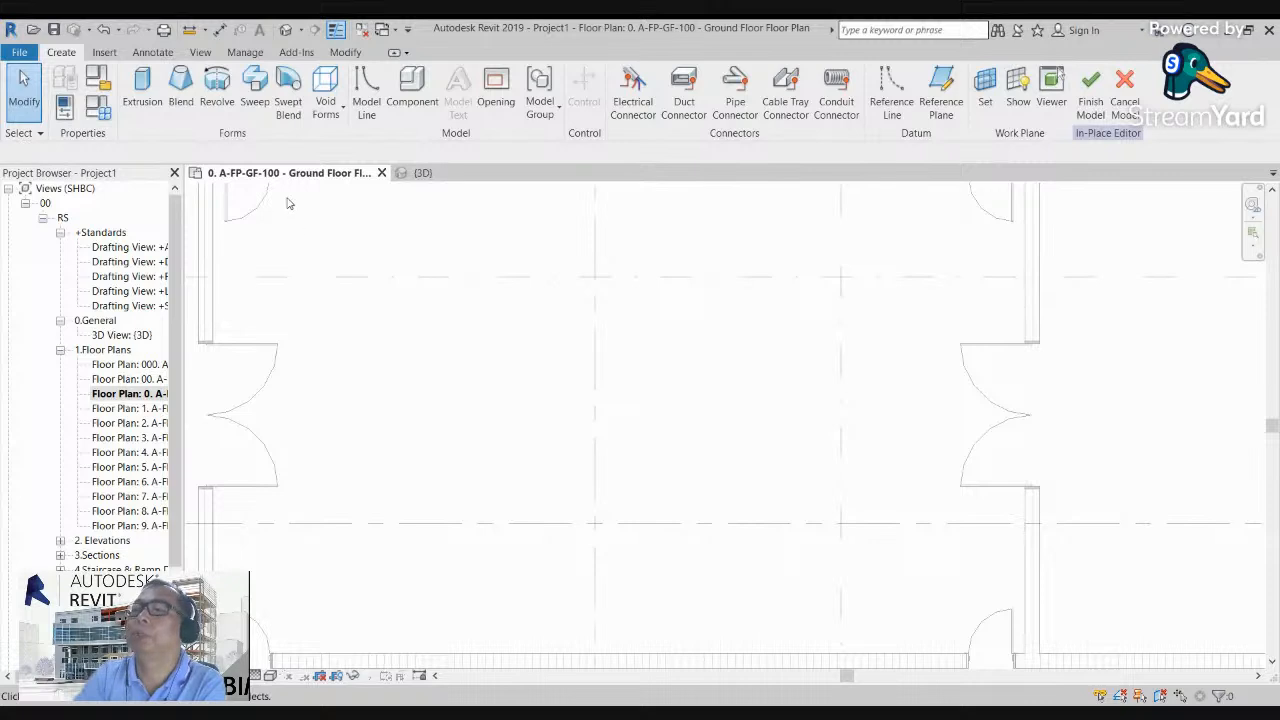
click(142, 88)
scroll(590, 345, down, 2)
scroll(506, 357, up, 2)
scroll(510, 356, up, 1)
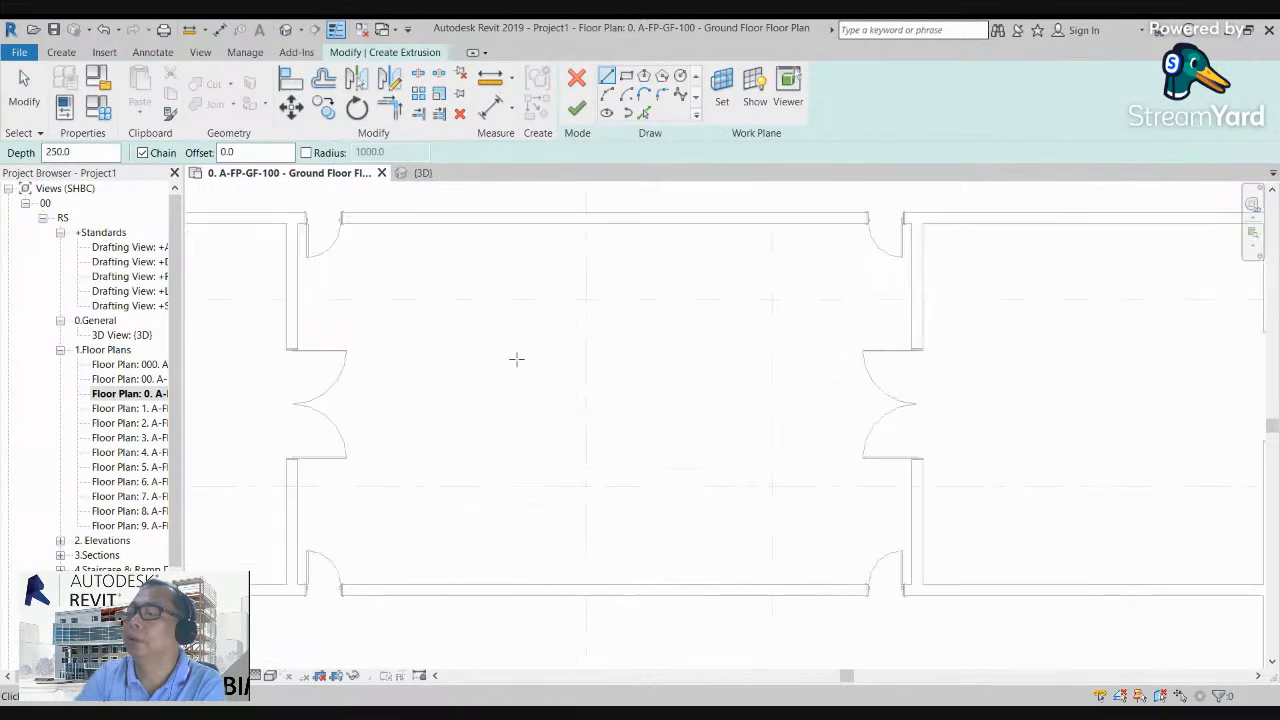
click(505, 366)
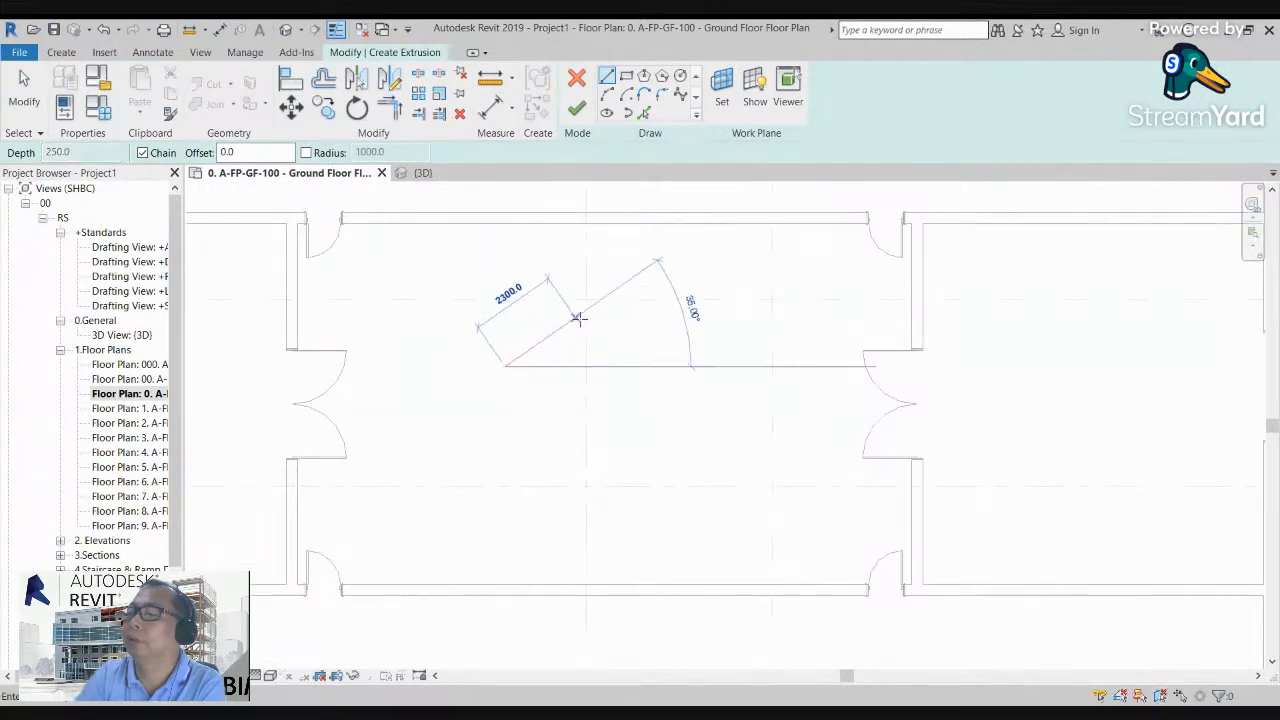
click(586, 310)
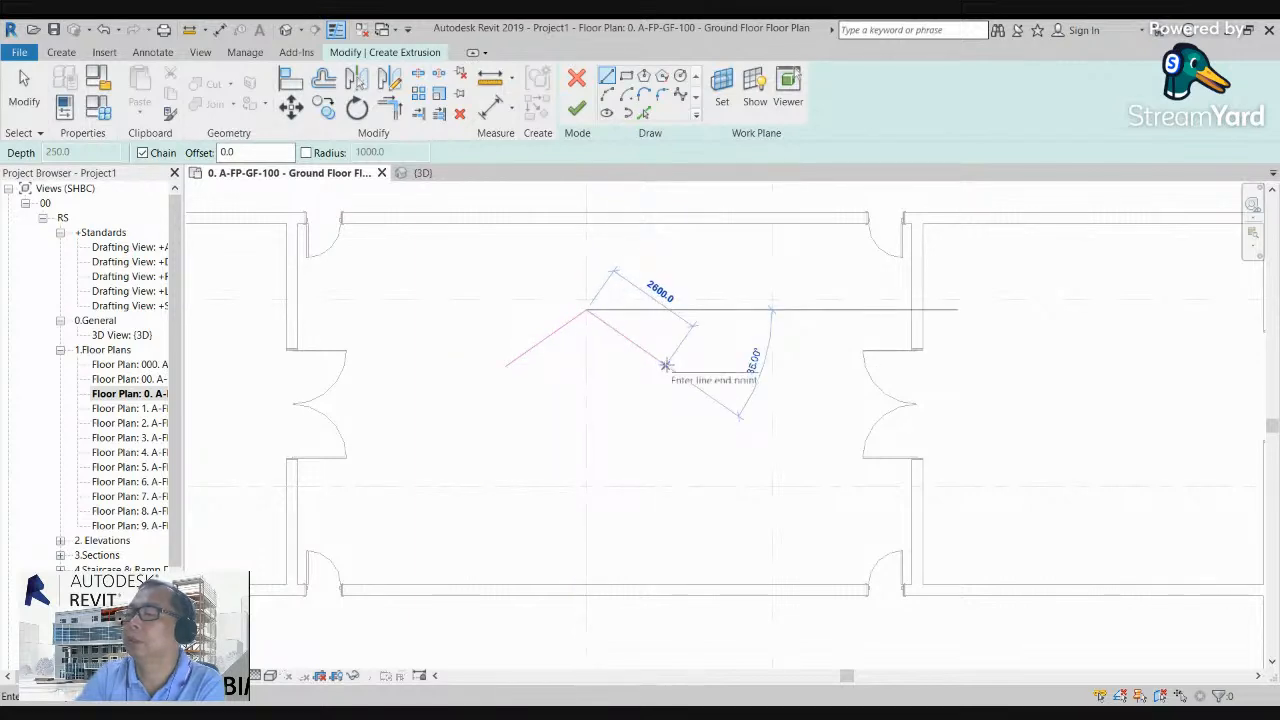
click(665, 365)
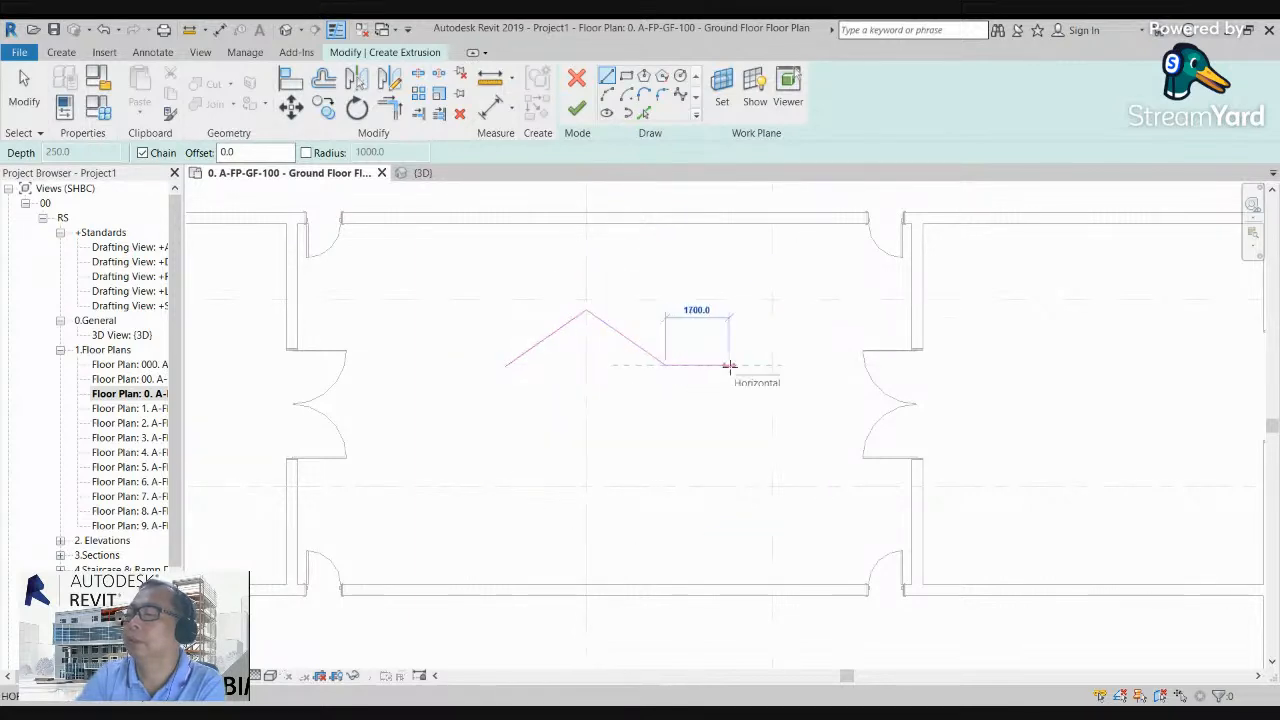
scroll(670, 369, up, 2)
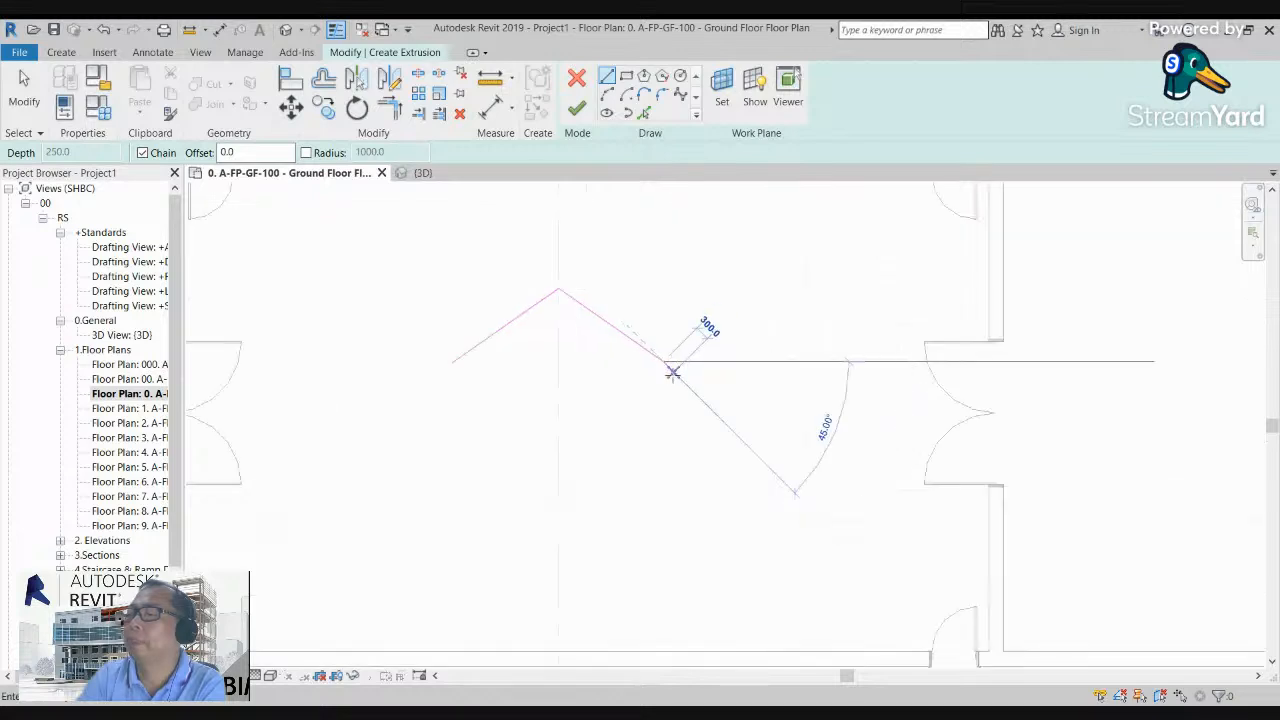
key(Escape)
key(Escape)
drag(409, 258, 711, 423)
key(Delete)
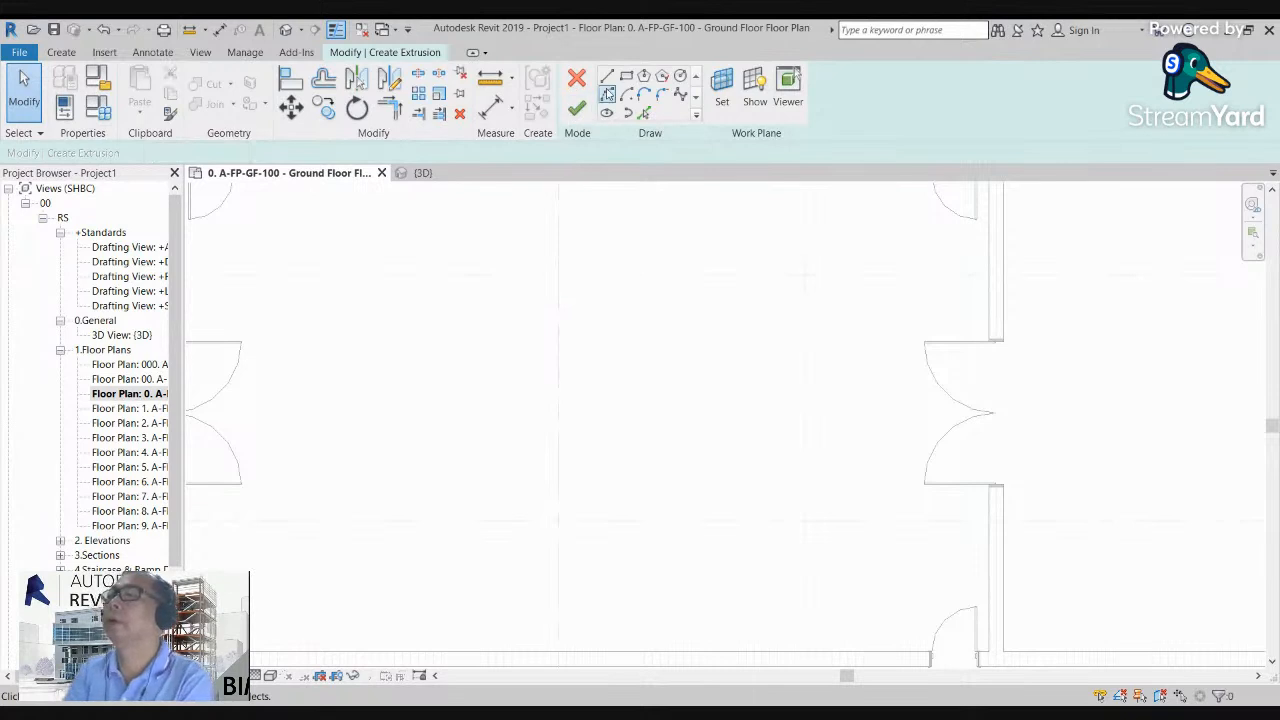
Step: Sketch a rectangle about 4580 by 3980 mm in the middle of the central room as the extrusion profile
click(626, 76)
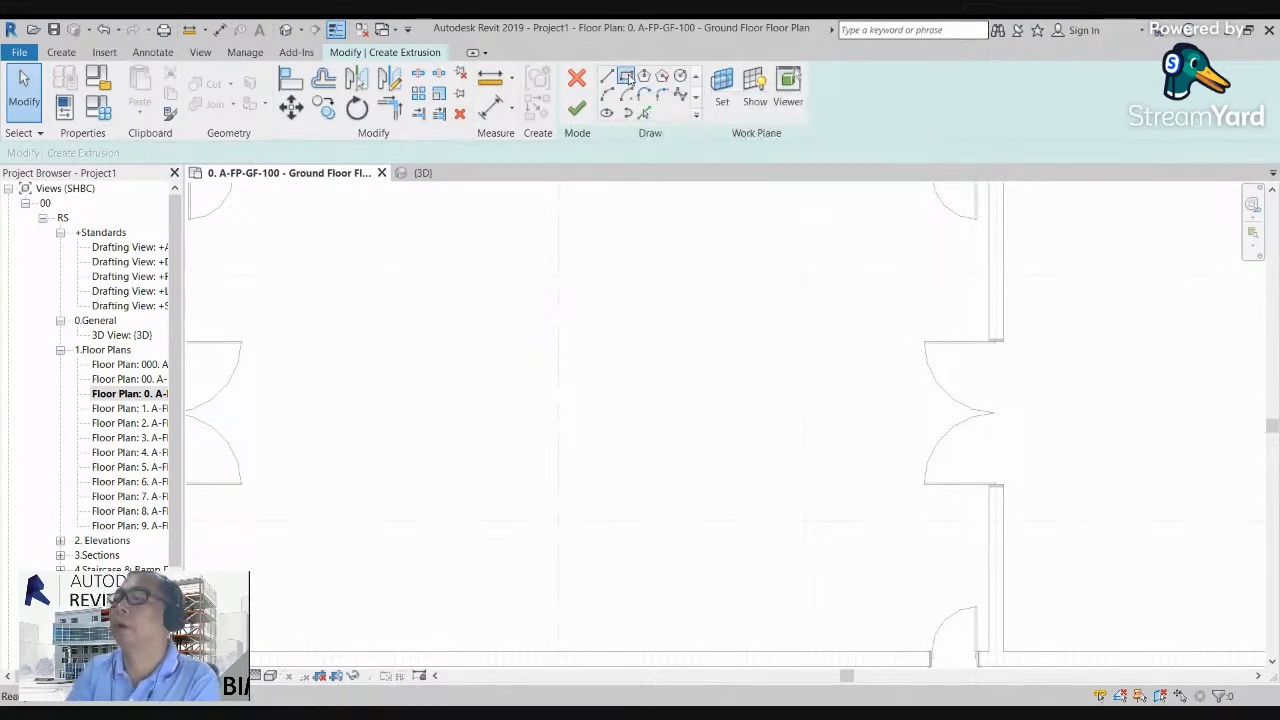
click(458, 326)
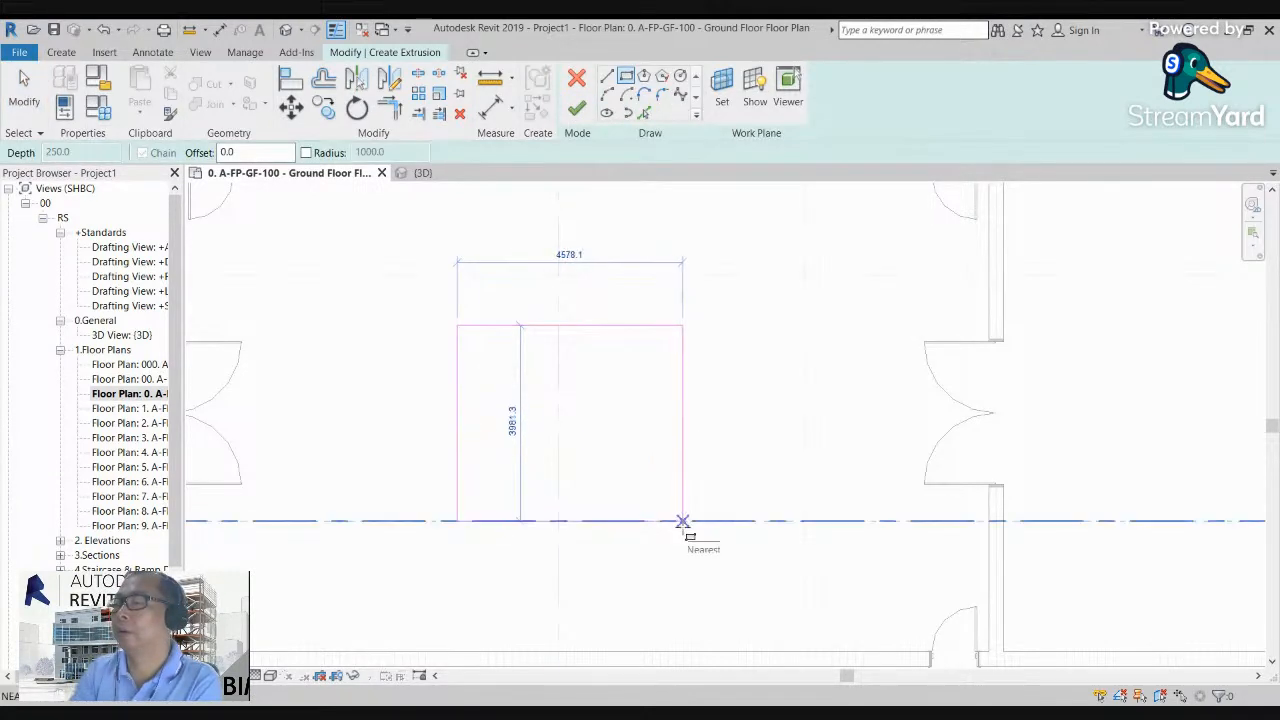
click(682, 521)
scroll(735, 505, down, 3)
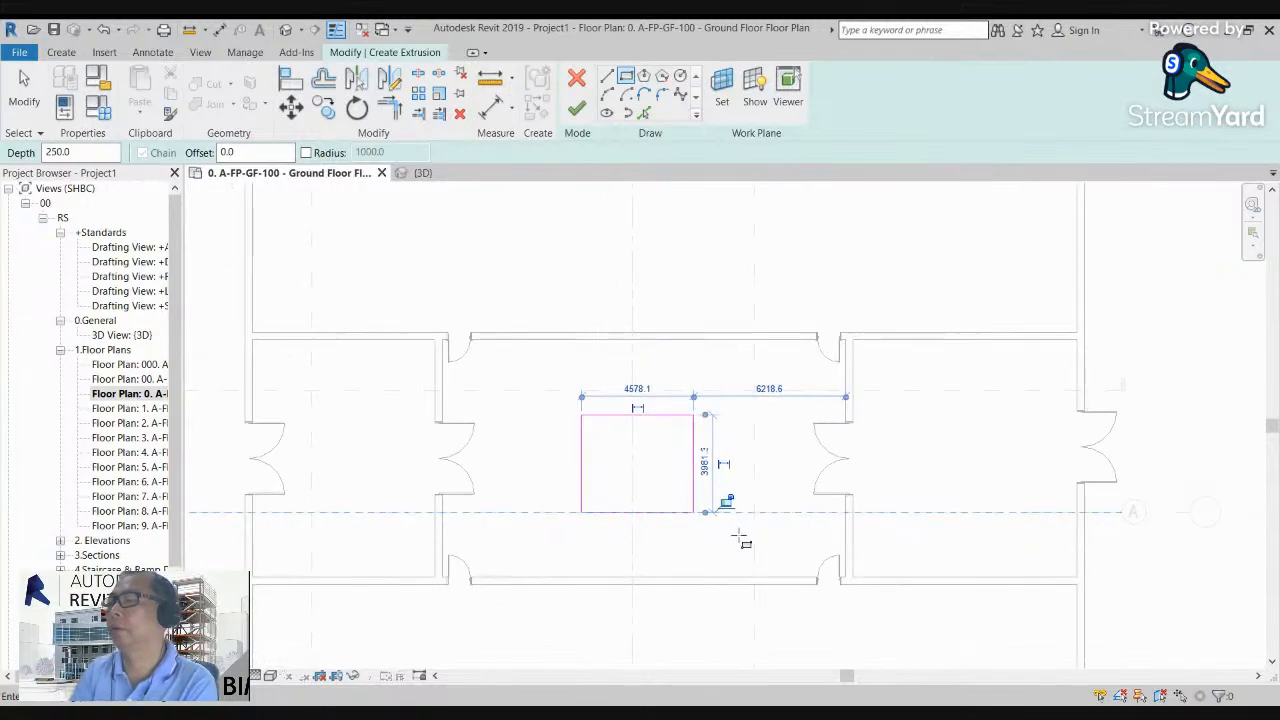
scroll(733, 503, up, 2)
key(Escape)
key(Escape)
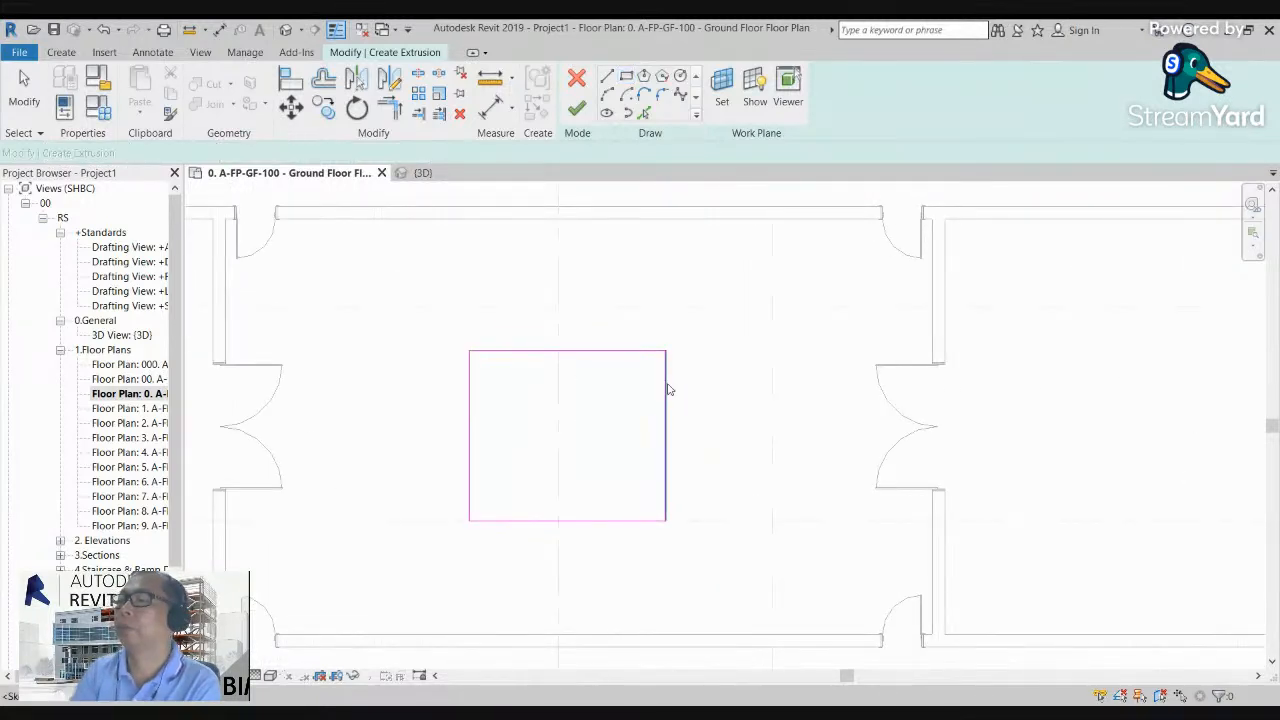
Step: Set the sketched rectangle's horizontal width to 5000 mm by repositioning its right edge
click(666, 386)
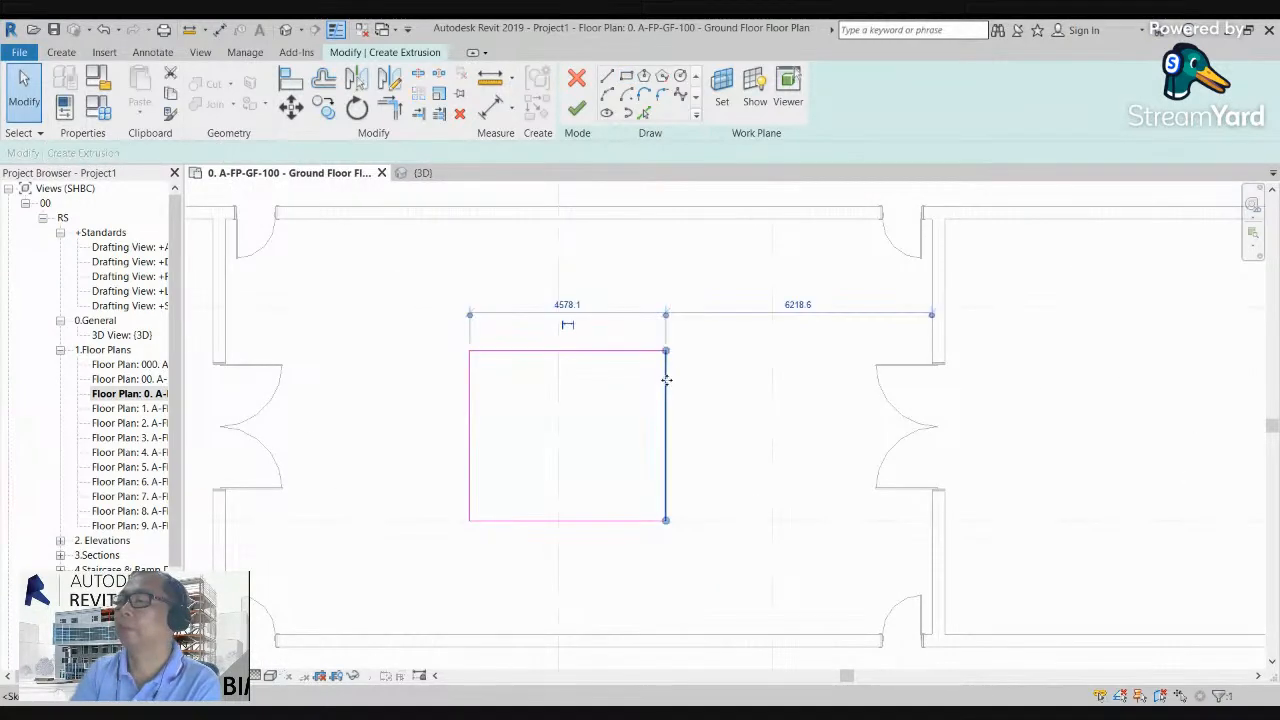
click(566, 305)
text(5000)
key(Return)
click(750, 444)
click(689, 460)
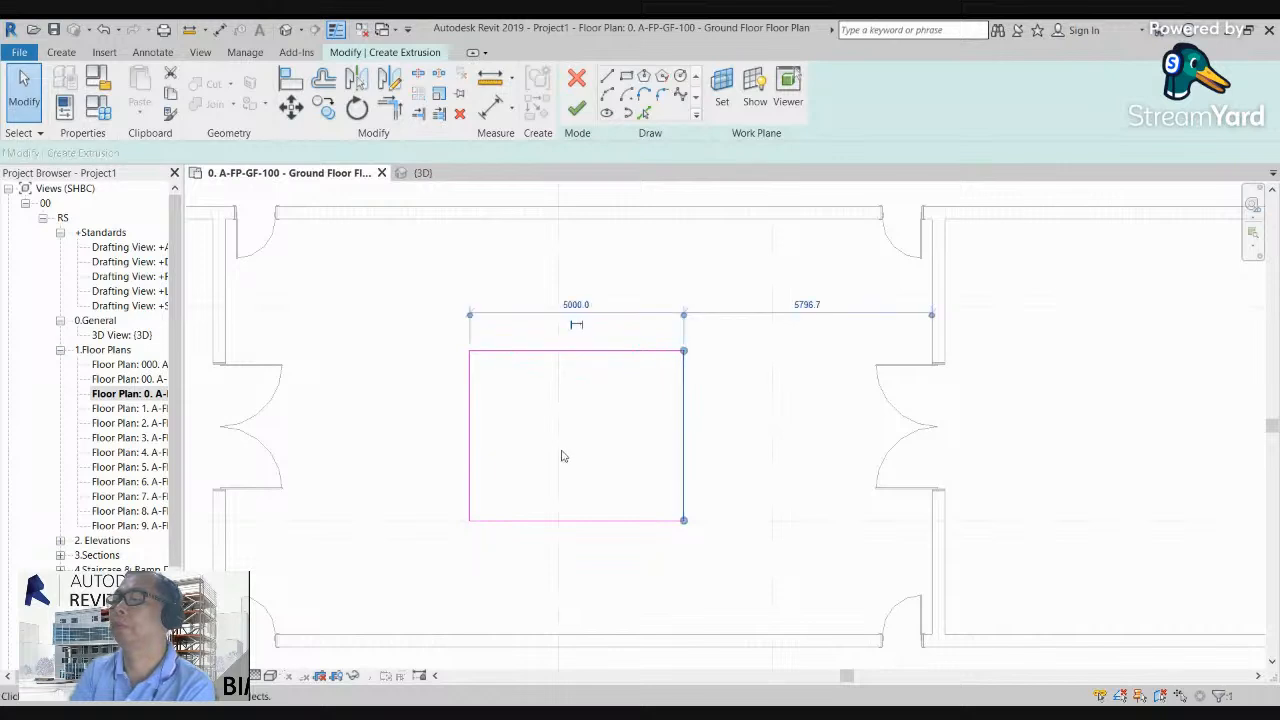
Step: Set the rectangle's vertical size to 5000 mm by repositioning its upper edge, making it a square
click(470, 490)
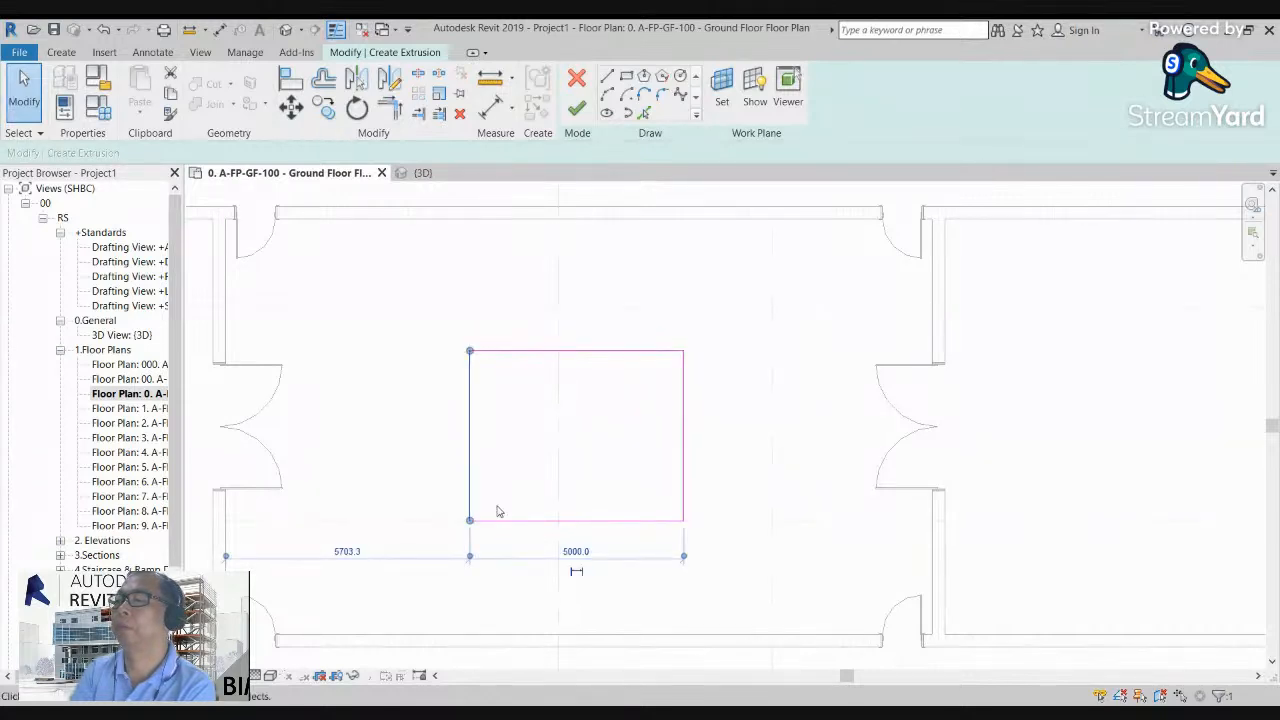
click(540, 354)
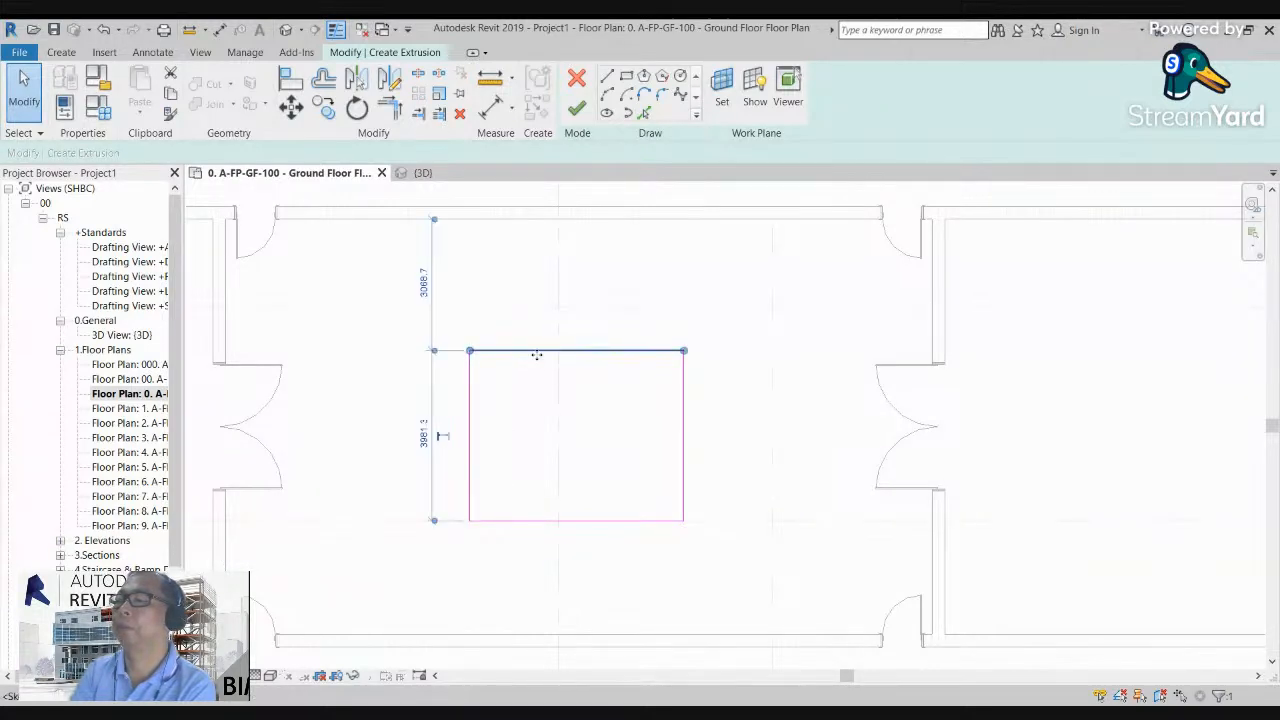
click(424, 436)
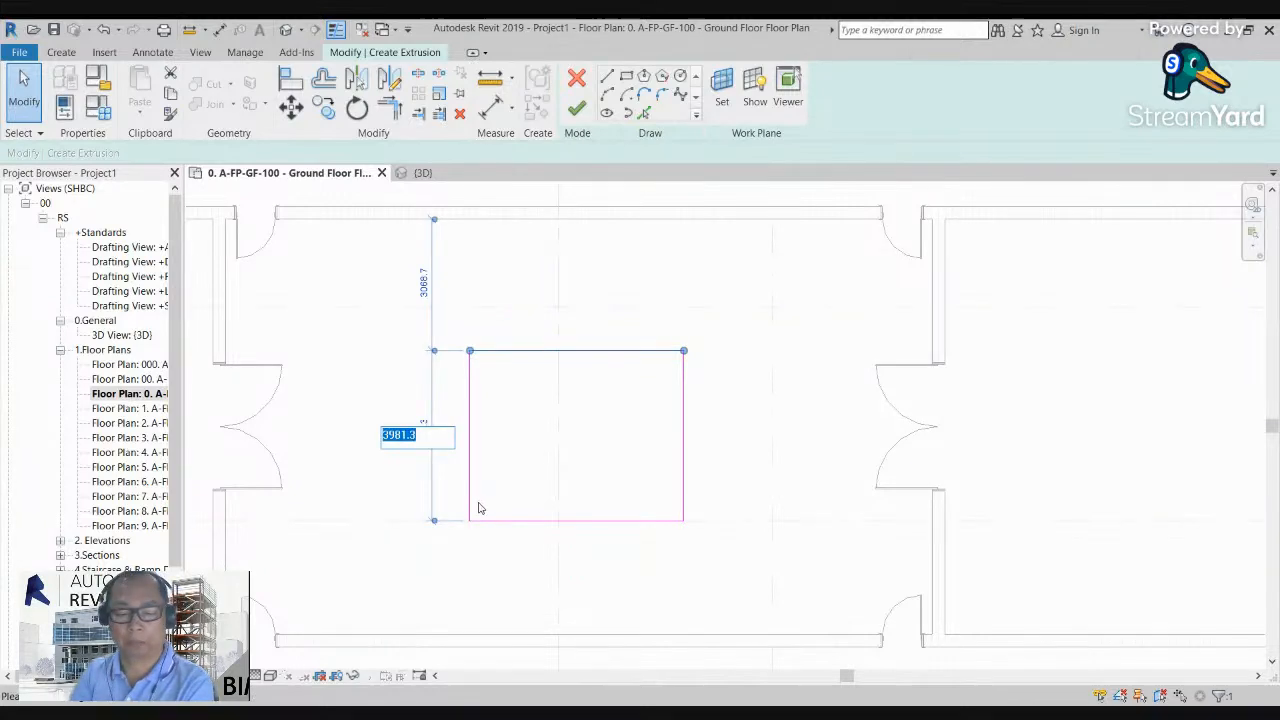
key(Return)
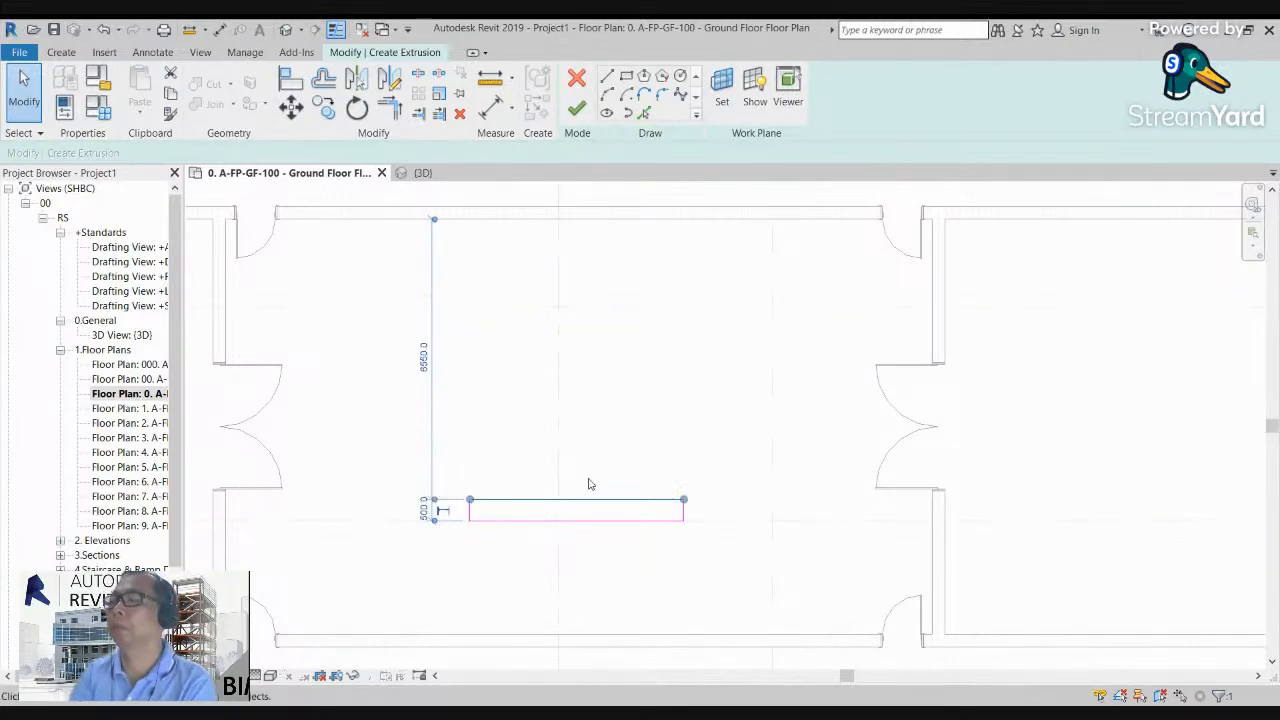
click(425, 510)
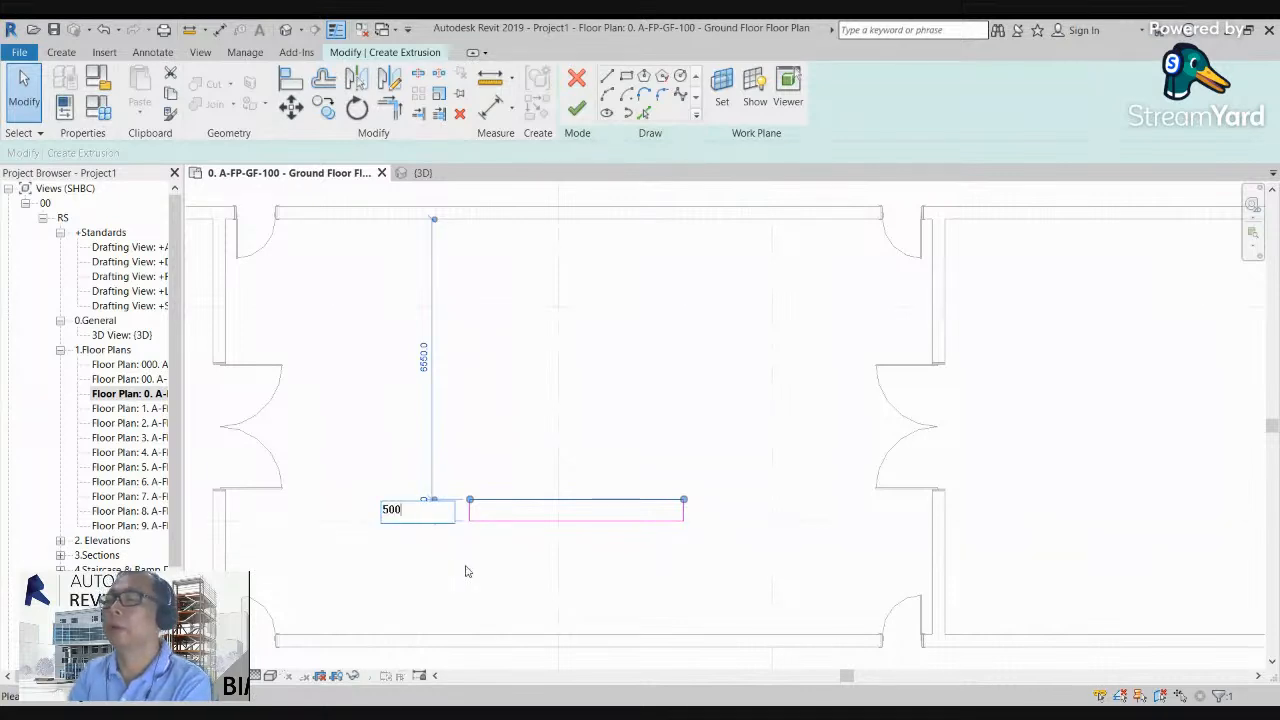
key(Return)
key(Escape)
Step: Select all four lines of the square and nudge it slightly down, roughly centring it between the double doors
middle_drag(771, 463, 760, 431)
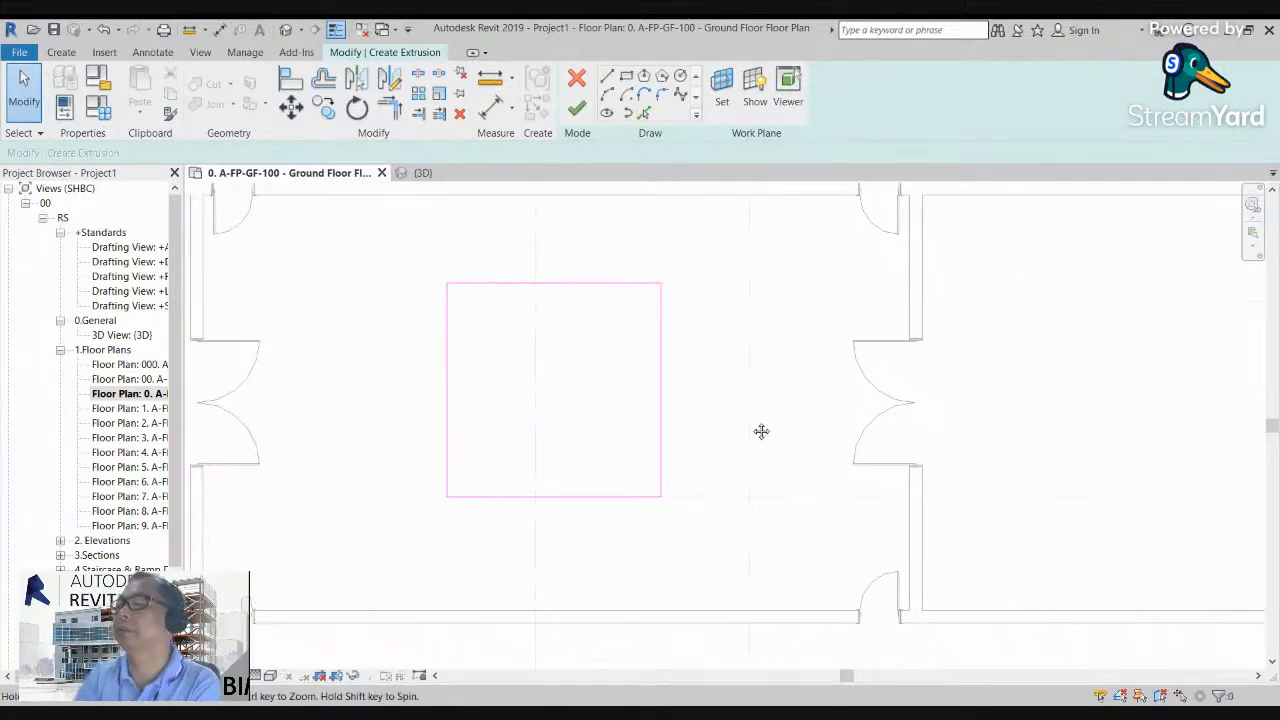
drag(405, 257, 771, 562)
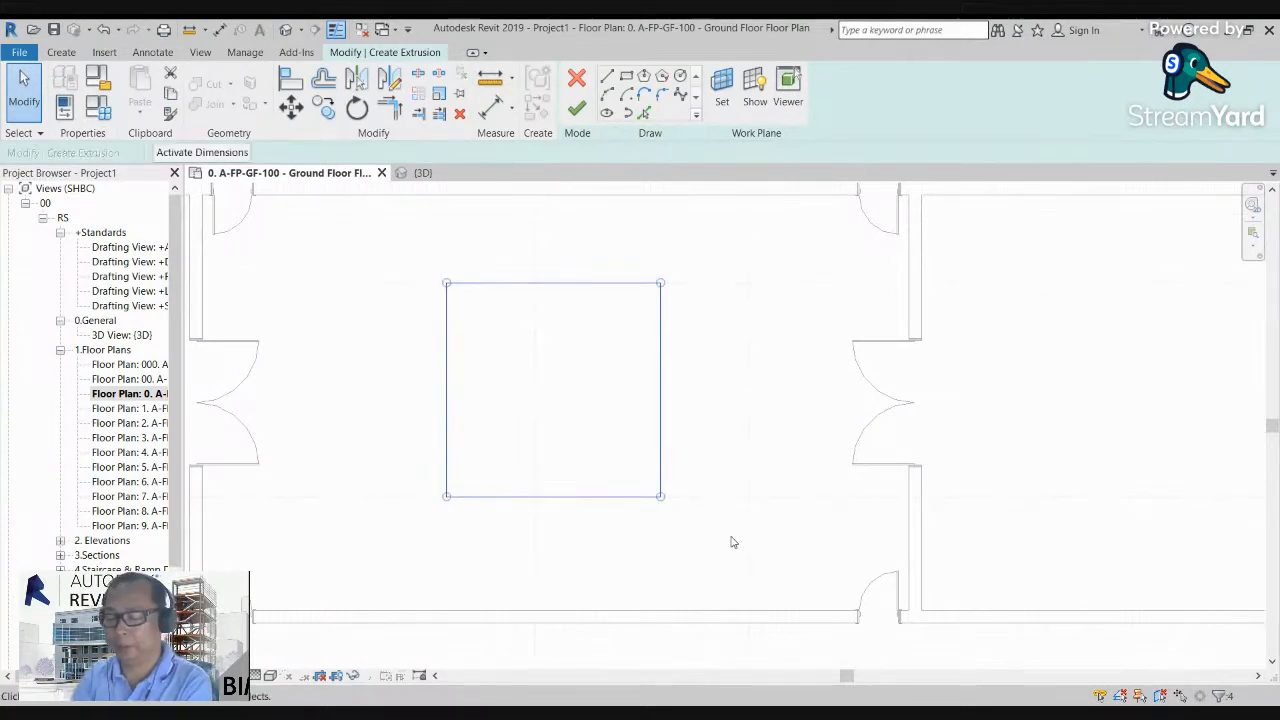
key(Down)
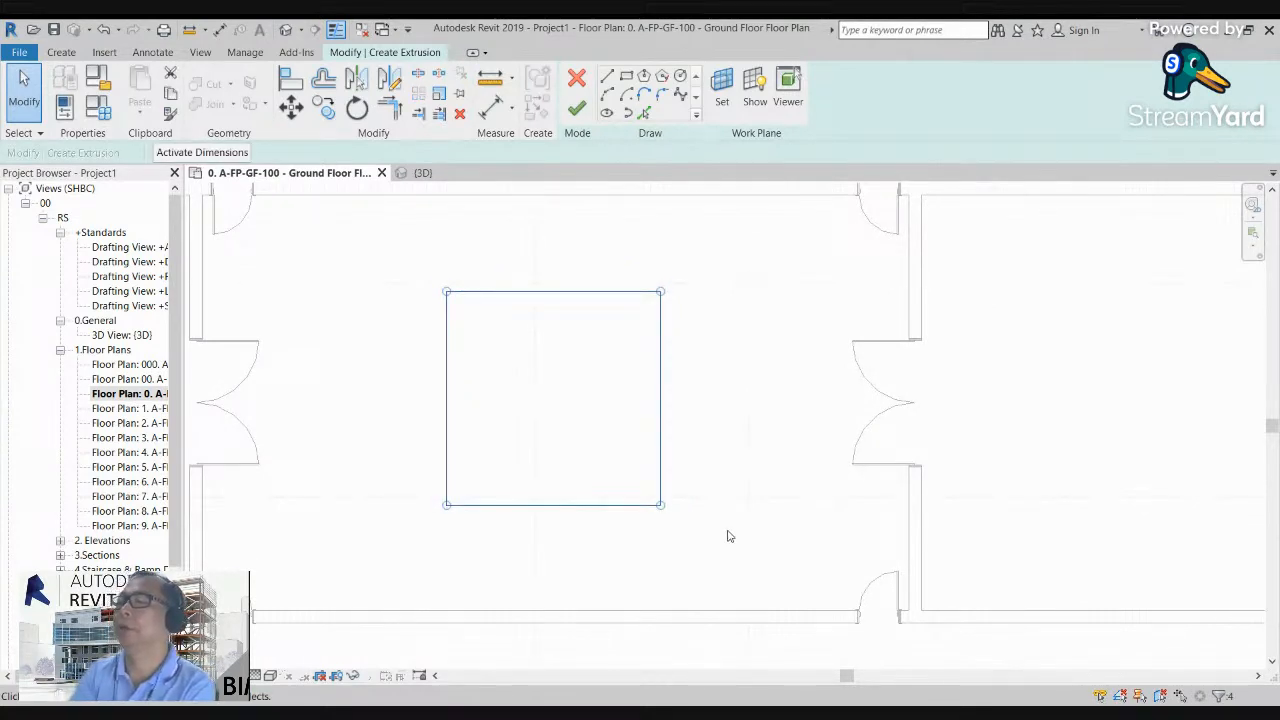
key(Escape)
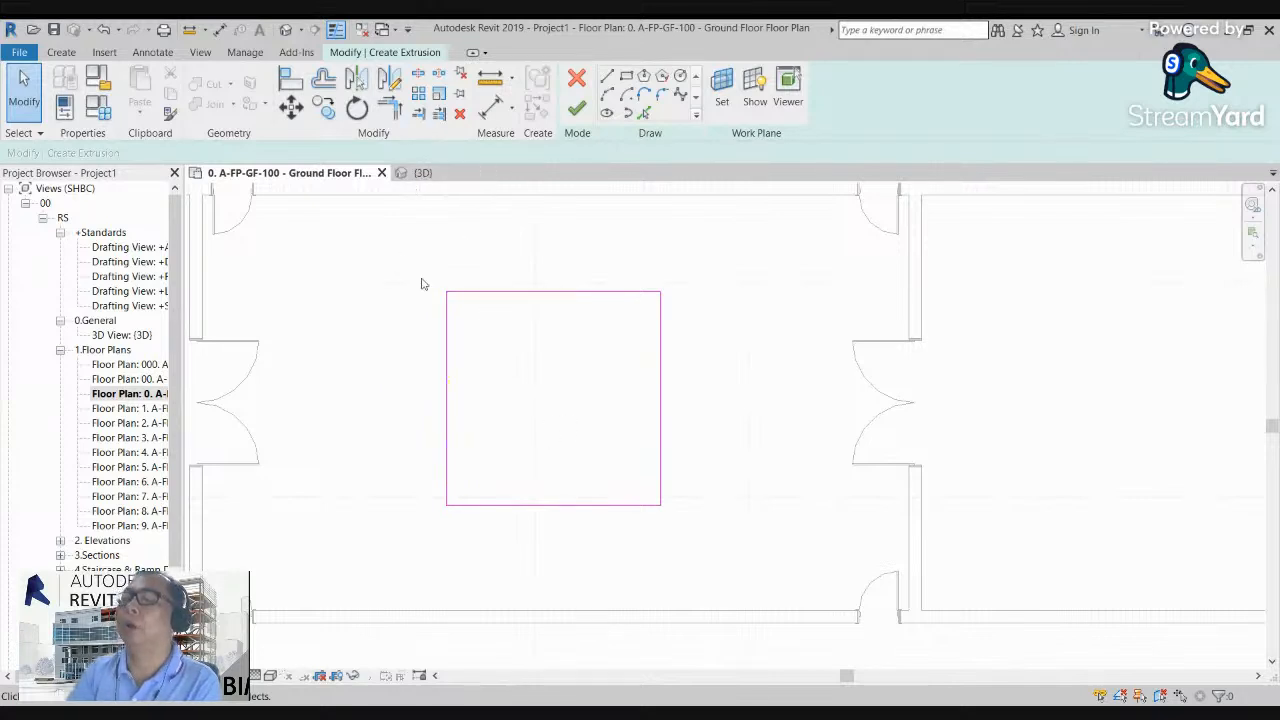
Step: Offset copies of all four square edges inward by 1000 mm
click(323, 80)
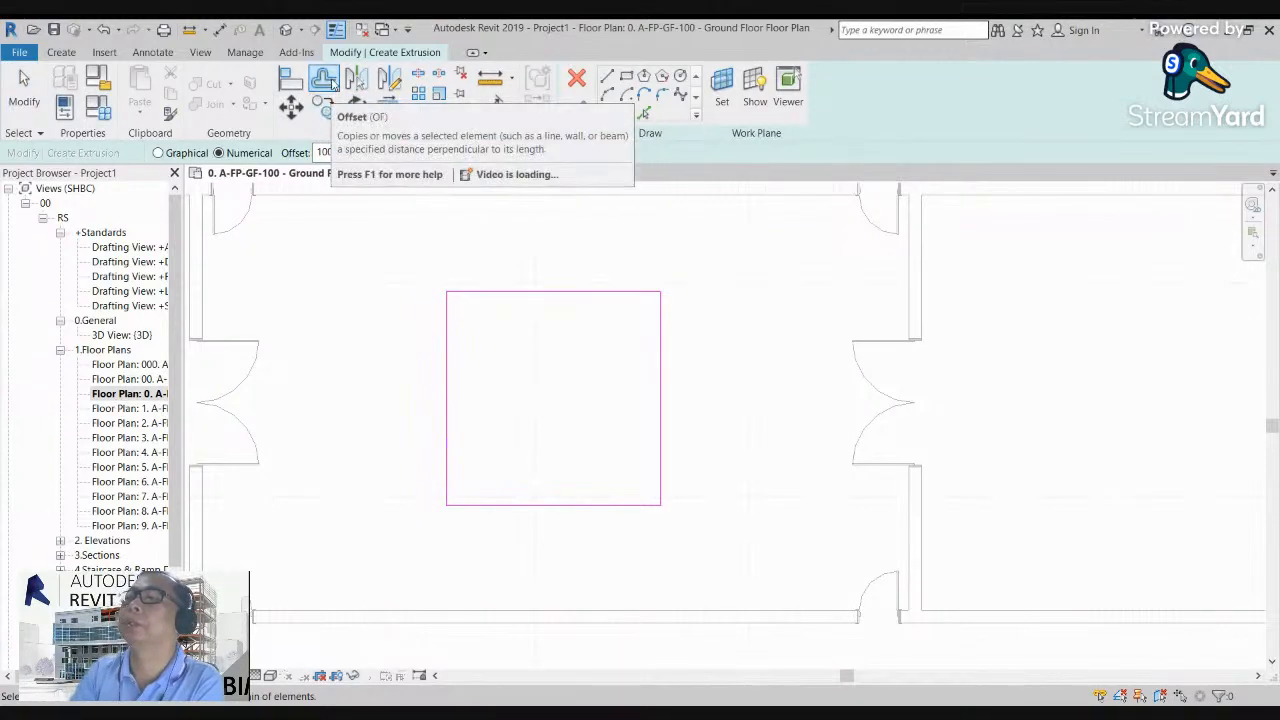
click(530, 296)
click(448, 393)
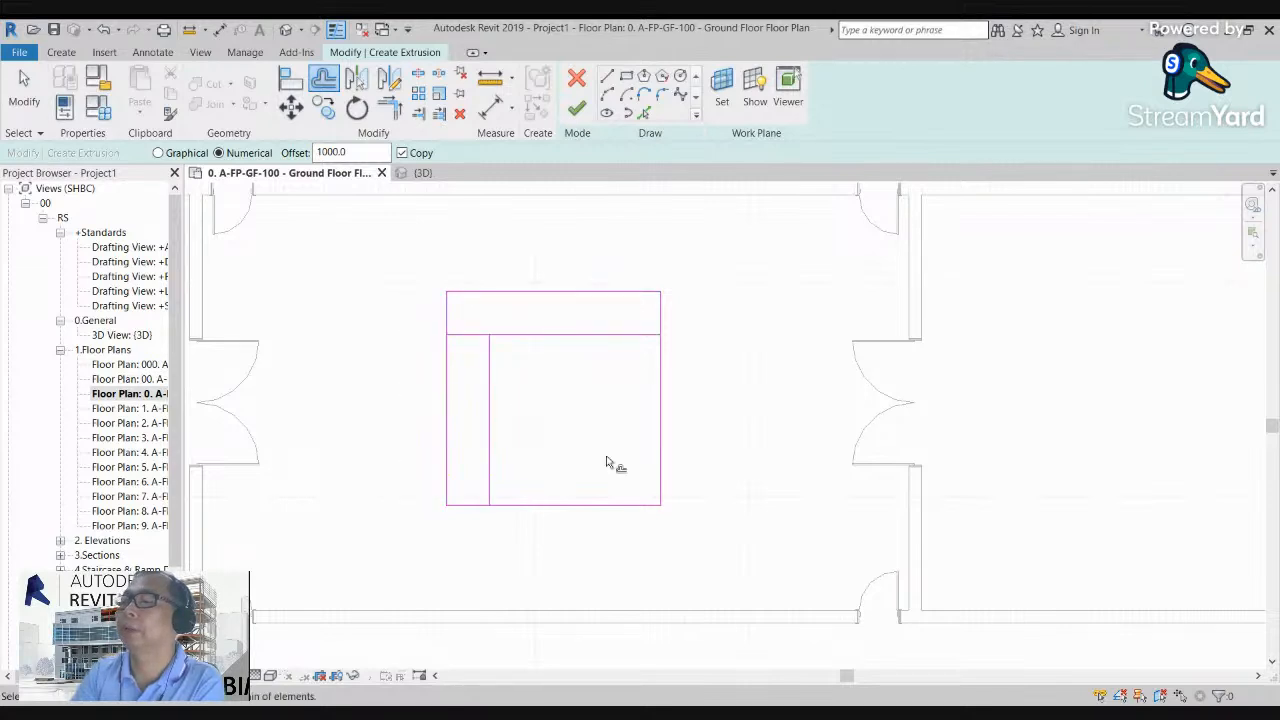
click(609, 505)
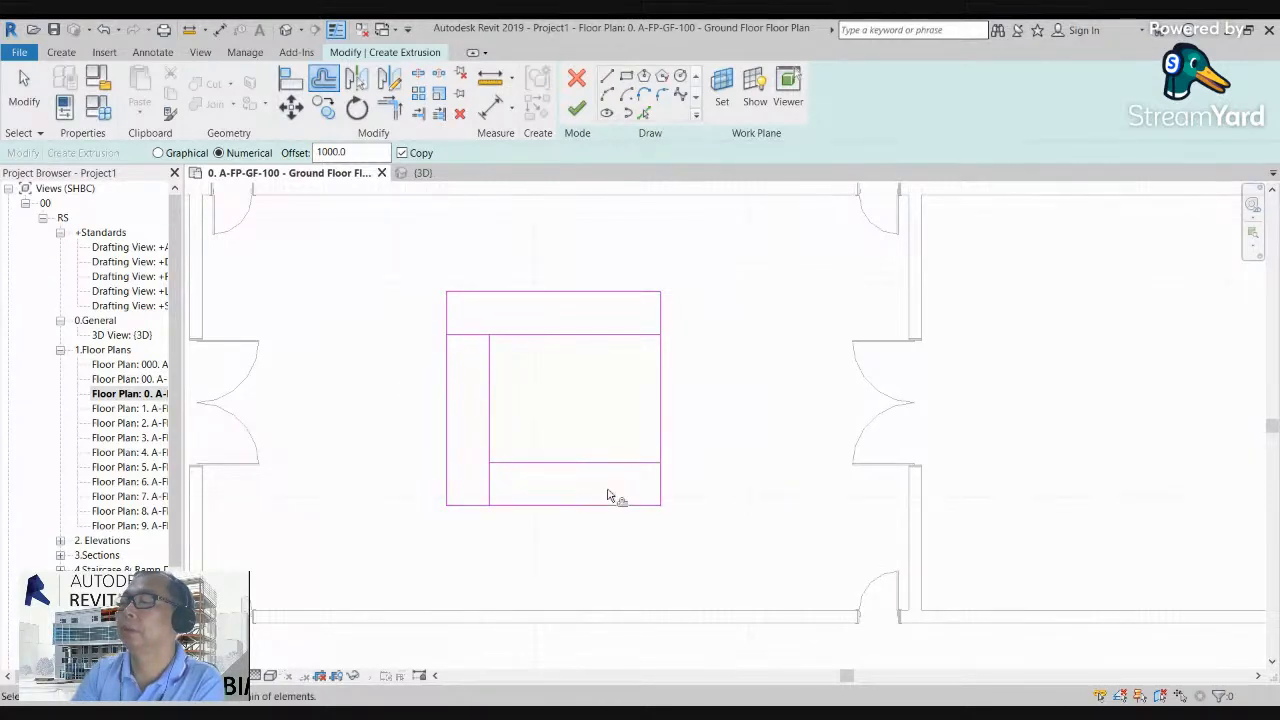
click(655, 395)
key(Escape)
Step: Trim the four offset lines to one another at their corners to form a closed inner square
key(t)
key(r)
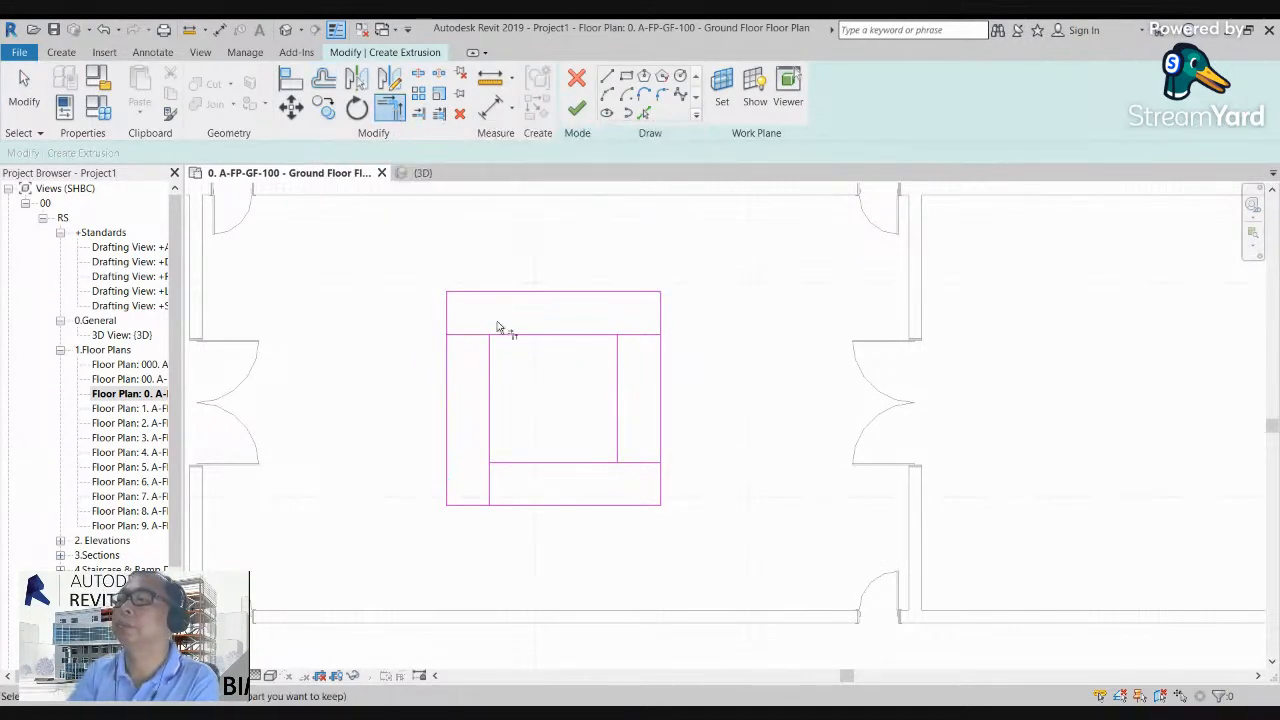
click(532, 346)
click(497, 364)
click(494, 457)
click(508, 466)
click(622, 436)
click(606, 462)
click(608, 340)
click(619, 354)
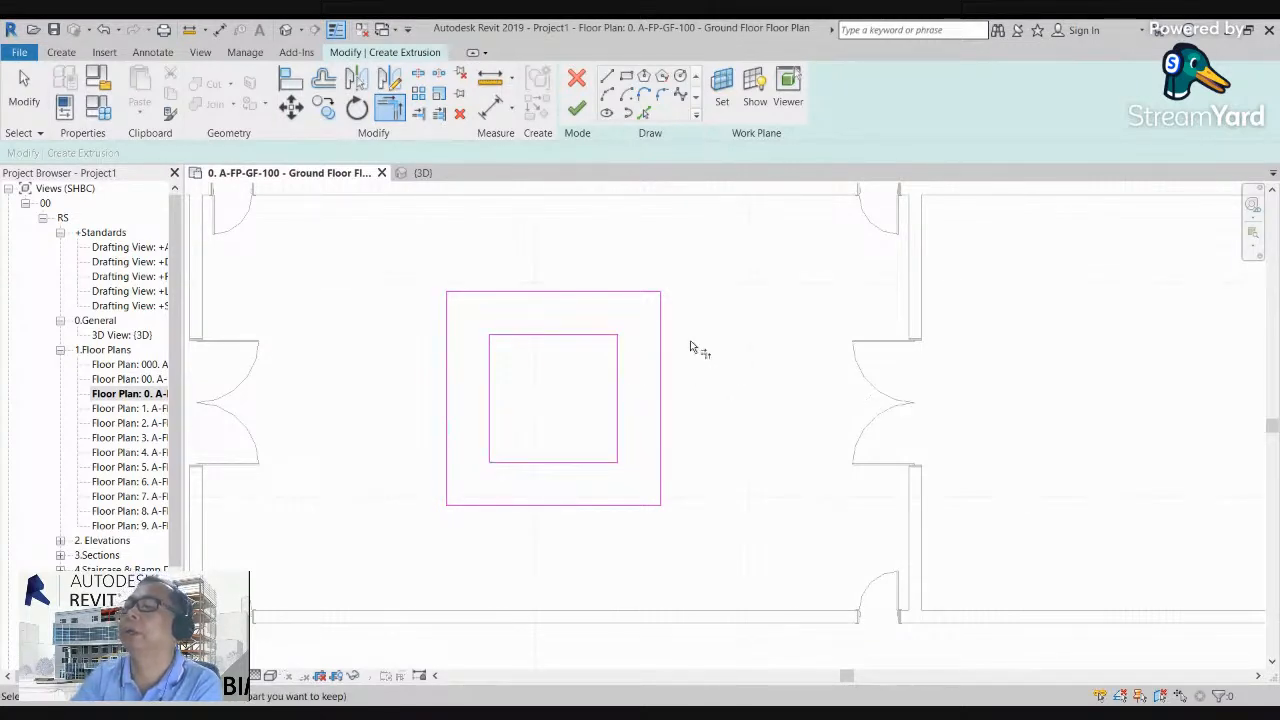
Step: Finish the extrusion sketch with its two nested squares and complete the in-place model
click(578, 112)
click(600, 380)
scroll(600, 380, down, 4)
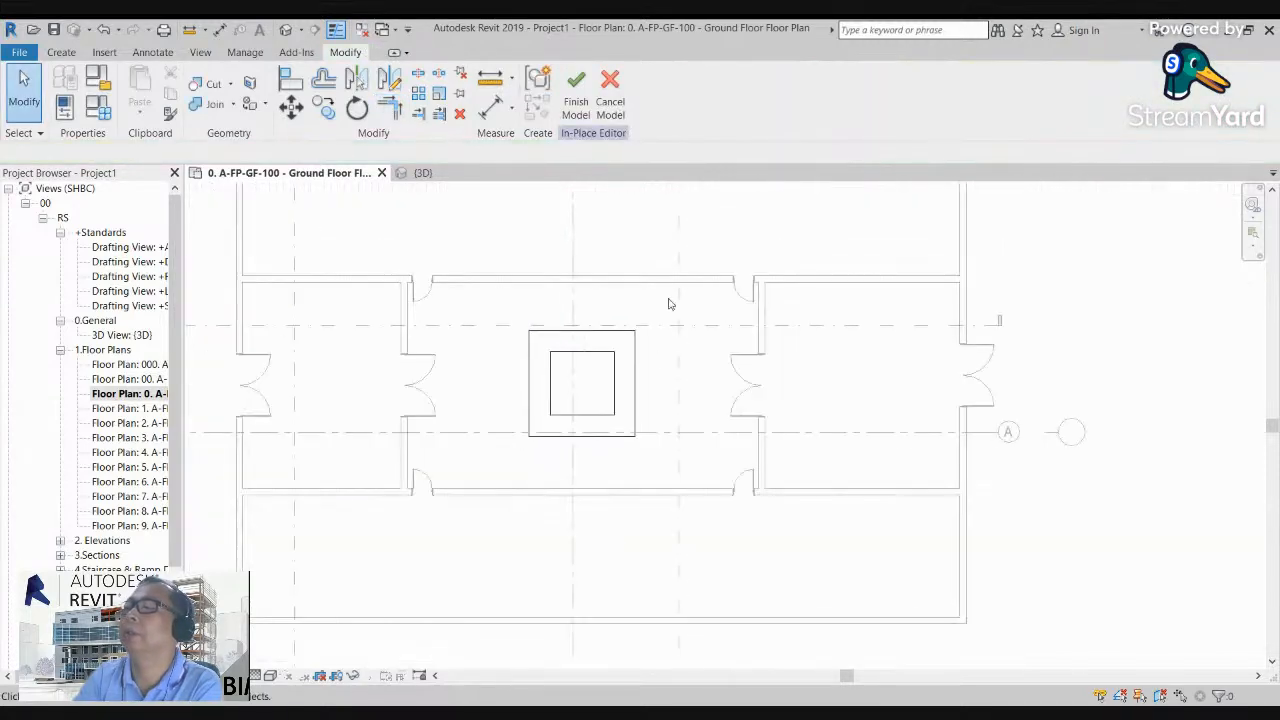
click(576, 84)
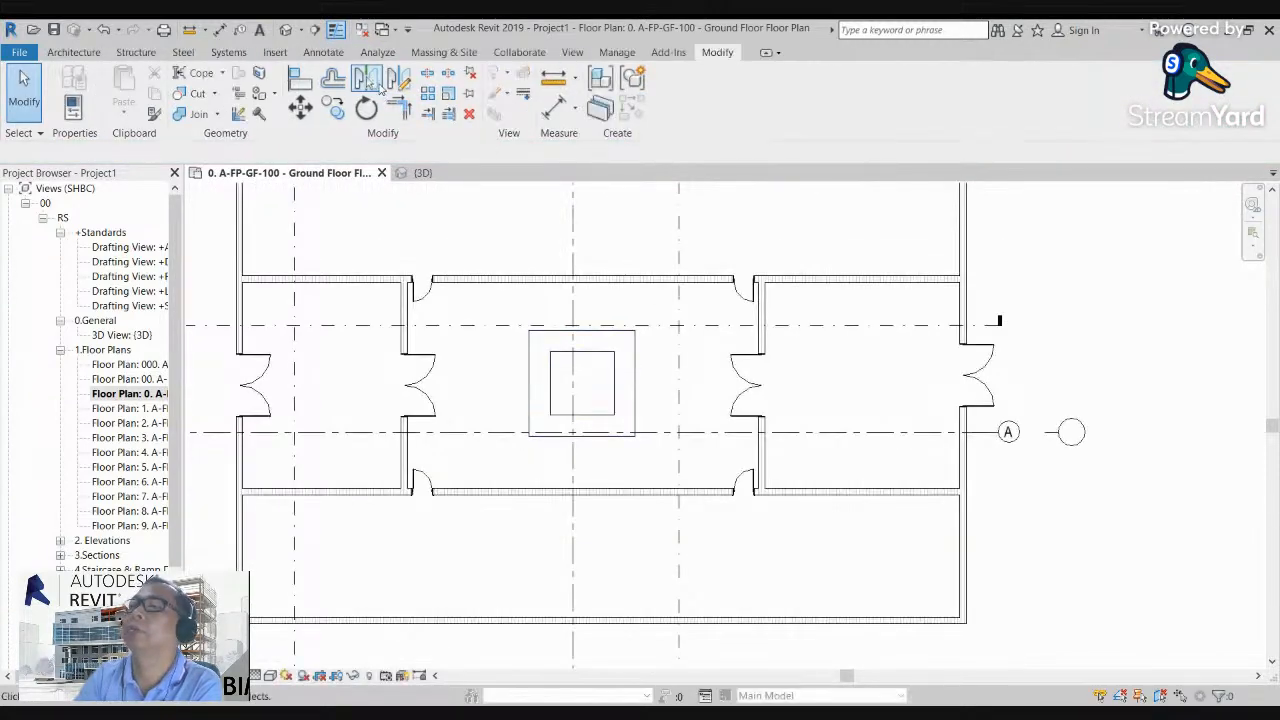
Step: In the default 3D view, raise the top of the square ring component to about a third of the wall height
click(287, 29)
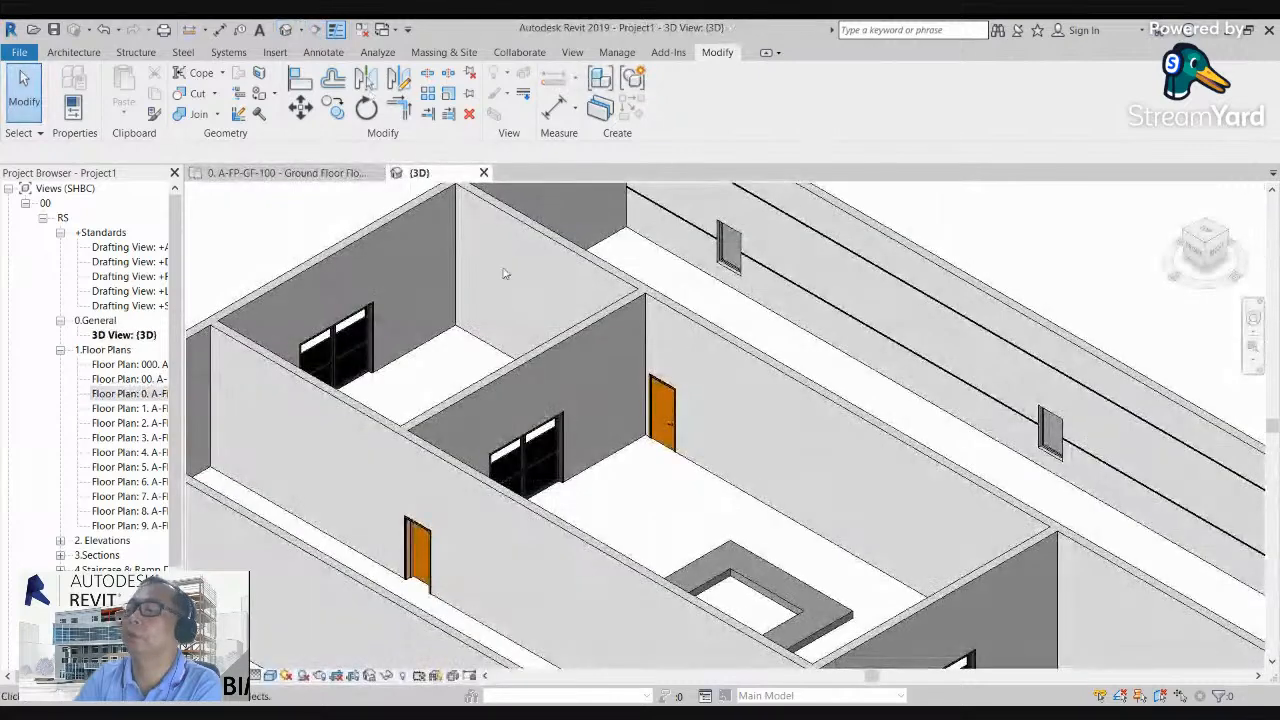
scroll(691, 437, down, 1)
scroll(691, 437, up, 3)
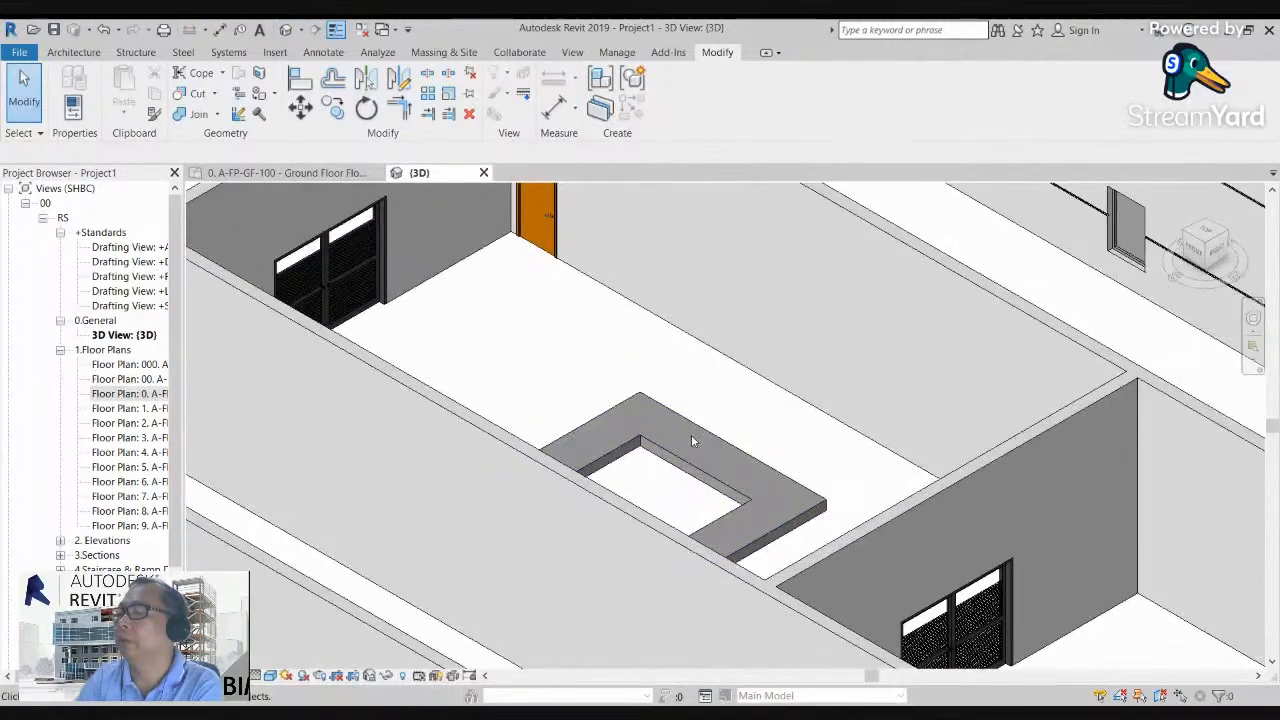
click(695, 430)
drag(640, 497, 640, 446)
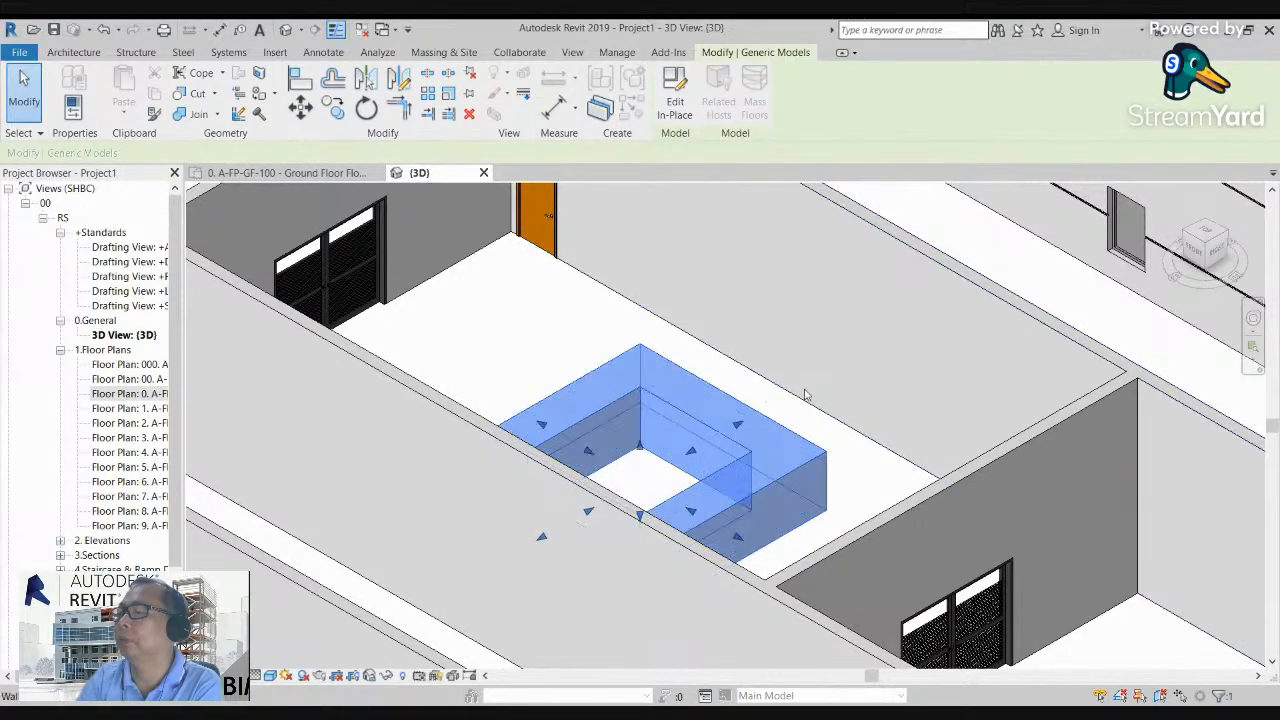
click(805, 395)
scroll(675, 381, down, 5)
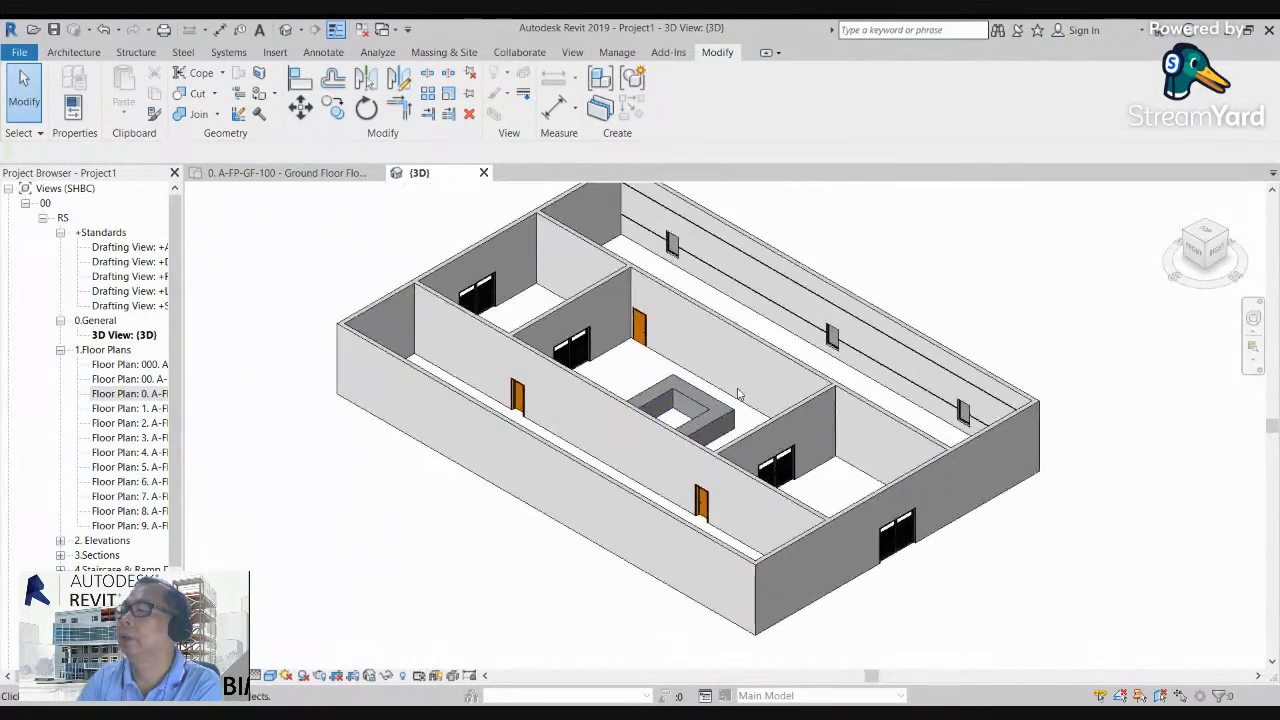
scroll(738, 393, down, 2)
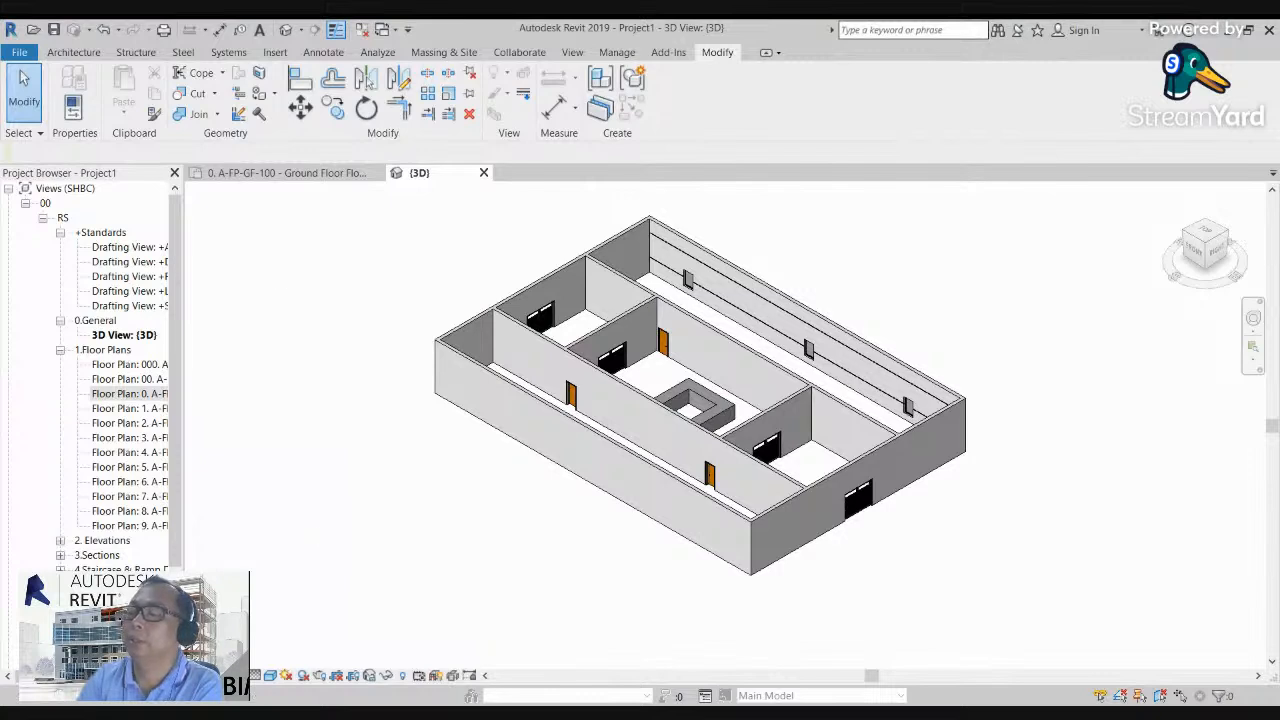
Step: Turn on the 3D view's section box and pull its right-hand end in to the square ring, cutting the building open there
key(ctrl+1)
drag(178, 288, 175, 331)
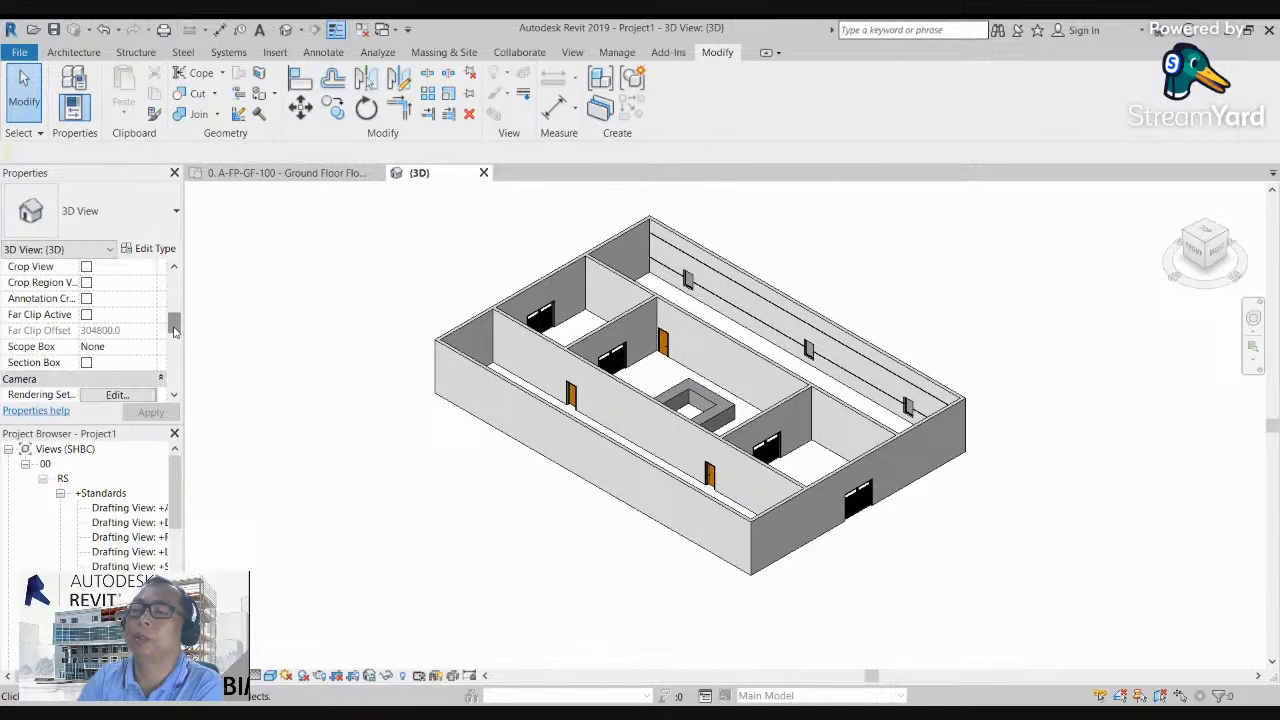
click(86, 363)
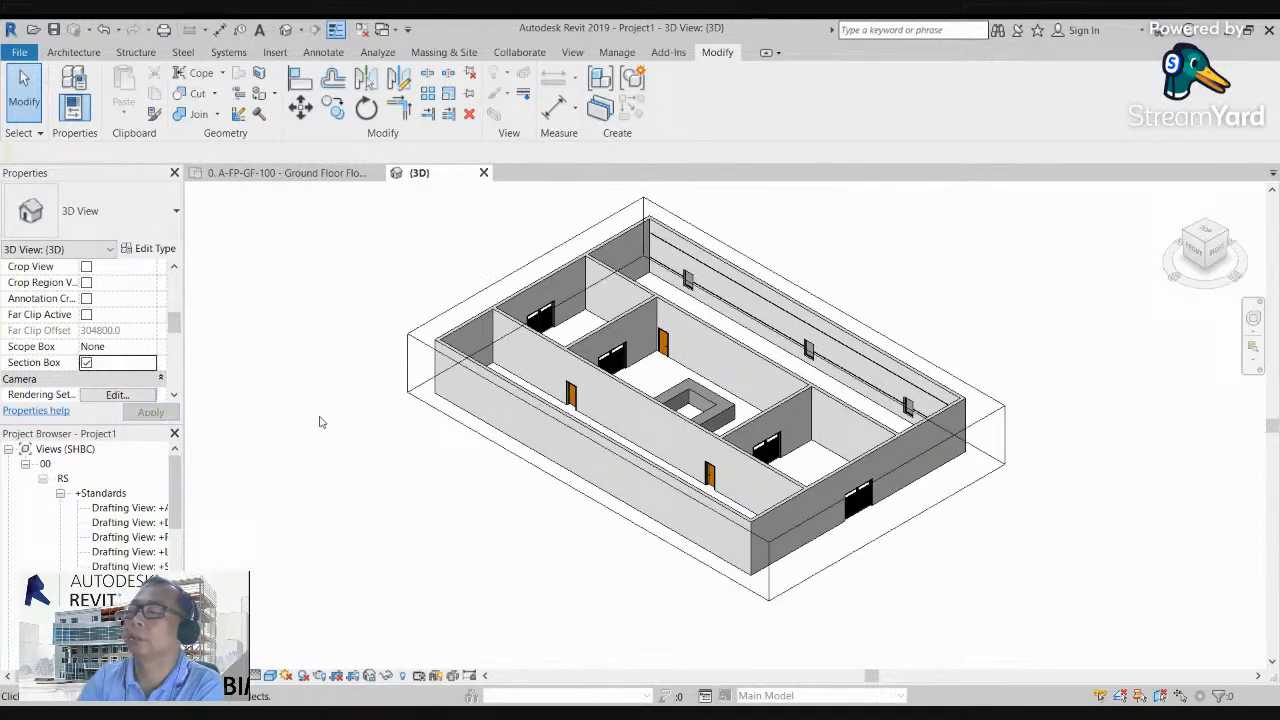
click(958, 378)
drag(887, 505, 730, 413)
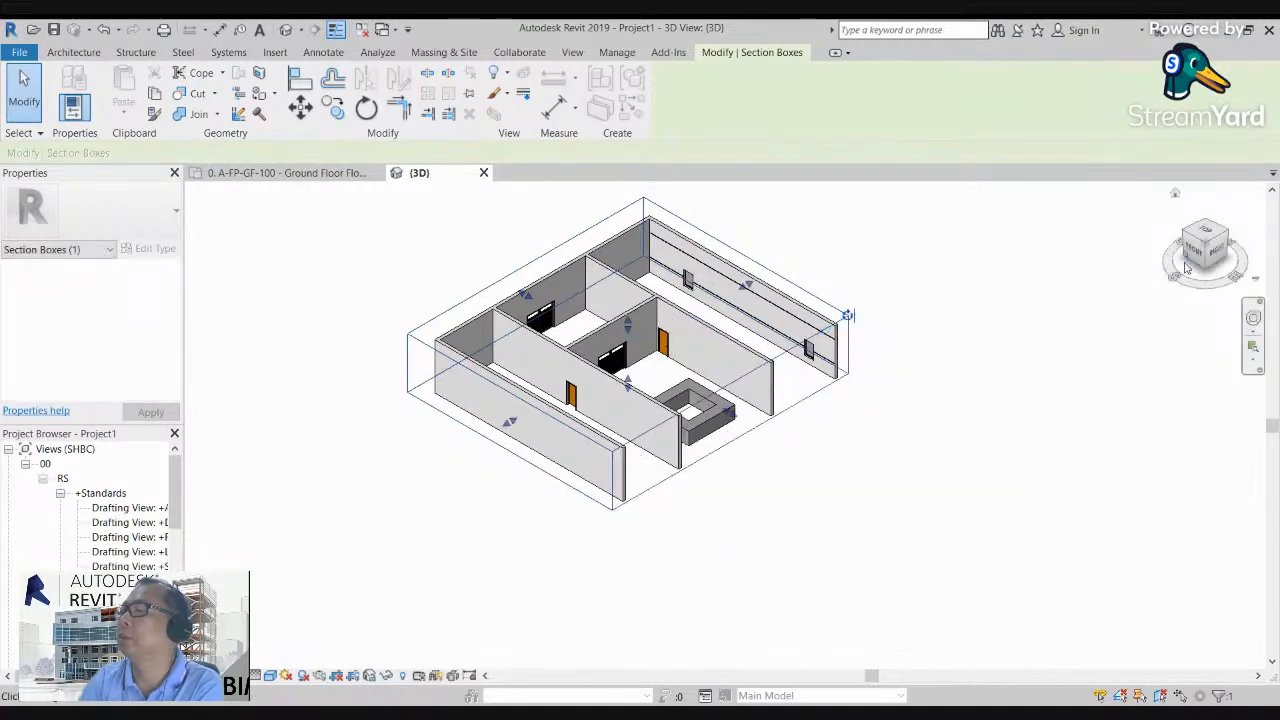
drag(1217, 252, 1103, 222)
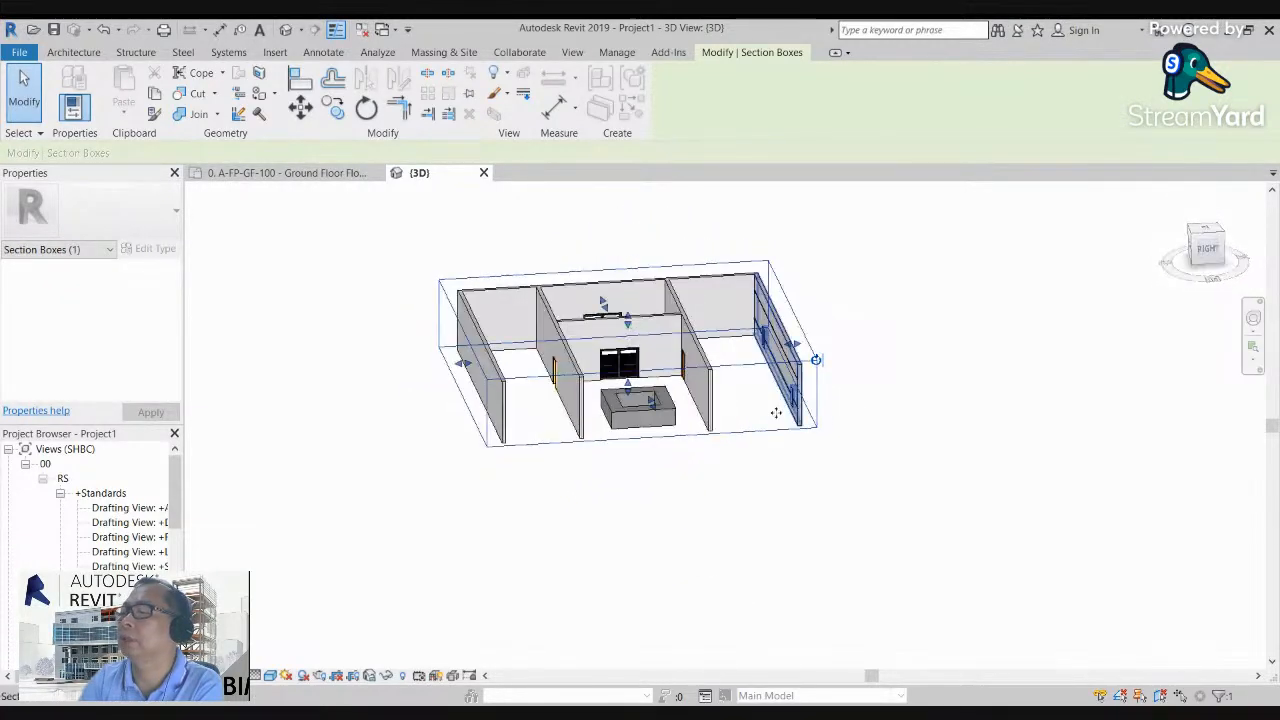
scroll(608, 394, up, 5)
click(862, 624)
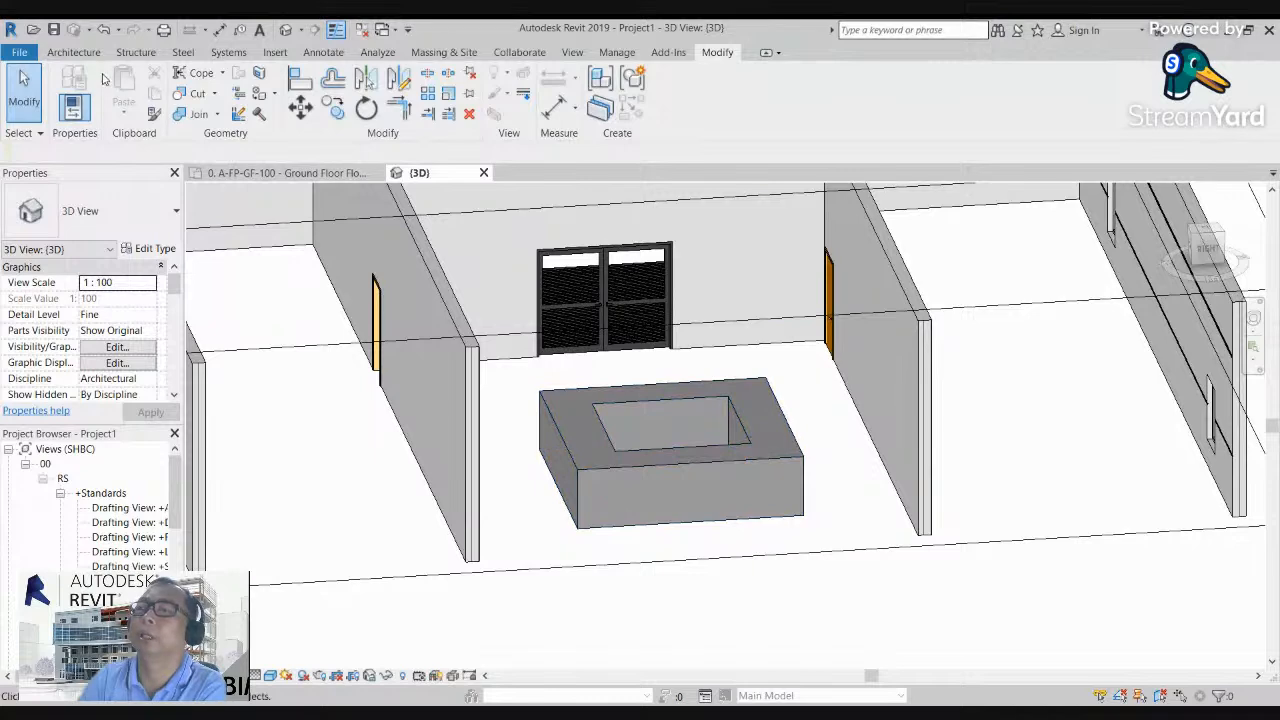
click(80, 53)
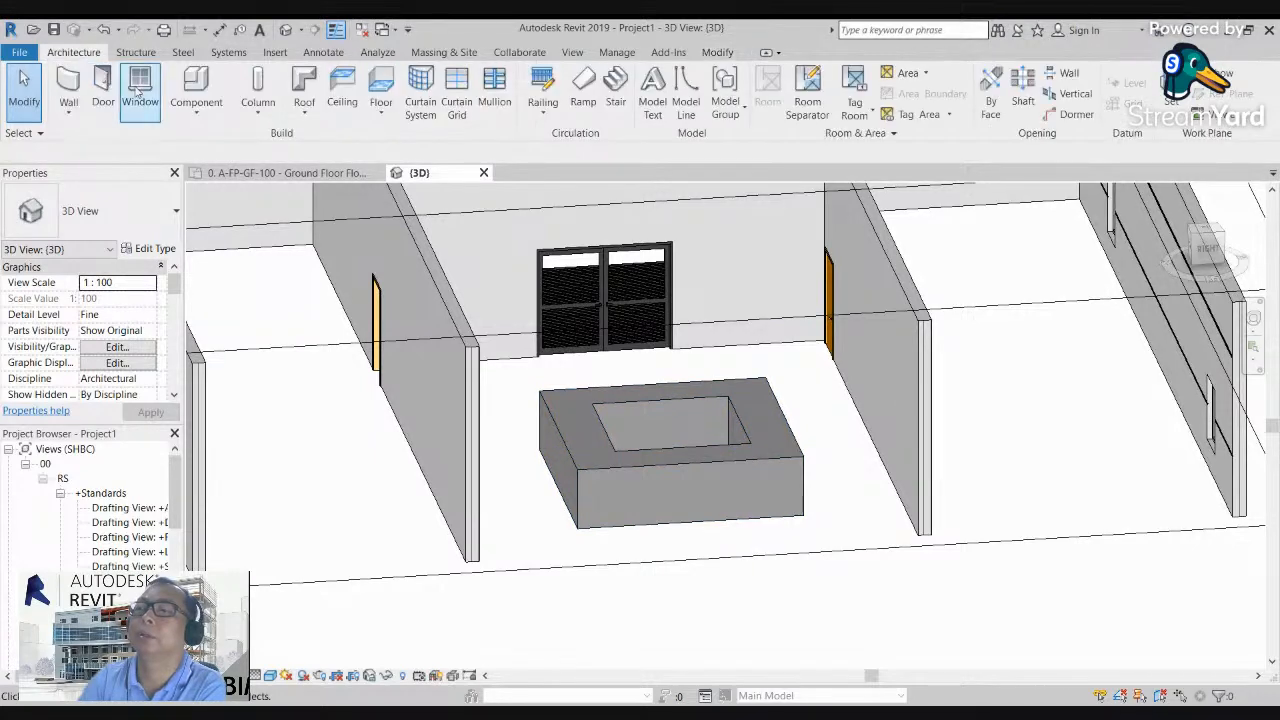
click(196, 110)
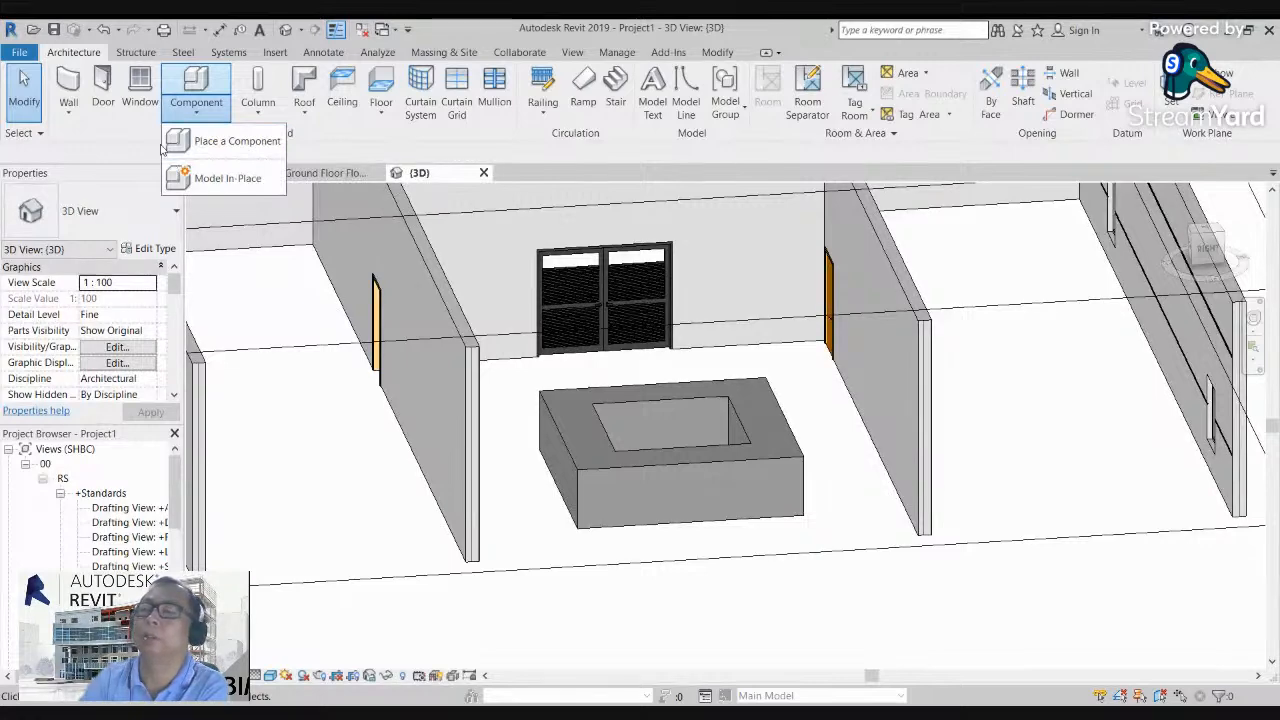
scroll(620, 467, down, 2)
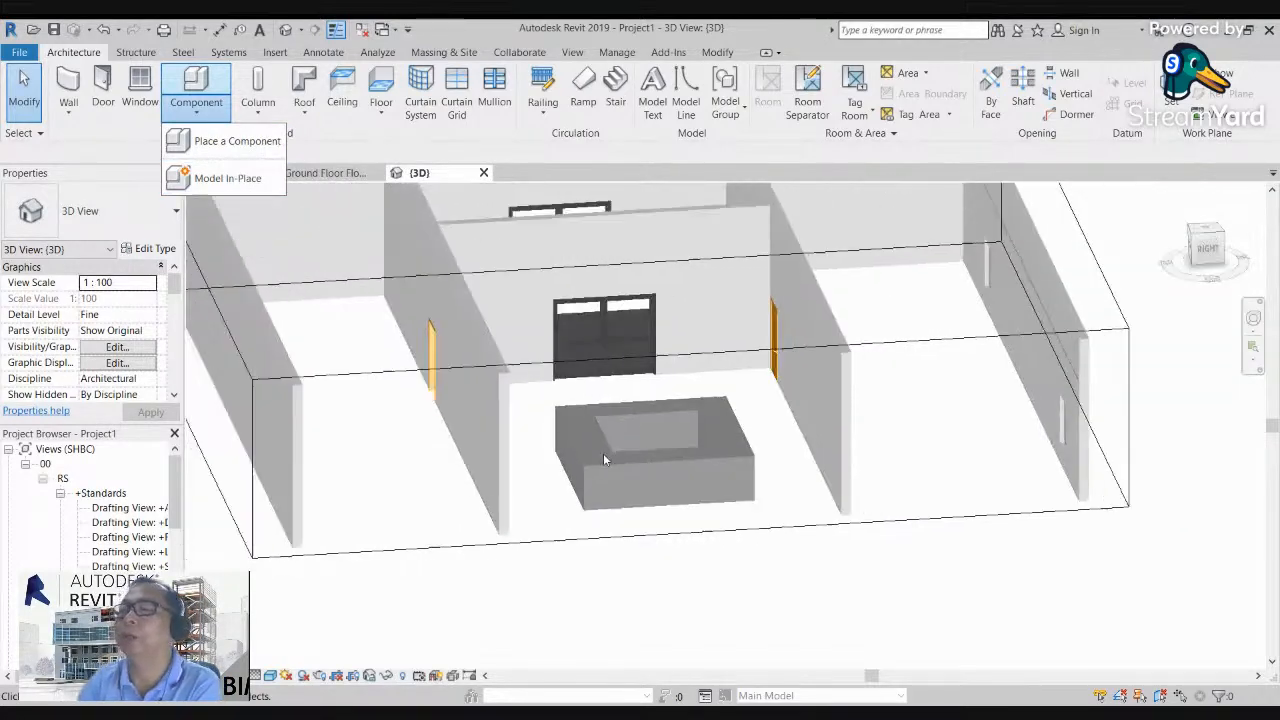
Step: Select the hollow square component in the 3D view and open it for in-place editing
click(1210, 244)
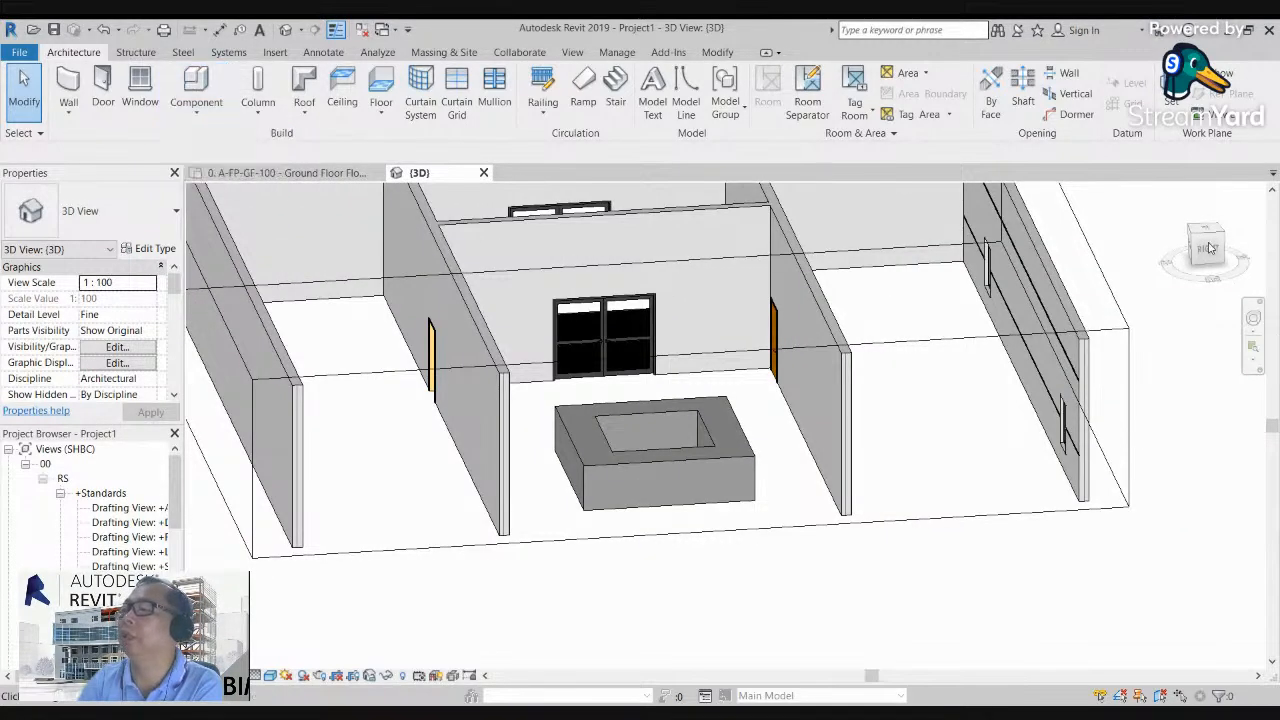
scroll(737, 467, up, 2)
scroll(737, 467, down, 2)
scroll(790, 458, up, 3)
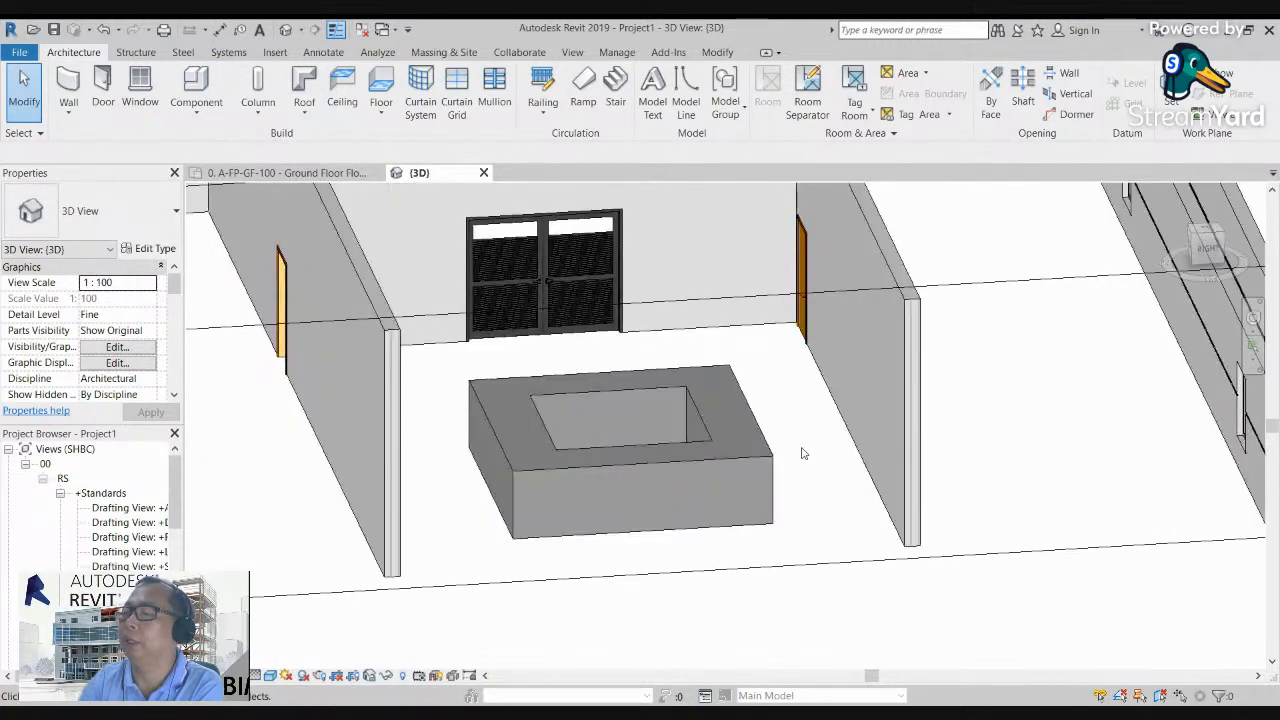
click(771, 455)
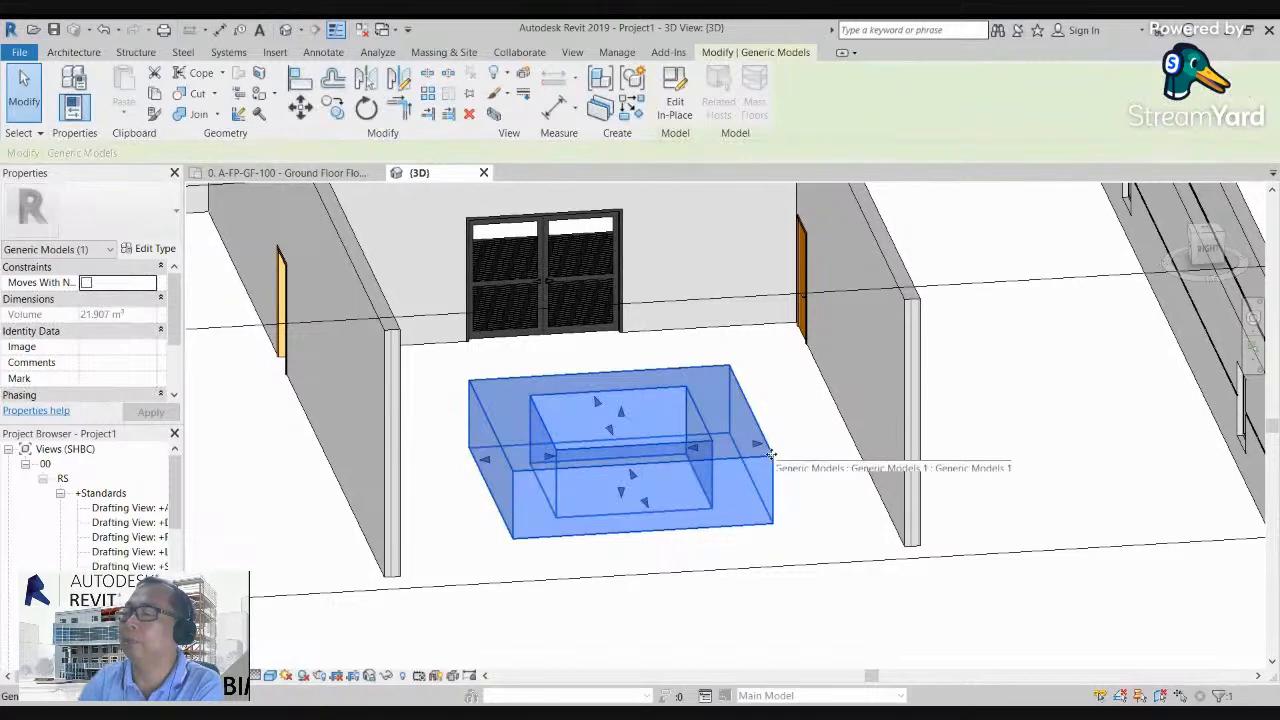
click(677, 108)
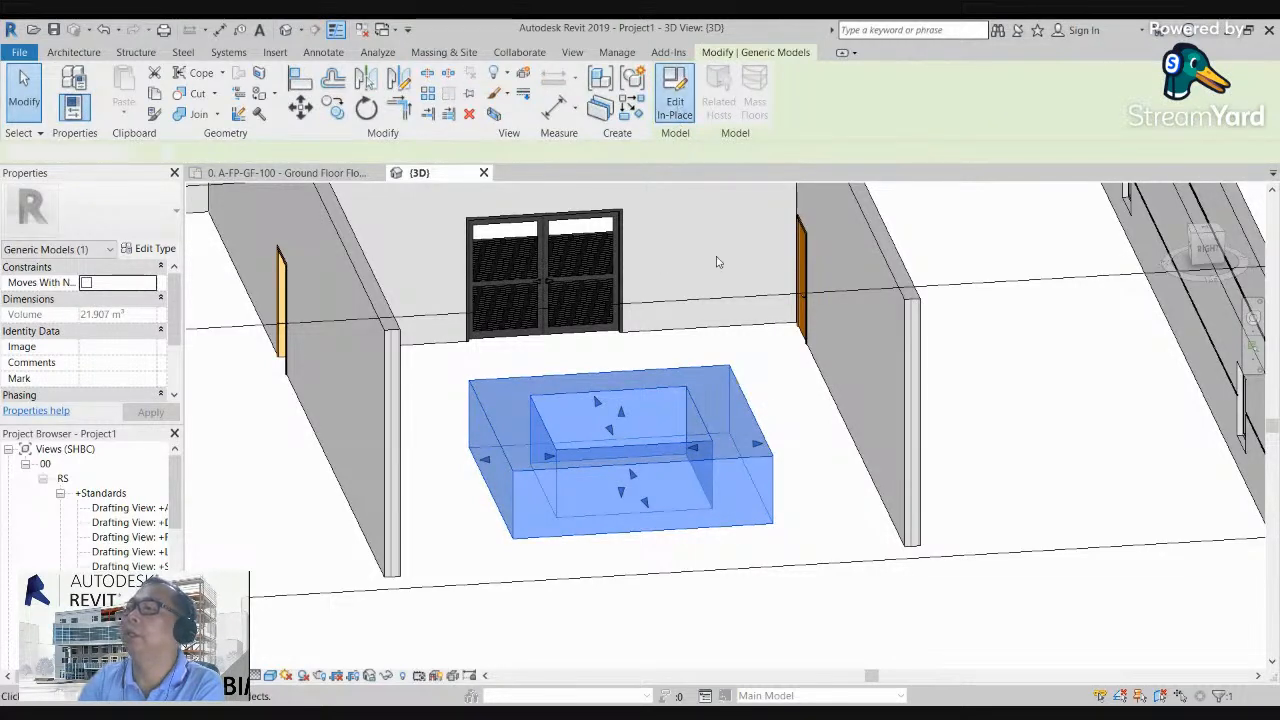
Step: Start a sweep and pick the ring's outer top edge on the cut-open side as its path, finishing the path
scroll(745, 397, up, 1)
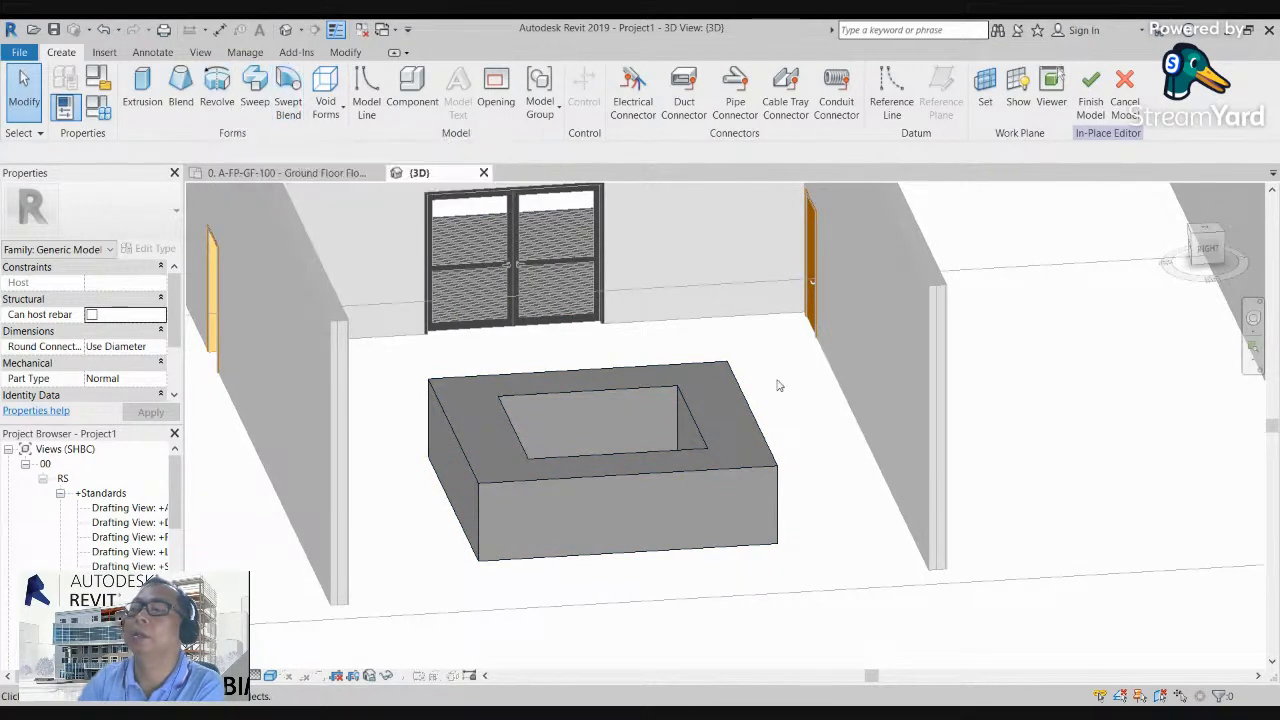
click(256, 88)
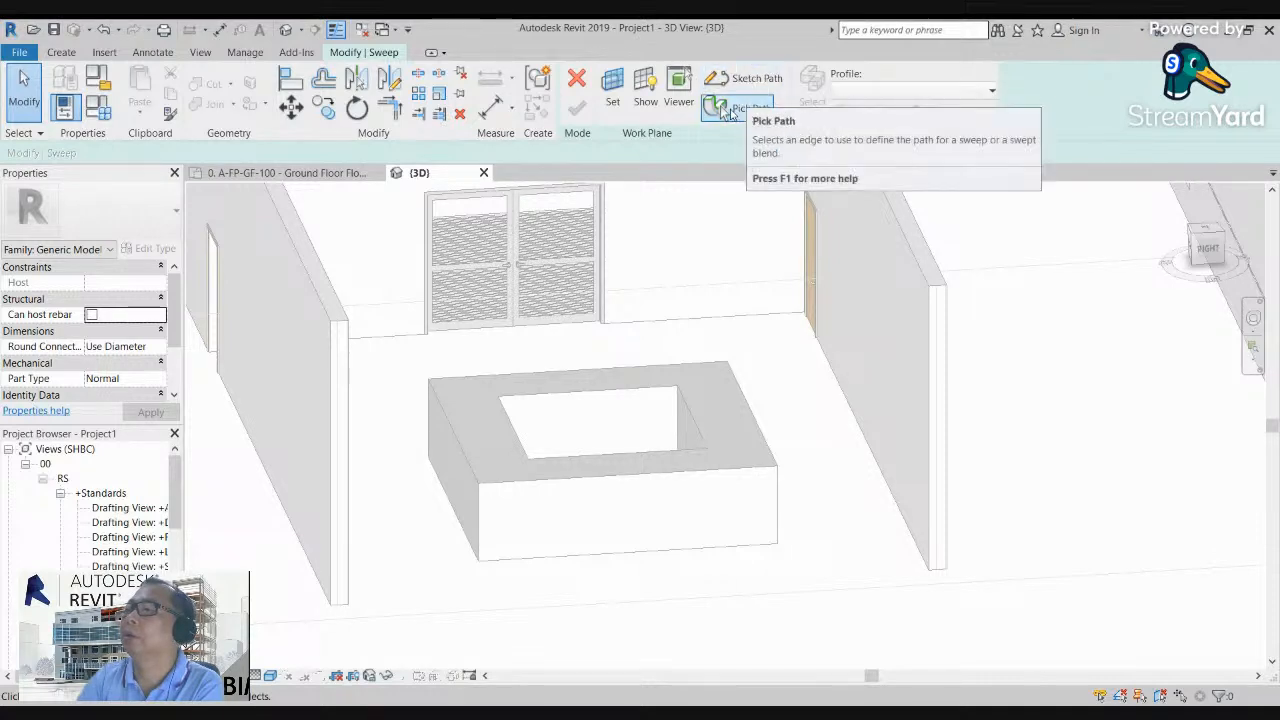
click(727, 112)
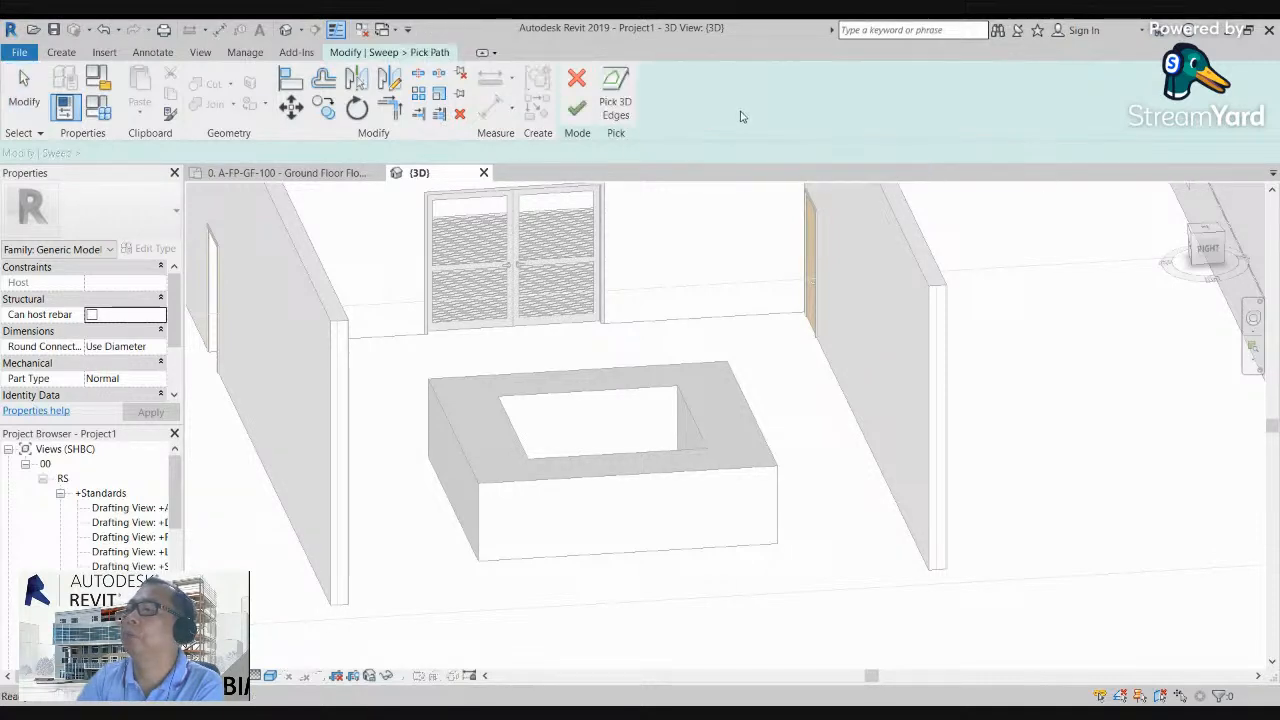
click(643, 474)
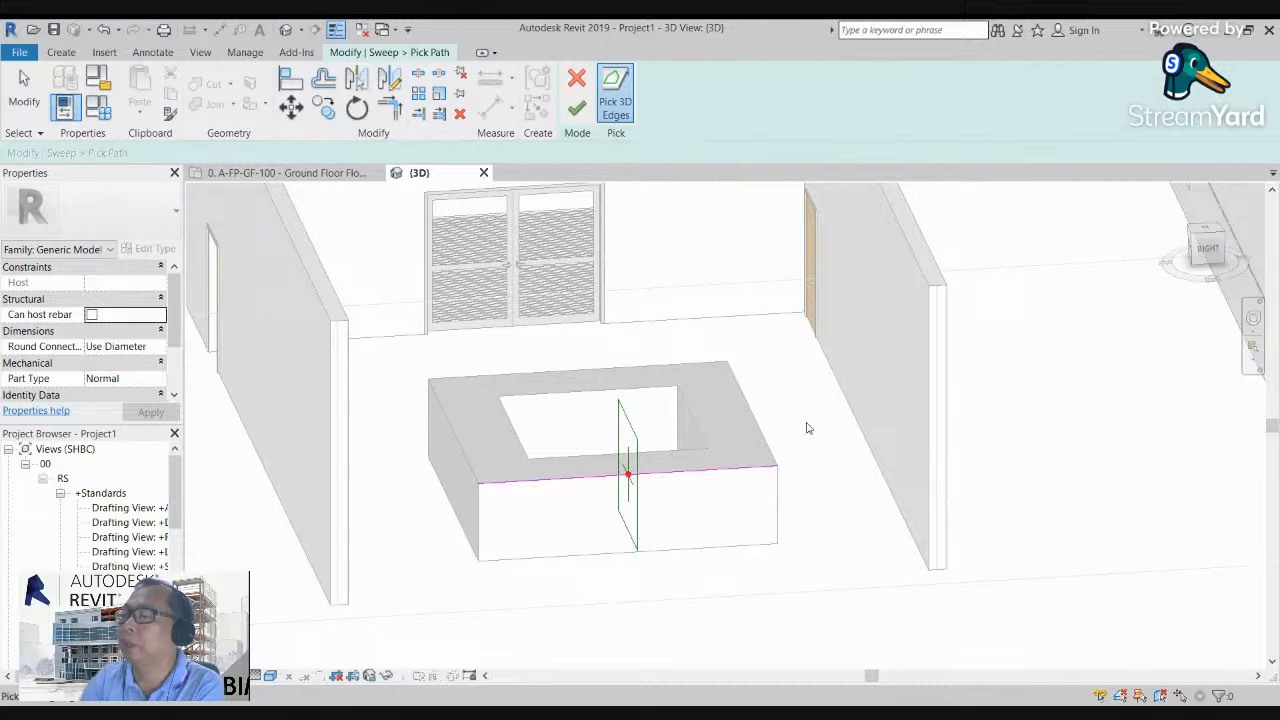
drag(1209, 250, 1264, 250)
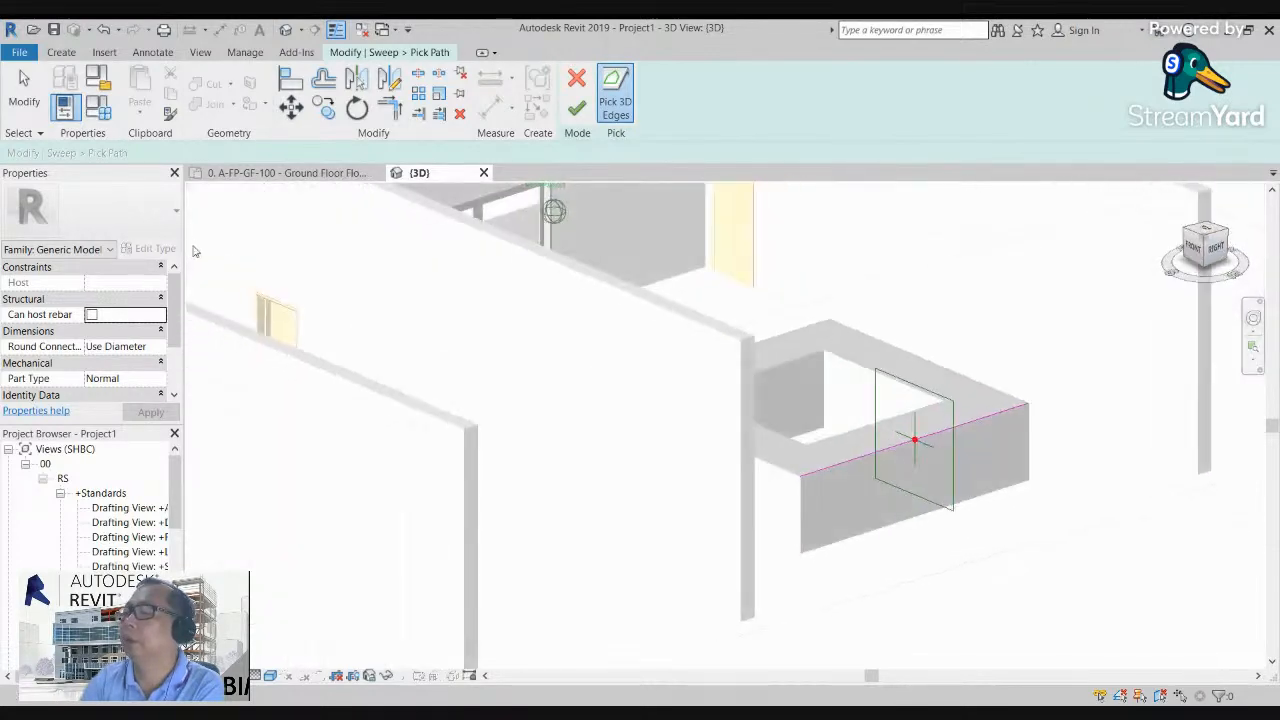
scroll(894, 443, up, 5)
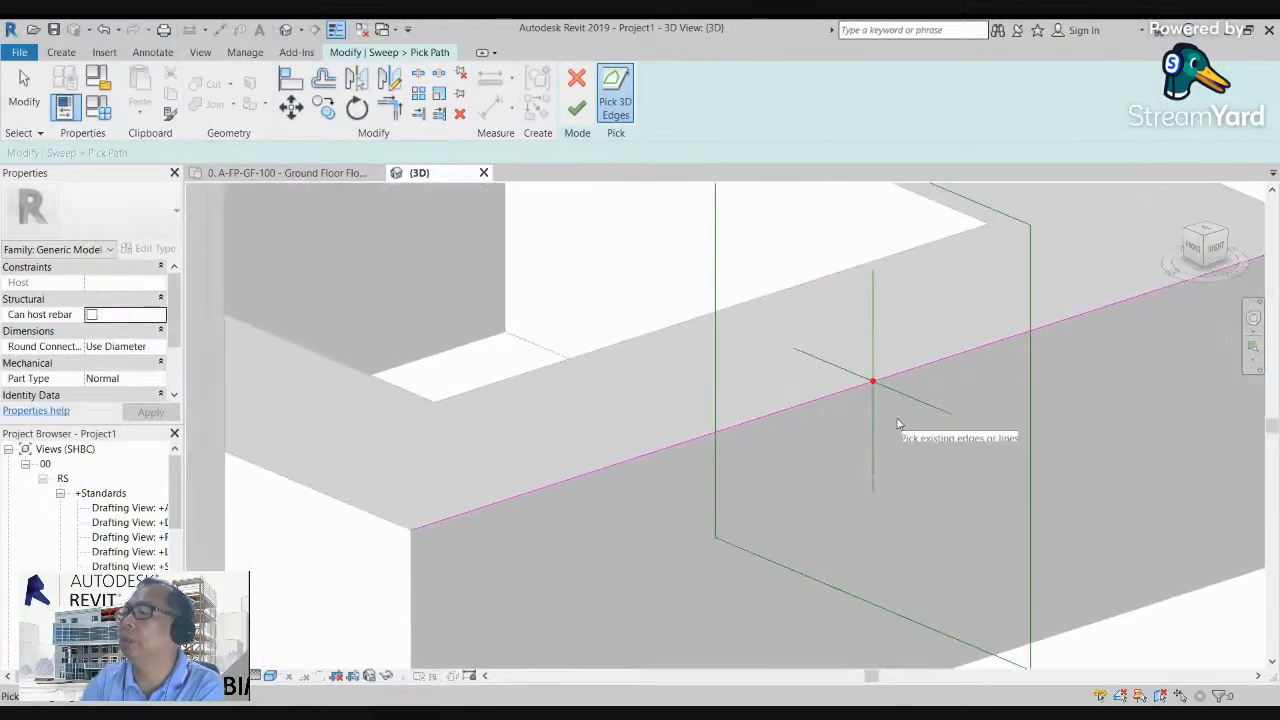
click(579, 108)
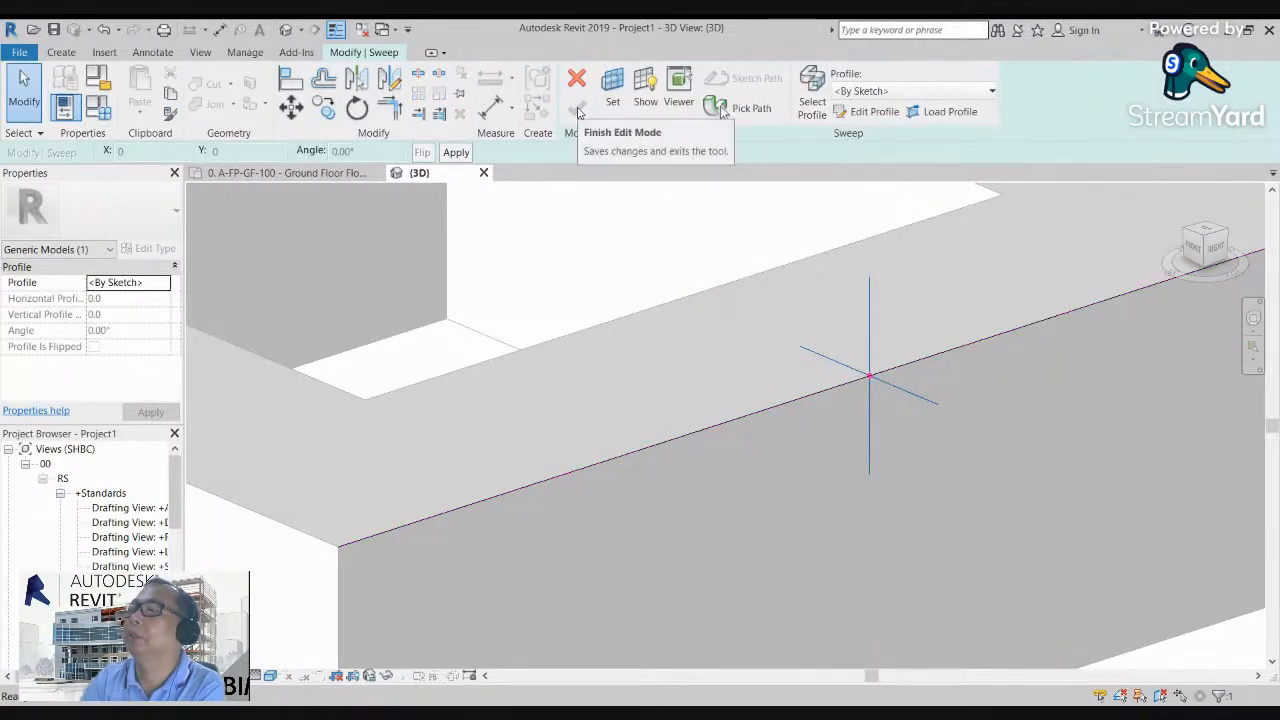
Step: Edit the sweep profile with chained lines: 1000 mm inward from the path point across the ring's top, 140 mm up, and about 1120 mm outward
click(866, 111)
shift+middle_drag(871, 374, 812, 358)
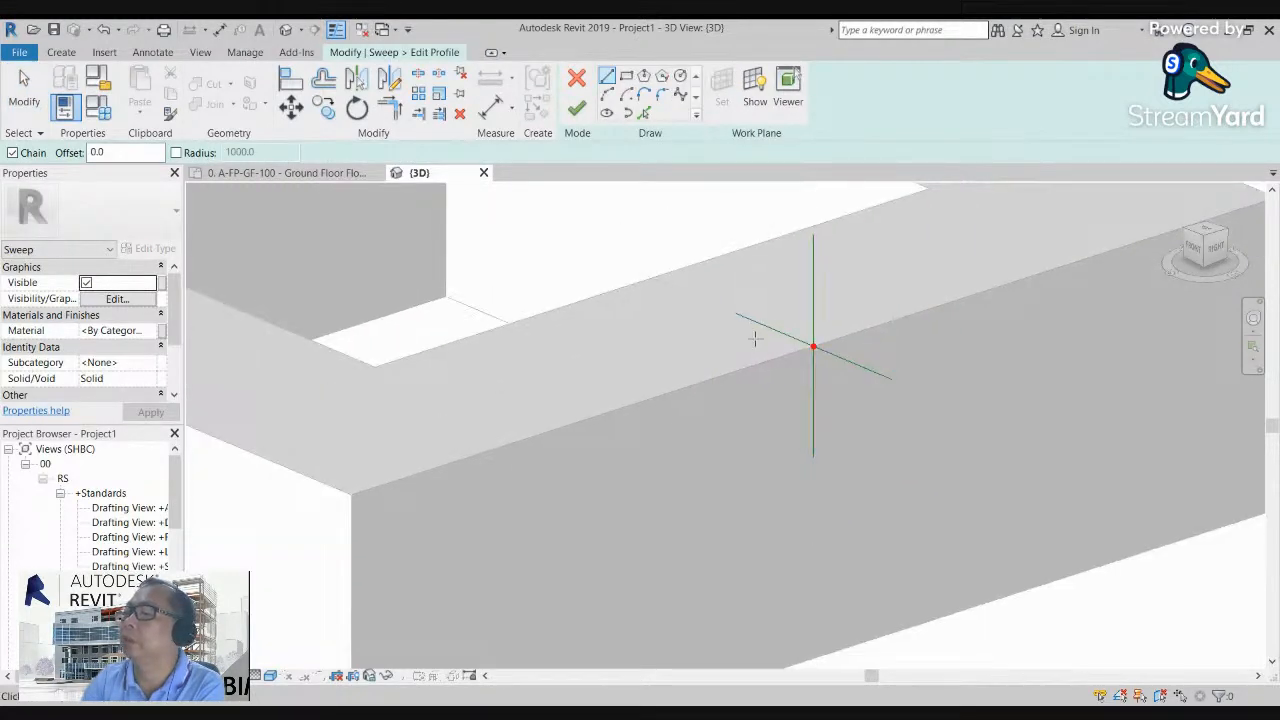
click(813, 346)
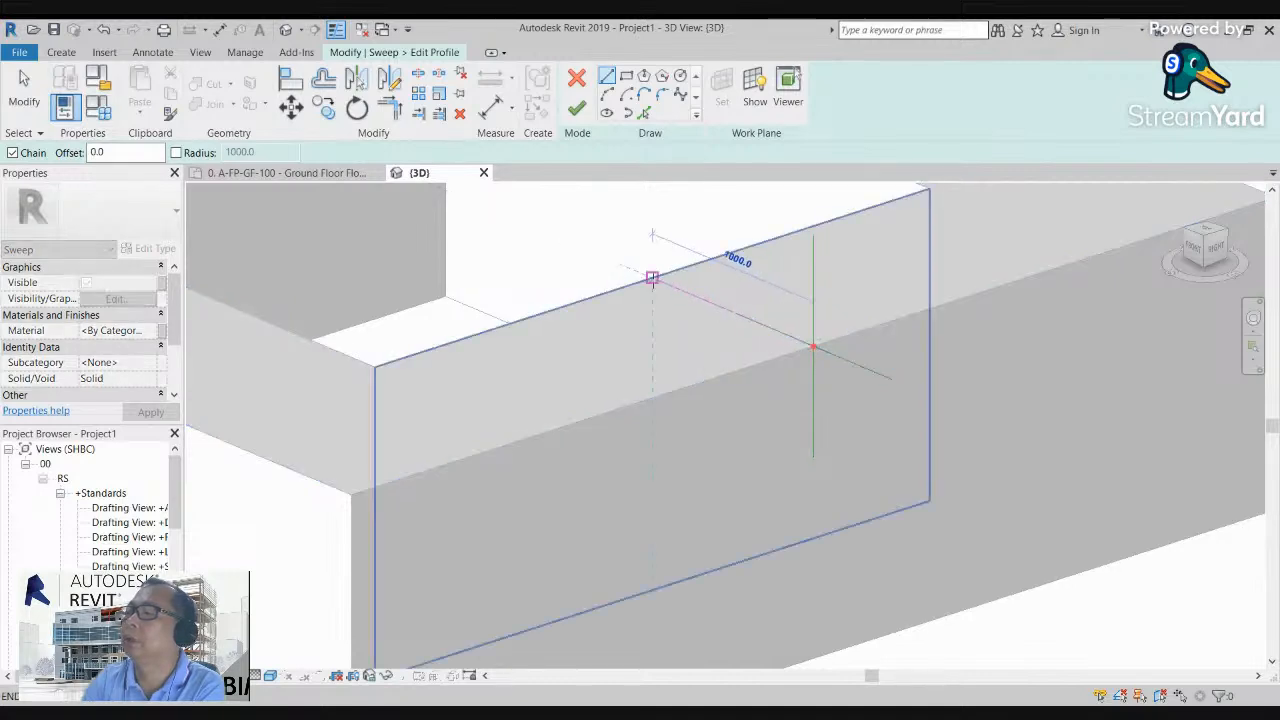
click(652, 277)
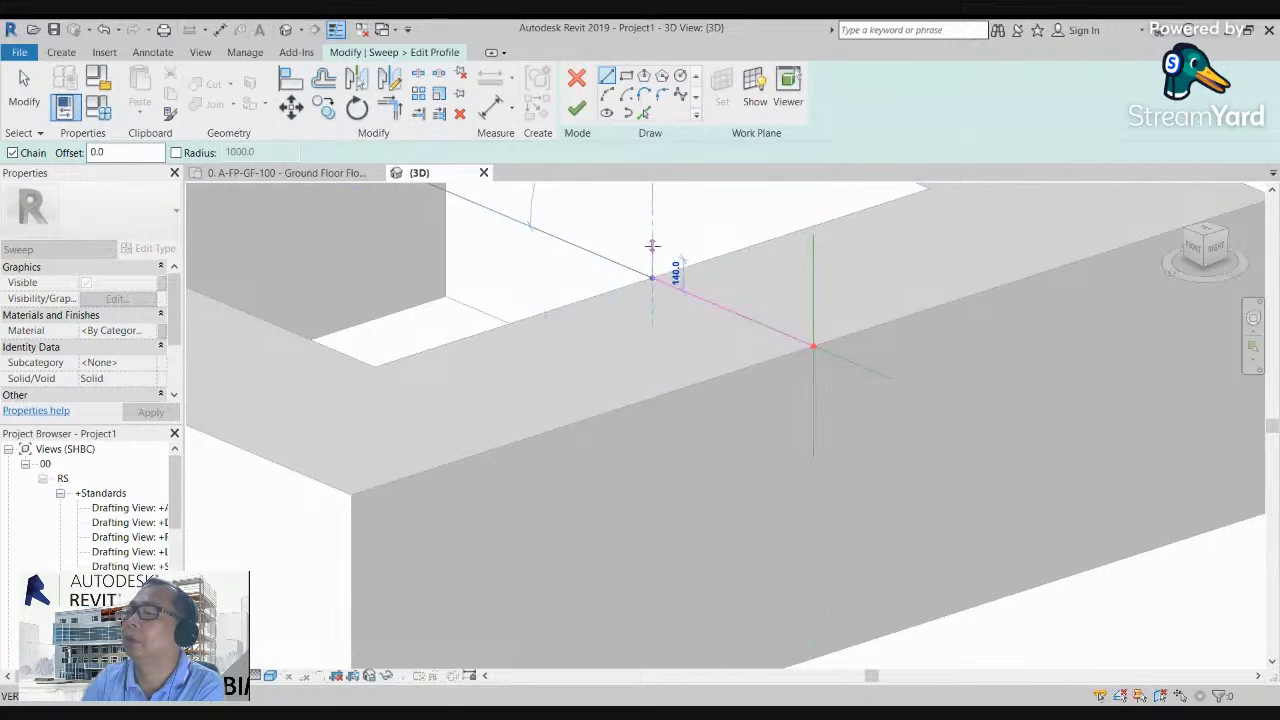
click(652, 246)
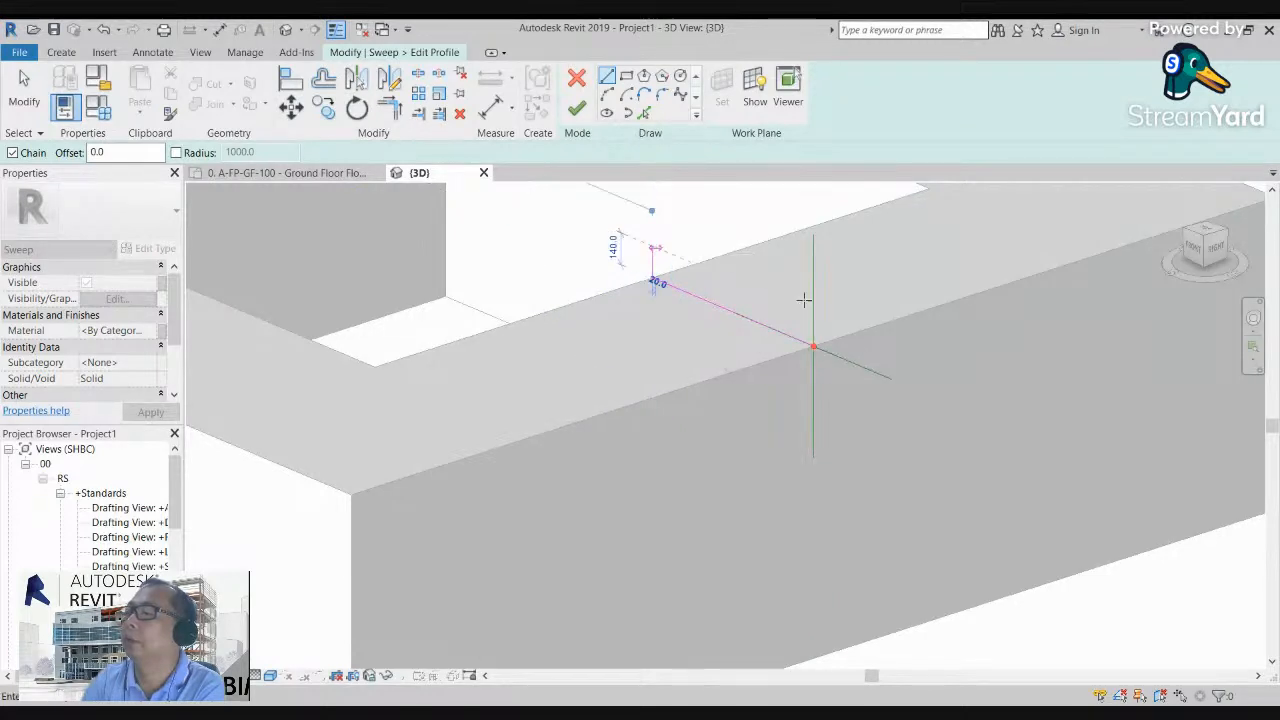
scroll(833, 321, up, 3)
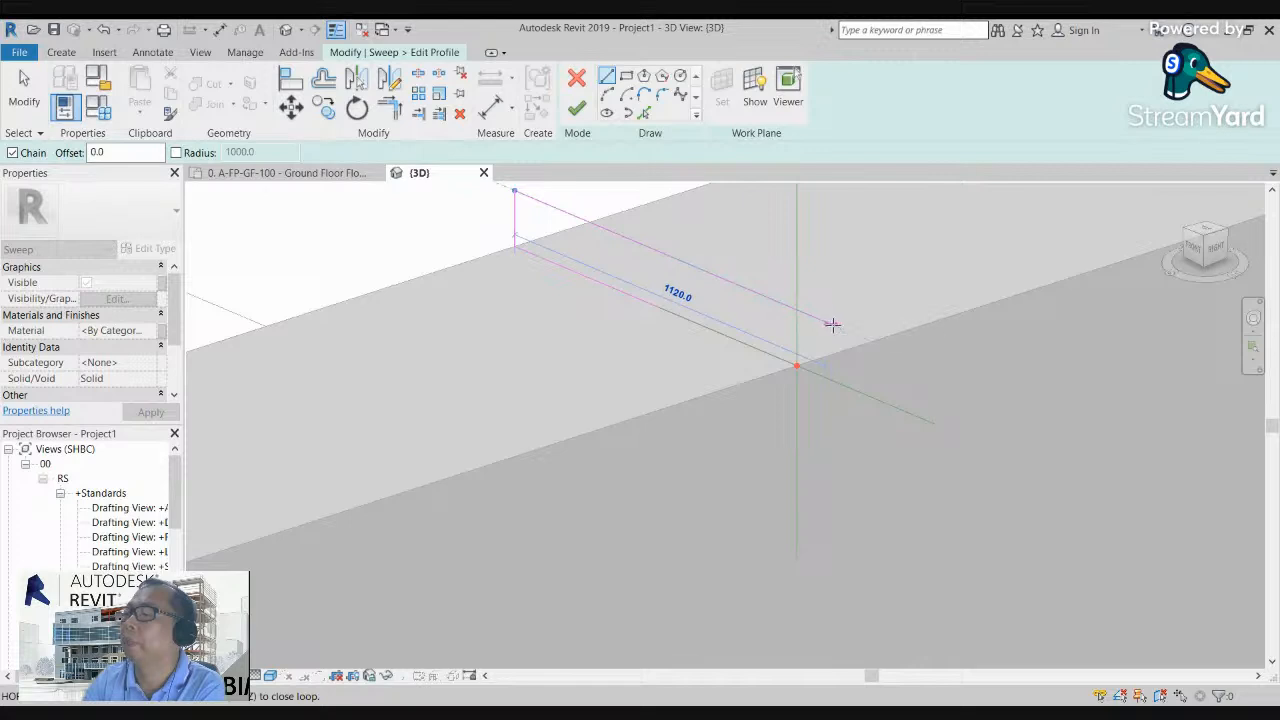
click(836, 326)
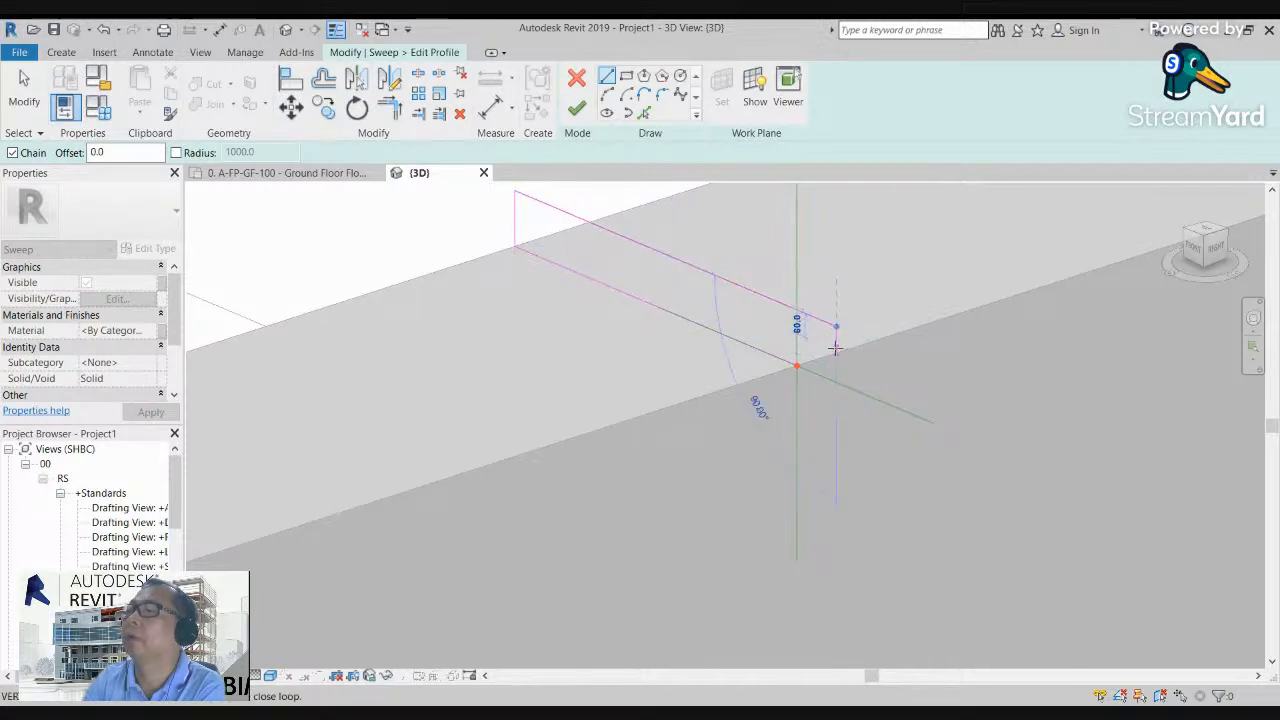
Step: Round the profile's outer nose with a start-end-radius arc of about 25 mm radius, curving down from the upper line's end
click(607, 94)
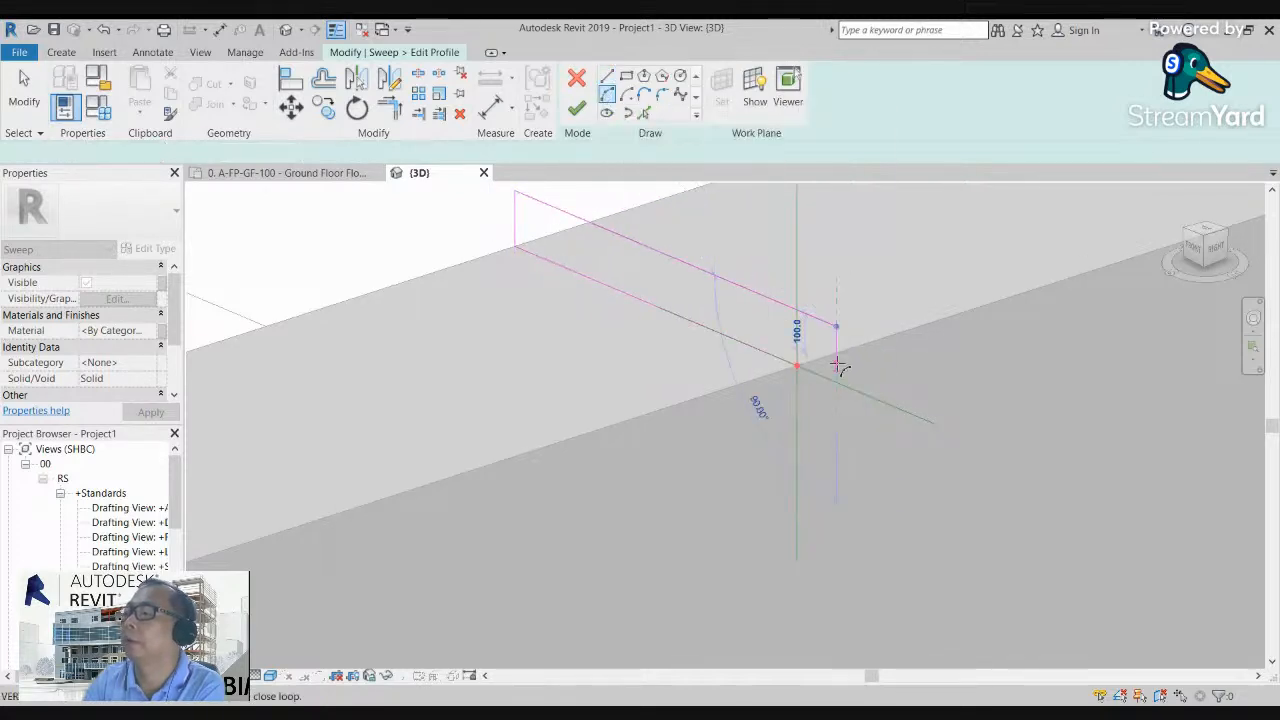
scroll(830, 355, up, 3)
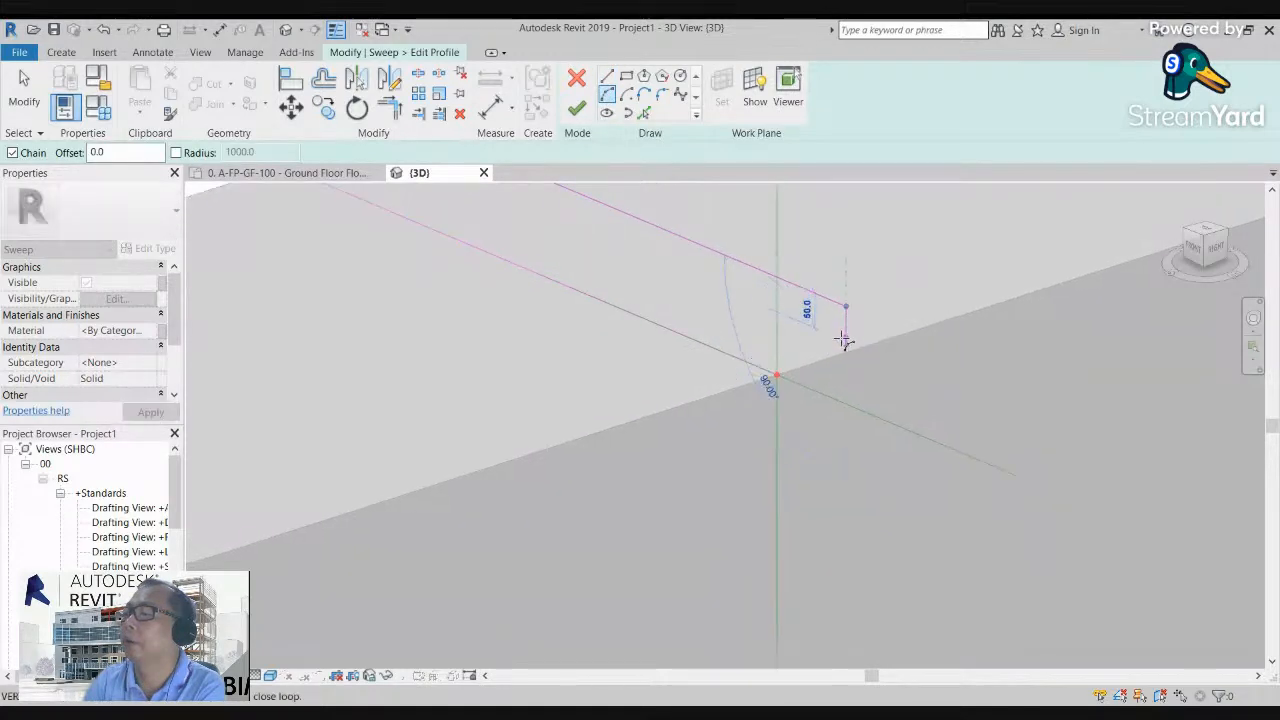
click(845, 340)
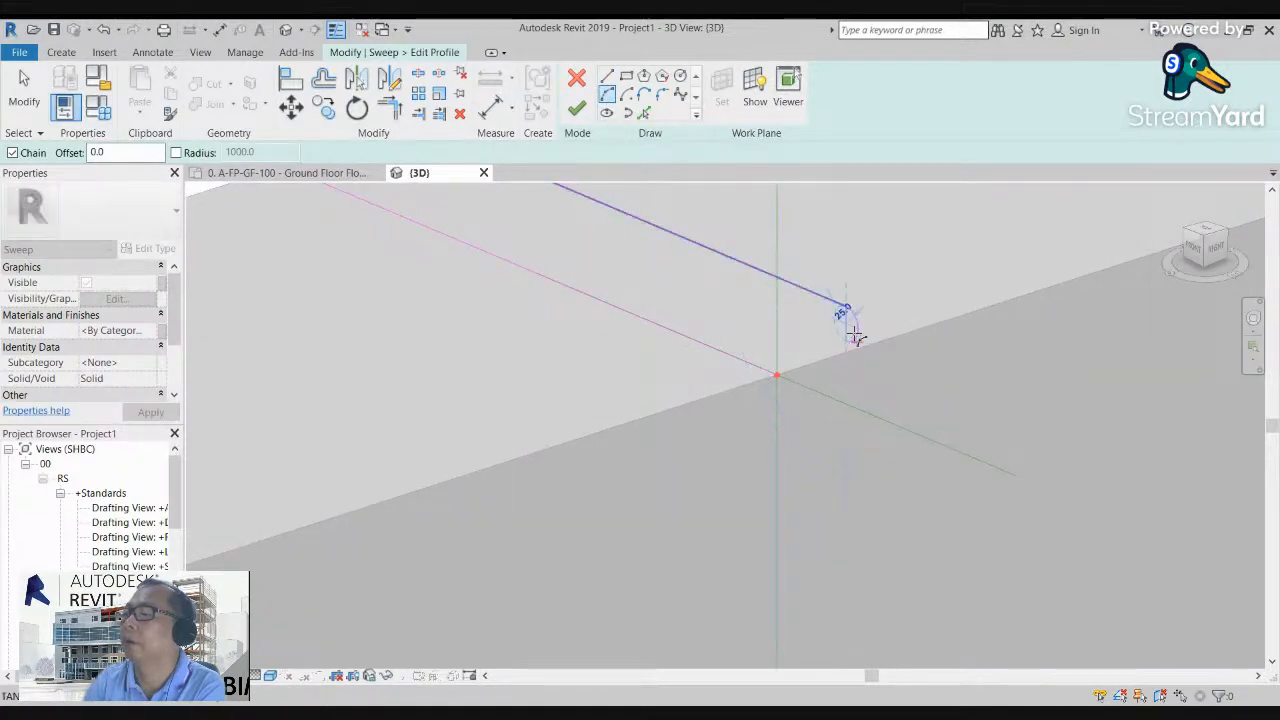
click(857, 333)
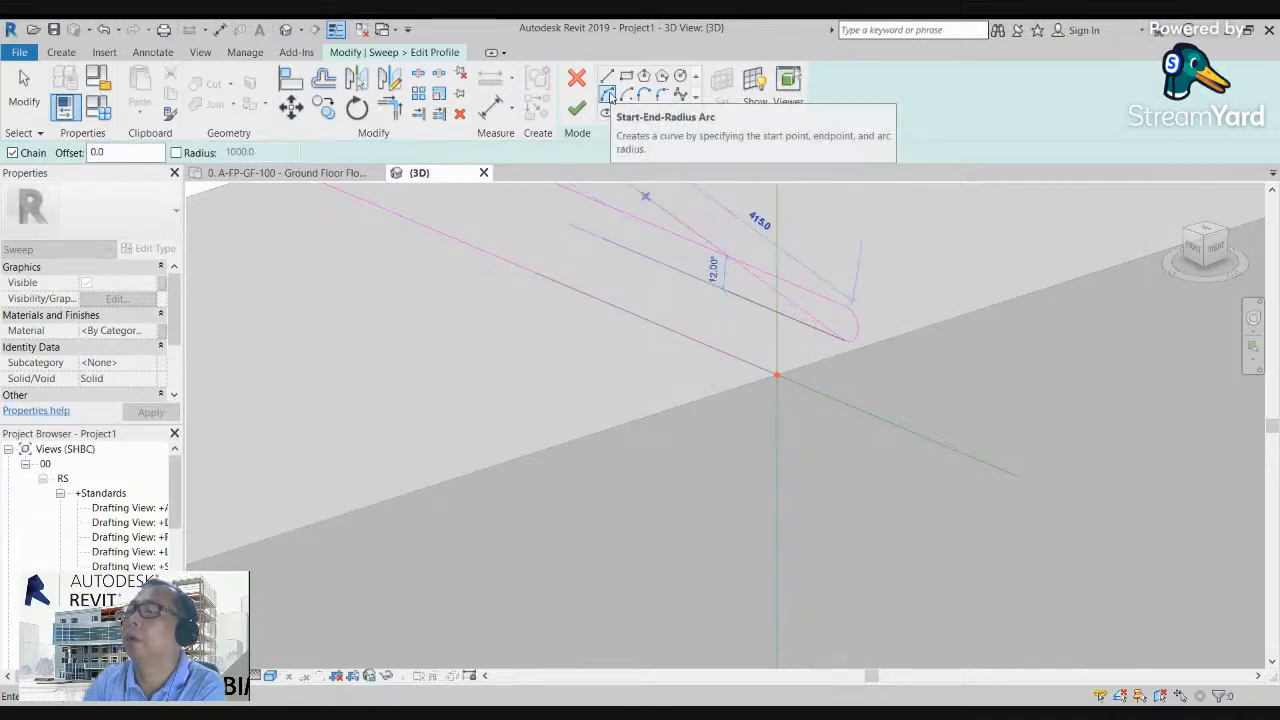
Step: Add a second start-end-radius arc below the nose, about 67 mm in radius, curving back toward the ring's face
click(612, 95)
click(813, 368)
scroll(847, 347, up, 3)
click(850, 329)
click(806, 345)
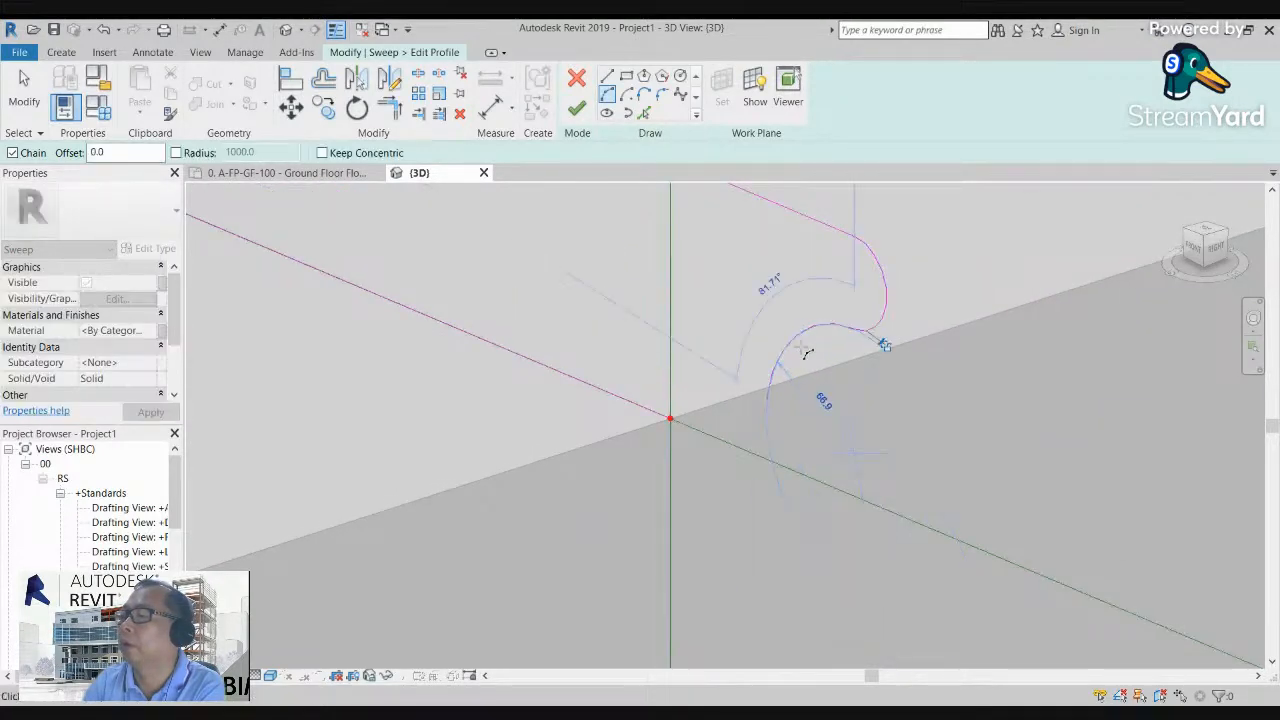
Step: Close the profile with lines about 25 mm inward from the arc's end, 33 mm down, and 49 mm back to the path point
scroll(808, 355, down, 2)
click(607, 78)
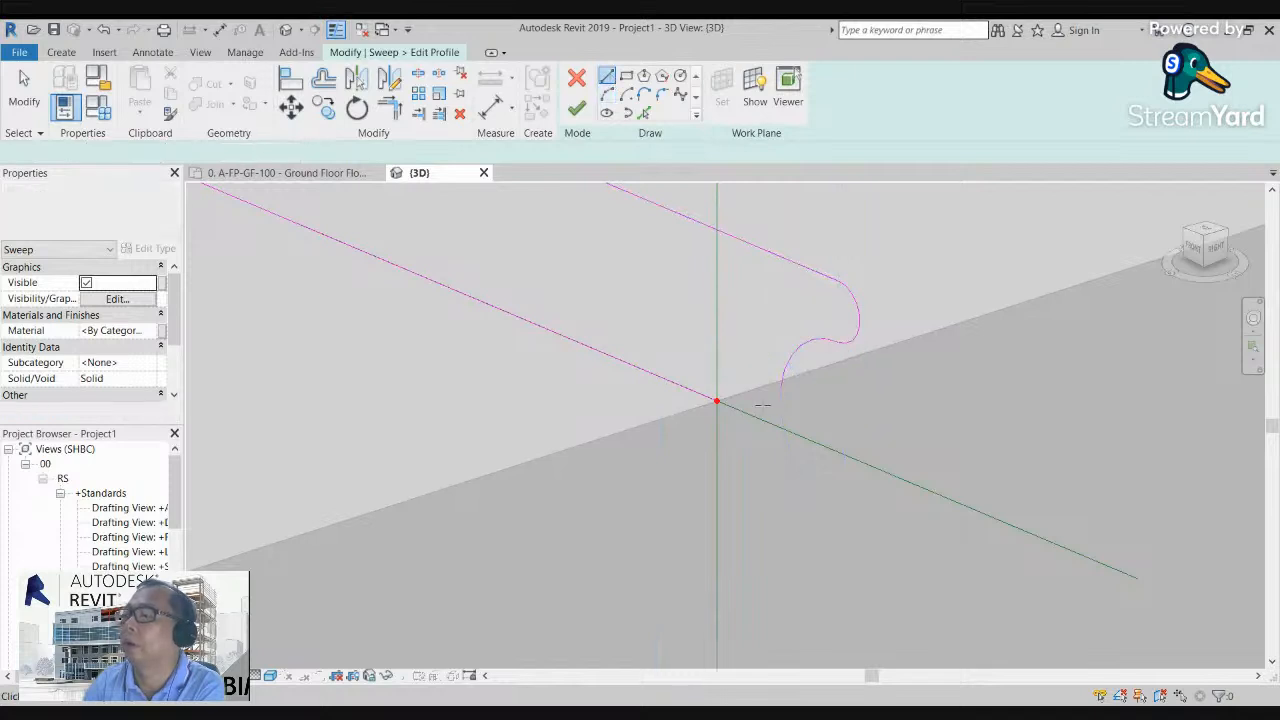
click(780, 384)
click(759, 380)
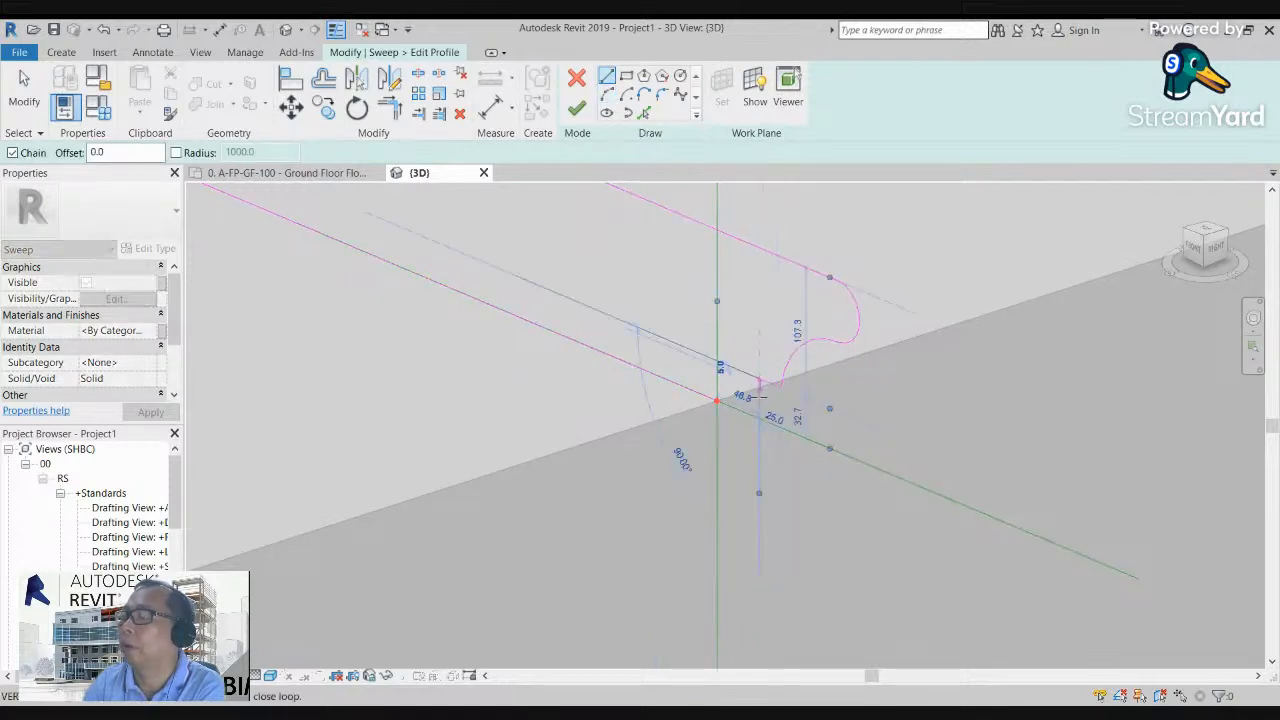
click(759, 418)
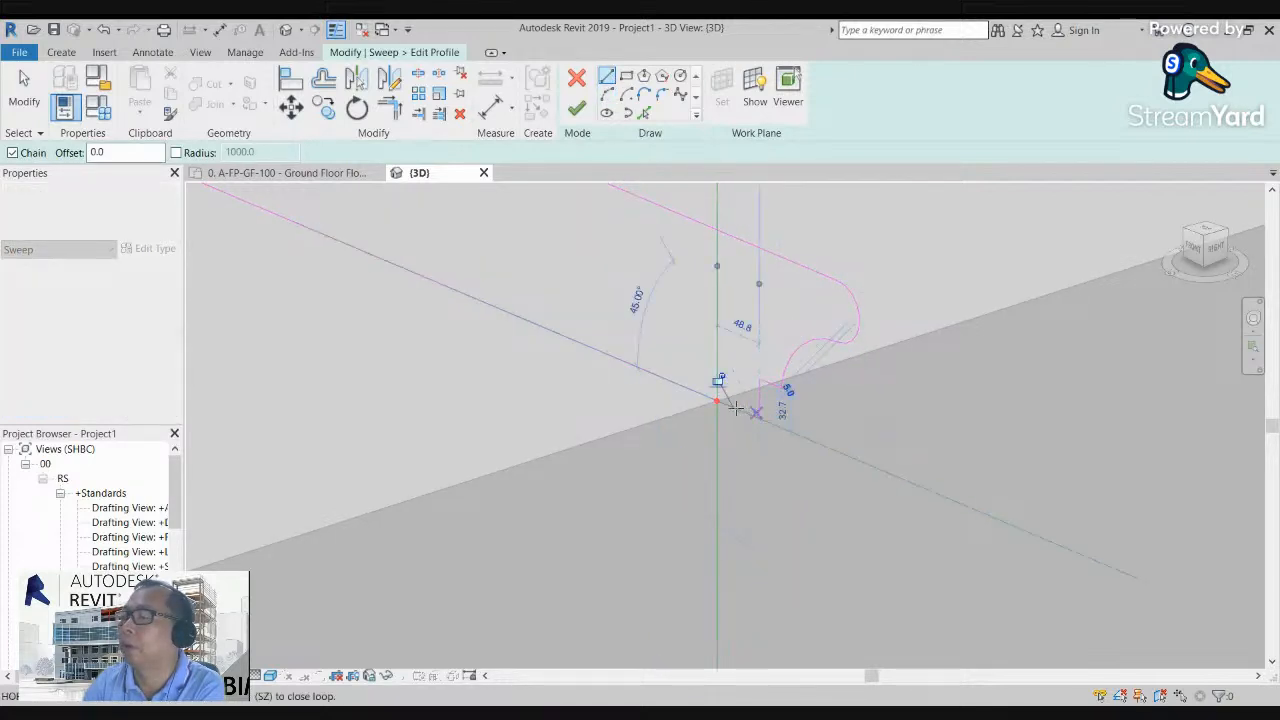
click(717, 401)
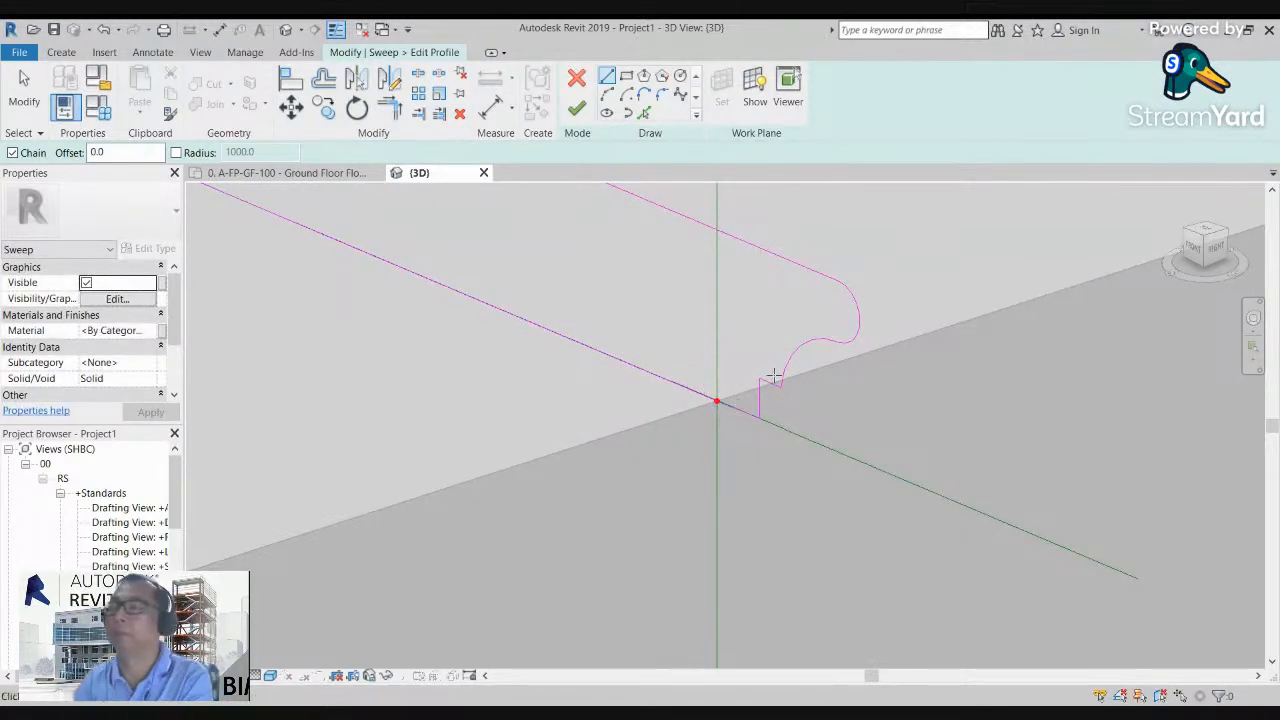
key(Escape)
key(Escape)
Step: Finish the profile and complete the sweep as a moulded cap along the picked edge of the ring
scroll(657, 249, down, 5)
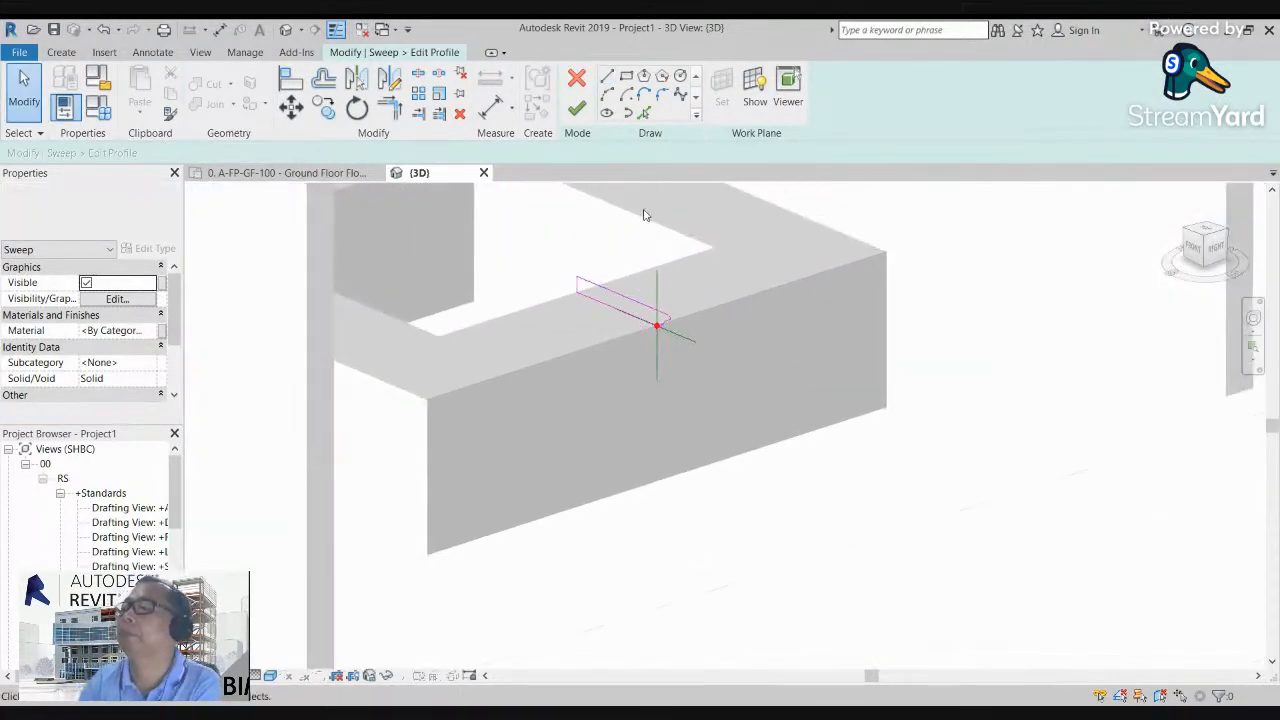
click(578, 109)
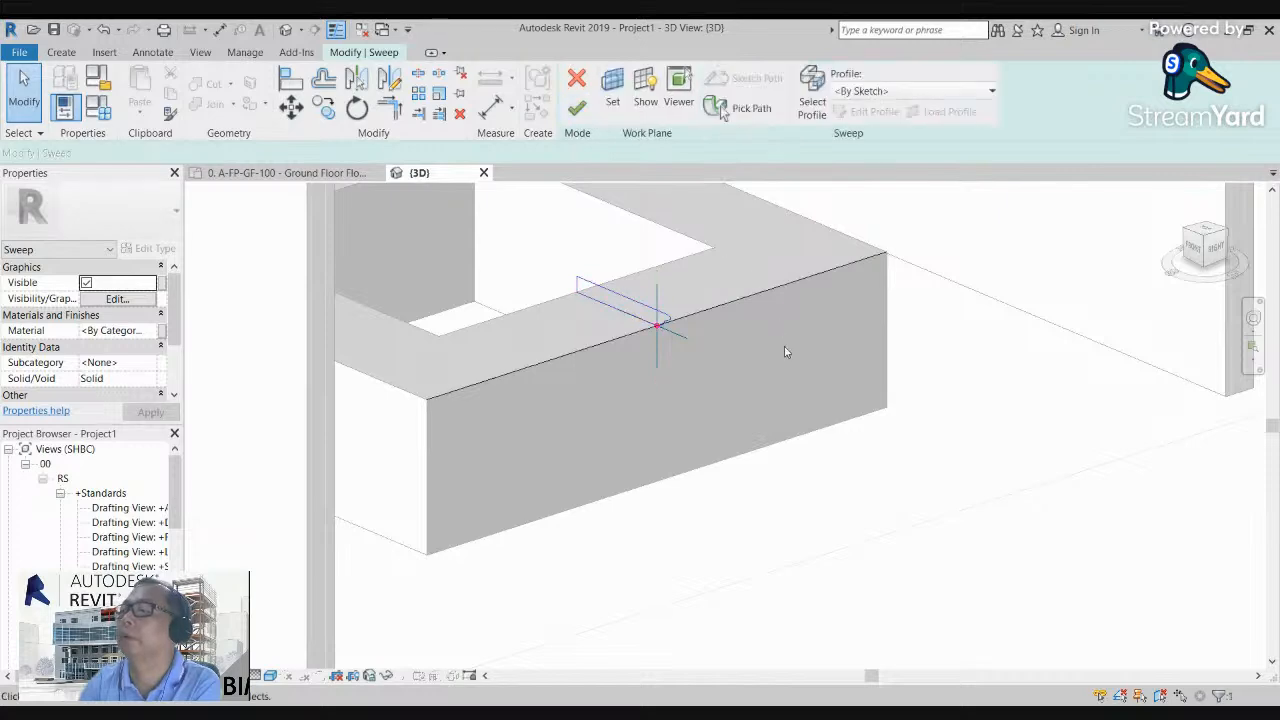
click(580, 110)
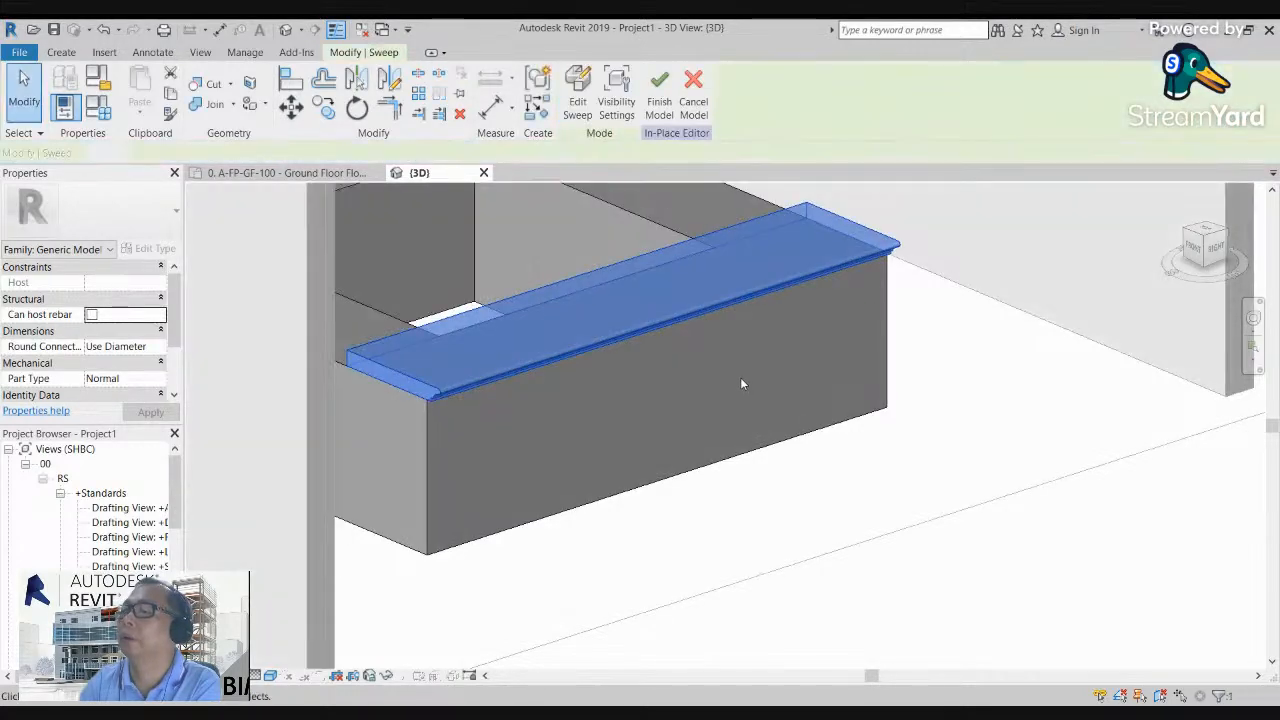
scroll(741, 380, down, 2)
click(886, 331)
scroll(839, 287, down, 3)
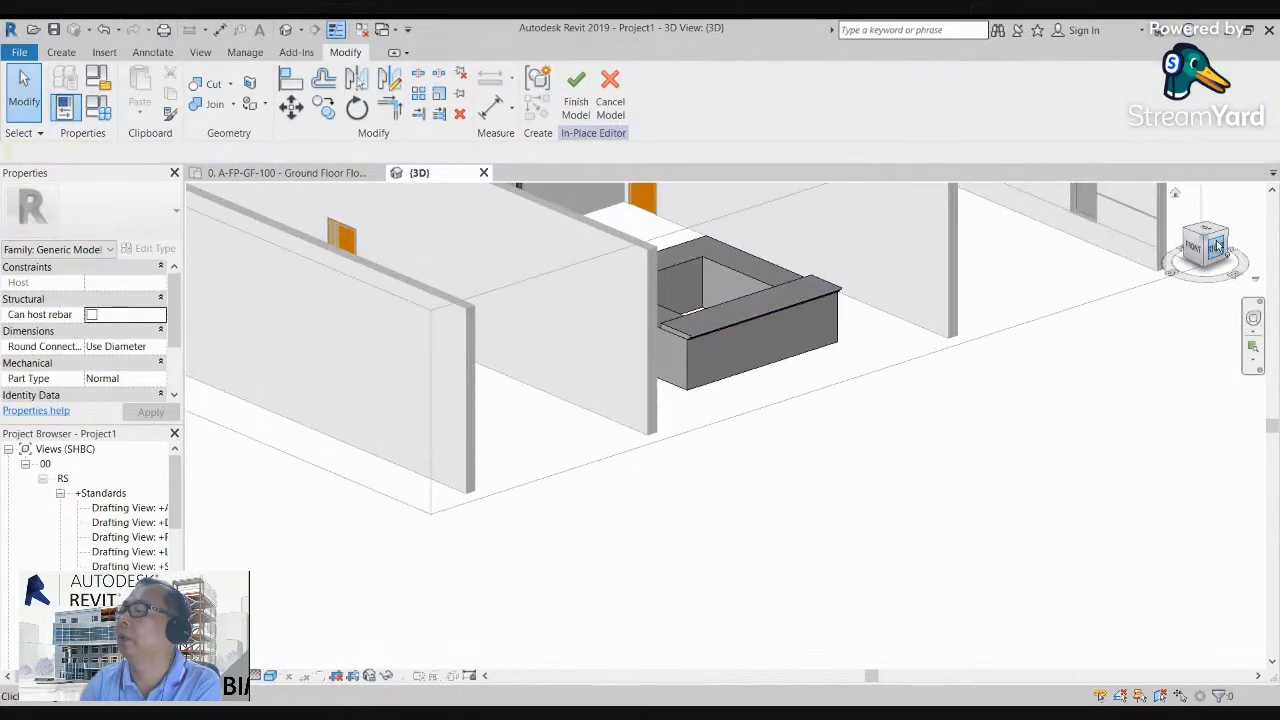
click(1217, 248)
scroll(614, 347, up, 3)
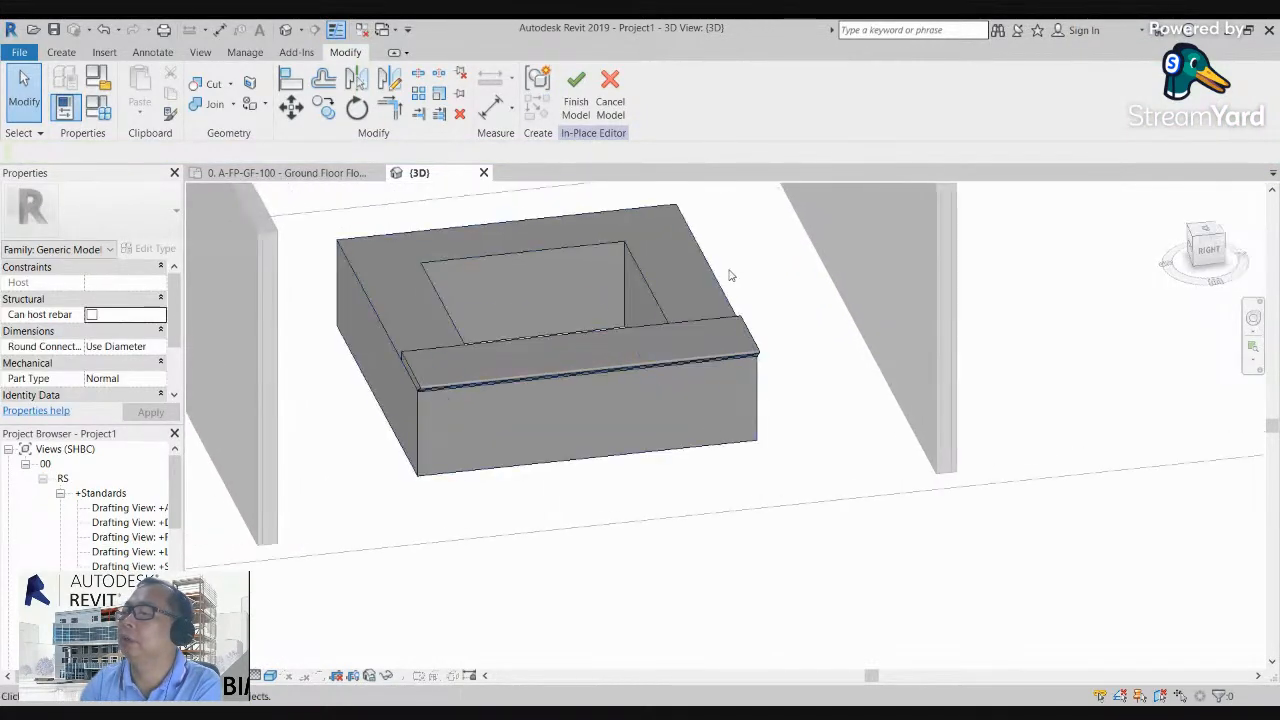
scroll(694, 277, down, 2)
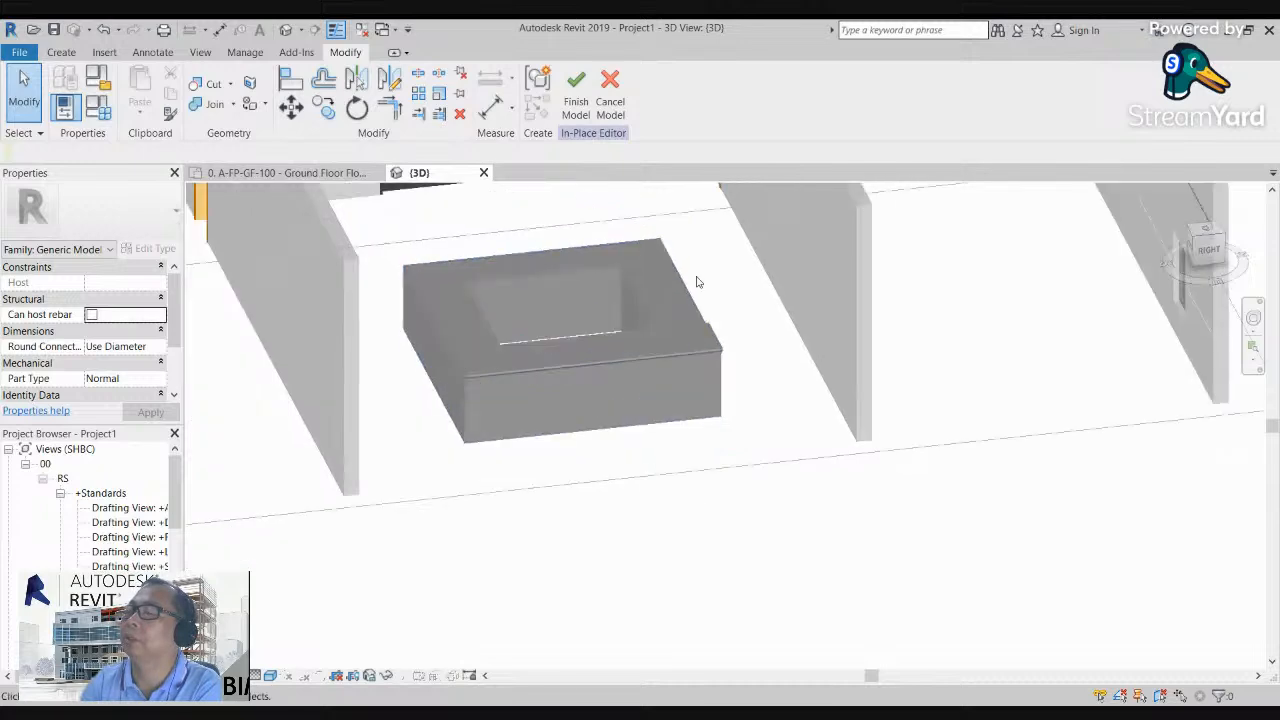
scroll(662, 280, up, 2)
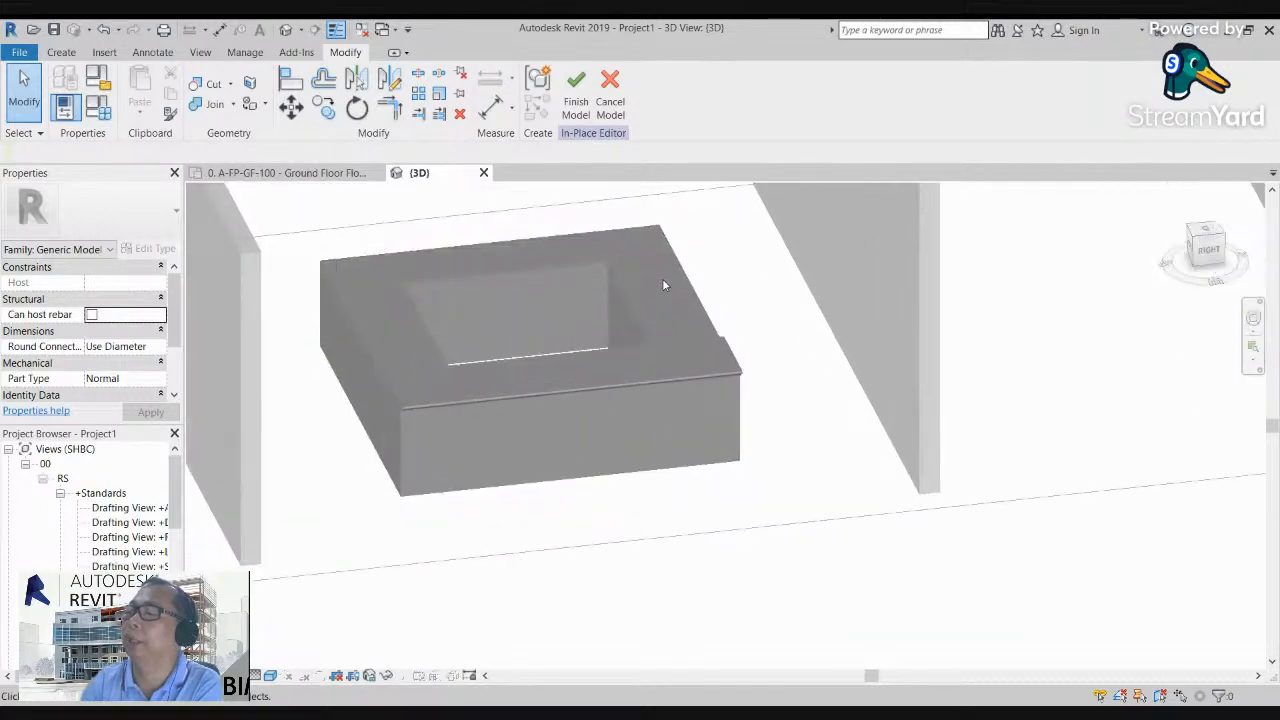
click(710, 383)
drag(747, 388, 977, 543)
key(ctrl+z)
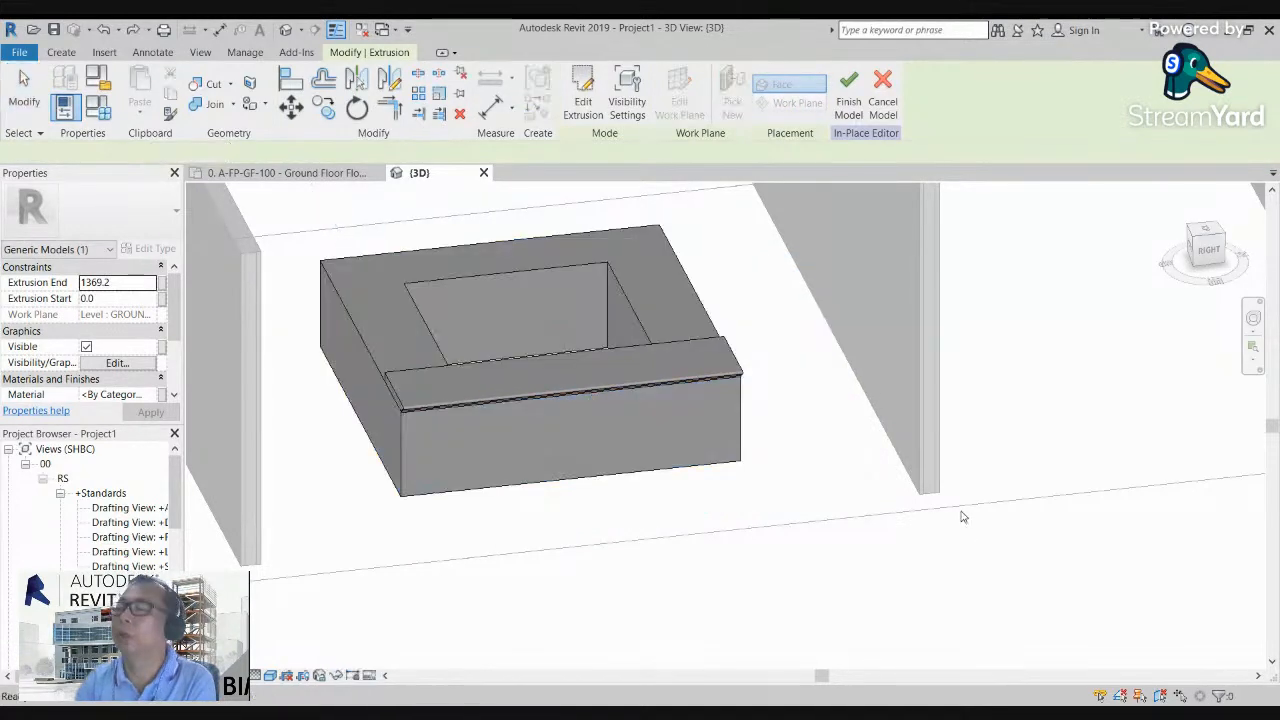
scroll(481, 335, up, 1)
middle_drag(610, 401, 611, 438)
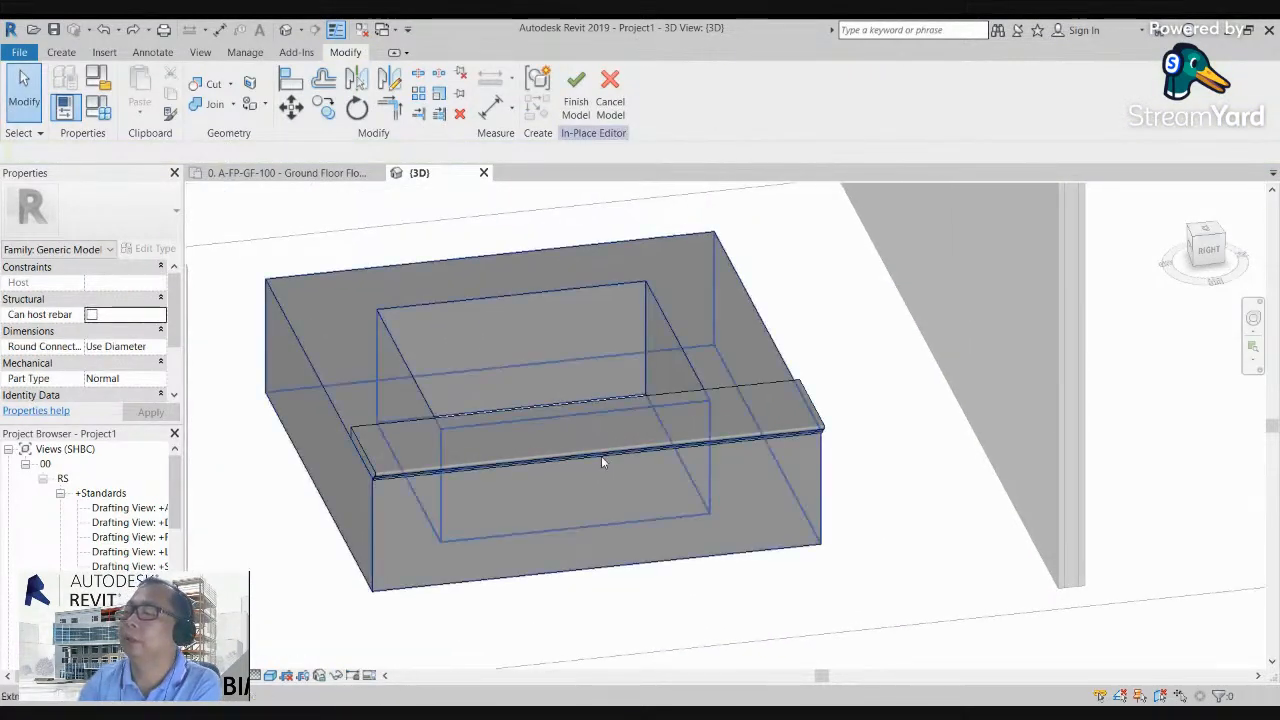
Step: Edit the cap's sweep path to add the ring's three remaining outer top edges, and finish the sweep
click(609, 458)
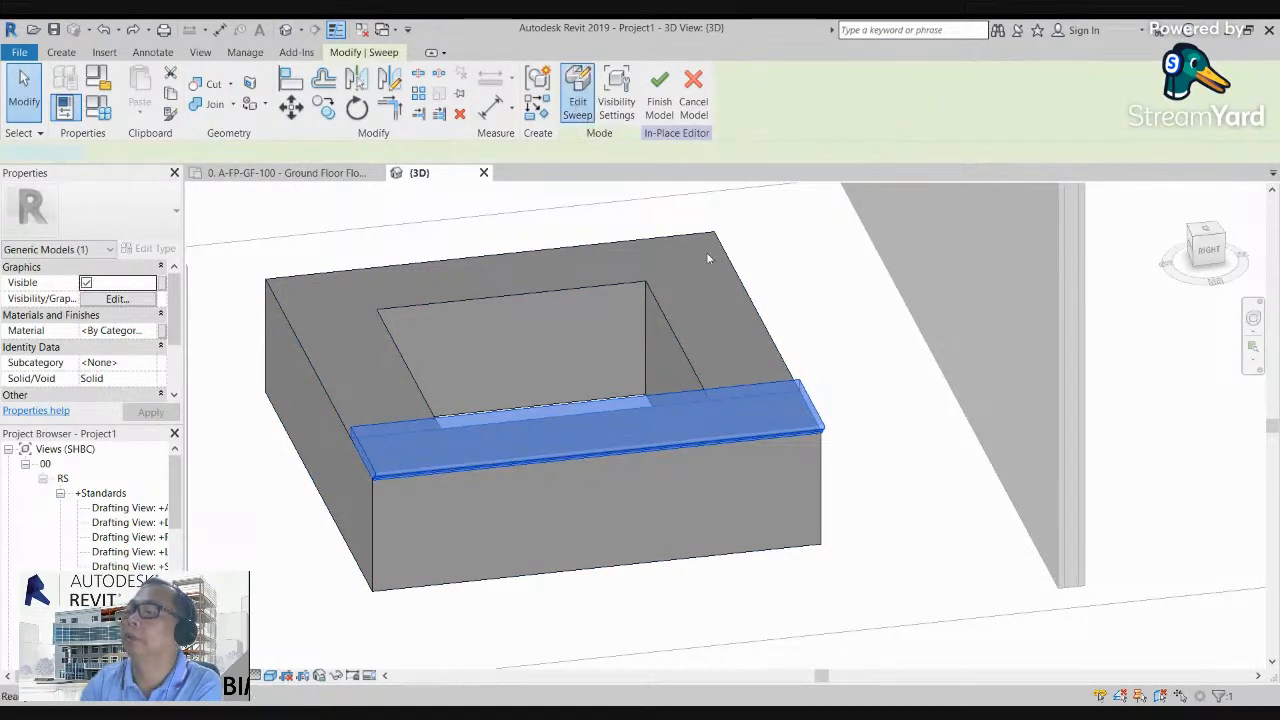
click(655, 452)
click(751, 110)
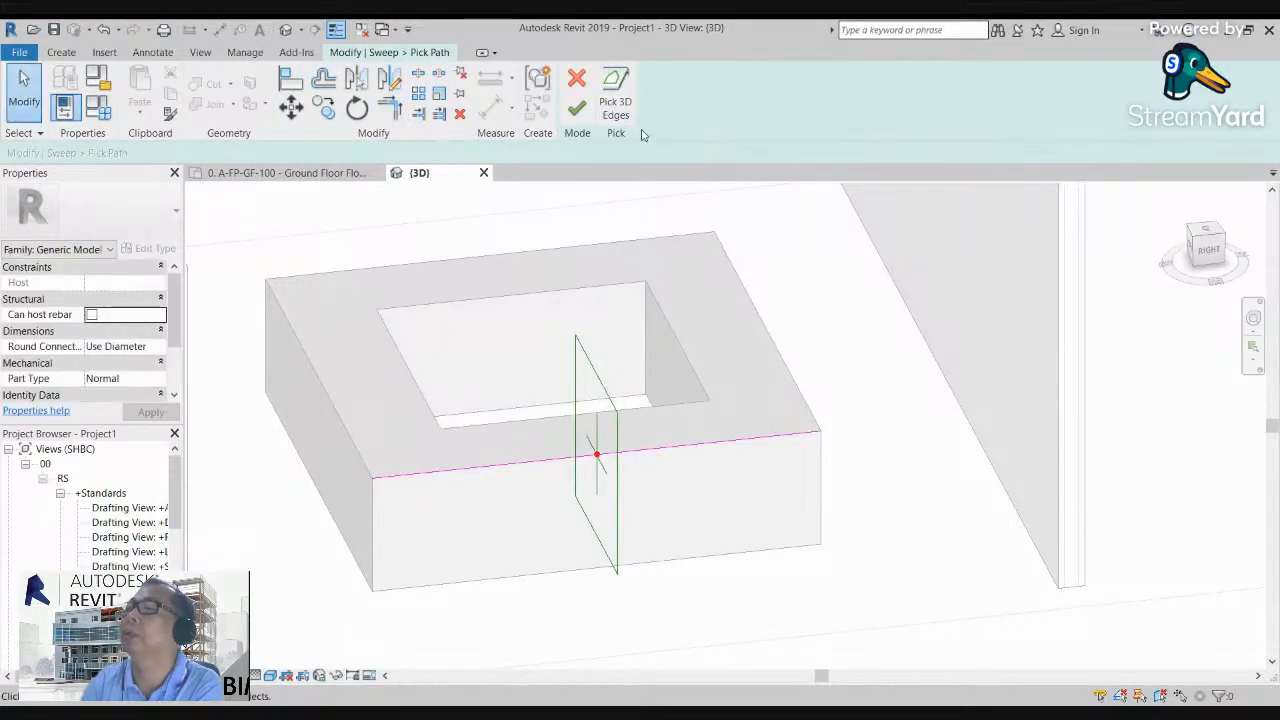
click(785, 368)
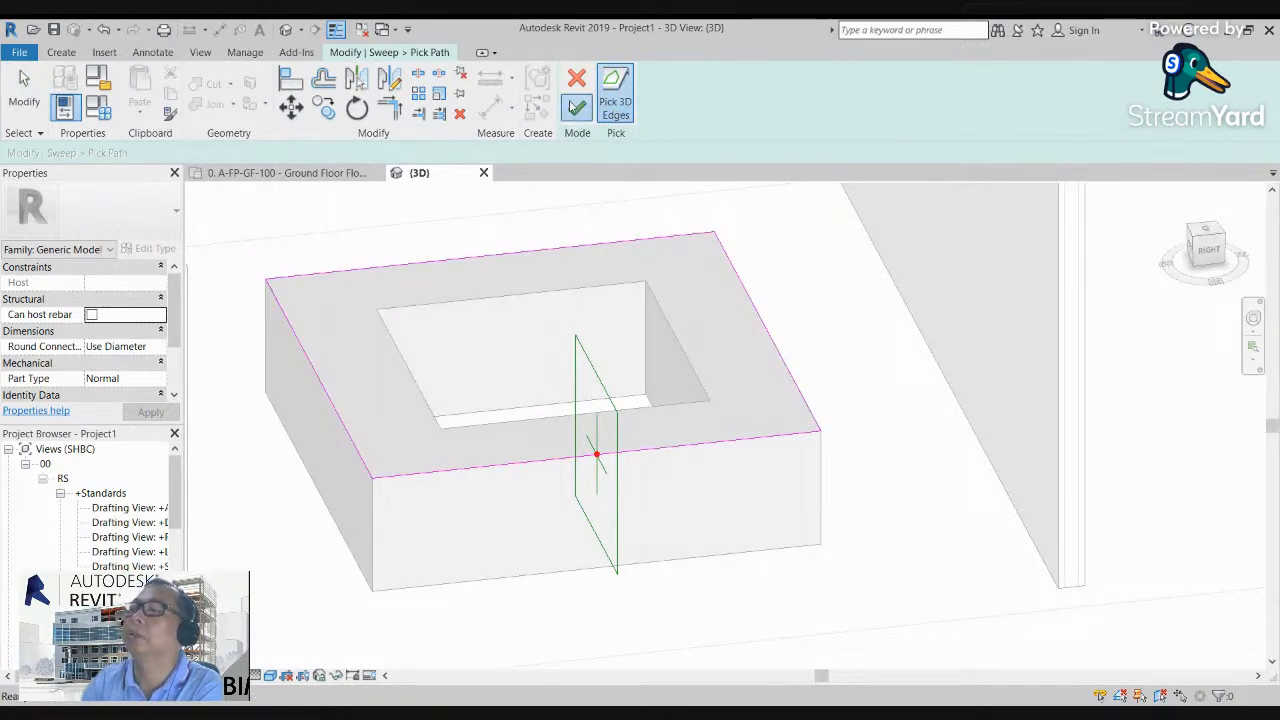
click(574, 107)
click(580, 110)
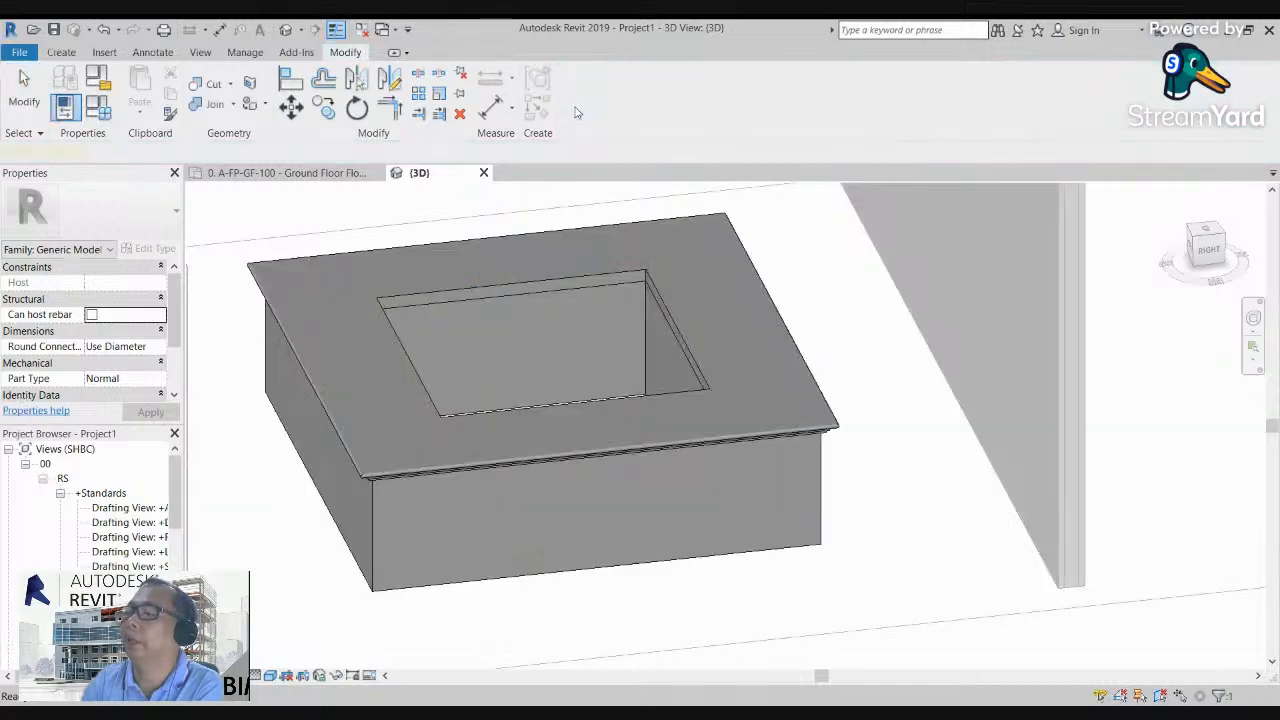
click(916, 479)
Step: Finish the in-place model of the capped hollow square
scroll(838, 433, down, 3)
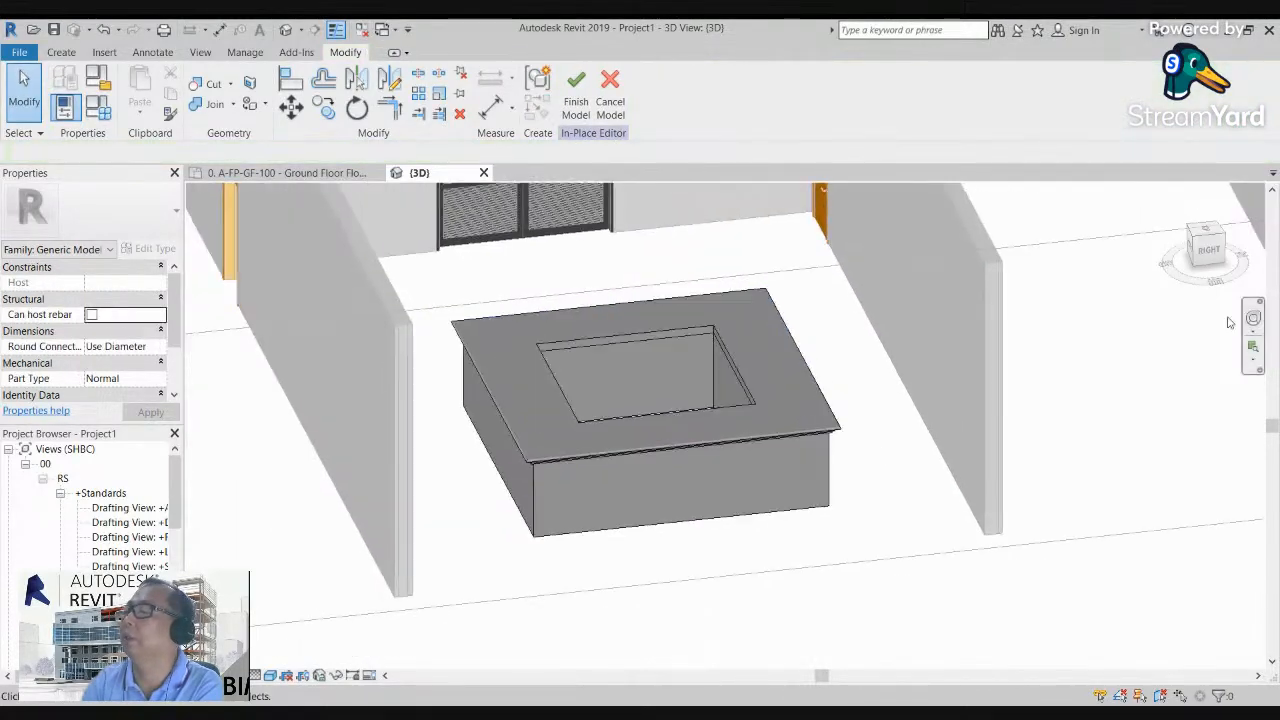
click(1209, 250)
drag(1154, 241, 1078, 240)
middle_drag(641, 552, 811, 606)
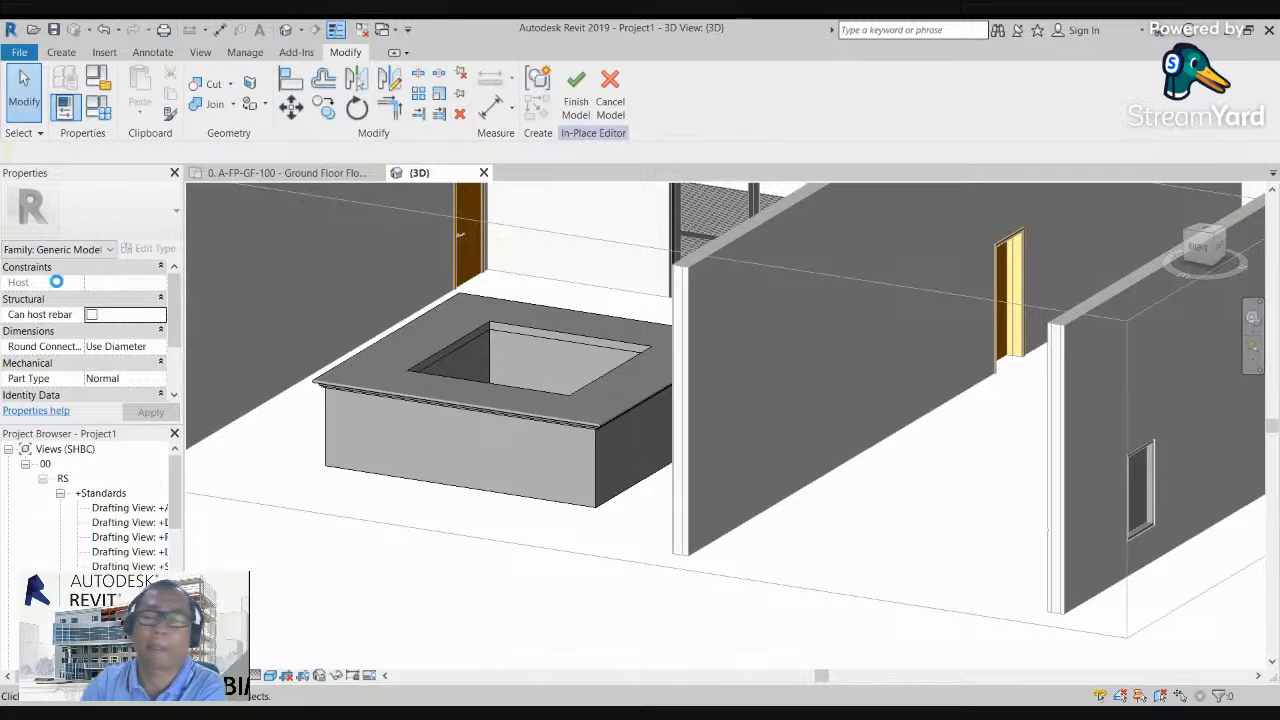
scroll(359, 474, down, 1)
middle_drag(357, 472, 331, 443)
scroll(937, 309, down, 1)
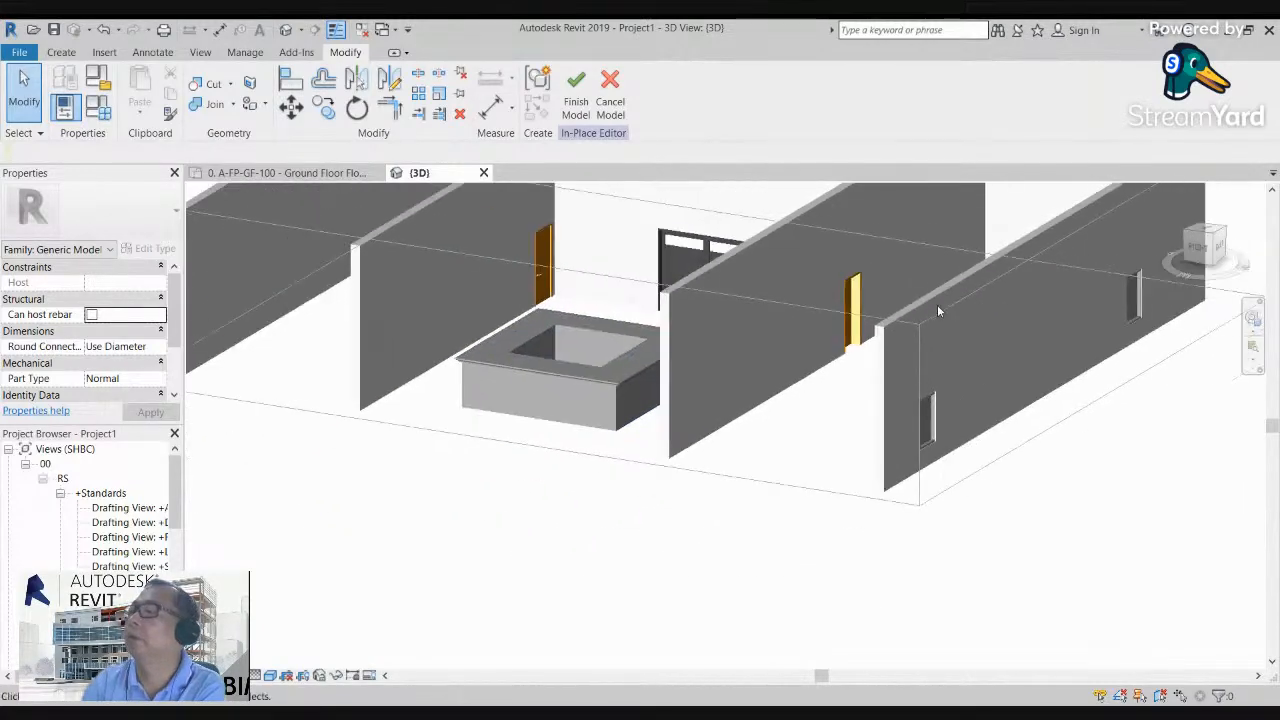
click(576, 100)
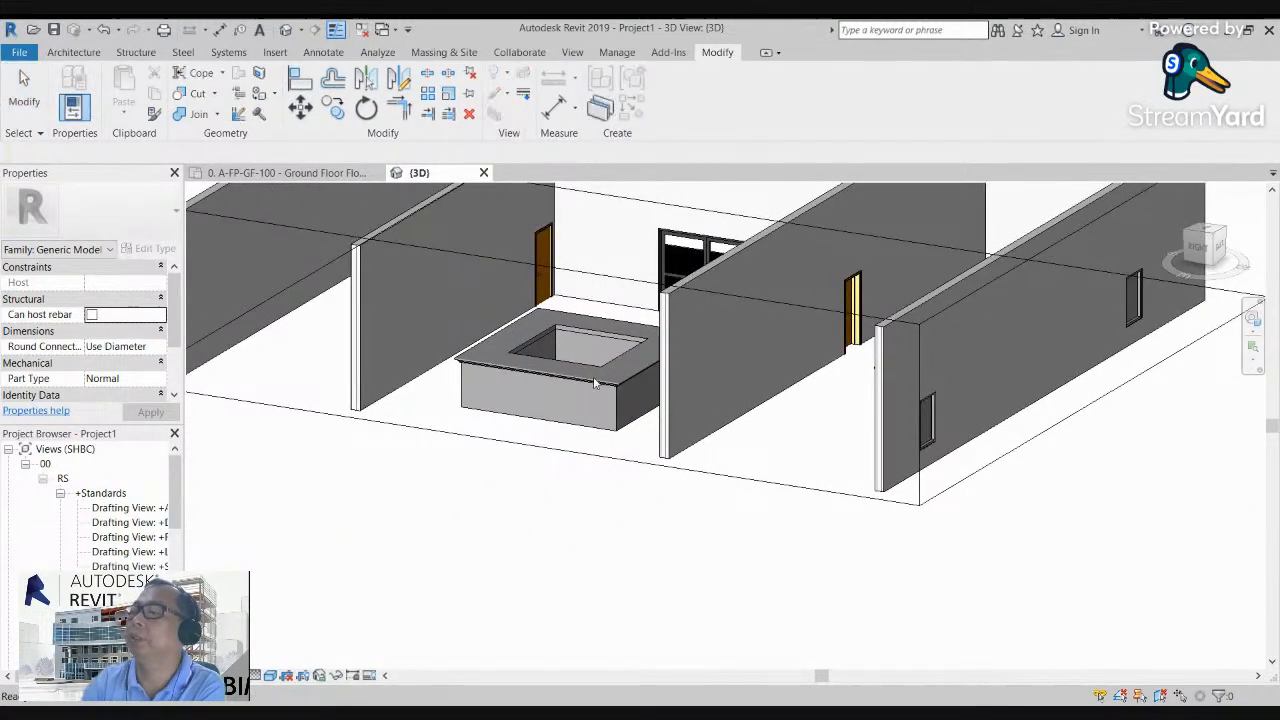
Step: Reopen the capped hollow square's in-place model for editing
scroll(580, 387, up, 3)
scroll(525, 372, down, 2)
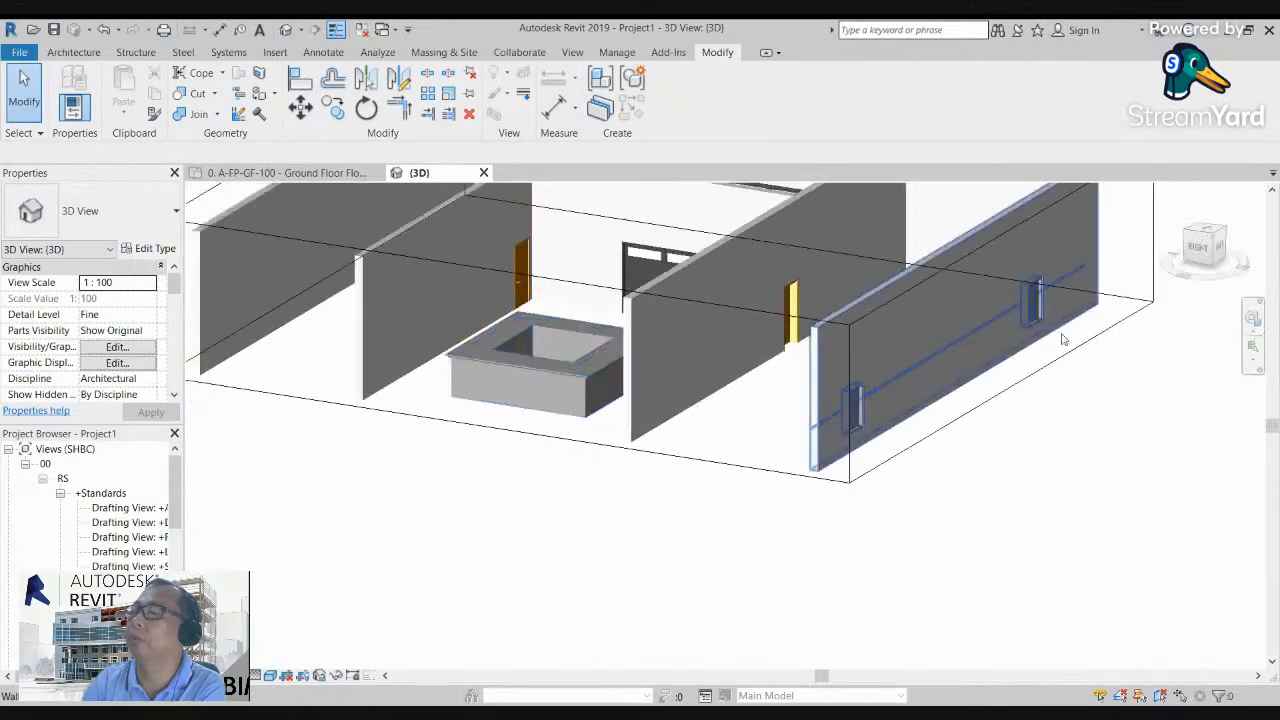
drag(1205, 252, 1245, 252)
scroll(708, 535, up, 5)
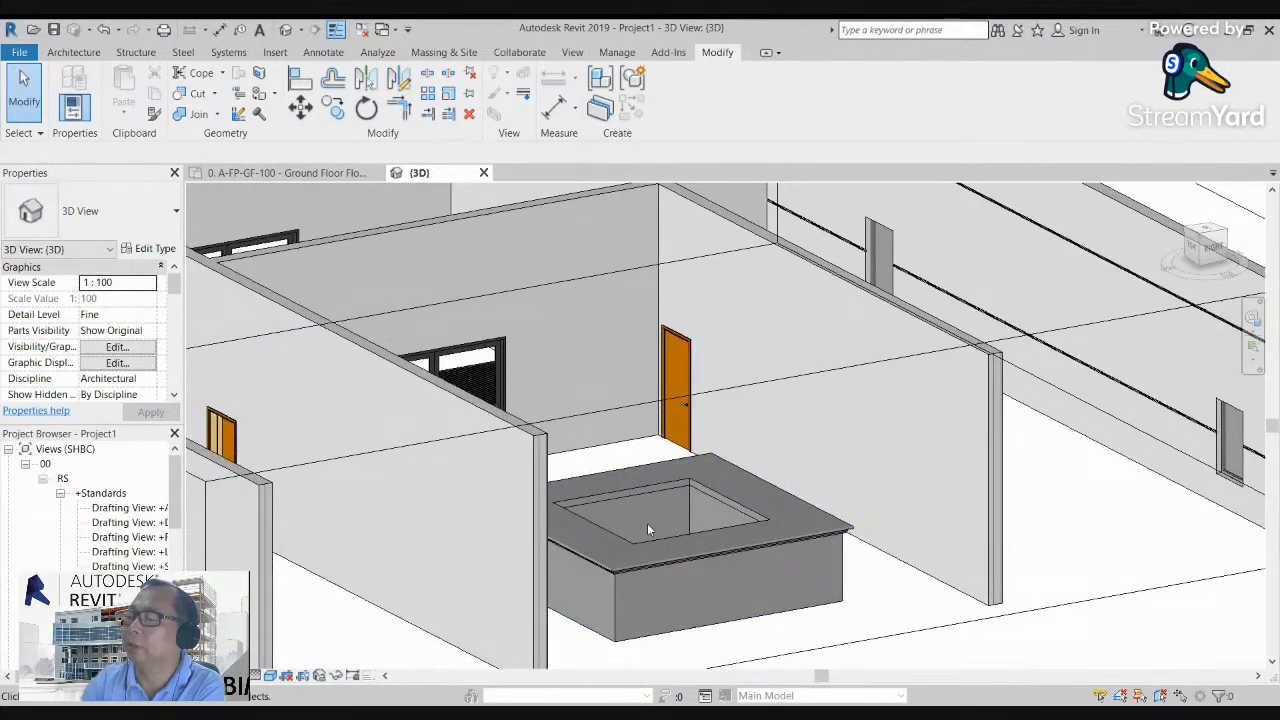
middle_drag(663, 541, 659, 548)
scroll(657, 549, up, 3)
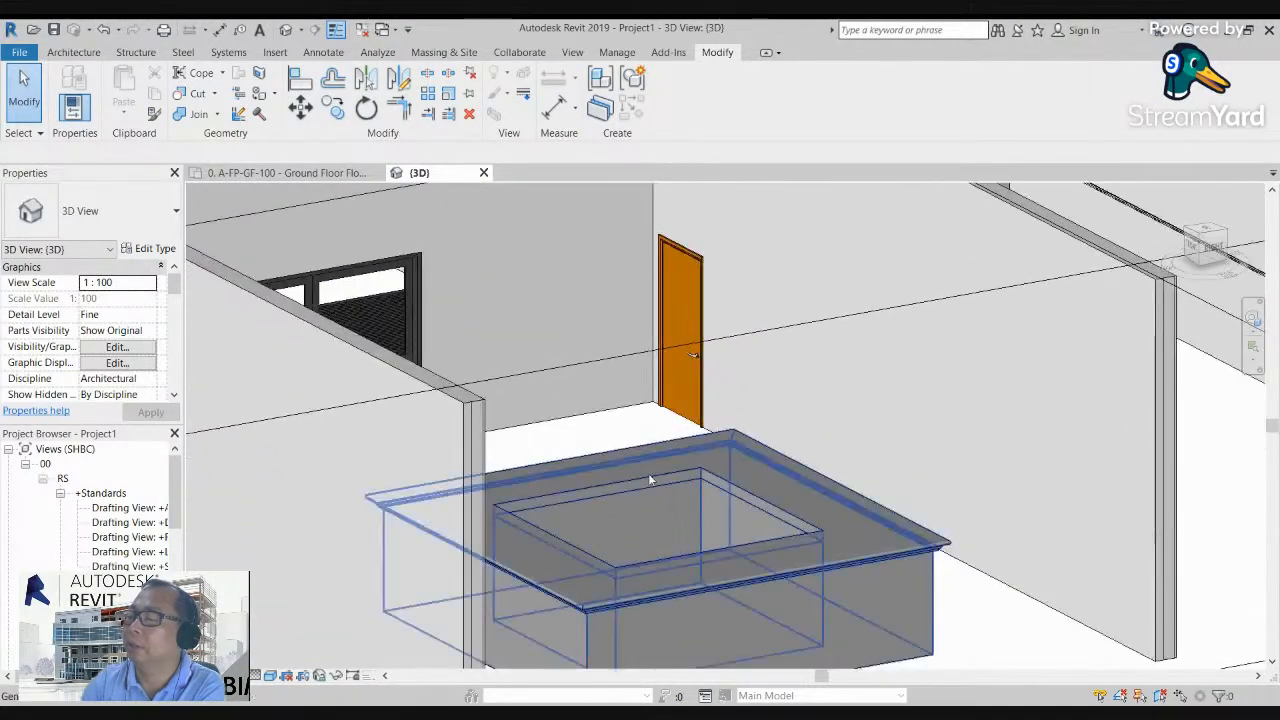
scroll(651, 501, down, 2)
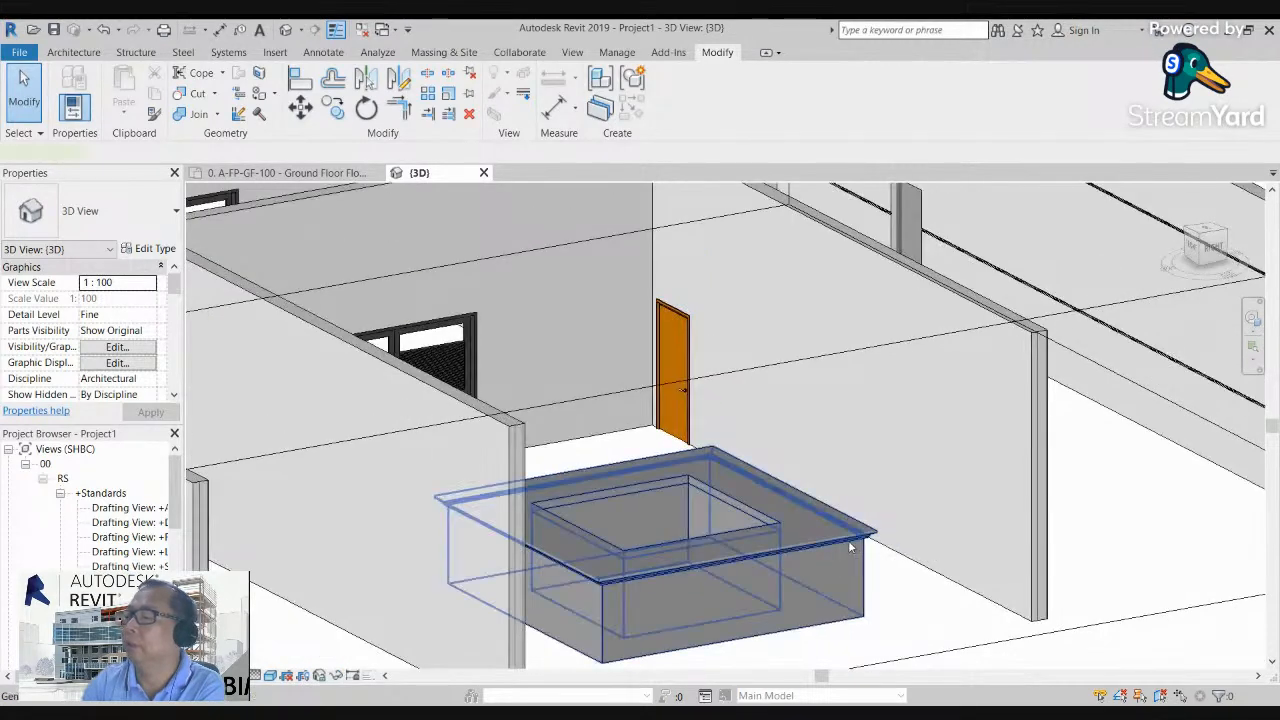
click(848, 540)
click(676, 106)
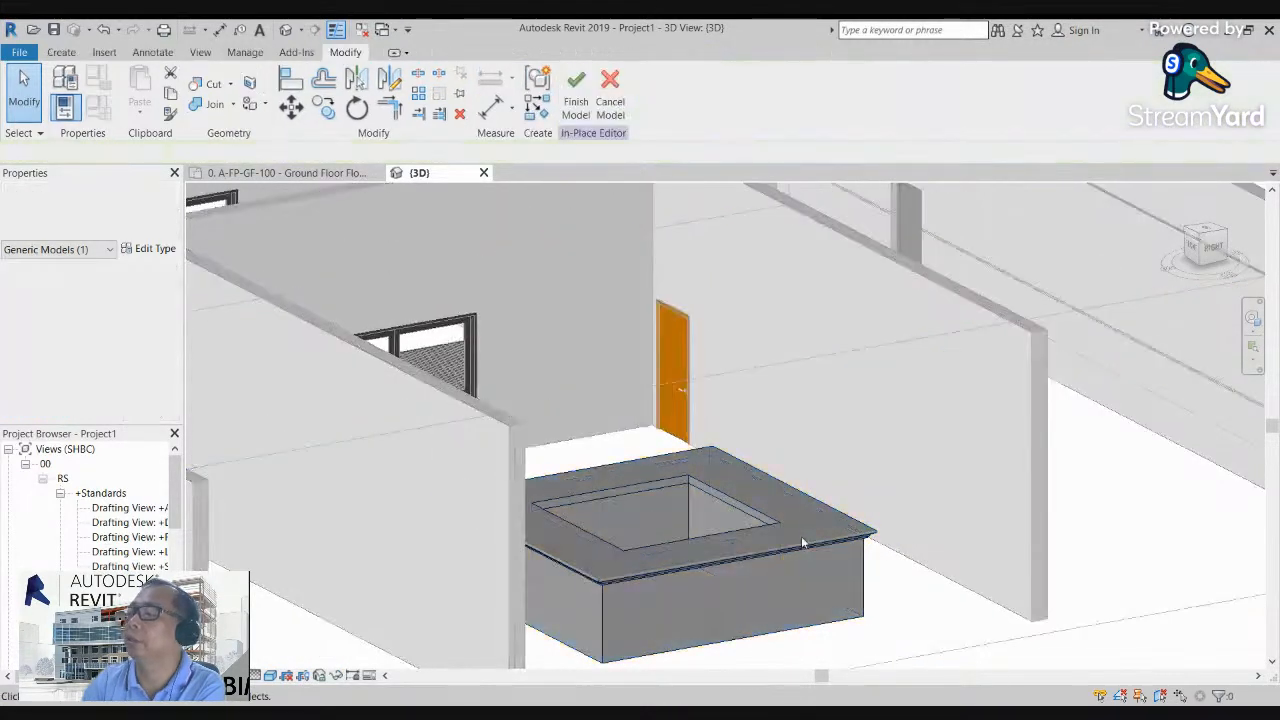
Step: Examine the capped ring face-on from the Right side and select its base extrusion
middle_drag(663, 520, 730, 603)
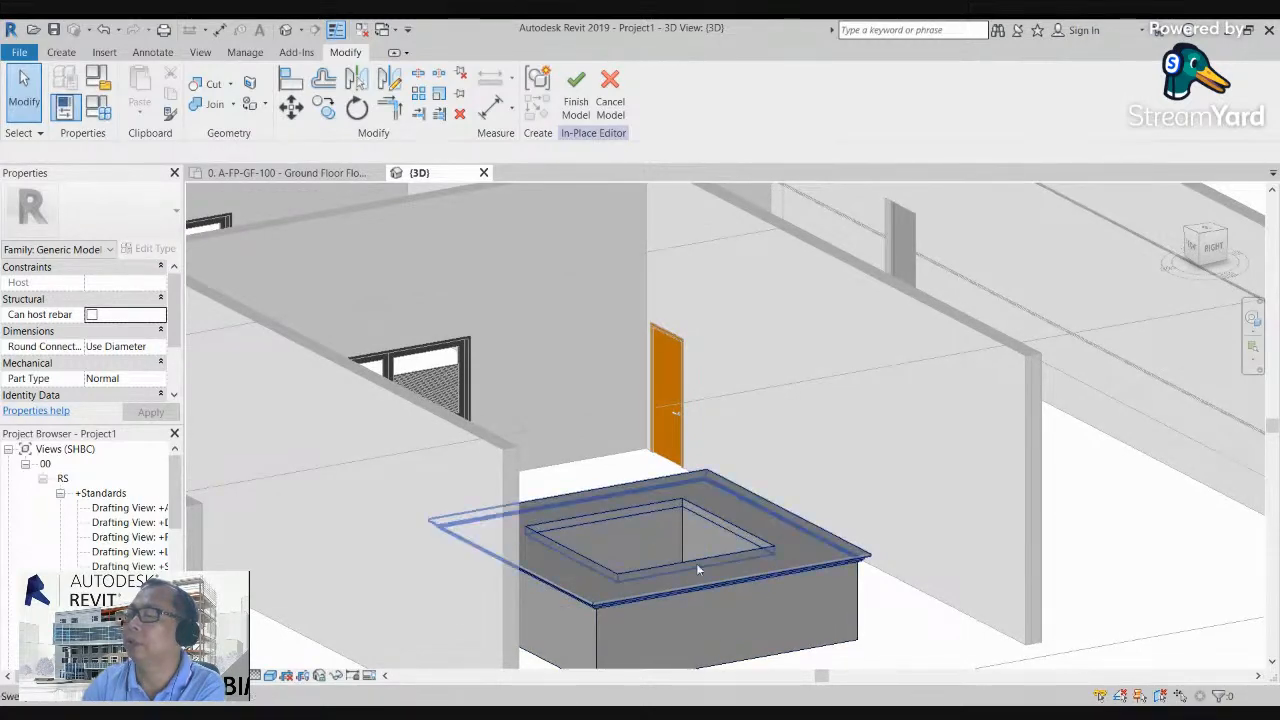
scroll(640, 522, up, 2)
scroll(633, 524, down, 3)
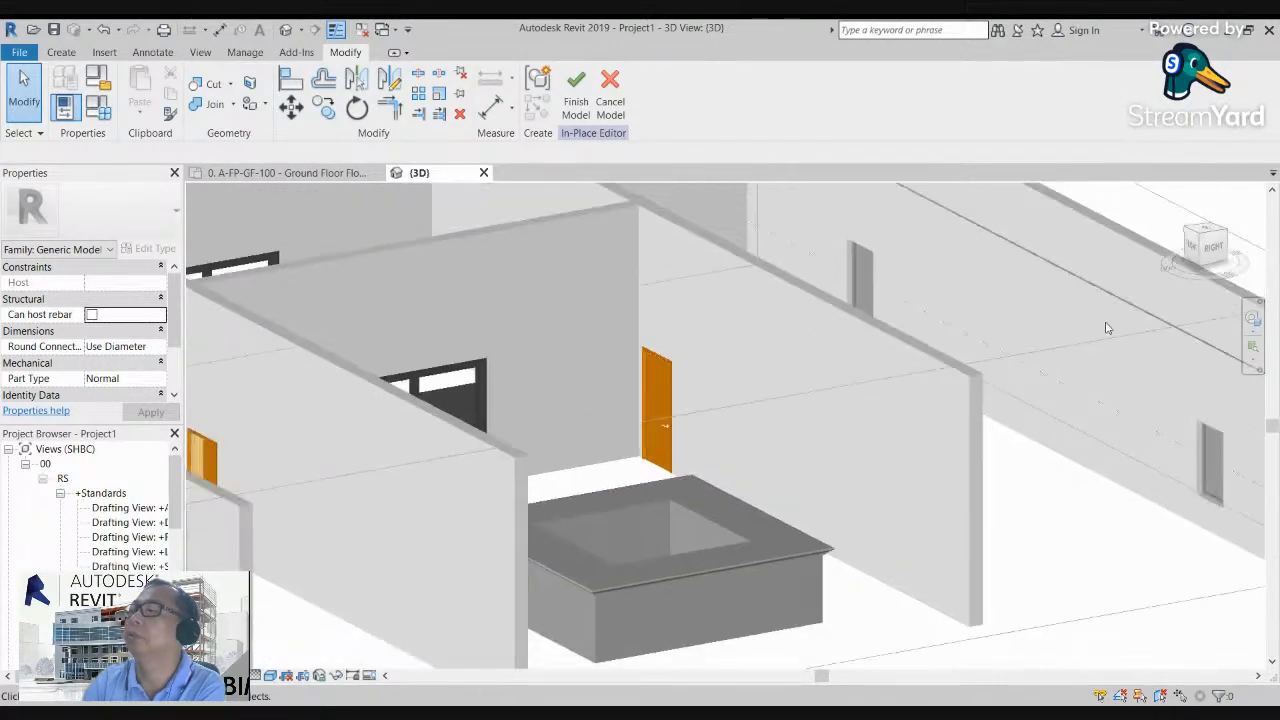
click(1209, 233)
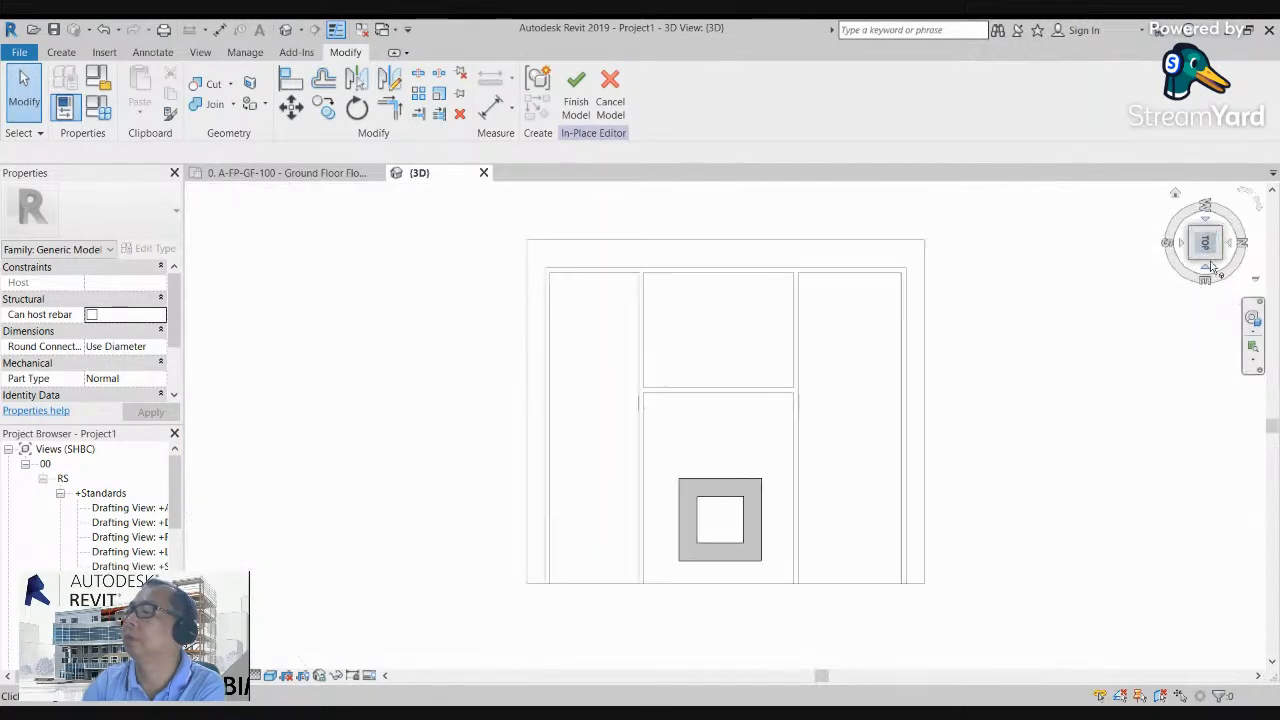
click(1209, 265)
scroll(771, 420, up, 4)
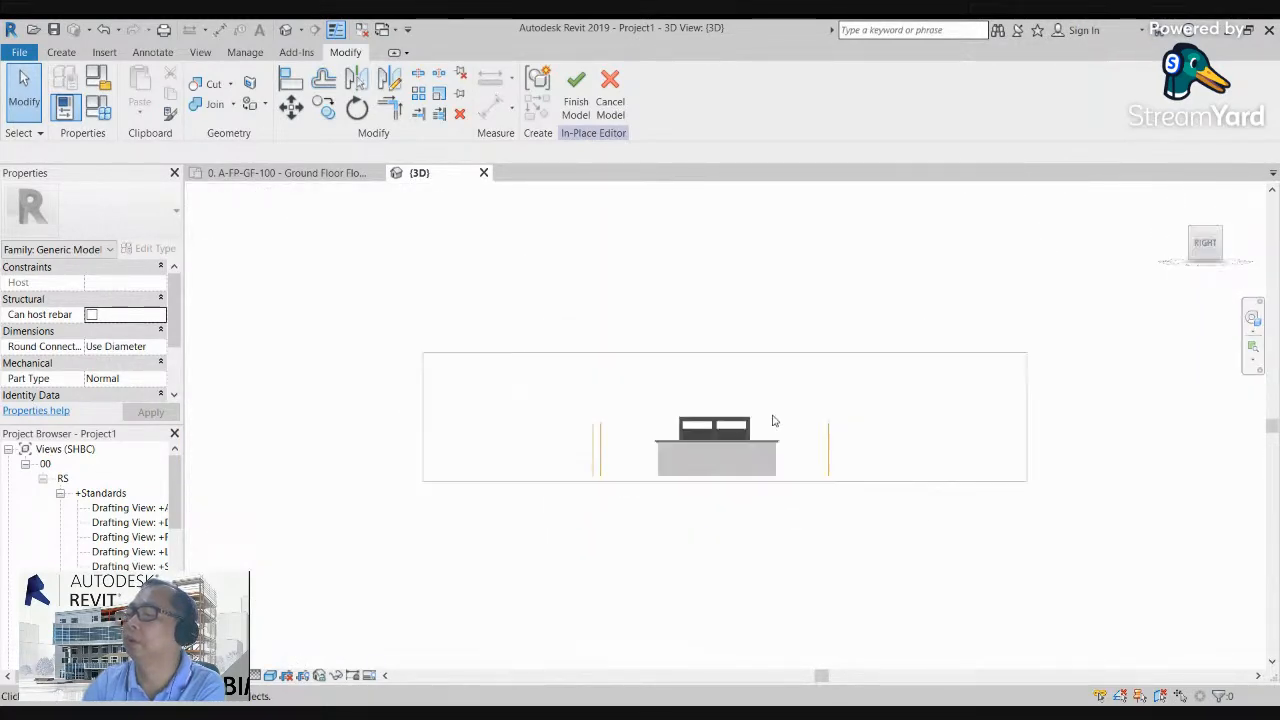
scroll(731, 480, up, 1)
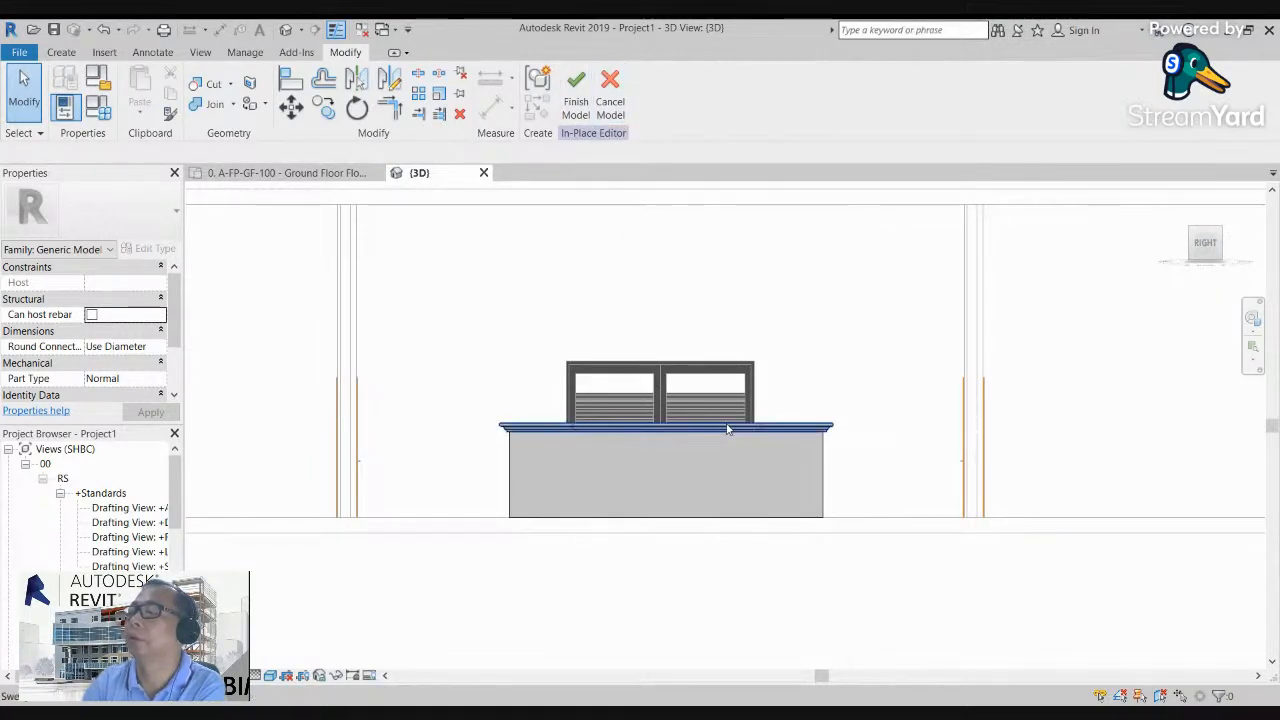
click(826, 474)
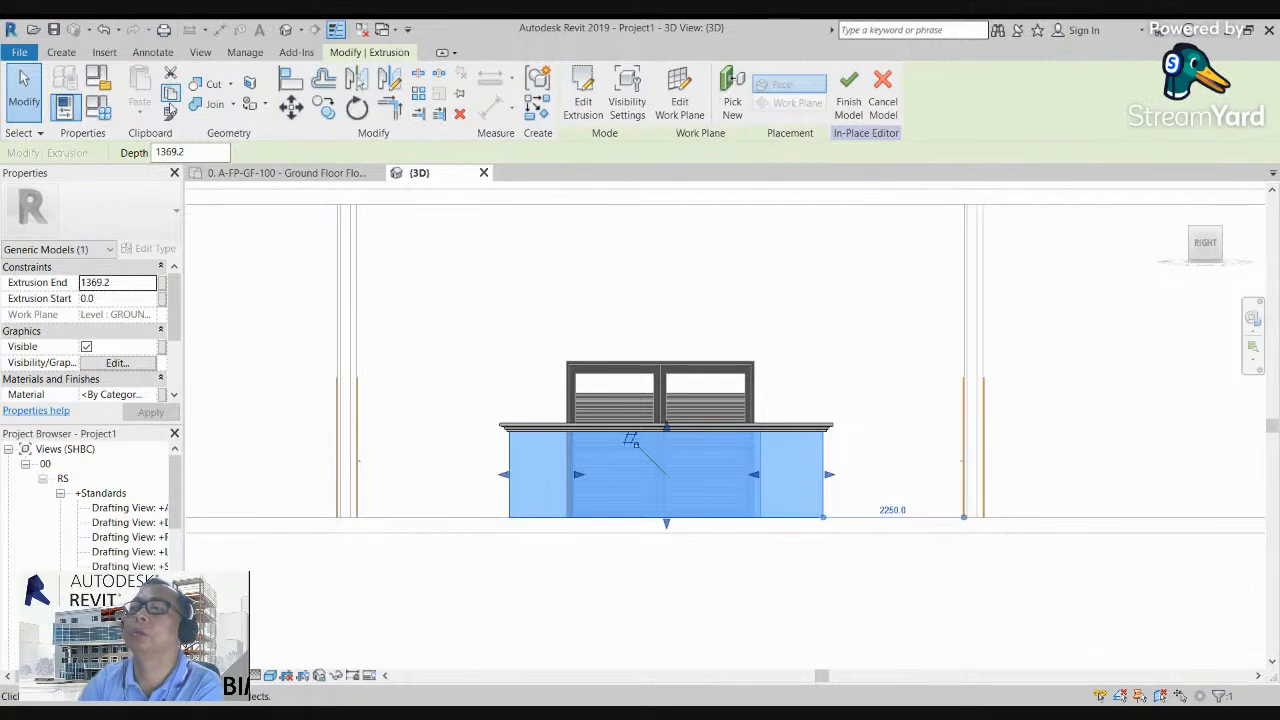
Step: Try to start a revolve in the Right view, picking the ring's vertical side edge as the axis line
click(61, 52)
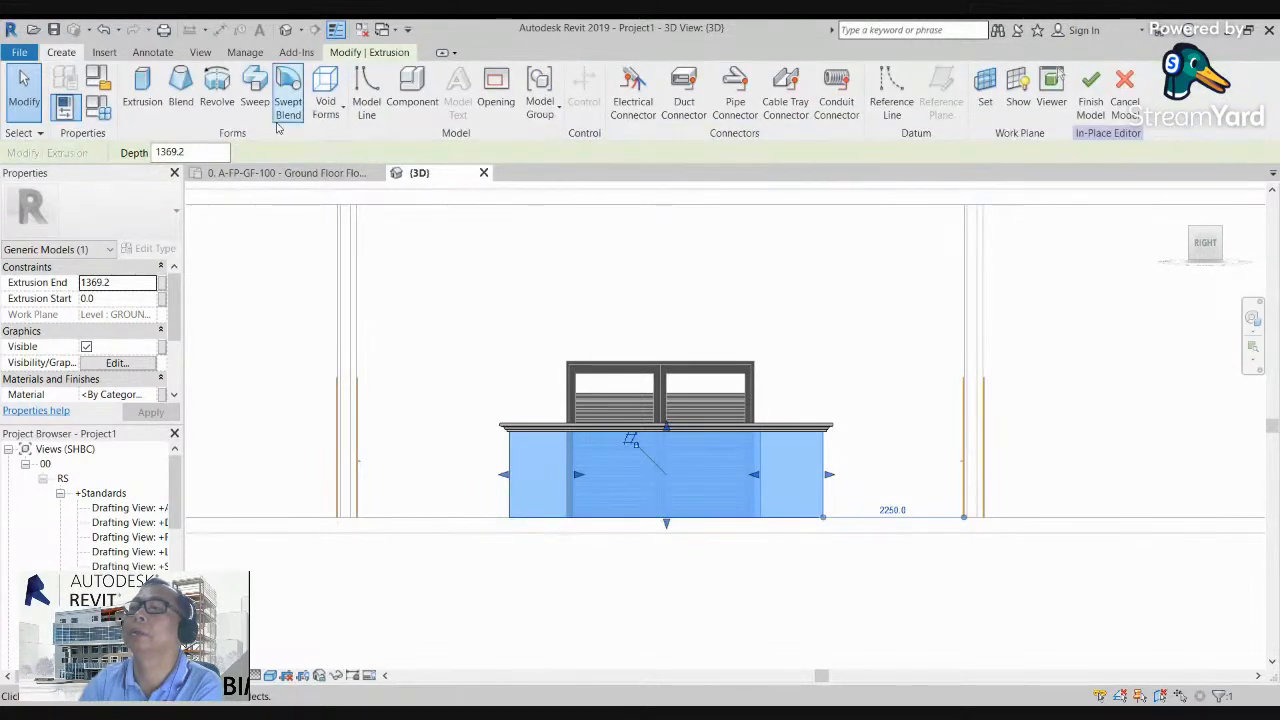
click(216, 90)
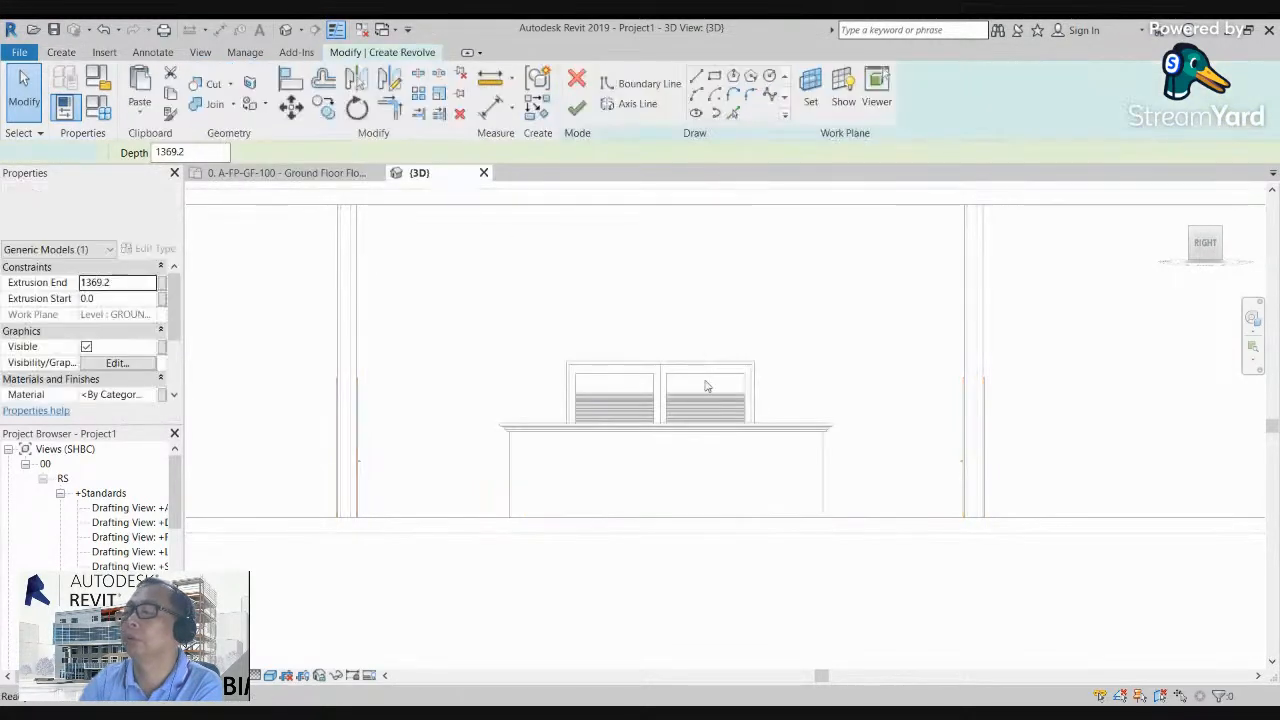
click(632, 104)
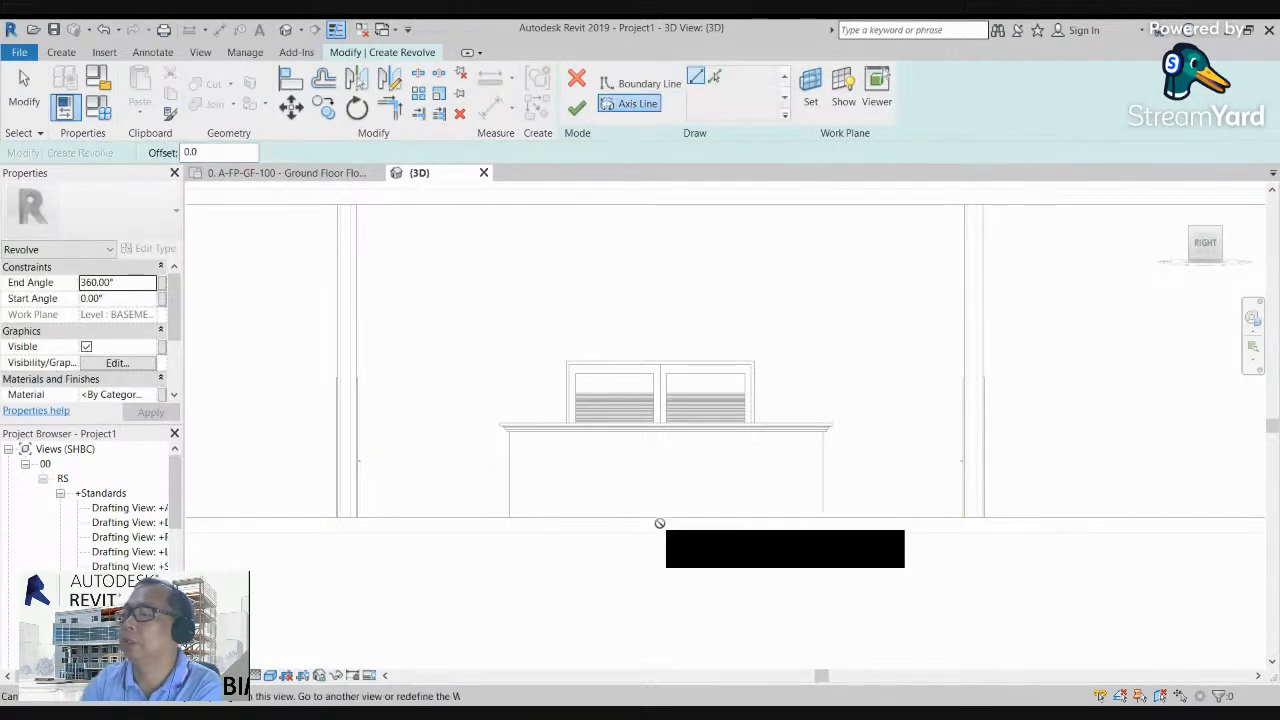
click(616, 107)
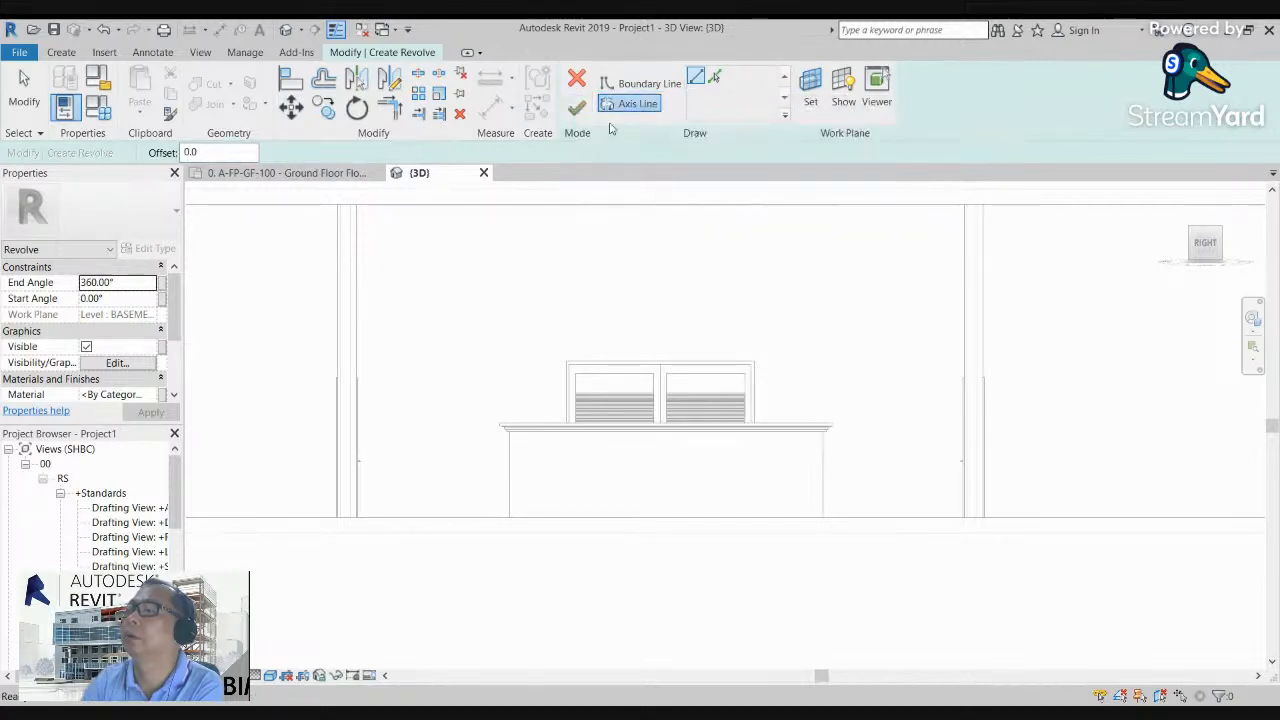
scroll(930, 274, down, 2)
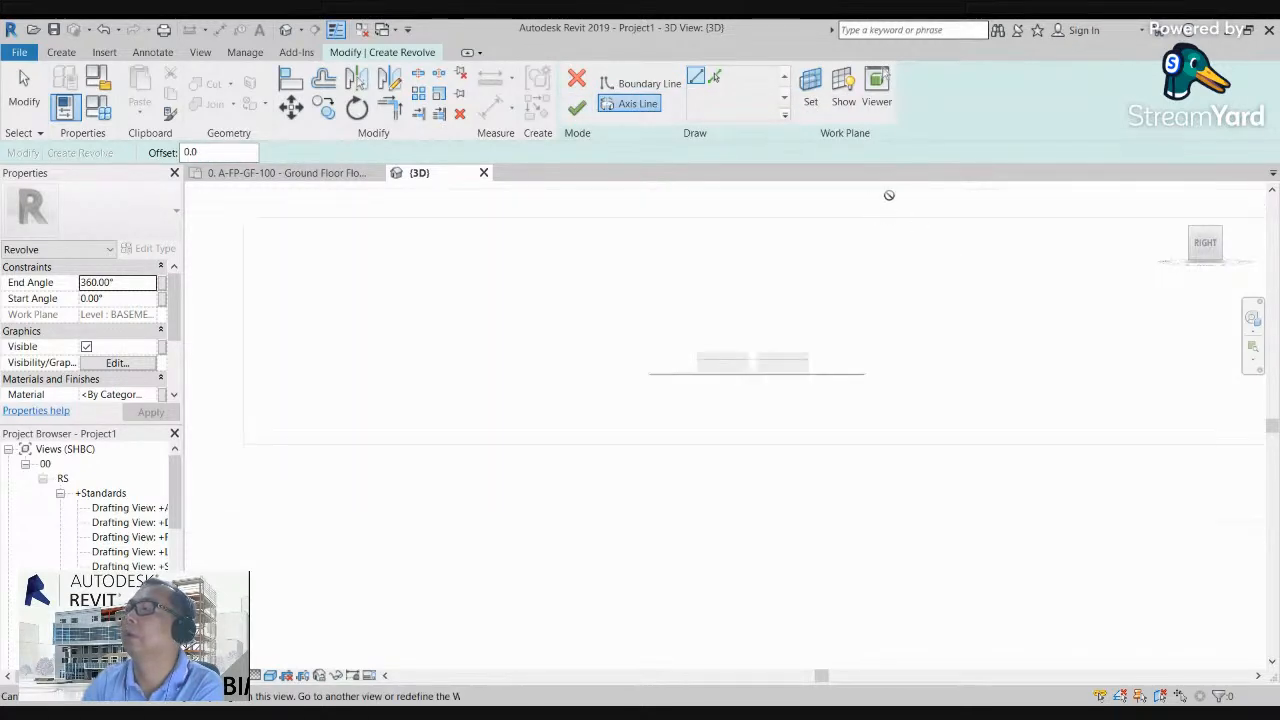
click(713, 78)
click(652, 416)
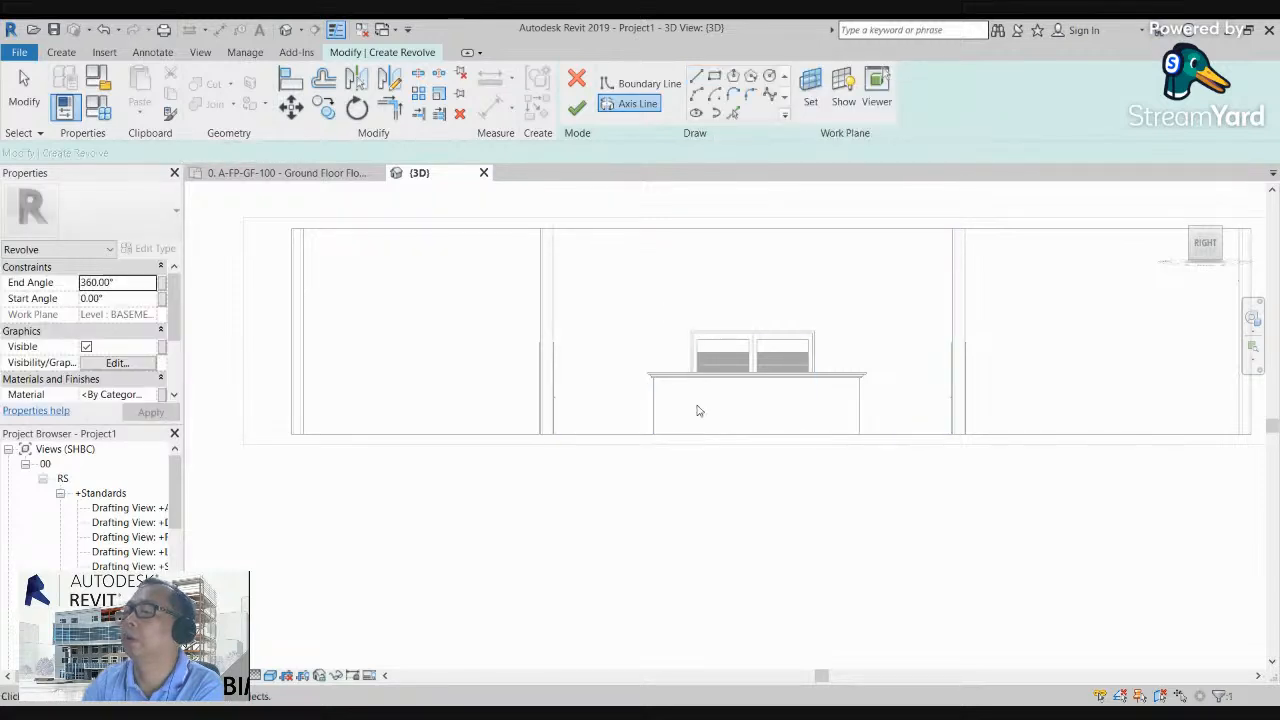
scroll(685, 345, up, 2)
click(636, 86)
scroll(618, 408, up, 2)
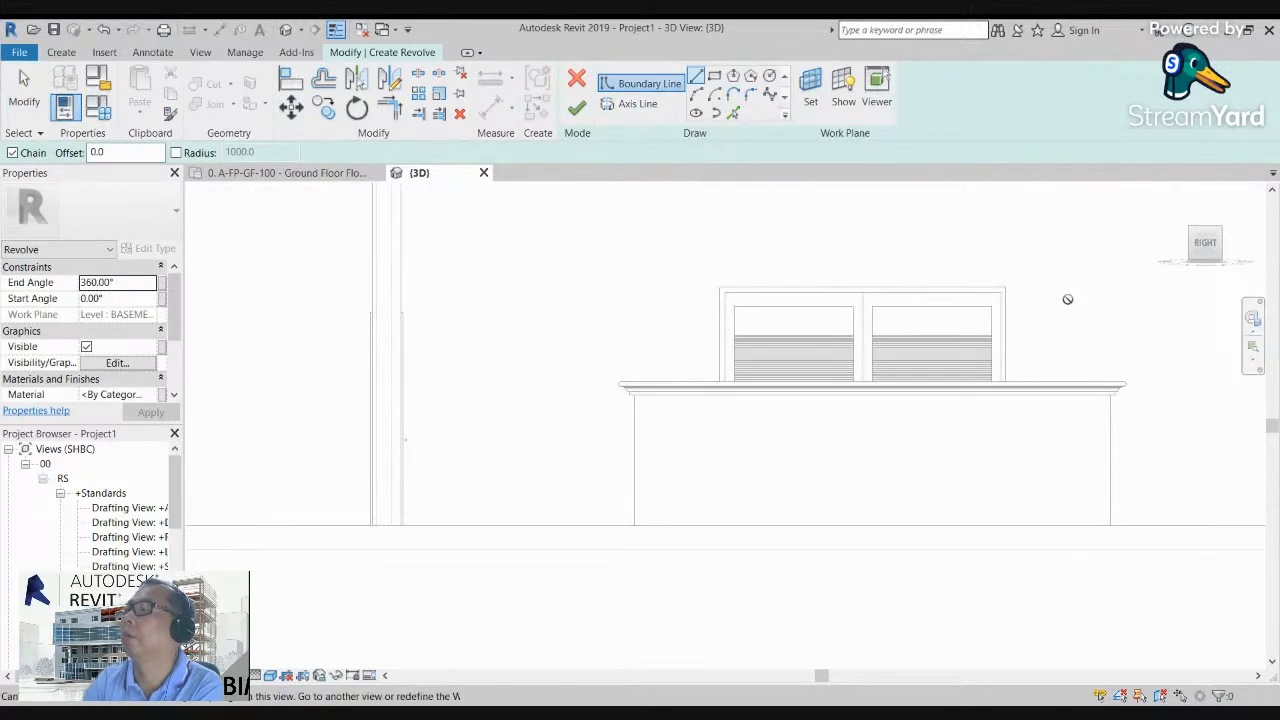
scroll(1067, 299, down, 2)
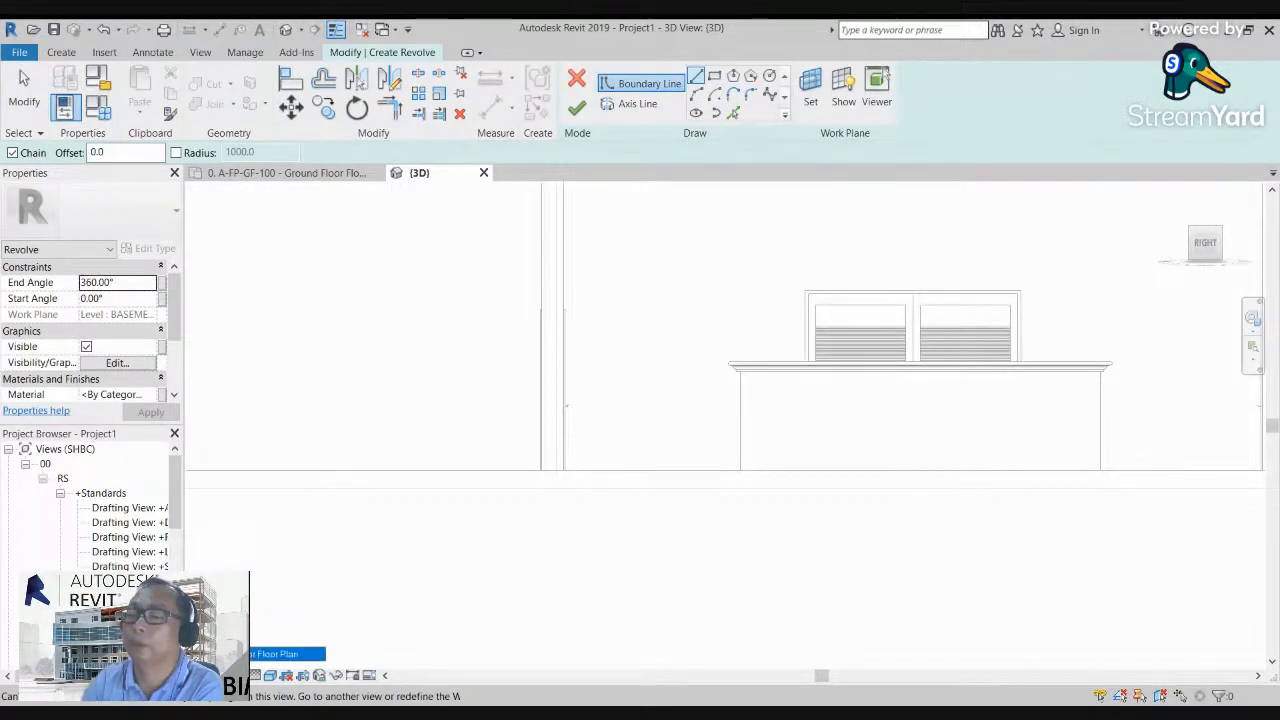
Step: Discard the revolve sketch from the Ground Floor plan and finish the in-place model
double_click(145, 654)
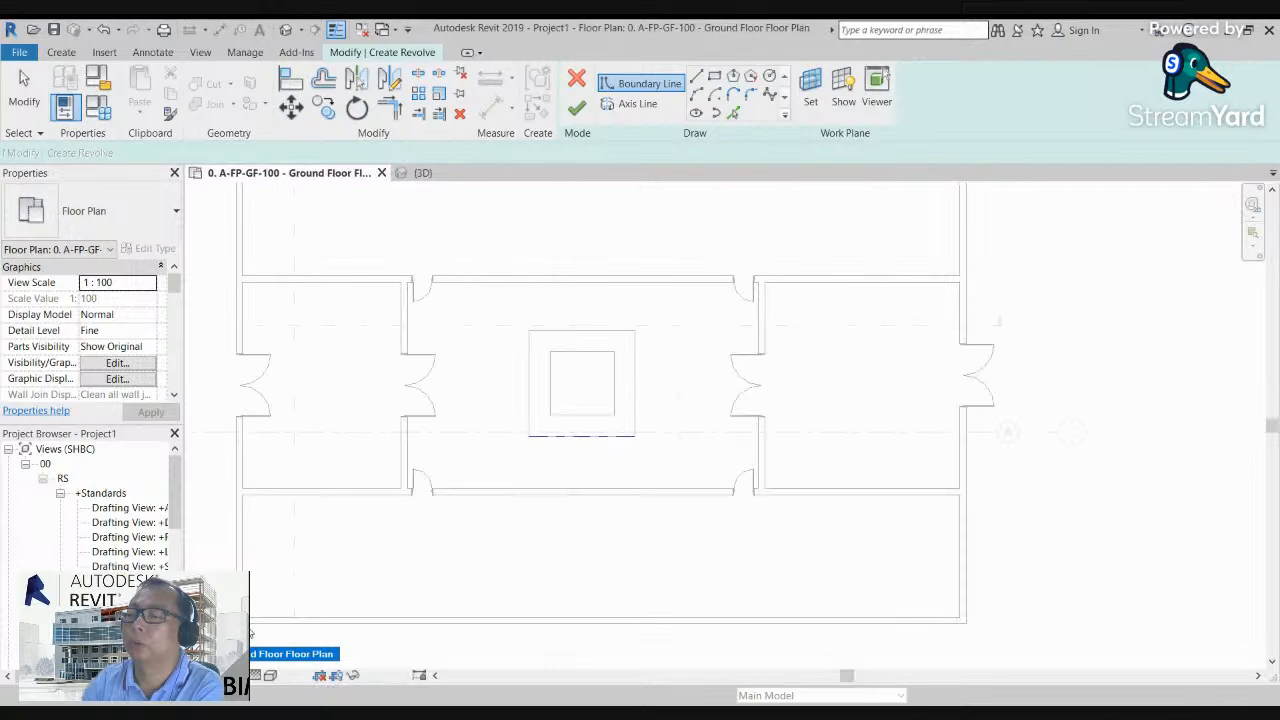
scroll(478, 418, up, 1)
scroll(605, 450, up, 1)
click(575, 80)
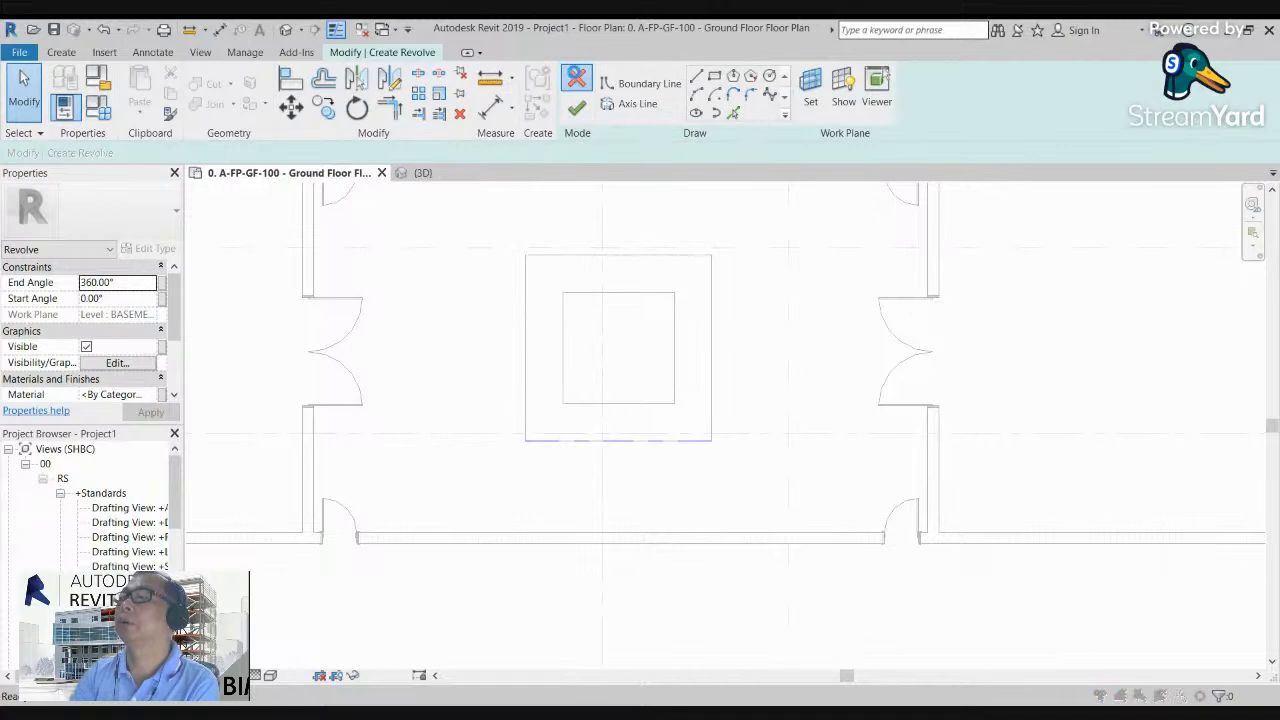
click(679, 383)
scroll(663, 414, down, 2)
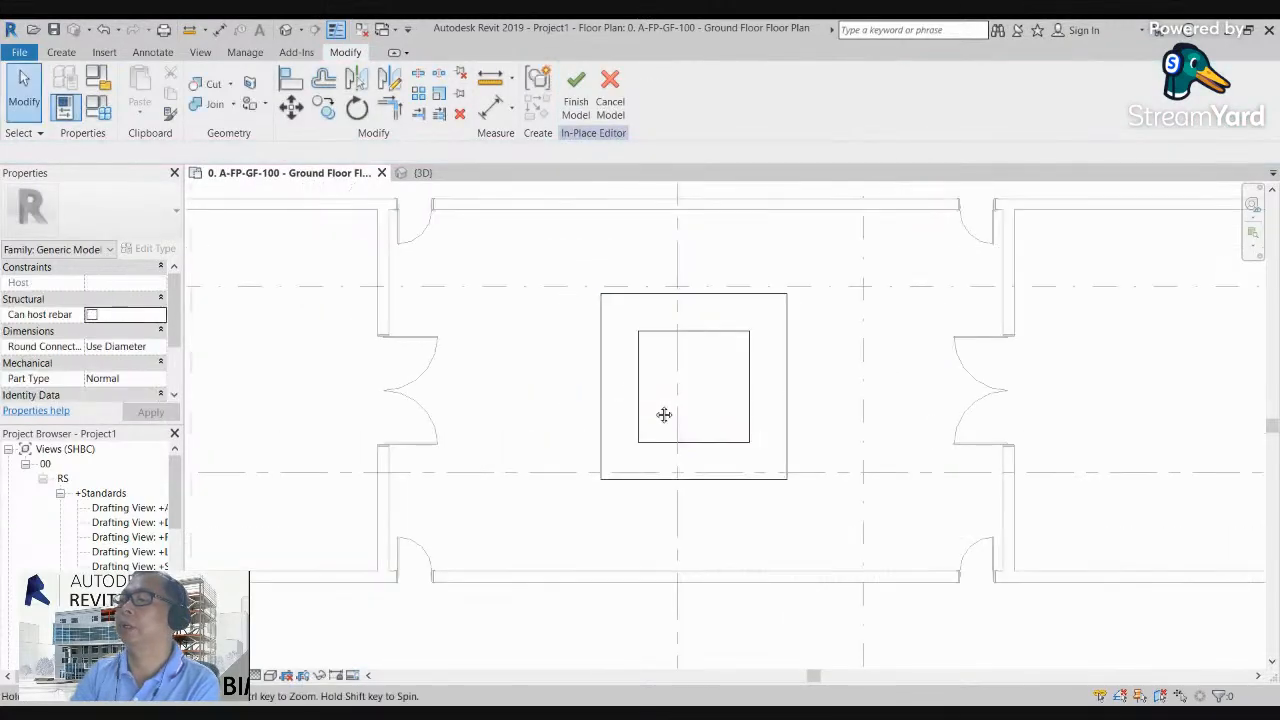
click(576, 85)
Step: Move the horizontal section line through the middle of the hollow square and open its Section A view
scroll(677, 427, up, 1)
scroll(677, 427, down, 3)
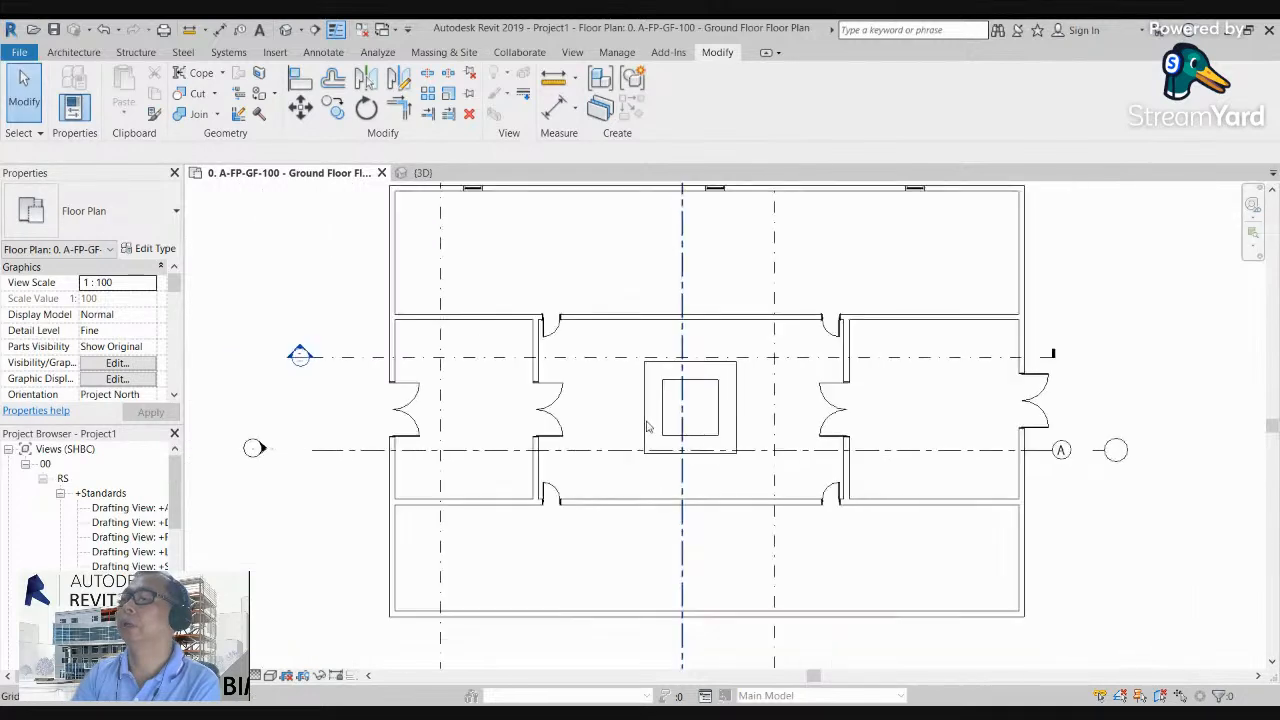
click(609, 370)
drag(610, 375, 637, 415)
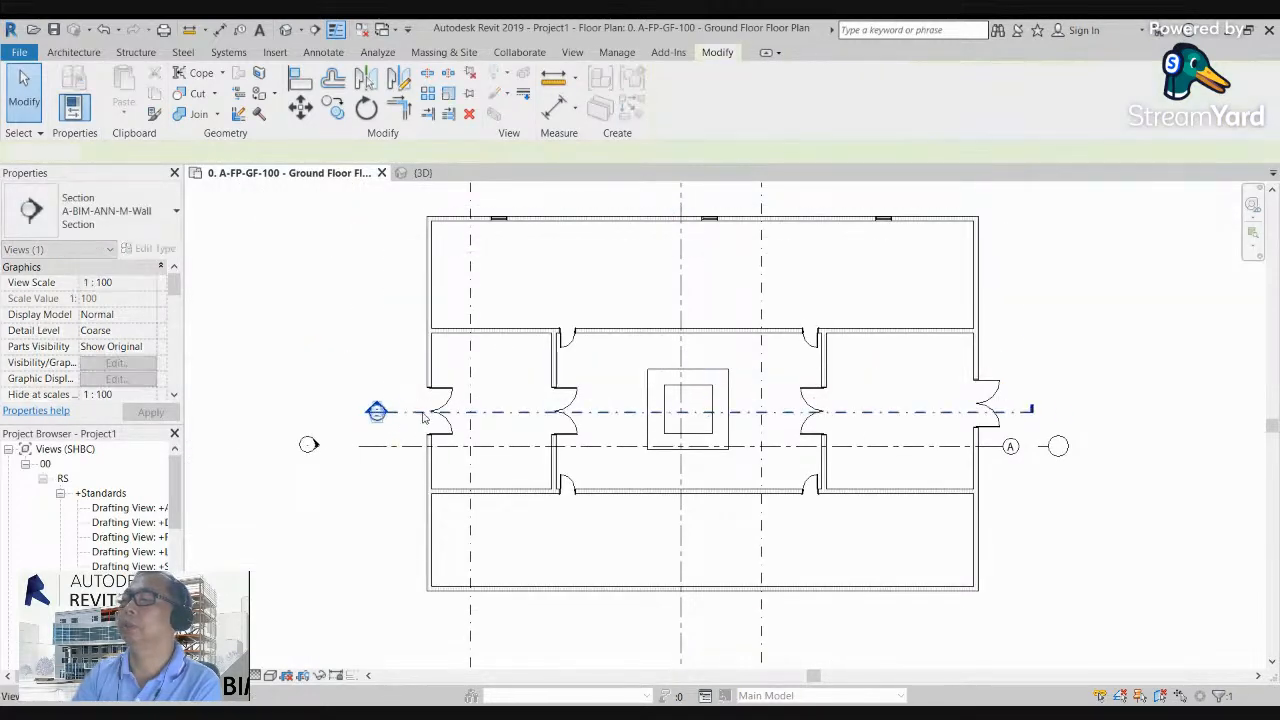
double_click(376, 411)
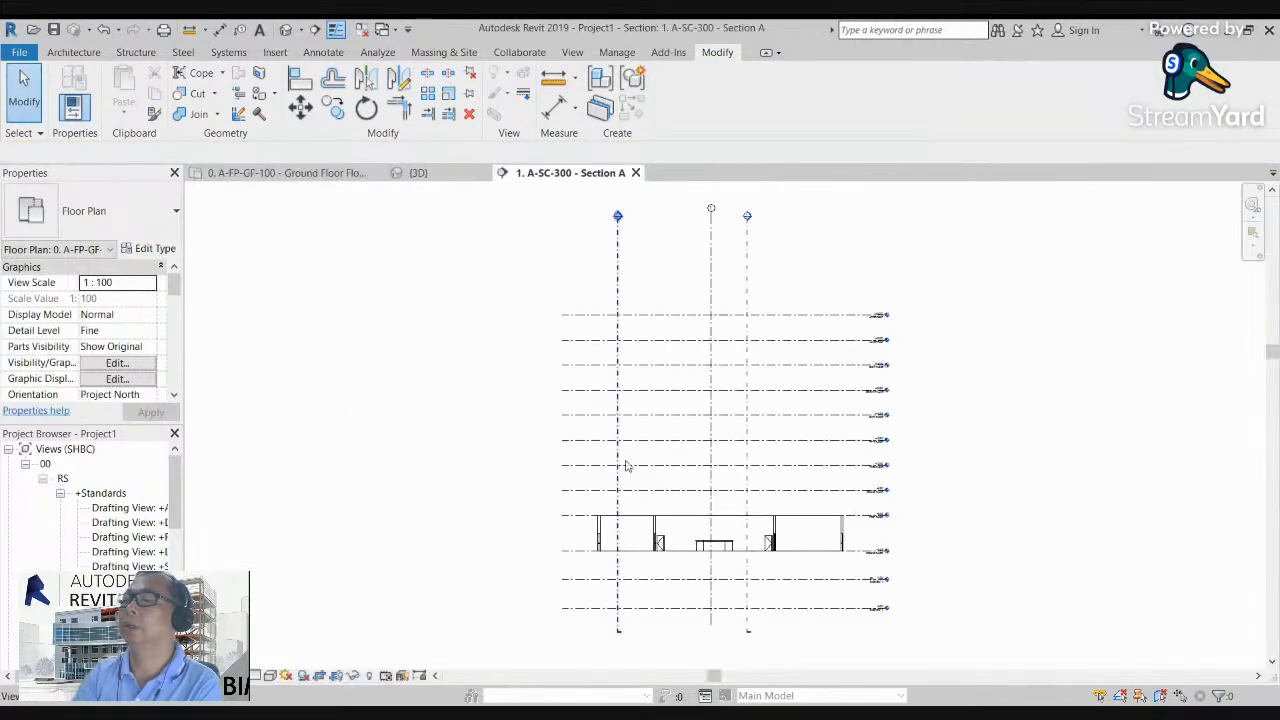
Step: Move grid 1 sideways to about the middle of the hollow square in Section A
scroll(700, 560, up, 5)
scroll(689, 538, up, 5)
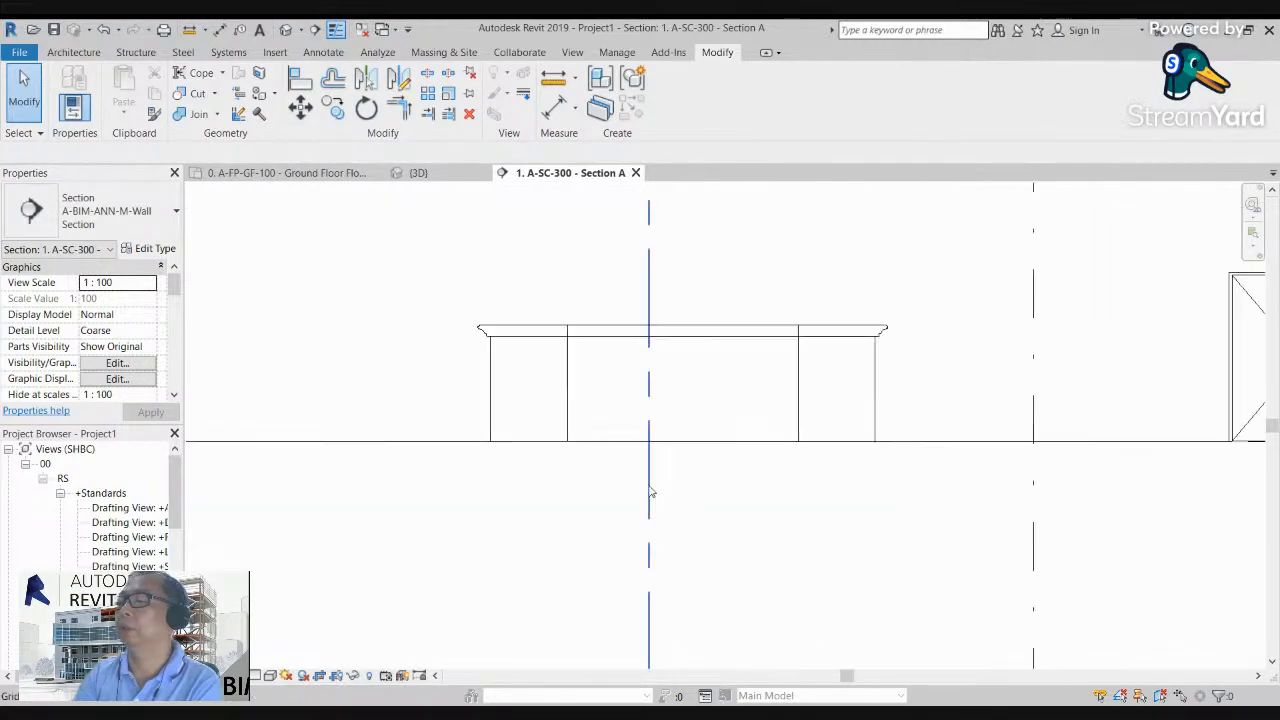
click(649, 346)
drag(649, 346, 703, 351)
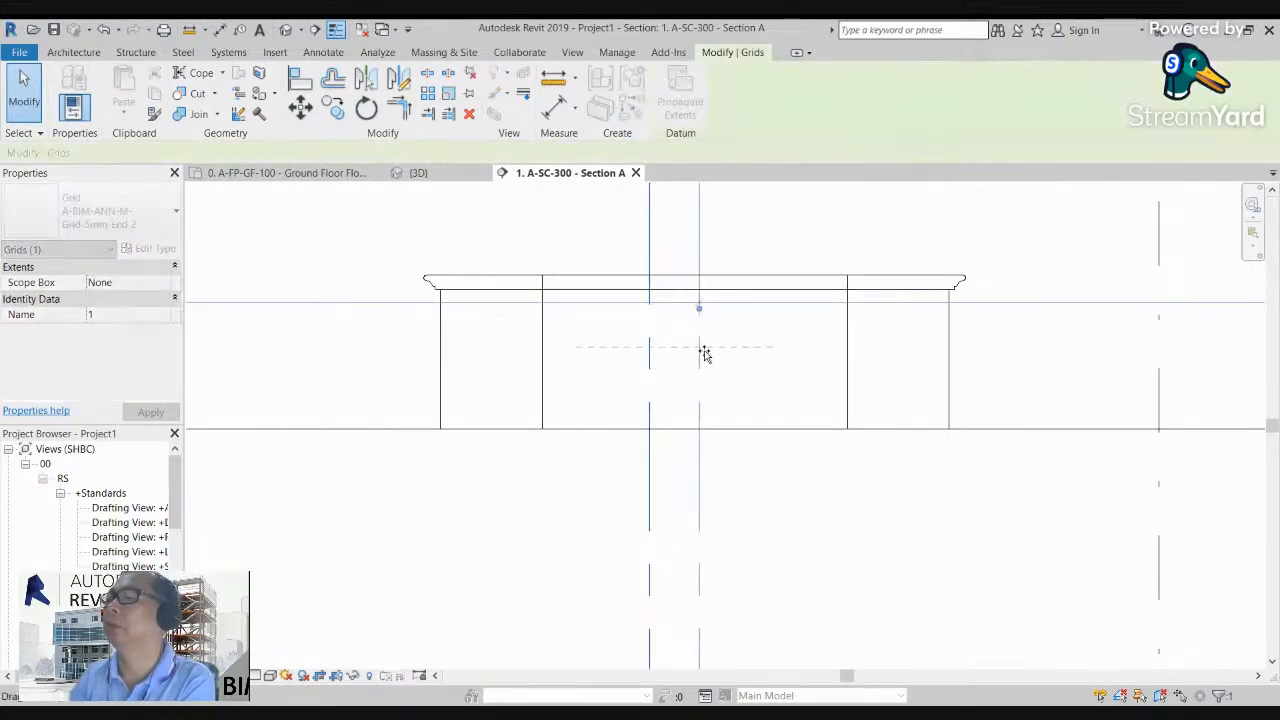
click(735, 330)
Step: Edit the hollow square in place and pick the sweep cap's face as the work plane through the Model Line command
click(758, 293)
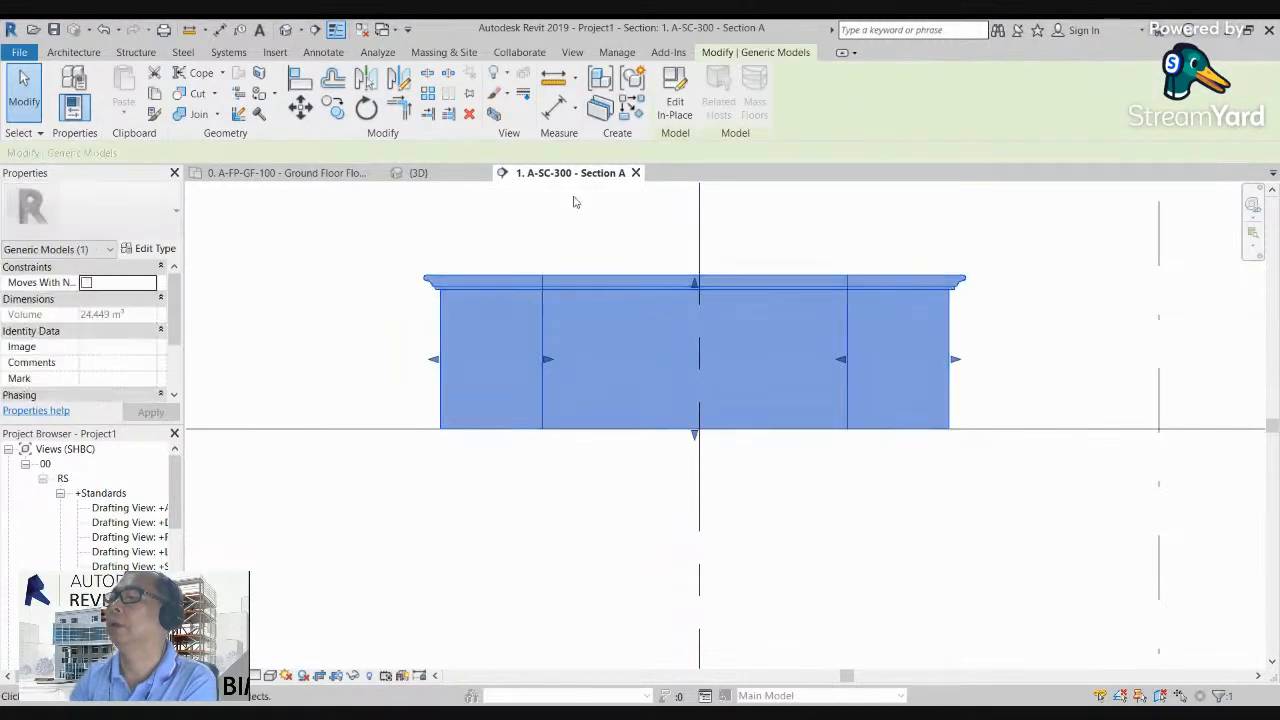
click(675, 100)
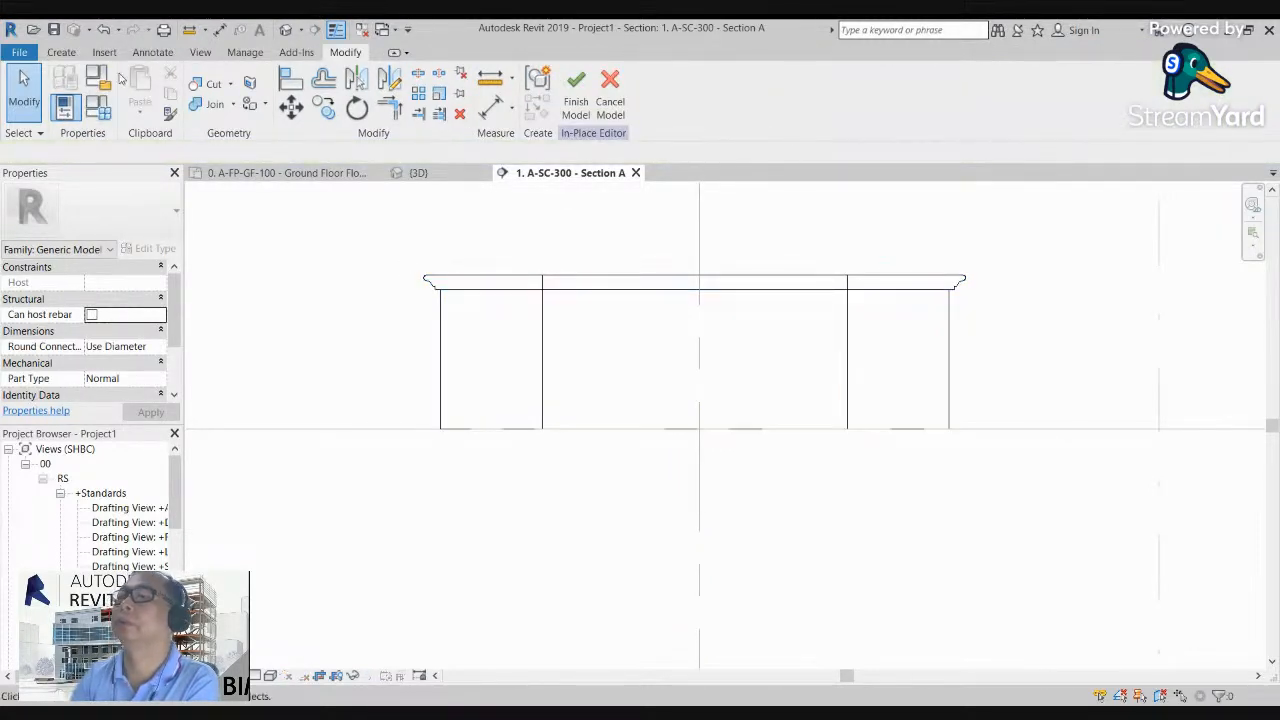
click(61, 52)
click(362, 97)
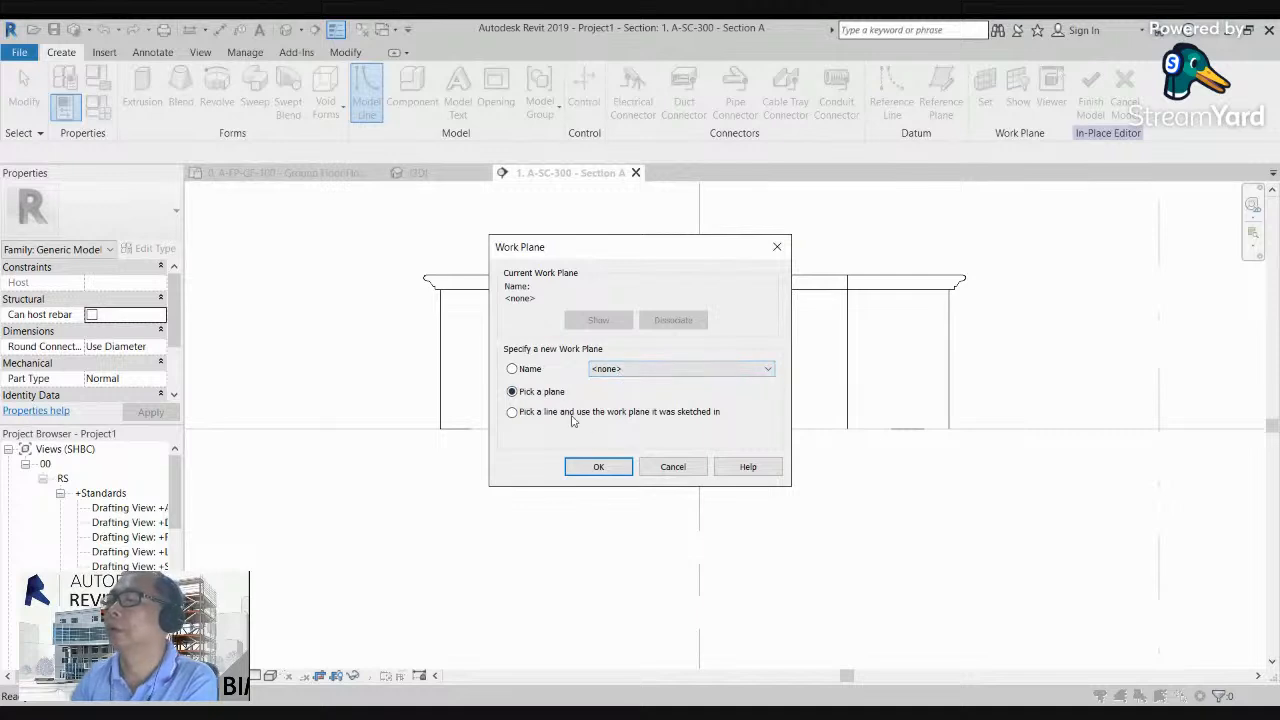
click(599, 467)
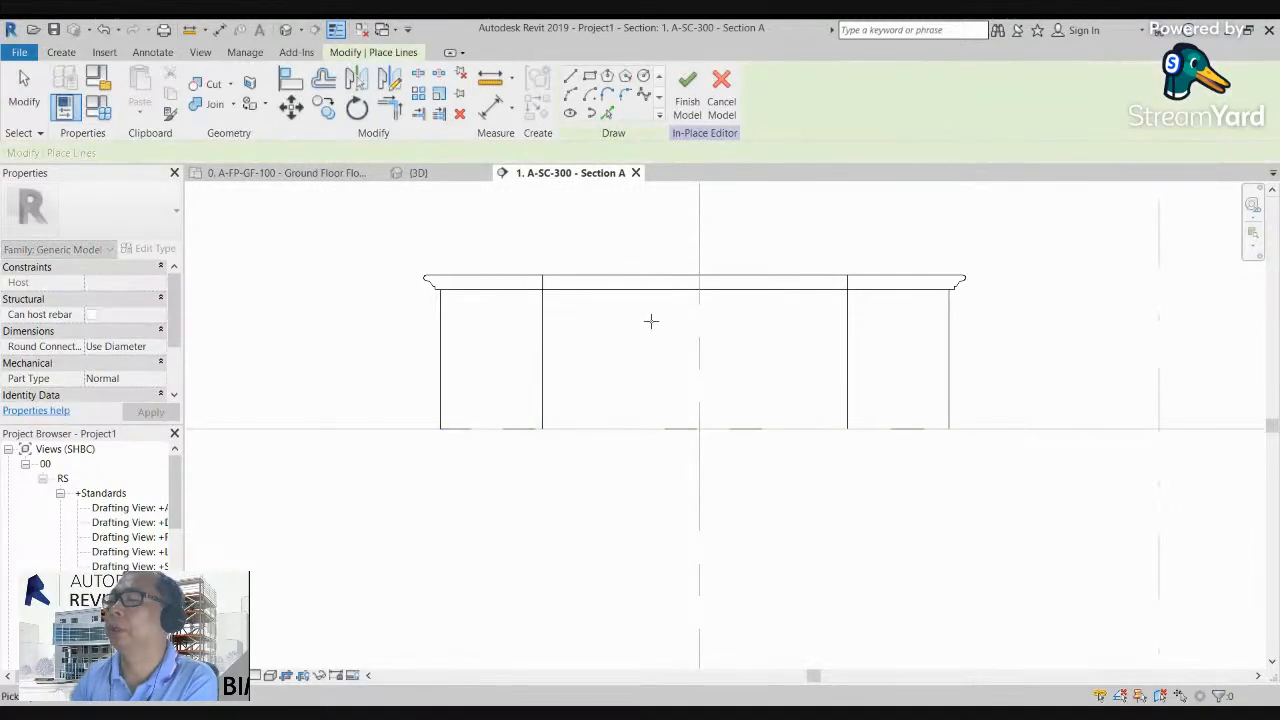
click(655, 282)
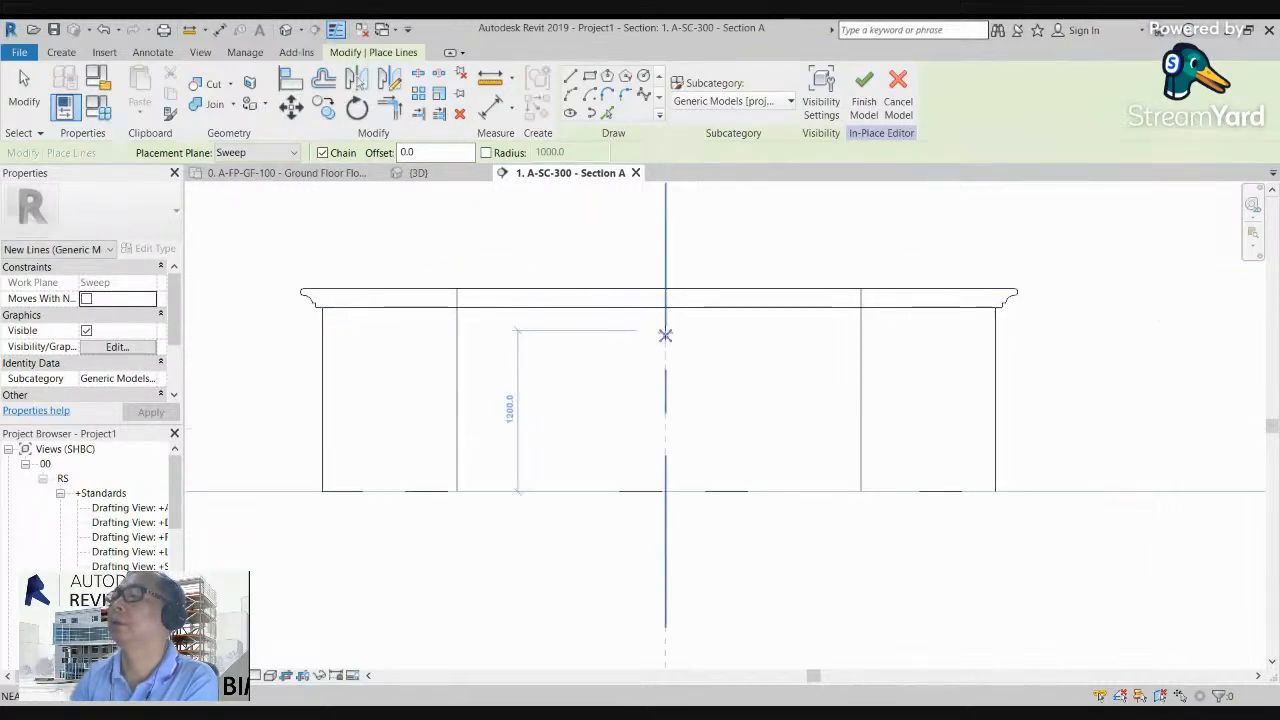
Step: Start a revolve and draw a vertical axis line about 2000 mm long along grid 1 through the hollow square
click(61, 52)
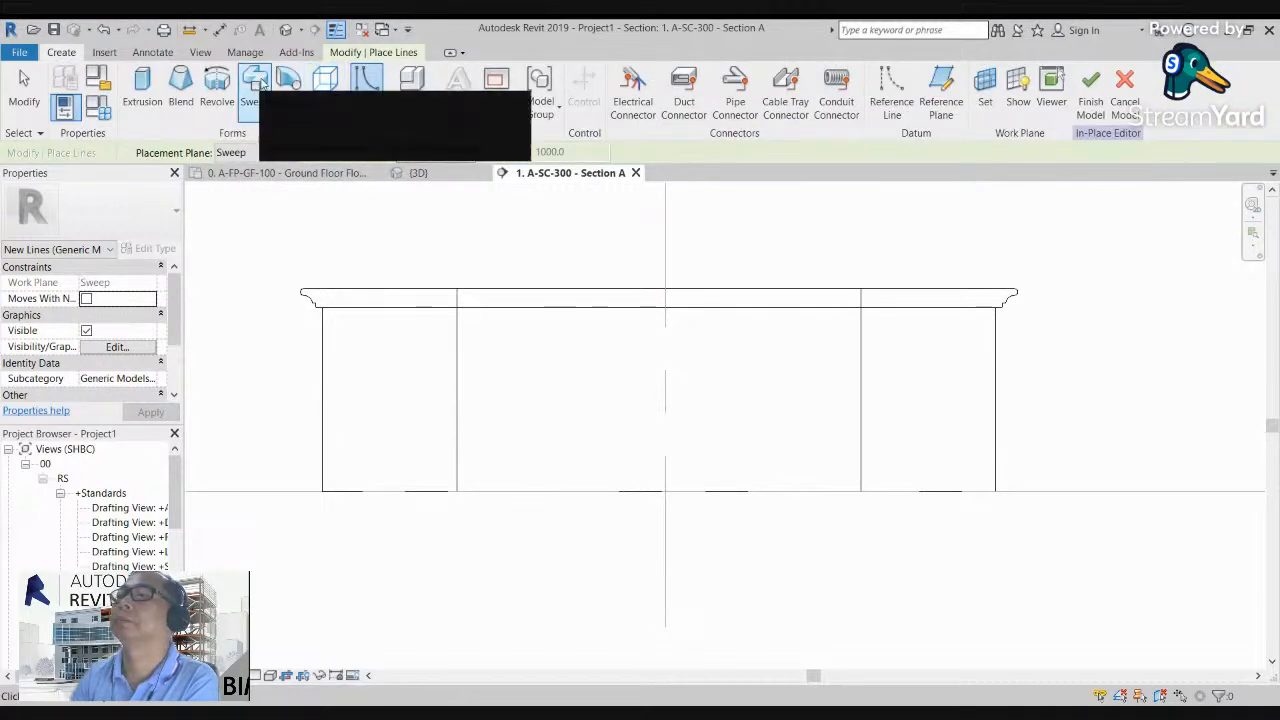
click(217, 88)
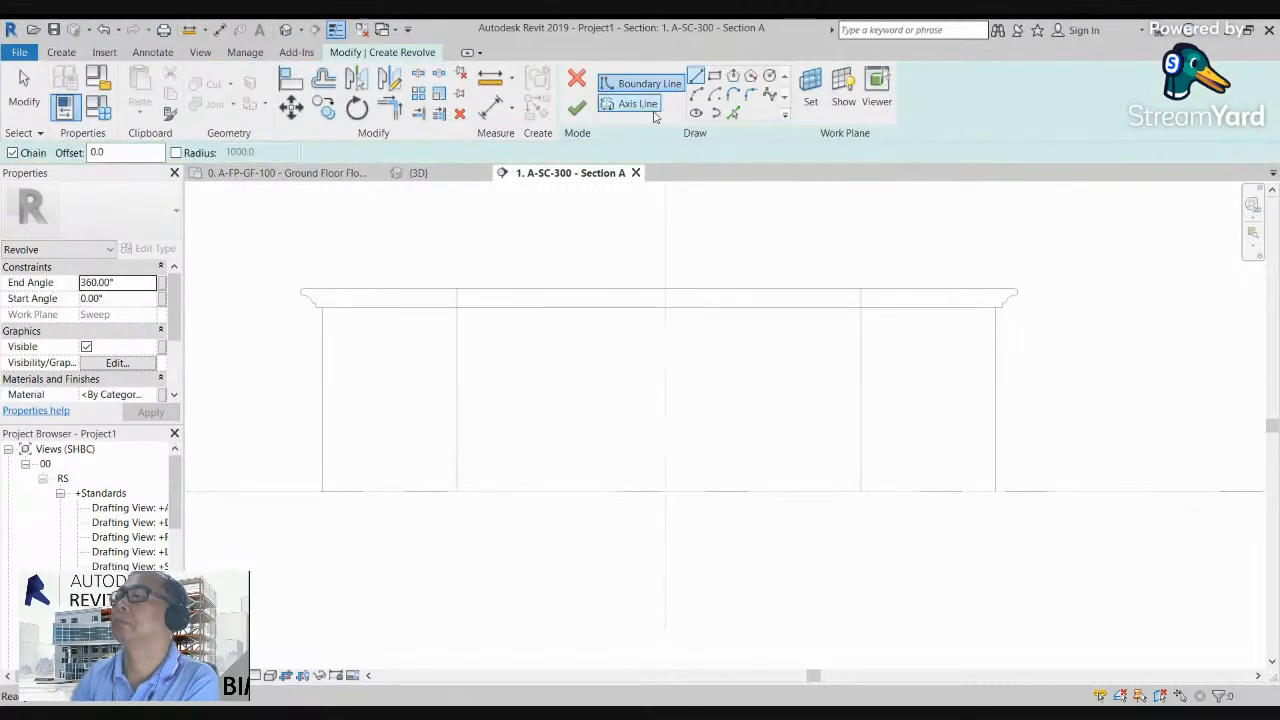
click(627, 106)
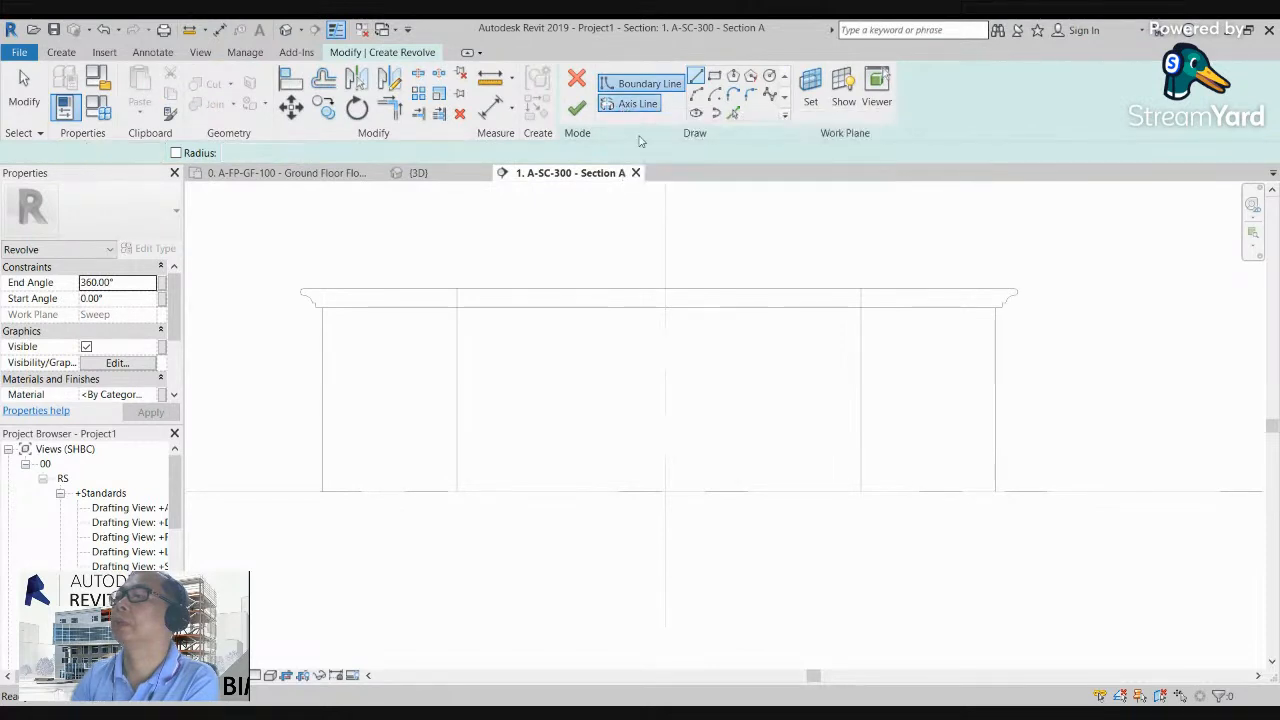
click(666, 262)
click(666, 532)
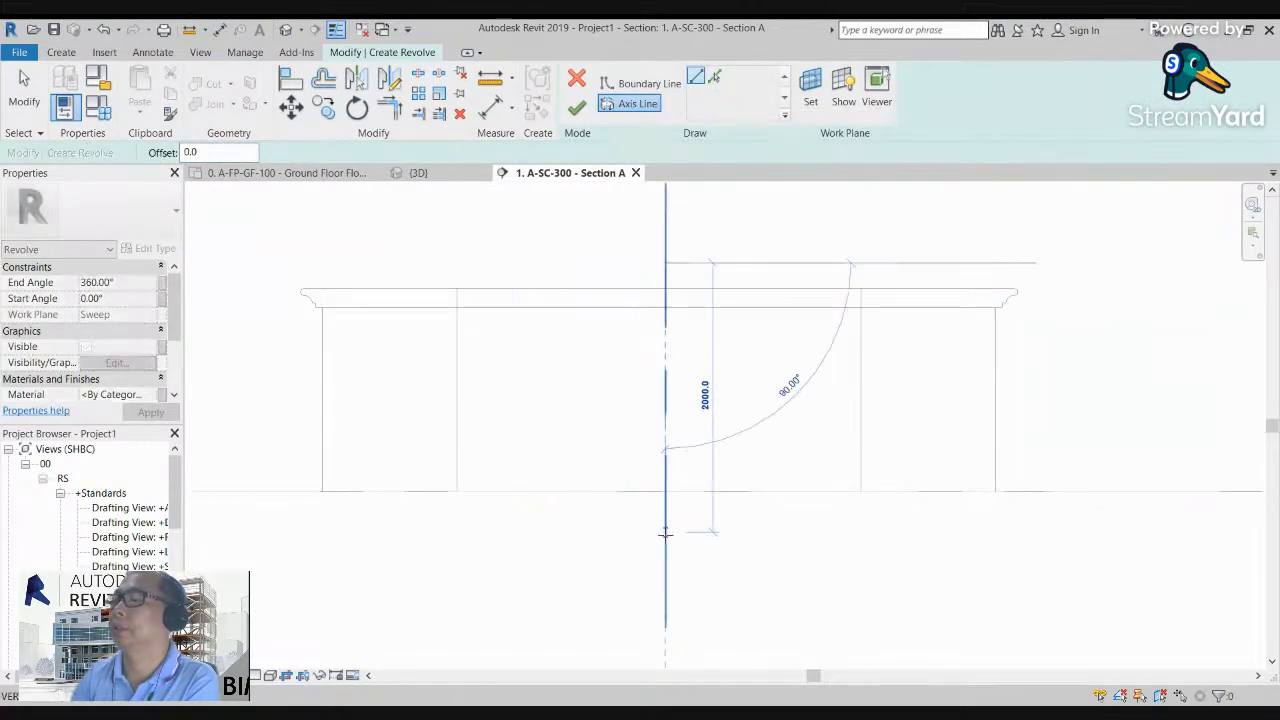
scroll(671, 535, down, 1)
click(686, 396)
scroll(659, 318, up, 1)
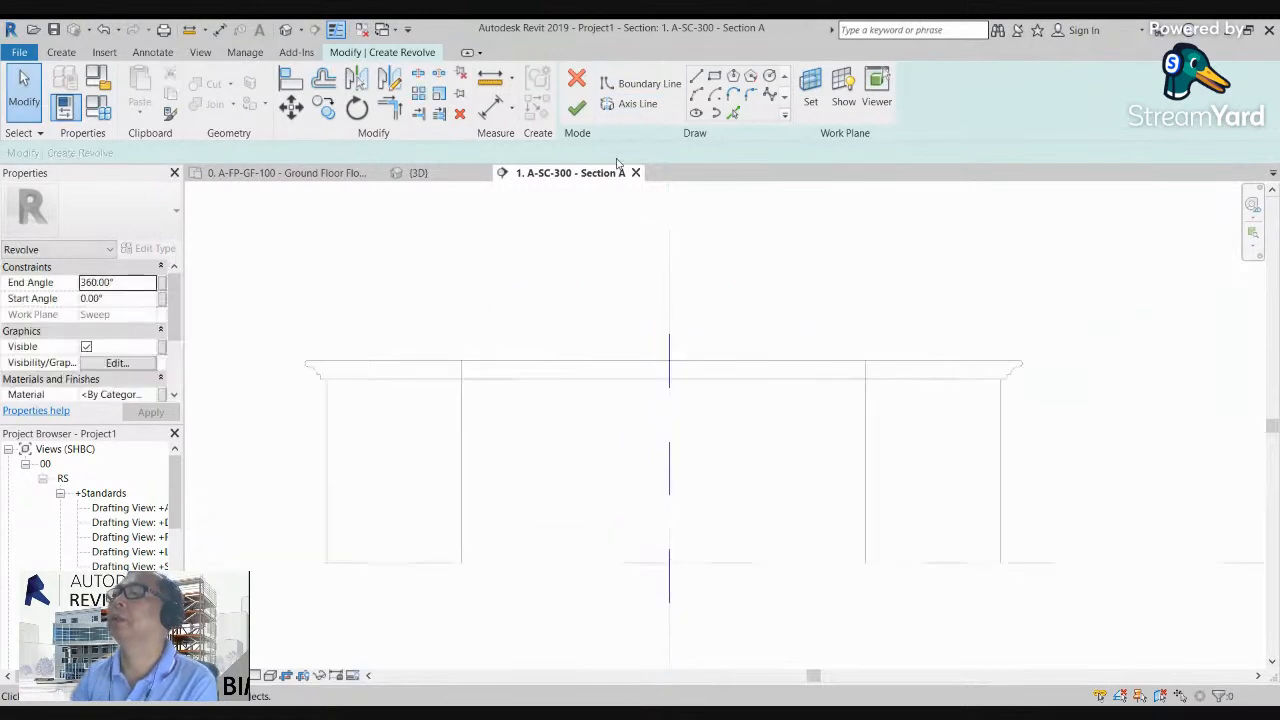
click(643, 84)
scroll(645, 345, up, 1)
scroll(640, 300, down, 2)
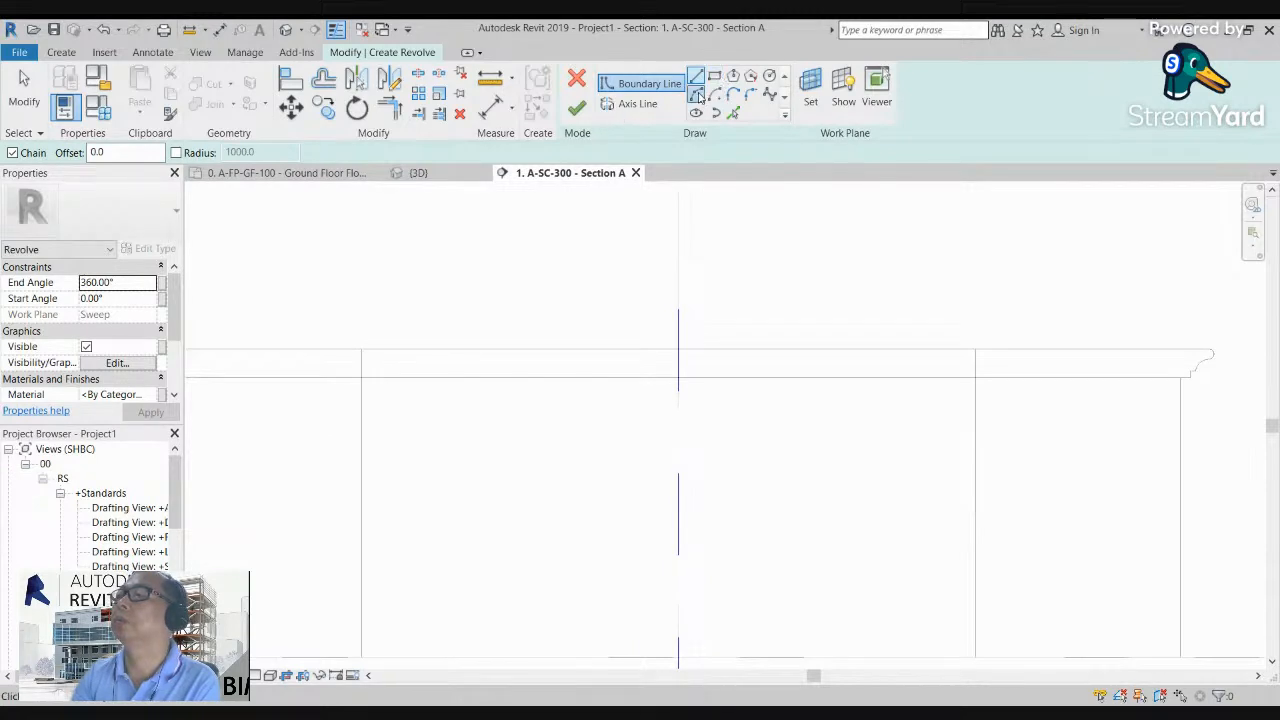
click(645, 273)
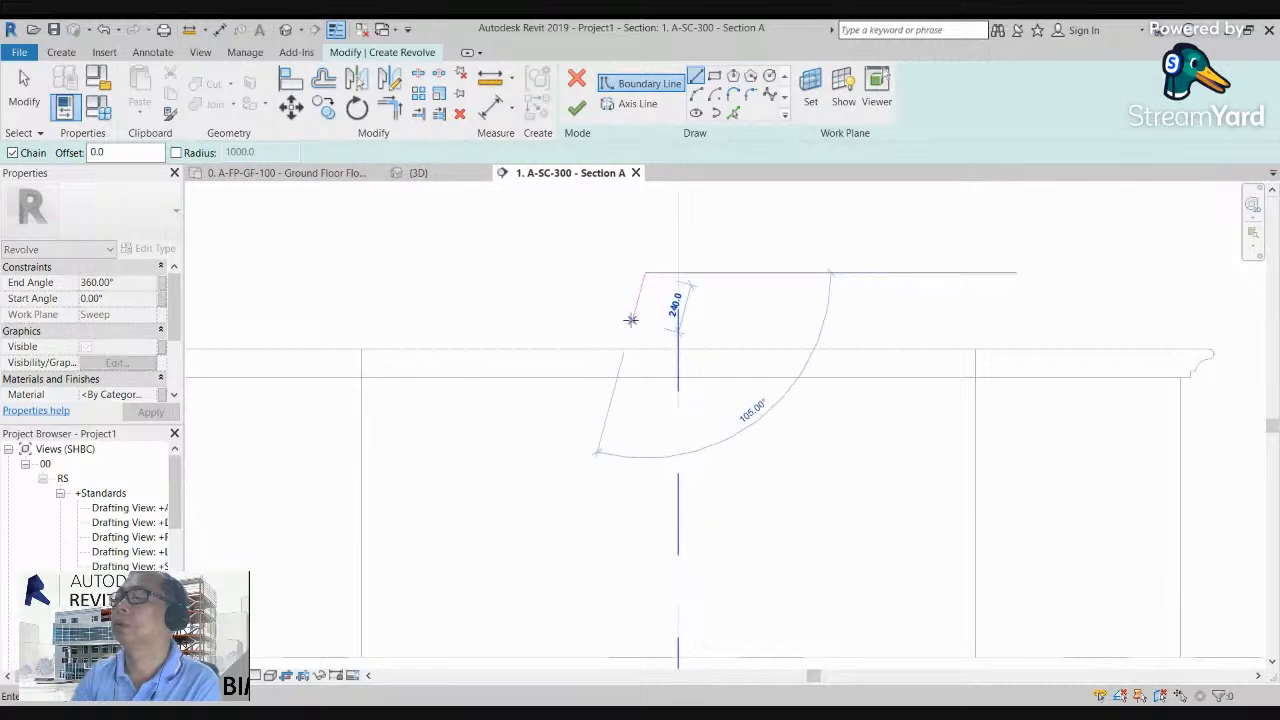
click(622, 310)
key(Escape)
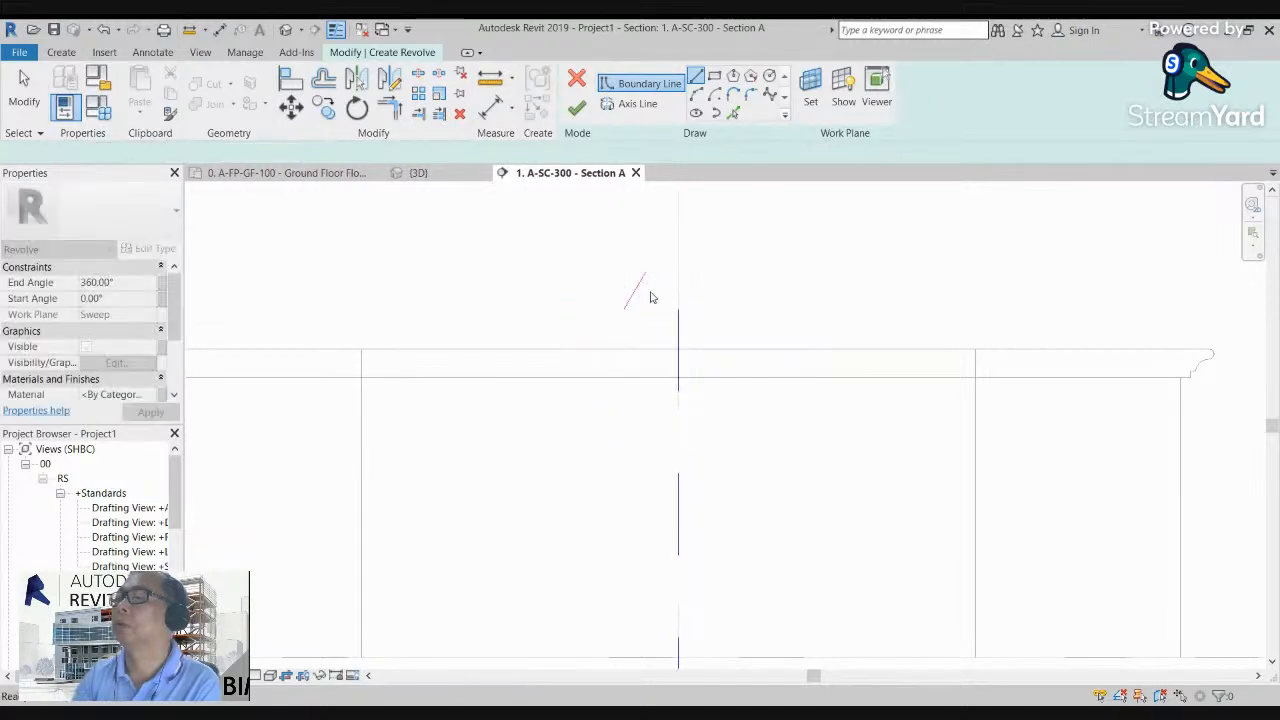
key(Escape)
click(638, 289)
key(Delete)
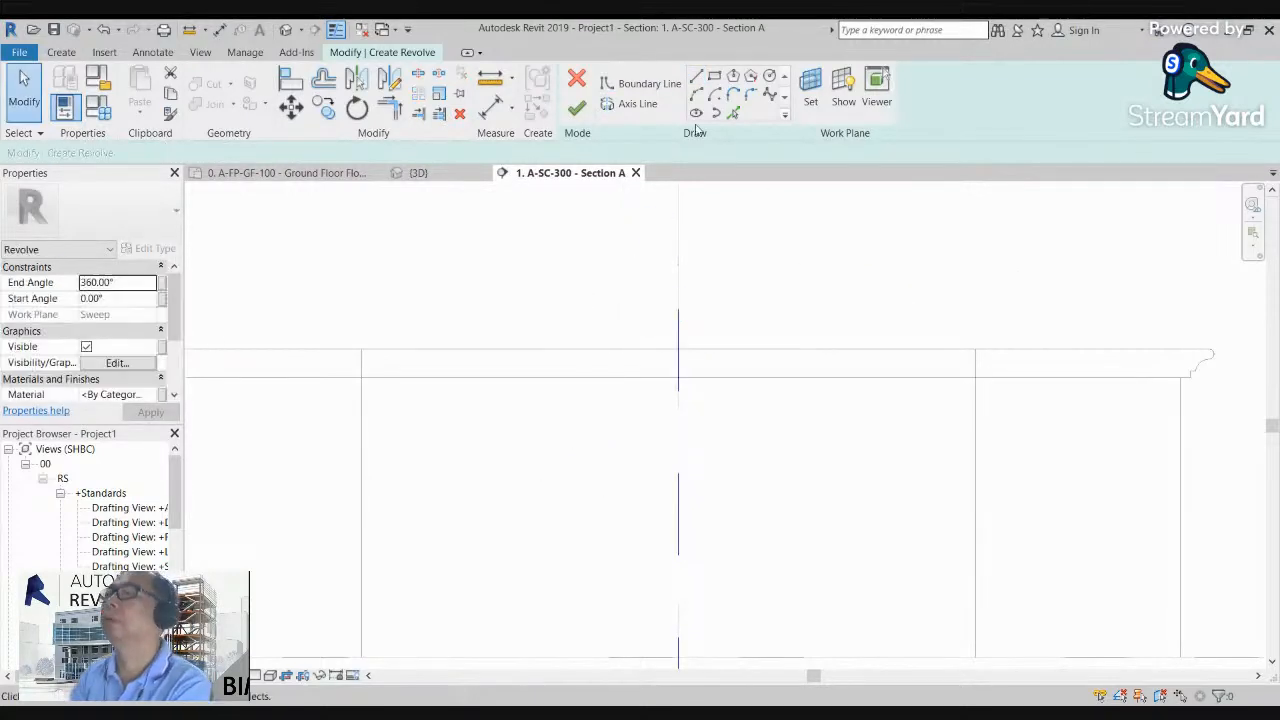
Step: Draw a convex boundary arc of about 266 mm radius from the axis above the cap, outward to the left, as the dome
click(696, 94)
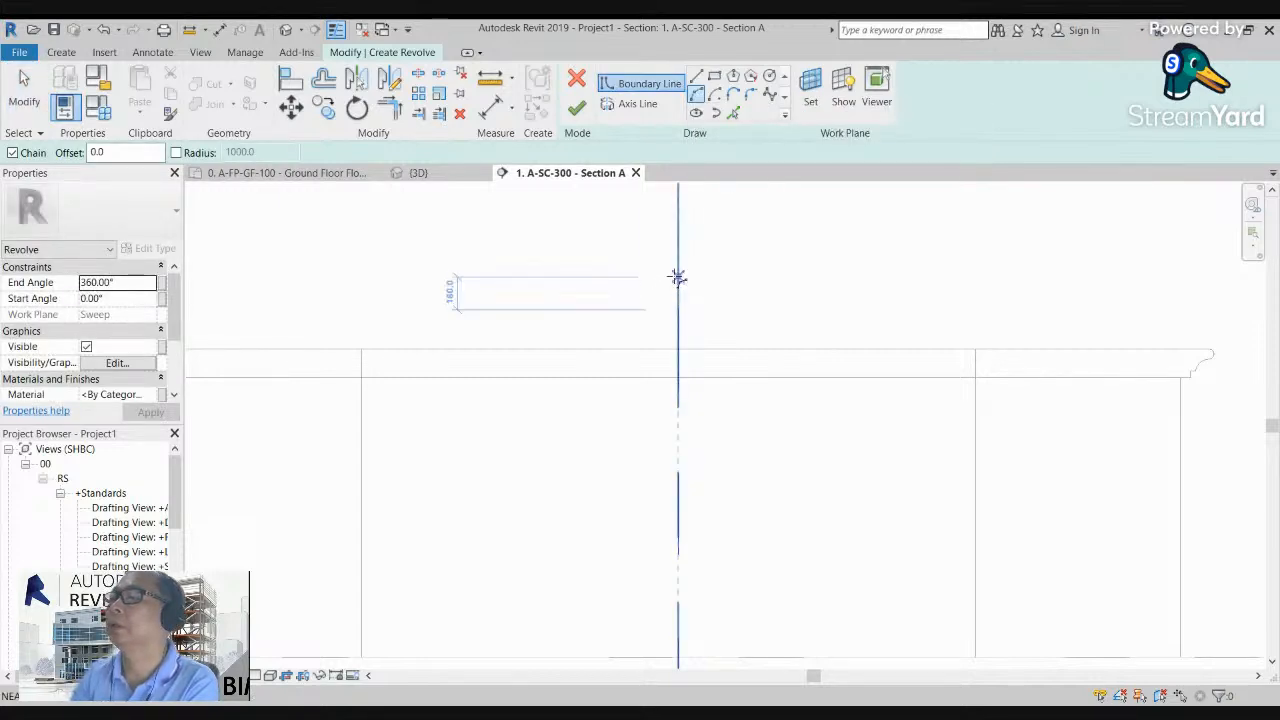
click(678, 277)
click(605, 329)
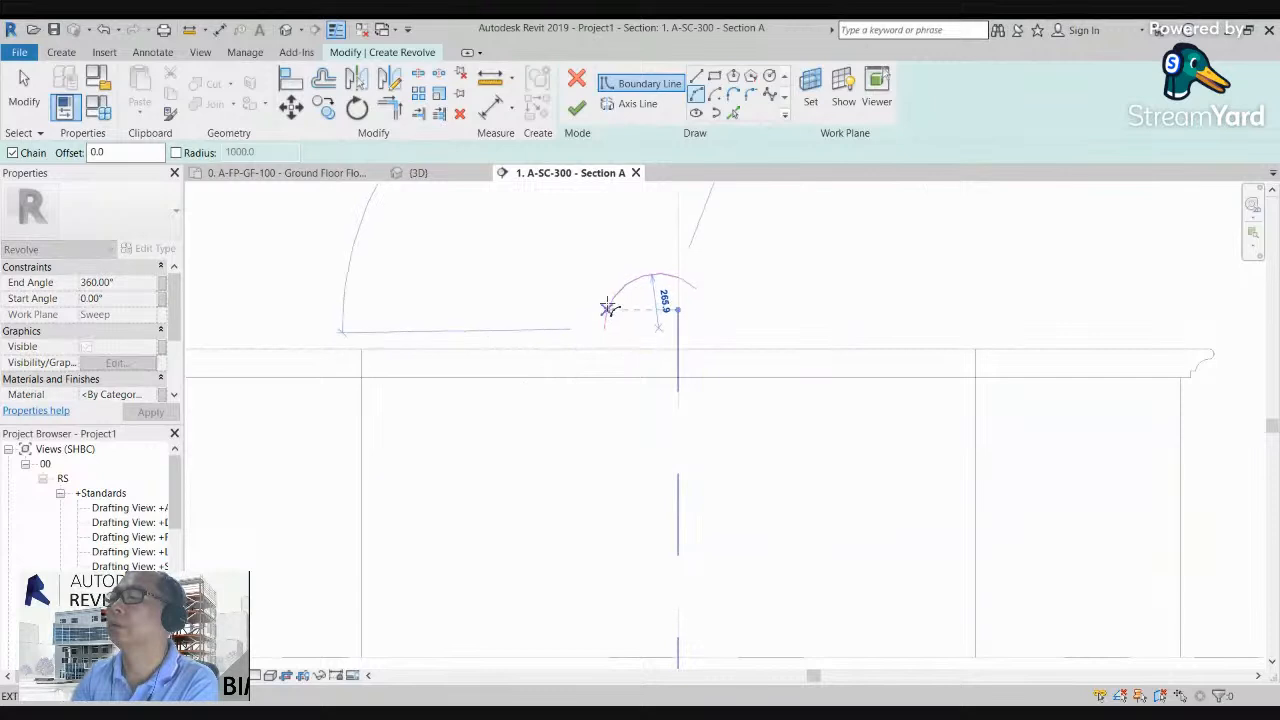
click(607, 304)
scroll(609, 344, up, 3)
key(Escape)
key(Escape)
Step: Draw a concave half-circle boundary arc of about 80 mm radius downward from the dome arc's outer end
click(696, 76)
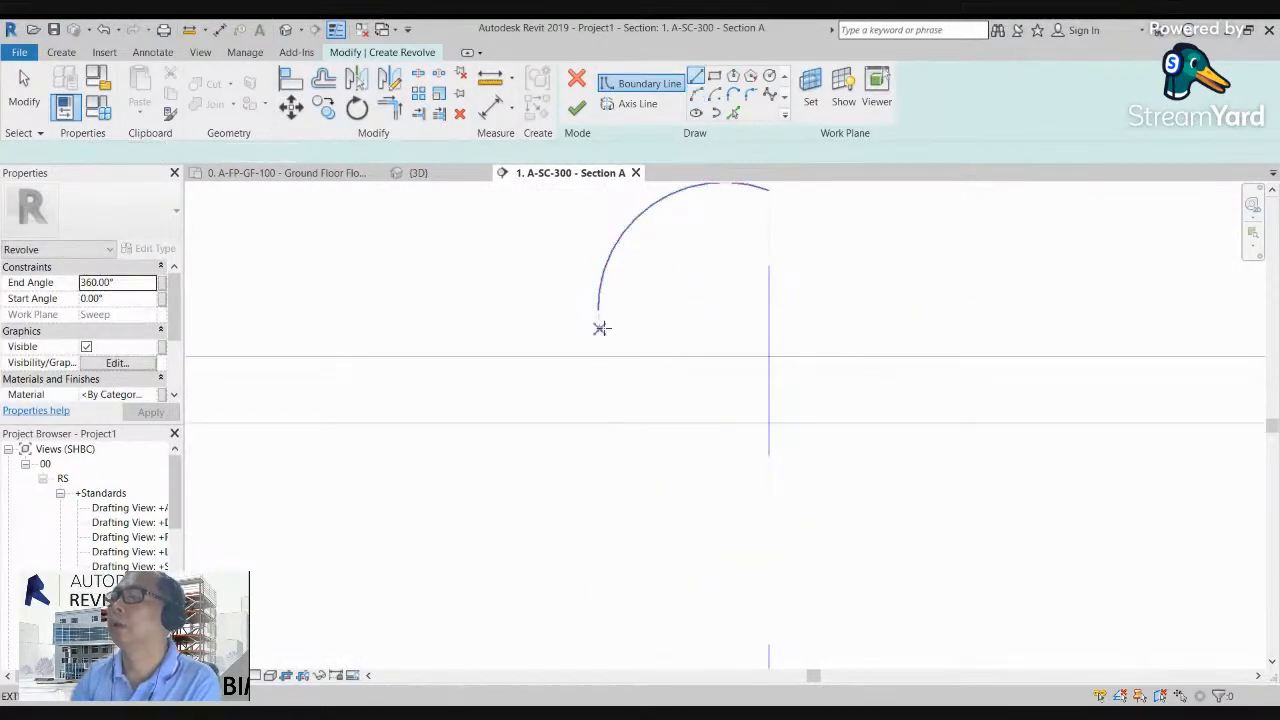
click(699, 96)
click(600, 311)
click(599, 385)
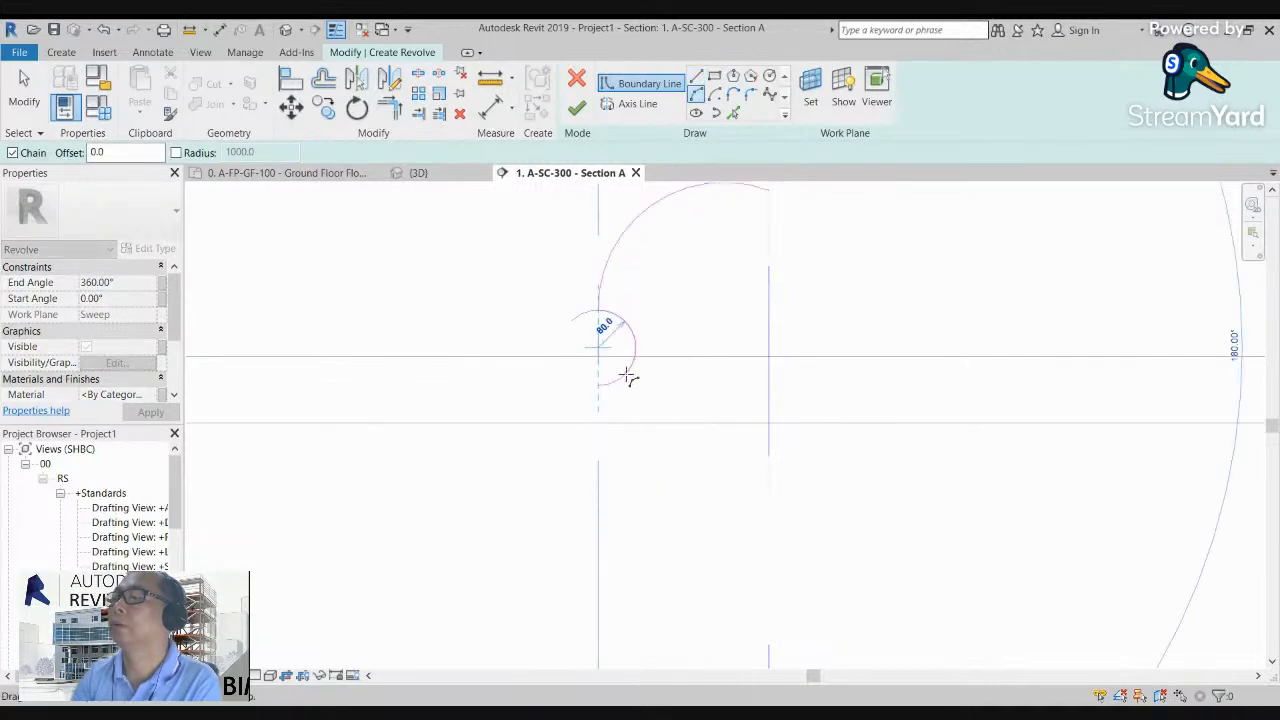
click(626, 376)
key(Escape)
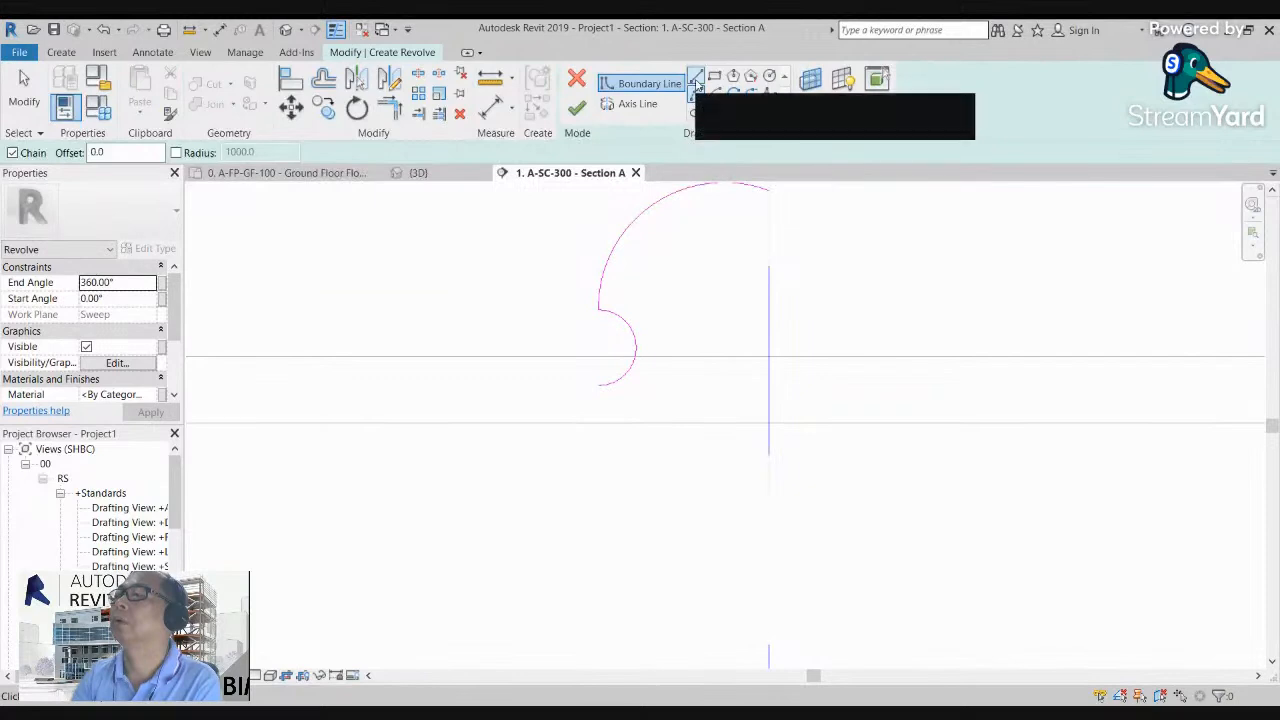
Step: Continue the boundary below the concave arc with five straight segments forming a recessed step around the cap's lower edge
click(696, 76)
click(599, 385)
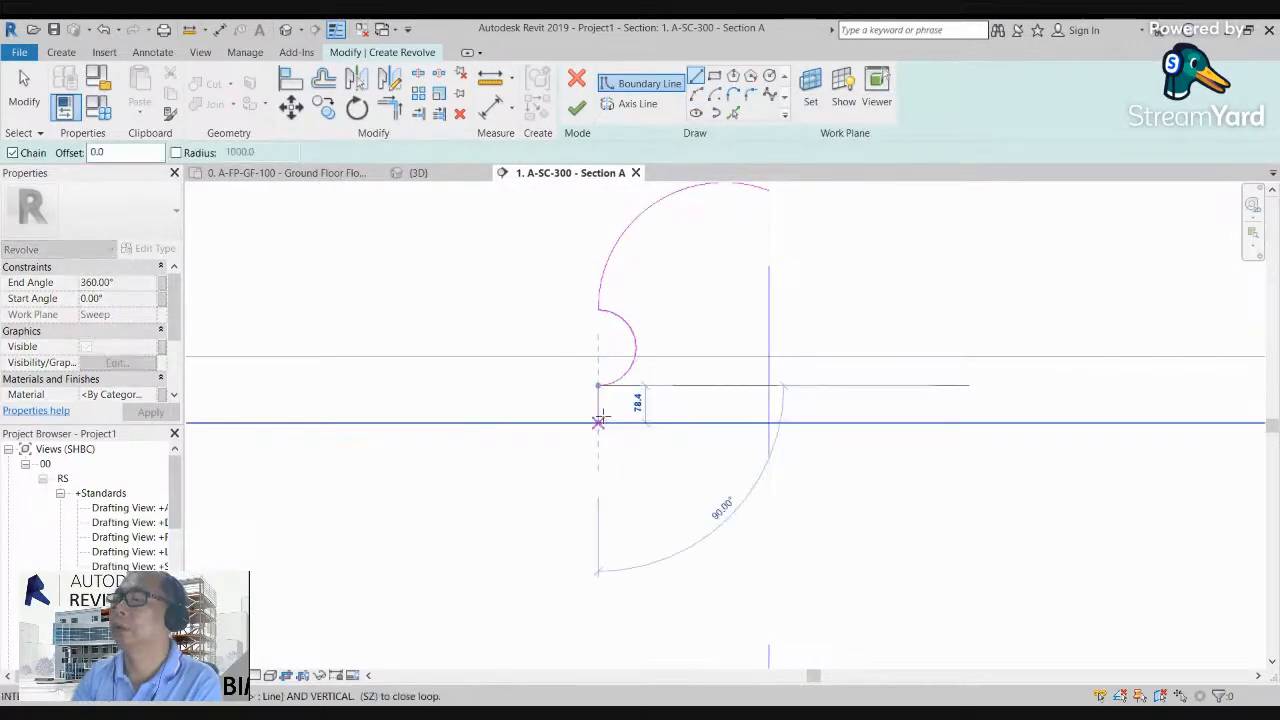
click(598, 414)
click(645, 414)
click(645, 432)
click(569, 432)
click(569, 470)
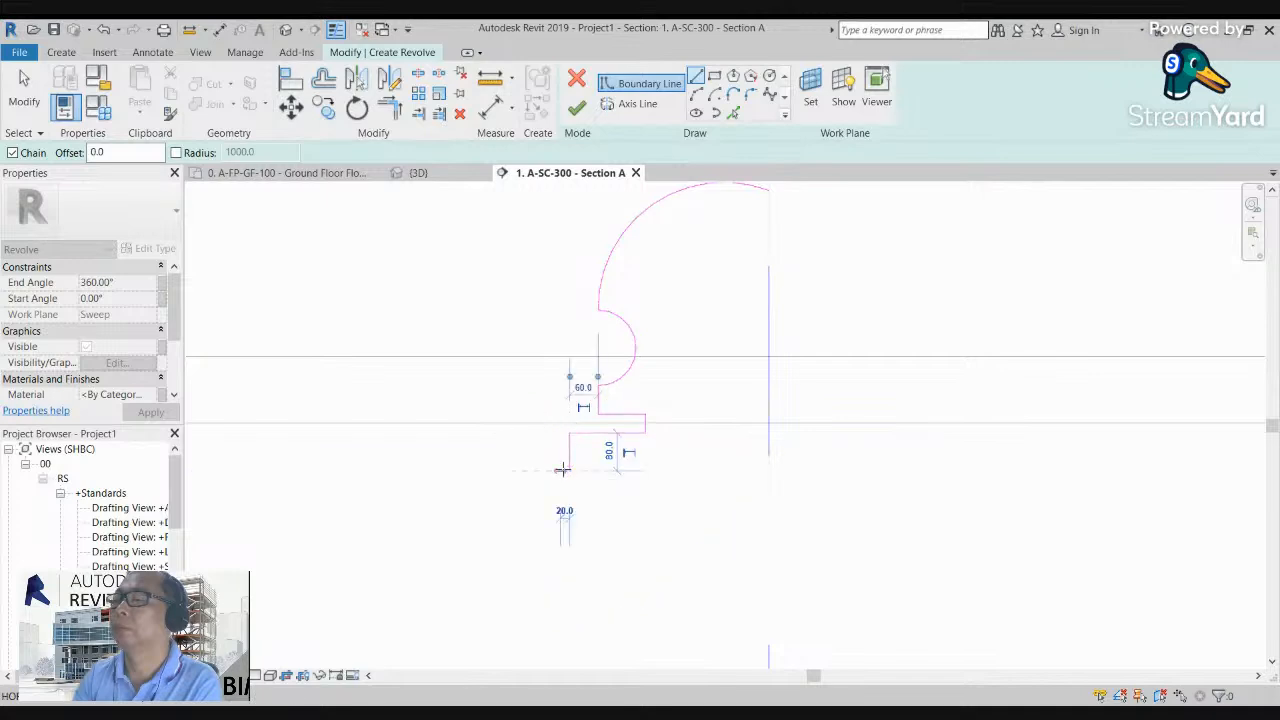
Step: Add a small curved moulding below the stepped lines and outline a square projecting ledge under it
click(697, 95)
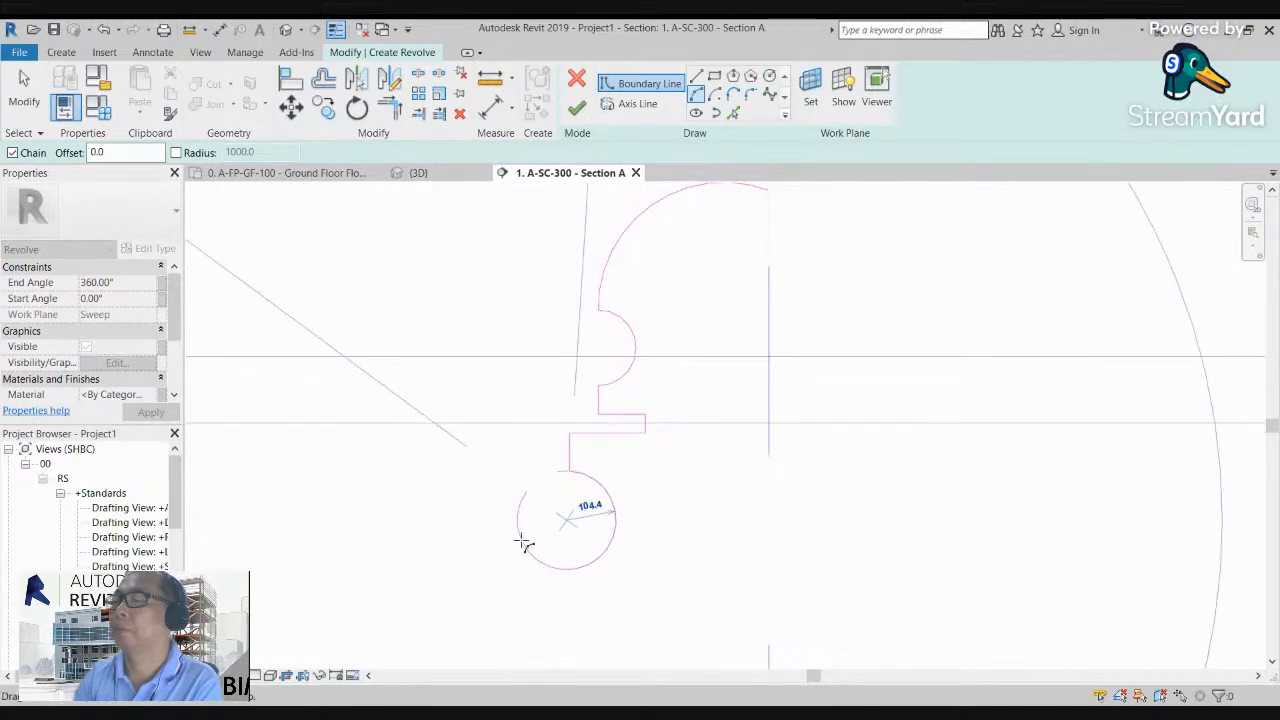
click(530, 490)
key(Escape)
key(Escape)
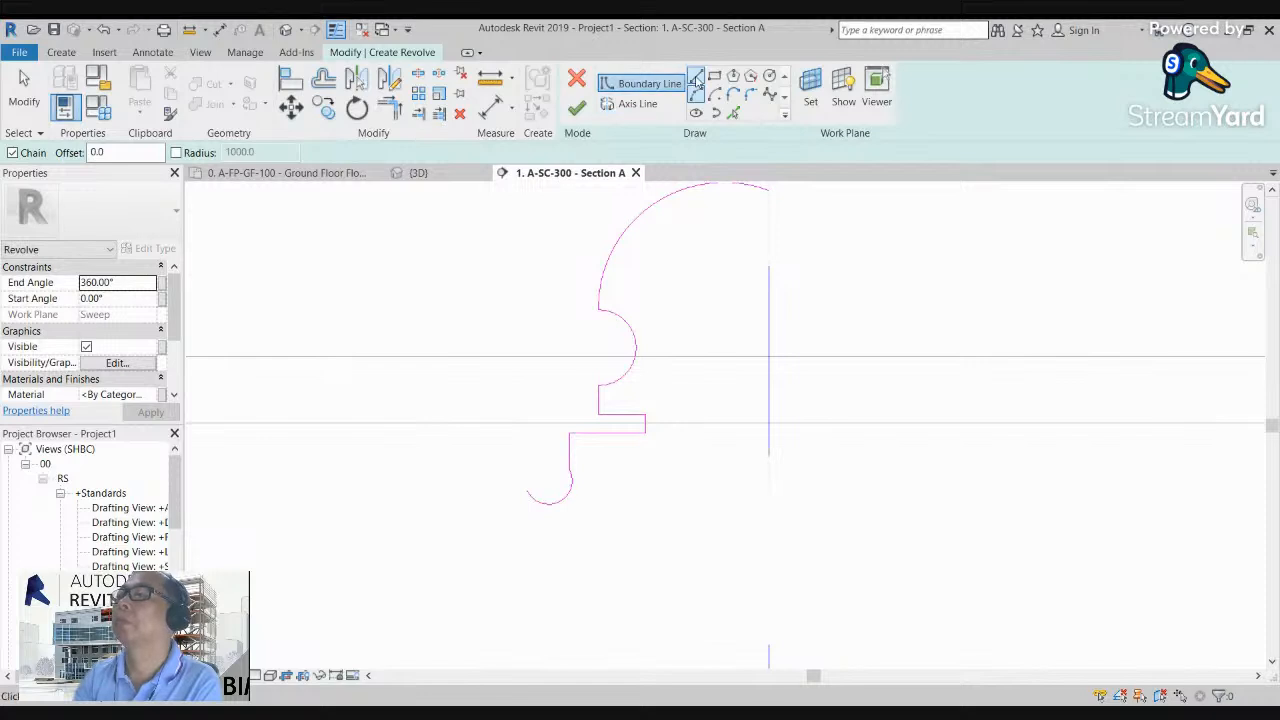
click(527, 491)
click(498, 491)
click(498, 548)
click(534, 548)
Step: Draw the profile's side about 1105 mm down to the ground line and a base line ending on the revolve axis
scroll(545, 528, down, 6)
scroll(545, 528, down, 2)
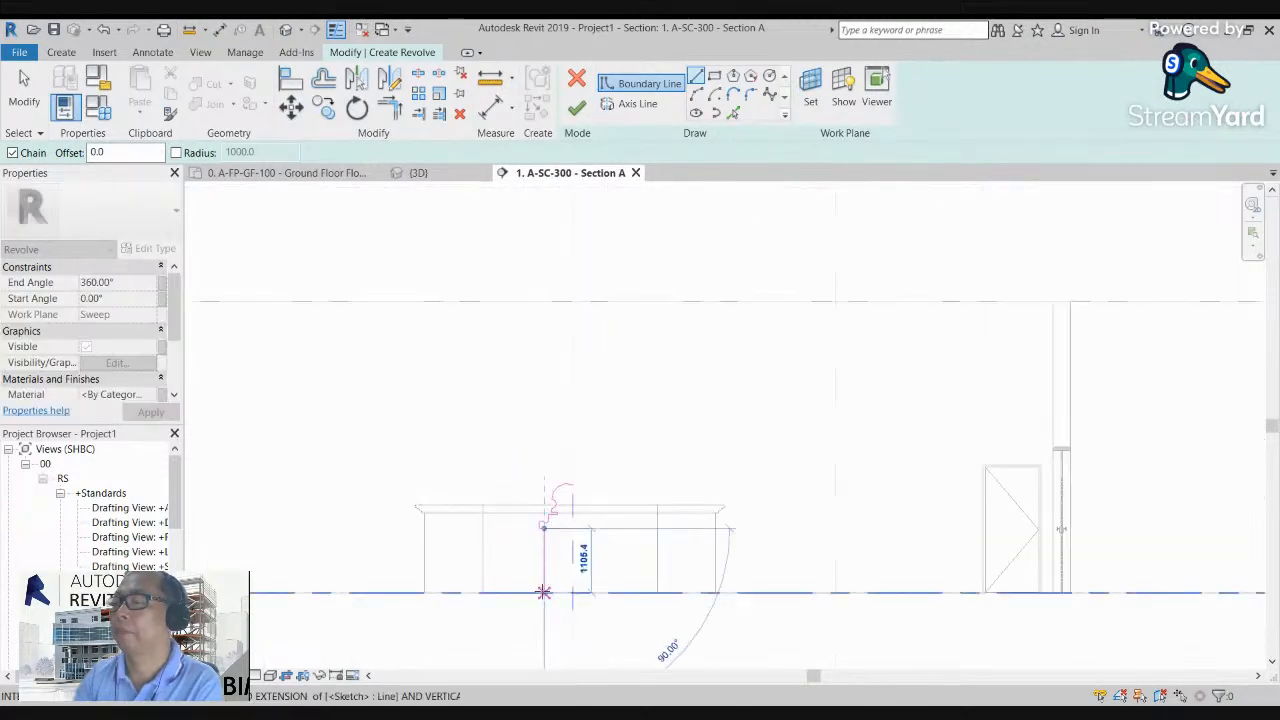
scroll(569, 591, up, 6)
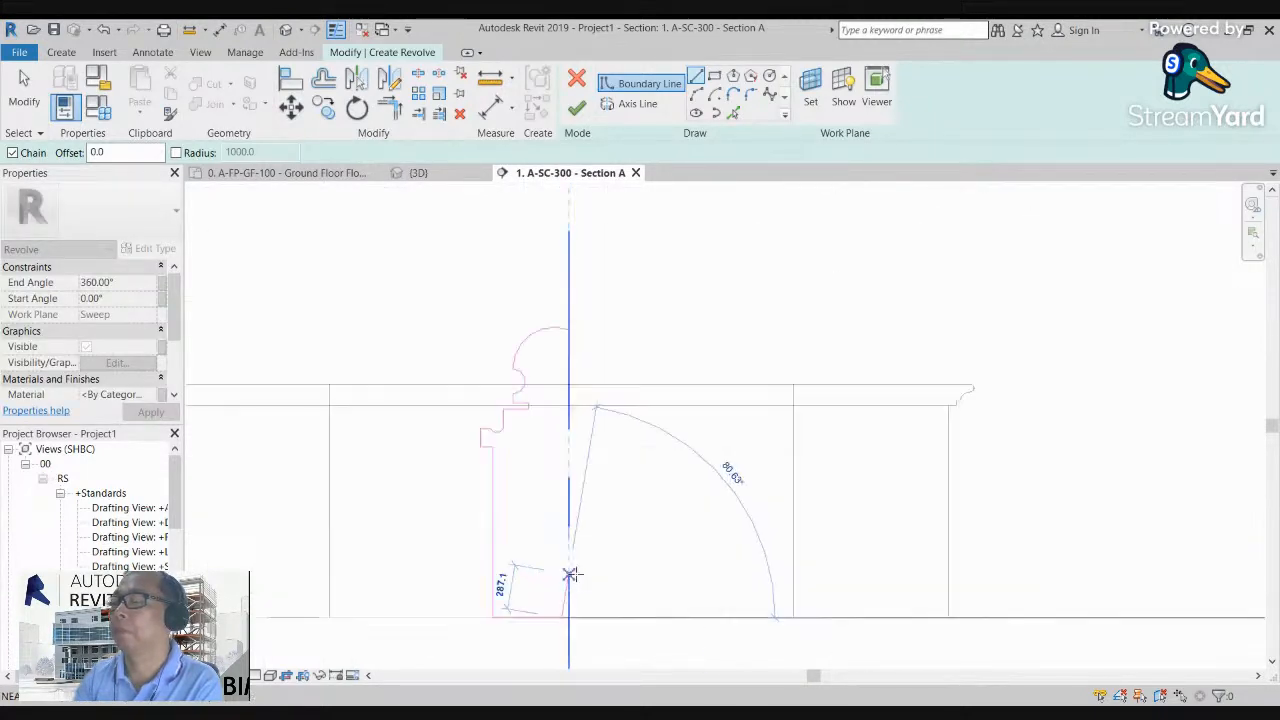
key(Escape)
scroll(565, 316, down, 3)
scroll(563, 550, up, 3)
click(565, 550)
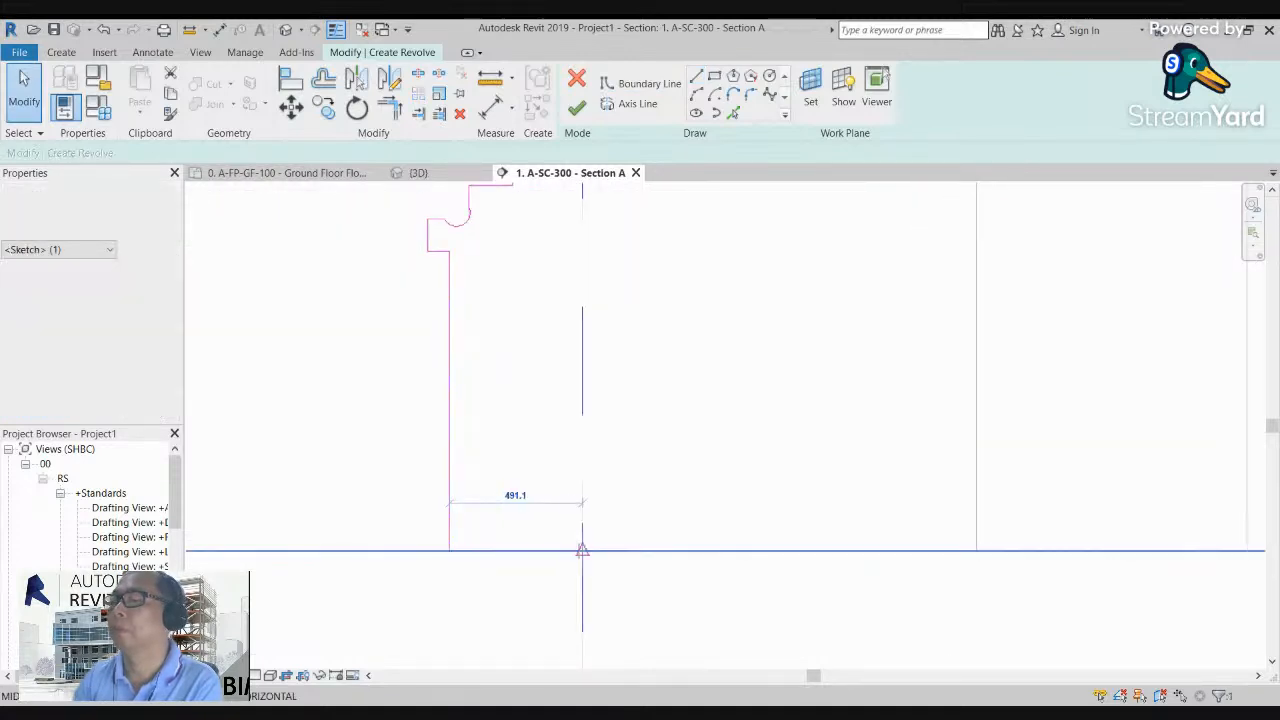
scroll(572, 549, down, 2)
scroll(563, 520, down, 2)
key(Escape)
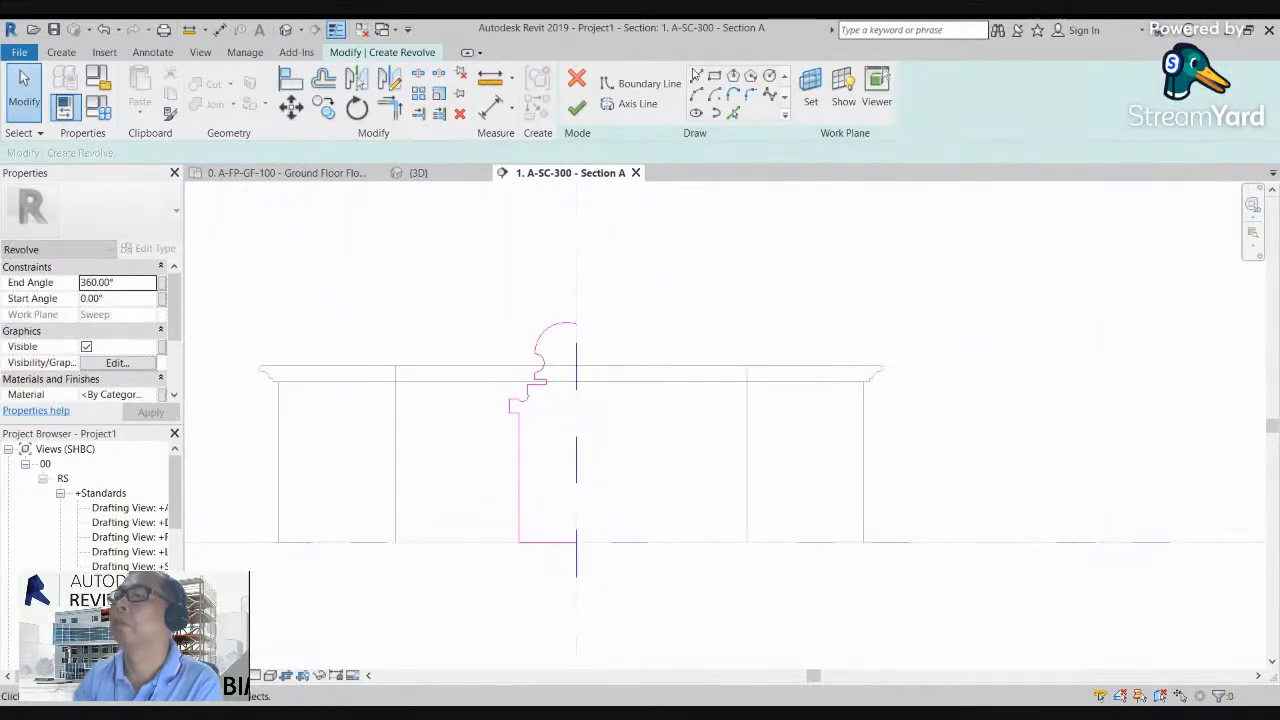
Step: Close the profile with a vertical line about 1860 mm long on the axis, then finish the revolve and the in-place model
click(697, 78)
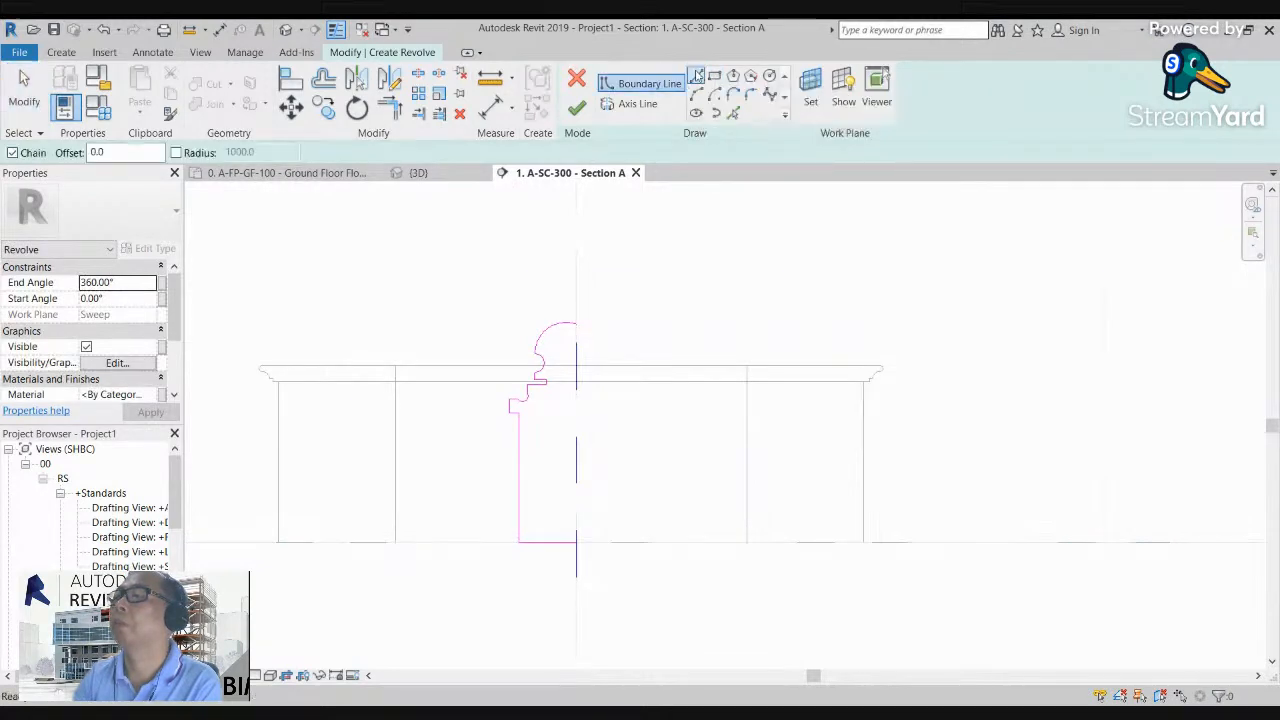
click(576, 325)
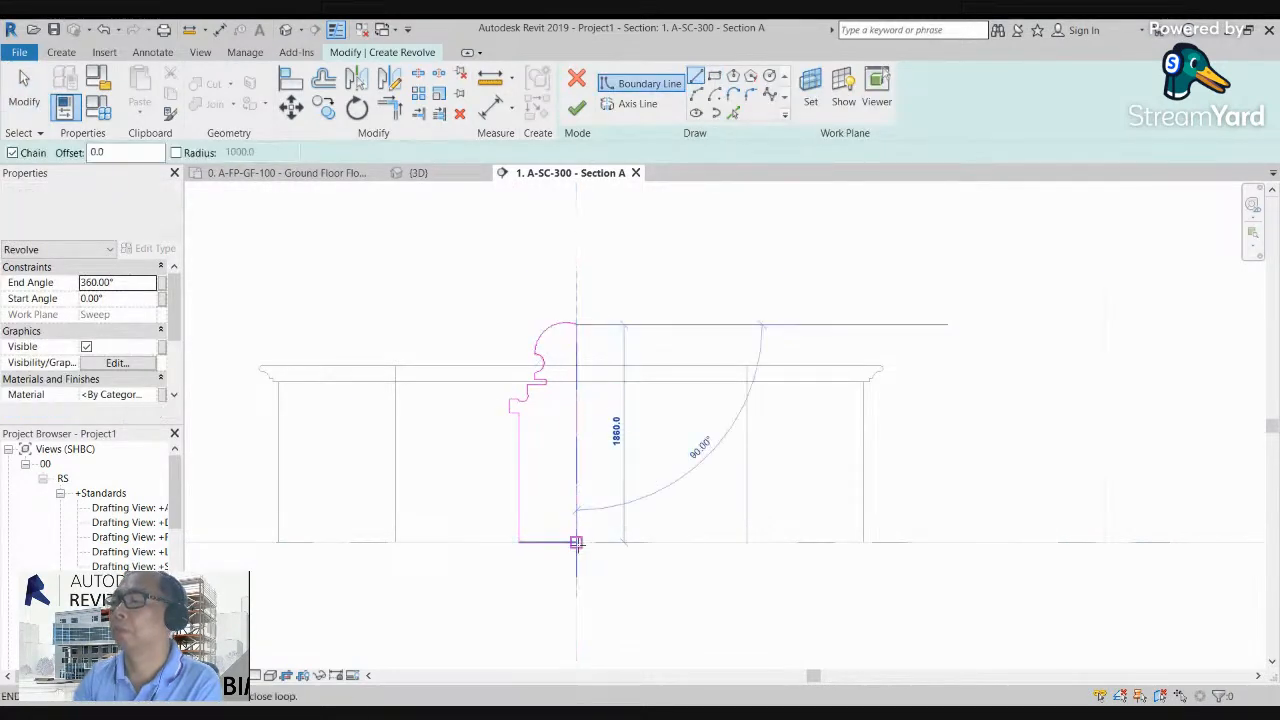
click(575, 541)
key(Escape)
key(Escape)
click(576, 107)
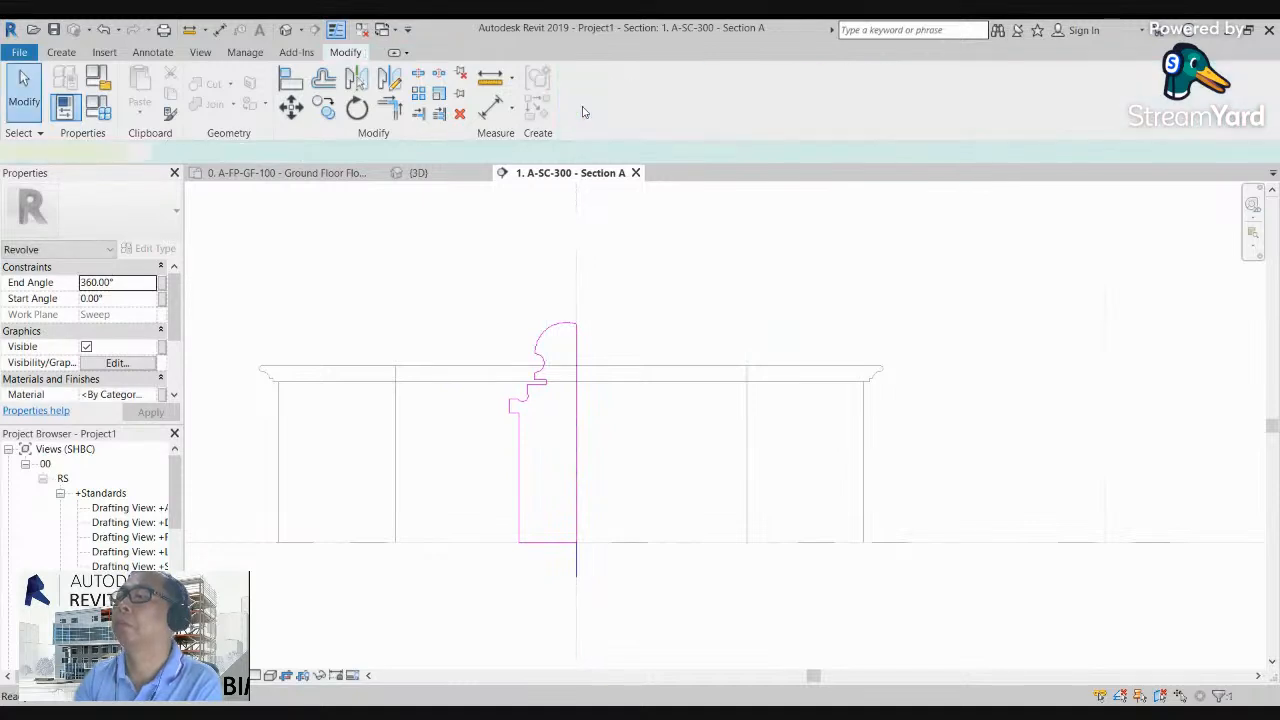
click(675, 263)
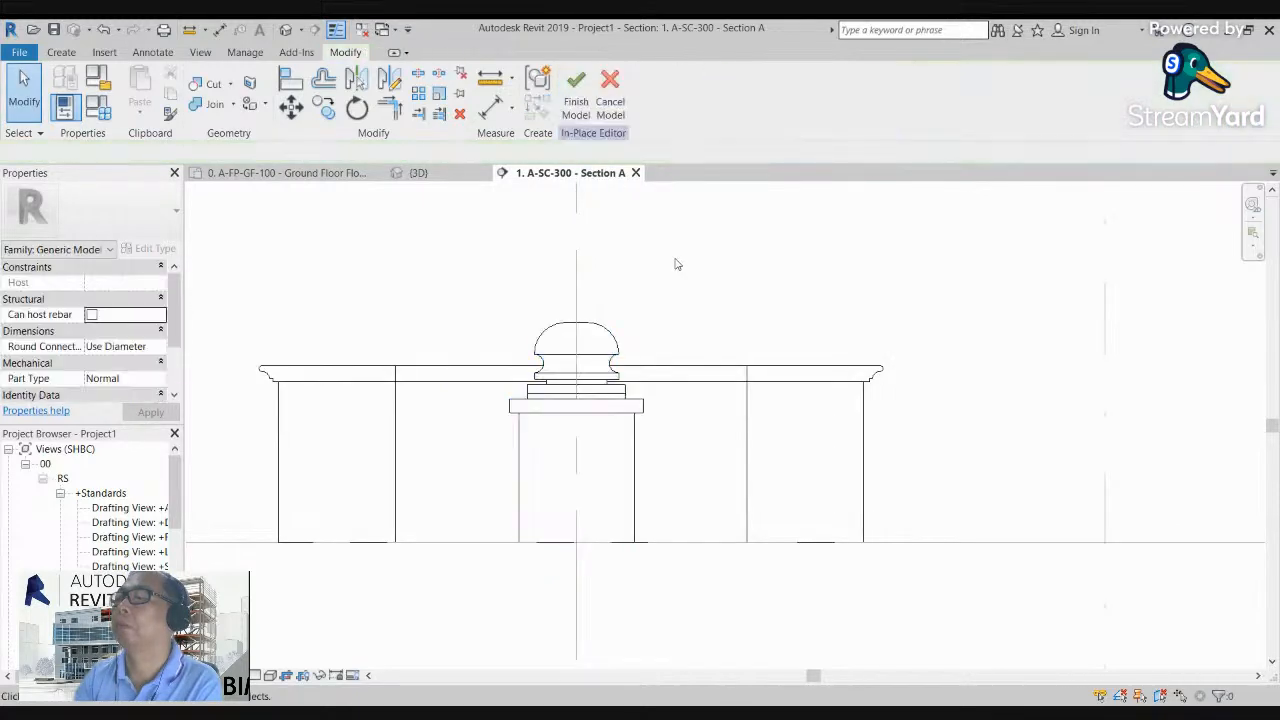
click(576, 88)
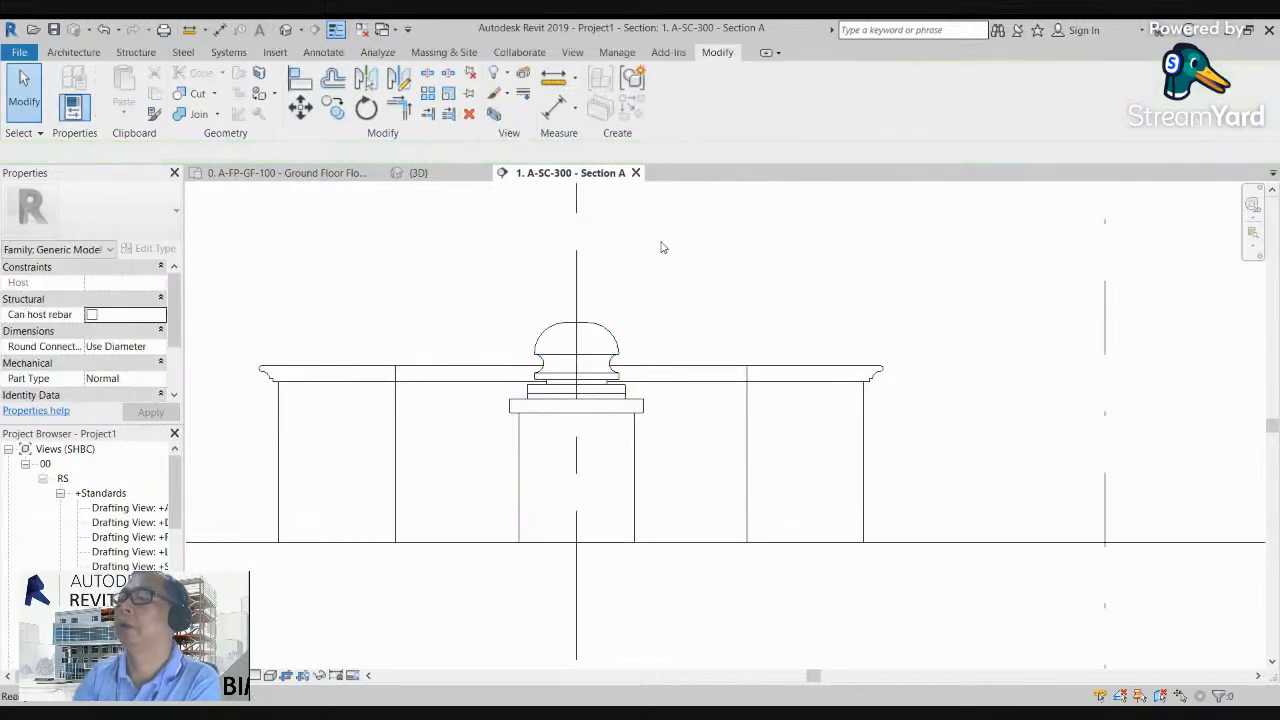
Step: Examine the revolved post and the hollow square from the top in the 3D view
click(286, 33)
drag(1211, 250, 1203, 285)
scroll(1007, 414, down, 3)
click(1207, 232)
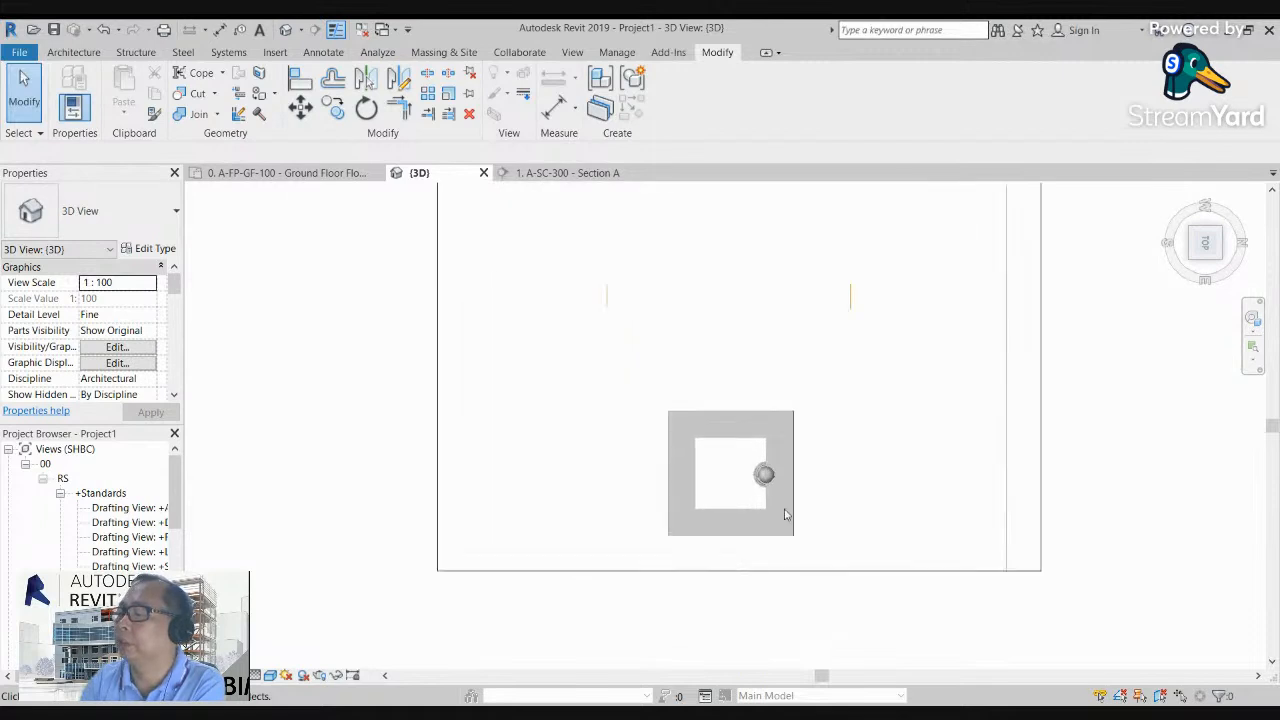
Step: Edit the in-place model and copy the revolved post from the opening's edge to the middle of the square opening
scroll(785, 514, up, 3)
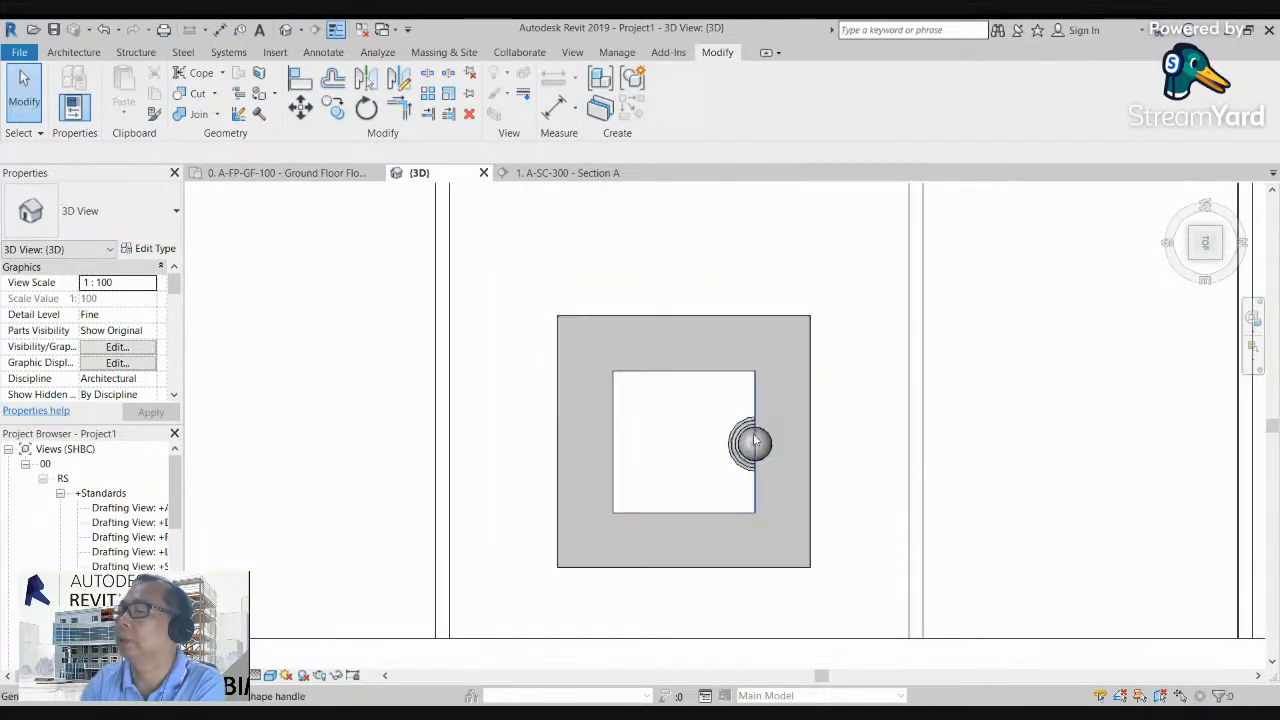
double_click(750, 447)
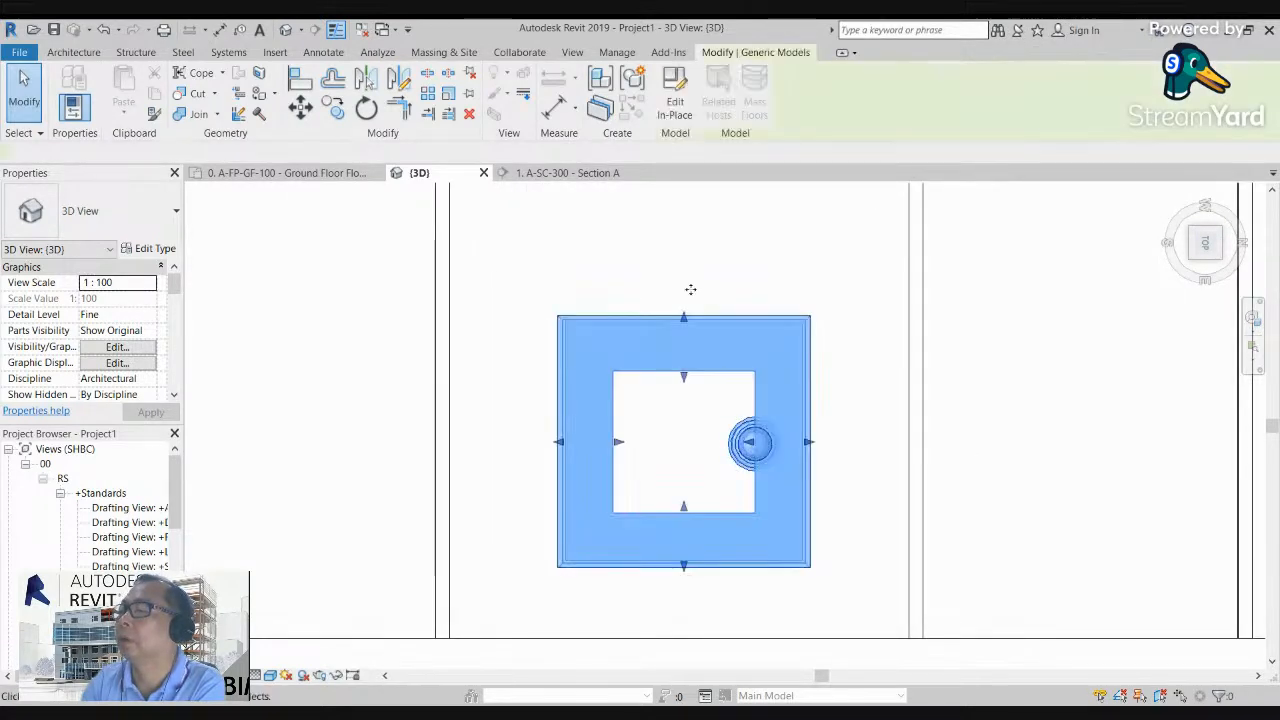
click(694, 354)
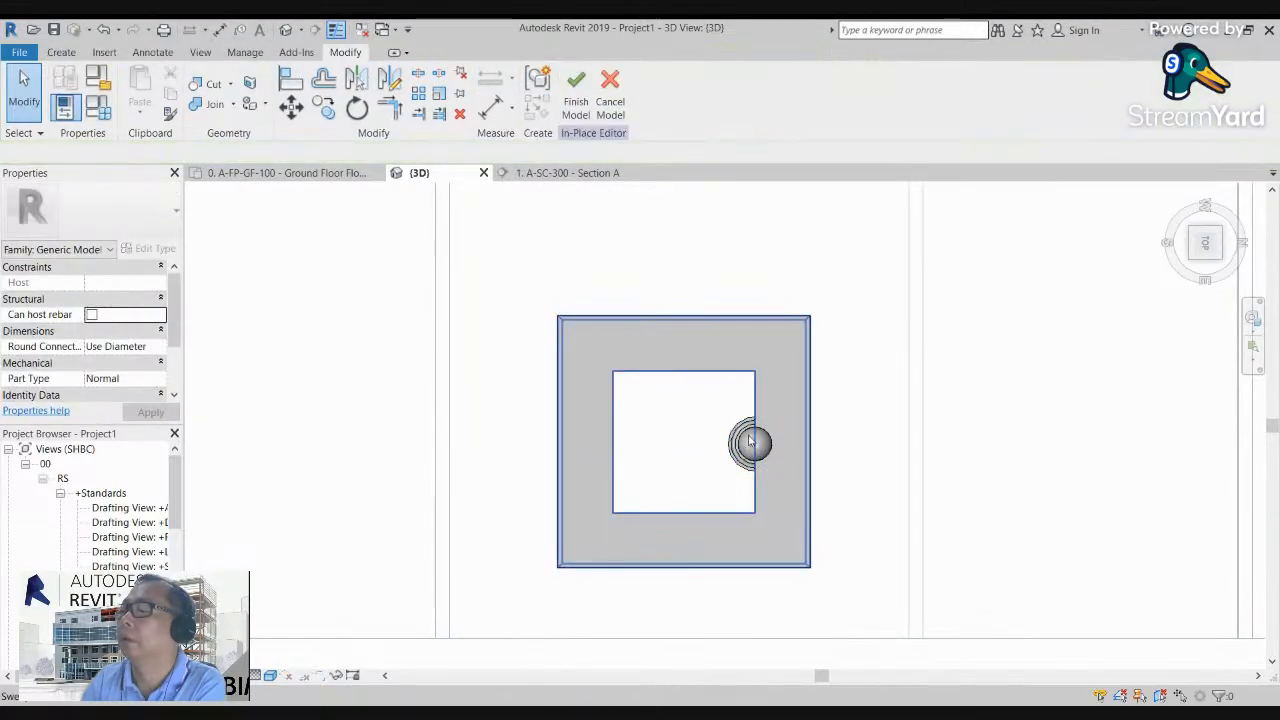
click(750, 442)
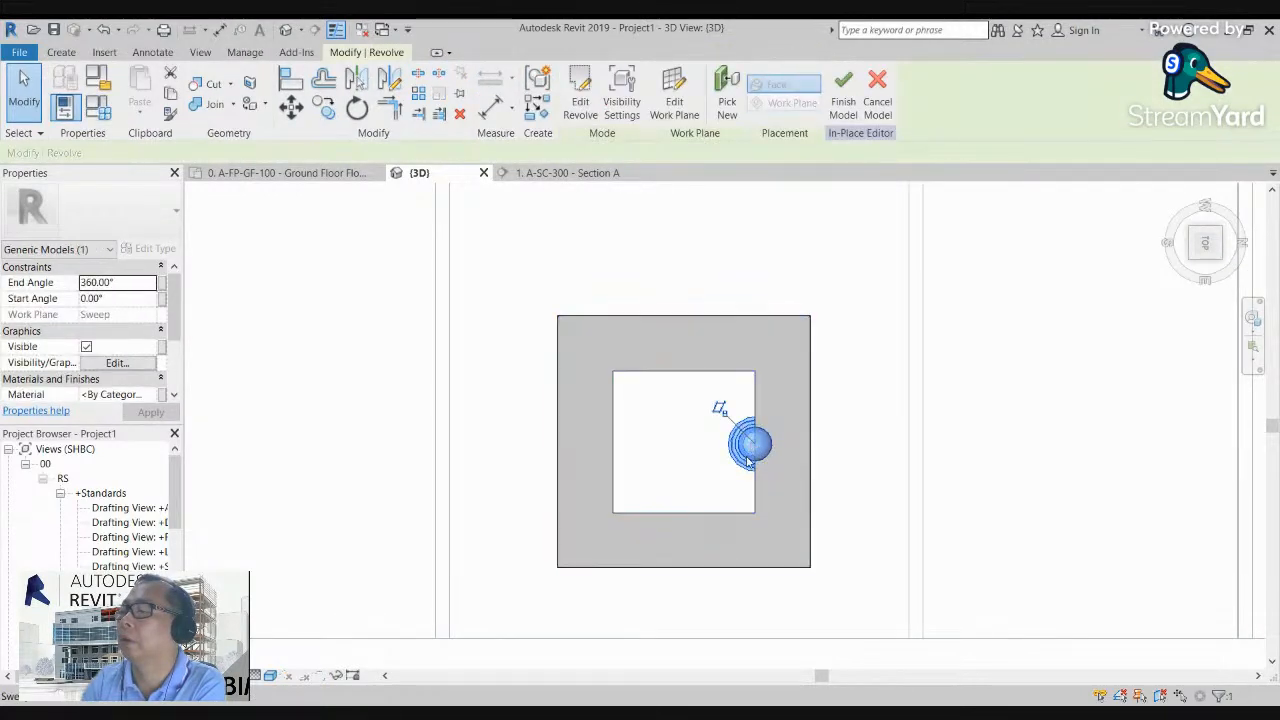
drag(731, 445, 669, 441)
scroll(847, 430, up, 5)
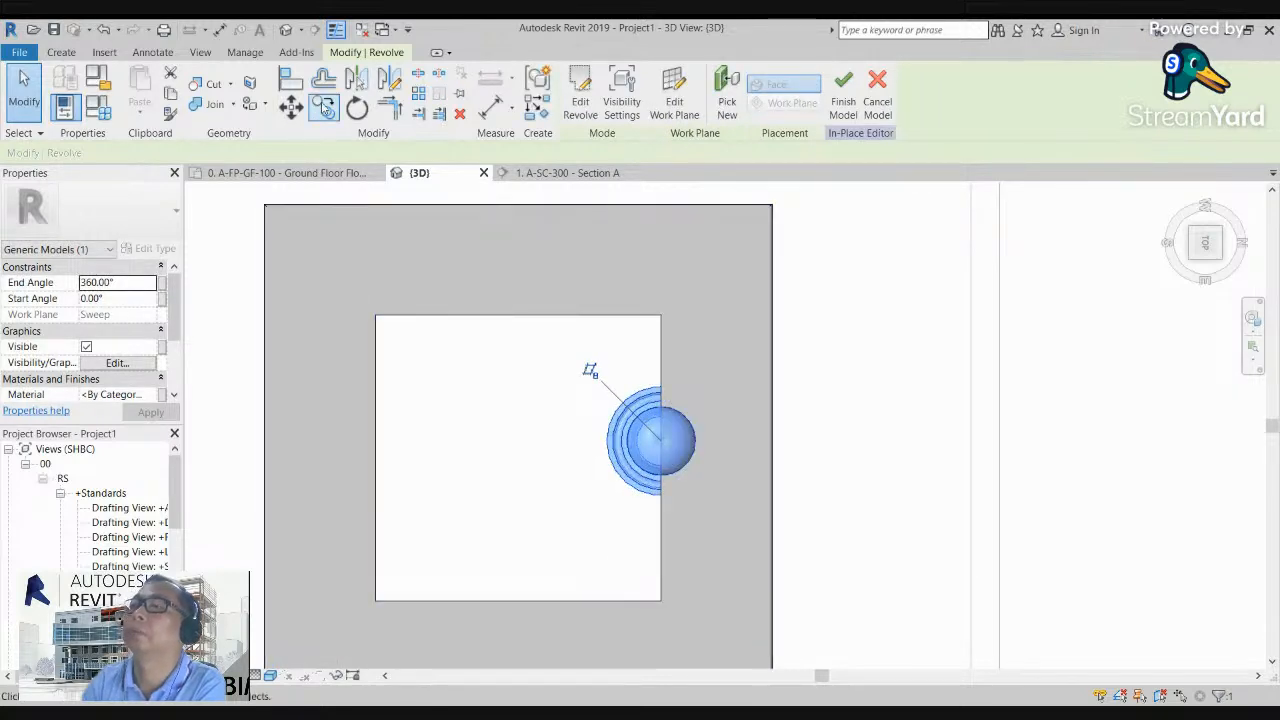
click(325, 108)
click(661, 441)
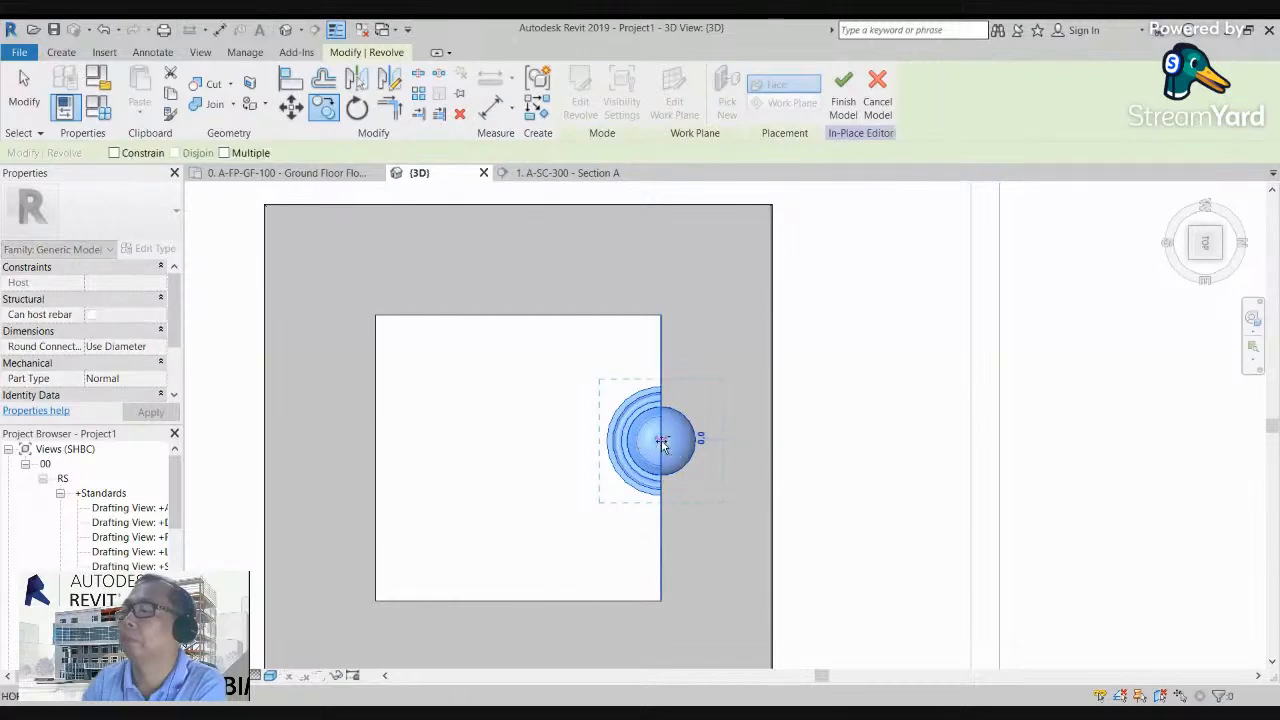
click(524, 450)
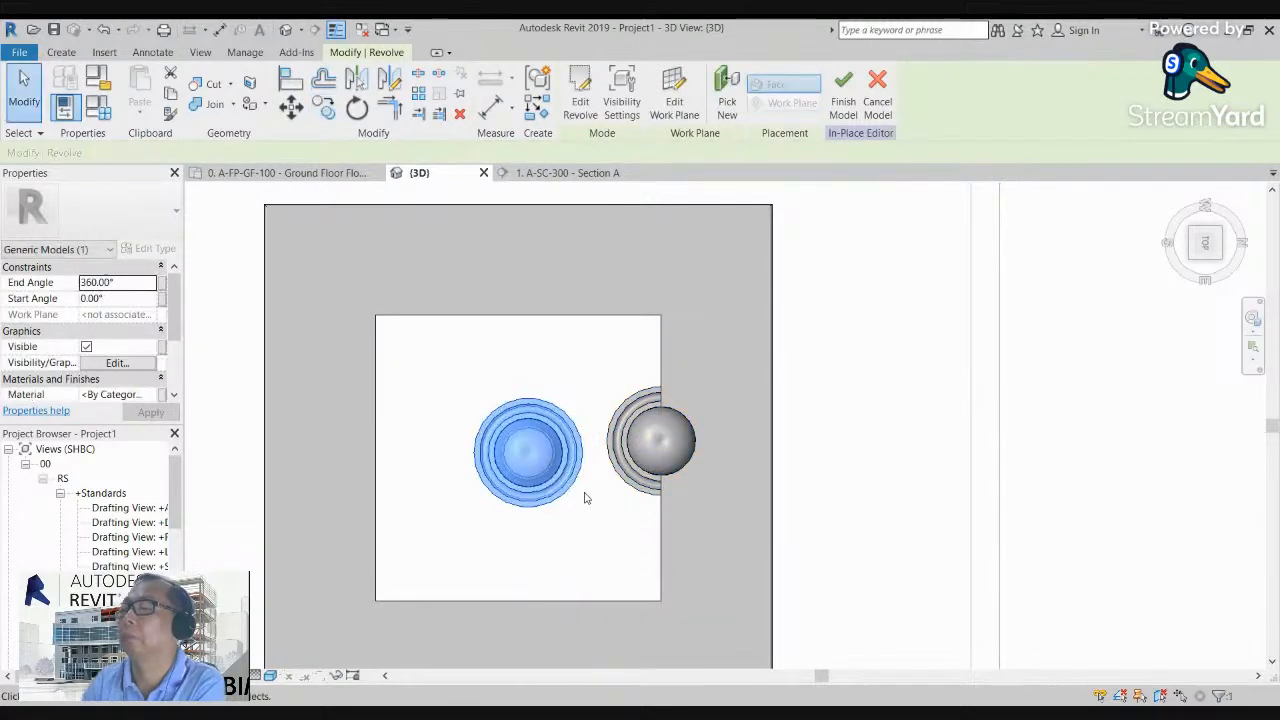
key(Escape)
Step: Delete the original revolved post at the opening's edge and finish the in-place model
click(633, 486)
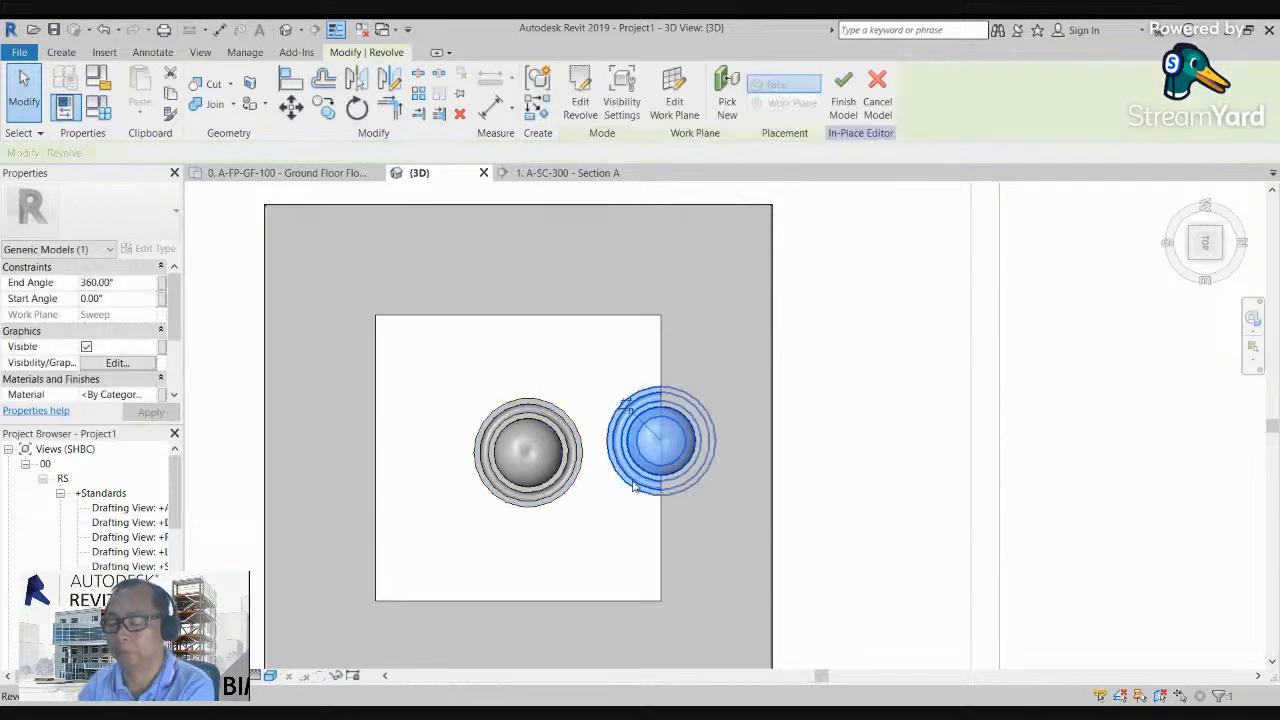
key(Delete)
scroll(560, 400, down, 4)
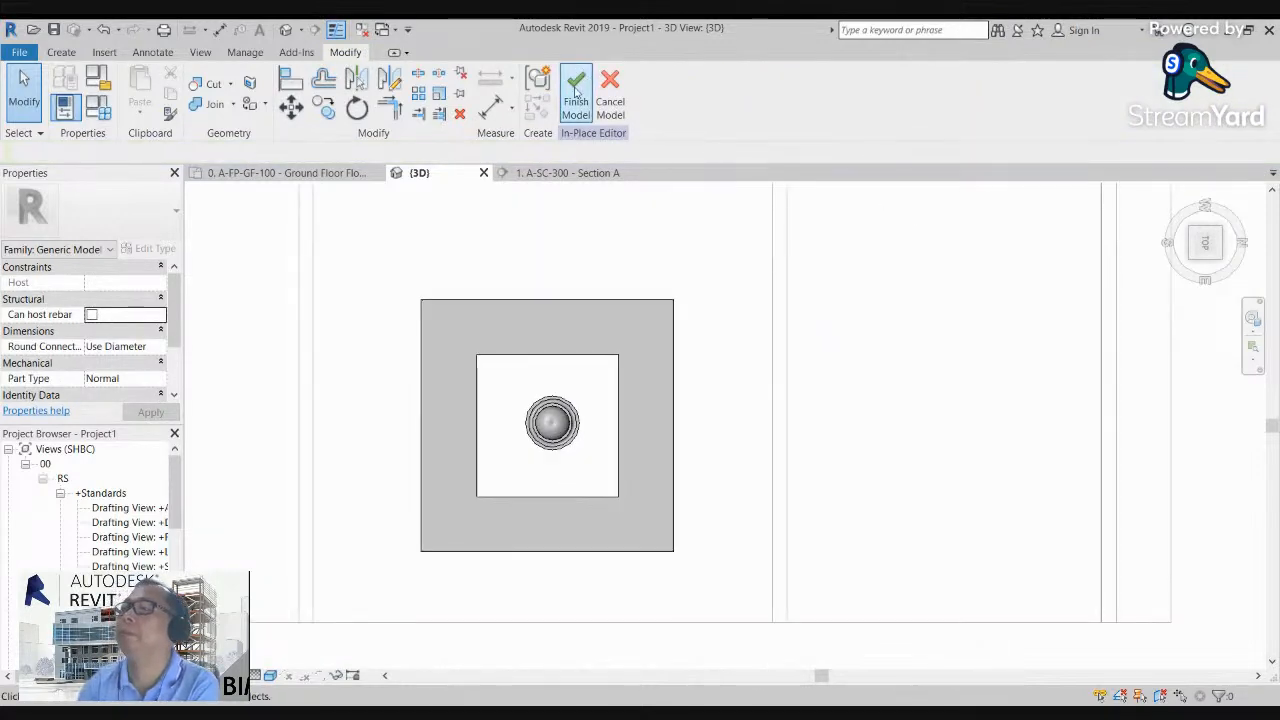
click(575, 90)
Step: Examine the centred post and the capped hollow square from several angles in the 3D view
drag(1202, 248, 1114, 178)
drag(1114, 663, 1129, 630)
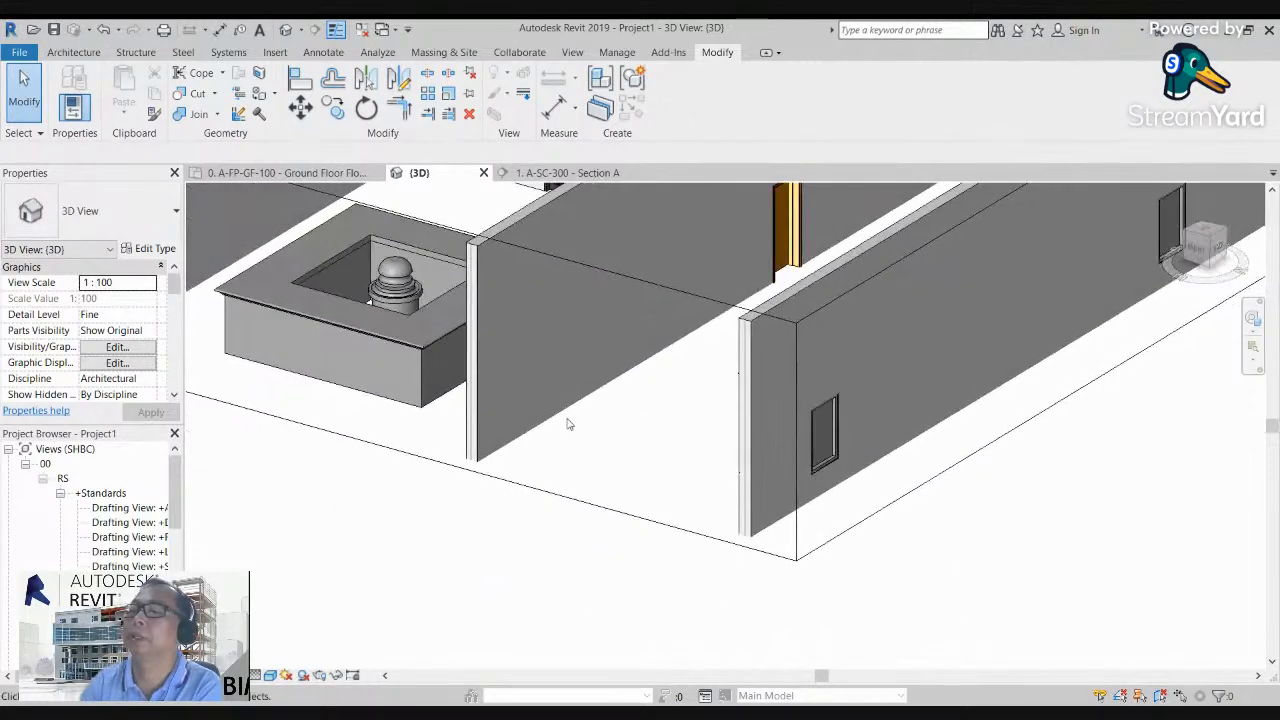
middle_drag(581, 456, 756, 588)
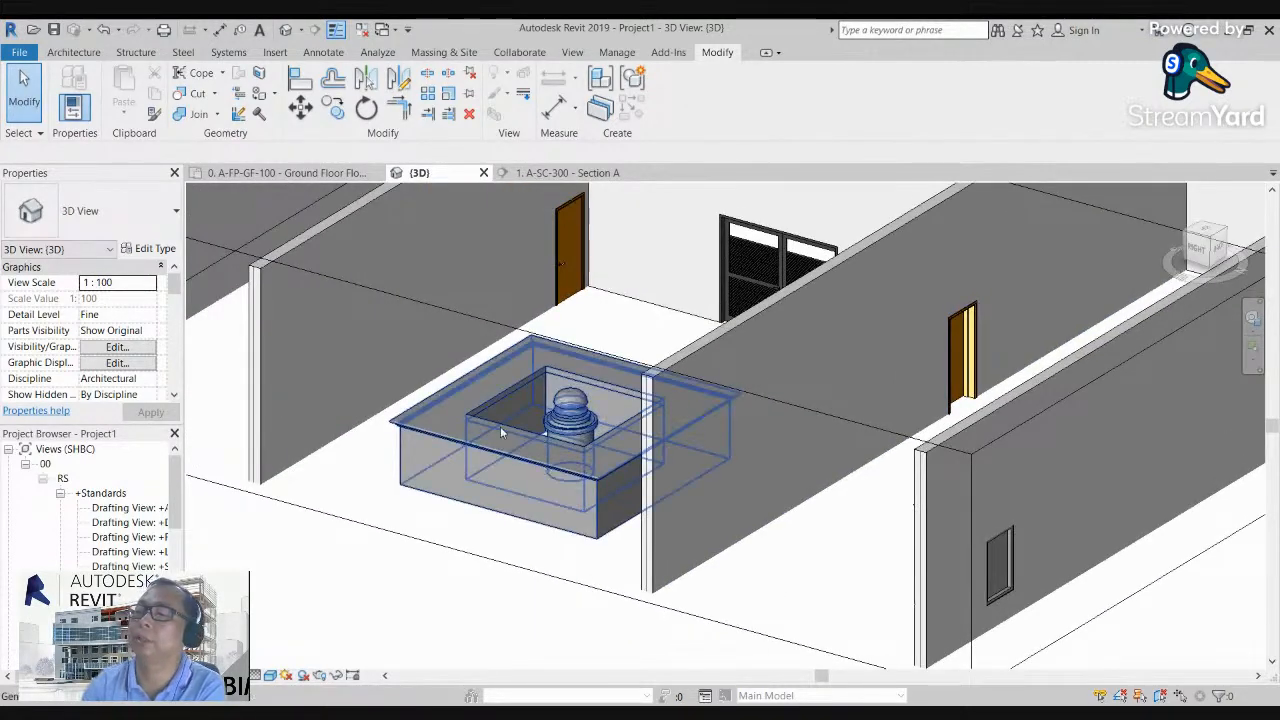
middle_drag(502, 432, 474, 434)
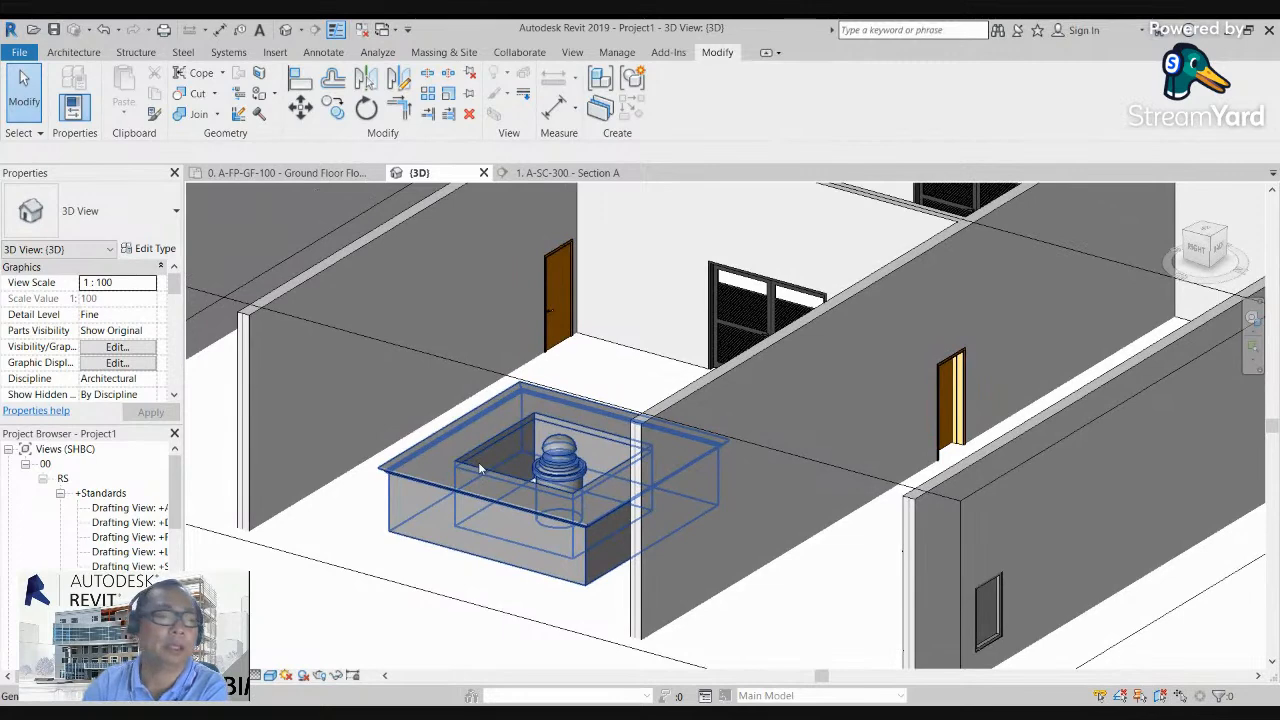
scroll(494, 476, up, 2)
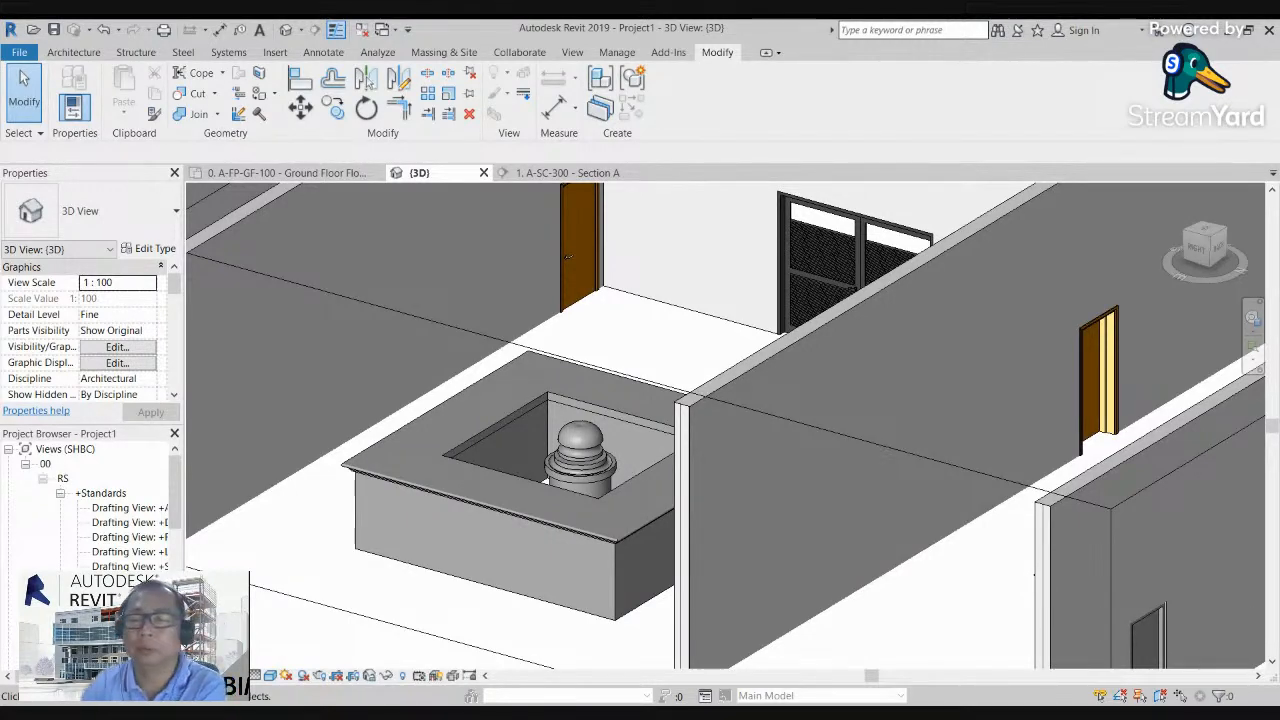
scroll(402, 447, down, 6)
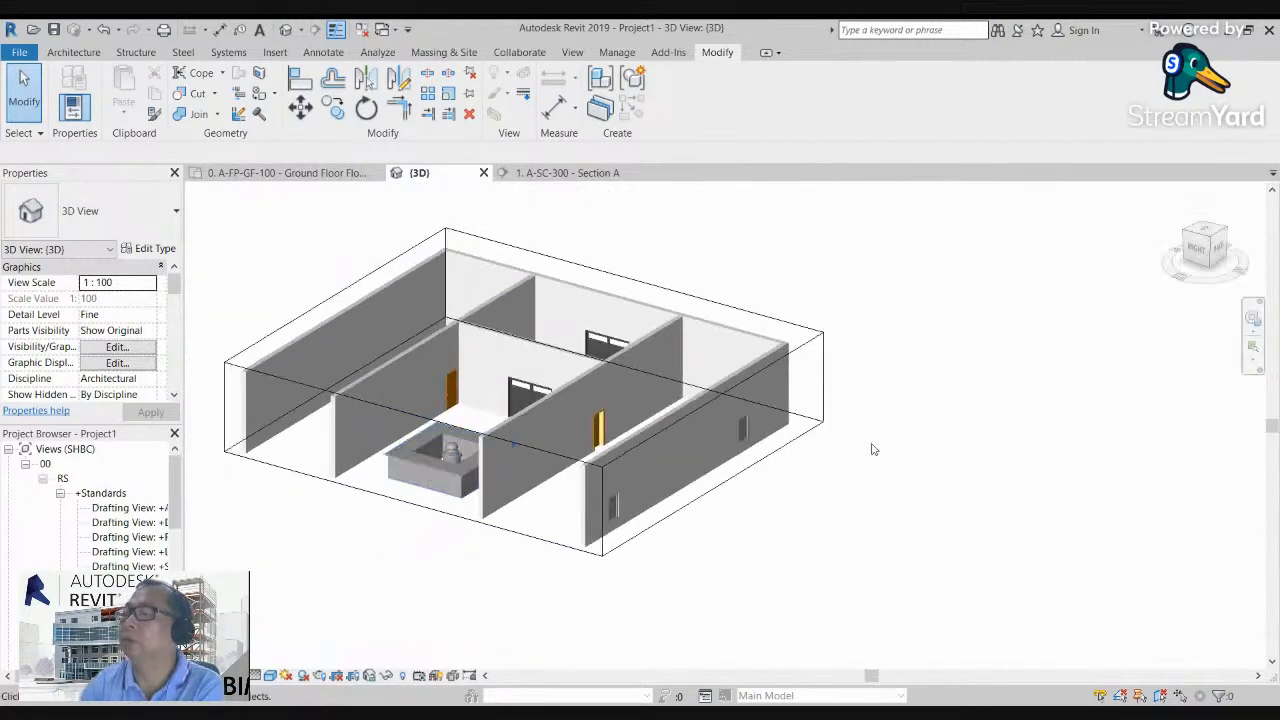
drag(1197, 260, 348, 249)
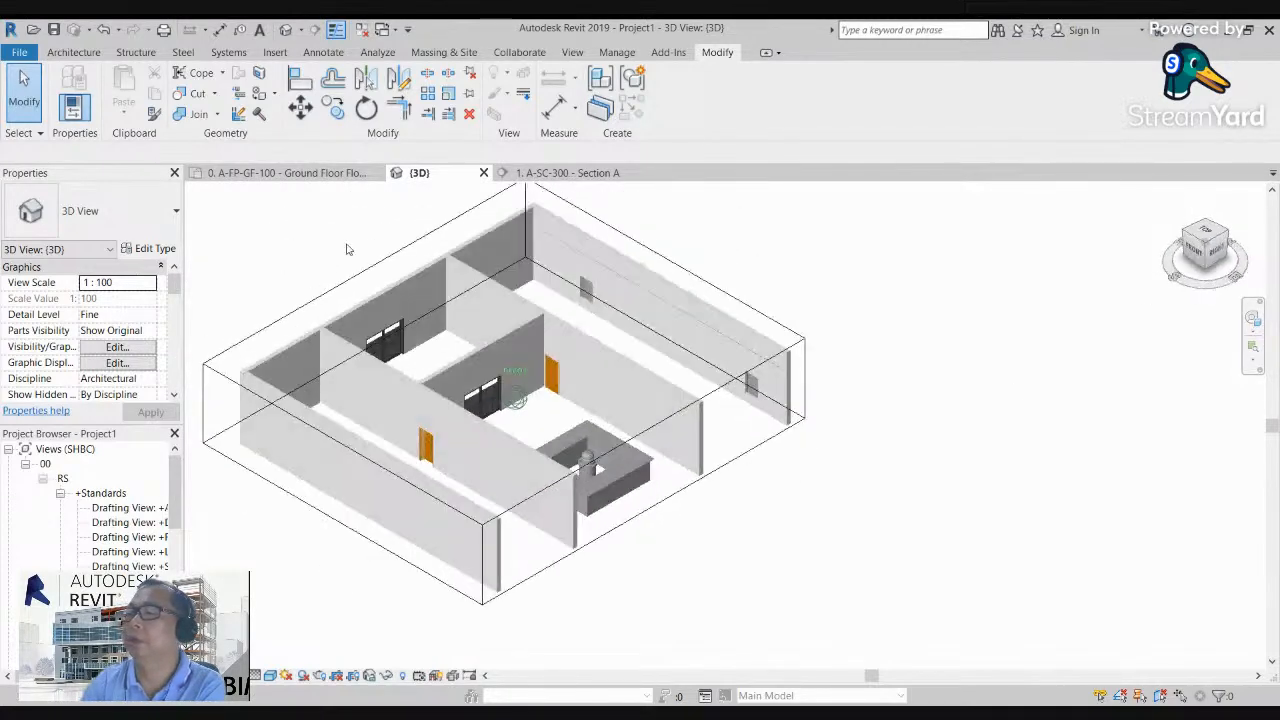
scroll(608, 451, up, 5)
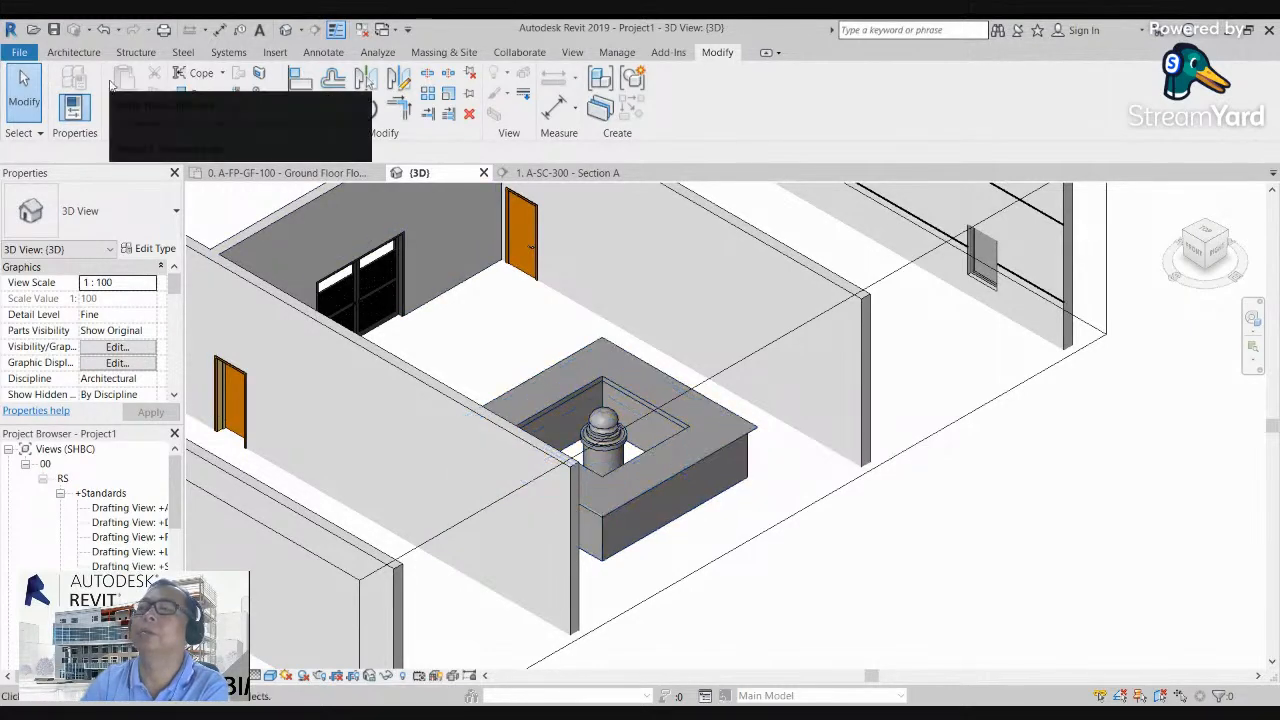
click(74, 52)
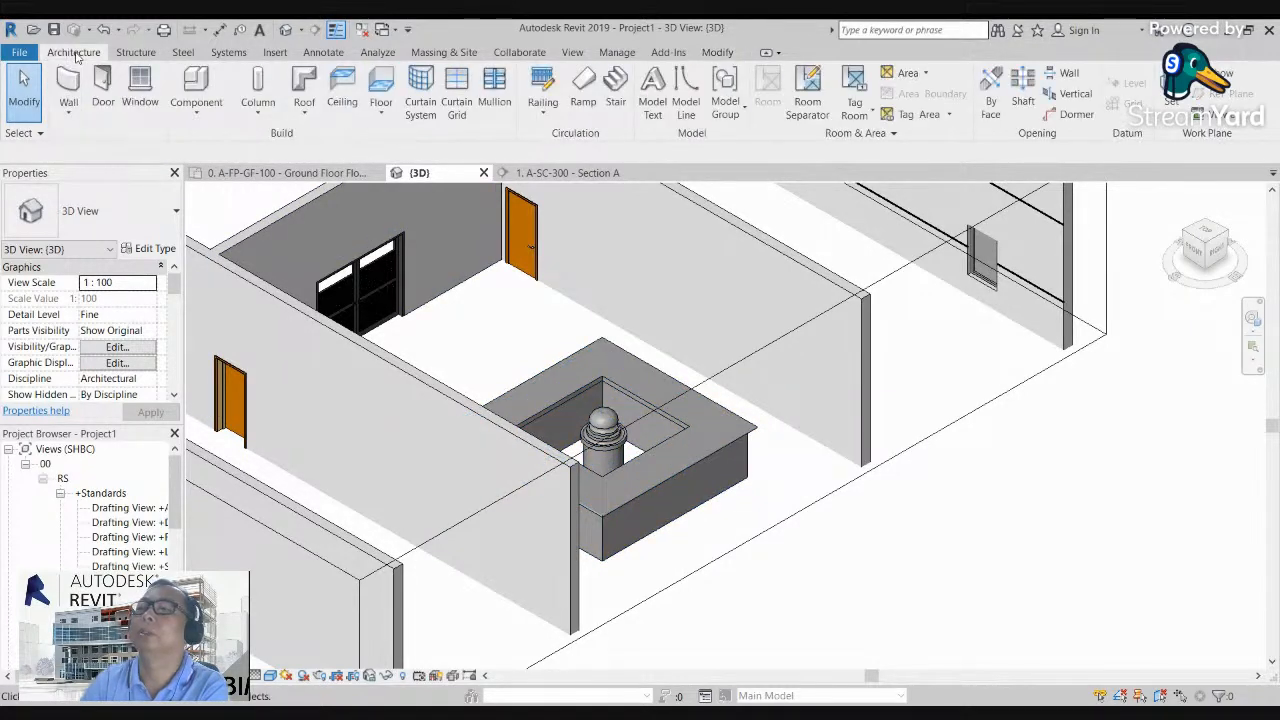
click(198, 114)
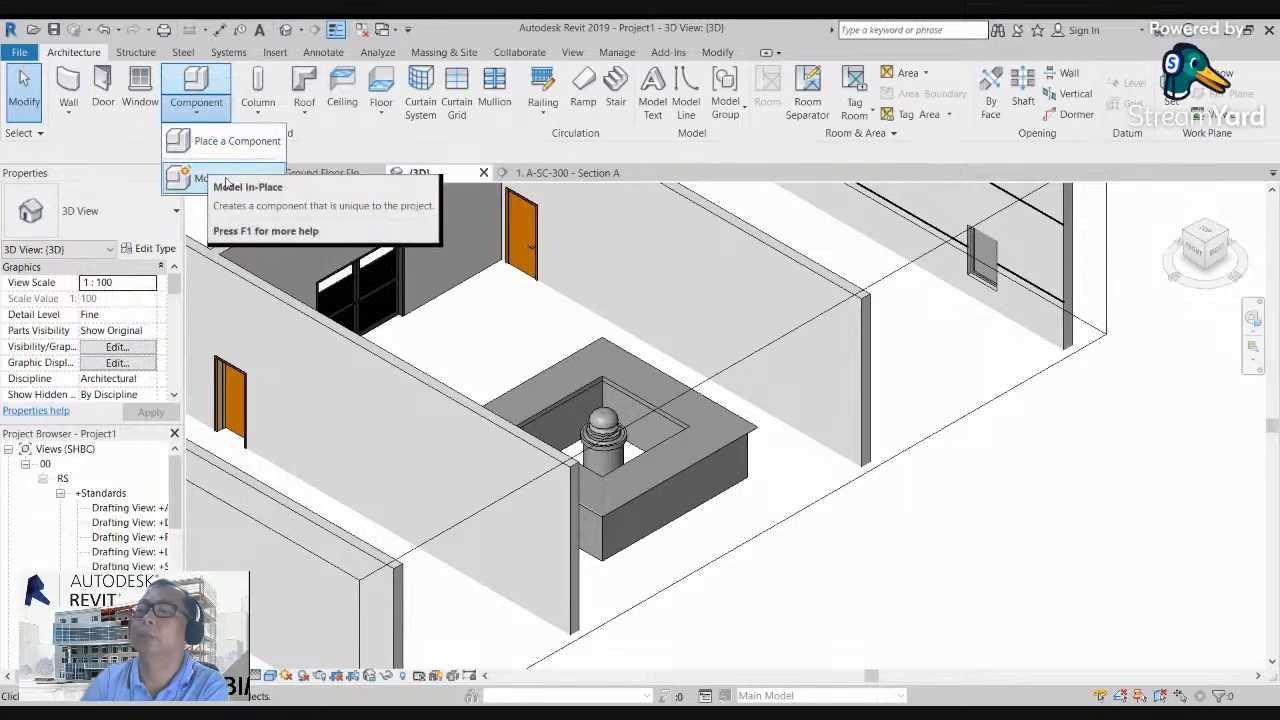
scroll(583, 390, down, 4)
scroll(583, 390, down, 1)
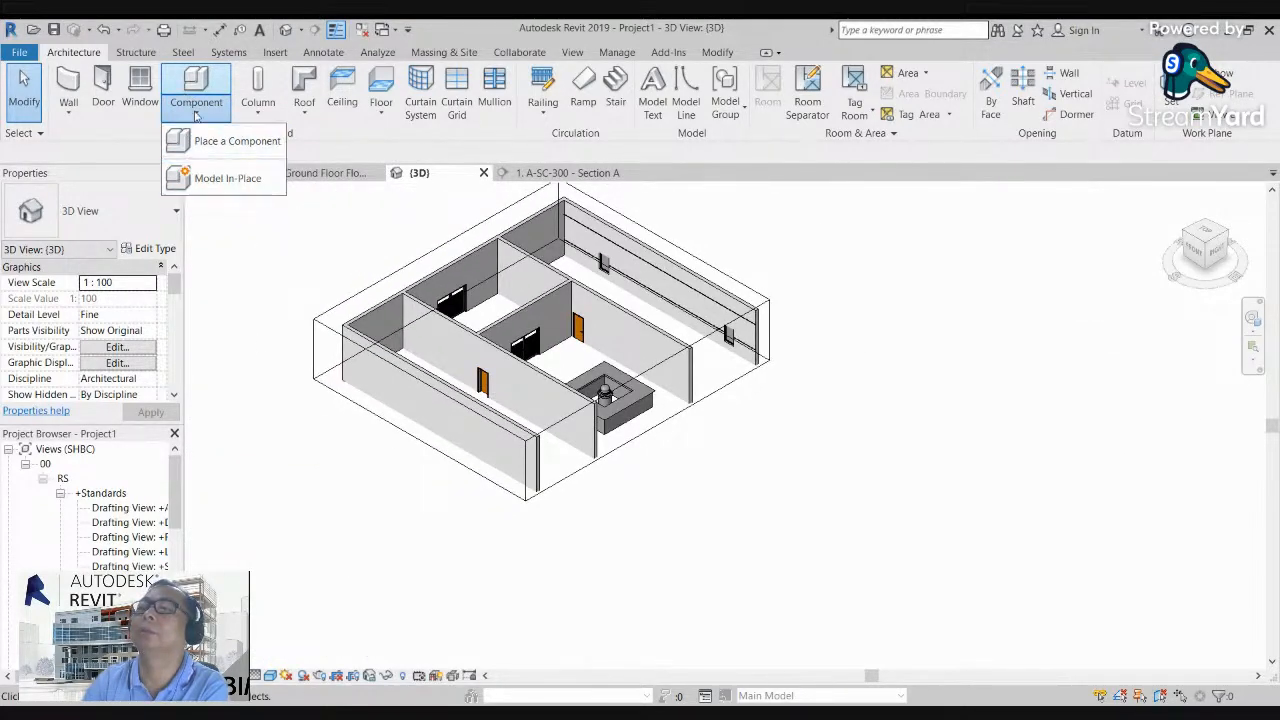
click(259, 117)
click(259, 117)
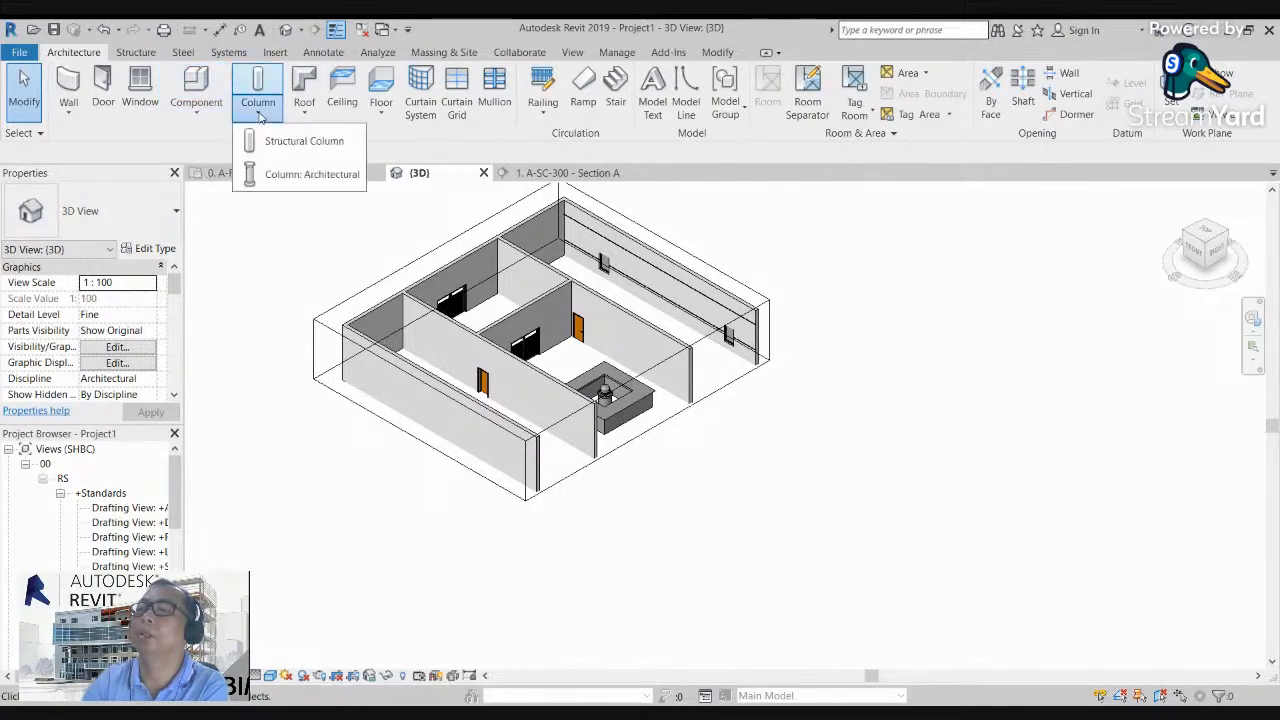
click(279, 229)
scroll(323, 286, down, 3)
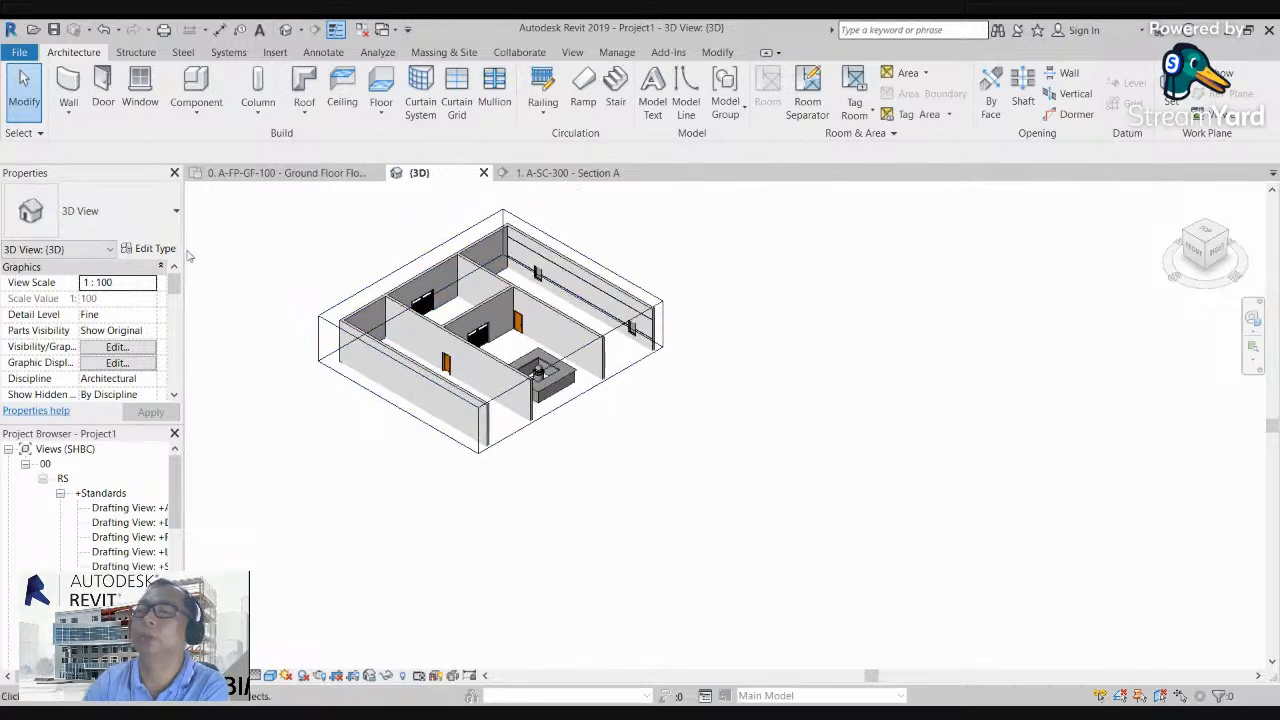
Step: Close the Section A view and the Properties palette, and open the ground floor plan A-FP-GF-100
click(632, 173)
click(174, 172)
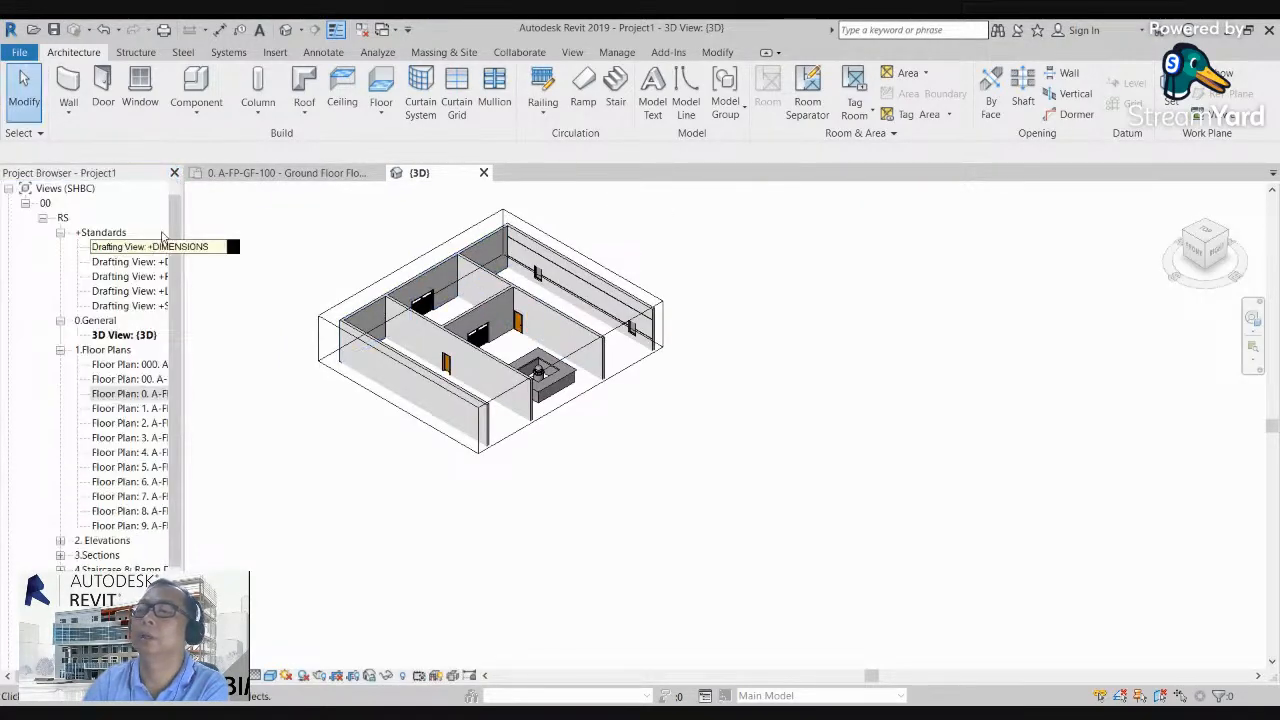
click(120, 394)
double_click(120, 394)
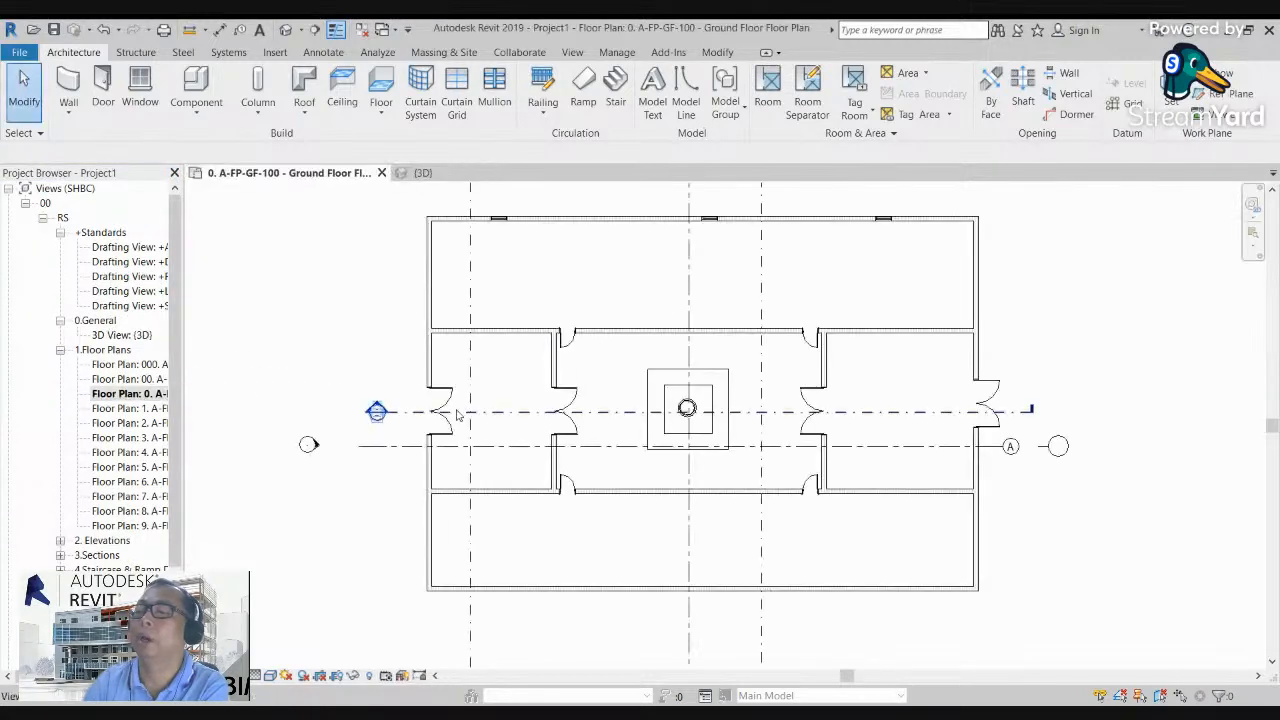
Step: Review the ground floor plan's wall layout and the structural and architectural column options
scroll(460, 416, down, 2)
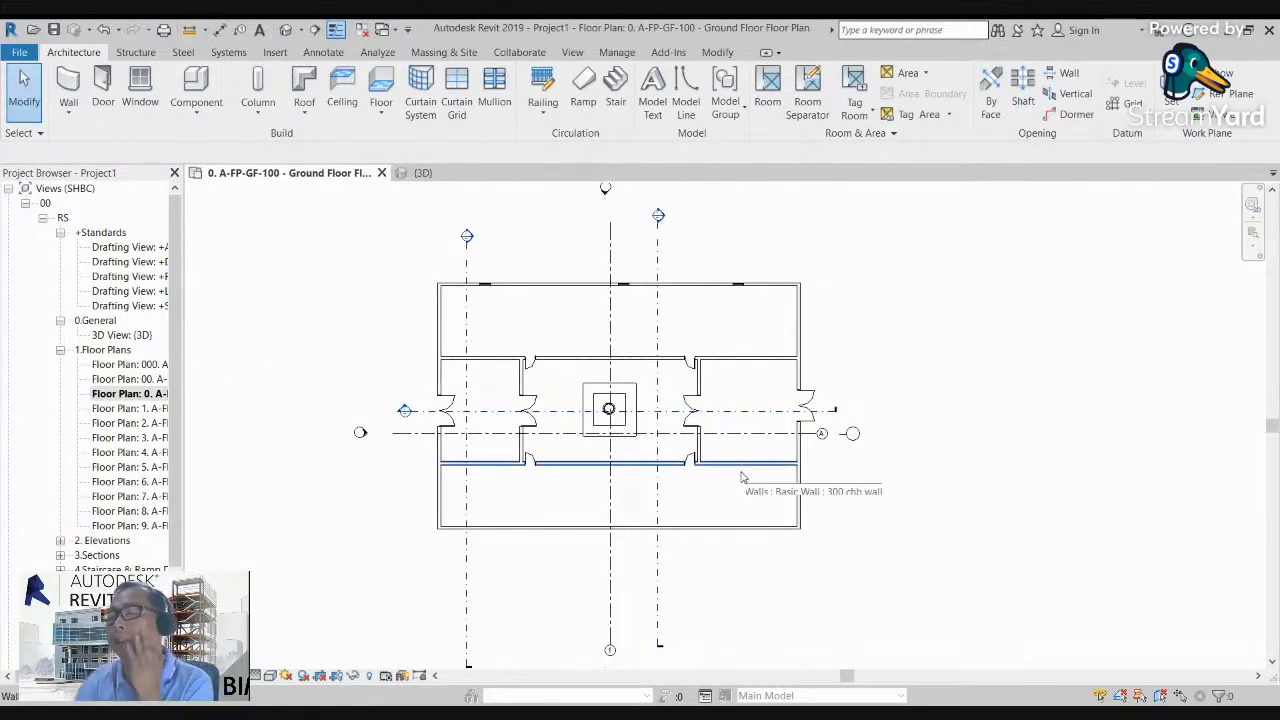
scroll(594, 360, up, 2)
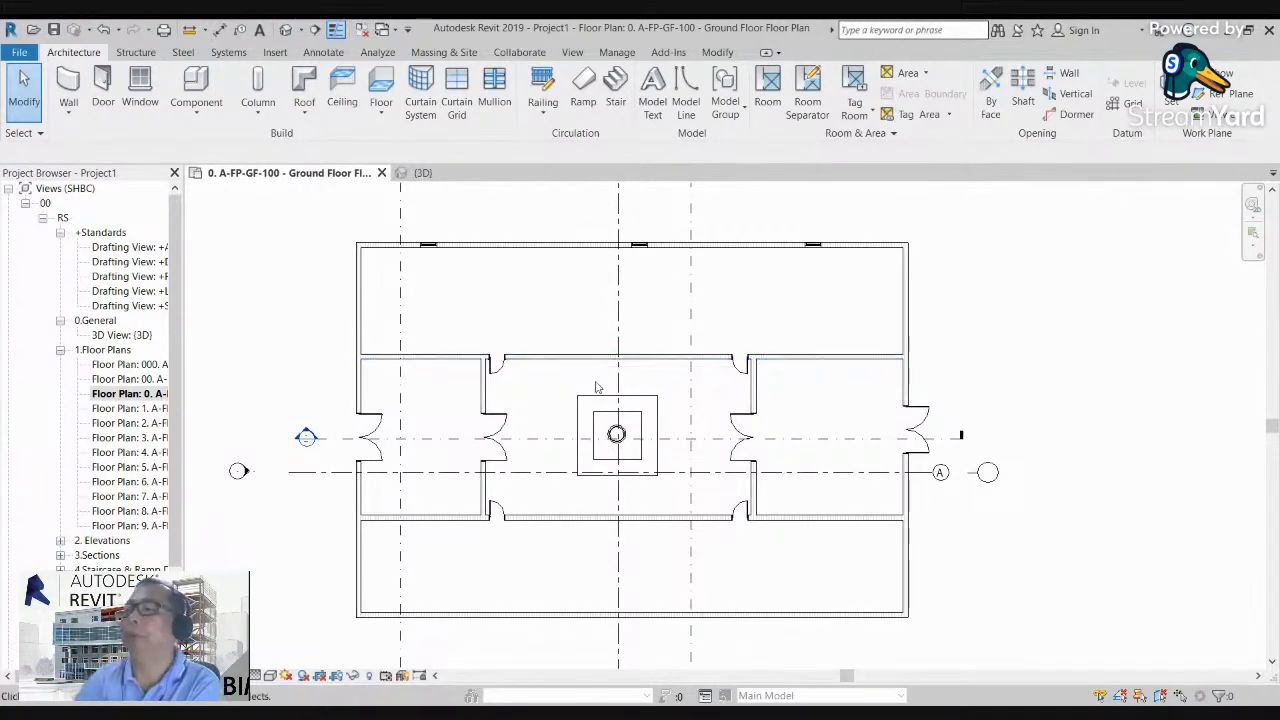
scroll(406, 455, up, 2)
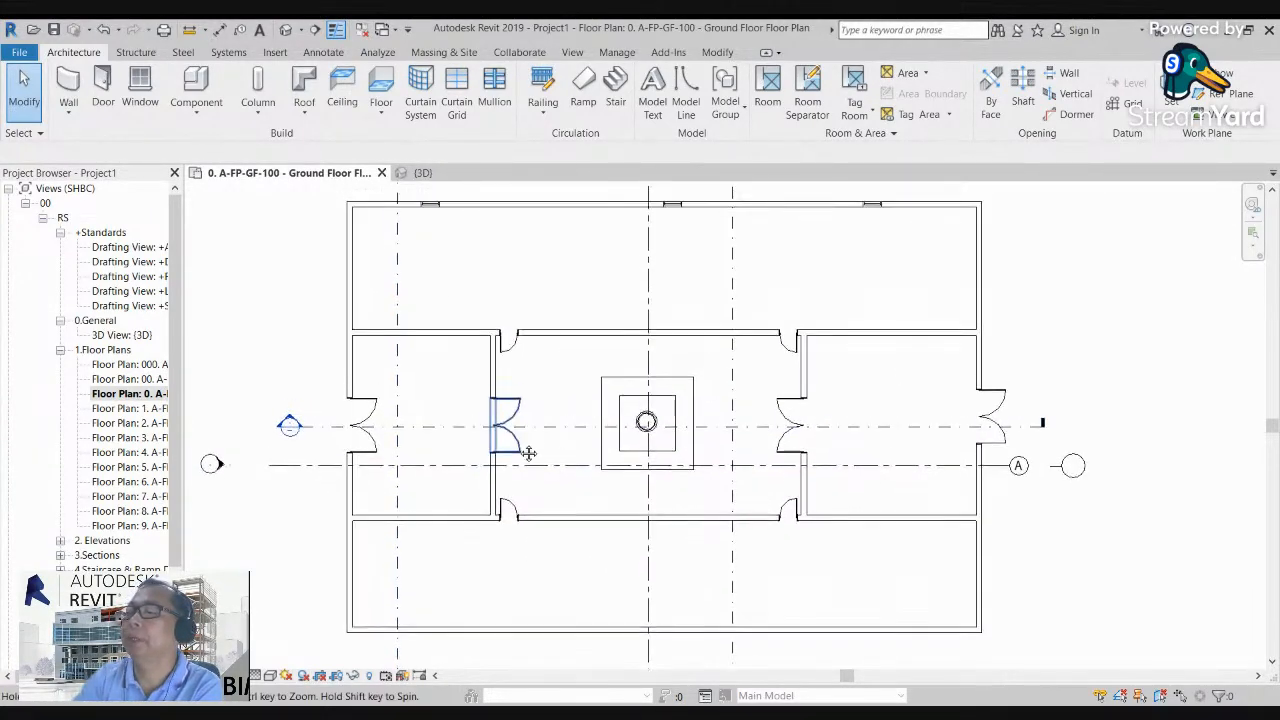
scroll(502, 360, down, 2)
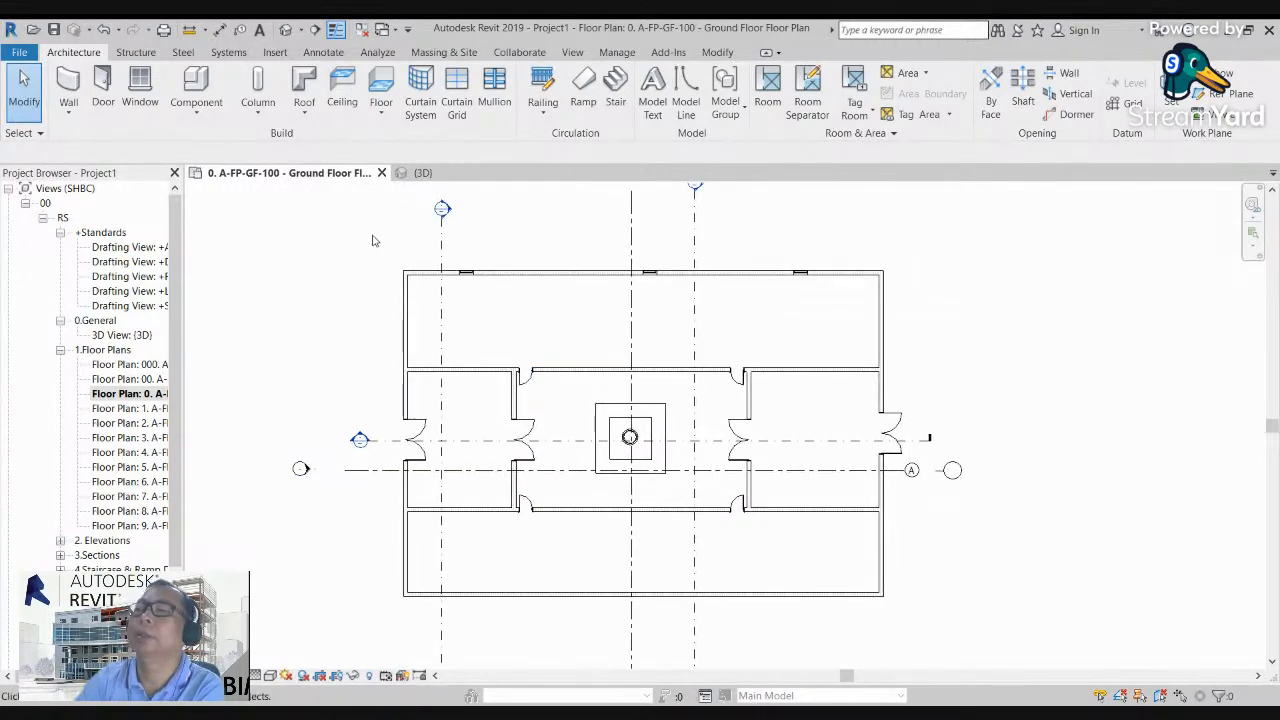
click(258, 113)
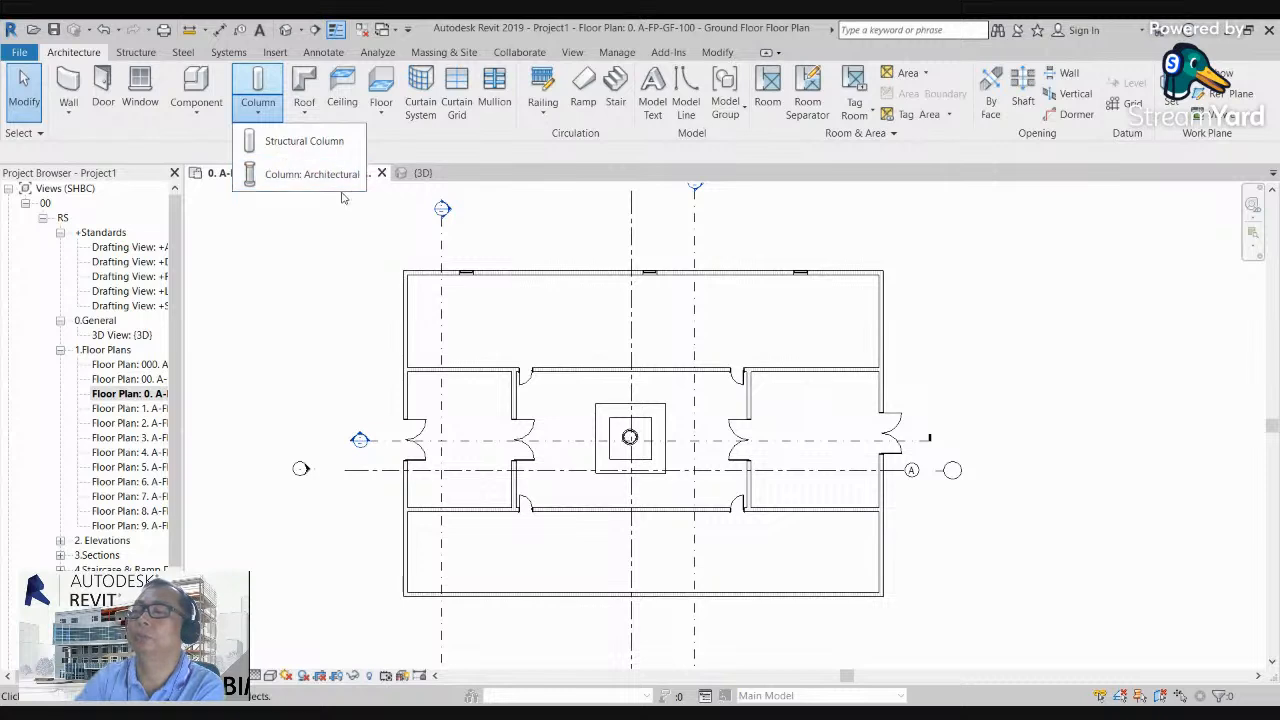
scroll(674, 481, up, 1)
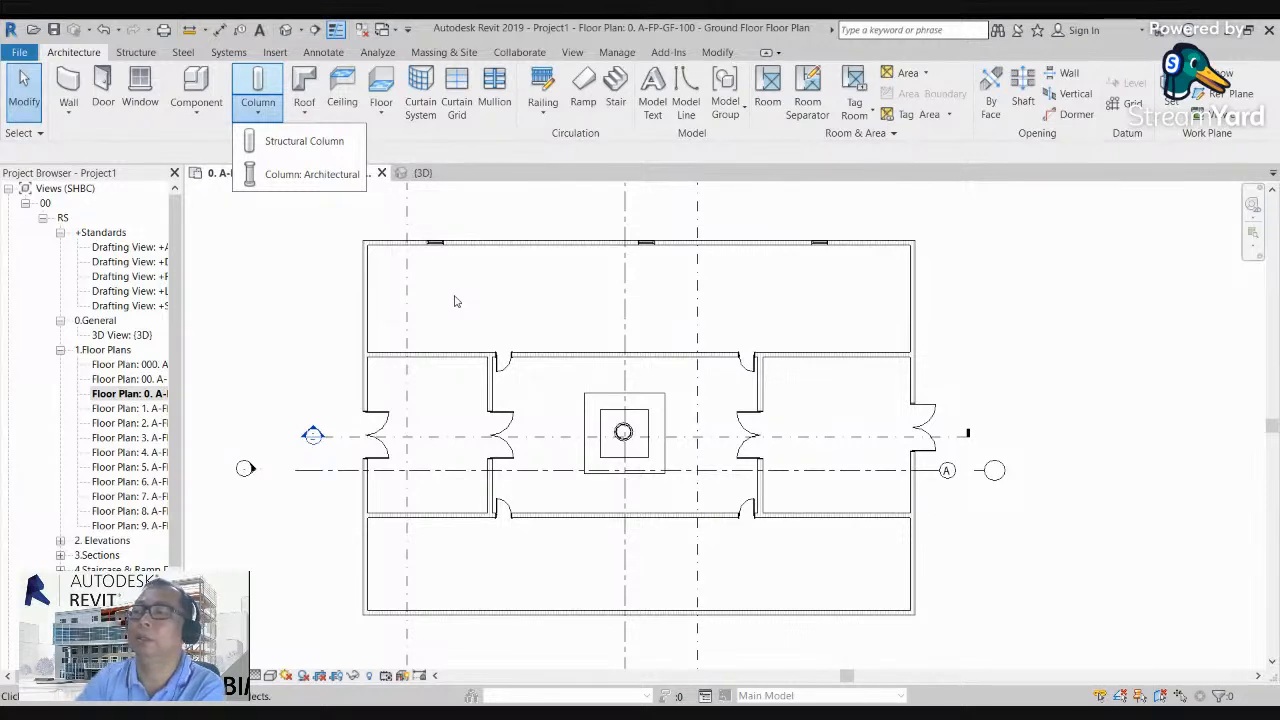
click(290, 299)
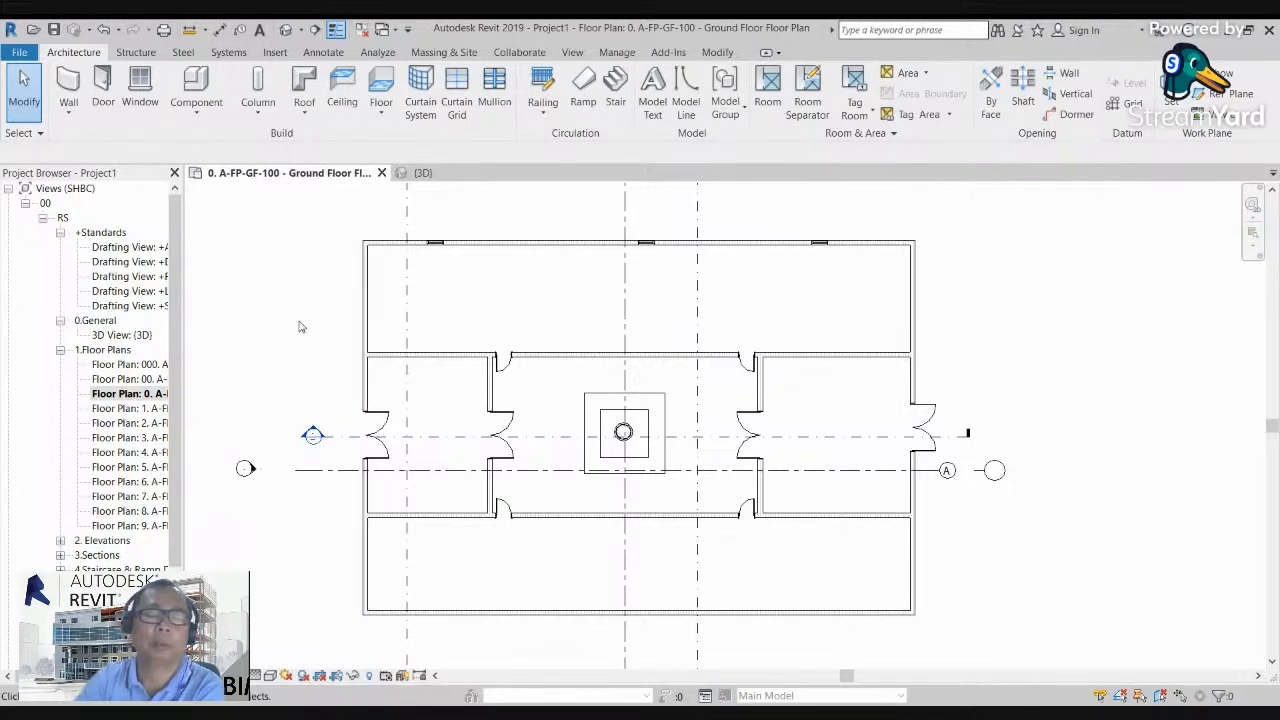
middle_drag(310, 325, 344, 326)
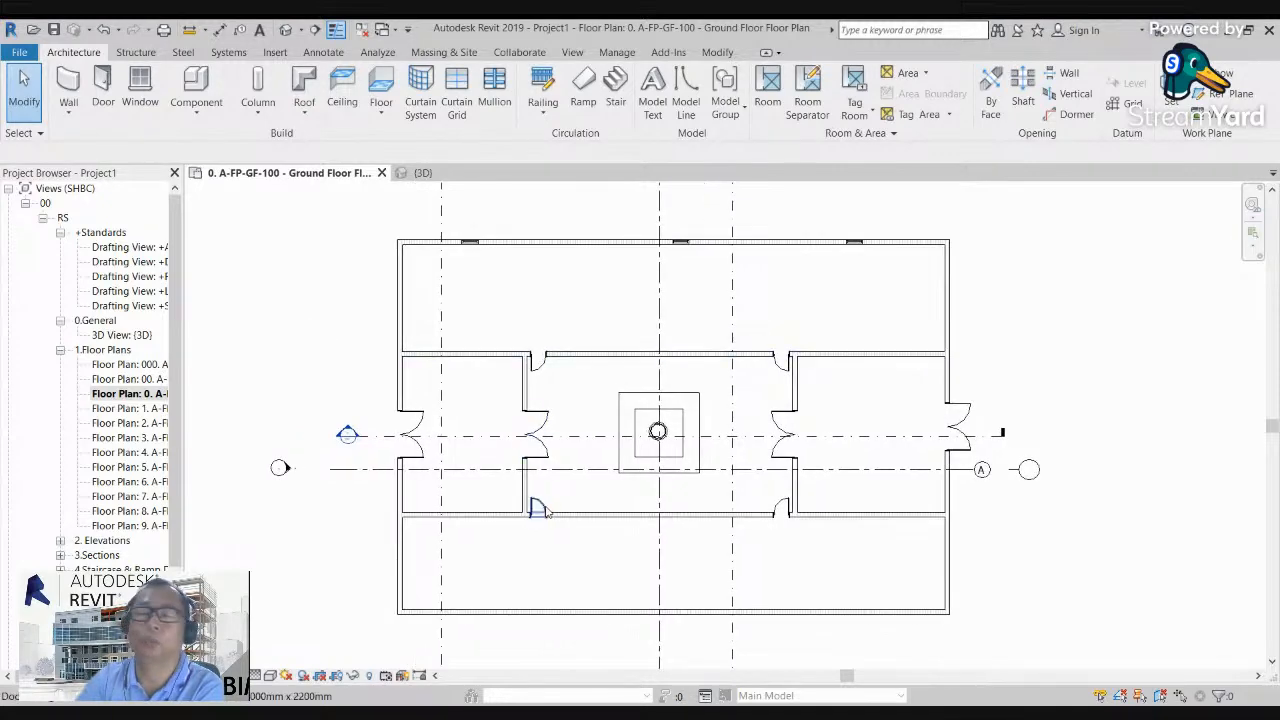
middle_drag(598, 510, 595, 502)
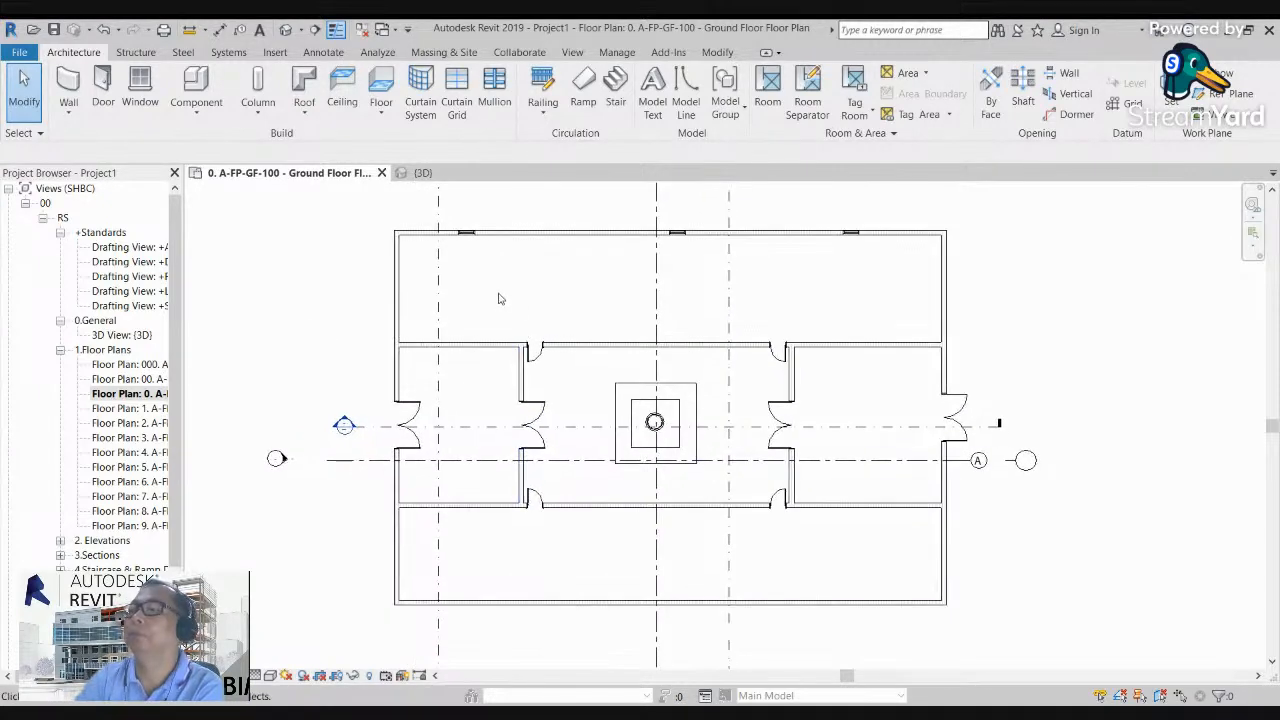
click(259, 115)
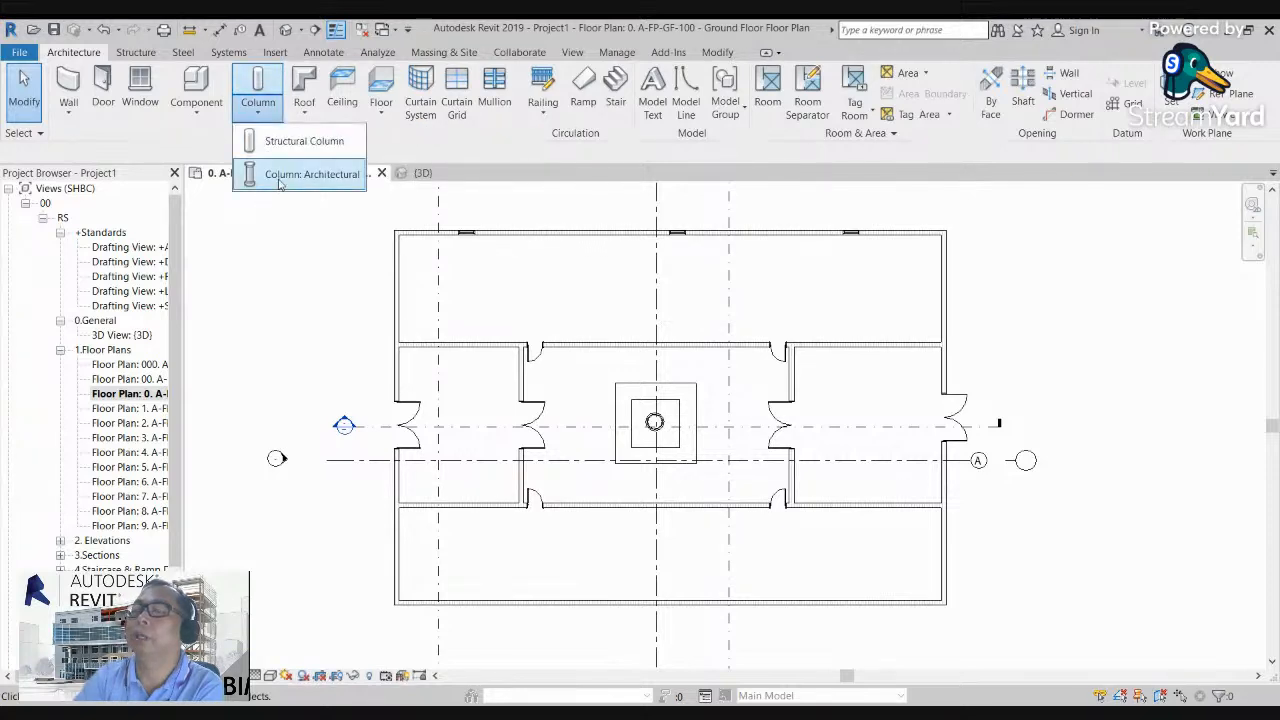
click(282, 238)
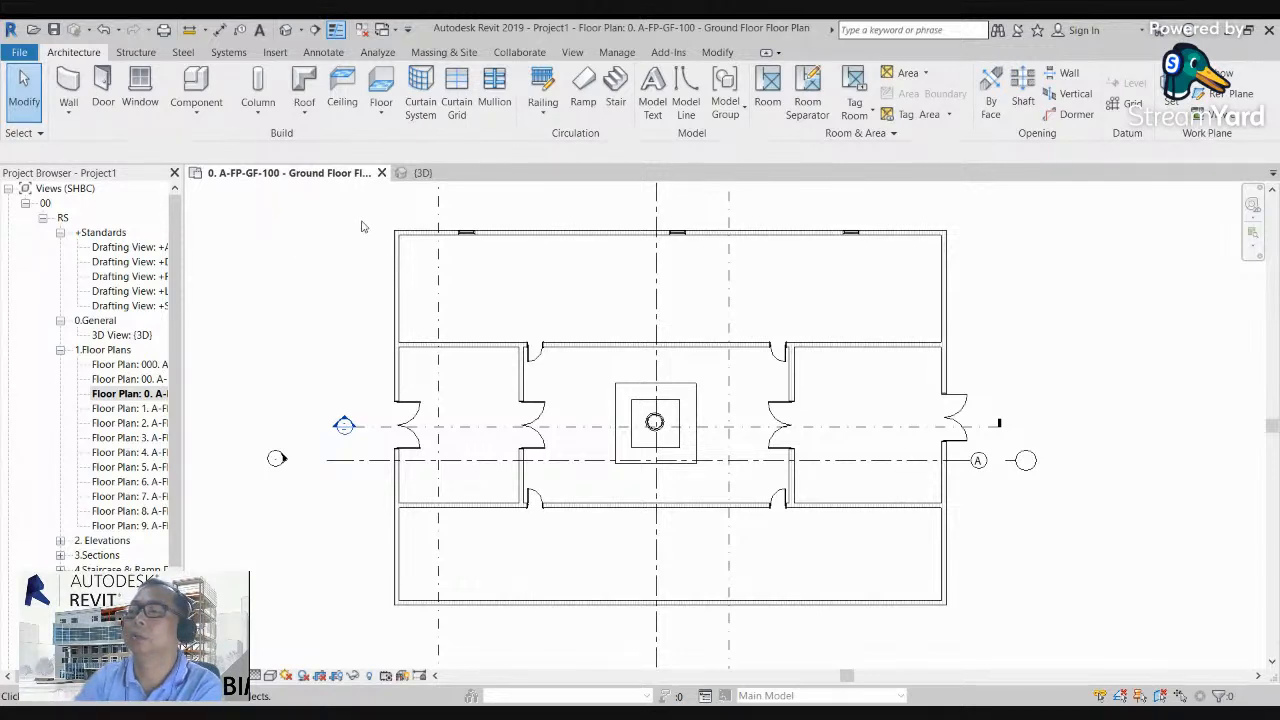
middle_drag(622, 390, 598, 376)
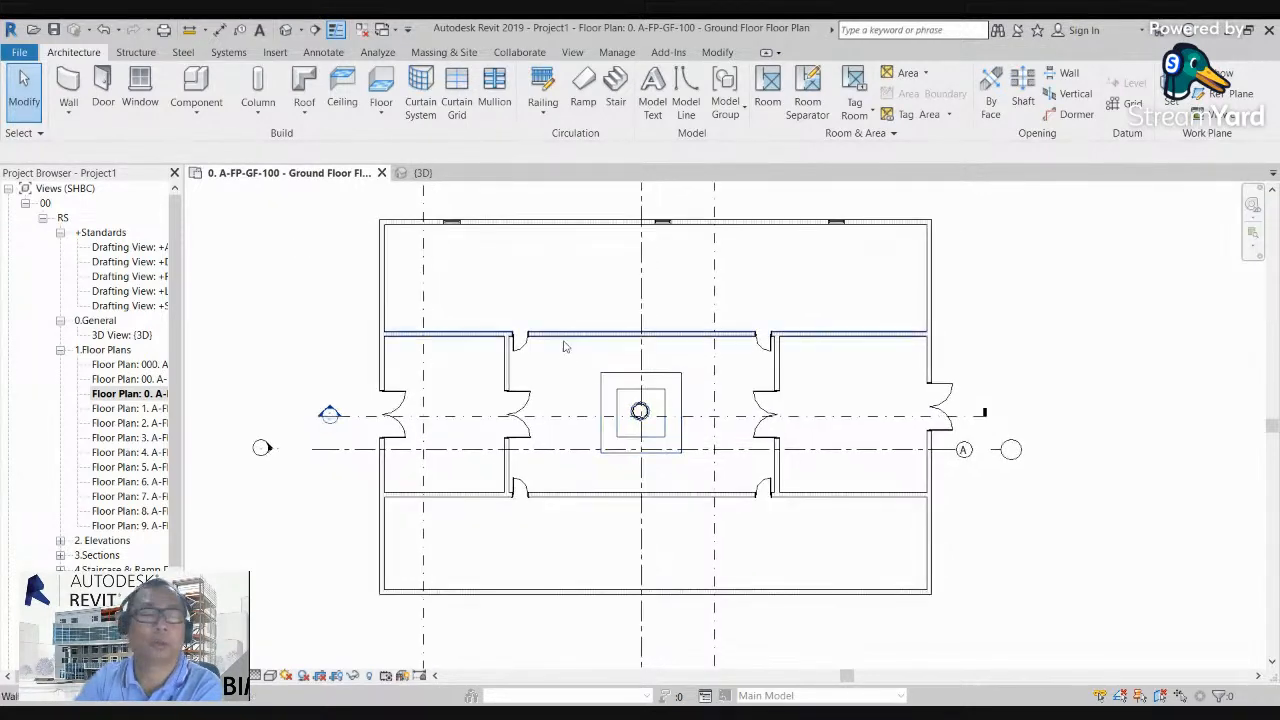
Step: Place a vertical 200x200 structural column, depth to Basement 1, inside the plan's upper-left corner, about 540 mm below the upper wall
middle_drag(569, 258, 568, 277)
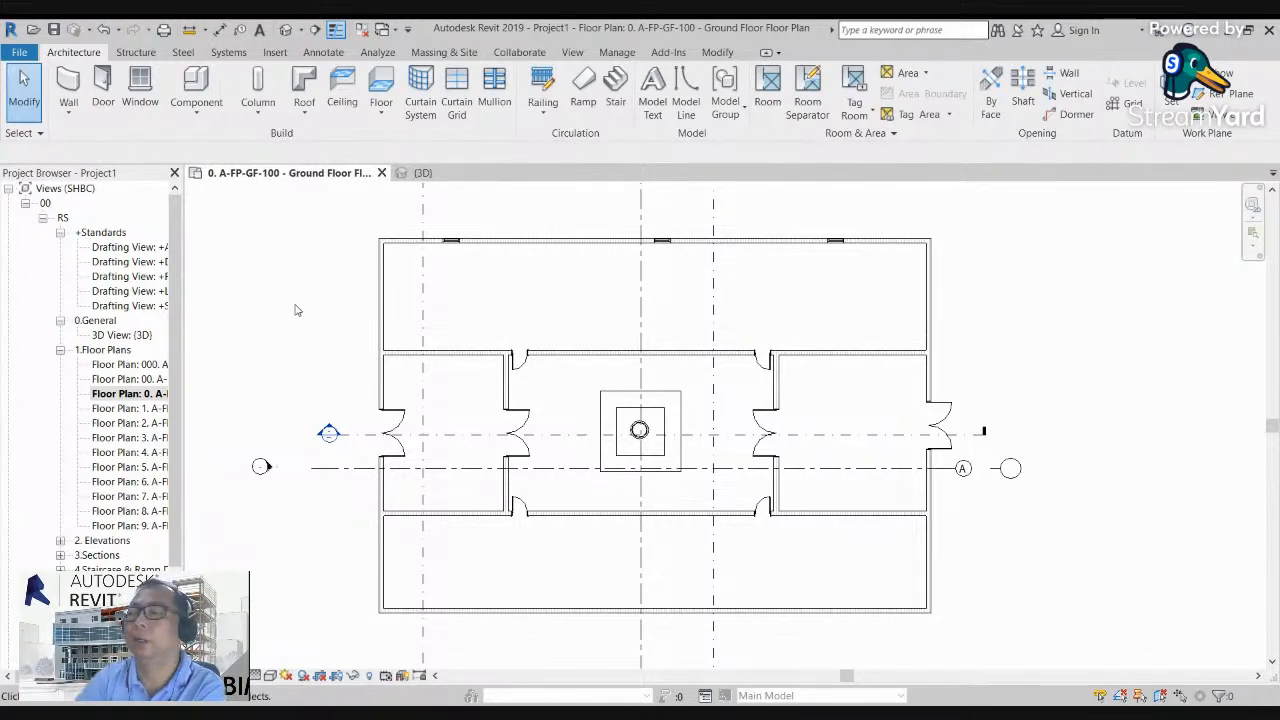
click(257, 106)
click(290, 143)
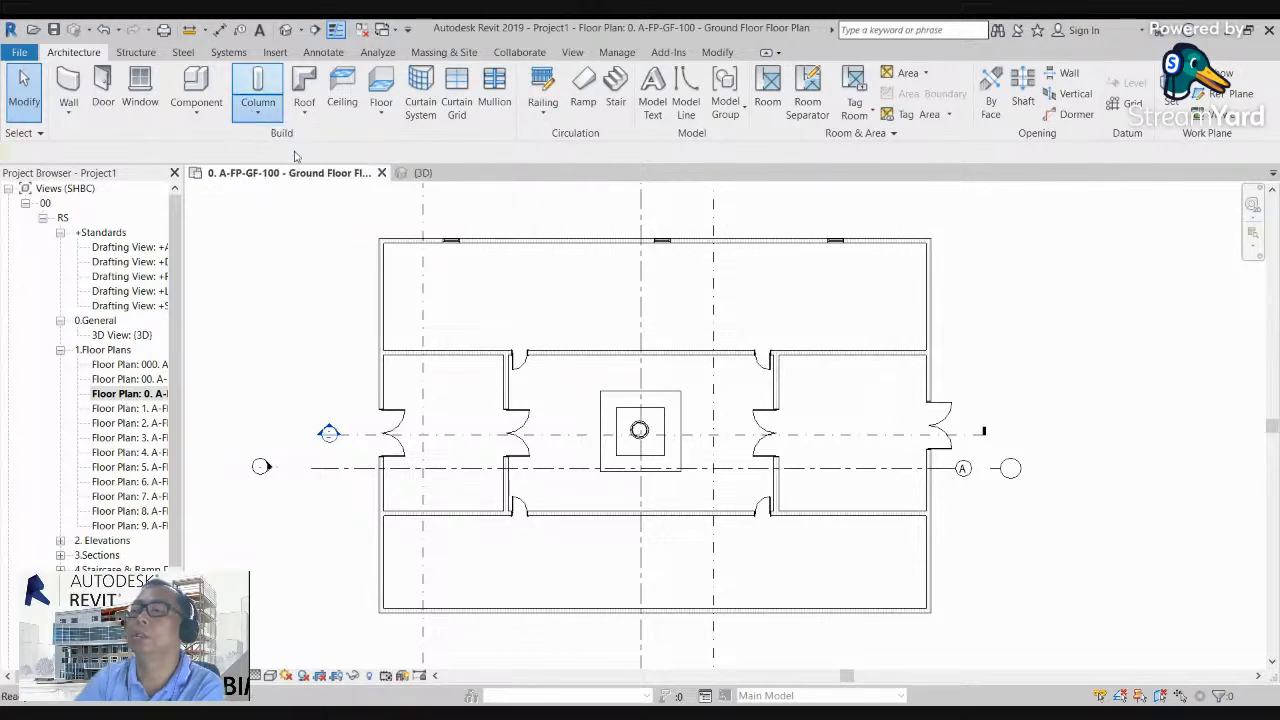
scroll(490, 280, up, 3)
scroll(660, 372, up, 5)
scroll(651, 502, down, 2)
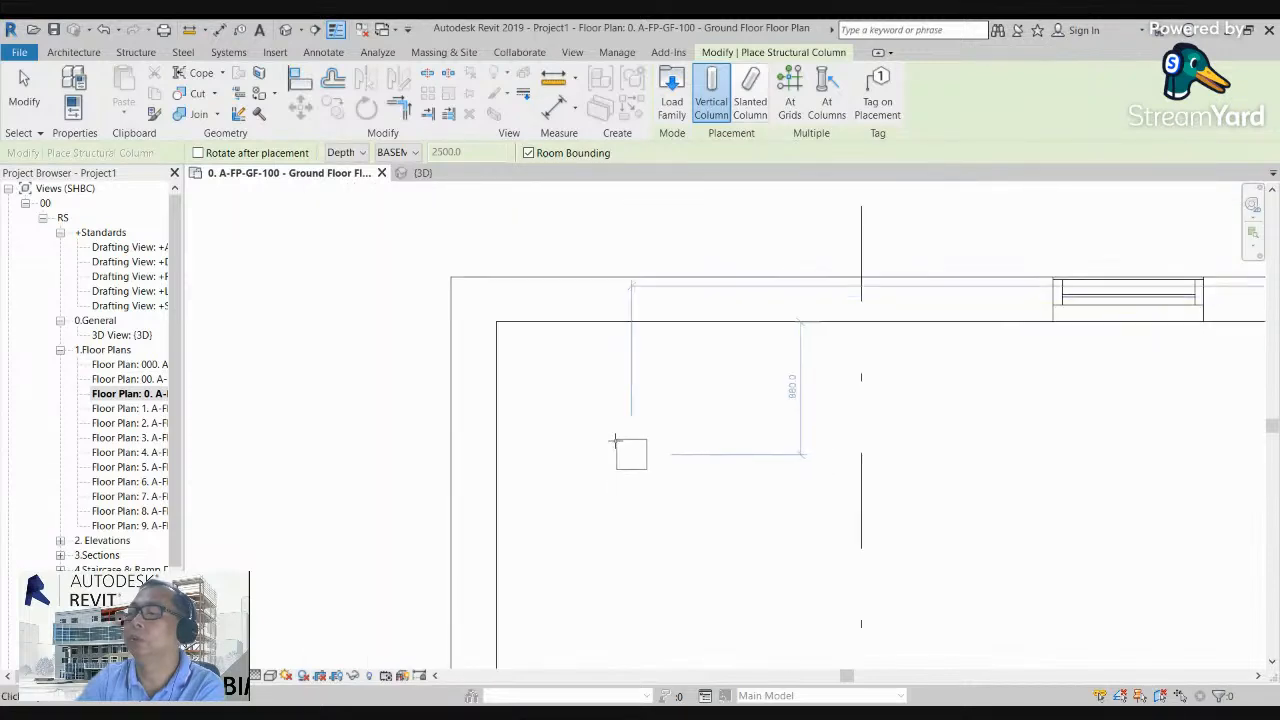
click(625, 422)
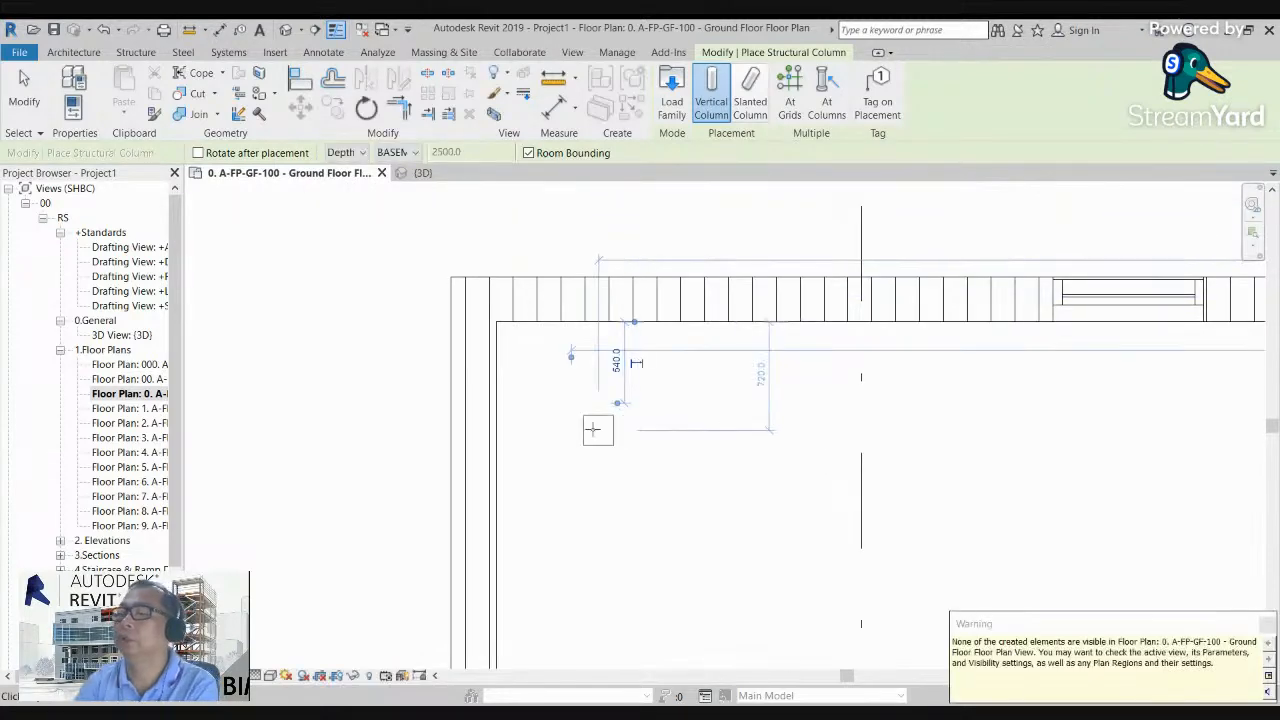
scroll(394, 440, down, 2)
key(Escape)
key(Escape)
scroll(517, 423, down, 2)
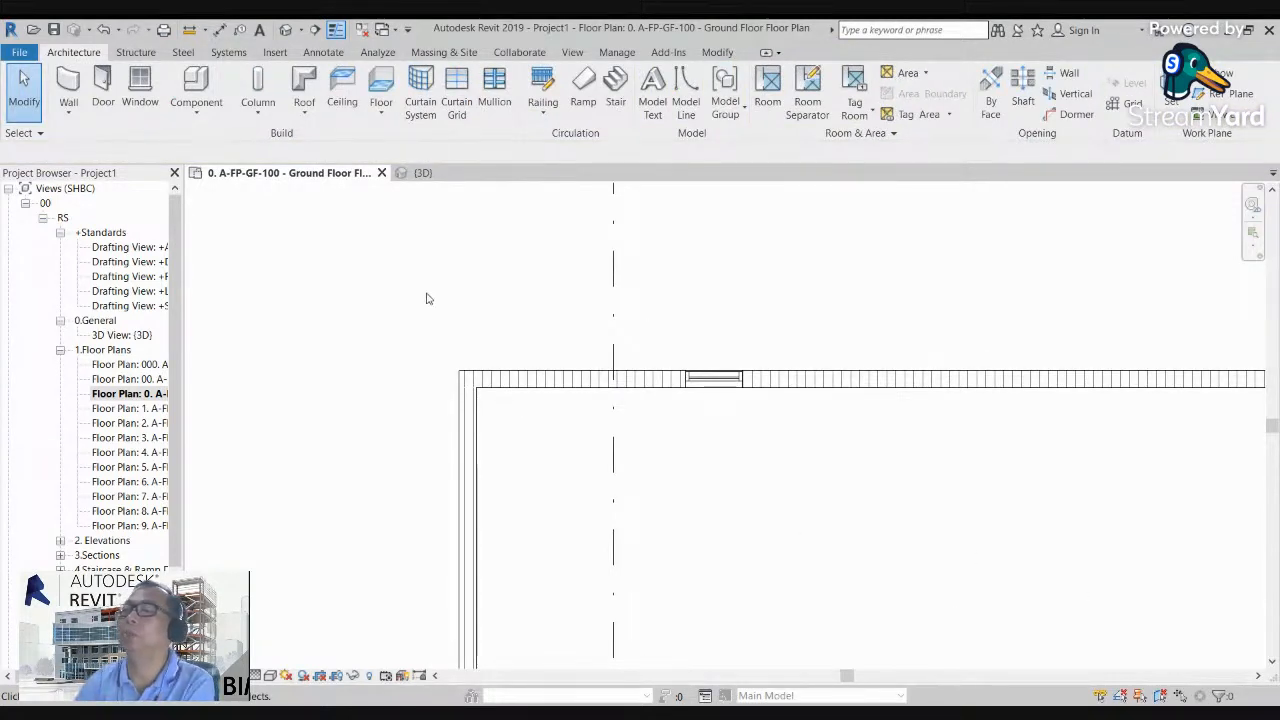
Step: Check the Basement 2 and Basement 1 floor plans for the placed column
double_click(146, 383)
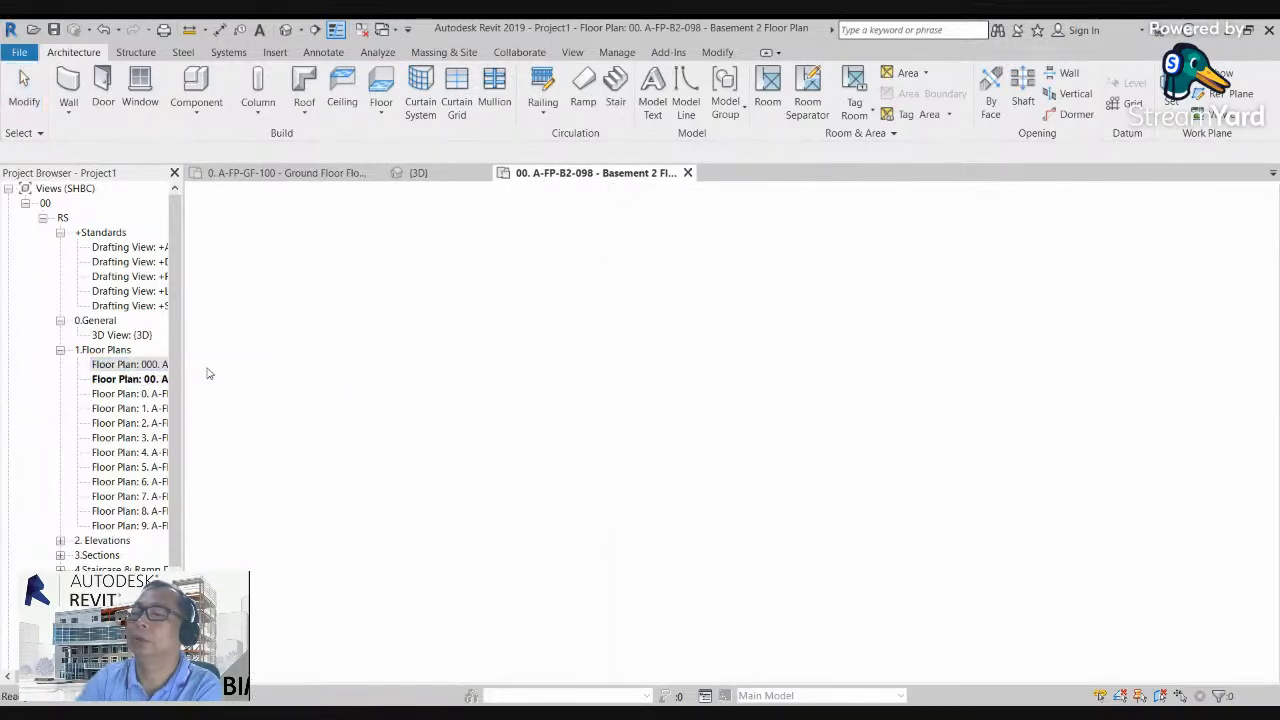
scroll(503, 427, up, 4)
scroll(494, 421, down, 4)
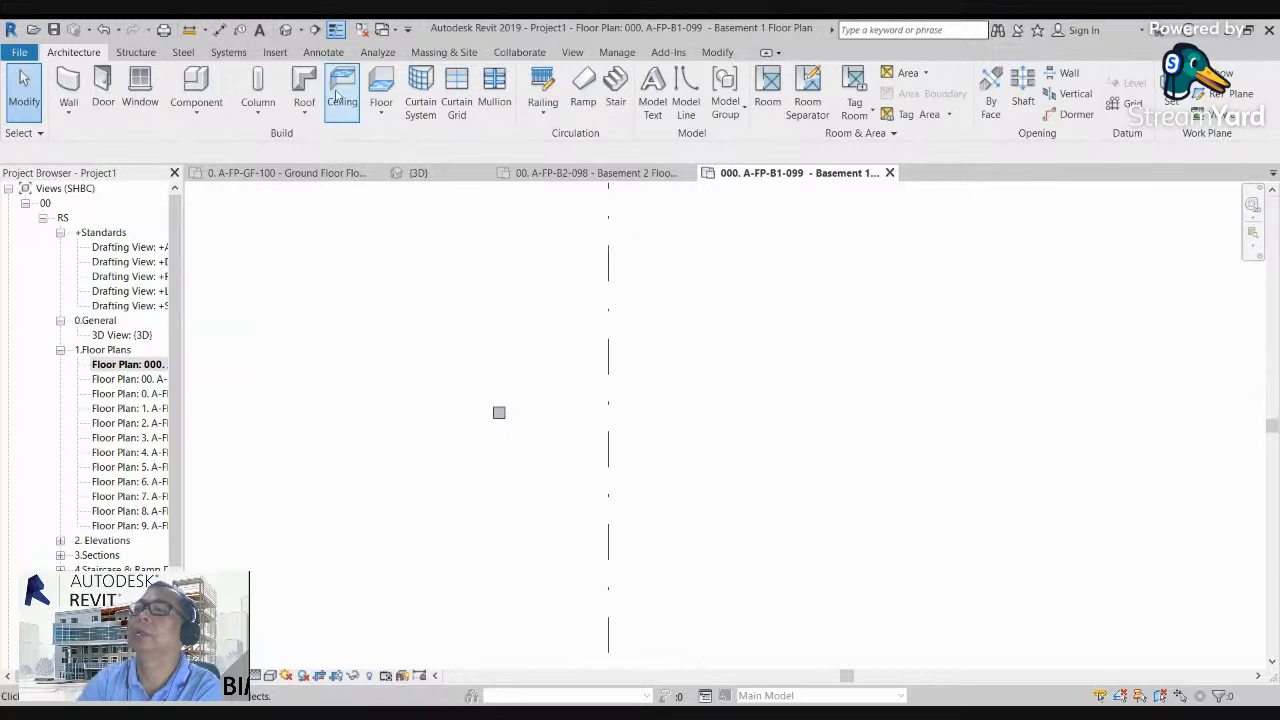
Step: In the 3D view seen from the right side, extend the section box downward below the ground floor walls
click(285, 30)
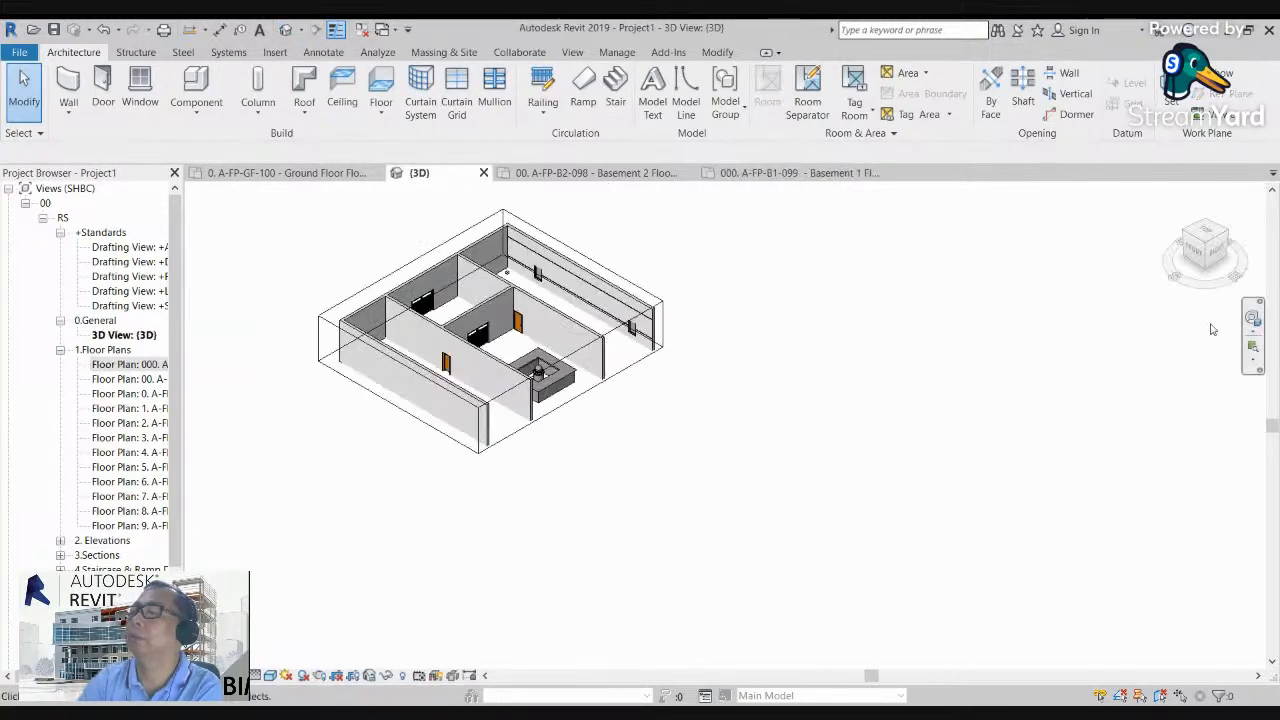
click(1212, 250)
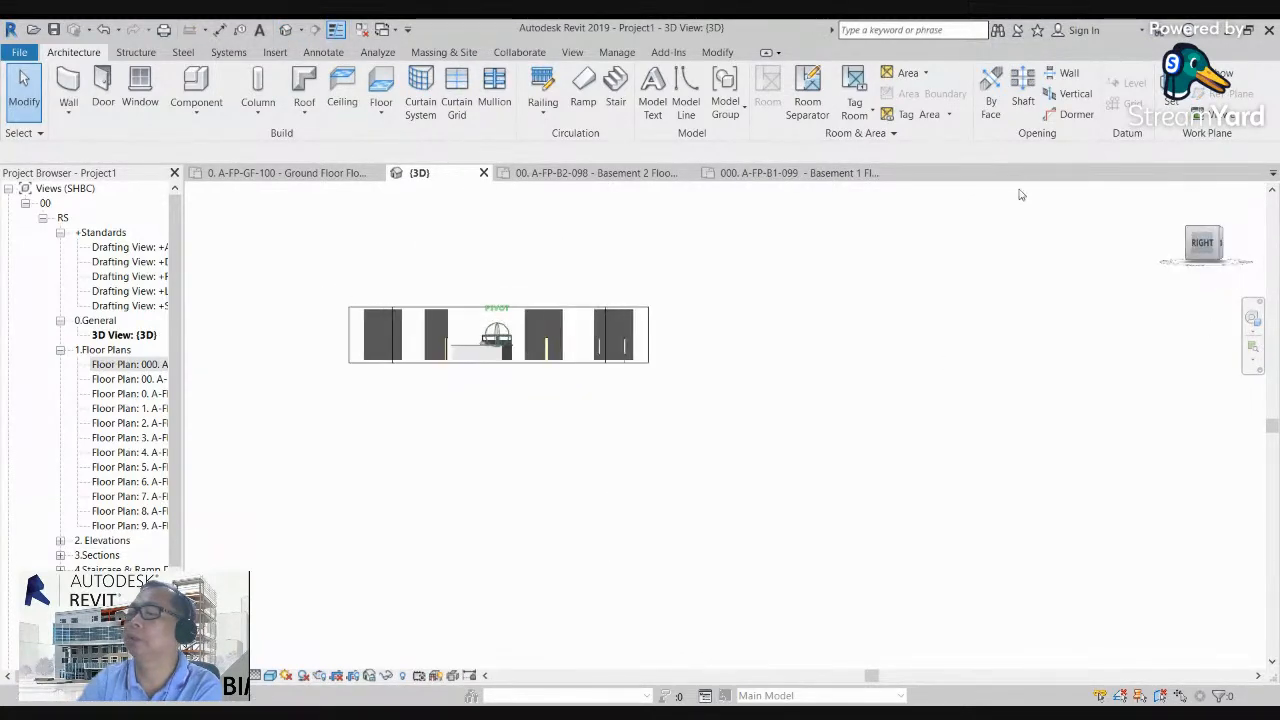
click(656, 337)
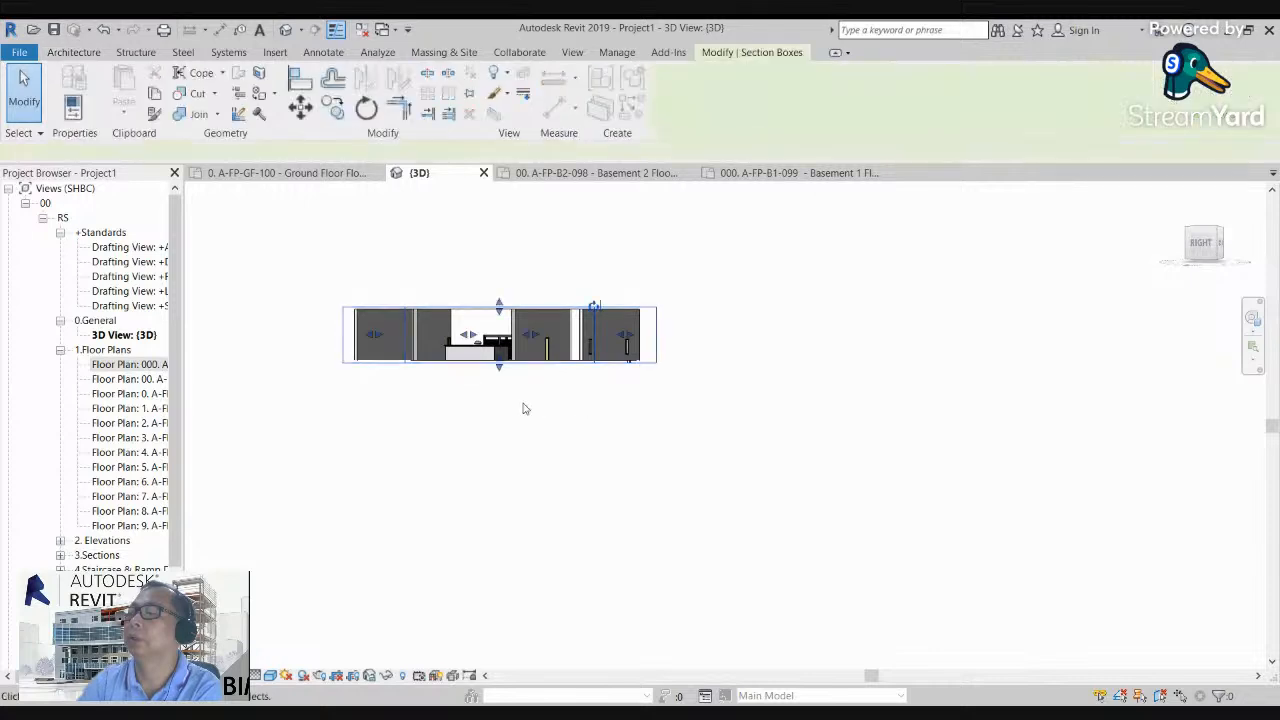
drag(501, 370, 528, 448)
click(740, 406)
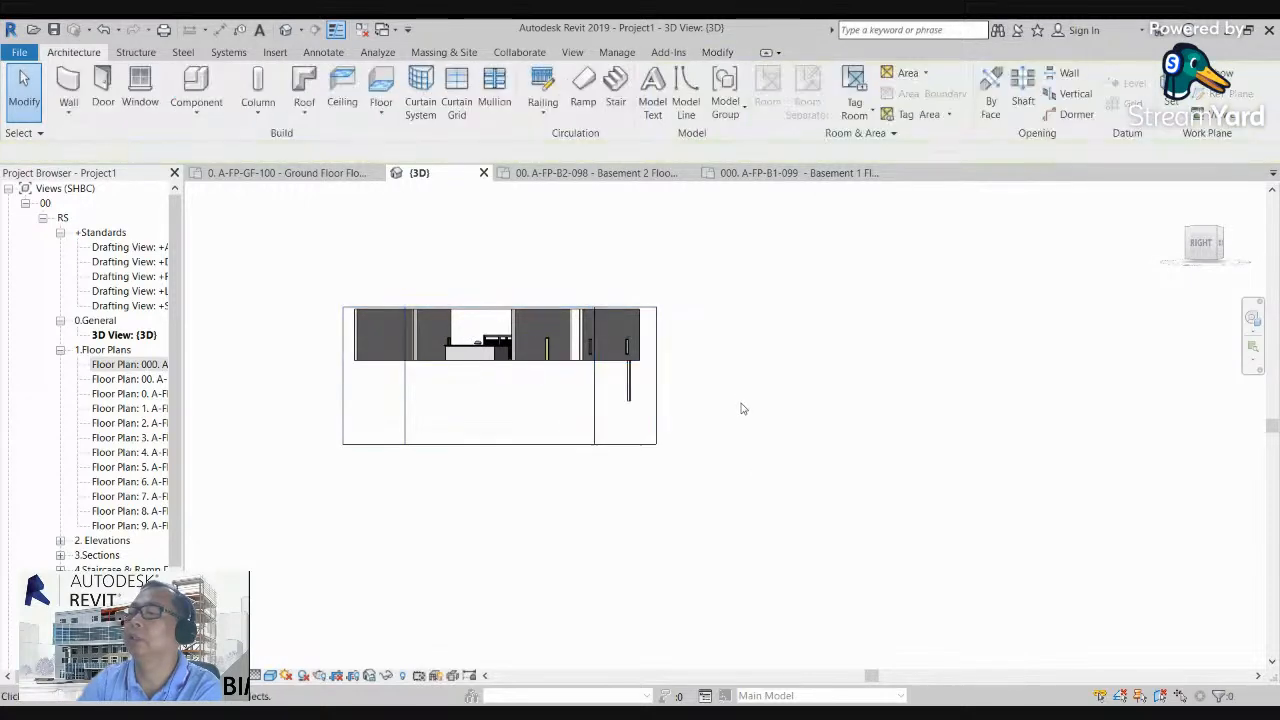
Step: Set the structural column's top level to First Floor and its base level to Ground Floor
scroll(634, 366, up, 5)
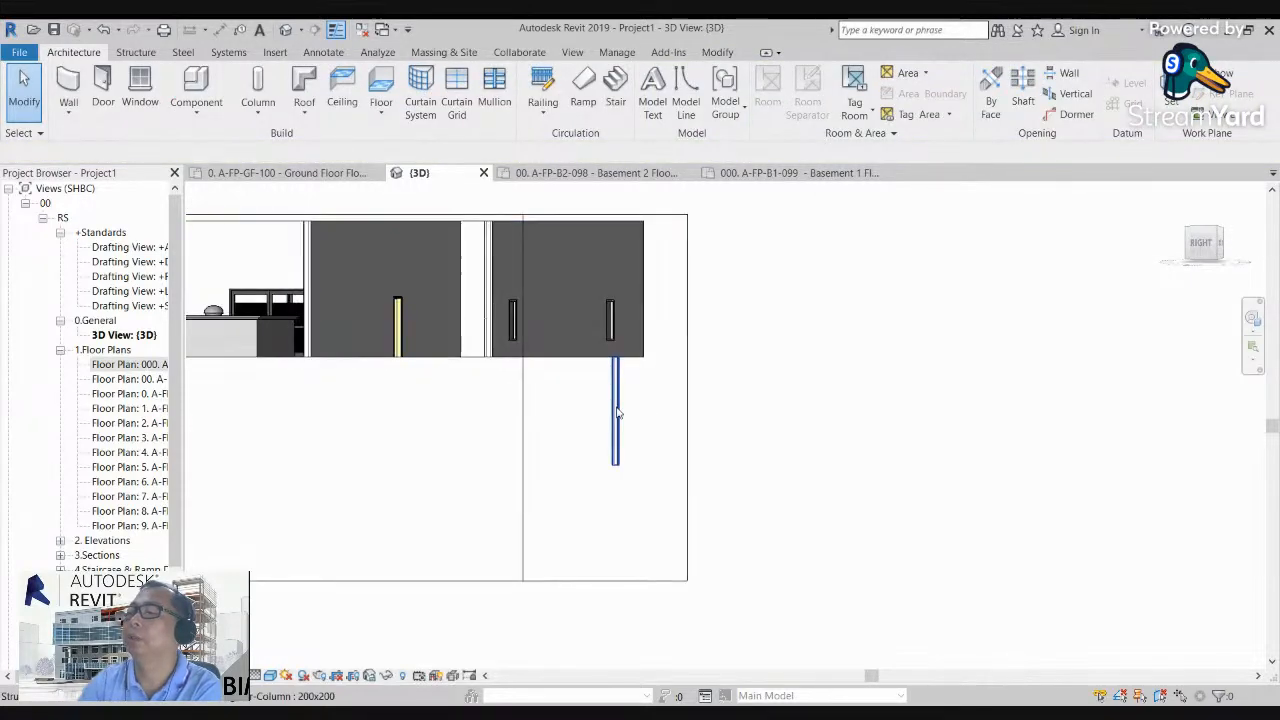
click(617, 410)
click(70, 110)
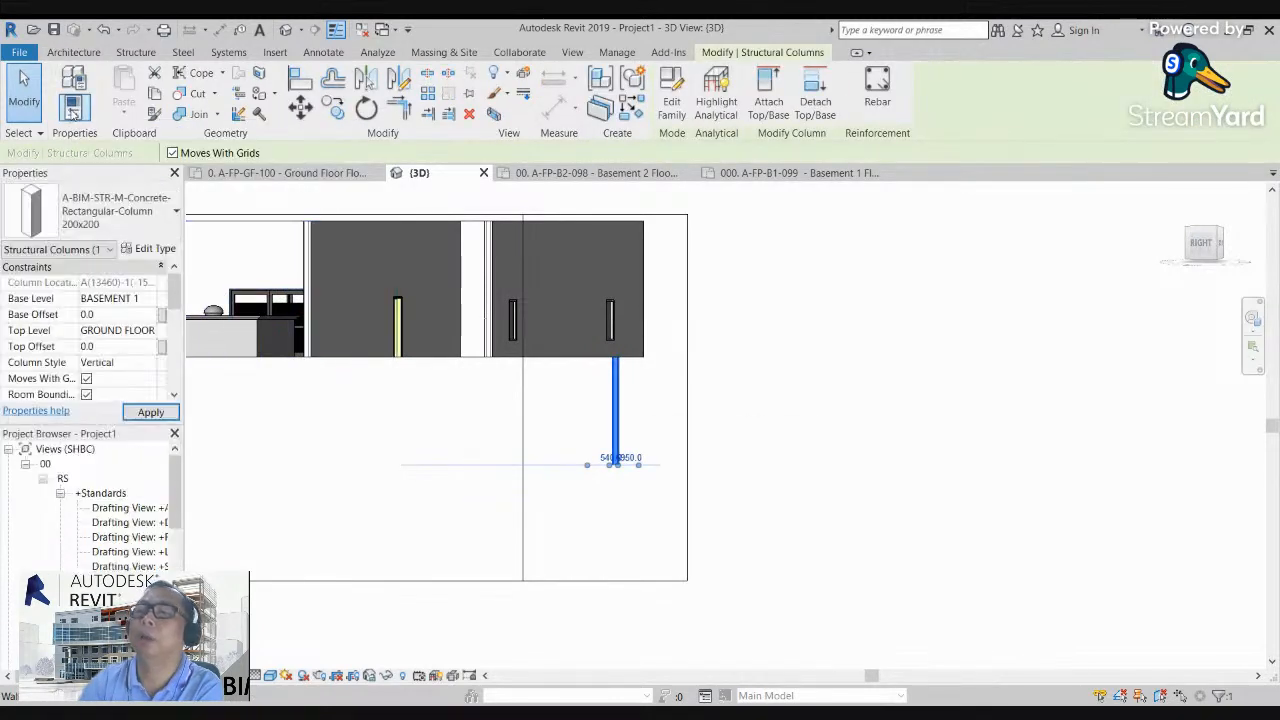
click(148, 331)
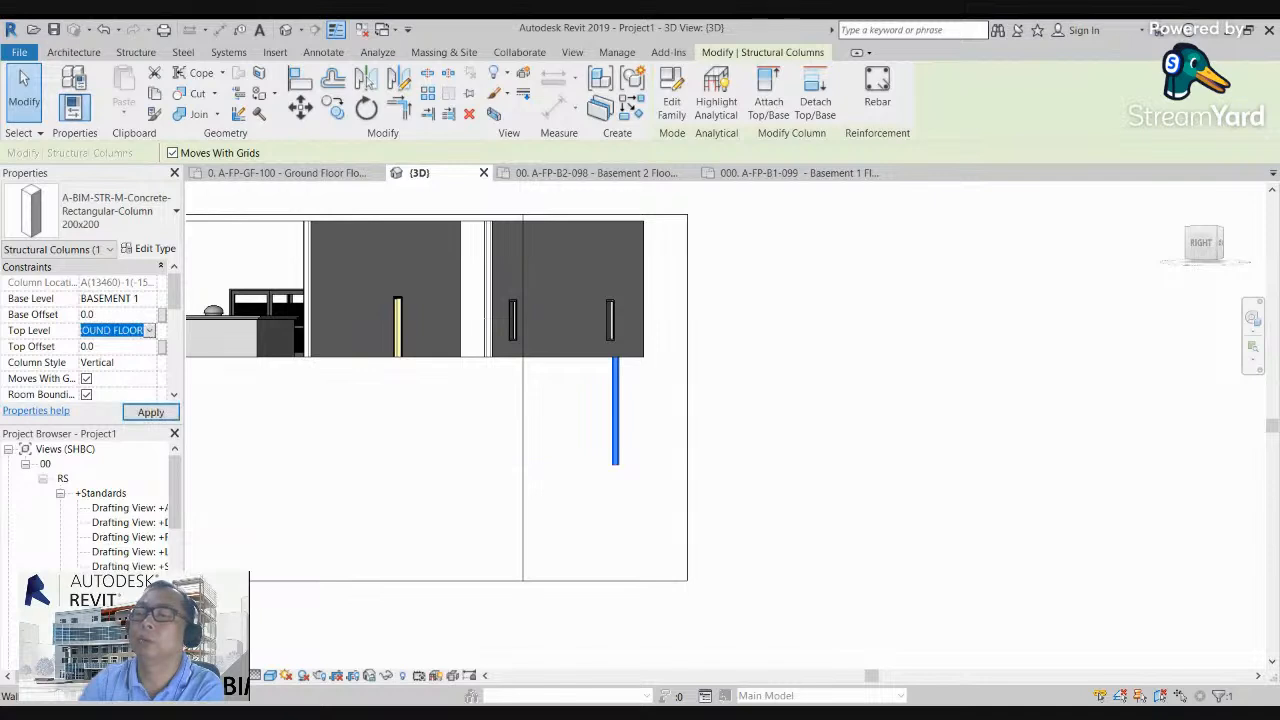
key(Down)
click(148, 299)
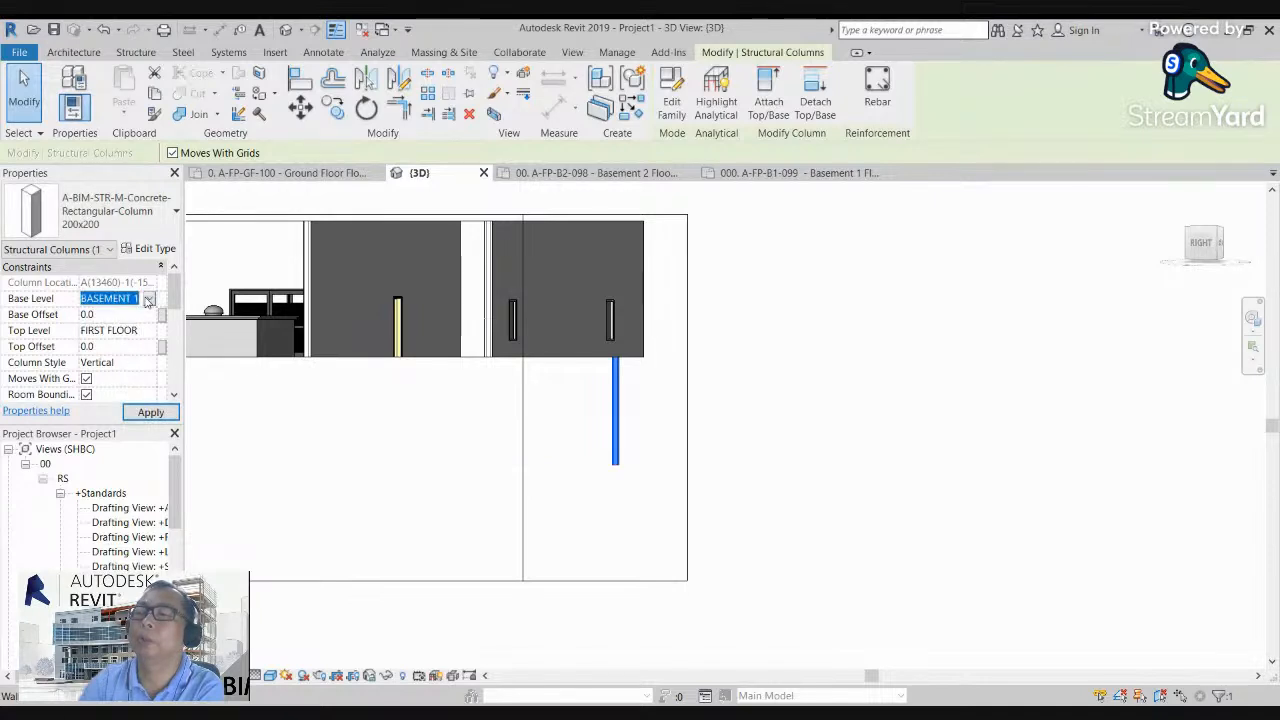
click(126, 343)
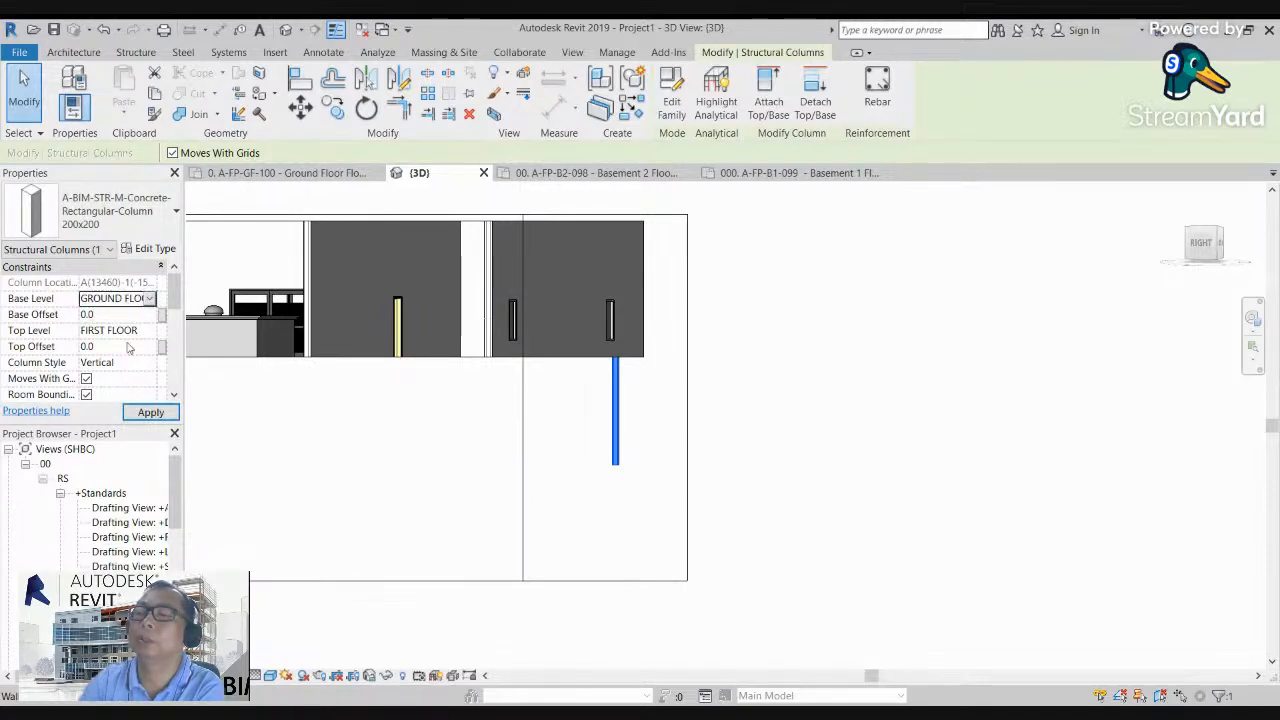
click(722, 514)
Step: Inspect the structural column at the wall corner in the 3D view and open its type properties
scroll(615, 367, down, 1)
mouse_move(620, 375)
shift+middle_down()
mouse_move(360, 297)
mouse_move(489, 535)
shift+middle_up()
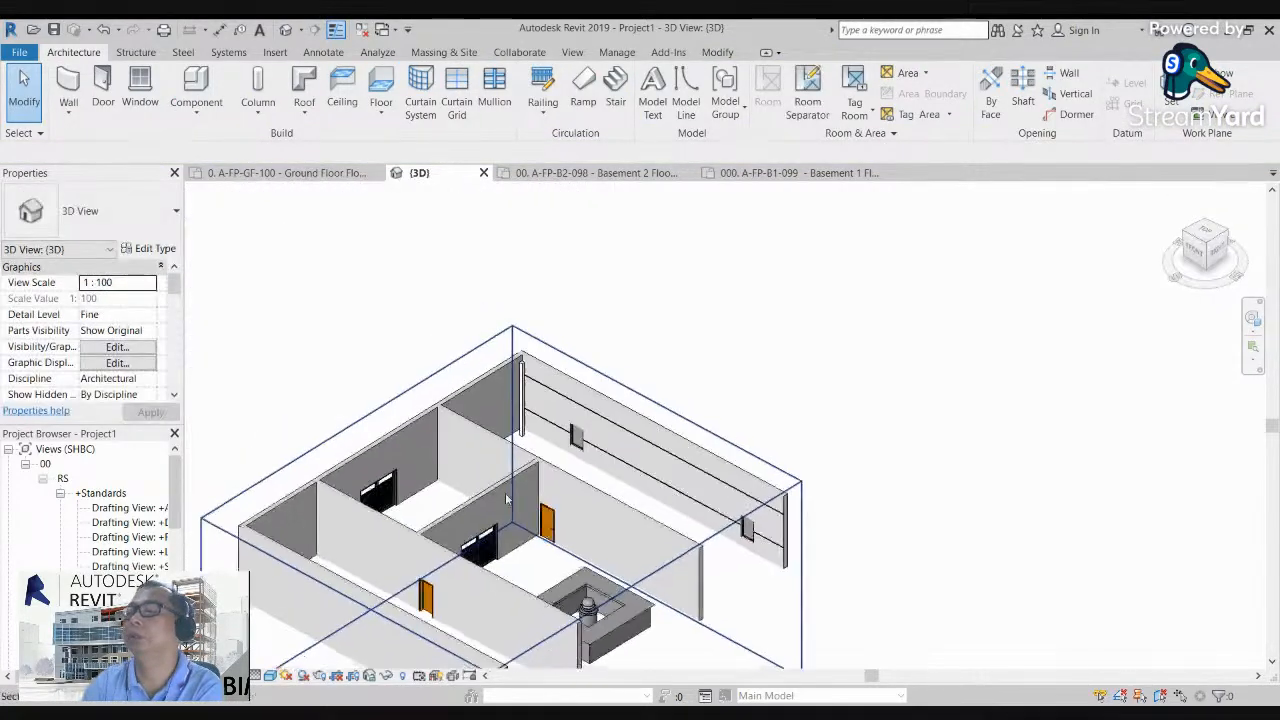
scroll(508, 362, up, 5)
scroll(601, 415, up, 3)
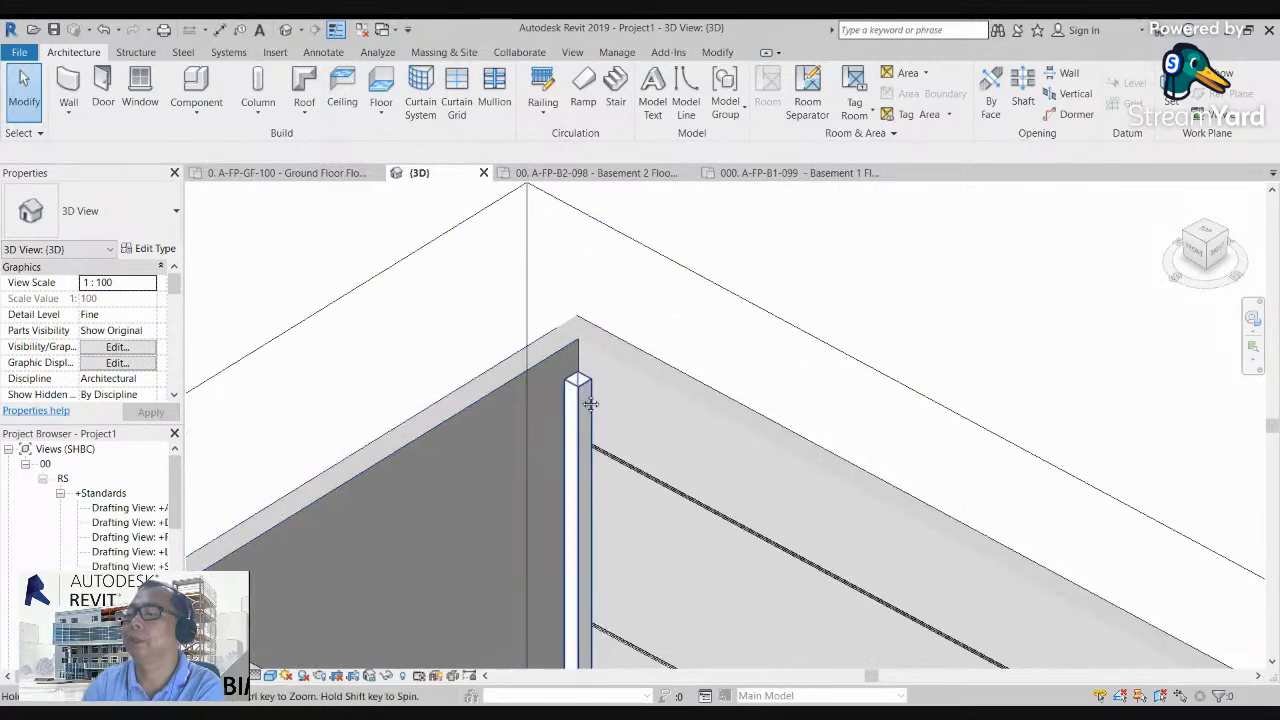
middle_drag(601, 415, 490, 345)
scroll(488, 345, up, 2)
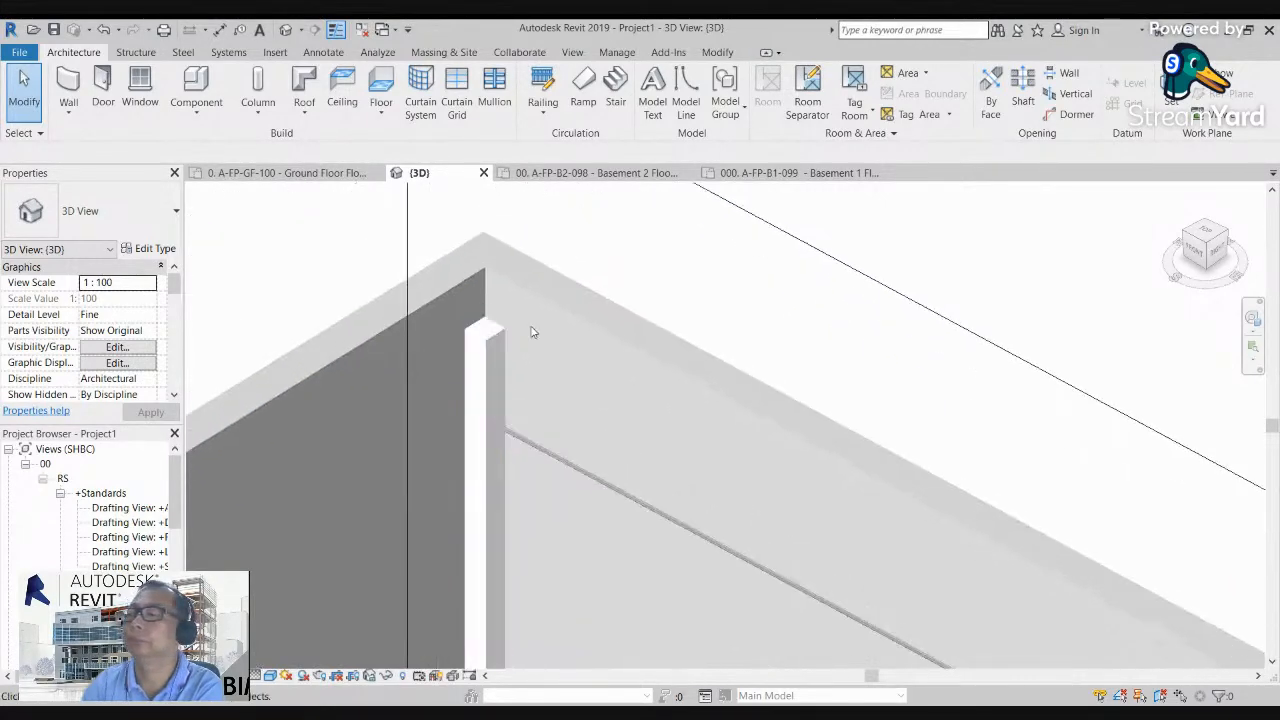
click(487, 346)
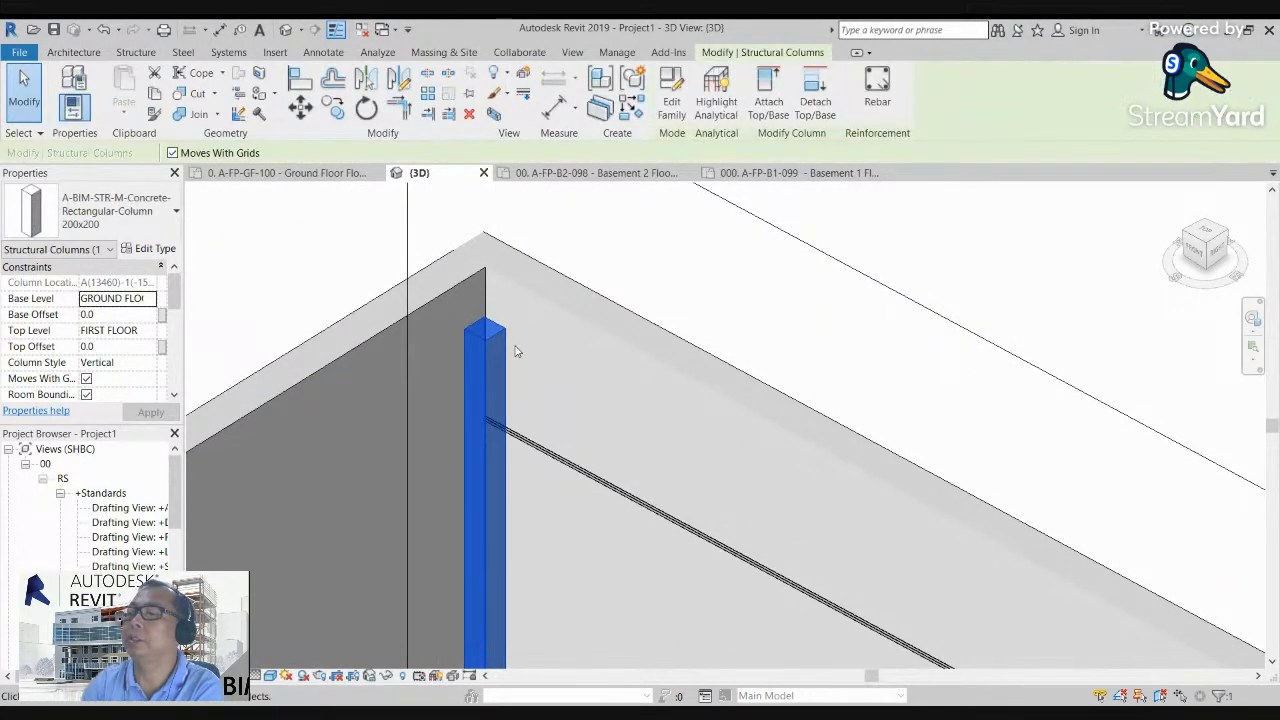
click(75, 77)
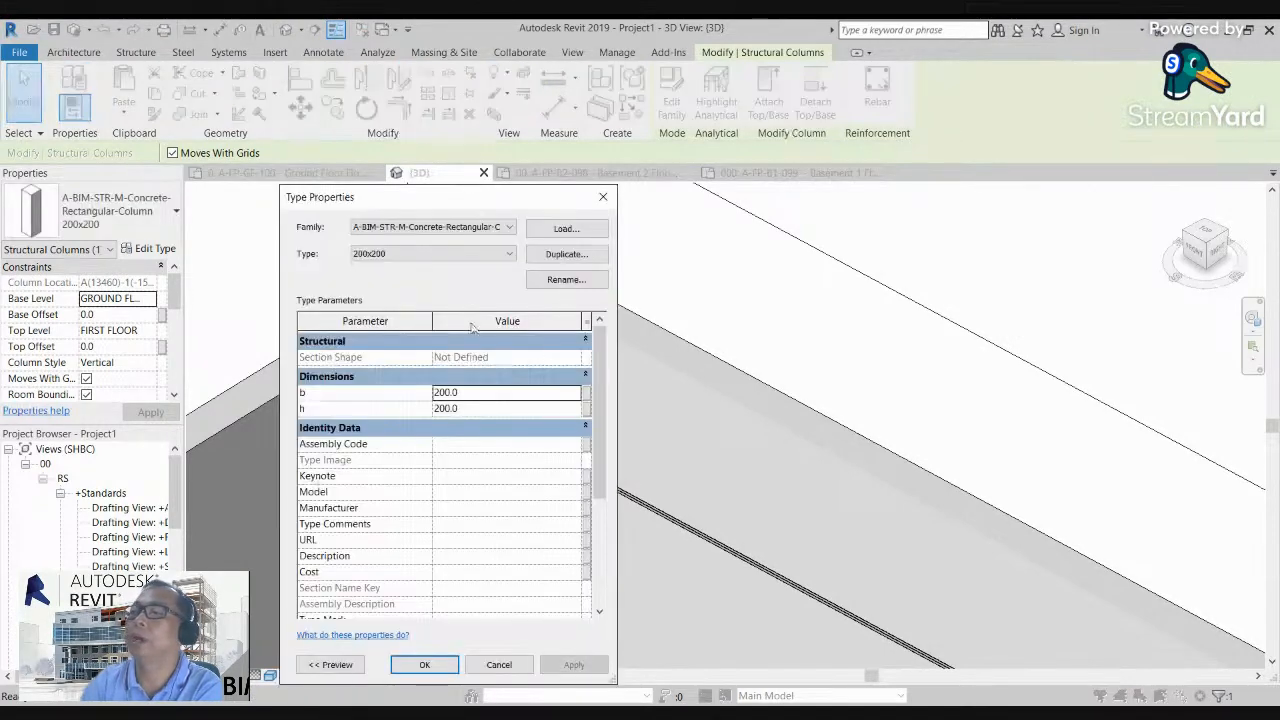
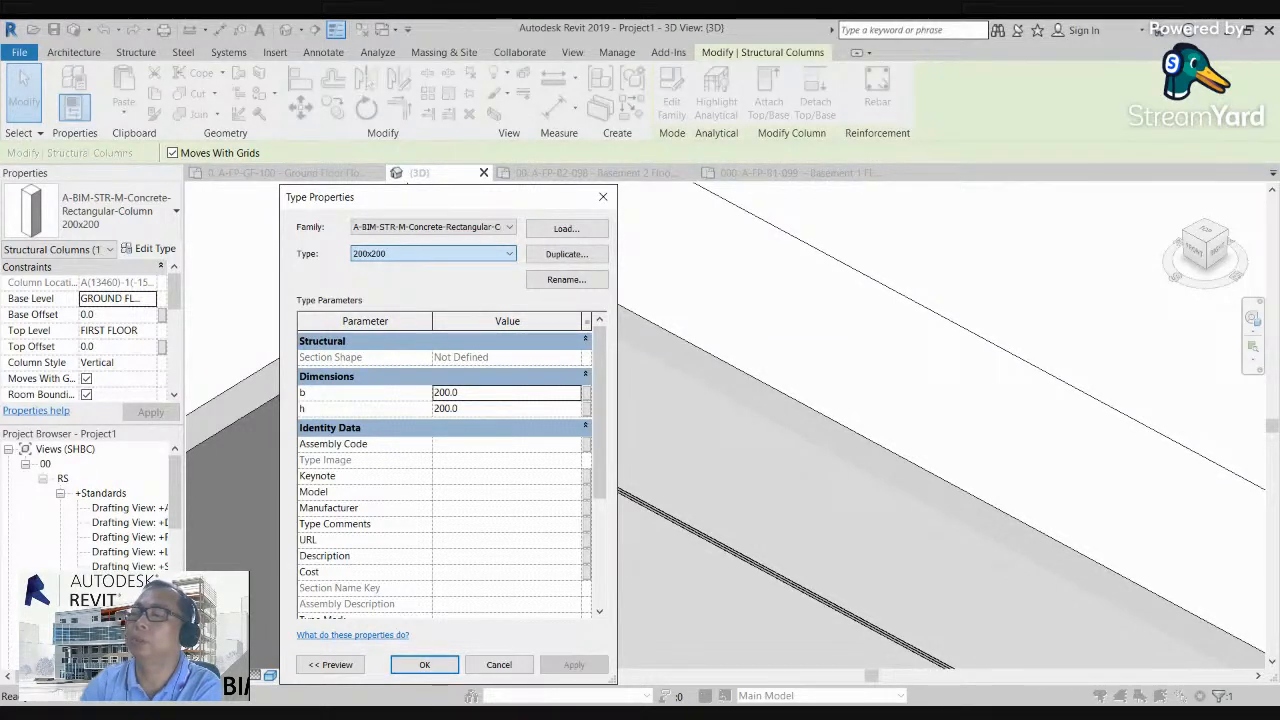
Step: Change the structural column's type to 800x800
click(396, 300)
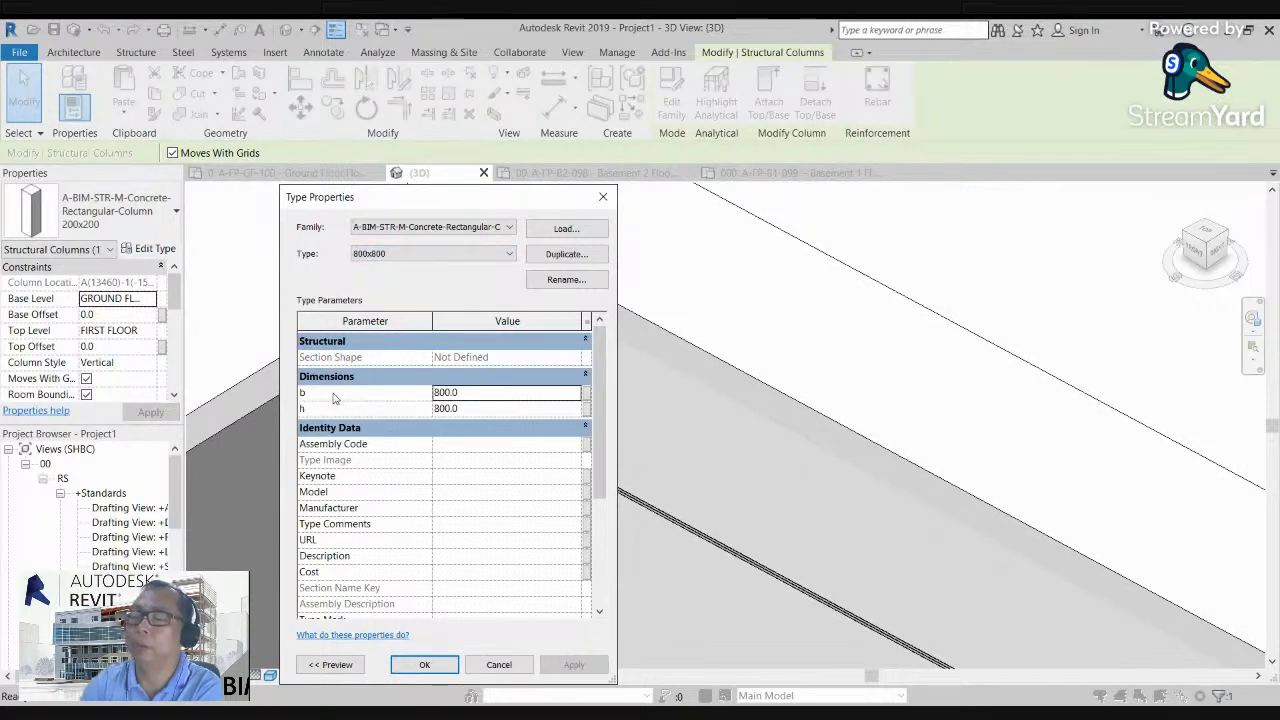
click(425, 665)
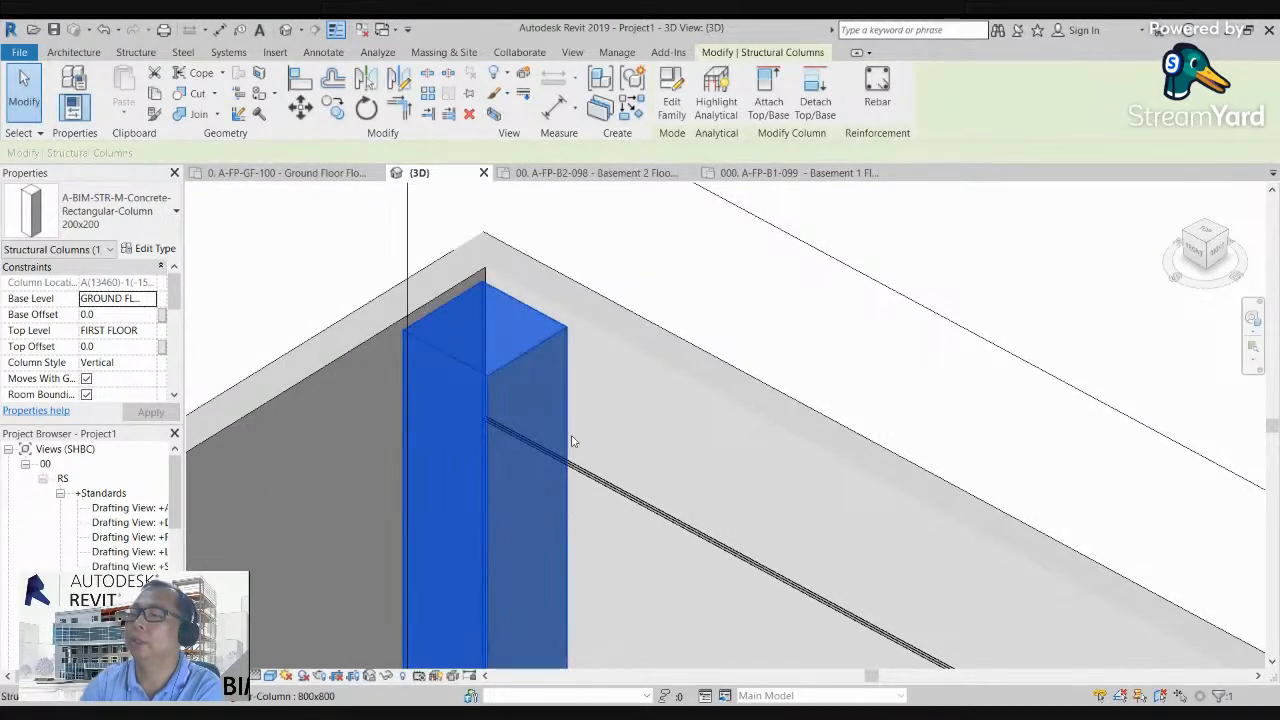
click(609, 321)
Step: In the top view, extend the section box's east side to just beyond the building's east wall
scroll(496, 398, down, 4)
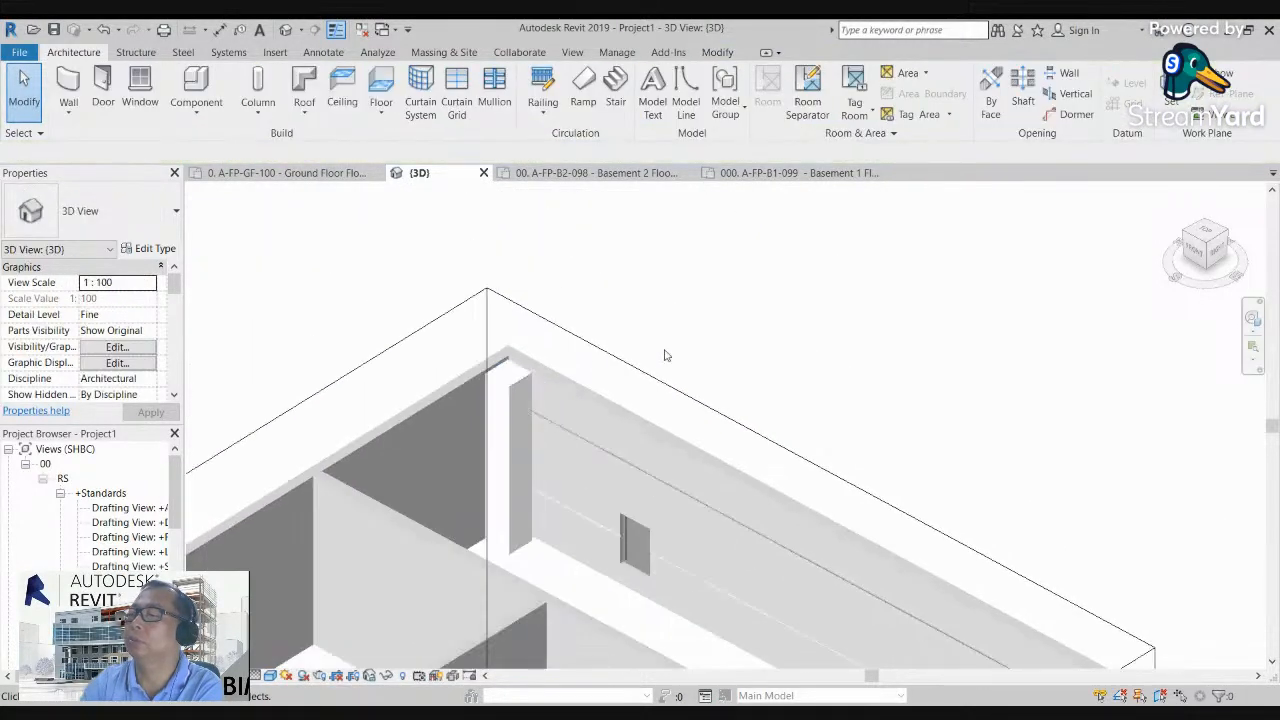
scroll(765, 300, down, 2)
scroll(1005, 261, down, 2)
click(1211, 234)
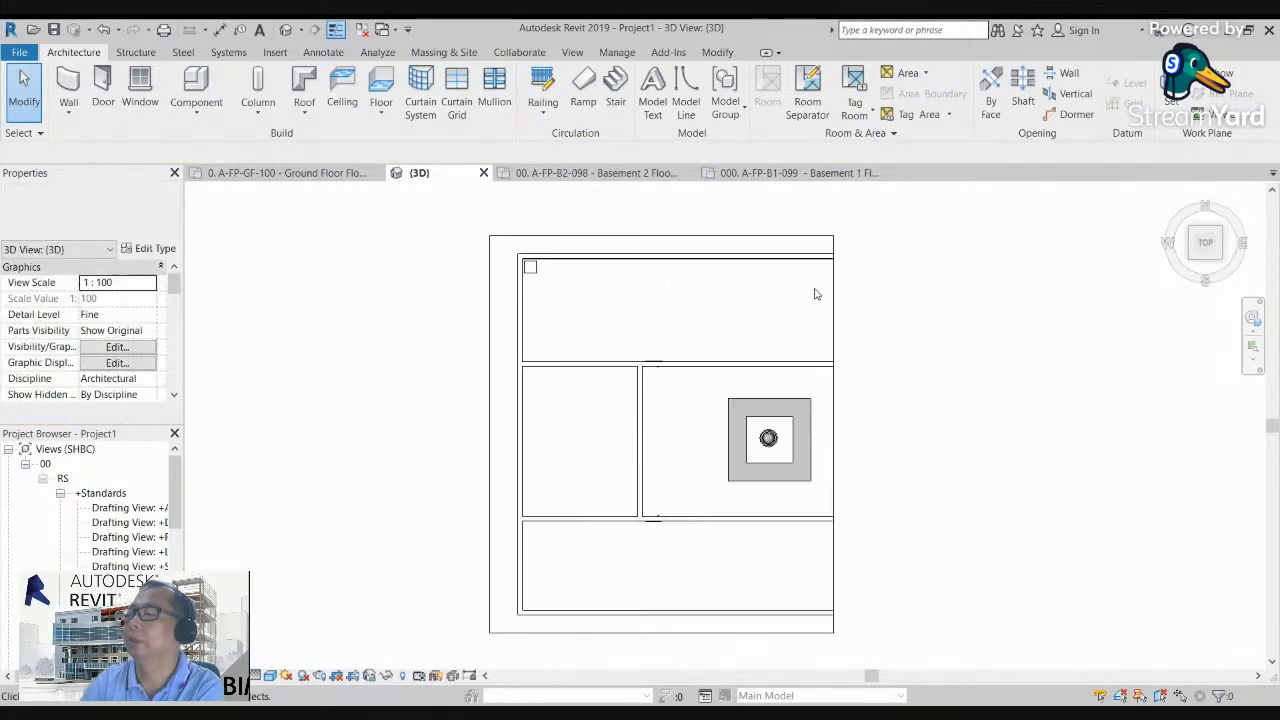
click(832, 306)
scroll(700, 306, down, 3)
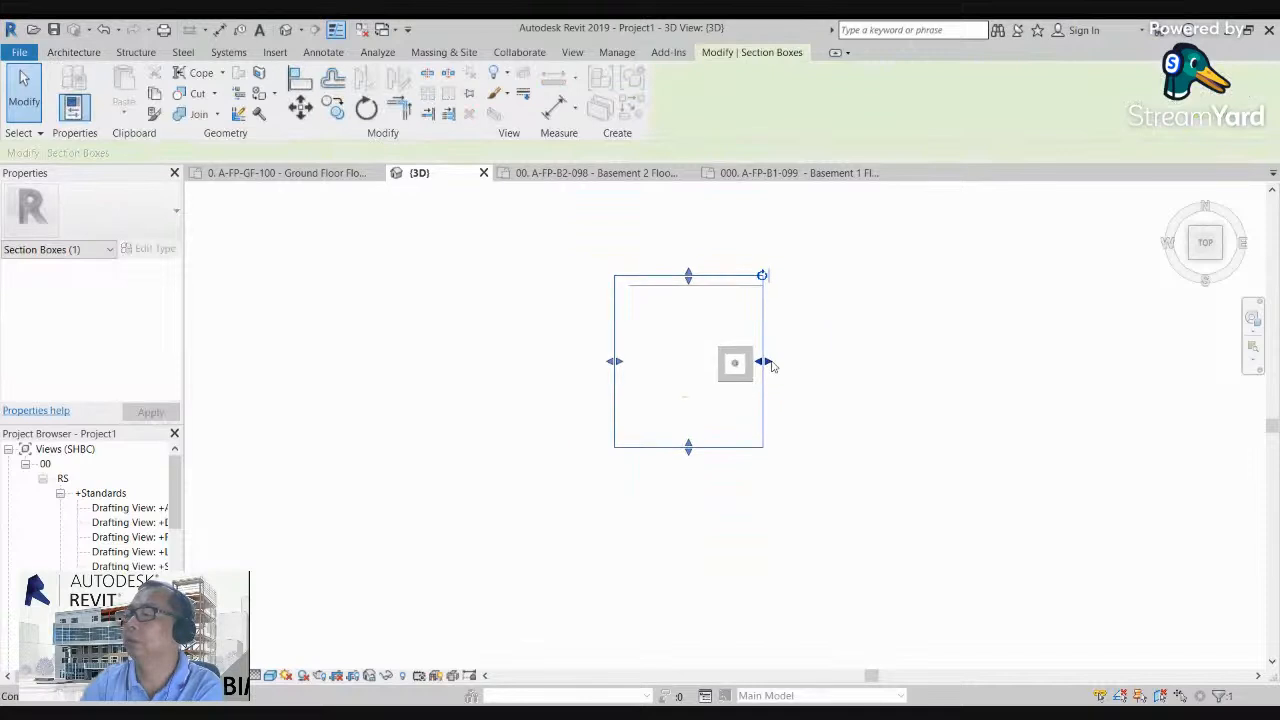
drag(763, 361, 1036, 374)
click(925, 408)
scroll(745, 362, up, 2)
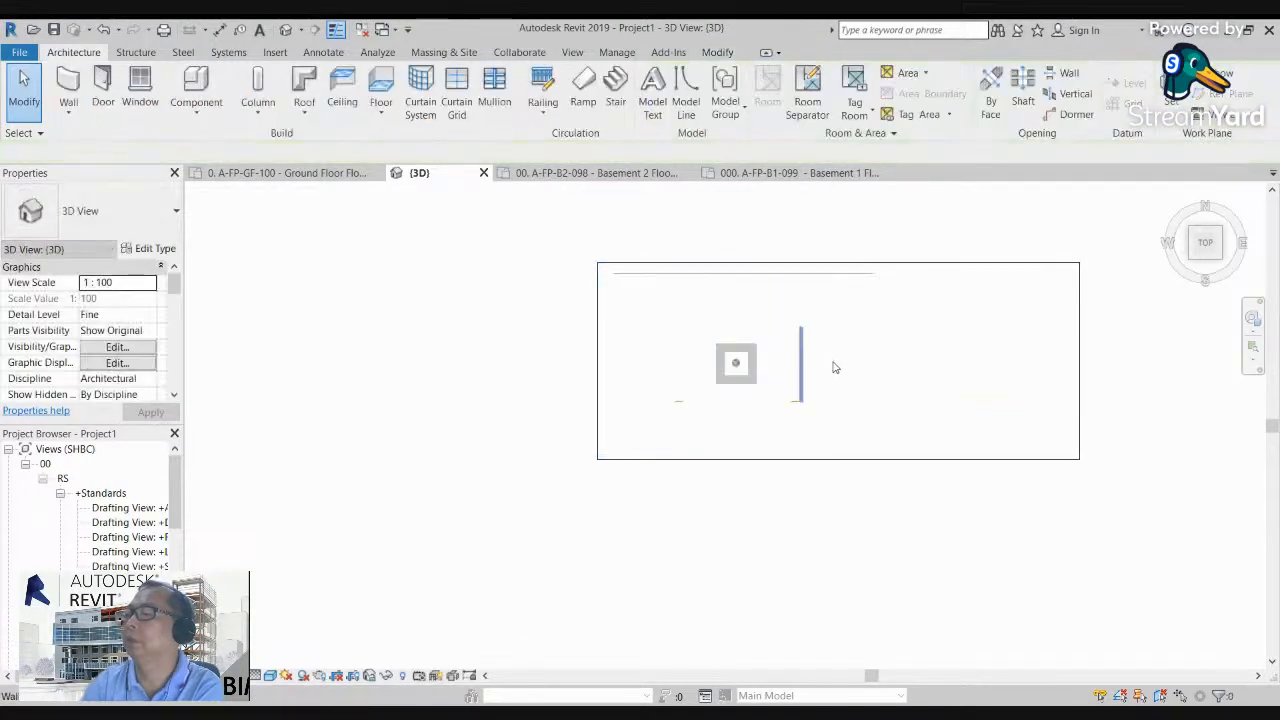
click(1121, 358)
drag(1120, 360, 917, 372)
Step: Align the column's north and west faces with the outer faces of the walls at the northwest corner
scroll(586, 266, up, 6)
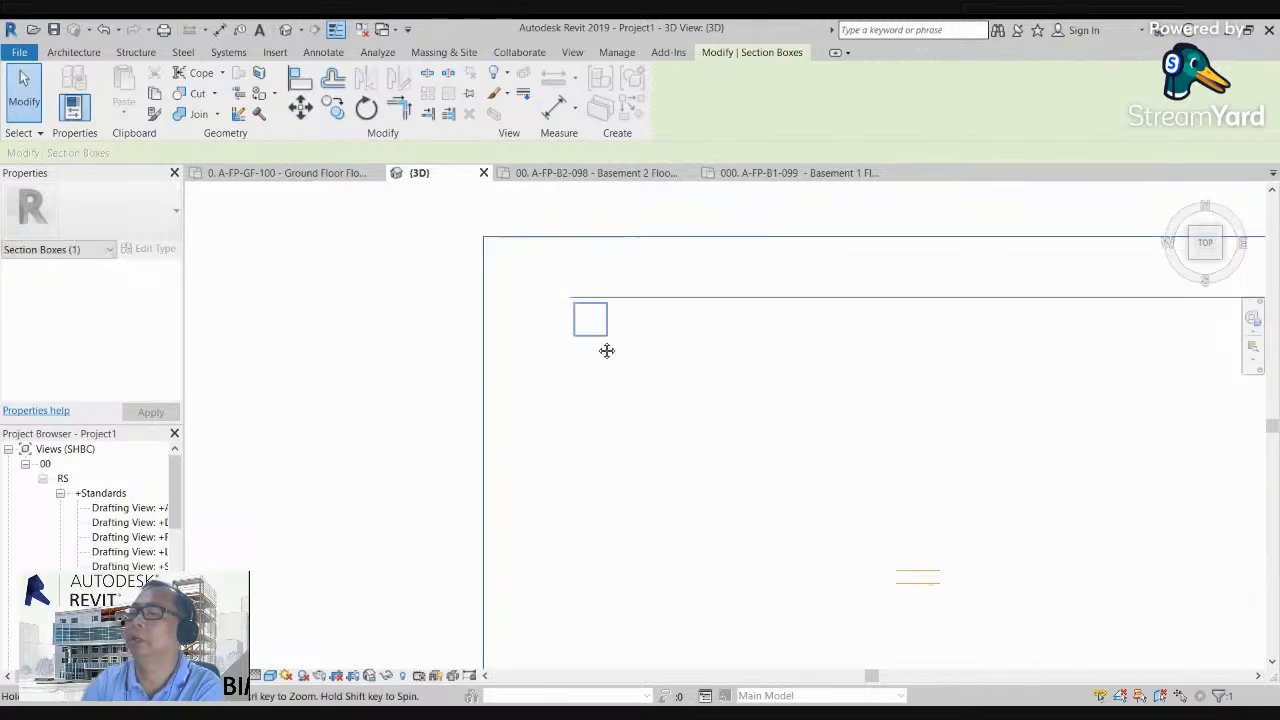
scroll(627, 336, up, 1)
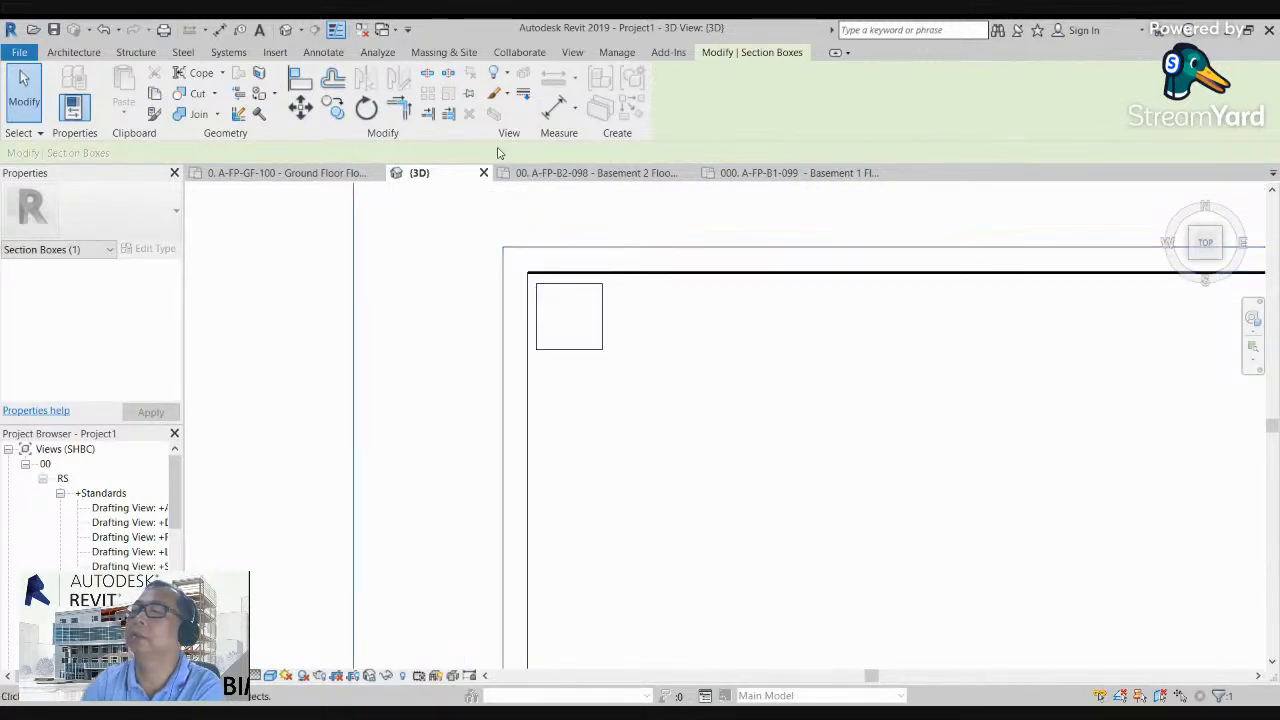
click(298, 80)
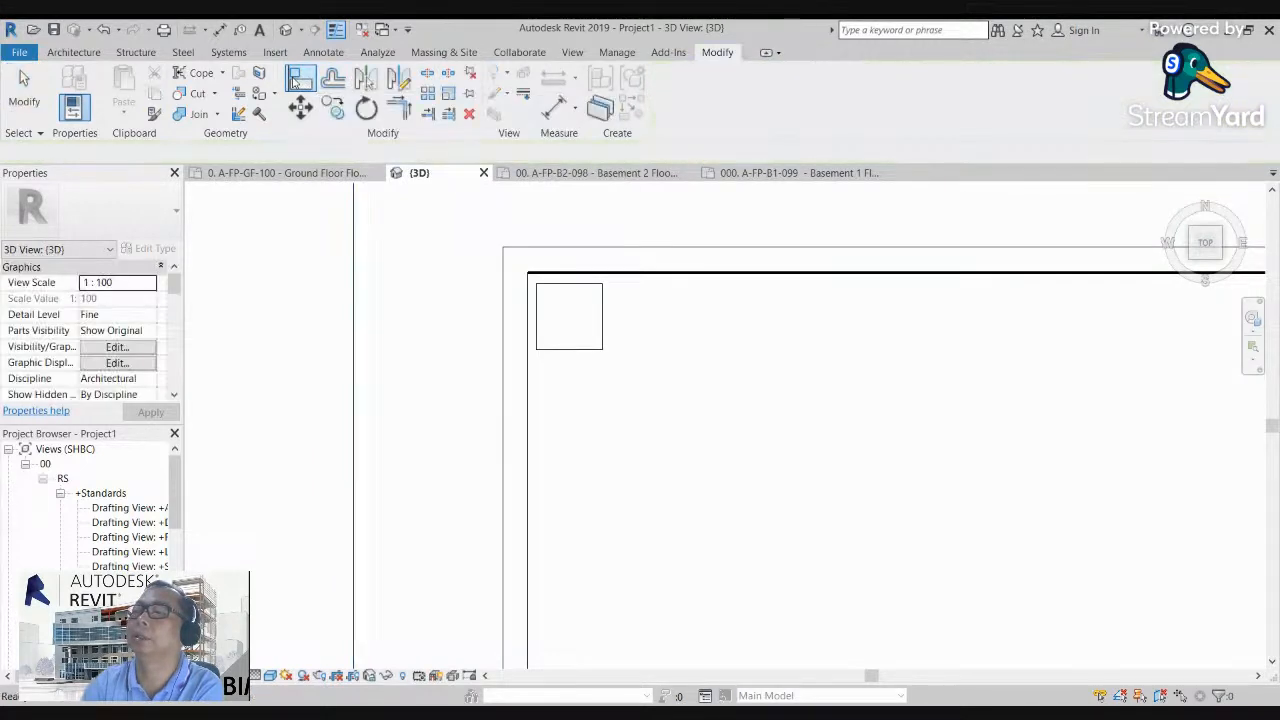
click(575, 248)
click(573, 285)
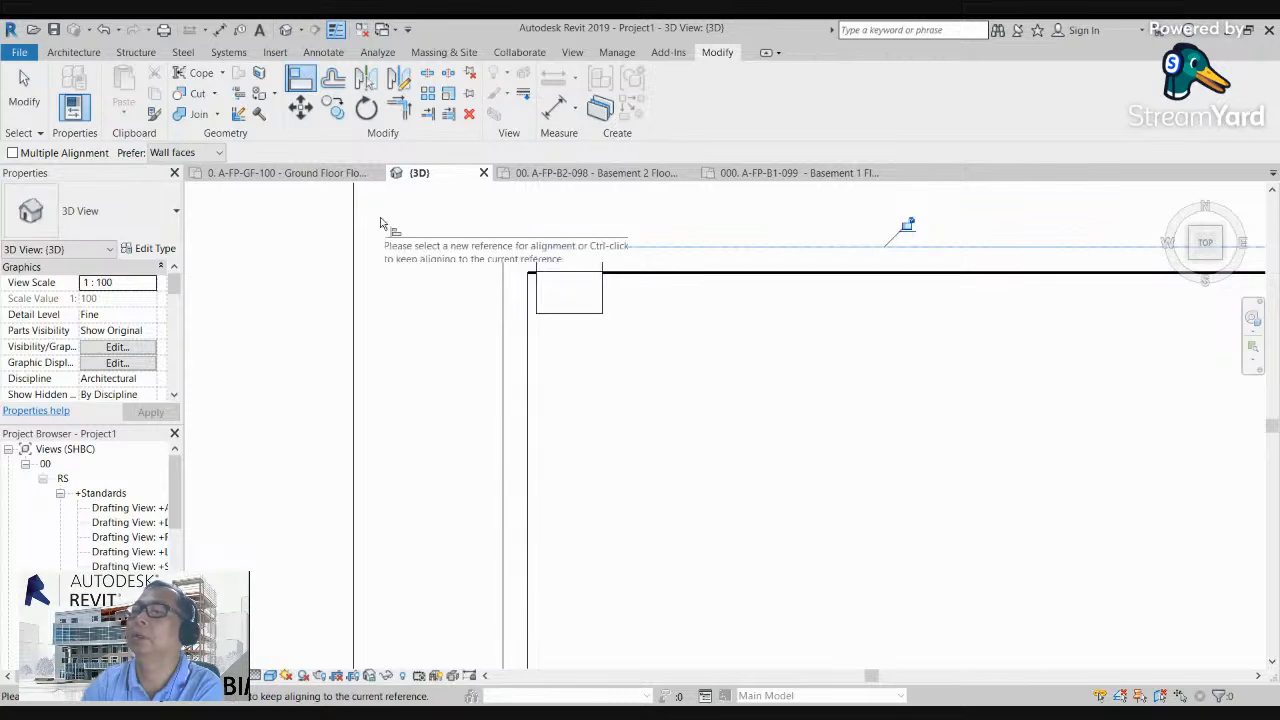
click(302, 79)
click(505, 316)
click(533, 298)
scroll(440, 268, down, 3)
scroll(437, 261, down, 2)
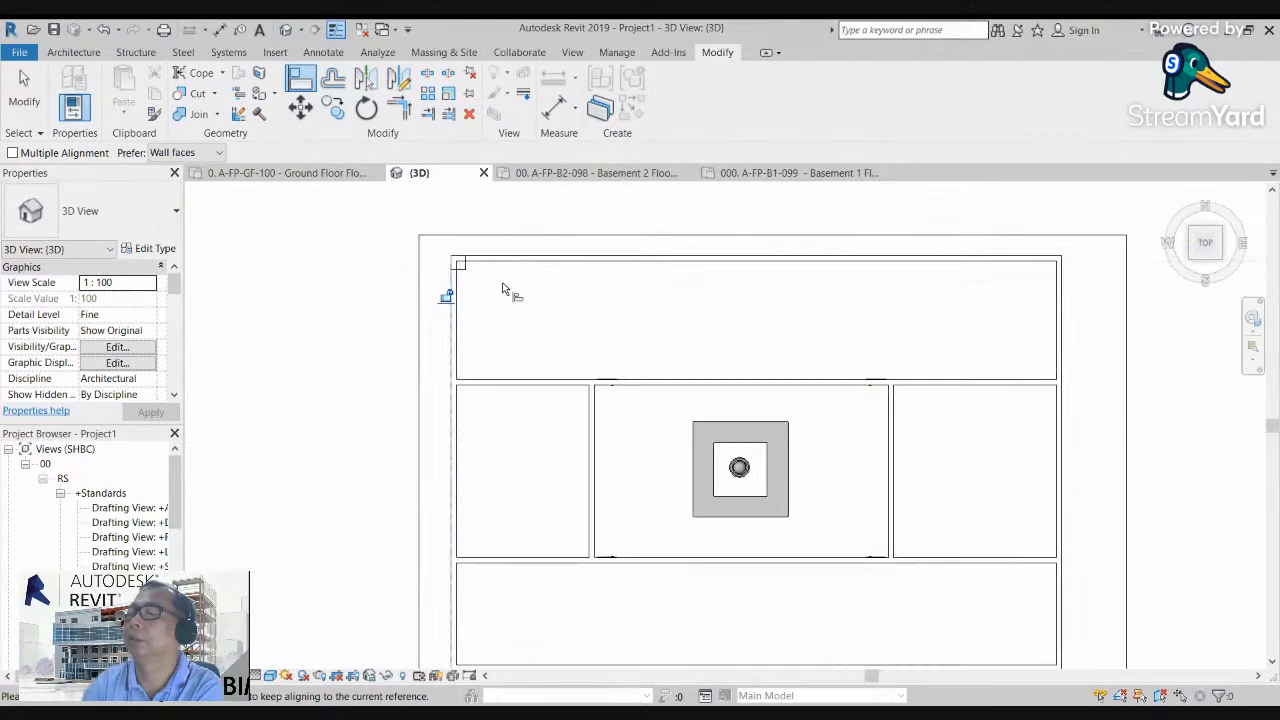
scroll(512, 292, up, 2)
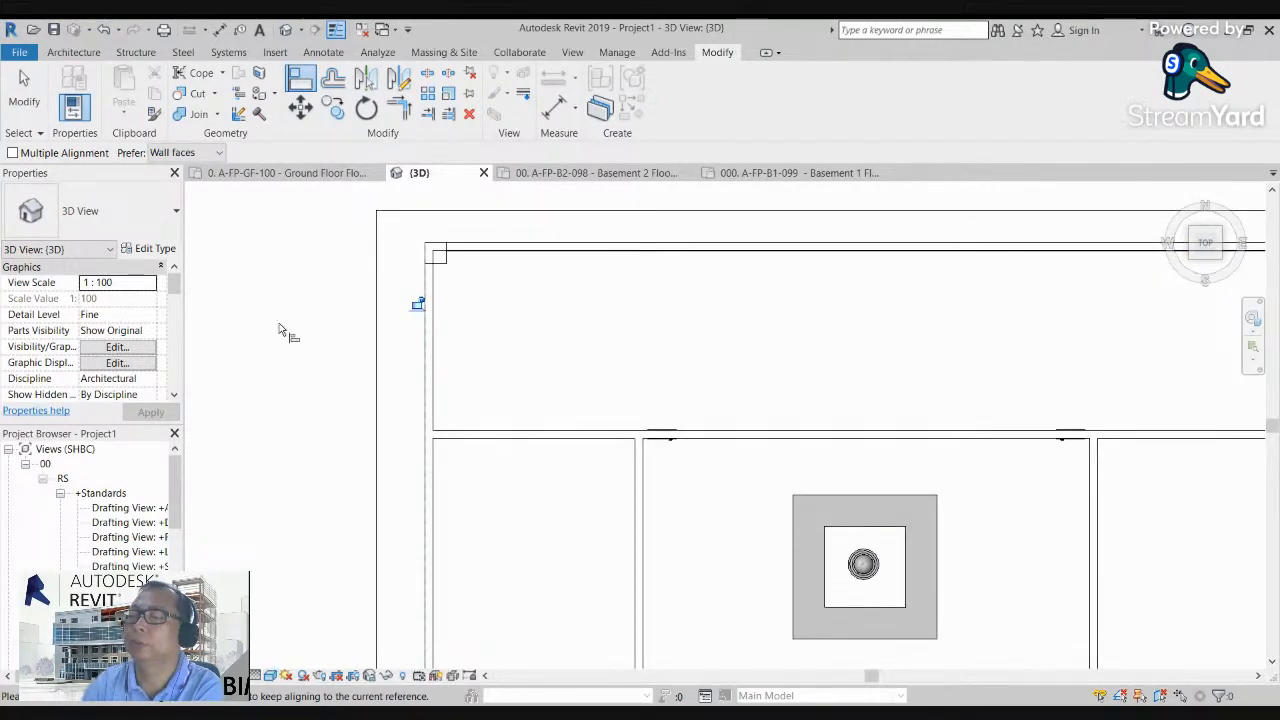
scroll(465, 280, up, 2)
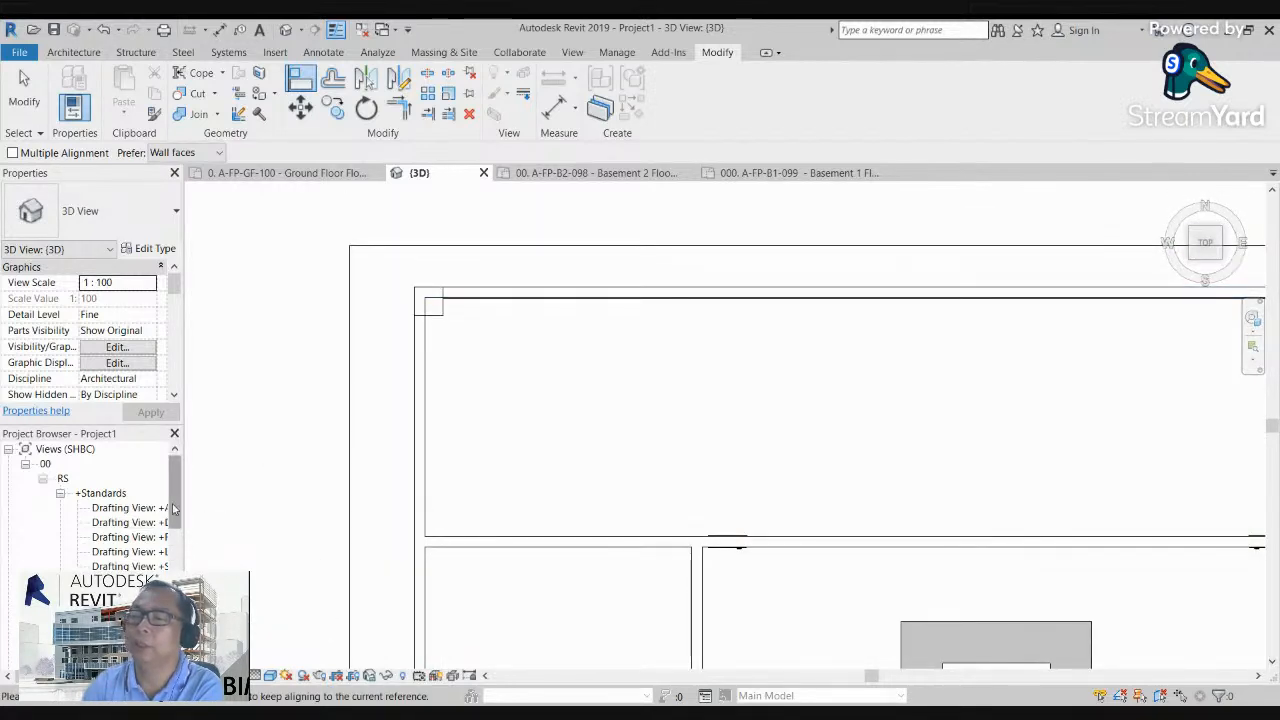
Step: Open the Ground Floor floor plan and check the column at the northwest wall corner
scroll(173, 510, down, 2)
click(130, 522)
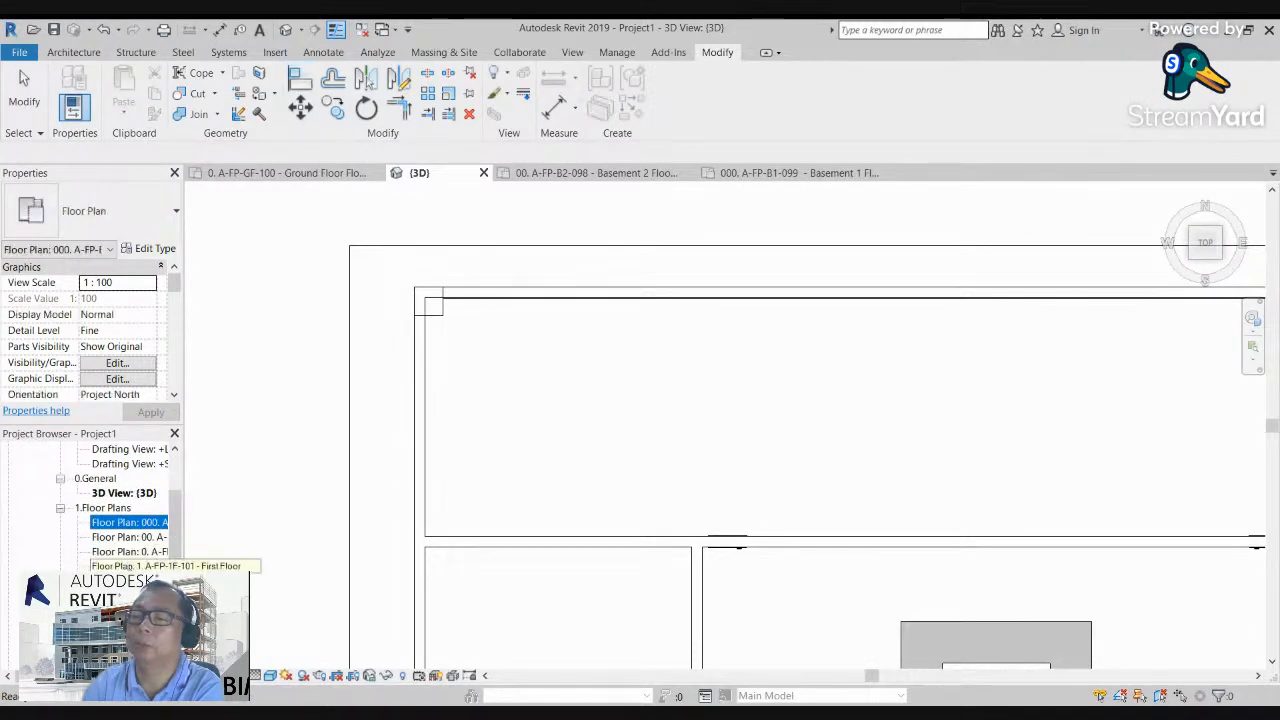
double_click(130, 551)
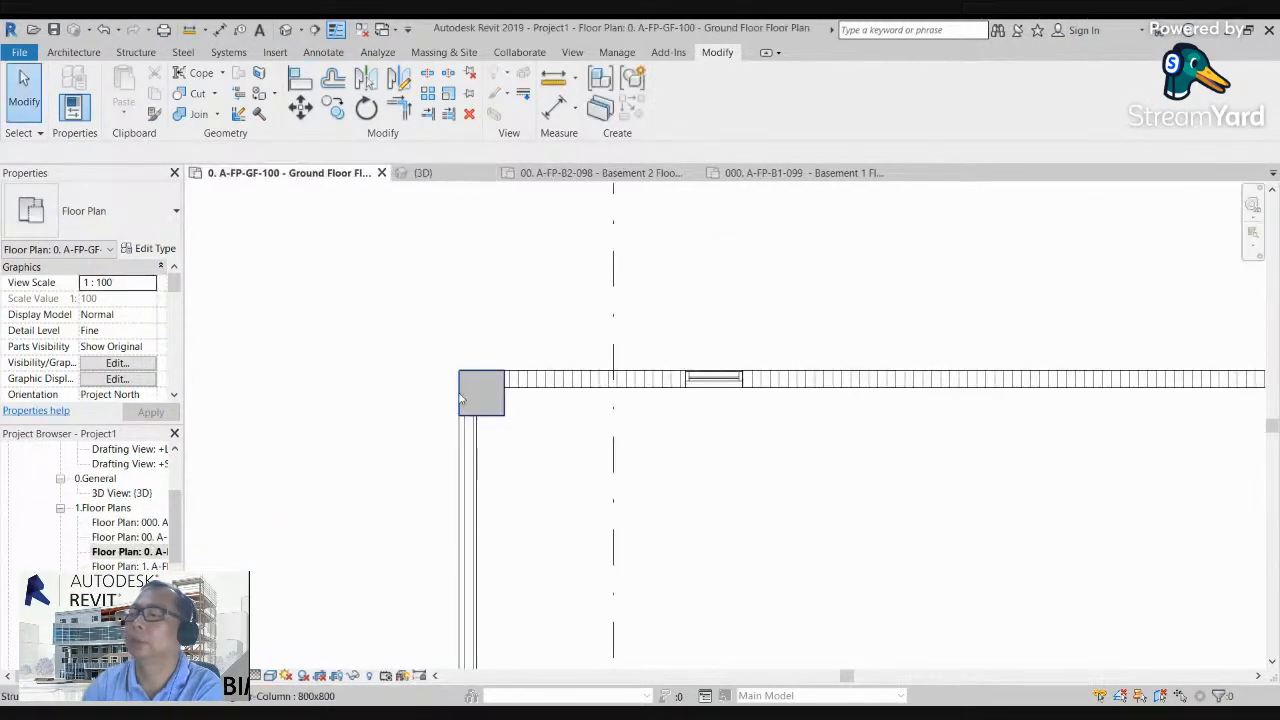
scroll(461, 400, up, 3)
scroll(407, 359, down, 5)
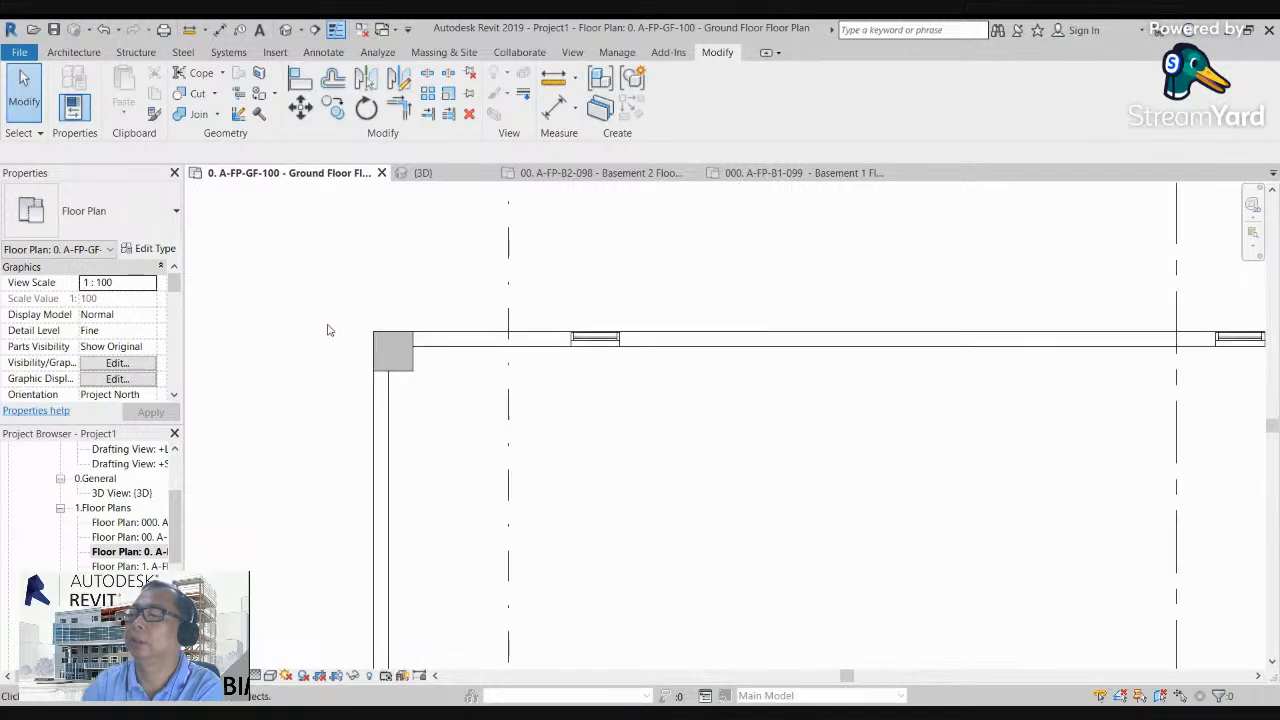
Step: Copy the northwest corner column along the north wall to the building's northeast corner
click(364, 342)
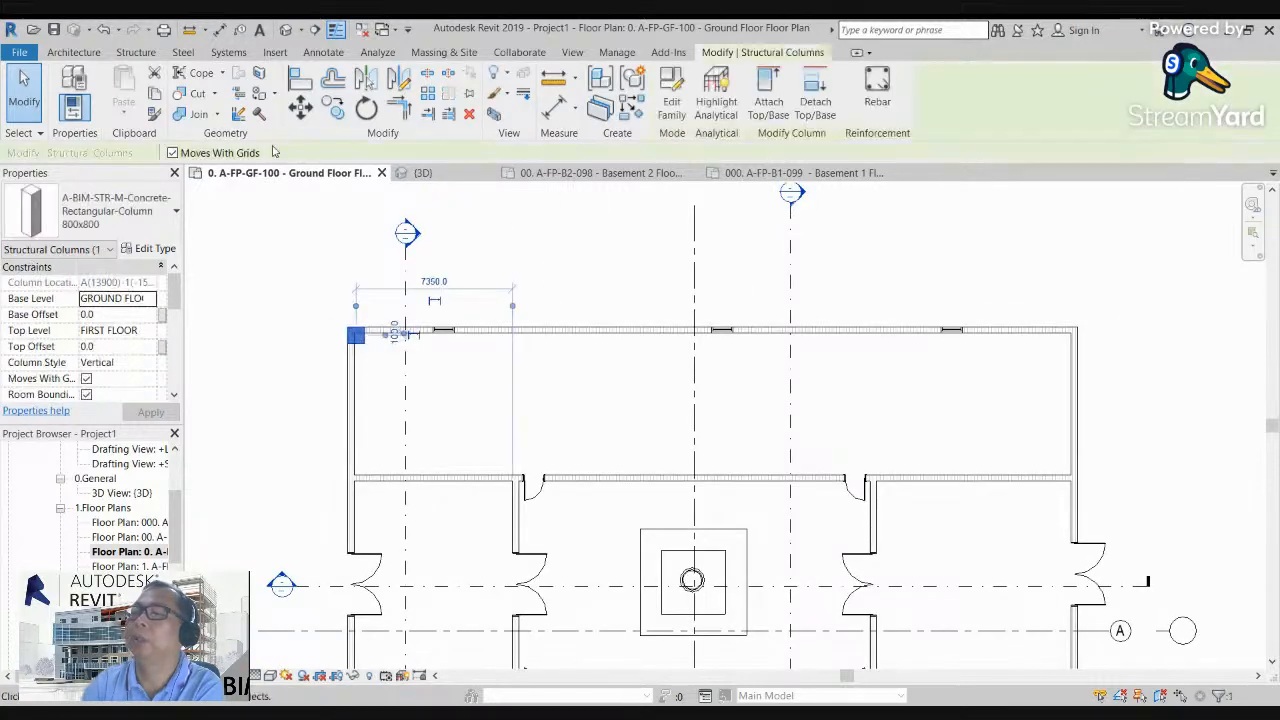
scroll(410, 378, up, 2)
key(m)
key(v)
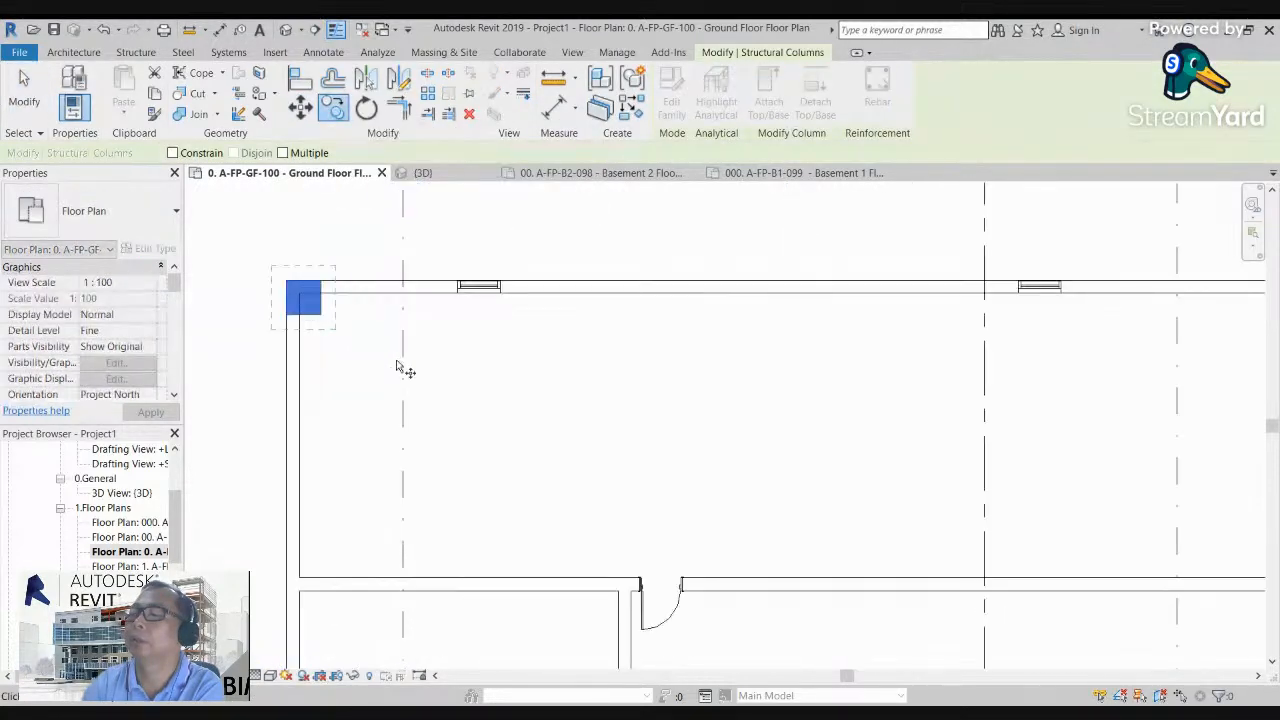
click(328, 288)
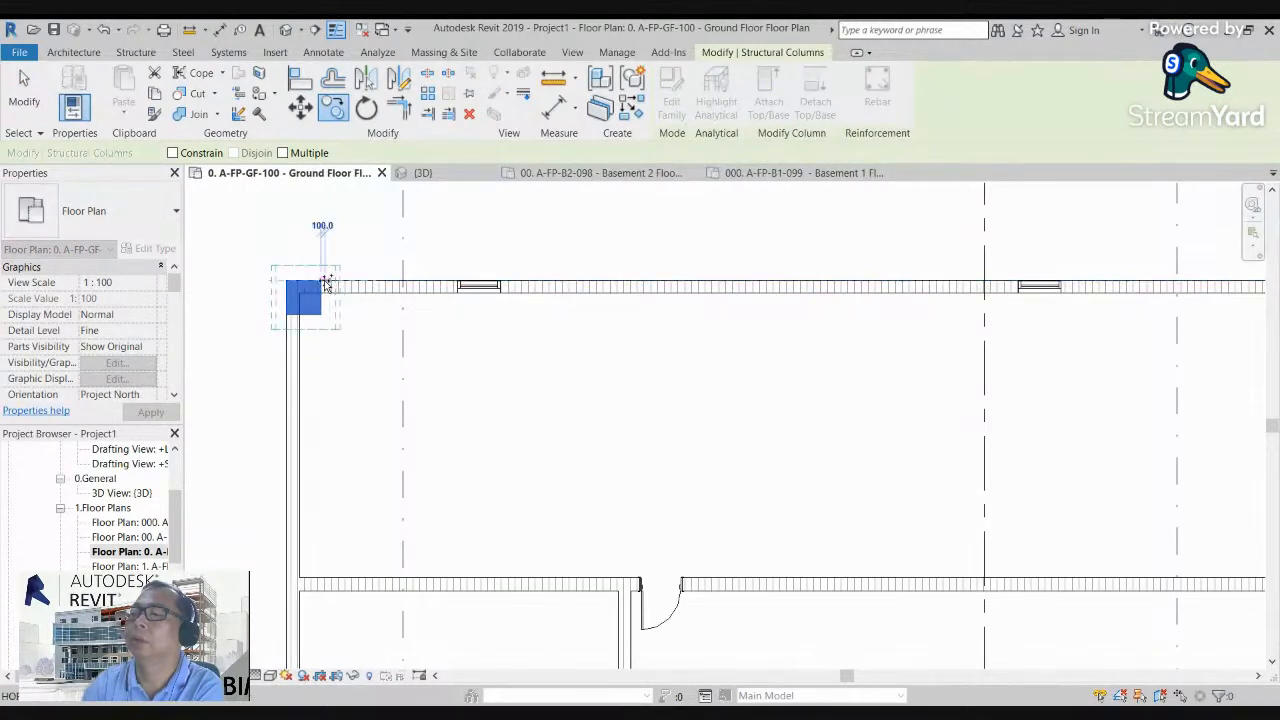
scroll(328, 288, down, 3)
scroll(934, 294, up, 2)
scroll(934, 294, up, 1)
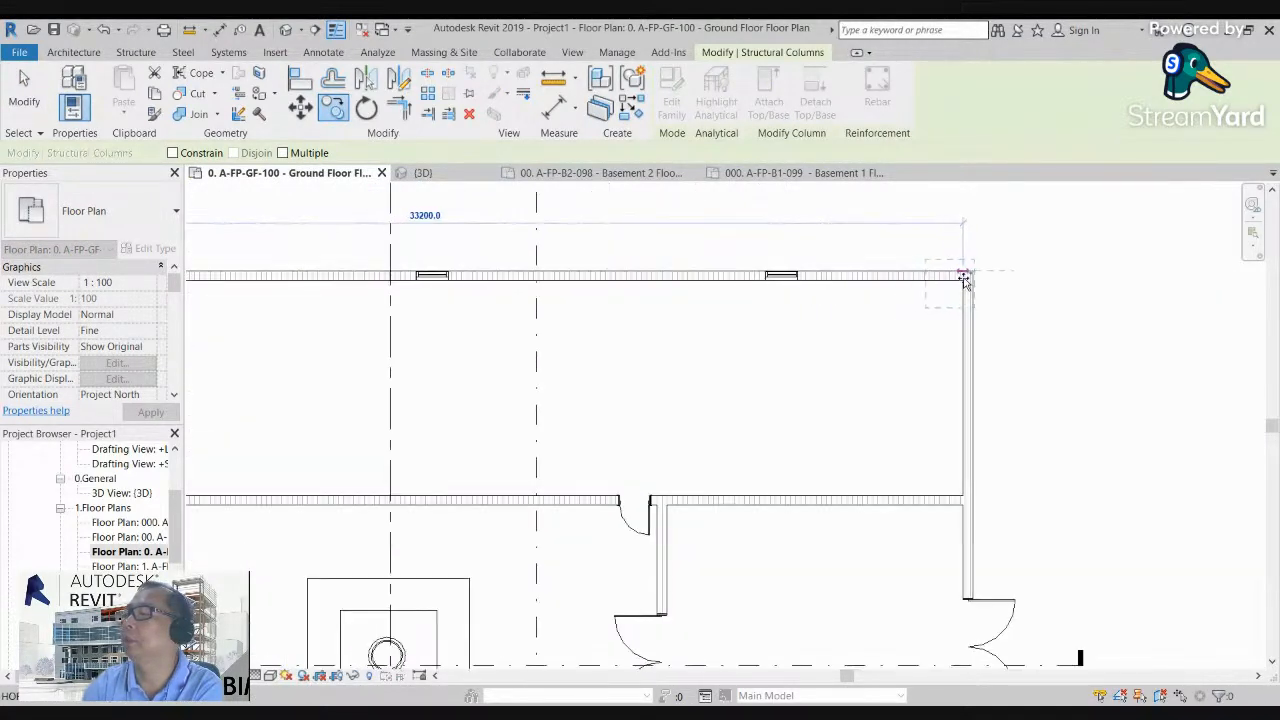
click(969, 272)
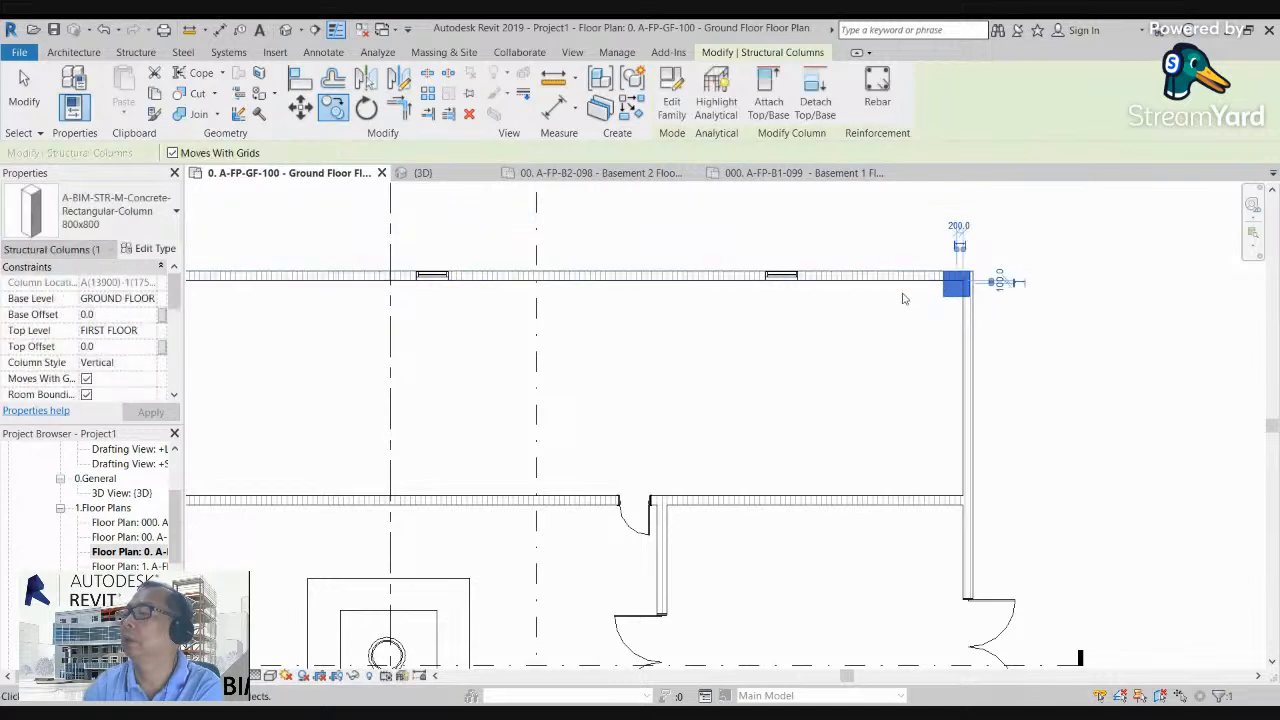
Step: Align the copied column's east face with the outer face of the east wall
scroll(960, 265, up, 2)
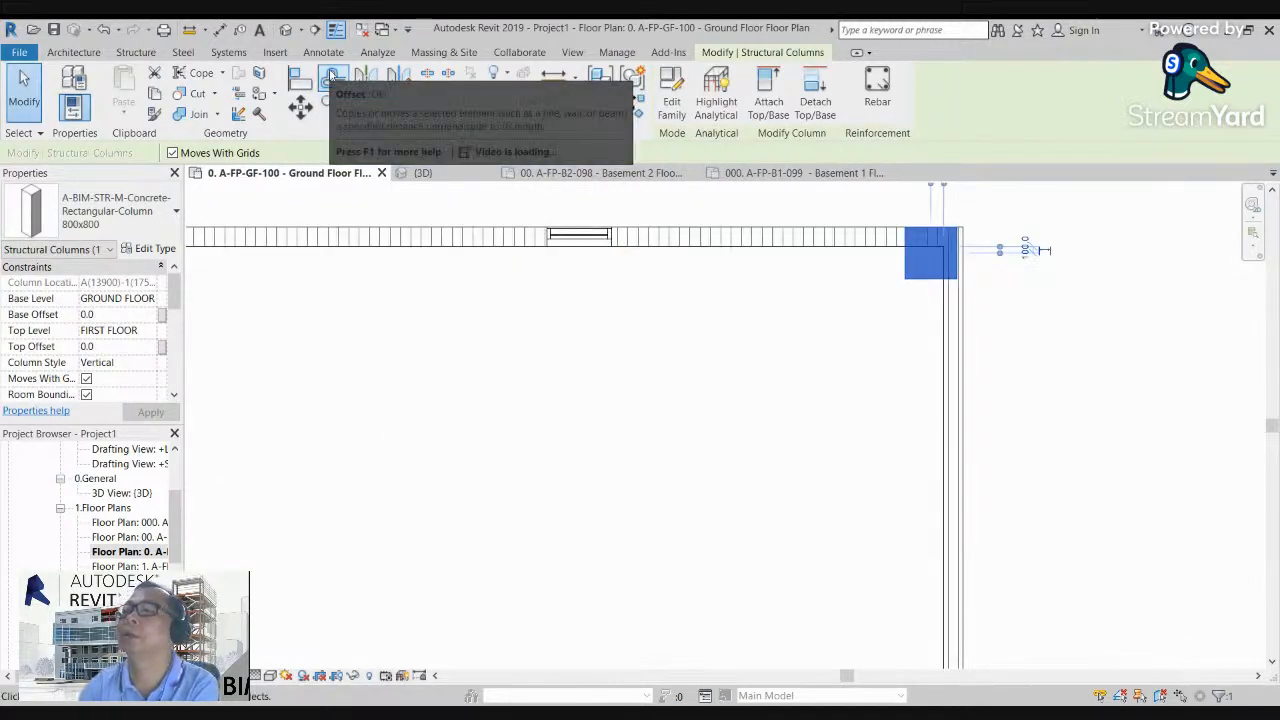
click(937, 293)
key(a)
key(l)
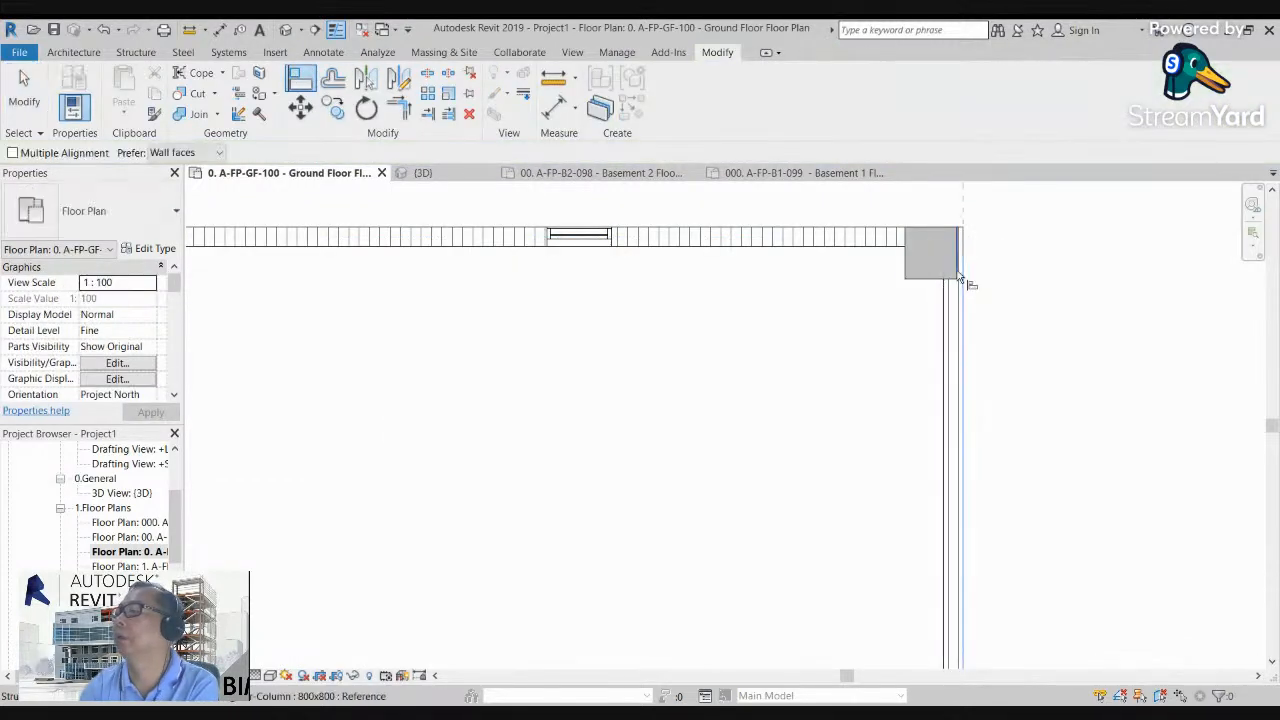
scroll(905, 318, down, 4)
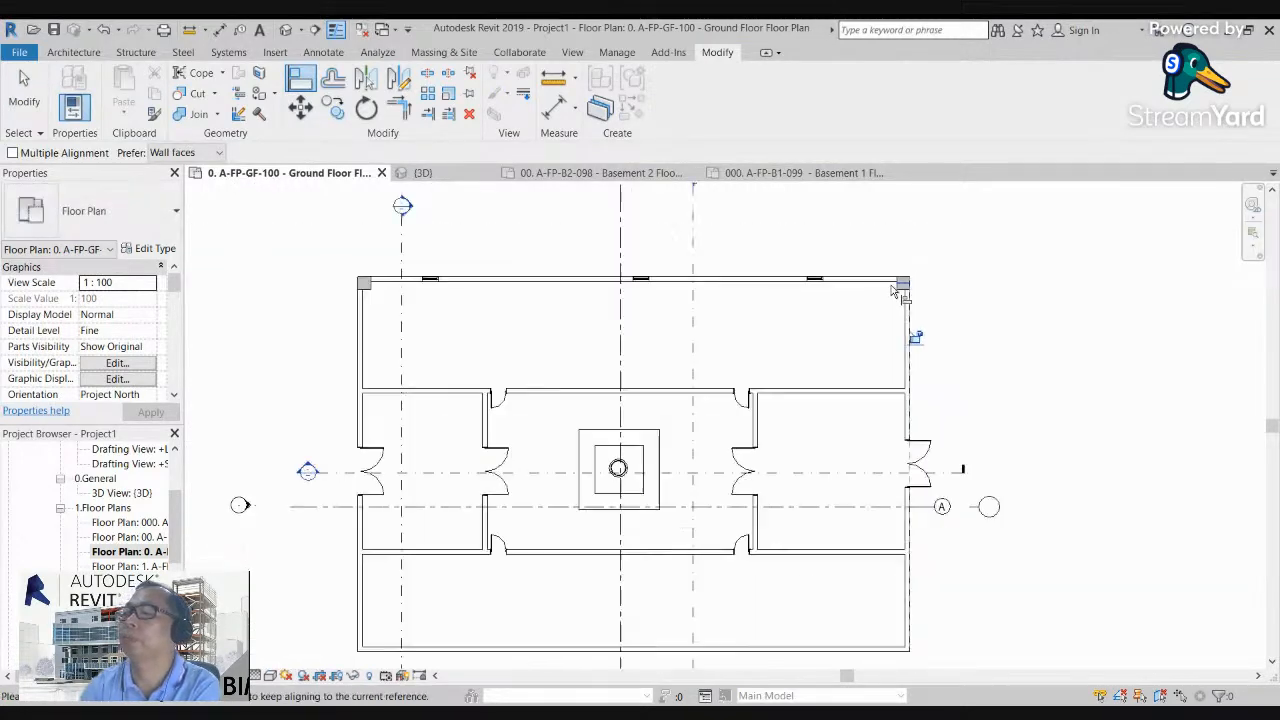
Step: Try to align the northwest column's south face with the north wall's outer face, then undo the alignment
scroll(366, 371, up, 5)
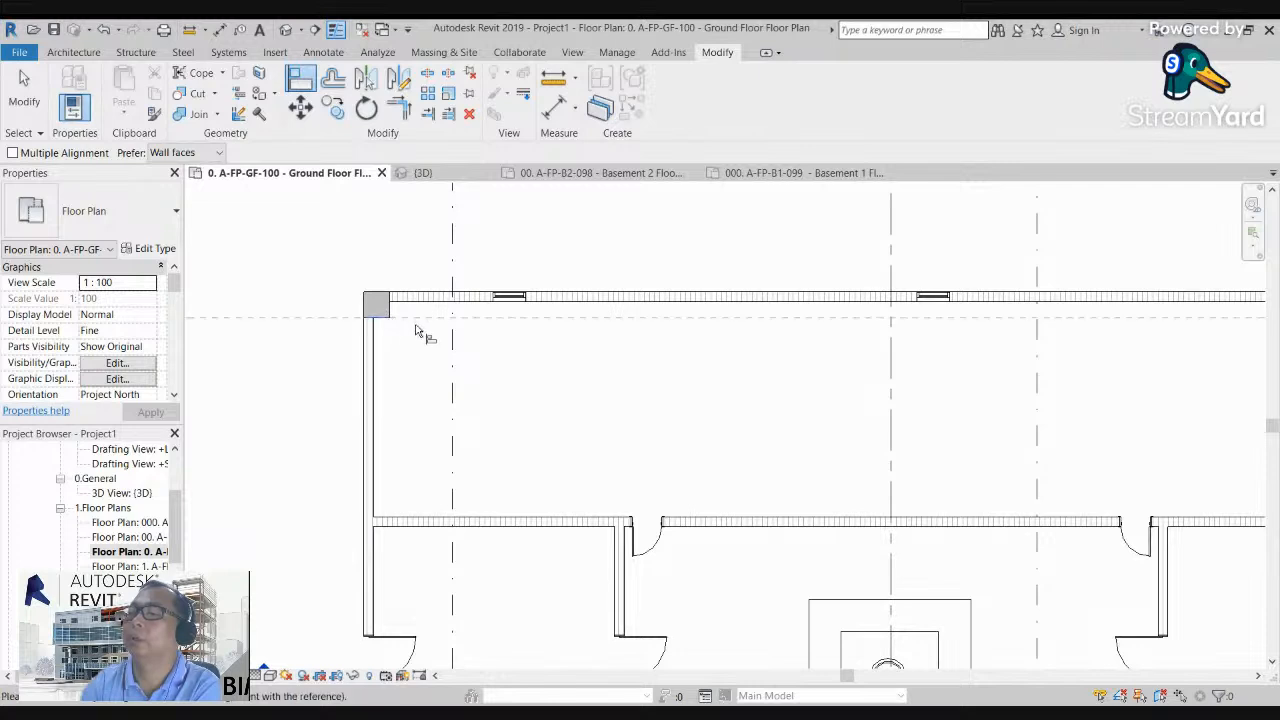
scroll(400, 338, up, 2)
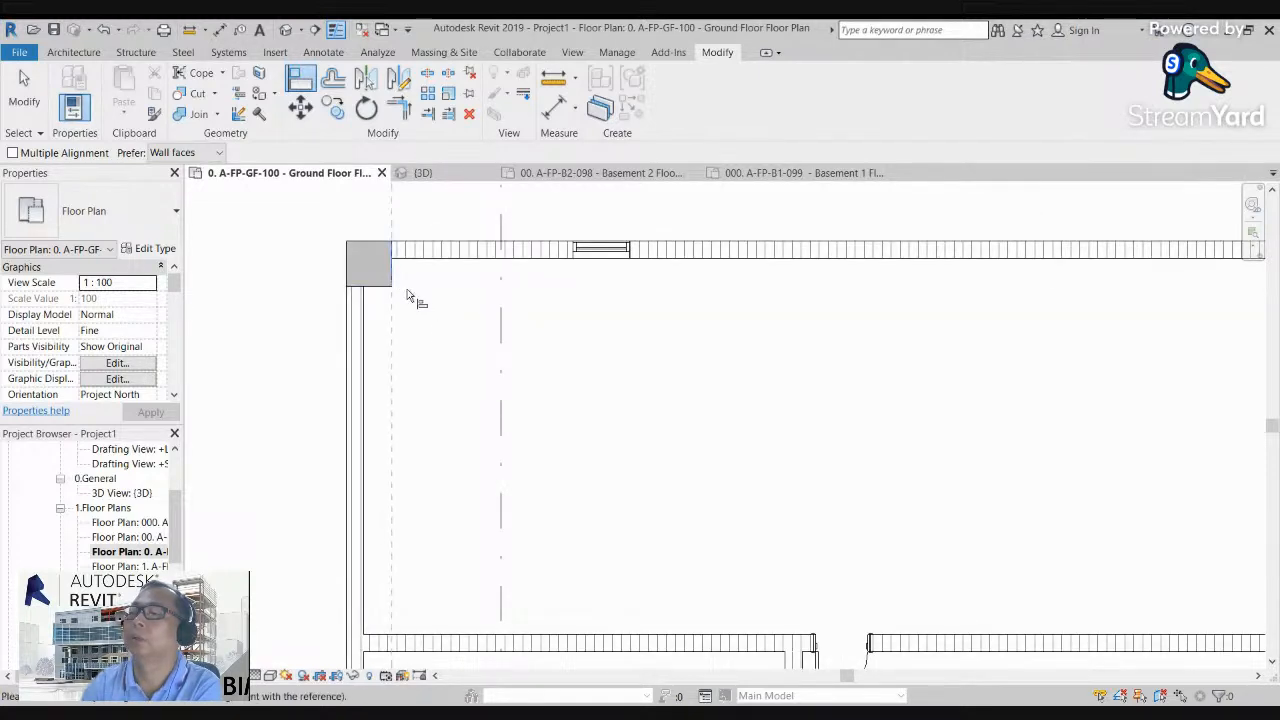
scroll(406, 292, up, 2)
middle_drag(408, 297, 468, 421)
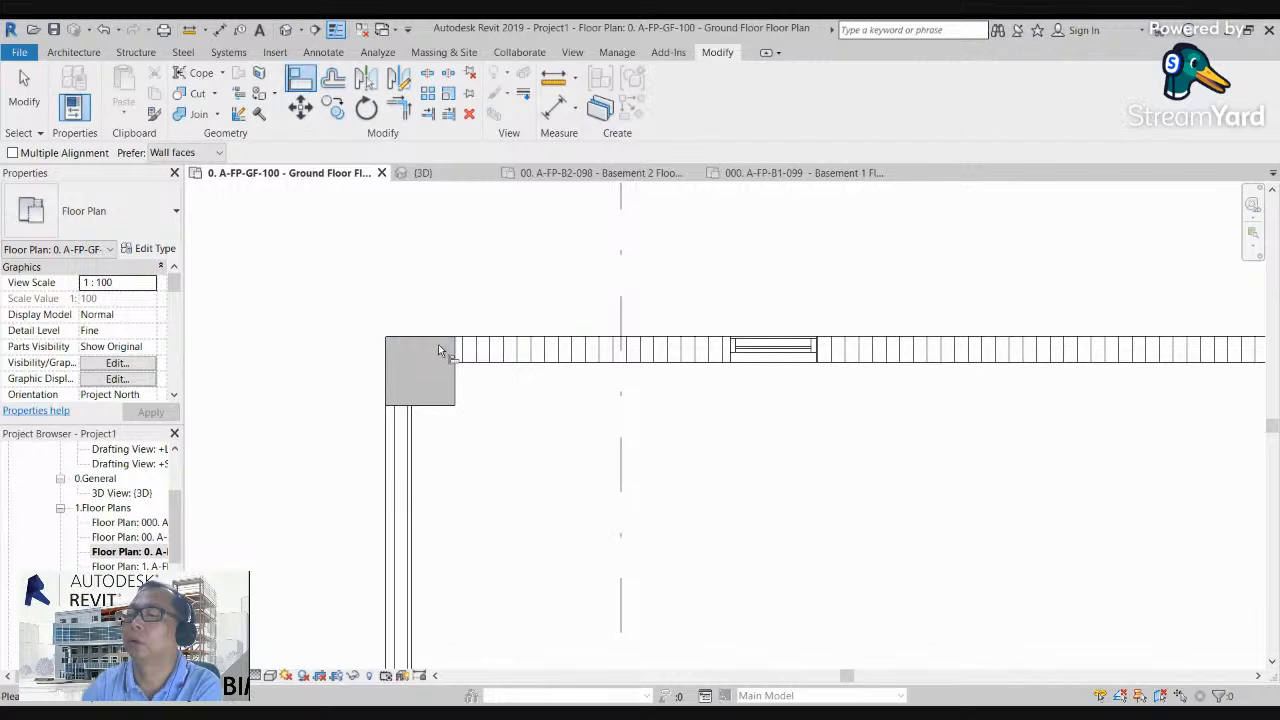
click(444, 405)
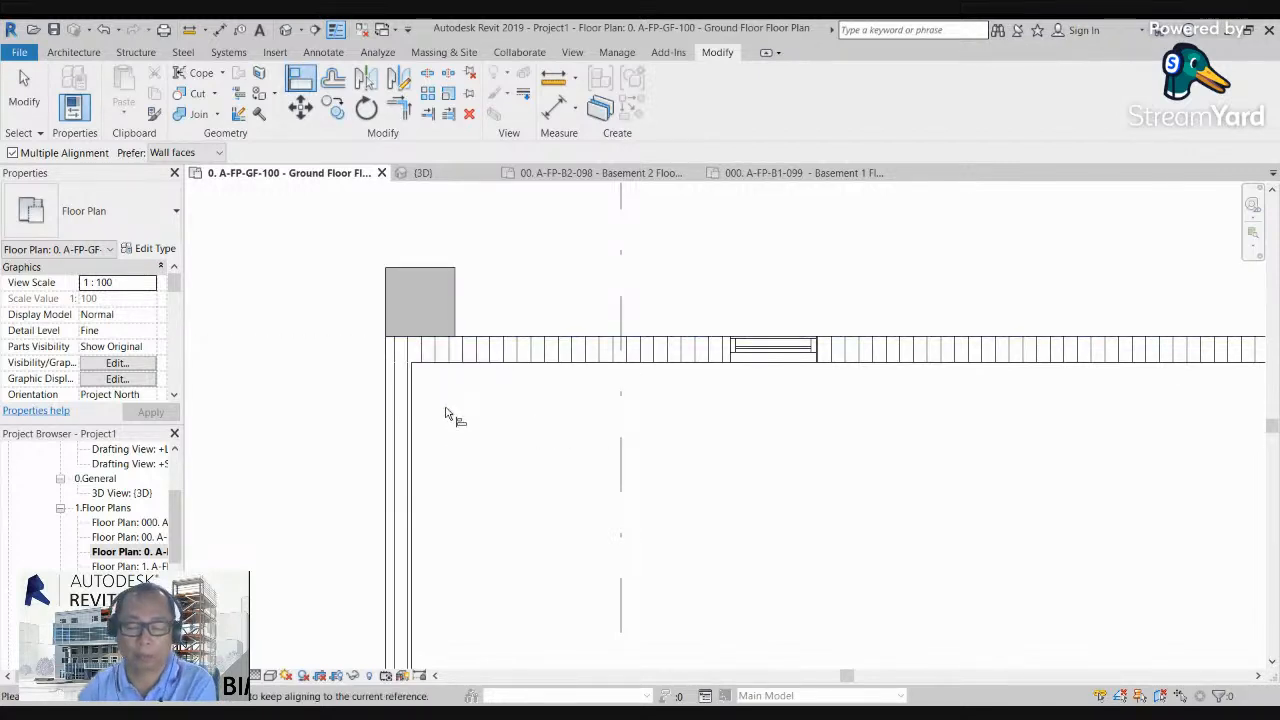
key(ctrl+z)
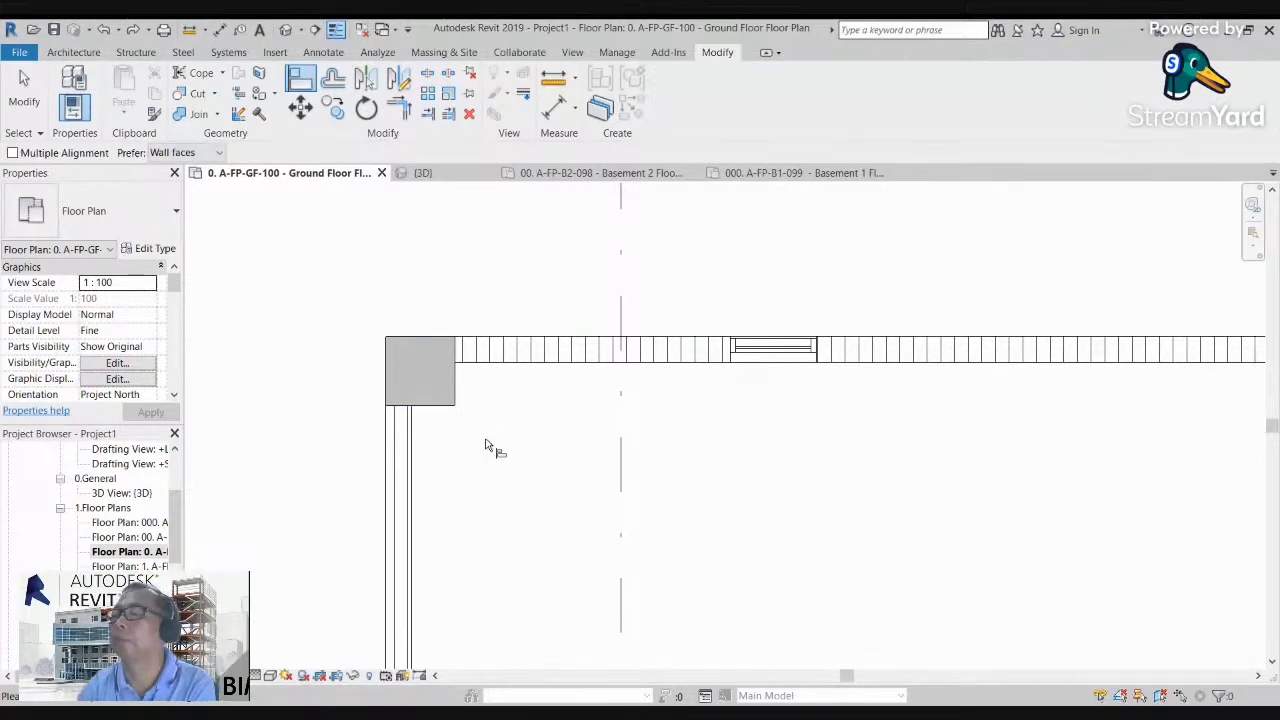
Step: Try to shift the northwest column sideways by aligning its faces and centreline with Multiple Alignment enabled
scroll(485, 446, up, 2)
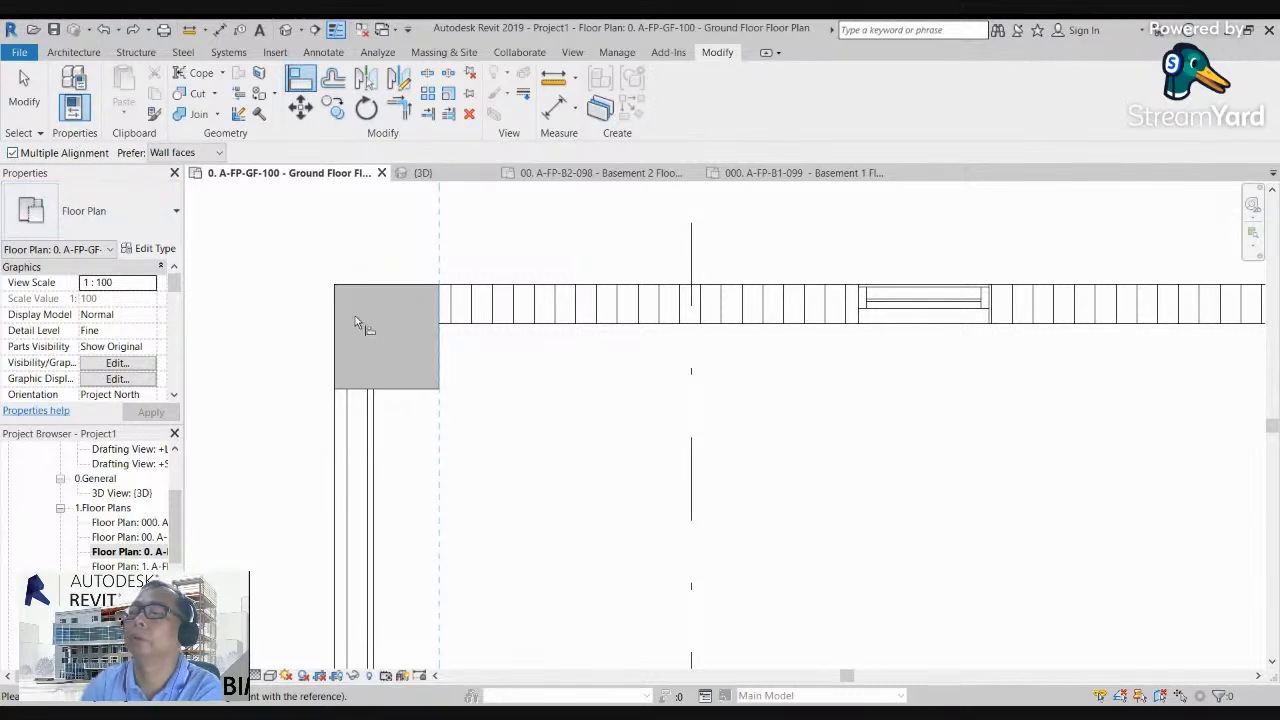
scroll(391, 349, down, 4)
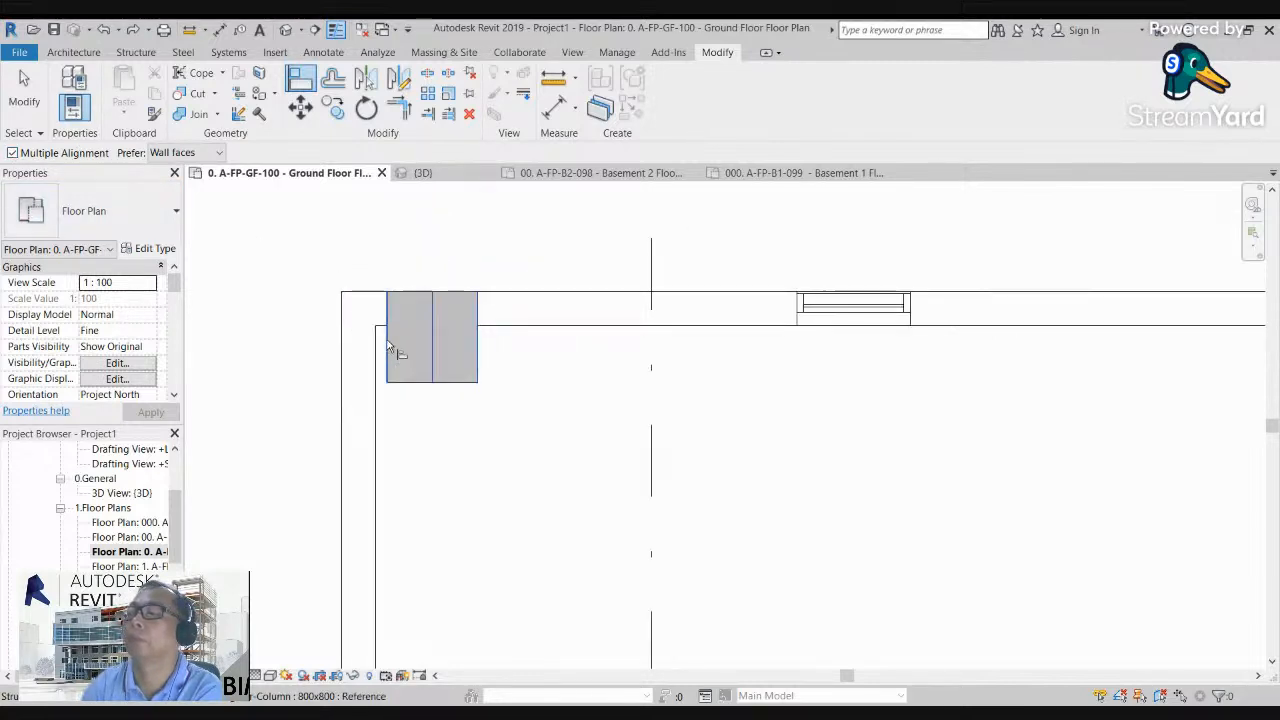
scroll(445, 352, up, 4)
click(389, 354)
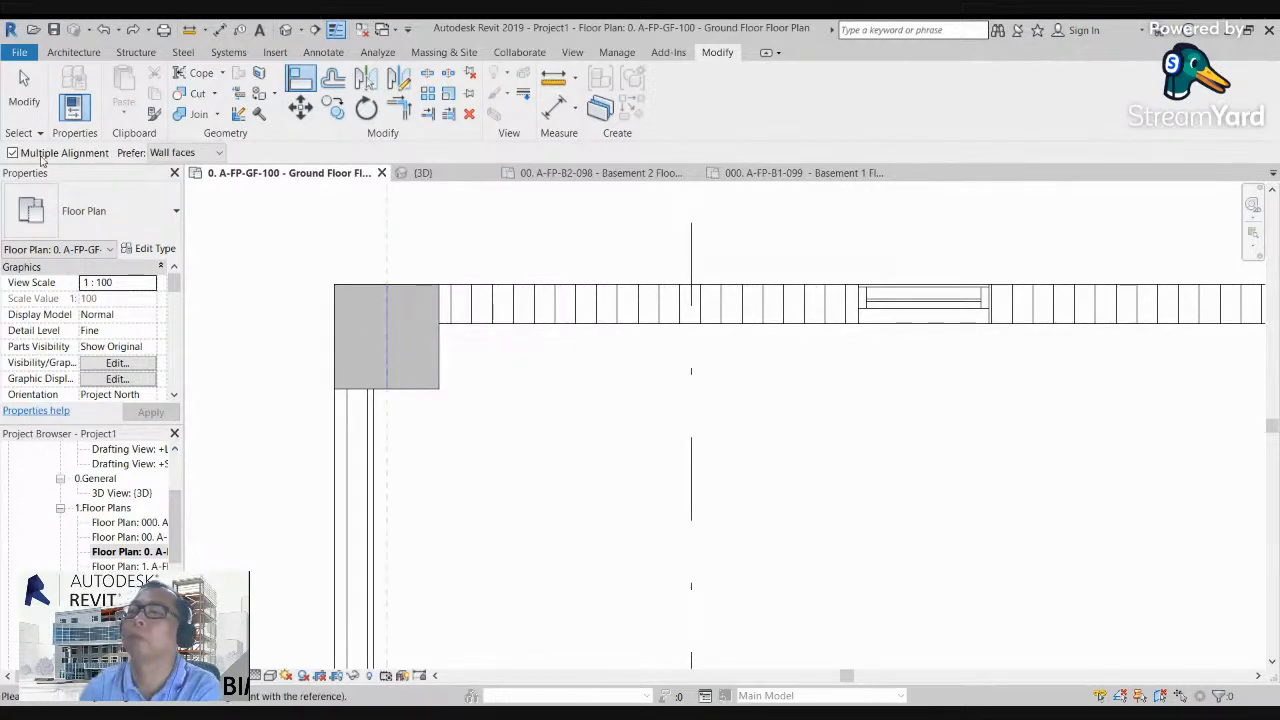
Step: Copy the northwest corner column 6500 mm east along the north wall
click(336, 112)
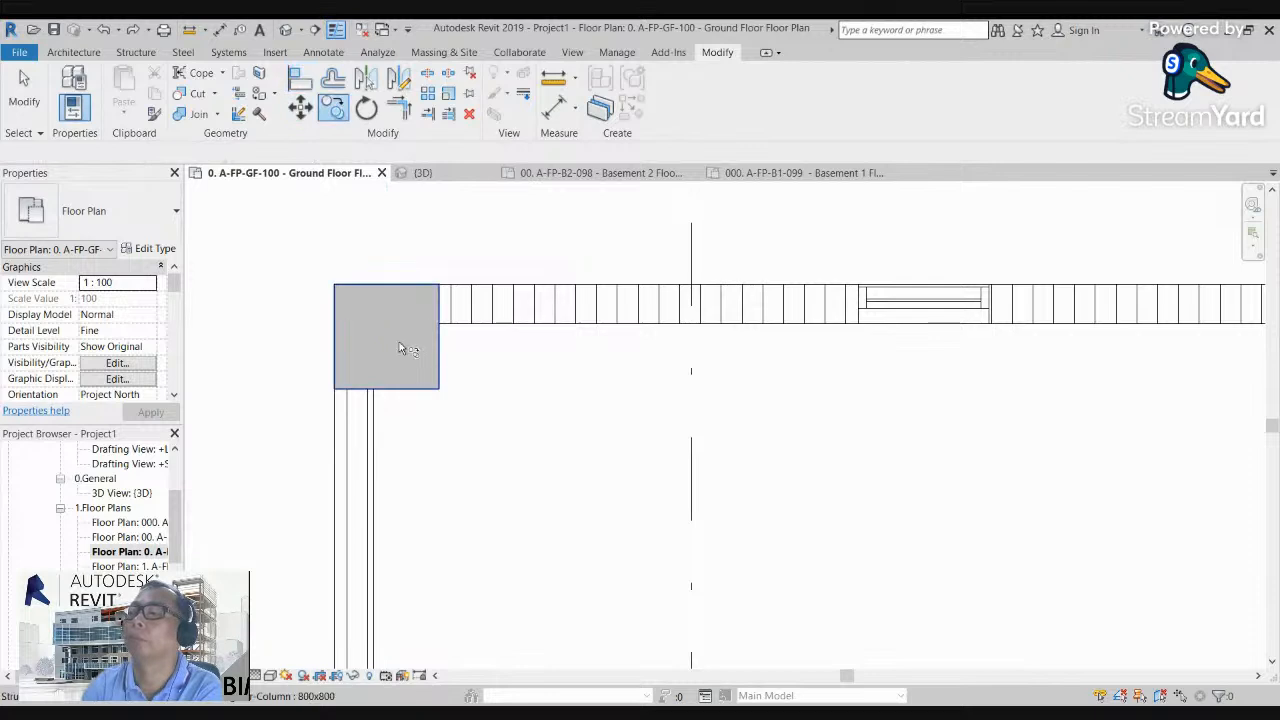
click(389, 343)
drag(389, 343, 601, 344)
scroll(475, 403, up, 1)
scroll(475, 403, down, 2)
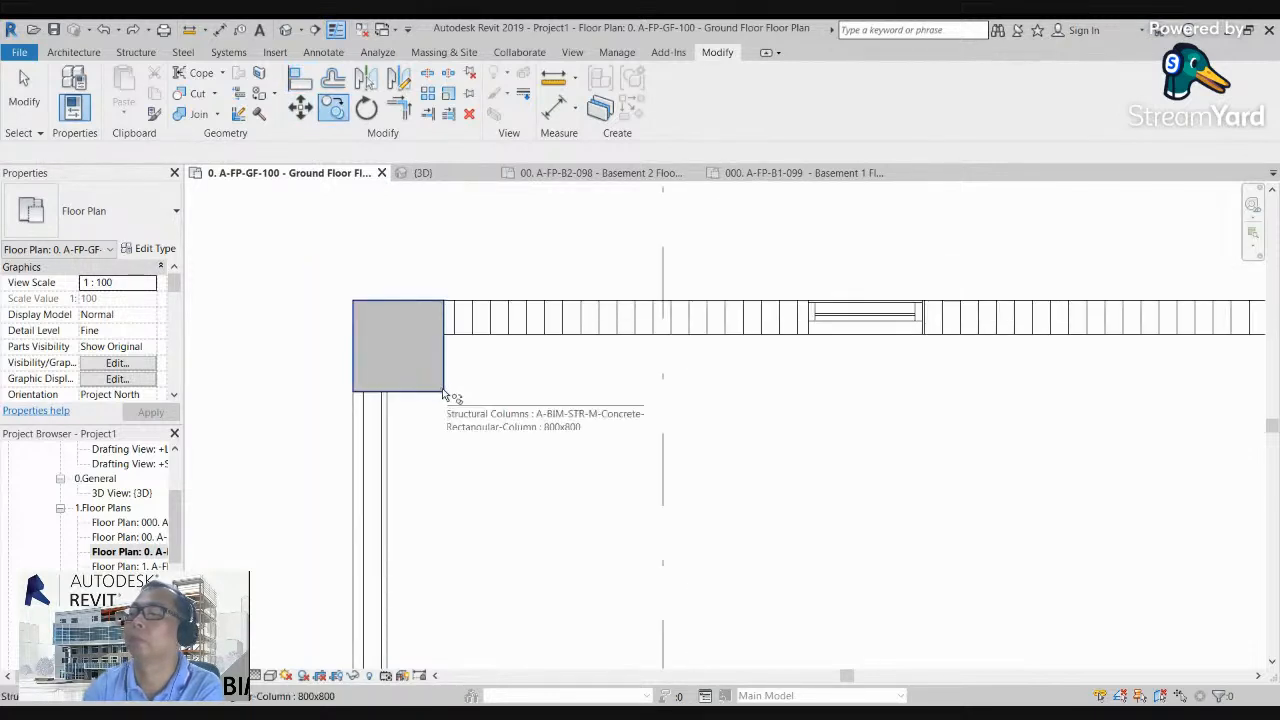
click(443, 390)
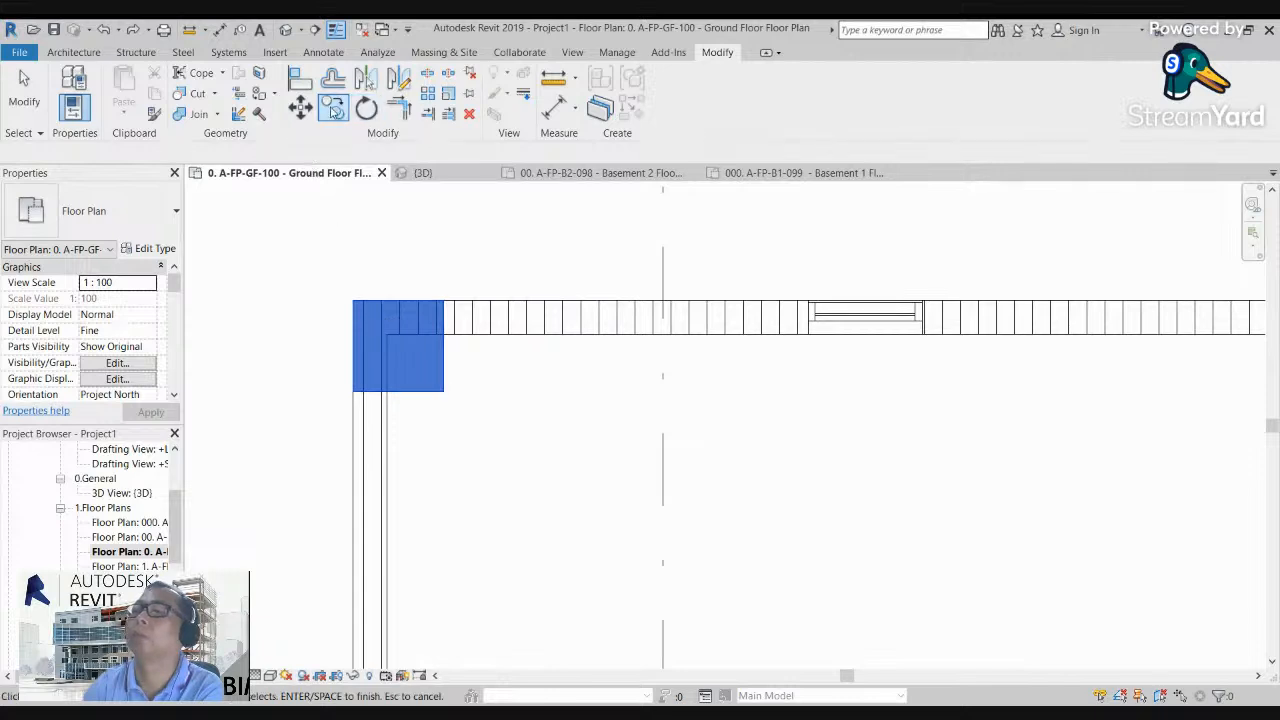
click(332, 111)
click(402, 360)
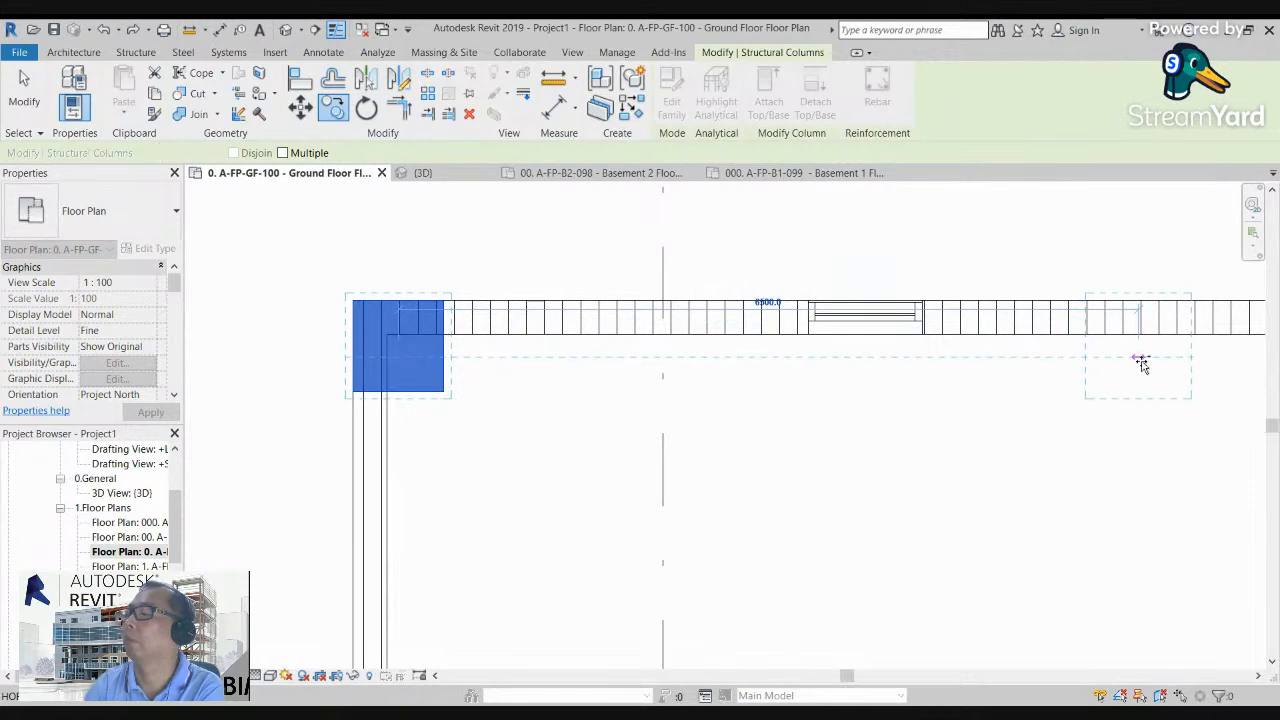
click(1139, 358)
scroll(868, 405, down, 1)
middle_drag(868, 405, 180, 448)
scroll(206, 440, down, 4)
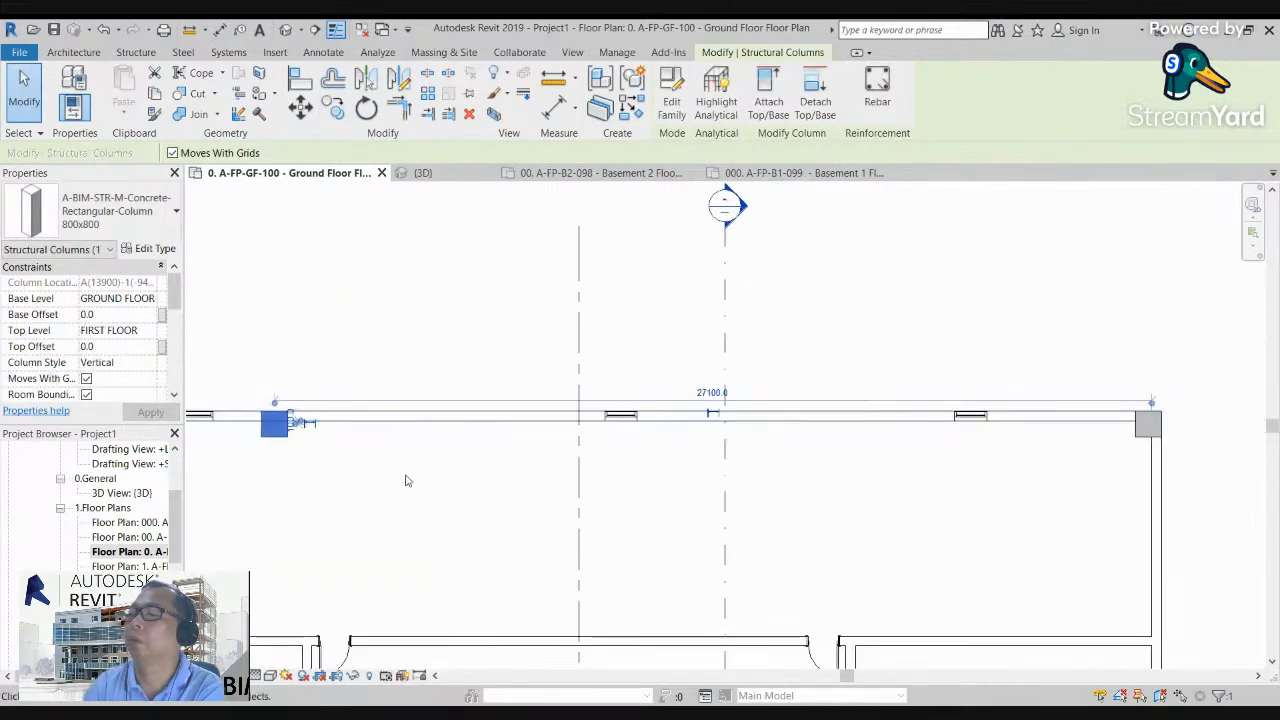
middle_drag(408, 481, 434, 446)
key(Escape)
Step: With Multiple enabled, copy the new column to two more spots along the north wall, one on each side of the vertical grid line
drag(308, 438, 390, 335)
click(335, 110)
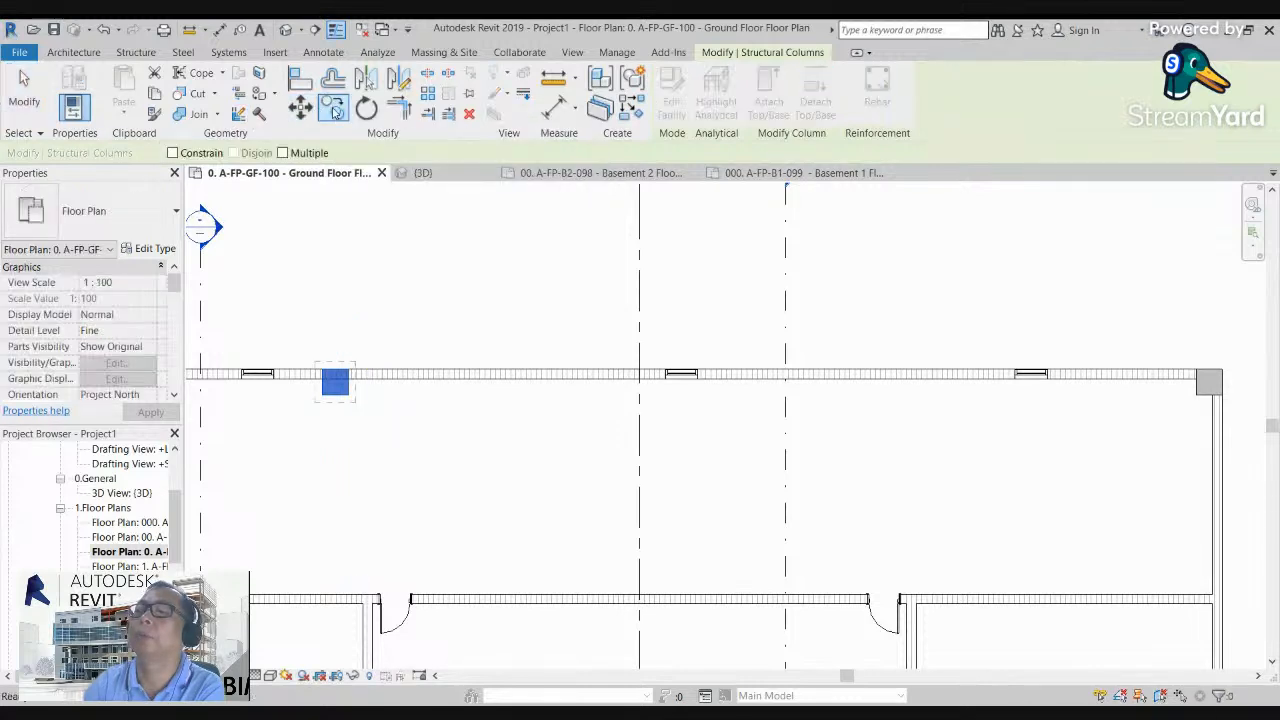
click(283, 153)
click(335, 380)
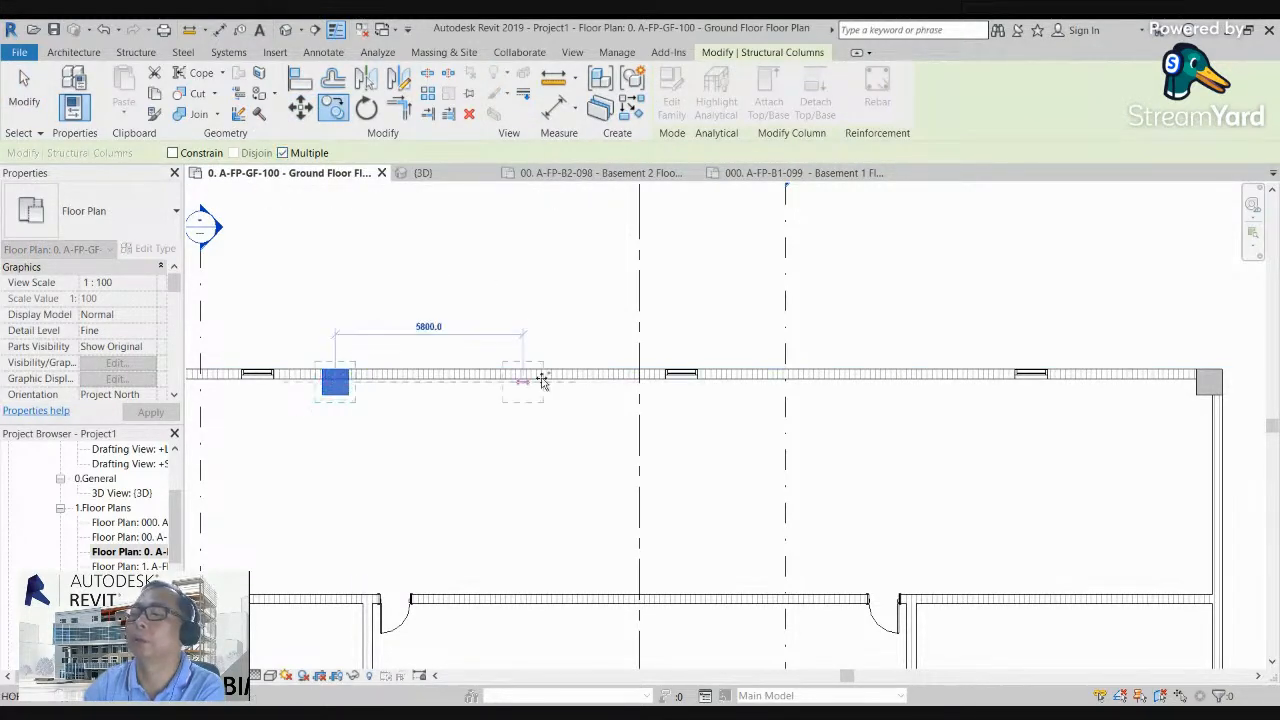
click(853, 380)
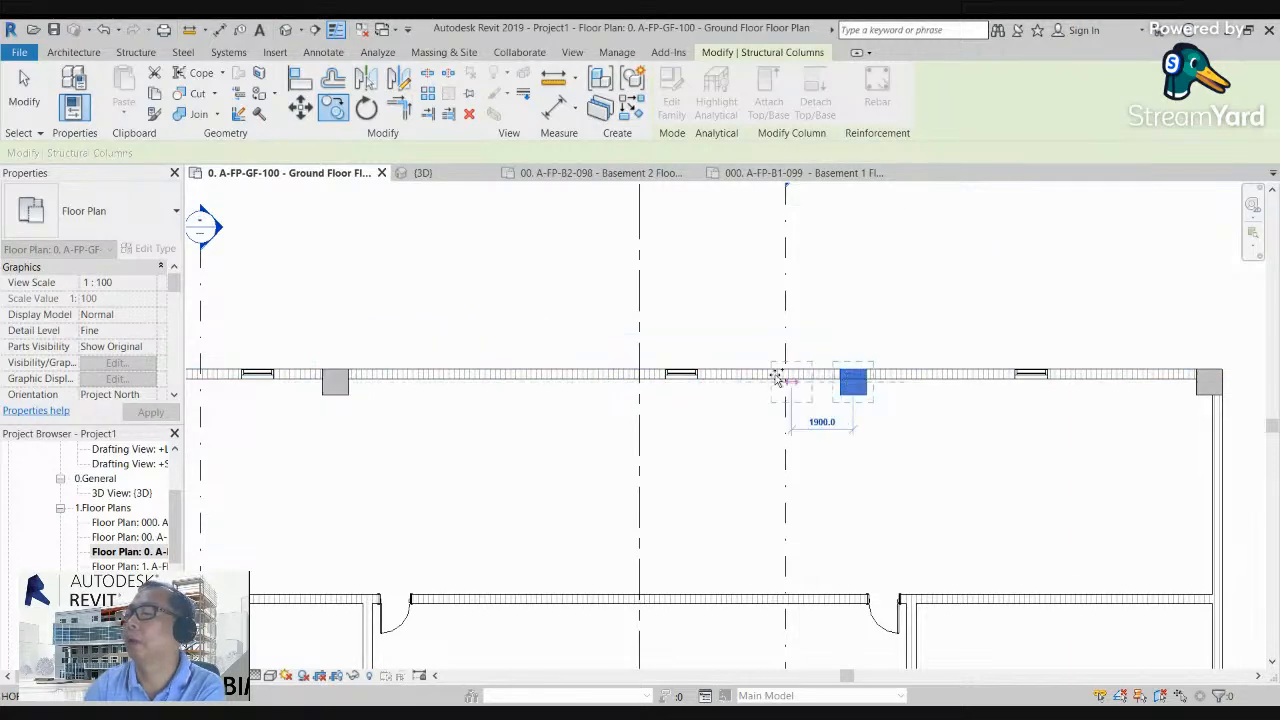
click(543, 371)
Step: Place three more column copies on the west wall, near the southwest corner and at the two interior wall junctions
scroll(540, 330, down, 1)
scroll(538, 300, down, 3)
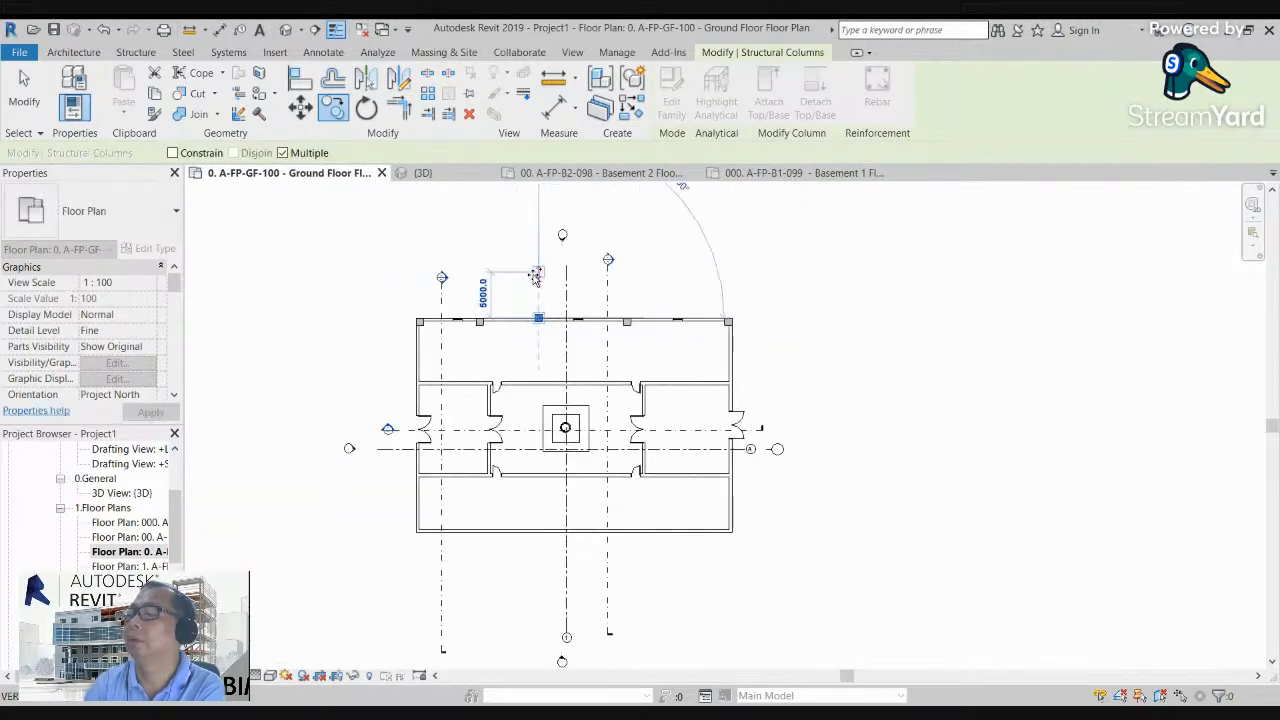
scroll(500, 384, up, 2)
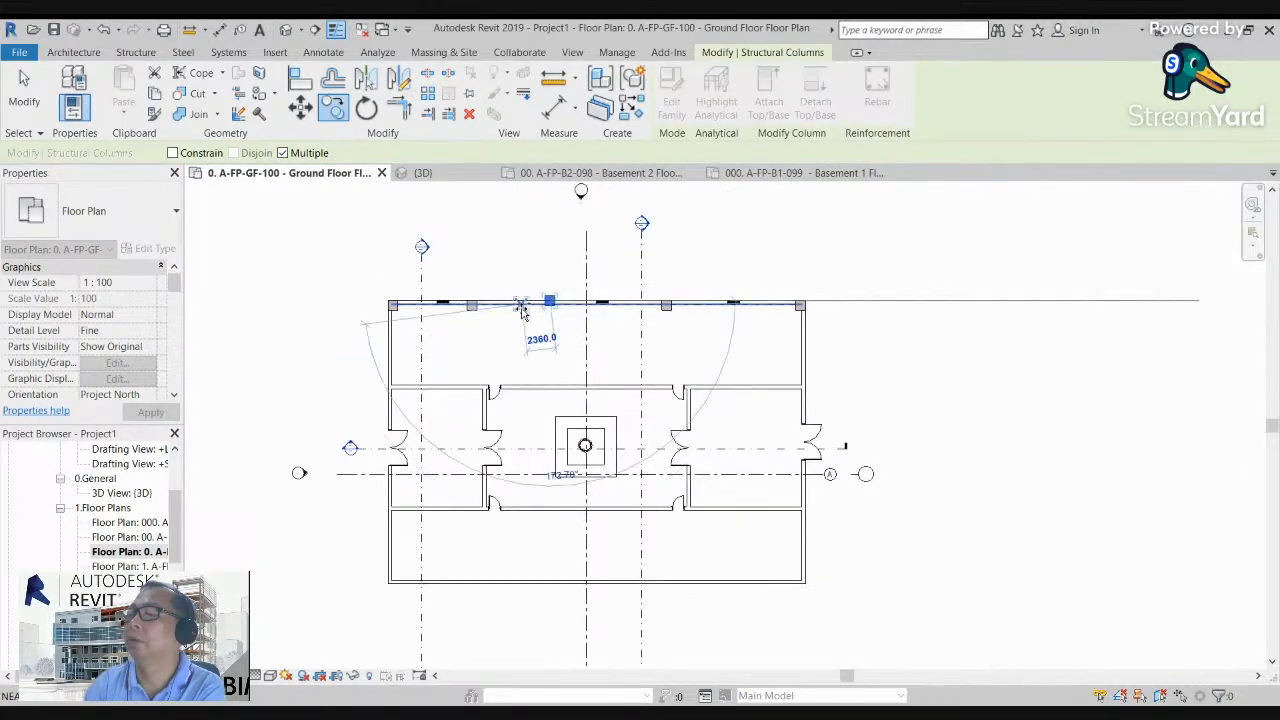
click(388, 570)
click(388, 387)
click(388, 511)
scroll(430, 320, up, 2)
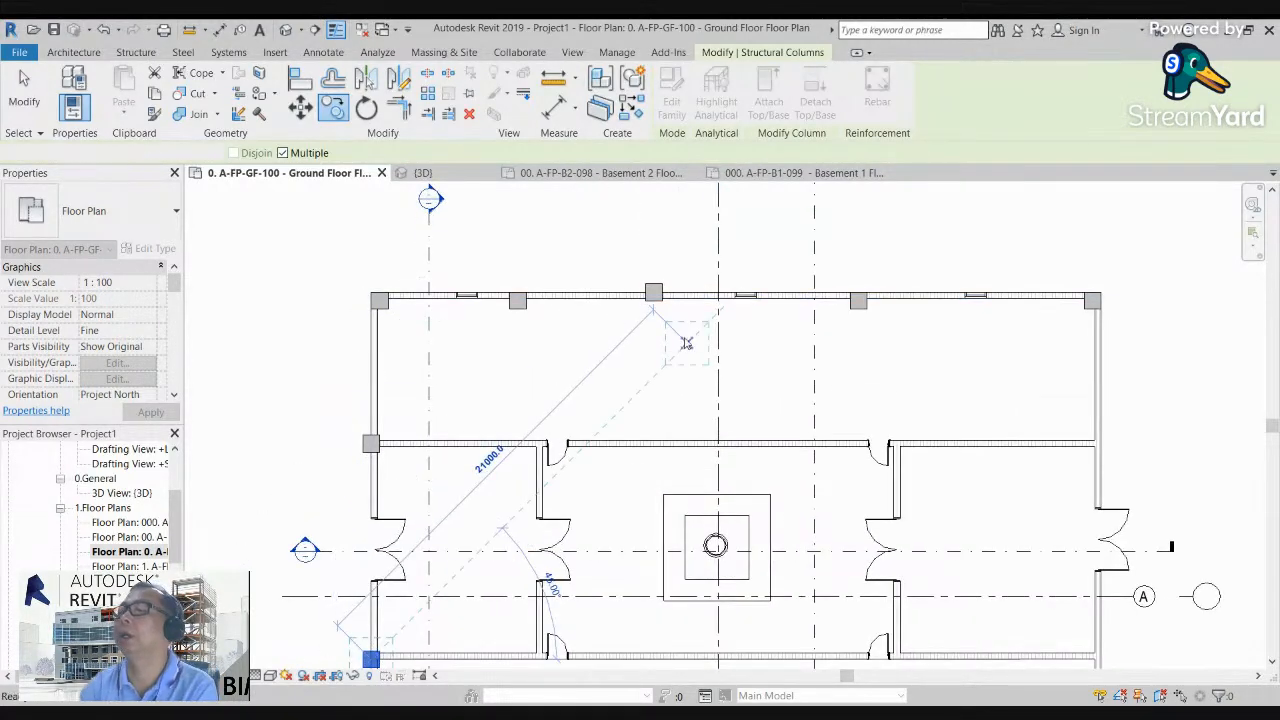
scroll(620, 350, up, 4)
key(Escape)
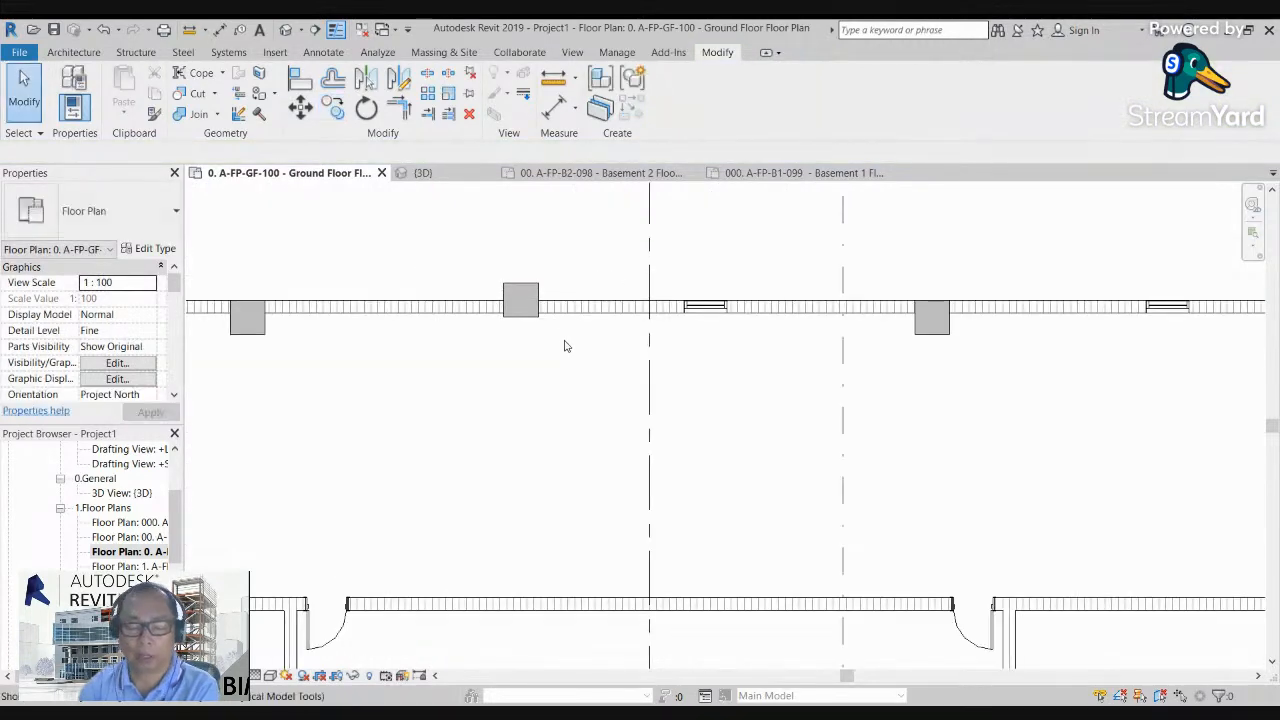
Step: Align the north face of the protruding middle column with the north wall's outer face
key(a)
key(l)
scroll(575, 335, down, 2)
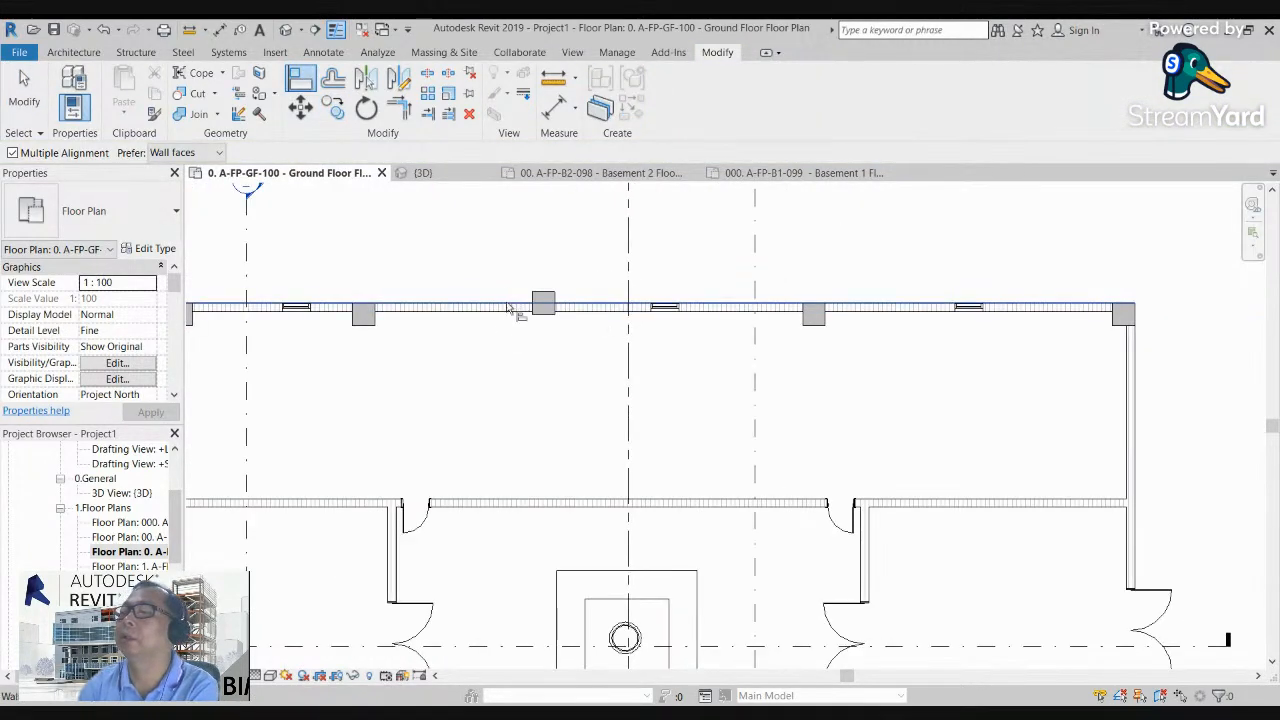
click(538, 297)
scroll(1000, 325, down, 2)
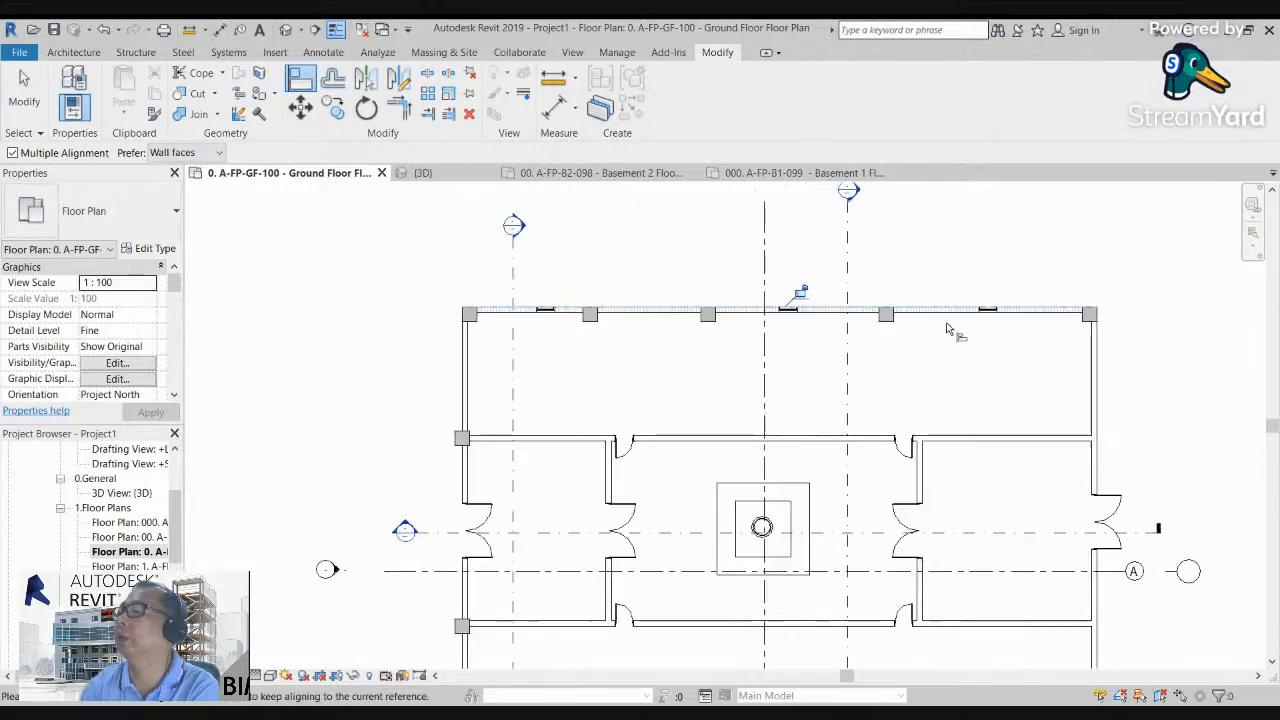
key(Escape)
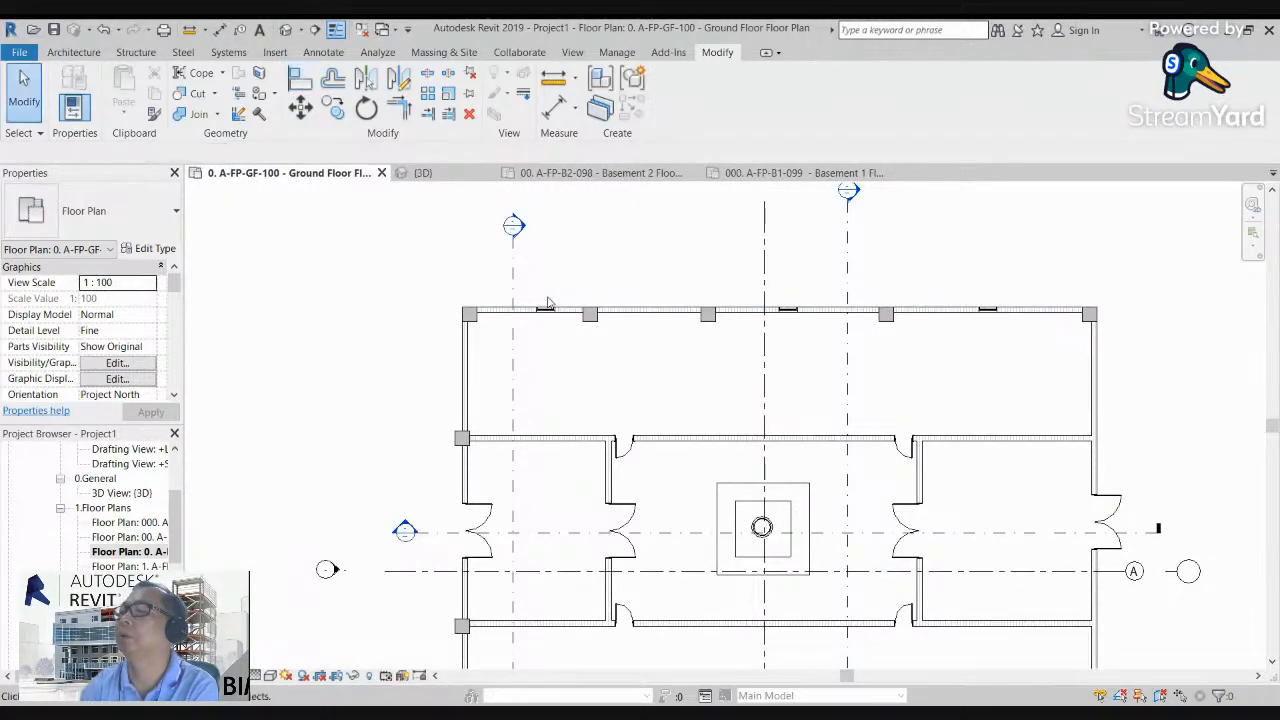
Step: Add one aligned dimension string through the centrelines of all five north wall columns and place it above the wall
scroll(514, 346, up, 3)
scroll(390, 440, down, 1)
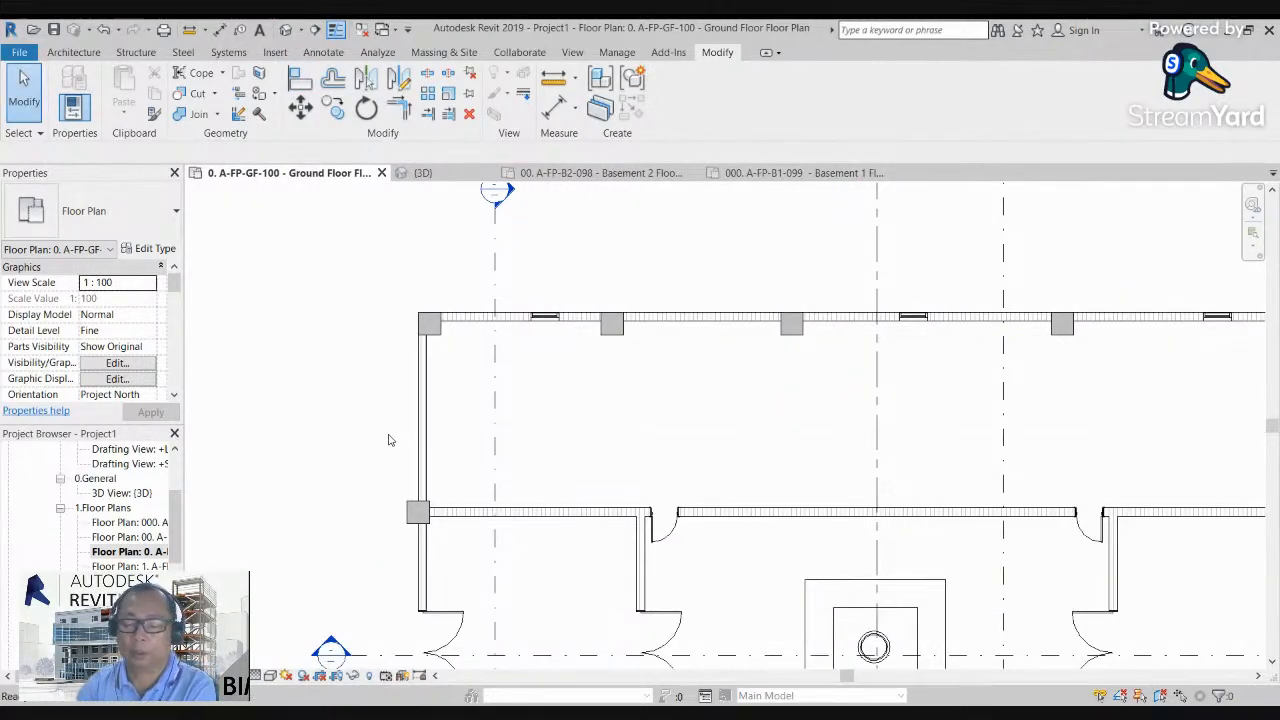
key(d)
key(i)
scroll(434, 360, up, 4)
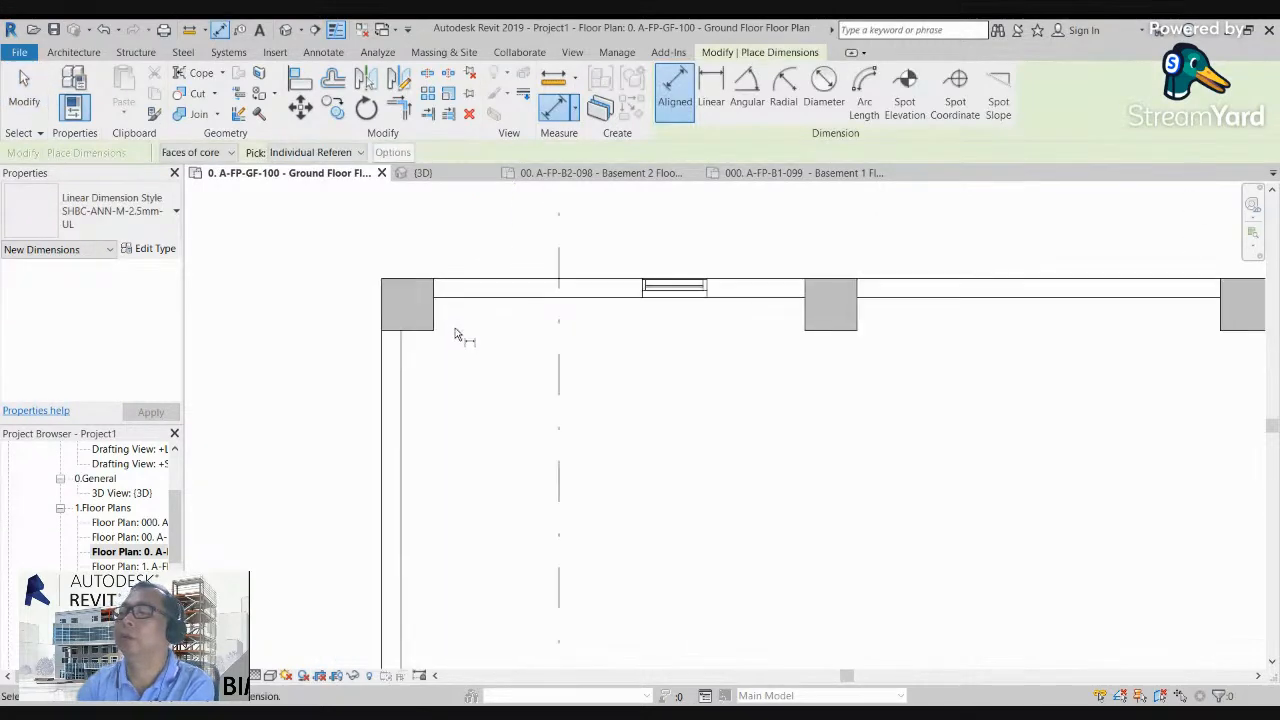
click(400, 310)
scroll(400, 310, down, 2)
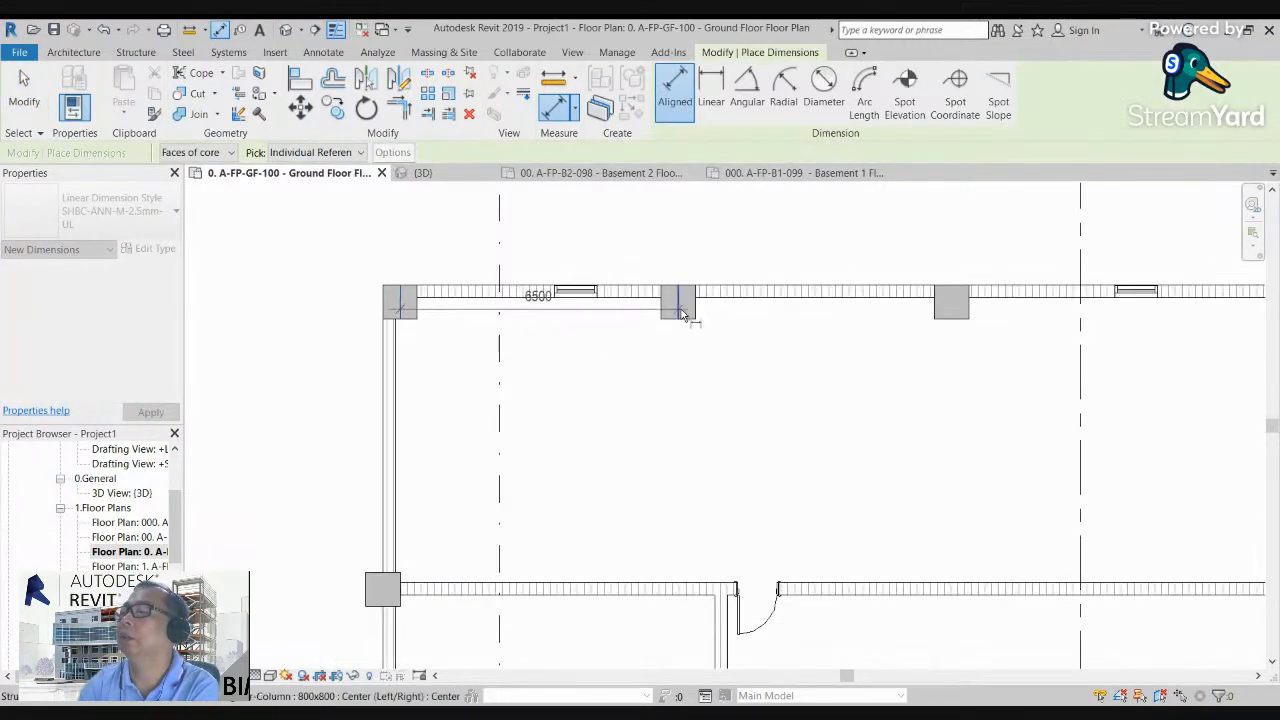
click(681, 314)
scroll(680, 314, down, 2)
middle_drag(846, 373, 640, 416)
scroll(639, 405, up, 2)
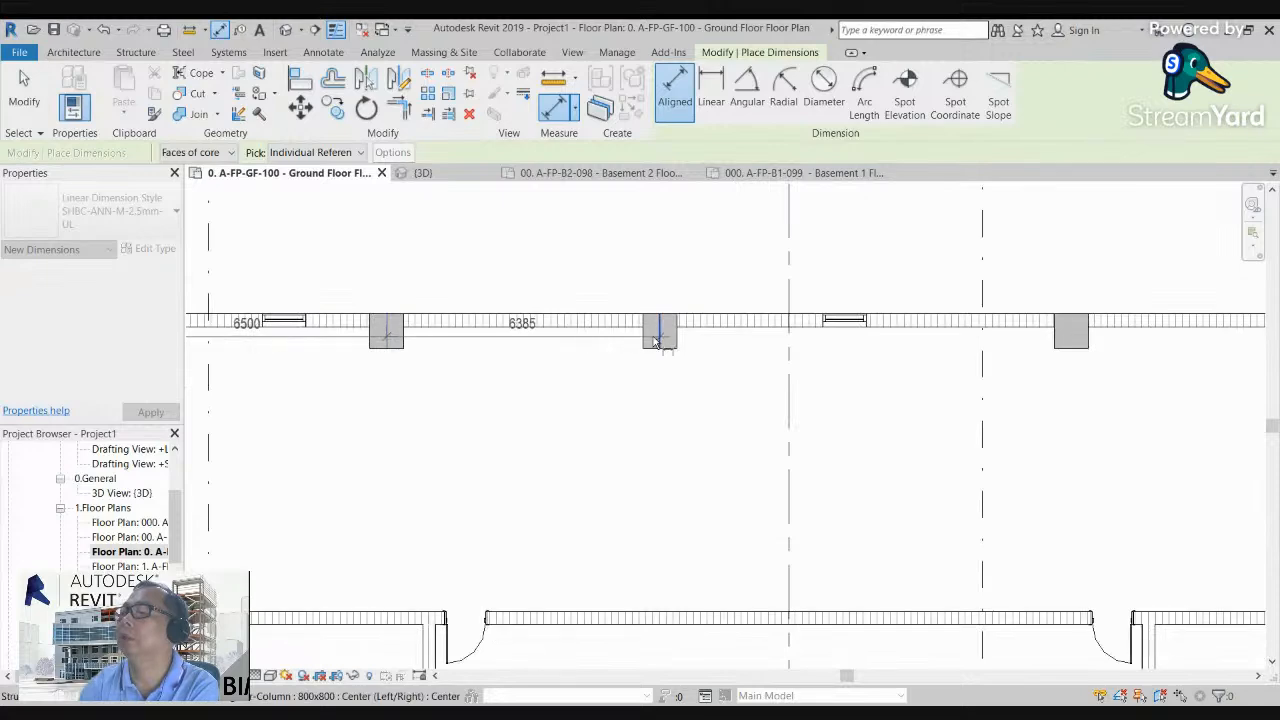
click(655, 341)
scroll(657, 342, down, 2)
middle_drag(890, 420, 637, 451)
scroll(690, 408, up, 2)
click(662, 355)
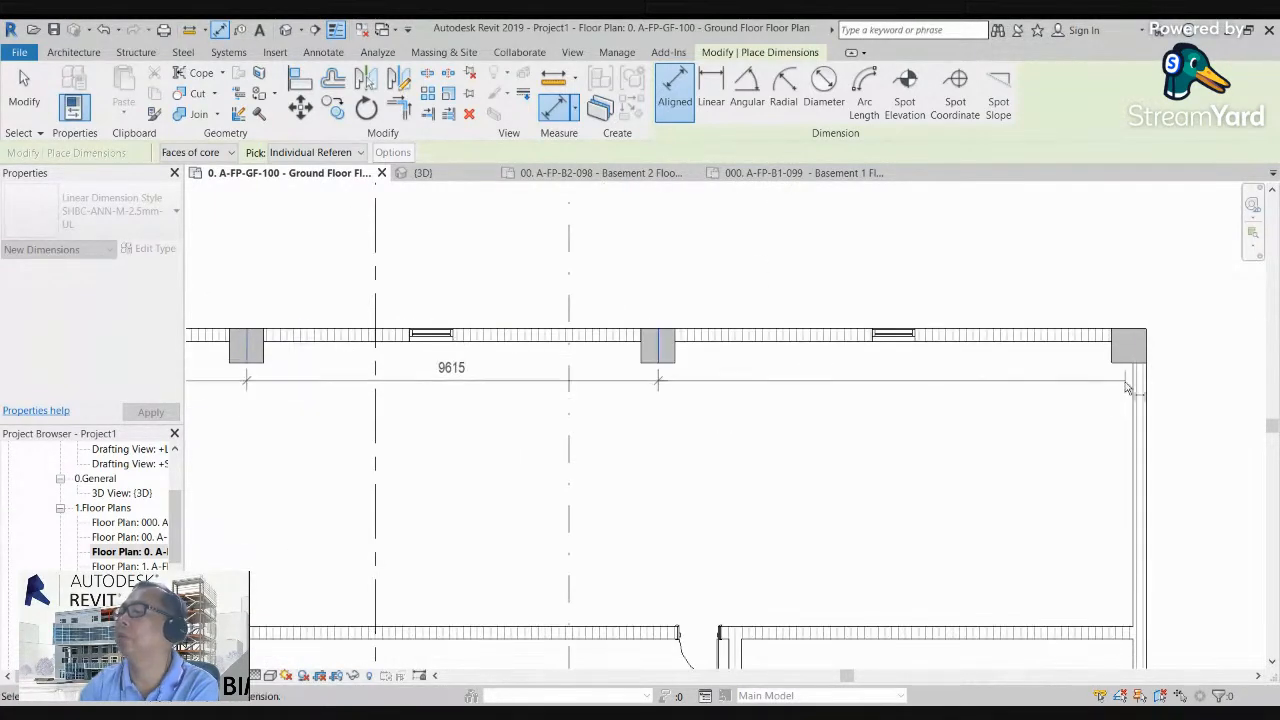
click(1129, 347)
scroll(1129, 347, down, 2)
click(985, 275)
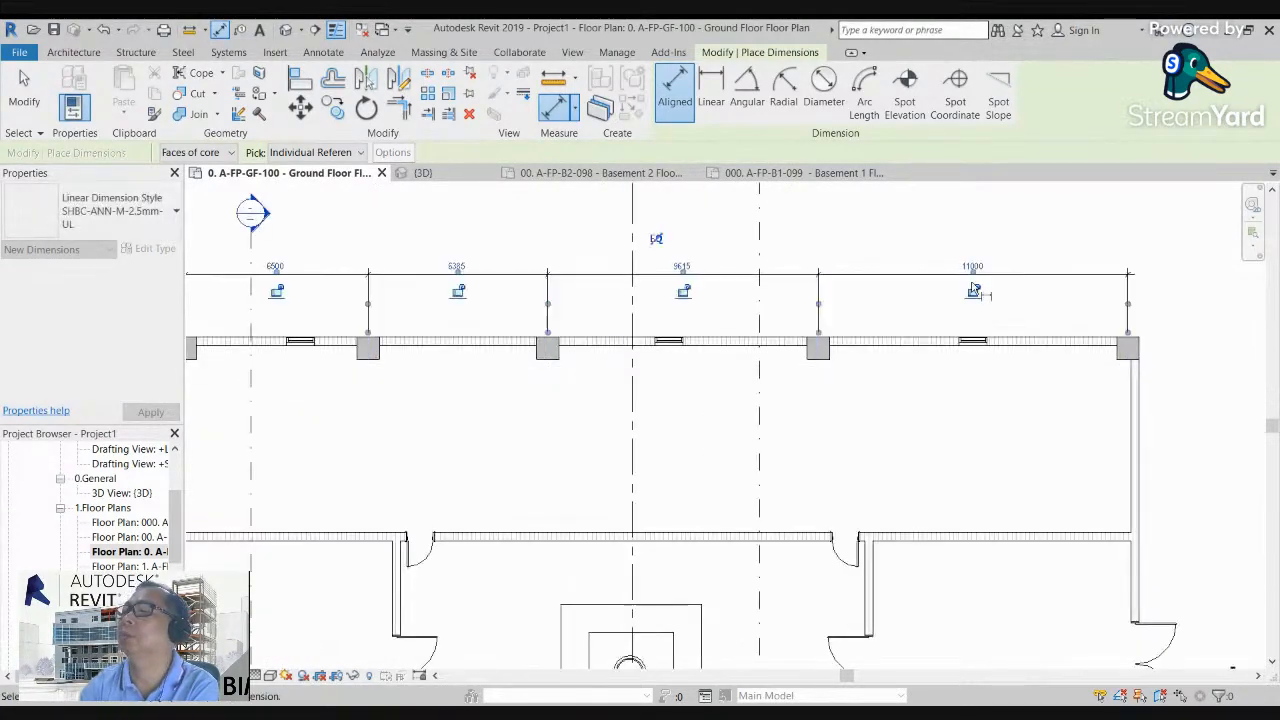
Step: Space the five north wall columns evenly by applying the EQ constraint to their dimension string
click(657, 240)
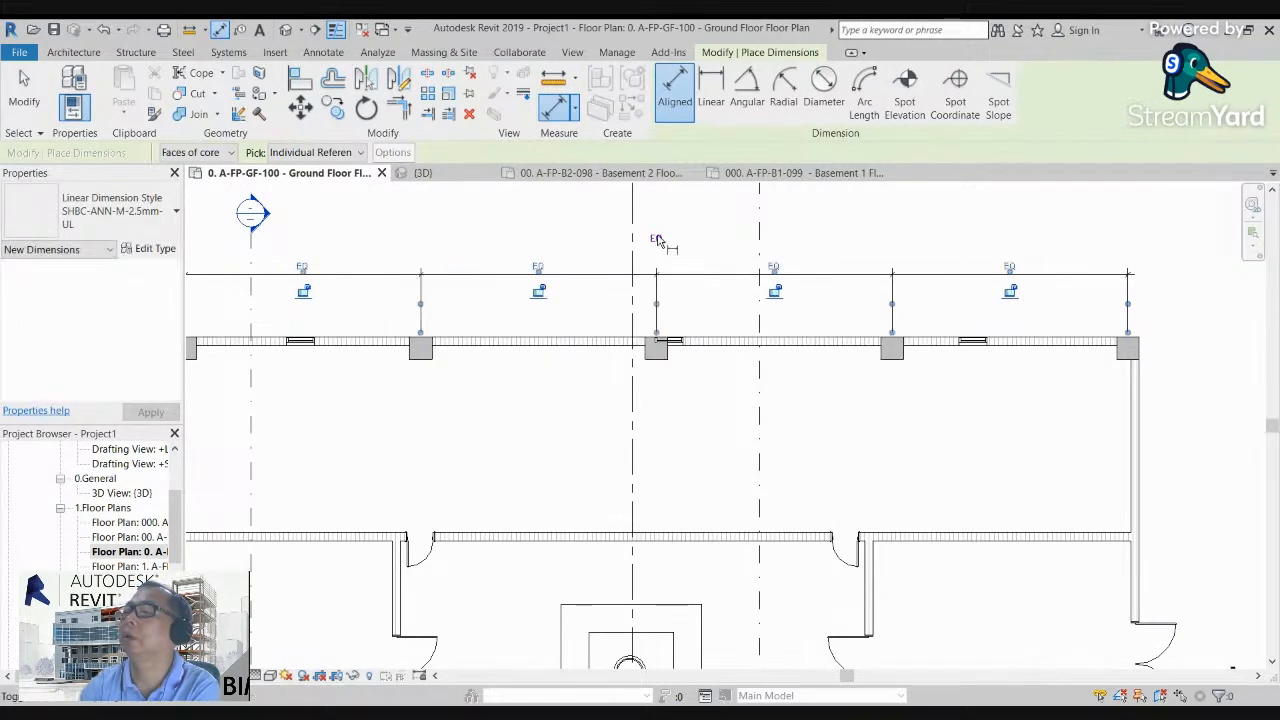
scroll(920, 443, down, 2)
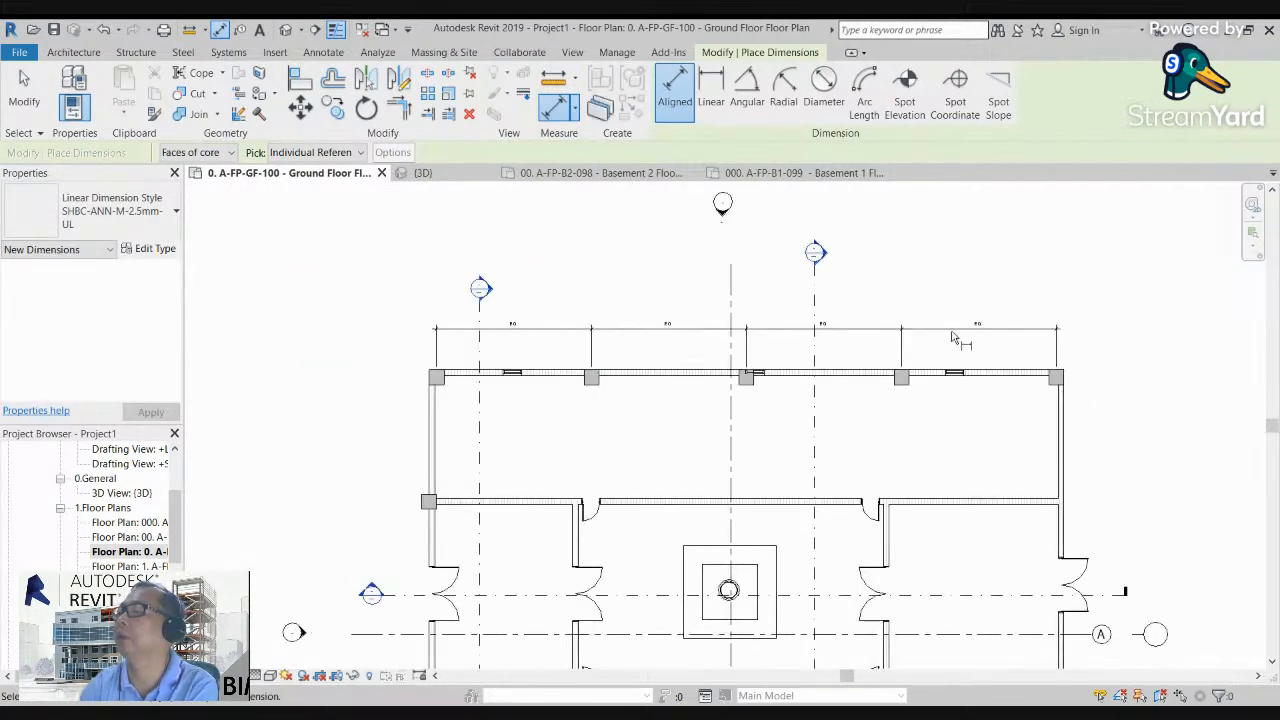
key(Escape)
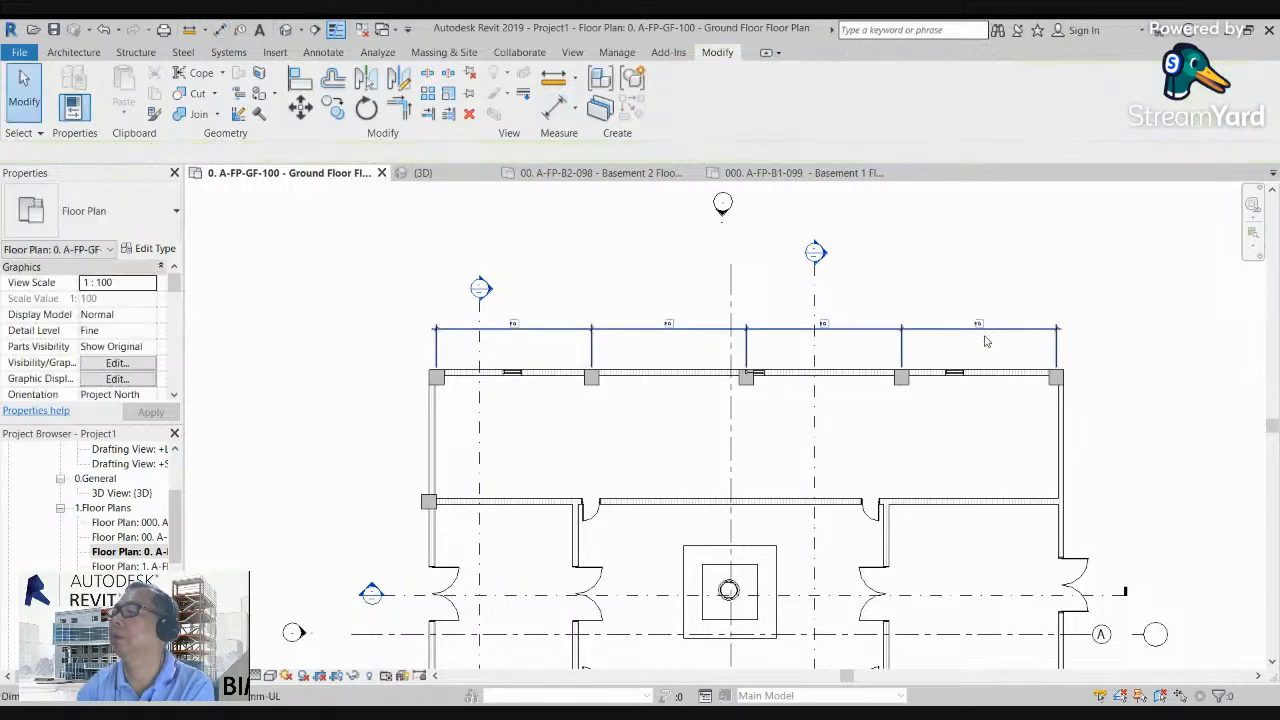
Step: Delete the EQ dimension string above the north wall while leaving the columns constrained
click(985, 341)
key(Delete)
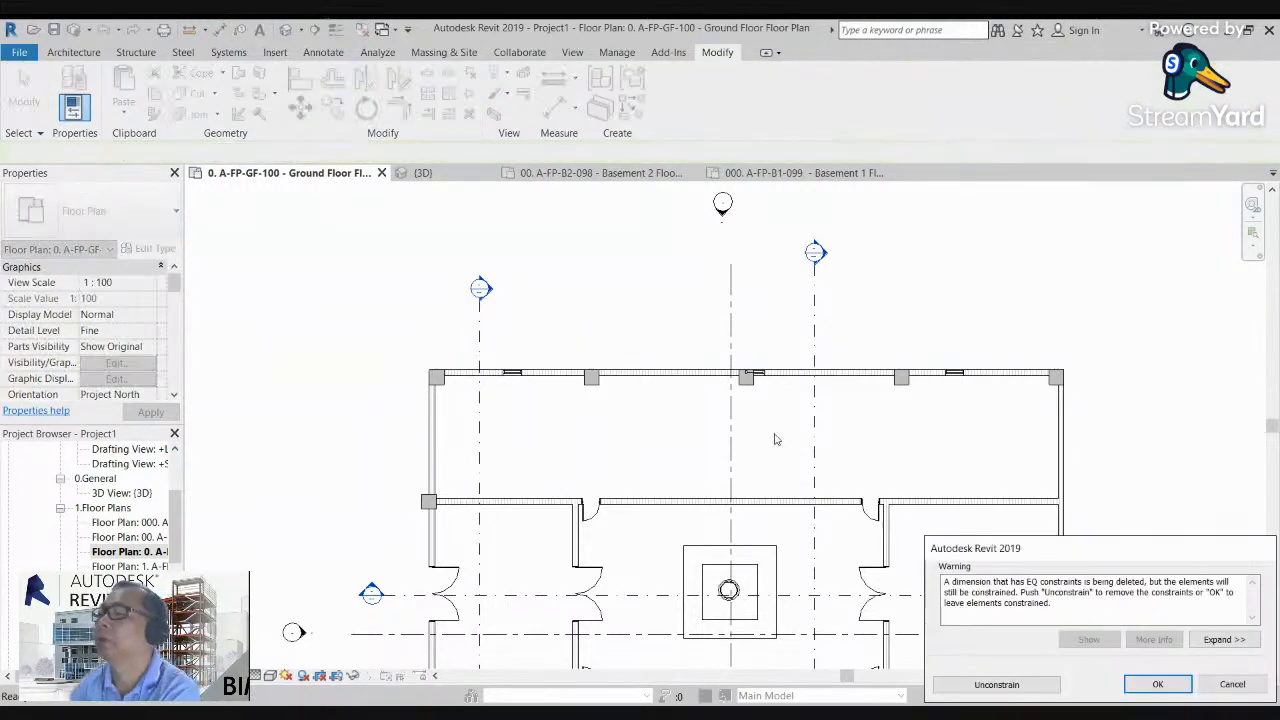
click(1160, 684)
Step: Dimension the centre-to-centre spacing of the five north wall columns again with one aligned string above the wall
scroll(539, 494, up, 3)
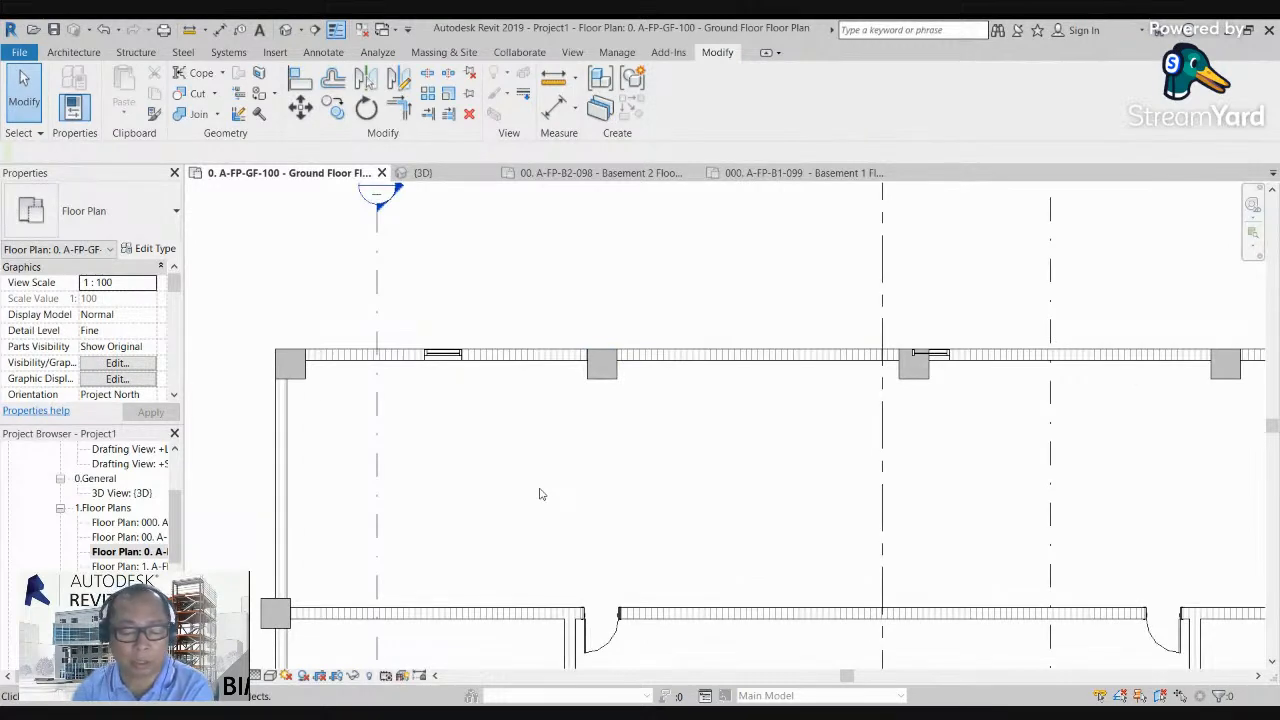
key(d)
key(i)
scroll(333, 414, up, 2)
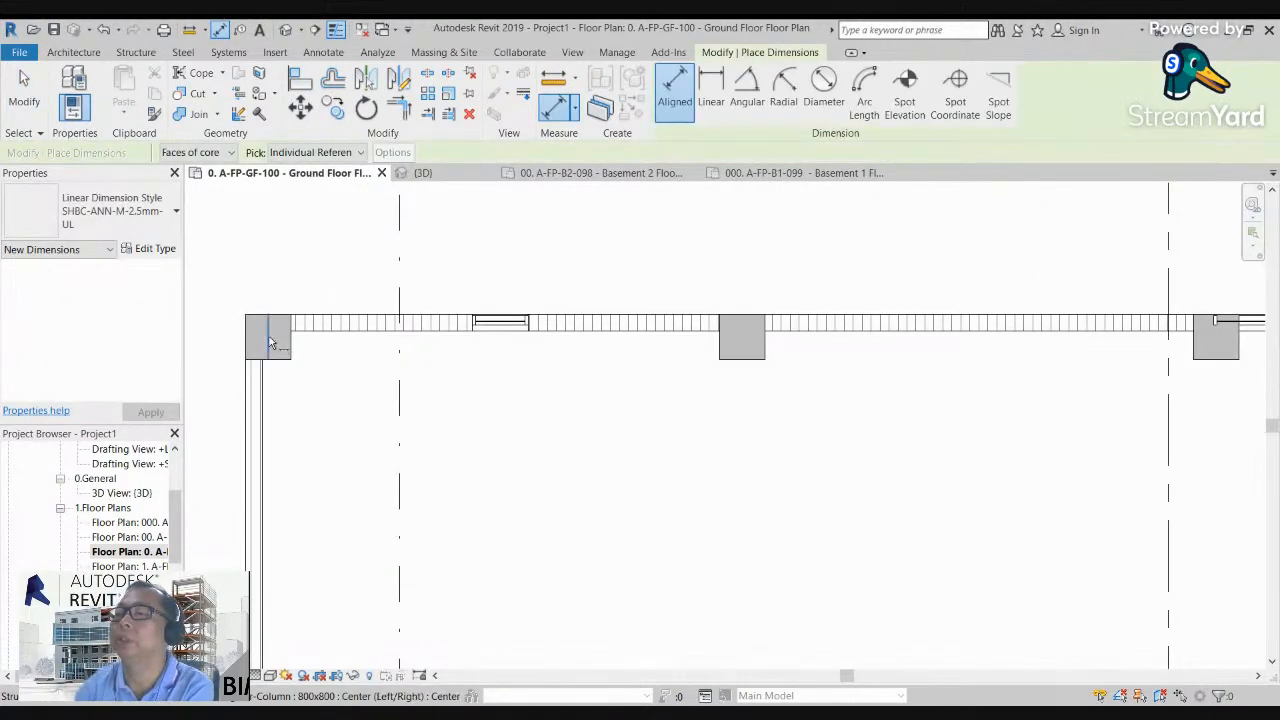
click(270, 344)
click(744, 338)
scroll(745, 338, down, 2)
middle_drag(843, 430, 550, 418)
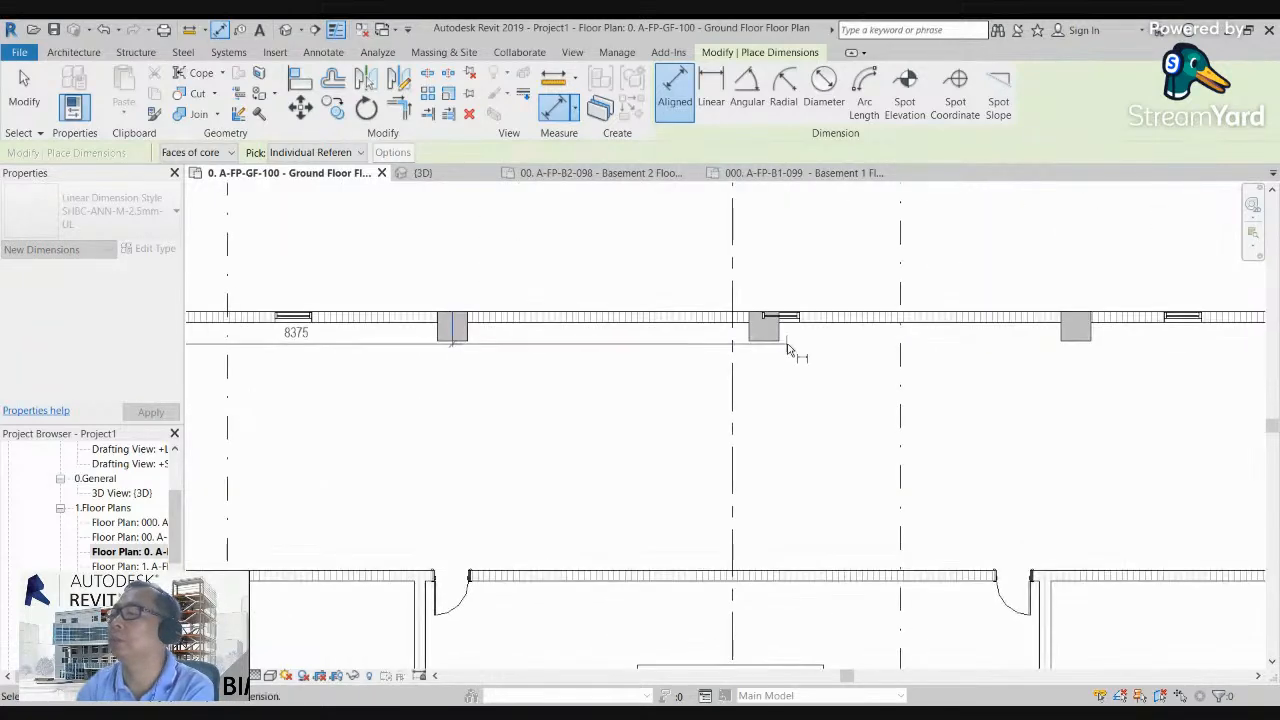
click(765, 331)
scroll(764, 390, down, 2)
scroll(860, 385, up, 3)
click(847, 356)
scroll(847, 356, down, 2)
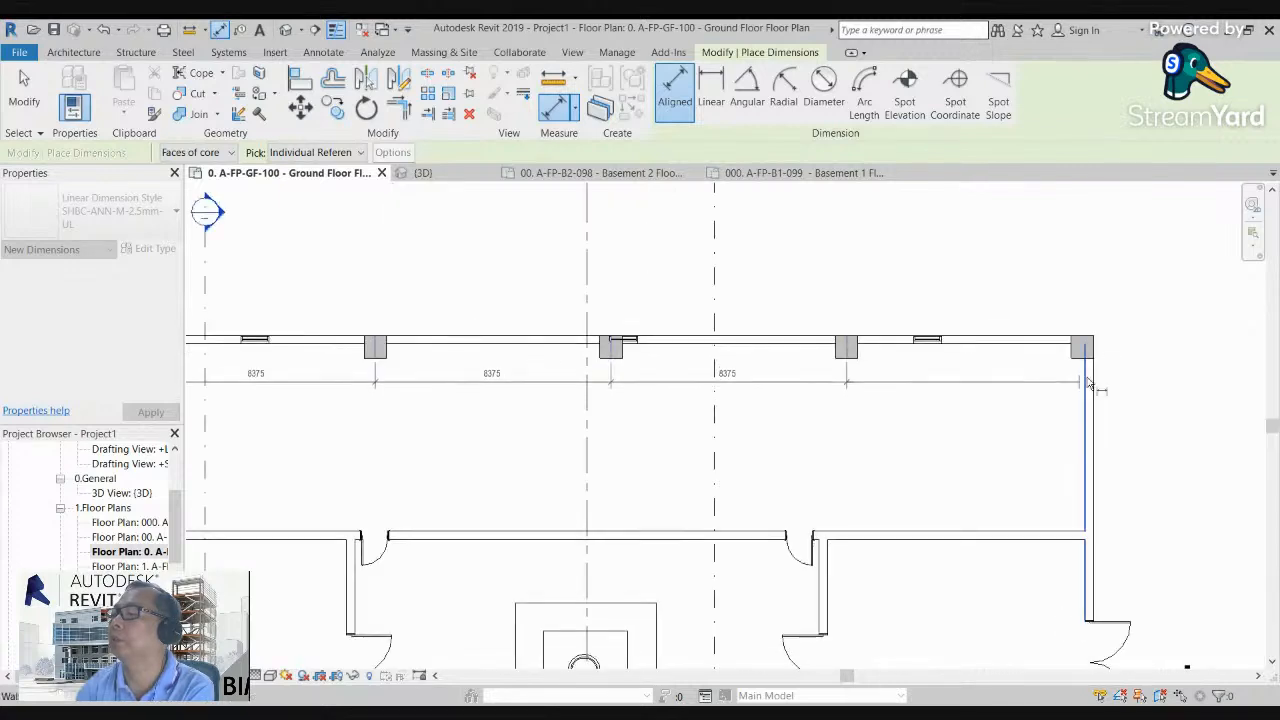
scroll(1080, 340, up, 3)
click(1080, 333)
scroll(1000, 345, down, 2)
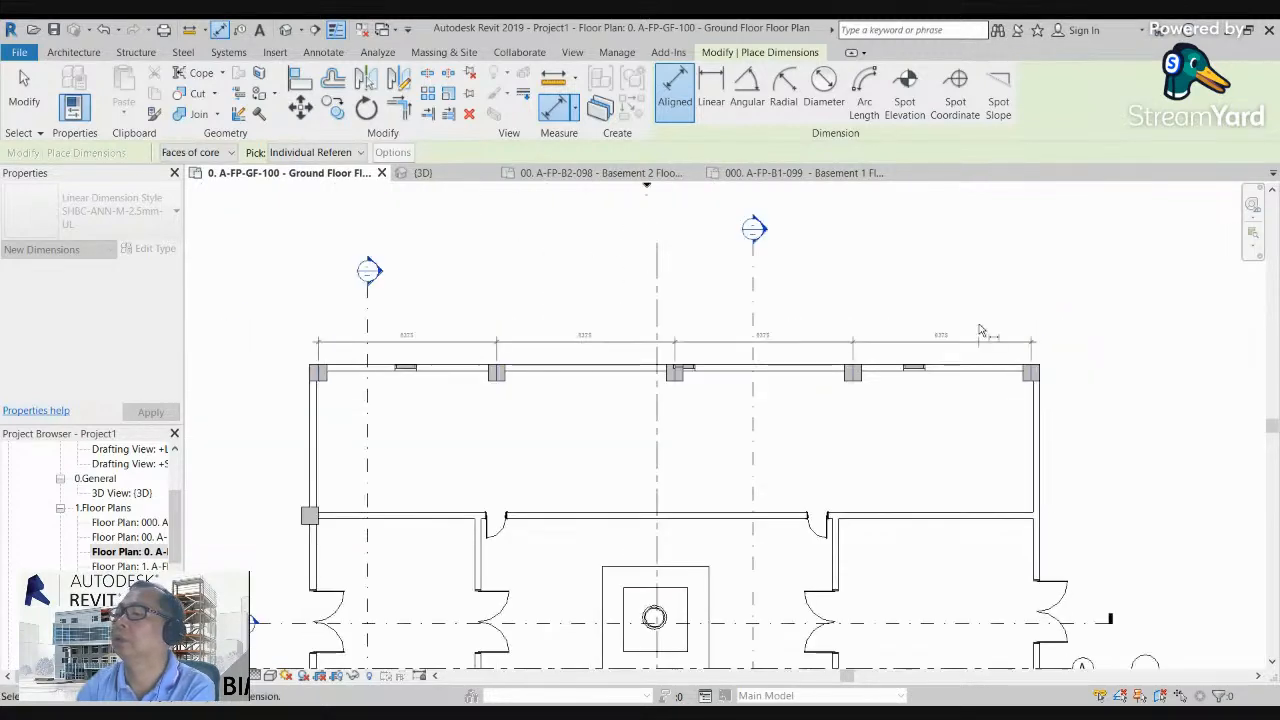
click(907, 338)
scroll(490, 352, up, 3)
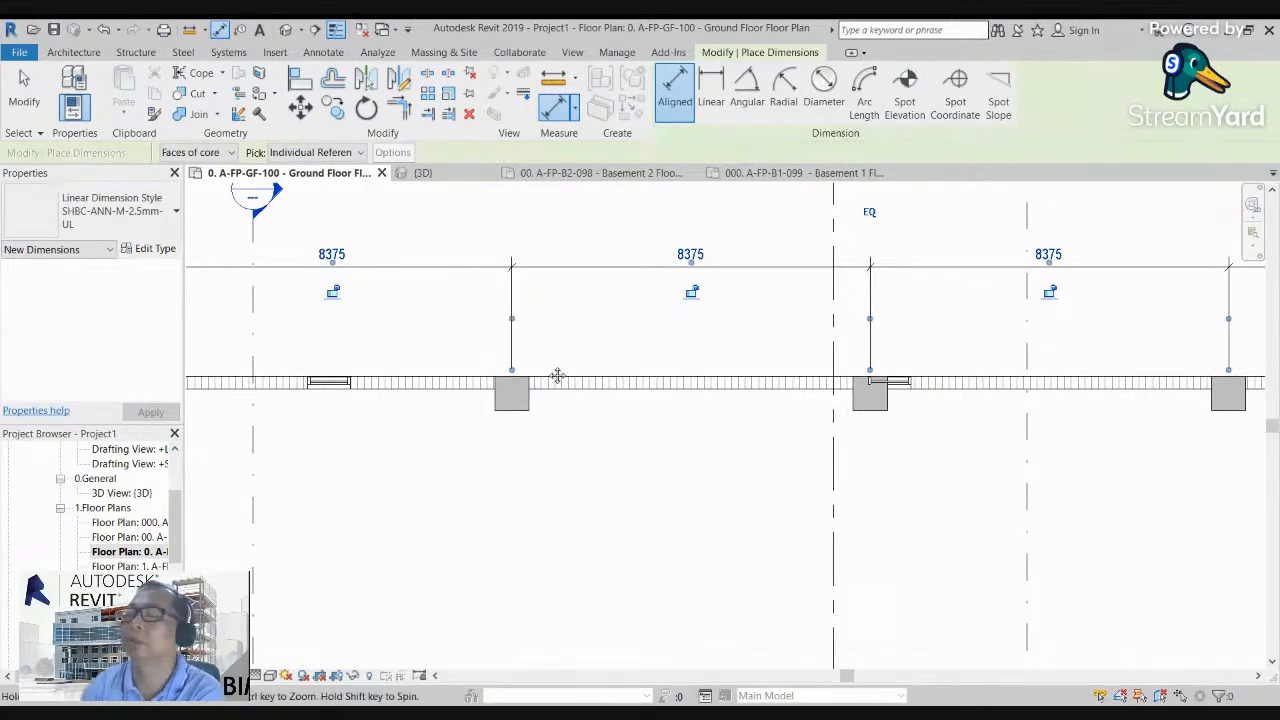
middle_drag(557, 375, 673, 401)
scroll(609, 377, down, 4)
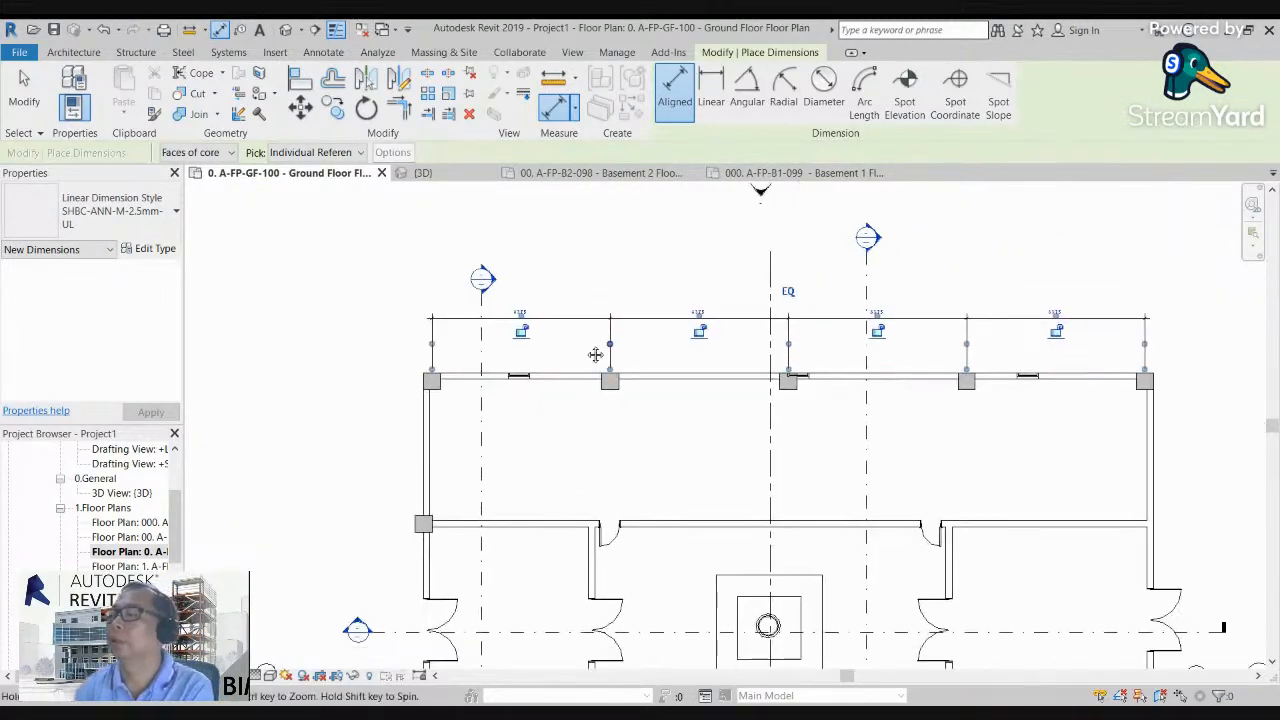
key(Escape)
key(Escape)
Step: Delete the aligned dimension string above the north wall while keeping the five columns constrained
scroll(529, 336, down, 2)
middle_drag(557, 361, 576, 304)
scroll(576, 300, up, 1)
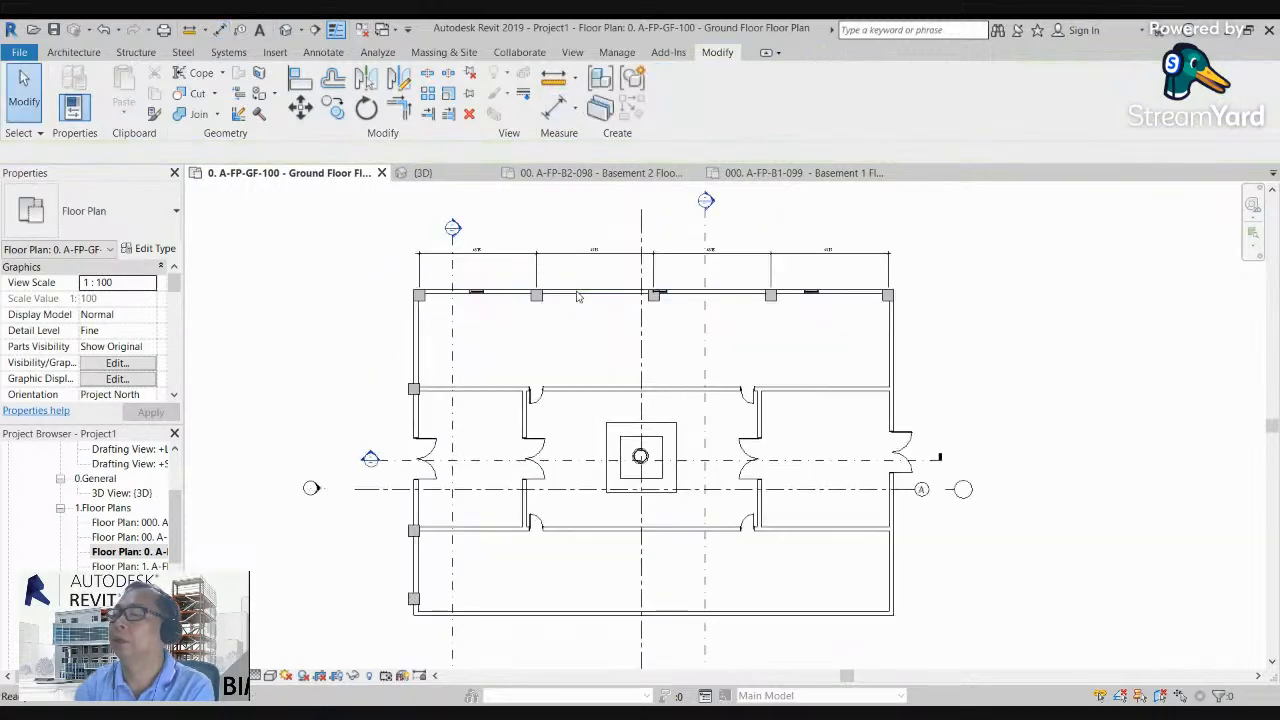
click(567, 290)
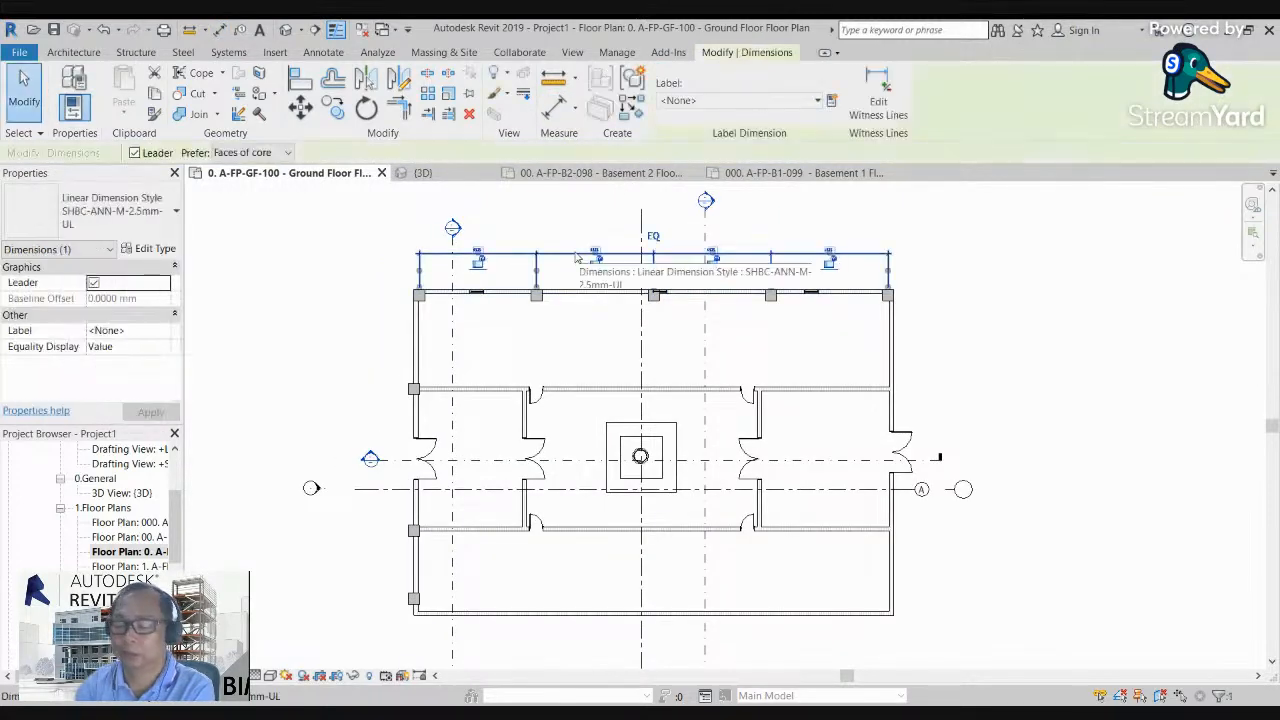
key(Delete)
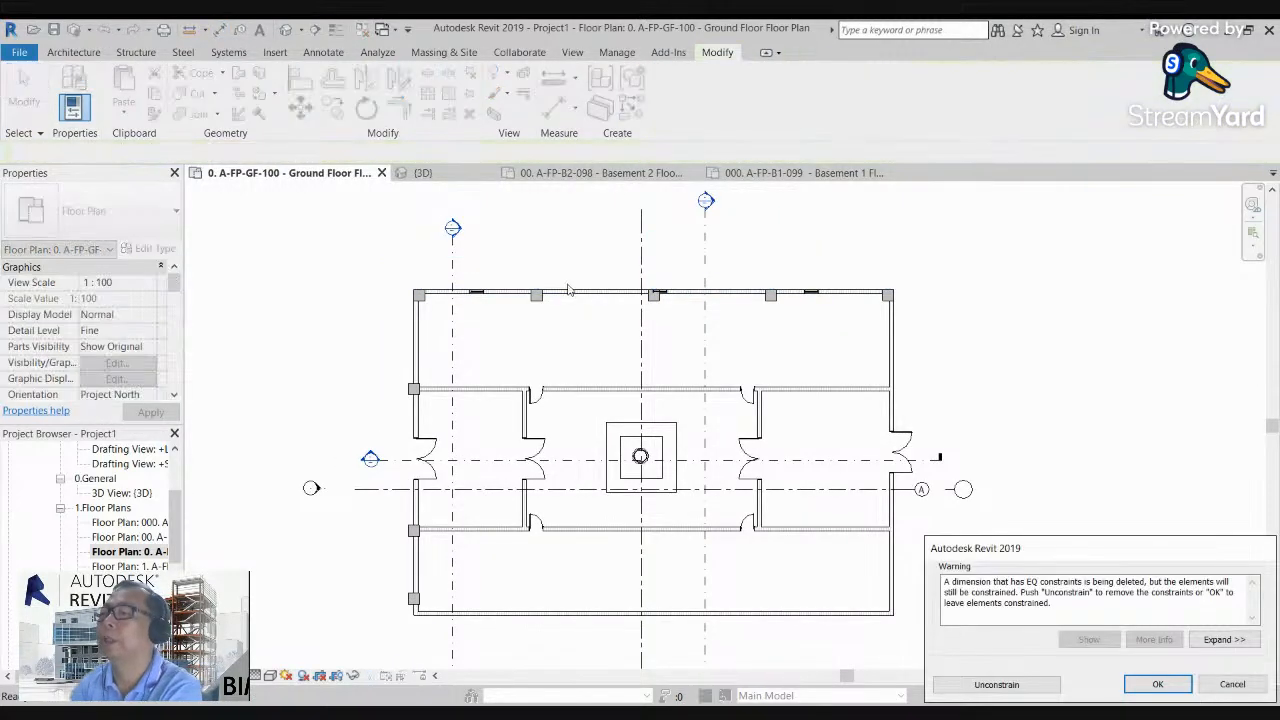
click(1157, 684)
Step: Copy the five north wall columns straight down onto the south wall, flush with its outer face
scroll(640, 340, up, 2)
scroll(520, 318, down, 2)
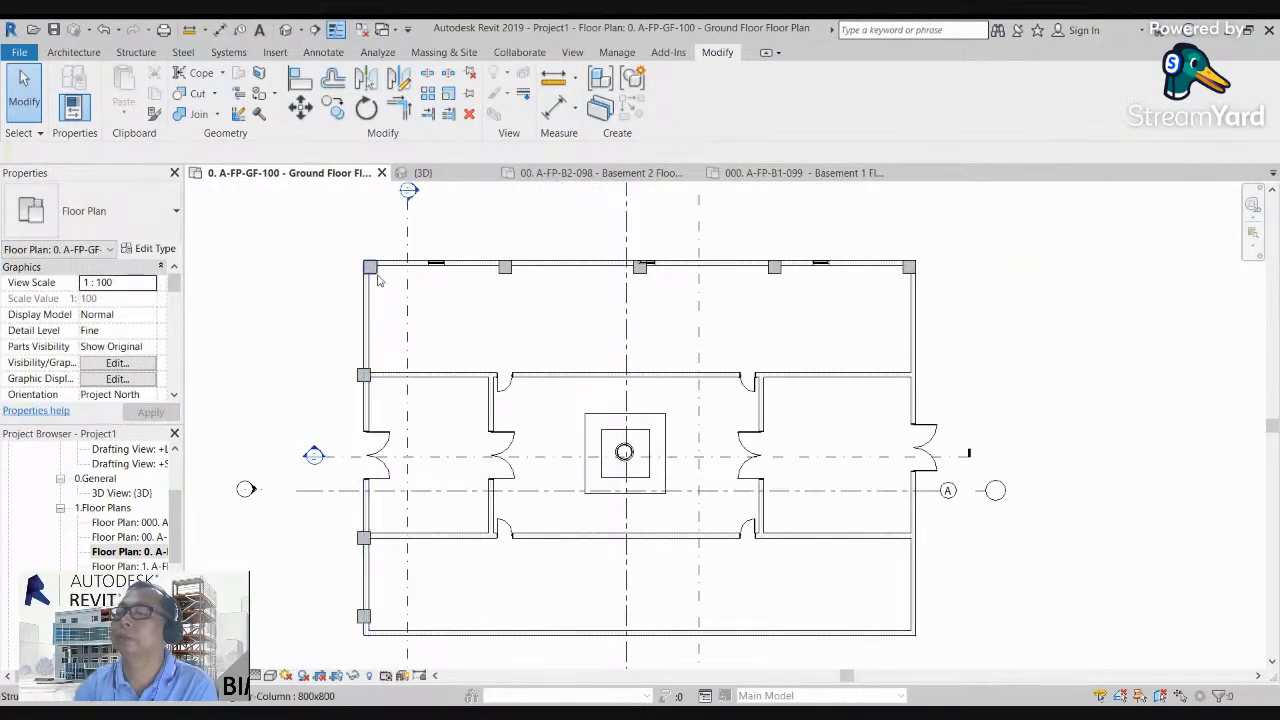
click(376, 273)
ctrl+click(509, 273)
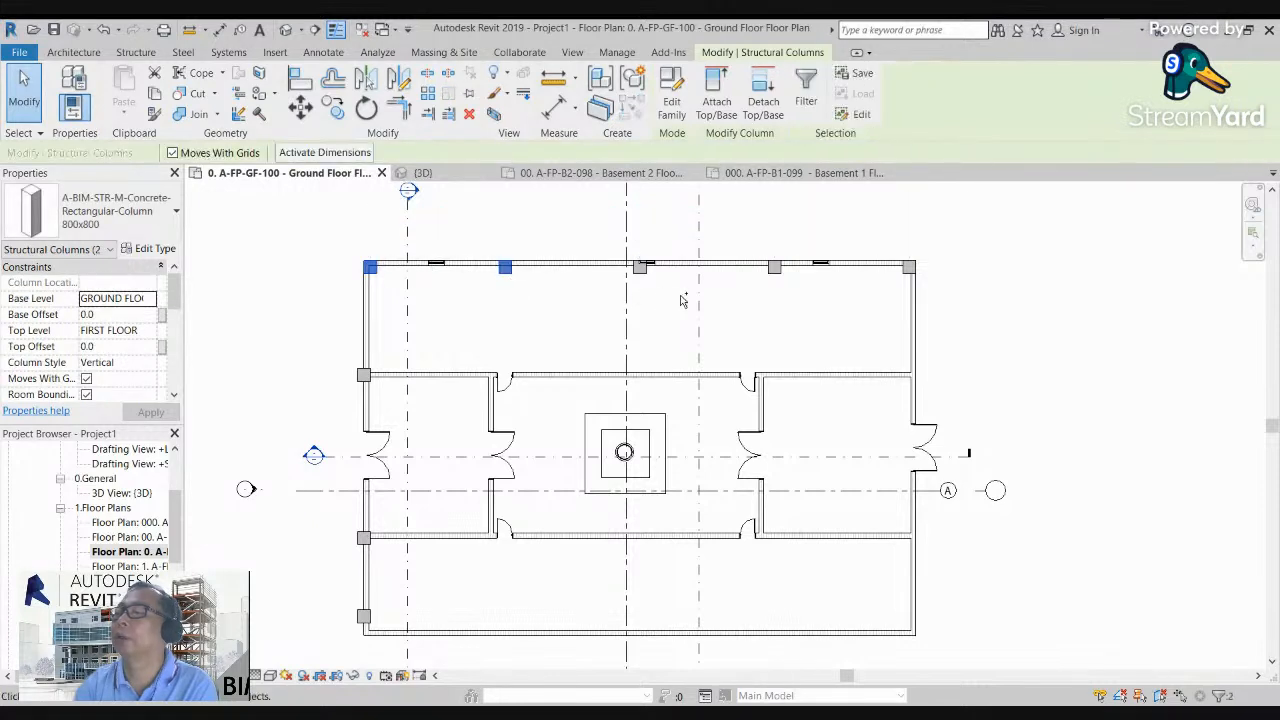
ctrl+click(640, 268)
ctrl+click(775, 272)
ctrl+click(906, 272)
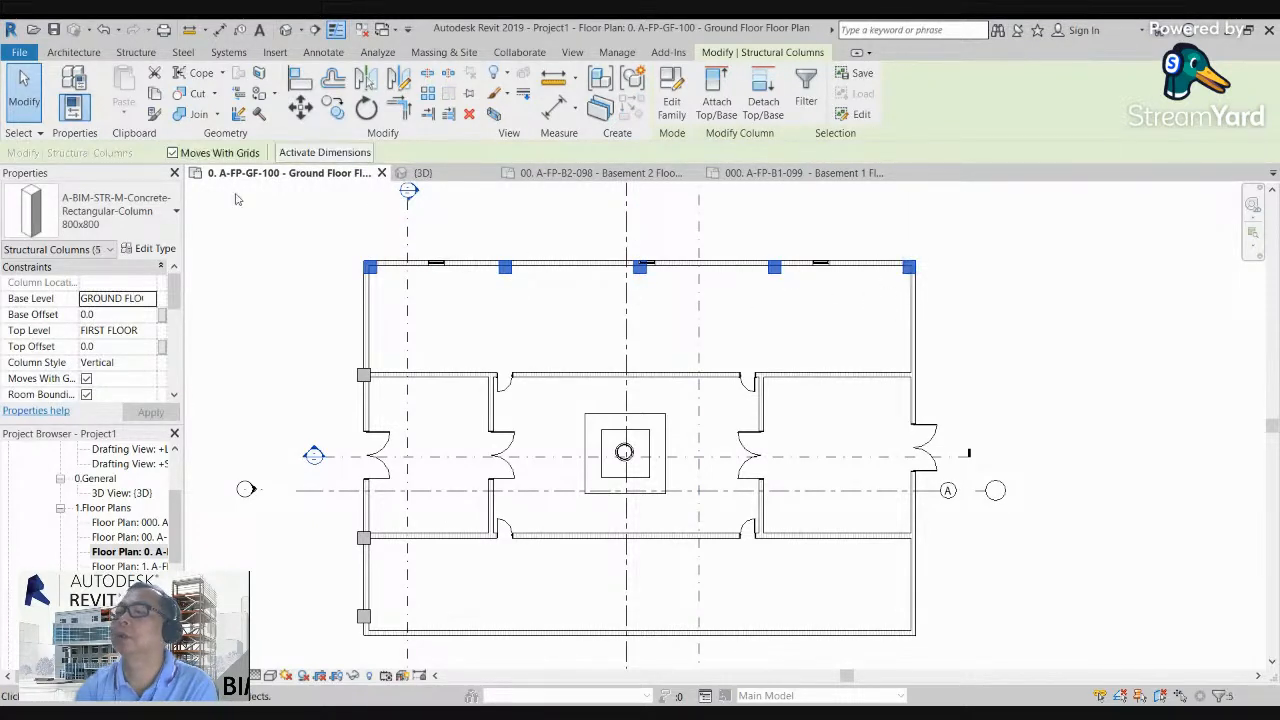
click(333, 108)
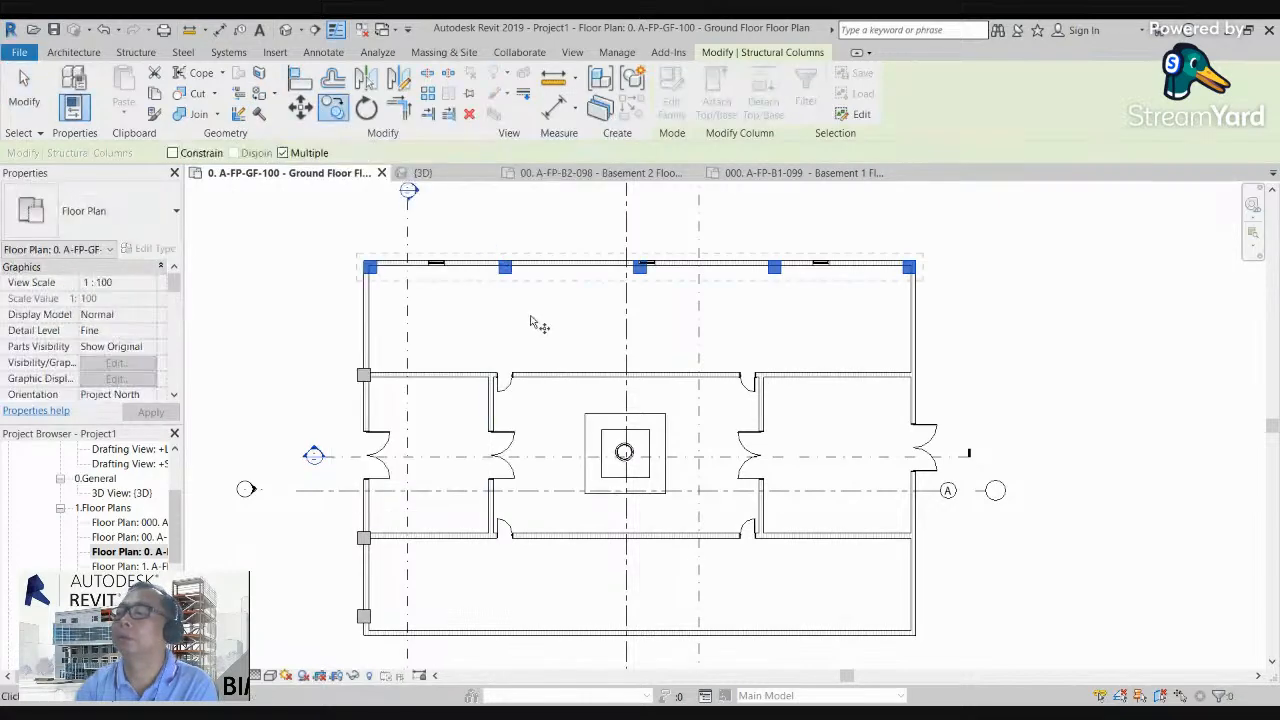
scroll(534, 320, up, 2)
scroll(497, 262, down, 2)
click(496, 253)
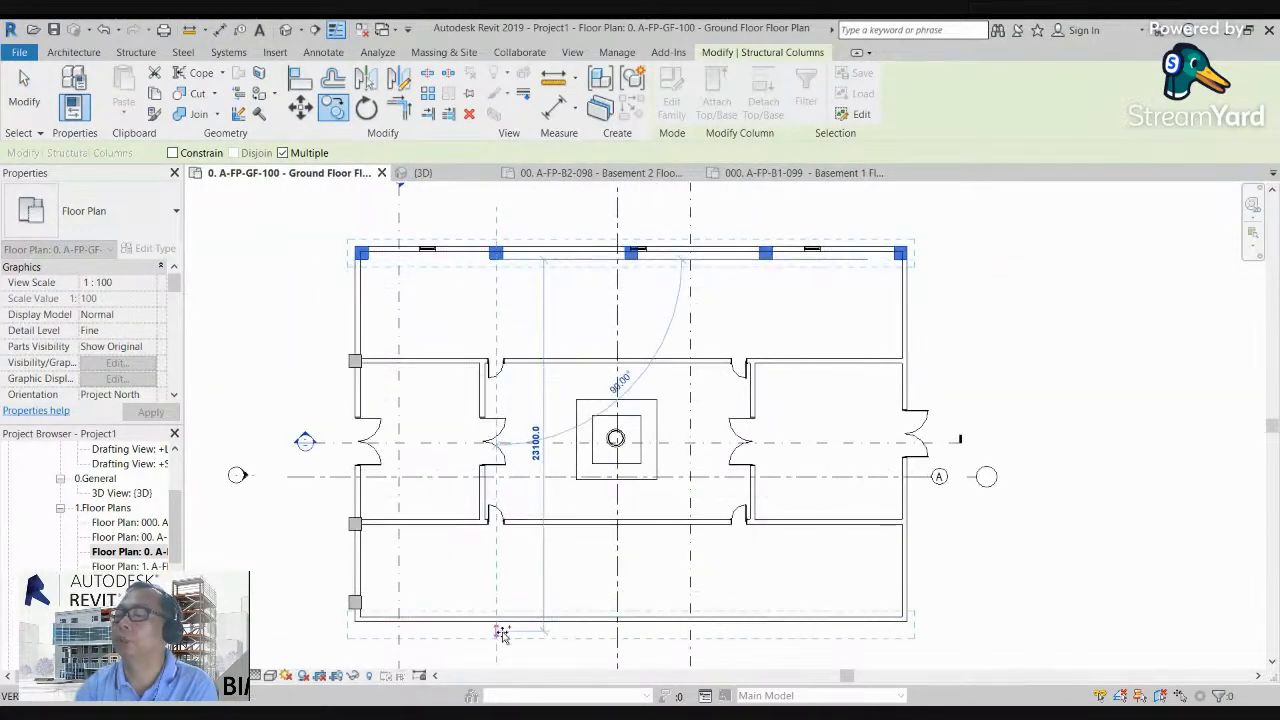
click(503, 620)
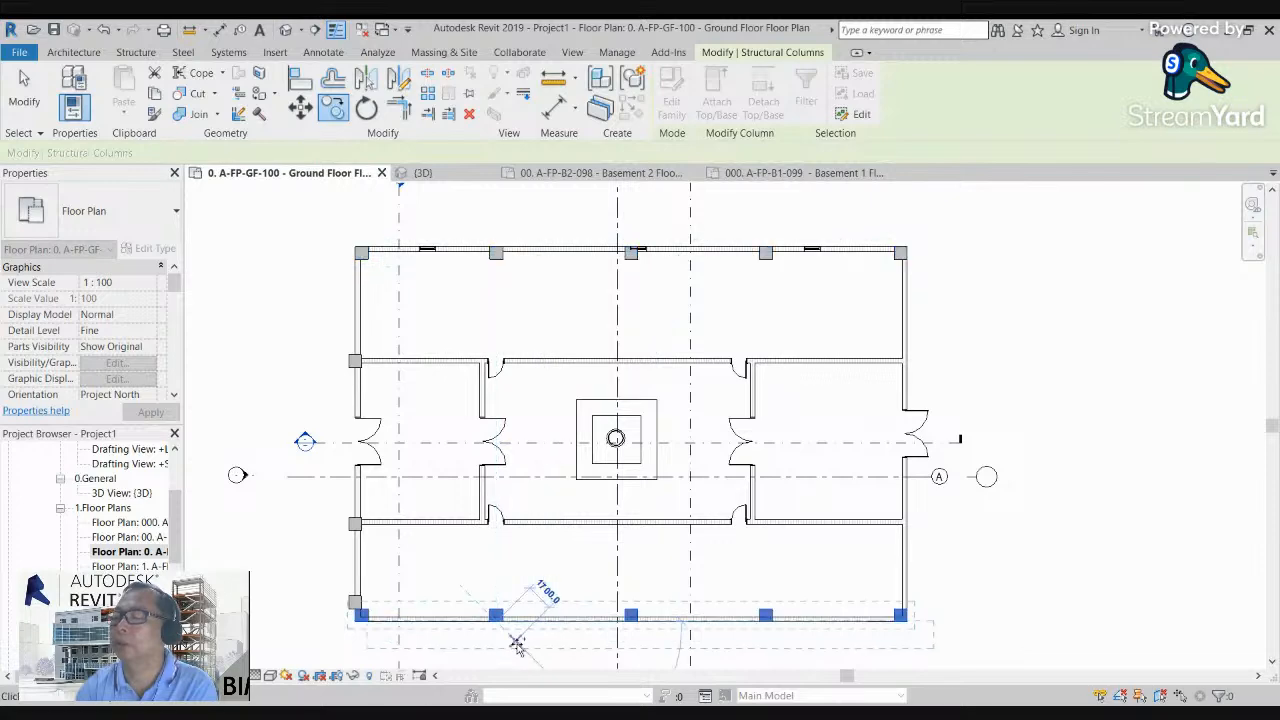
scroll(358, 604, up, 2)
key(Escape)
key(Escape)
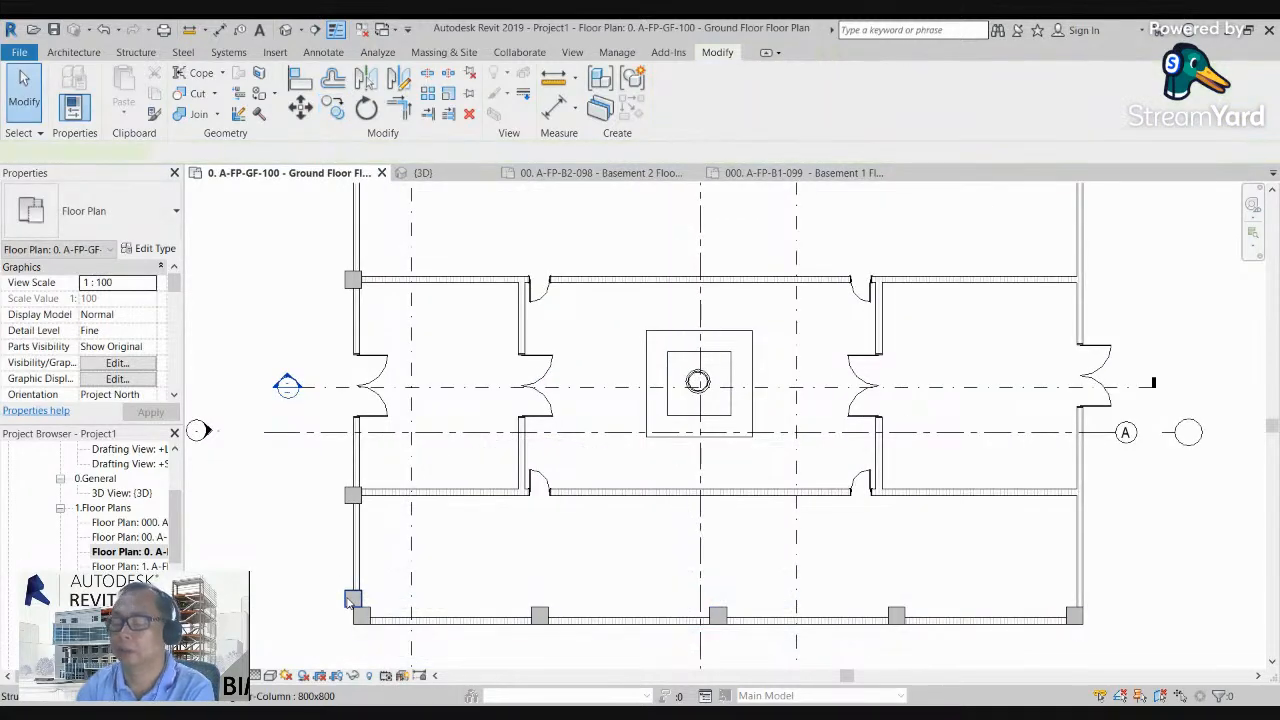
Step: Delete the redundant column on the west wall that overlaps the new southwest corner column
click(348, 602)
key(Delete)
scroll(394, 487, down, 2)
middle_drag(820, 394, 745, 438)
scroll(620, 305, down, 2)
scroll(337, 374, up, 3)
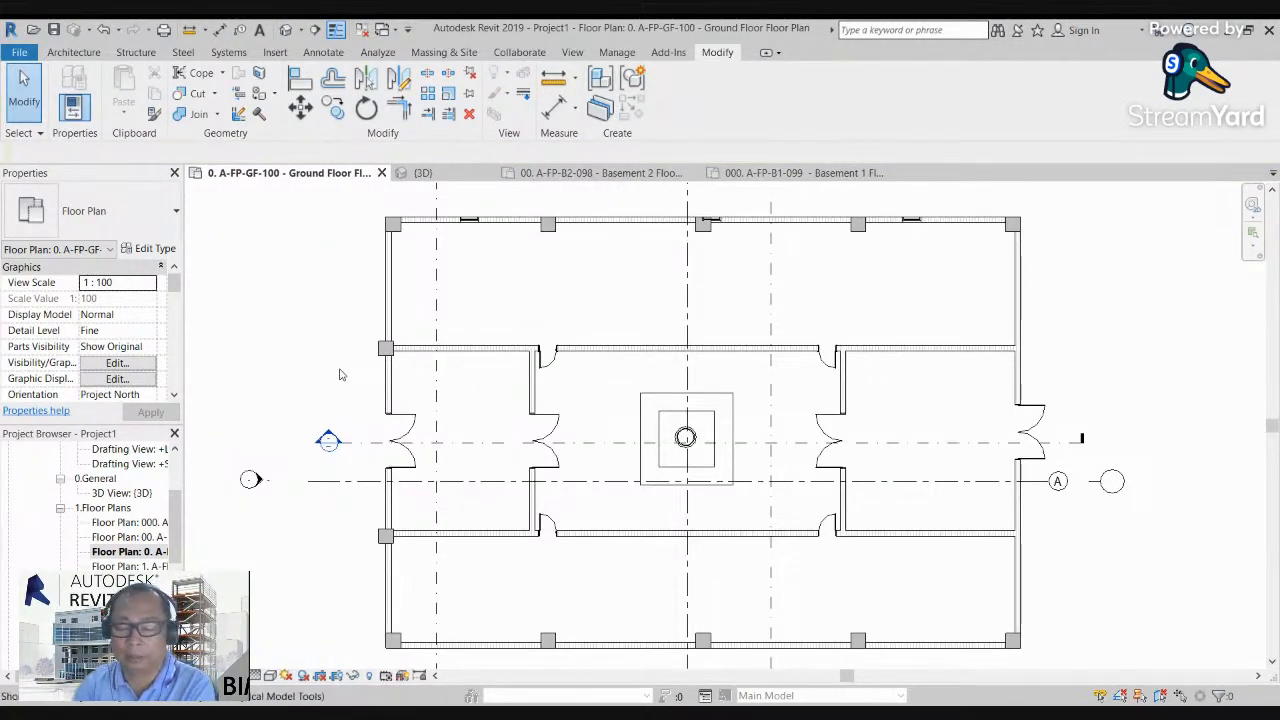
Step: Align the outer faces of the two intermediate west wall columns with the wall's exterior face
key(a)
key(l)
scroll(365, 320, up, 2)
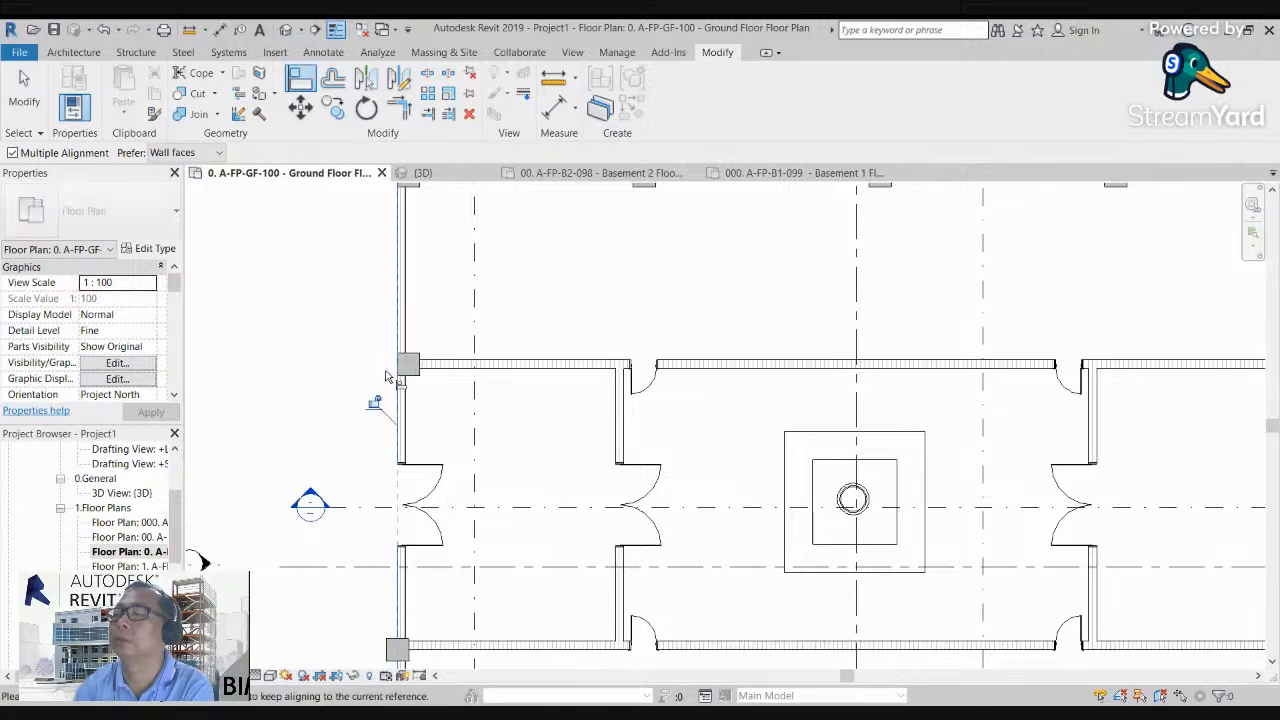
scroll(387, 376, down, 3)
scroll(388, 515, up, 3)
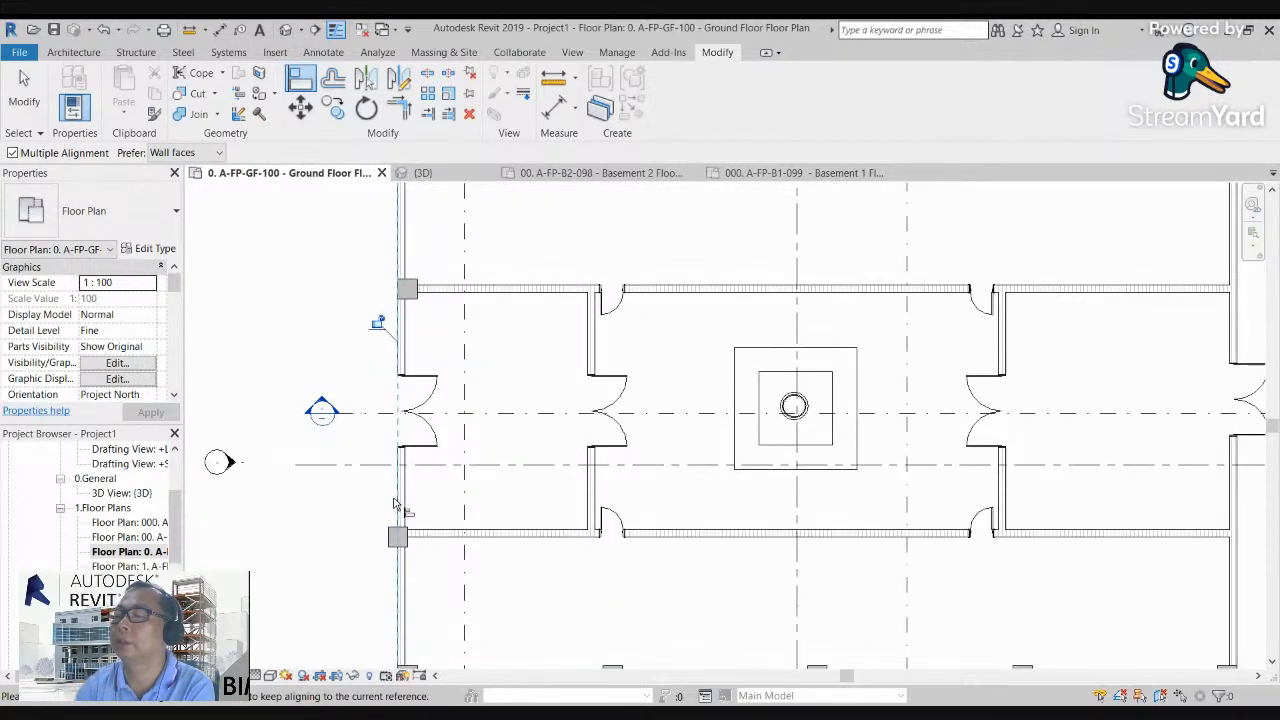
key(Escape)
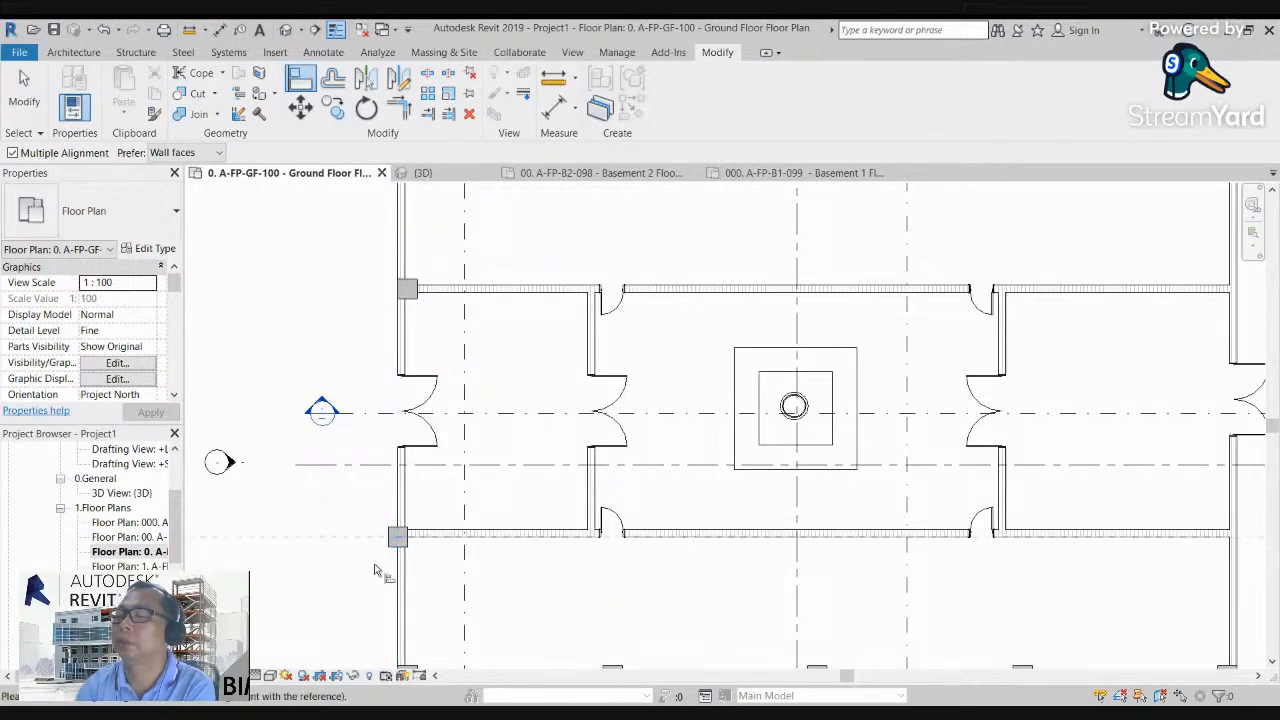
scroll(374, 570, up, 2)
click(418, 594)
scroll(404, 527, down, 5)
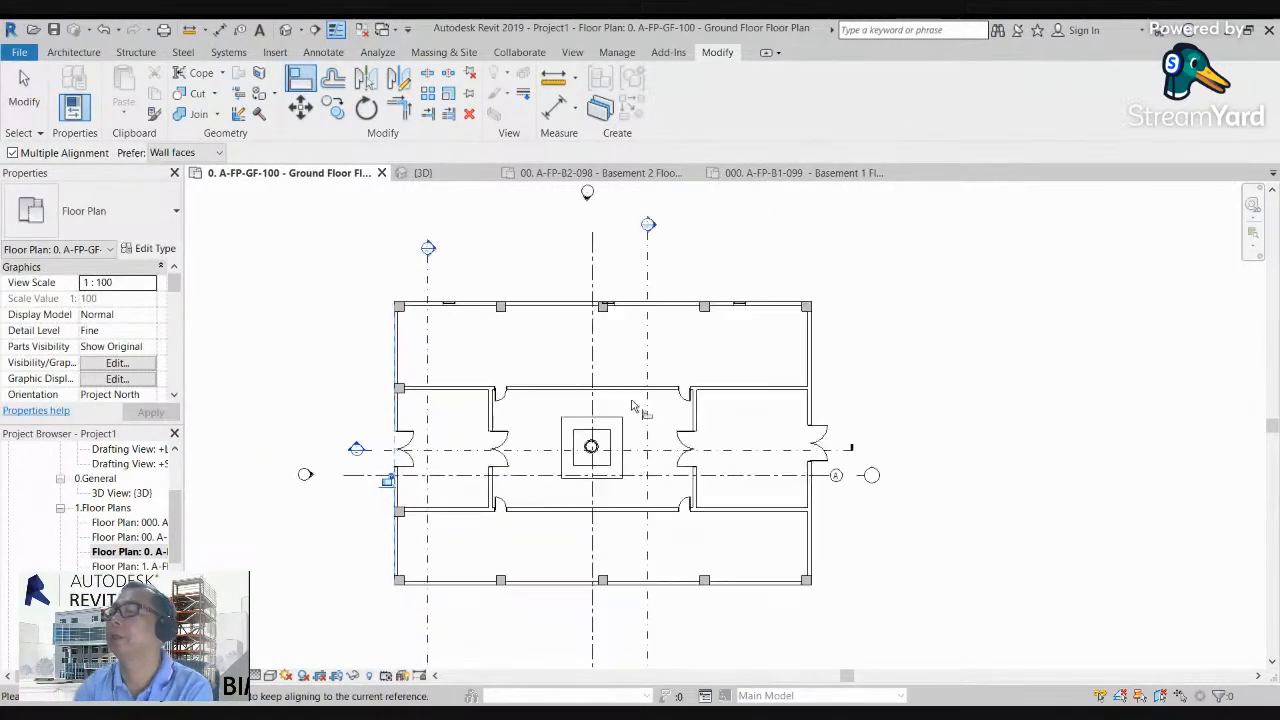
key(Escape)
key(Escape)
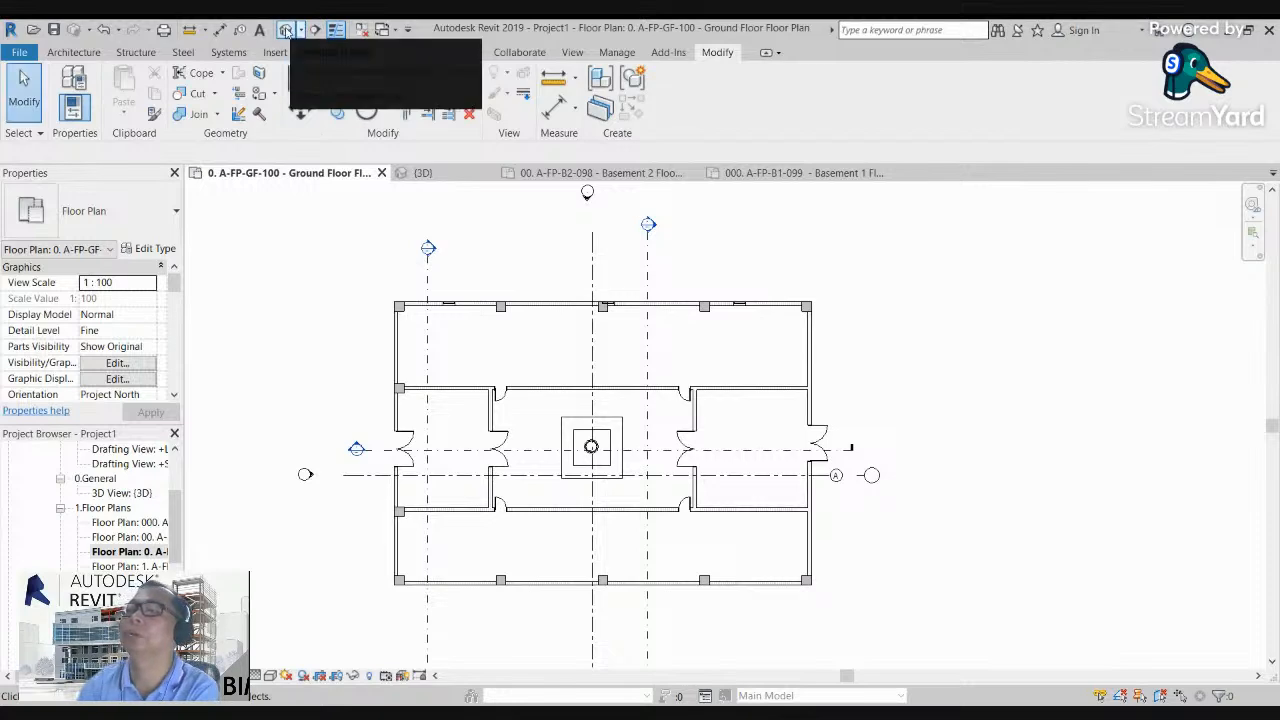
Step: Open the default 3D view and inspect the columns along the building's walls
click(318, 31)
scroll(517, 300, down, 3)
click(1222, 260)
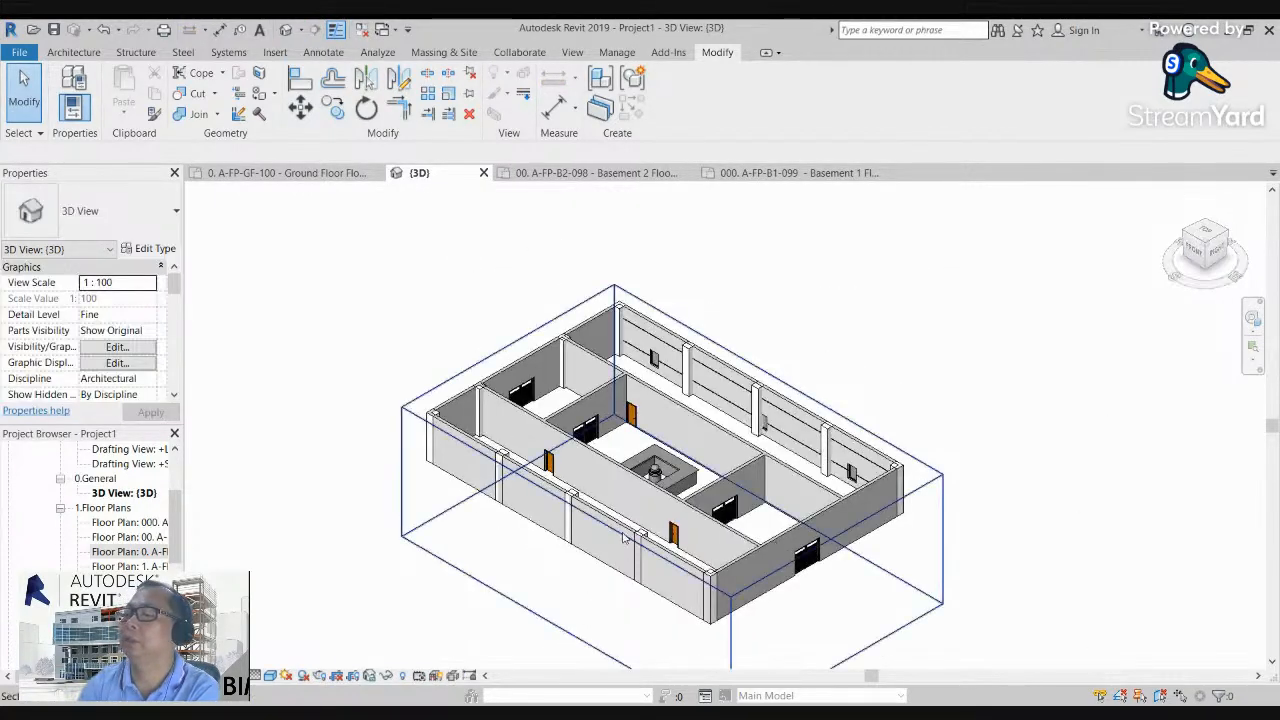
scroll(628, 494, up, 3)
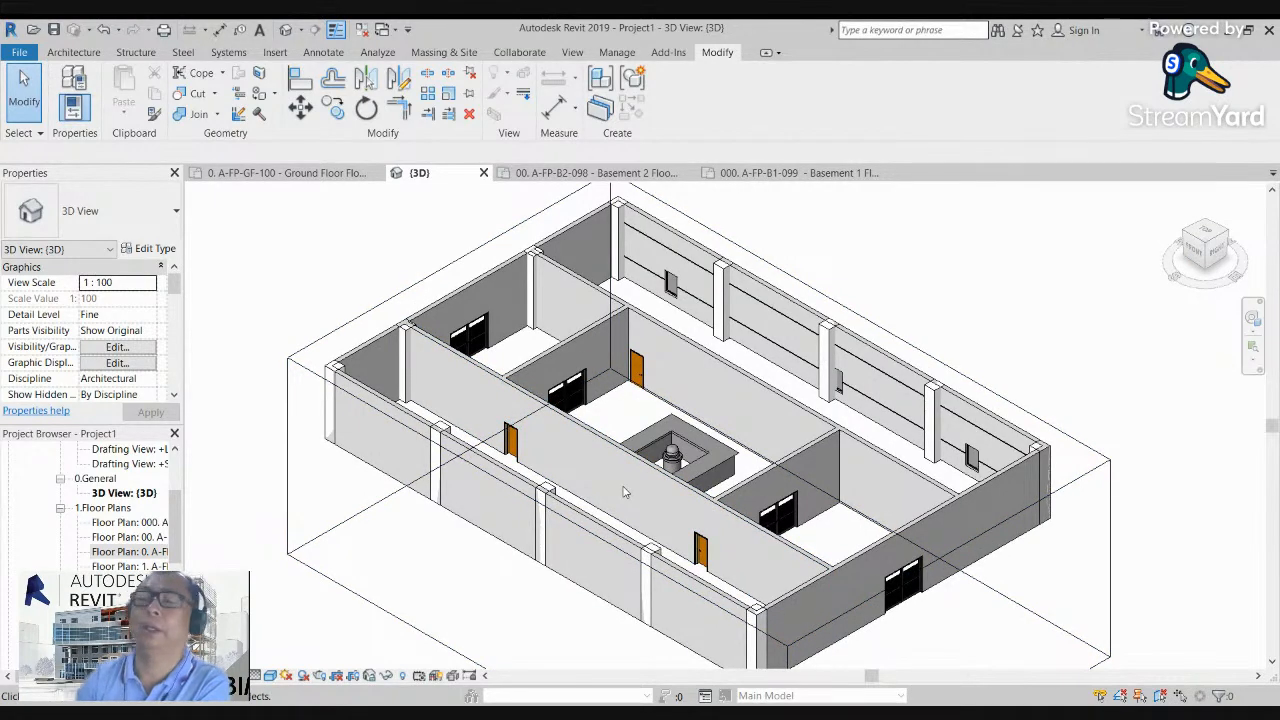
Step: Review the tool variants available for columns, components, roofs and walls
click(73, 54)
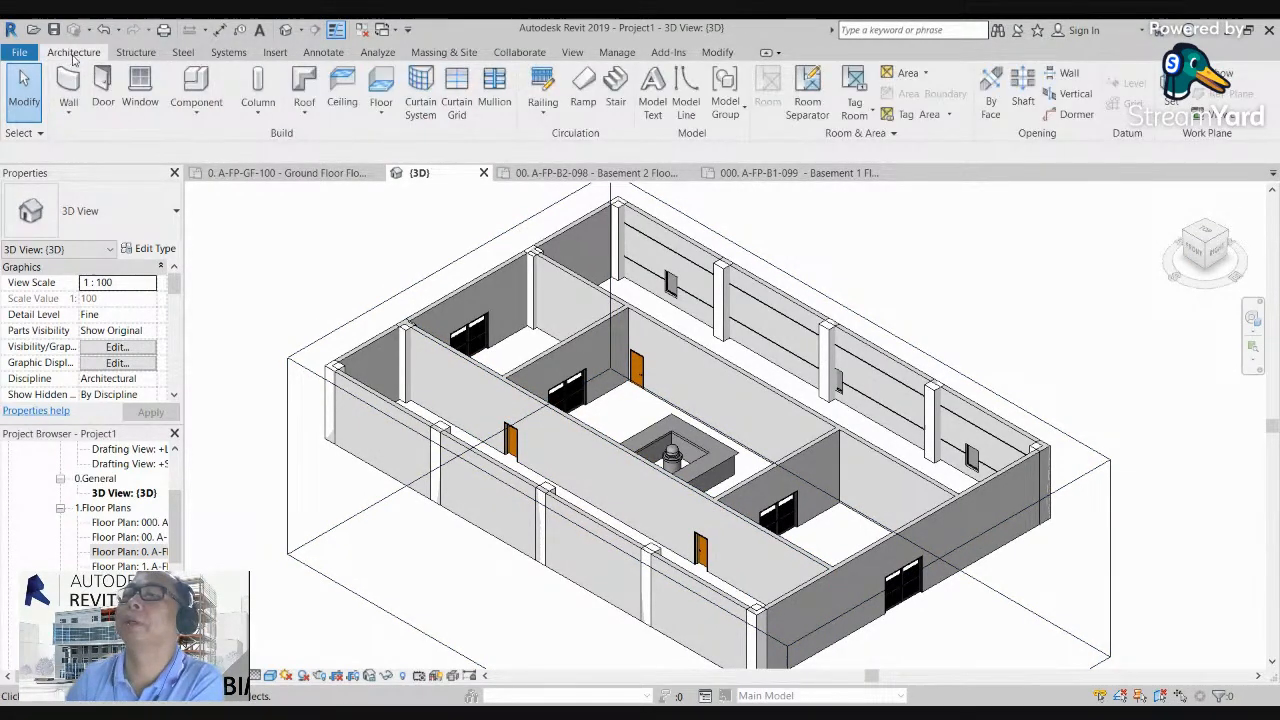
click(257, 113)
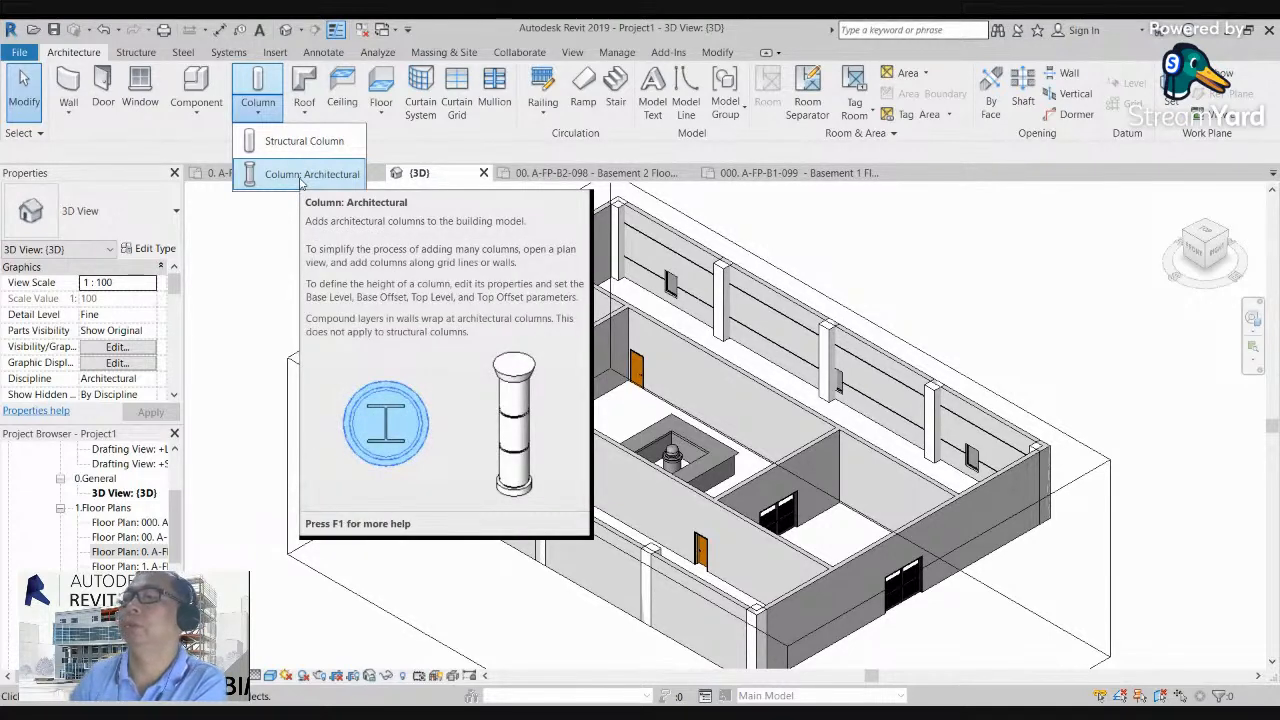
click(325, 281)
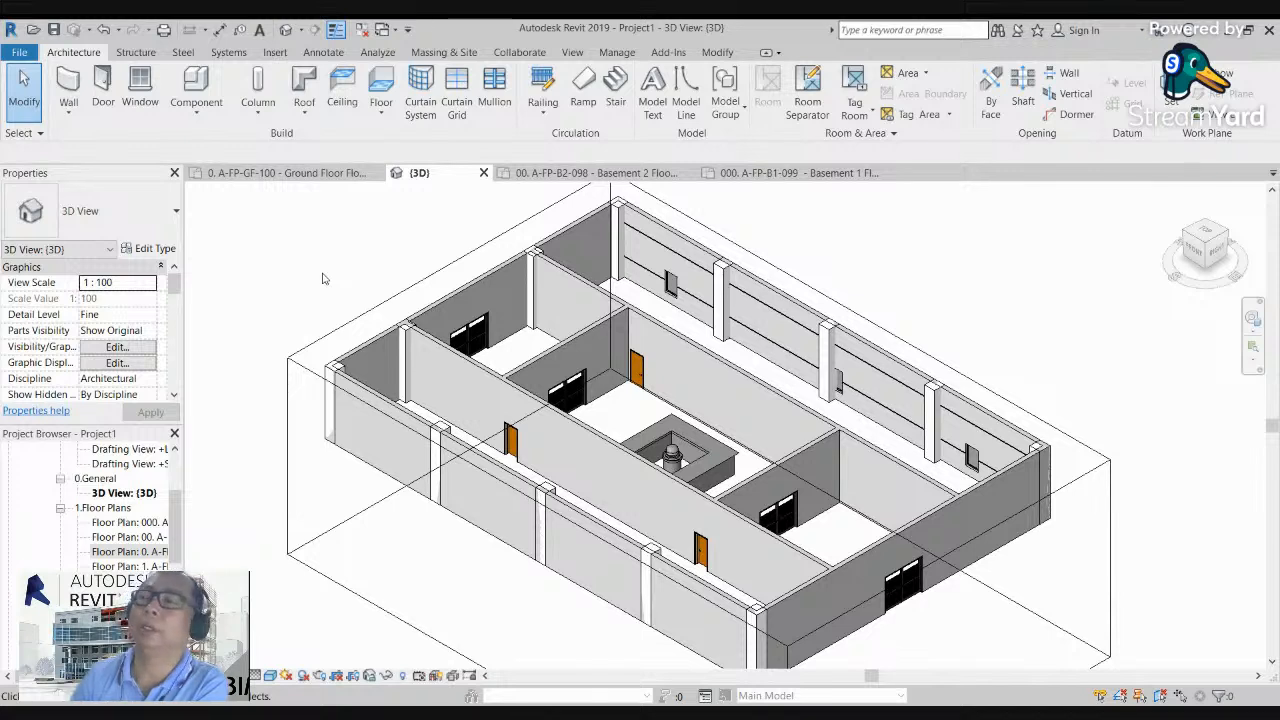
click(199, 114)
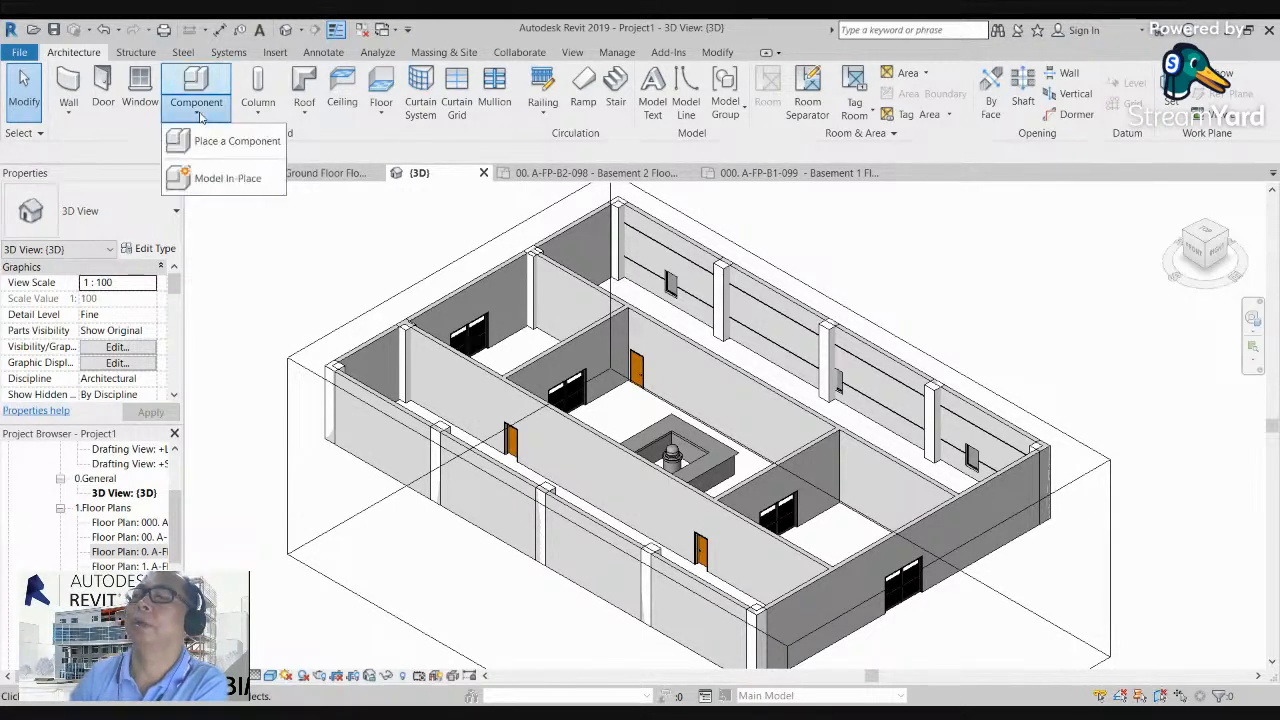
click(293, 262)
scroll(300, 265, down, 3)
scroll(410, 293, up, 3)
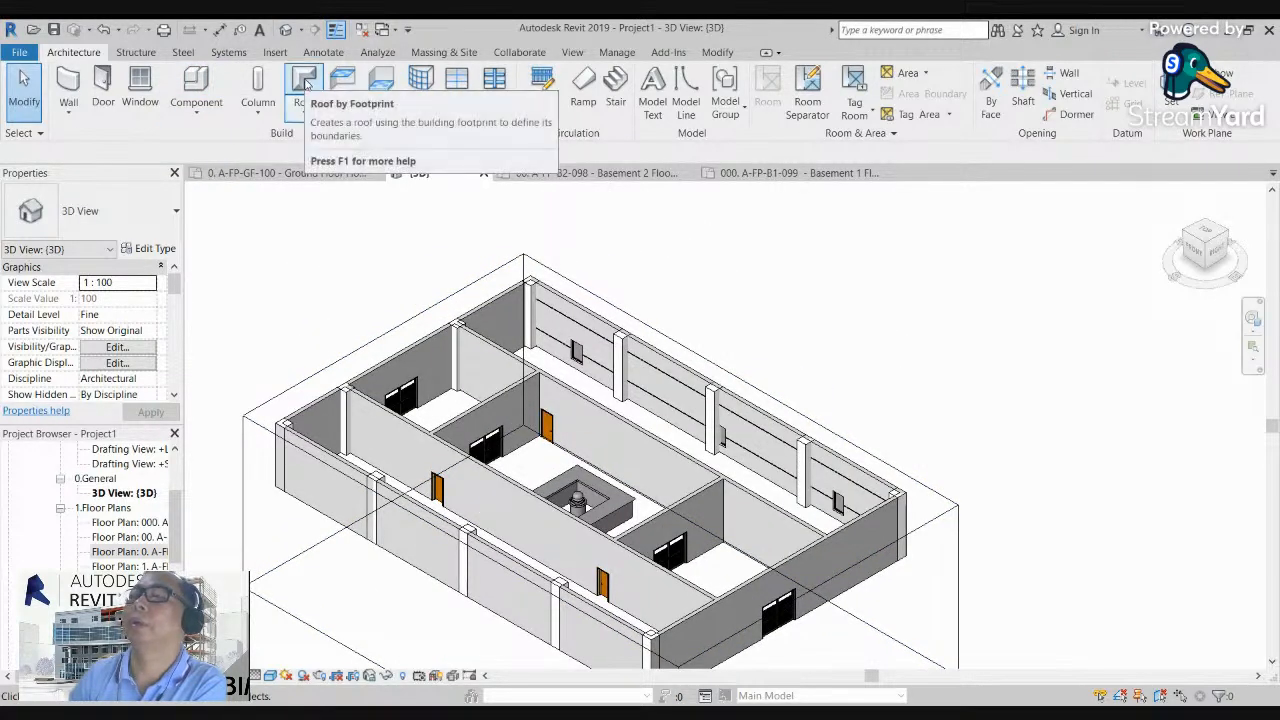
click(303, 118)
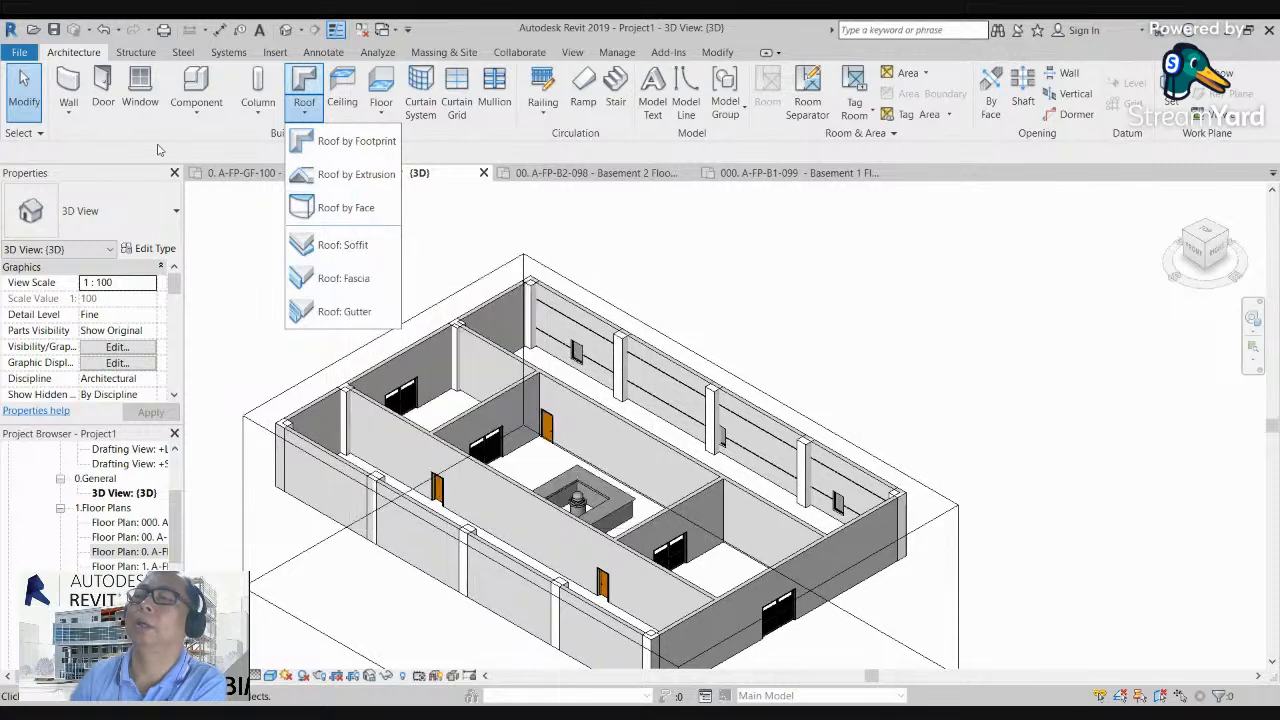
click(69, 114)
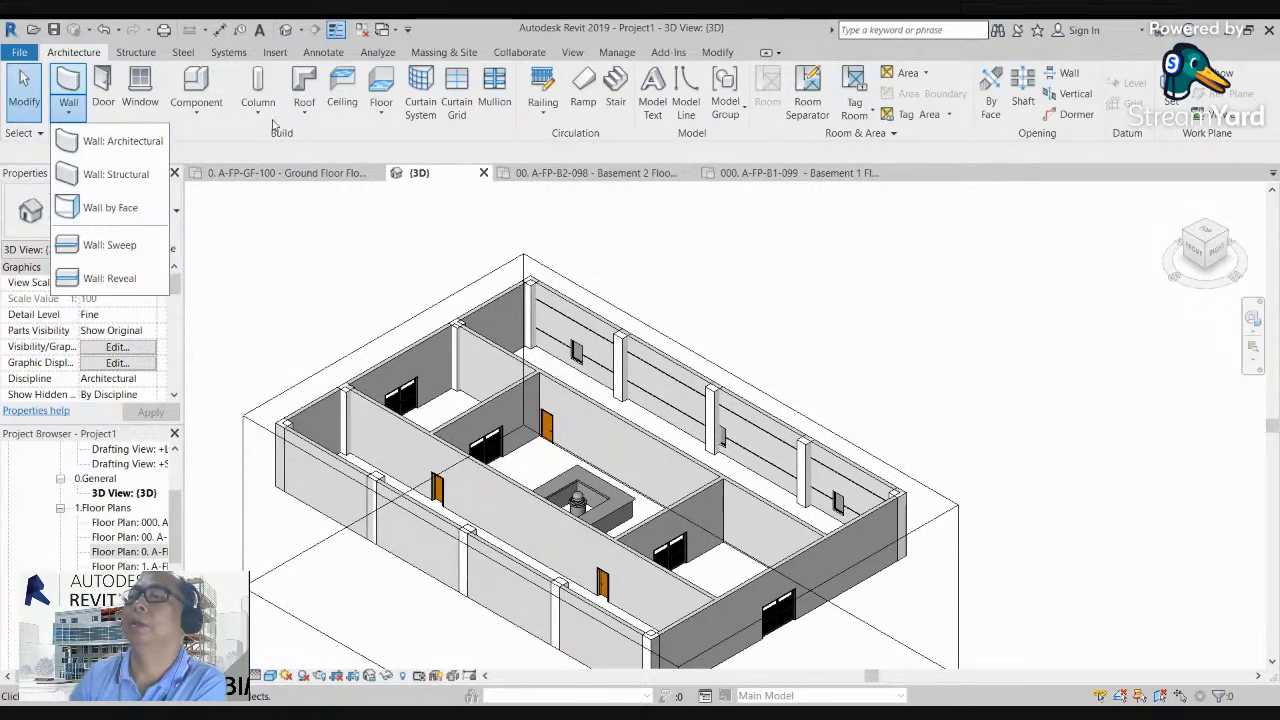
click(305, 113)
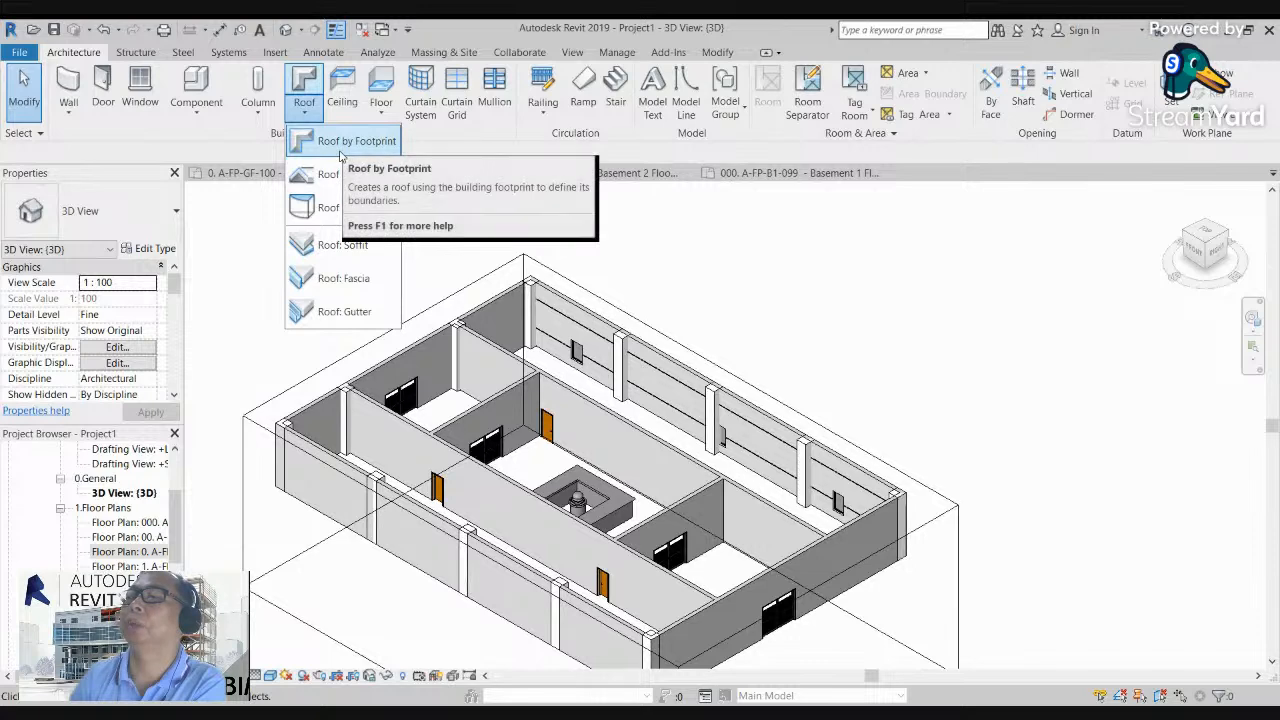
click(476, 233)
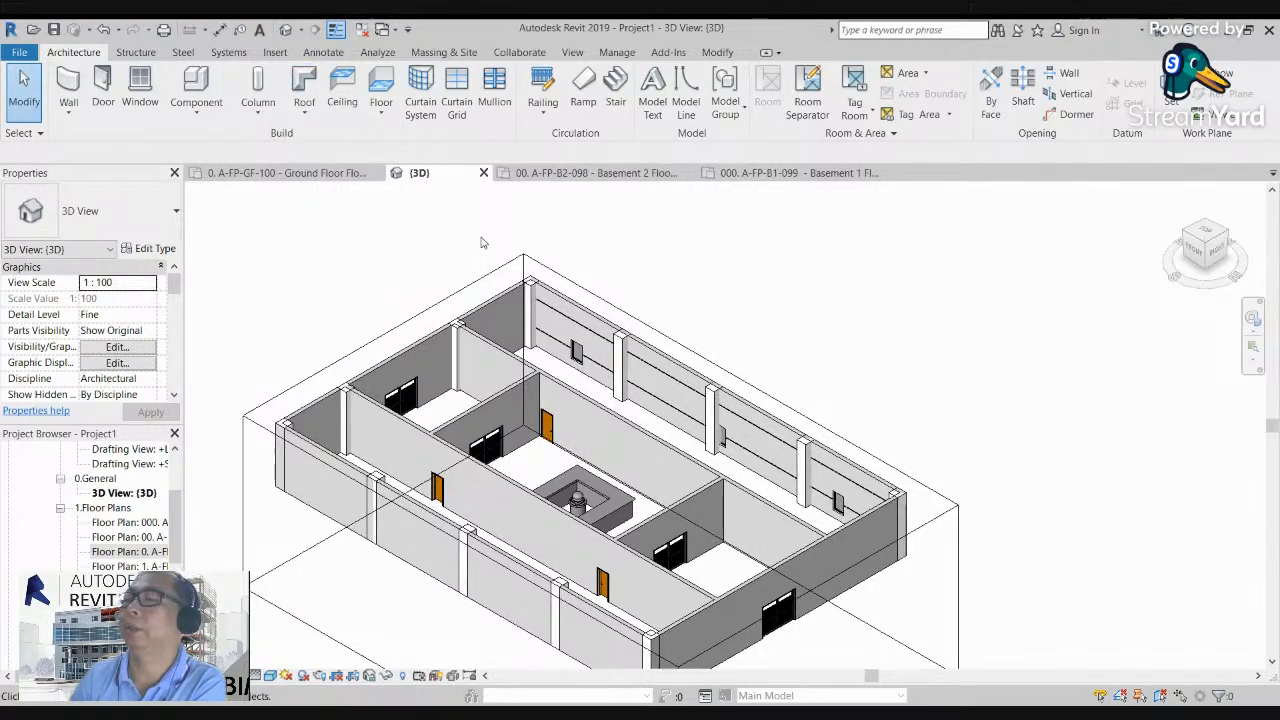
Step: Open the A-FP-1F-101 First Floor plan view
scroll(477, 234, down, 4)
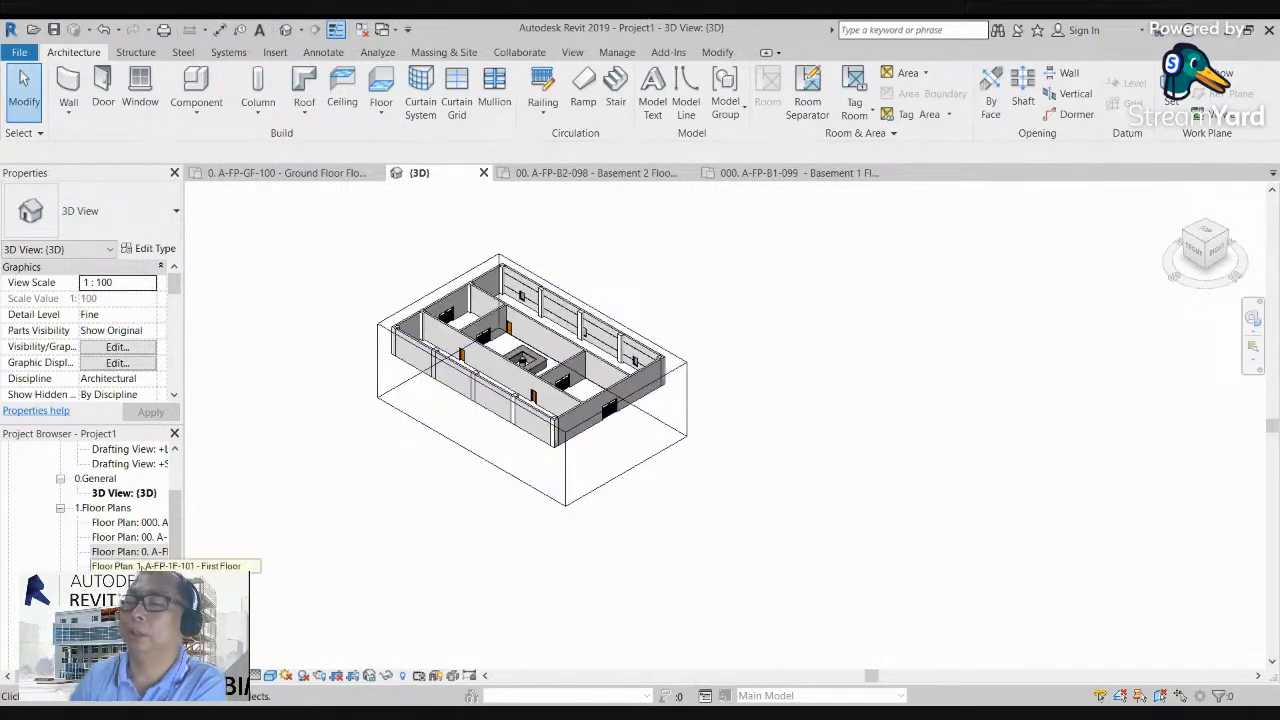
double_click(140, 566)
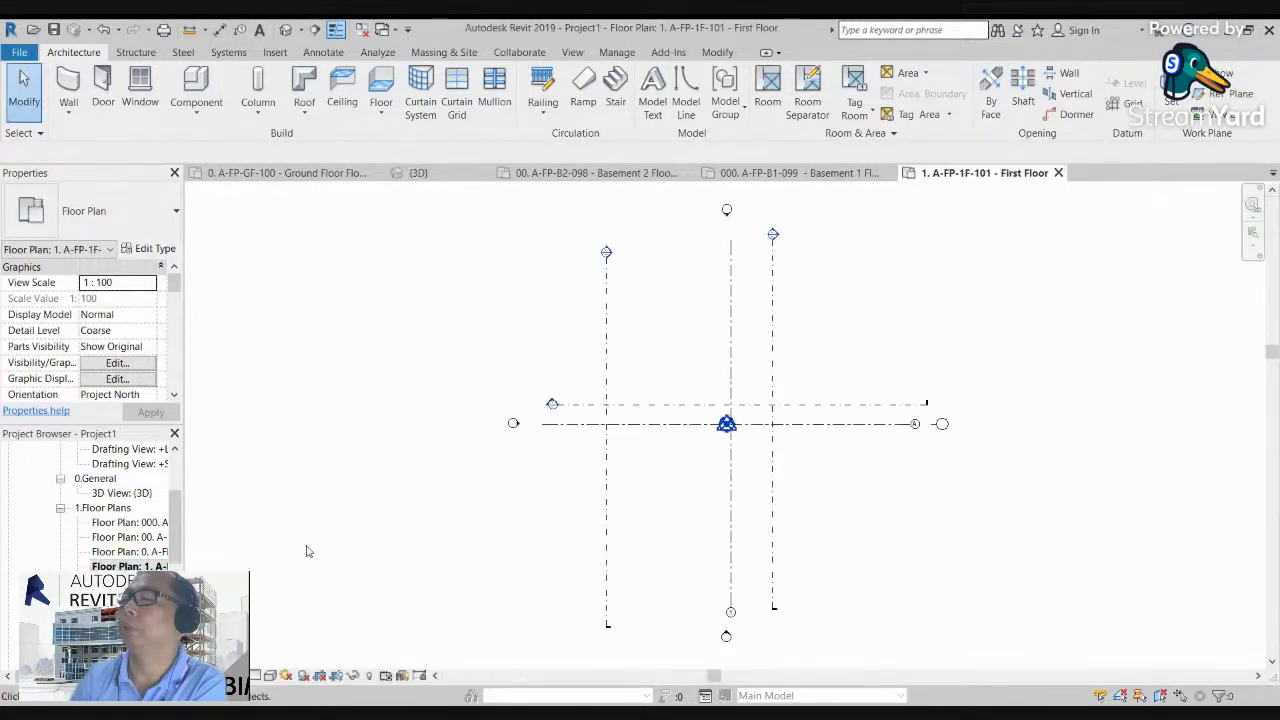
scroll(551, 500, up, 5)
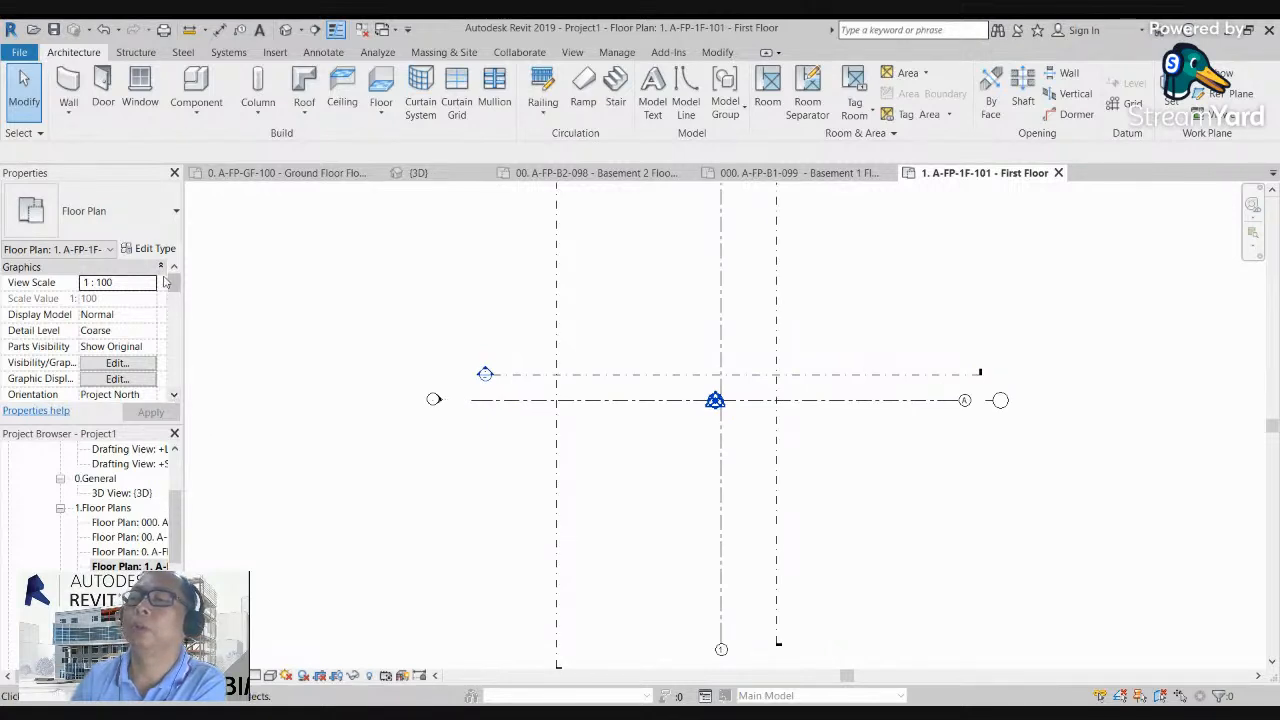
Step: Set the First Floor plan's underlay base level to GROUND FLOOR so the walls and columns below are displayed
mouse_move(175, 285)
mouse_down()
mouse_move(166, 392)
mouse_move(172, 317)
mouse_up()
click(148, 317)
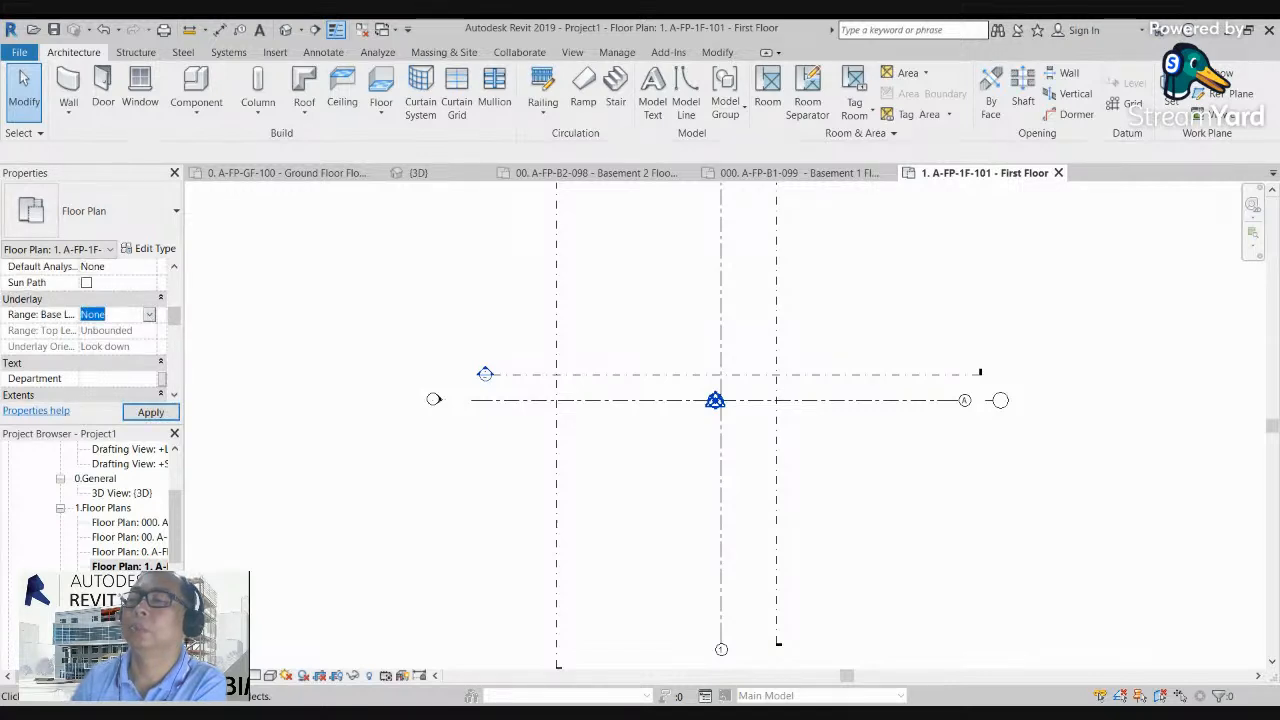
click(130, 371)
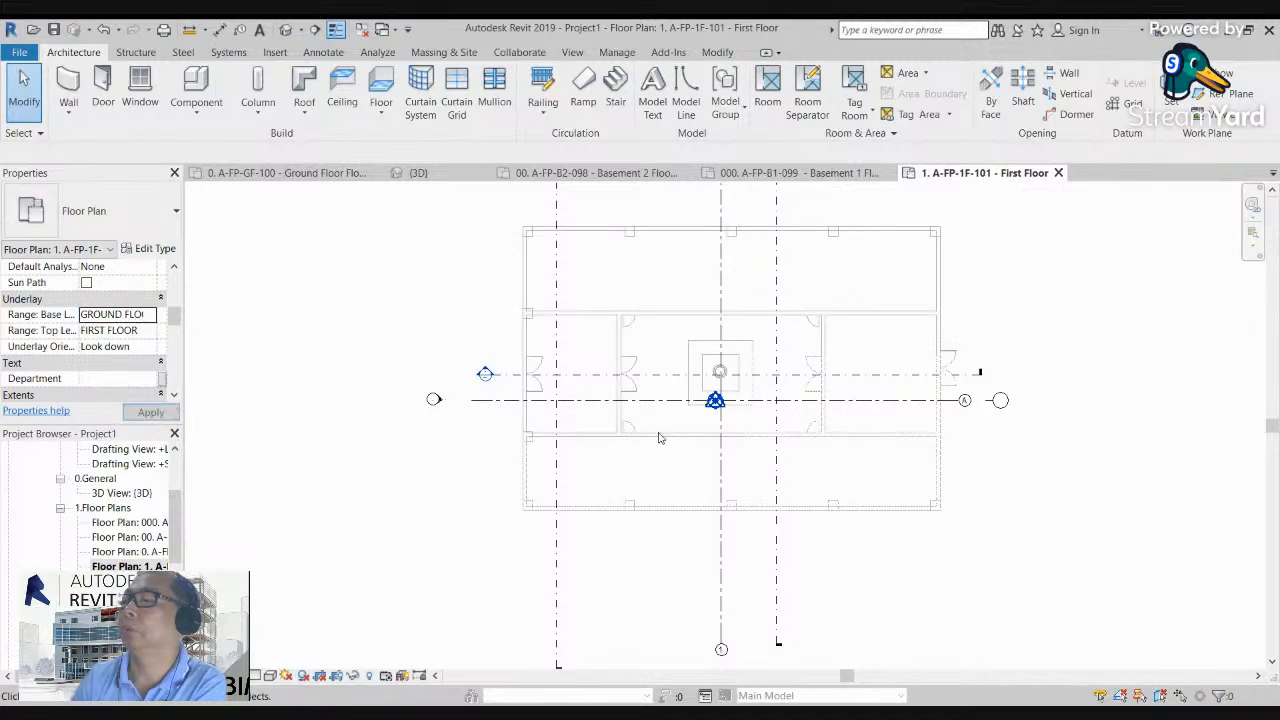
scroll(965, 310, up, 1)
middle_drag(1015, 303, 997, 366)
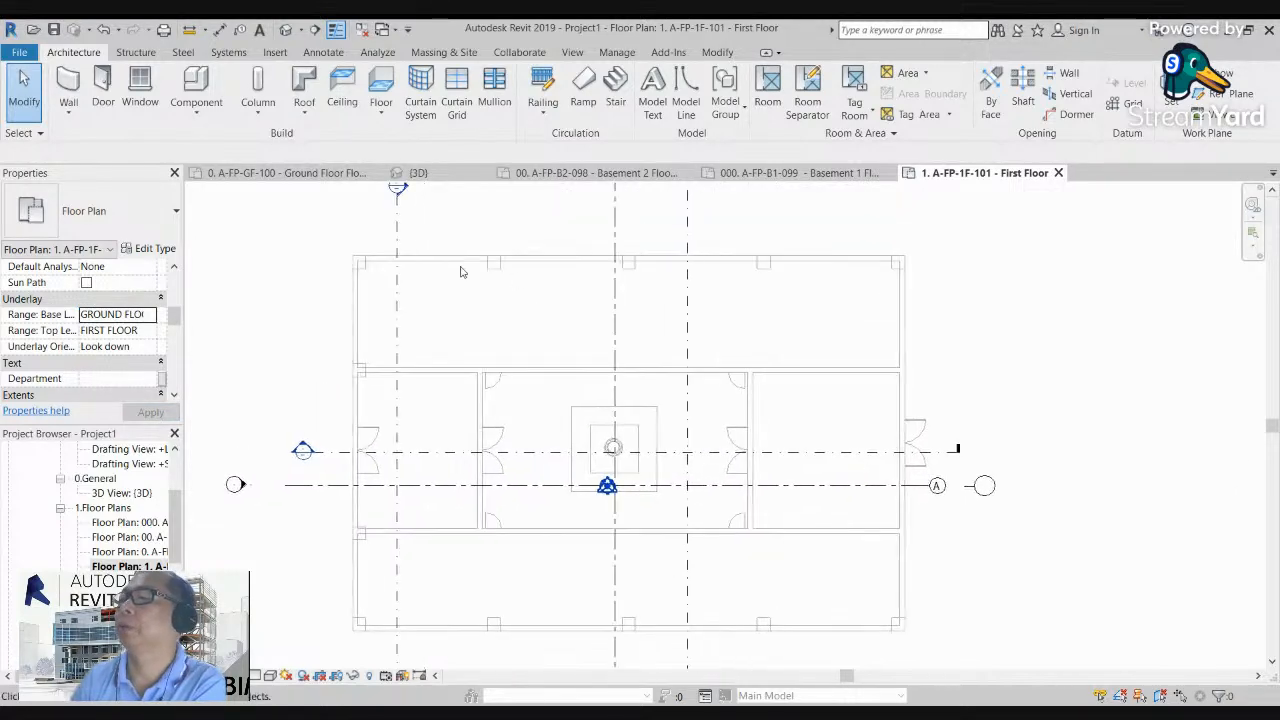
scroll(415, 251, down, 1)
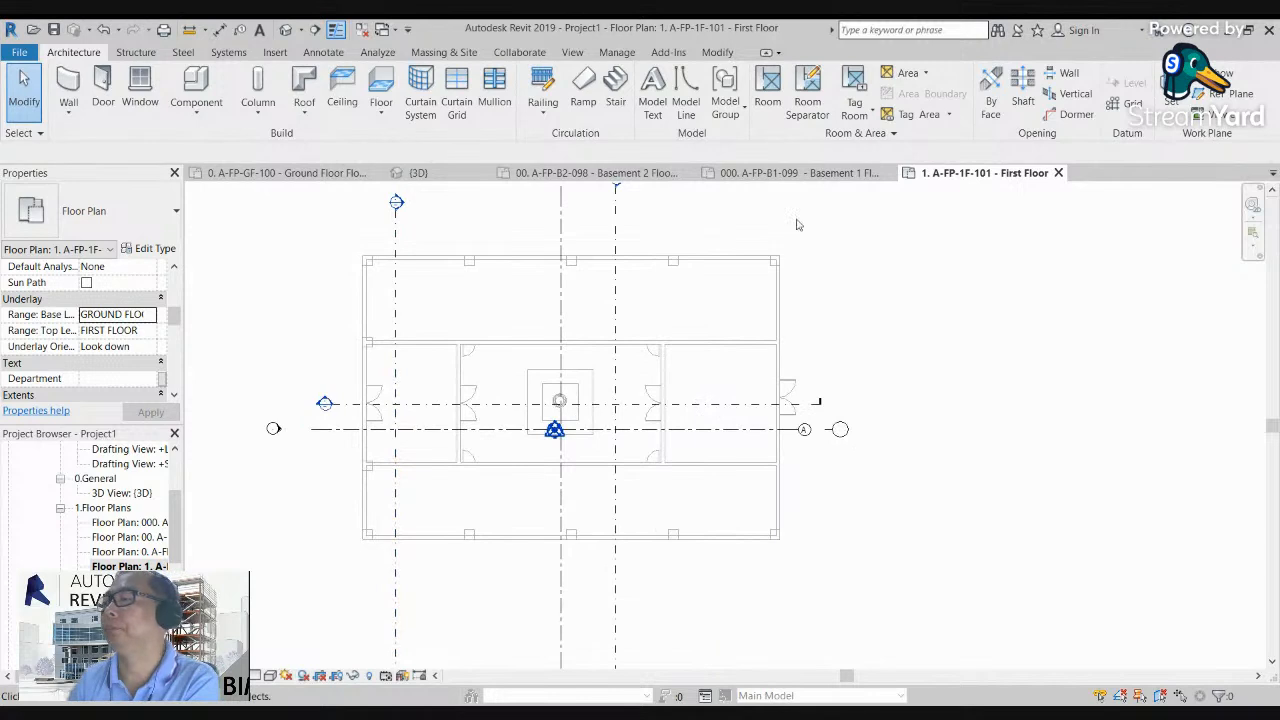
scroll(637, 235, up, 1)
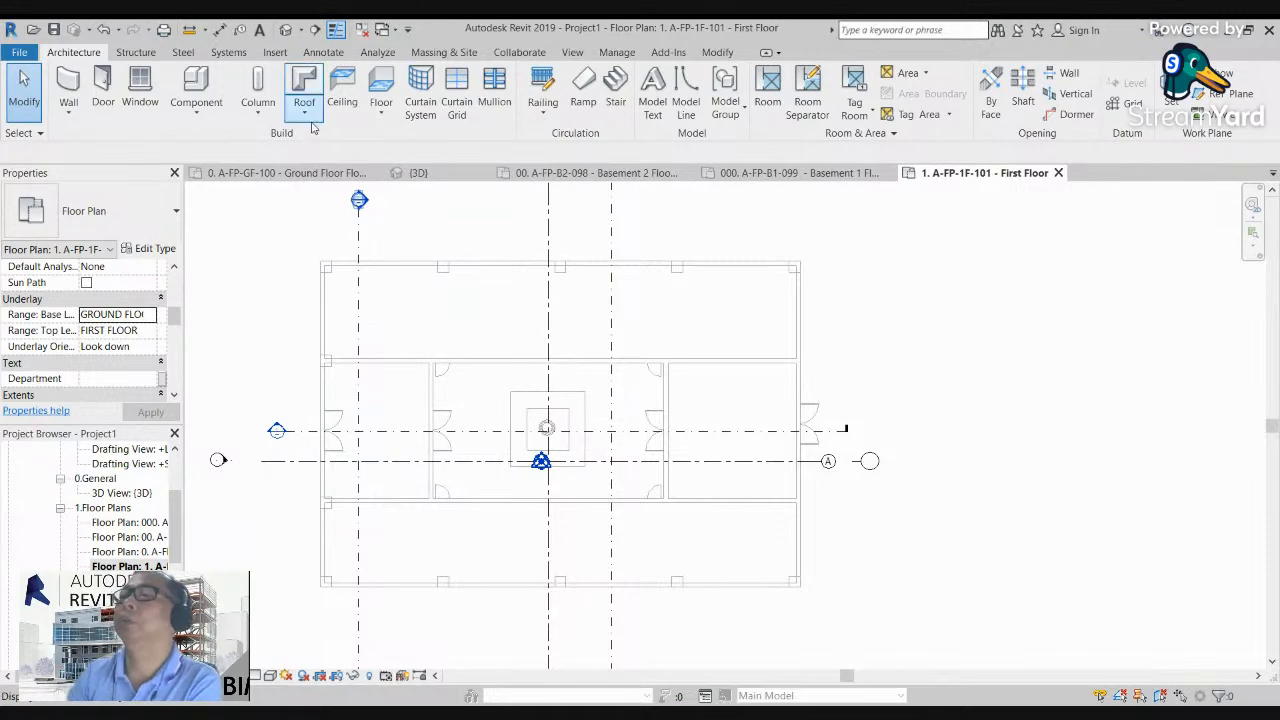
Step: Start a Roof by Footprint and sketch a rectangular boundary, about 34300 by 23300 mm, around the building's outer wall corners
click(304, 117)
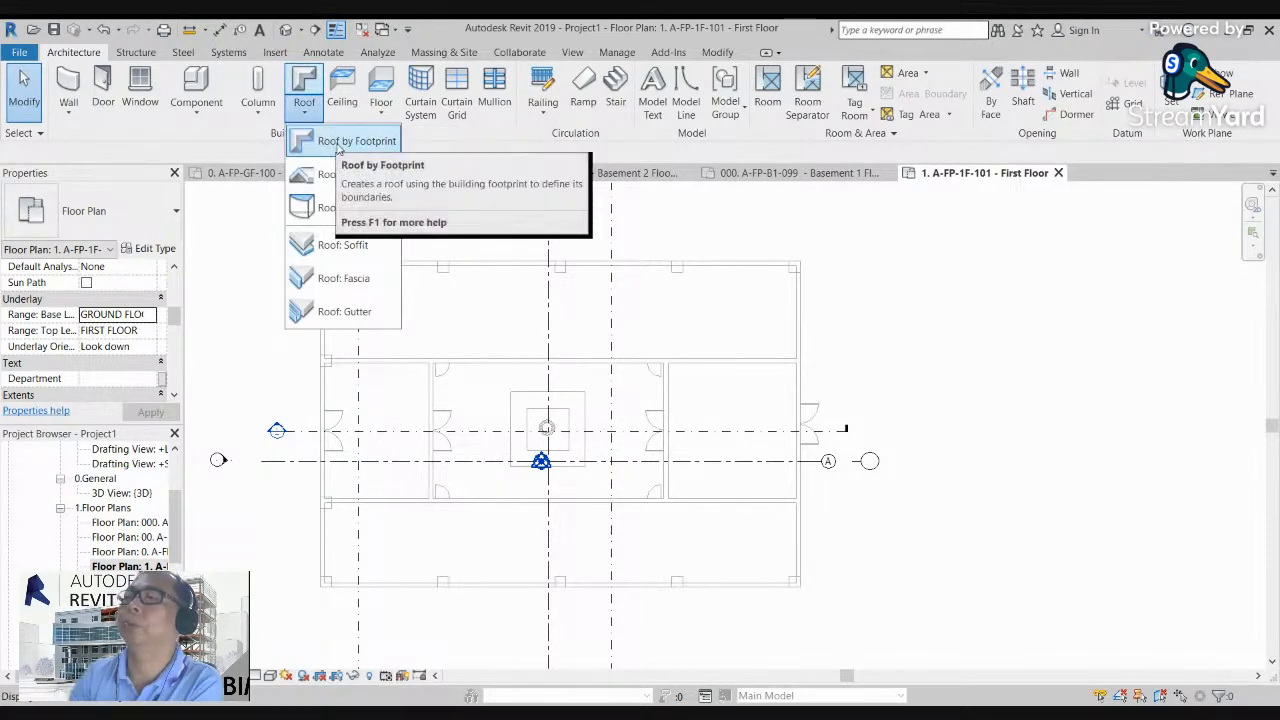
click(337, 146)
scroll(388, 224, down, 2)
middle_drag(429, 264, 490, 285)
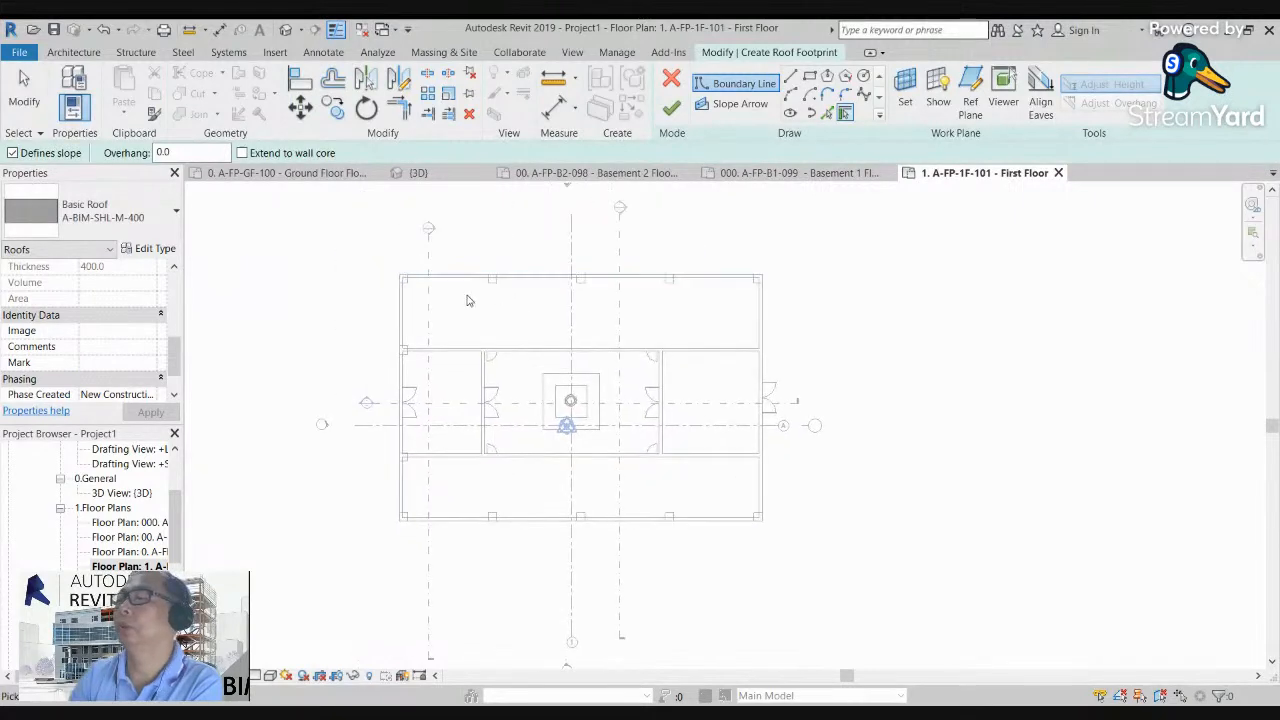
scroll(470, 291, up, 3)
scroll(521, 302, down, 1)
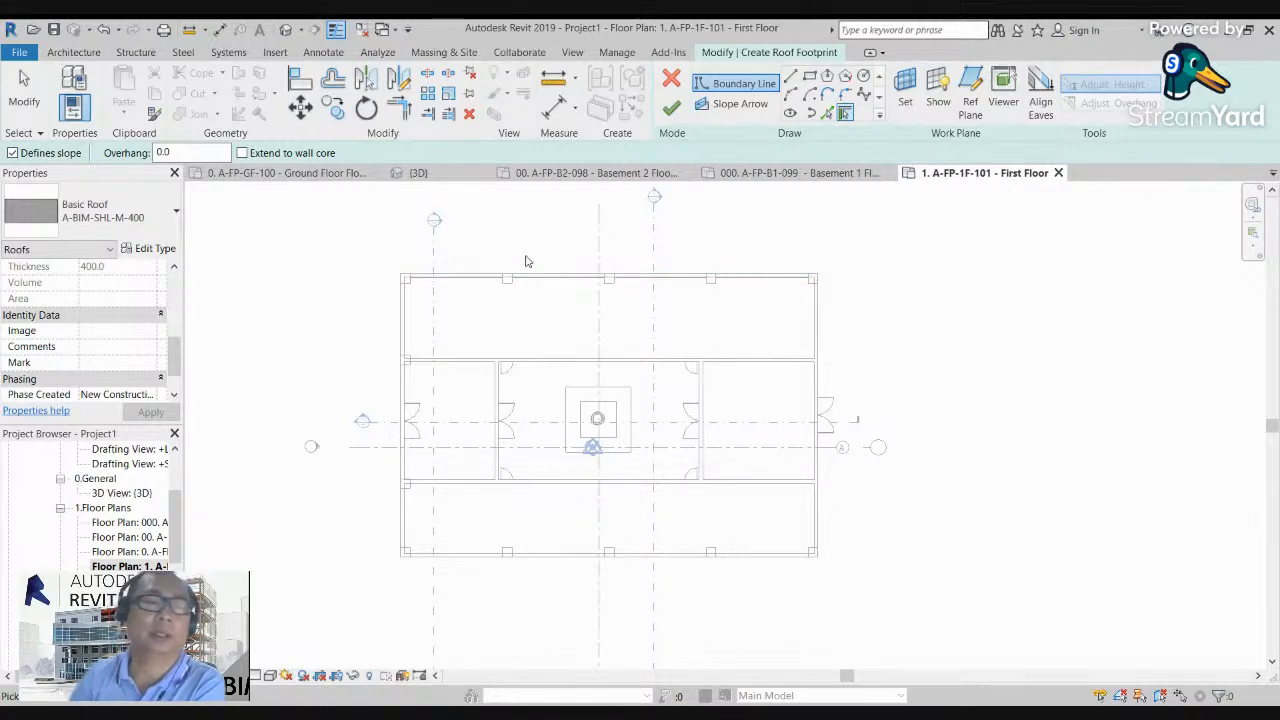
scroll(538, 296, up, 3)
middle_drag(464, 255, 458, 277)
scroll(458, 277, down, 2)
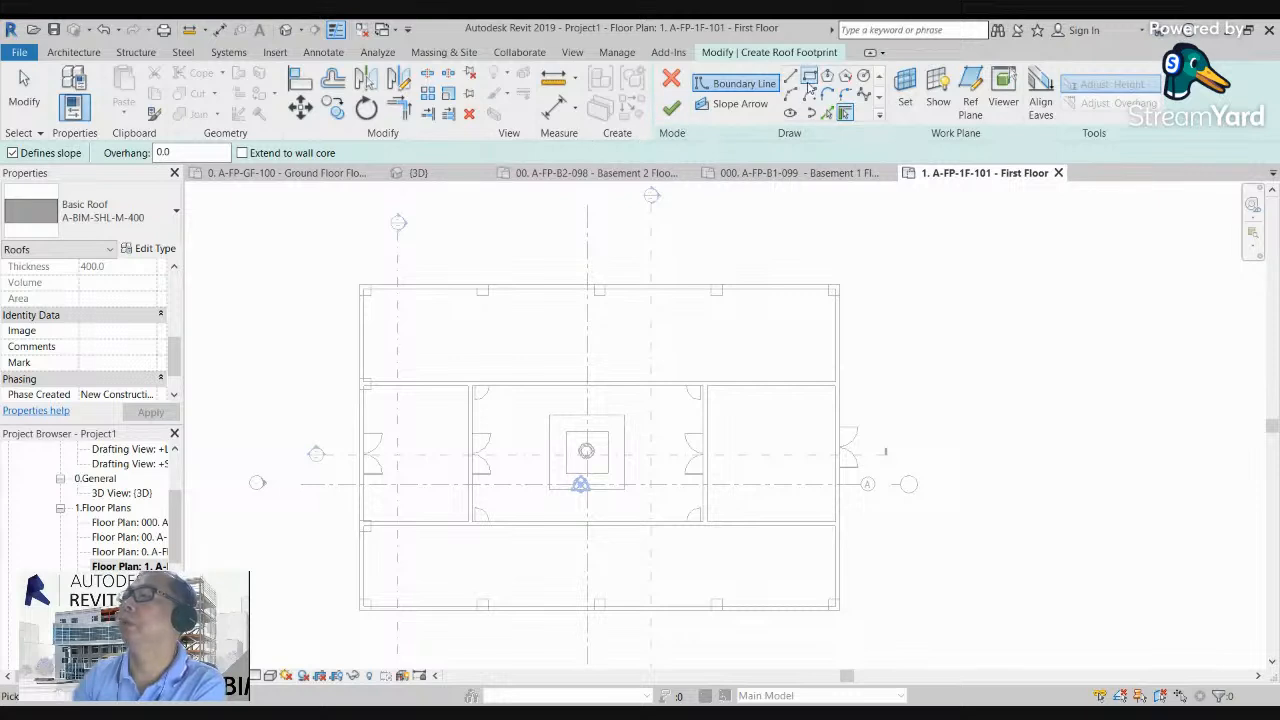
click(809, 78)
click(362, 287)
click(840, 610)
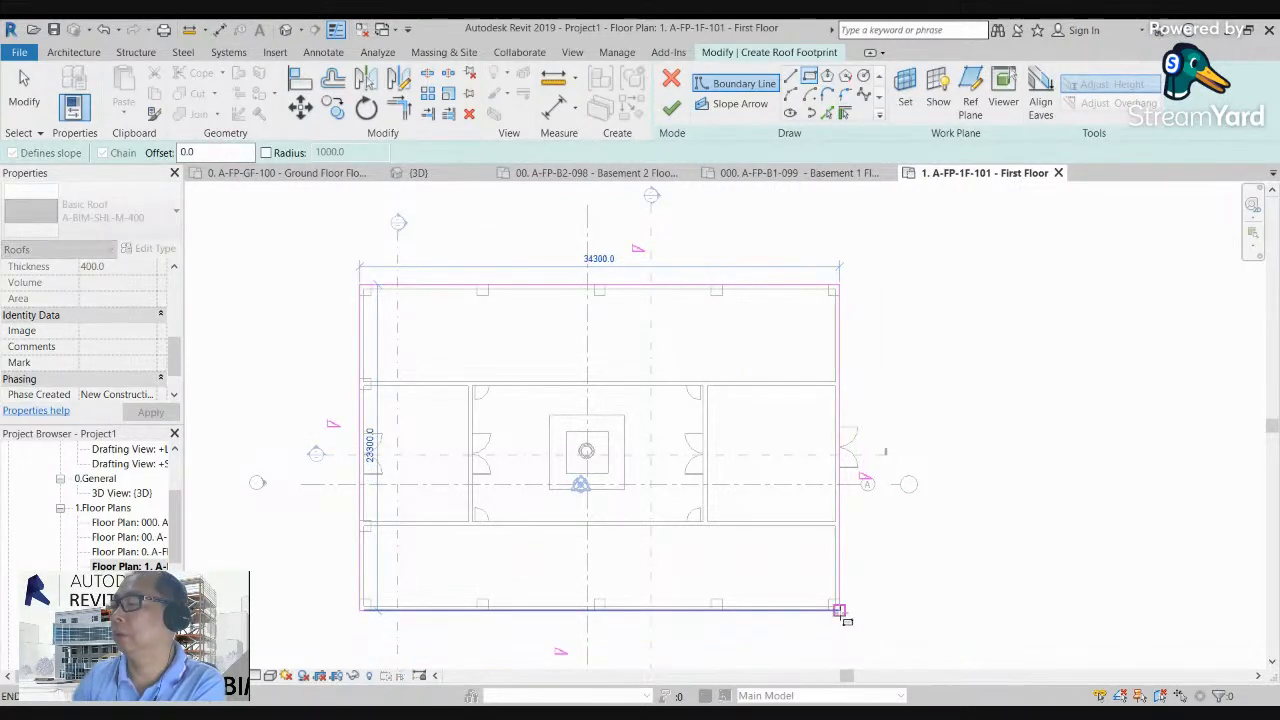
click(840, 610)
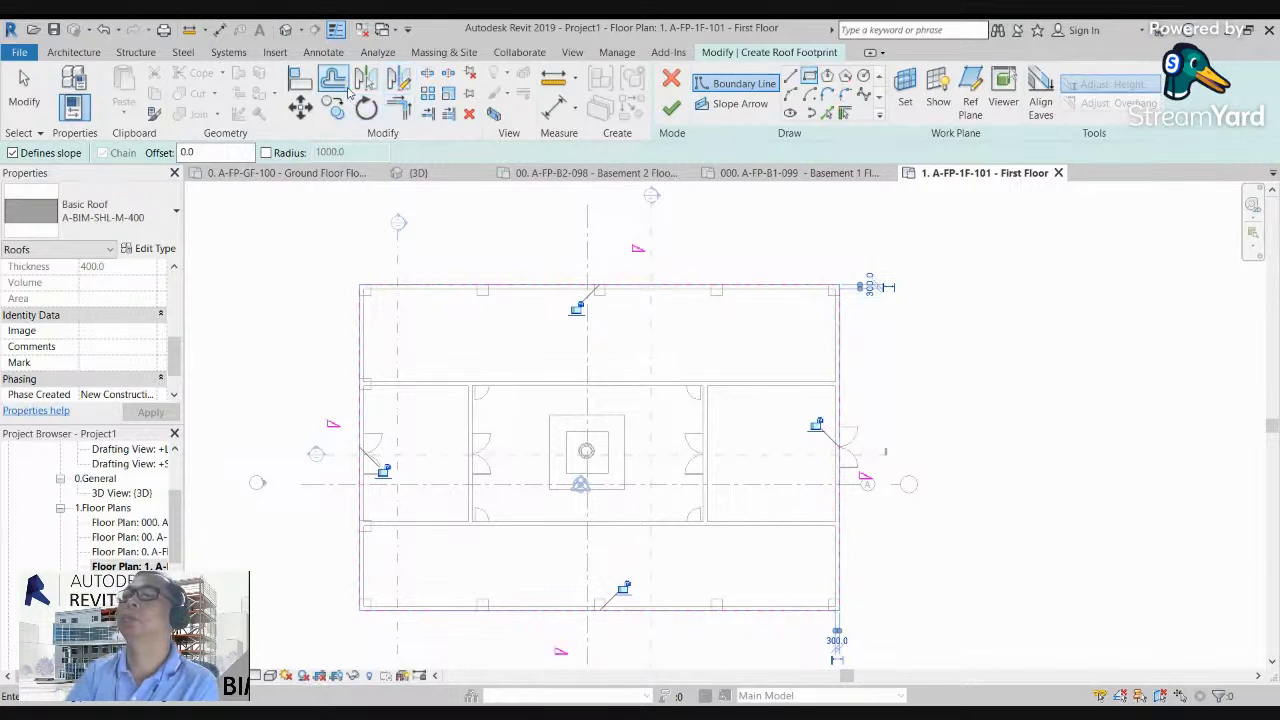
Step: Offset copies of all four roof boundary lines 1200 mm outward to form the overhang outline
click(335, 80)
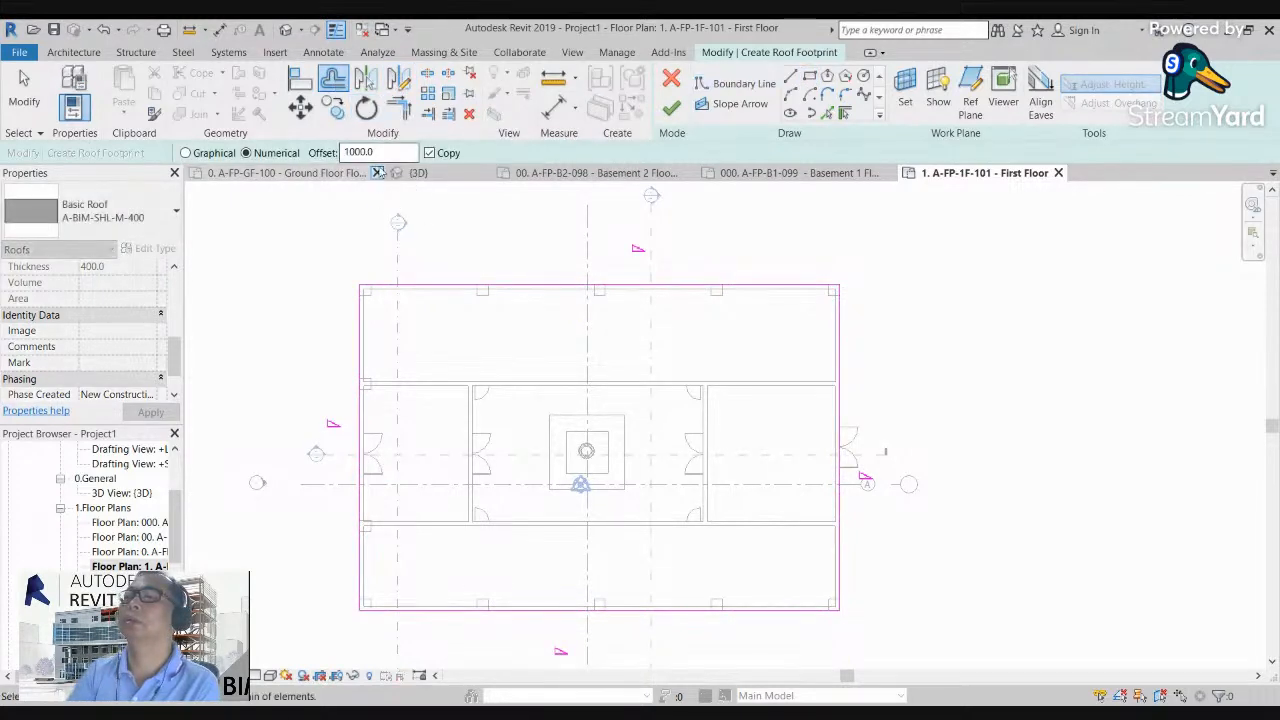
drag(378, 152, 343, 153)
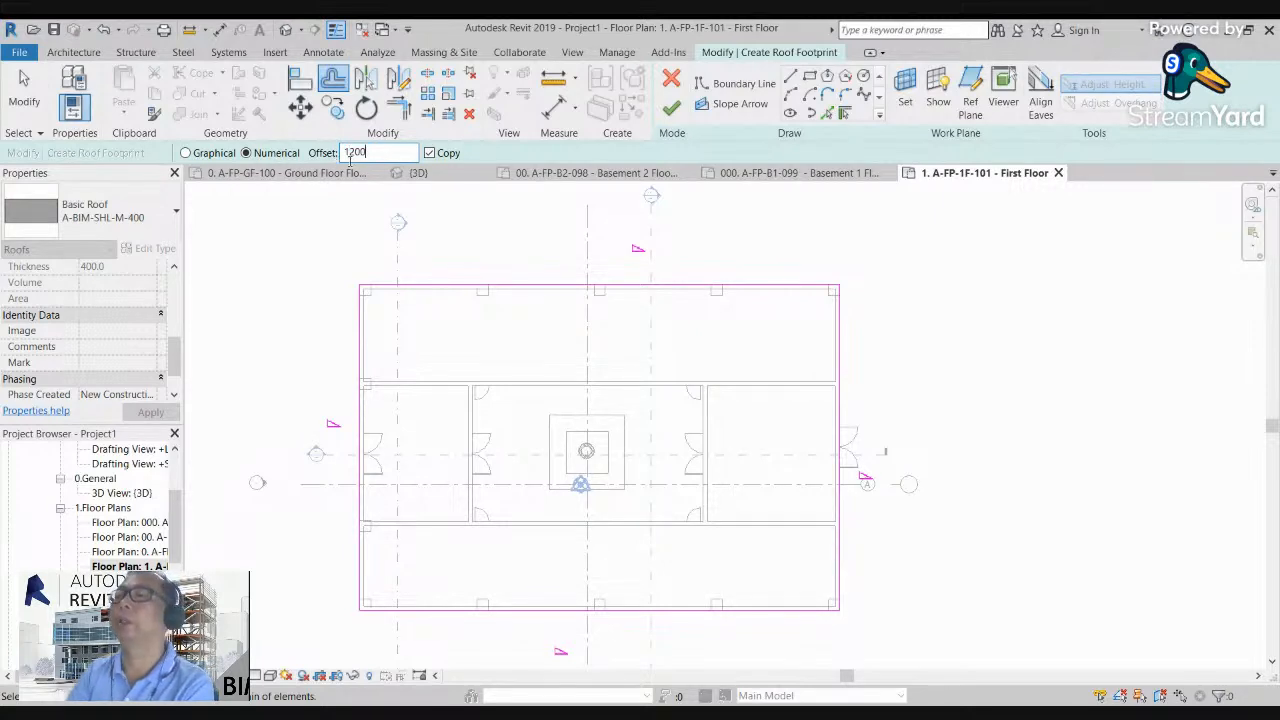
click(445, 288)
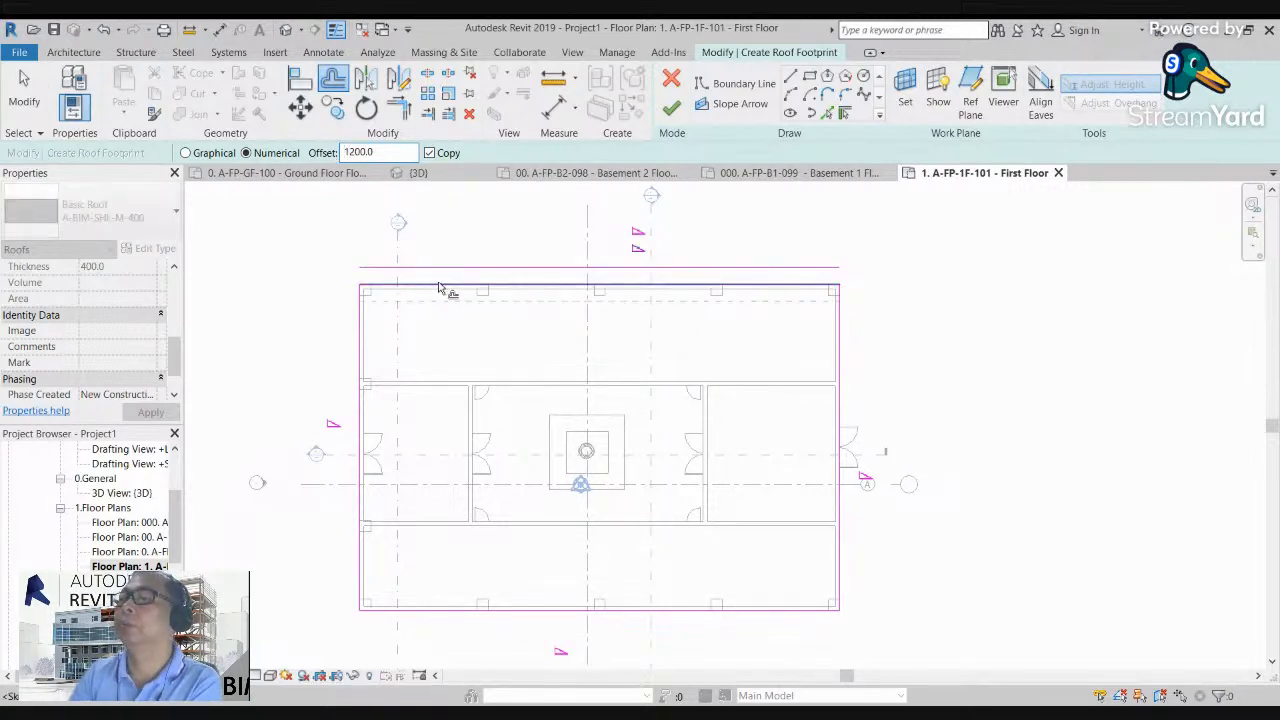
click(353, 333)
scroll(366, 329, down, 2)
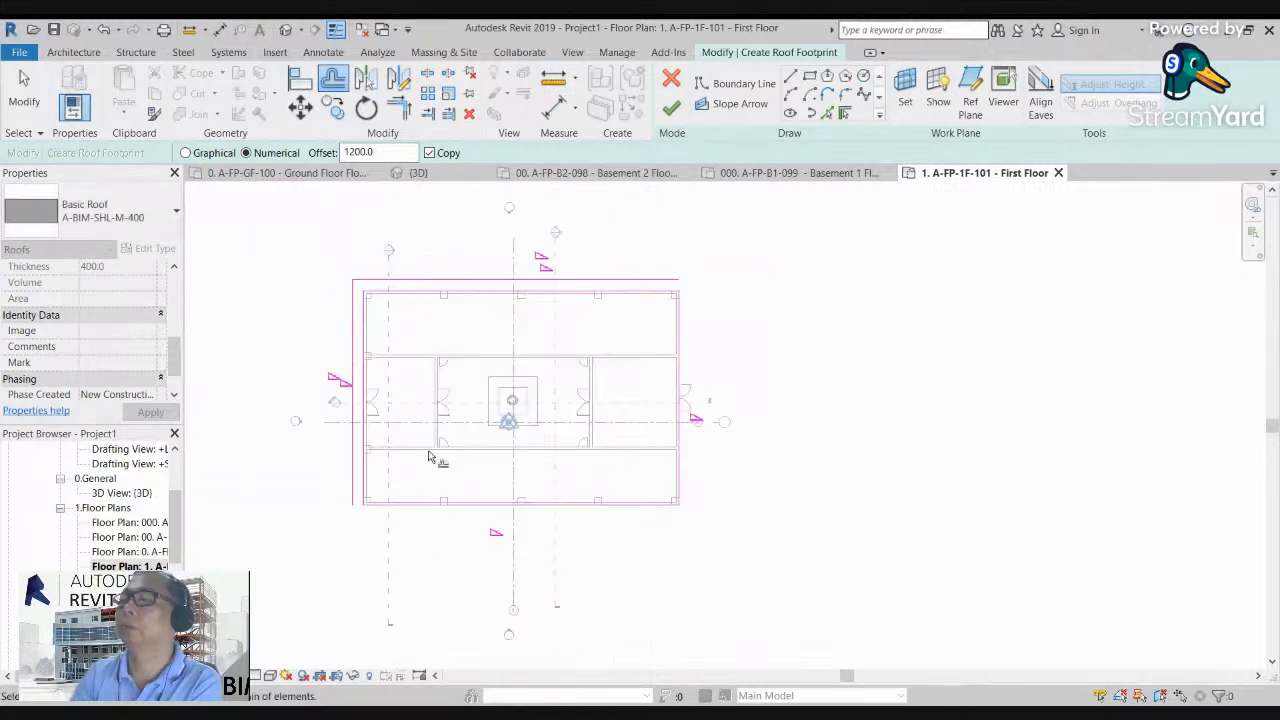
click(437, 517)
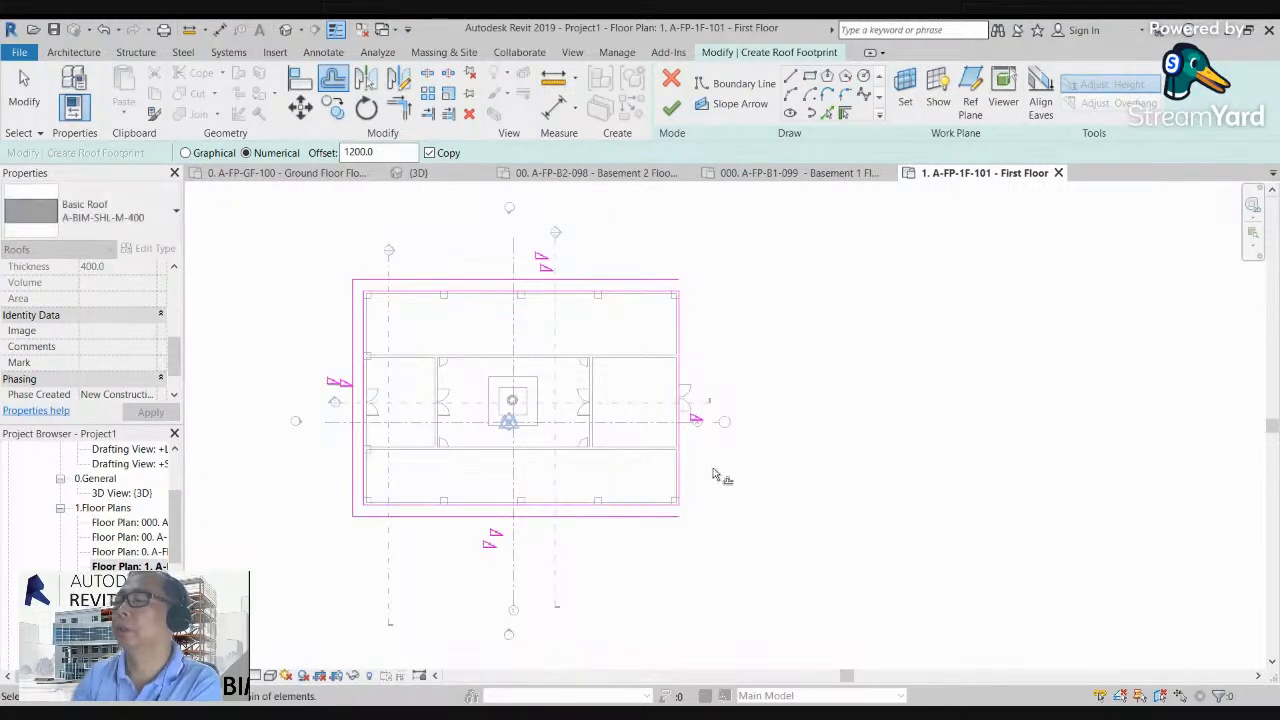
click(681, 468)
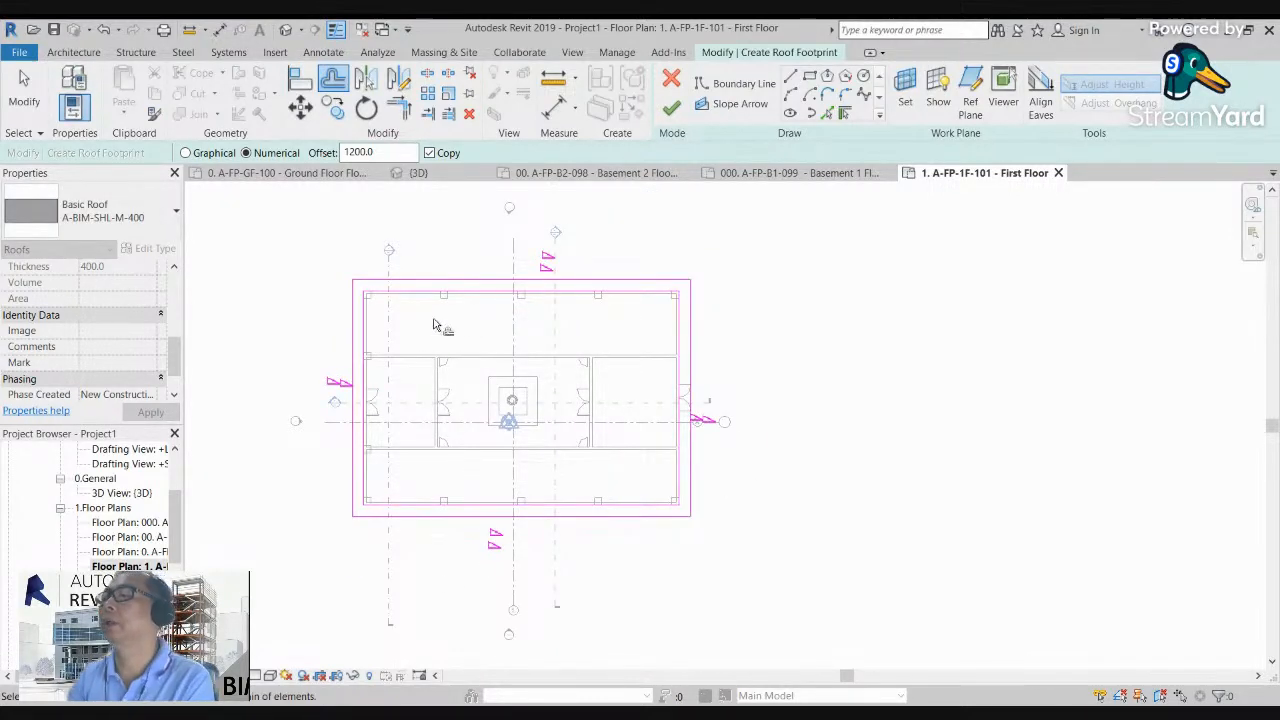
Step: Delete the original inner boundary lines along the walls, keeping only the outer offset rectangle
key(Escape)
click(470, 296)
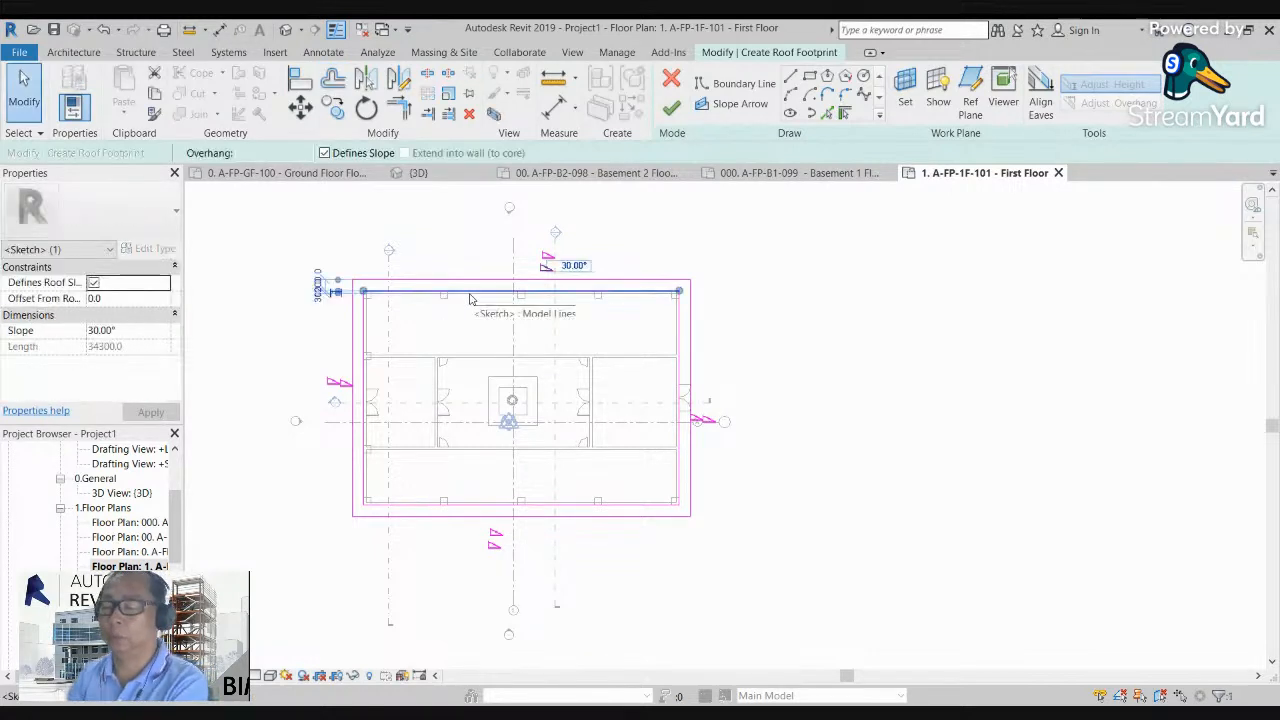
key(Delete)
click(365, 330)
key(Delete)
click(415, 506)
key(Delete)
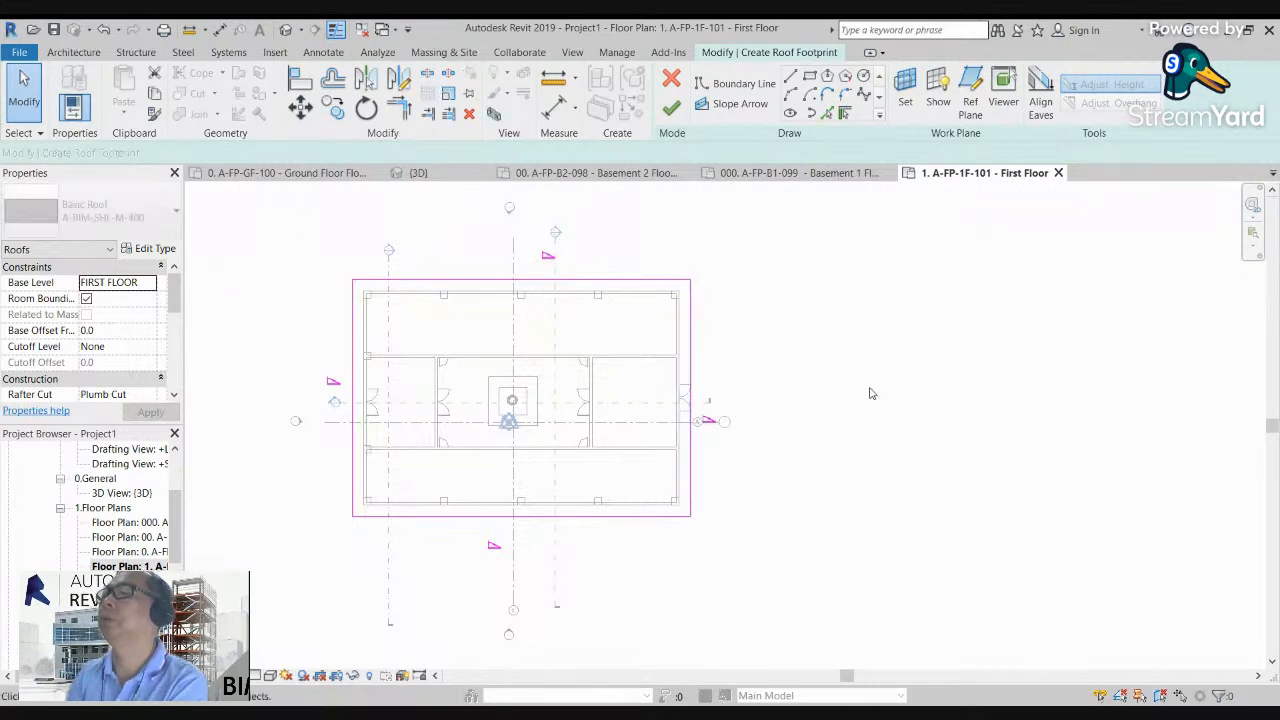
Step: Check the slope settings of the roof's boundary lines and finish the footprint sketch
scroll(787, 417, up, 2)
middle_drag(704, 216, 782, 258)
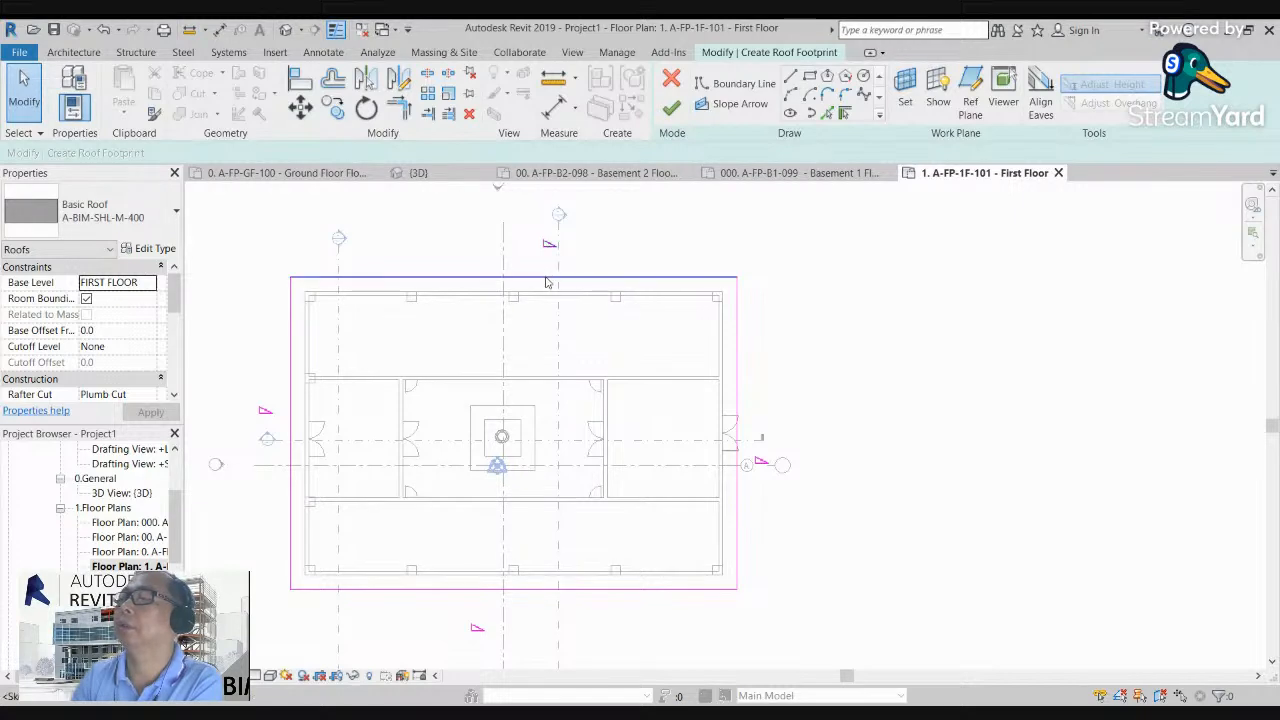
click(546, 279)
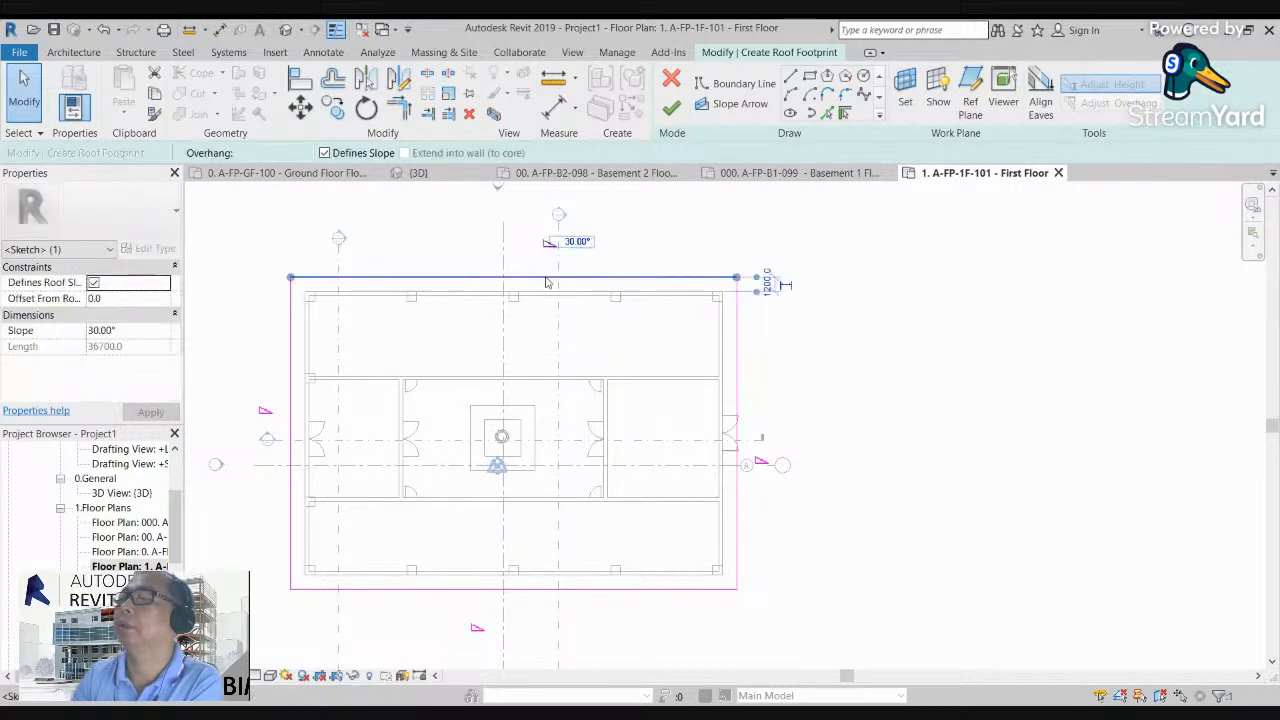
click(858, 360)
click(737, 423)
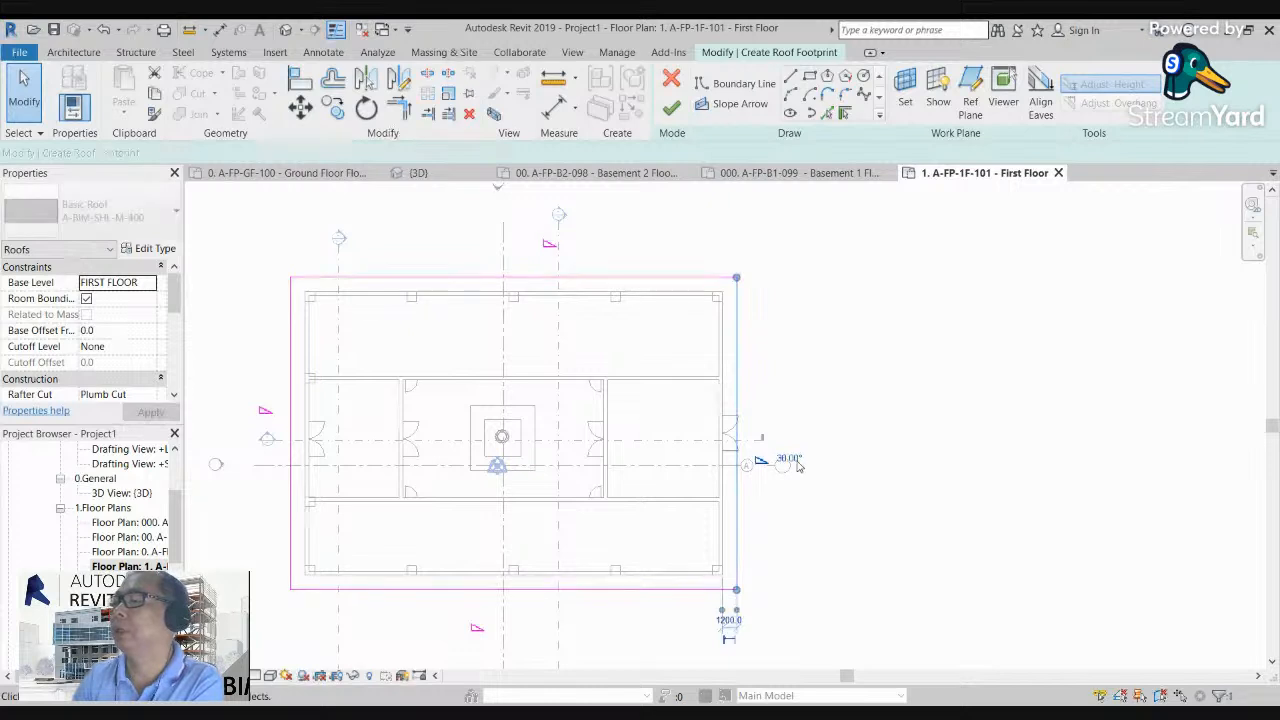
click(429, 253)
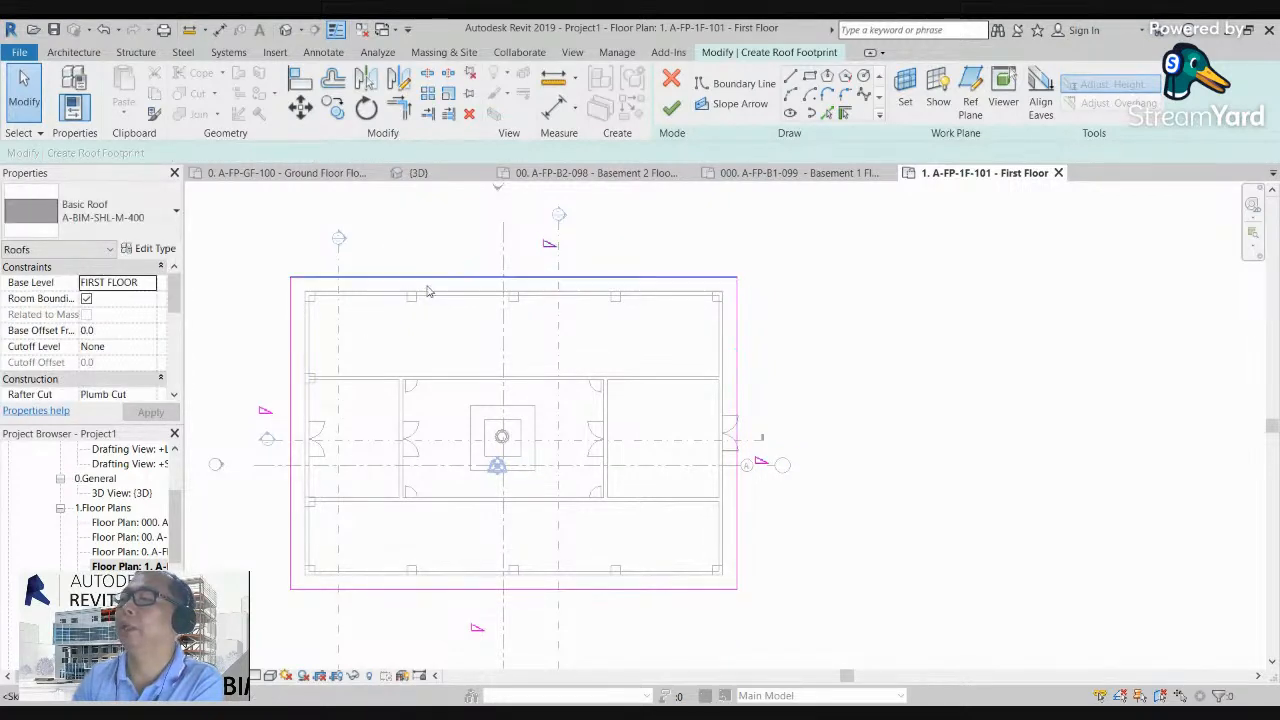
scroll(430, 262, down, 1)
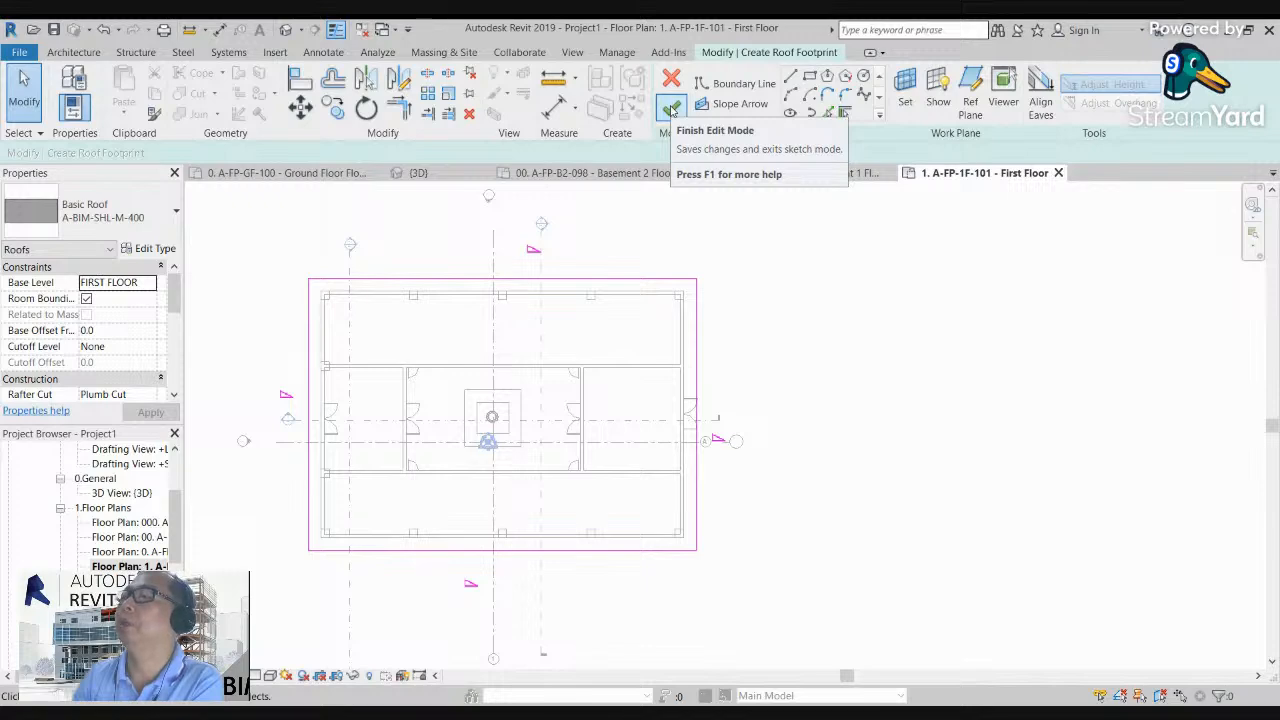
click(671, 110)
click(837, 392)
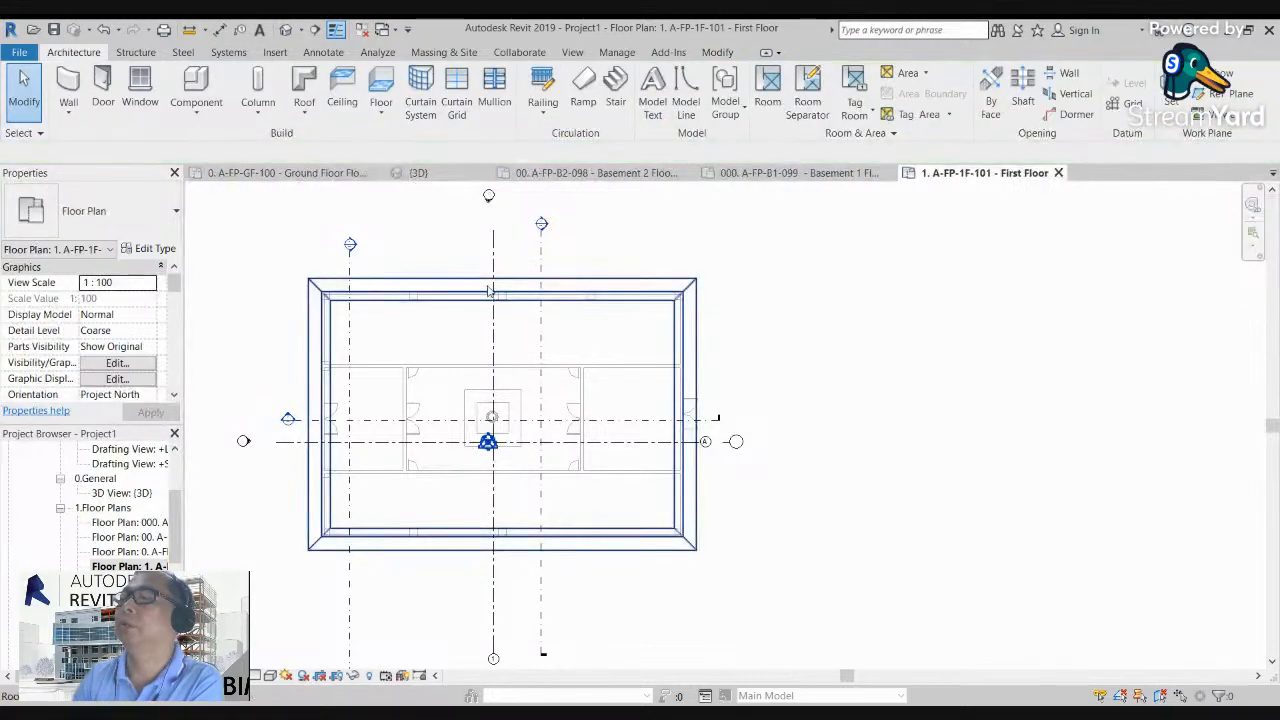
Step: Open the default 3D view and raise the top of the section box above the whole roof
scroll(487, 290, down, 1)
scroll(345, 288, up, 3)
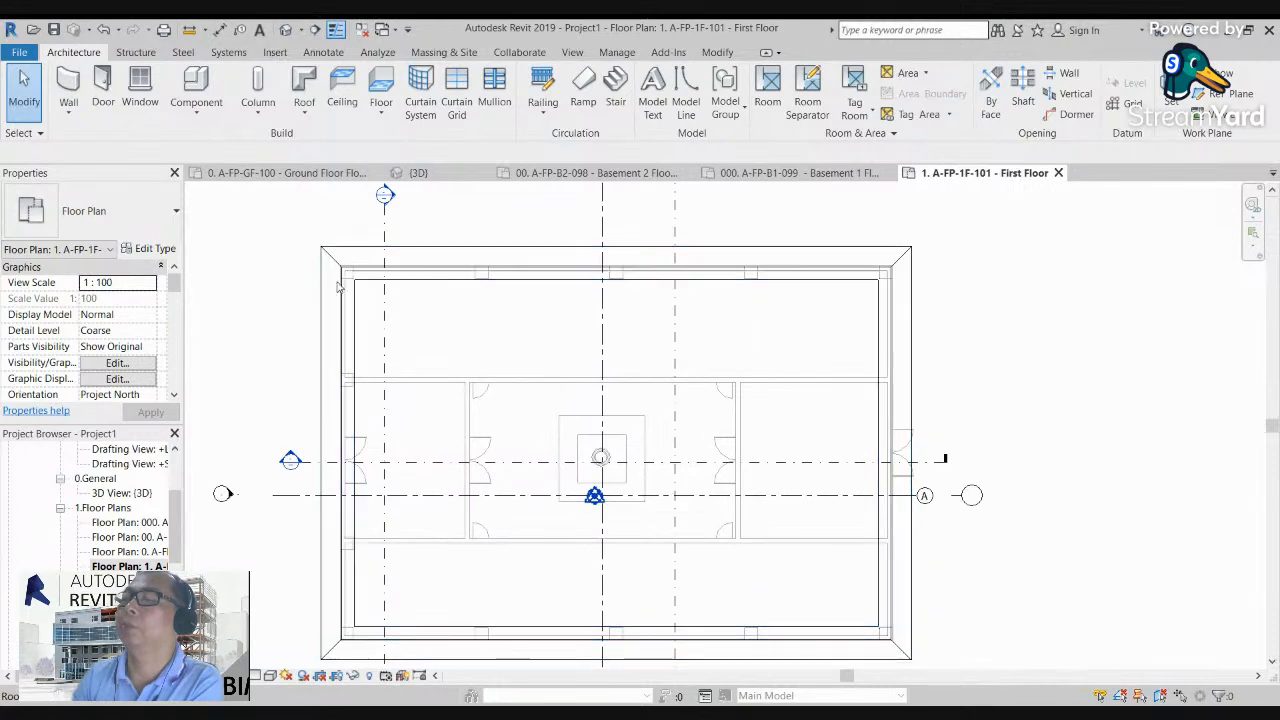
scroll(338, 287, down, 3)
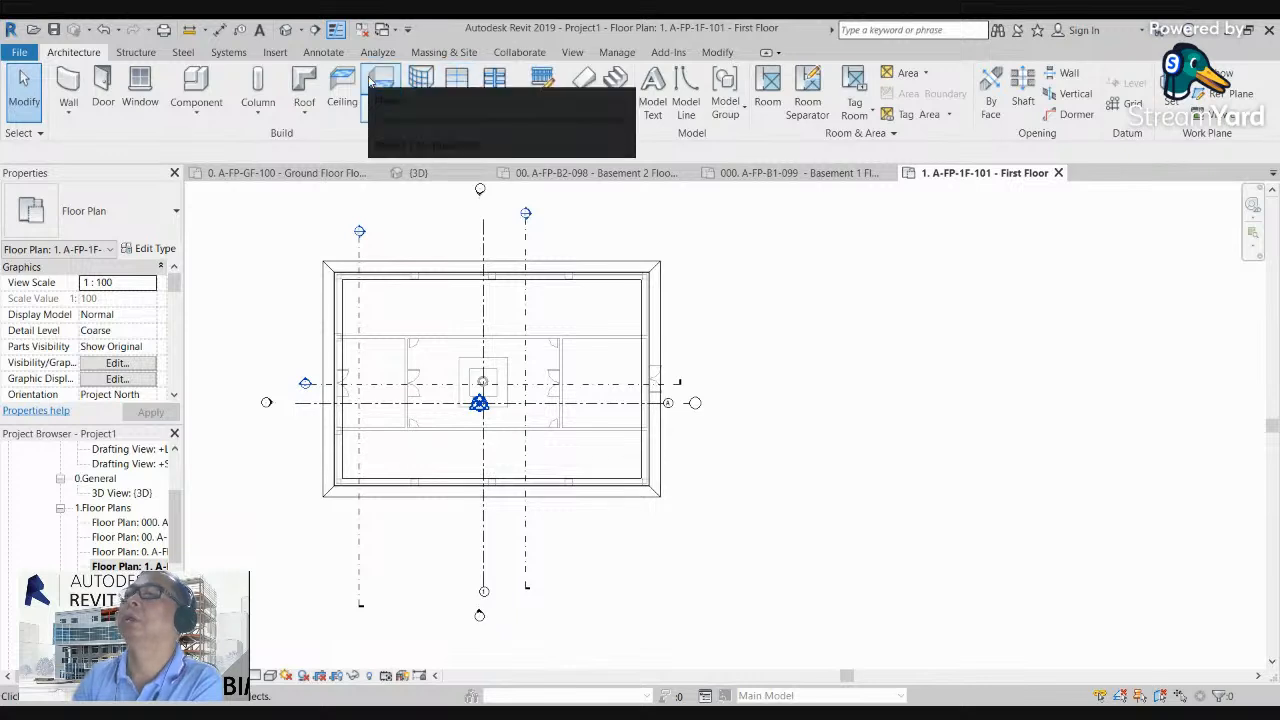
click(286, 29)
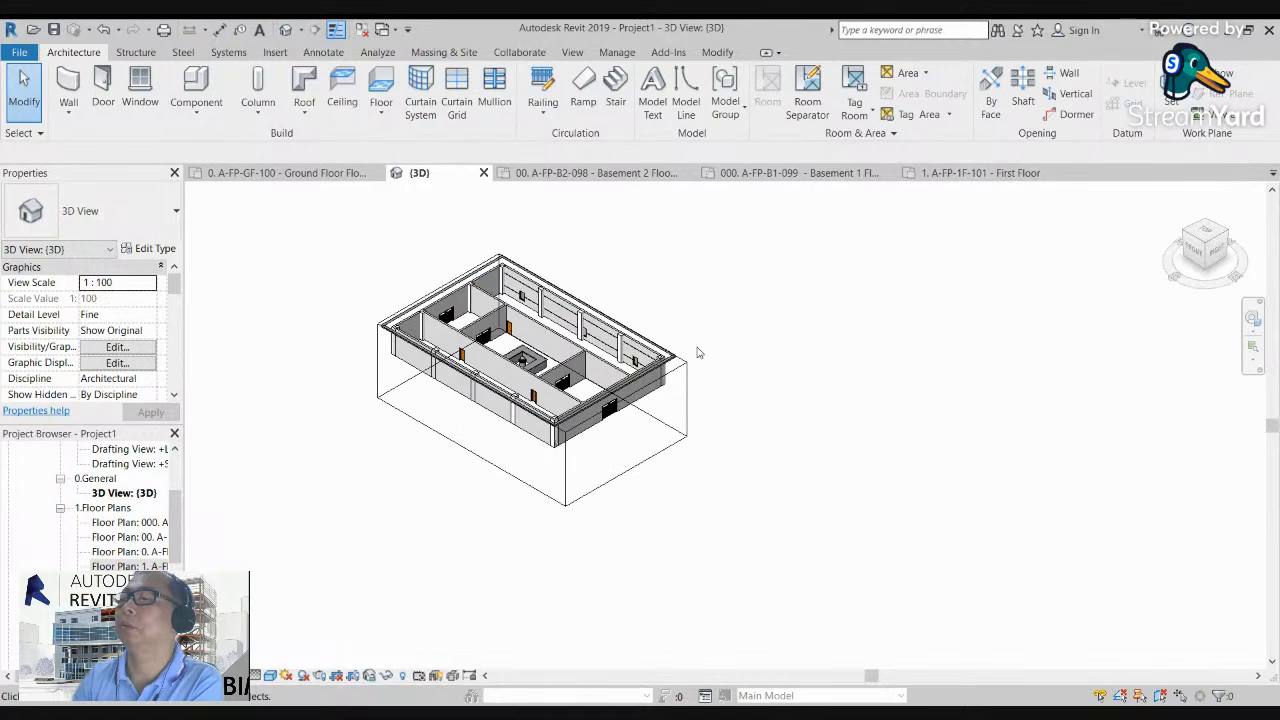
scroll(790, 398, up, 2)
click(790, 400)
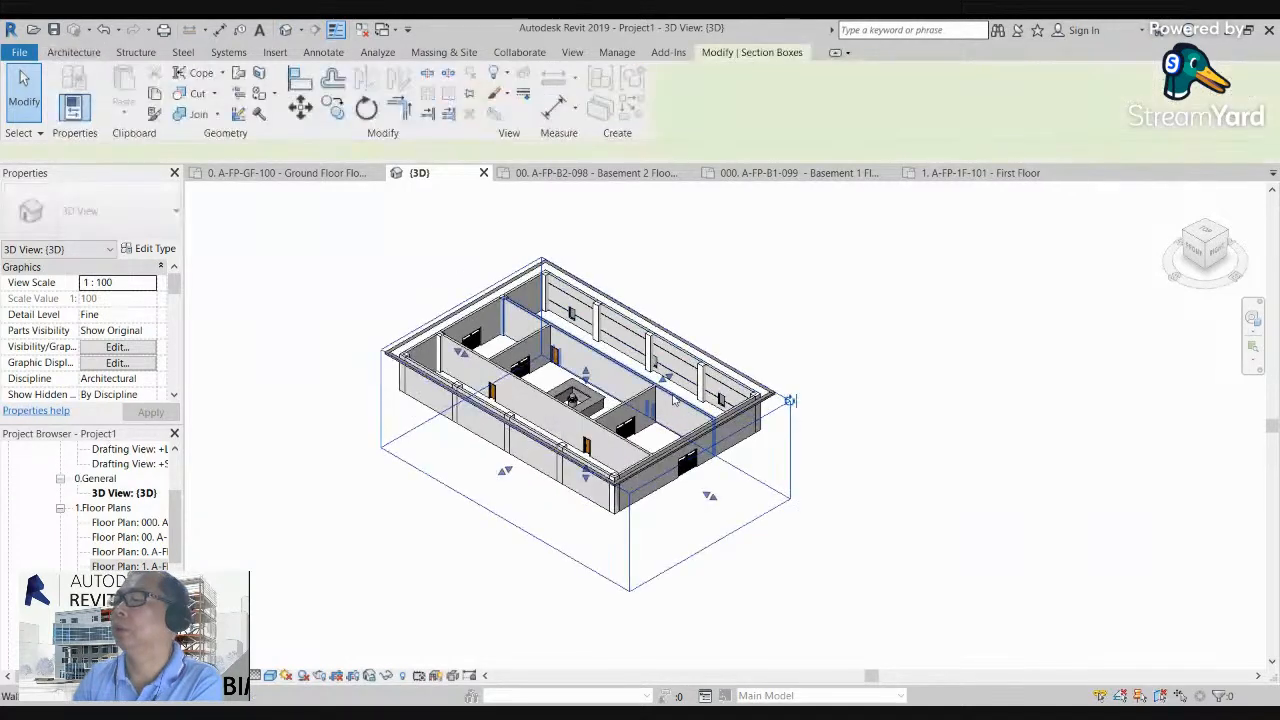
drag(586, 374, 586, 249)
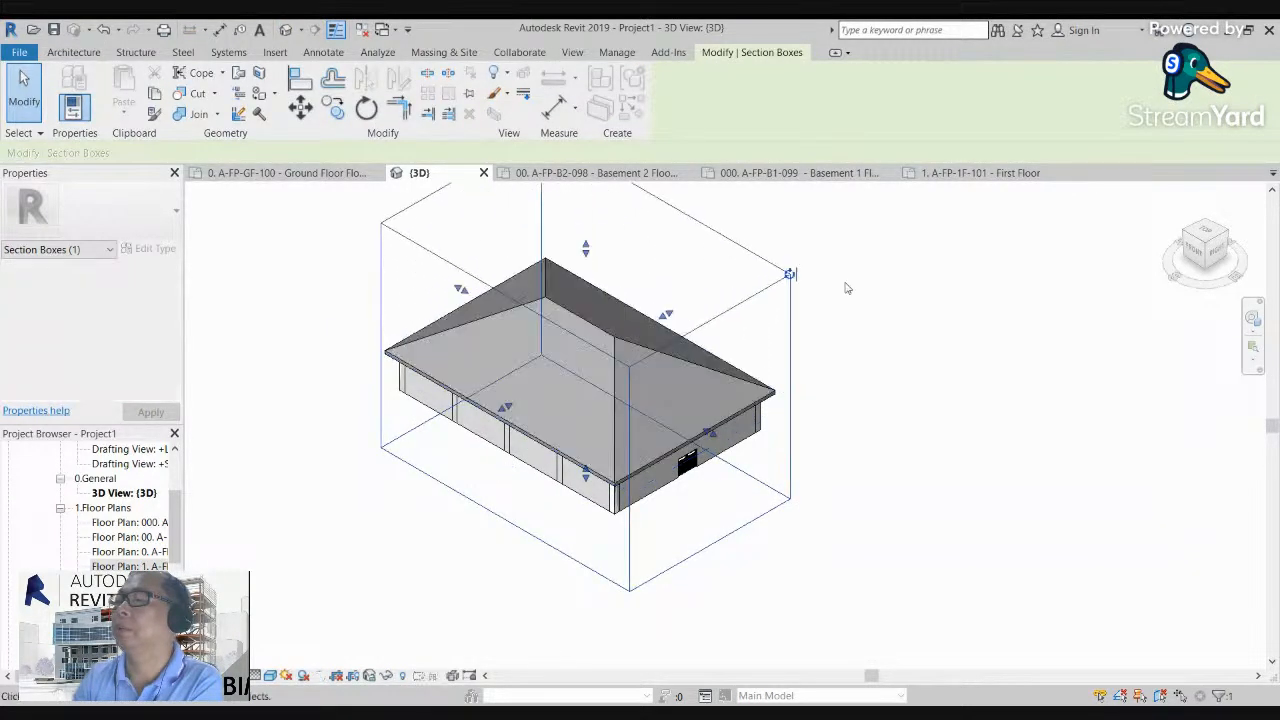
Step: Examine the hip roof and its overhang over the walls from several 3D directions
click(1200, 248)
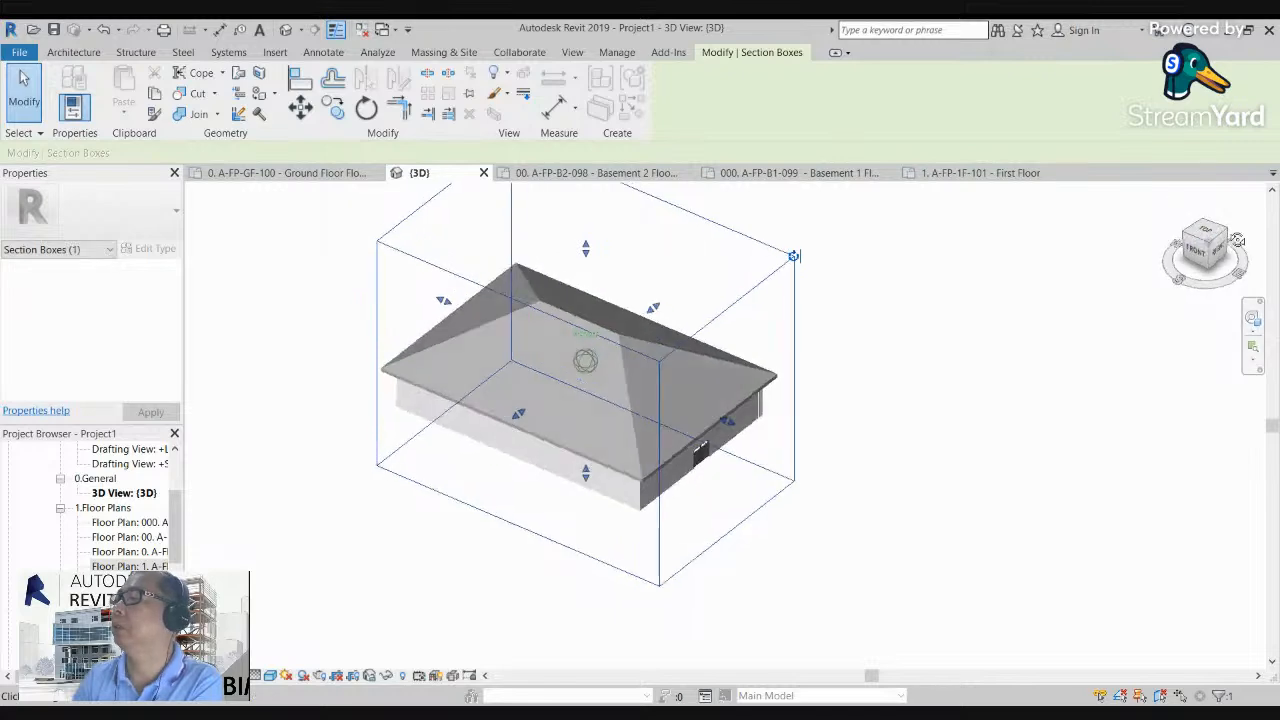
shift+middle_drag(316, 222, 402, 230)
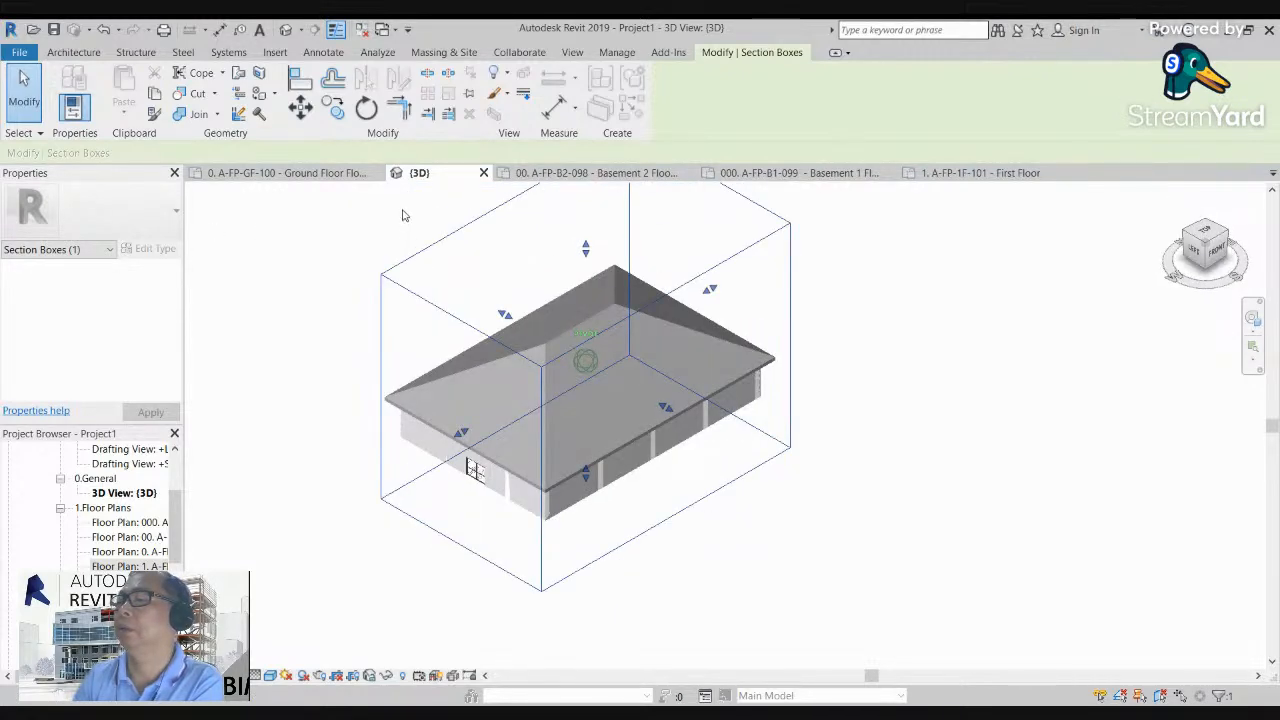
scroll(480, 425, up, 5)
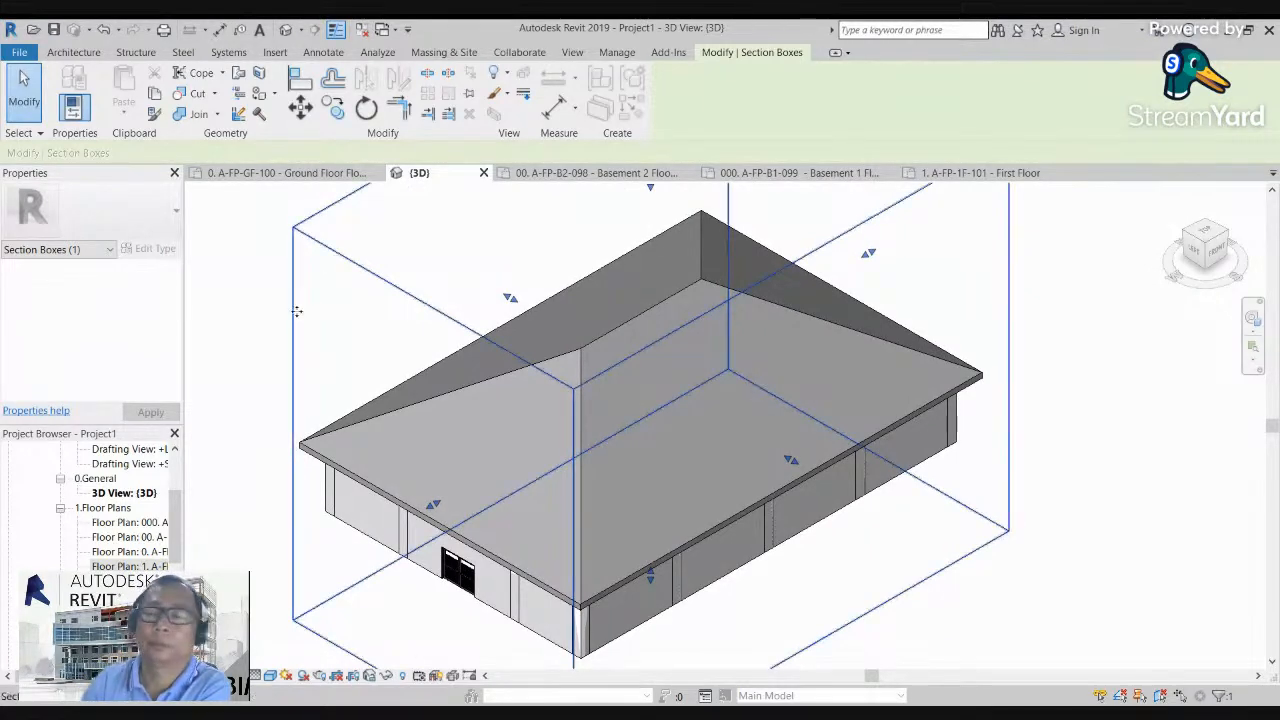
scroll(300, 310, down, 2)
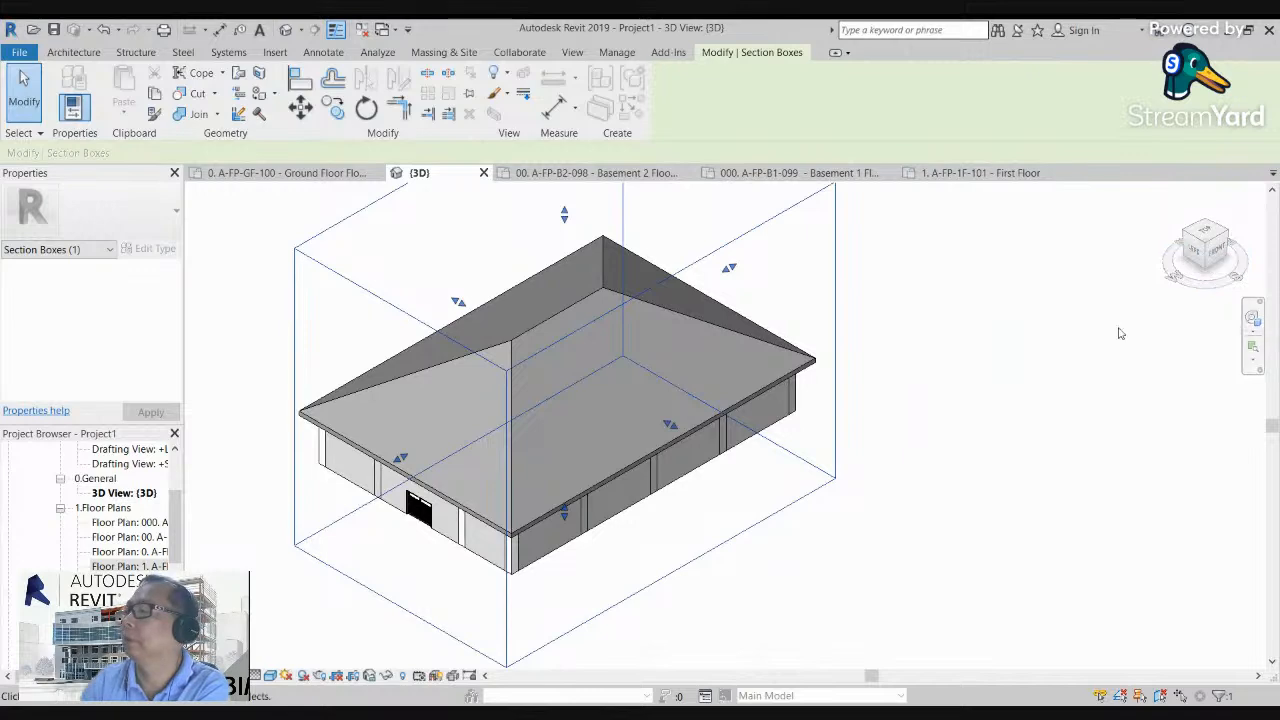
drag(1218, 255, 1202, 232)
middle_drag(633, 374, 795, 431)
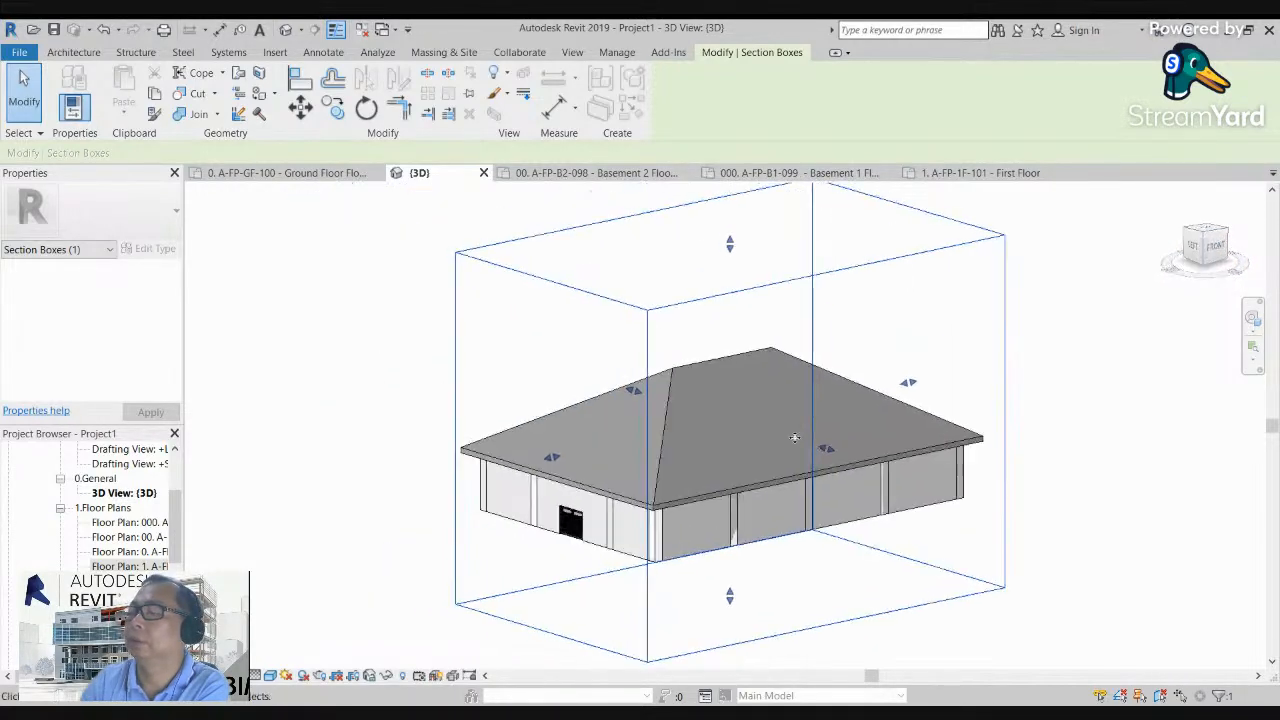
scroll(756, 459, up, 1)
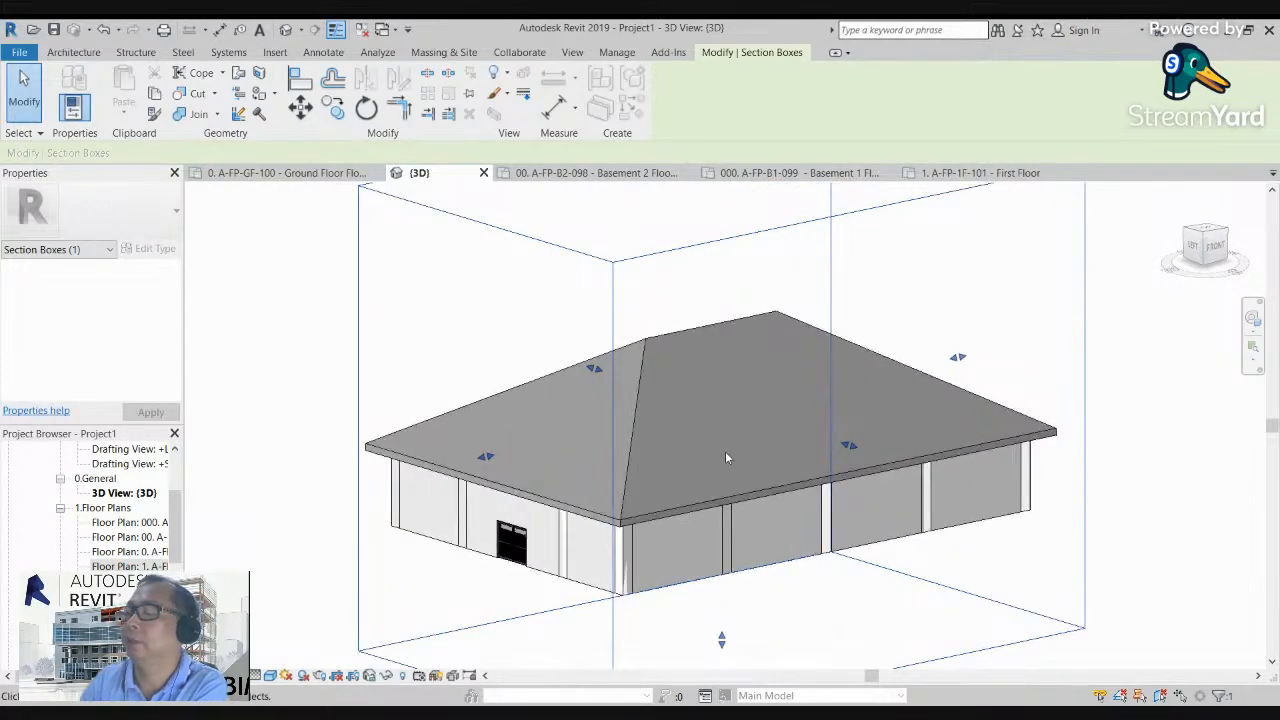
Step: Hide the element properties and return to the A-FP-1F-101 First Floor plan view
click(174, 172)
click(140, 307)
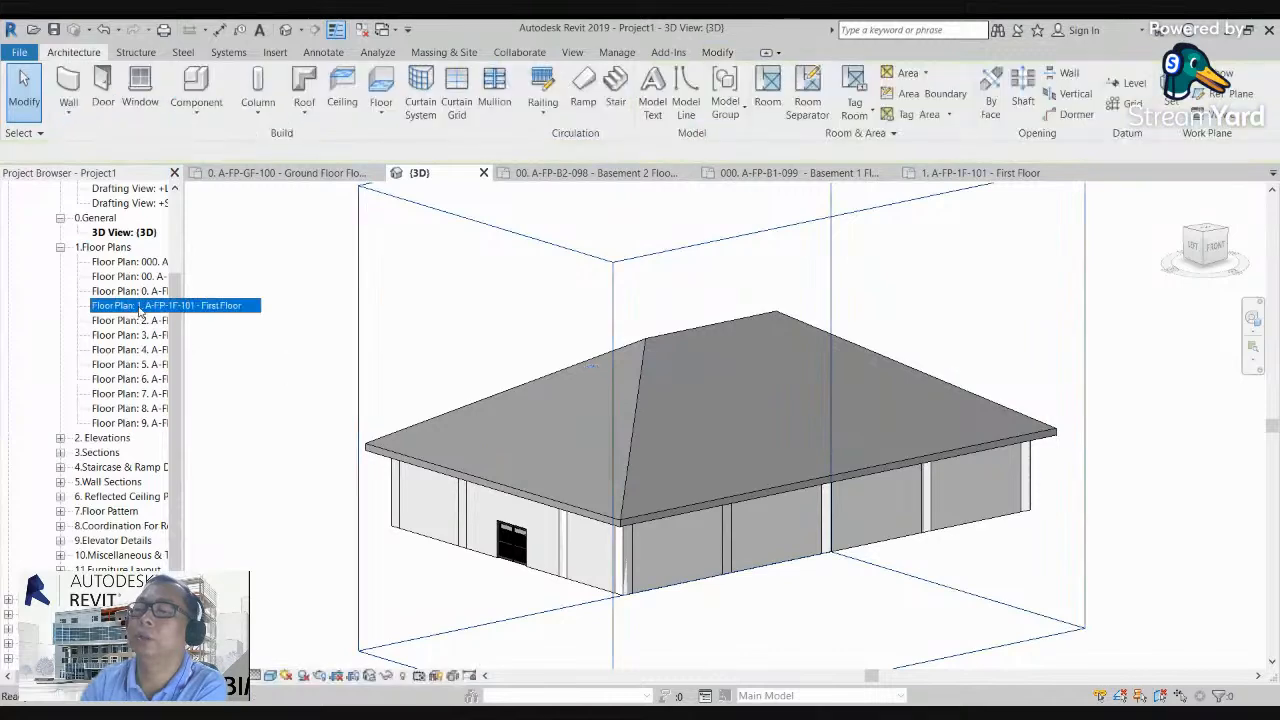
double_click(140, 307)
scroll(322, 344, up, 2)
middle_drag(322, 344, 378, 386)
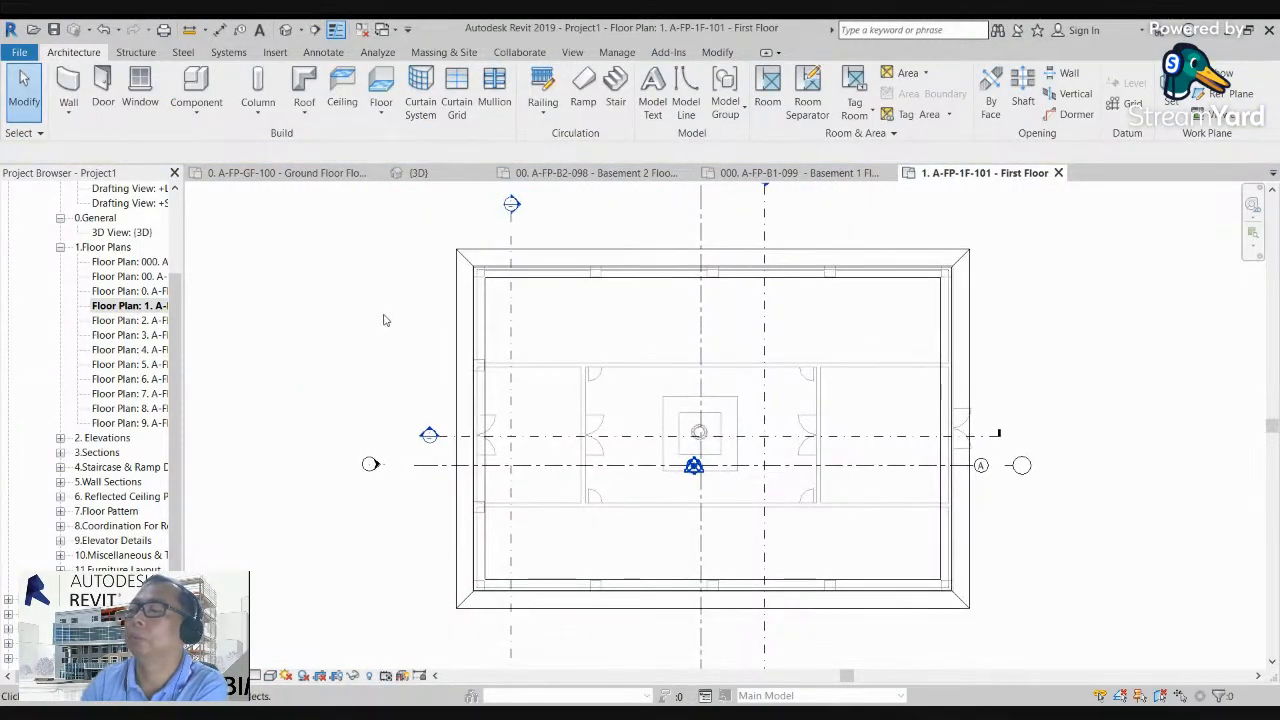
Step: Open the existing First Floor roof's footprint sketch for editing at its upper boundary line
click(455, 287)
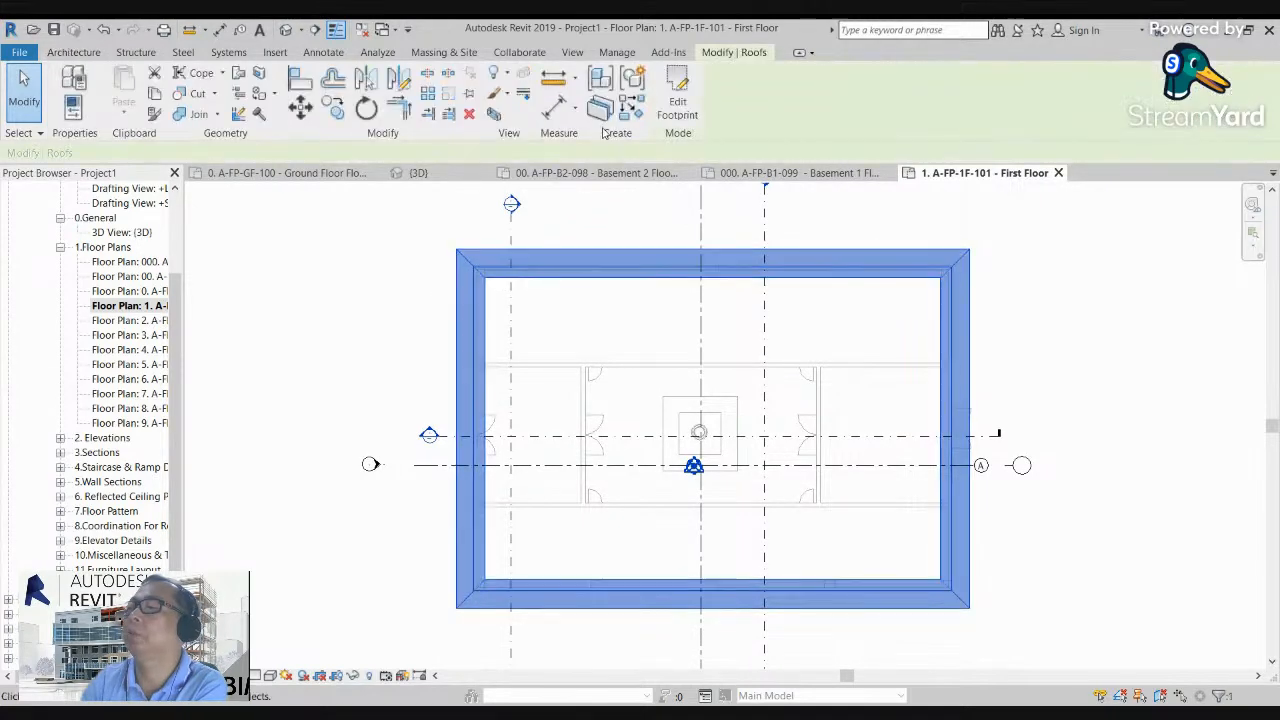
click(677, 92)
scroll(618, 222, down, 2)
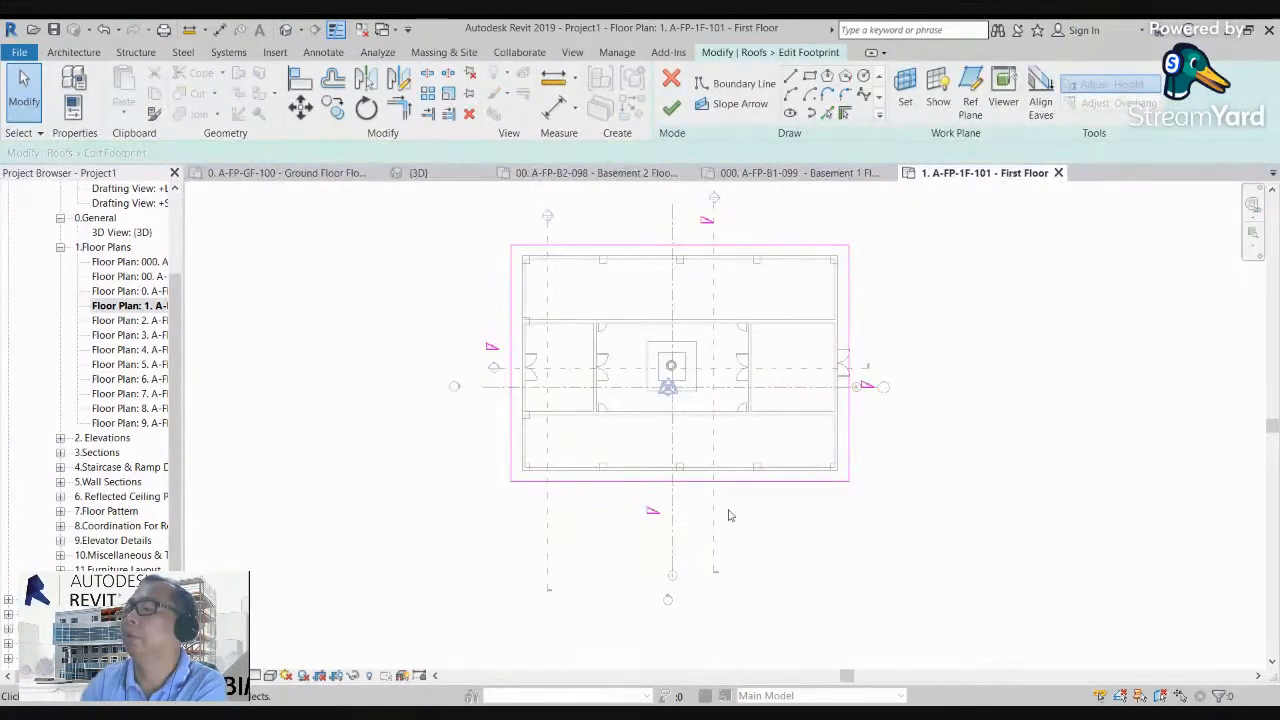
scroll(717, 485, up, 1)
middle_drag(717, 460, 700, 520)
scroll(598, 270, up, 1)
middle_drag(606, 268, 588, 430)
scroll(587, 428, up, 1)
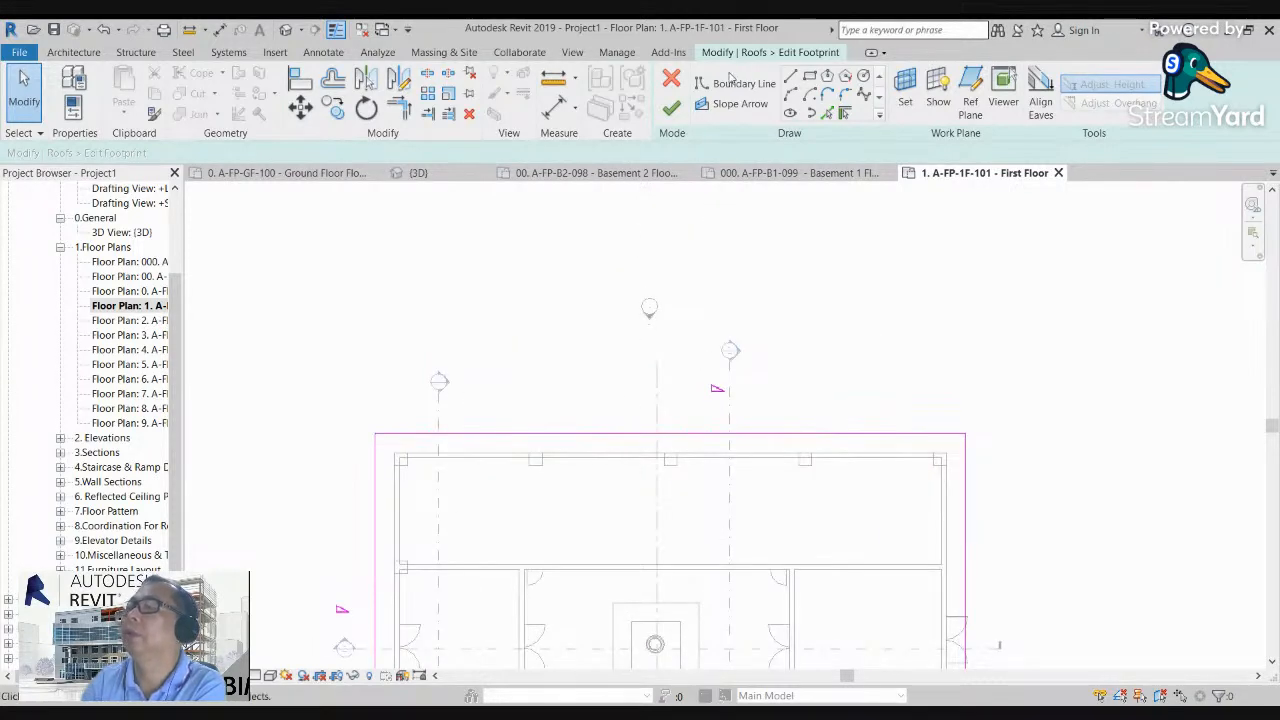
Step: Draw three slope-defining boundary lines outside the upper roof edge, forming a rectangular projection about 13300 mm wide and 6000 mm deep
click(791, 78)
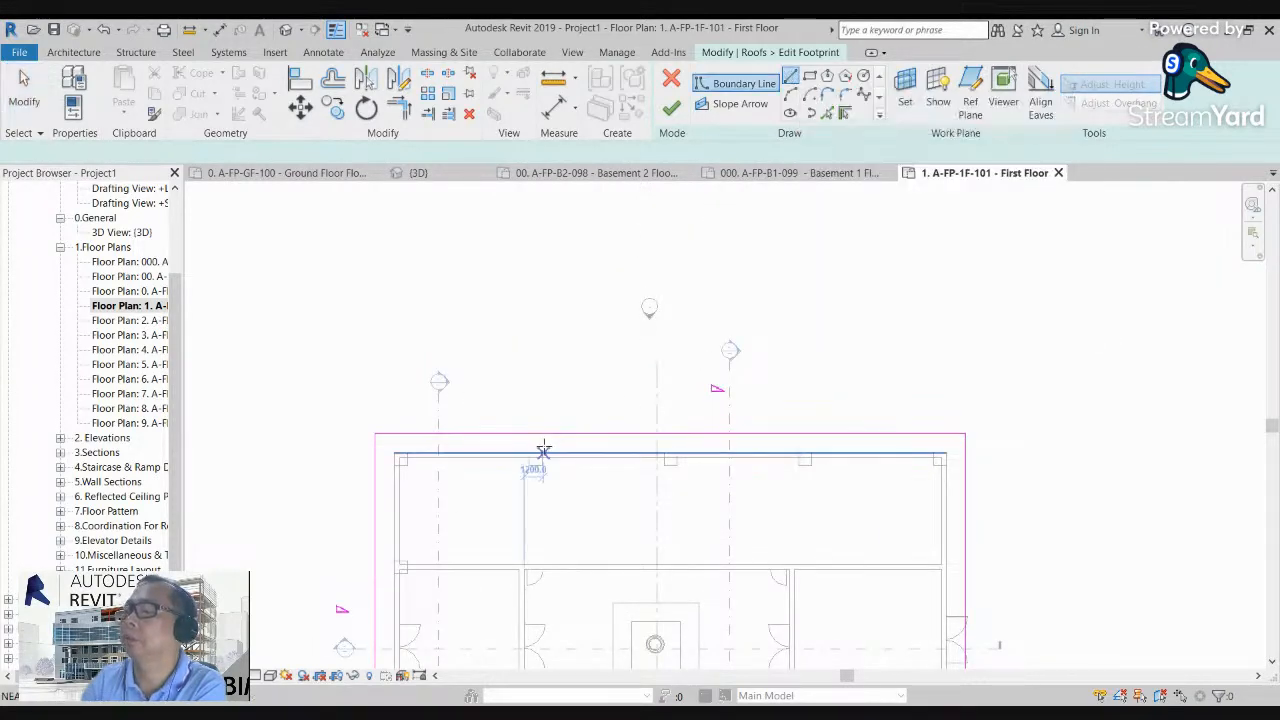
click(557, 433)
click(557, 337)
click(771, 337)
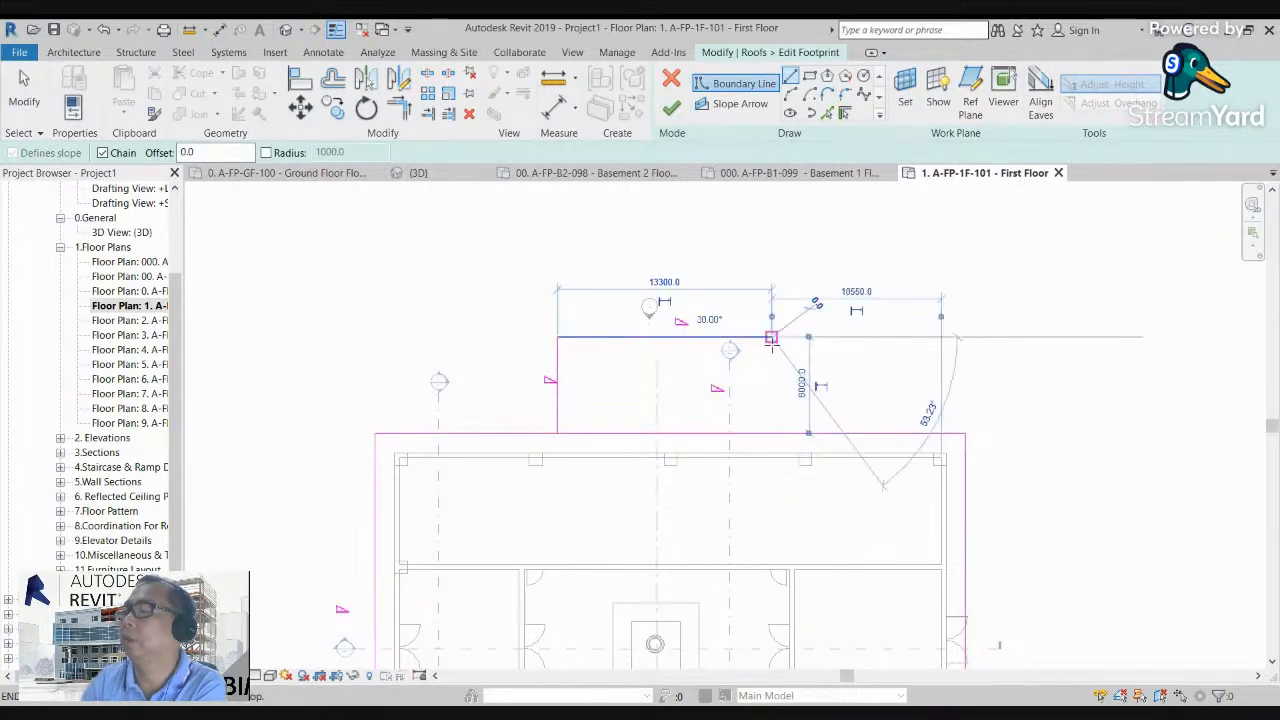
click(771, 433)
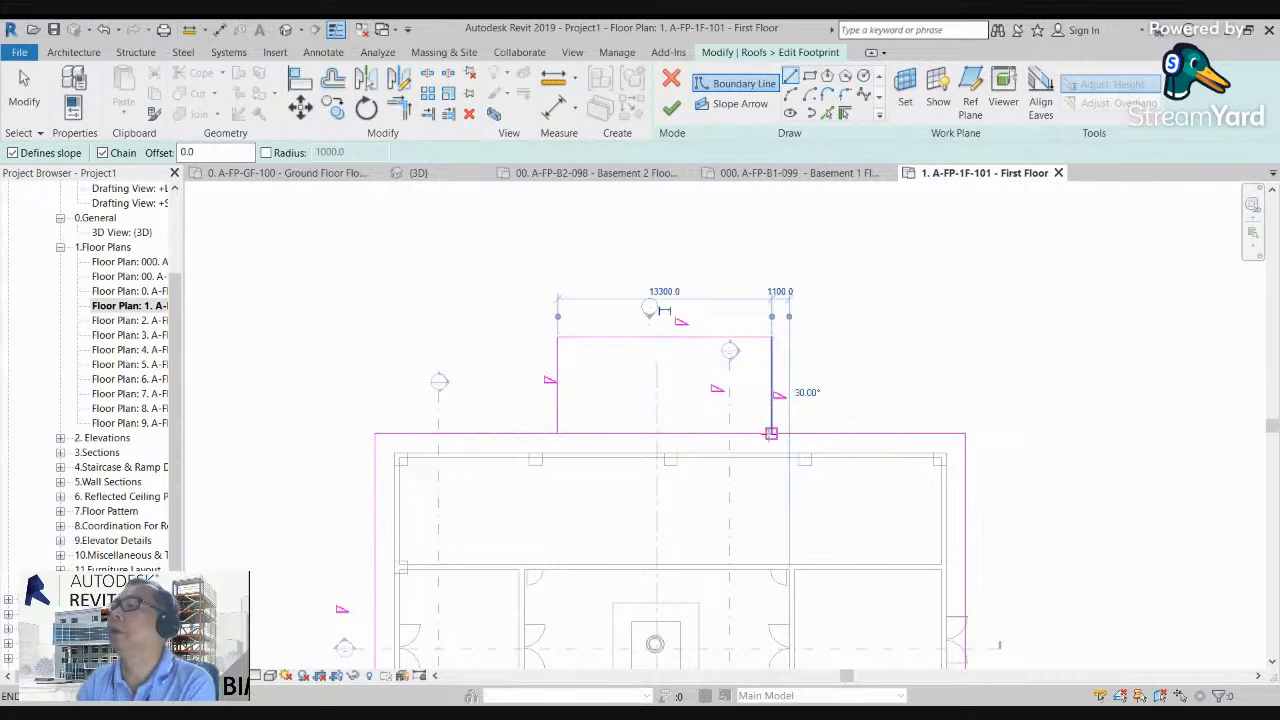
key(Escape)
key(Escape)
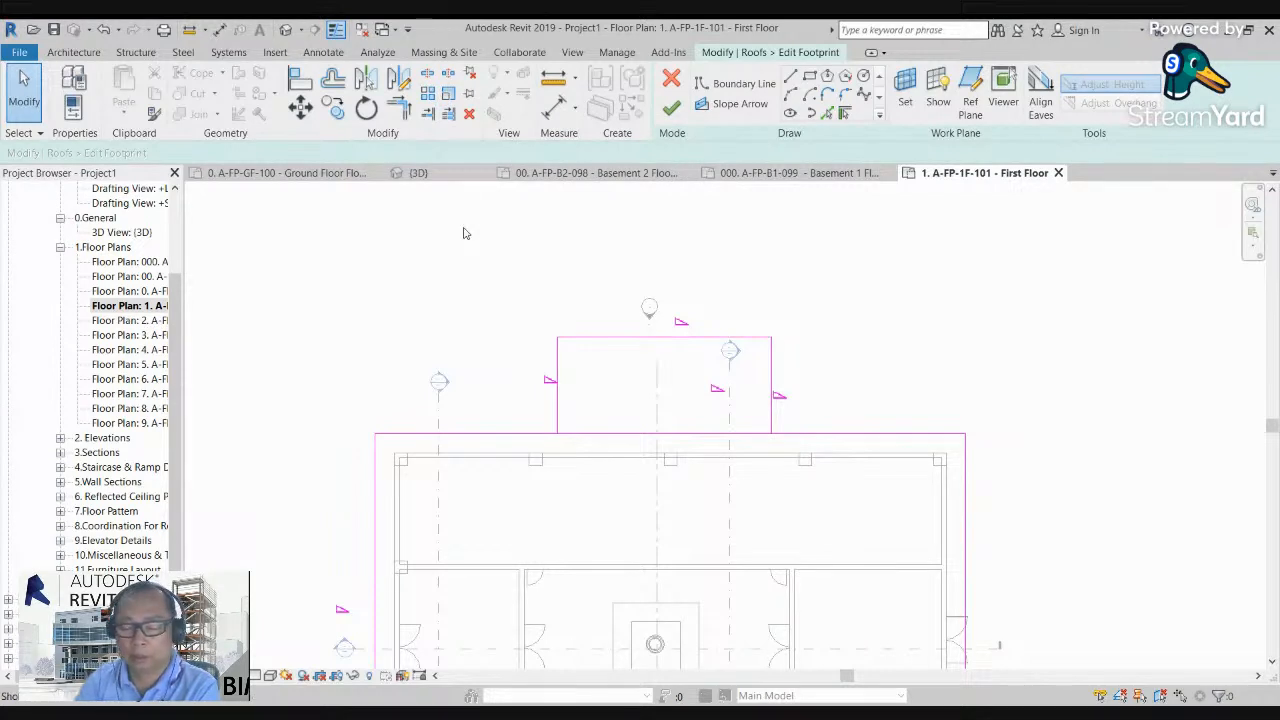
Step: Split the original upper boundary line inside the projection and trim both halves to the projection's side lines
key(s)
key(l)
click(650, 430)
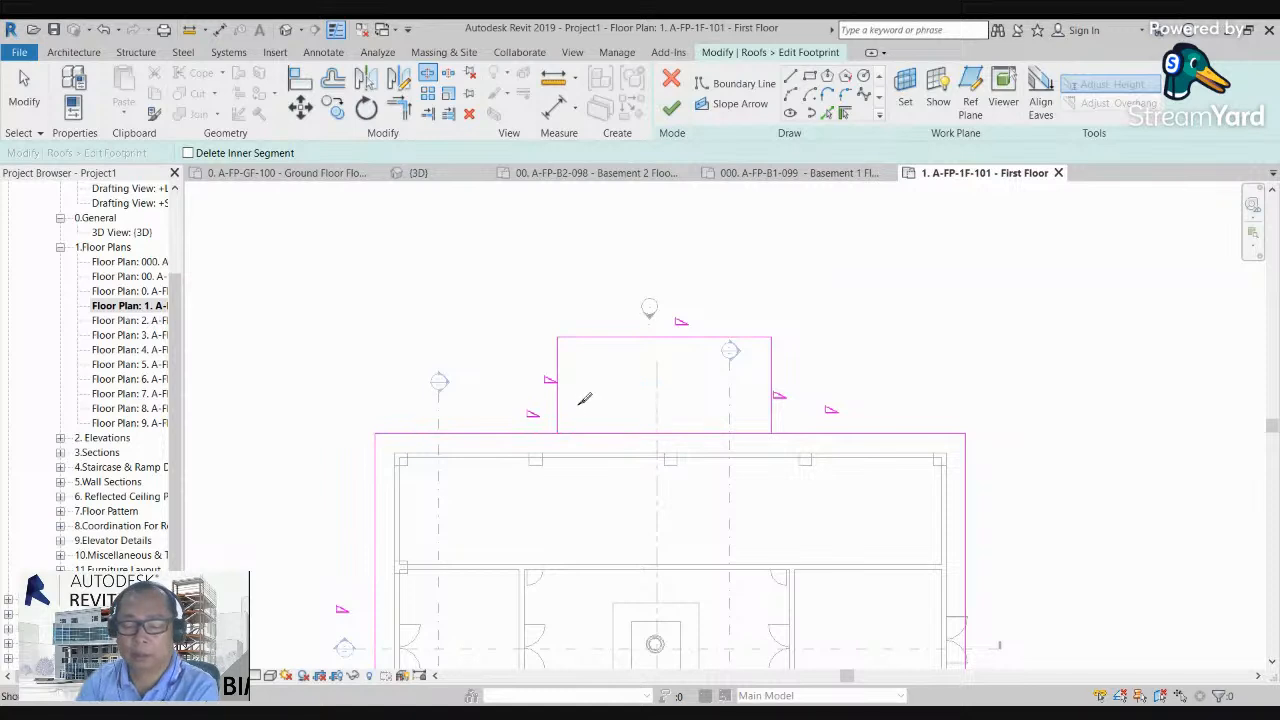
key(t)
key(r)
click(528, 435)
click(557, 400)
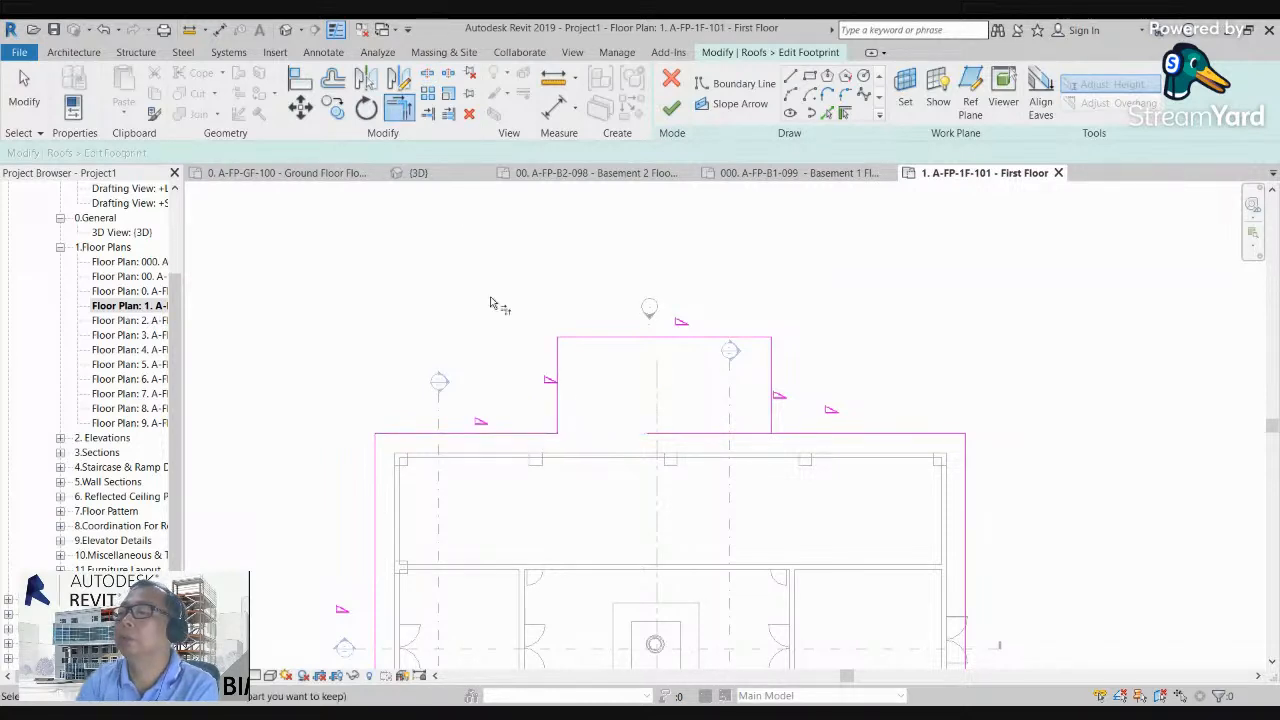
click(800, 435)
click(772, 395)
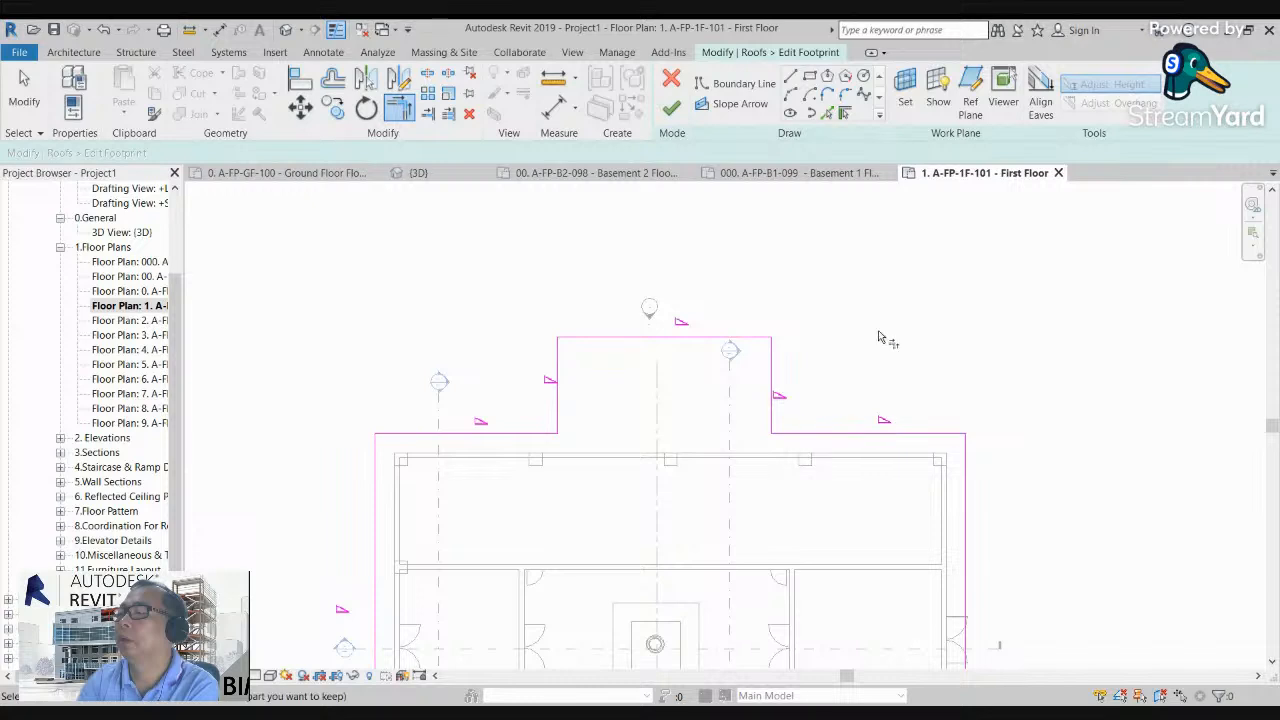
Step: Delete the boundary line on the projection's right side, and undo the deletion
click(772, 375)
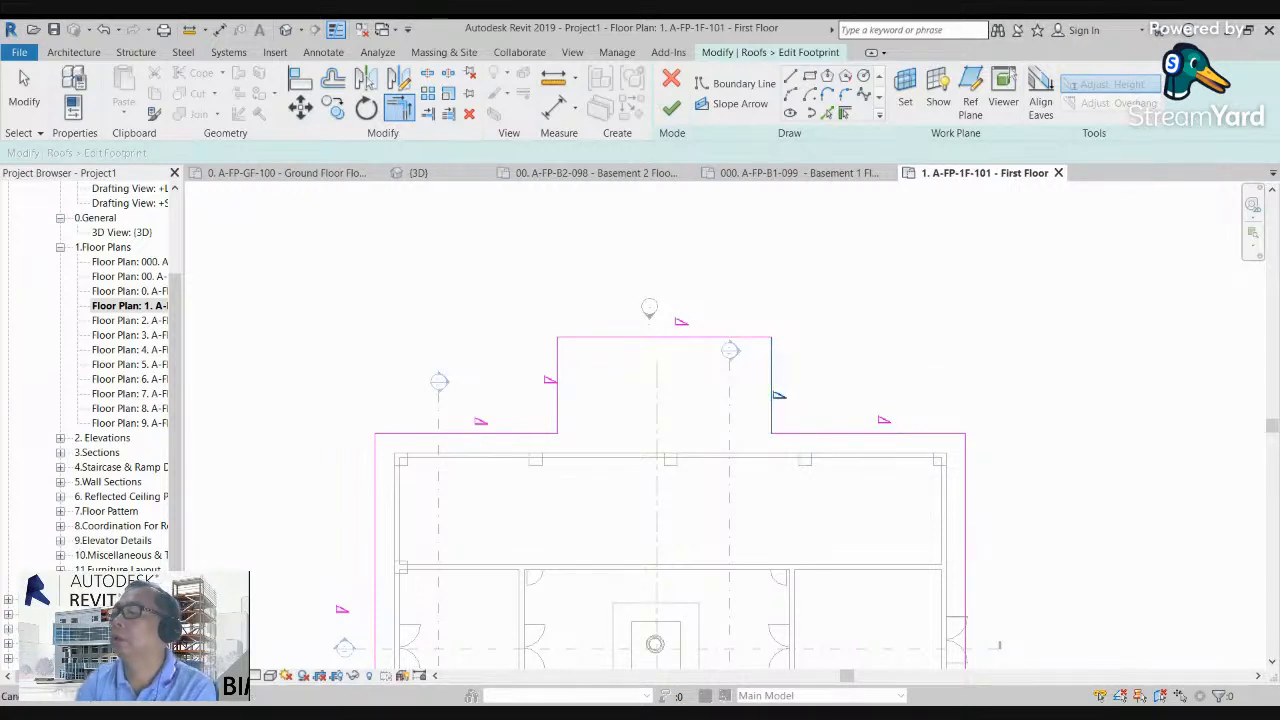
key(Escape)
click(772, 372)
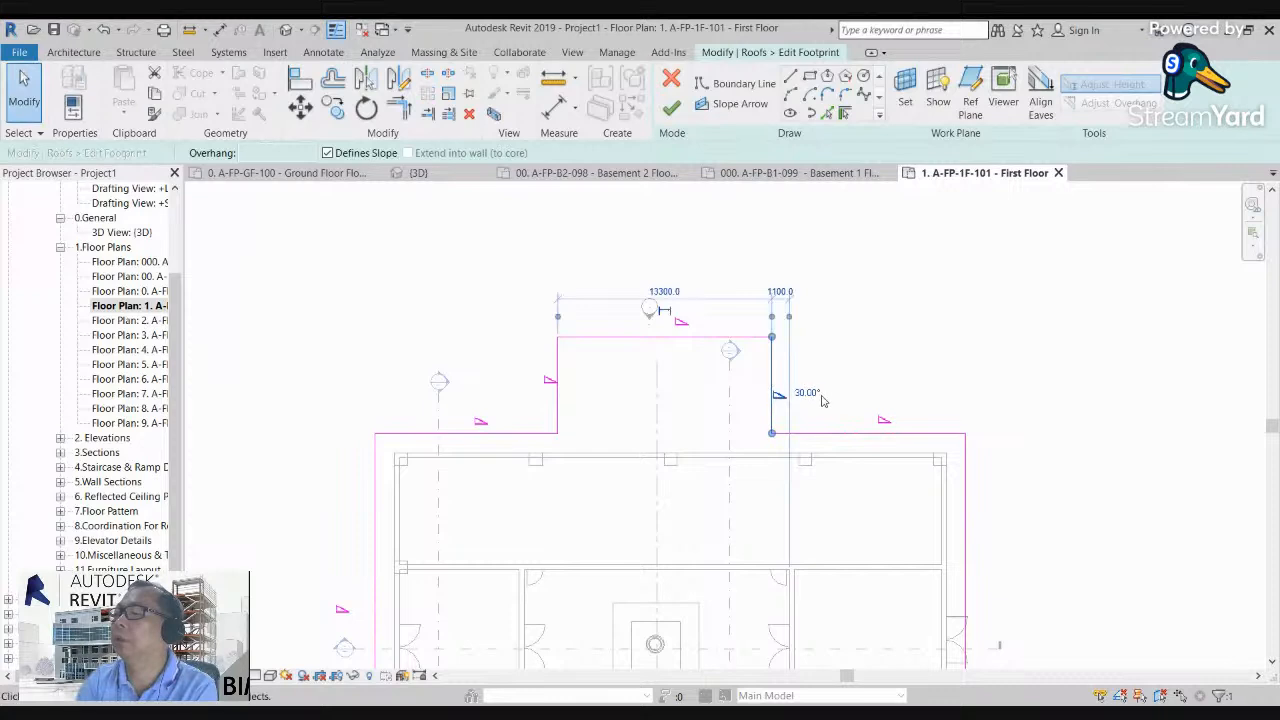
key(Escape)
click(773, 374)
key(Delete)
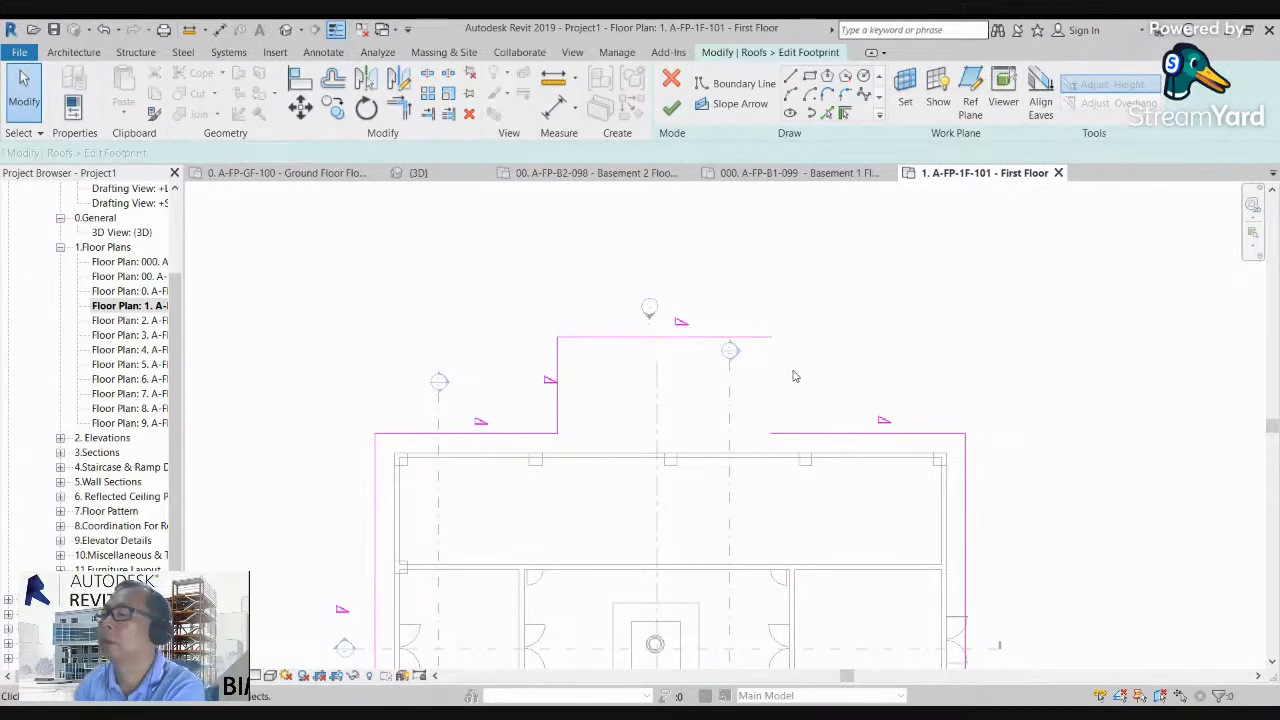
key(ctrl+z)
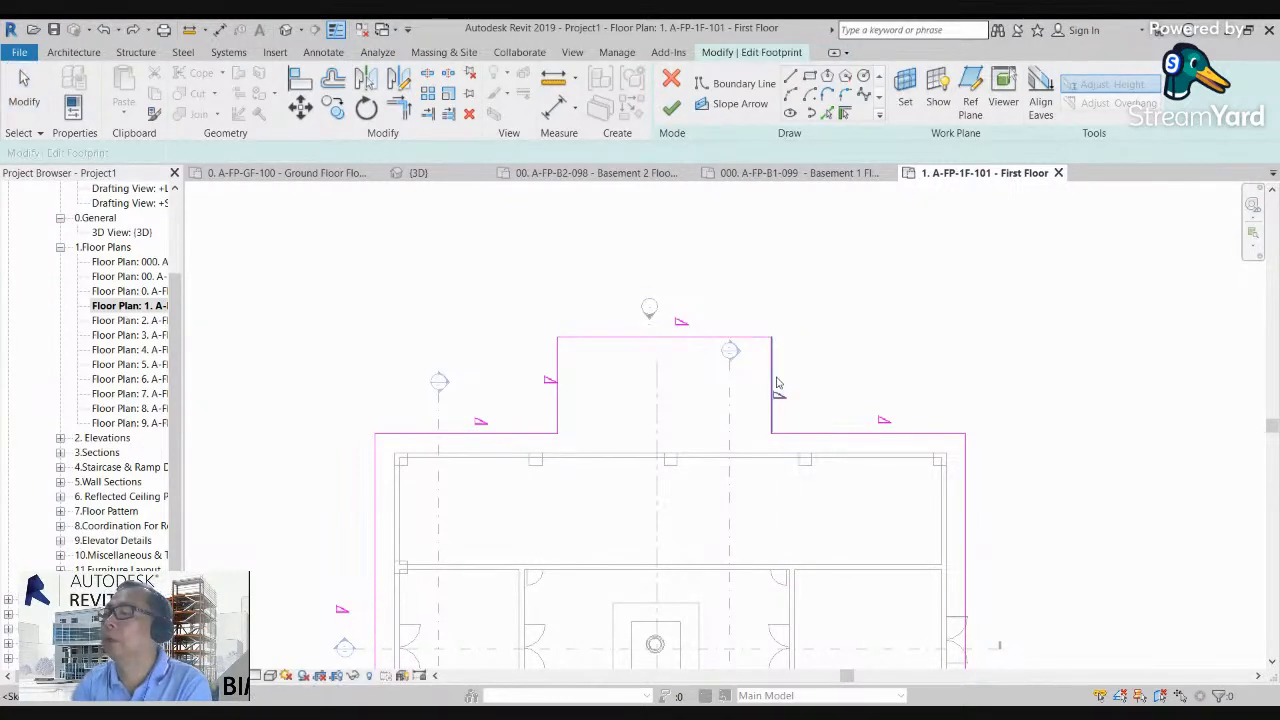
Step: Finish editing the roof footprint with the projection included and deselect the roof
click(559, 397)
scroll(491, 324, down, 1)
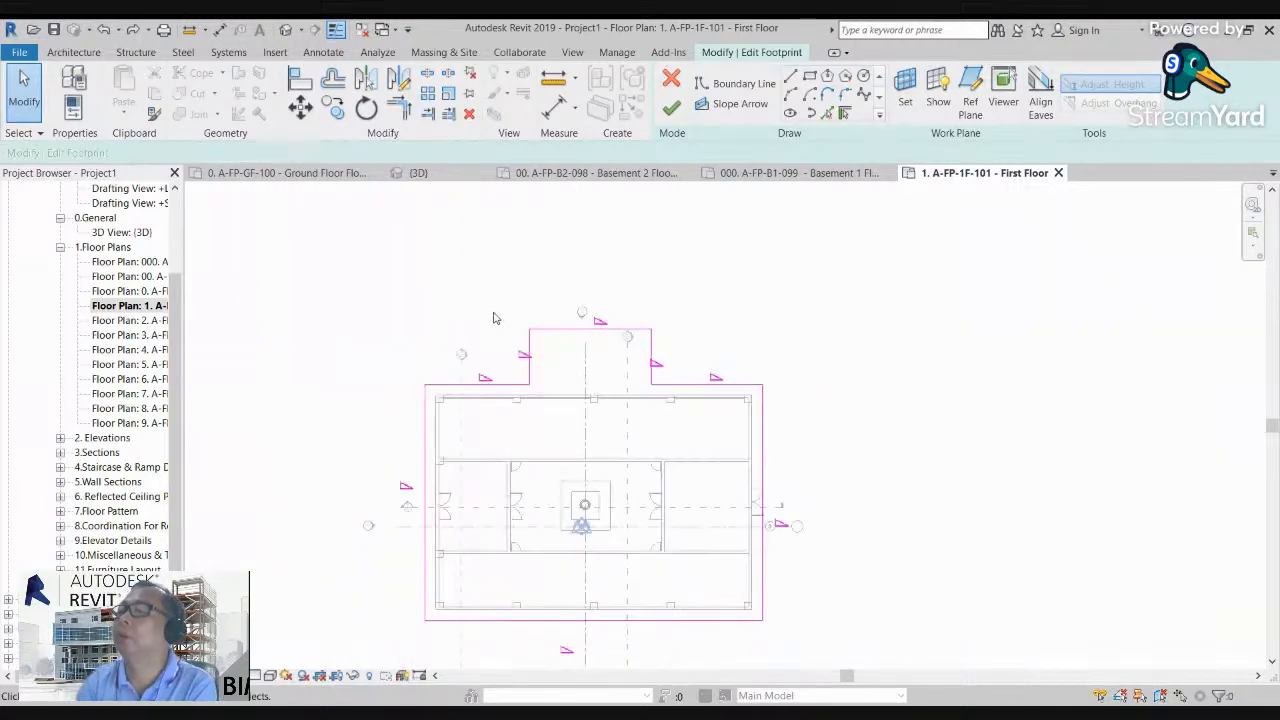
click(671, 107)
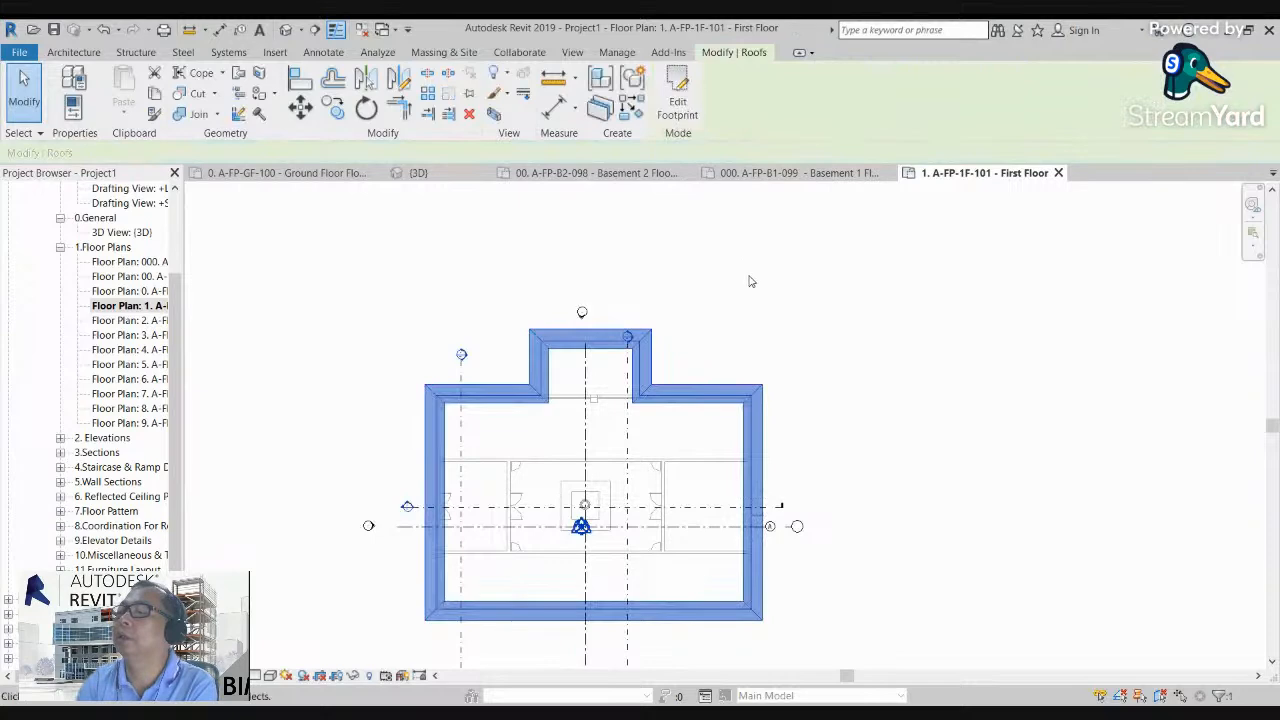
click(749, 278)
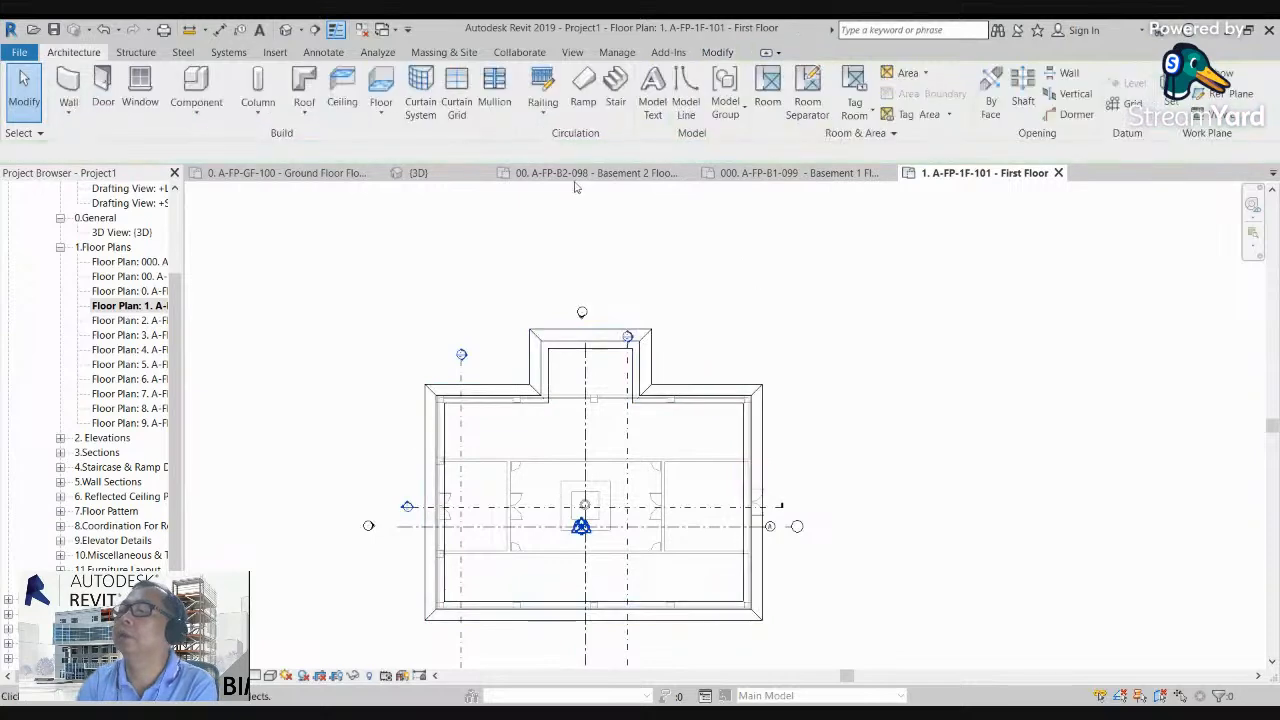
Step: Show the roof's back in the default 3D view and extend the section box's back side past the whole projection
click(290, 34)
drag(1203, 250, 530, 253)
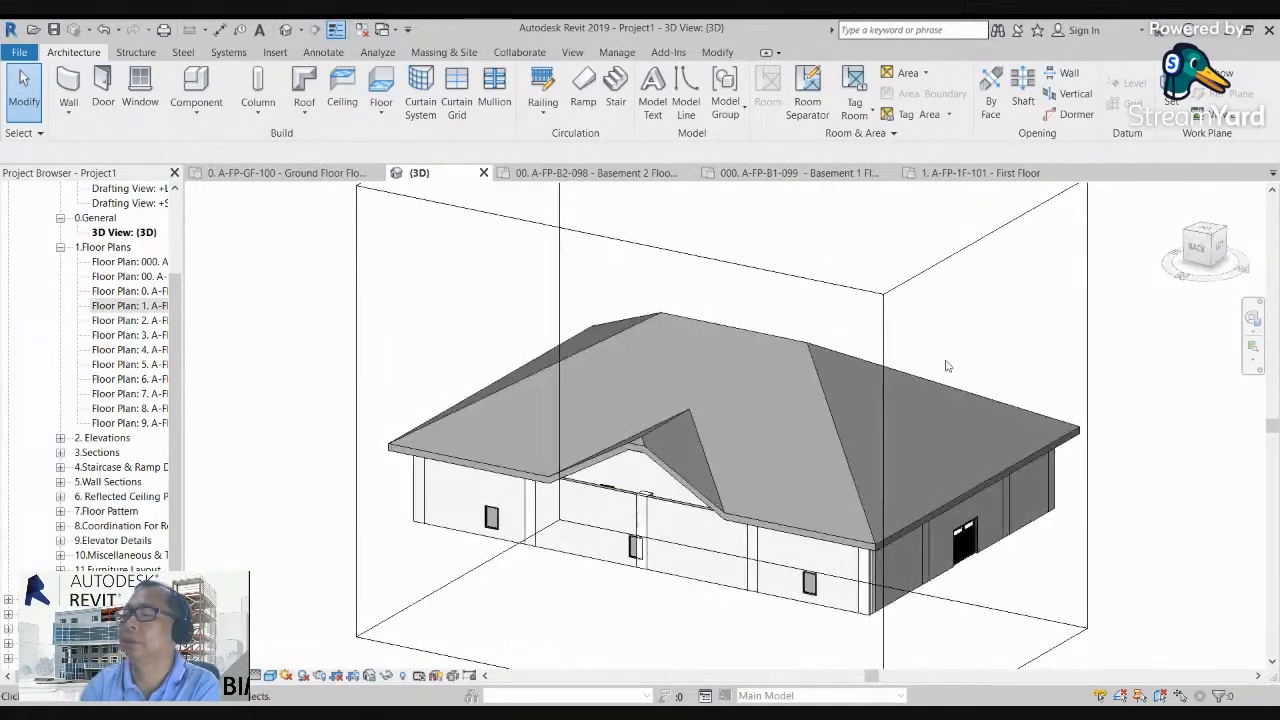
scroll(632, 485, up, 5)
scroll(443, 412, down, 8)
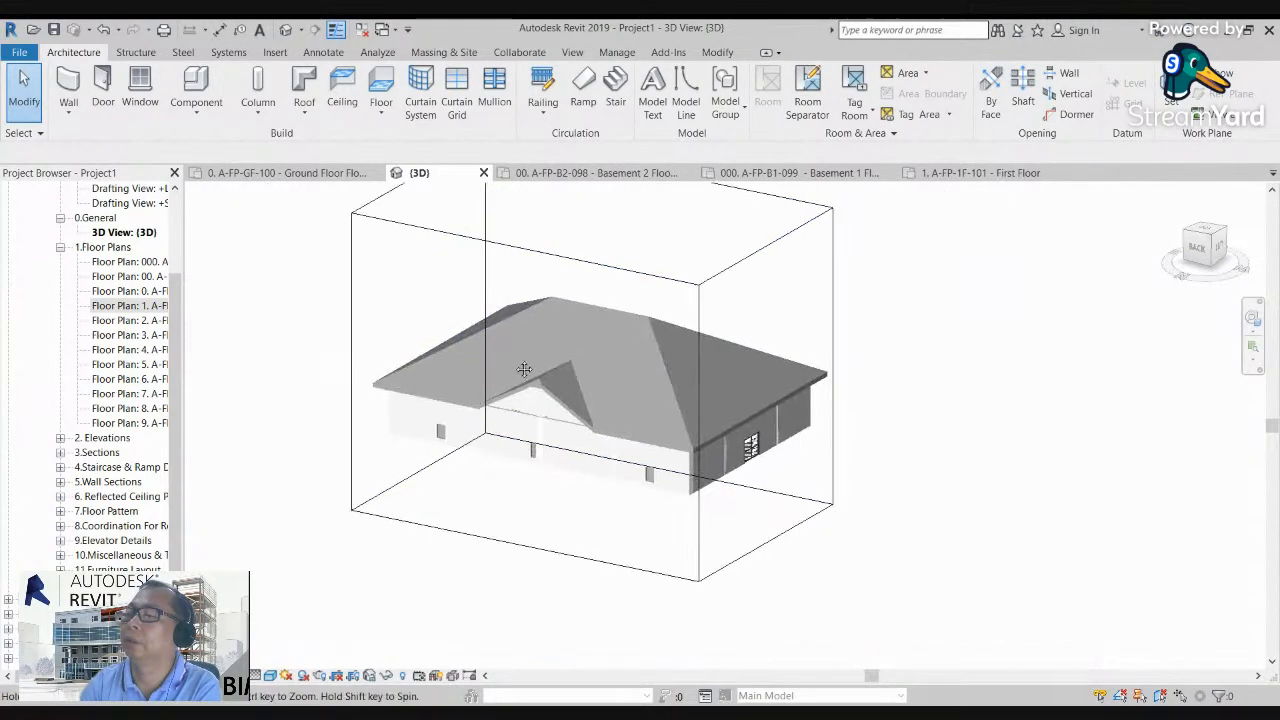
middle_drag(511, 350, 518, 384)
click(559, 287)
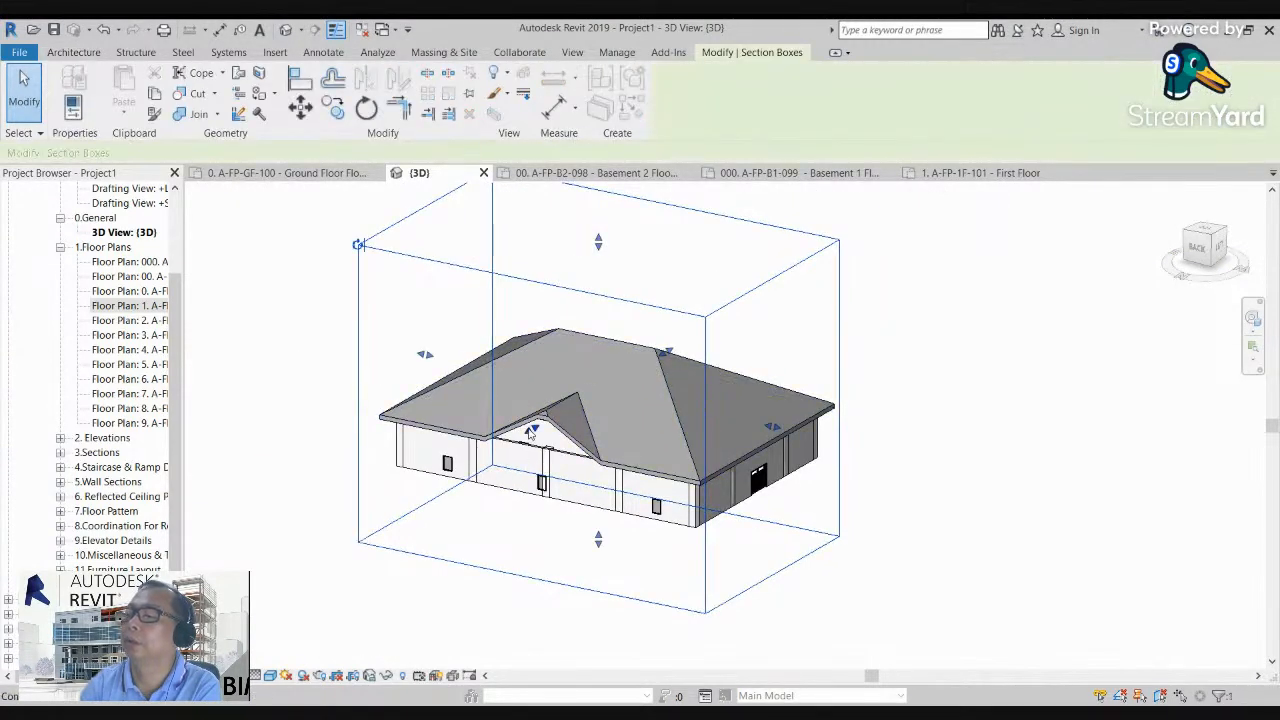
shift+middle_drag(530, 432, 783, 543)
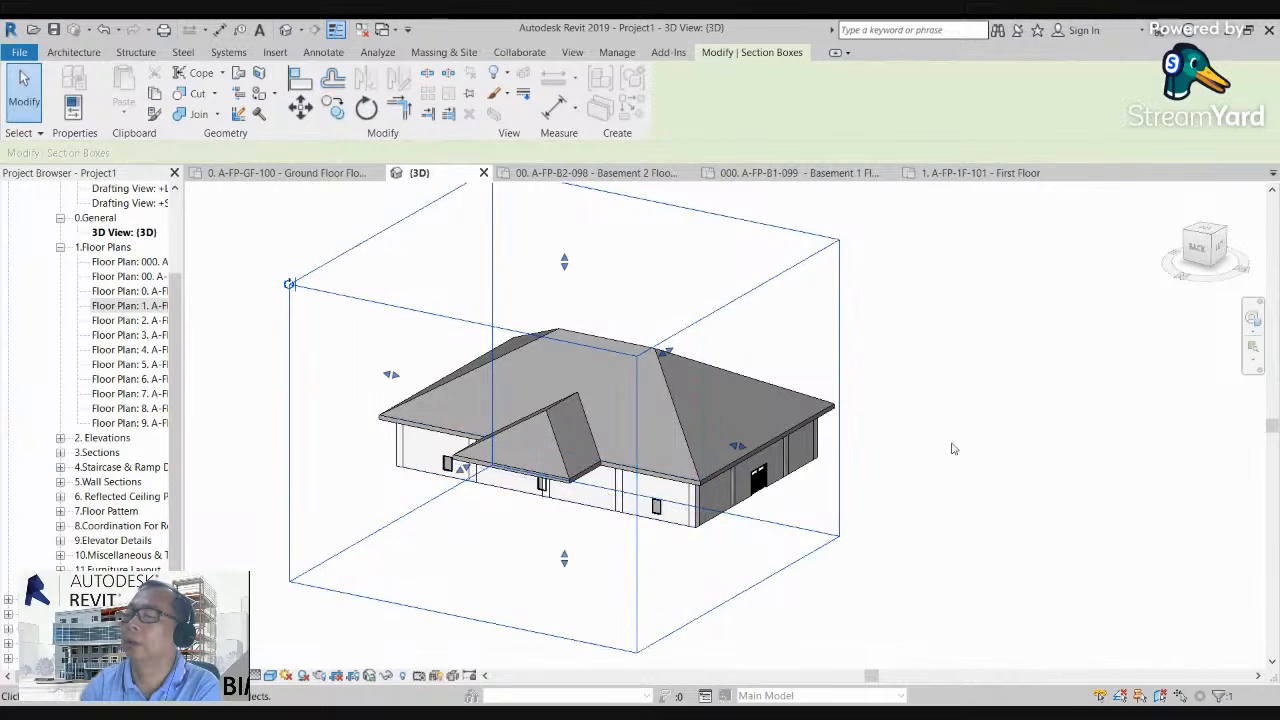
click(1200, 262)
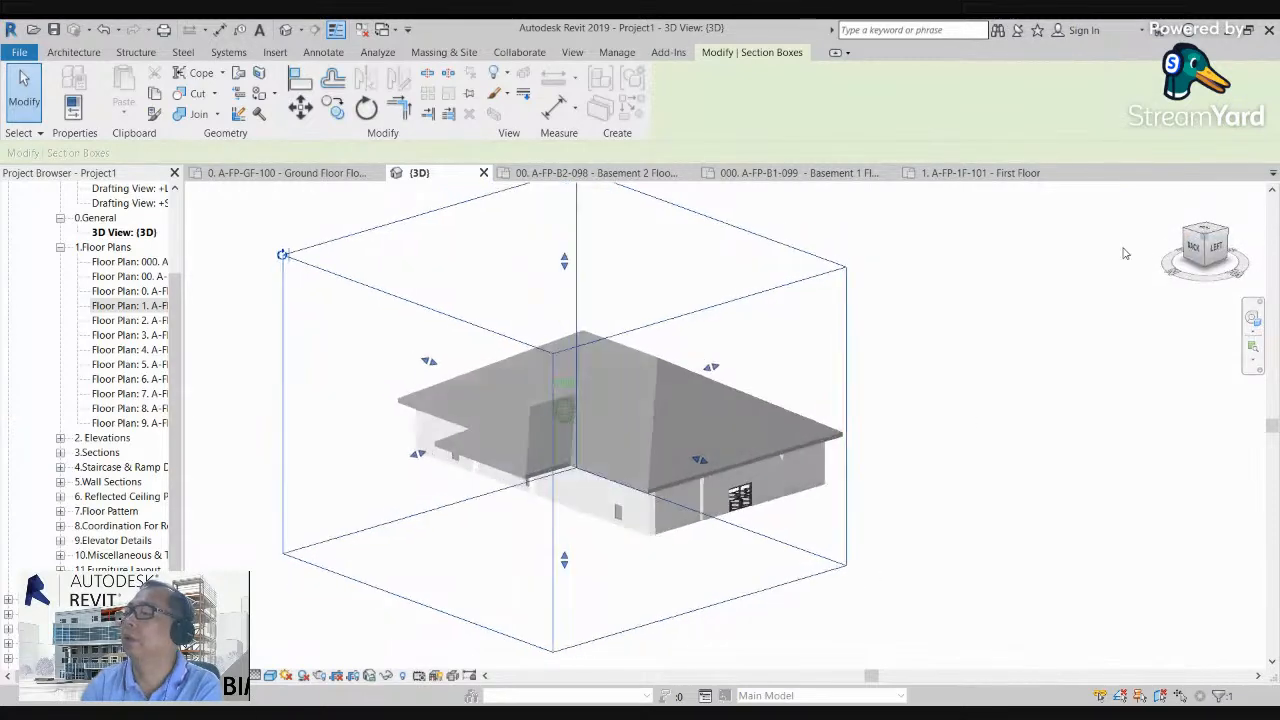
click(968, 425)
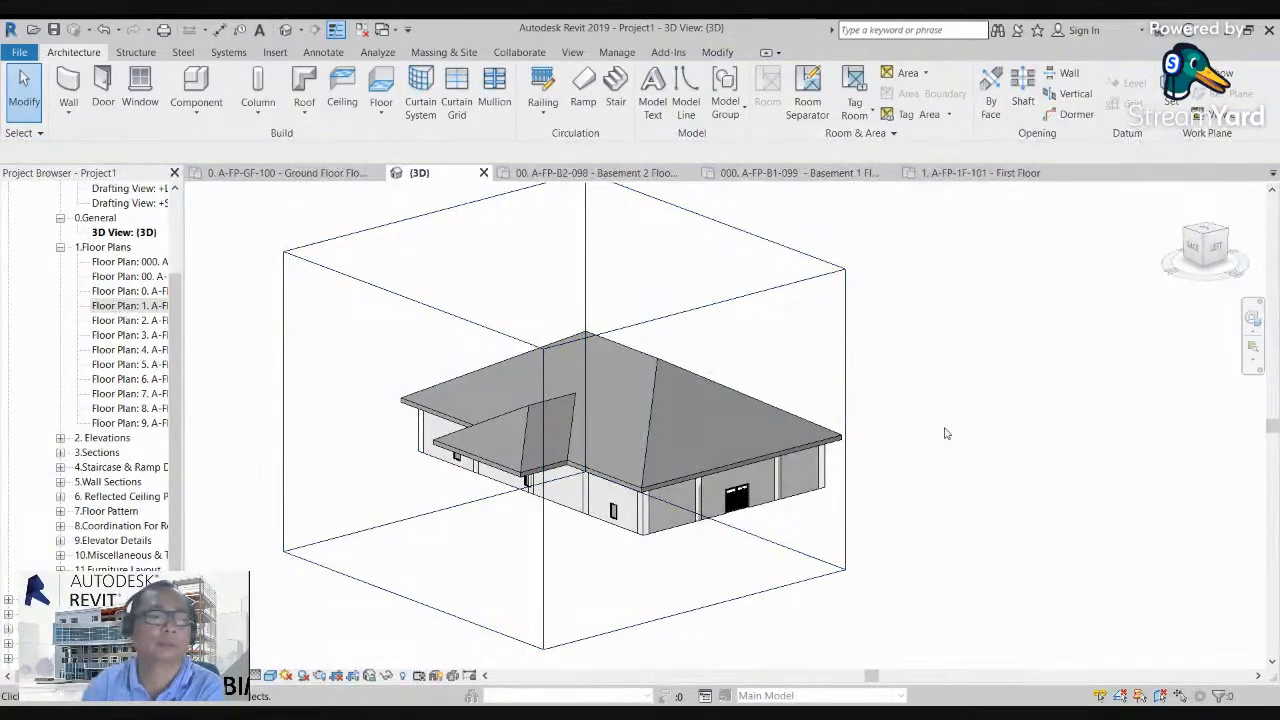
scroll(470, 390, up, 2)
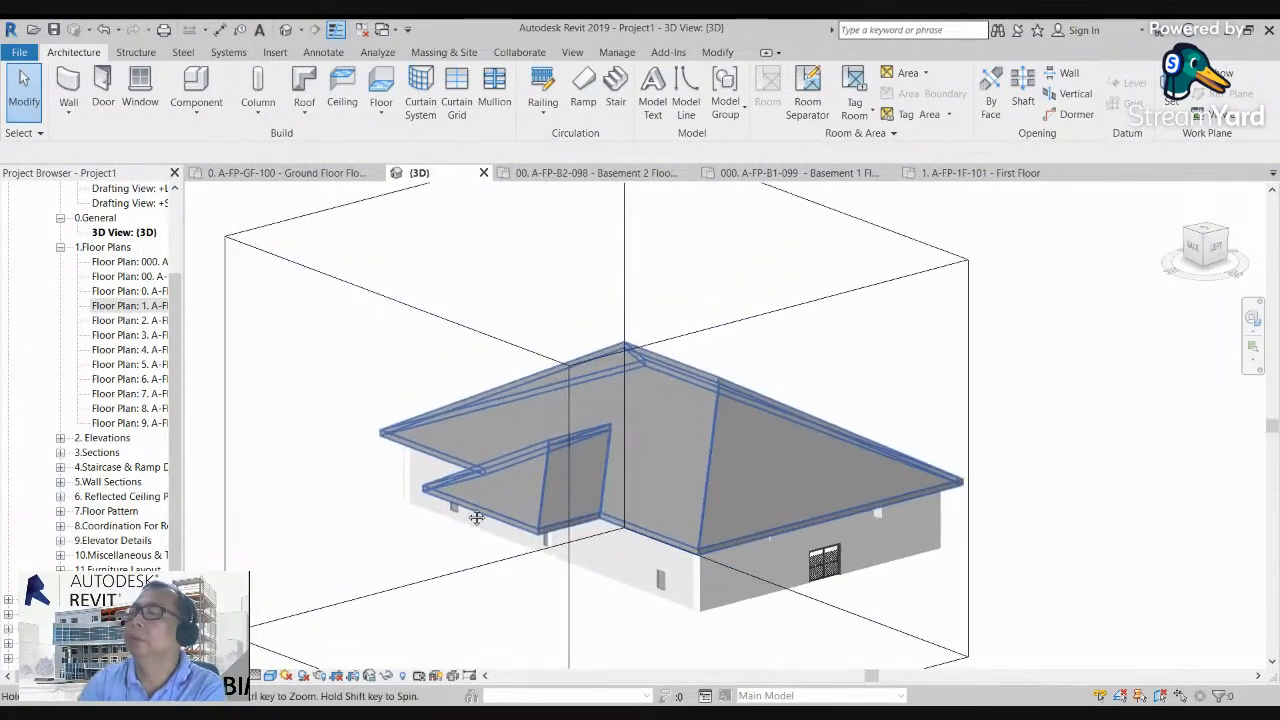
double_click(130, 305)
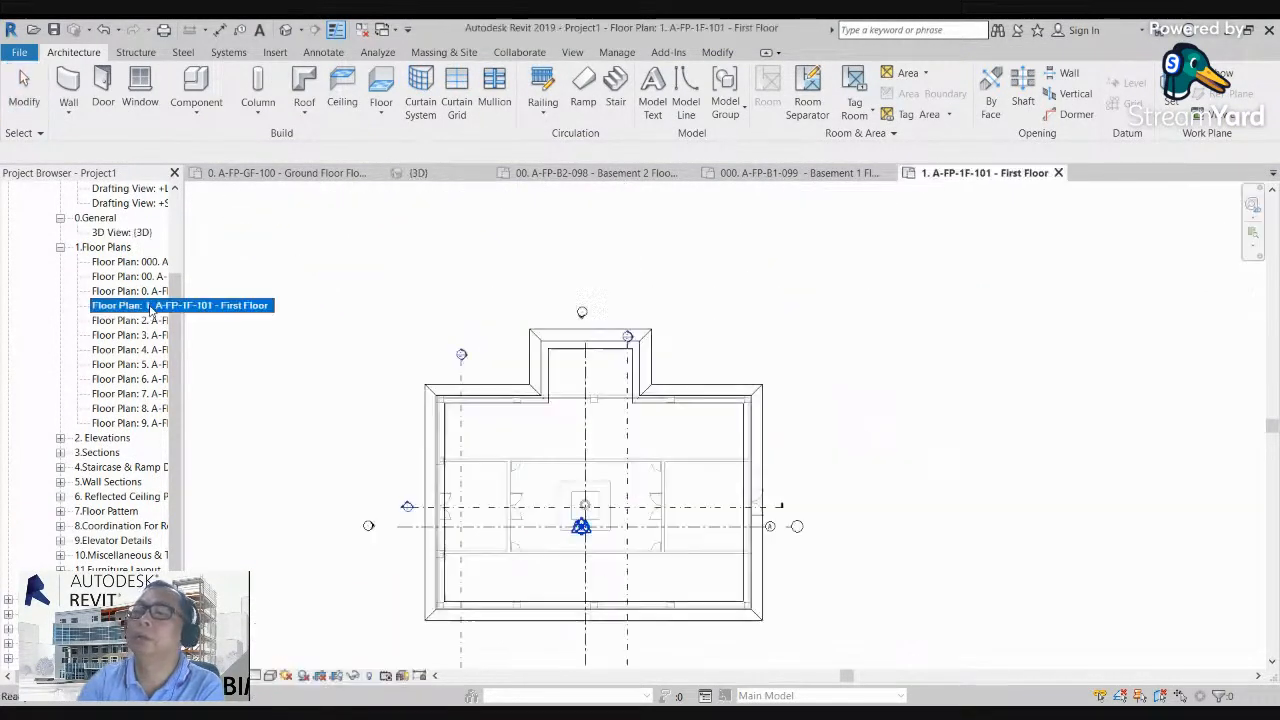
middle_drag(477, 502, 496, 435)
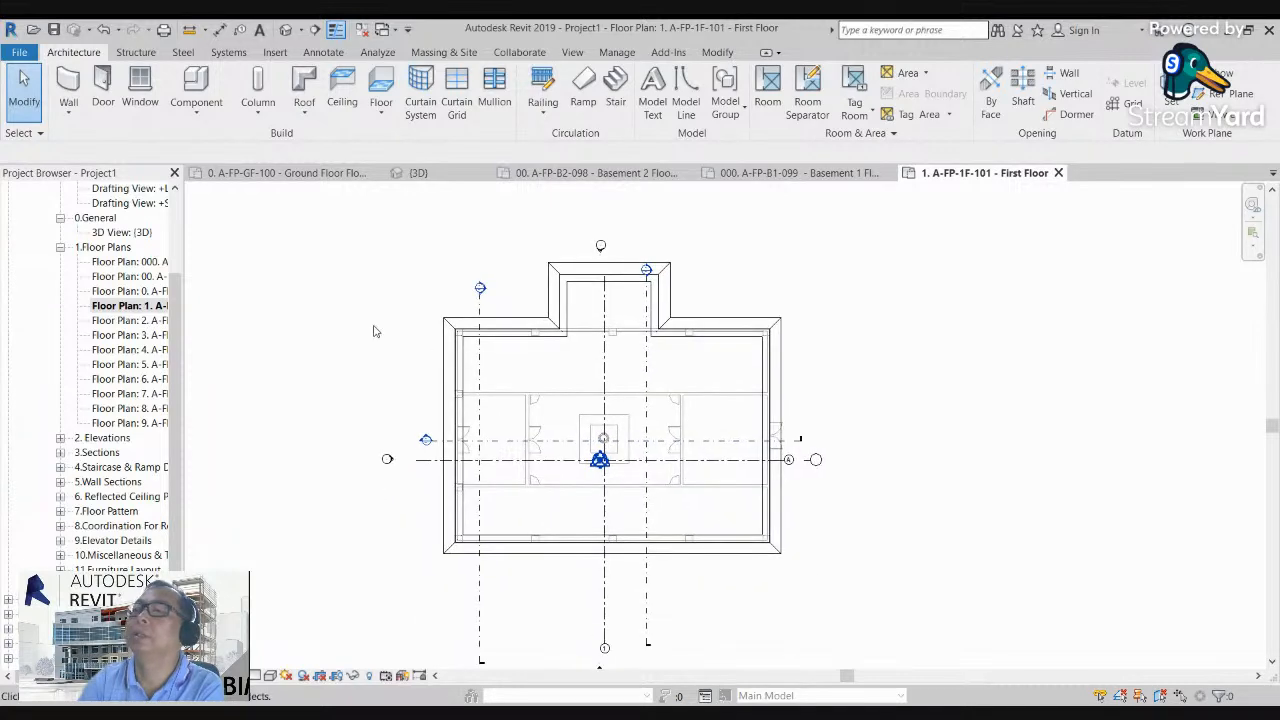
click(305, 113)
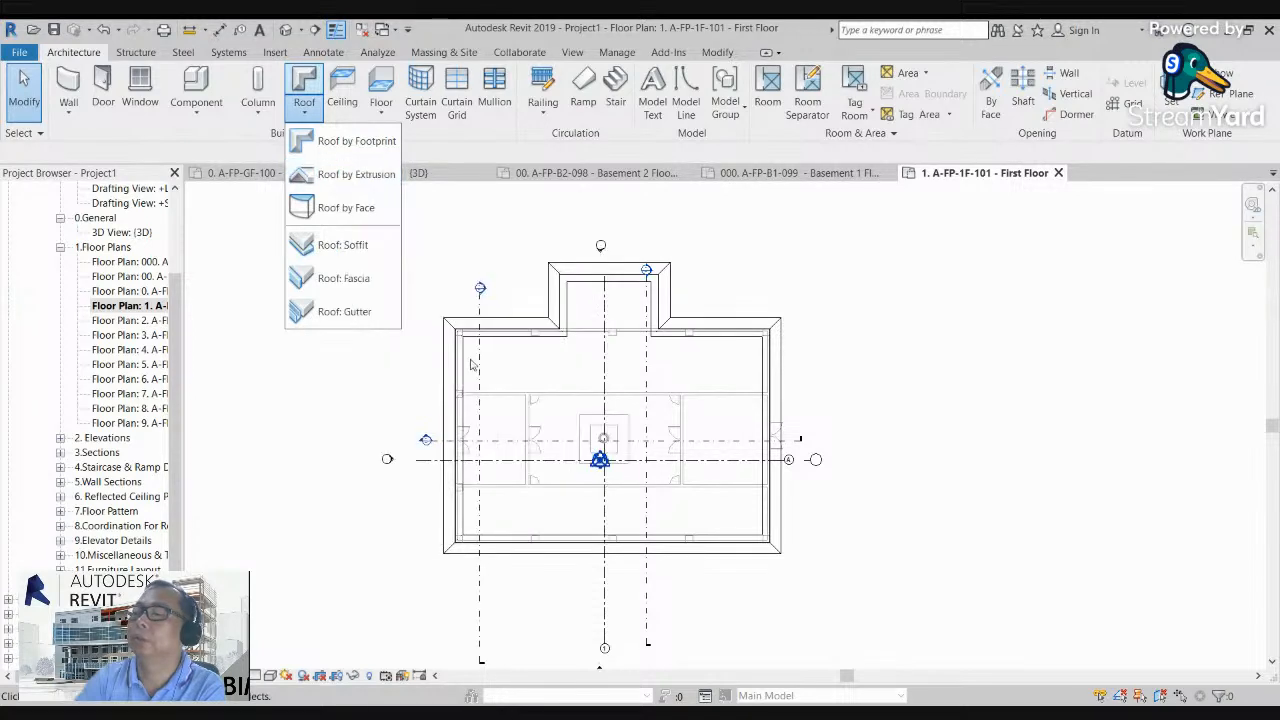
scroll(776, 314, down, 2)
click(541, 225)
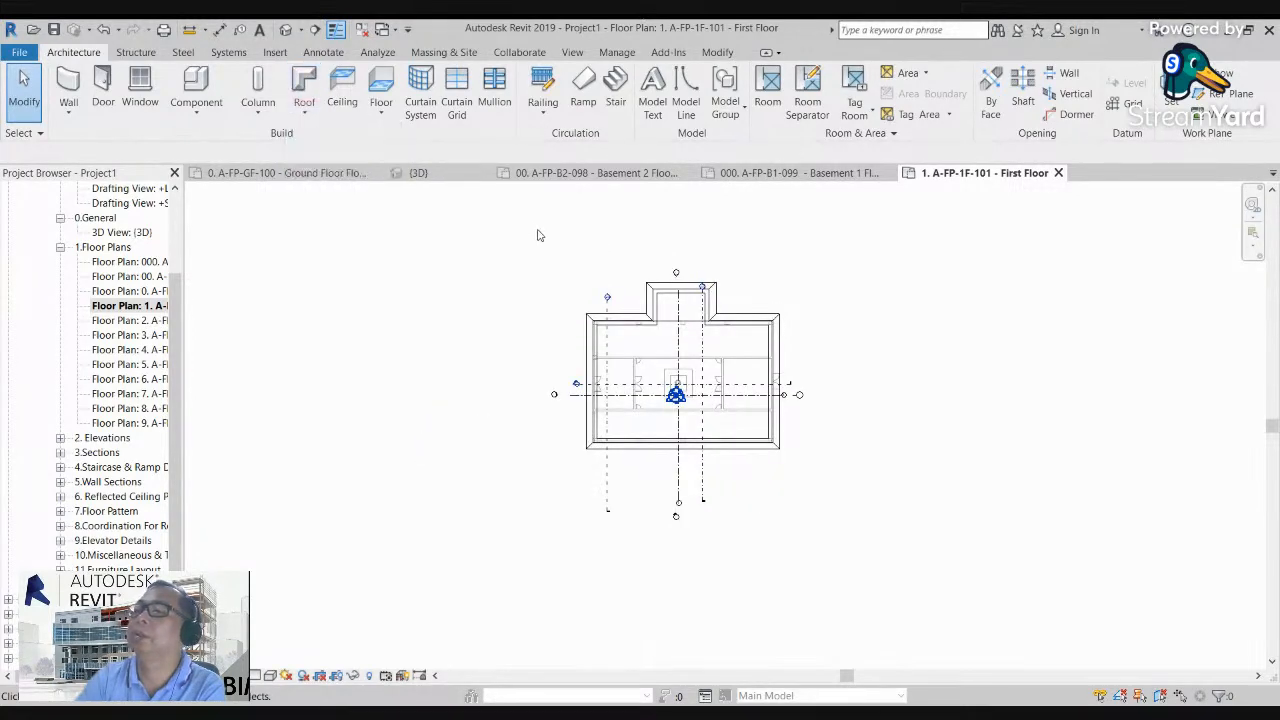
Step: Reopen the default 3D view and extend the section box's front and back sides well beyond the building
click(285, 29)
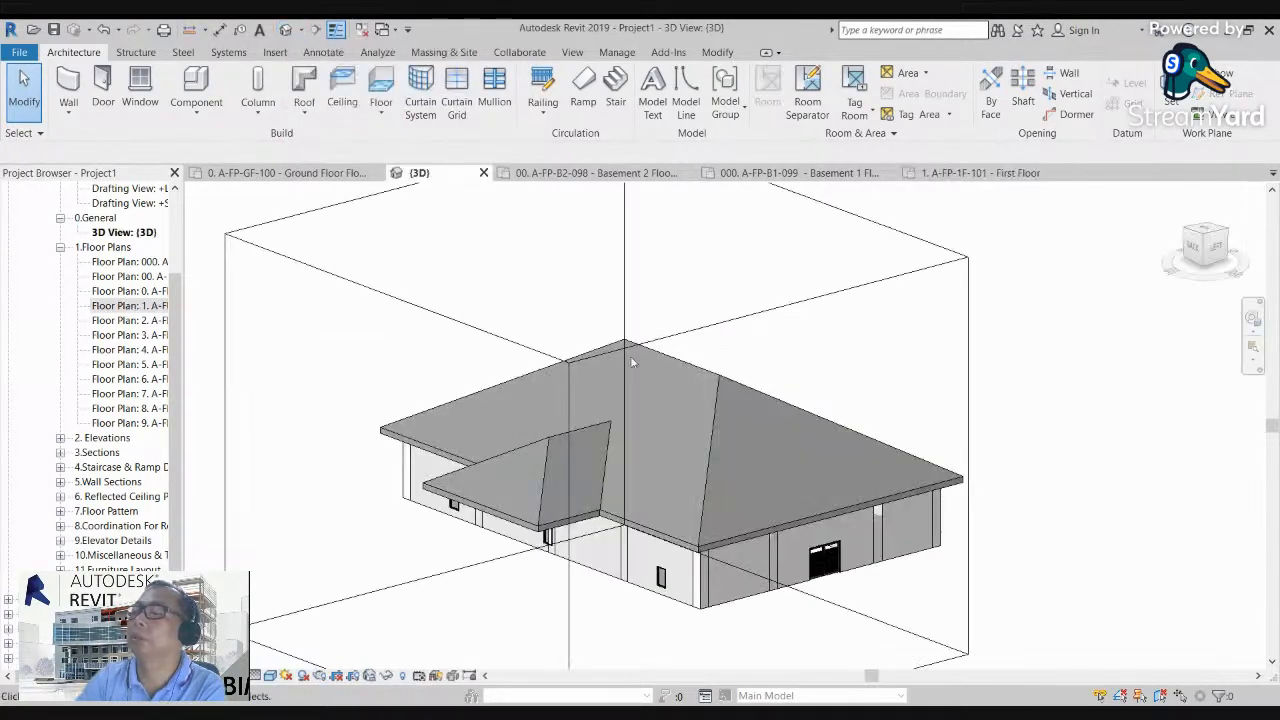
scroll(546, 291, down, 3)
scroll(850, 293, down, 1)
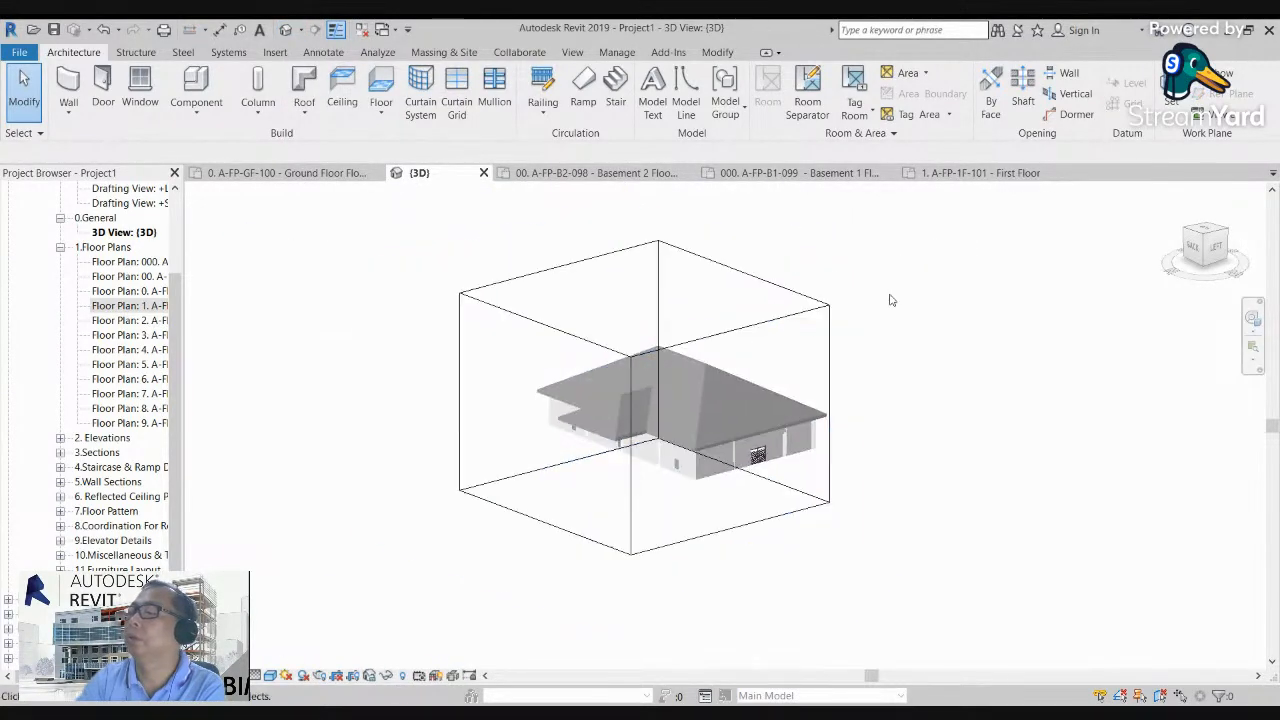
click(829, 323)
drag(743, 371, 876, 336)
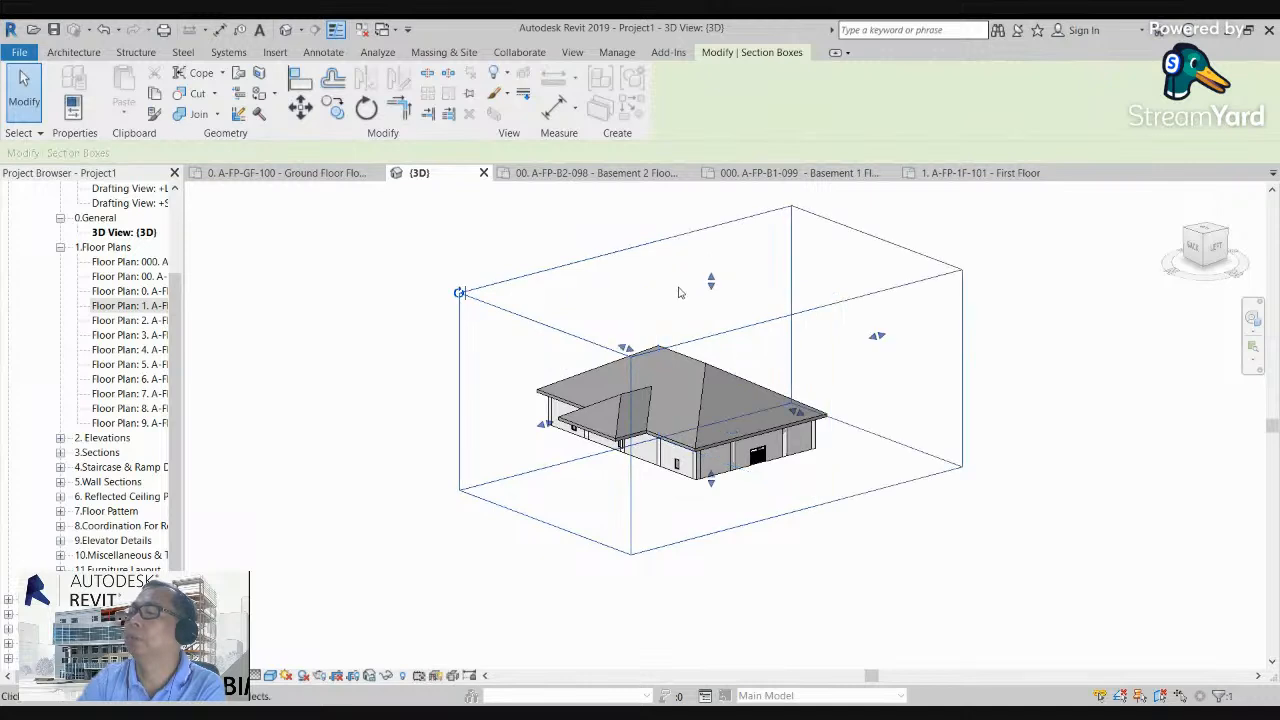
drag(544, 427, 491, 440)
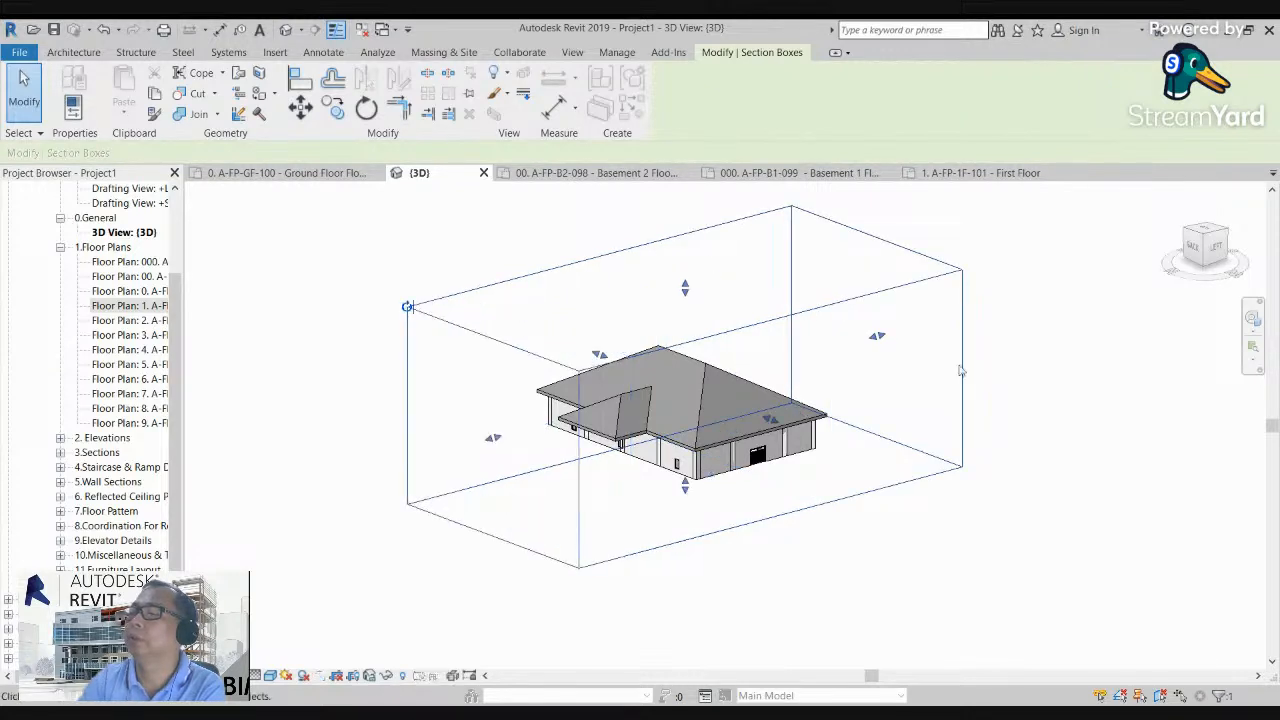
click(837, 325)
Step: Start a roof by extrusion on the face of the end wall with the double door, referenced to UPPER ROOF with offset 0.0
scroll(682, 310, up, 1)
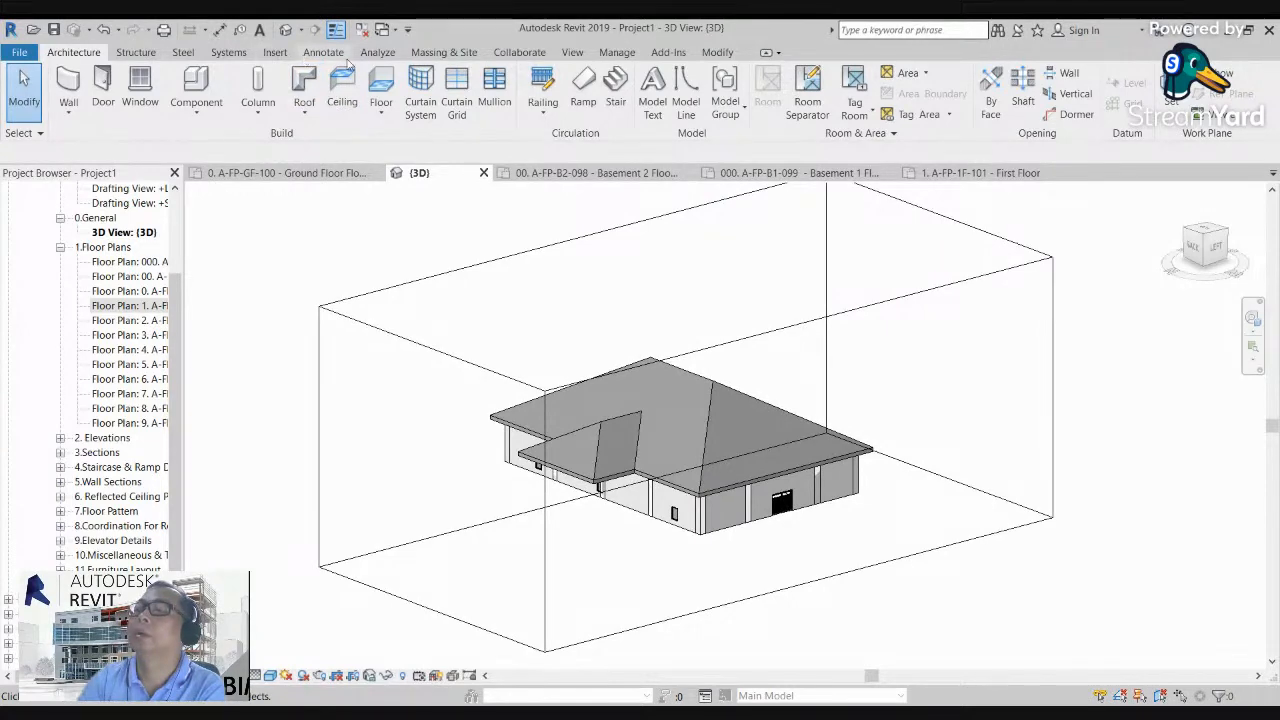
click(303, 113)
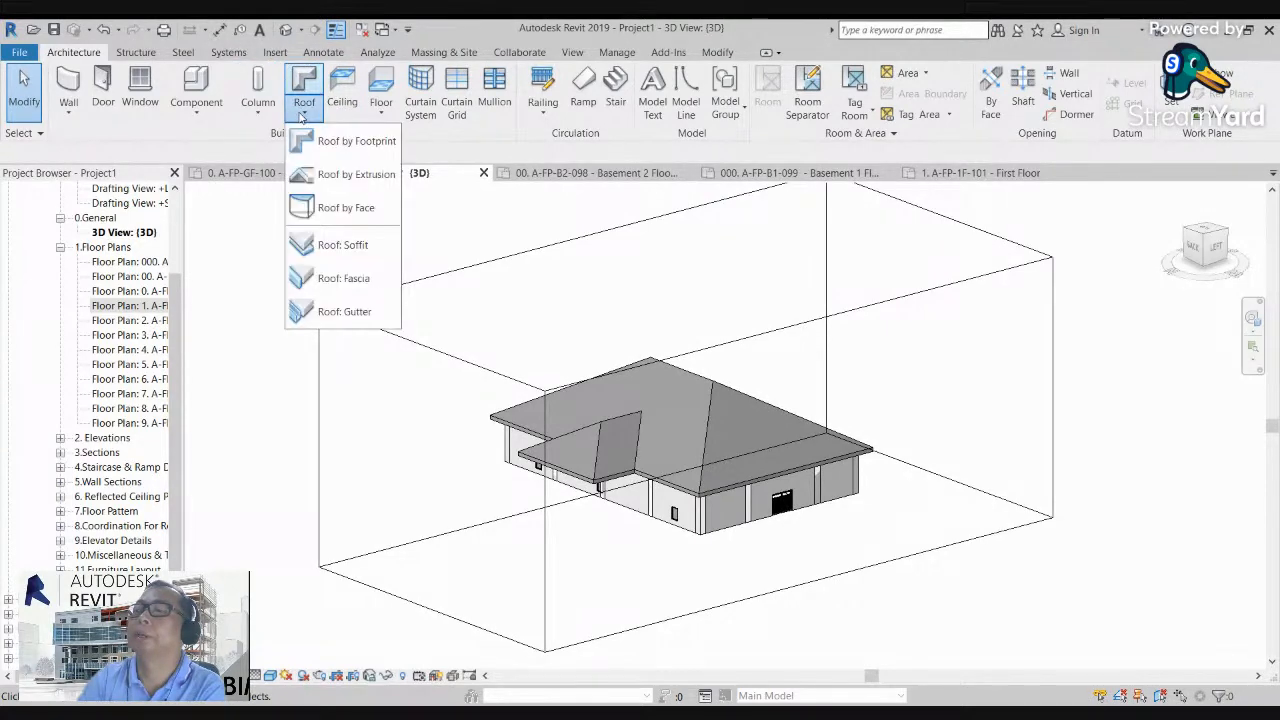
click(348, 175)
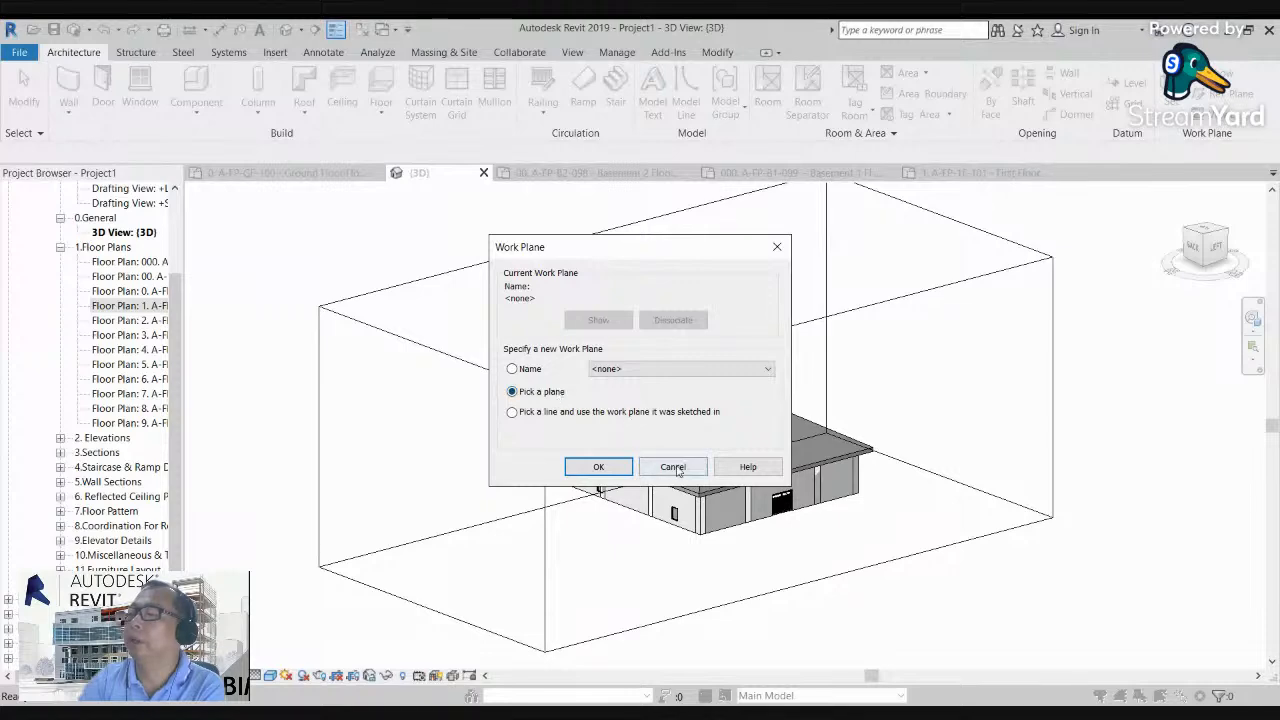
click(603, 468)
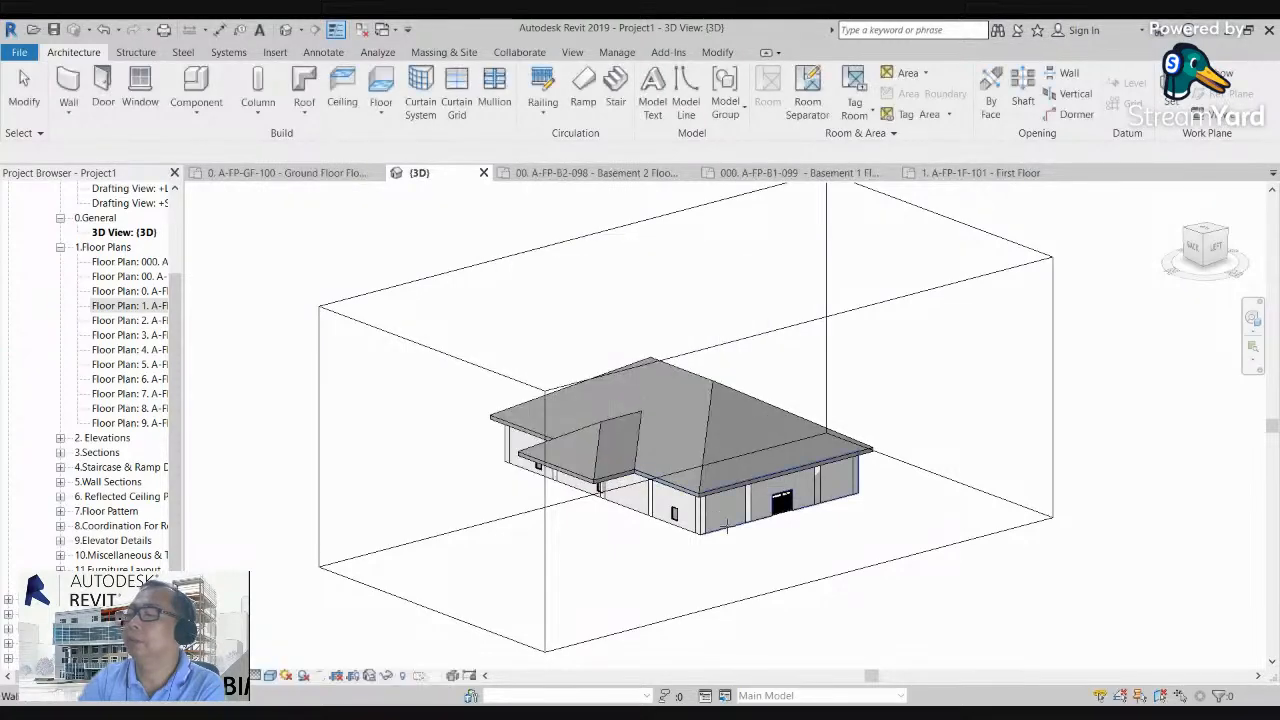
scroll(730, 509, up, 4)
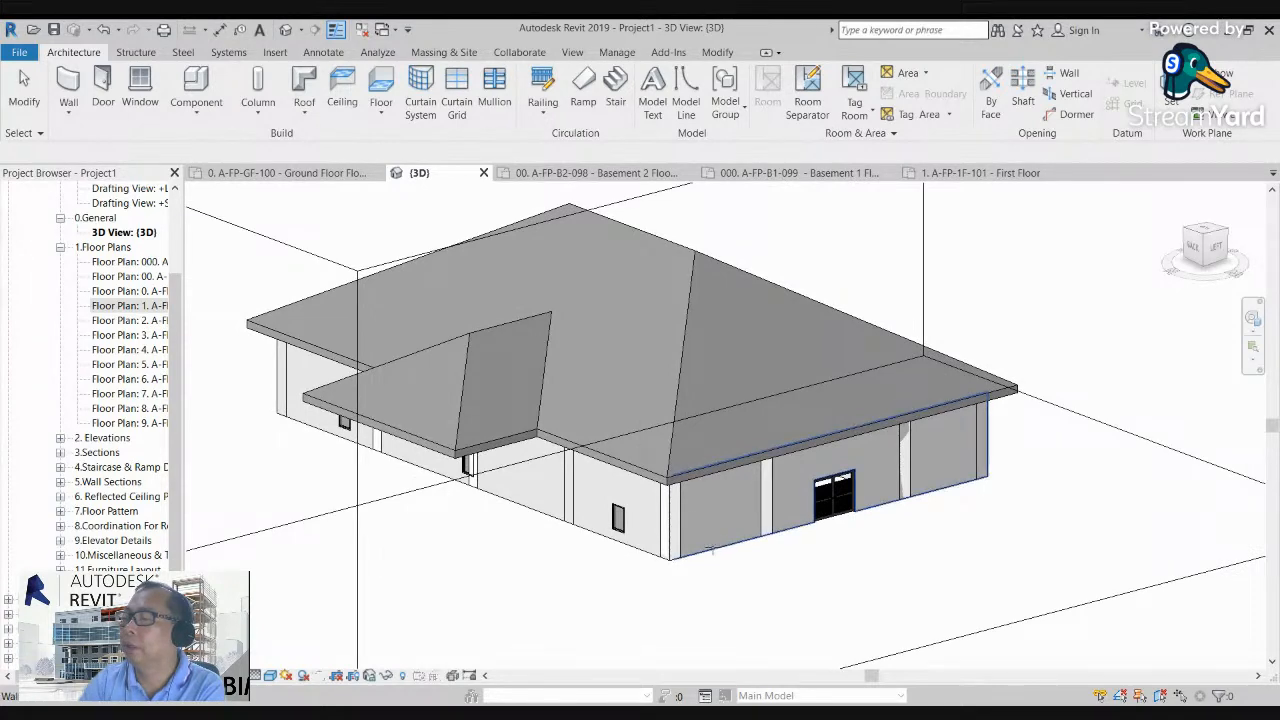
click(712, 550)
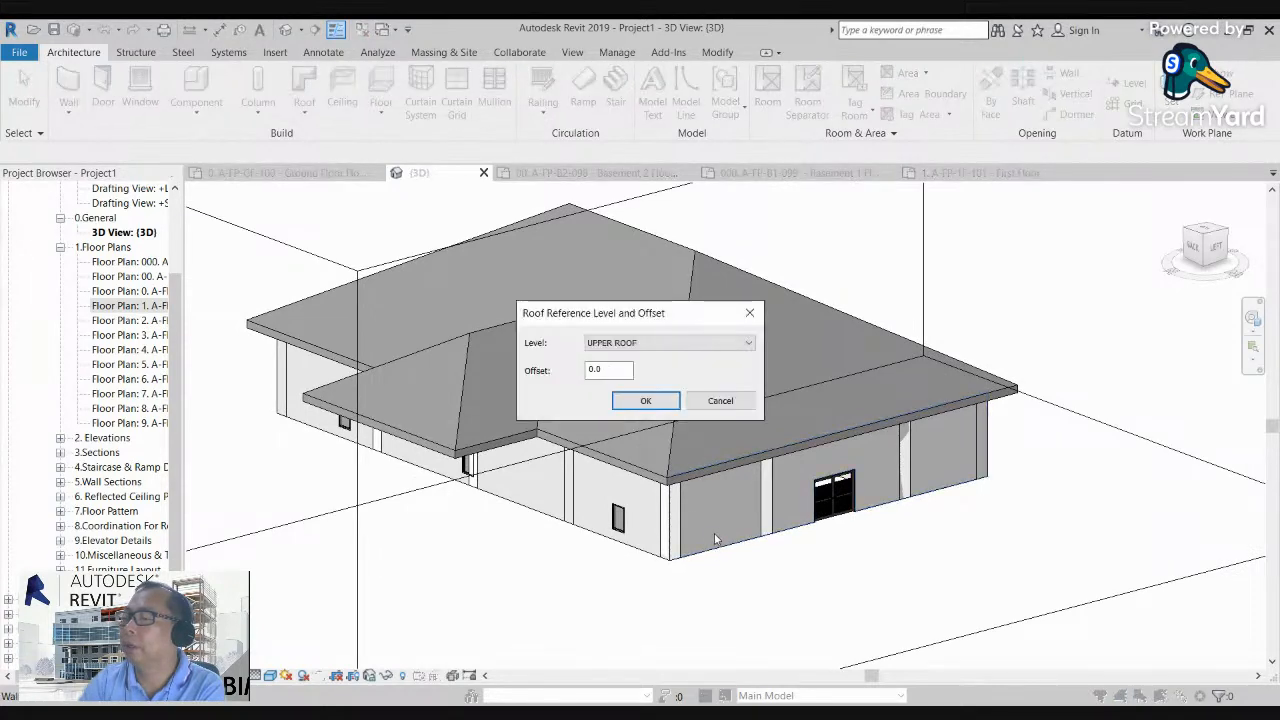
click(642, 400)
Step: Sketch the extrusion roof's profile as two connected arcs above the double-door end wall, a low arc followed by a rounder one
middle_drag(797, 482, 700, 508)
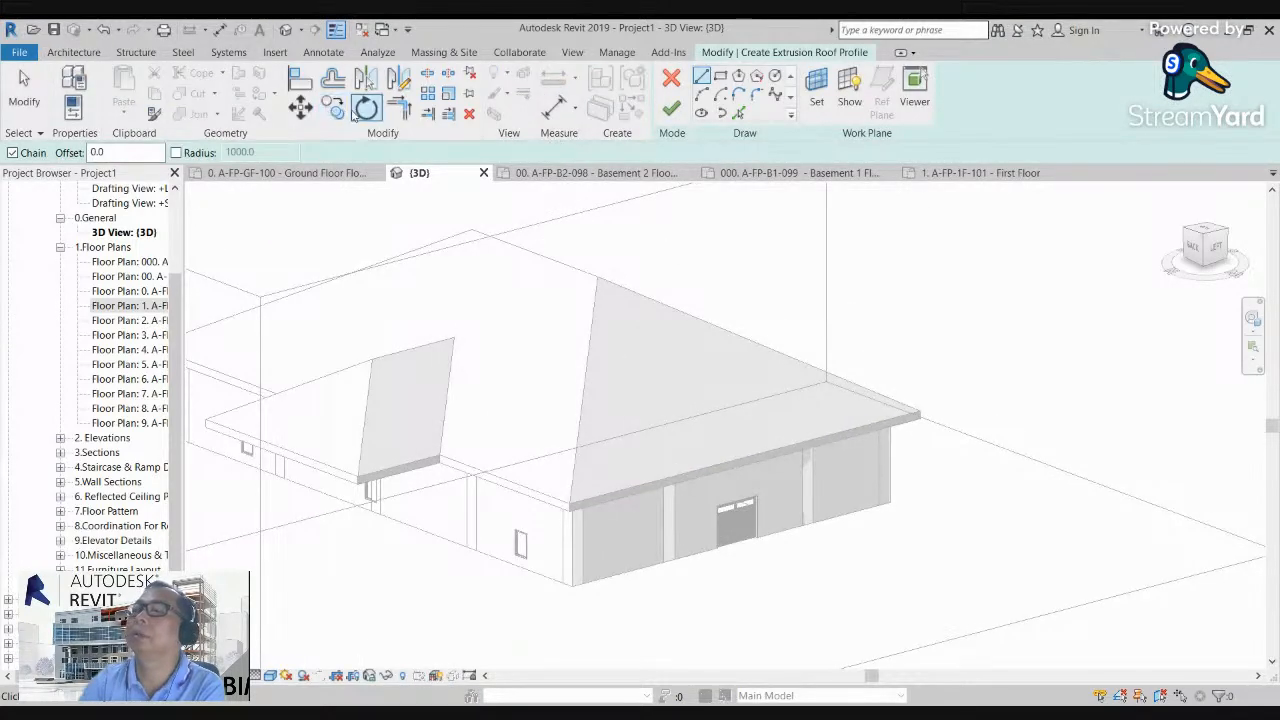
click(701, 94)
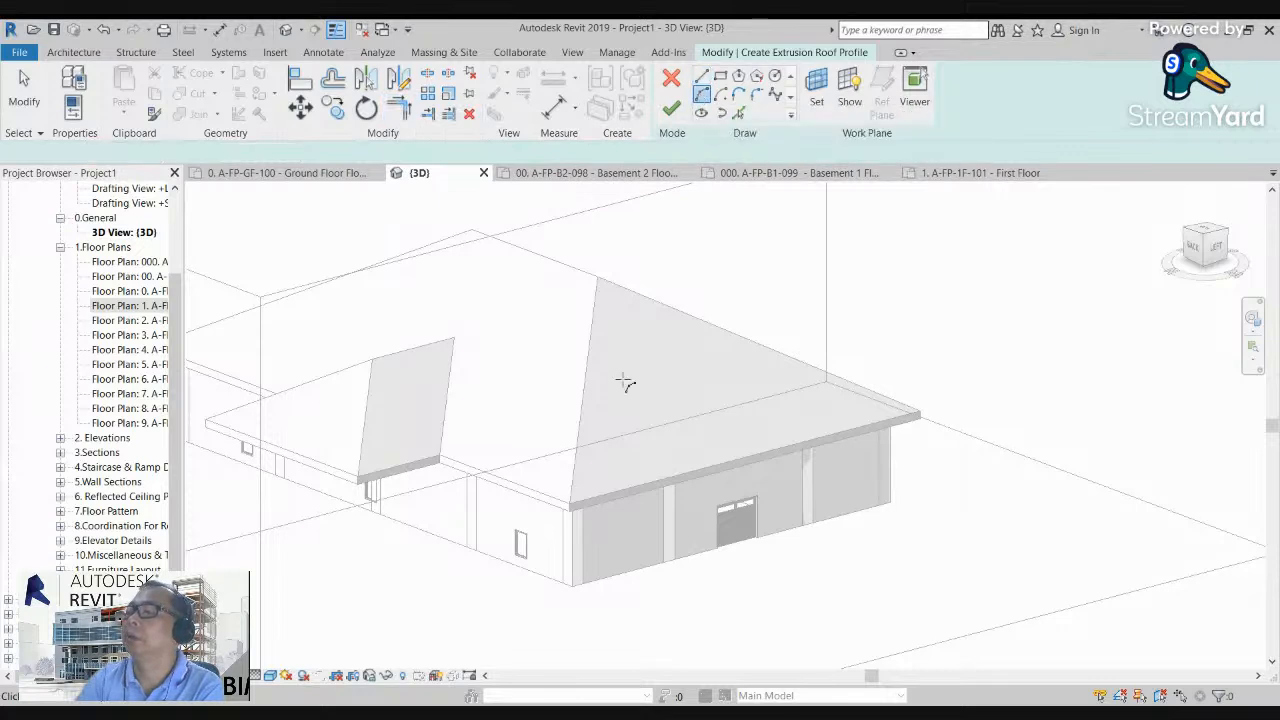
click(697, 400)
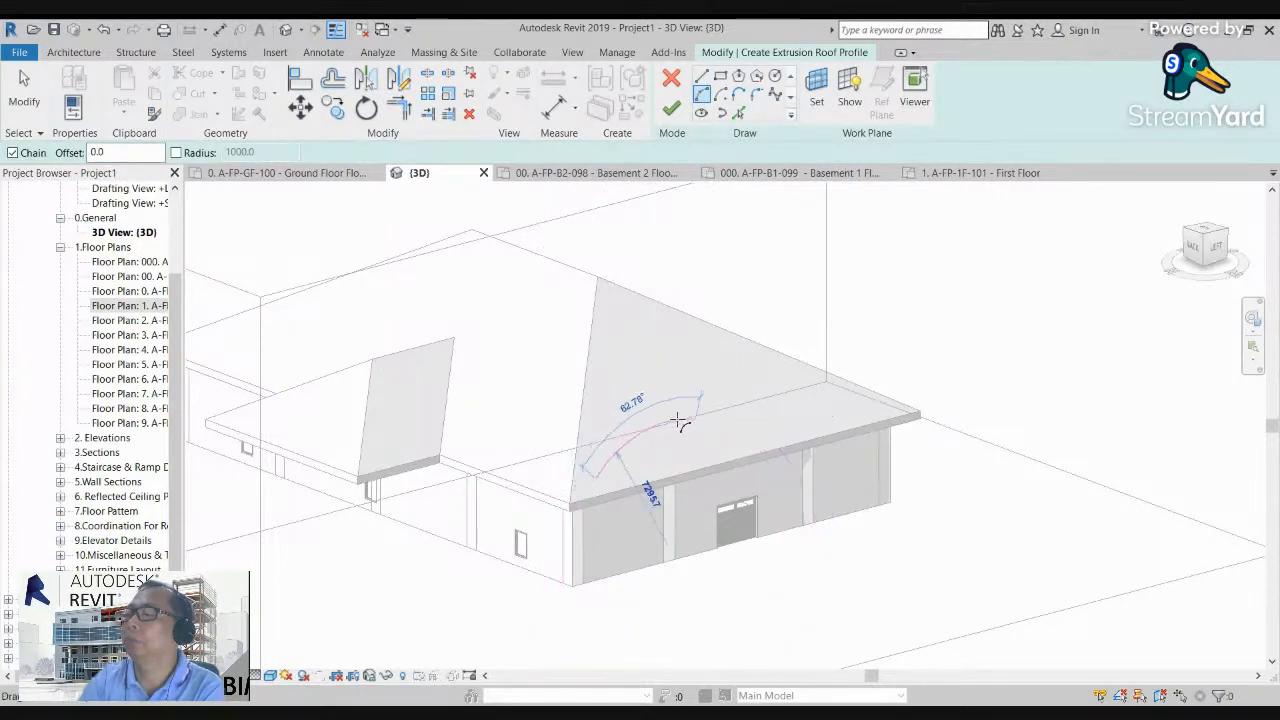
click(680, 425)
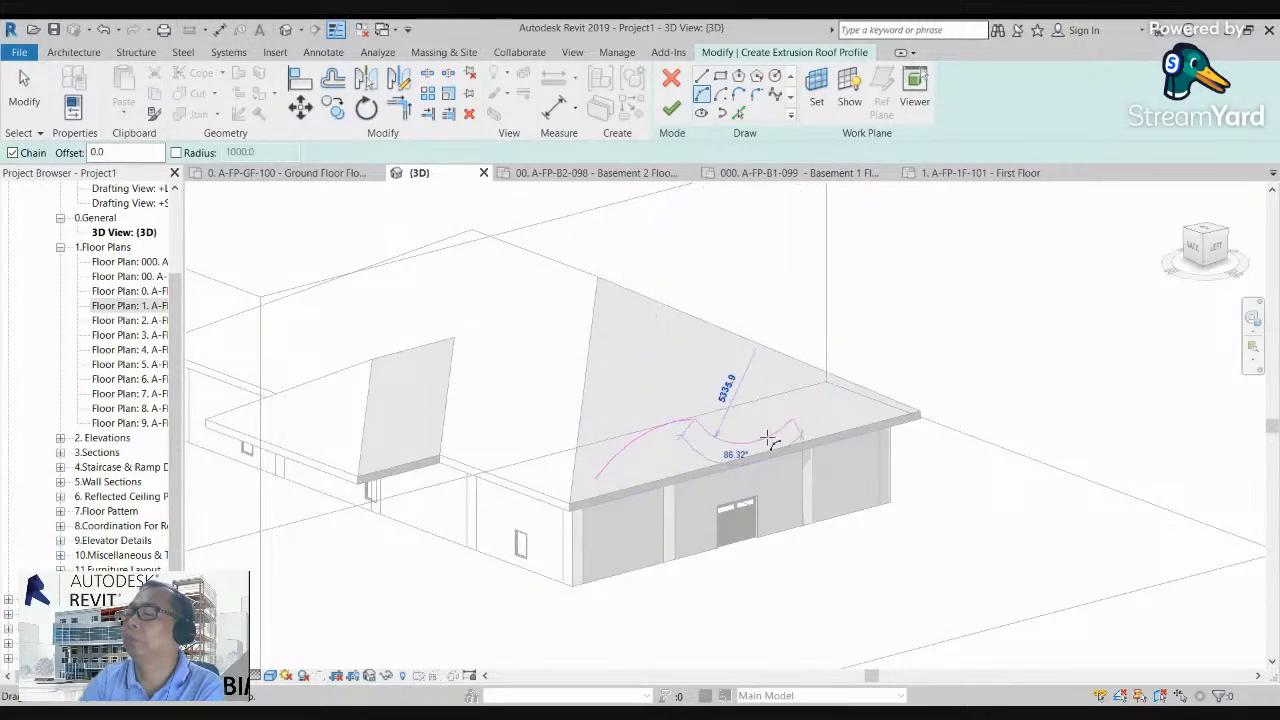
click(794, 416)
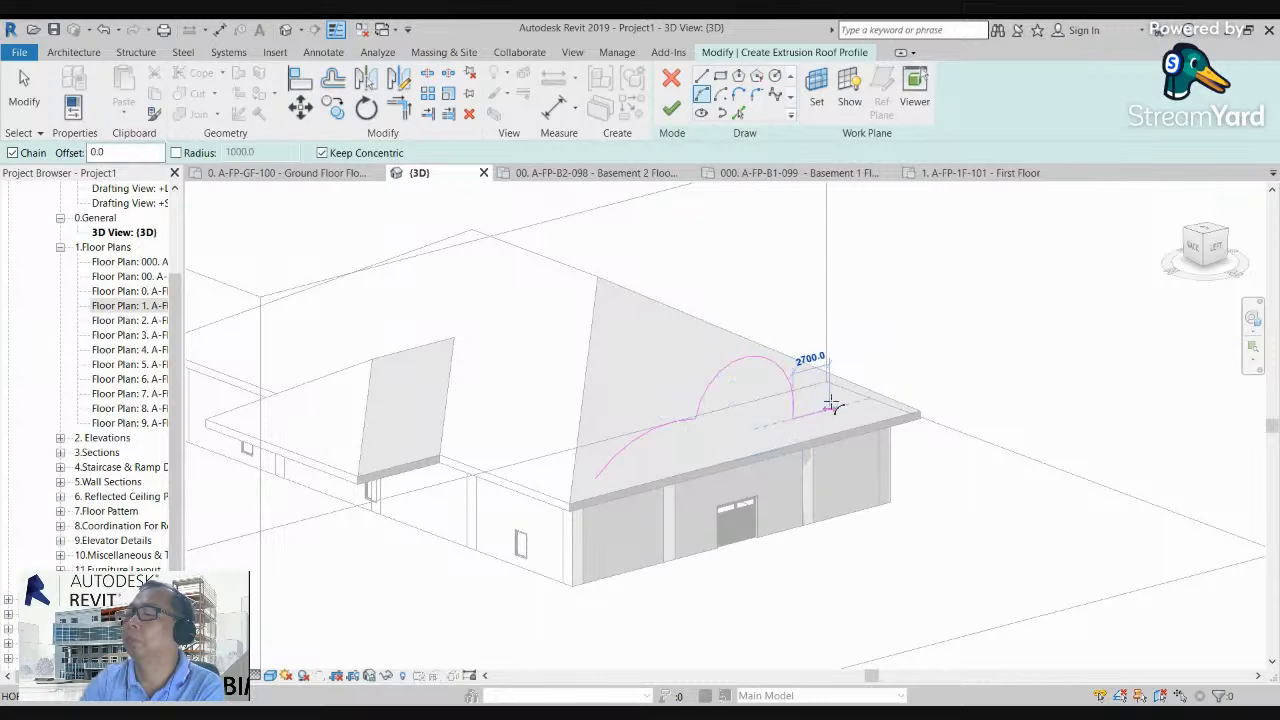
key(Escape)
key(Escape)
Step: Enlarge the rounder arc of the profile, finish the extrusion roof and deselect it
click(758, 362)
drag(760, 371, 792, 340)
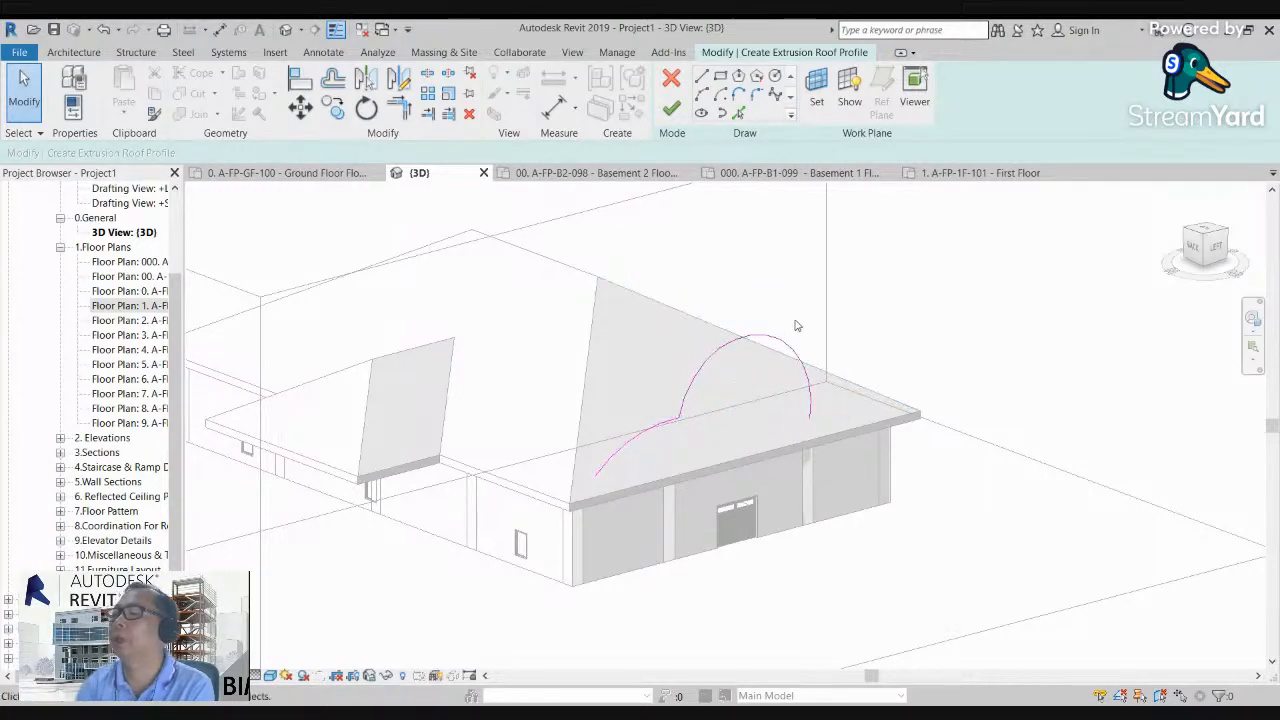
click(671, 108)
key(Escape)
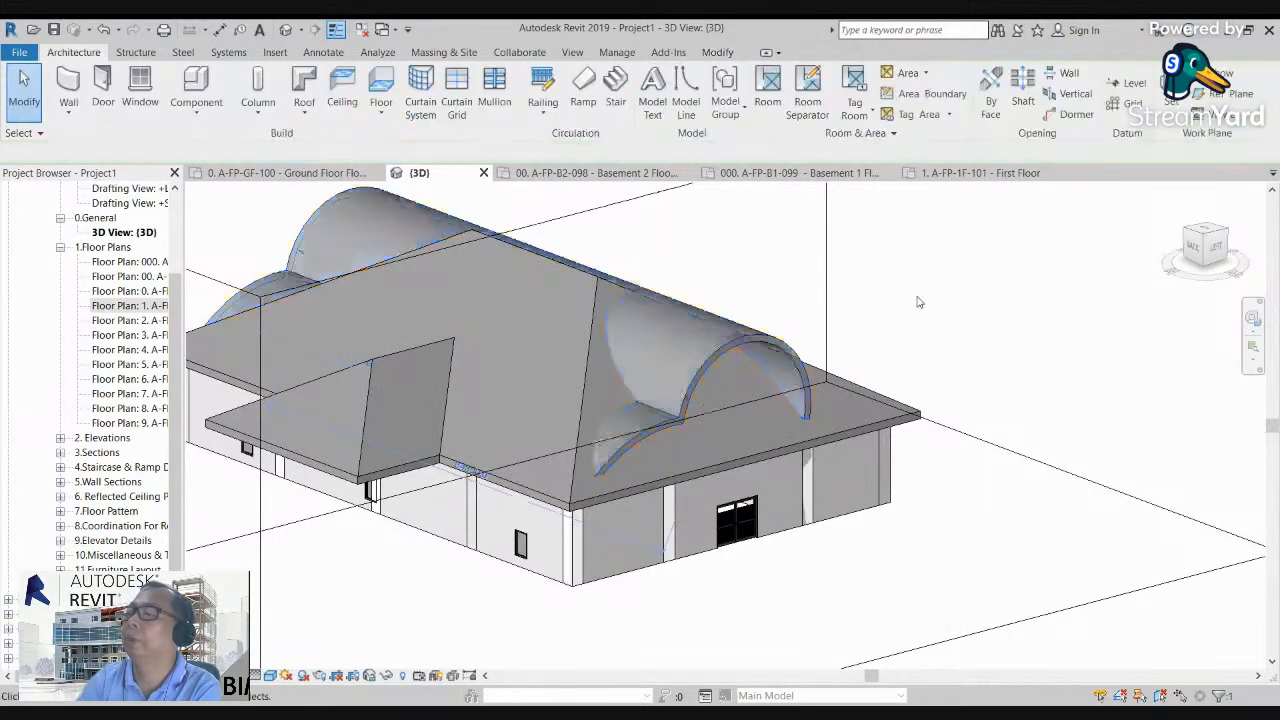
Step: Examine the curved extrusion roof from both ends of the building and review the available roof tools
shift+middle_drag(916, 305, 795, 323)
scroll(864, 371, down, 3)
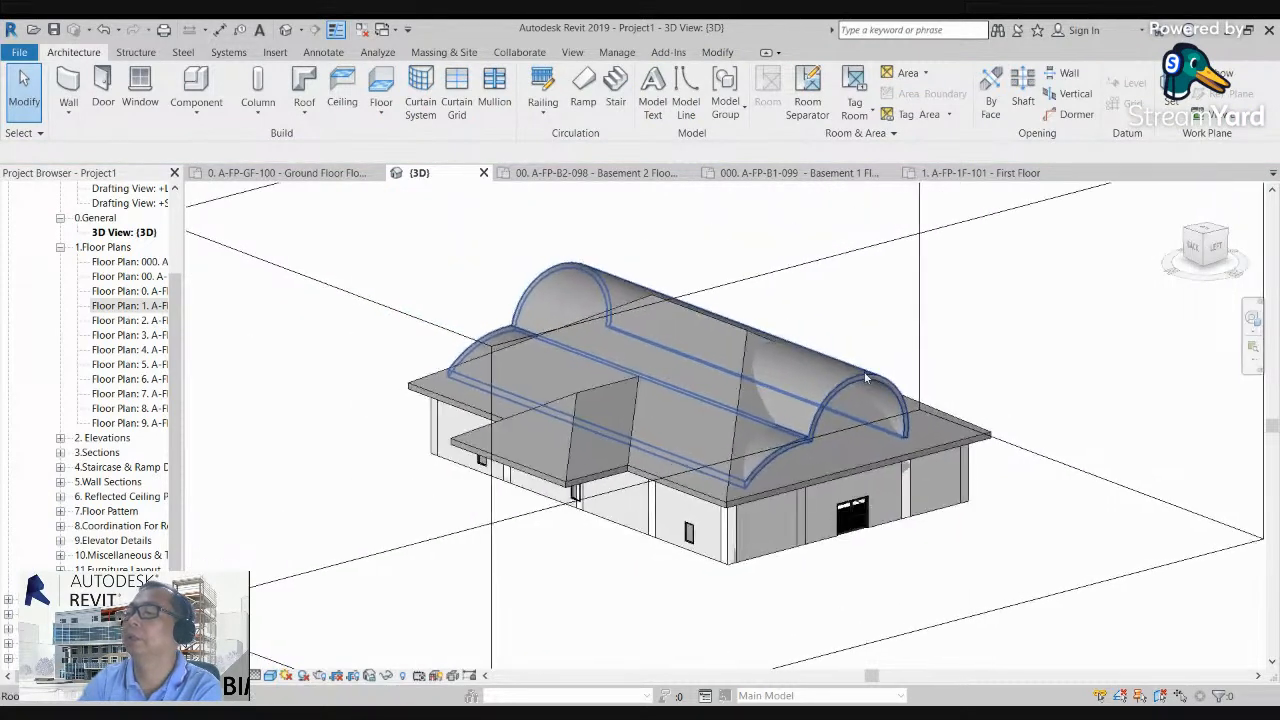
scroll(832, 395, up, 4)
shift+middle_drag(832, 395, 935, 319)
shift+middle_drag(1127, 282, 423, 437)
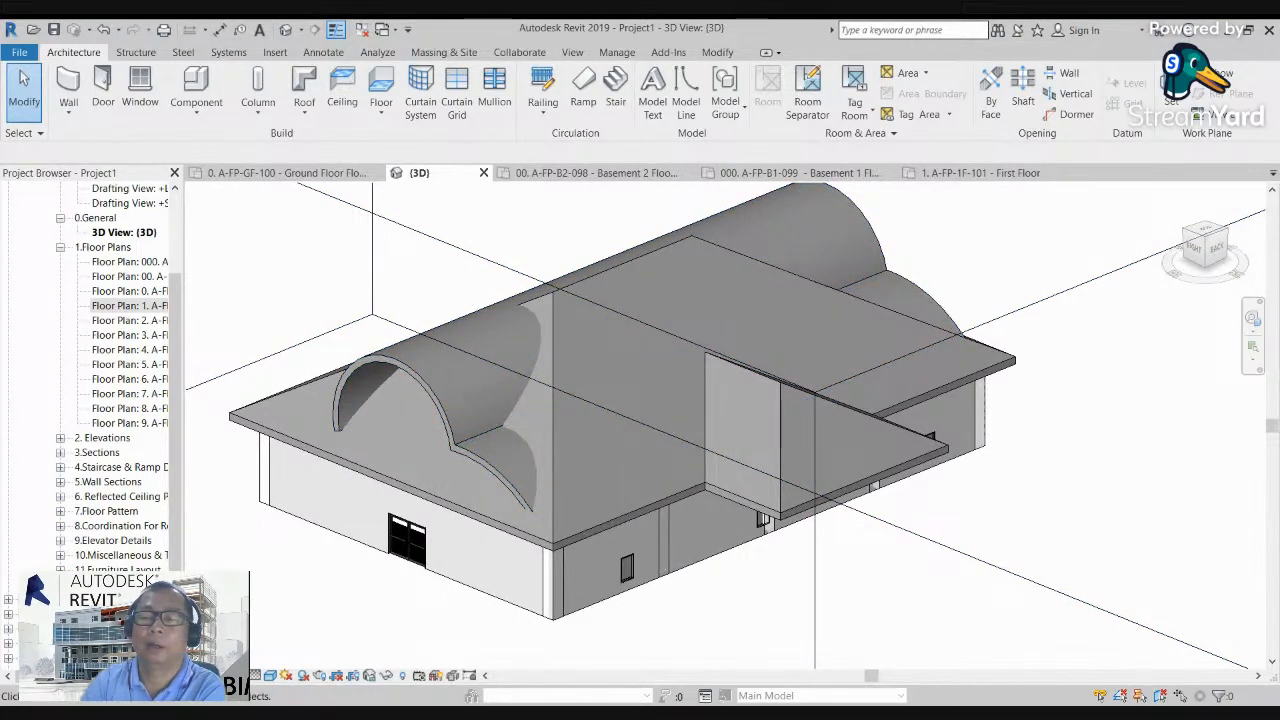
middle_drag(393, 363, 405, 396)
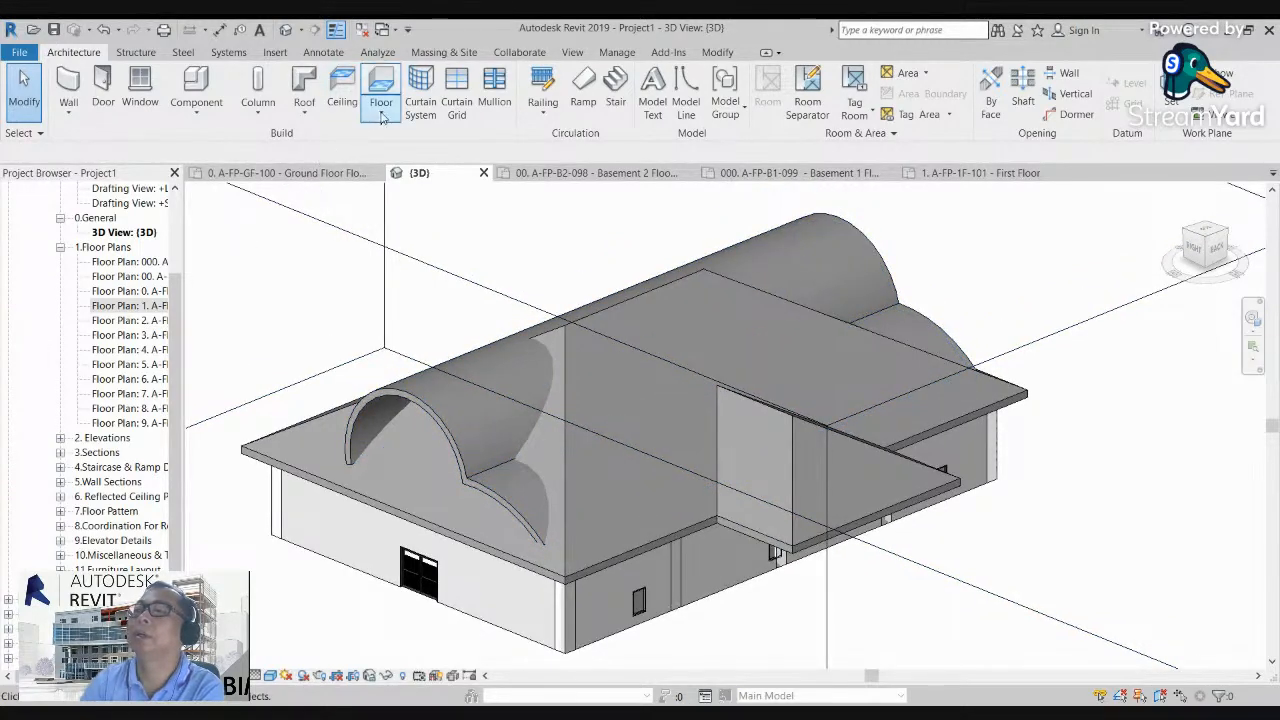
click(306, 112)
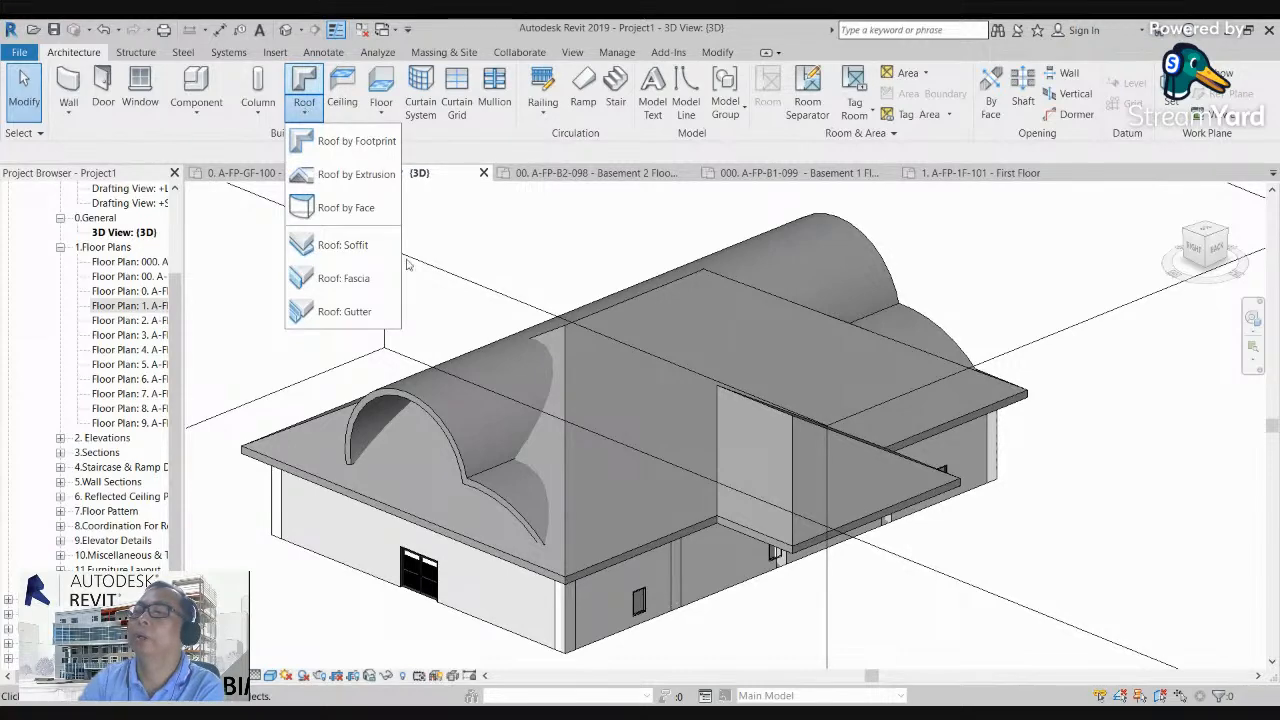
scroll(496, 398, down, 2)
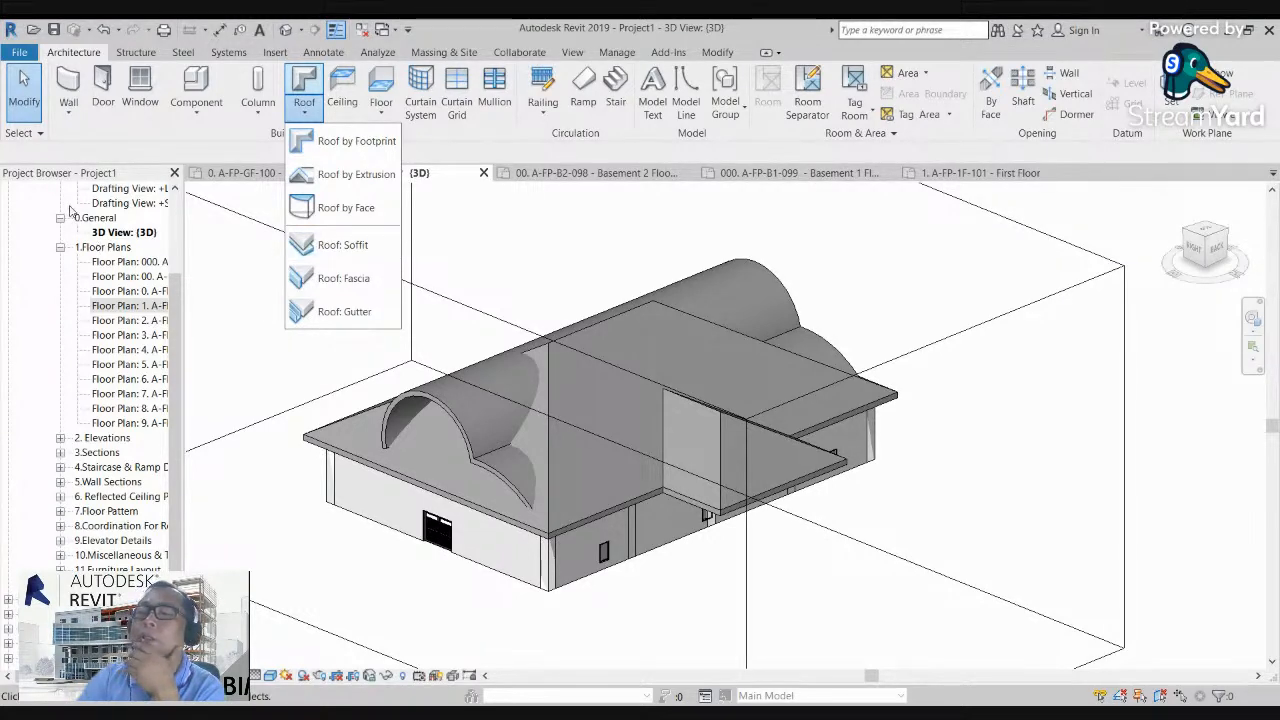
click(510, 260)
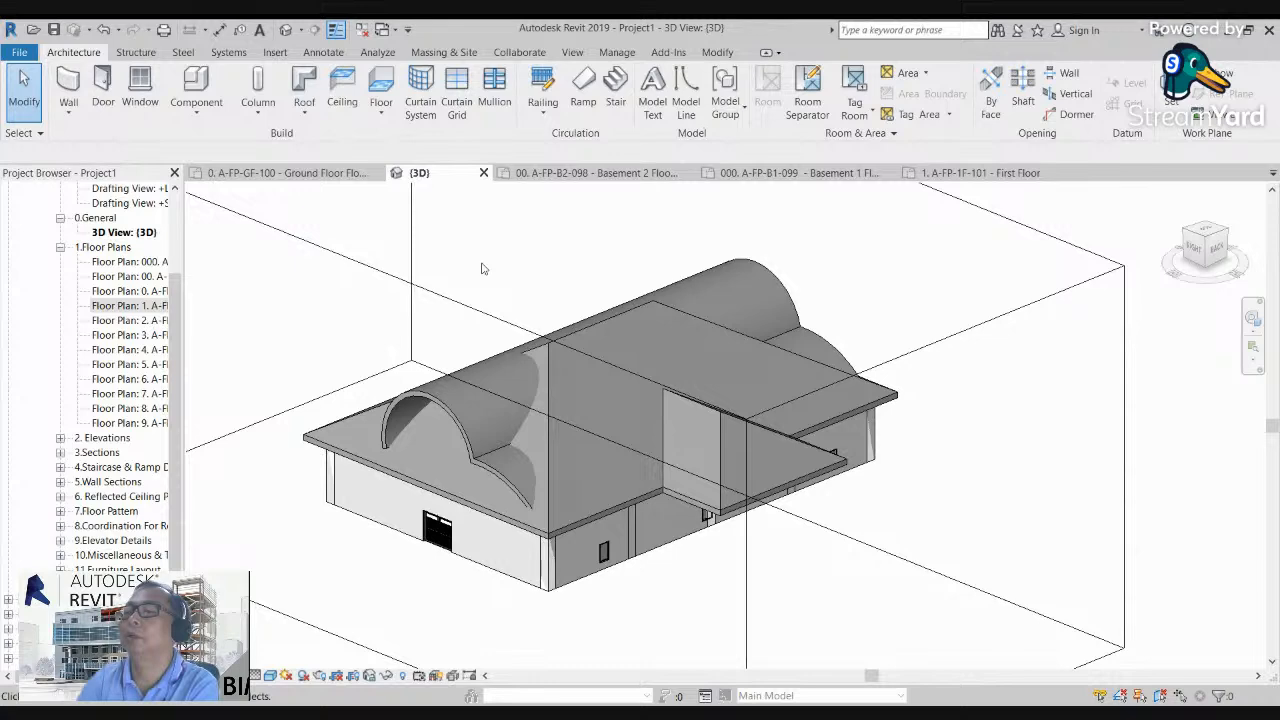
Step: Start a roof soffit and move it to the FIRST FLOOR level
scroll(554, 515, up, 3)
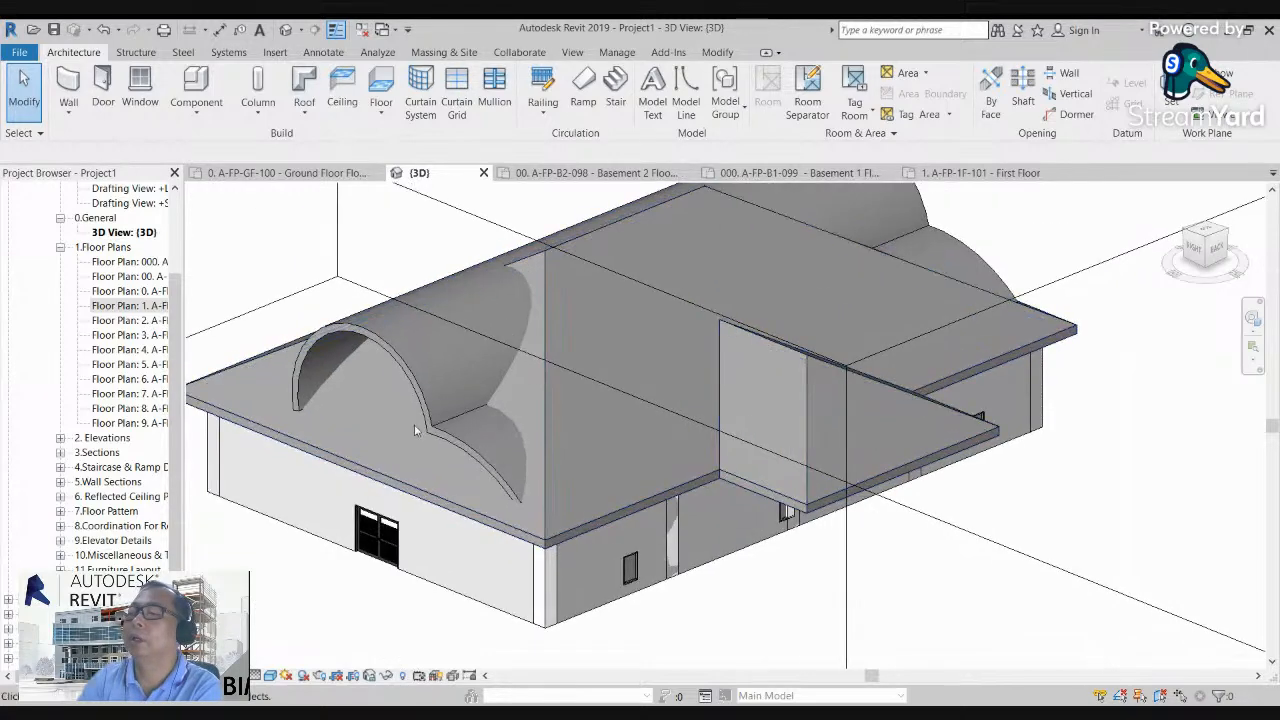
click(305, 110)
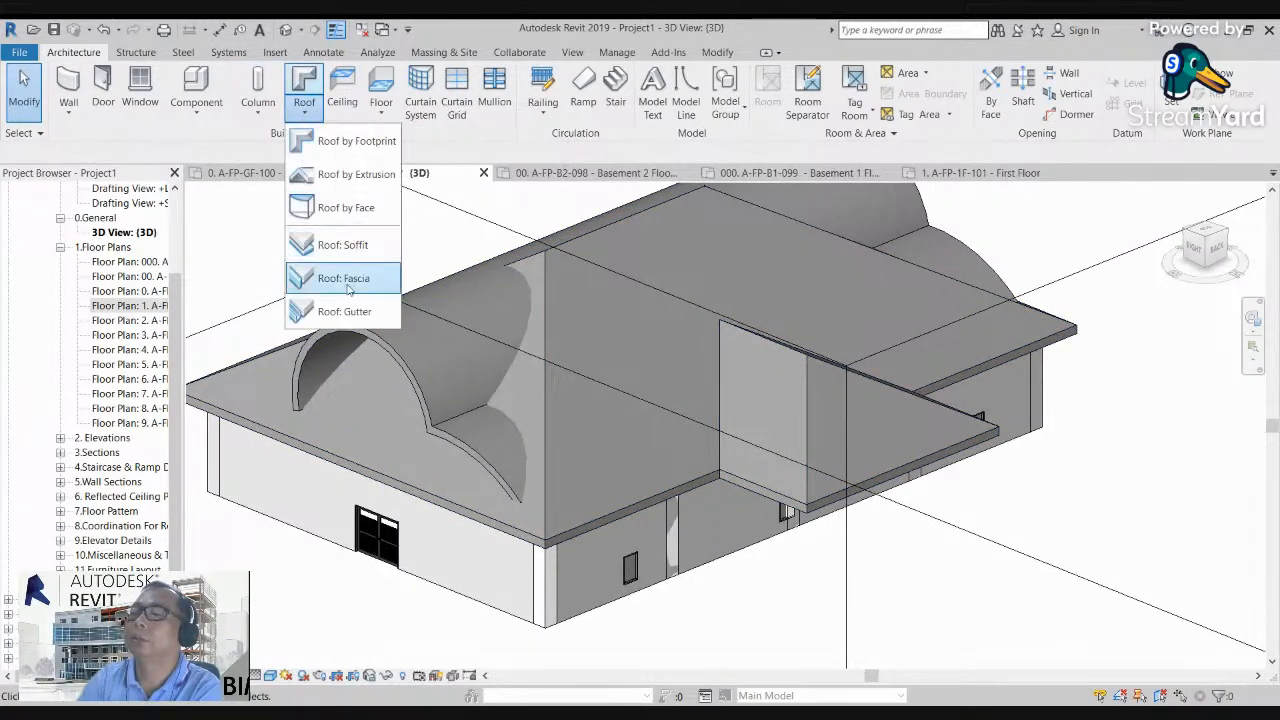
click(339, 250)
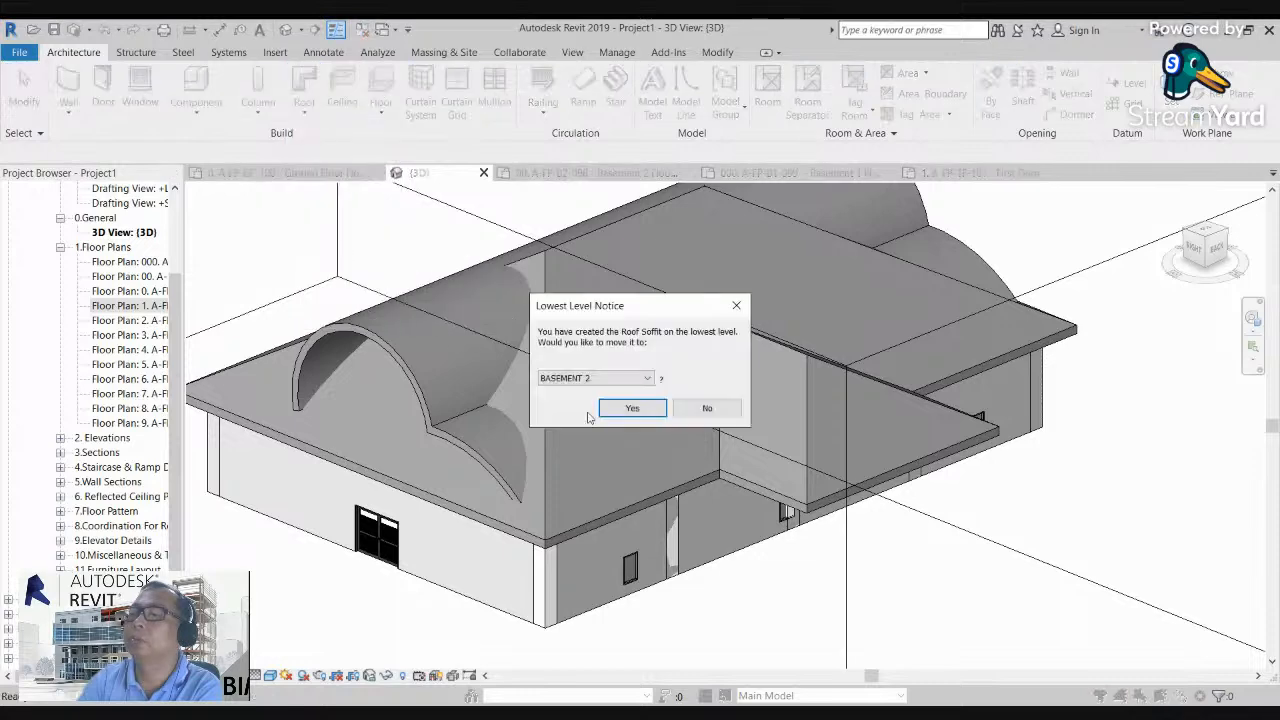
click(650, 379)
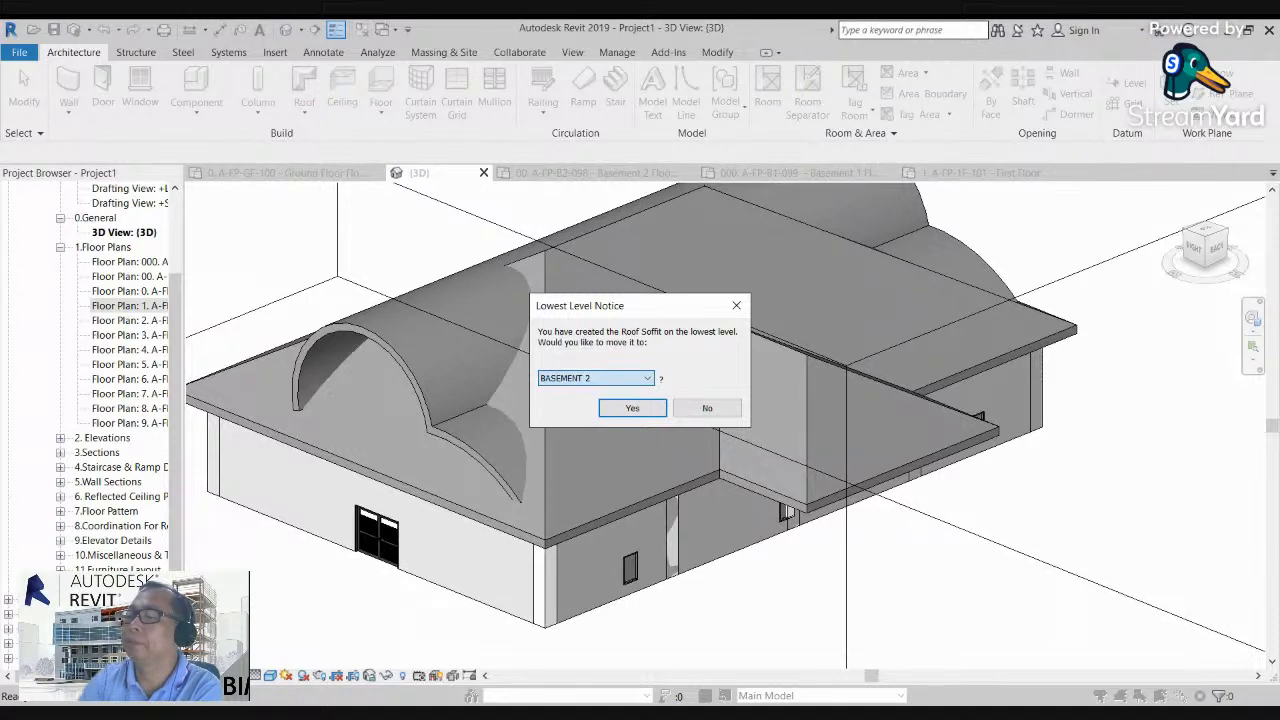
click(581, 445)
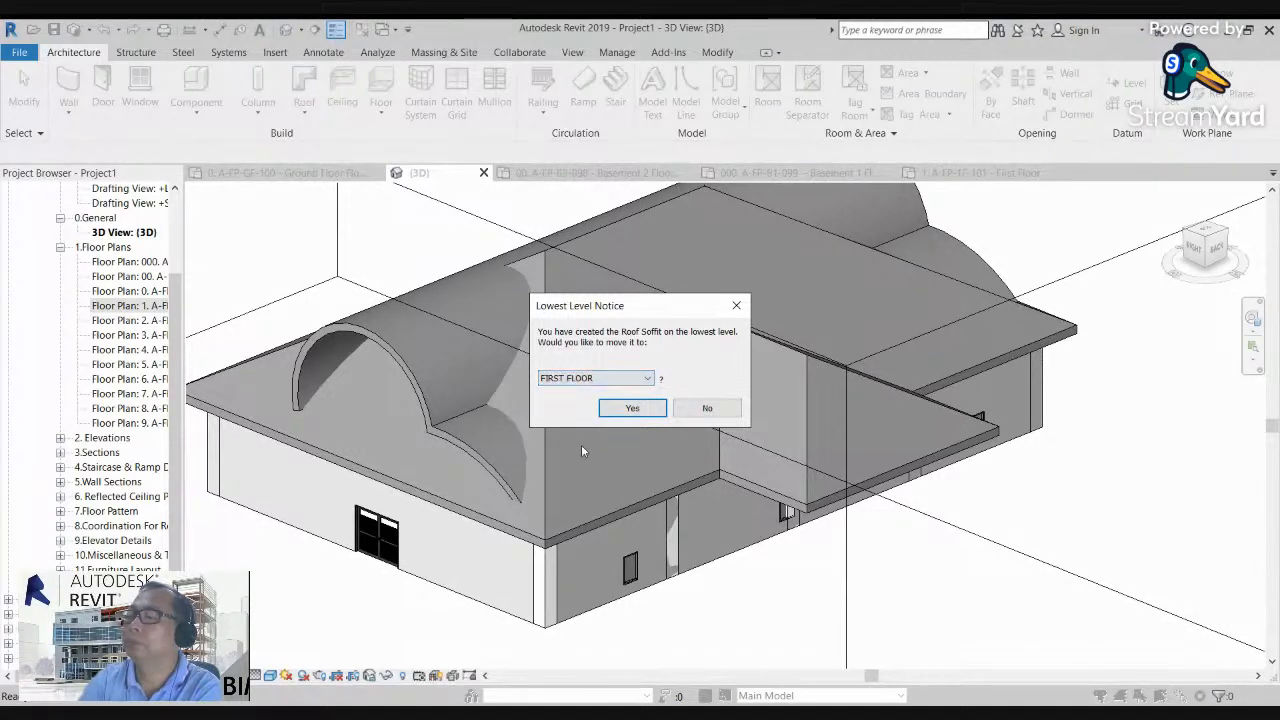
click(632, 409)
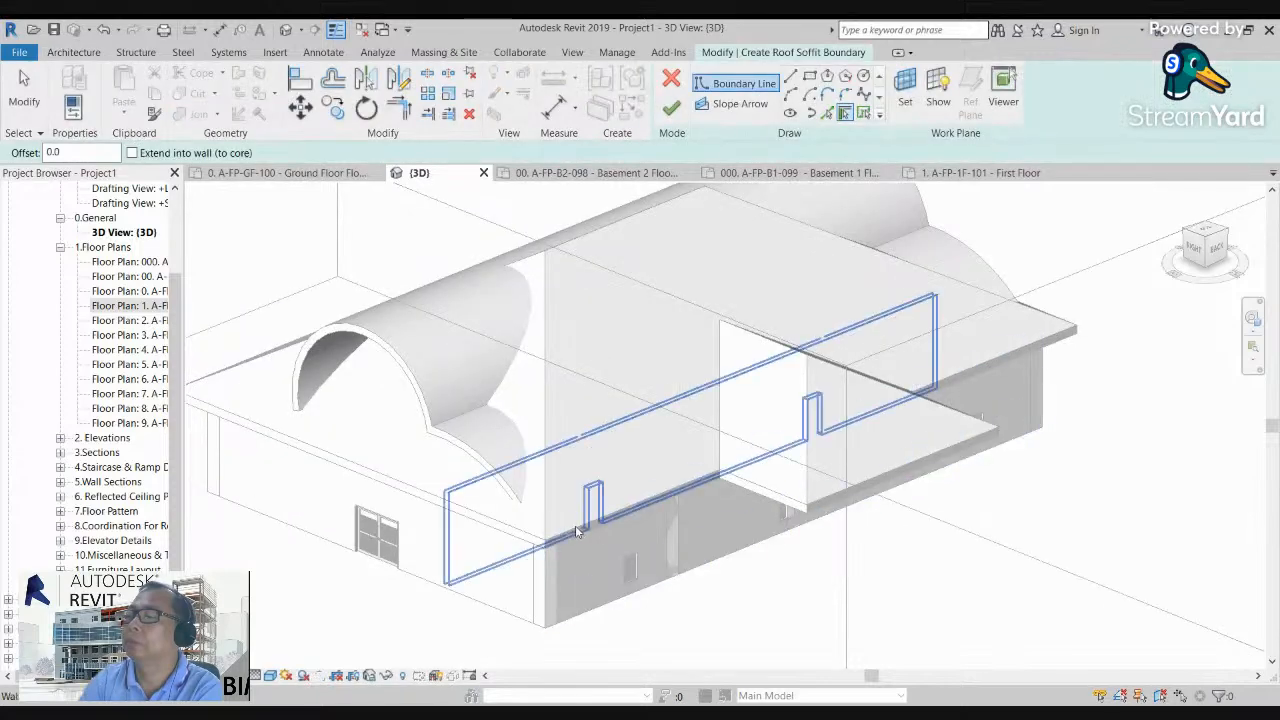
Step: Pick the long back wall as a soffit boundary line, try to finish the soffit and continue sketching
scroll(563, 545, up, 4)
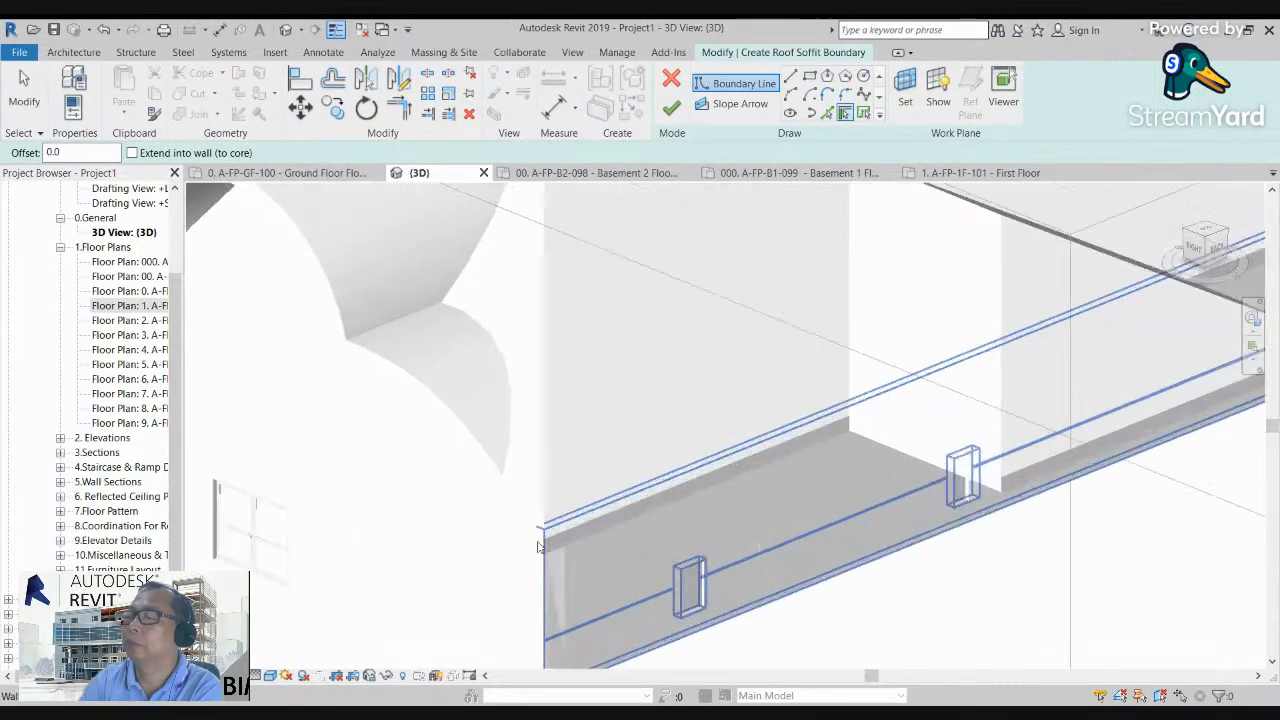
scroll(551, 544, down, 8)
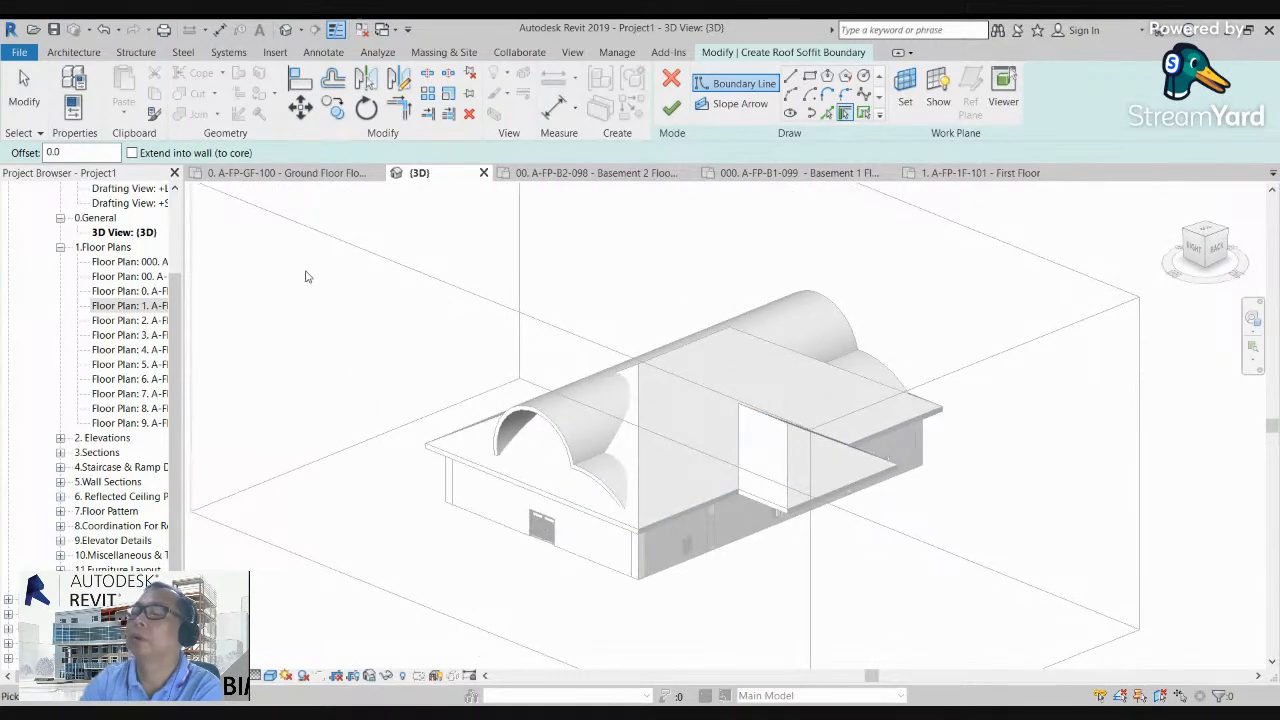
click(655, 527)
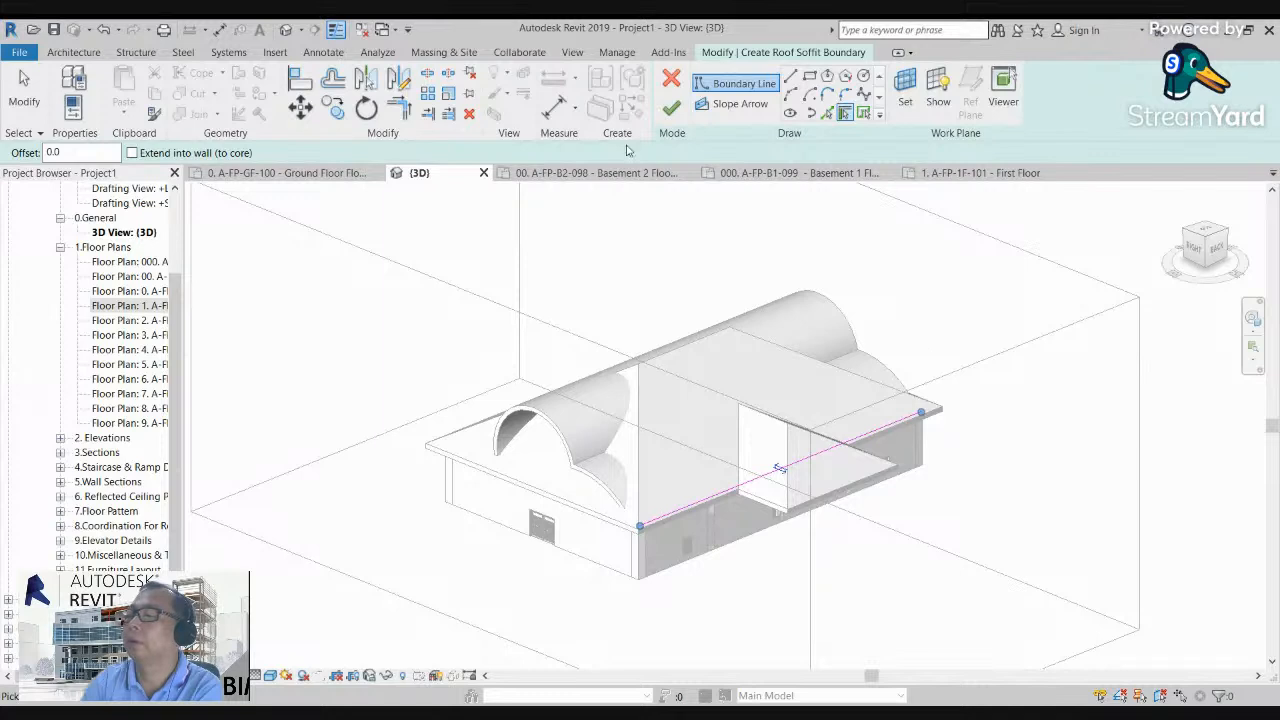
click(672, 108)
click(1026, 505)
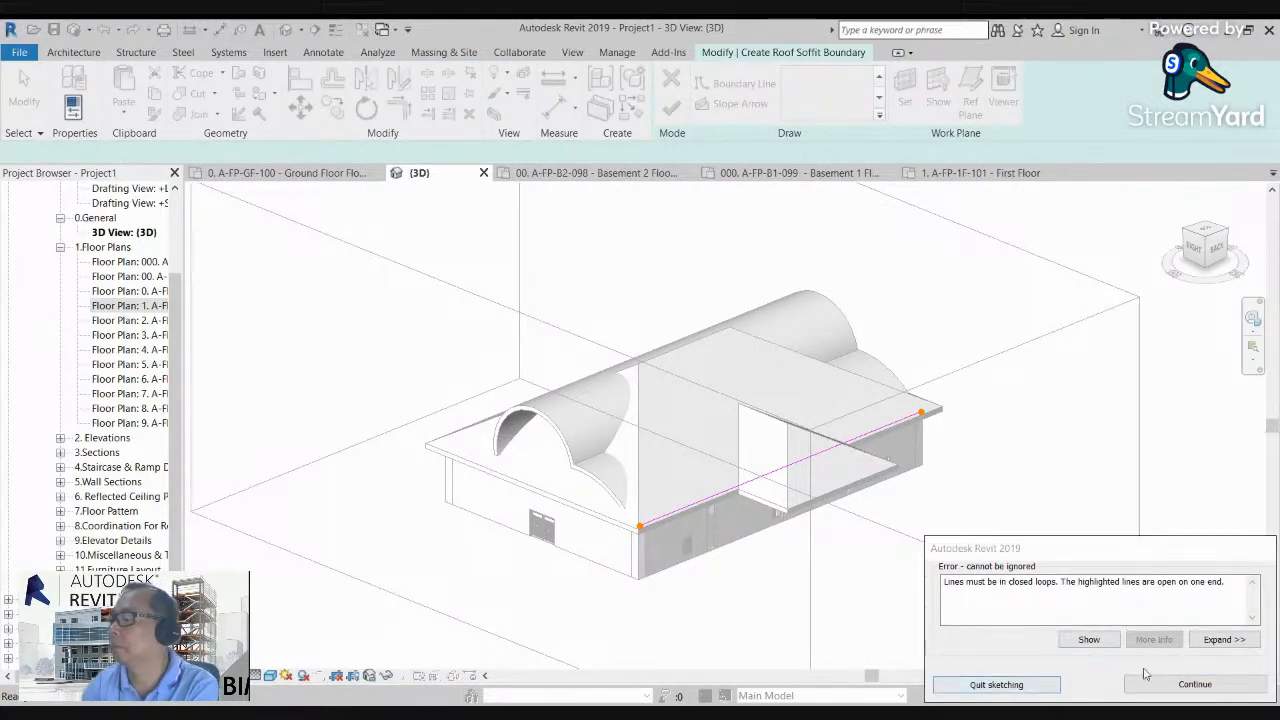
click(1195, 684)
Step: Set the soffit boundary line's offset from the back wall to 30.0 and deselect the line
scroll(965, 426, up, 3)
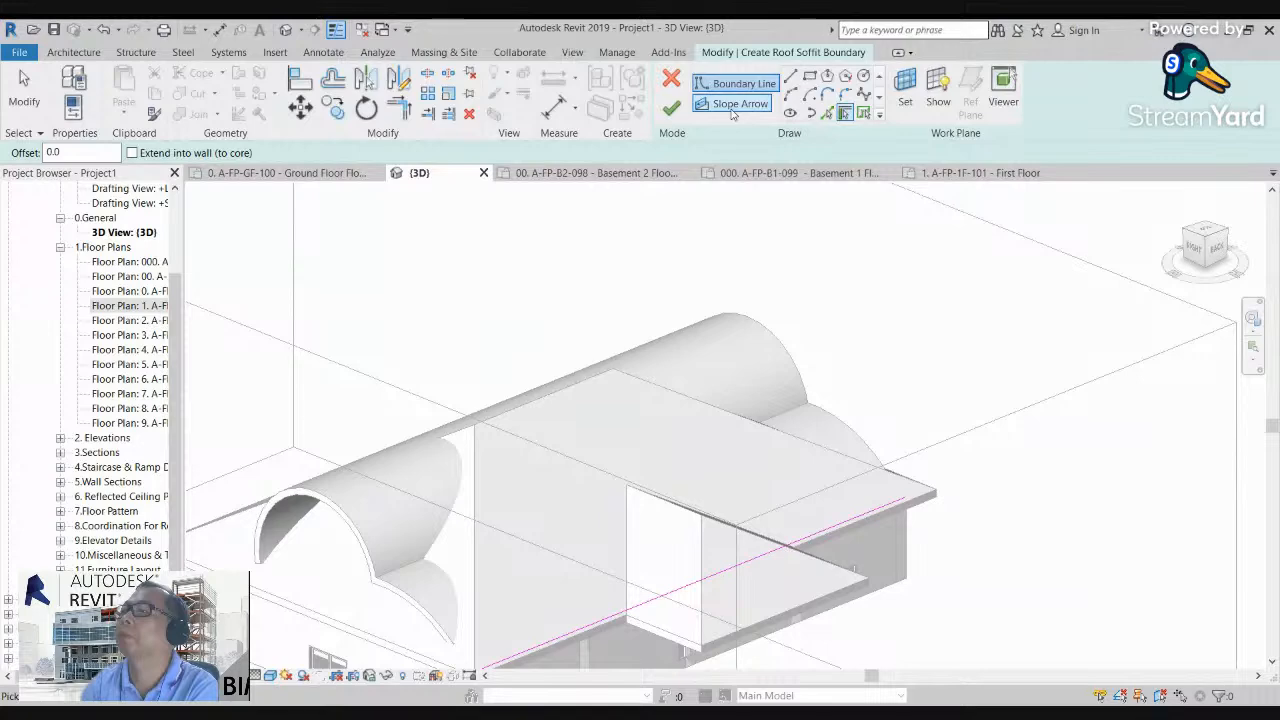
scroll(900, 505, down, 2)
key(Escape)
click(900, 503)
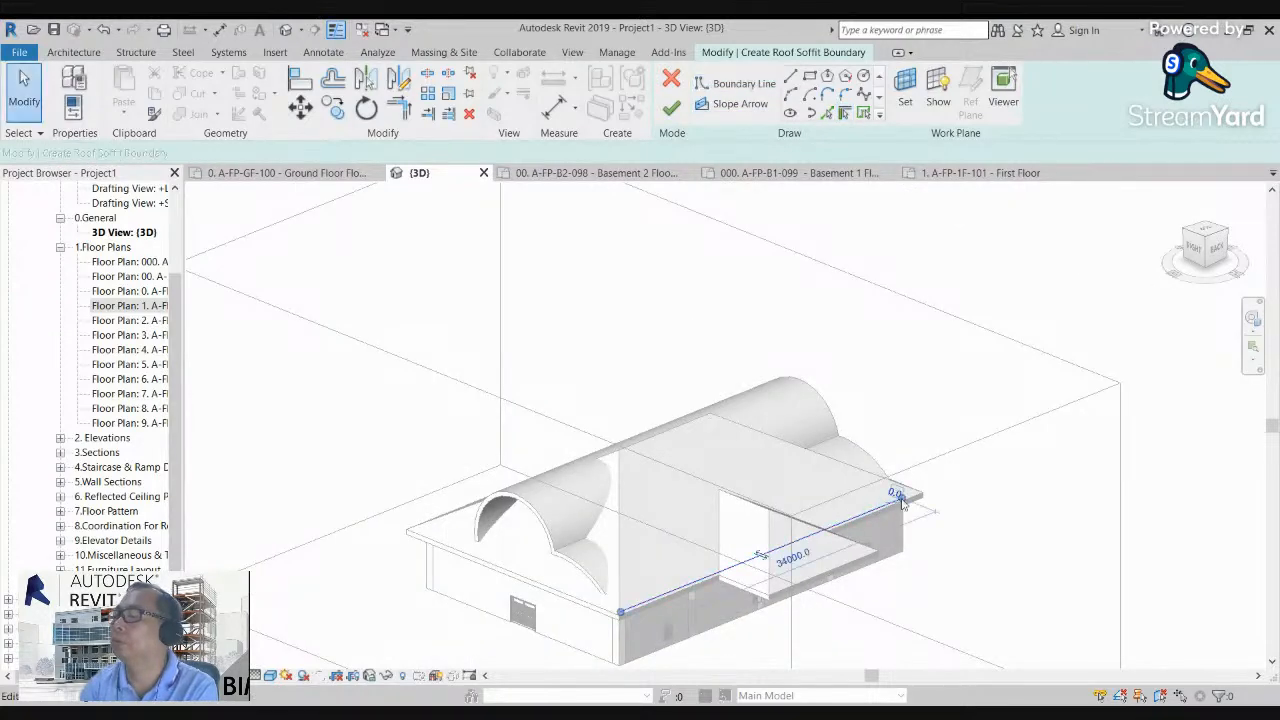
click(895, 493)
key(Escape)
scroll(906, 485, up, 3)
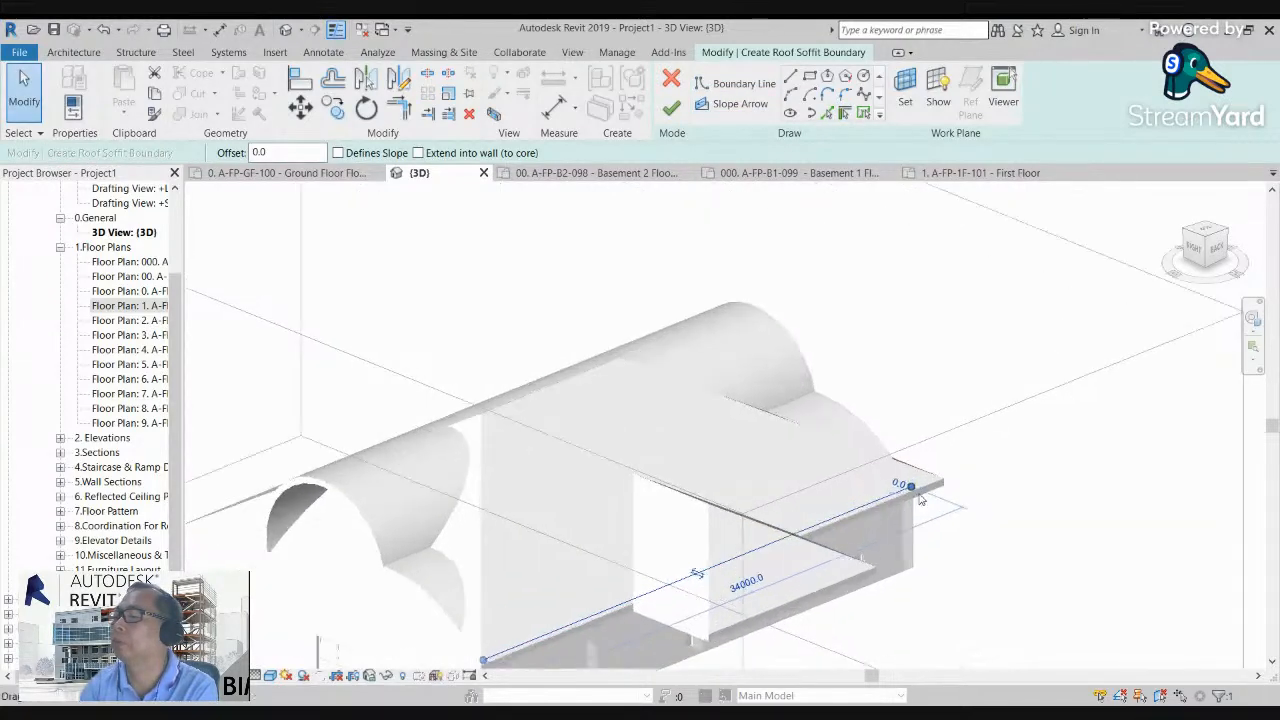
click(912, 492)
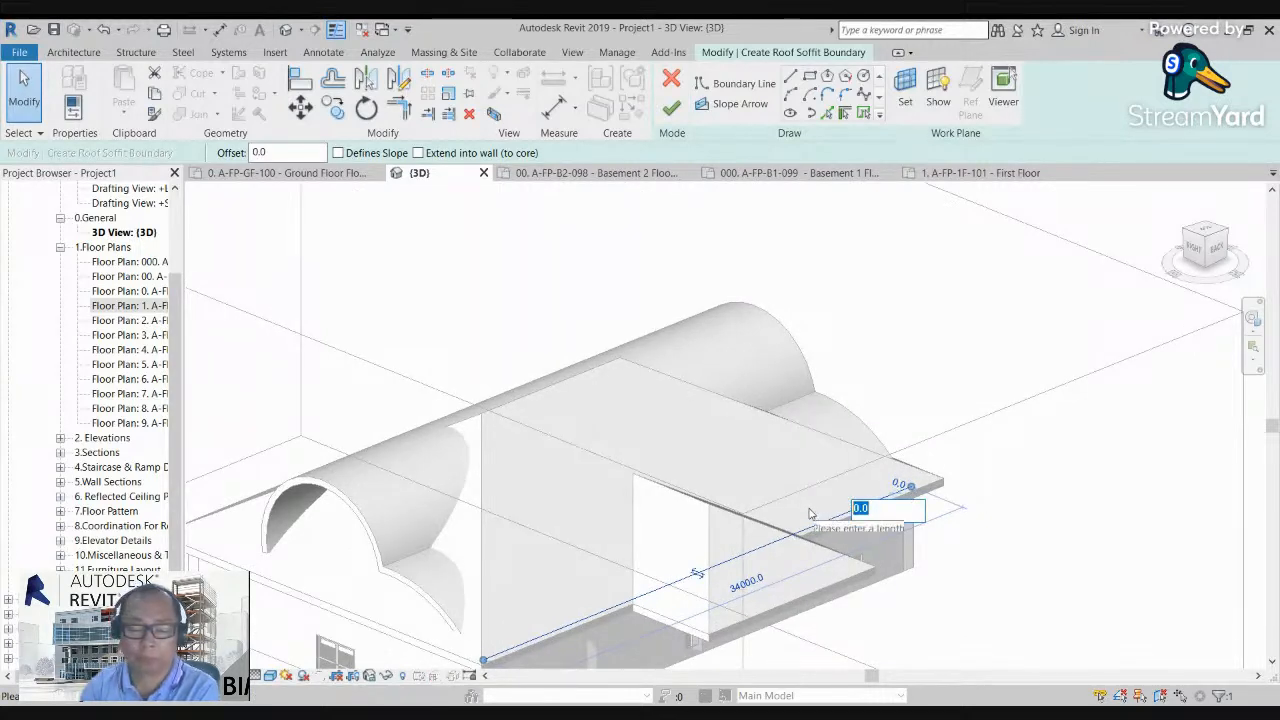
text(3)
key(Return)
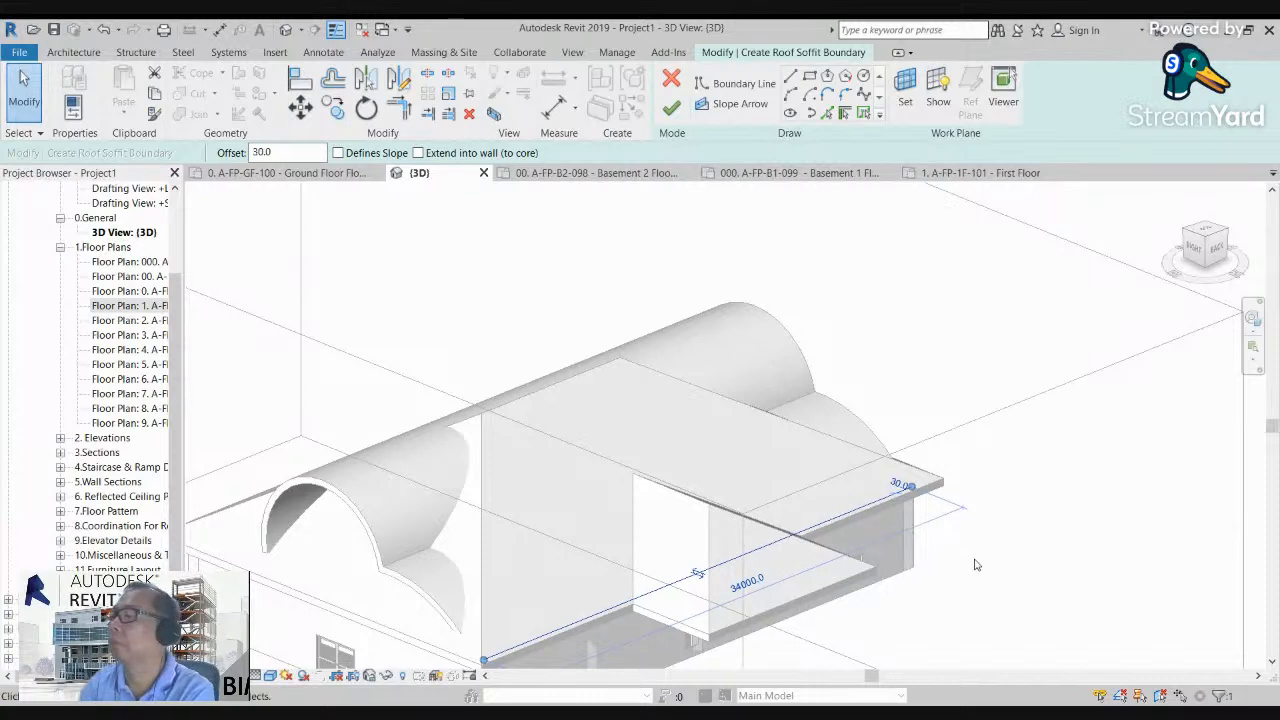
click(973, 563)
scroll(972, 560, down, 2)
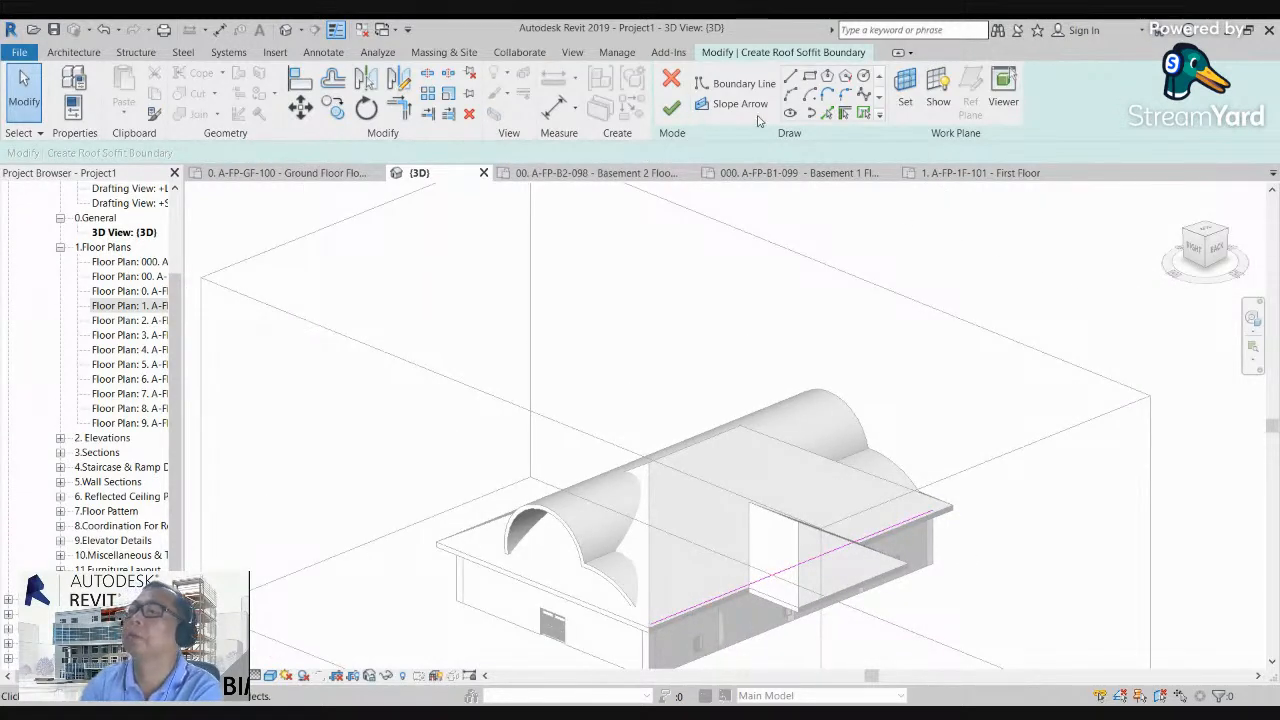
Step: Quit the unfinished roof soffit sketch and discard it
click(671, 107)
click(1173, 682)
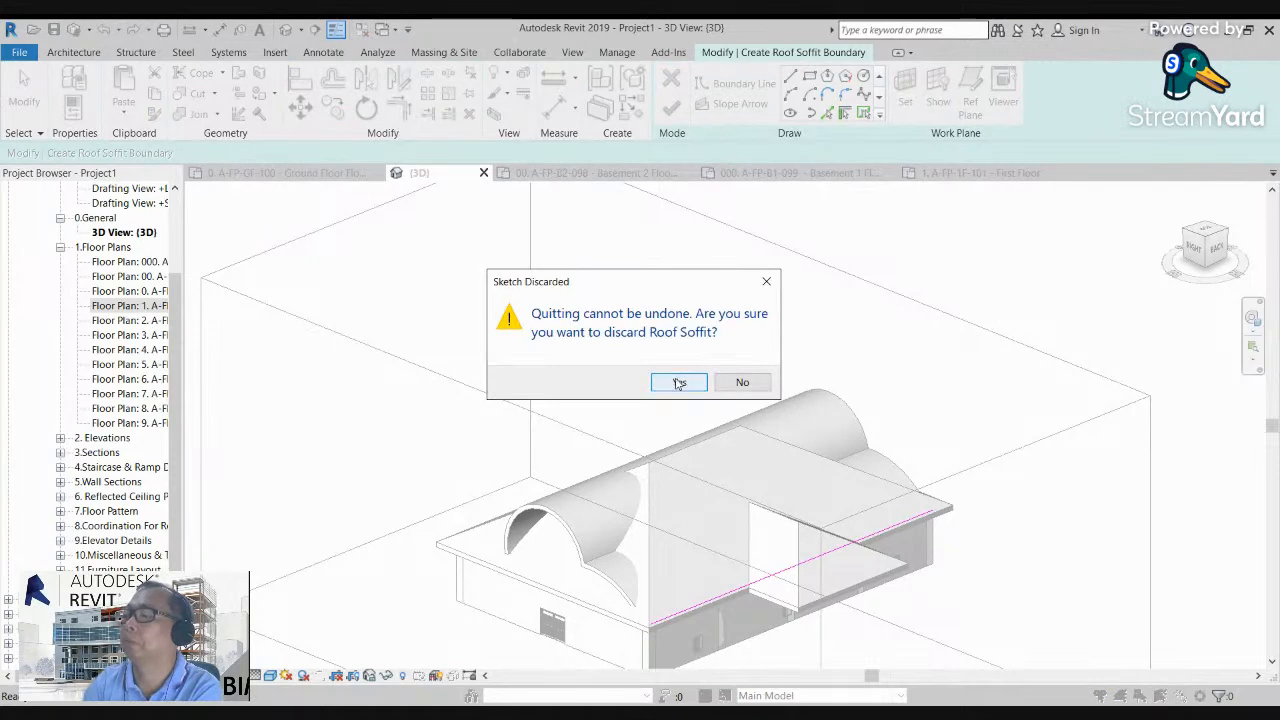
click(679, 384)
scroll(594, 628, up, 5)
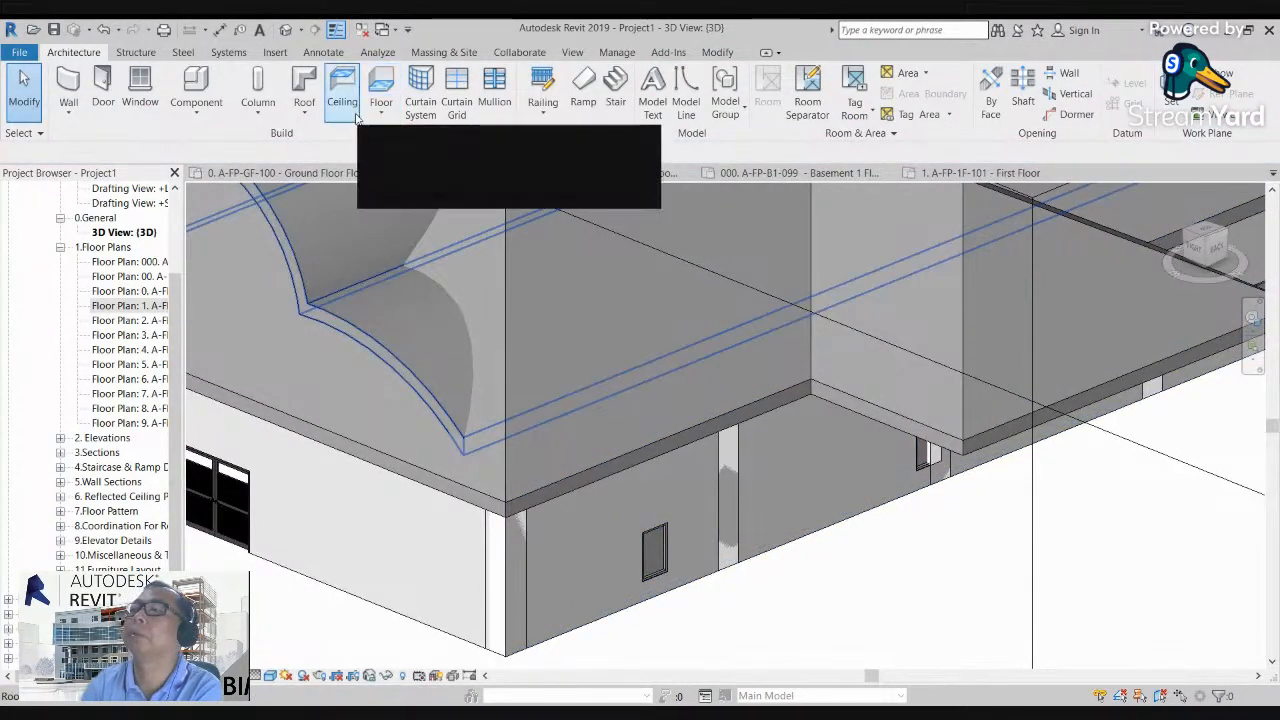
Step: Start the Roof: Fascia command, declining to save the project and leaving the reminder interval options unchanged
click(304, 112)
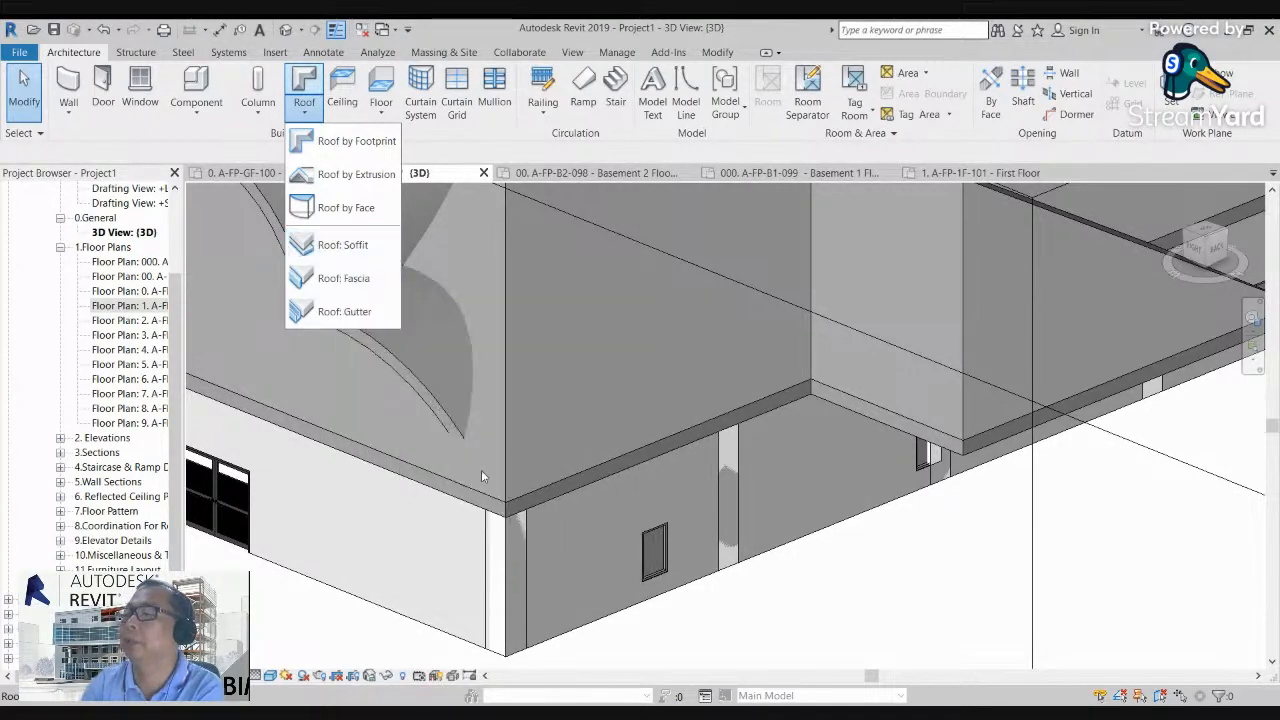
click(548, 471)
scroll(602, 450, down, 2)
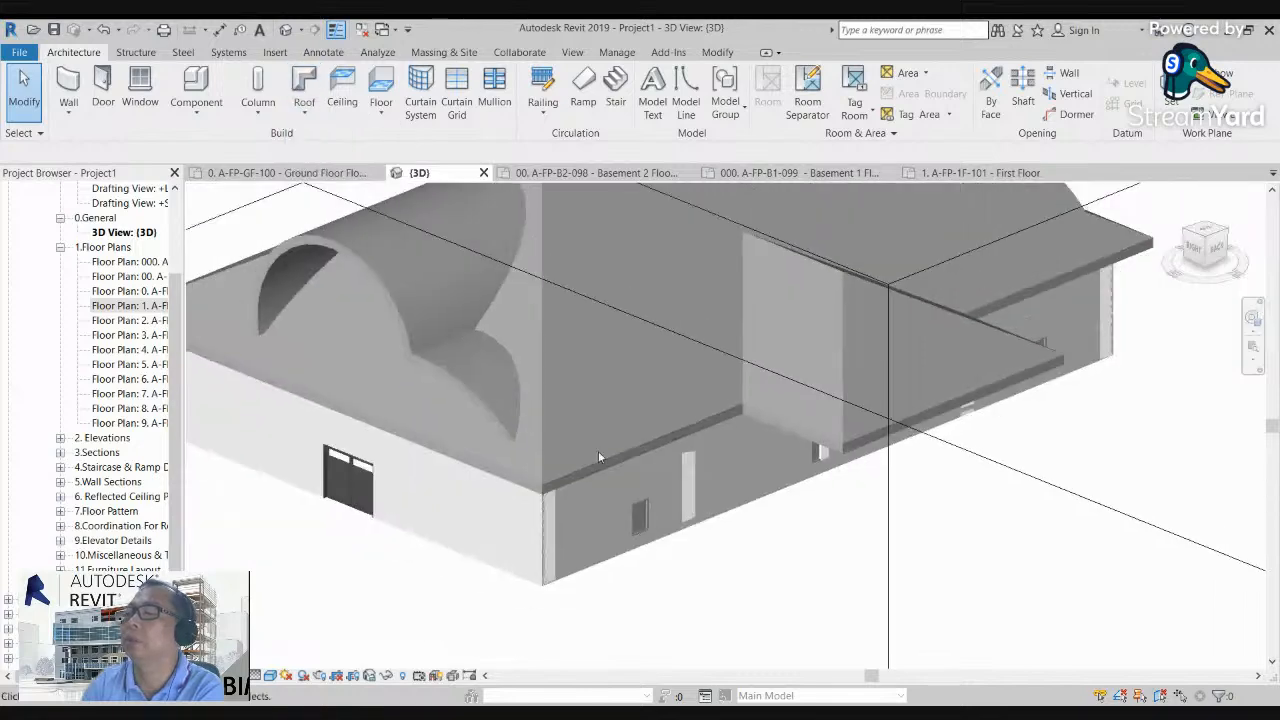
scroll(509, 400, up, 3)
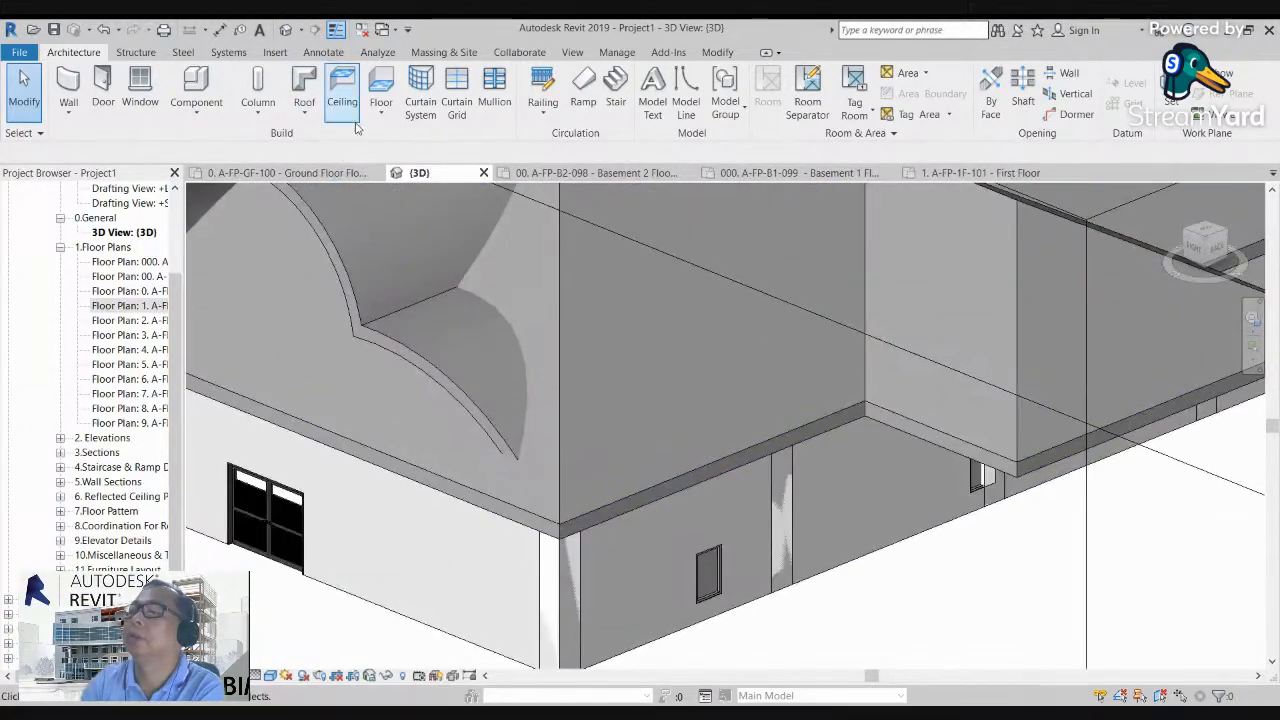
click(306, 109)
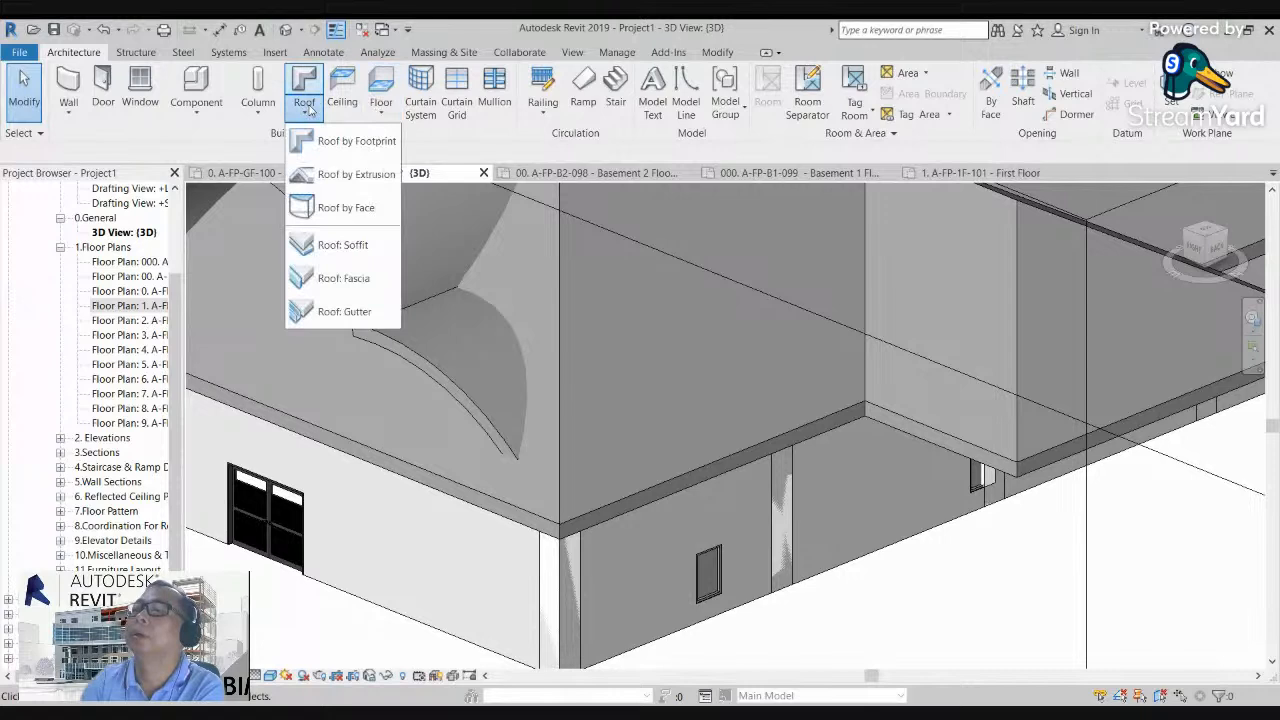
click(337, 279)
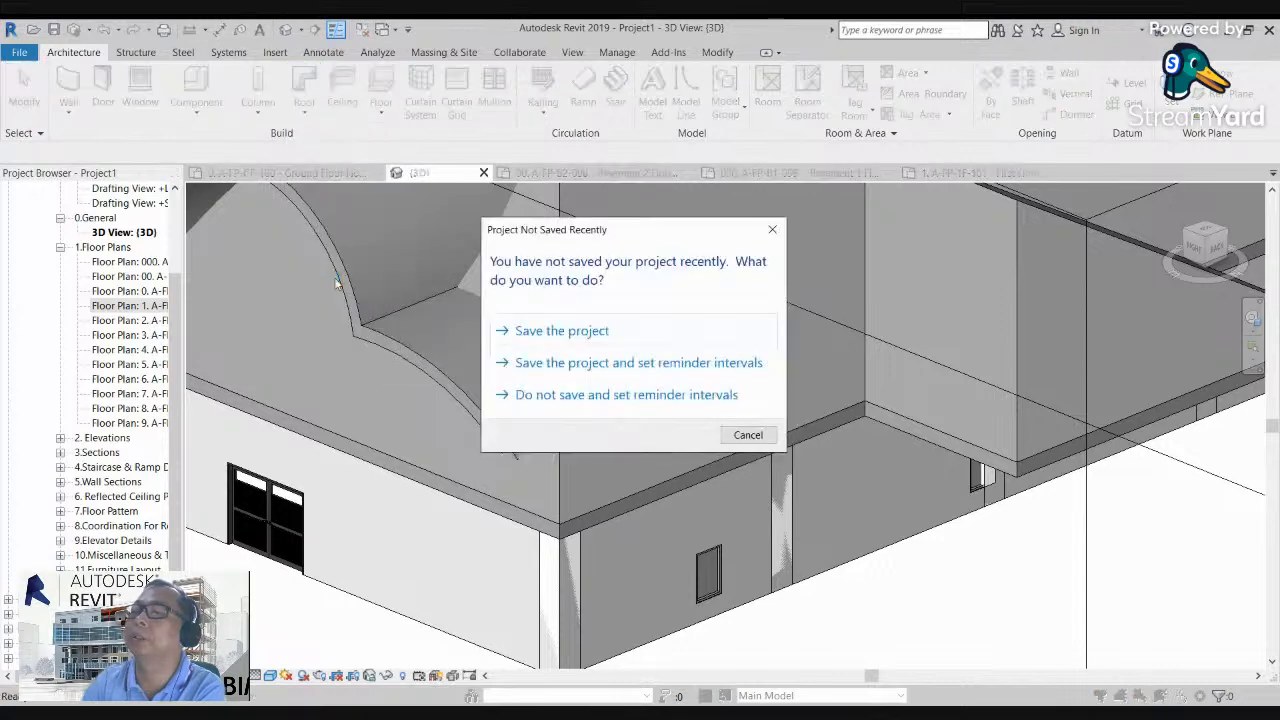
click(655, 396)
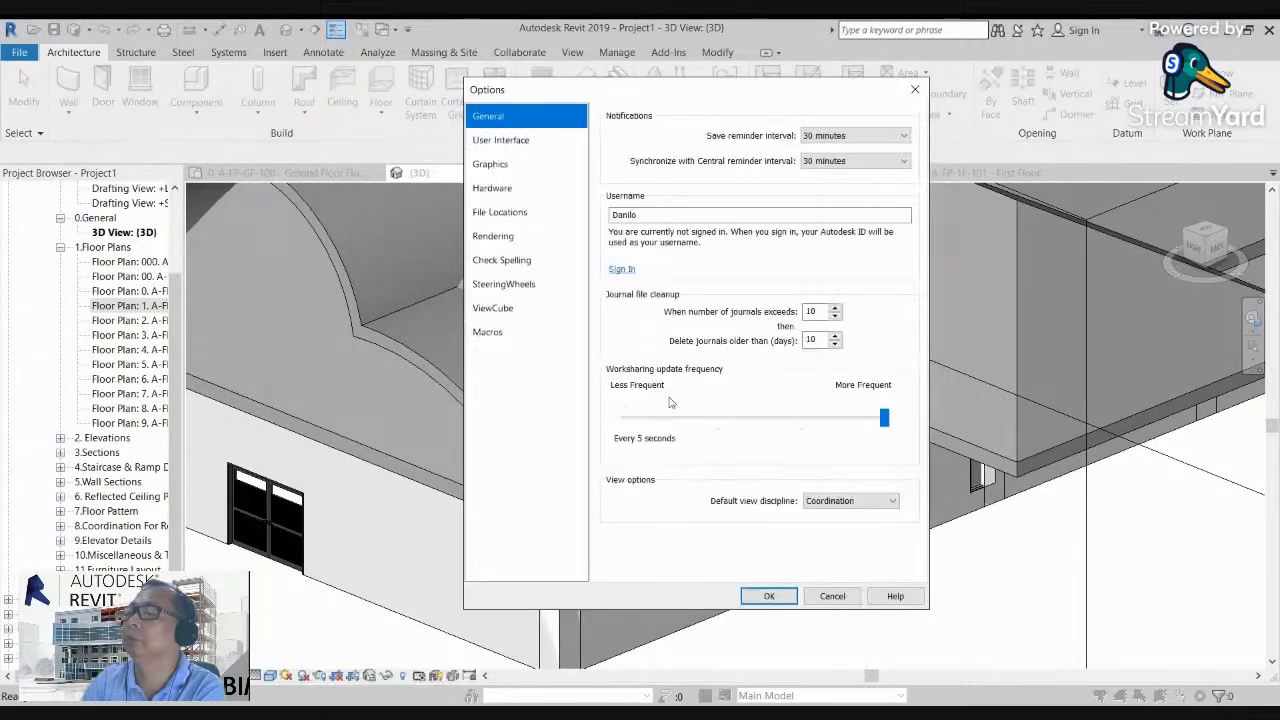
click(914, 93)
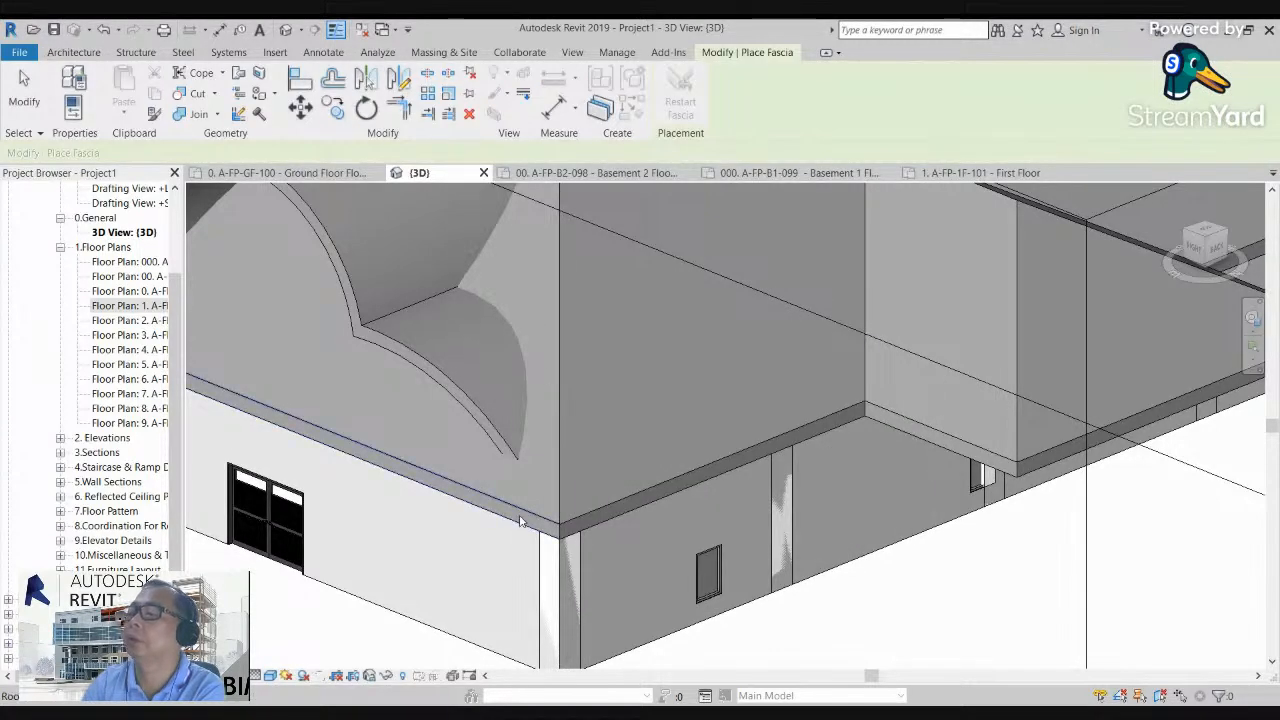
Step: Review the type properties of the A-BIM-SHL-M-Fascia fascia type and accept them with the Default profile
scroll(514, 543, up, 2)
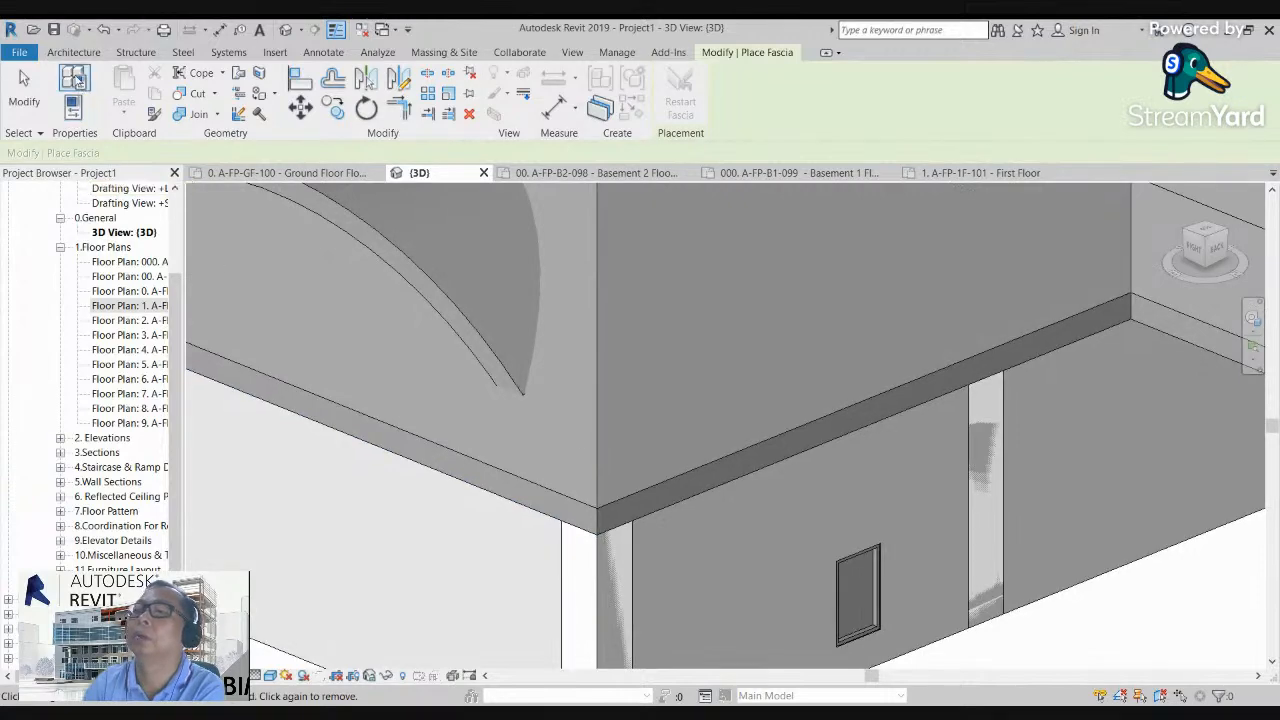
click(73, 110)
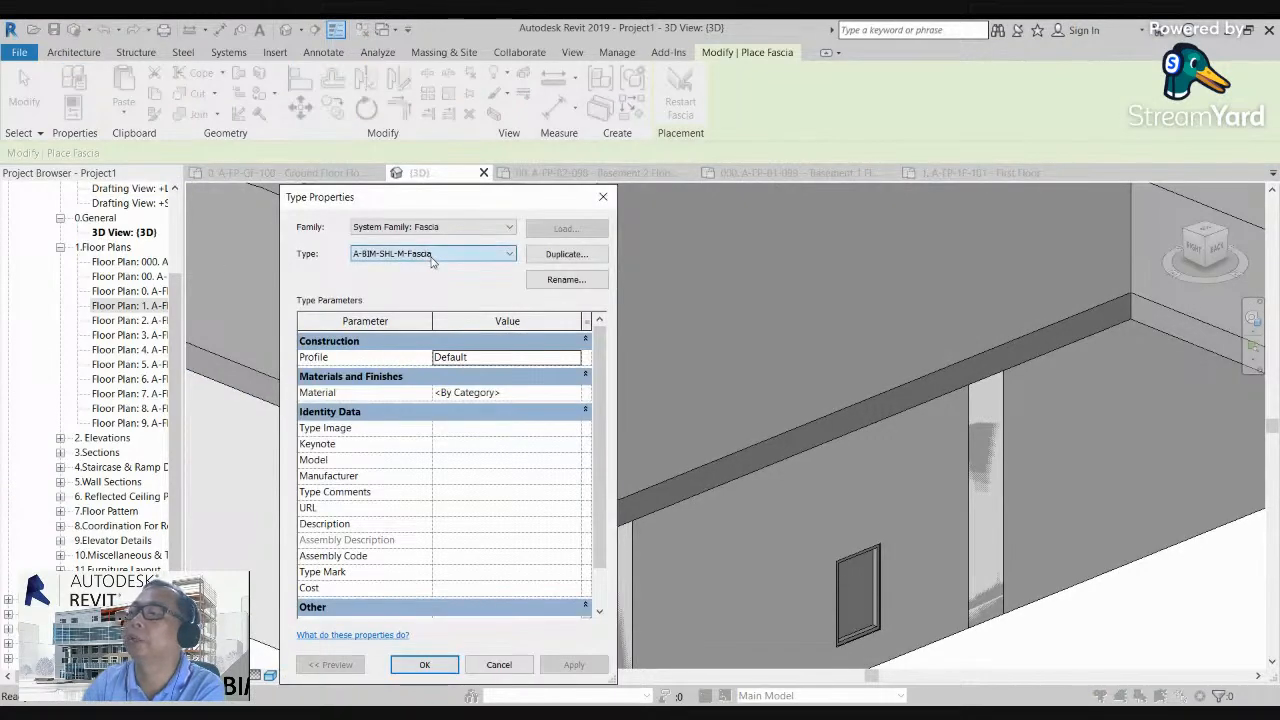
click(425, 665)
Step: Place fascia on the two roof eave edges that meet at the nearest building corner
scroll(575, 510, up, 2)
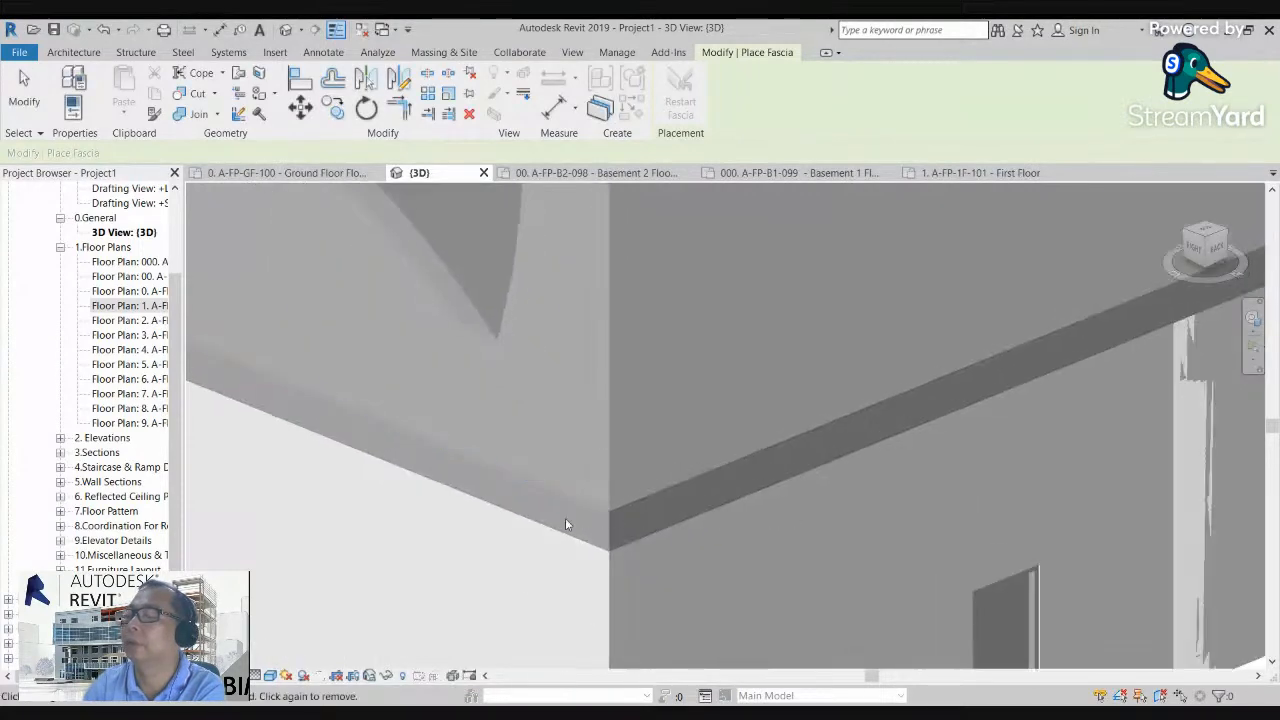
click(578, 503)
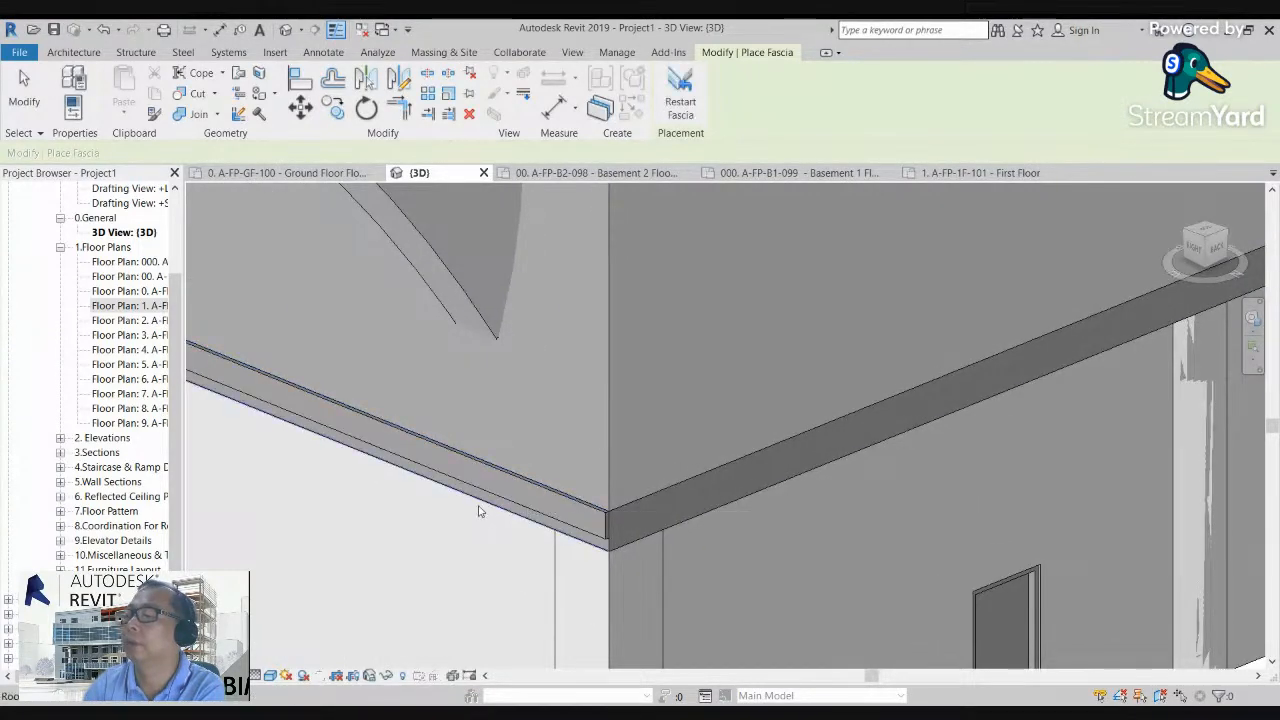
click(640, 501)
scroll(431, 486, down, 3)
middle_drag(820, 476, 596, 547)
Step: Continue the fascia along the short return edge of the roof recess and the projecting wing's long eave edge
scroll(796, 467, up, 1)
scroll(795, 467, up, 1)
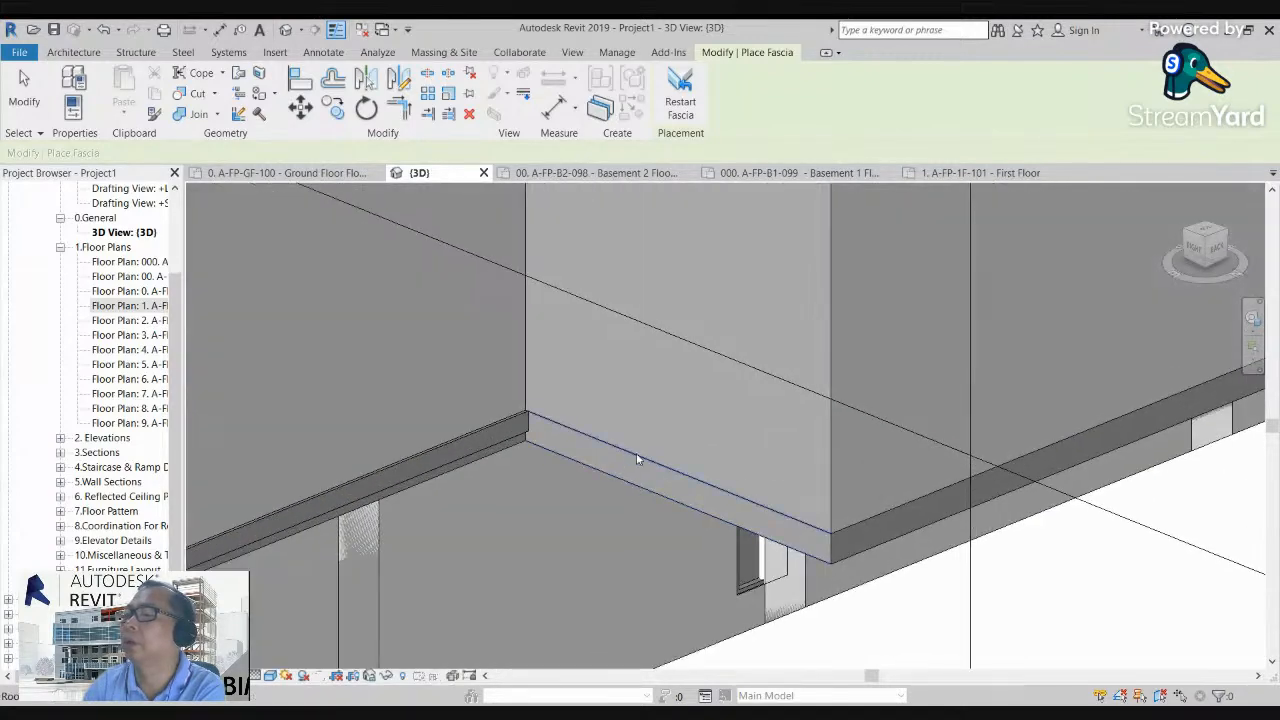
middle_drag(887, 540, 608, 555)
scroll(605, 552, up, 1)
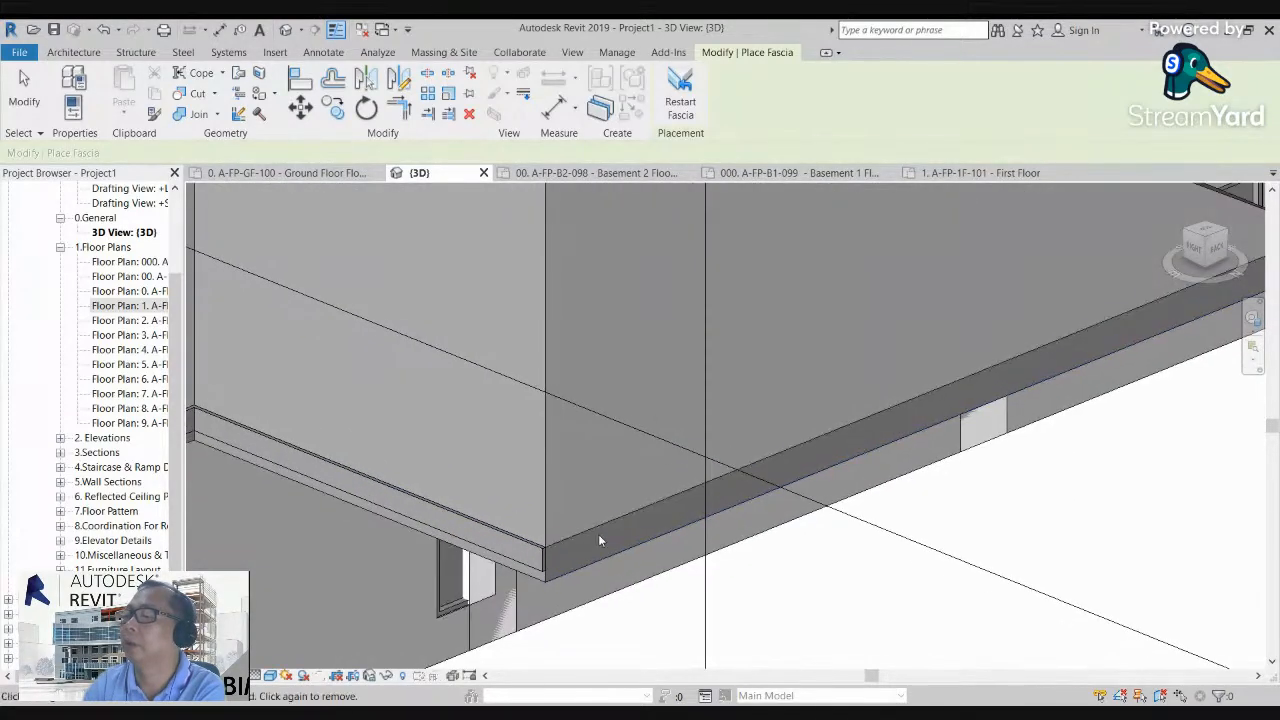
click(597, 527)
scroll(597, 528, down, 5)
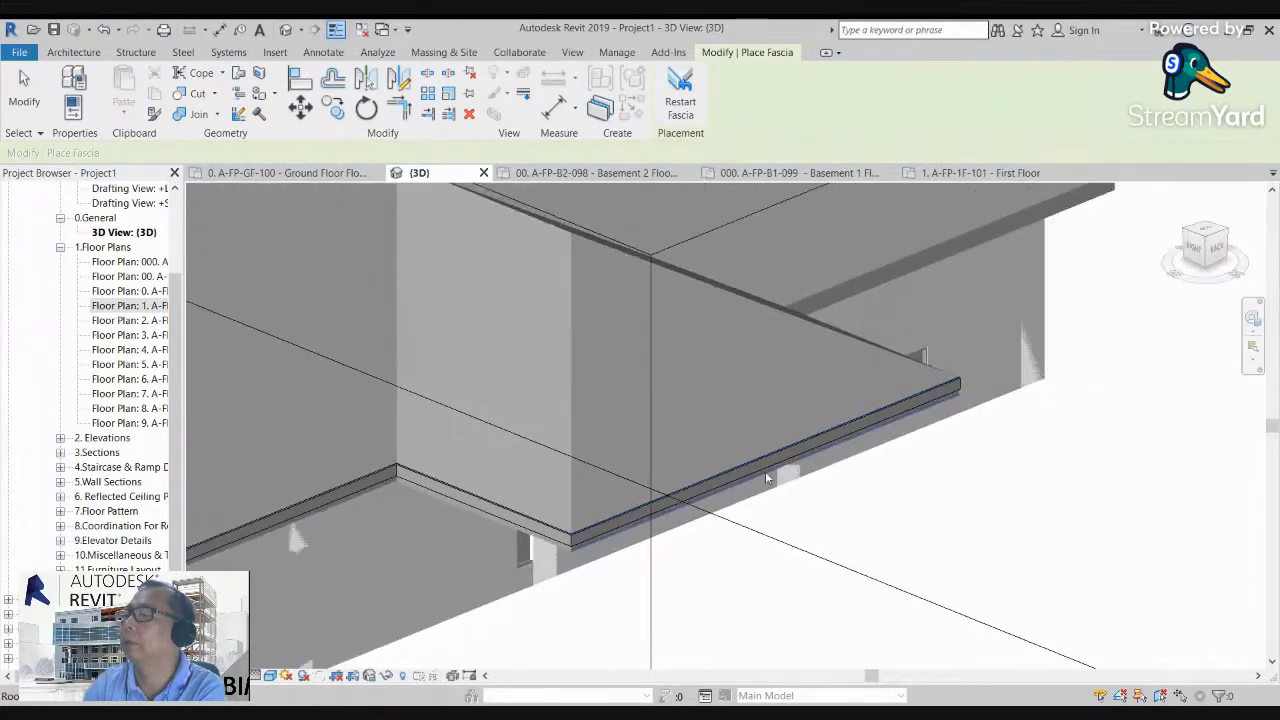
scroll(350, 392, up, 3)
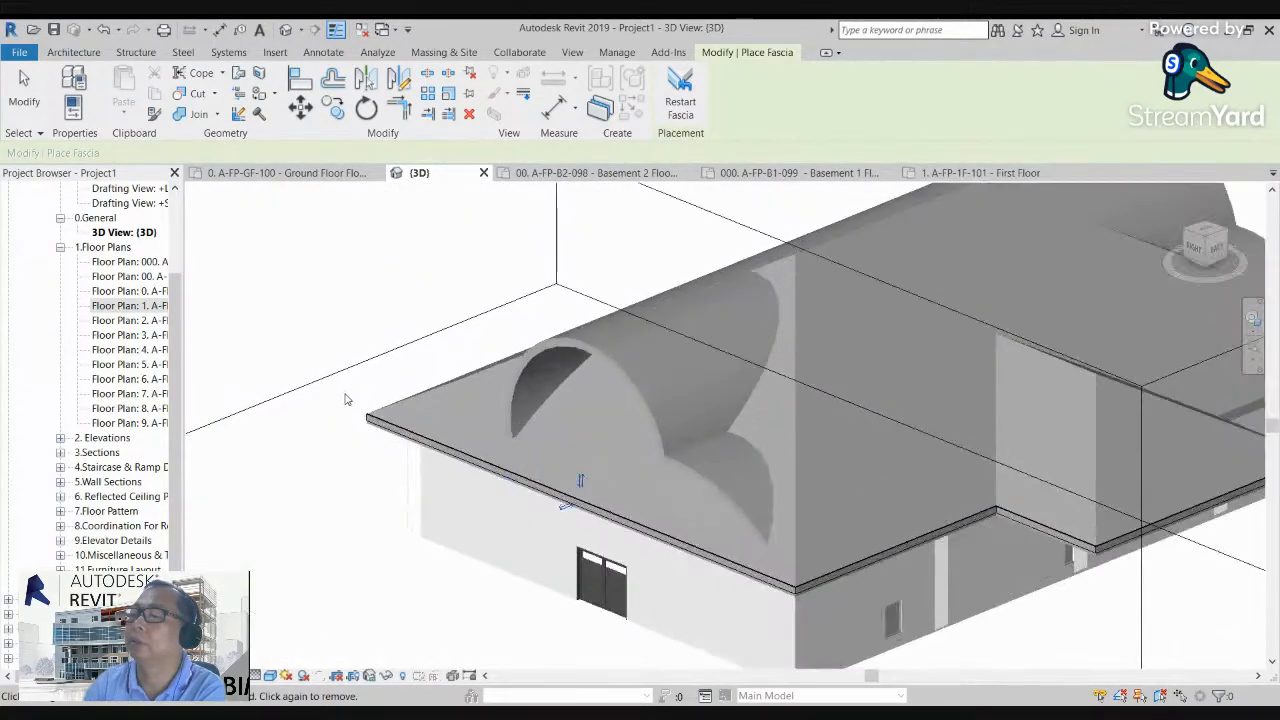
scroll(543, 453, down, 1)
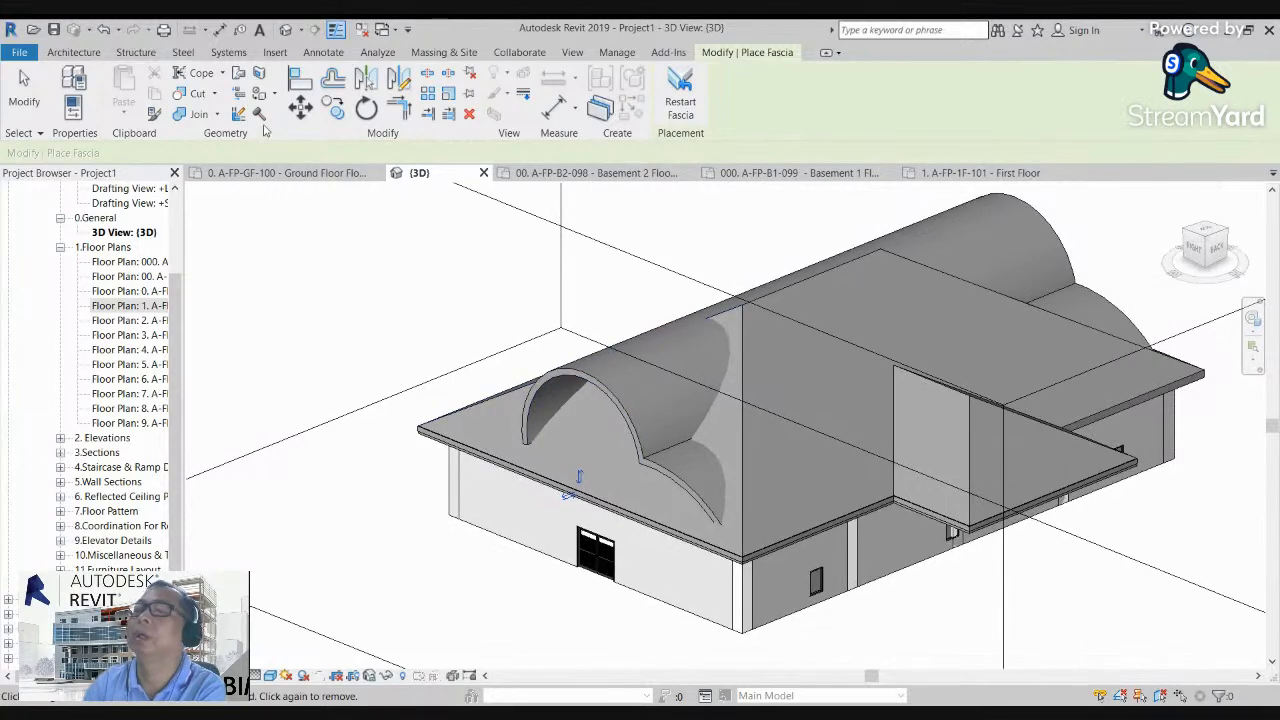
Step: Place roof gutters along the two fascia-lined eaves that meet at the nearest corner and end the command
click(229, 53)
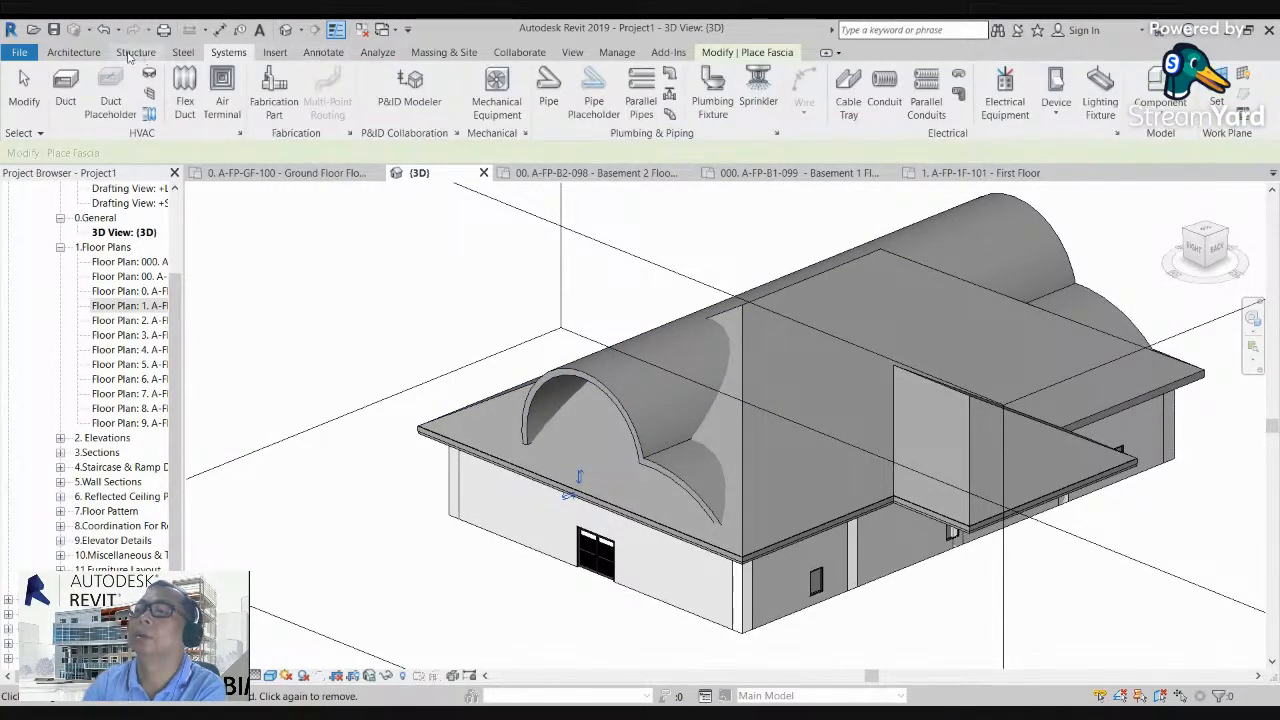
click(74, 52)
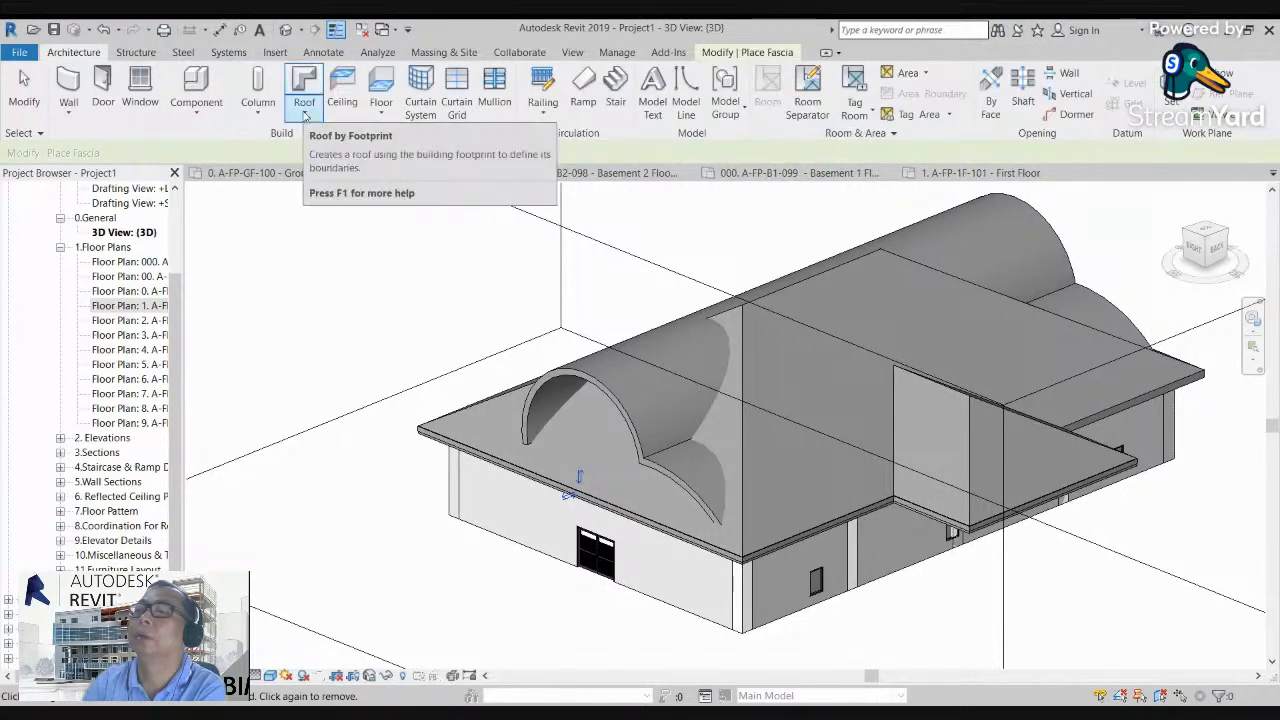
click(303, 115)
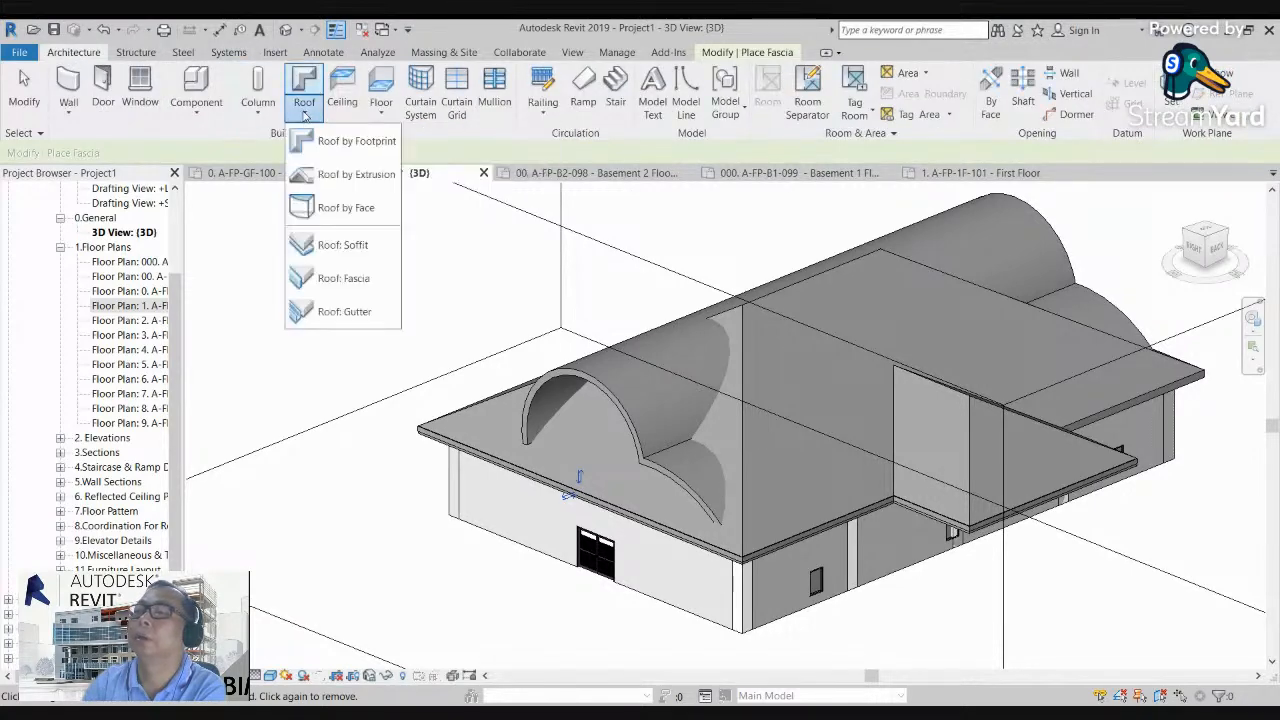
click(340, 312)
scroll(640, 590, up, 5)
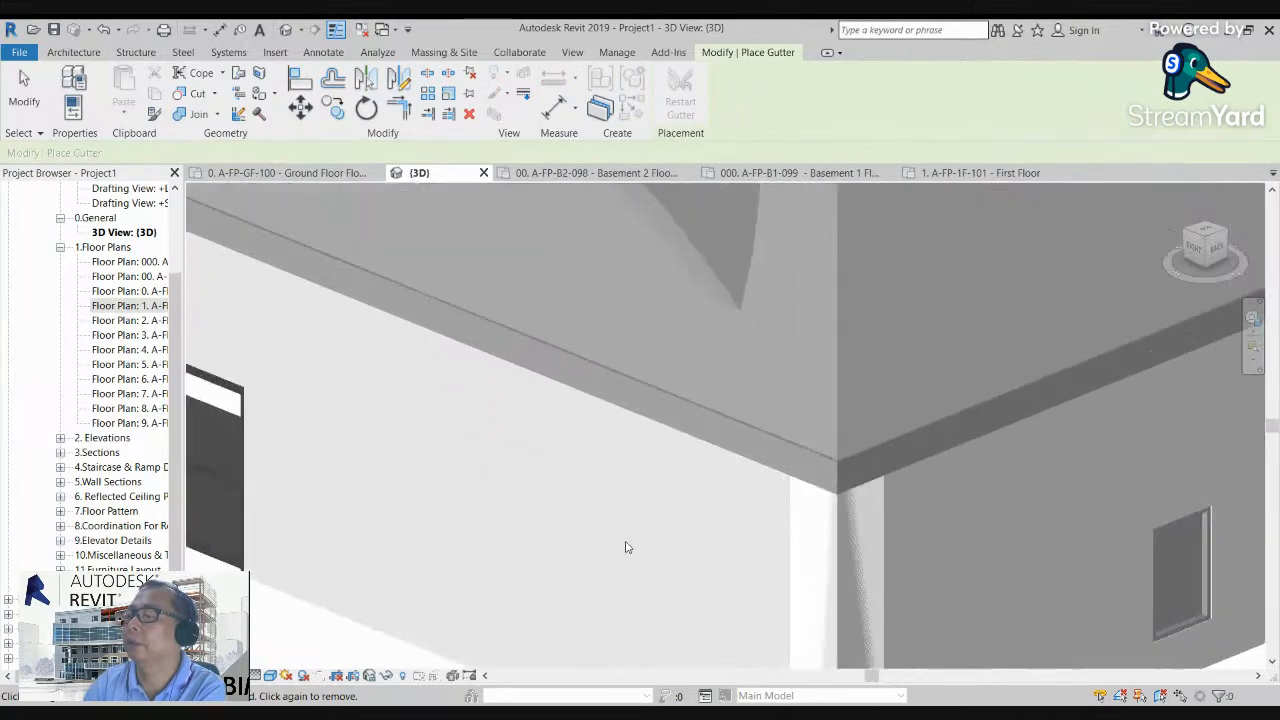
scroll(626, 547, up, 1)
click(851, 446)
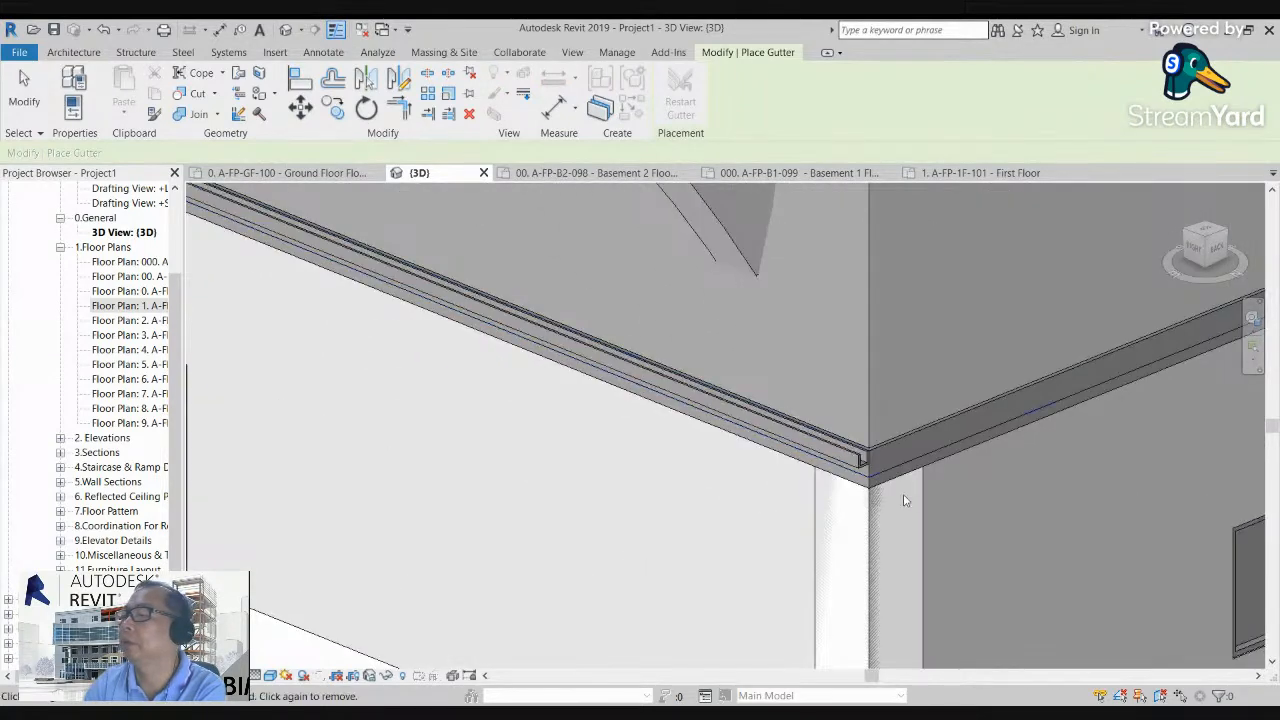
scroll(884, 482, up, 2)
click(878, 434)
scroll(836, 449, up, 1)
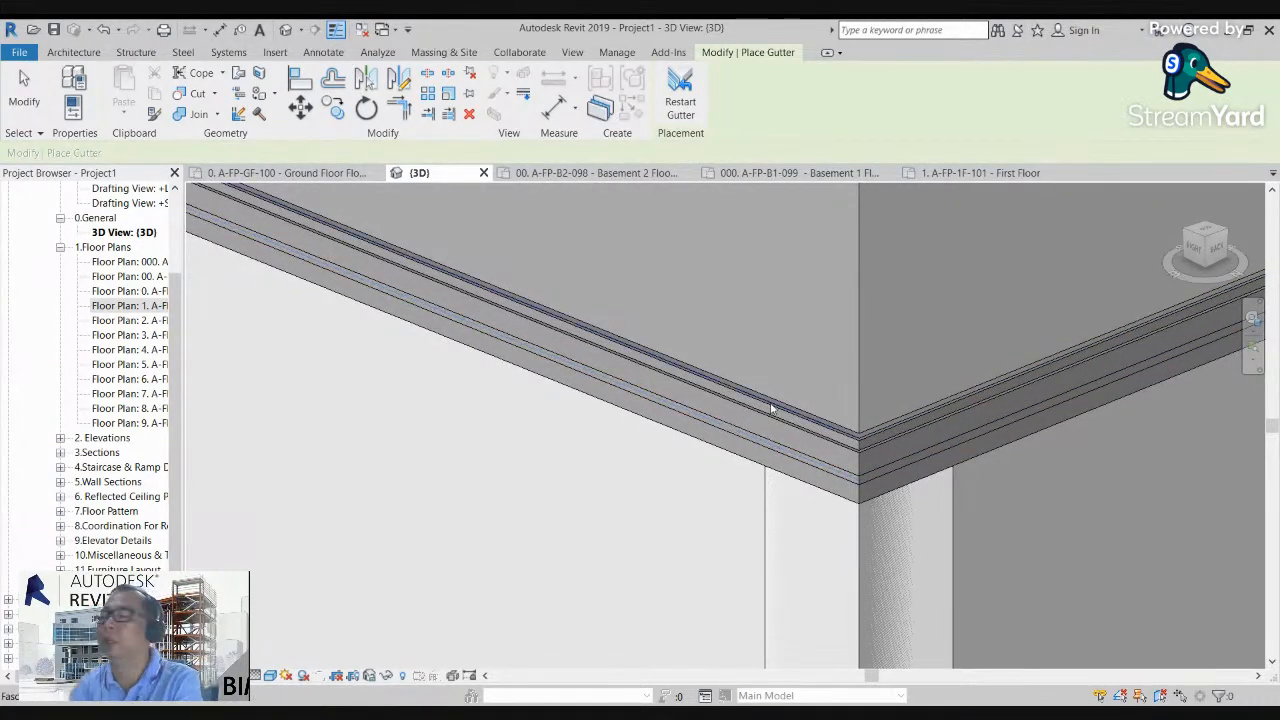
key(Escape)
Step: Add roof gutters along the short return edge at the recess and the projecting wing's long eave
middle_drag(847, 441, 598, 522)
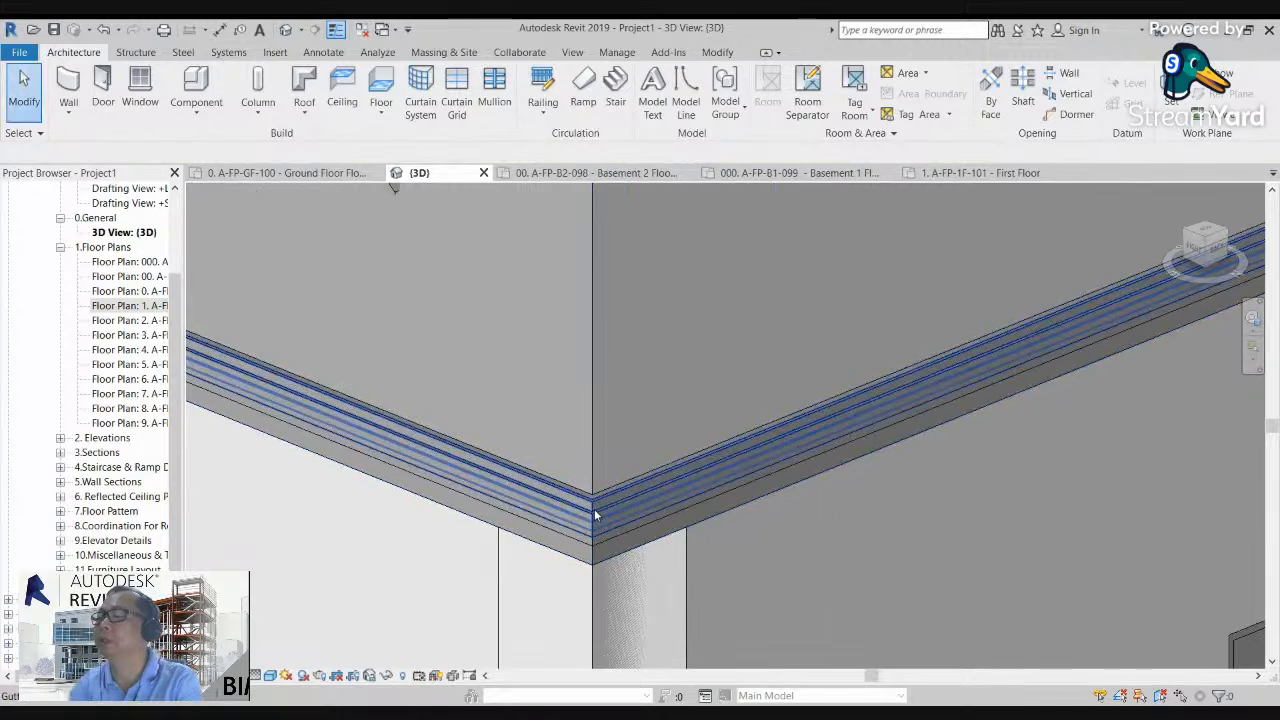
scroll(595, 516, down, 5)
middle_drag(988, 377, 702, 423)
scroll(779, 401, up, 1)
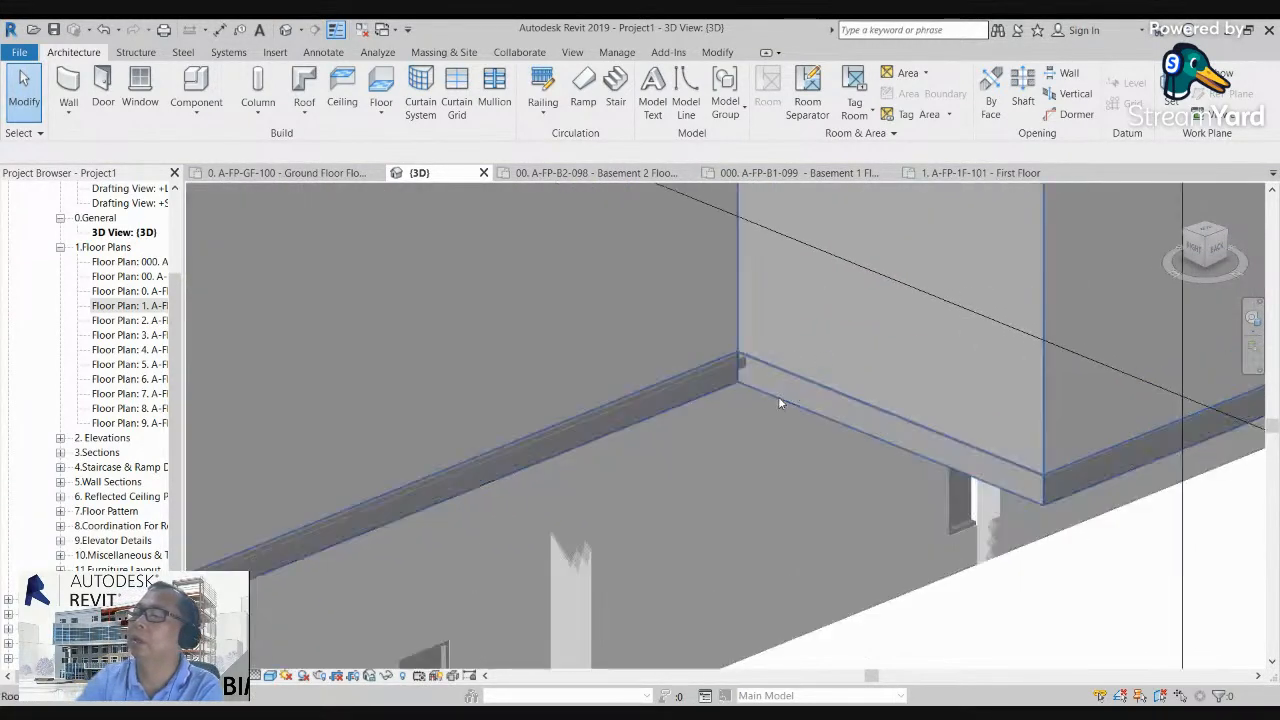
scroll(772, 392, up, 2)
scroll(755, 358, up, 2)
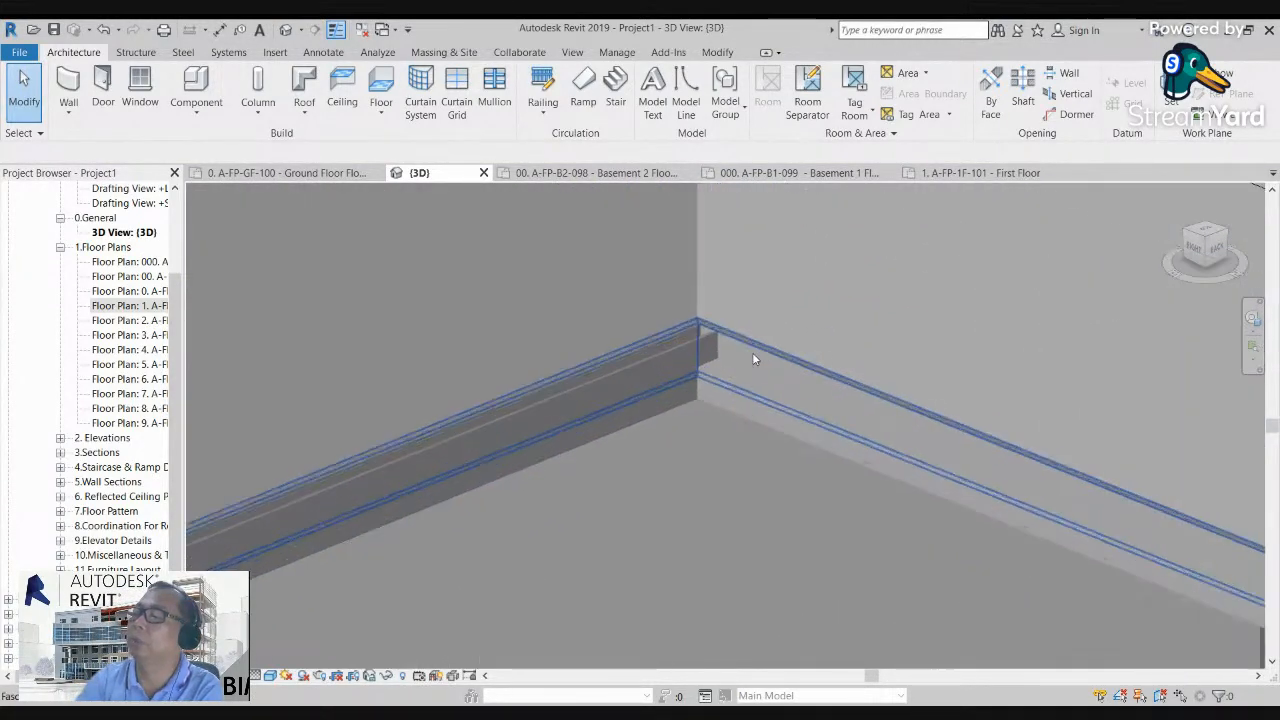
click(310, 116)
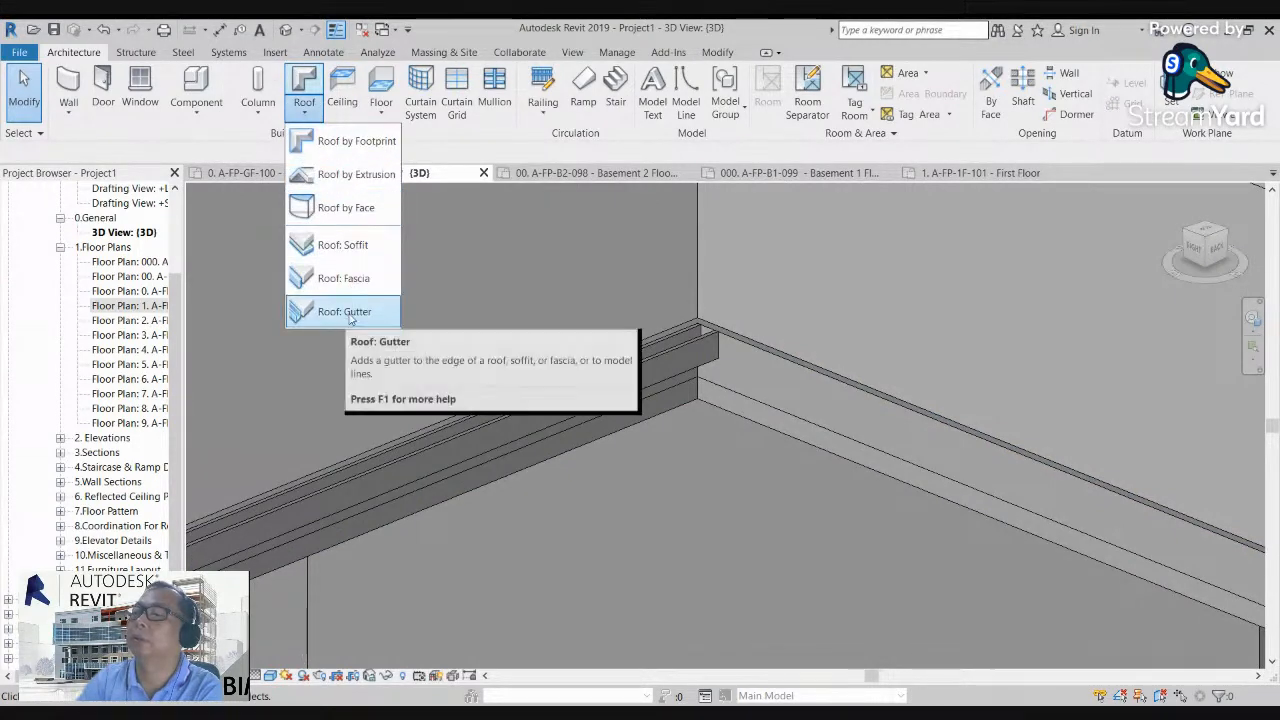
click(345, 312)
click(808, 372)
shift+middle_drag(552, 340, 654, 438)
click(659, 425)
shift+middle_drag(822, 455, 728, 447)
click(728, 447)
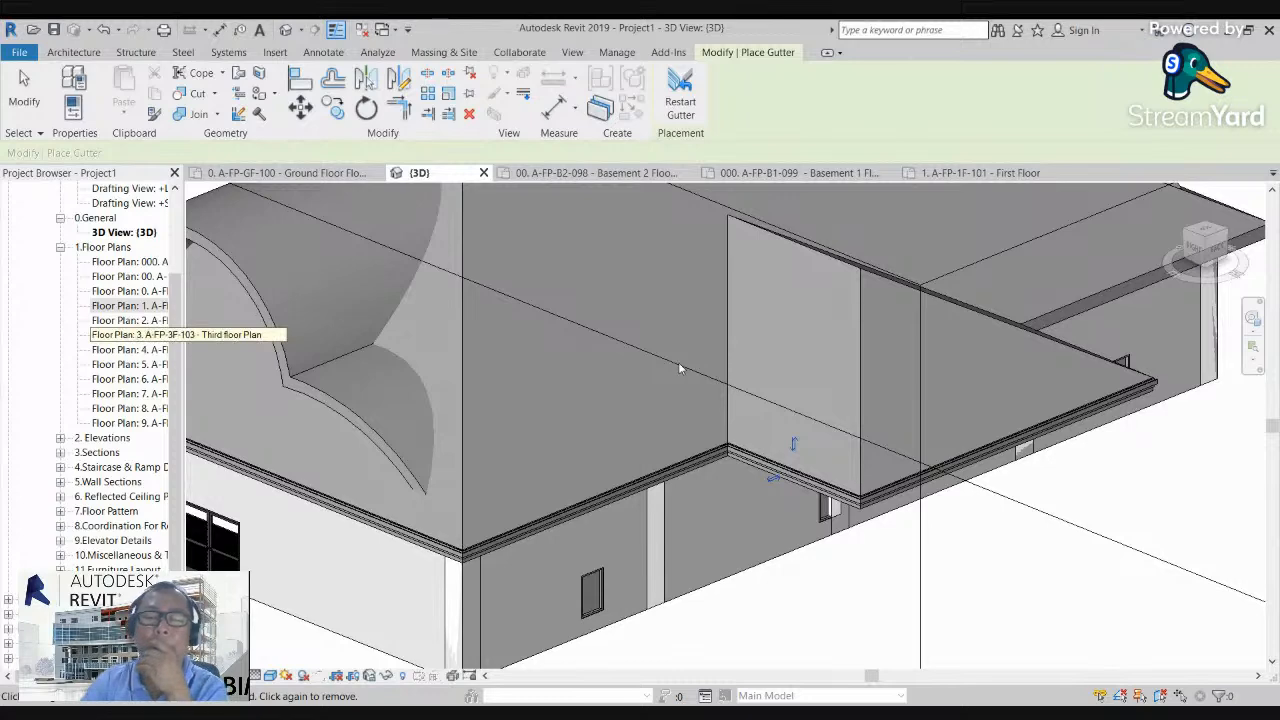
Step: Examine the placed fascia and gutters around the building, including their open end at the far corner of the gable side
scroll(697, 403, down, 3)
shift+middle_drag(697, 403, 748, 402)
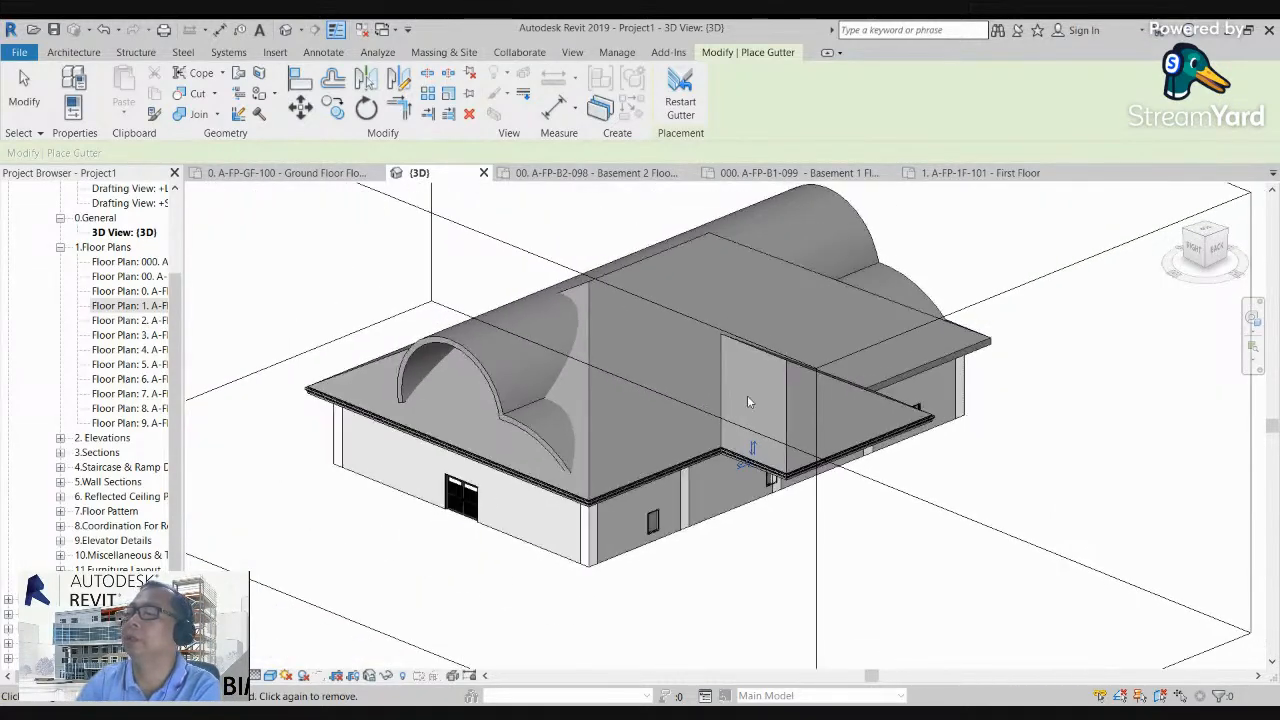
scroll(641, 440, up, 2)
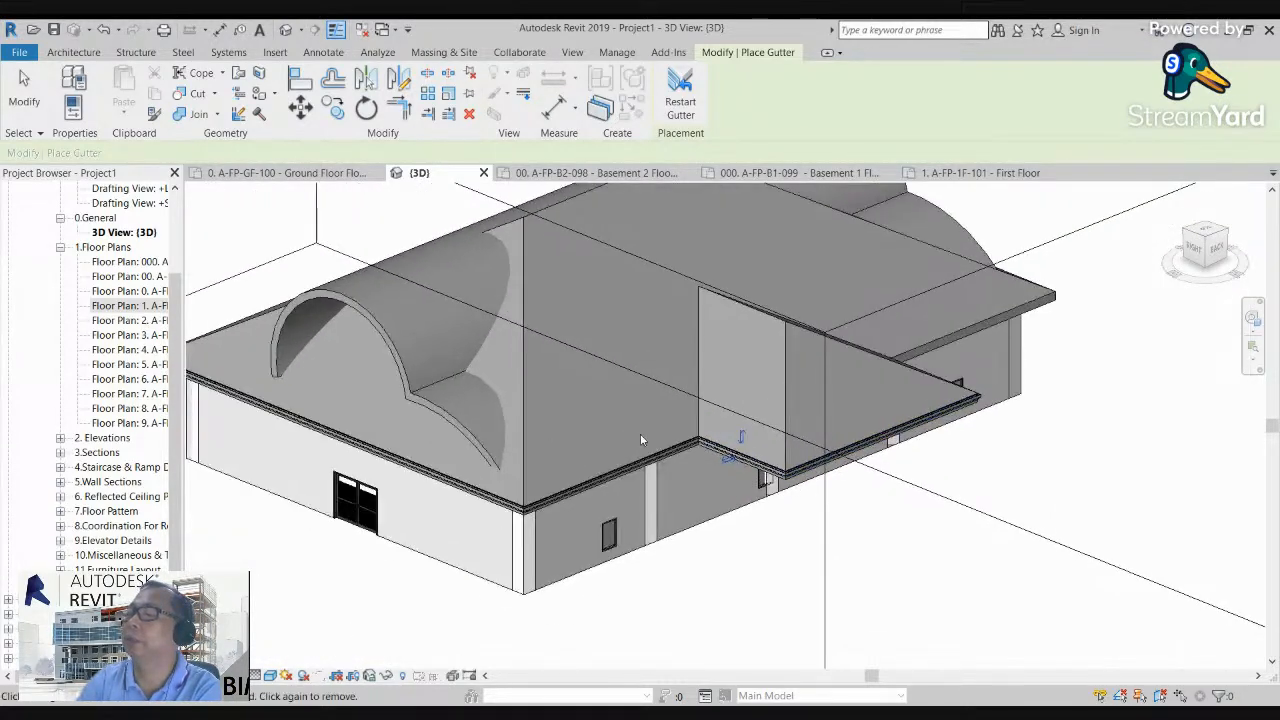
middle_drag(630, 442, 768, 463)
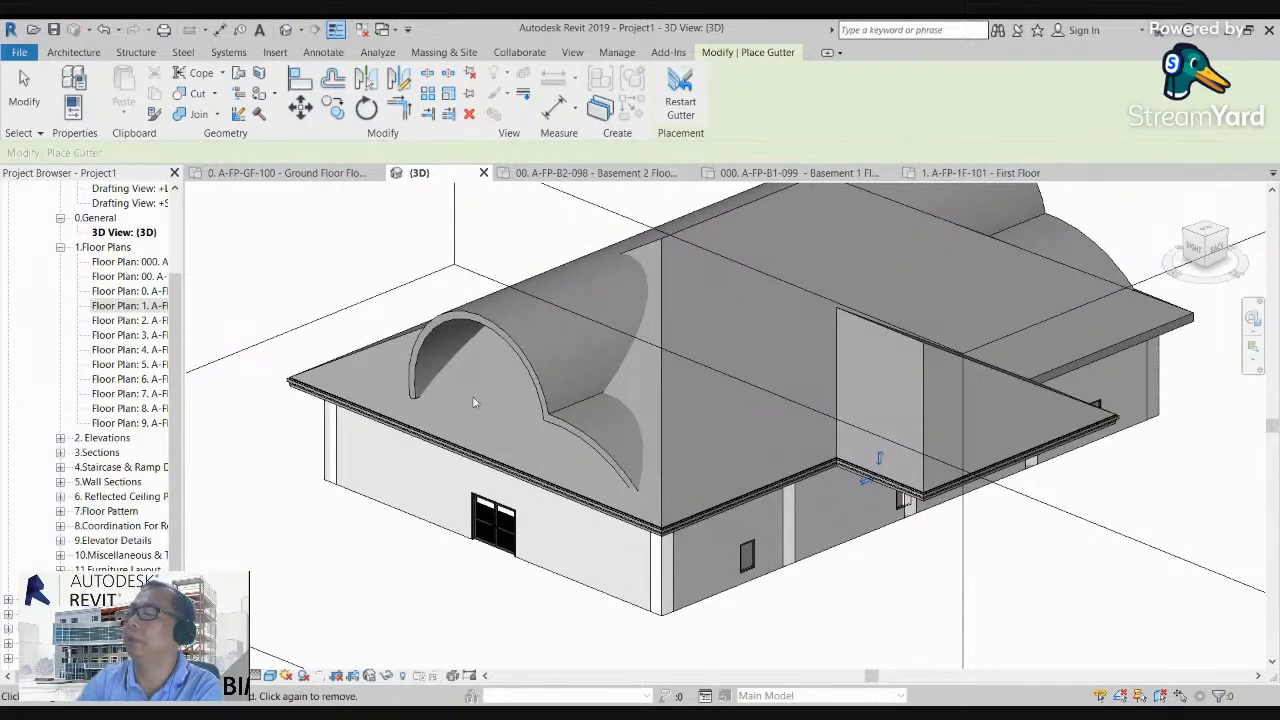
middle_drag(475, 402, 400, 412)
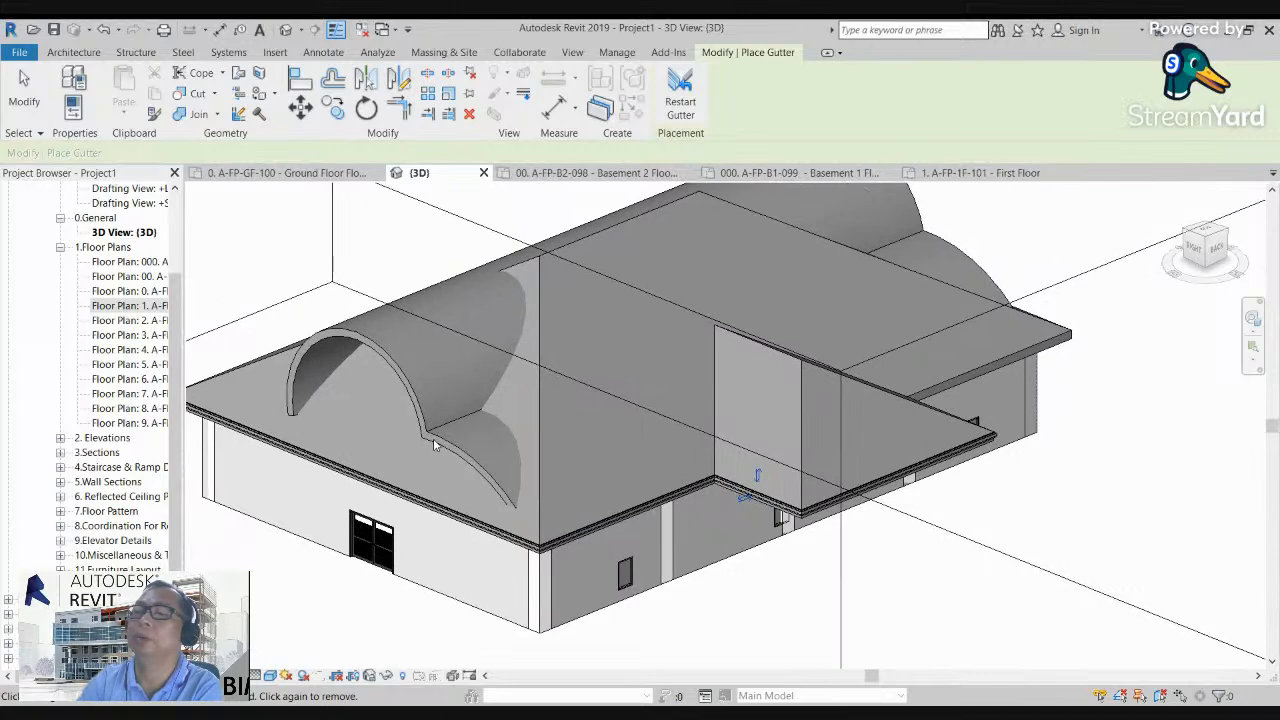
middle_drag(560, 483, 593, 492)
scroll(232, 425, up, 2)
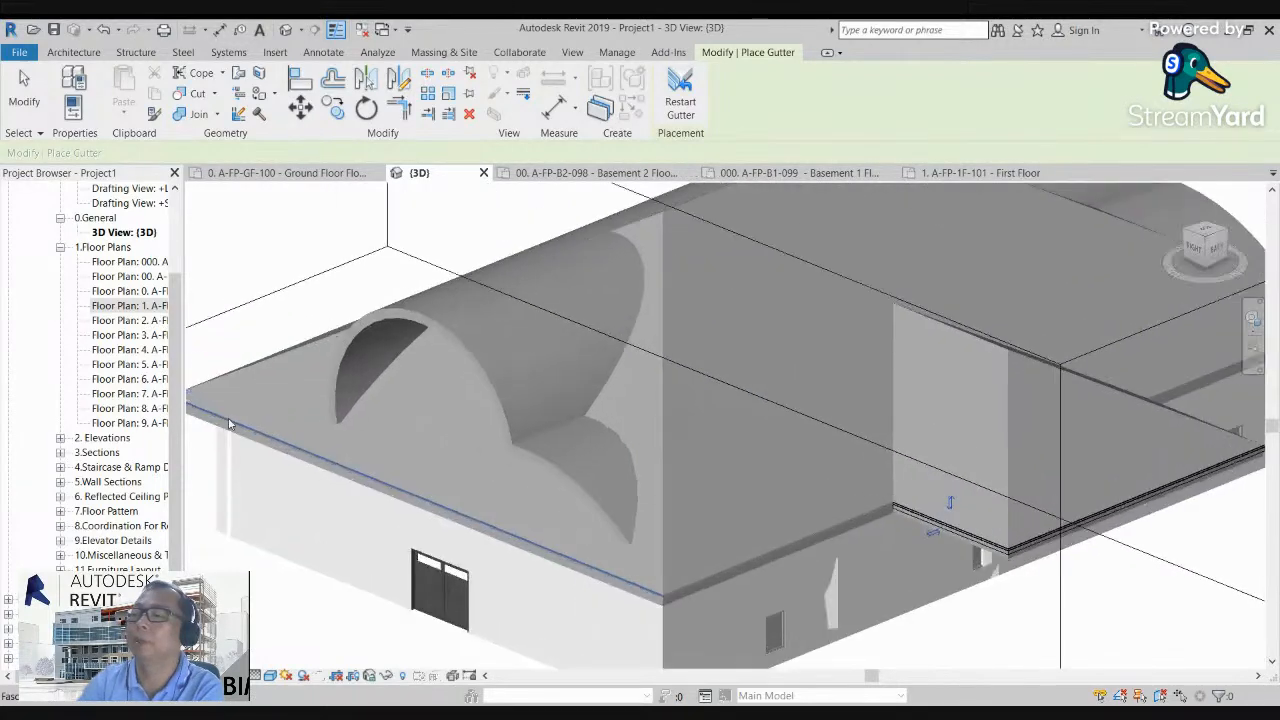
middle_drag(298, 429, 429, 461)
scroll(275, 430, up, 3)
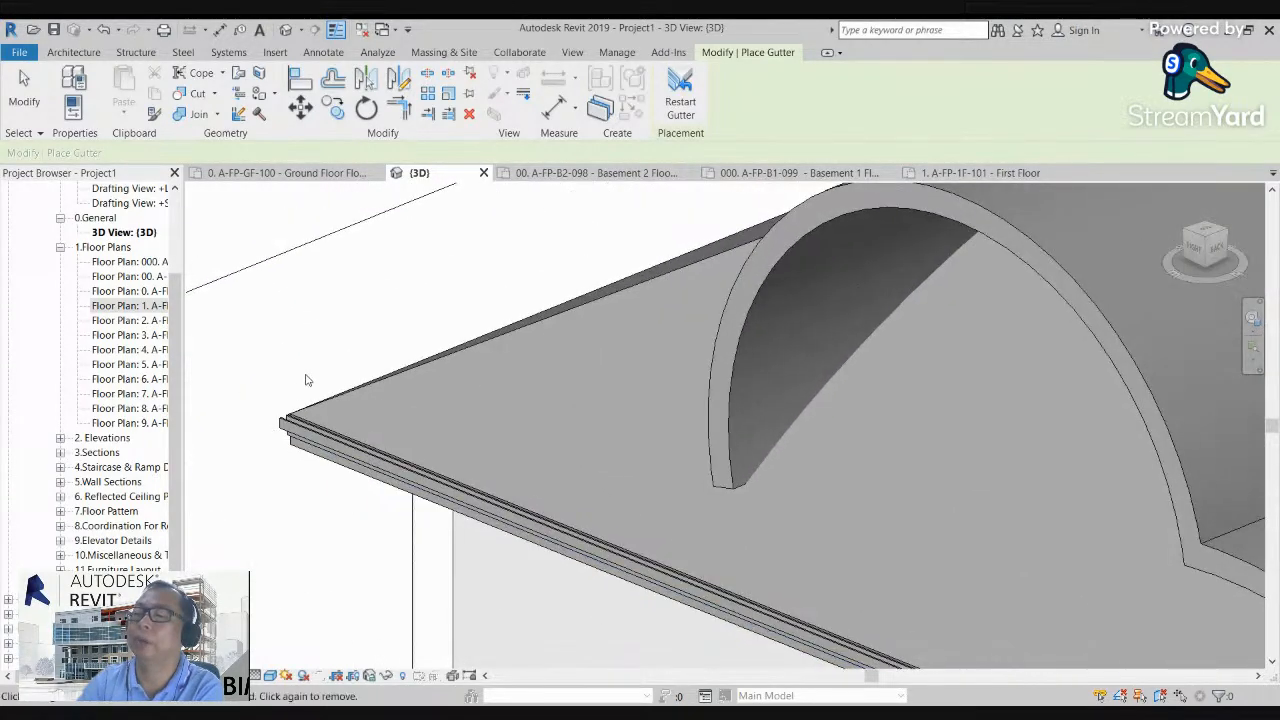
Step: Place a horizontal wall sweep along the outer wall with the double door beneath the eave gutter
shift+middle_drag(257, 443, 451, 389)
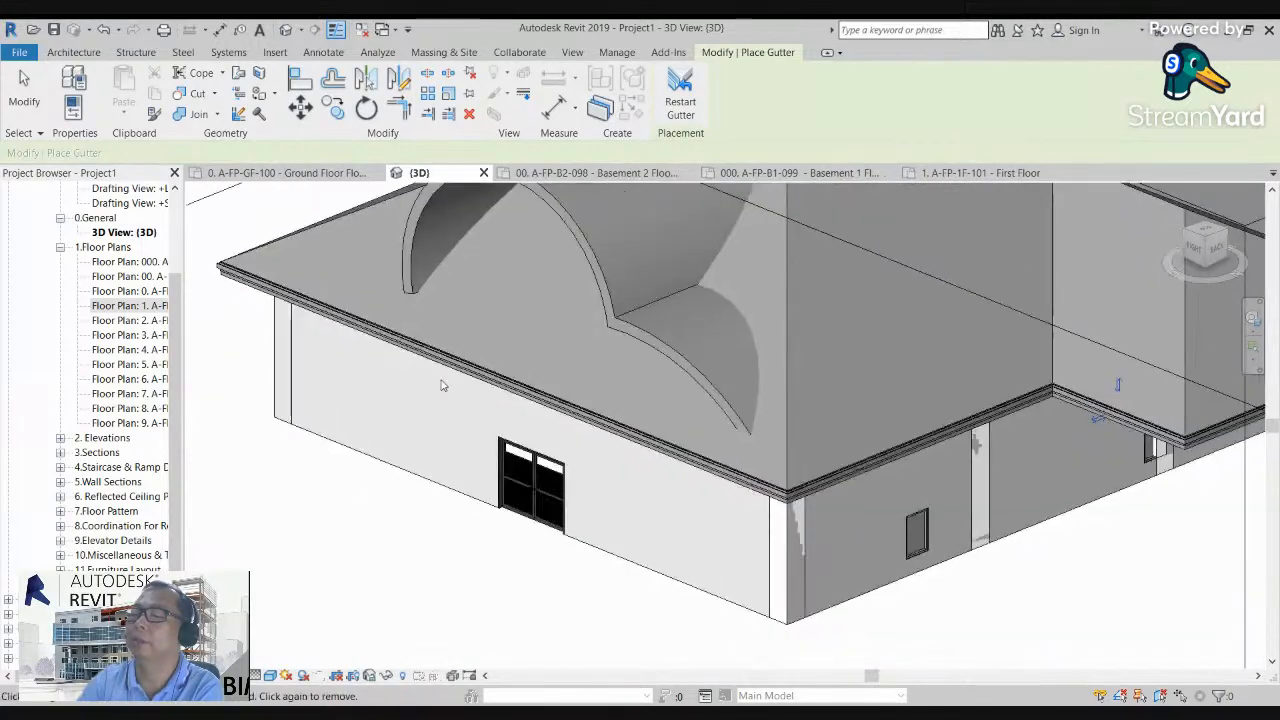
middle_drag(424, 437, 478, 436)
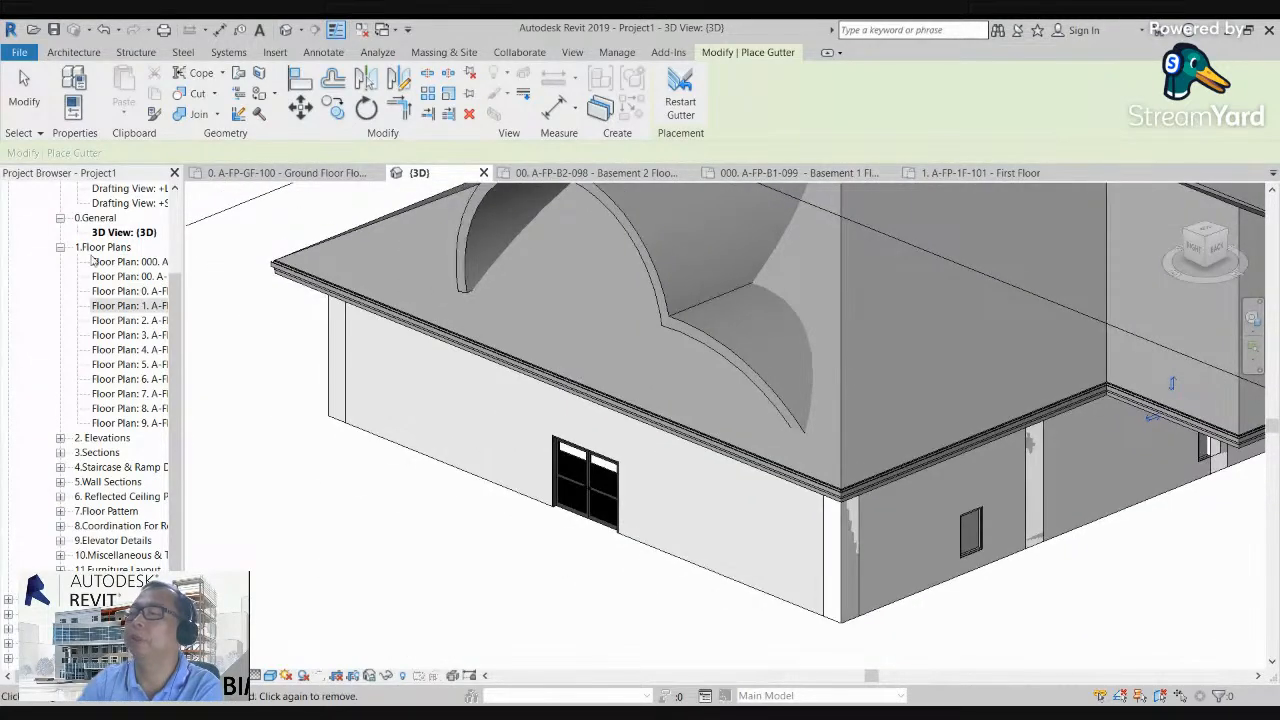
click(72, 52)
click(68, 110)
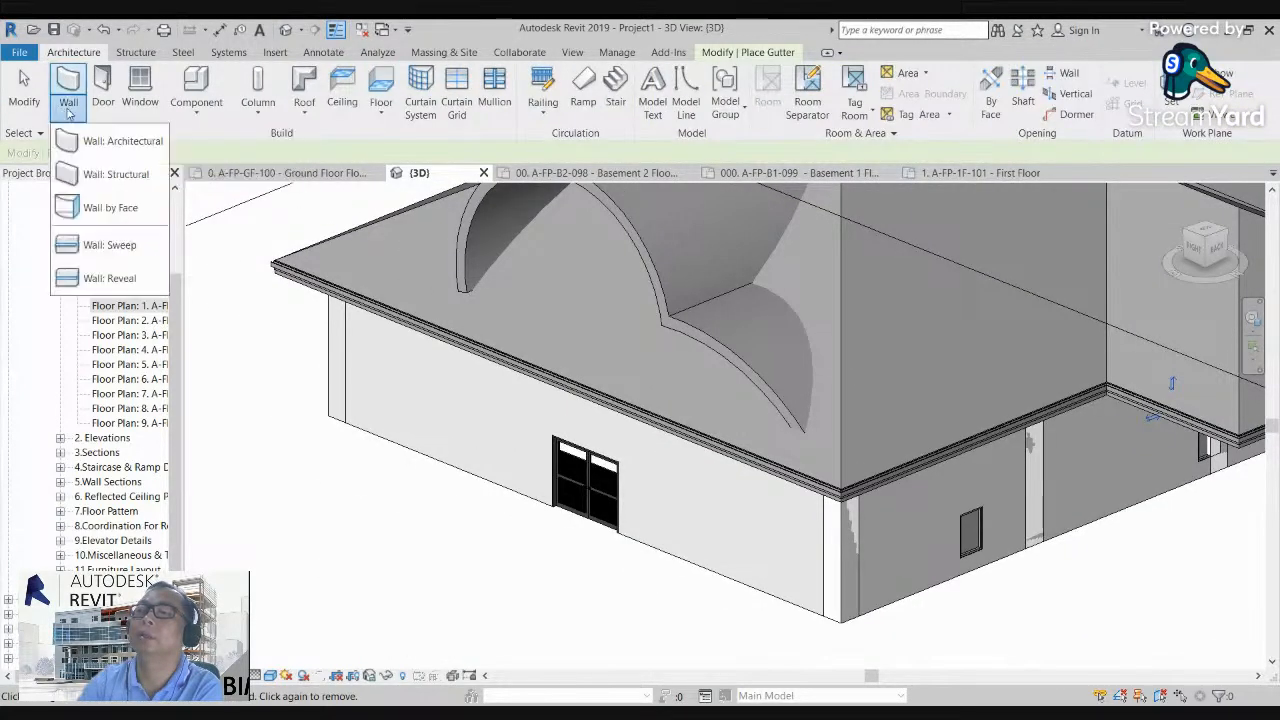
click(105, 245)
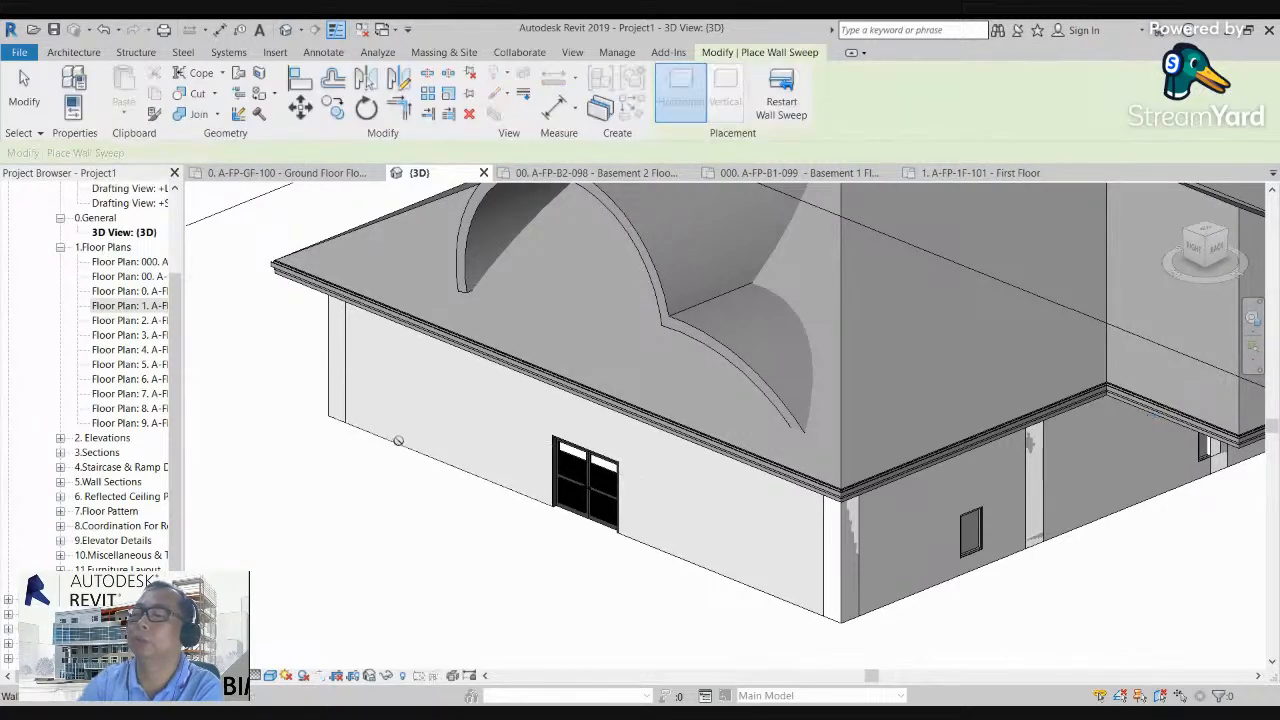
scroll(378, 402, up, 5)
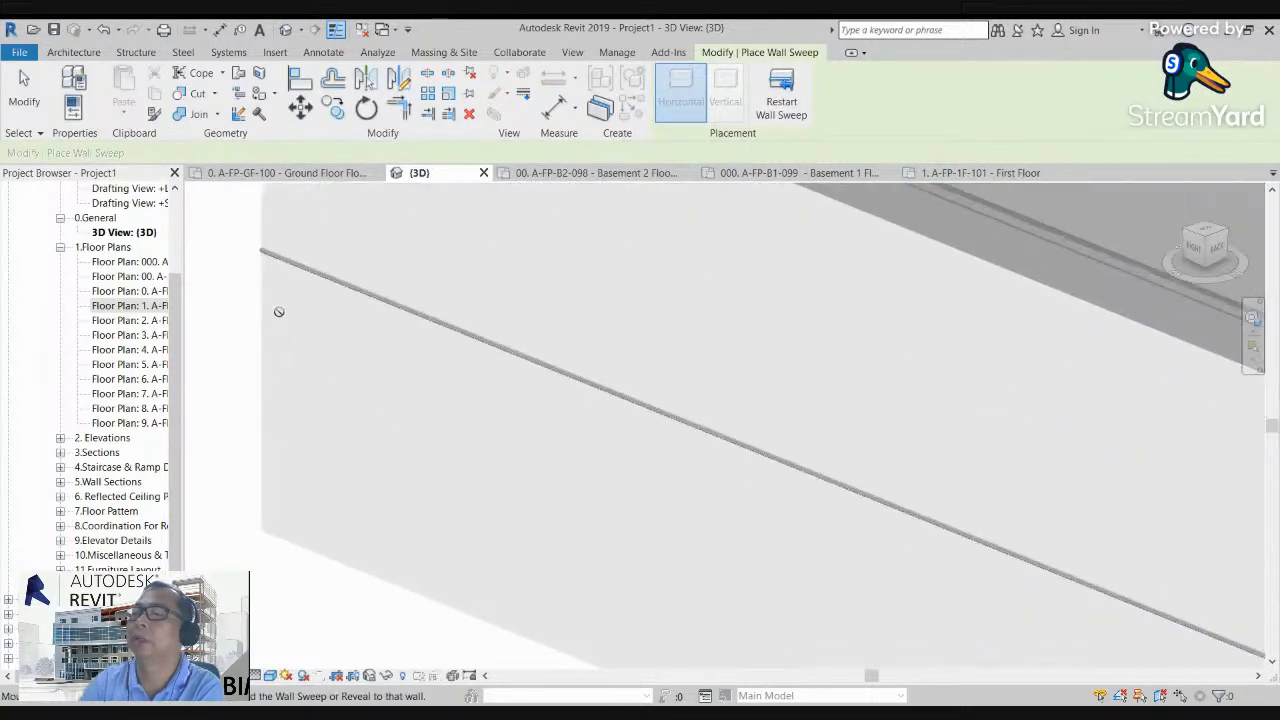
scroll(279, 312, up, 2)
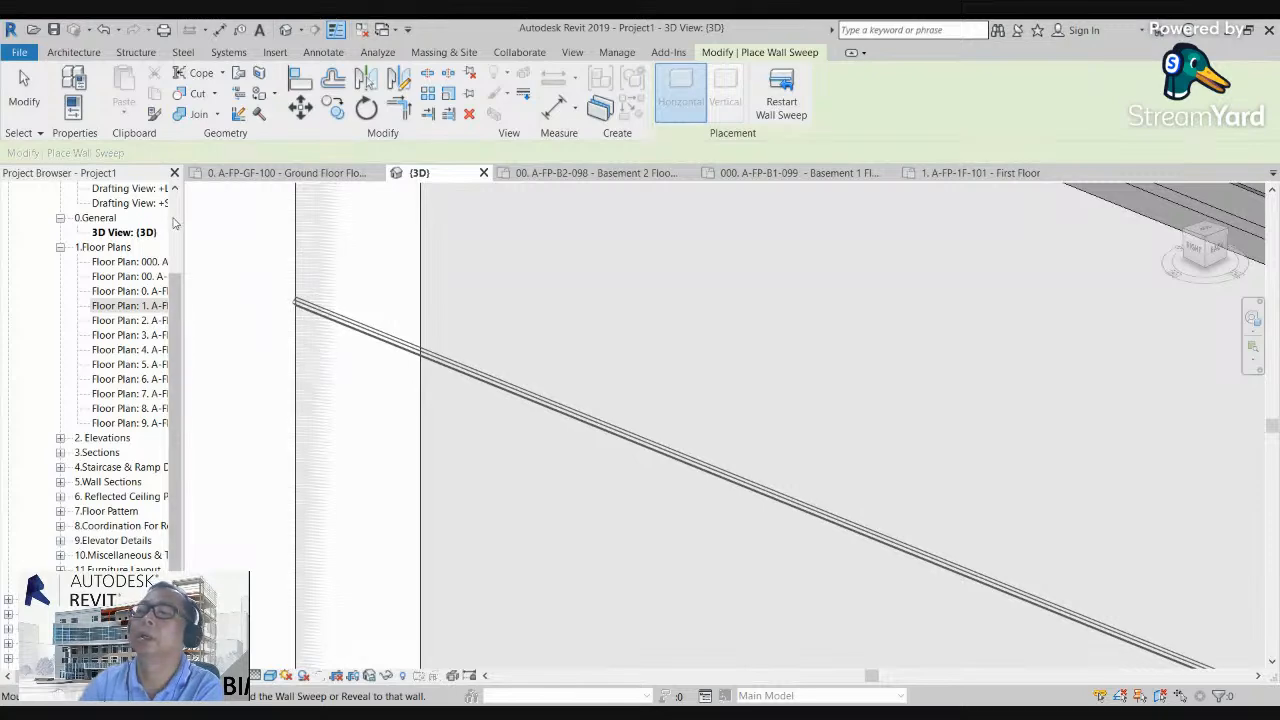
scroll(370, 371, down, 2)
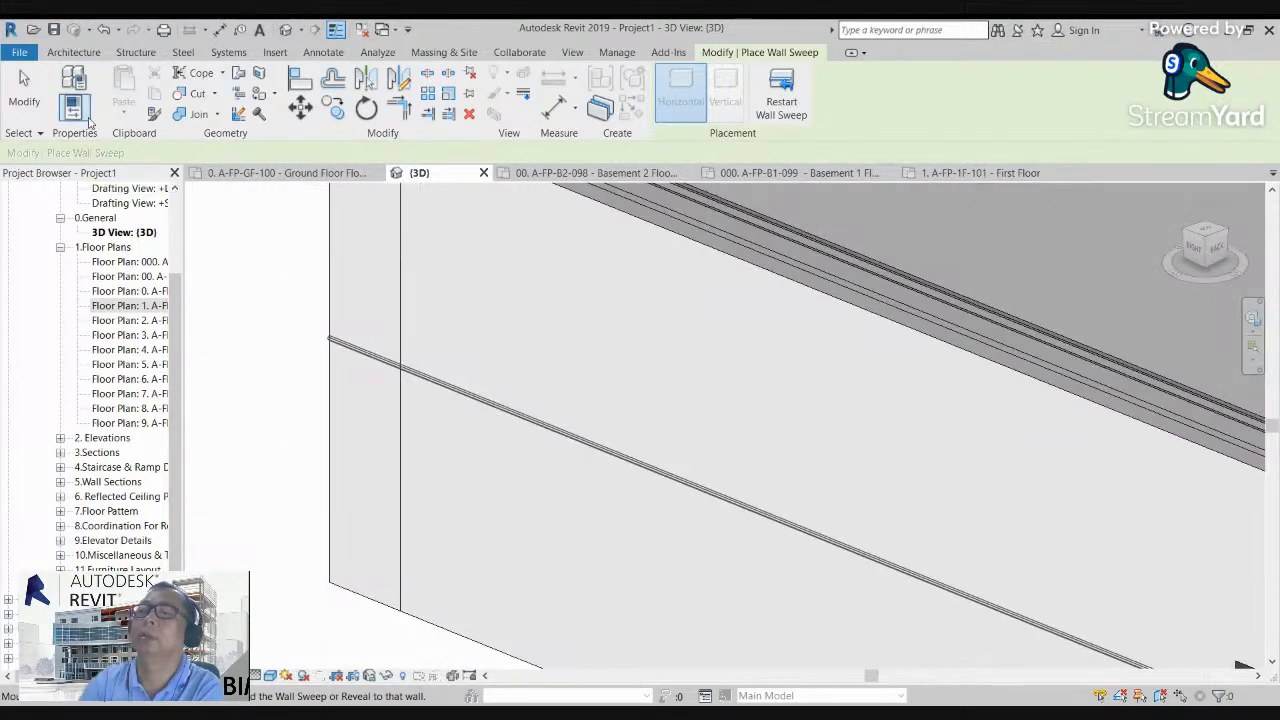
Step: Add a horizontal wall reveal to the same wall, below the sweep, and end the command
click(62, 53)
click(70, 117)
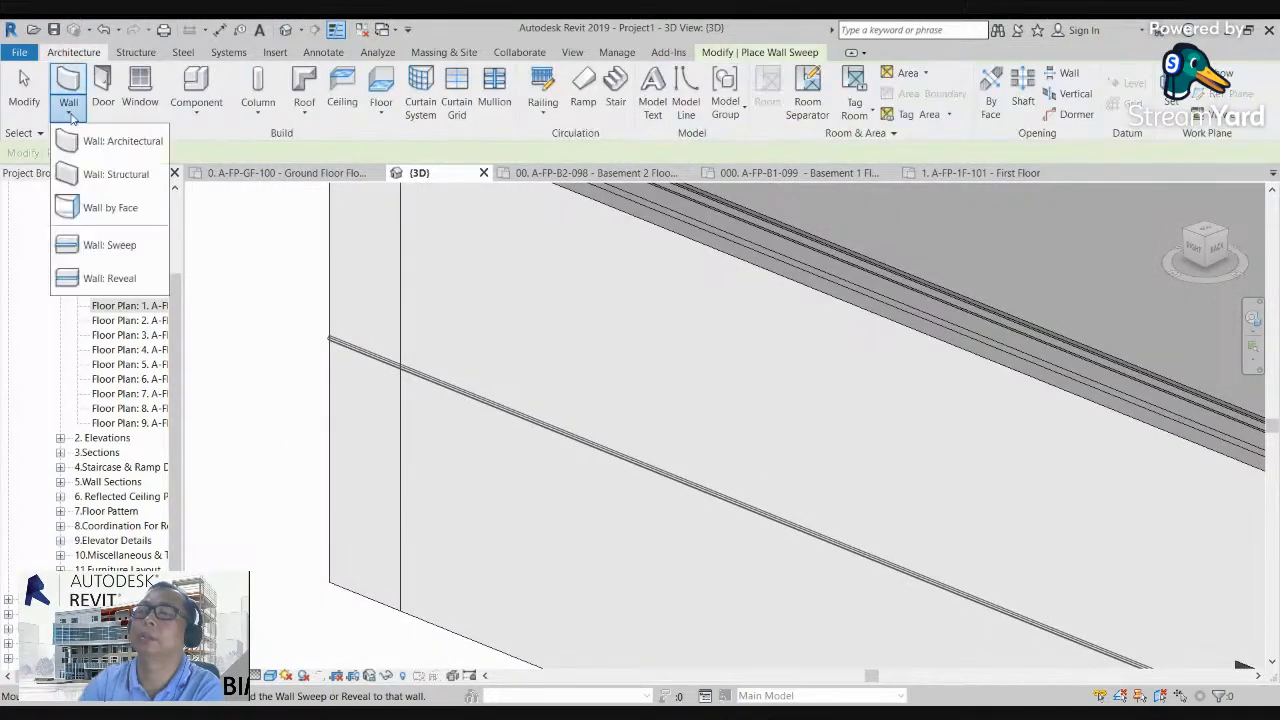
click(95, 277)
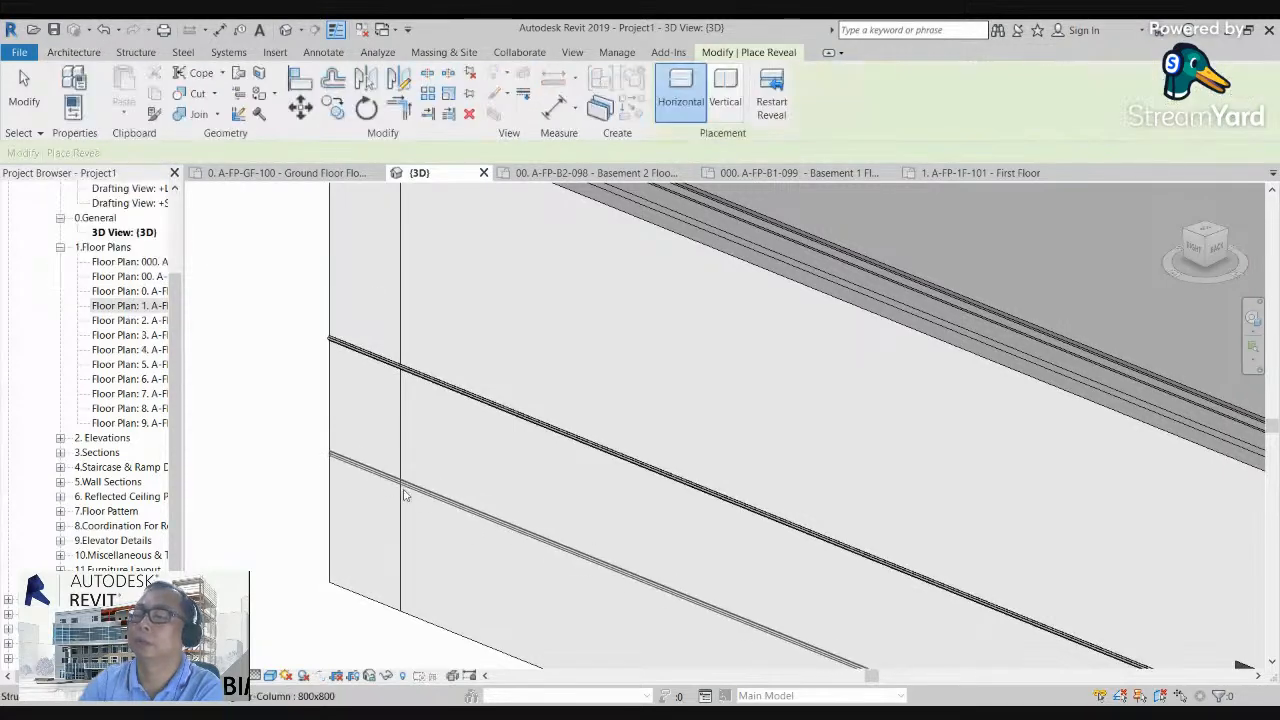
key(Escape)
key(Escape)
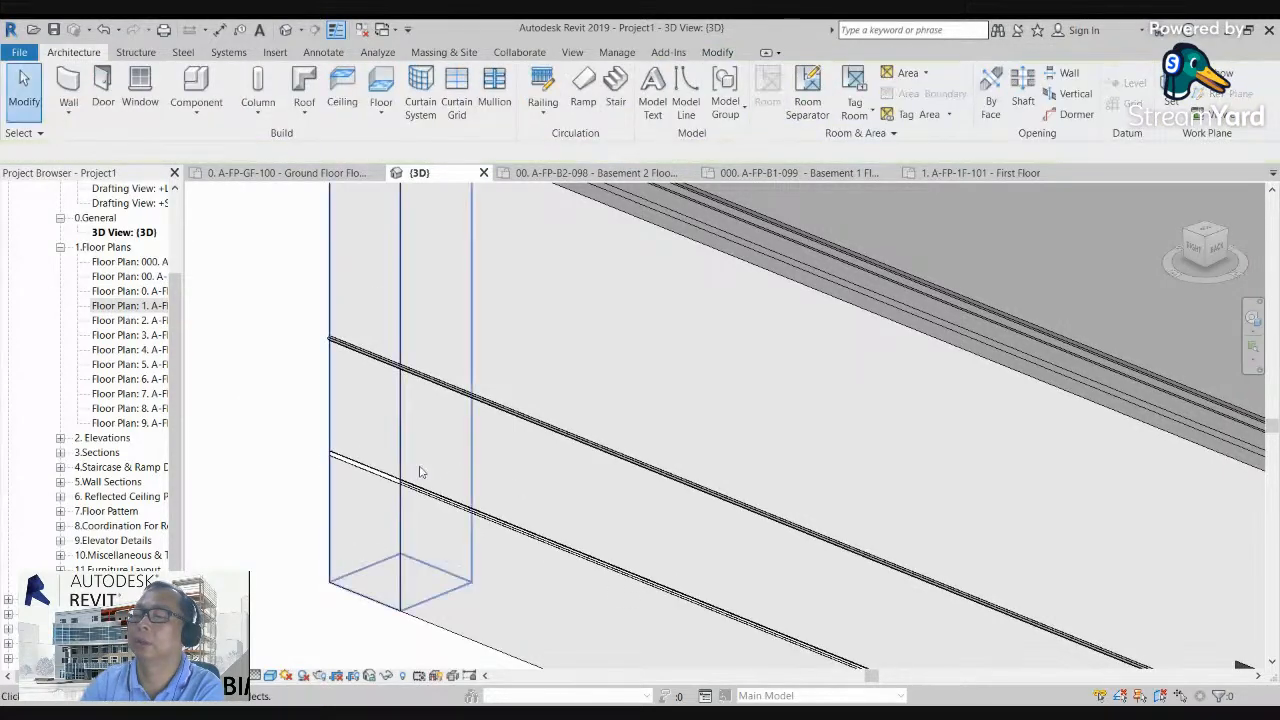
scroll(410, 490, up, 4)
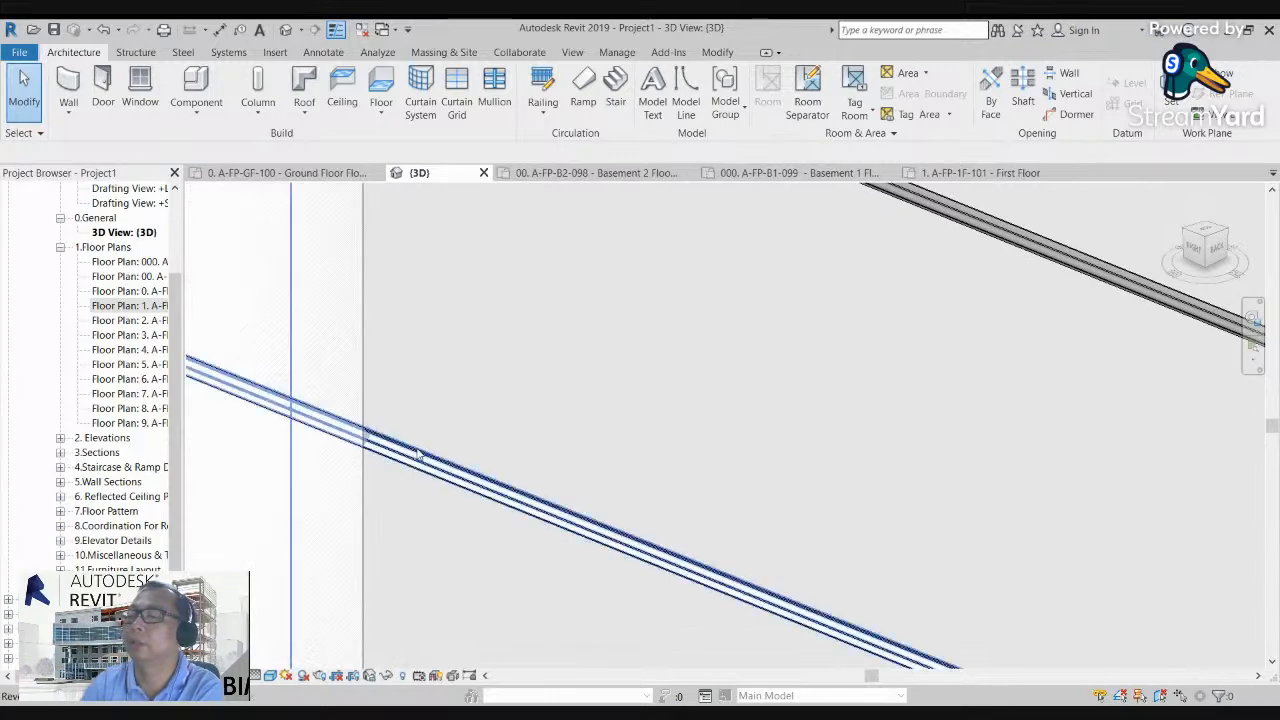
scroll(337, 423, down, 5)
scroll(638, 525, up, 5)
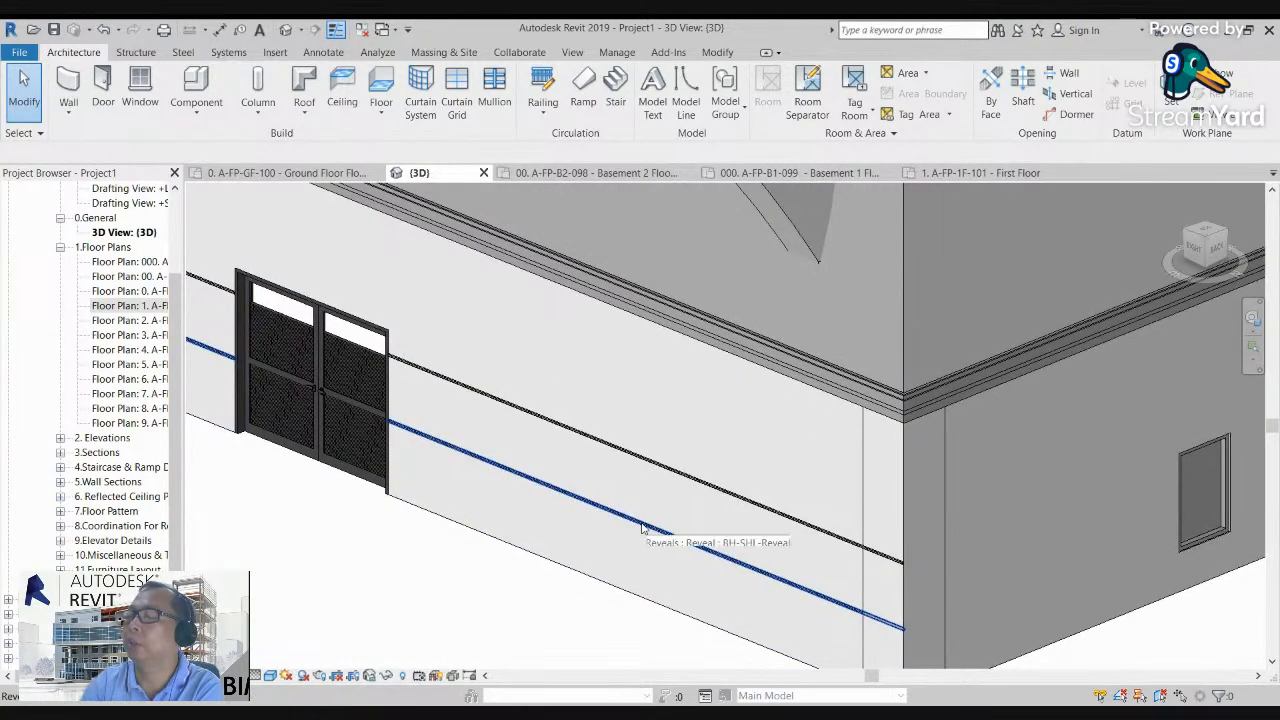
Step: Add a vertical wall reveal between the double door and the near building corner, and end the command
click(642, 528)
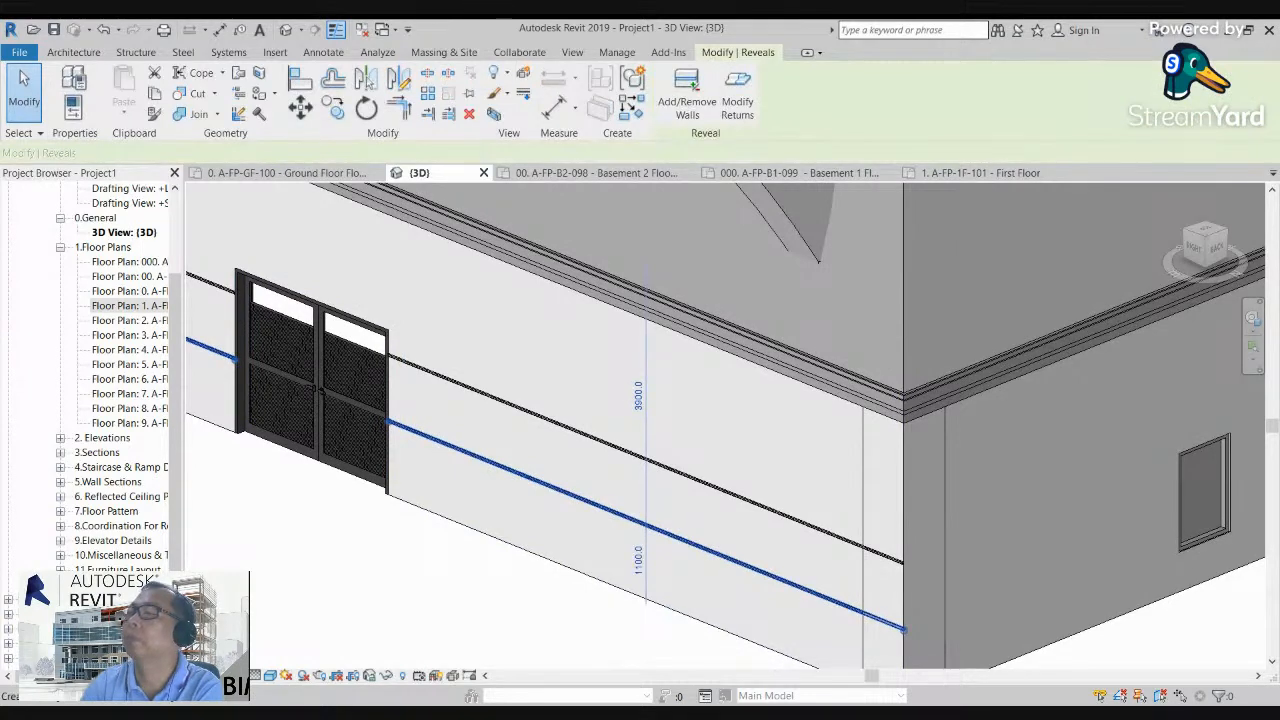
click(687, 88)
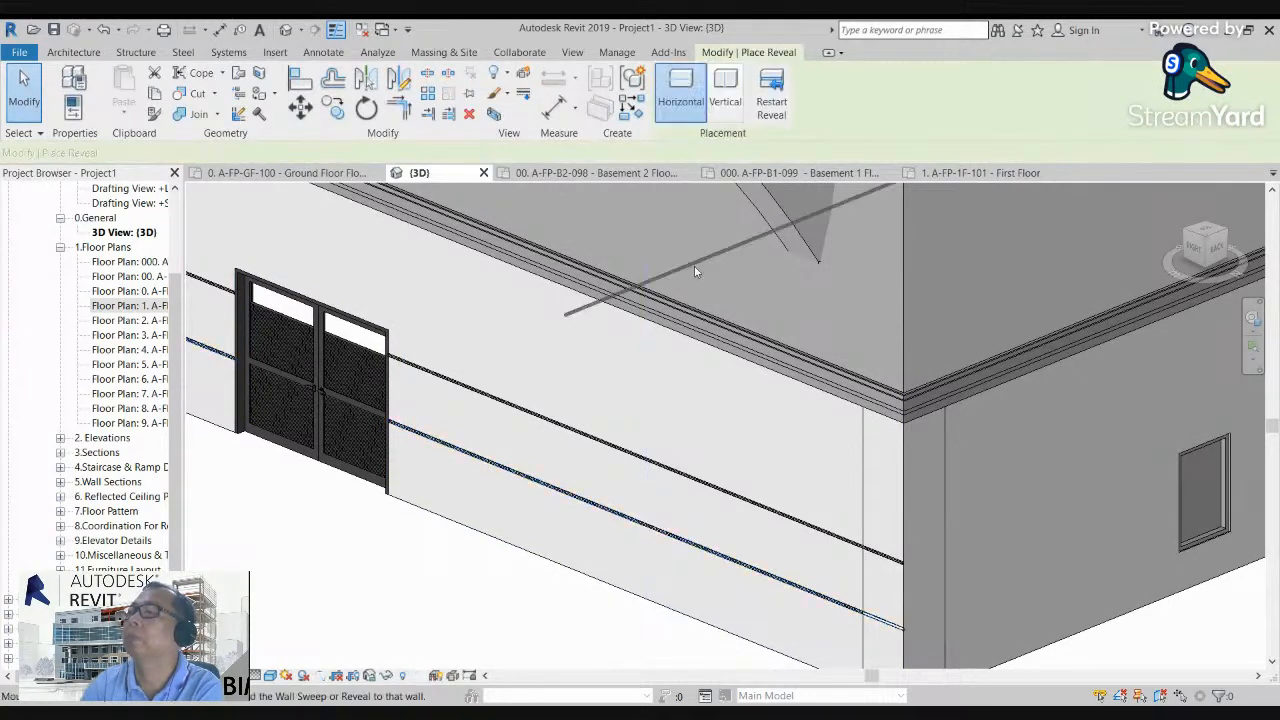
click(727, 83)
click(661, 369)
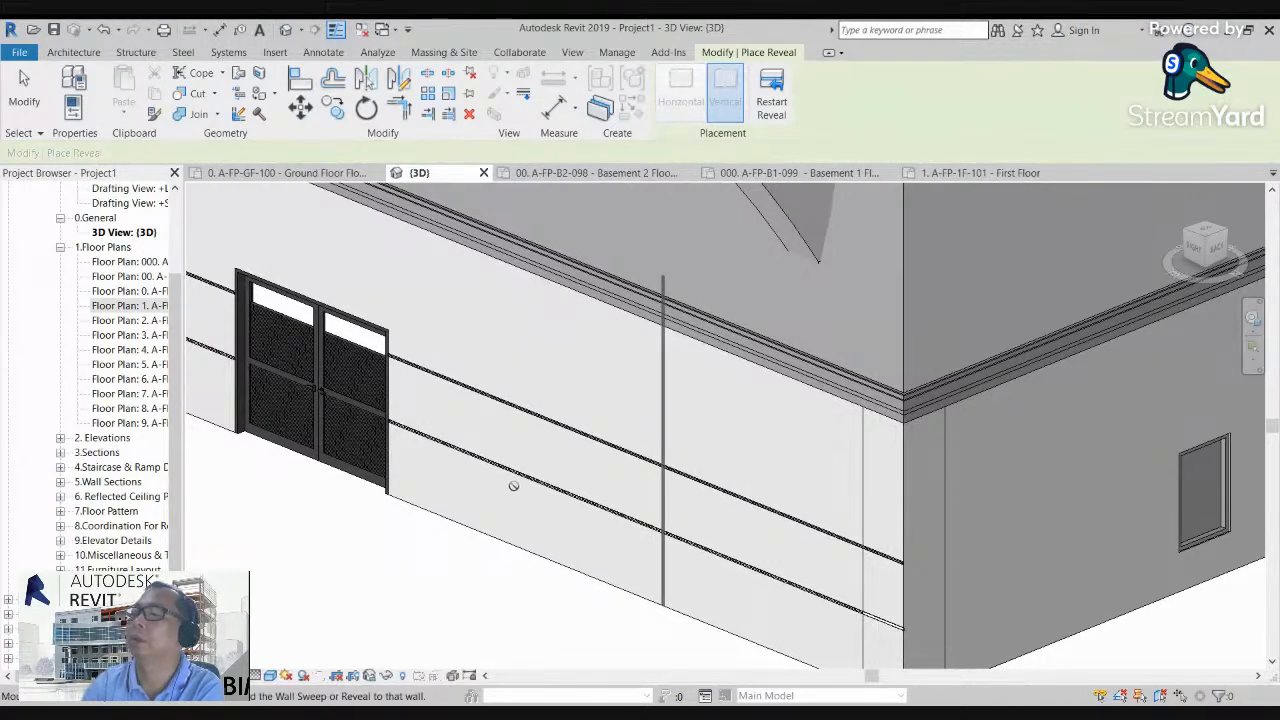
scroll(505, 465, down, 3)
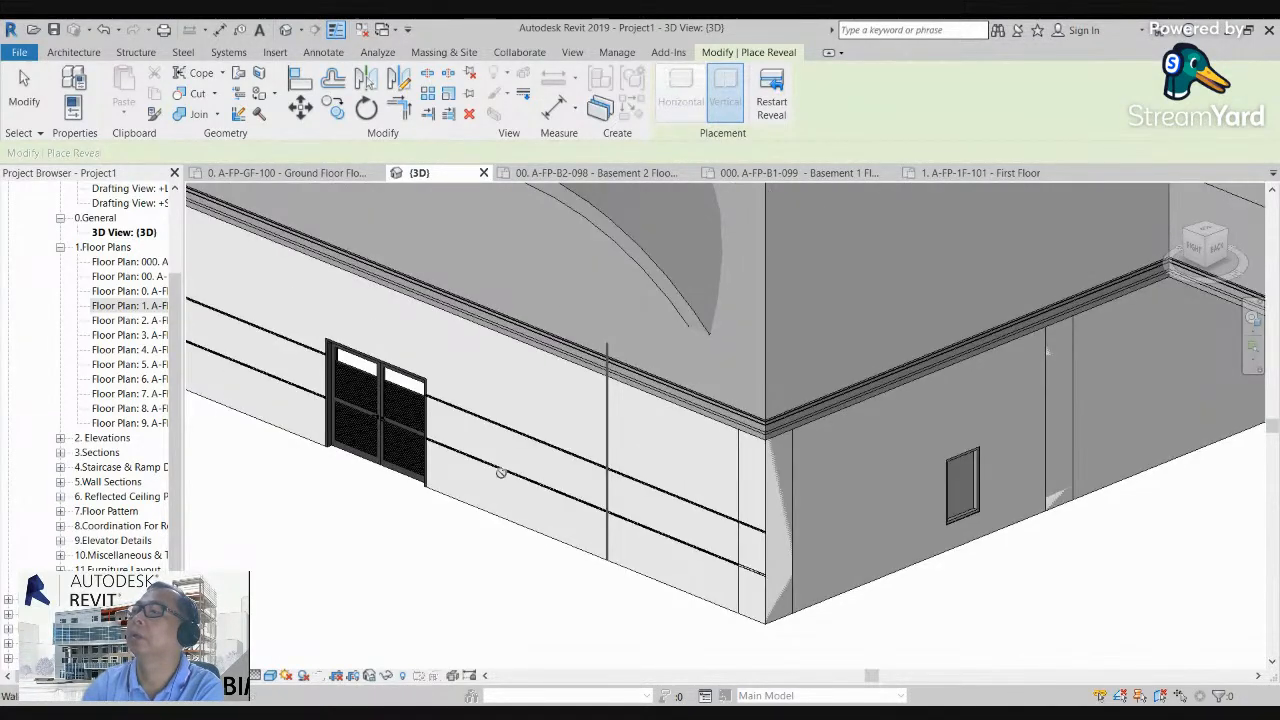
key(Escape)
key(Escape)
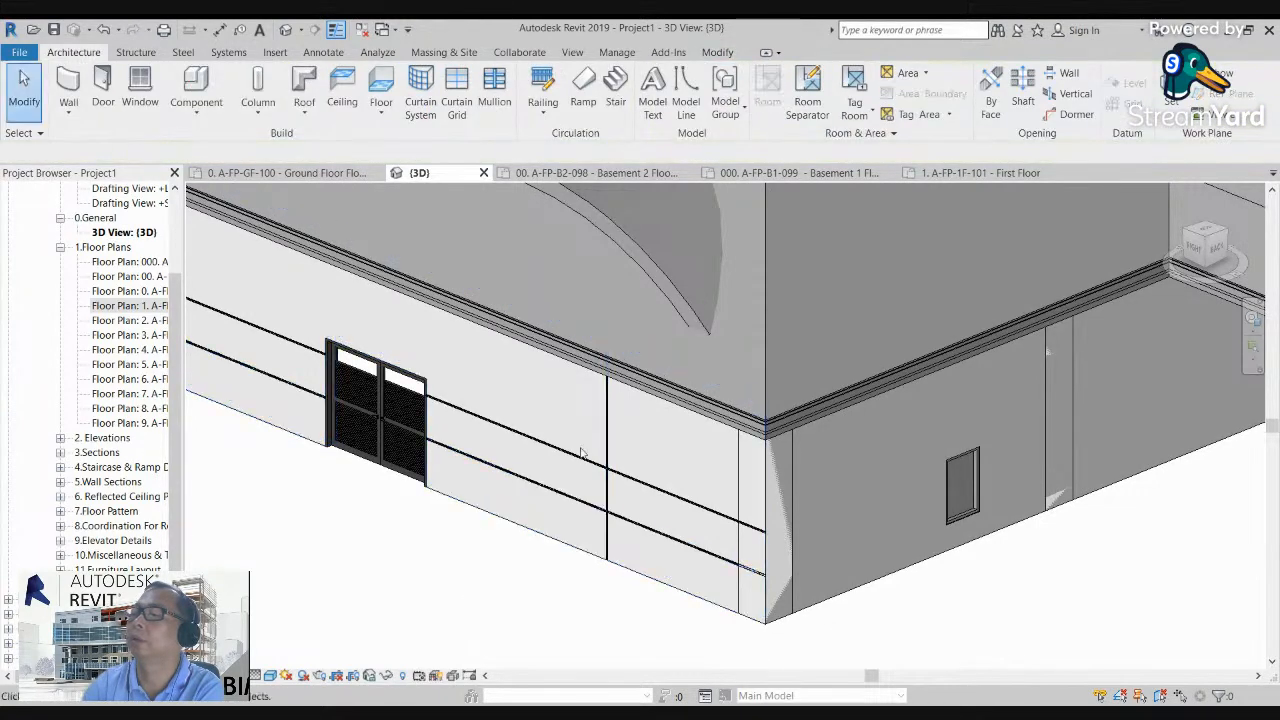
Step: Examine where the vertical and horizontal reveals cross on the wall, and how the whole building looks with its roof and wall details
scroll(623, 507, up, 3)
scroll(623, 507, up, 6)
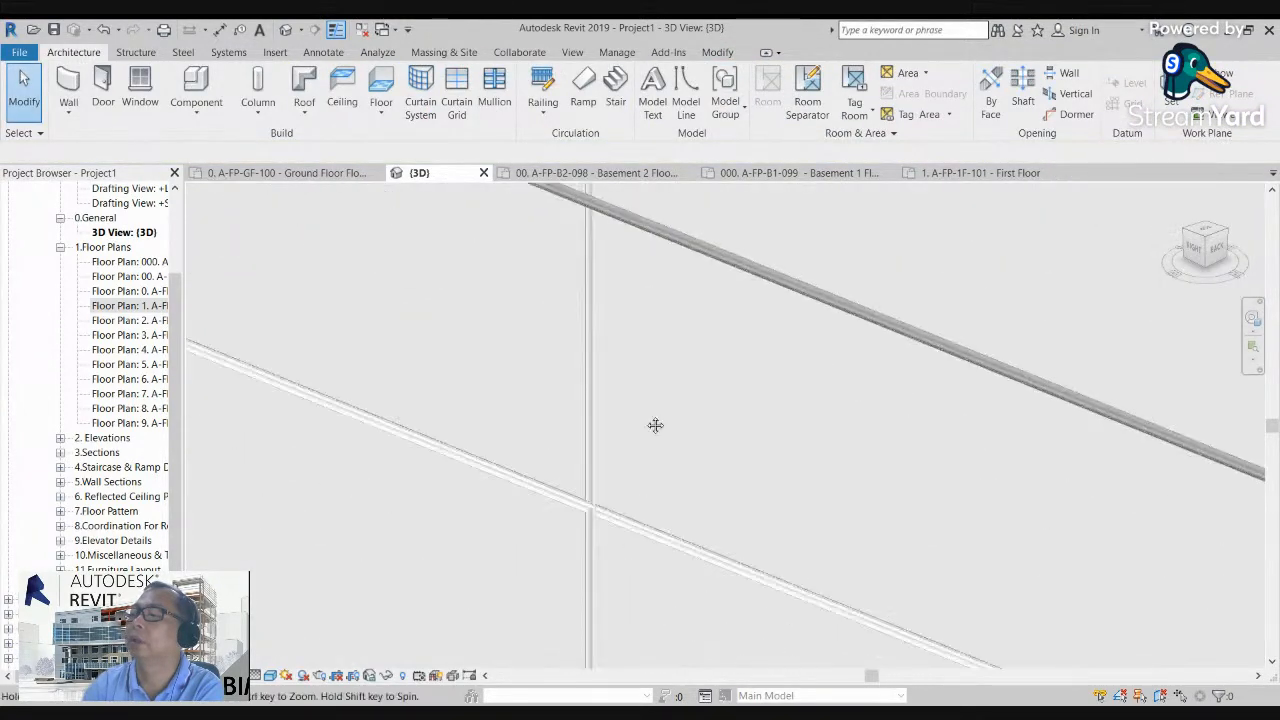
scroll(611, 505, up, 2)
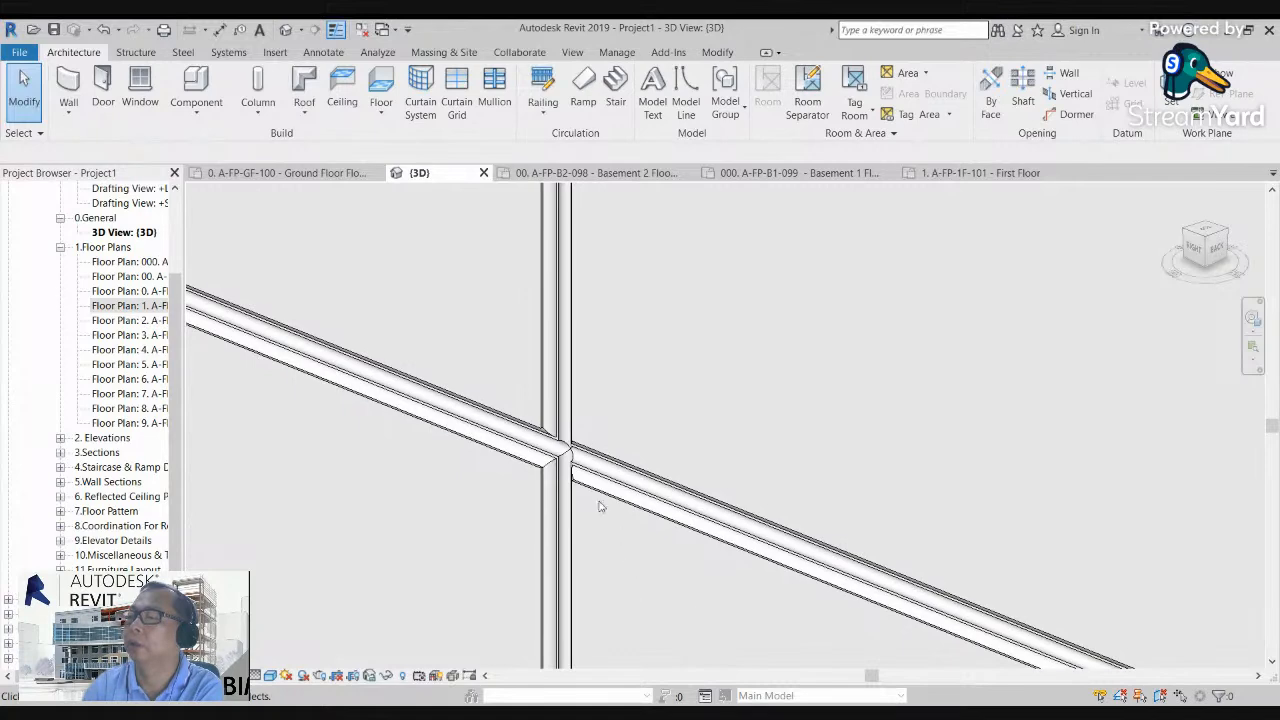
scroll(570, 515, down, 8)
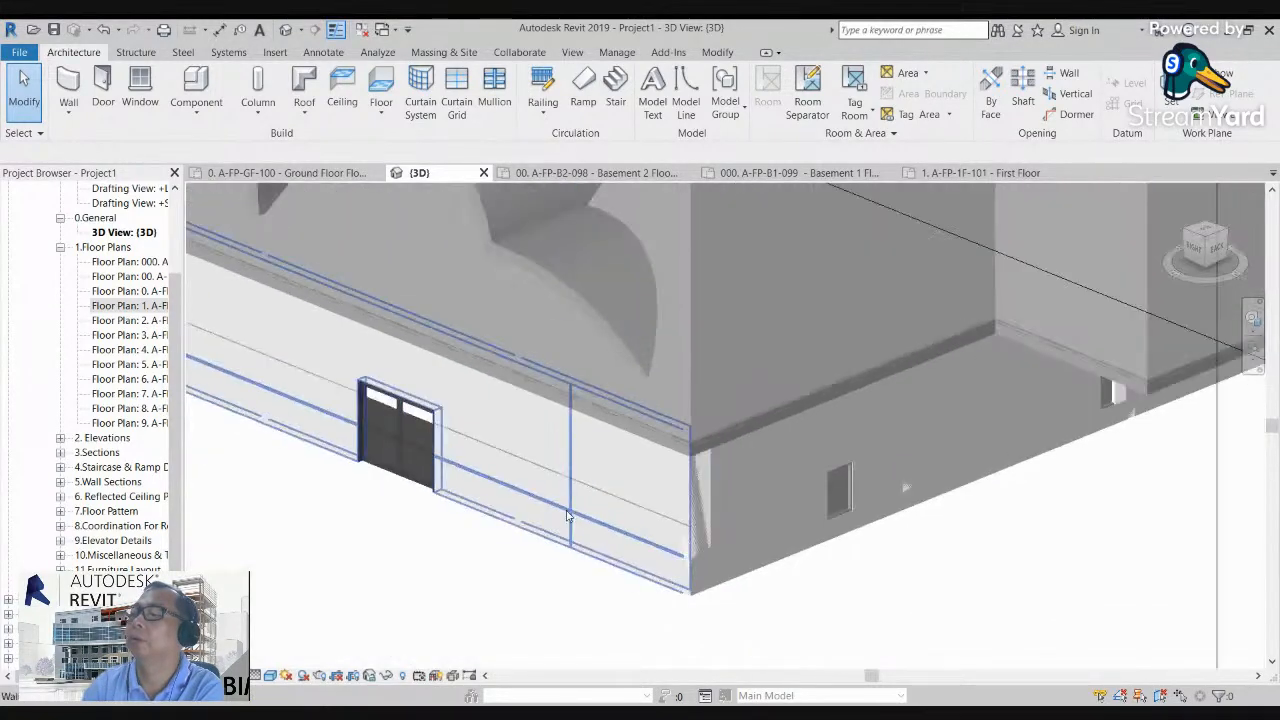
middle_drag(570, 515, 689, 604)
scroll(689, 604, down, 6)
scroll(647, 578, up, 2)
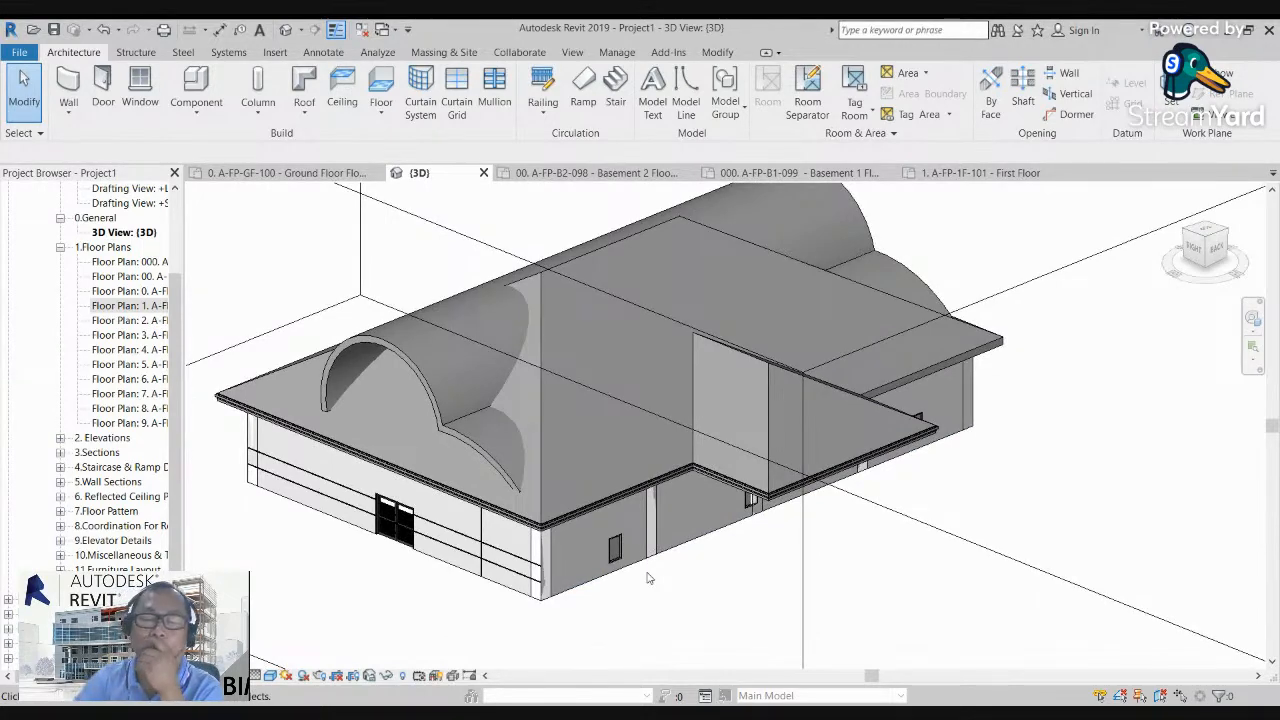
middle_drag(714, 560, 720, 591)
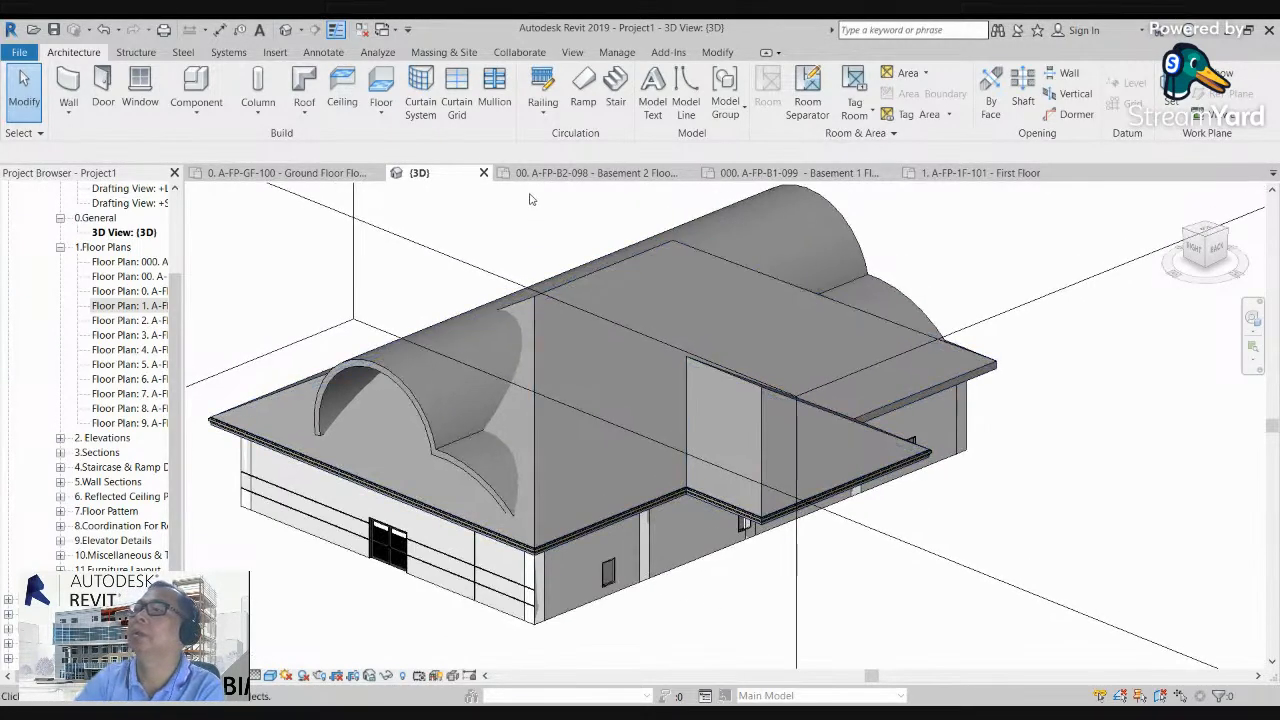
middle_drag(659, 304, 656, 334)
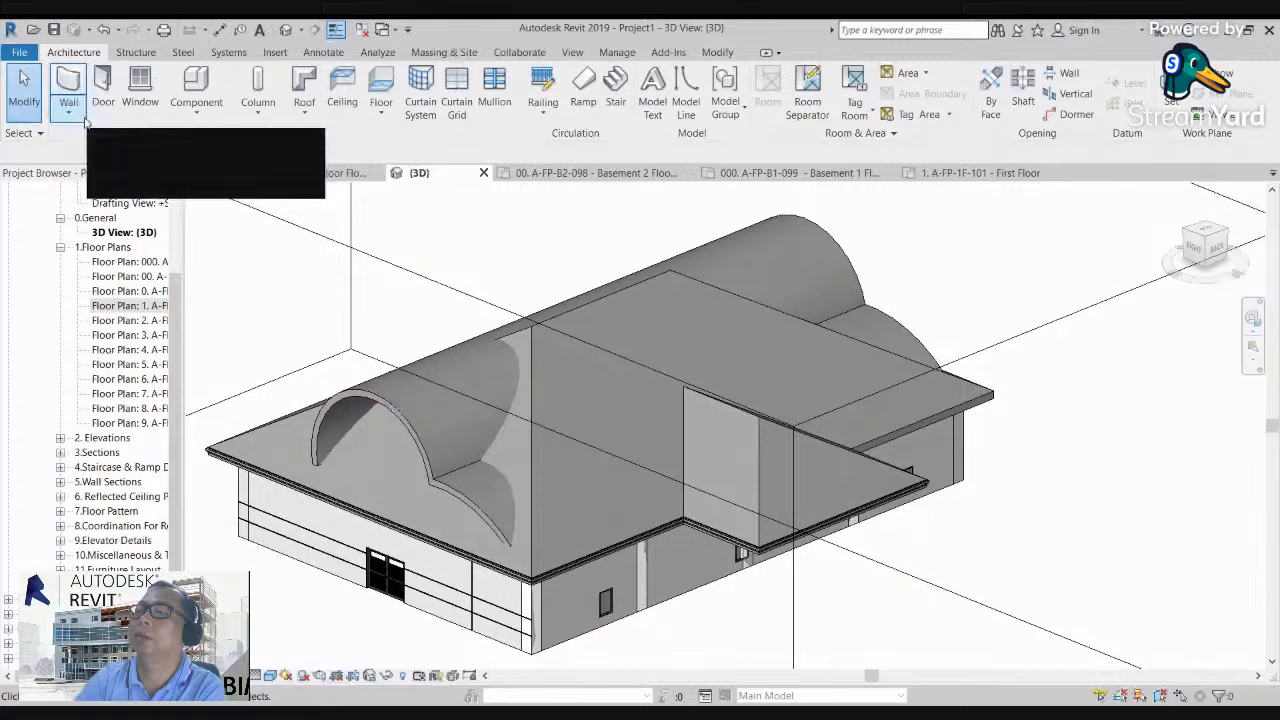
Step: Place automatic ceilings in the two long outer rooms and the central room on the ground floor plan, and end the command
double_click(125, 290)
scroll(659, 432, up, 3)
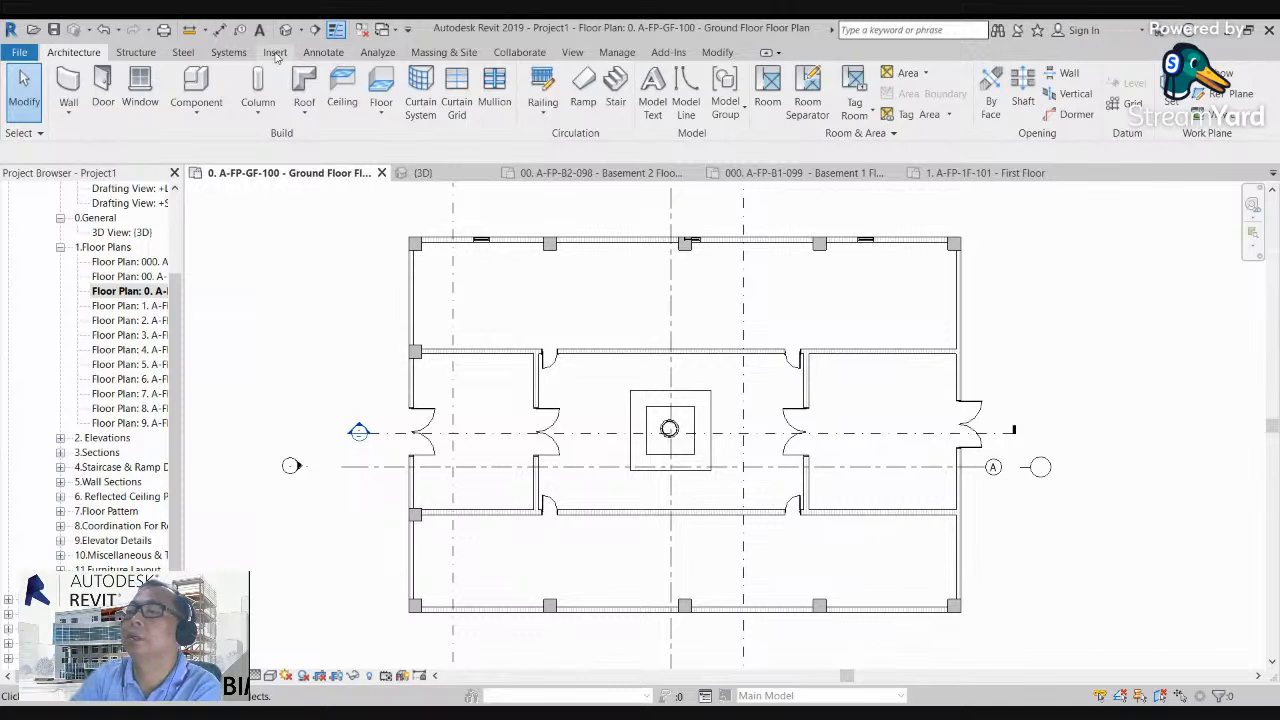
click(341, 92)
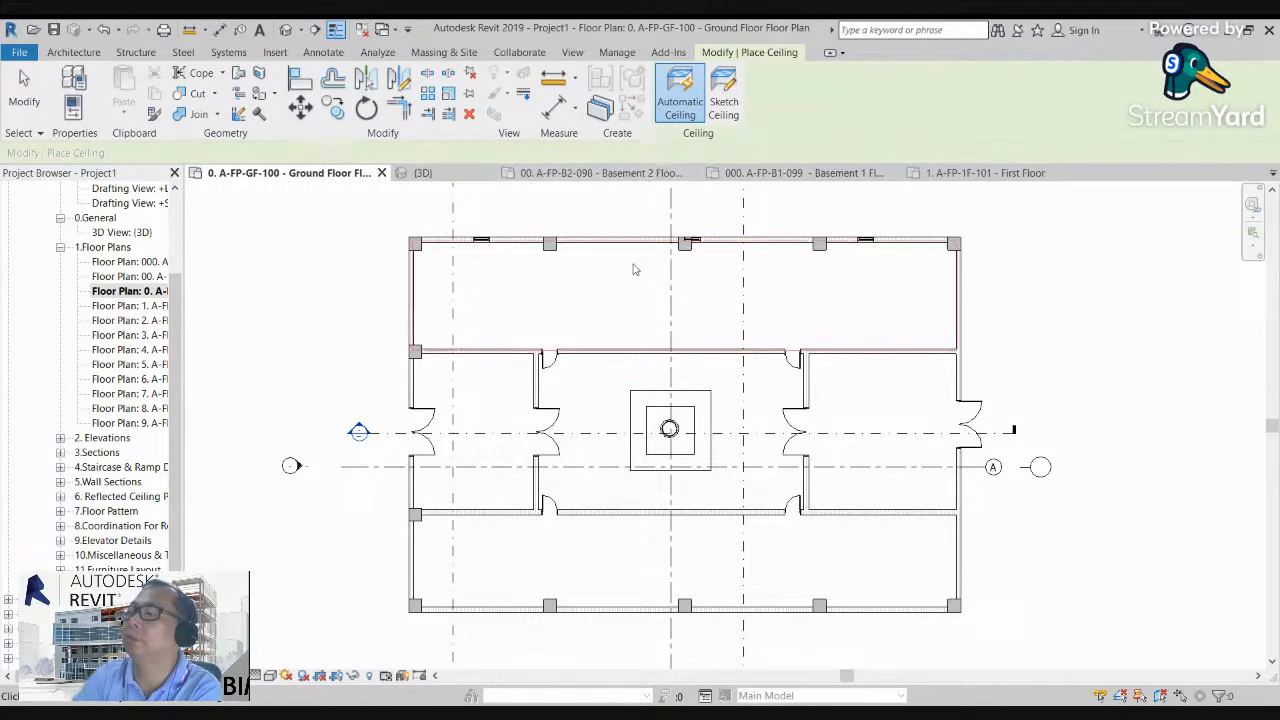
click(604, 305)
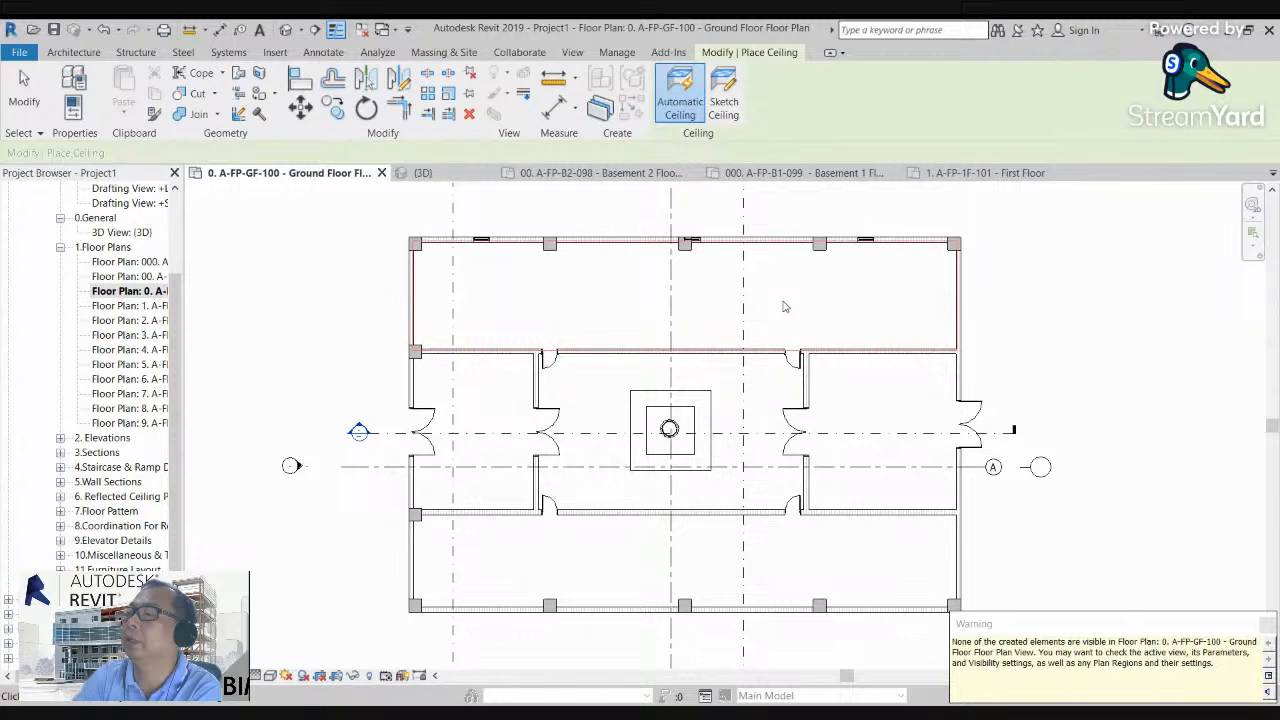
click(868, 545)
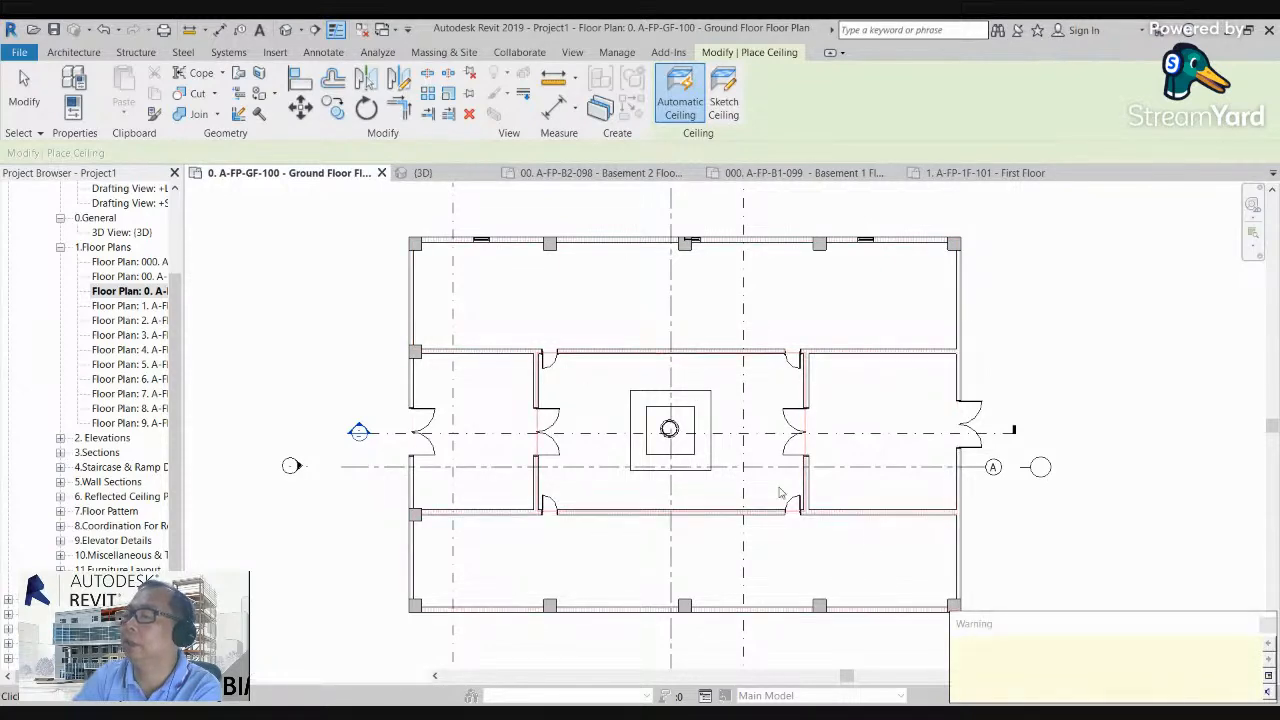
scroll(698, 390, up, 2)
middle_drag(700, 390, 660, 400)
scroll(660, 400, down, 1)
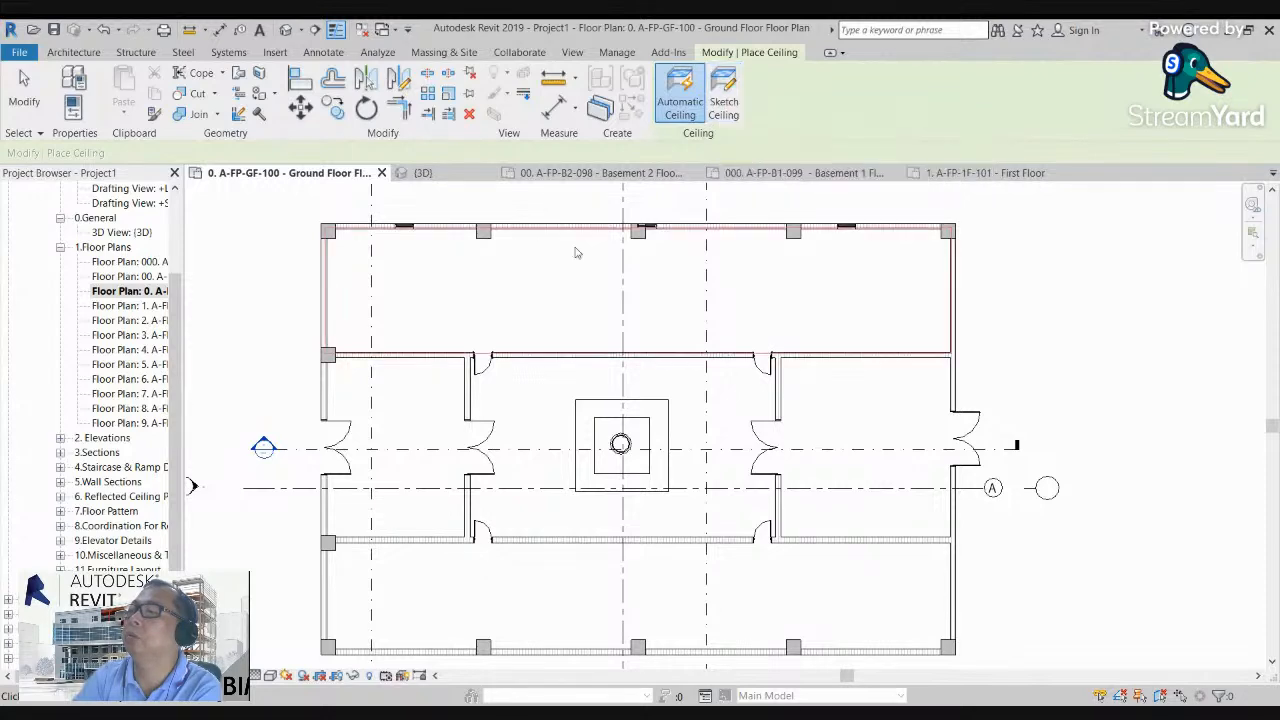
scroll(570, 288, down, 4)
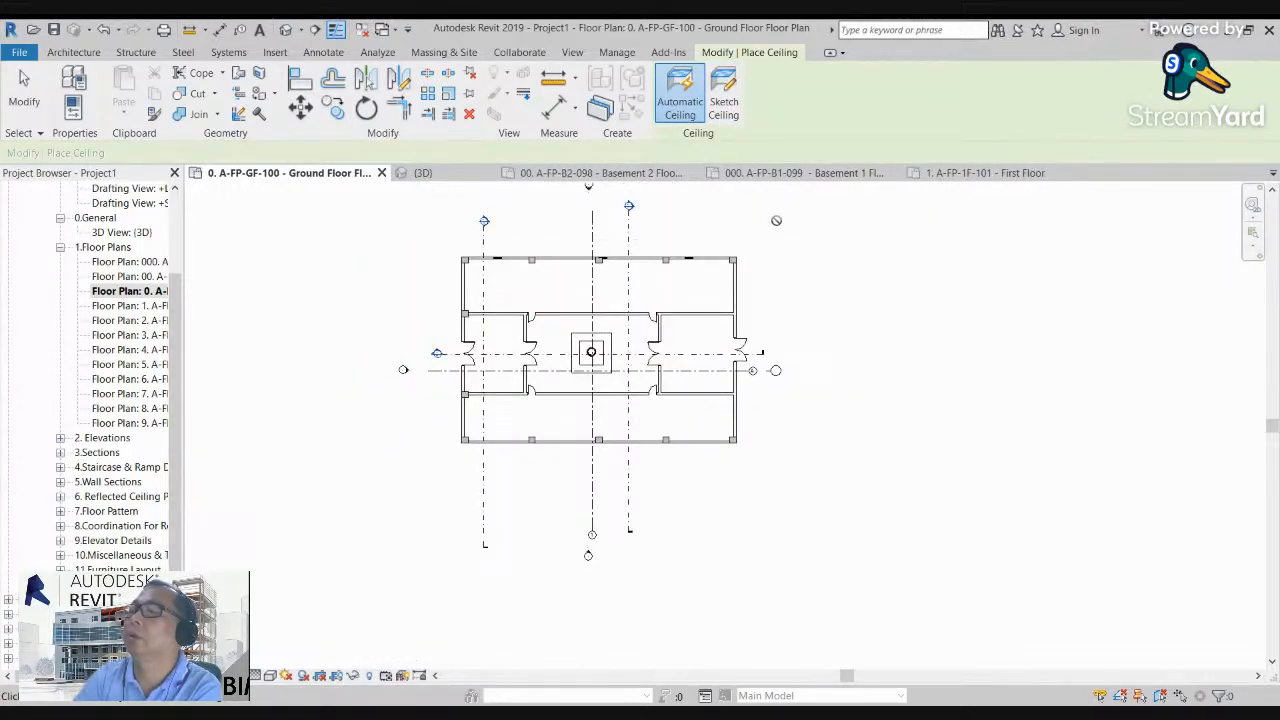
key(Escape)
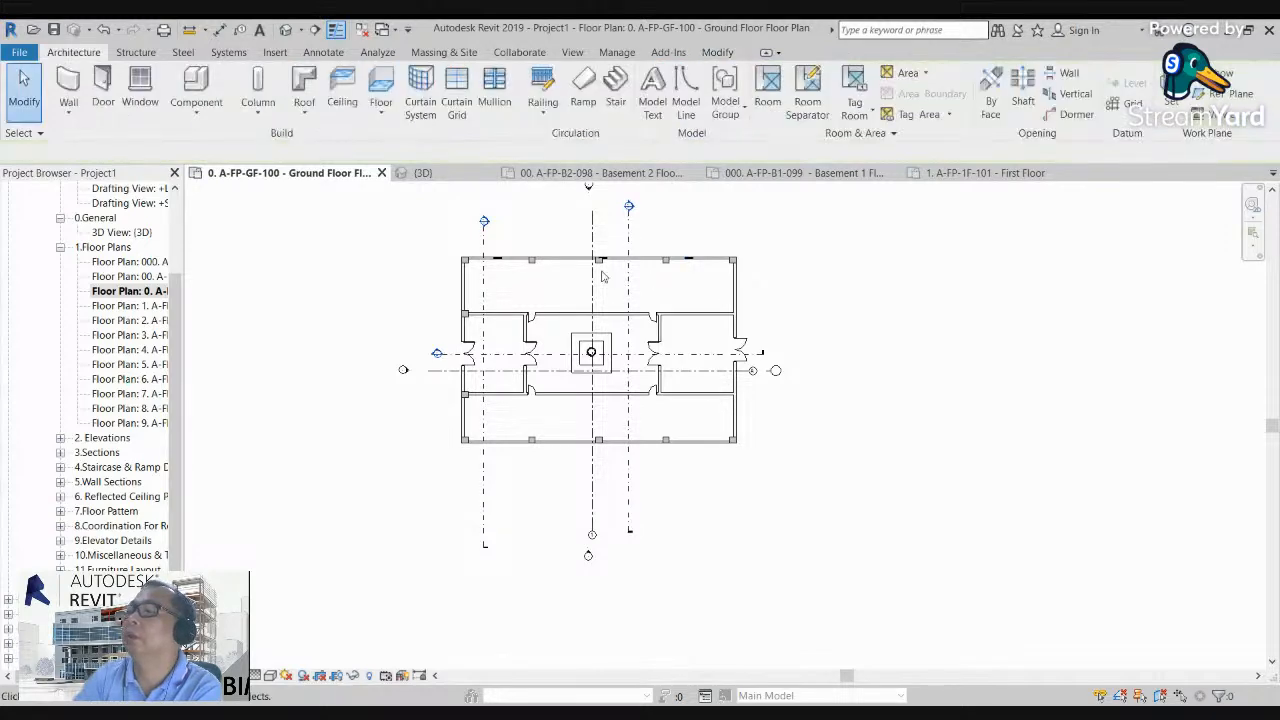
Step: Open Section B and select the ceiling of an outer room to check its height above the ground floor
double_click(629, 208)
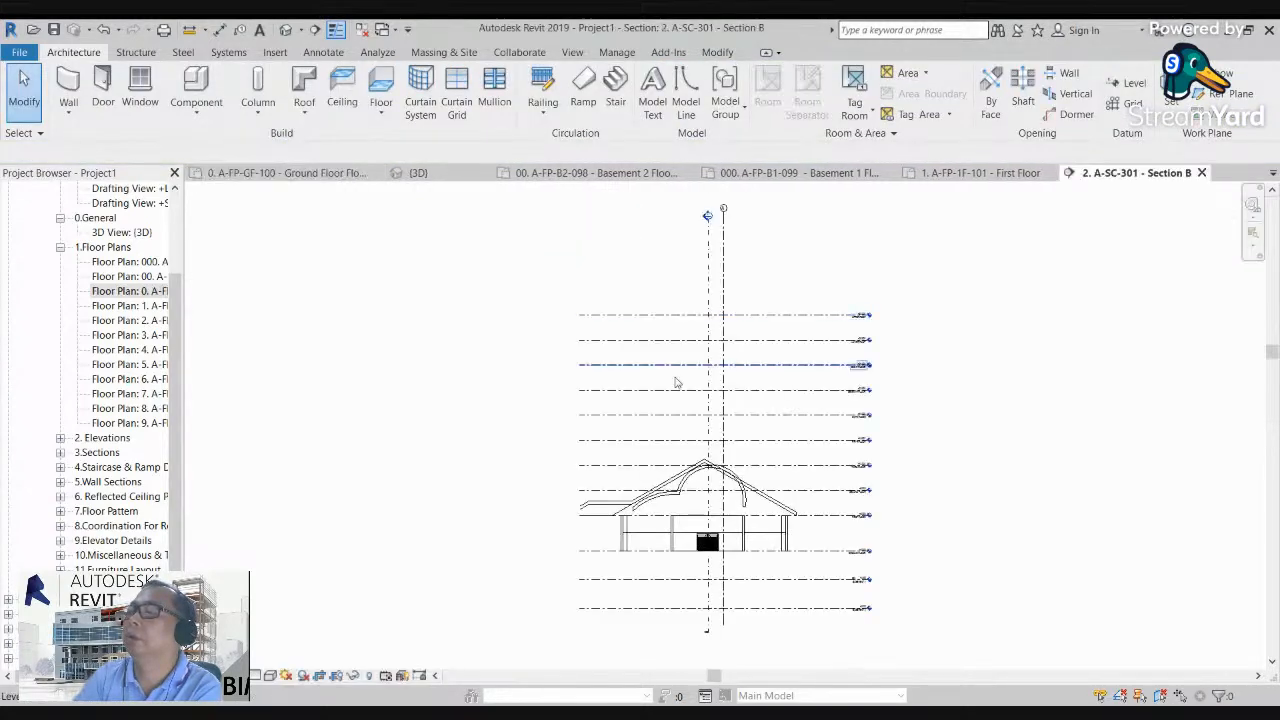
scroll(672, 595, up, 3)
scroll(667, 585, up, 6)
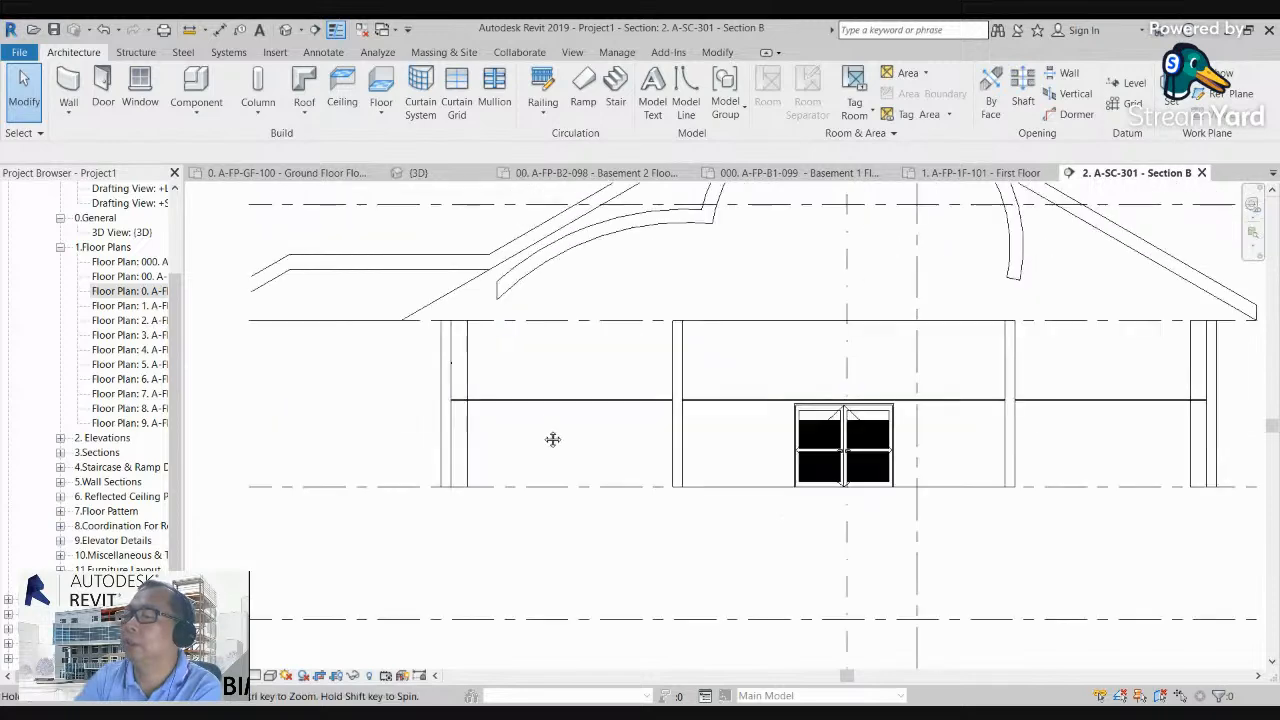
middle_drag(658, 450, 633, 453)
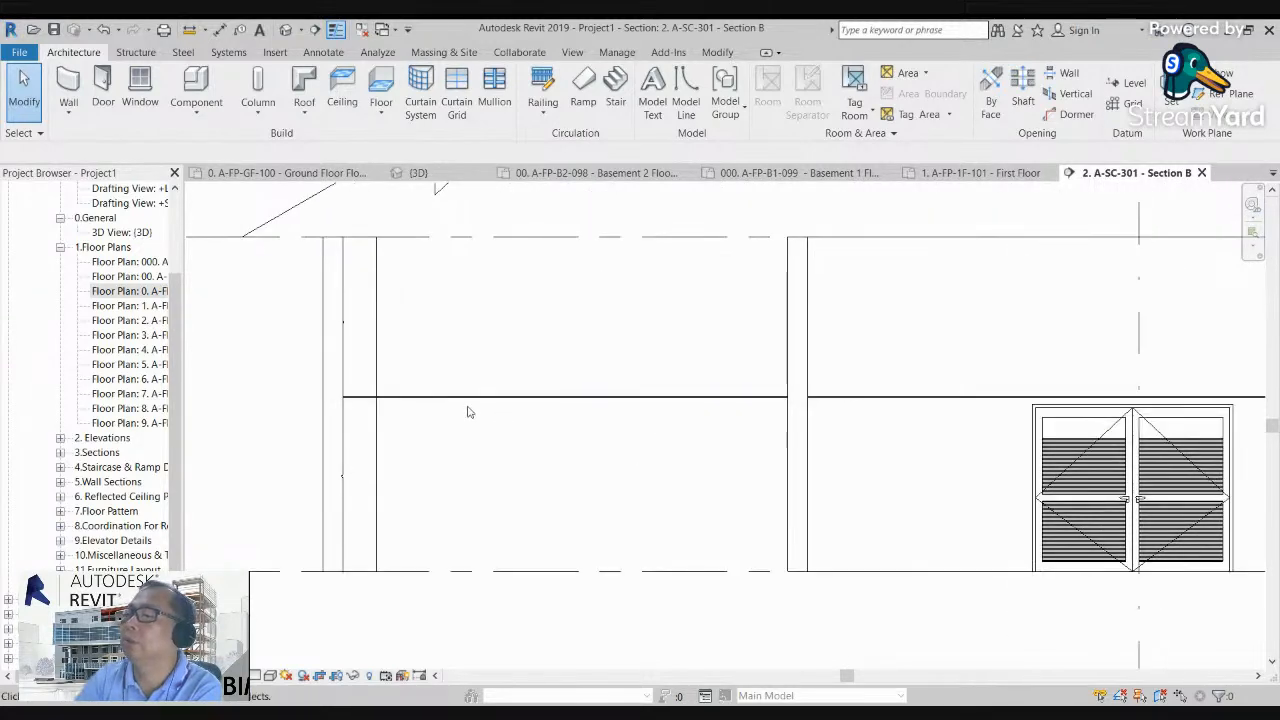
scroll(503, 406, down, 3)
scroll(954, 440, up, 2)
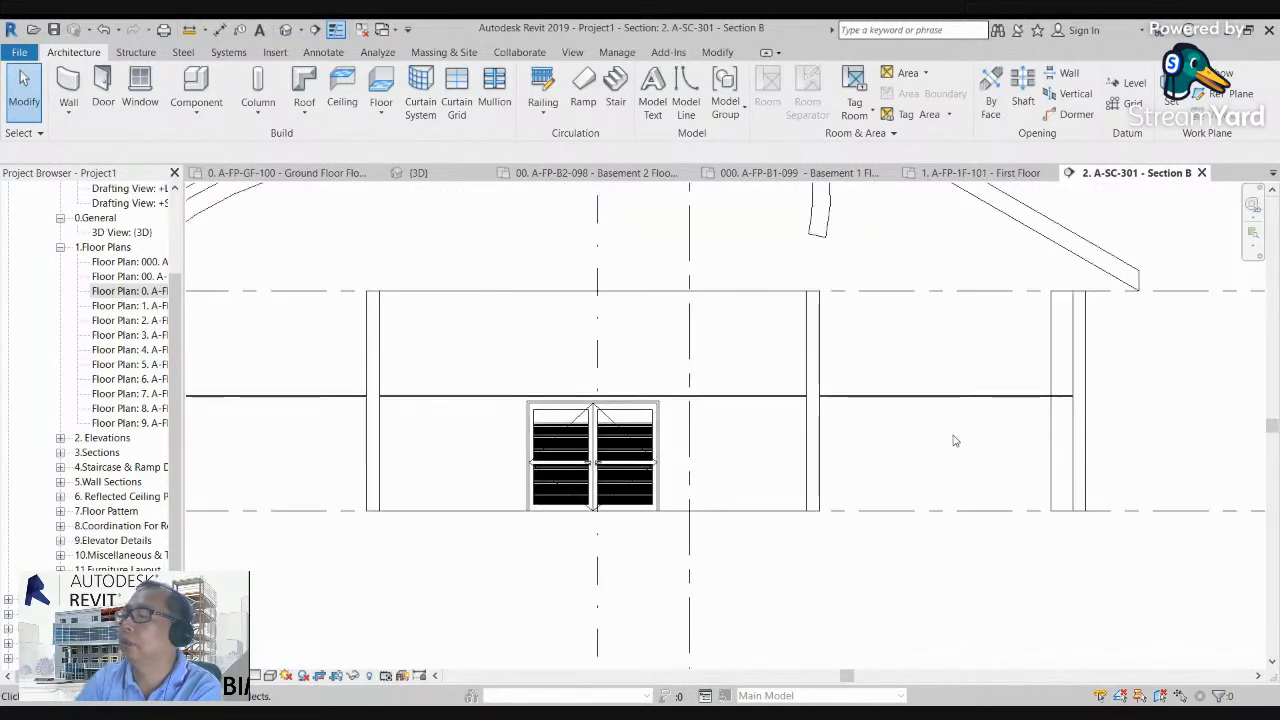
click(937, 401)
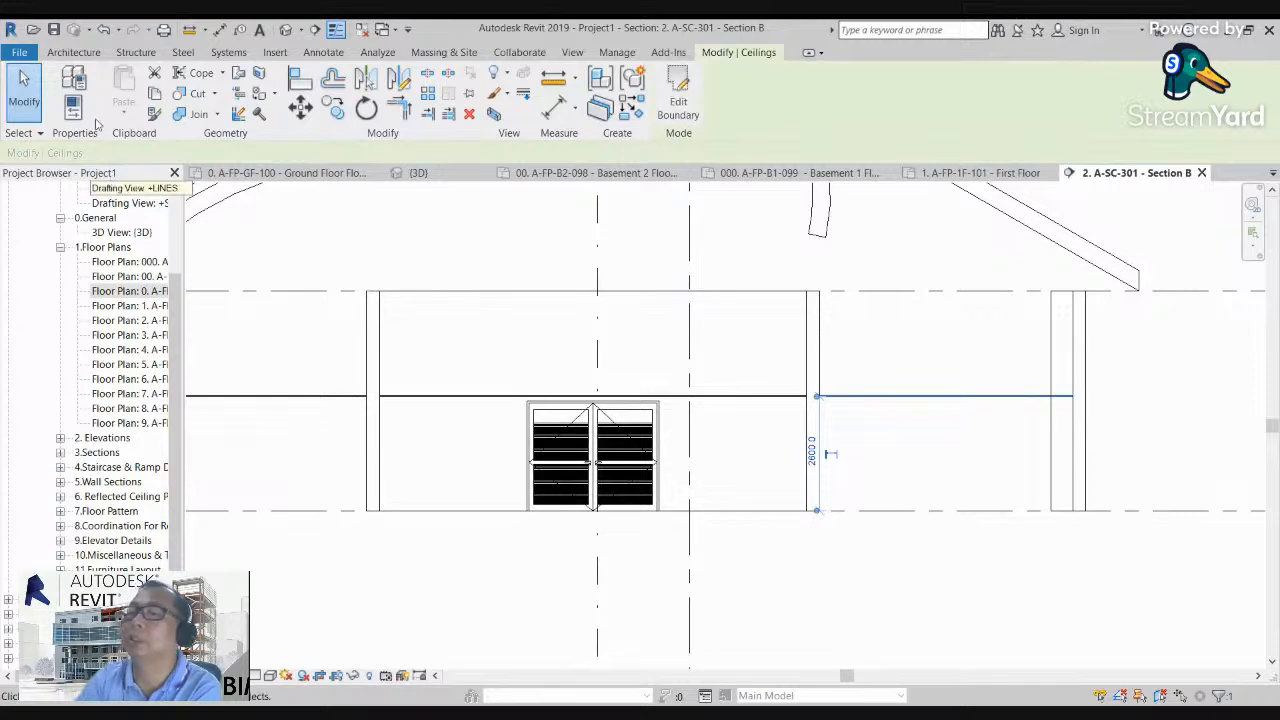
Step: Show the element properties and set the selected outer-room ceiling's height offset to 3500 mm
click(77, 80)
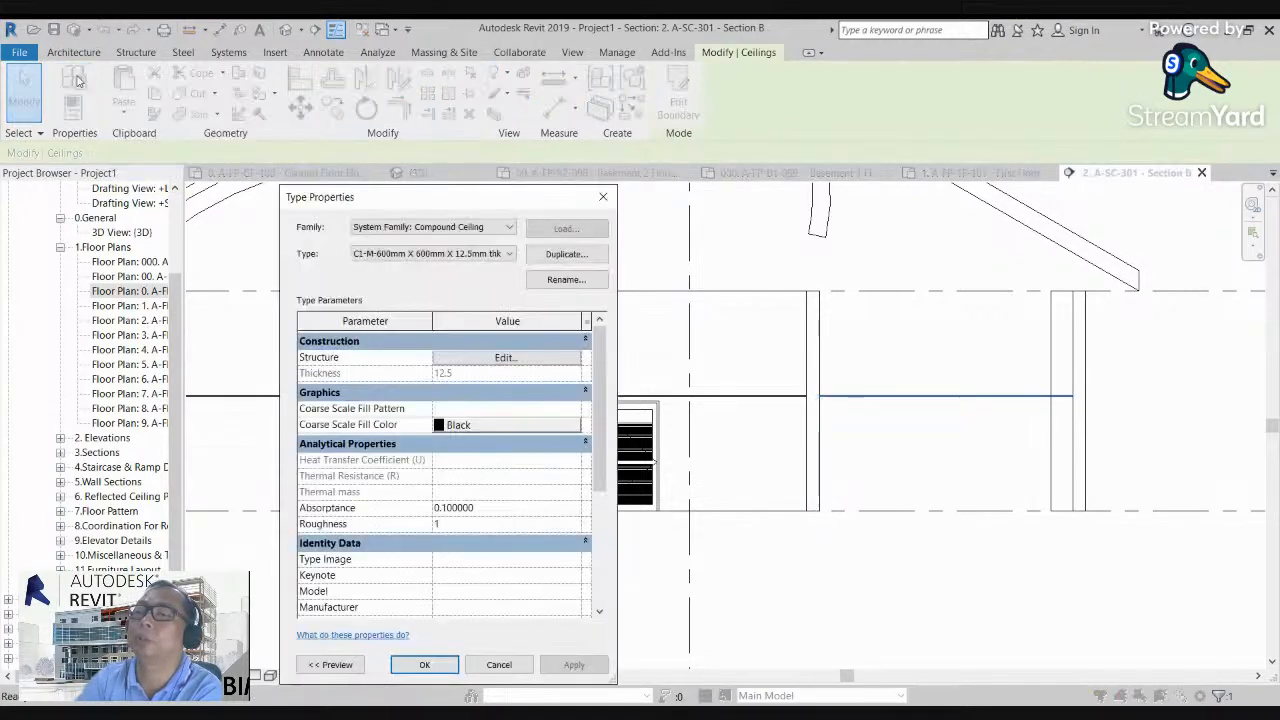
click(602, 199)
click(74, 108)
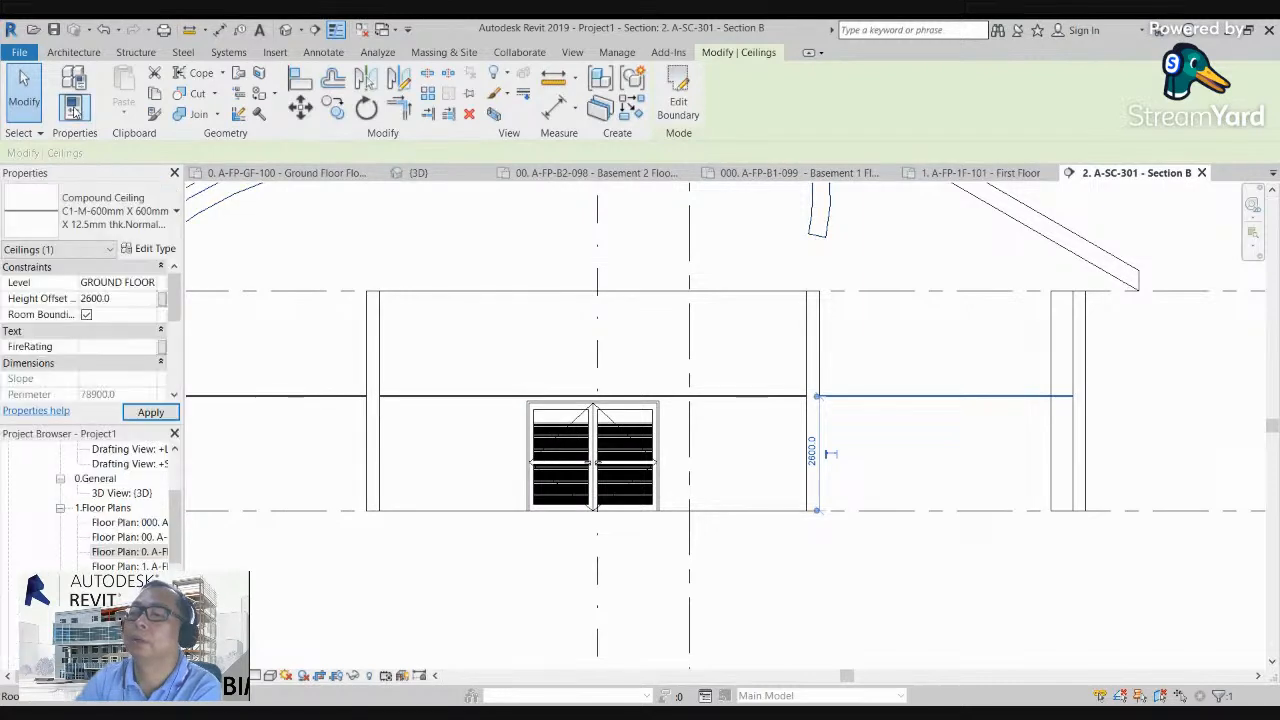
click(124, 298)
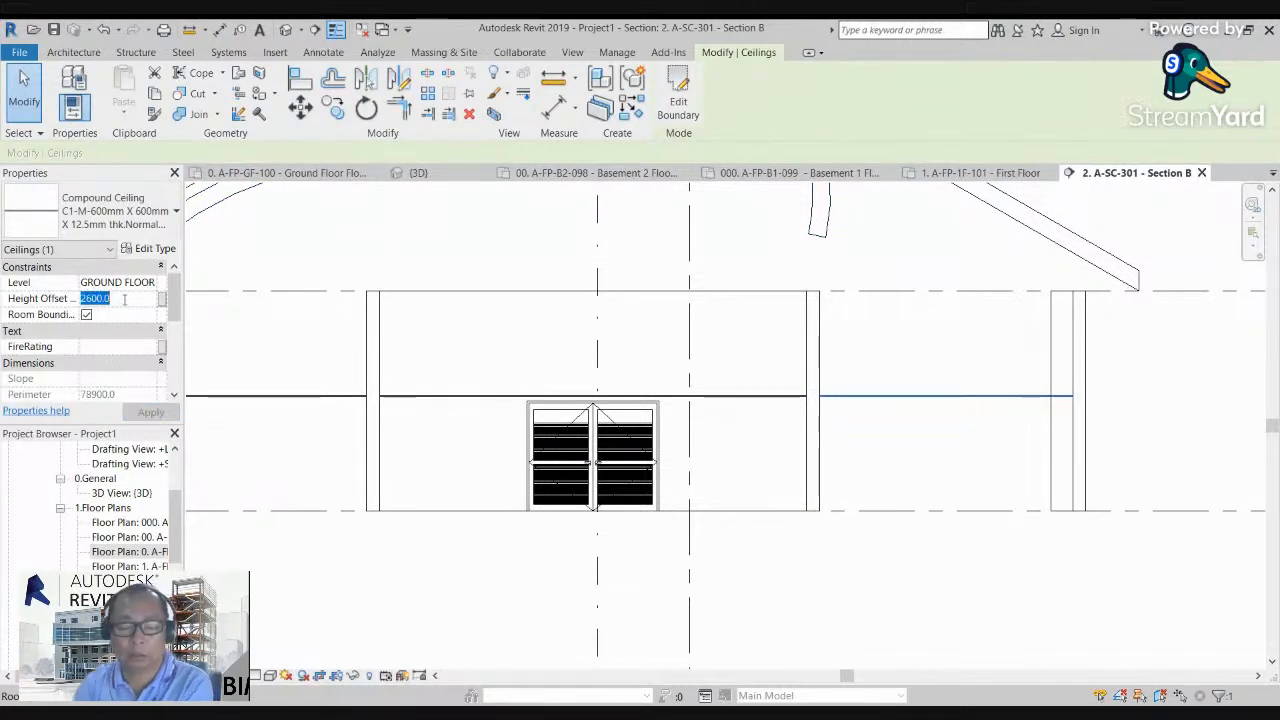
text(3)
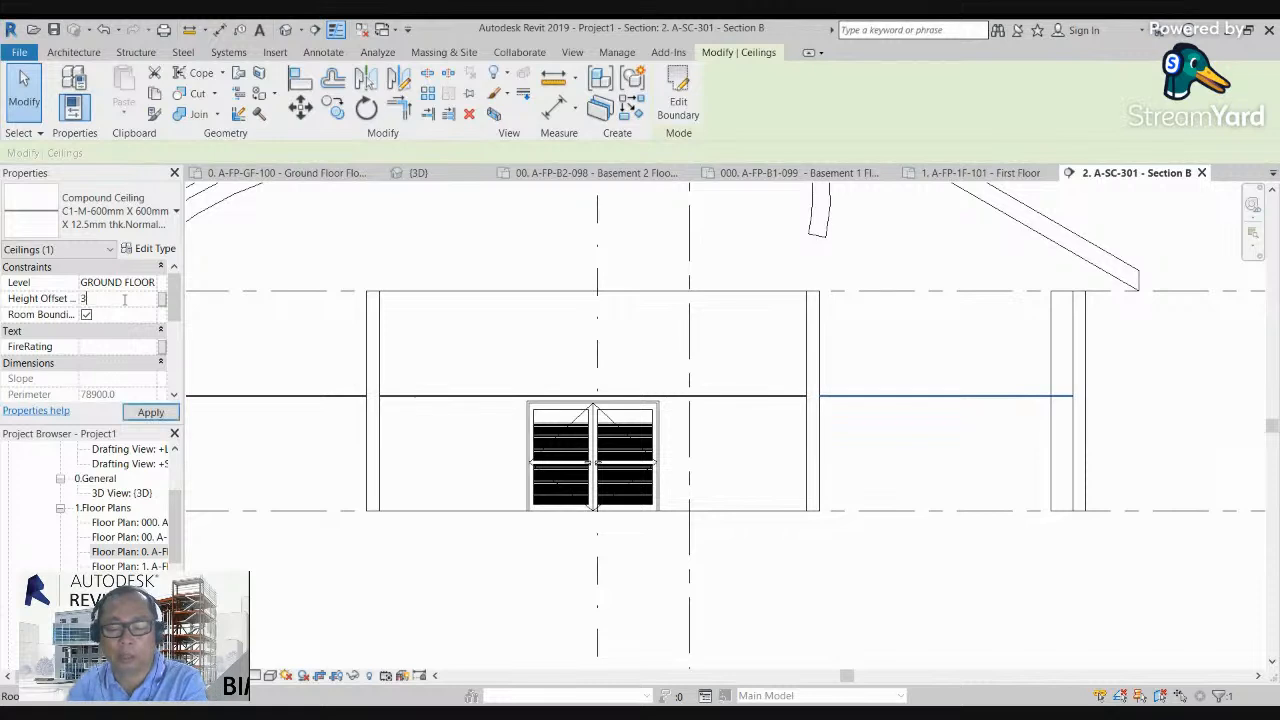
text(500)
click(140, 413)
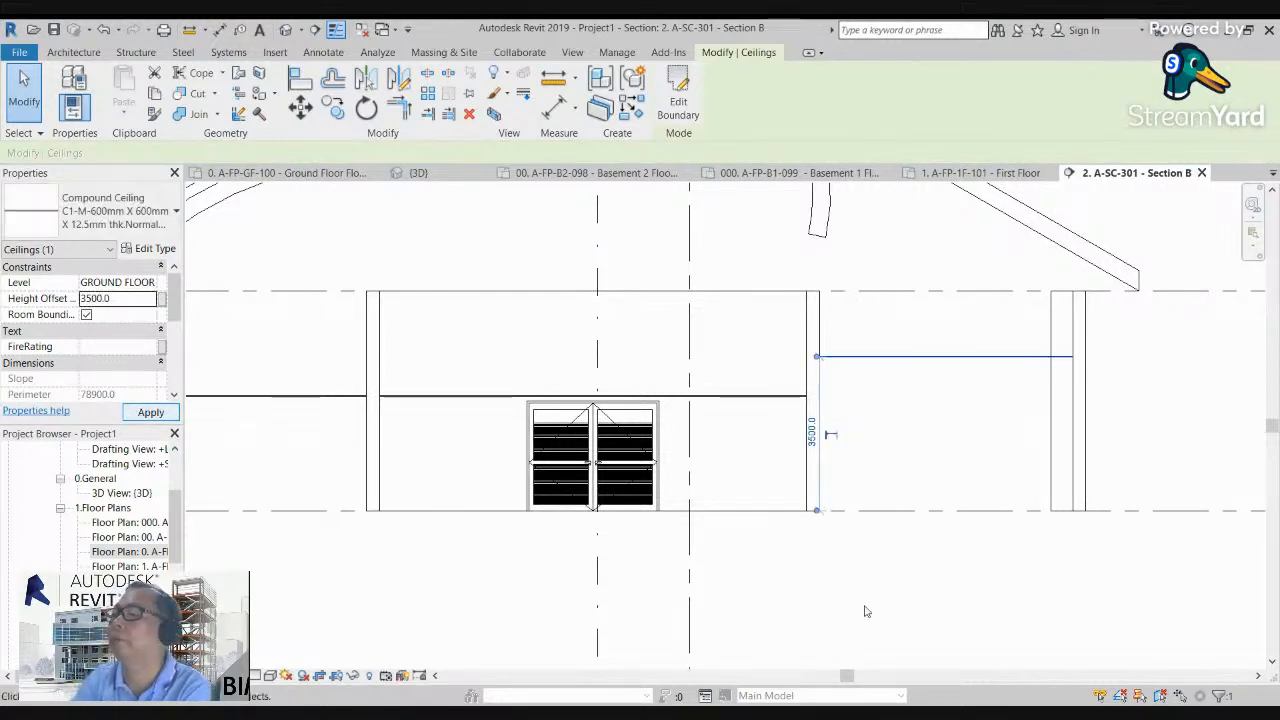
Step: Select the four ceilings in Section B together, set their height offset to 3500 mm, and clear the selection
click(427, 465)
click(446, 402)
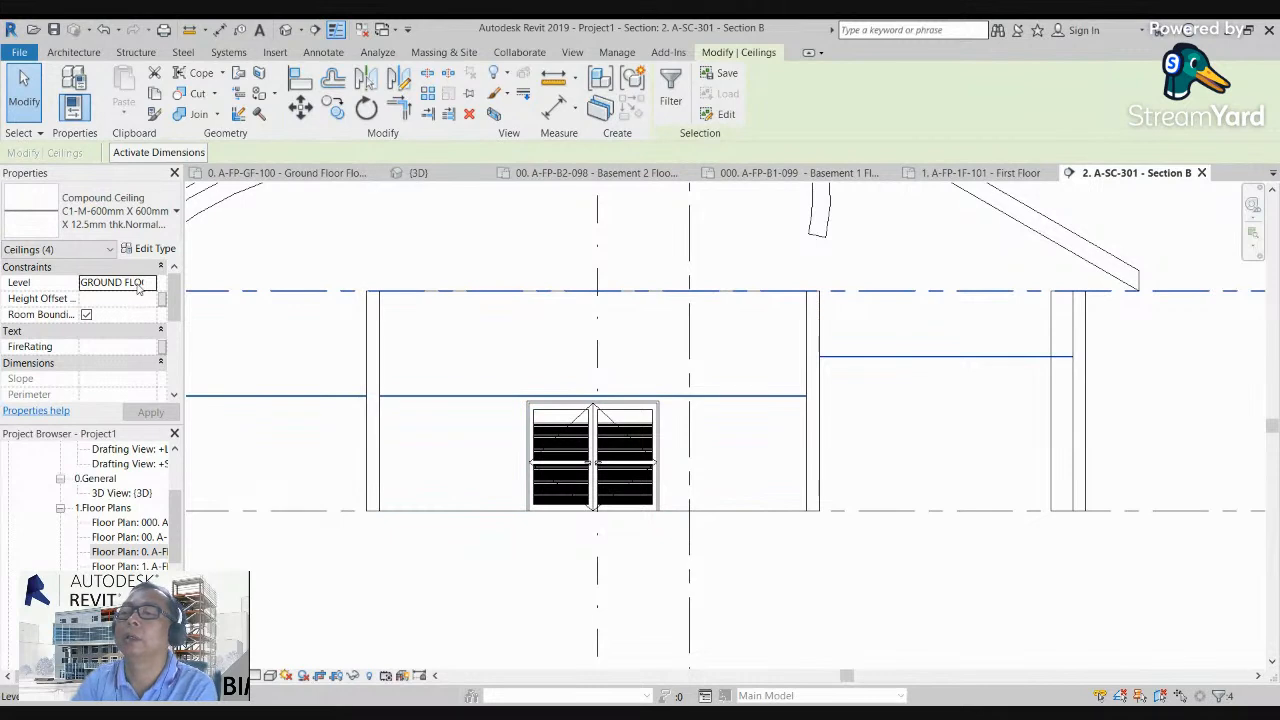
click(125, 298)
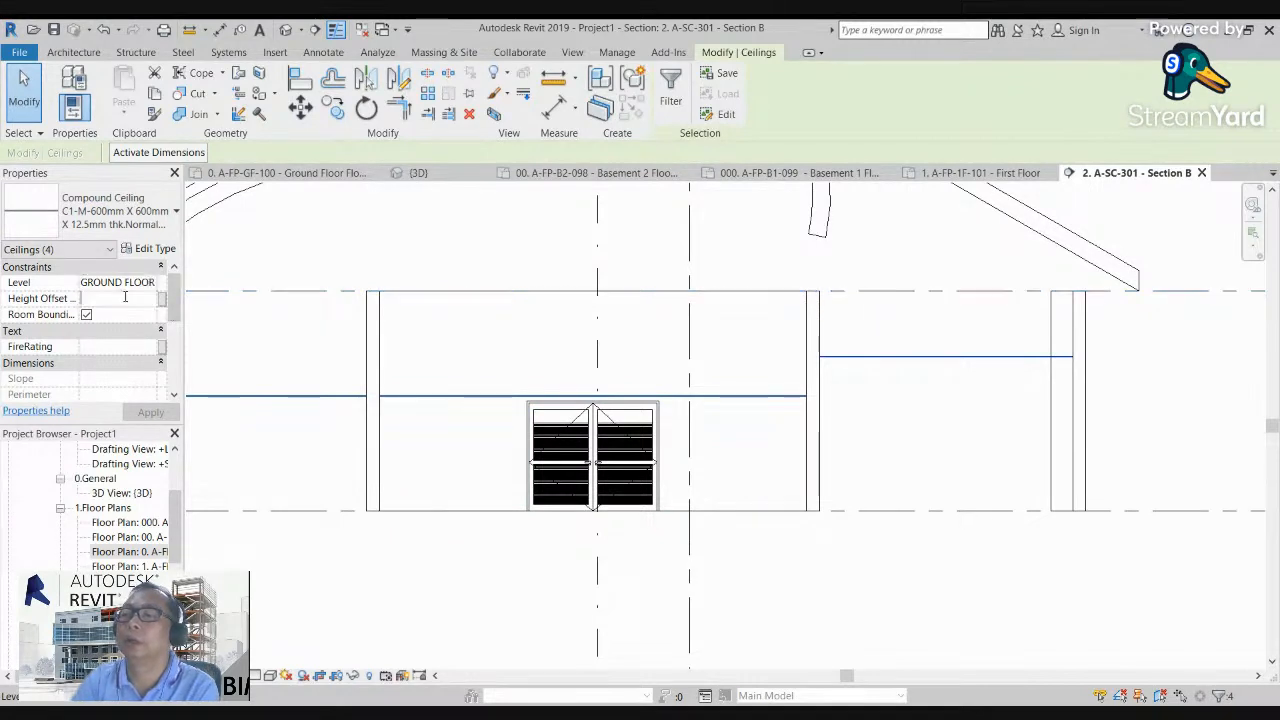
text(3500)
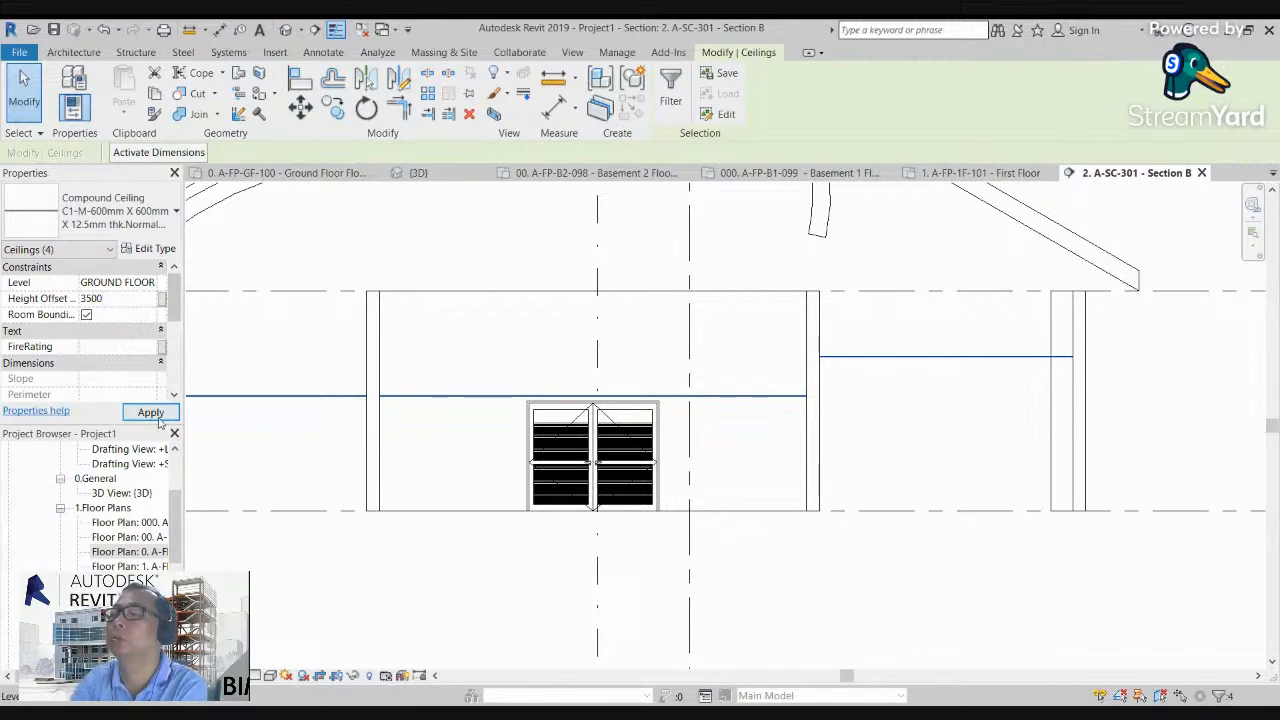
click(159, 417)
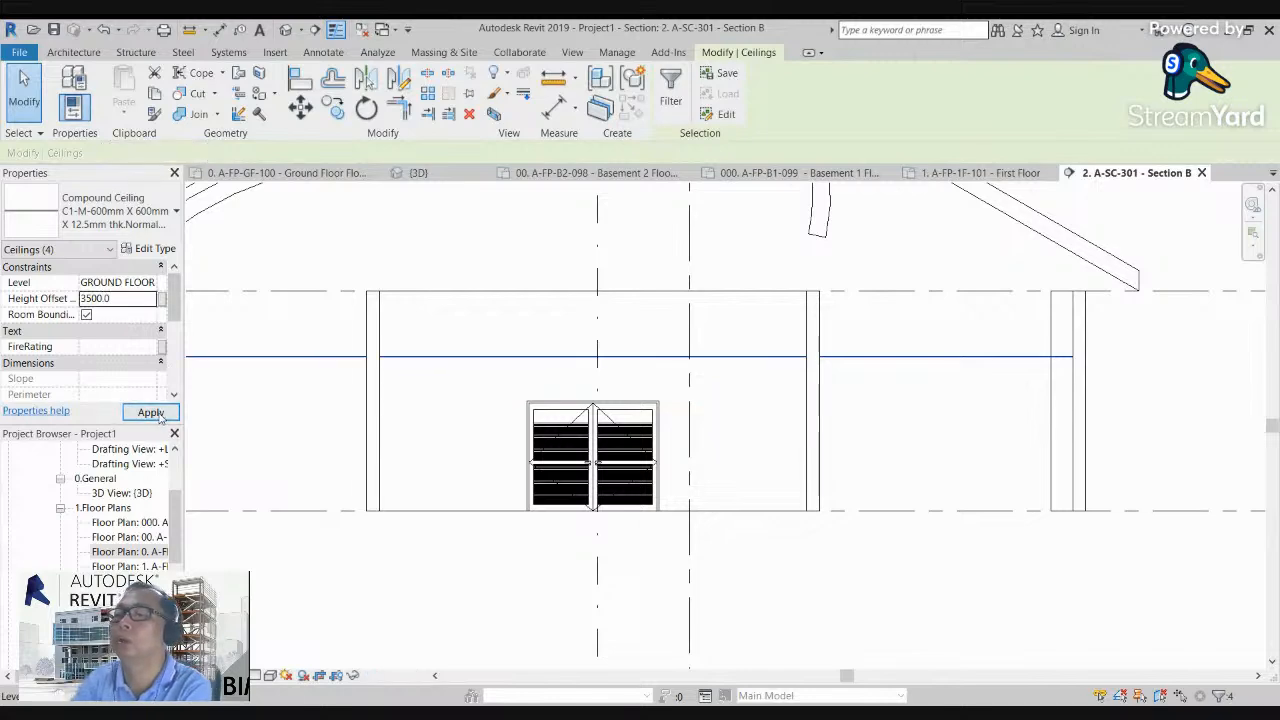
click(868, 597)
Step: Open Section A from its section mark above the levels in Section B
scroll(801, 575, down, 3)
scroll(700, 532, down, 6)
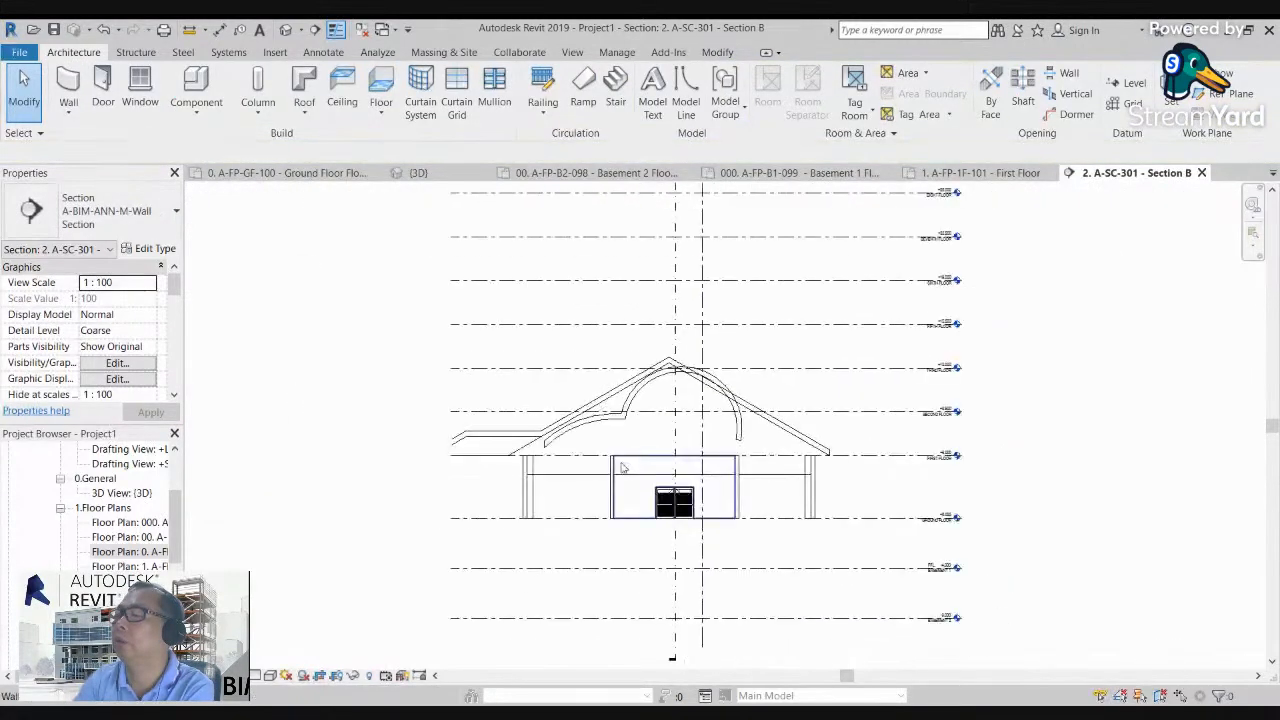
scroll(640, 345, up, 3)
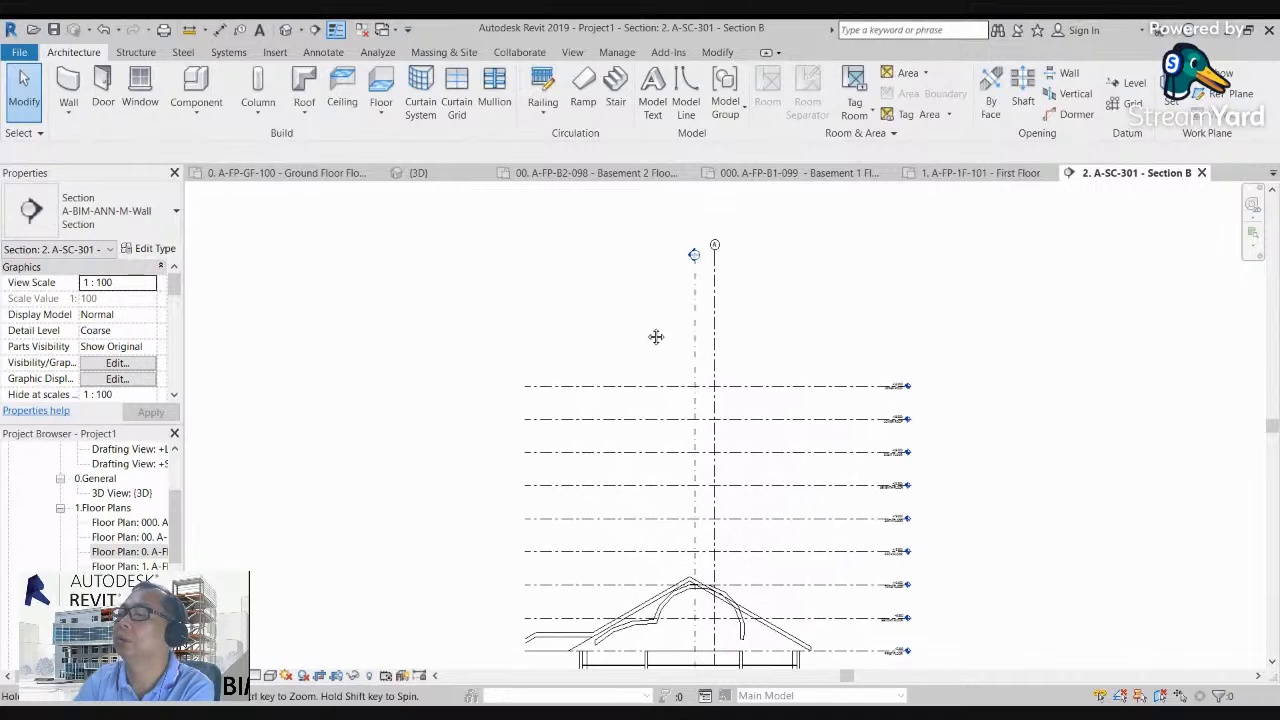
double_click(698, 219)
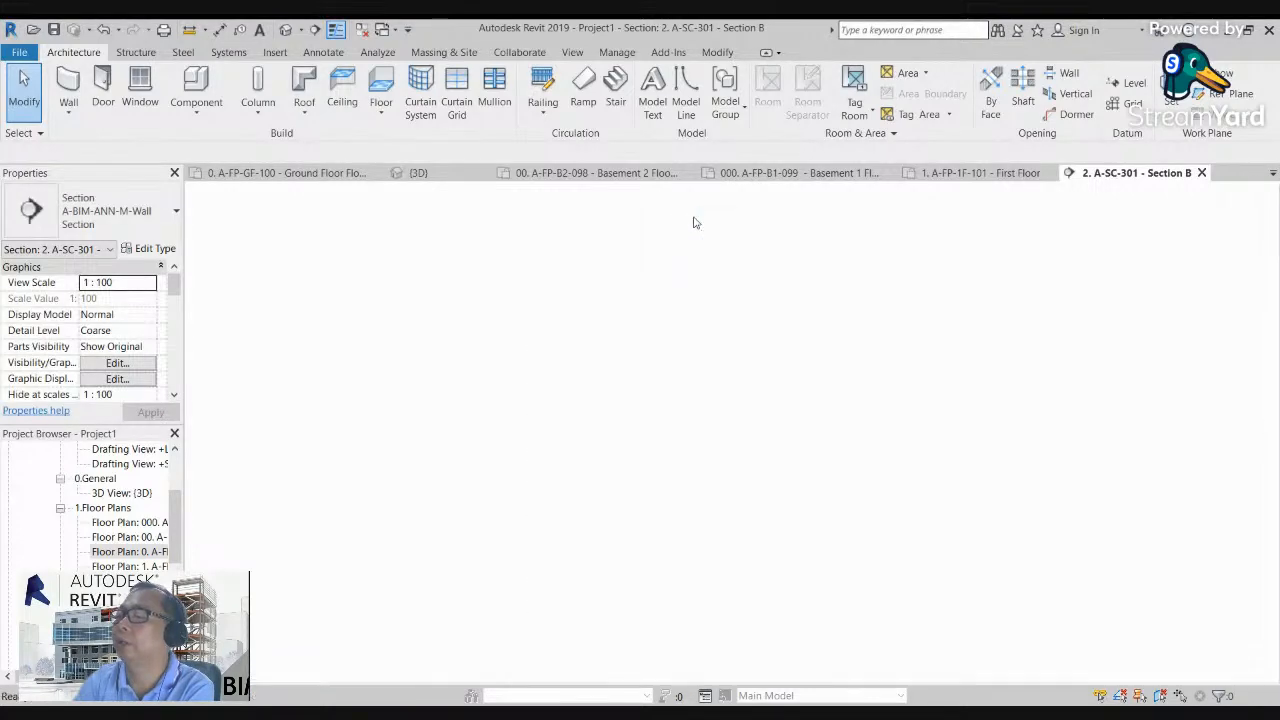
scroll(700, 547, up, 5)
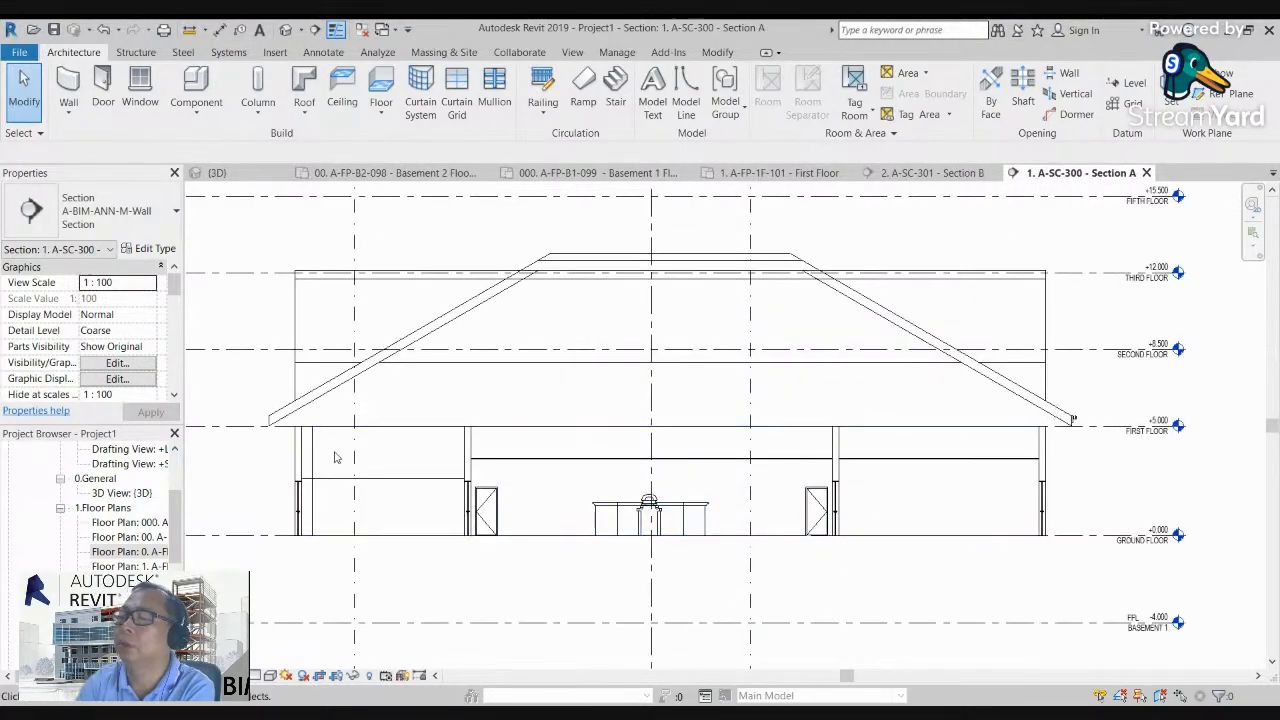
Step: Raise the lower ceiling of the end room in Section A to a 3500 mm height offset and clear the selection
scroll(394, 434, up, 4)
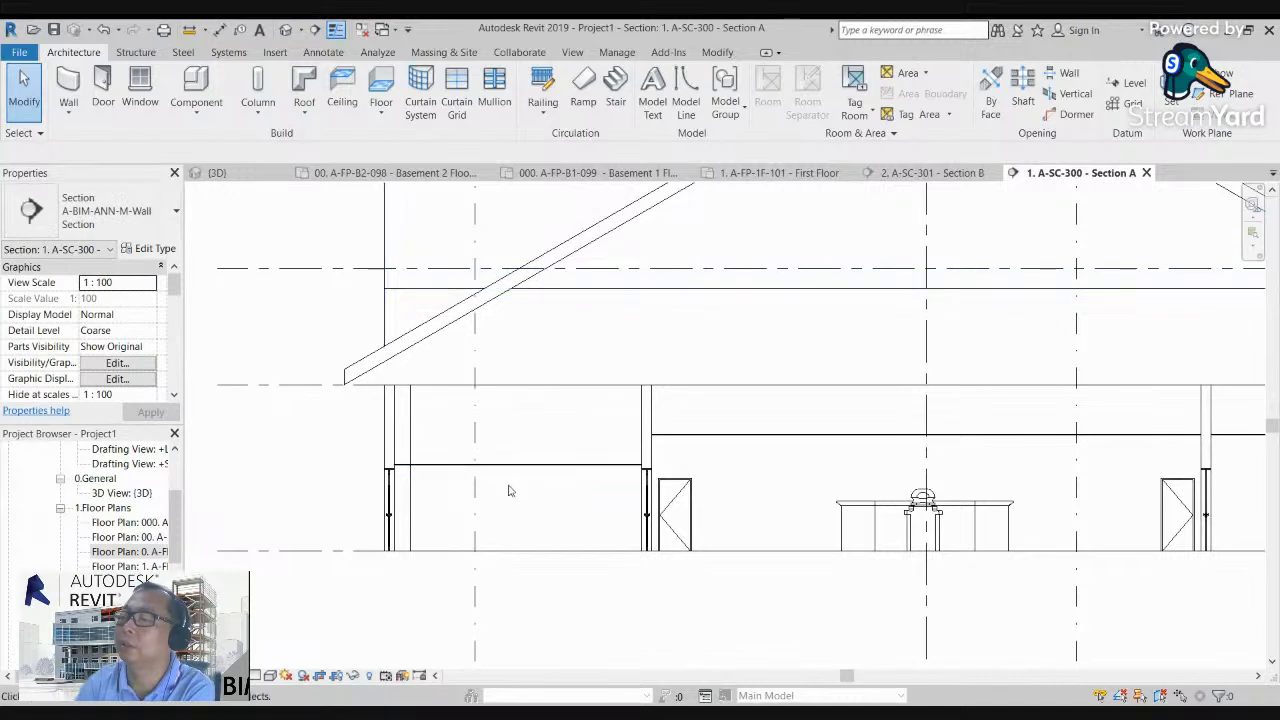
scroll(521, 480, up, 3)
middle_drag(521, 480, 438, 422)
scroll(438, 422, down, 4)
scroll(466, 414, up, 3)
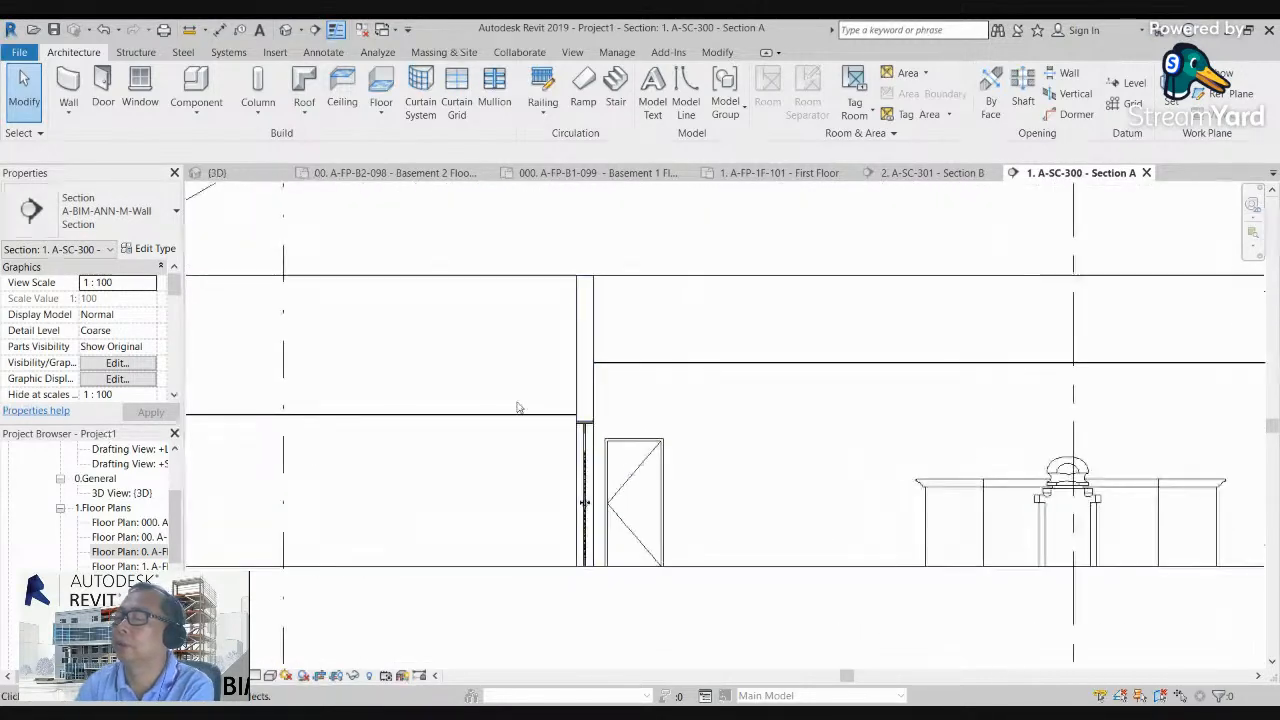
click(503, 415)
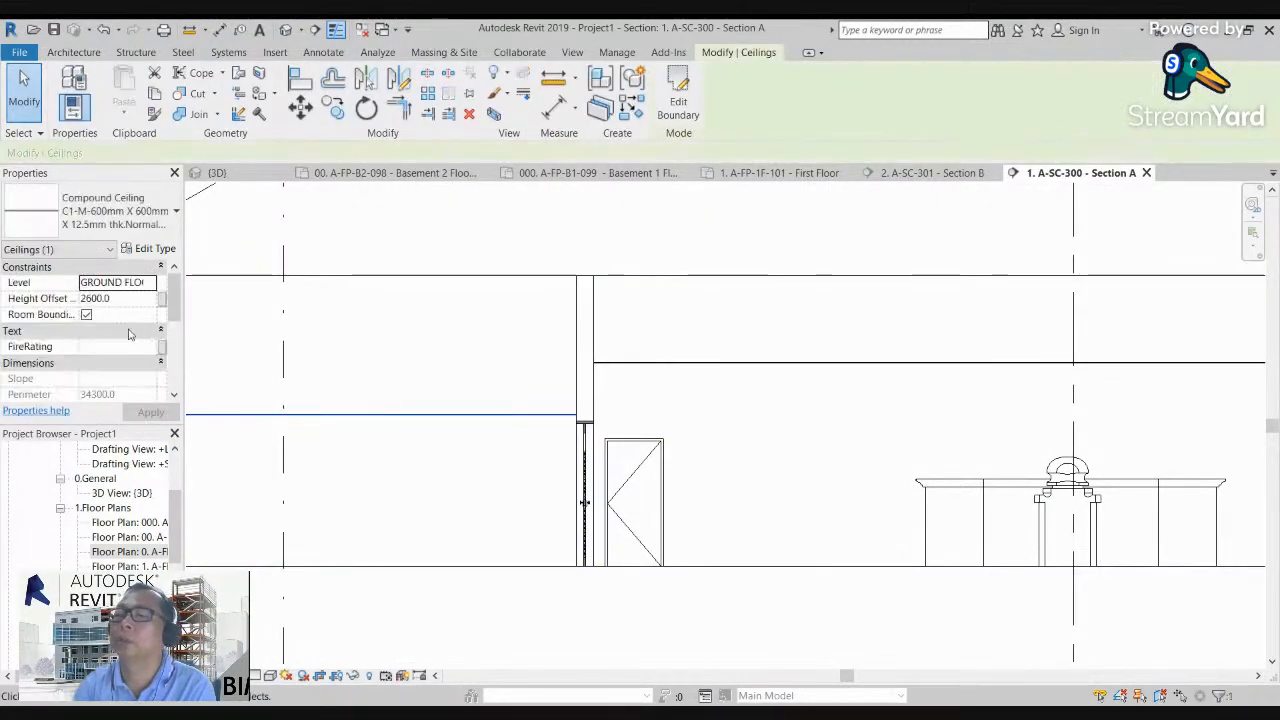
click(128, 299)
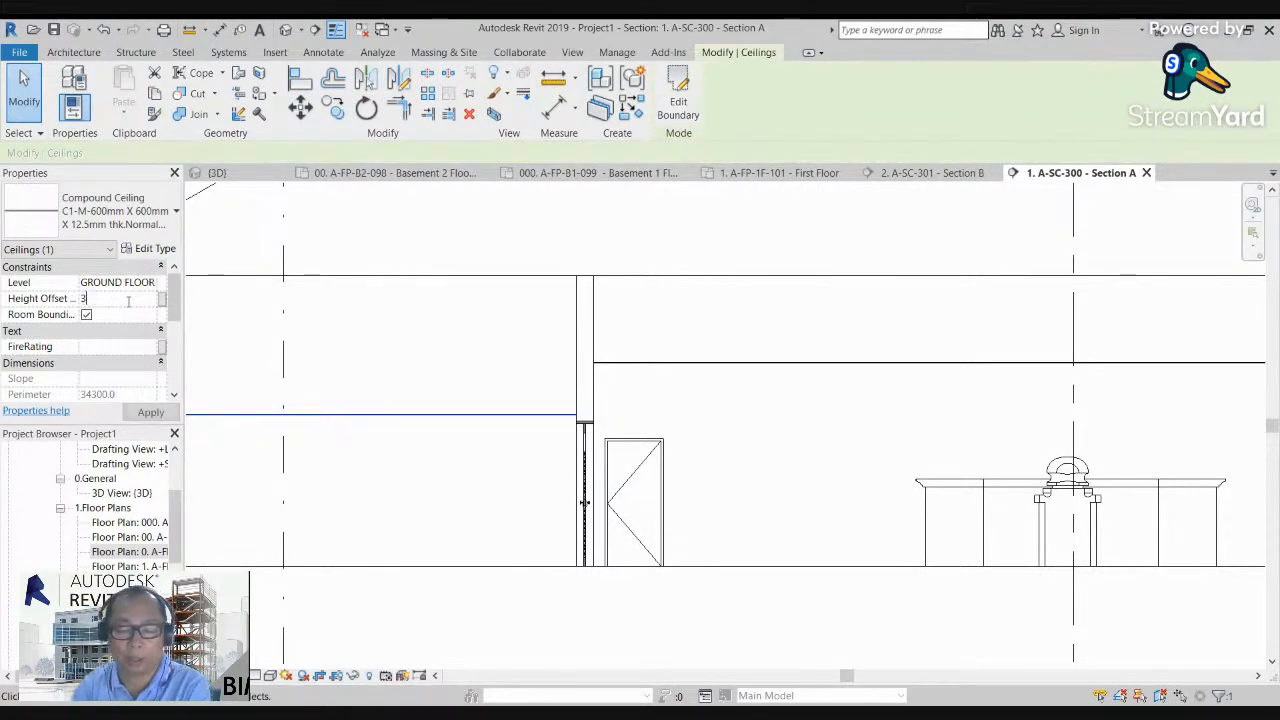
text(350)
key(Return)
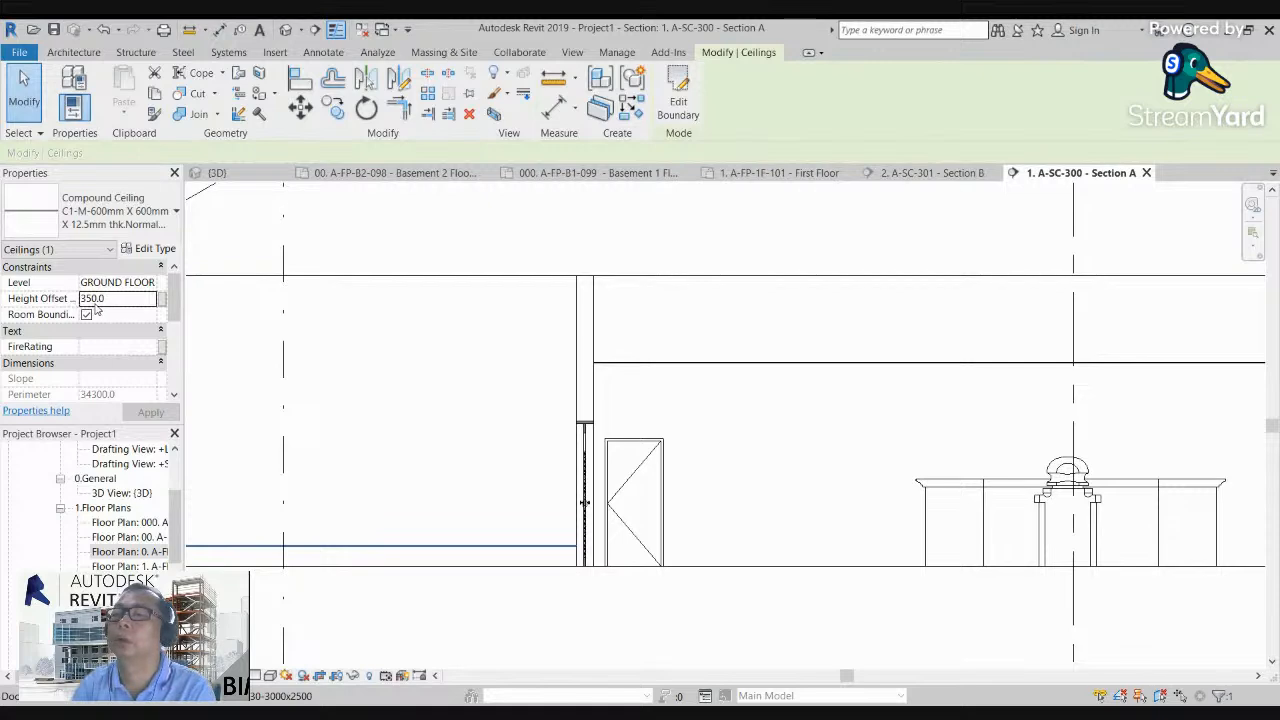
text(0)
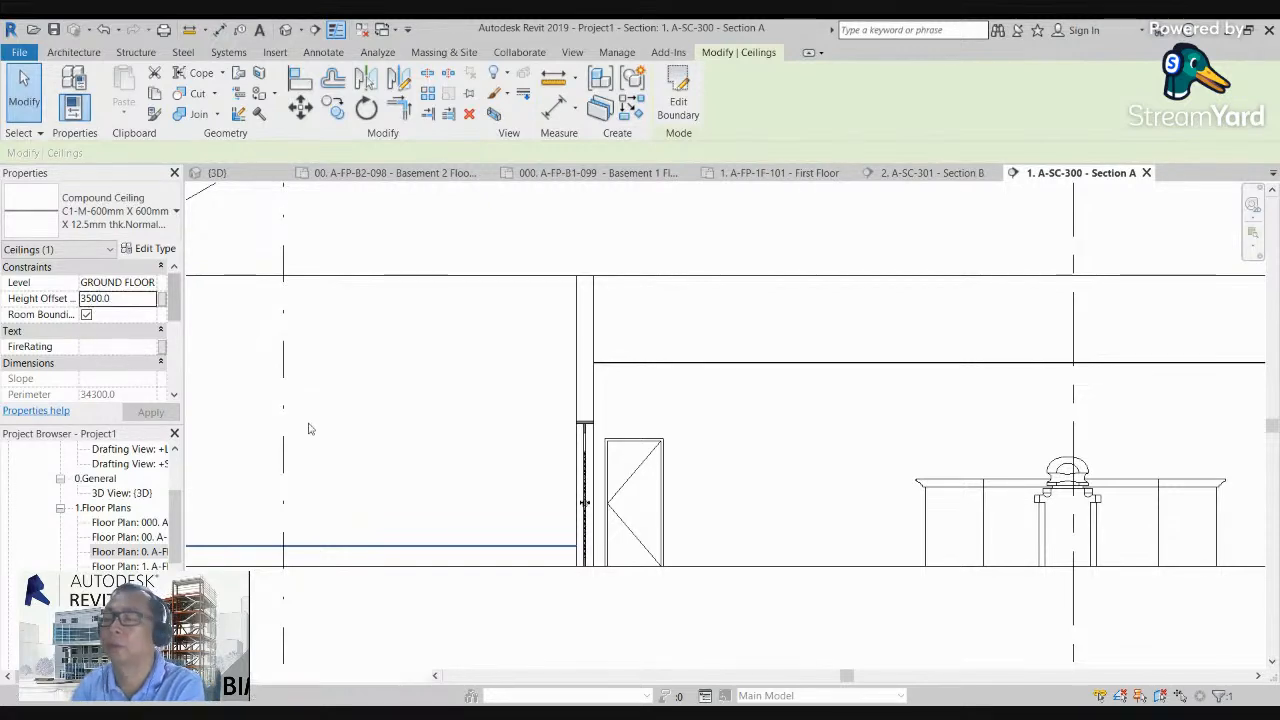
click(453, 451)
scroll(452, 450, down, 3)
scroll(367, 459, down, 3)
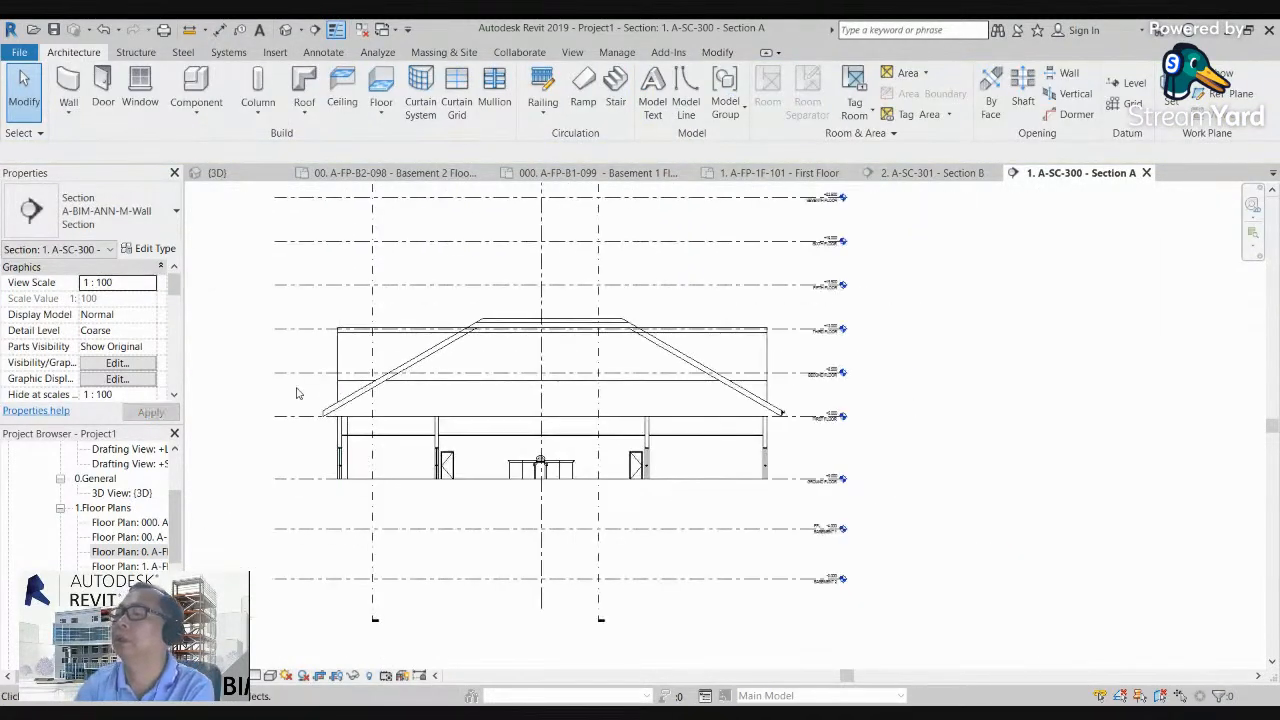
Step: In the 3D view, lower the top of the section box below the roof to expose the ceilings from above
click(285, 31)
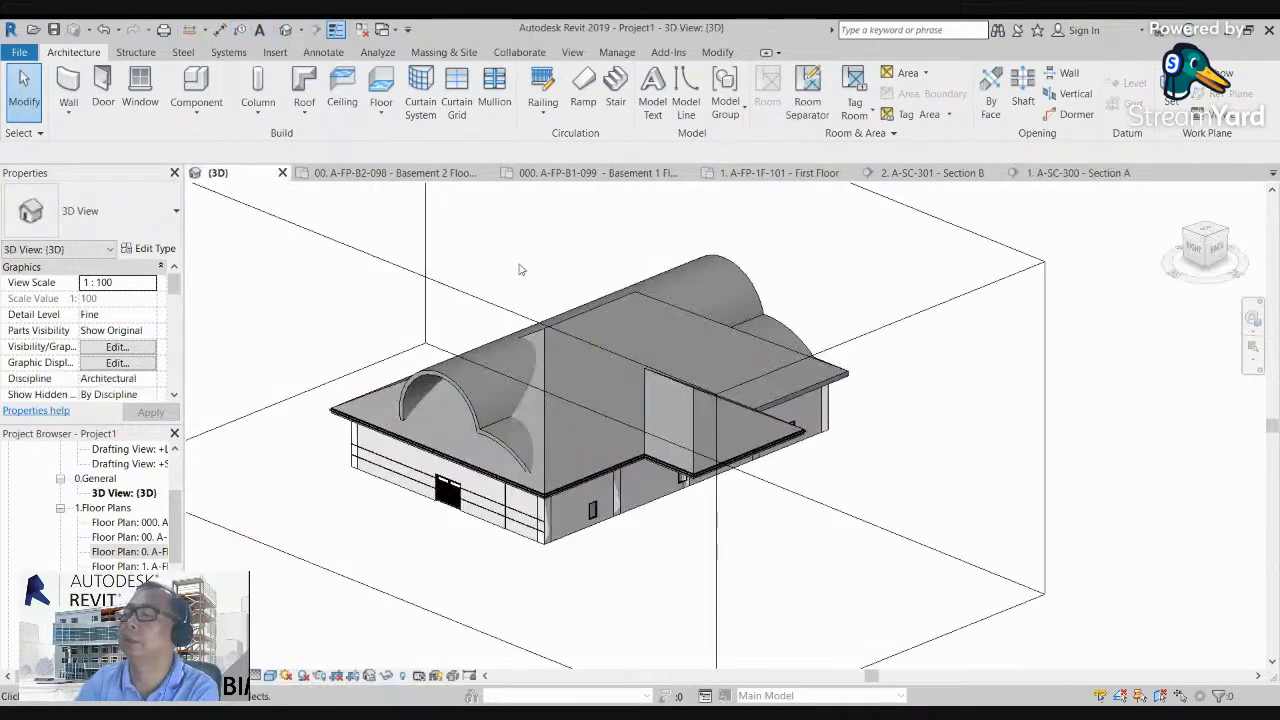
scroll(870, 366, down, 2)
click(1197, 253)
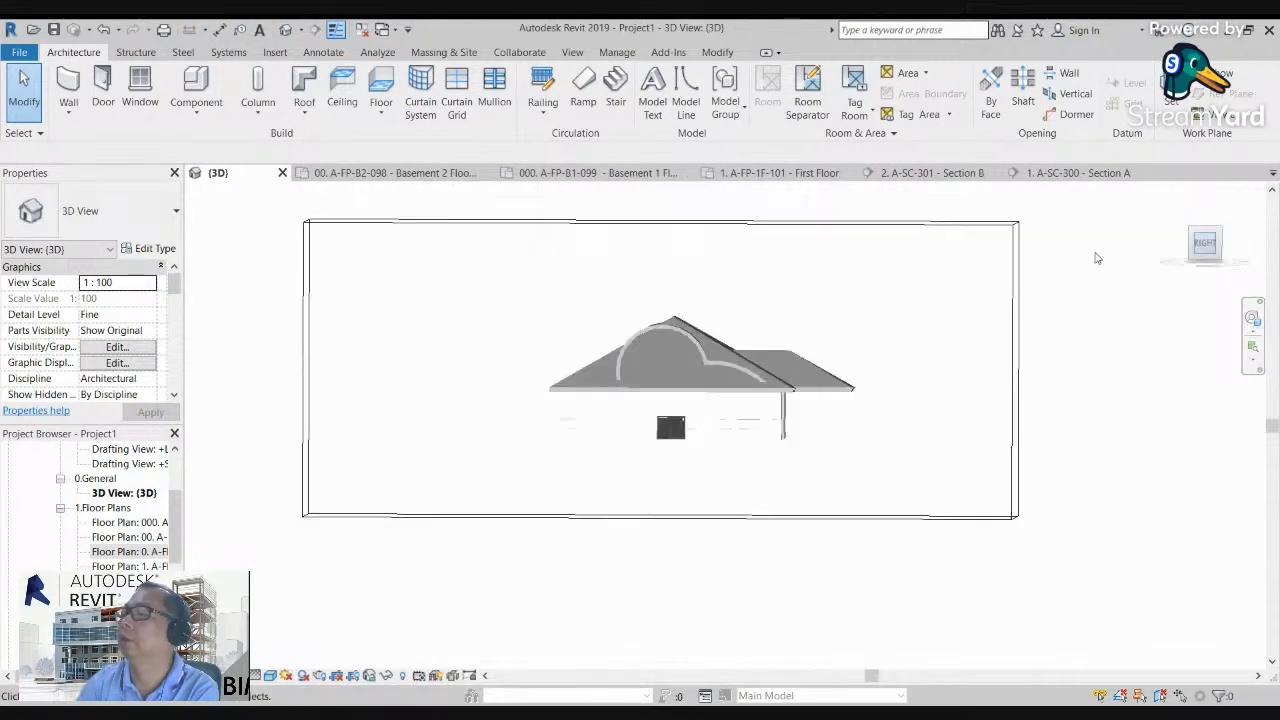
click(797, 271)
drag(682, 270, 679, 446)
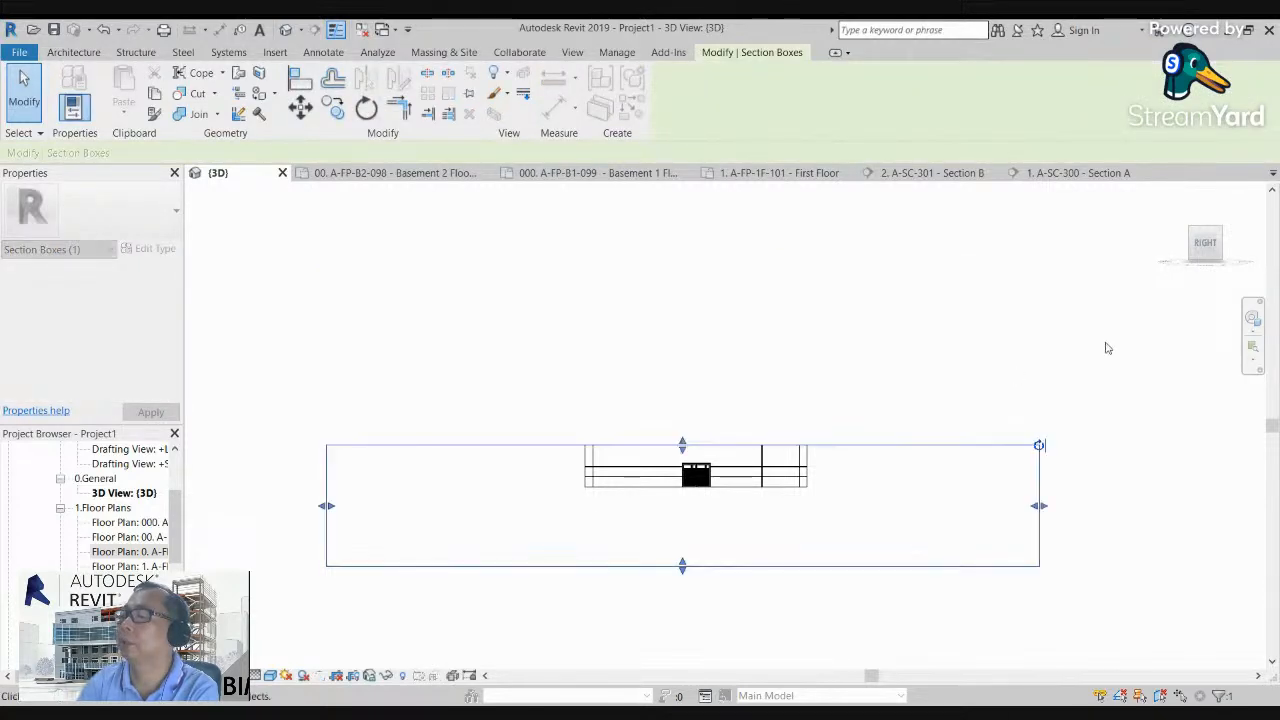
click(1108, 348)
drag(1205, 263, 1101, 297)
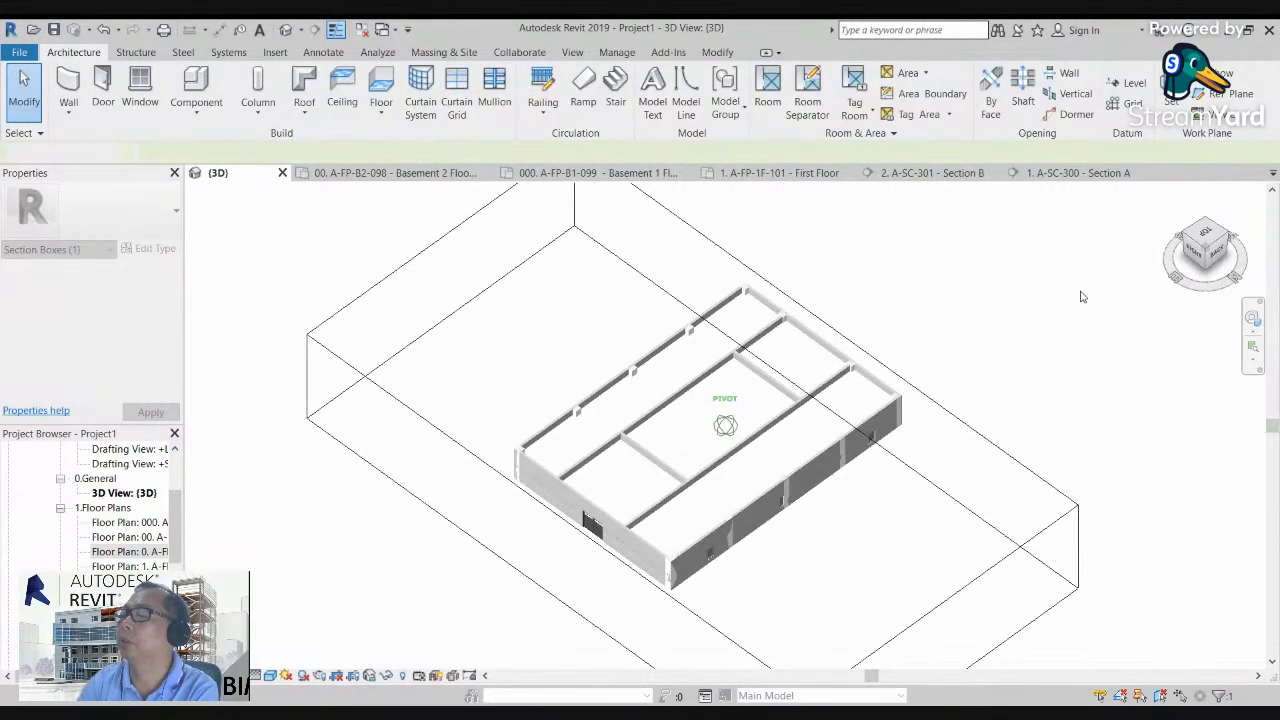
scroll(760, 415, up, 8)
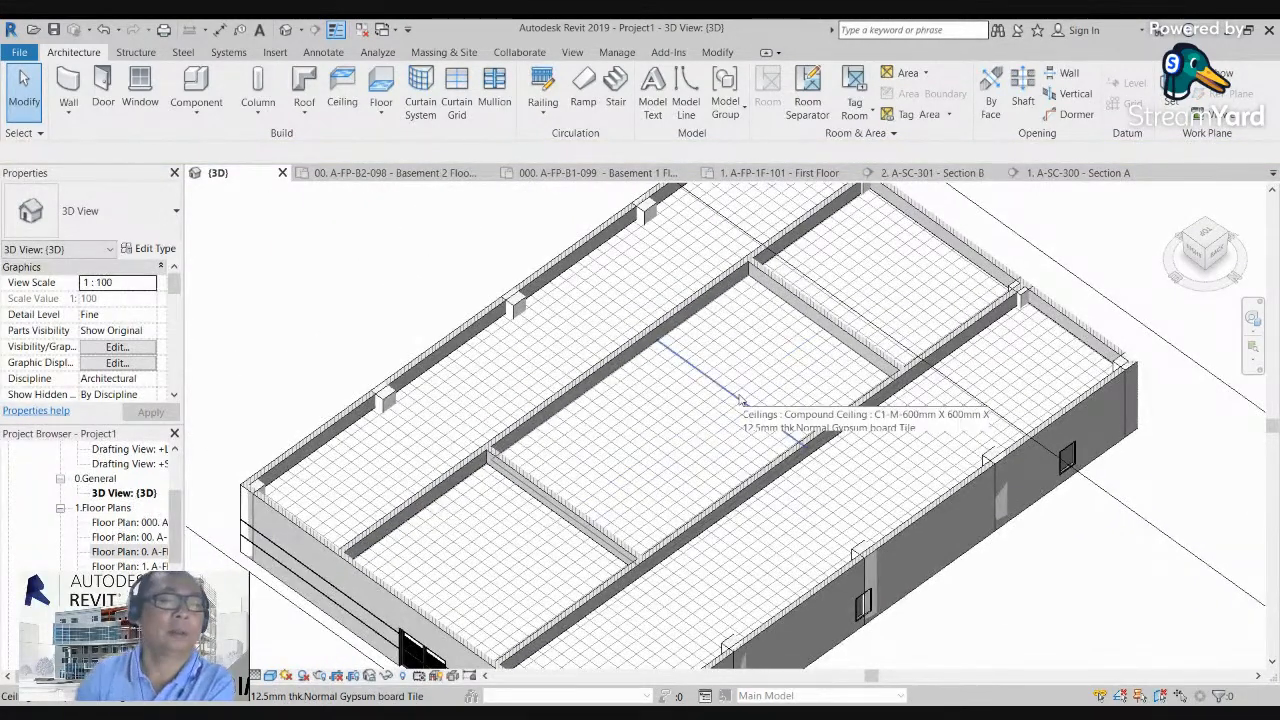
scroll(502, 318, down, 3)
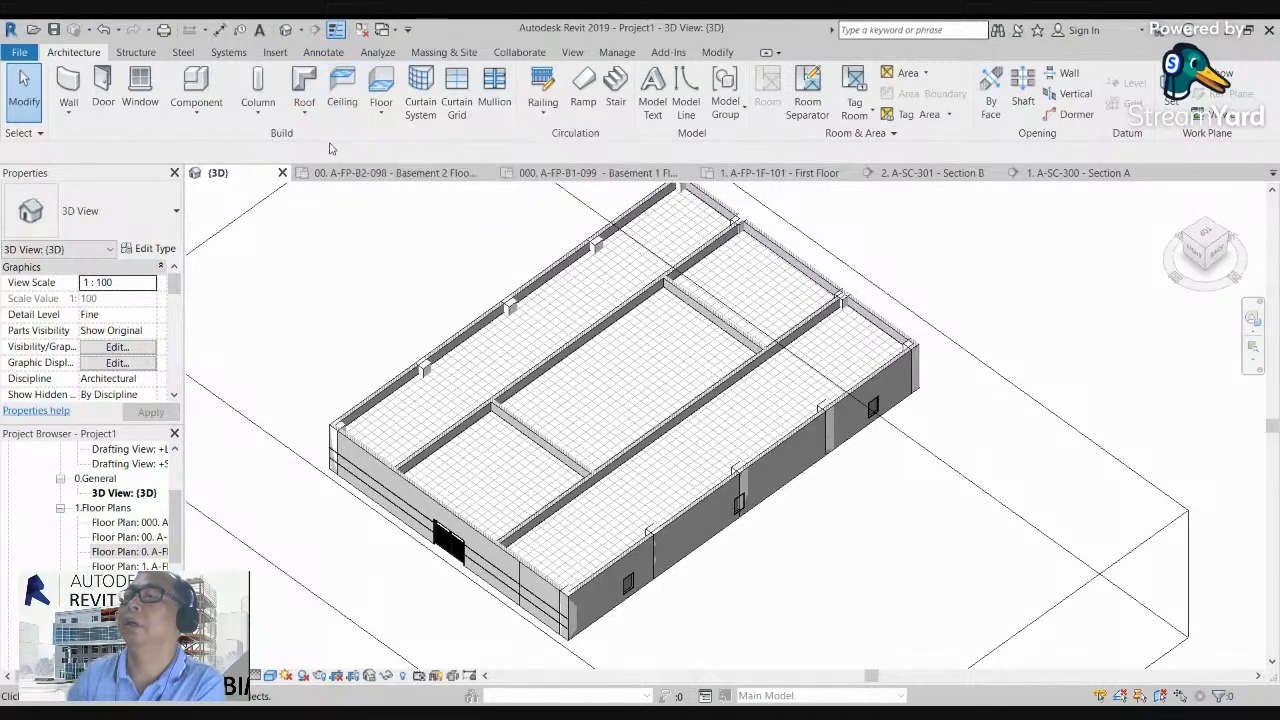
Step: Bring up the choice of floor tools to start an architectural floor
click(382, 116)
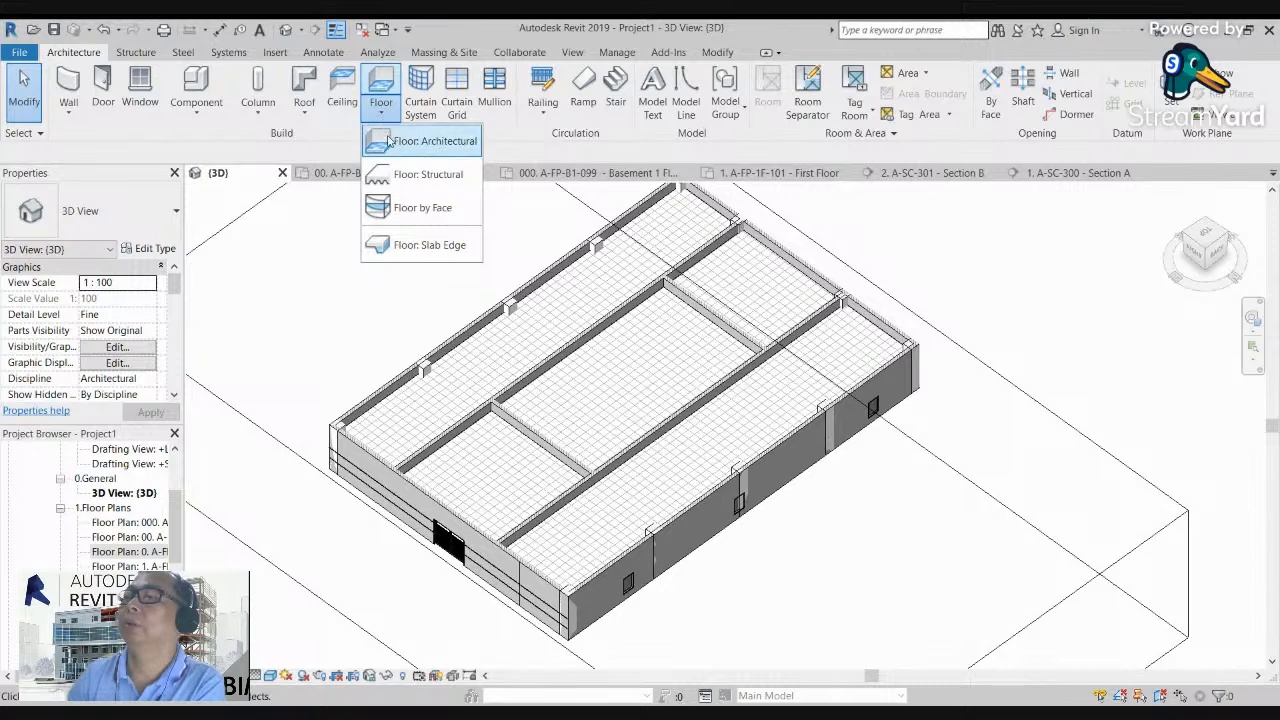
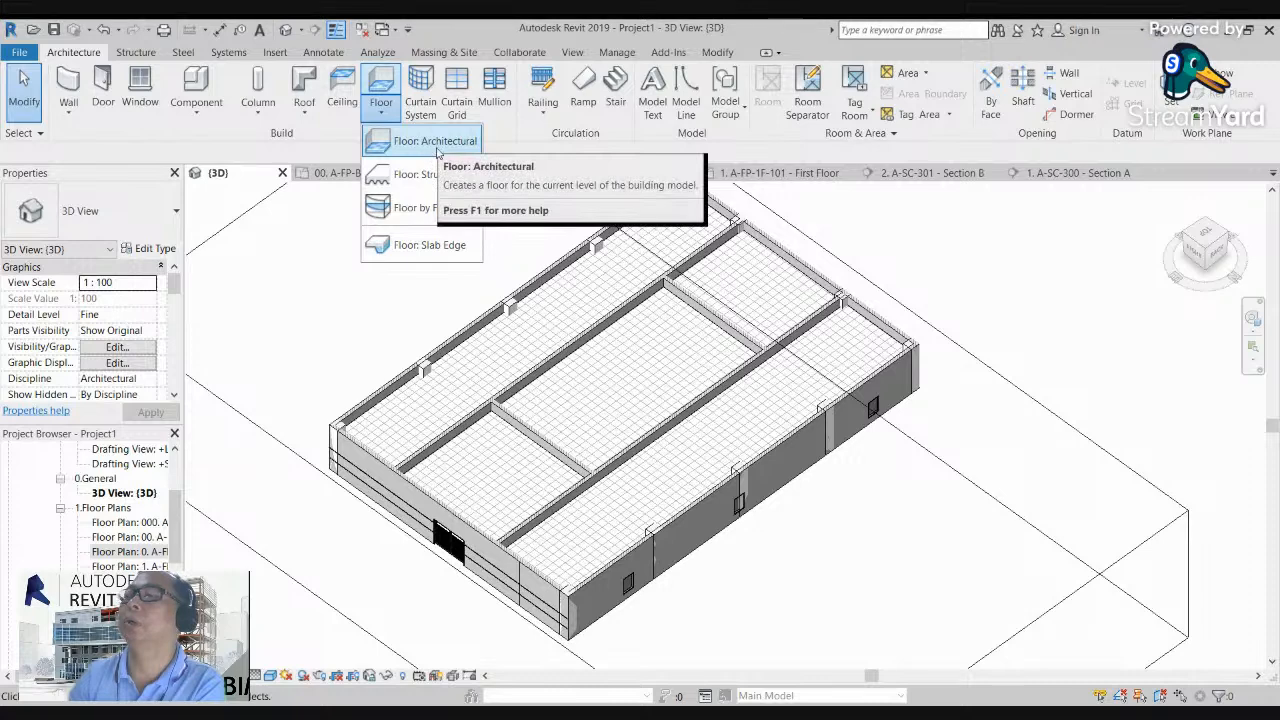
Step: Close the Properties palette and open the A-FP-GF-100 Ground Floor plan view
scroll(340, 300, down, 3)
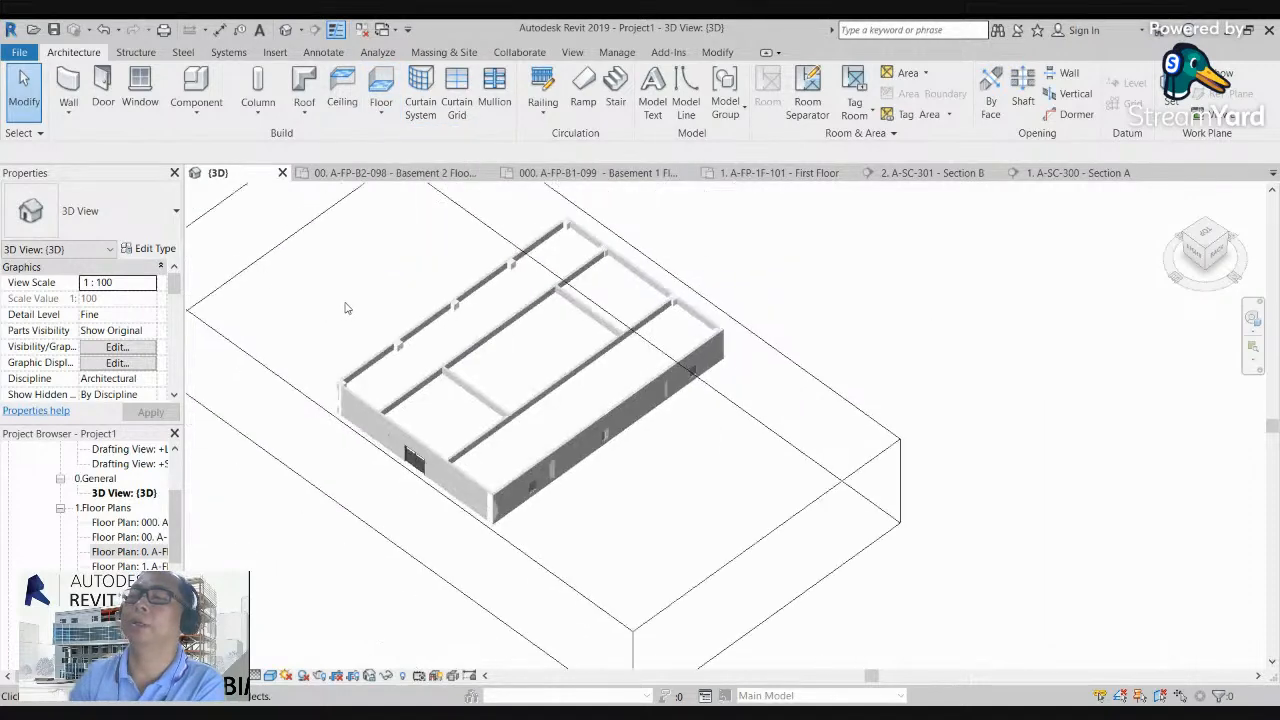
click(174, 173)
double_click(137, 291)
scroll(636, 347, up, 3)
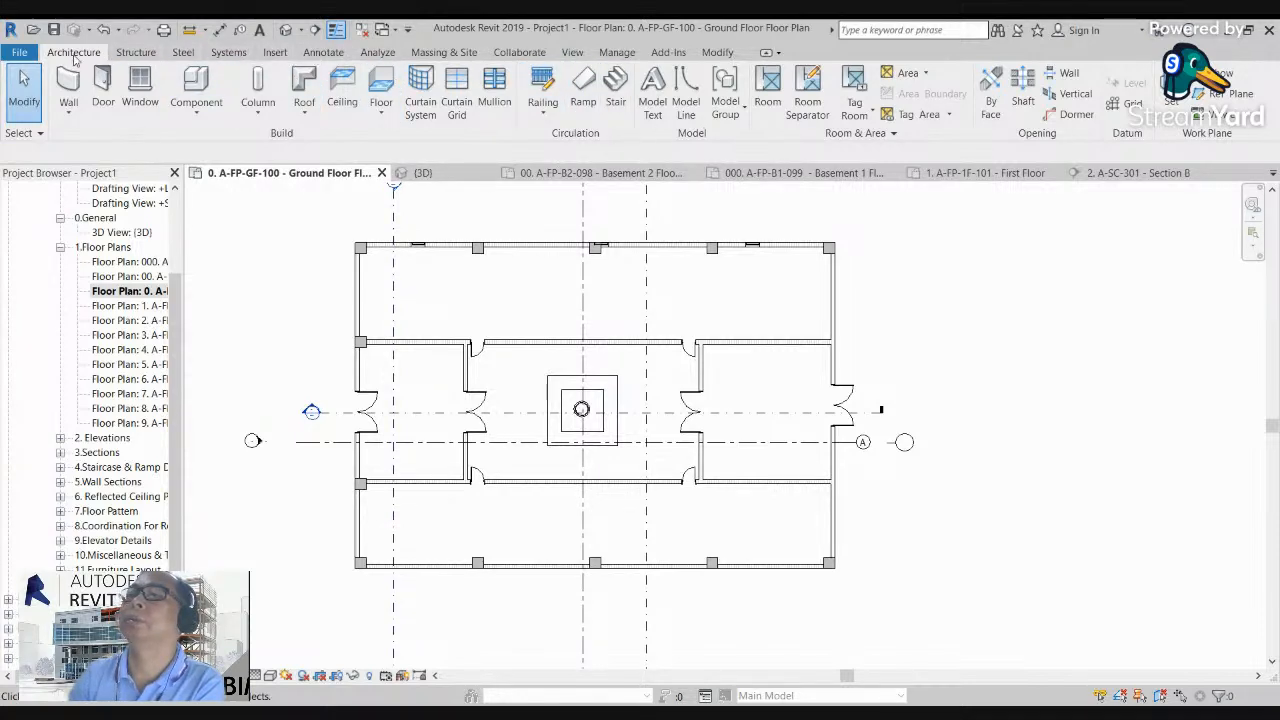
Step: Start an architectural floor on the ground floor plan and check the structure of type A-BIM-STR-M-250
click(380, 108)
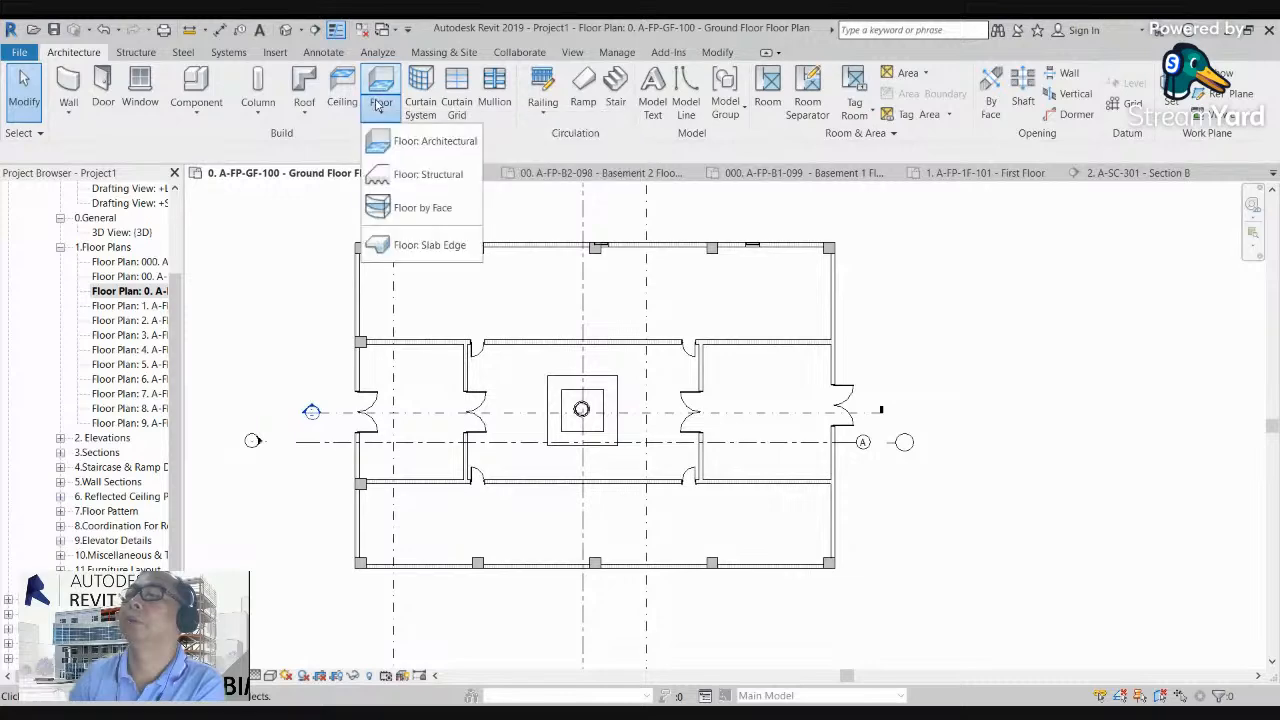
click(423, 144)
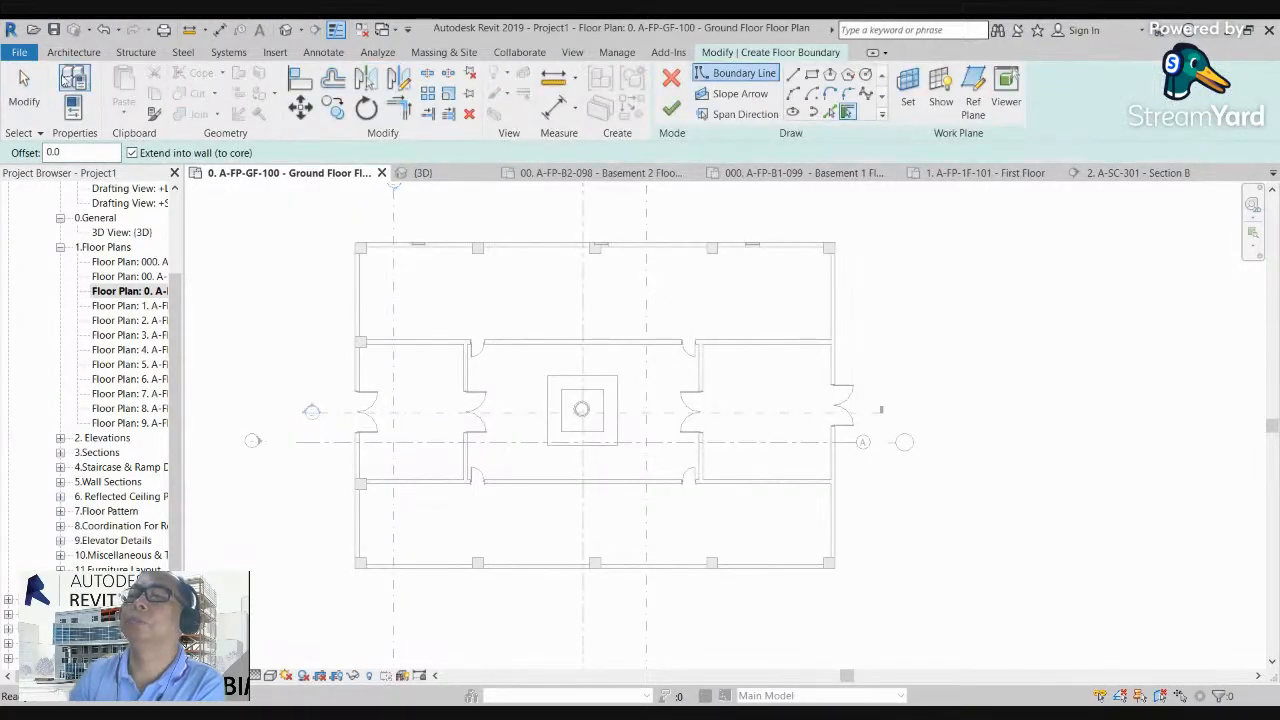
click(74, 80)
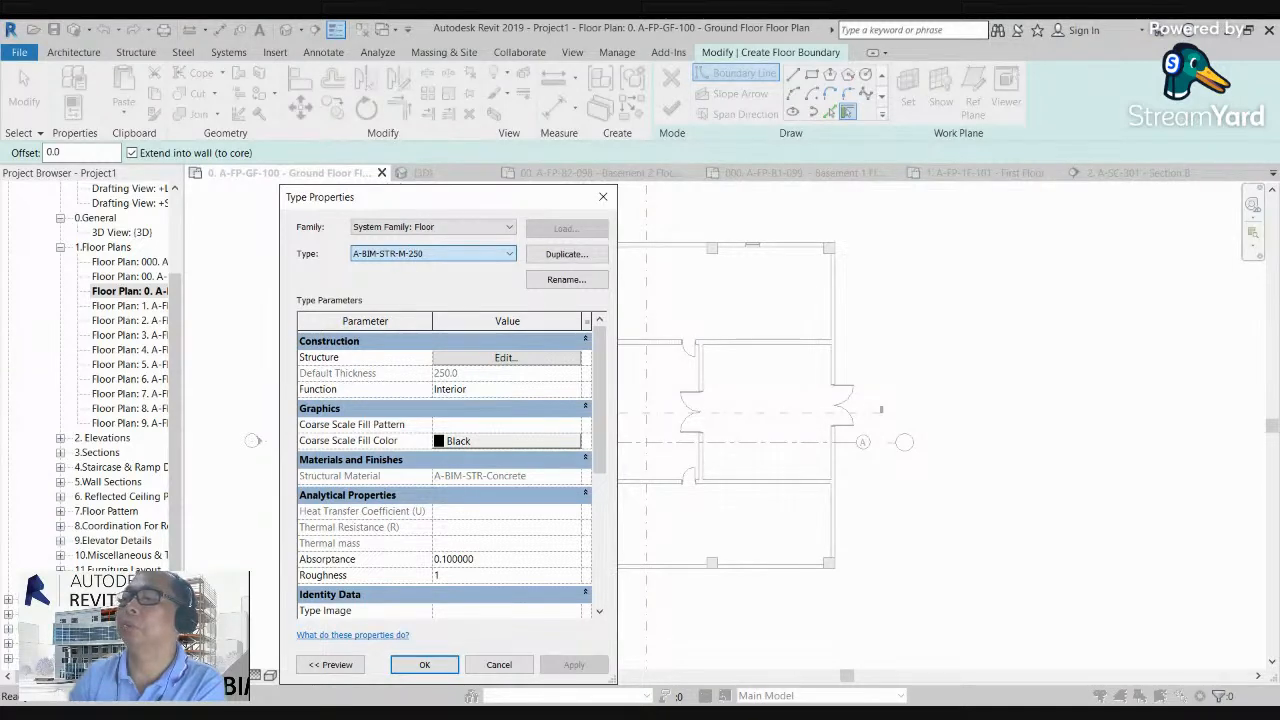
click(514, 360)
click(422, 650)
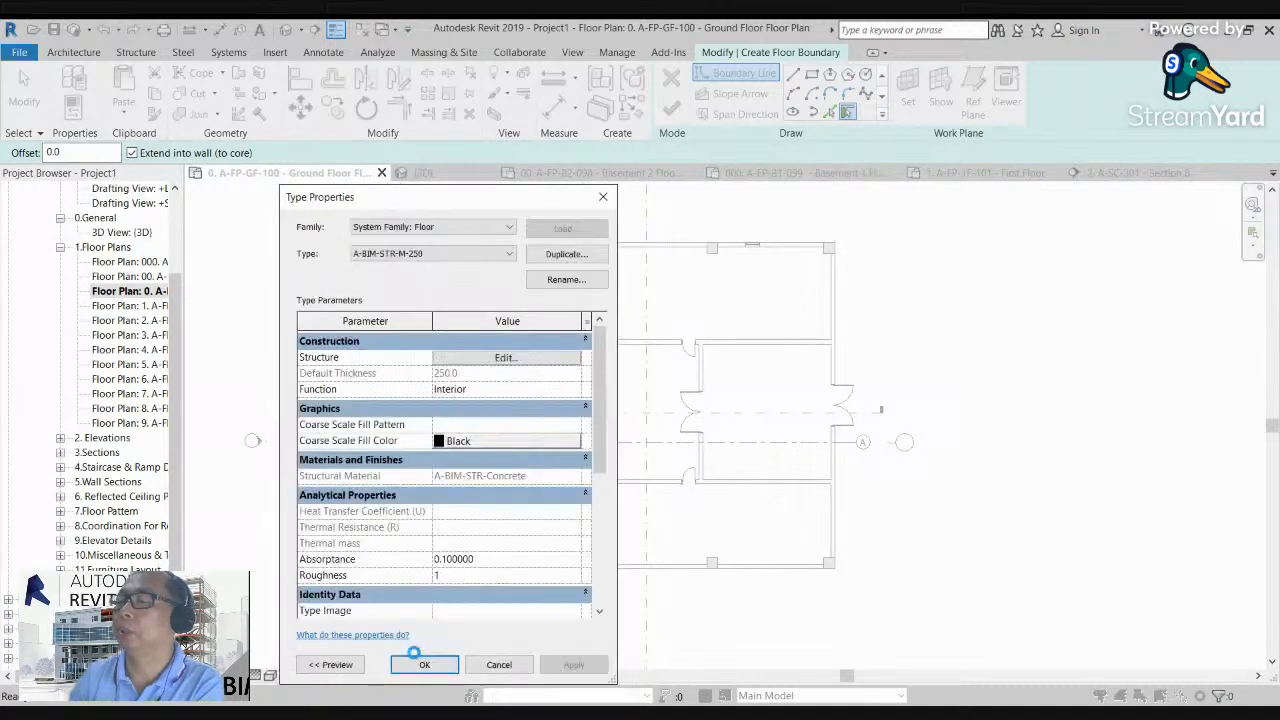
click(421, 662)
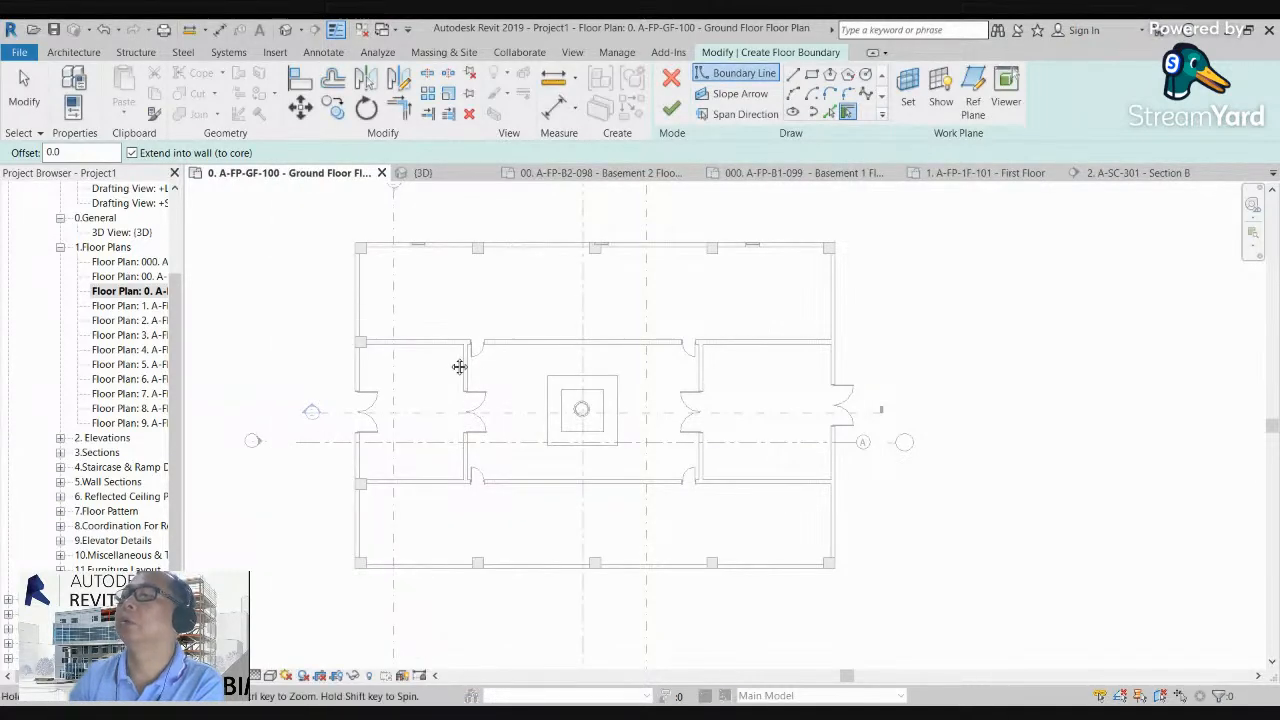
Step: Draw a rectangular floor boundary along the outer faces of the exterior walls, between opposite building corners, and finish the floor
middle_drag(643, 234, 695, 225)
click(811, 75)
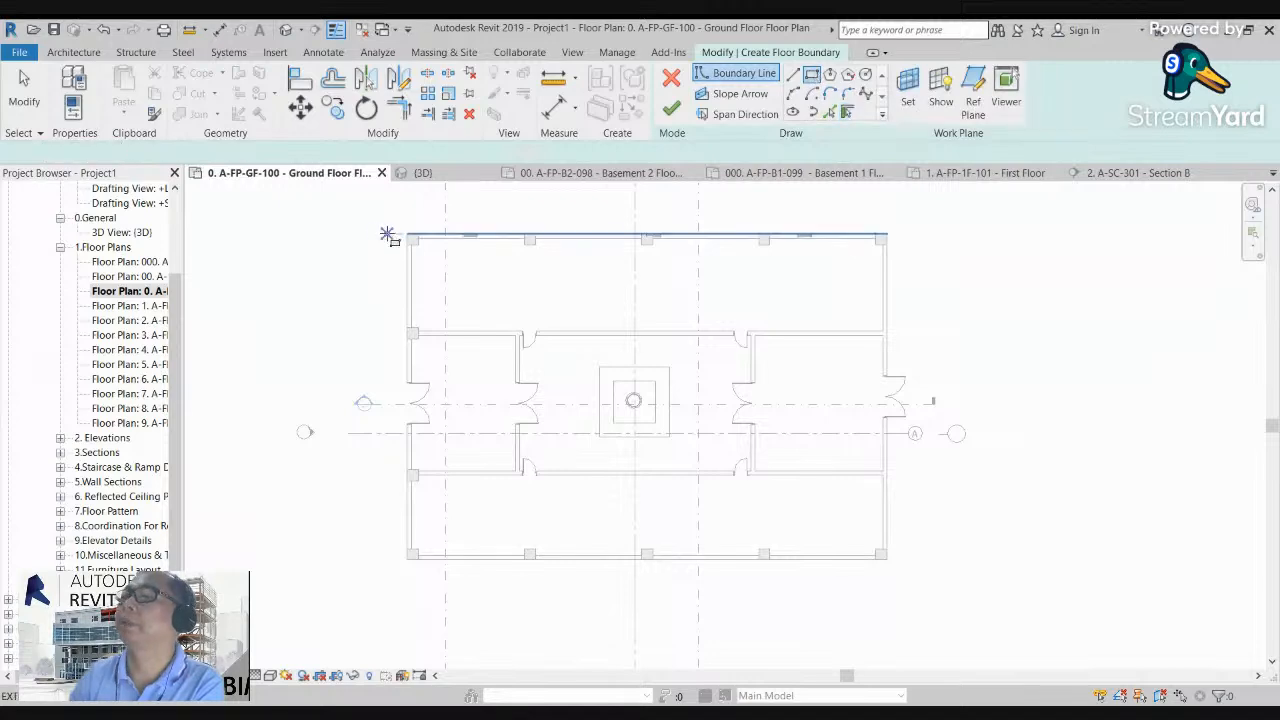
scroll(413, 232, up, 2)
click(413, 232)
scroll(514, 314, down, 3)
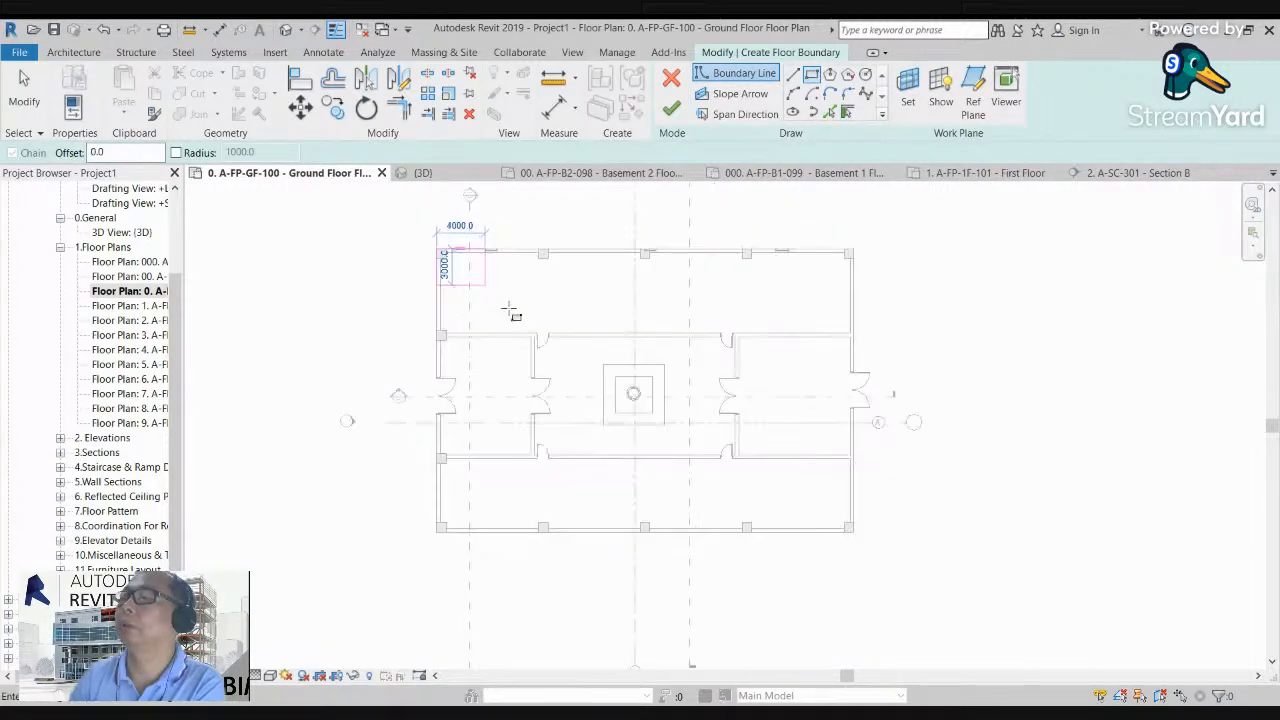
scroll(779, 477, up, 3)
scroll(779, 477, up, 1)
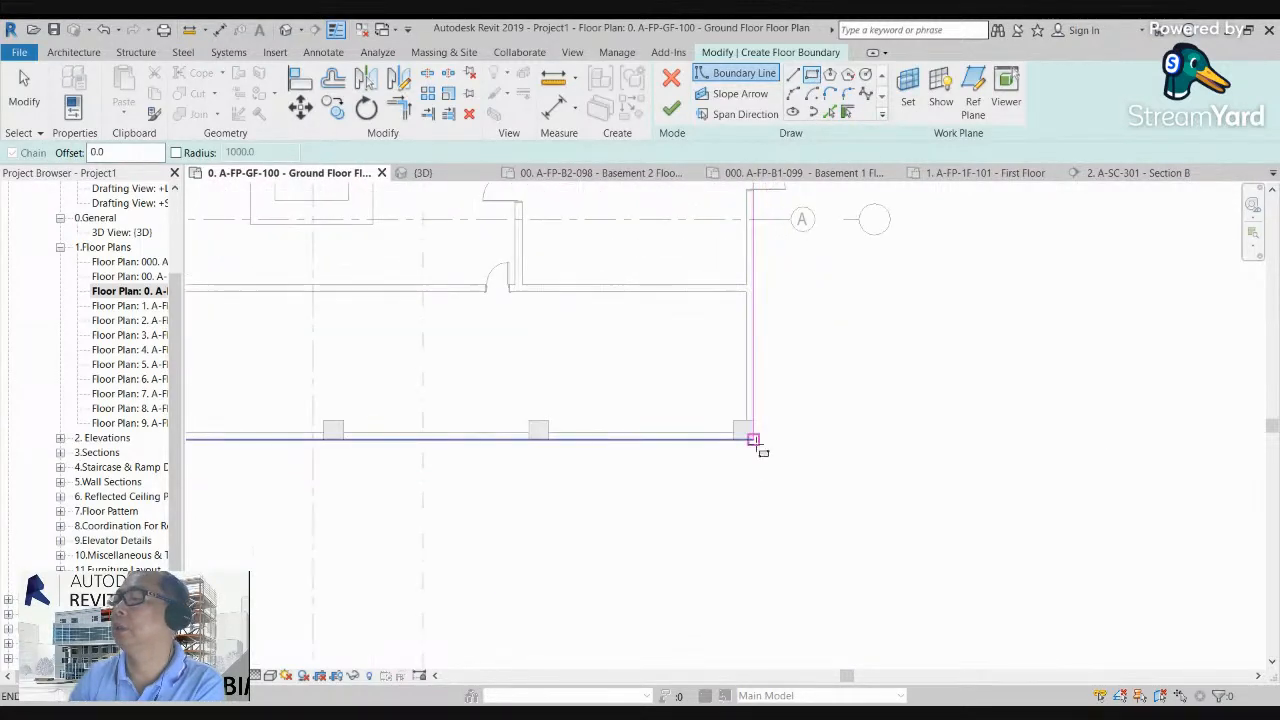
click(747, 432)
scroll(768, 482, down, 1)
click(673, 108)
Step: Open Section B from the plan and examine how the new floor slab meets the exterior walls
click(955, 475)
scroll(900, 486, down, 2)
middle_drag(842, 497, 796, 590)
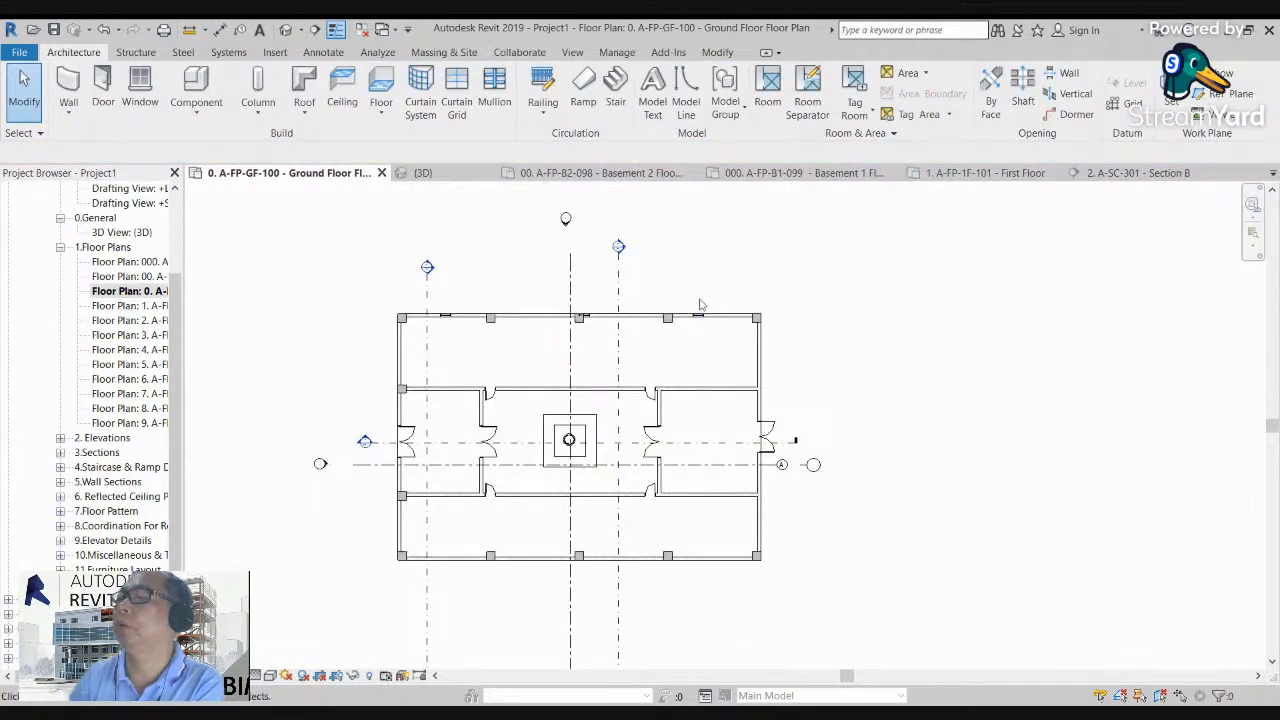
double_click(619, 247)
scroll(592, 479, up, 3)
scroll(592, 479, up, 4)
middle_drag(586, 491, 530, 544)
middle_drag(665, 509, 586, 512)
scroll(565, 499, down, 2)
middle_drag(1002, 548, 902, 532)
scroll(902, 531, down, 3)
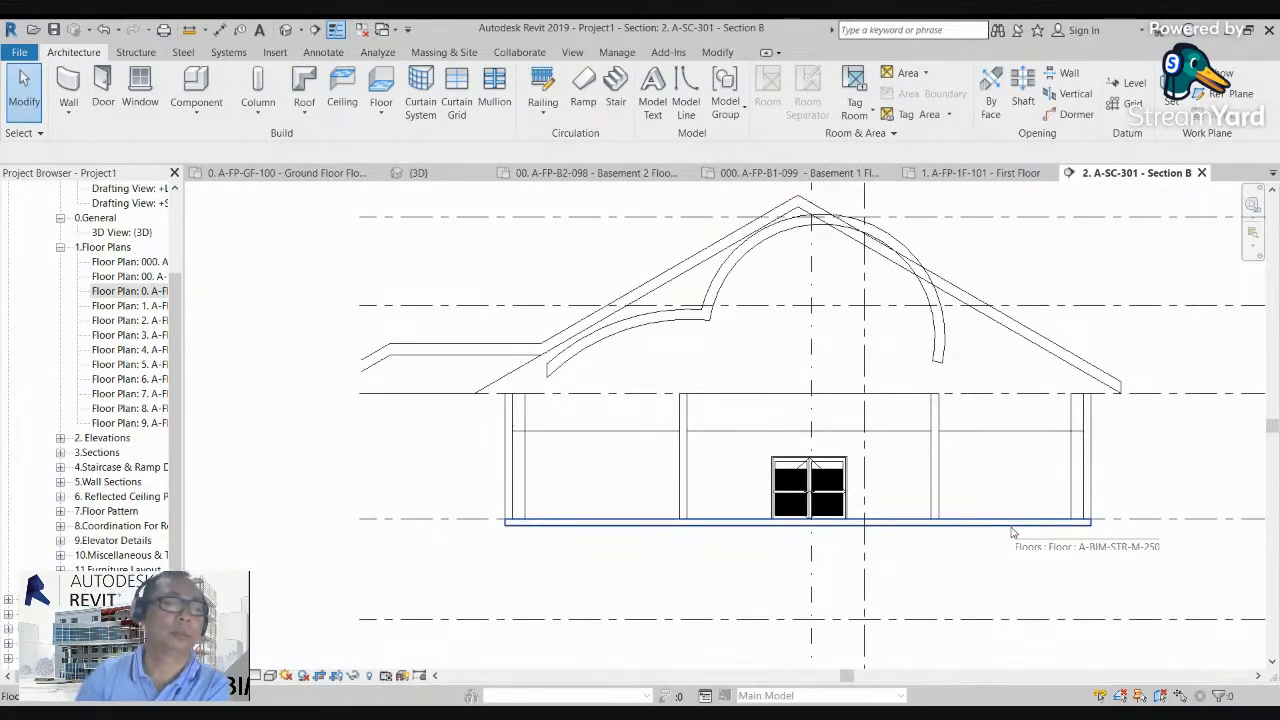
middle_drag(865, 582, 831, 570)
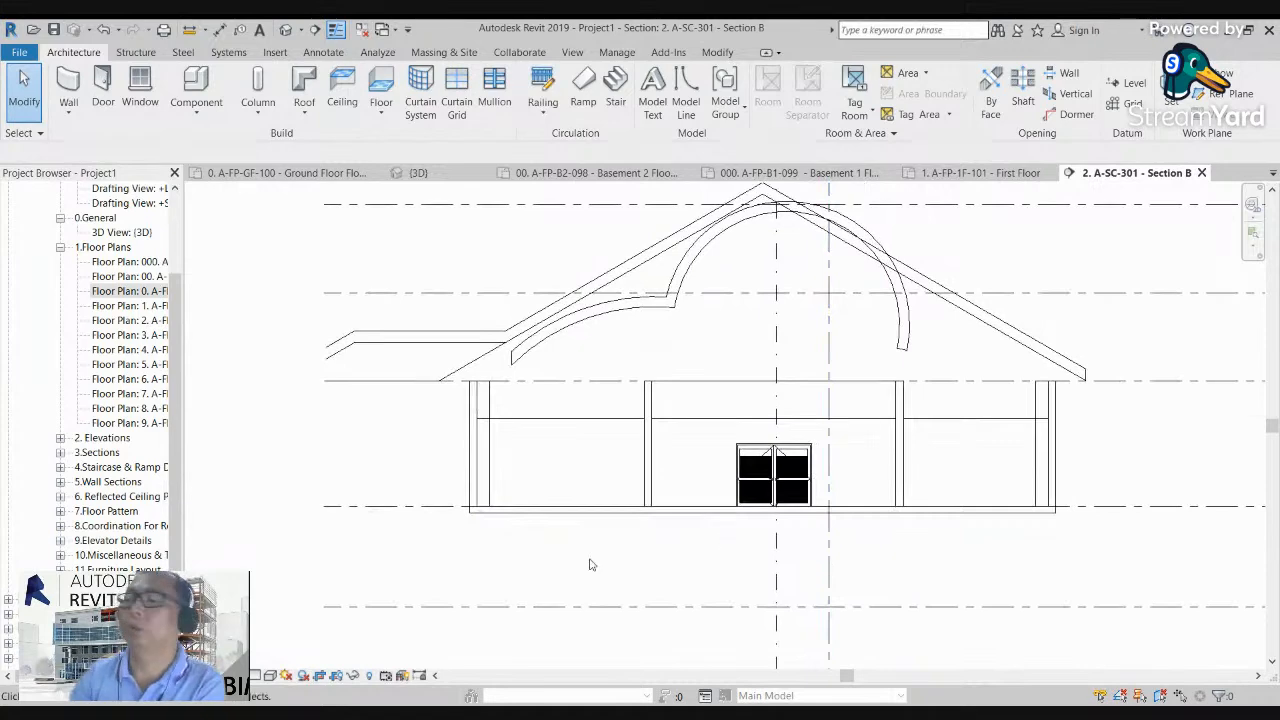
scroll(460, 575, up, 2)
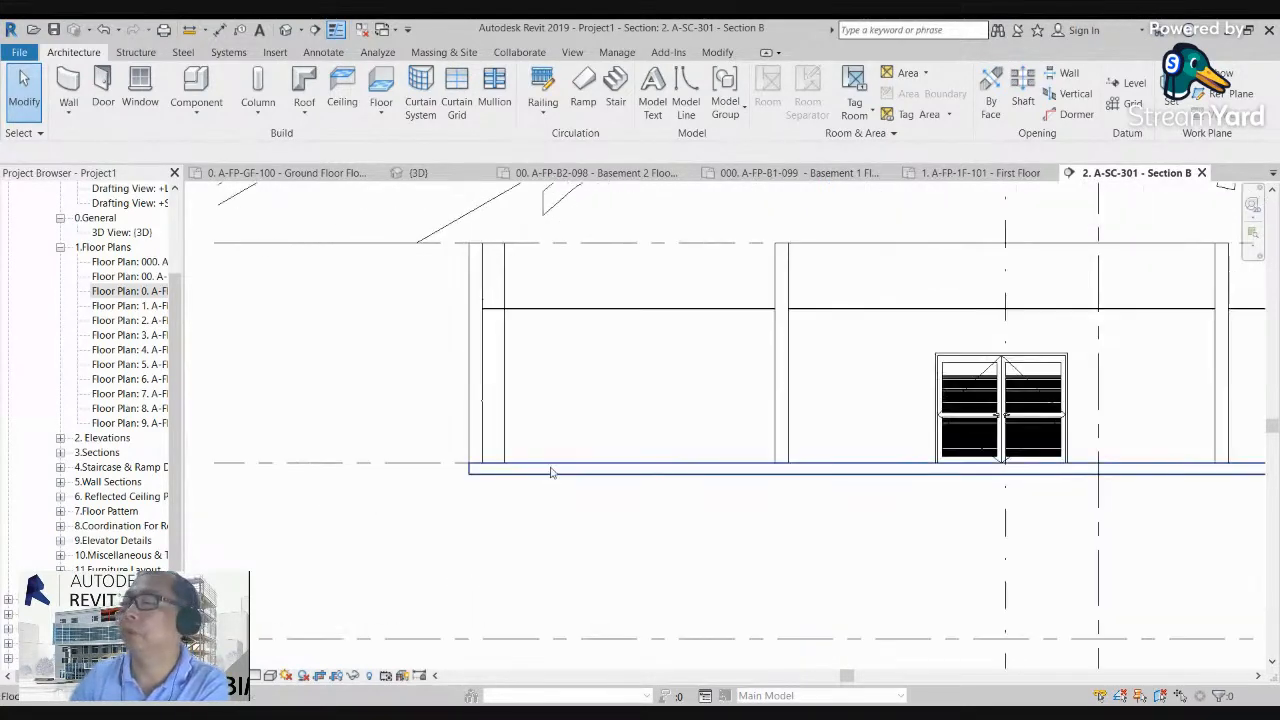
scroll(545, 498, down, 2)
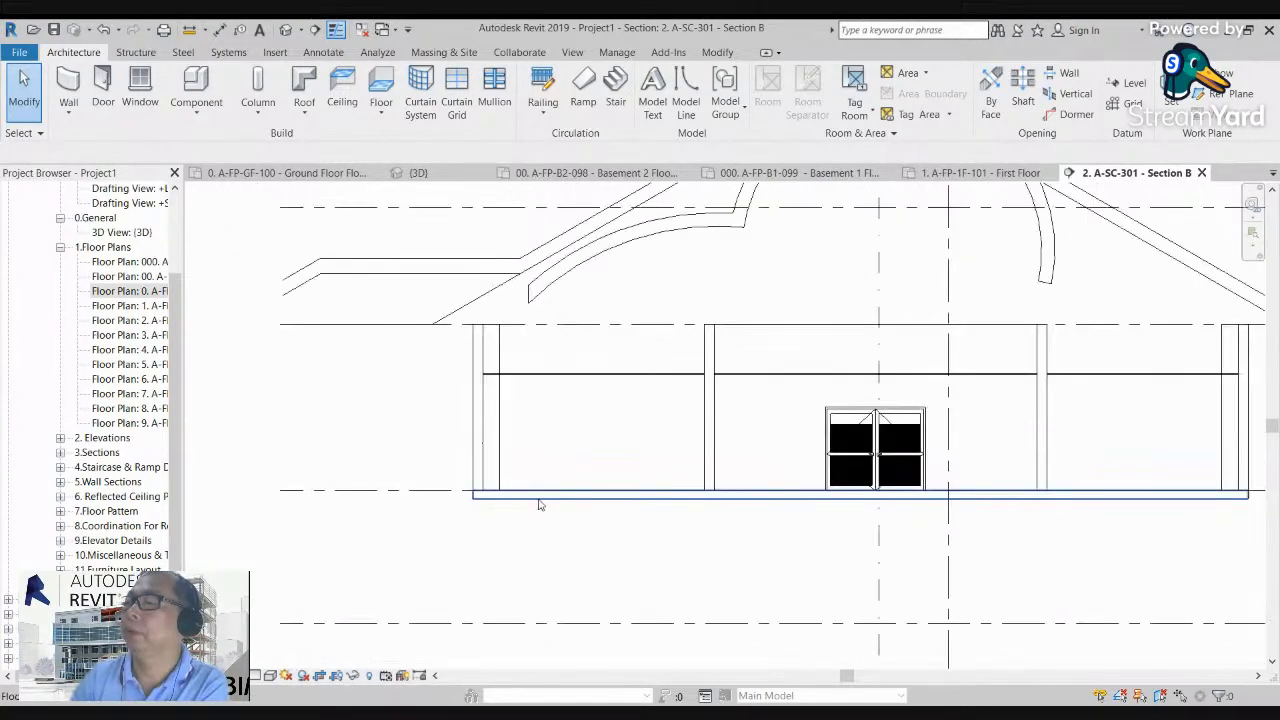
scroll(491, 503, up, 3)
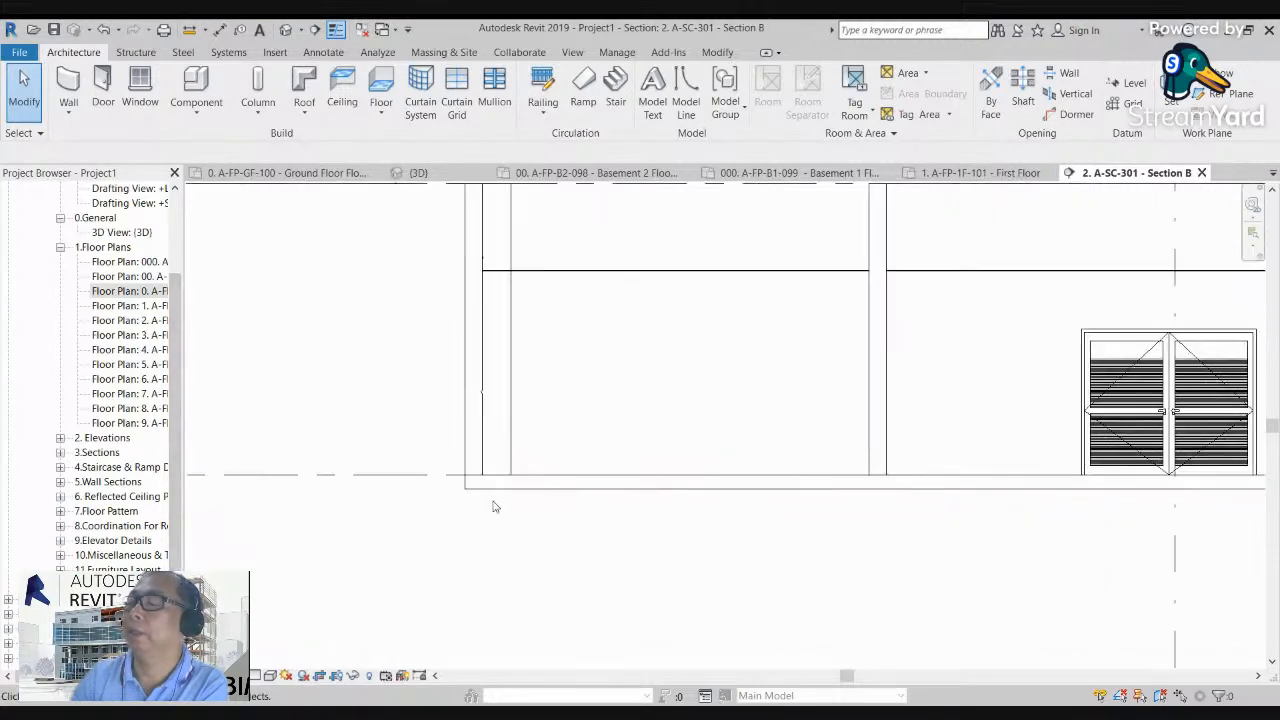
scroll(486, 505, up, 2)
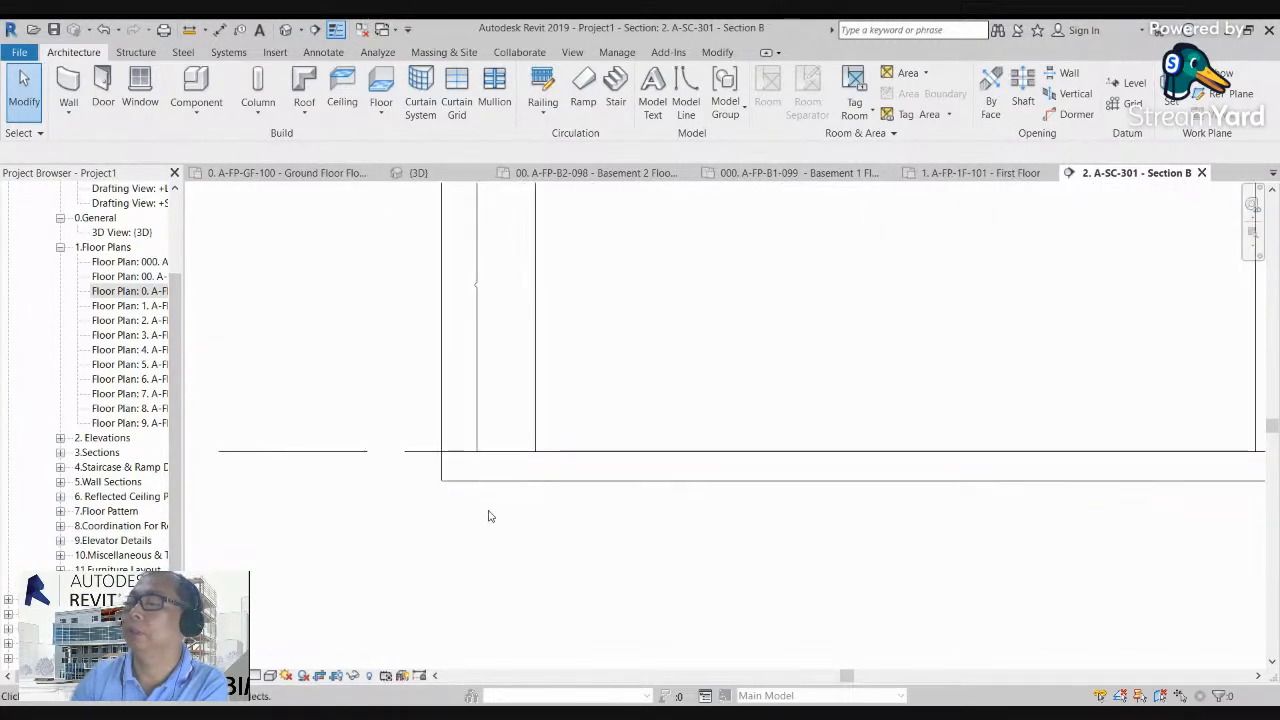
Step: Select the floor slab in the section and duplicate its type under the name 100 ARCH
click(510, 478)
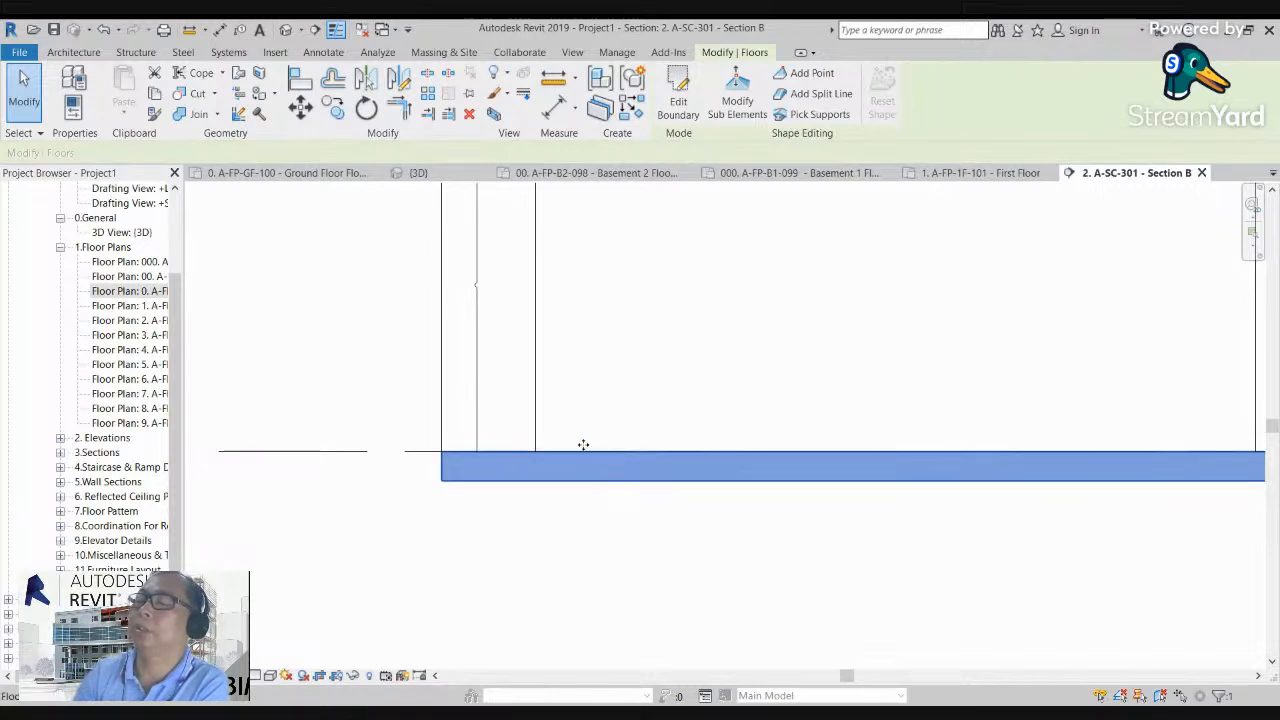
scroll(637, 453, down, 2)
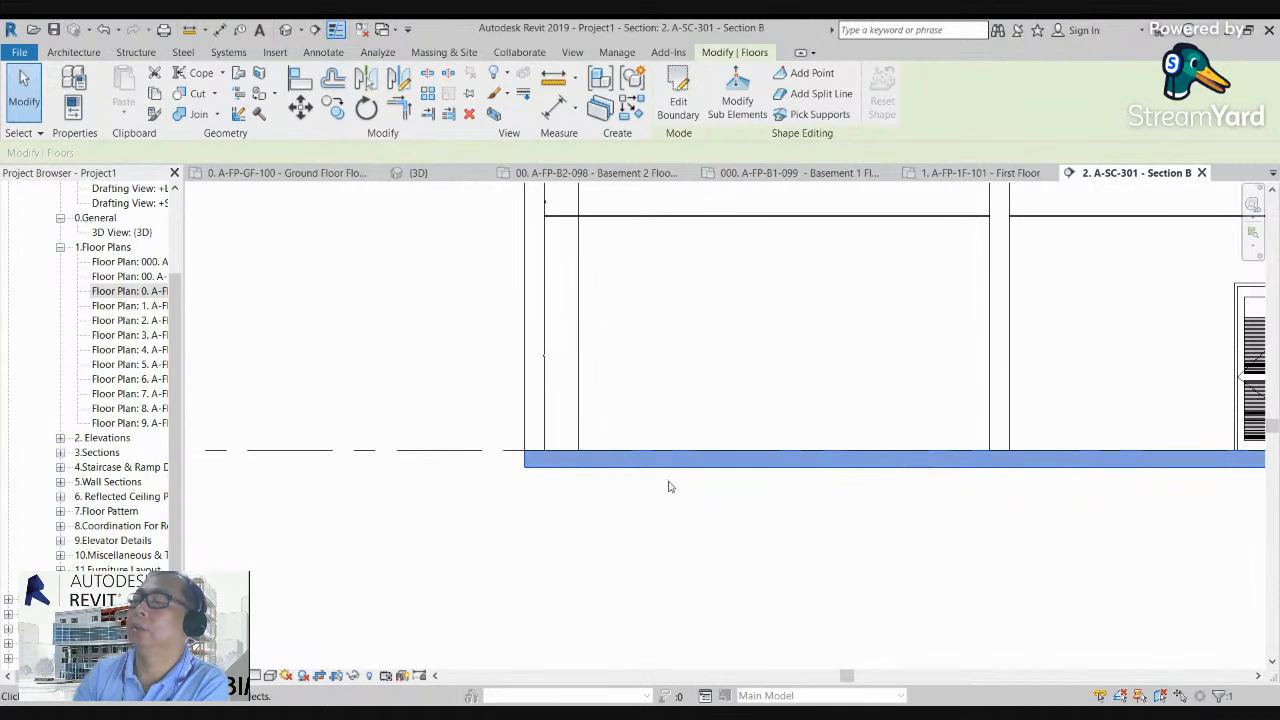
click(78, 80)
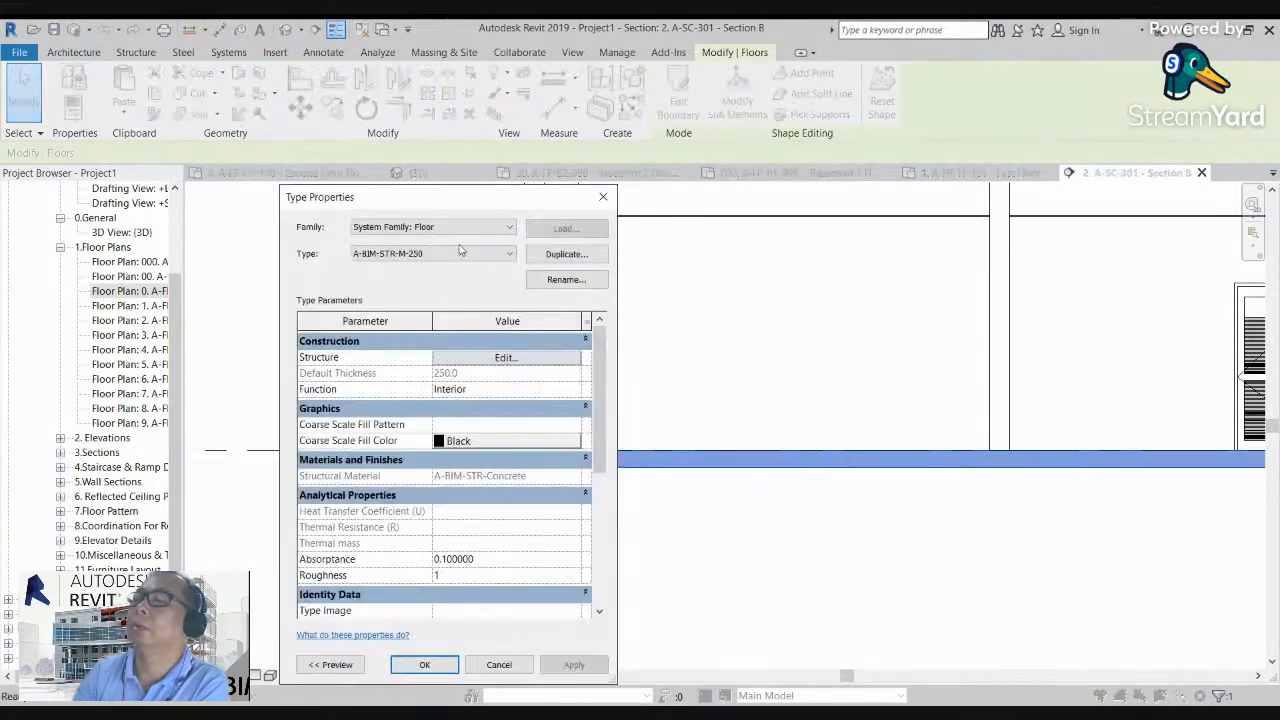
click(574, 257)
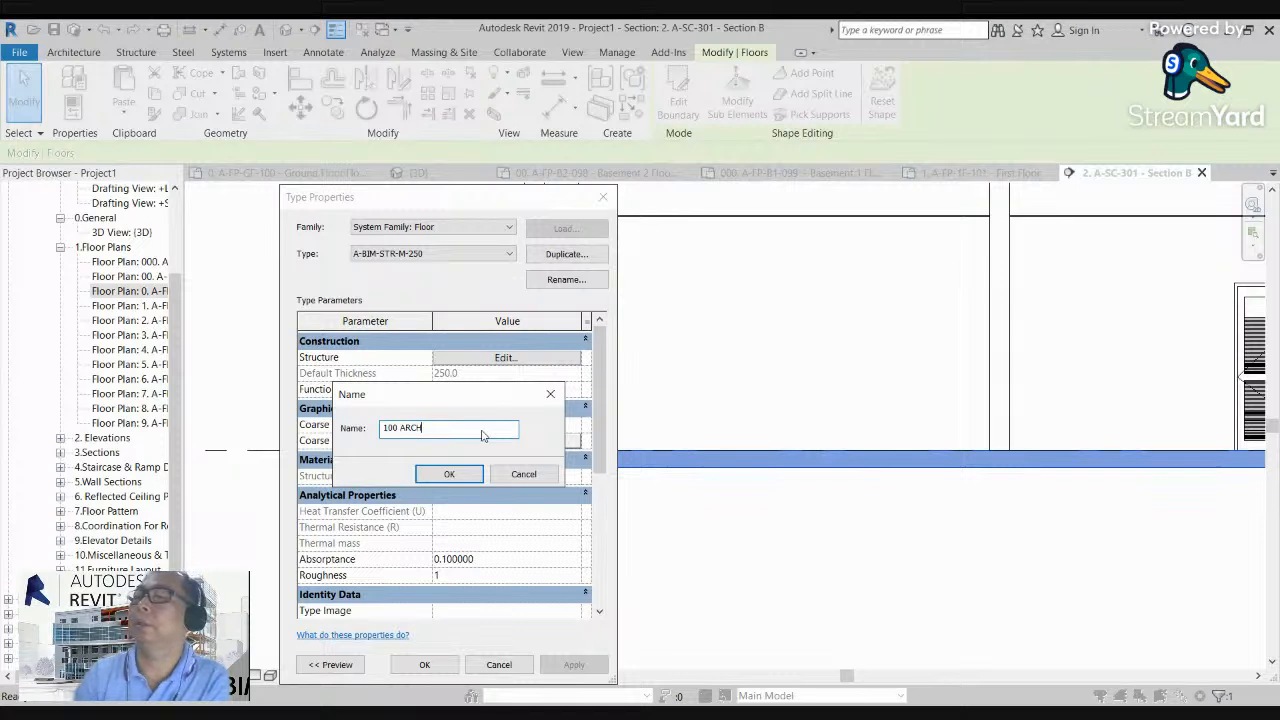
text(100 ARCH)
click(449, 474)
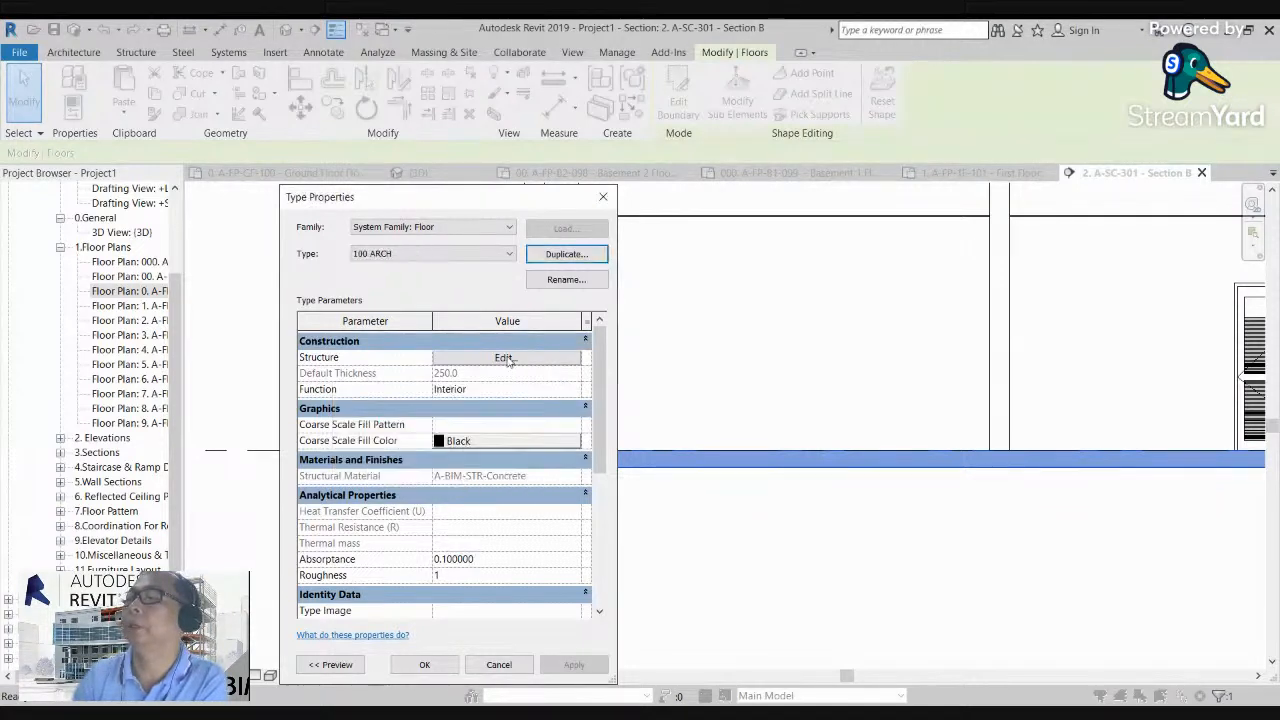
Step: Set the structure layer thickness of the 100 ARCH floor type to 100 and apply the type to the slab
click(505, 358)
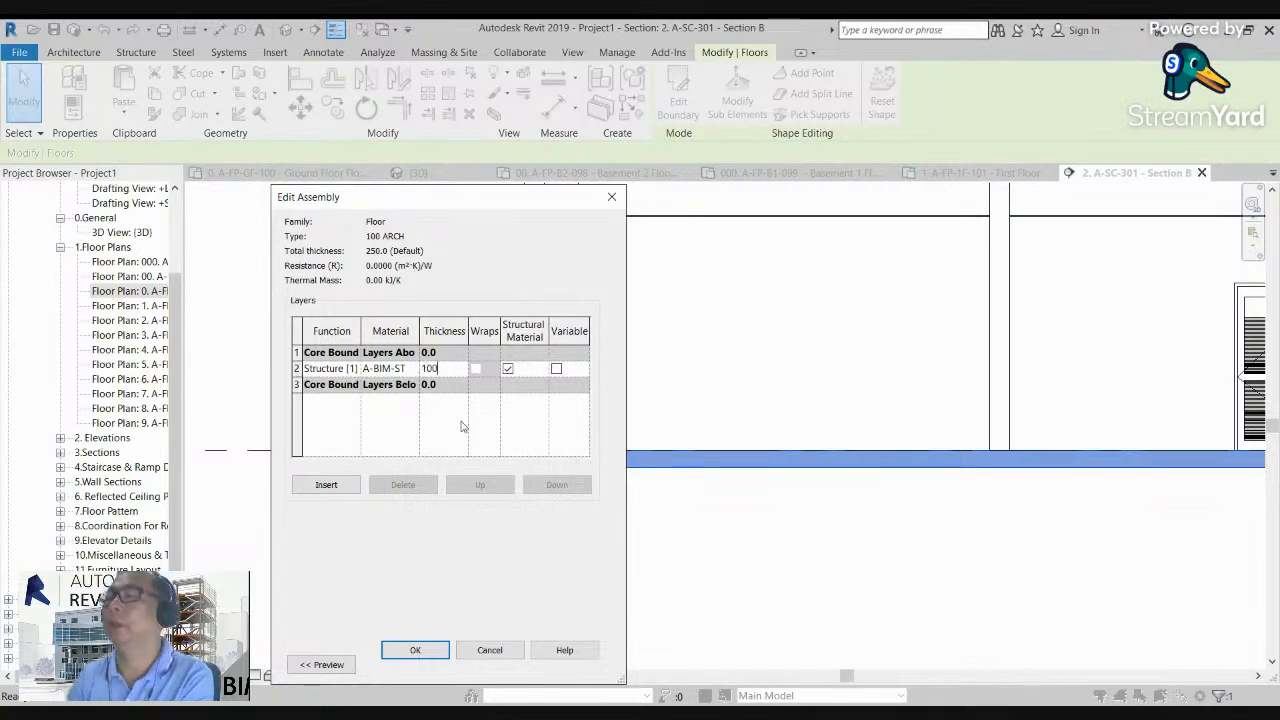
click(415, 649)
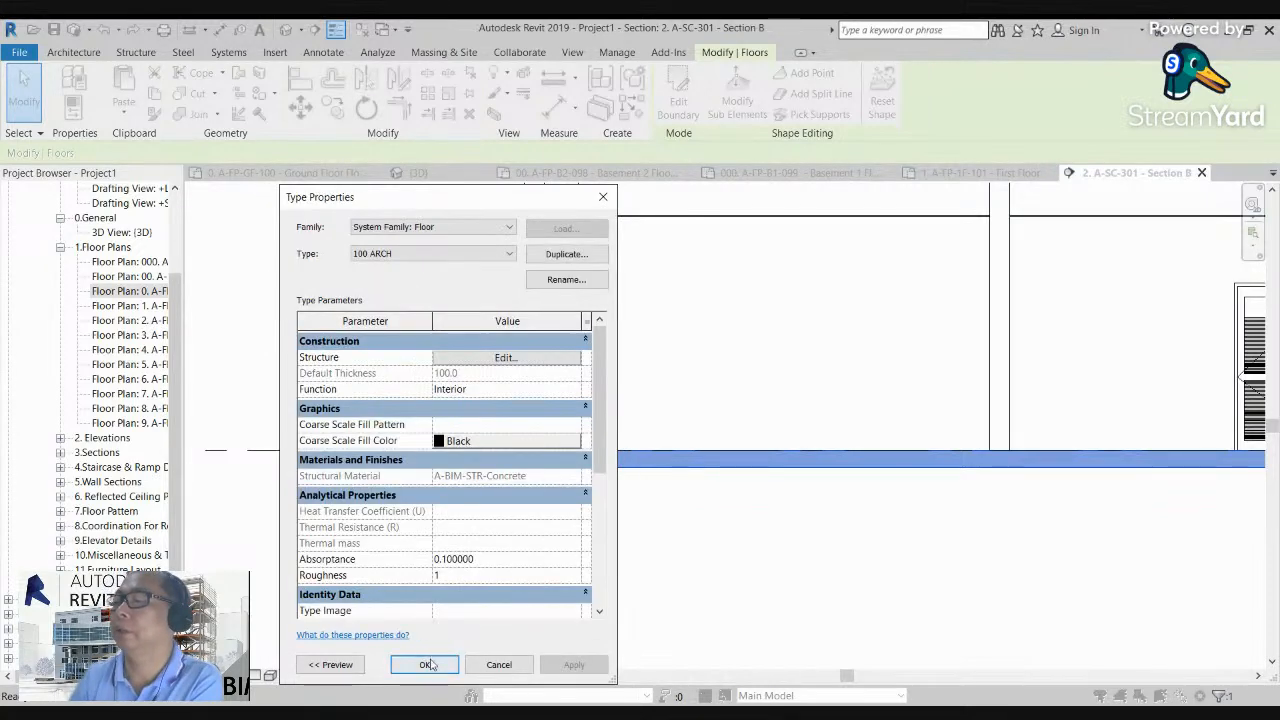
click(427, 664)
click(666, 557)
Step: Select the thinner slab in Section B and open its boundary for editing in the Ground Floor plan
scroll(600, 465, up, 3)
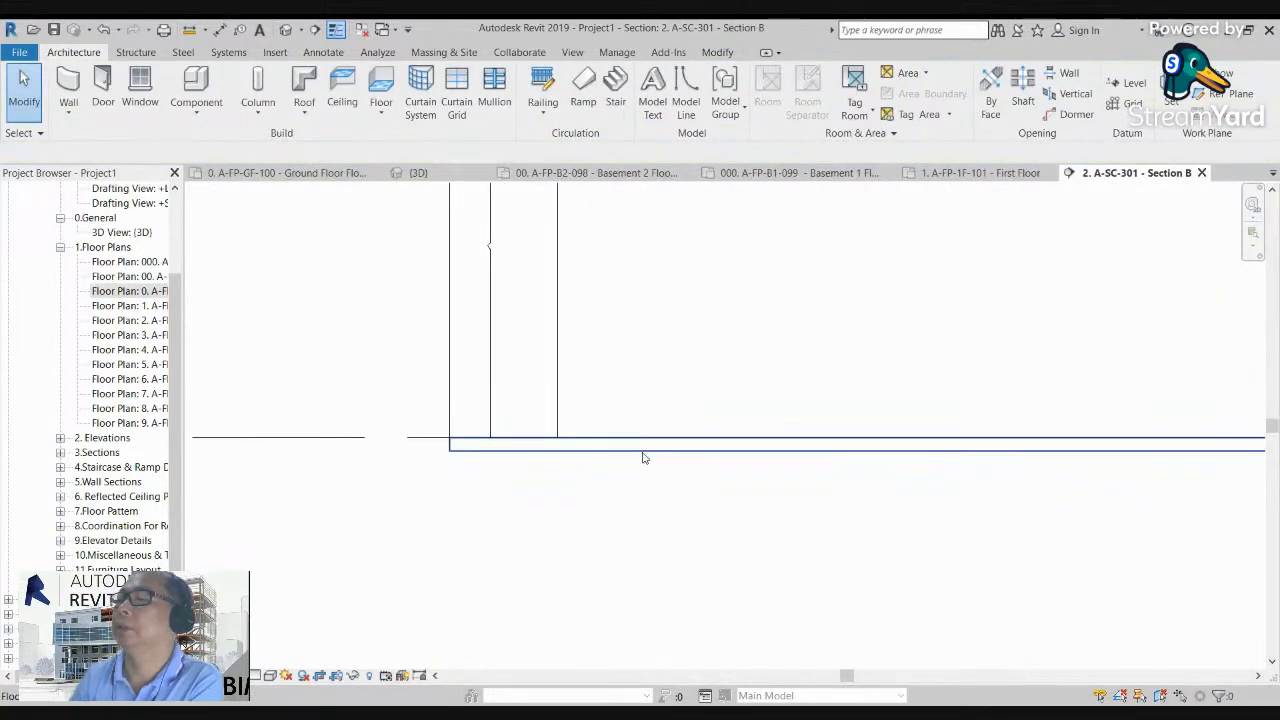
scroll(515, 443, down, 1)
middle_drag(561, 495, 579, 442)
scroll(550, 450, up, 1)
click(608, 420)
double_click(140, 290)
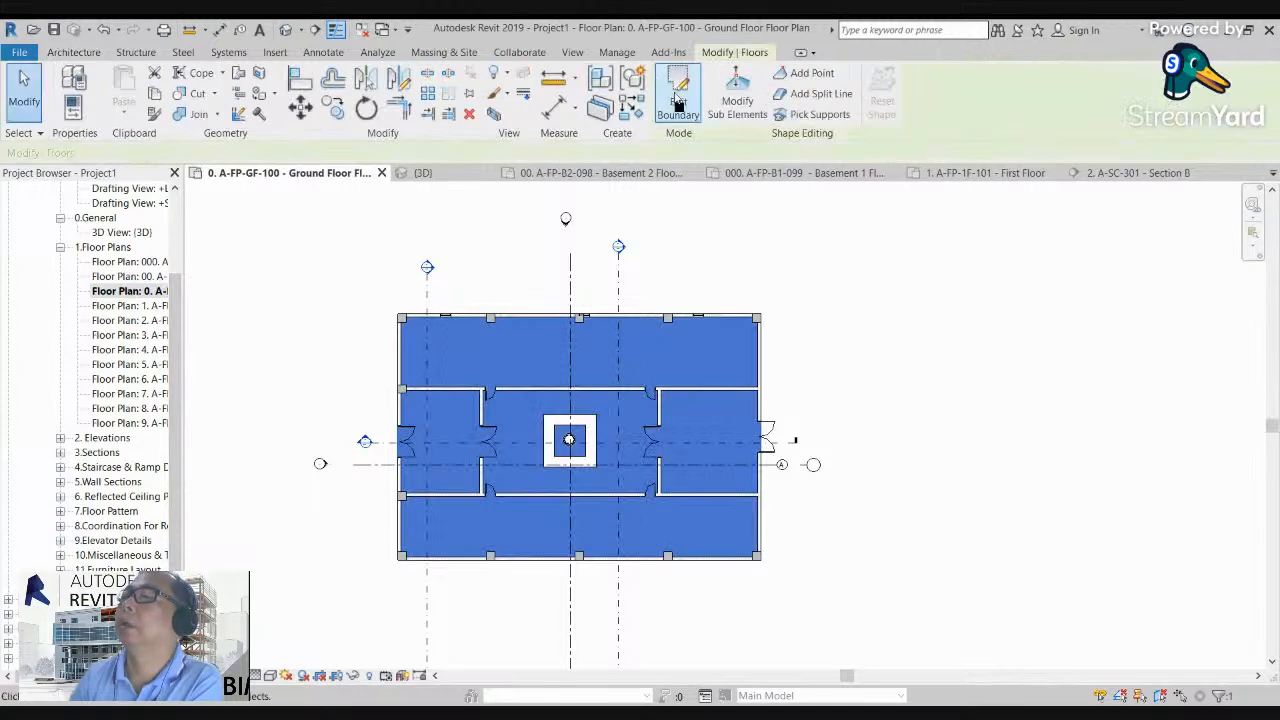
double_click(414, 334)
scroll(405, 305, up, 4)
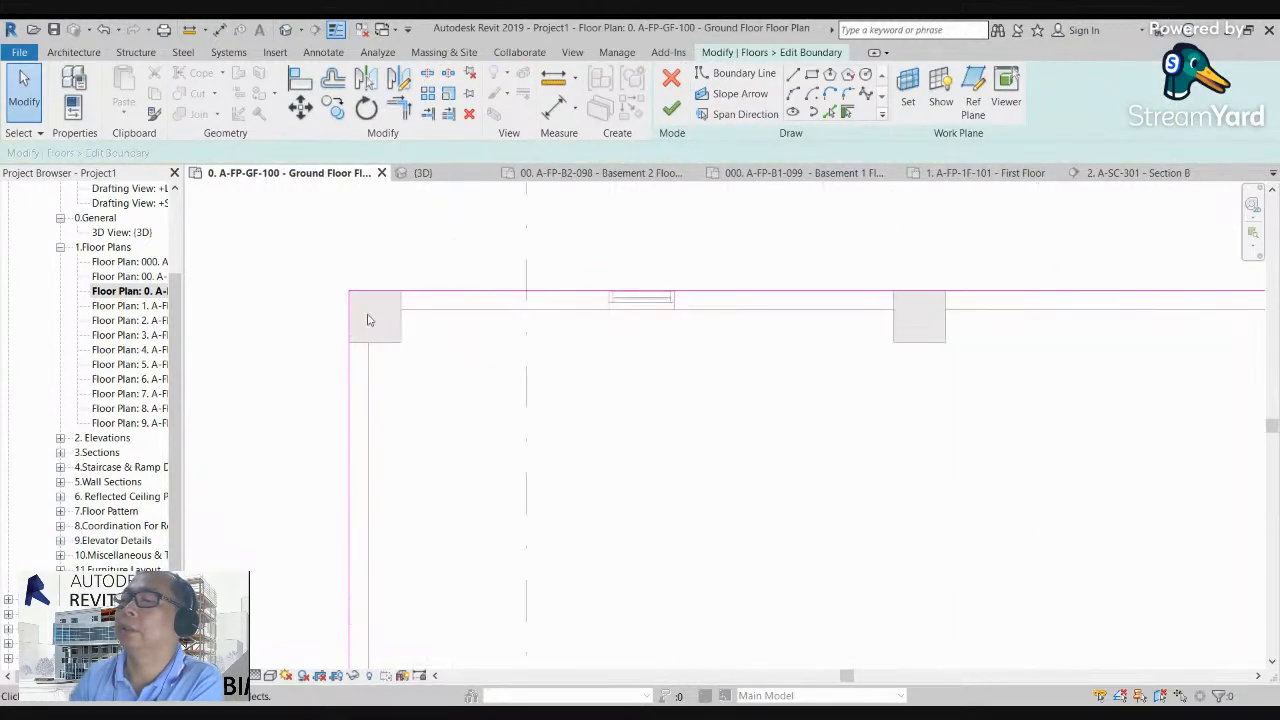
Step: Pick floor boundary lines along the upper-left corner column's edges and the upper exterior wall's inner face
click(830, 112)
scroll(373, 357, up, 2)
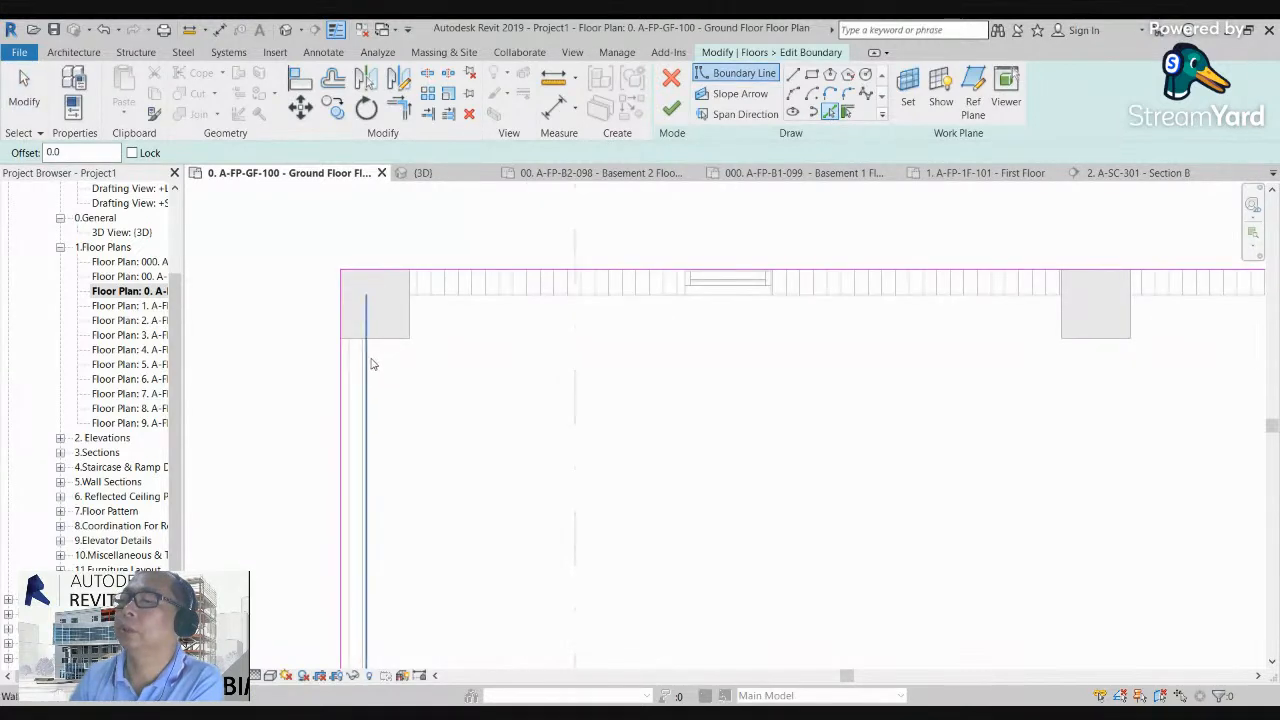
click(431, 304)
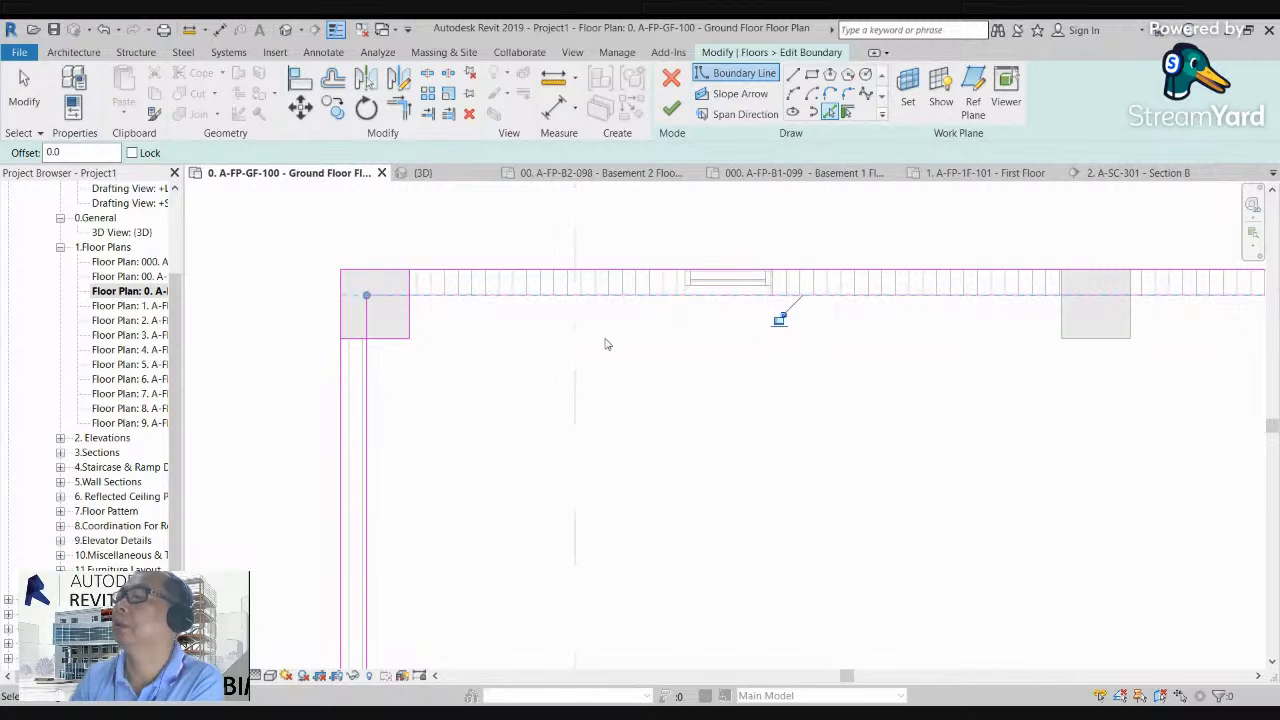
Step: Pick floor boundary lines along the exposed edges of the second column on the upper exterior wall
scroll(599, 318, down, 1)
middle_drag(983, 347, 835, 333)
scroll(775, 318, up, 1)
click(810, 303)
click(853, 321)
click(877, 297)
Step: Pick floor boundary lines along the edges of the middle column on the upper exterior wall
scroll(703, 281, down, 3)
middle_drag(1039, 328, 574, 349)
scroll(589, 329, up, 2)
click(584, 318)
click(567, 291)
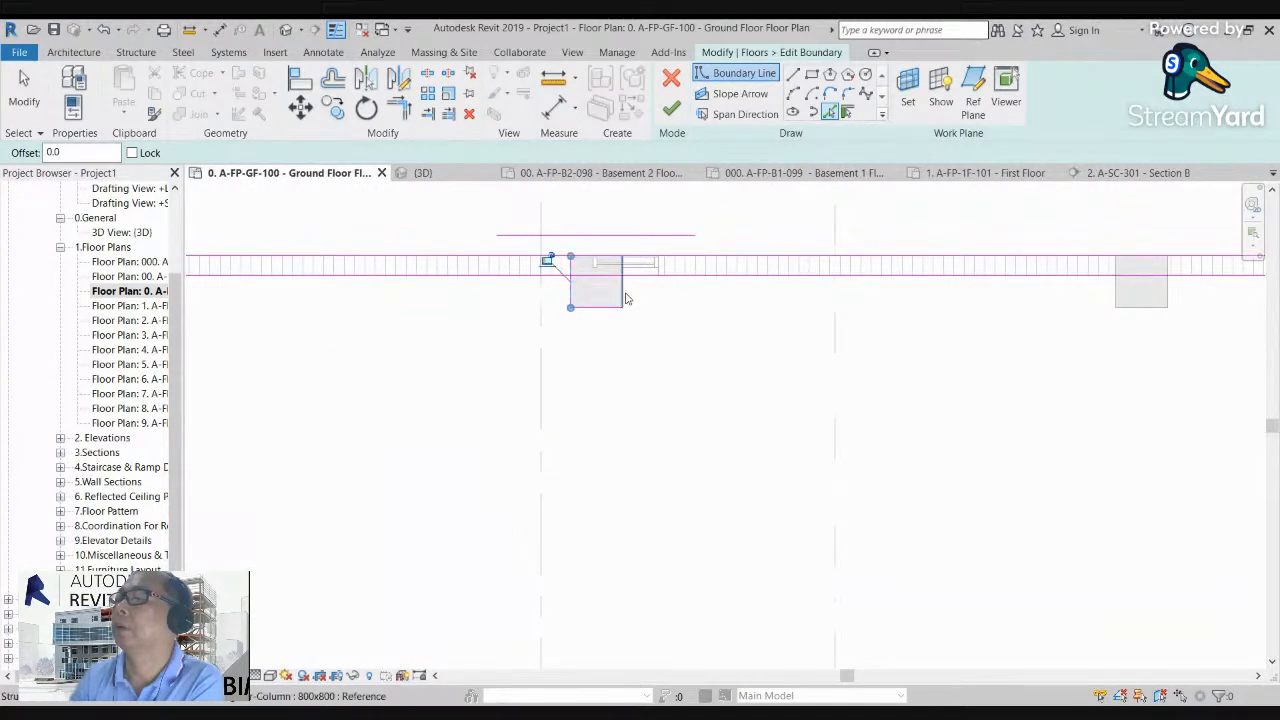
click(625, 296)
Step: Pick boundary lines around the fourth column on the upper exterior wall and delete the stray line through its centre
scroll(625, 297, down, 2)
middle_drag(1036, 328, 691, 377)
scroll(691, 377, up, 2)
click(657, 355)
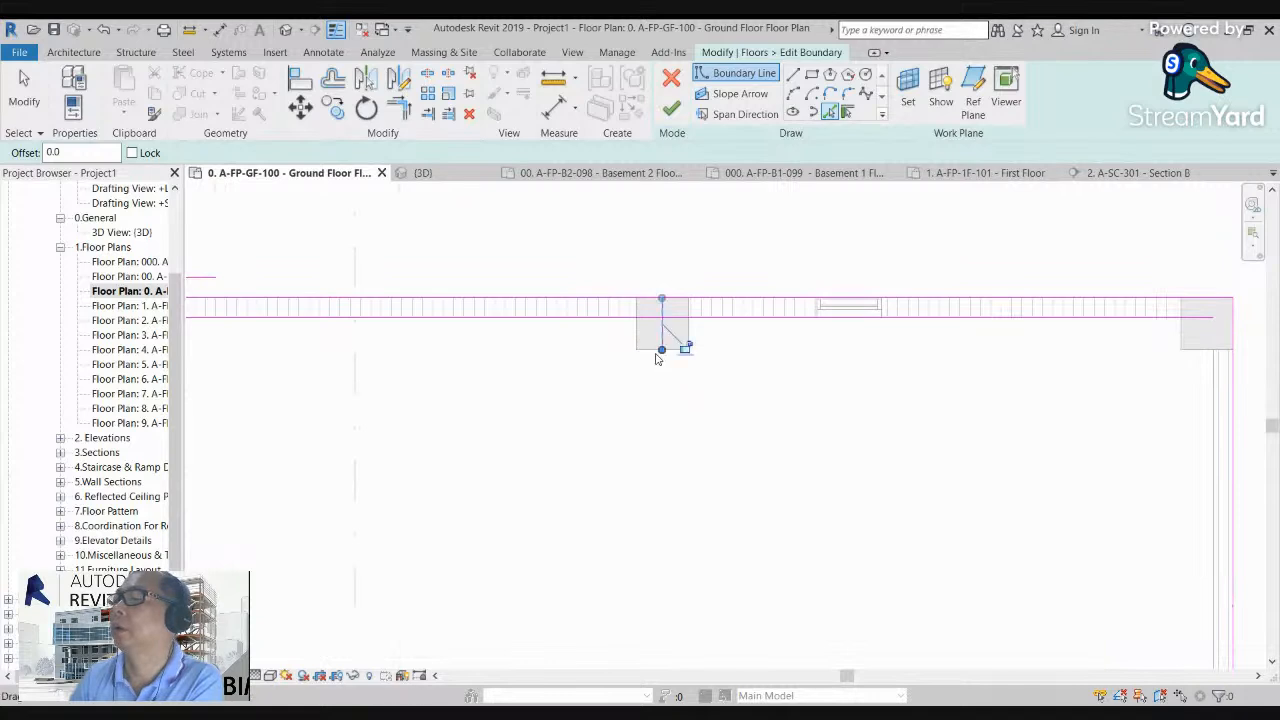
scroll(661, 373, up, 2)
click(623, 290)
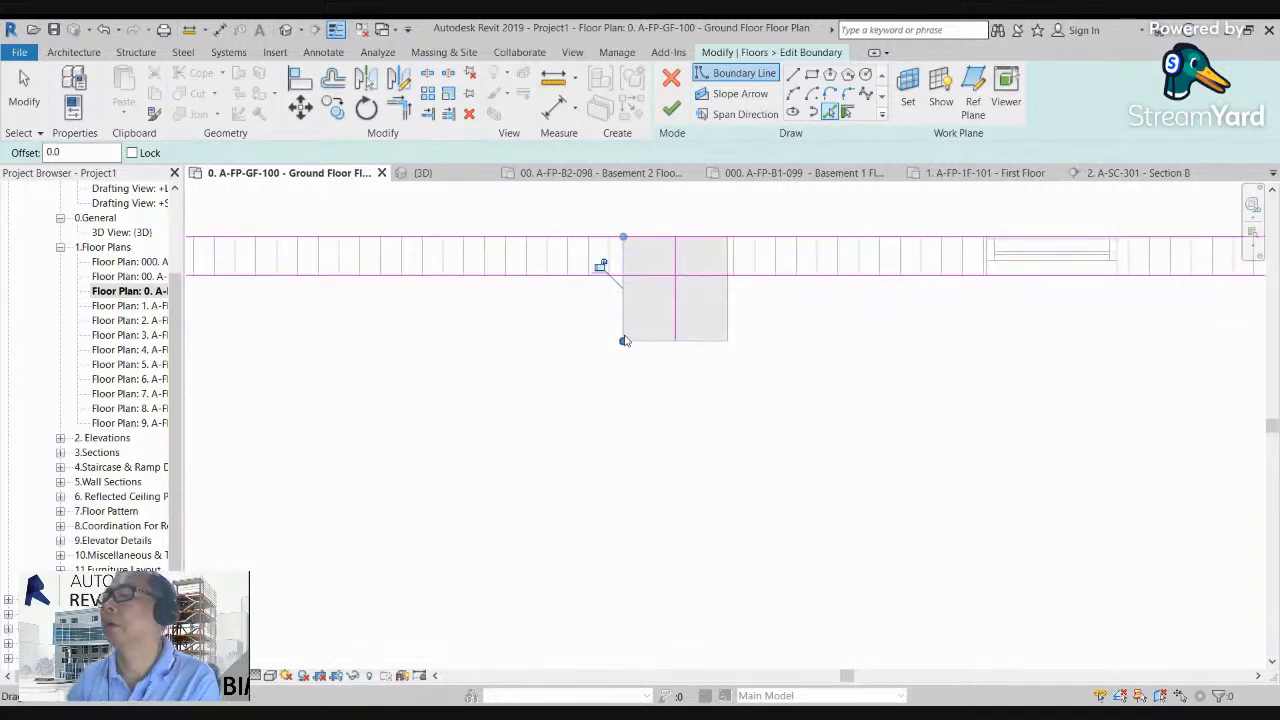
key(Escape)
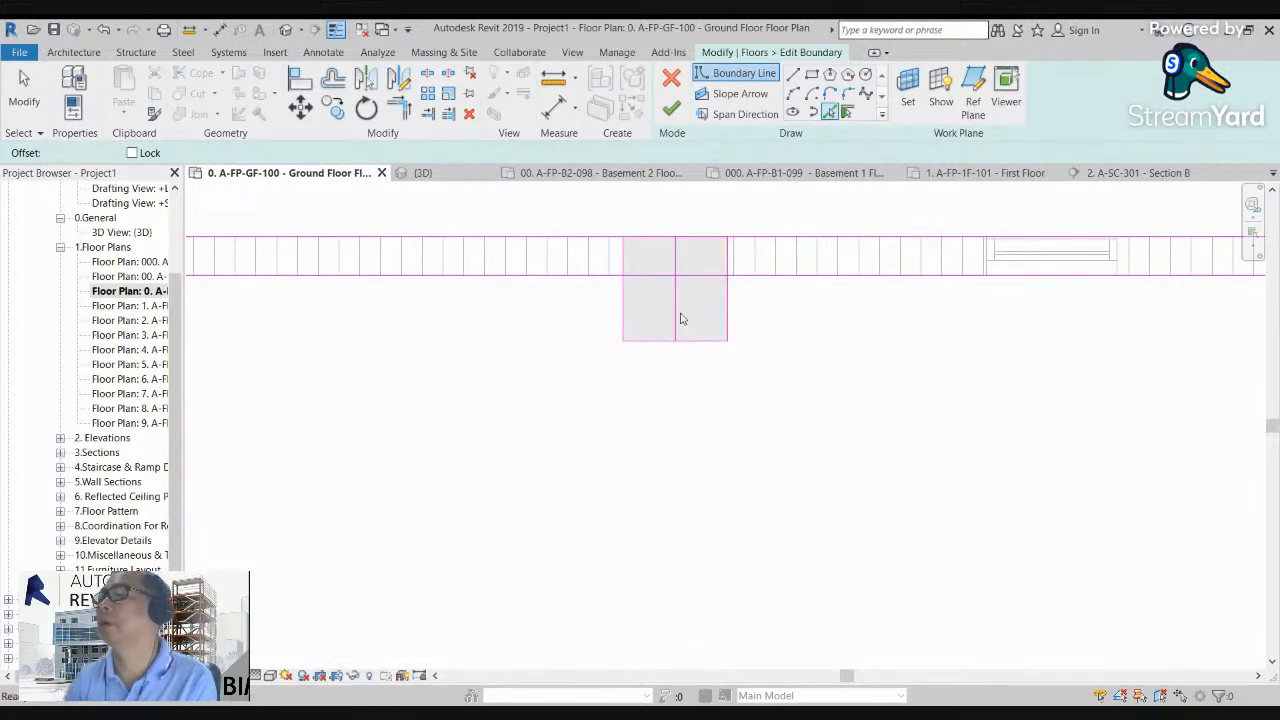
click(679, 317)
key(Delete)
scroll(655, 337, down, 2)
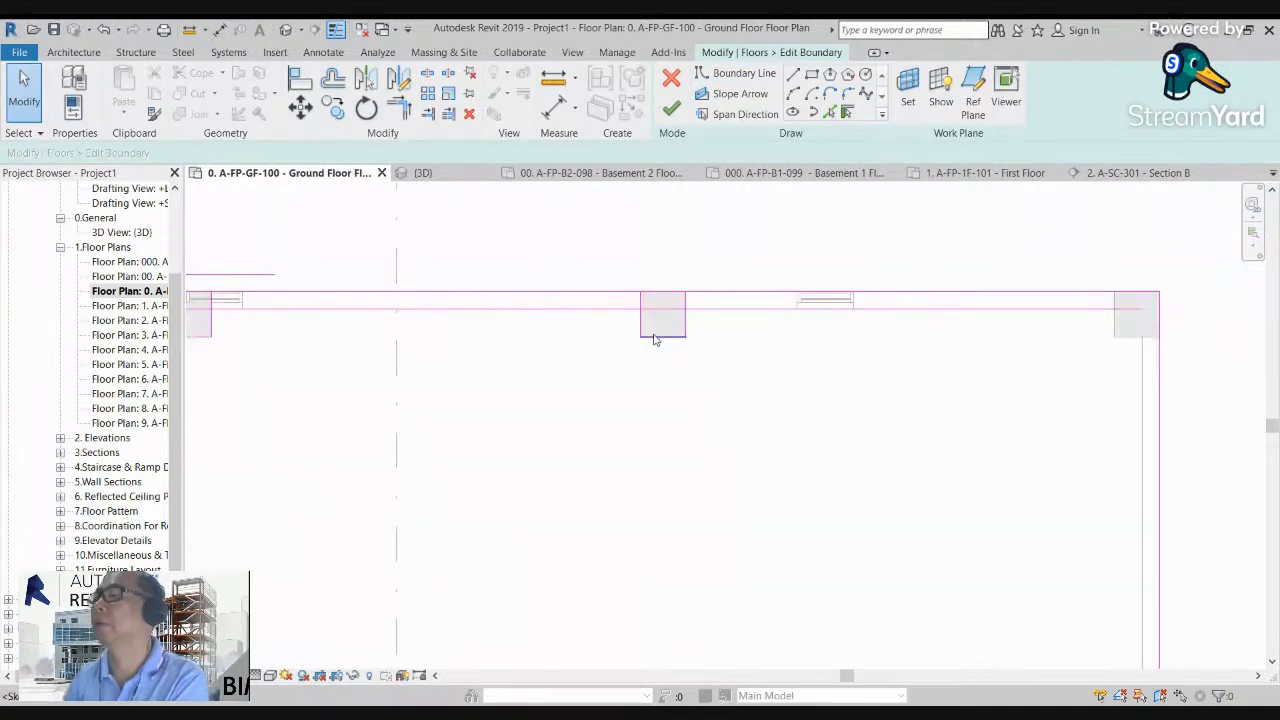
middle_drag(904, 317, 758, 301)
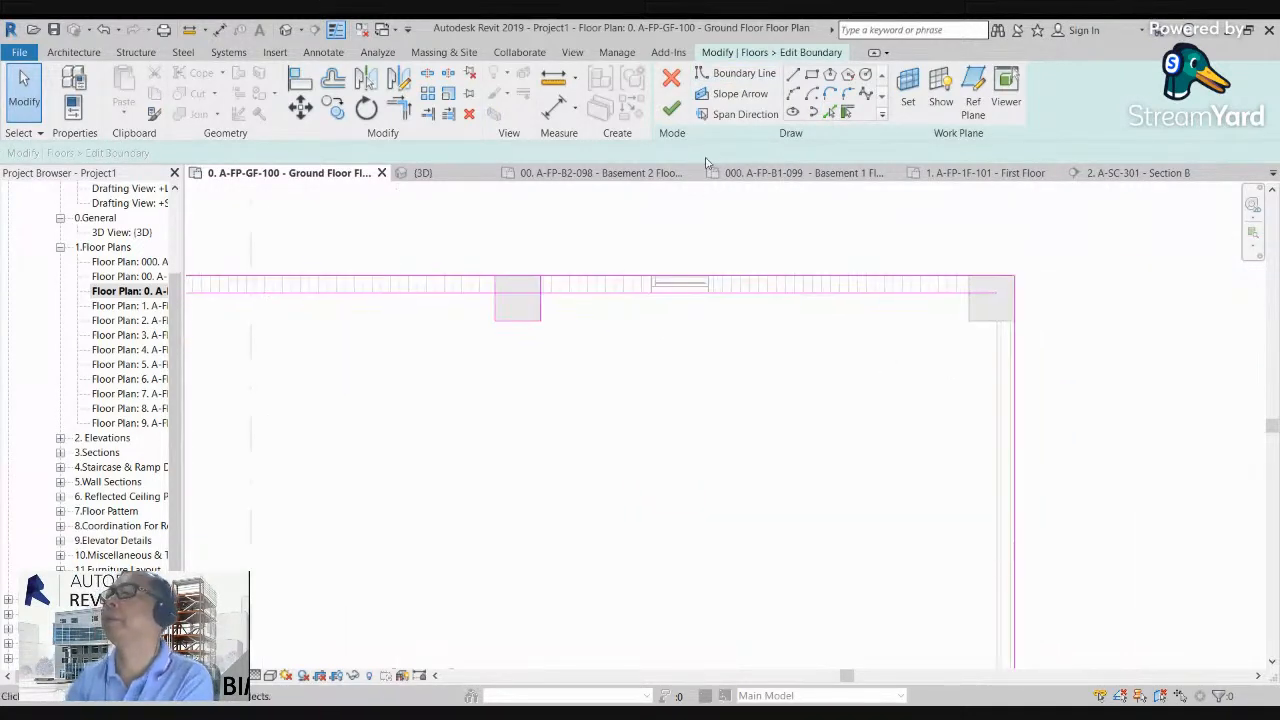
Step: Pick floor boundary lines along the upper-right corner column's exposed edges and the right exterior wall's inner face
click(828, 113)
scroll(965, 318, up, 2)
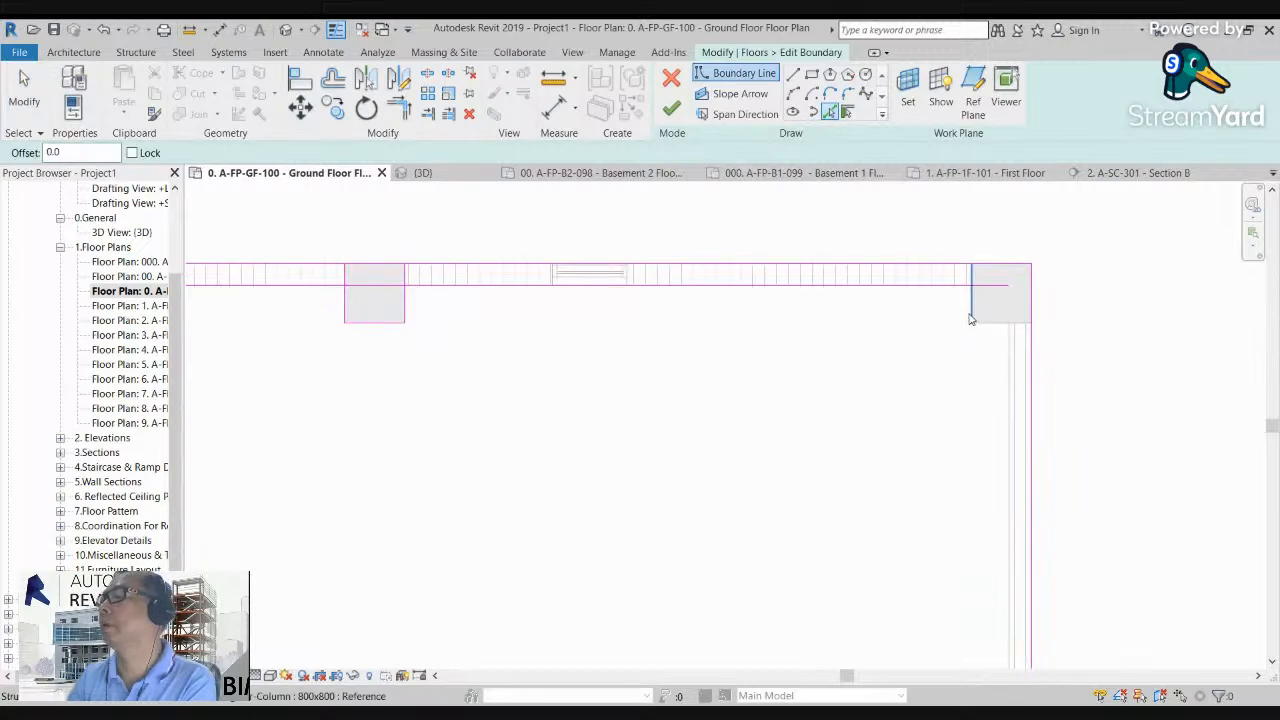
click(996, 341)
click(1007, 356)
Step: Trim the boundary lines around the upper-right corner column so they join the inner wall lines at clean corners
key(t)
key(r)
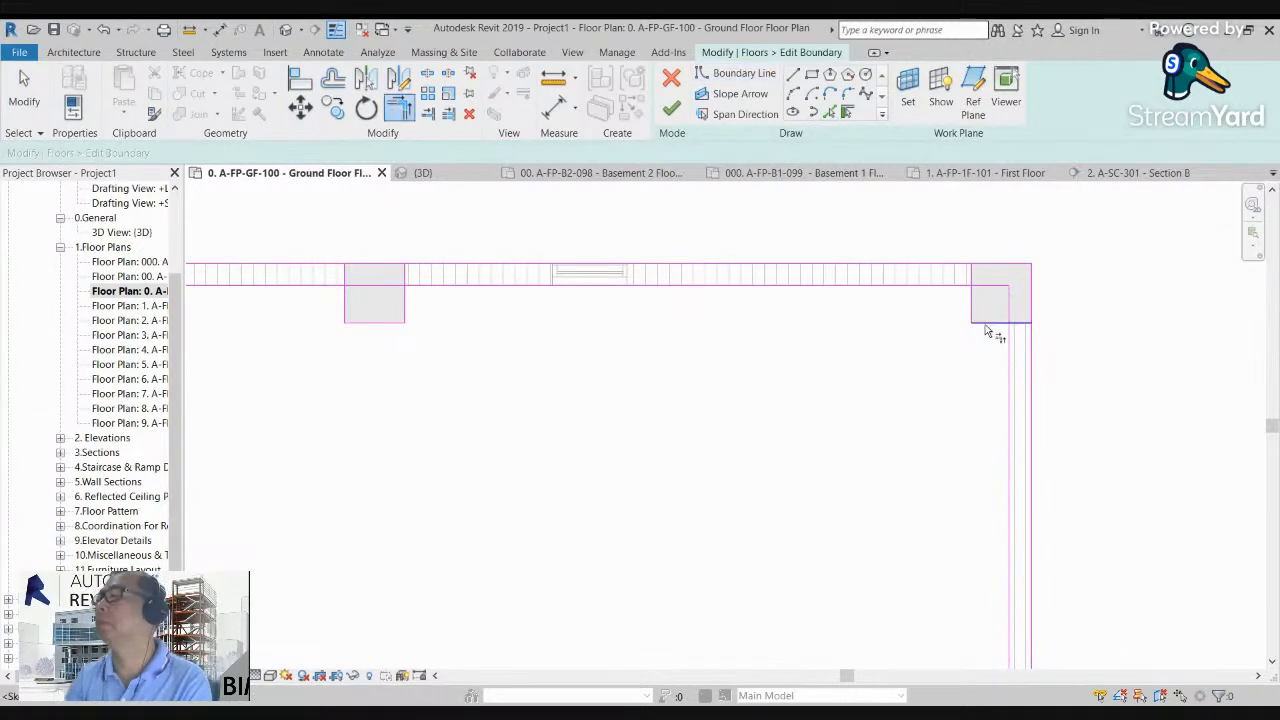
click(1007, 347)
click(972, 304)
click(956, 288)
Step: Split the inner wall boundary line at the fourth column on the upper exterior wall and trim it to the column edges
middle_drag(393, 379, 546, 369)
scroll(546, 369, up, 1)
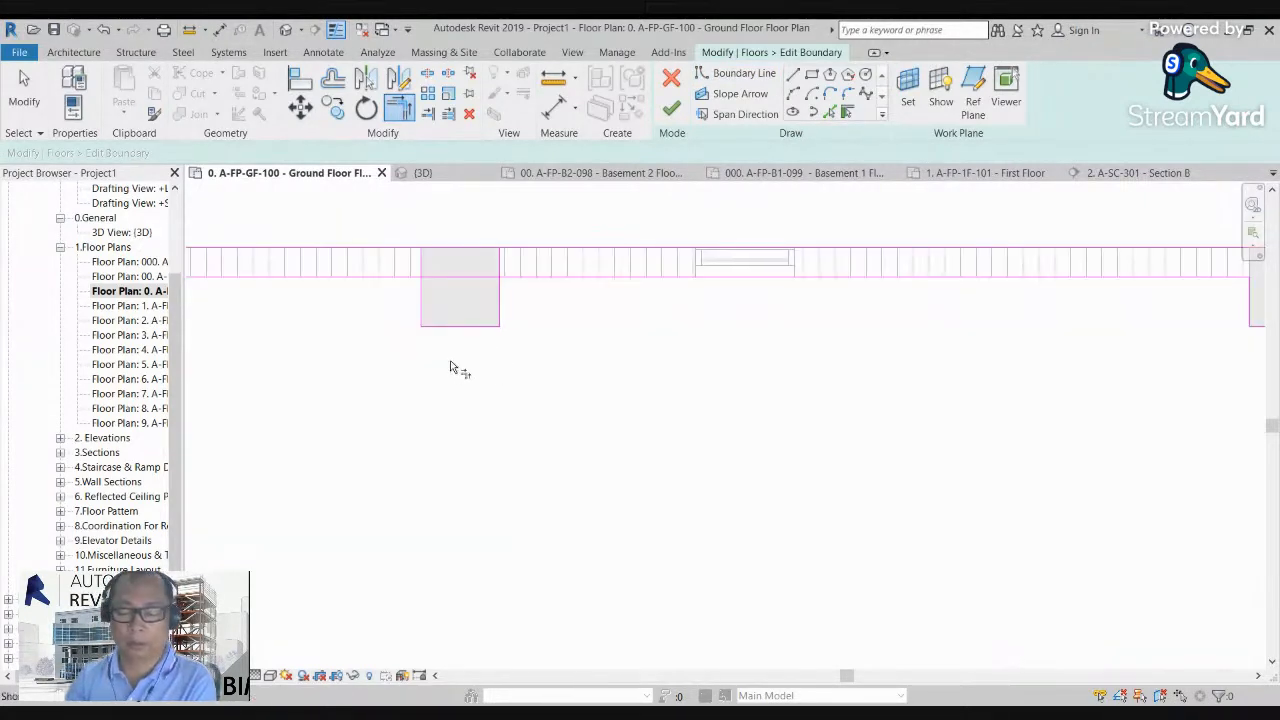
key(s)
key(l)
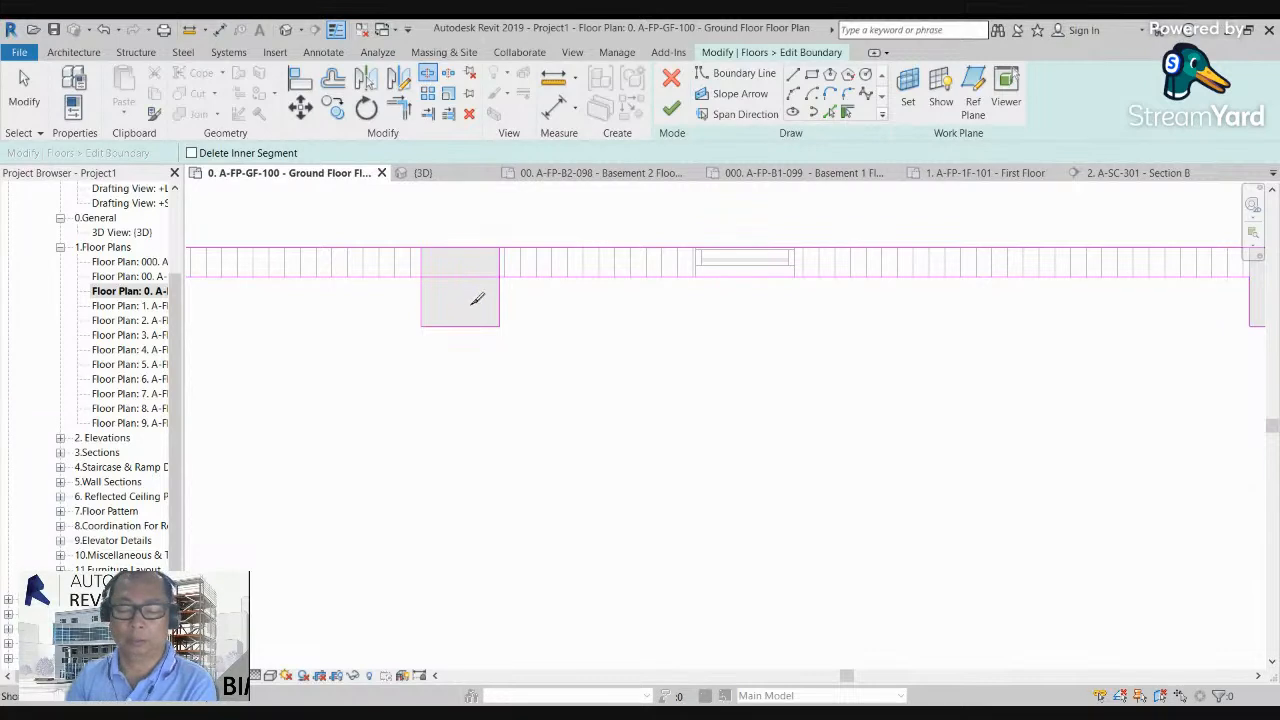
key(t)
key(r)
click(410, 277)
Step: Split the inner wall boundary line at the middle column on the upper exterior wall and trim it to the column edges
scroll(656, 363, down, 2)
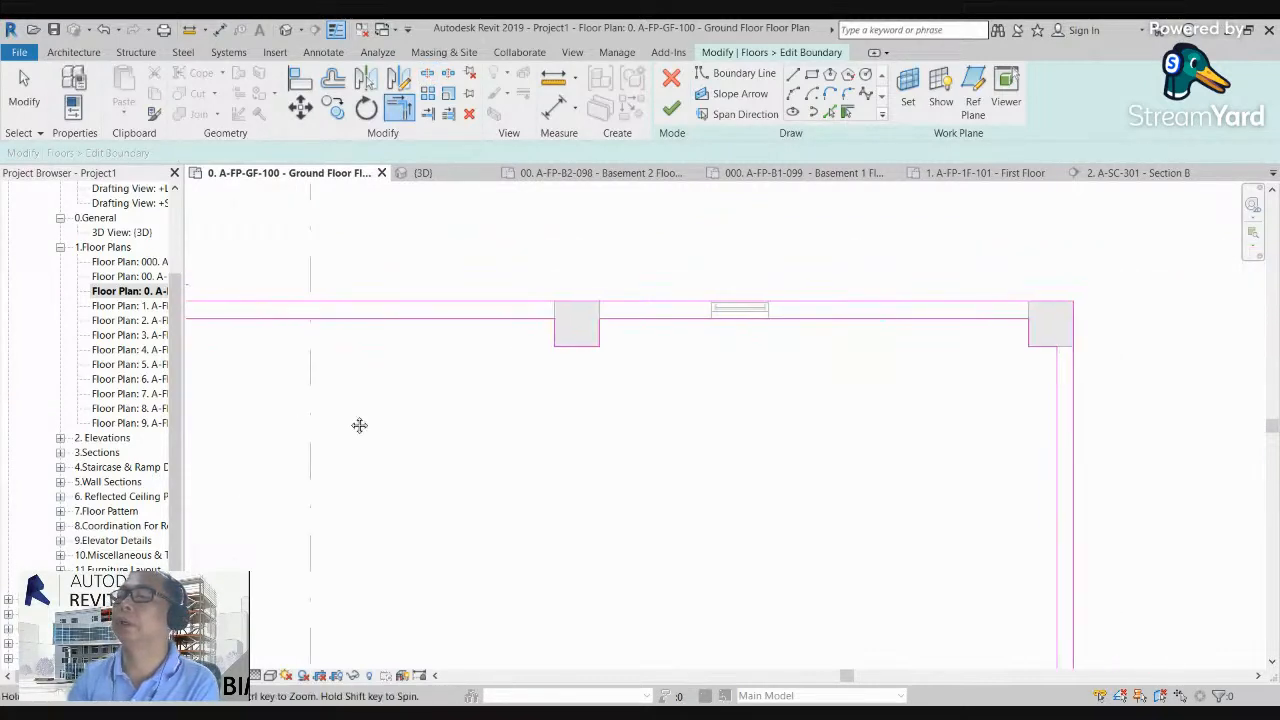
middle_drag(334, 420, 863, 426)
scroll(615, 343, up, 2)
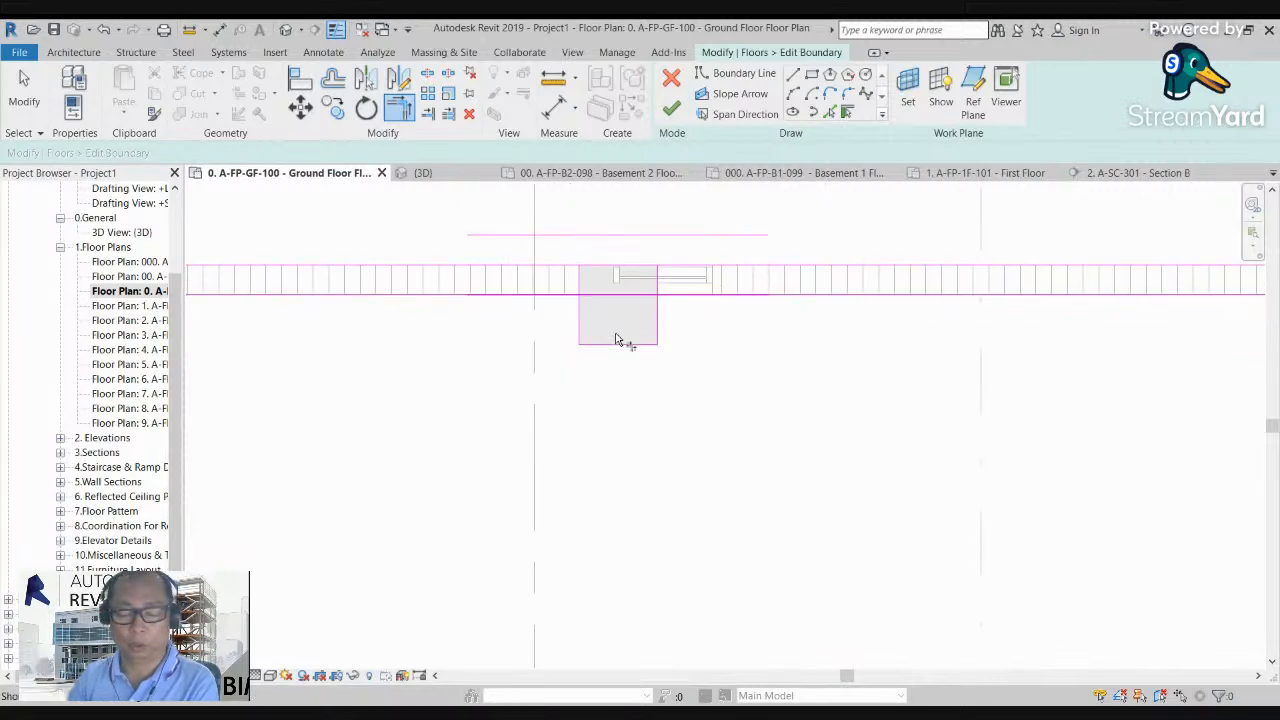
key(s)
key(l)
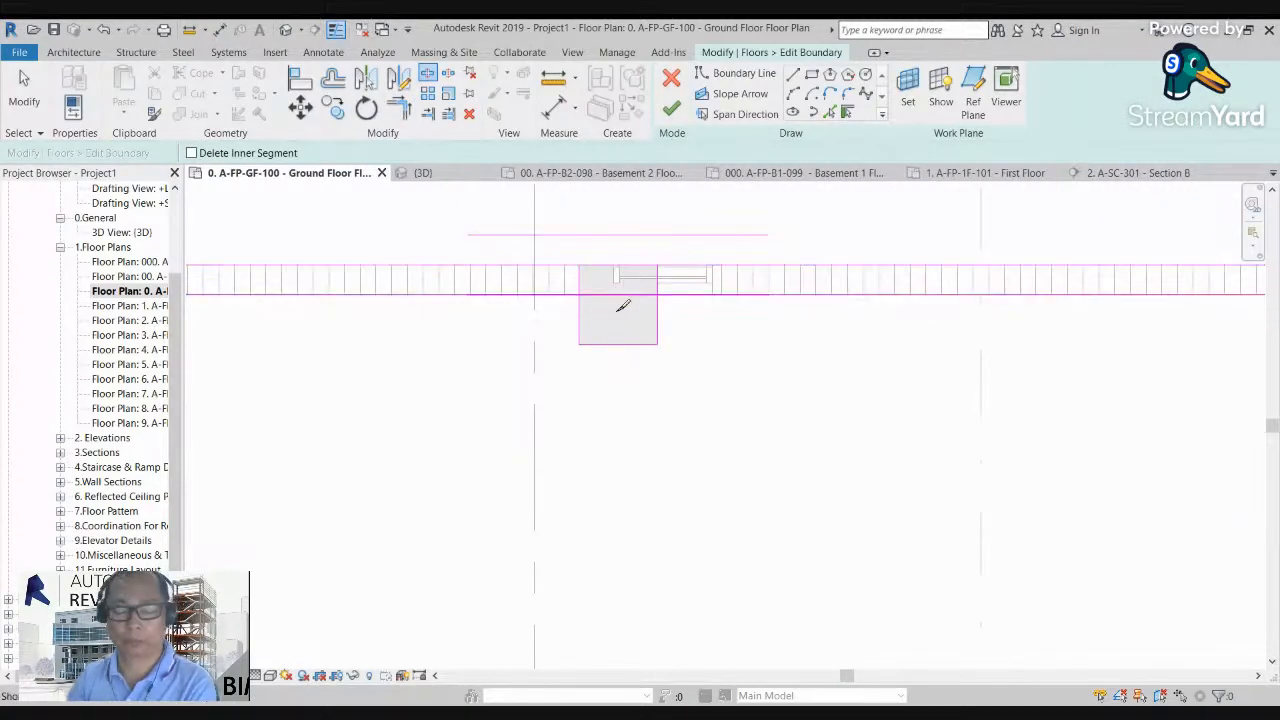
key(t)
key(r)
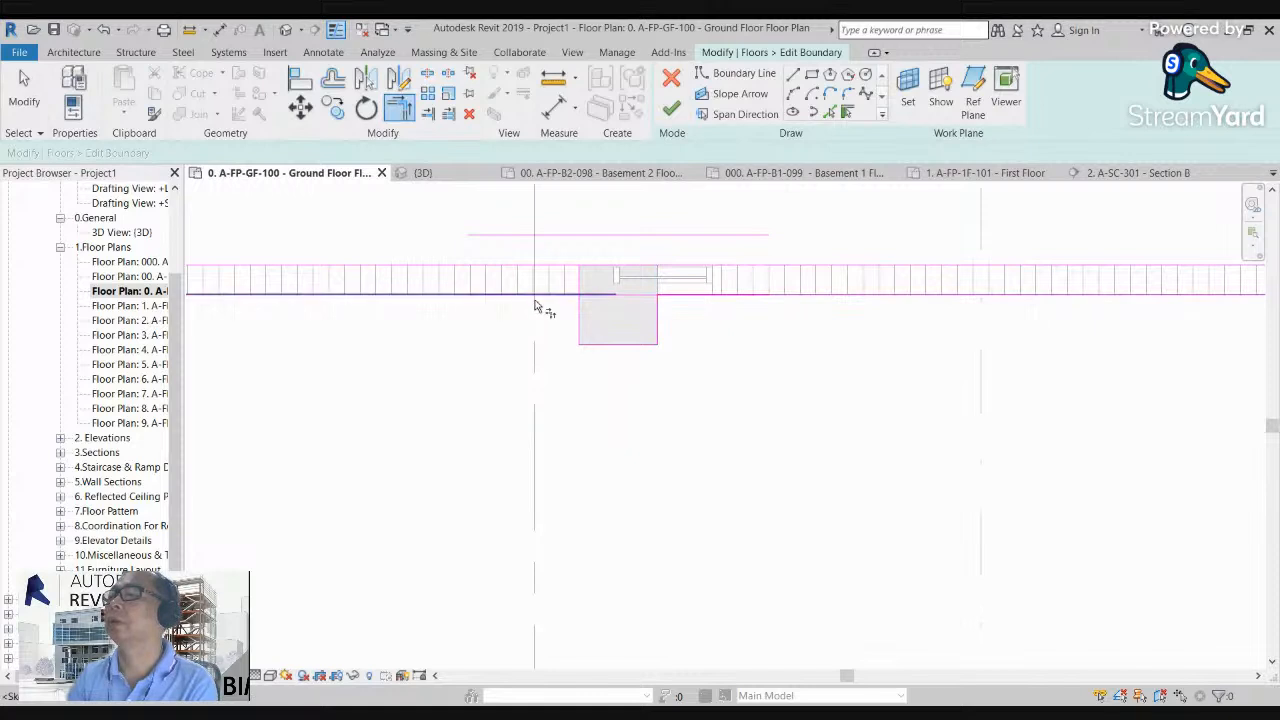
Step: Split the inner wall boundary line at the second column on the upper exterior wall and trim both halves to the column sides
scroll(640, 340, down, 1)
middle_drag(389, 407, 914, 454)
scroll(555, 389, up, 2)
key(s)
key(l)
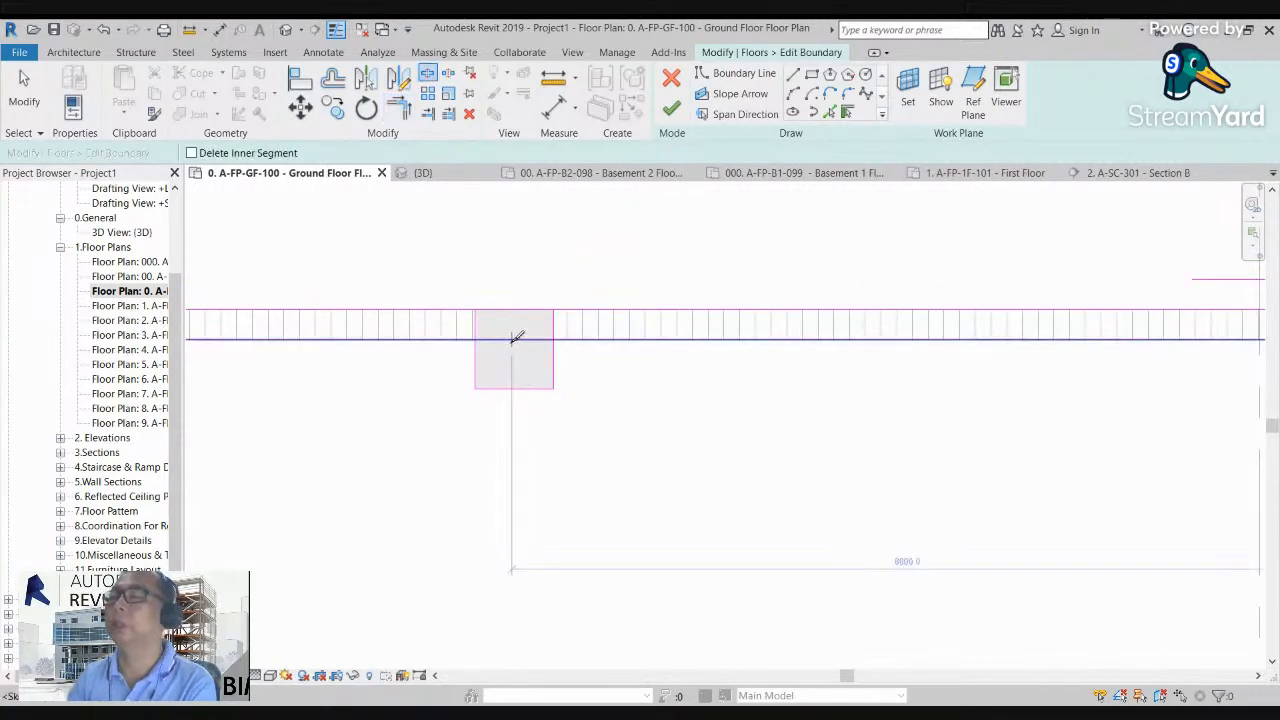
key(t)
key(r)
click(554, 358)
click(559, 340)
click(456, 340)
click(476, 358)
Step: Trim the boundary lines around the upper-left corner column to meet the inner faces of the upper and left walls
scroll(655, 408, down, 4)
middle_drag(383, 468, 874, 476)
scroll(663, 432, up, 4)
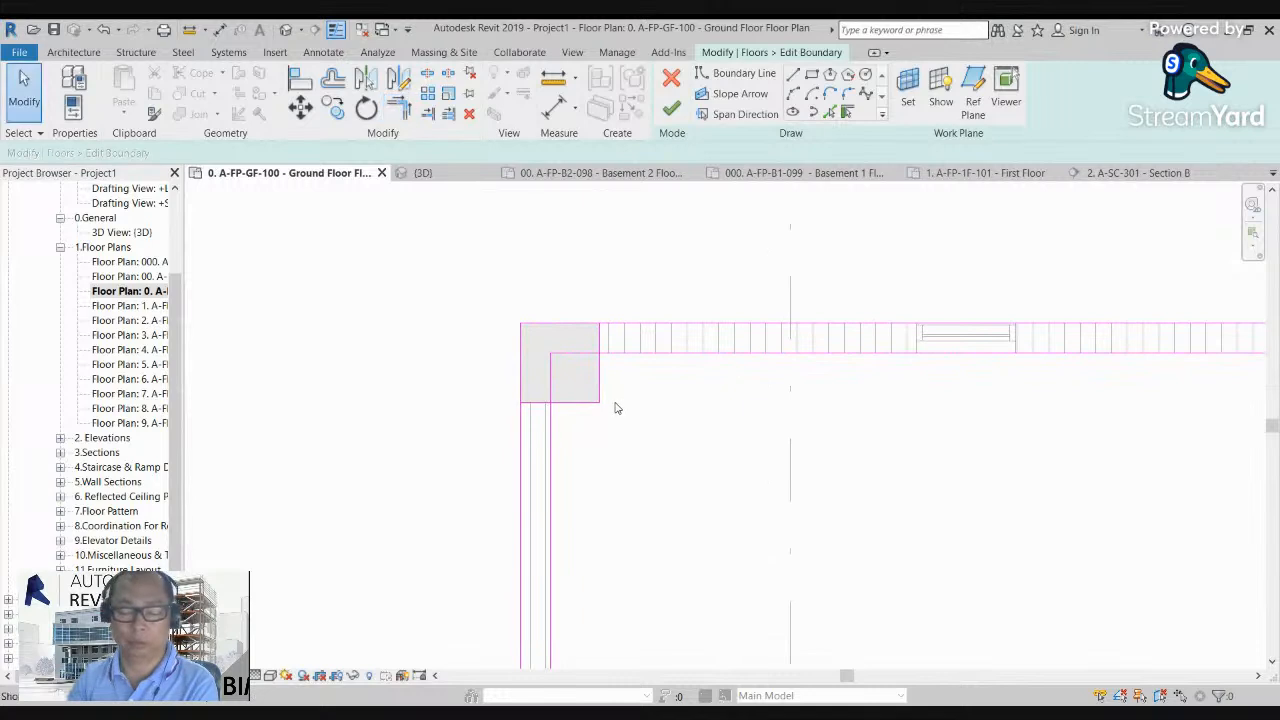
click(578, 405)
click(552, 416)
Step: Draw a horizontal boundary line about 33700 mm long between the left and right inner wall faces, above the interior partition
scroll(489, 391, down, 2)
scroll(505, 430, down, 5)
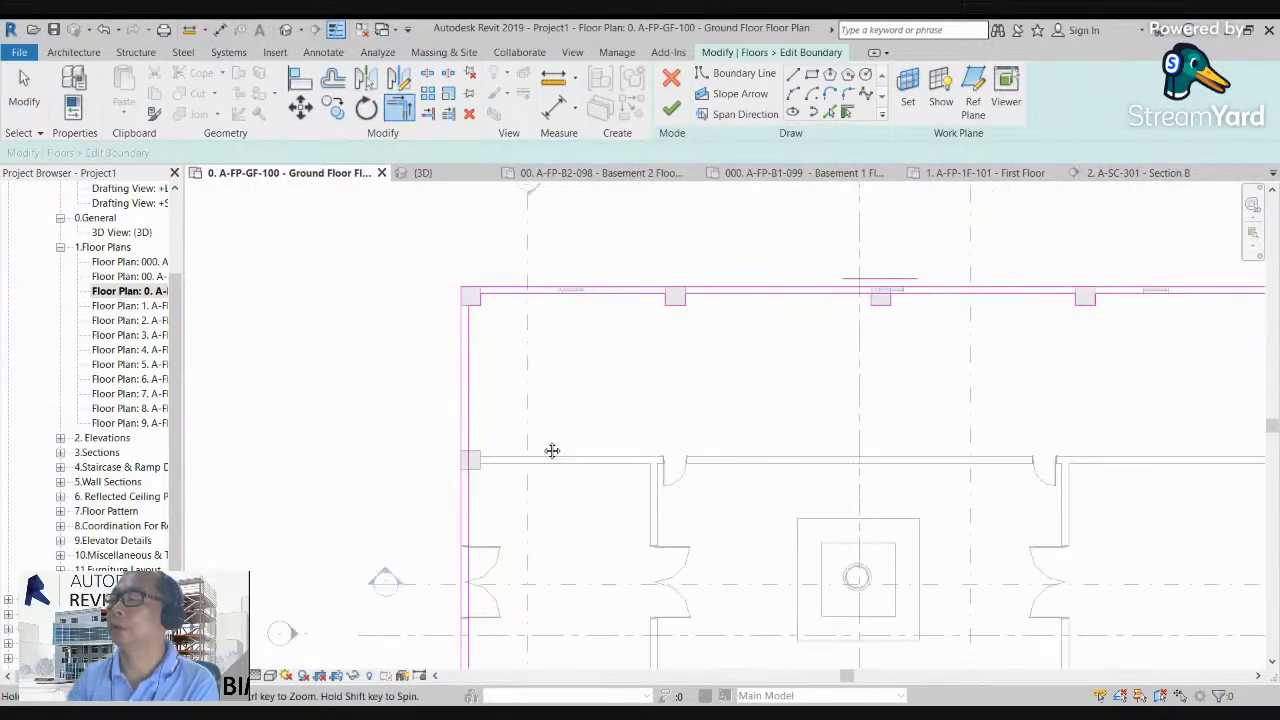
click(735, 73)
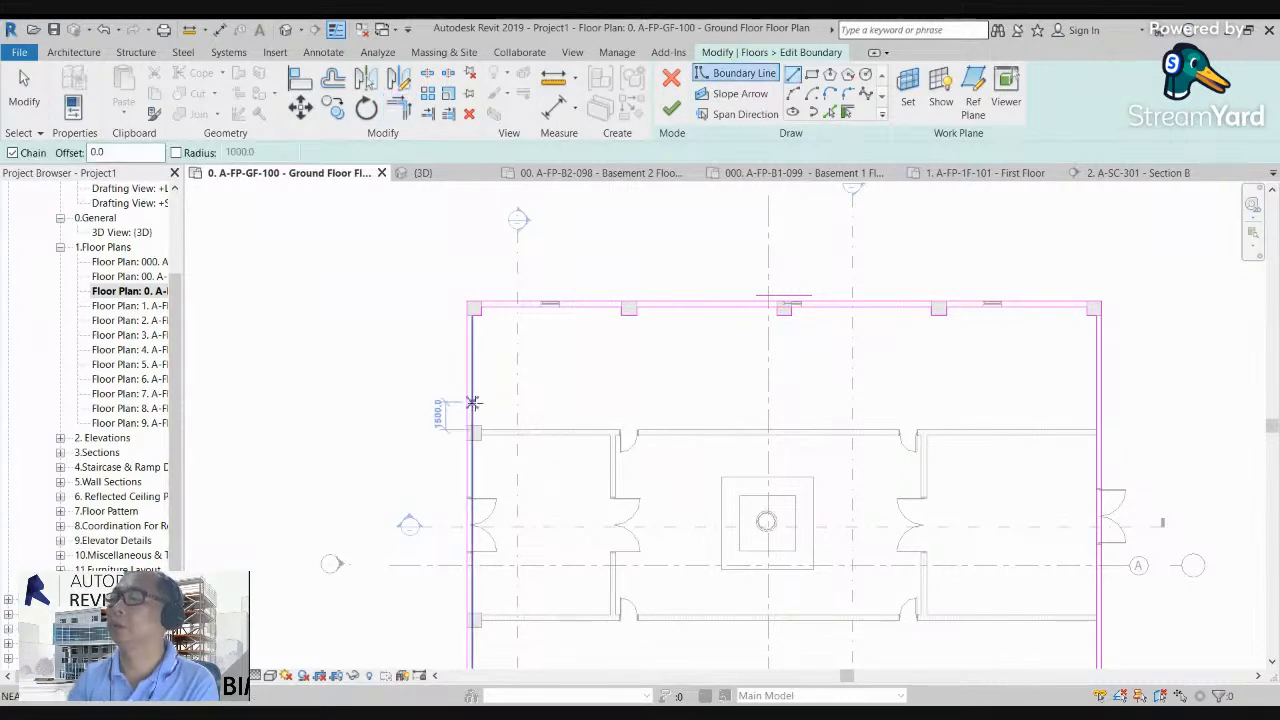
click(473, 403)
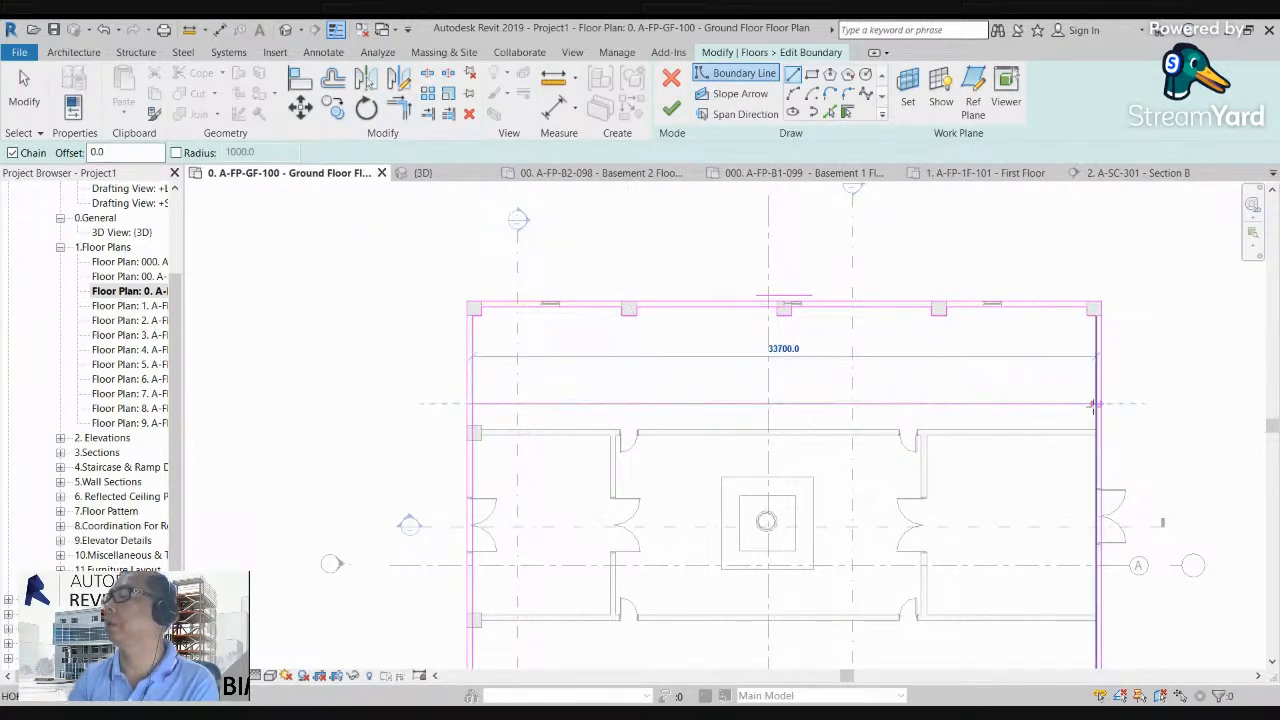
click(1086, 404)
Step: Trim the left and right inner boundary lines to the new horizontal line to close the upper room's outline
key(t)
key(r)
scroll(1078, 415, up, 2)
click(1086, 388)
click(1111, 363)
scroll(1111, 363, down, 1)
scroll(966, 419, down, 1)
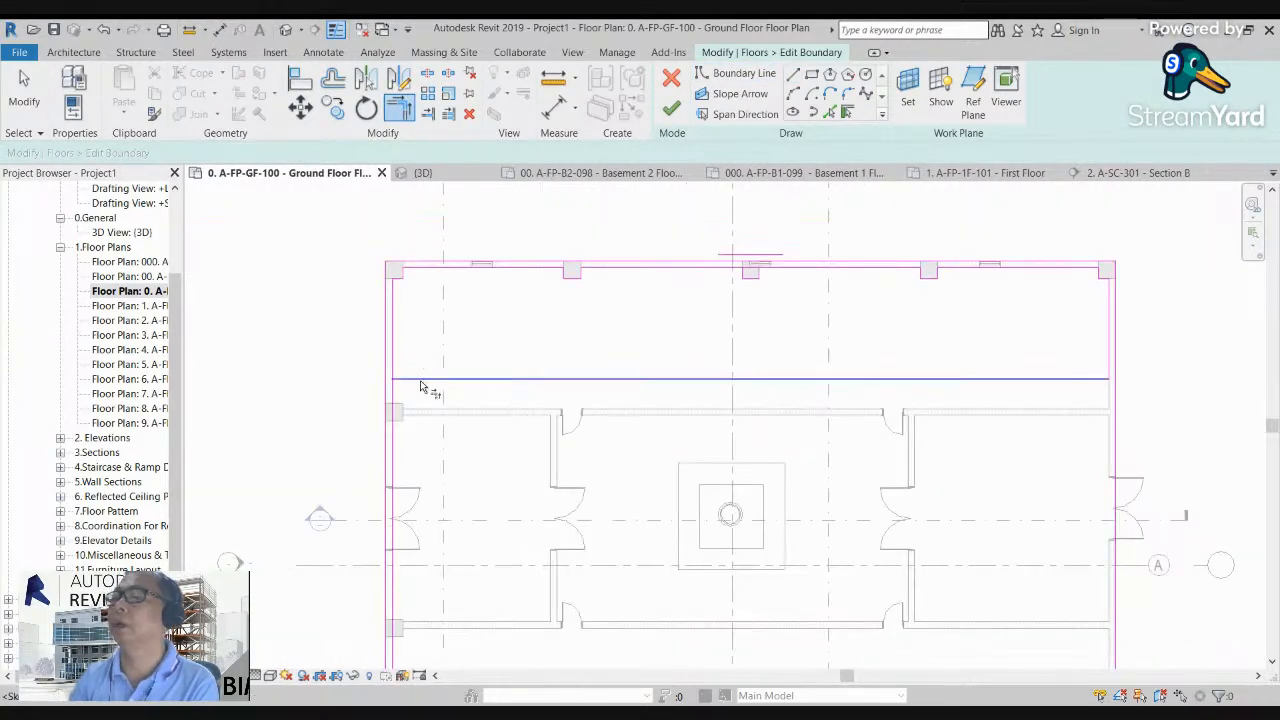
scroll(374, 363, up, 2)
scroll(402, 376, down, 2)
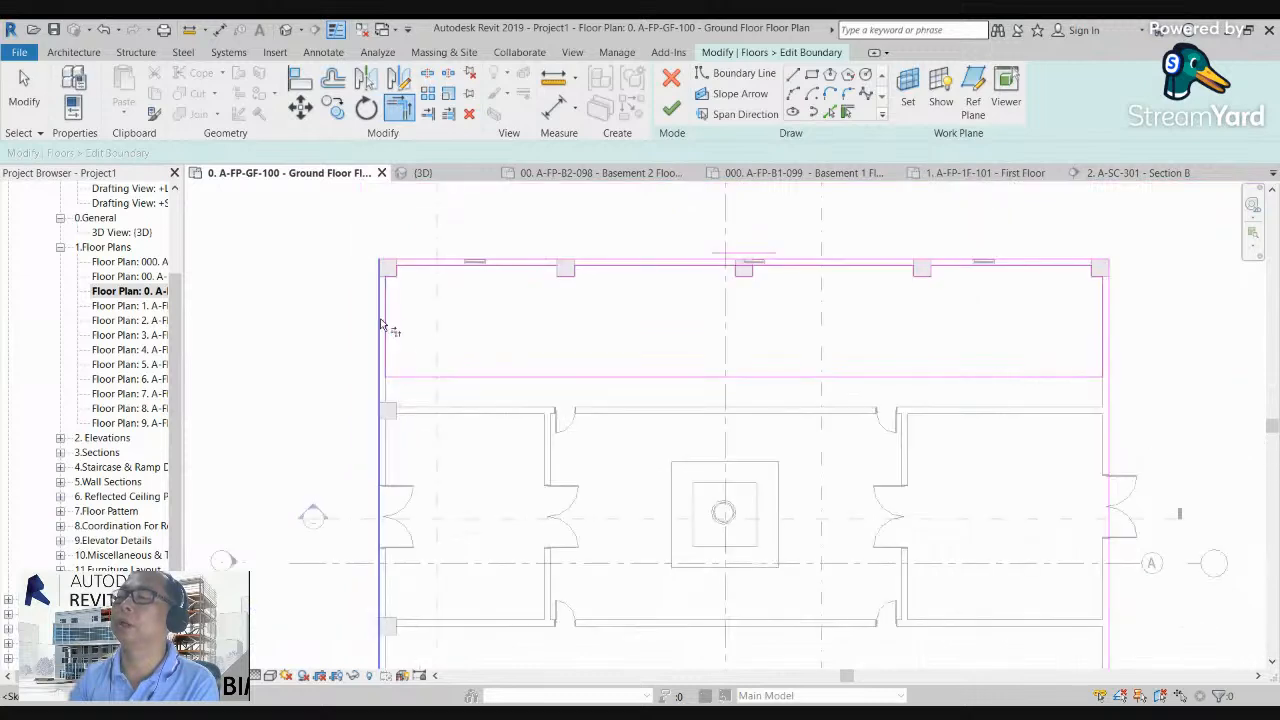
Step: Delete the original outer boundary lines and the stray line, keeping only the closed outline of the upper room
key(Escape)
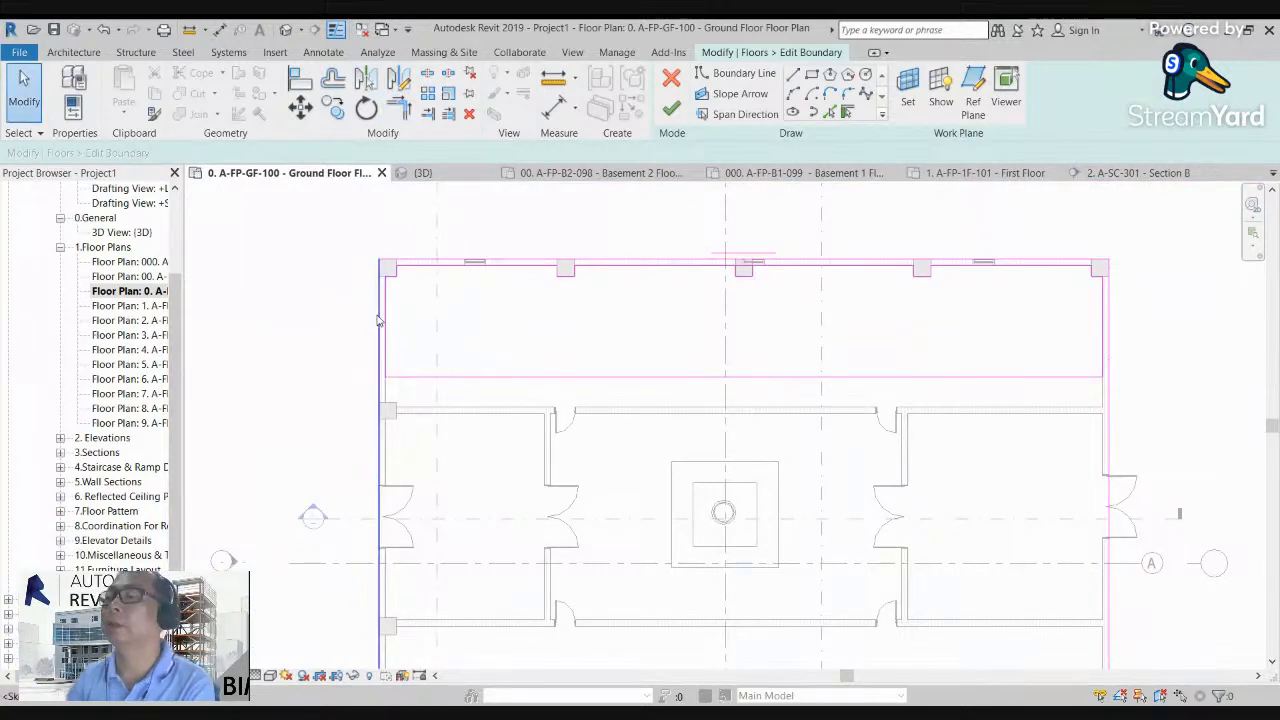
key(Delete)
click(418, 261)
key(Delete)
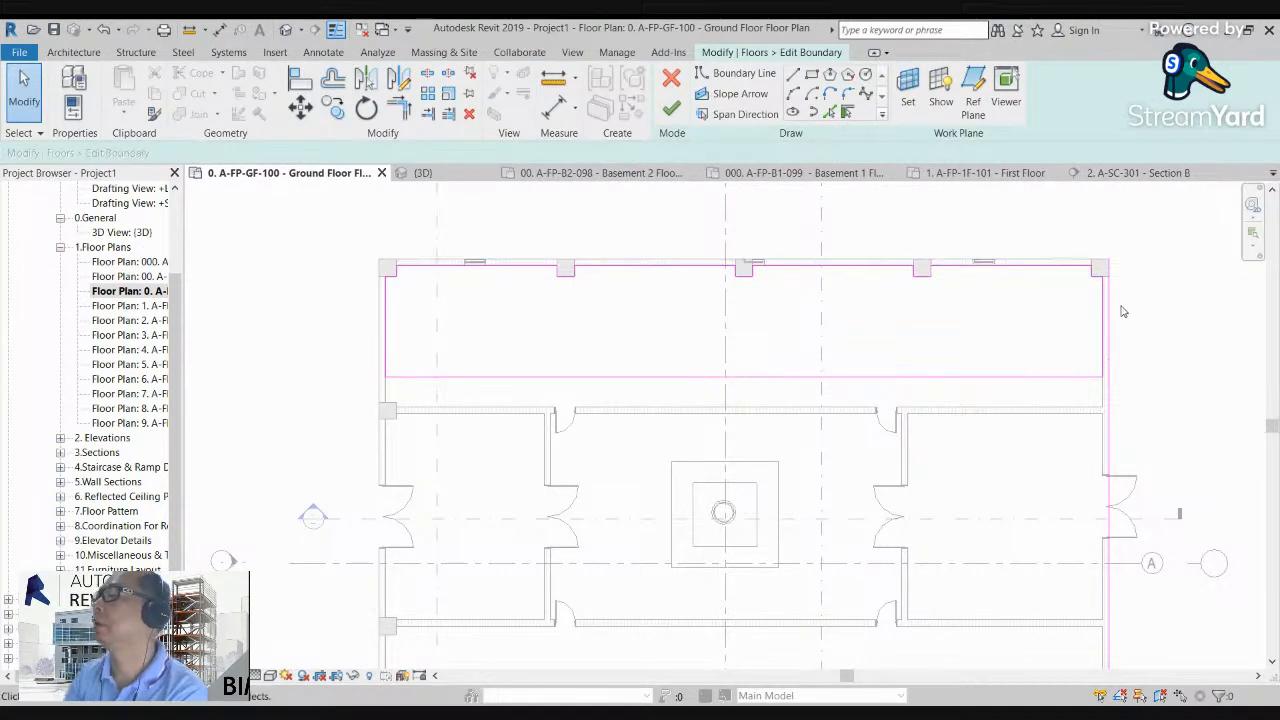
key(Delete)
scroll(1150, 480, down, 2)
drag(508, 415, 856, 590)
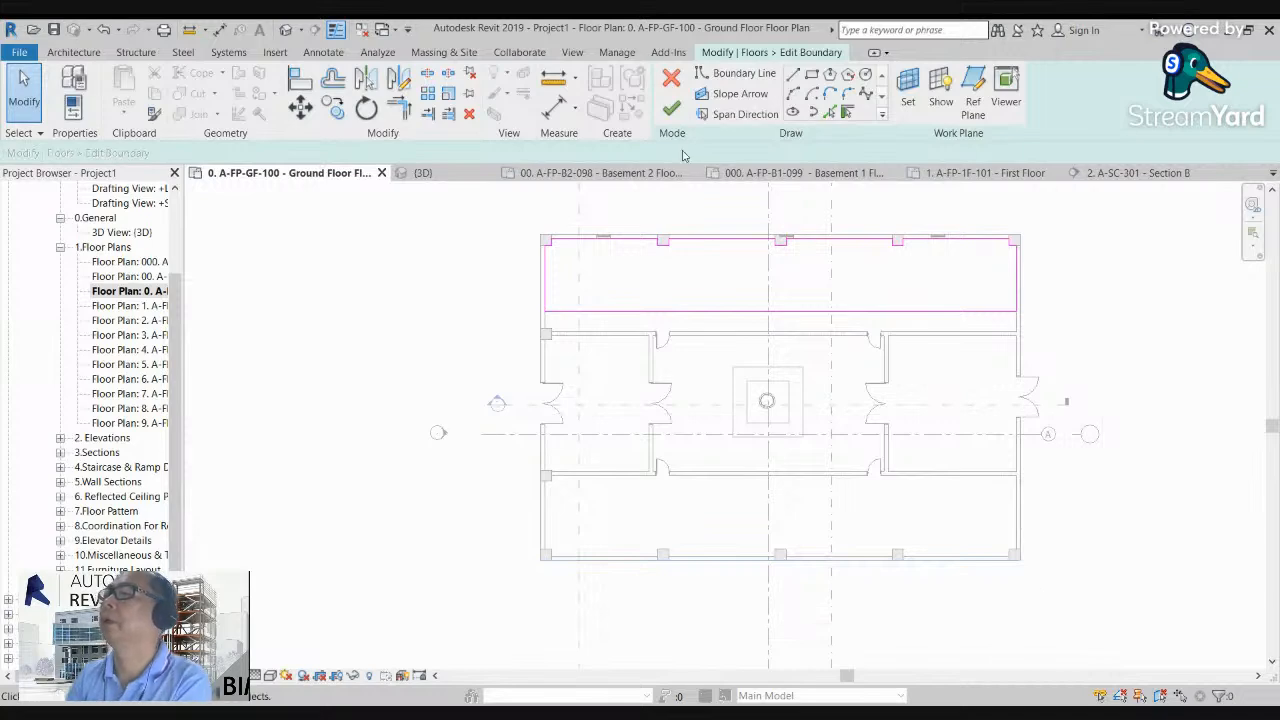
Step: Finish the floor boundary sketch and open Section B to view the ground floor slab
click(668, 110)
click(614, 194)
middle_drag(614, 194, 567, 438)
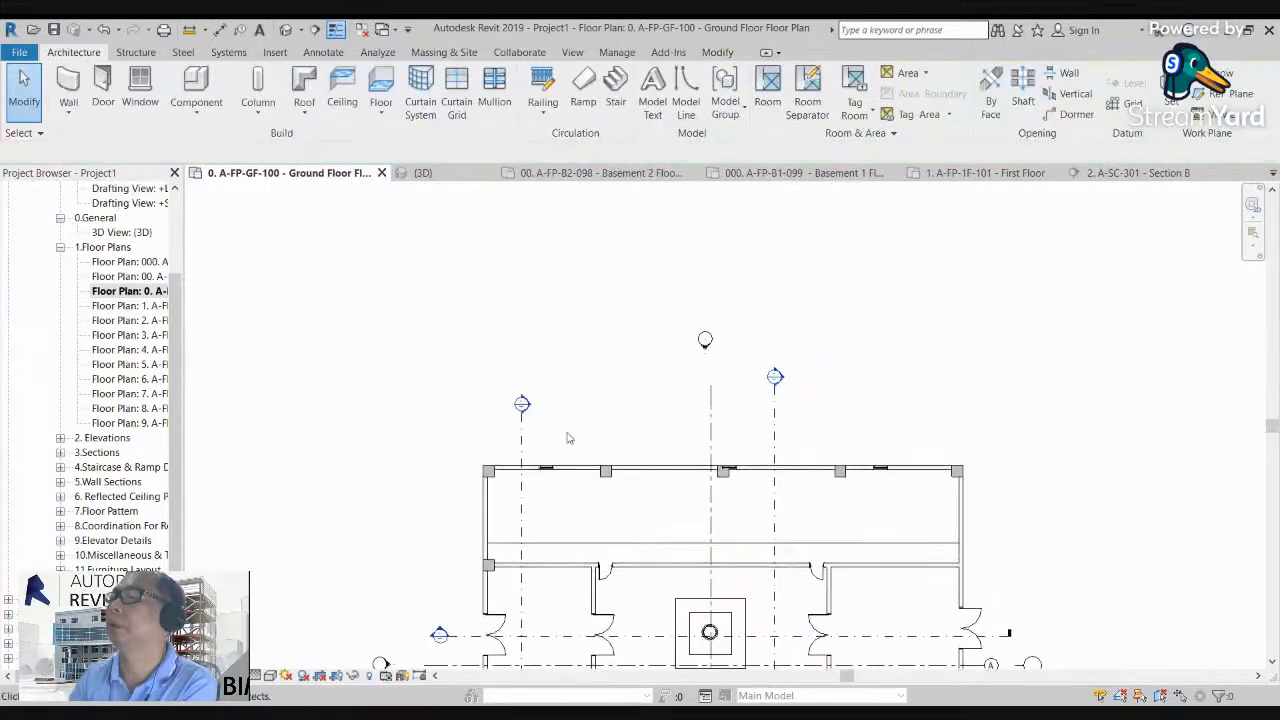
double_click(776, 378)
scroll(600, 469, up, 3)
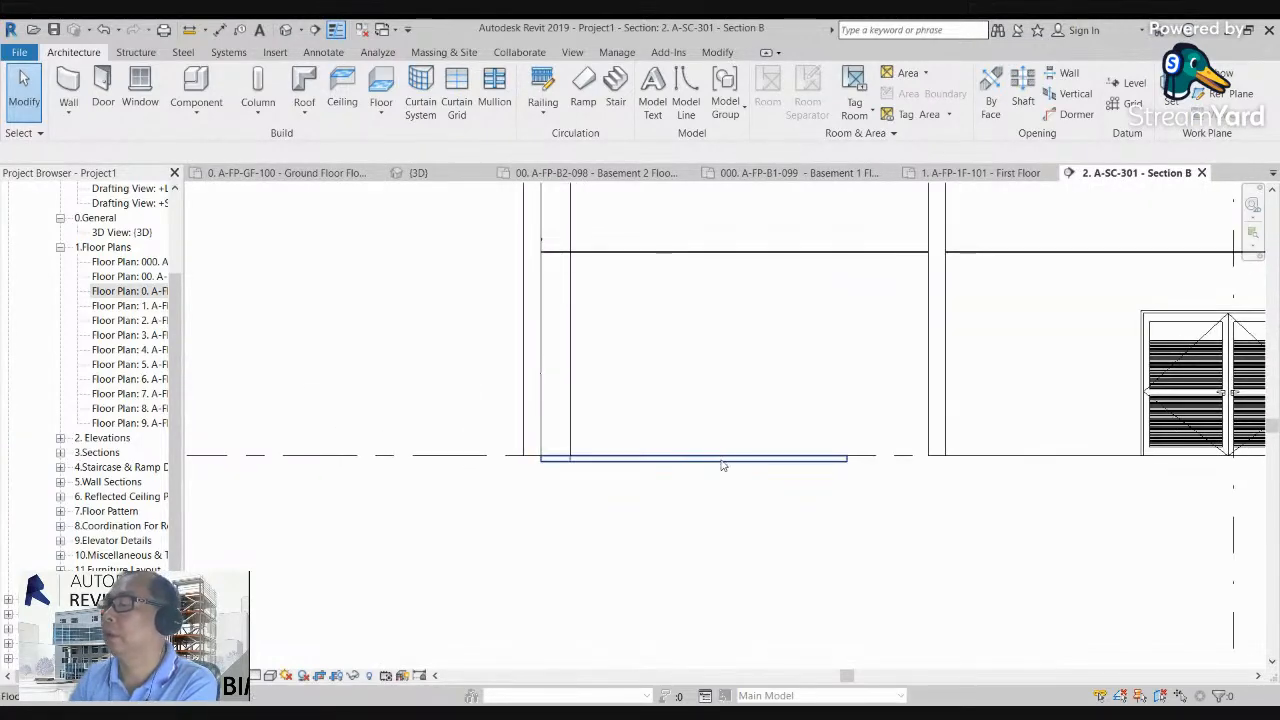
Step: Change the structure layer material of the 100 ARCH floor type to the A-BIM 600mm X 600mm porcelain tile
click(722, 458)
click(75, 80)
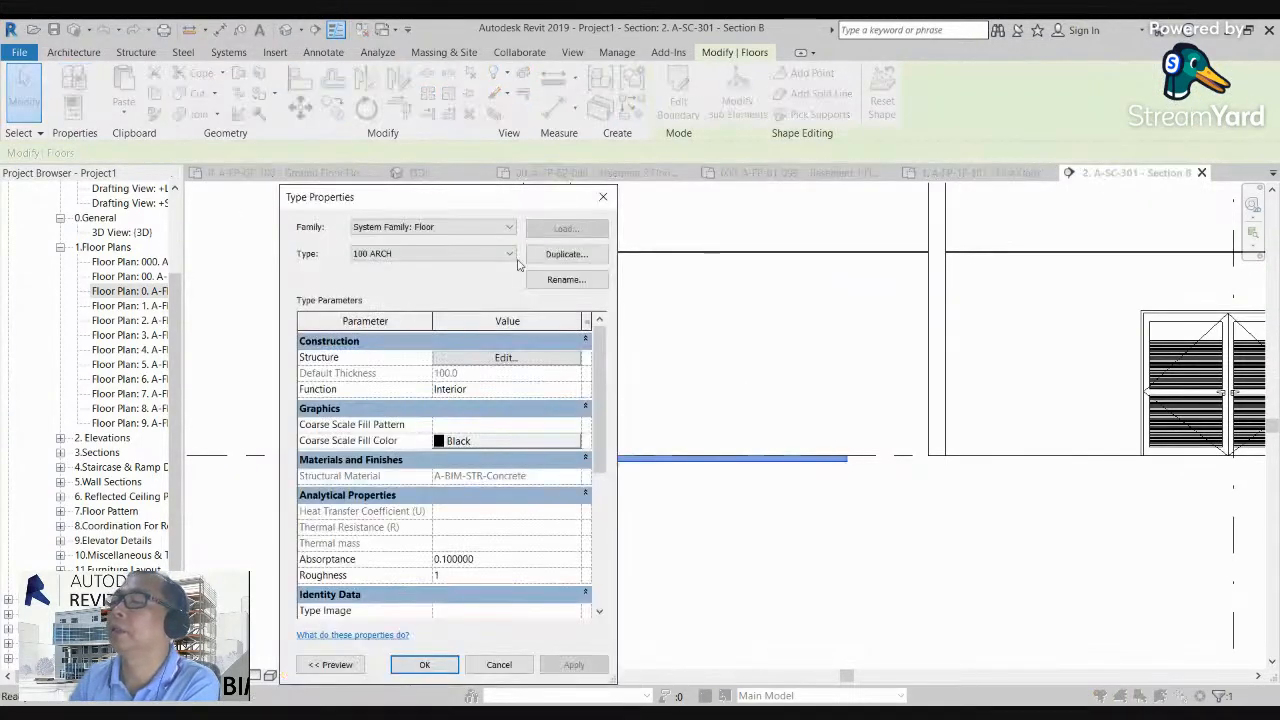
click(505, 358)
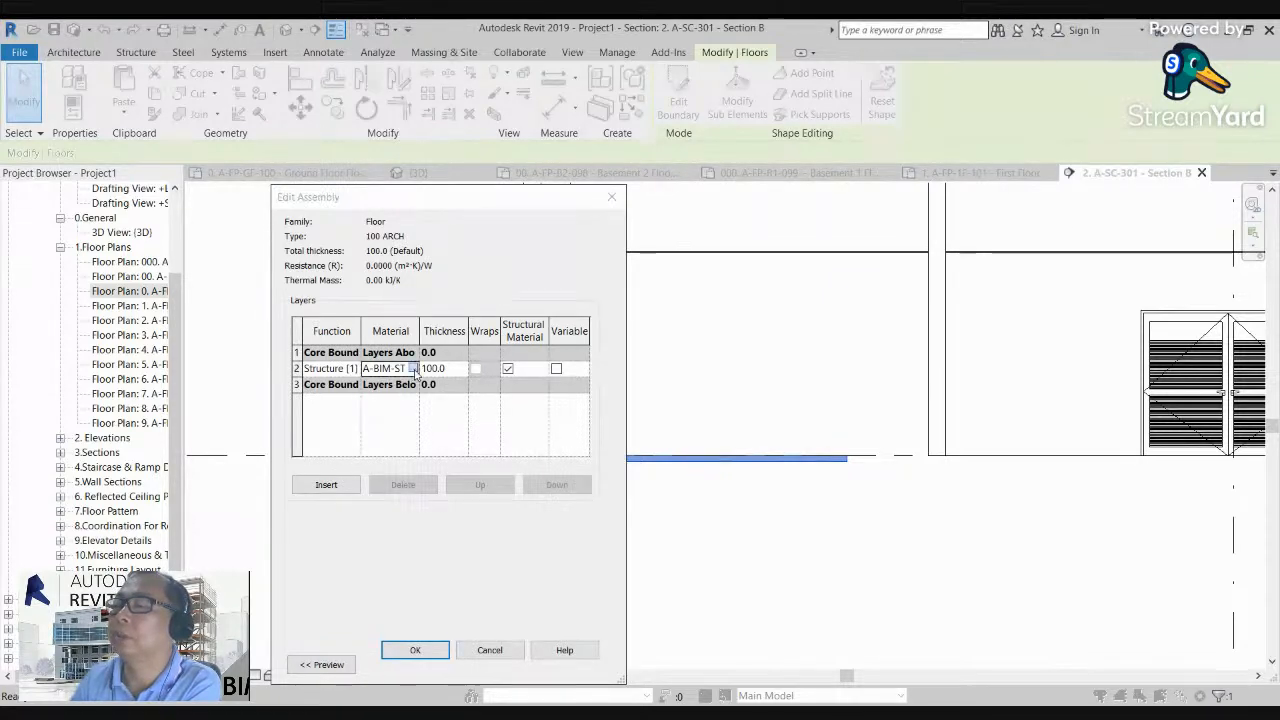
click(413, 369)
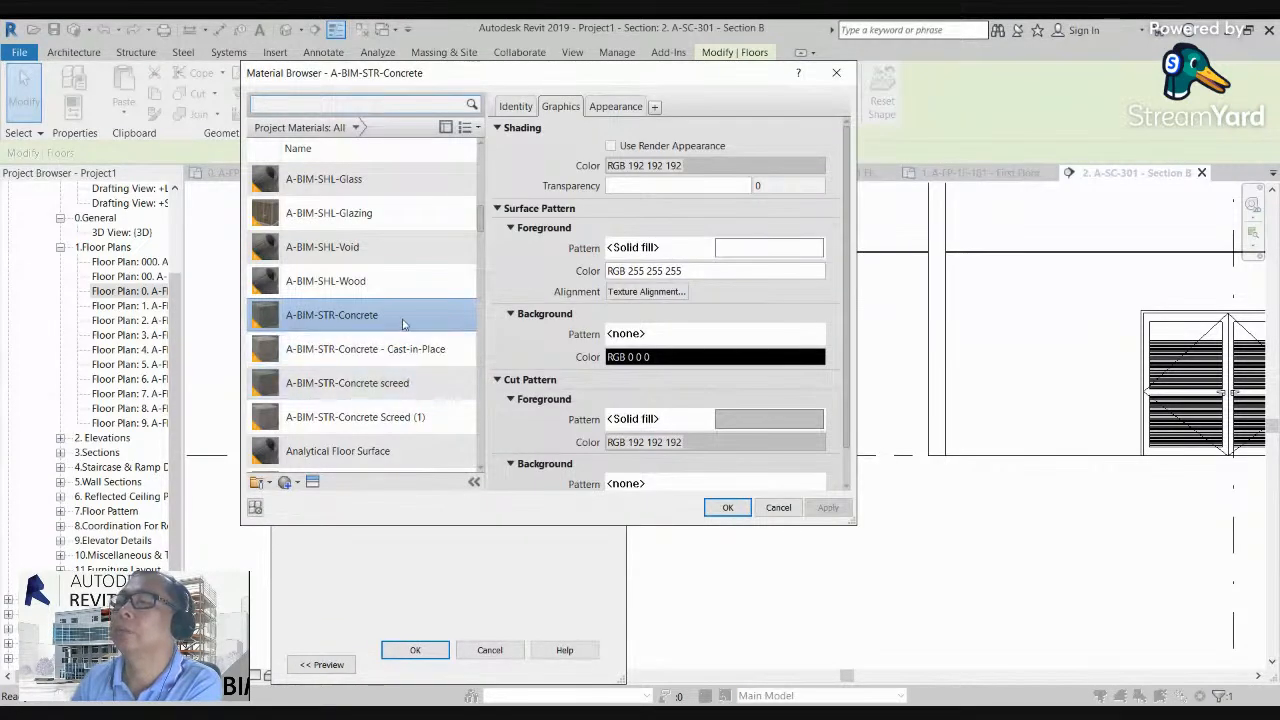
scroll(408, 296, up, 2)
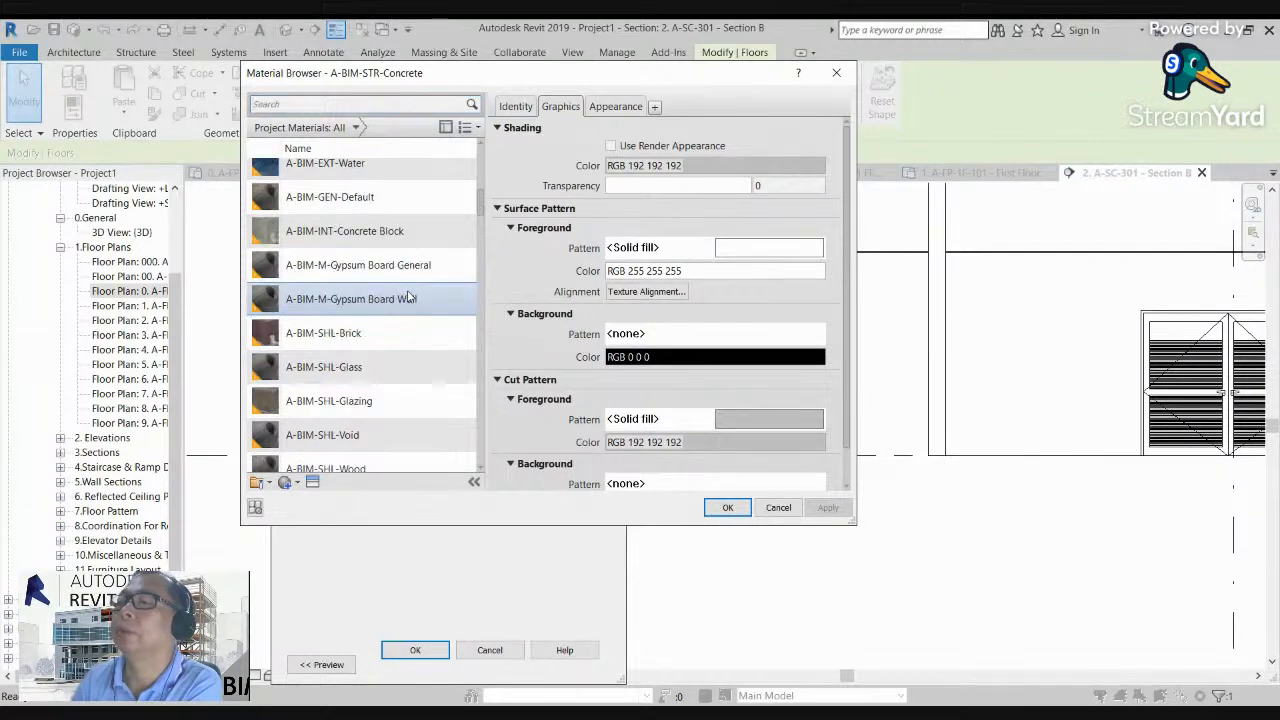
scroll(408, 292, up, 3)
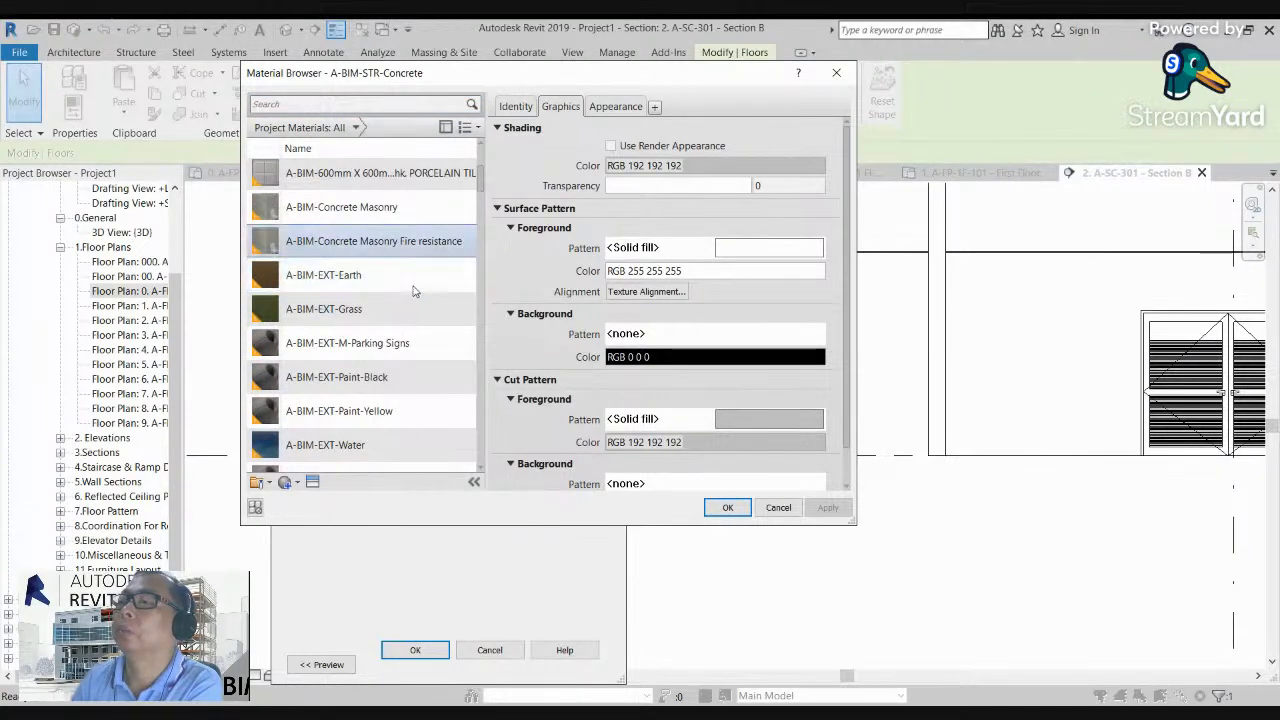
click(365, 173)
click(729, 508)
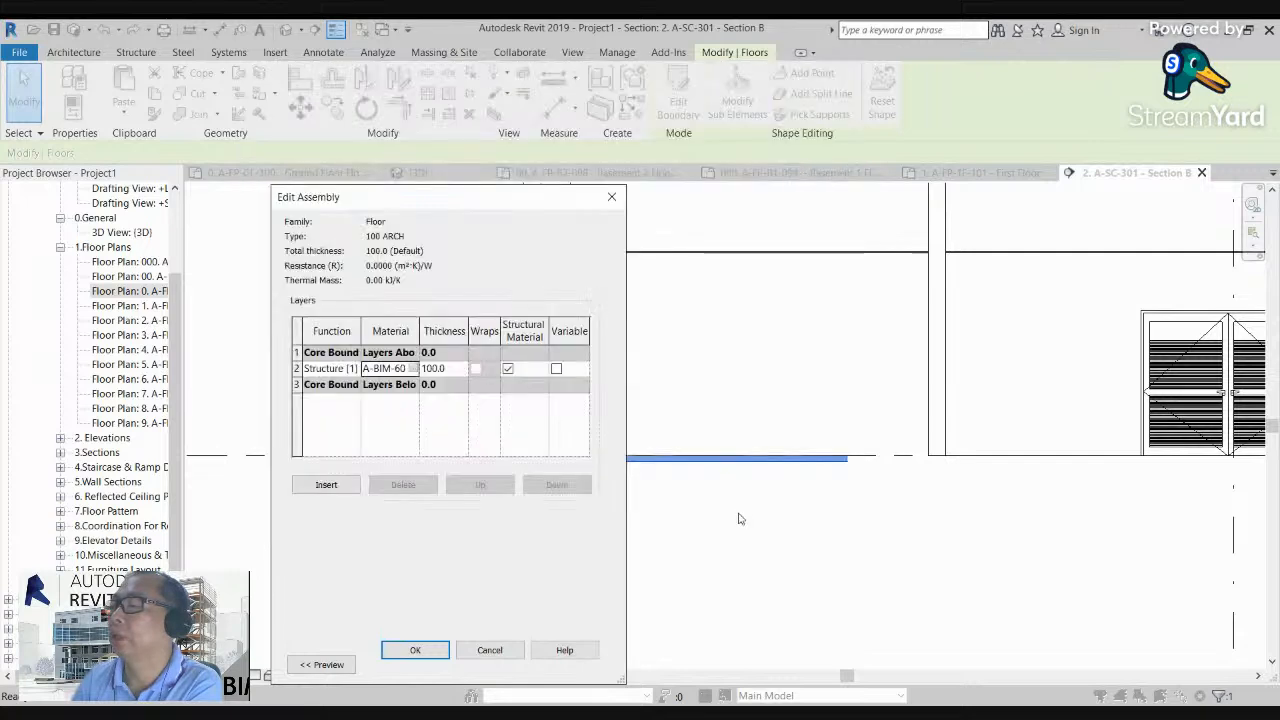
click(412, 651)
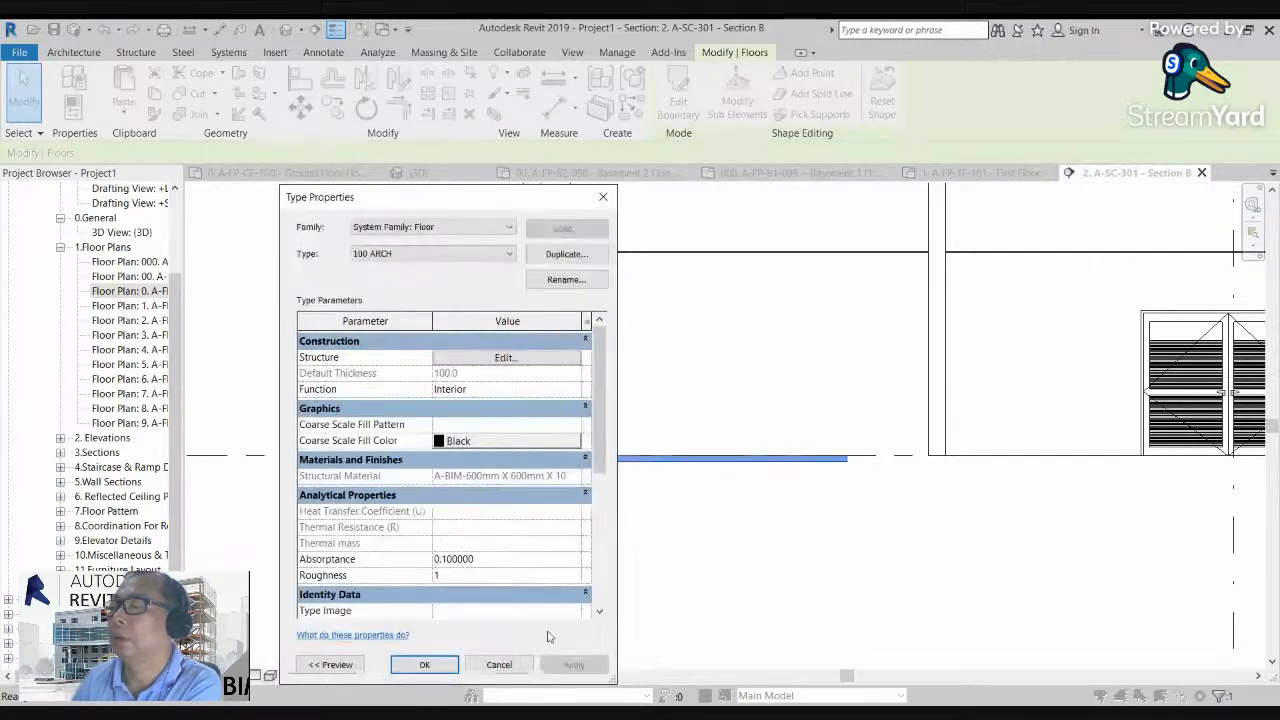
click(421, 663)
click(736, 607)
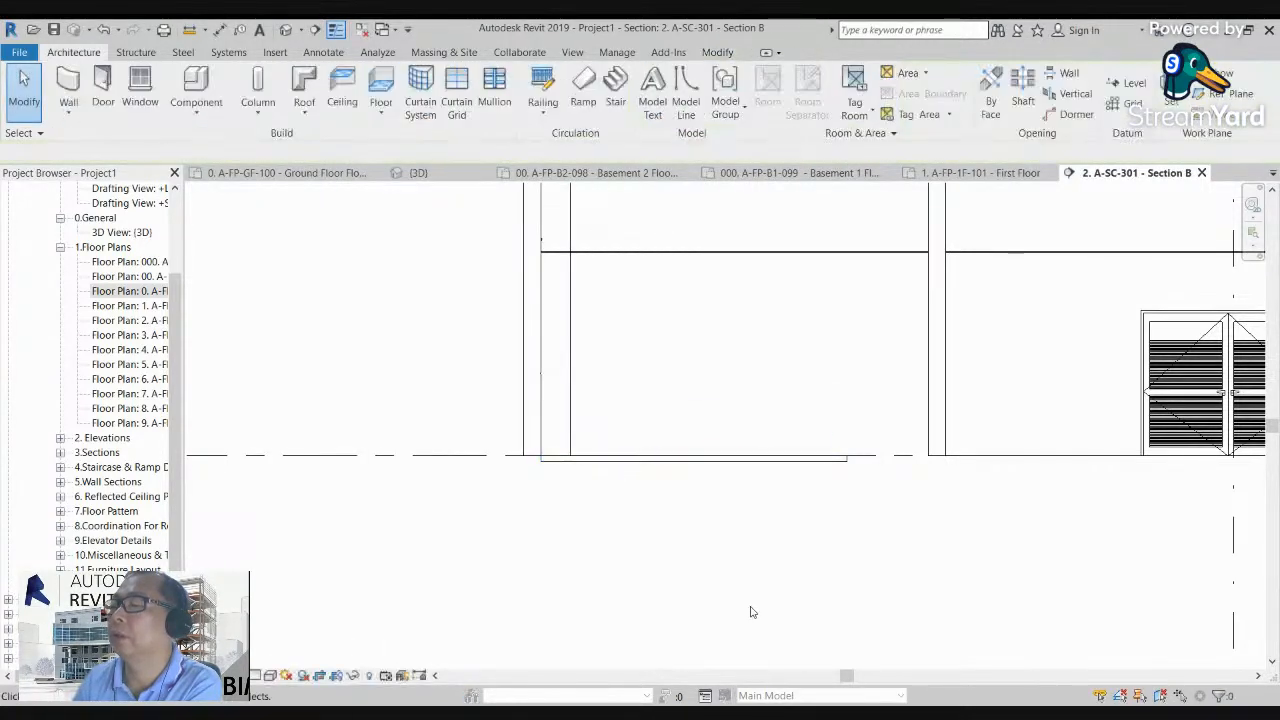
Step: Return to the Ground Floor plan and open the tiled floor's boundary for editing
double_click(135, 291)
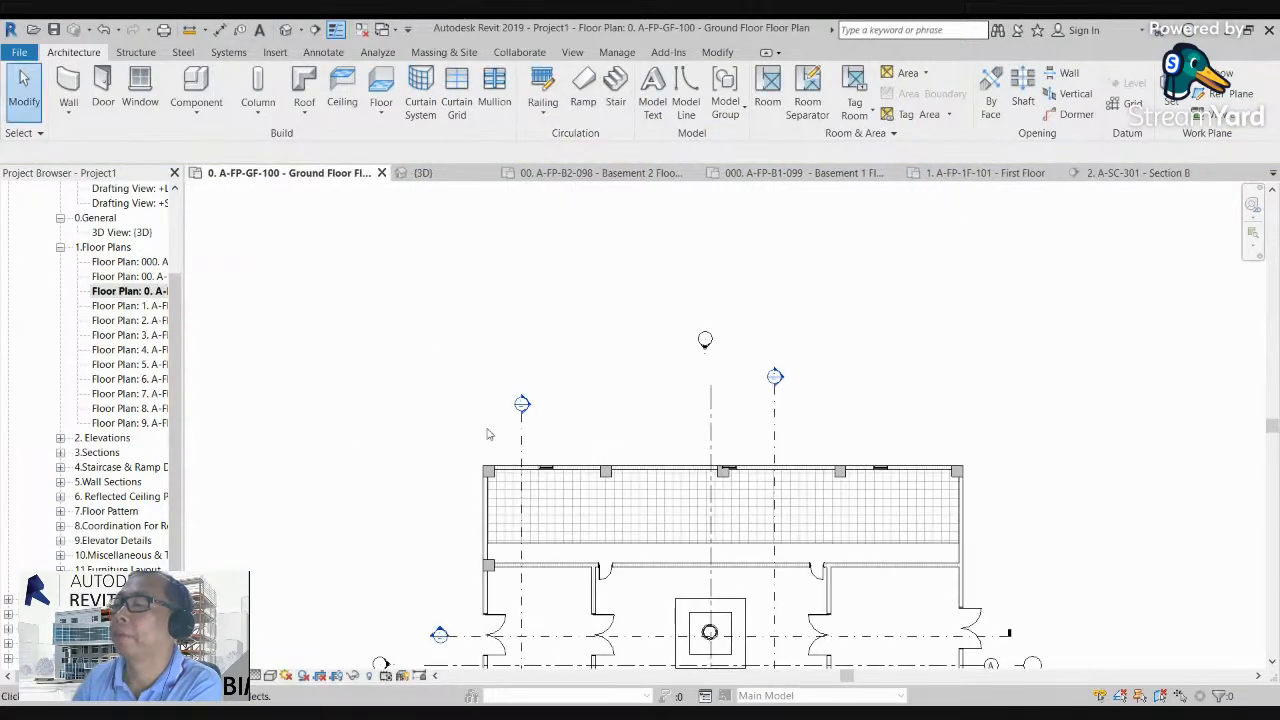
scroll(580, 551, up, 3)
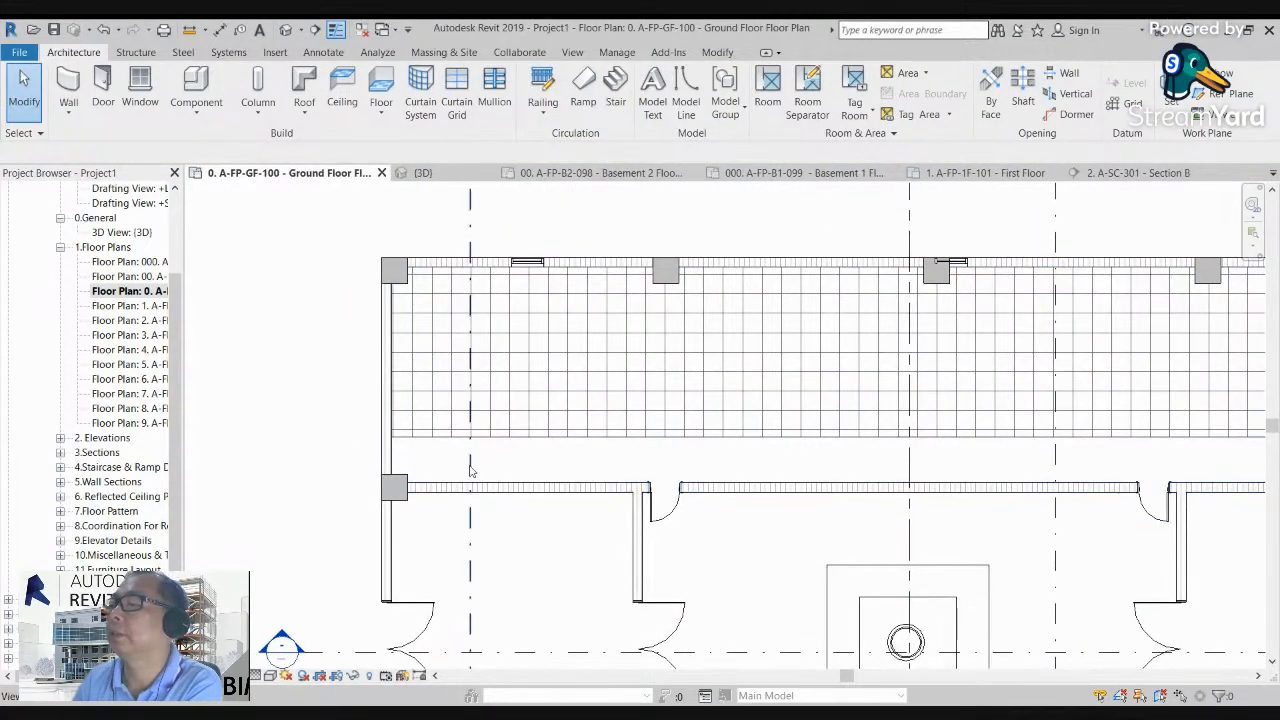
scroll(494, 500, down, 1)
click(706, 430)
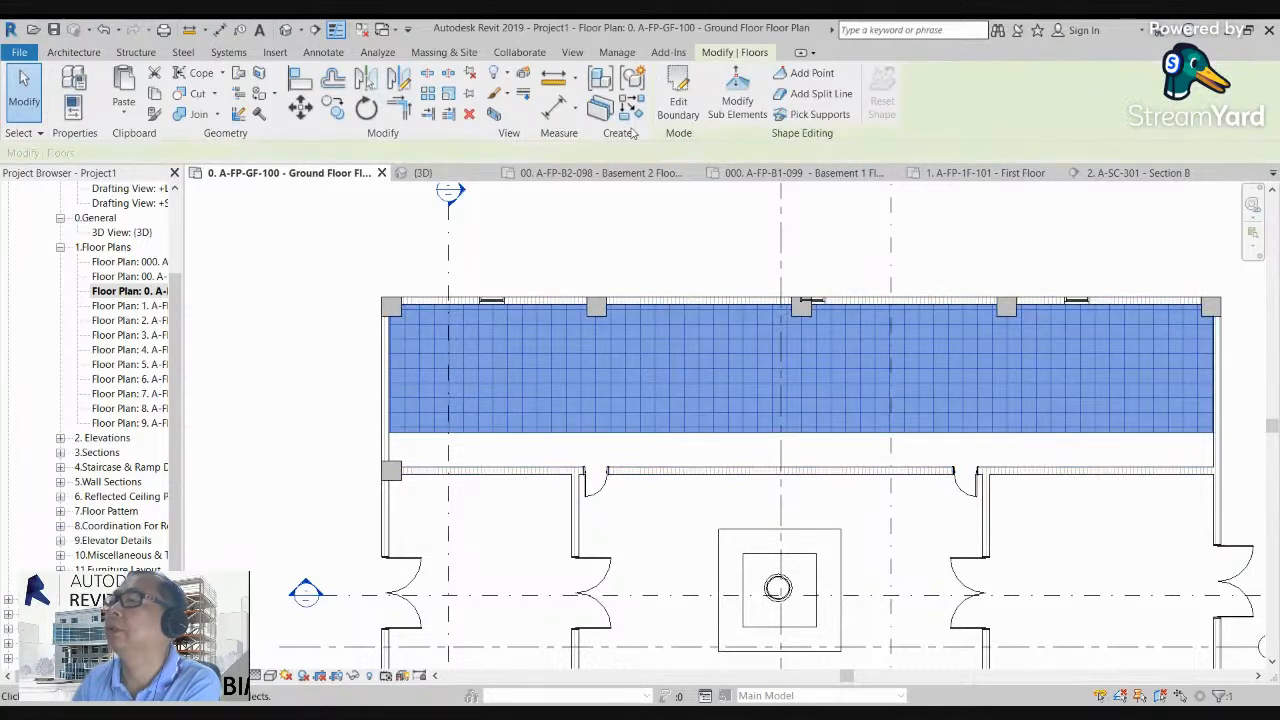
click(695, 114)
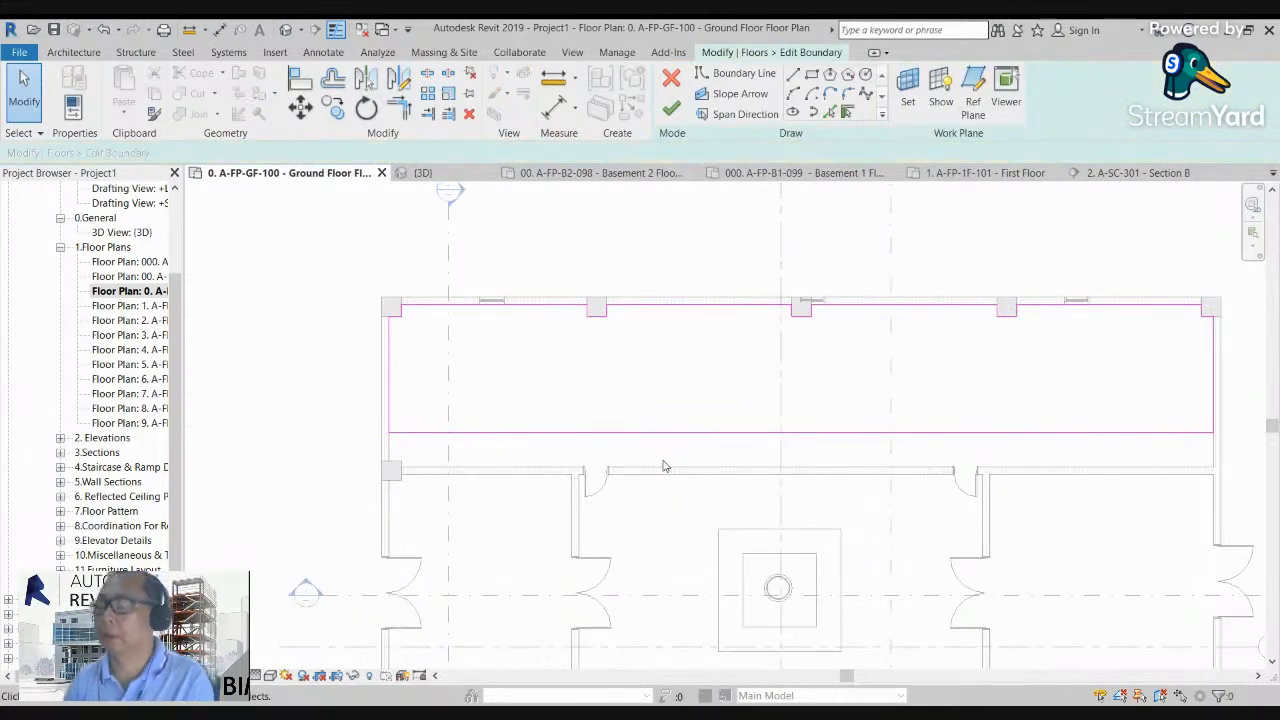
Step: Align the floor's lower boundary line to the upper face of the interior partition wall and finish the sketch
key(a)
key(l)
click(671, 467)
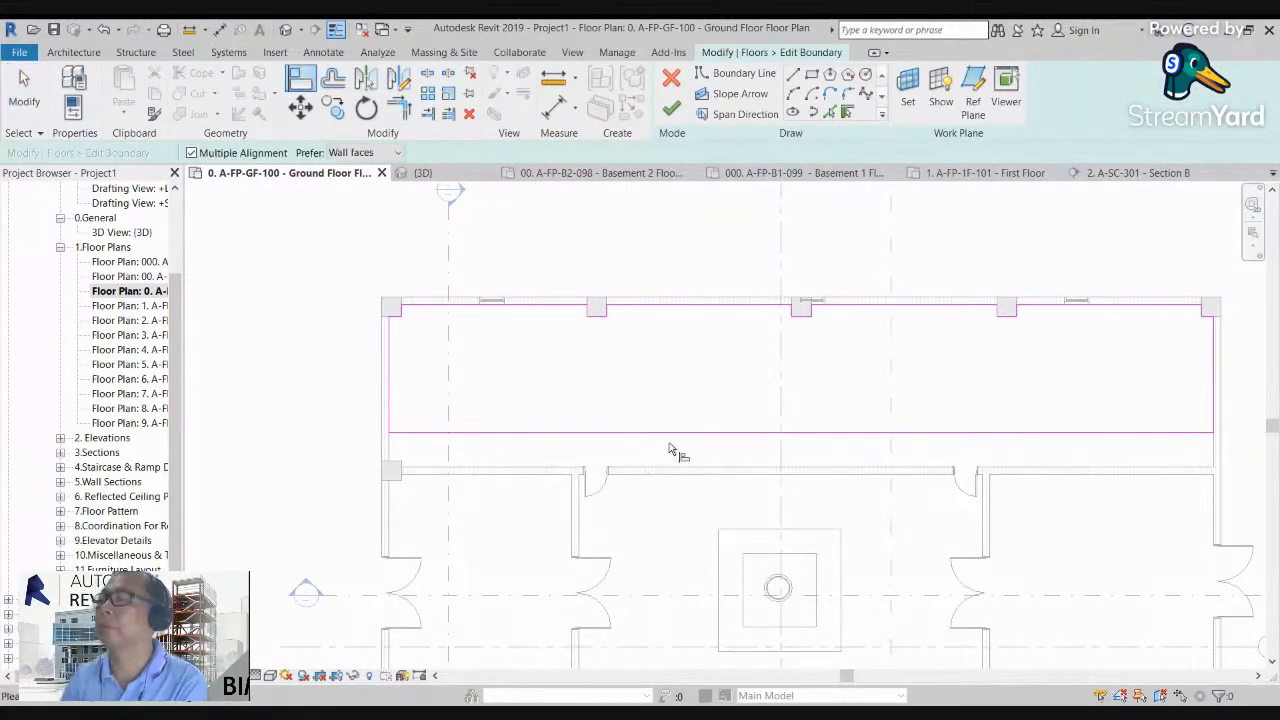
click(678, 432)
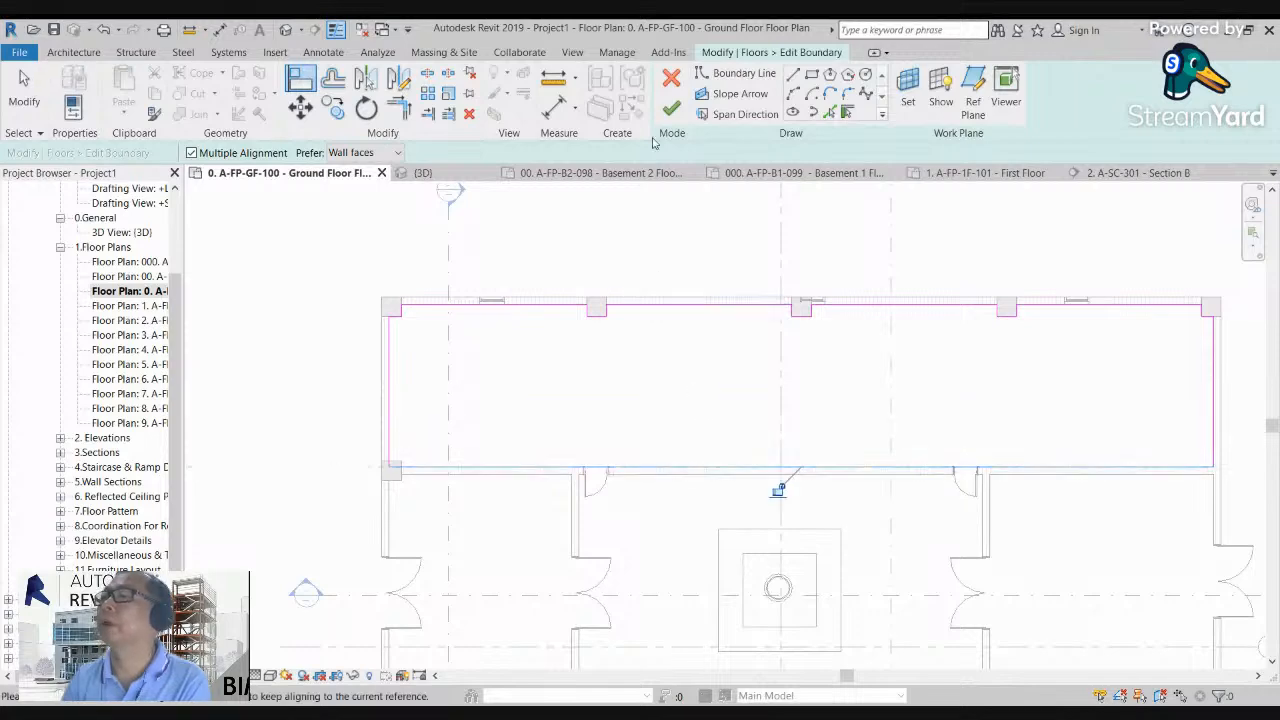
click(671, 108)
key(Escape)
scroll(676, 320, down, 2)
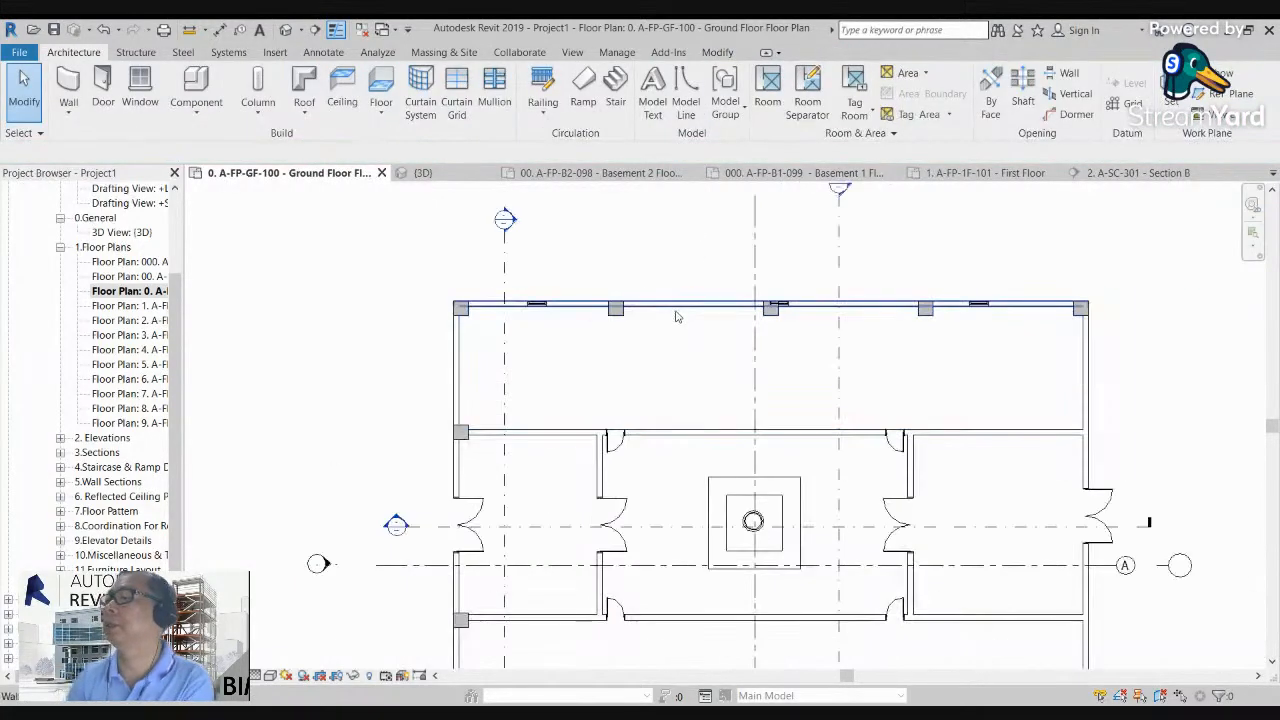
Step: Open the A-WS-500-Detail-1 section and copy the 100 mm tiled floor directly beneath itself
double_click(505, 220)
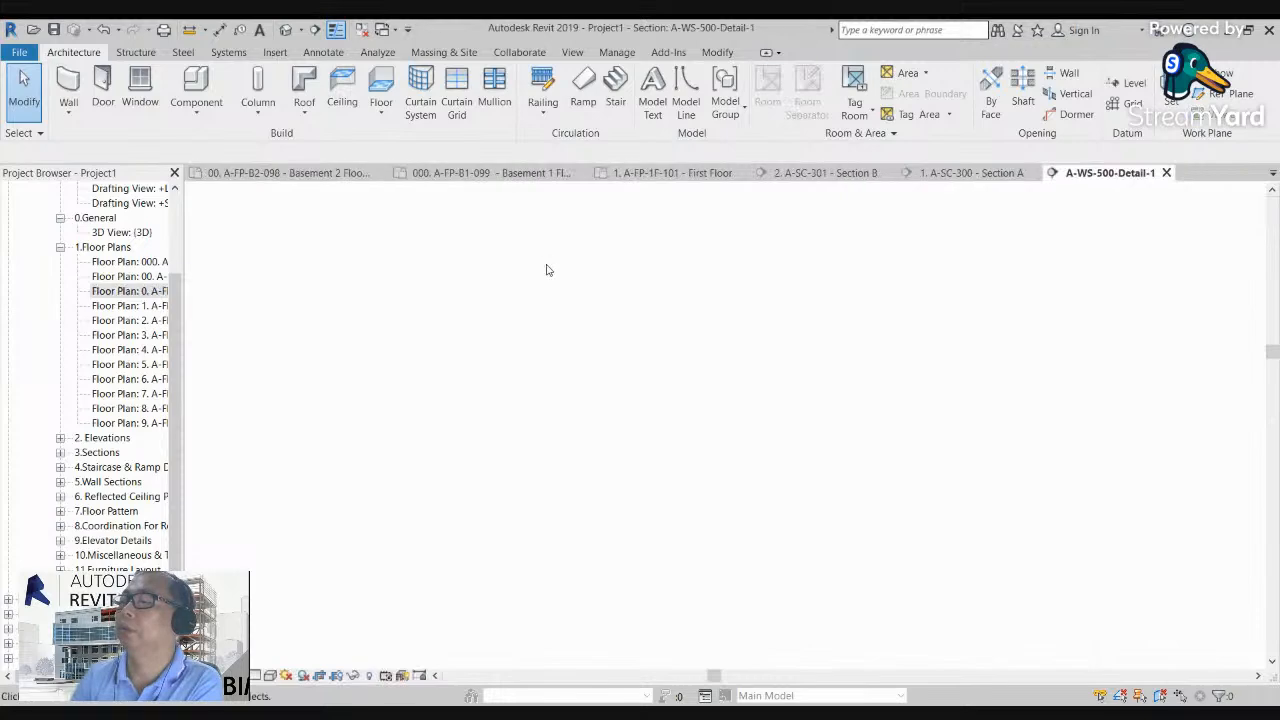
scroll(671, 577, up, 4)
scroll(494, 482, up, 5)
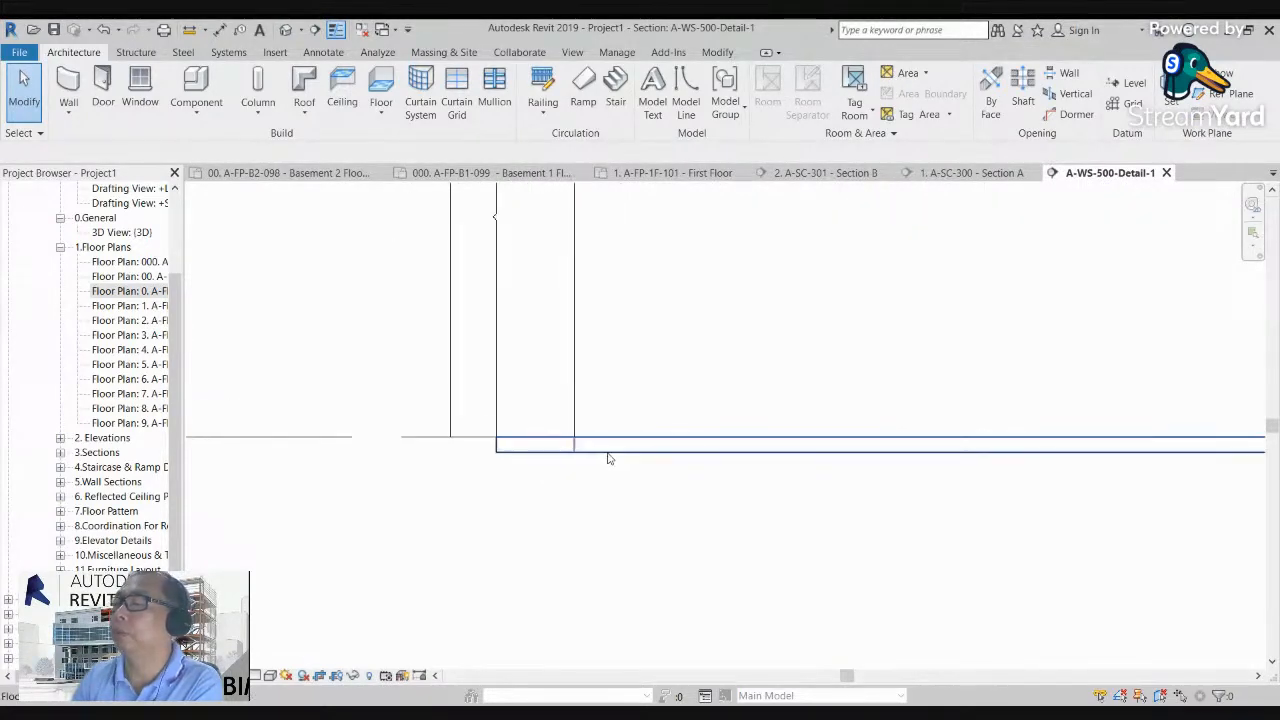
click(604, 446)
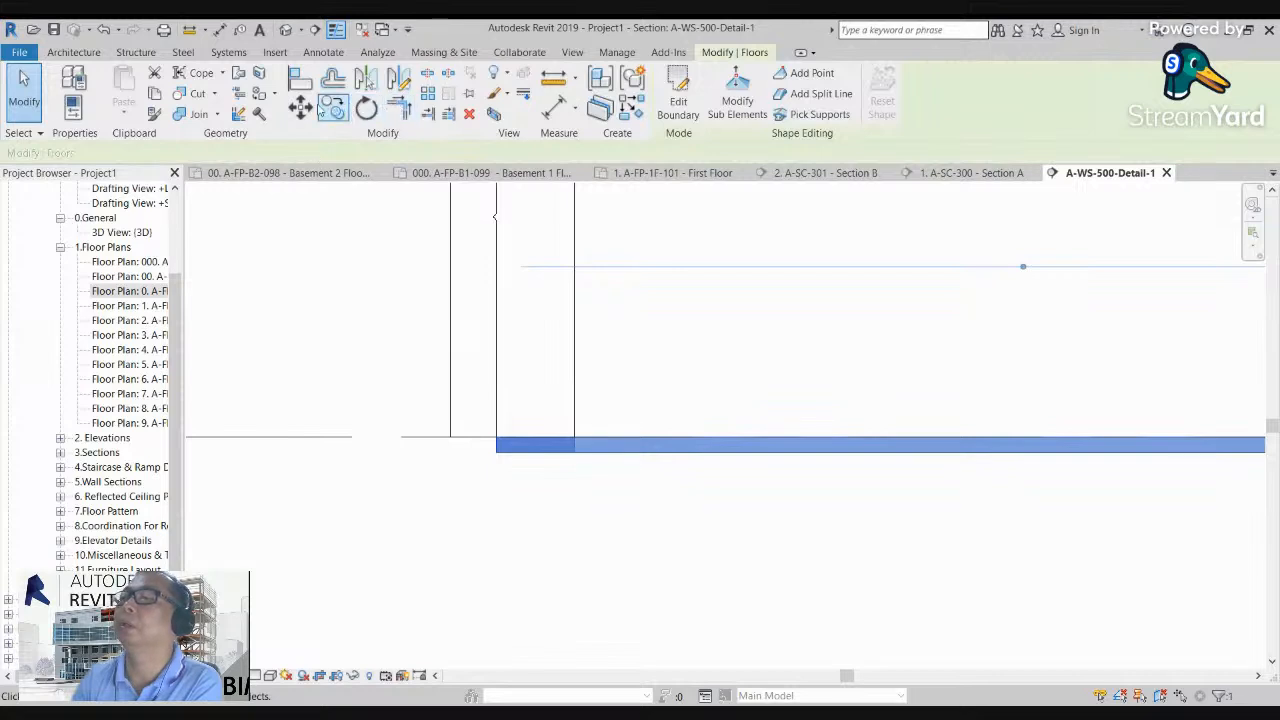
click(333, 108)
scroll(612, 430, up, 2)
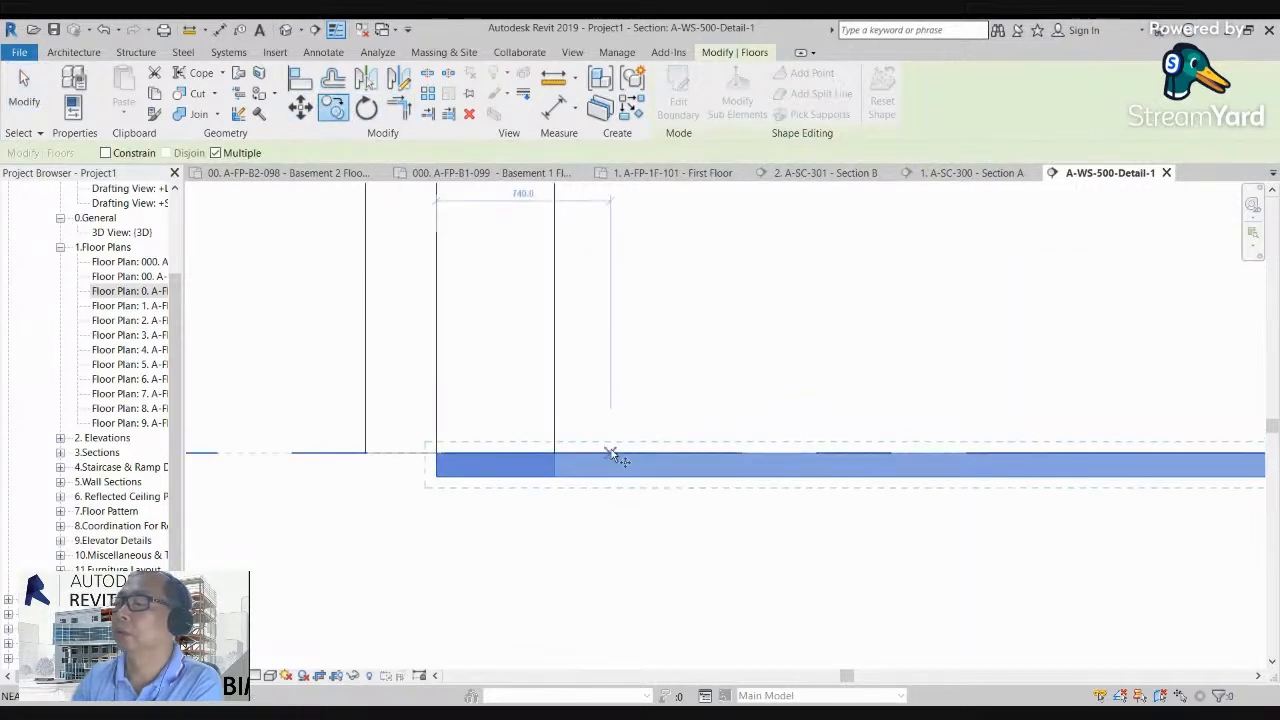
click(610, 453)
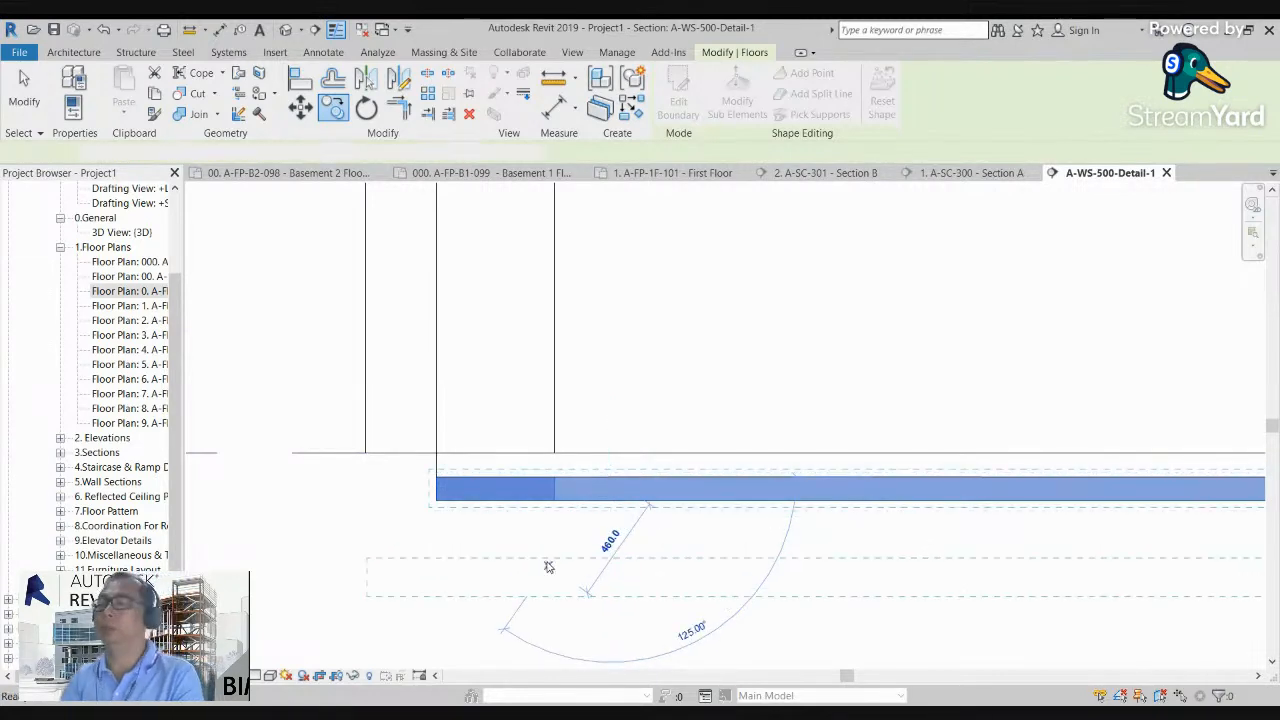
key(Escape)
key(Escape)
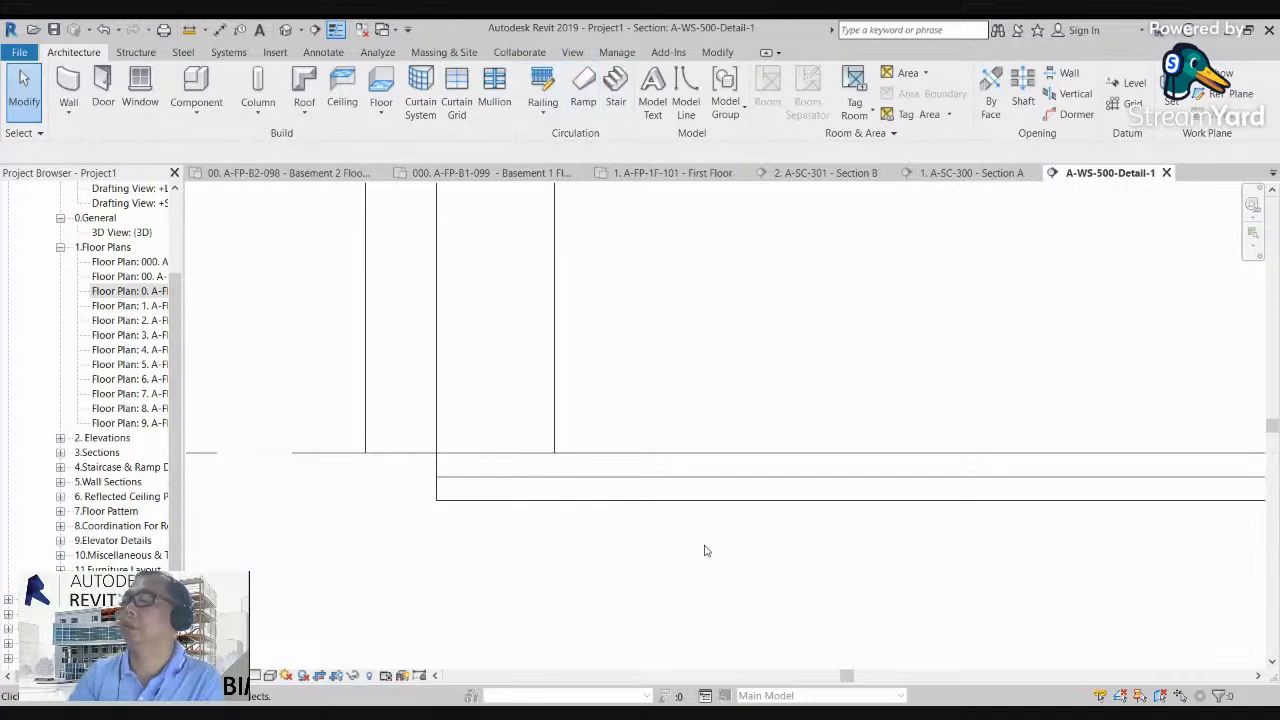
Step: Open the lower floor copy's boundary for editing in the First Floor plan and delete all its existing boundary lines
click(700, 498)
click(690, 114)
click(645, 532)
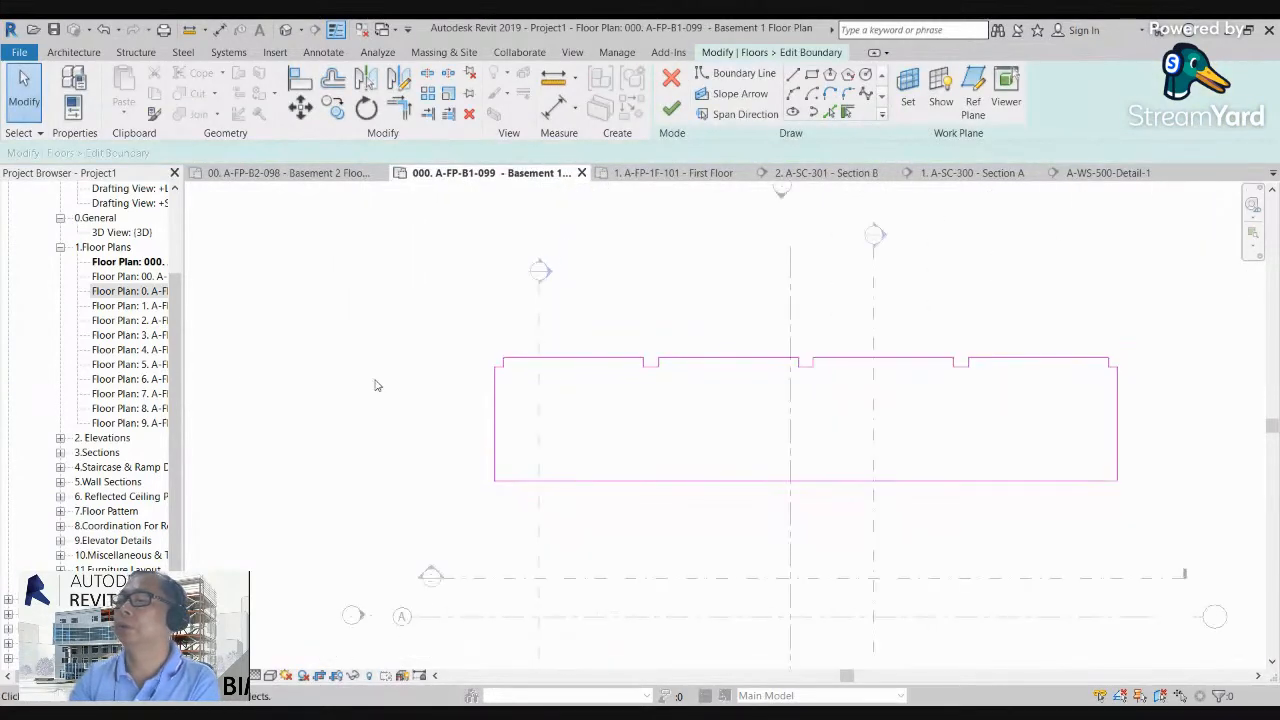
double_click(145, 305)
scroll(620, 350, up, 5)
scroll(575, 338, down, 3)
scroll(581, 343, down, 2)
drag(478, 260, 928, 426)
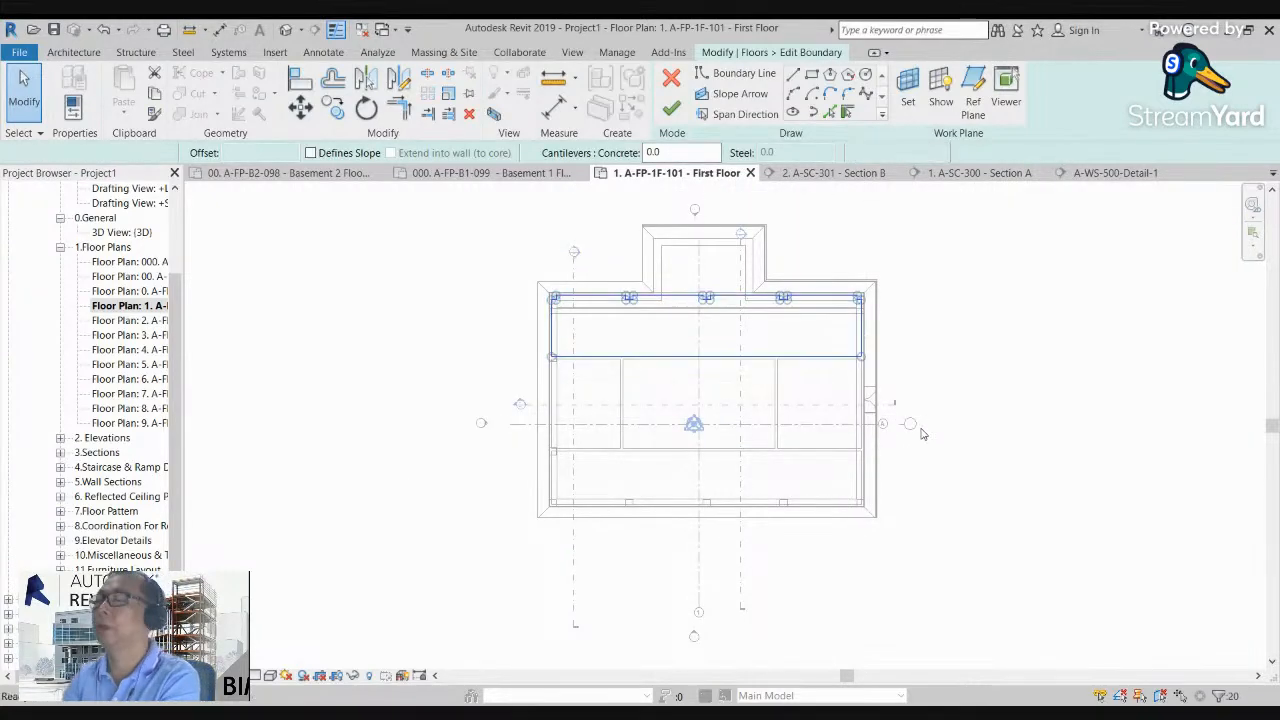
key(Escape)
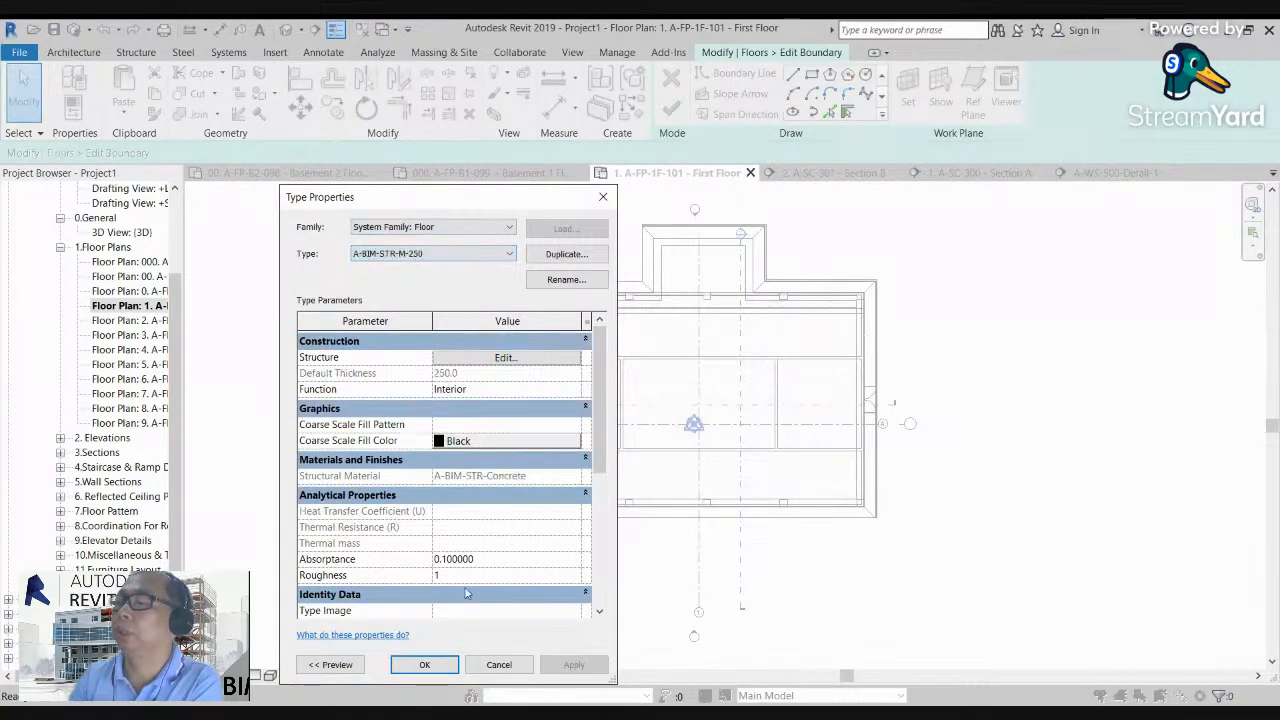
Step: Set the lower floor's type to A-BIM-STR-M-250, sketch a rectangular boundary between opposite outer wall corners, and finish the sketch
click(424, 664)
scroll(614, 326, up, 1)
click(812, 75)
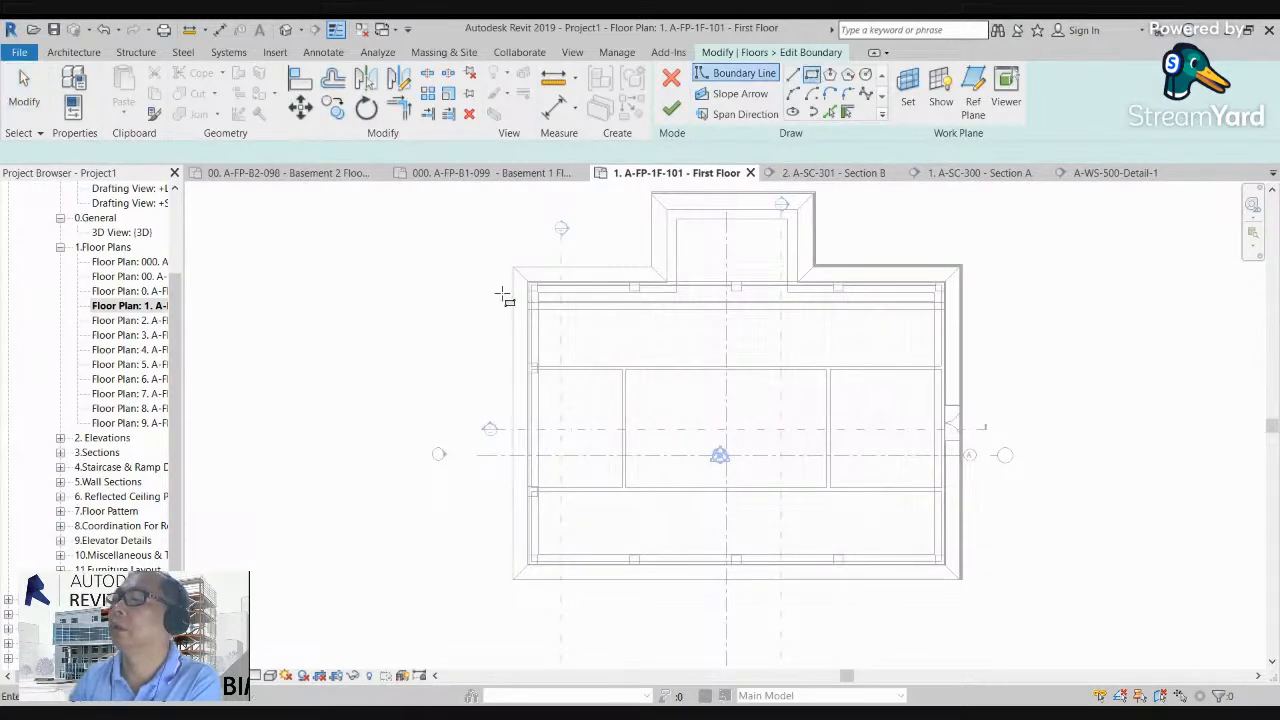
scroll(523, 280, up, 6)
scroll(602, 253, up, 2)
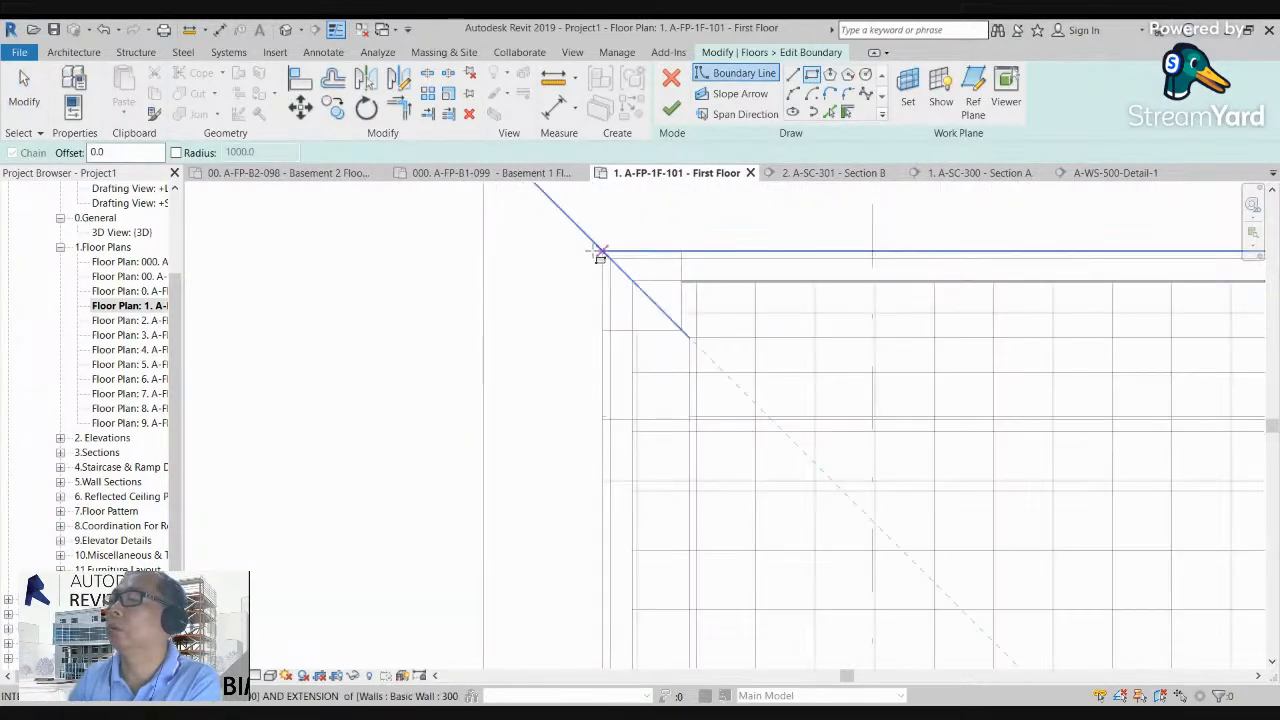
middle_drag(627, 263, 474, 306)
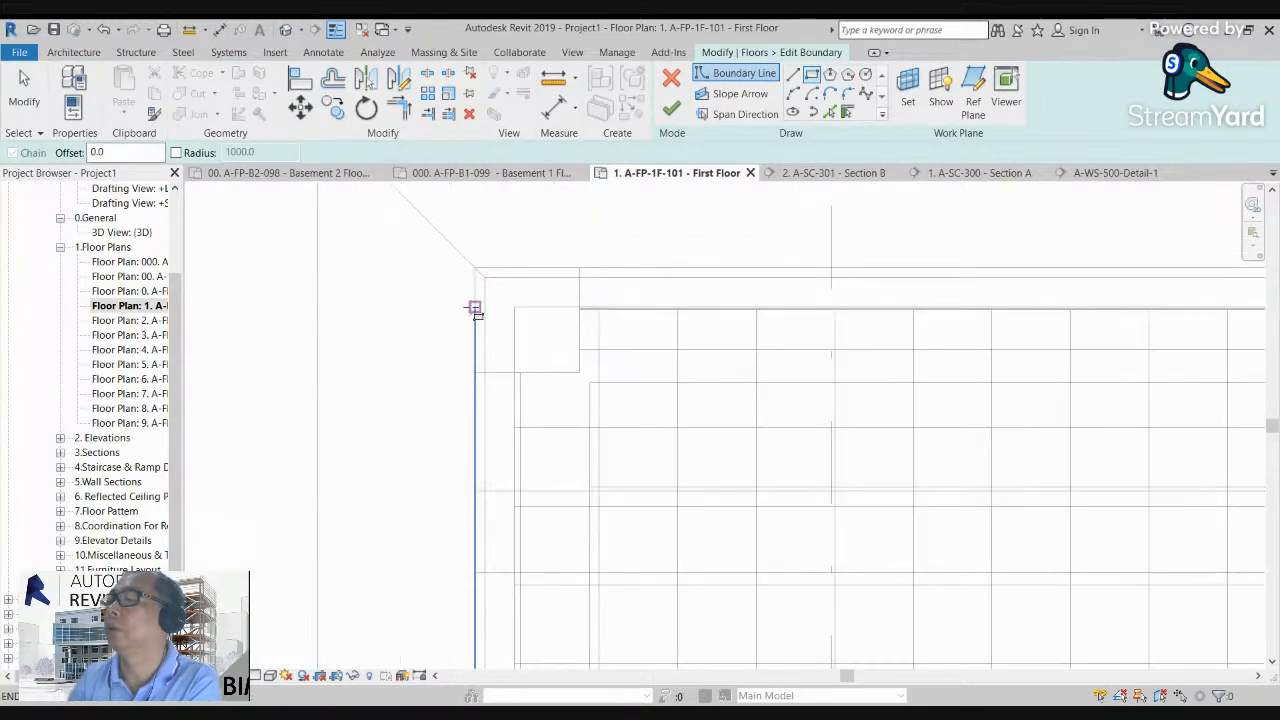
click(477, 270)
scroll(500, 280, down, 6)
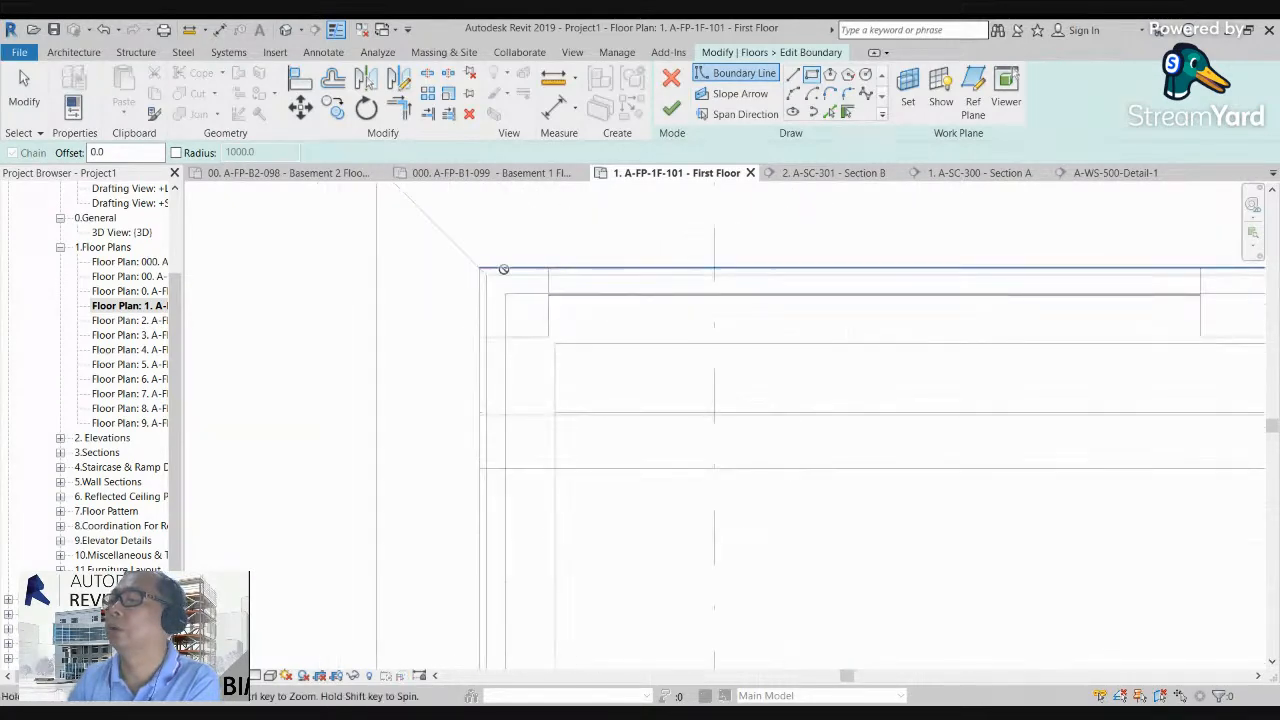
scroll(849, 485, up, 6)
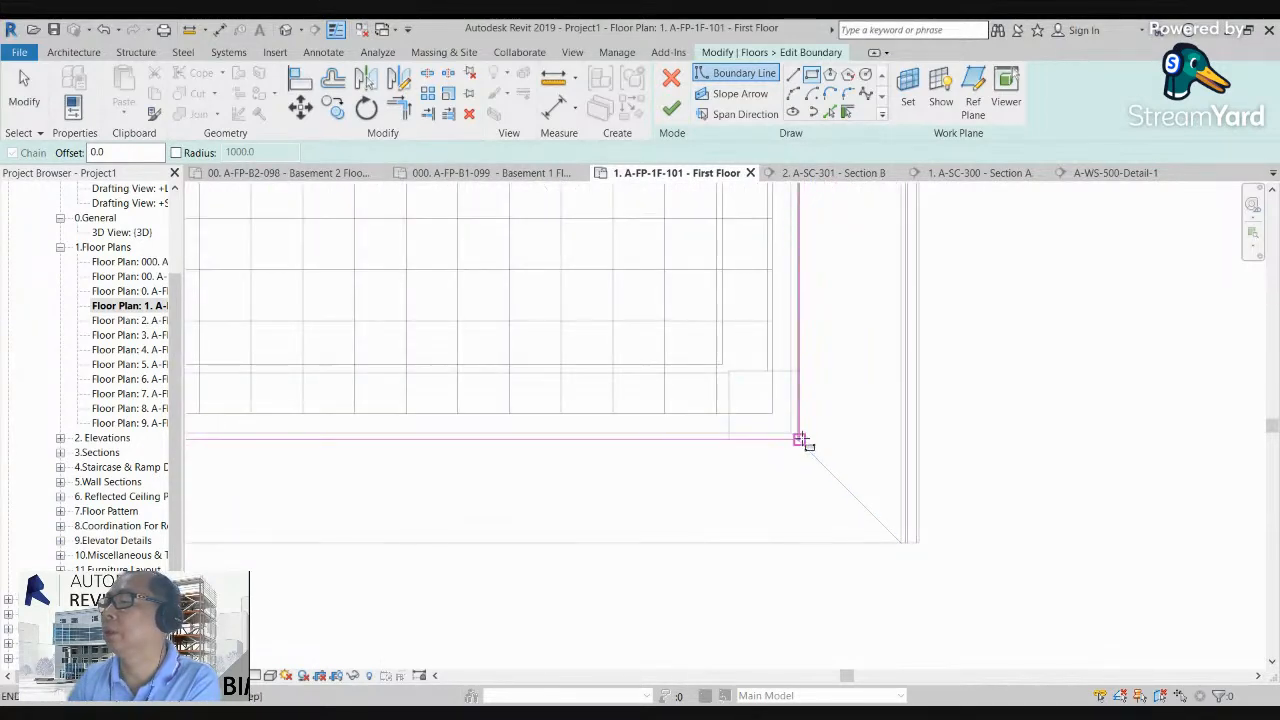
click(671, 108)
Step: Return to the A-WS-500-Detail-1 section and move the tiled floor straight up 100 mm so its underside sits on the level line
scroll(993, 375, down, 6)
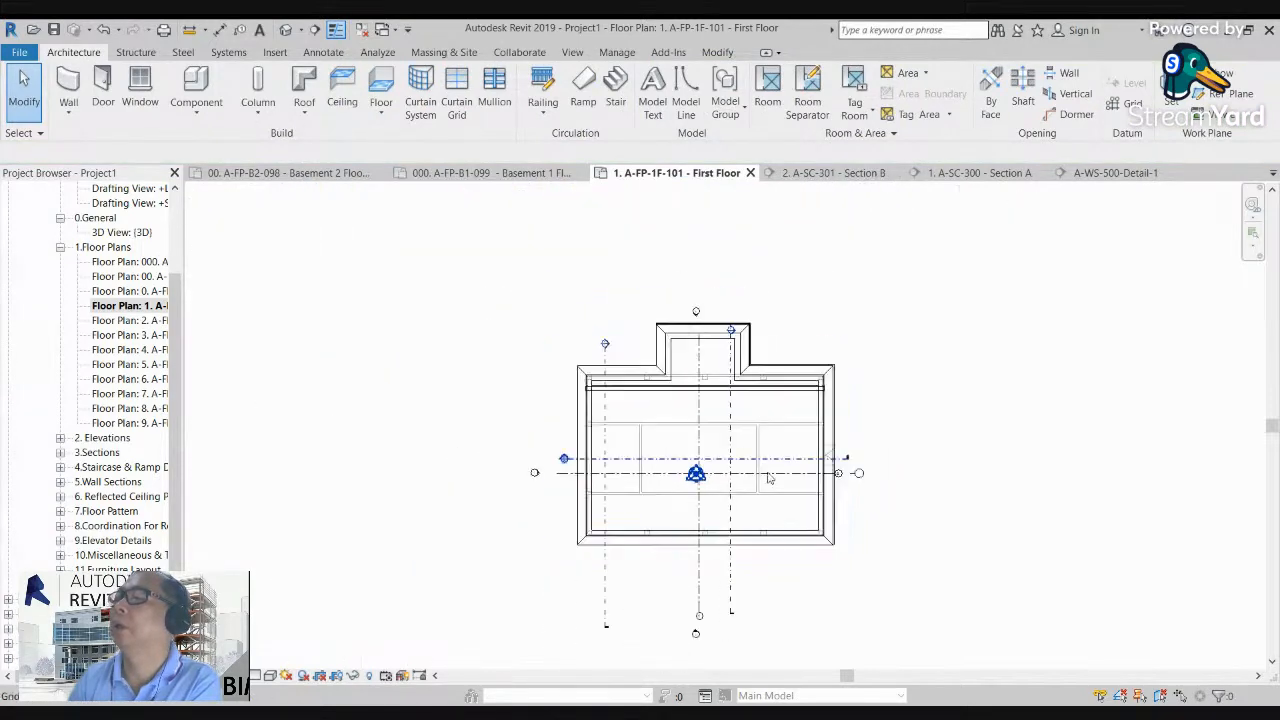
double_click(605, 345)
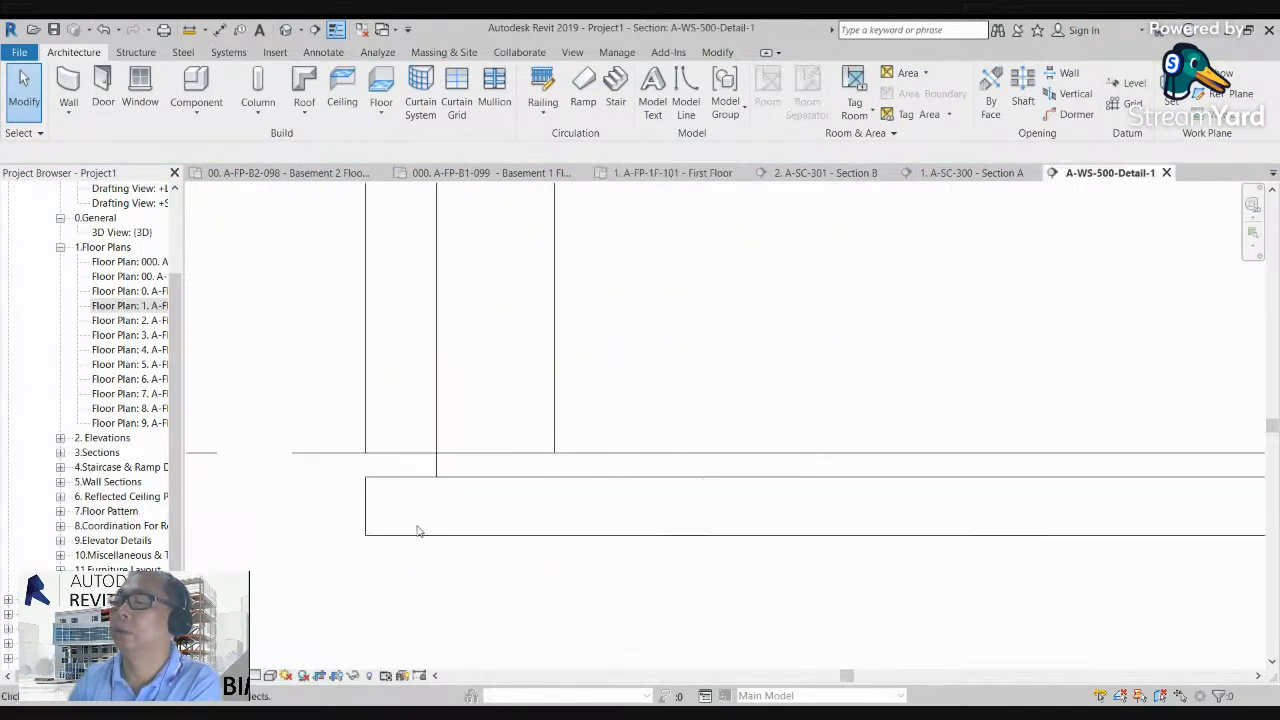
scroll(433, 428, down, 3)
scroll(449, 452, up, 2)
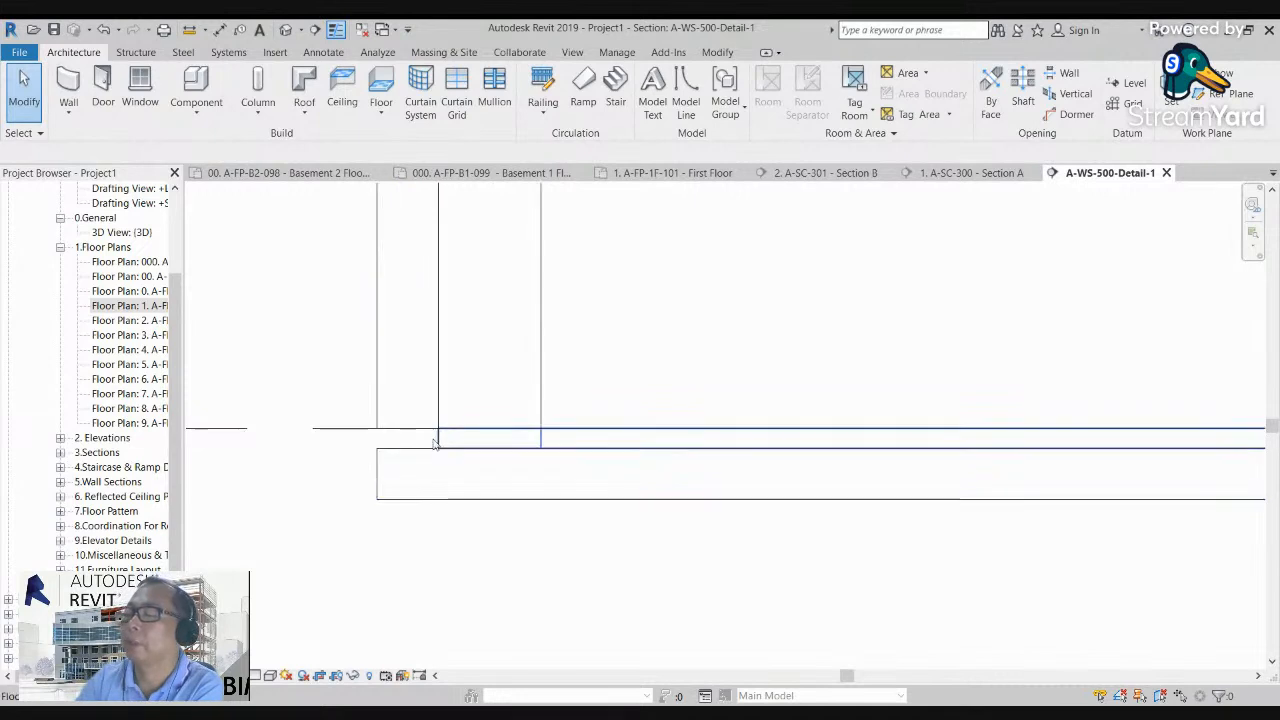
click(440, 440)
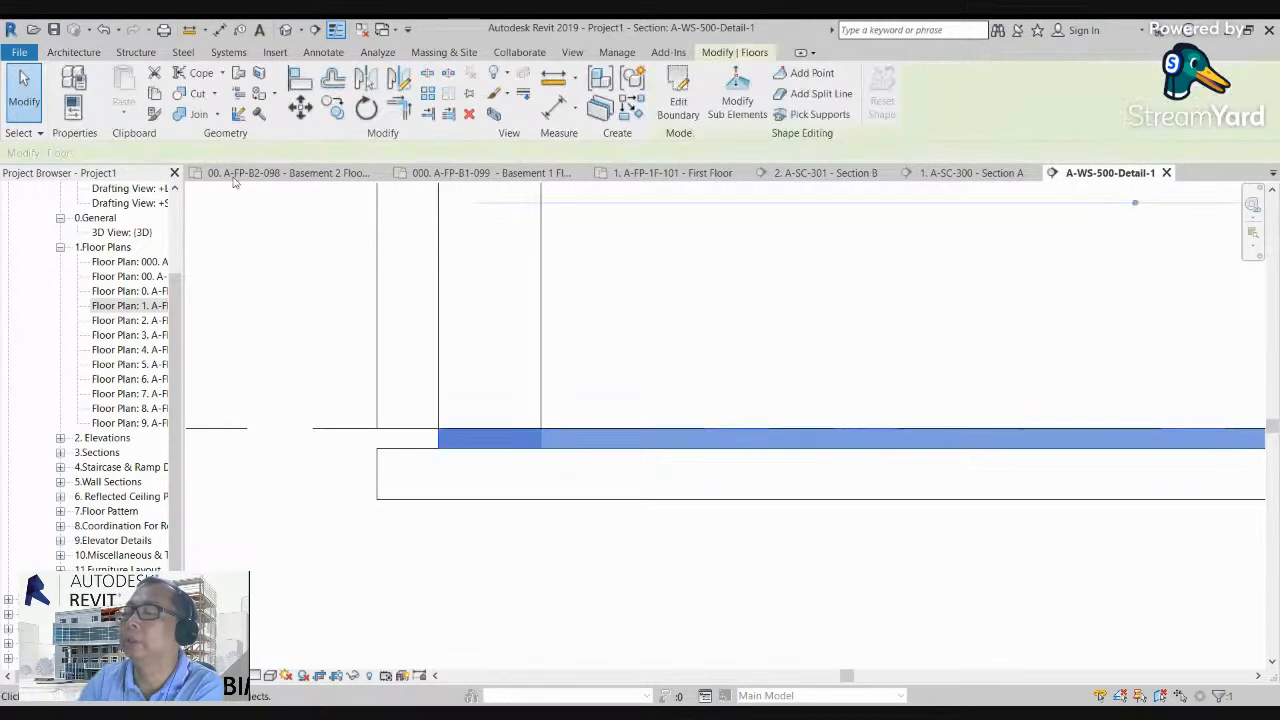
click(300, 107)
click(681, 443)
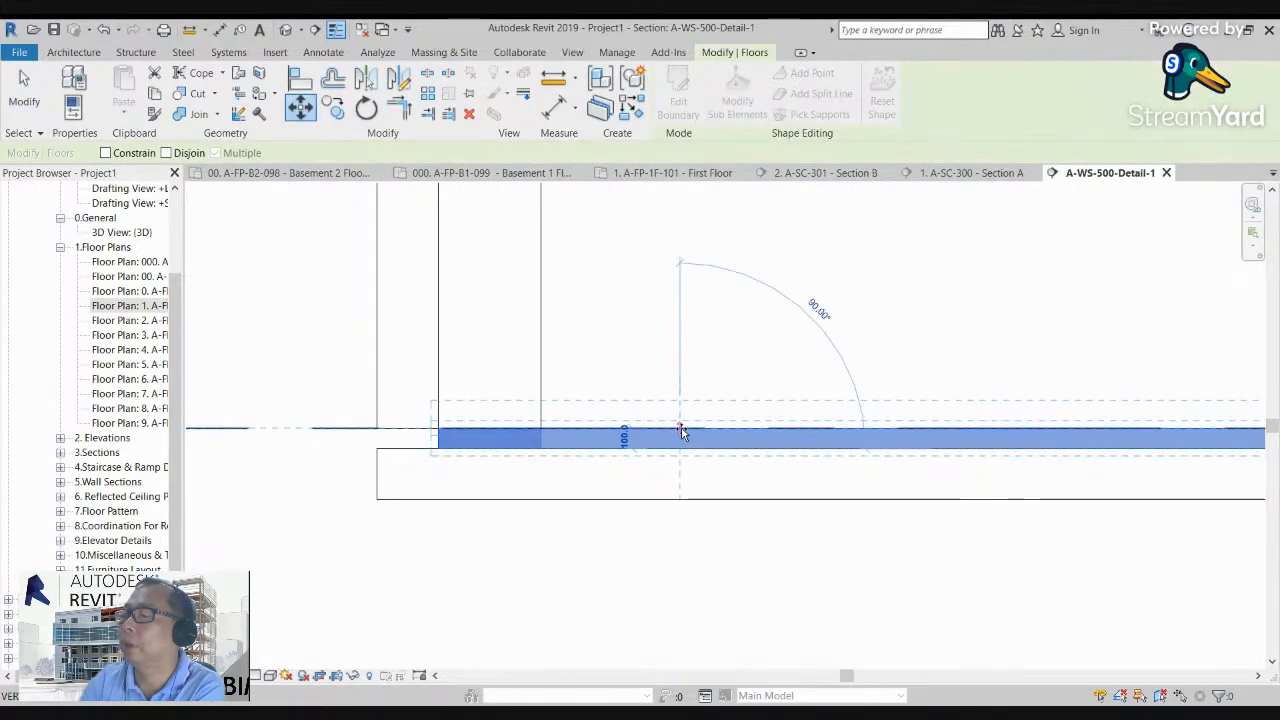
click(681, 421)
key(Escape)
Step: Move the structural slab straight up until its top face meets the underside of the tiled floor
click(614, 457)
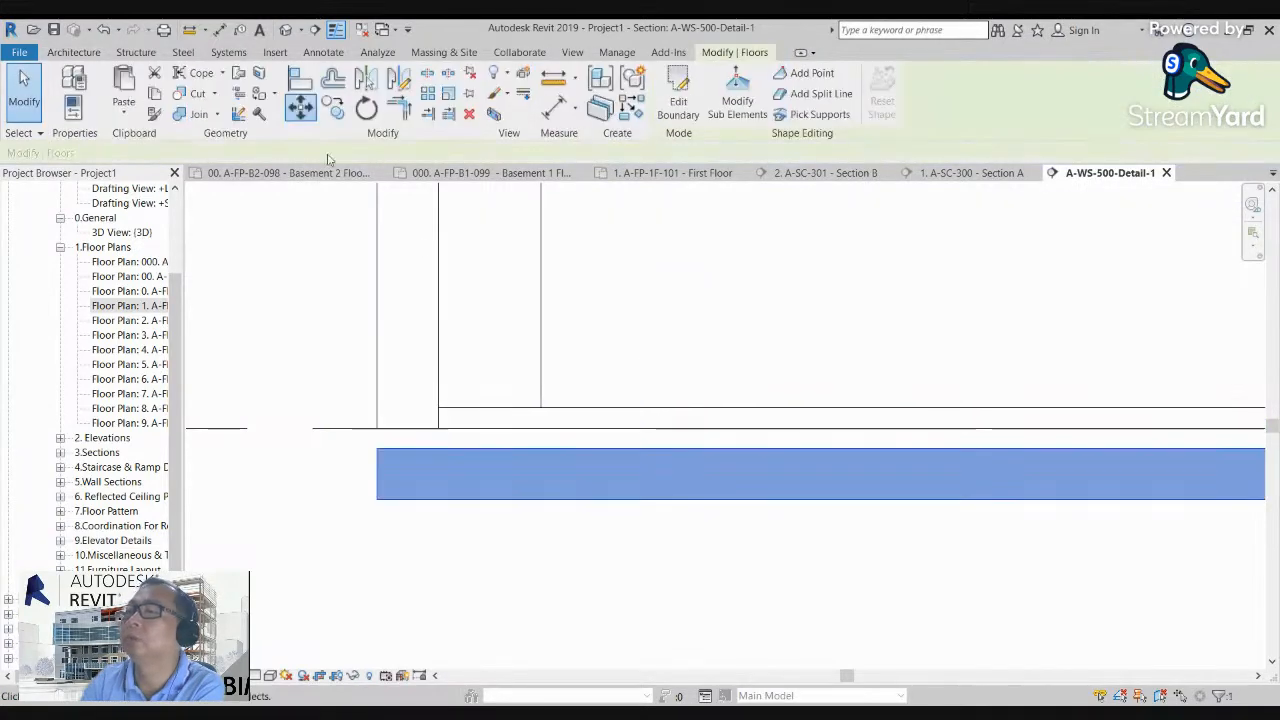
key(m)
key(v)
click(751, 449)
click(751, 430)
key(Escape)
Step: Display the cut material patterns in the section and examine how the tiled floor sits on the structural slab
scroll(517, 557, down, 4)
scroll(531, 516, up, 4)
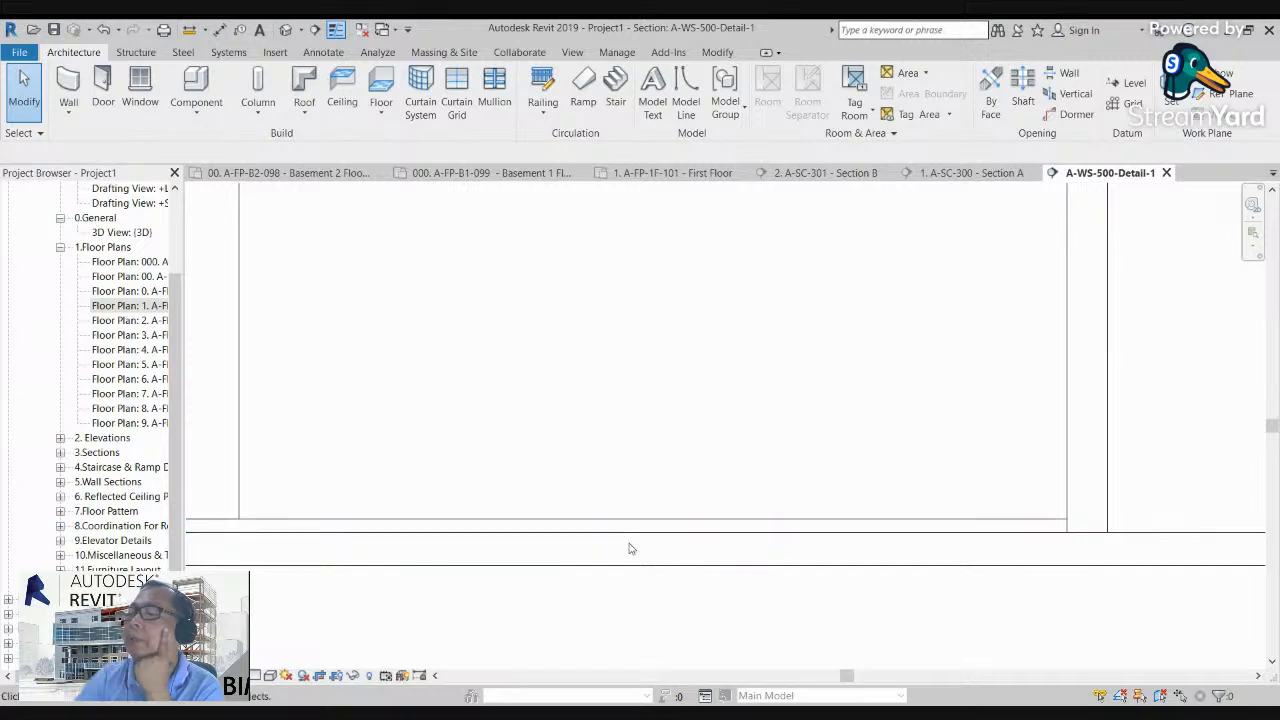
scroll(631, 575, down, 3)
middle_drag(633, 578, 805, 534)
scroll(498, 557, up, 2)
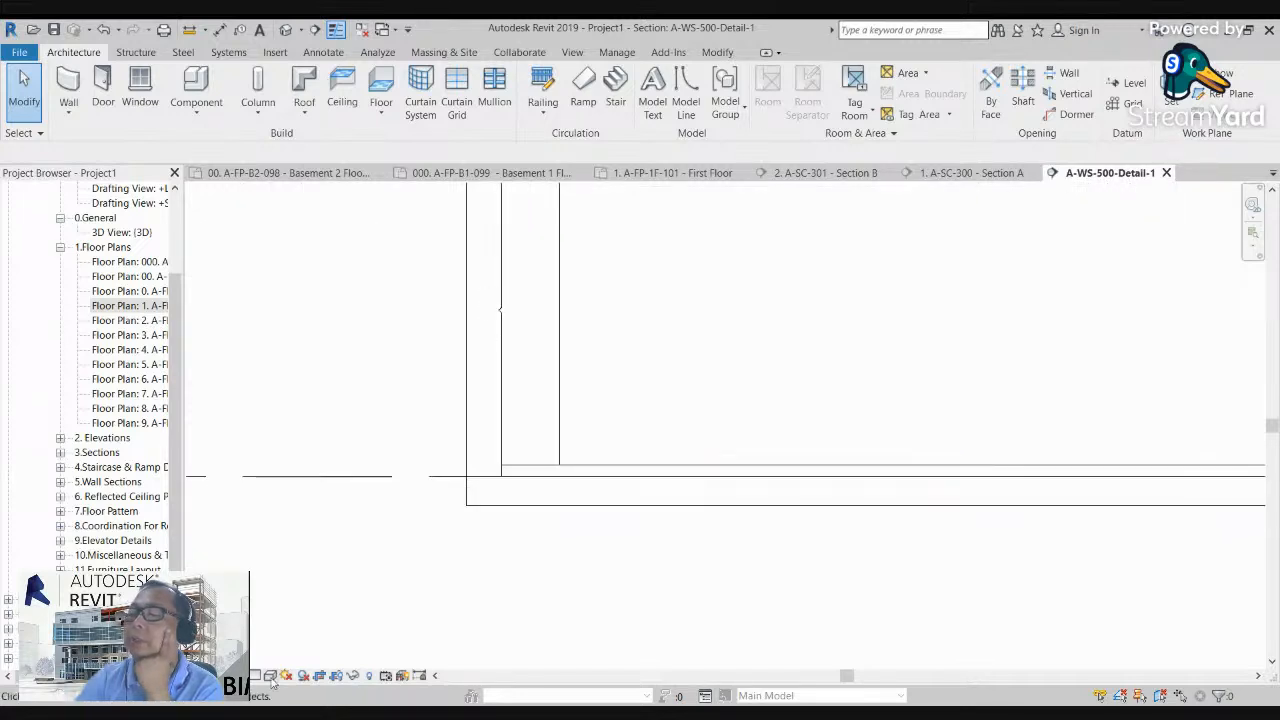
scroll(551, 540, up, 2)
middle_drag(523, 517, 529, 568)
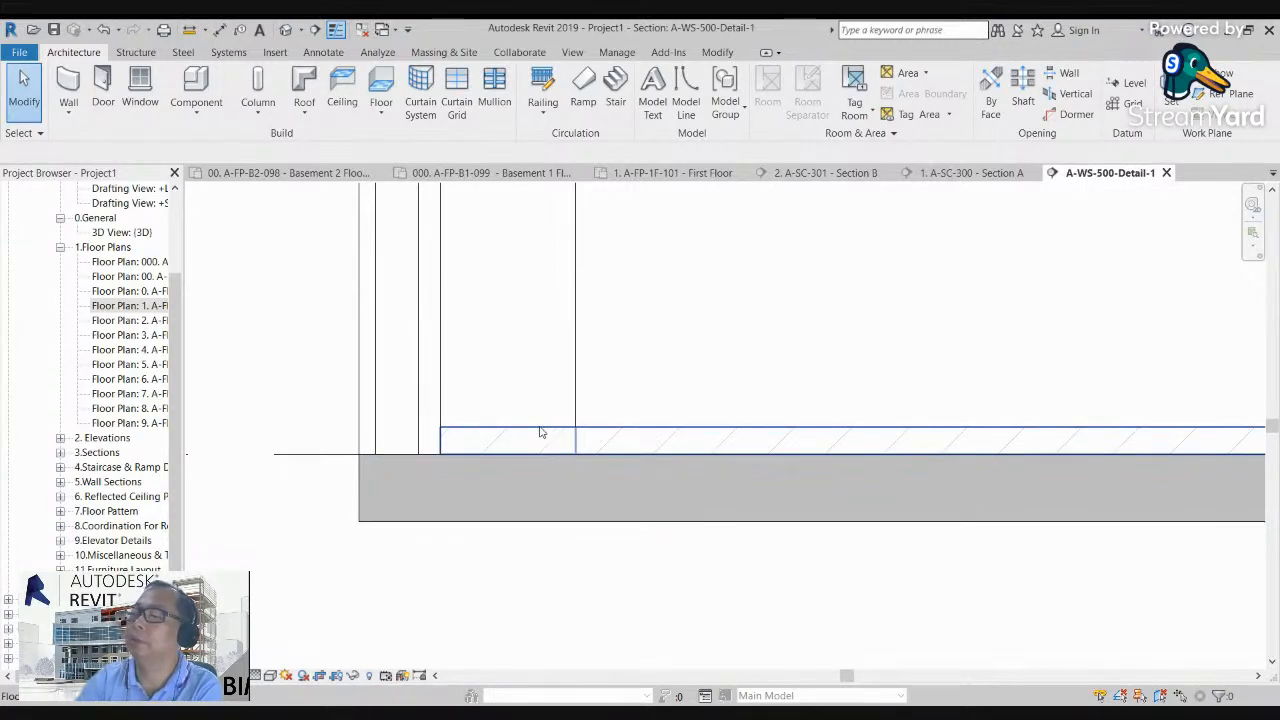
scroll(540, 432, down, 5)
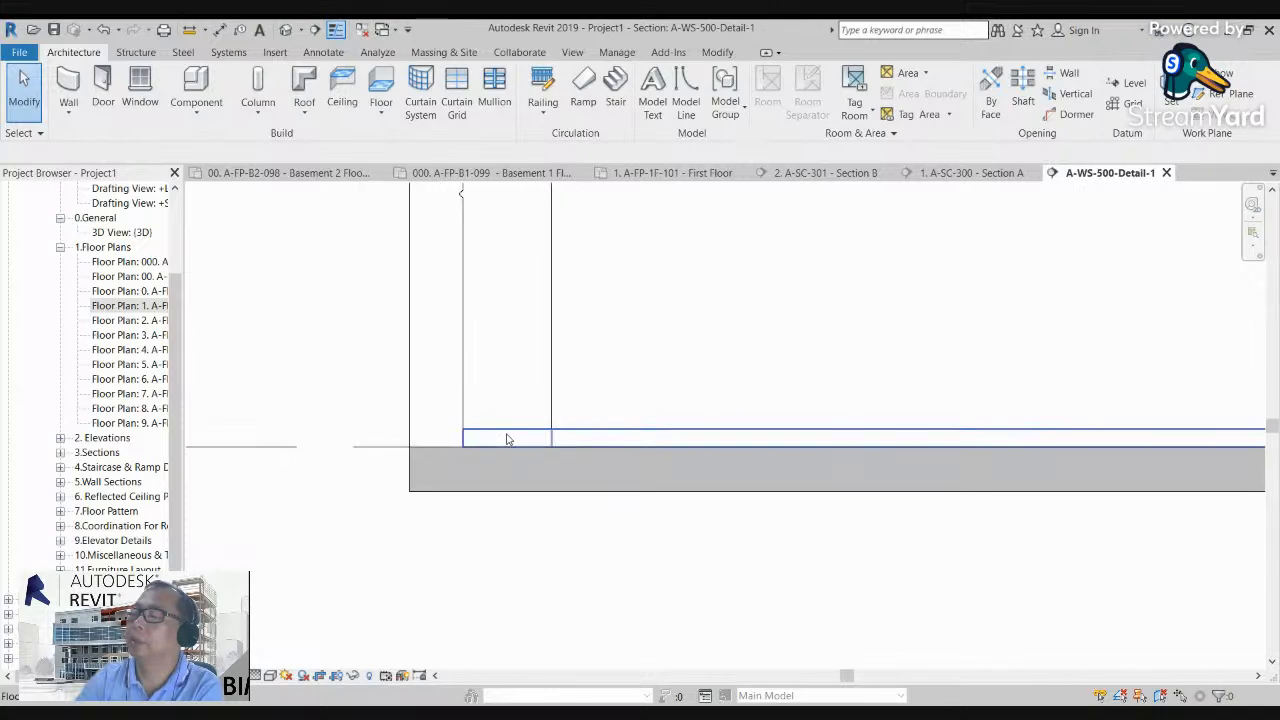
scroll(606, 437, up, 2)
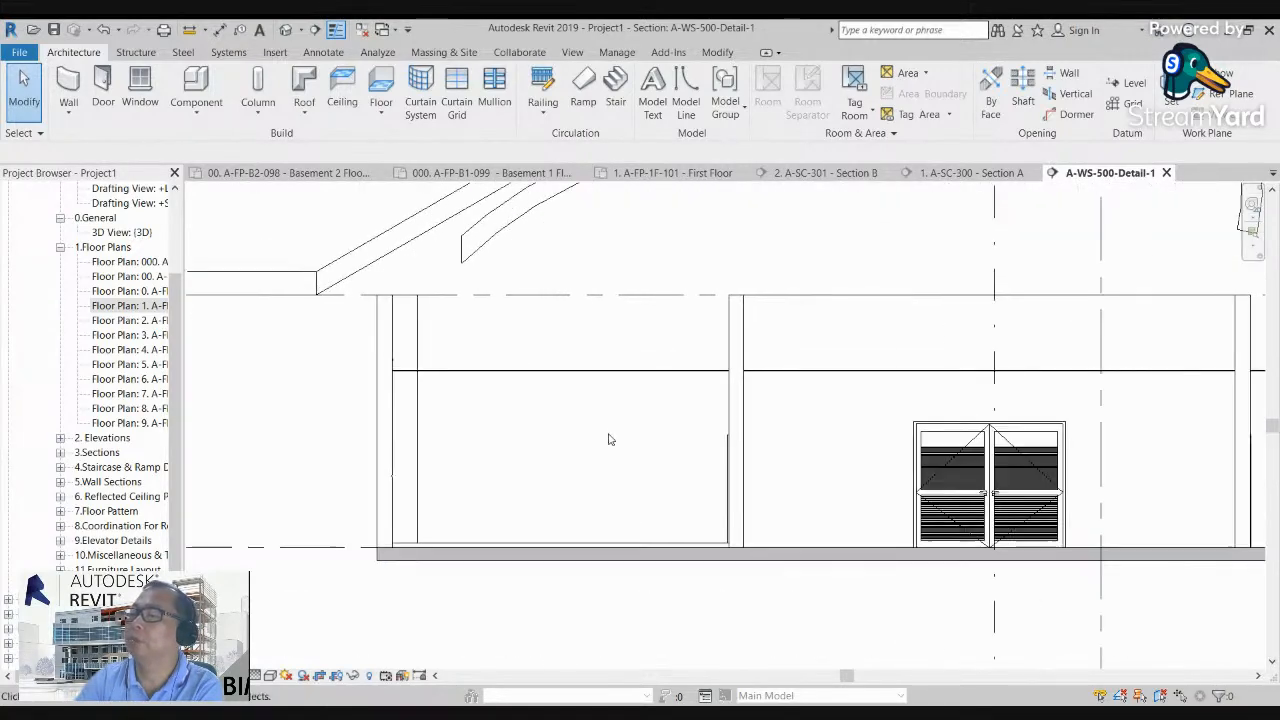
scroll(665, 515, up, 3)
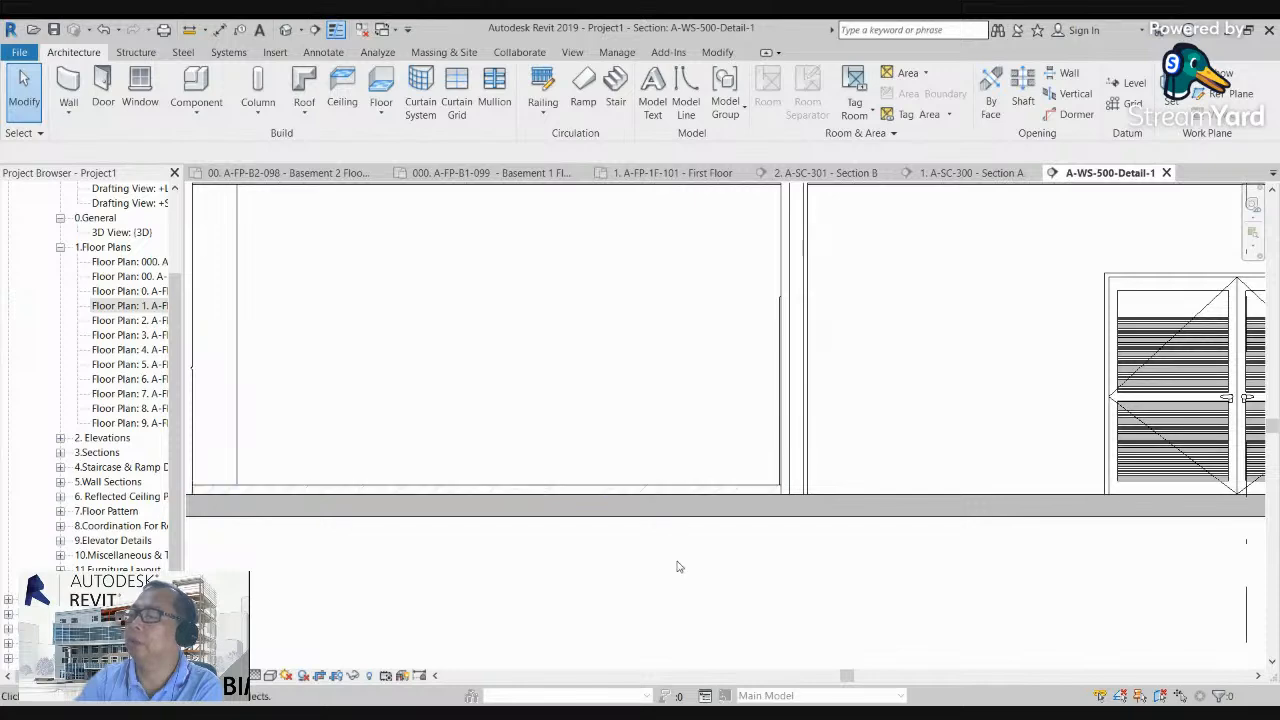
scroll(620, 516, down, 3)
scroll(620, 516, down, 2)
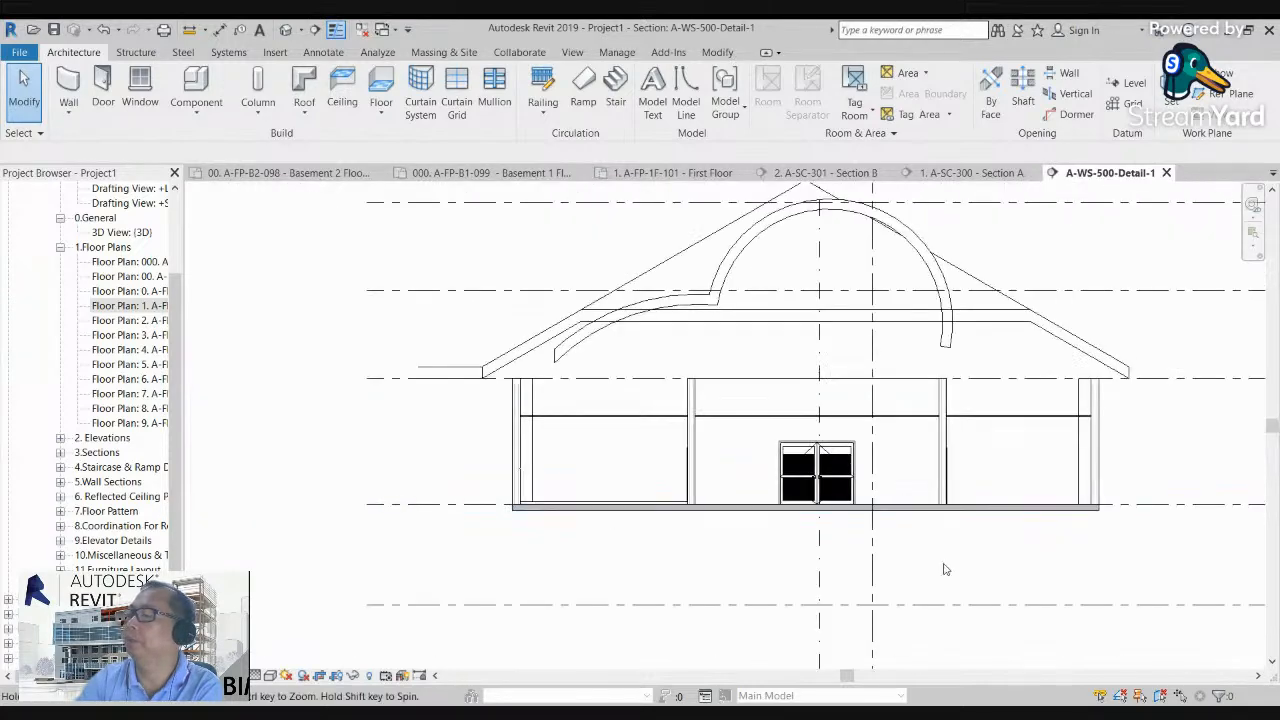
Step: Open the 3D view and pull the section box's side face inward to cut through the rooms and inspect the floors
click(287, 30)
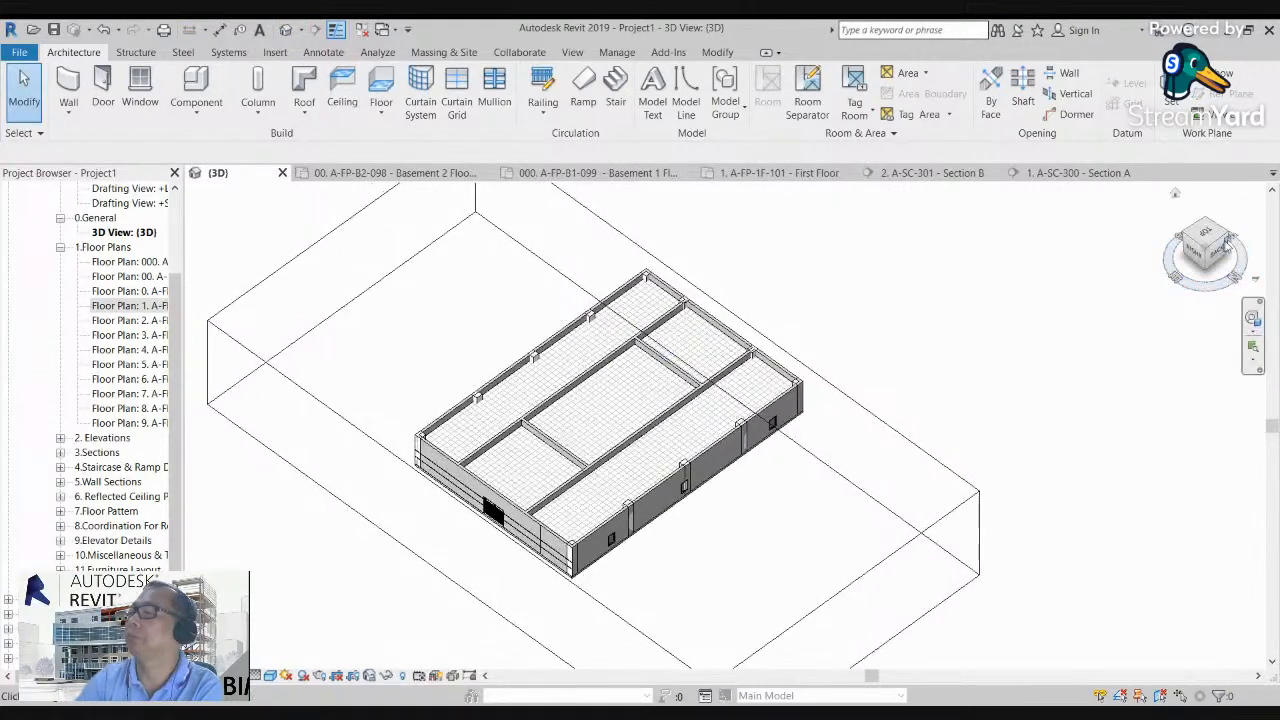
drag(1213, 240, 1261, 207)
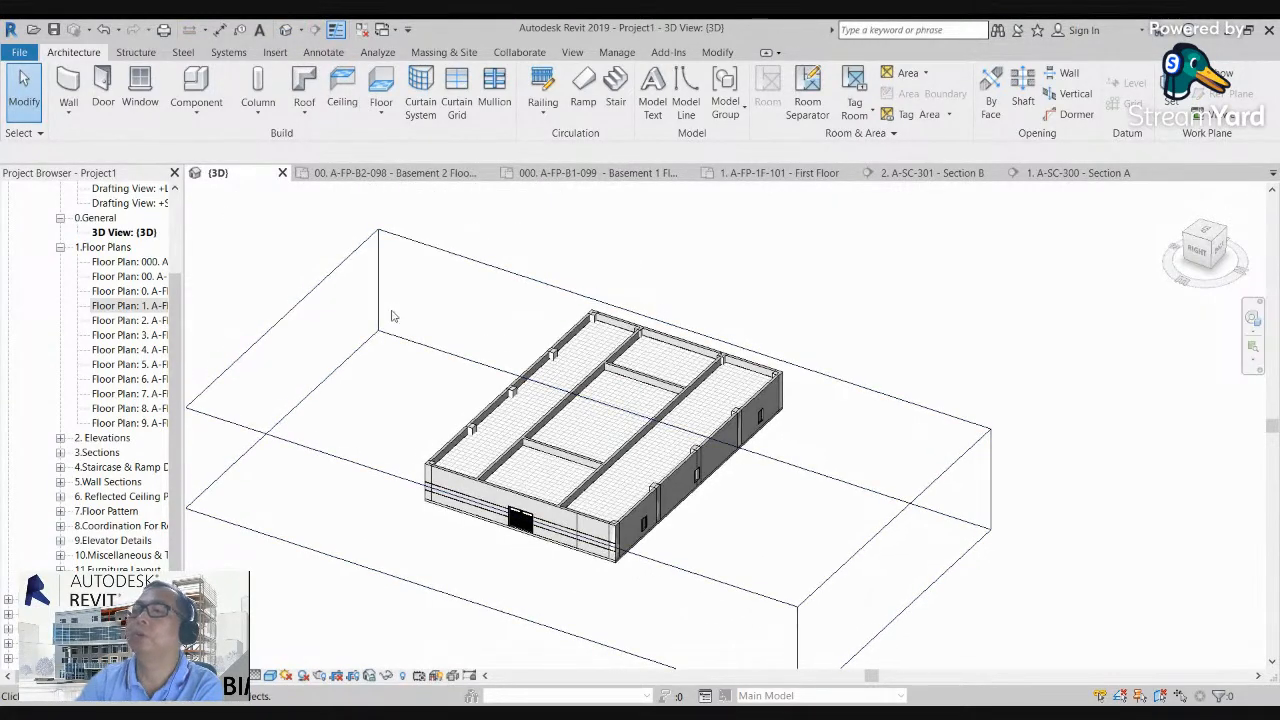
middle_drag(392, 312, 492, 355)
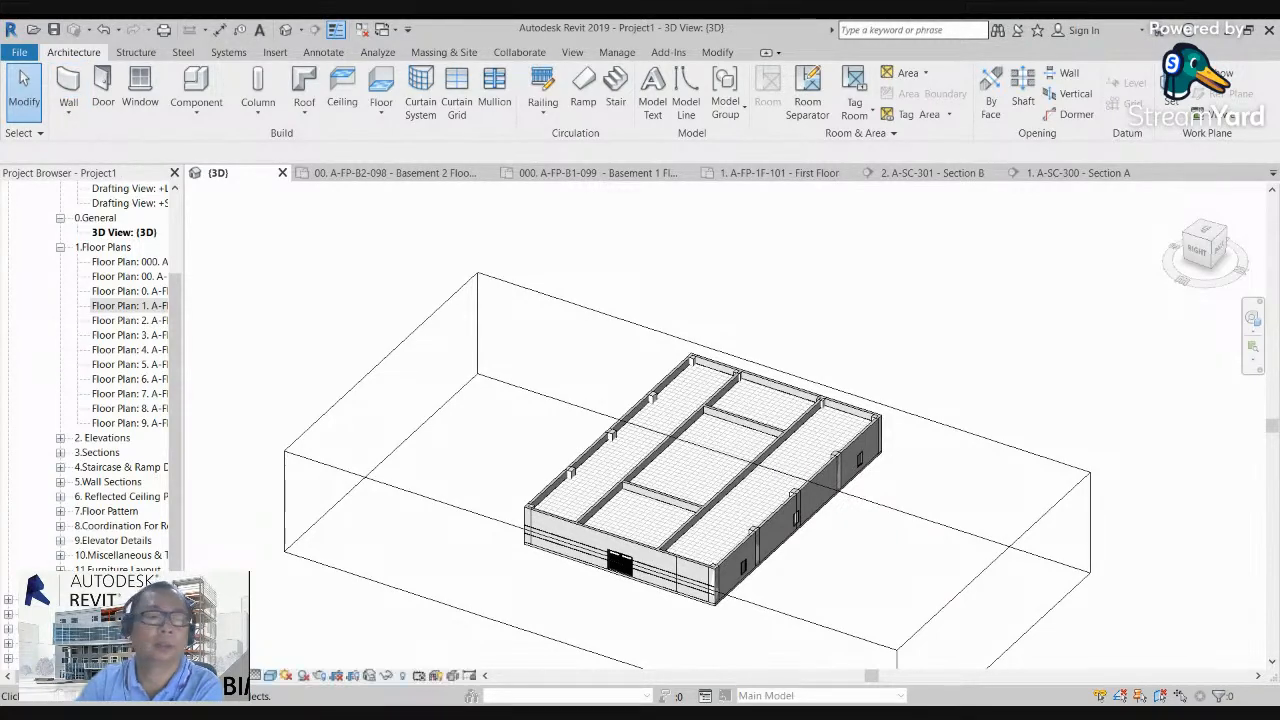
scroll(640, 450, up, 5)
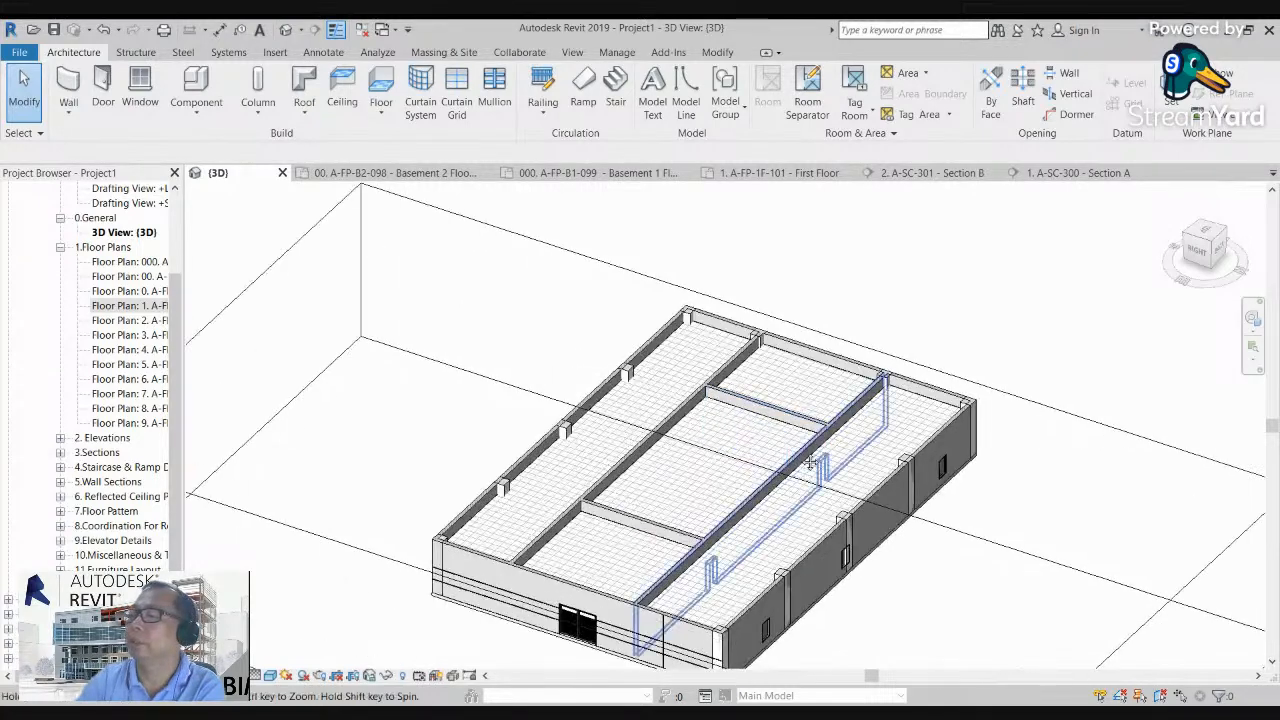
scroll(667, 457, down, 5)
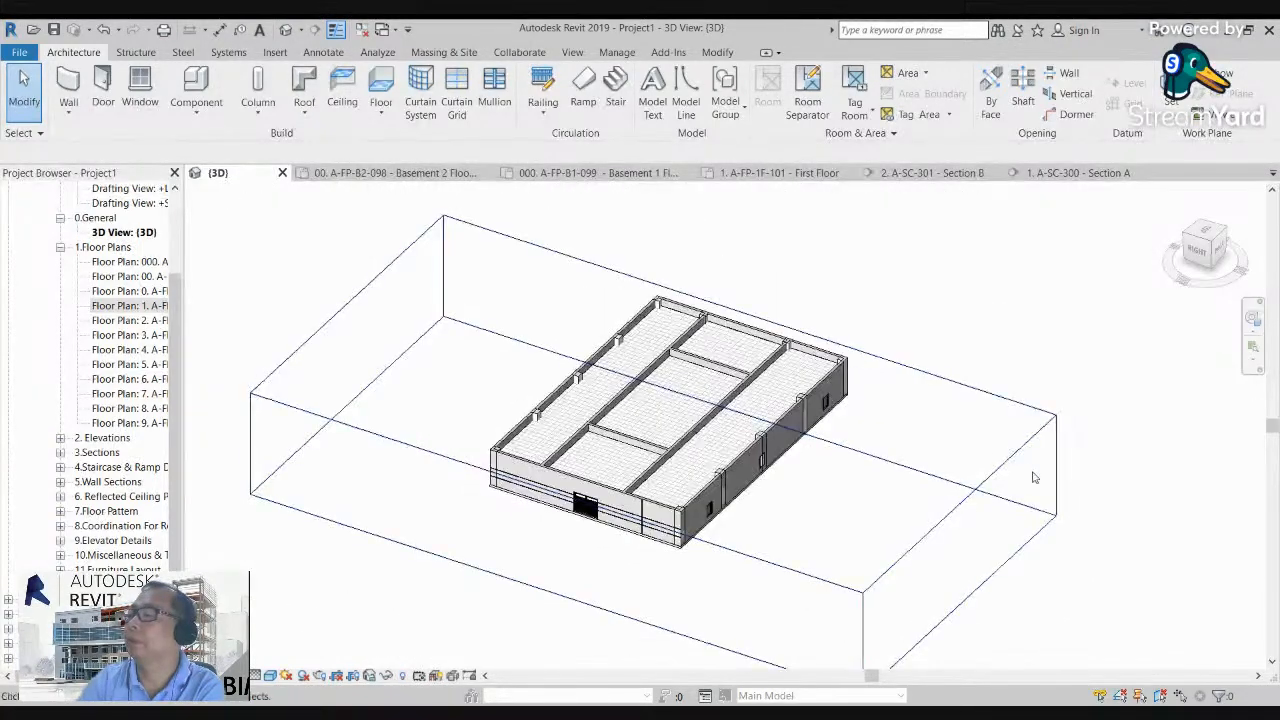
click(1010, 470)
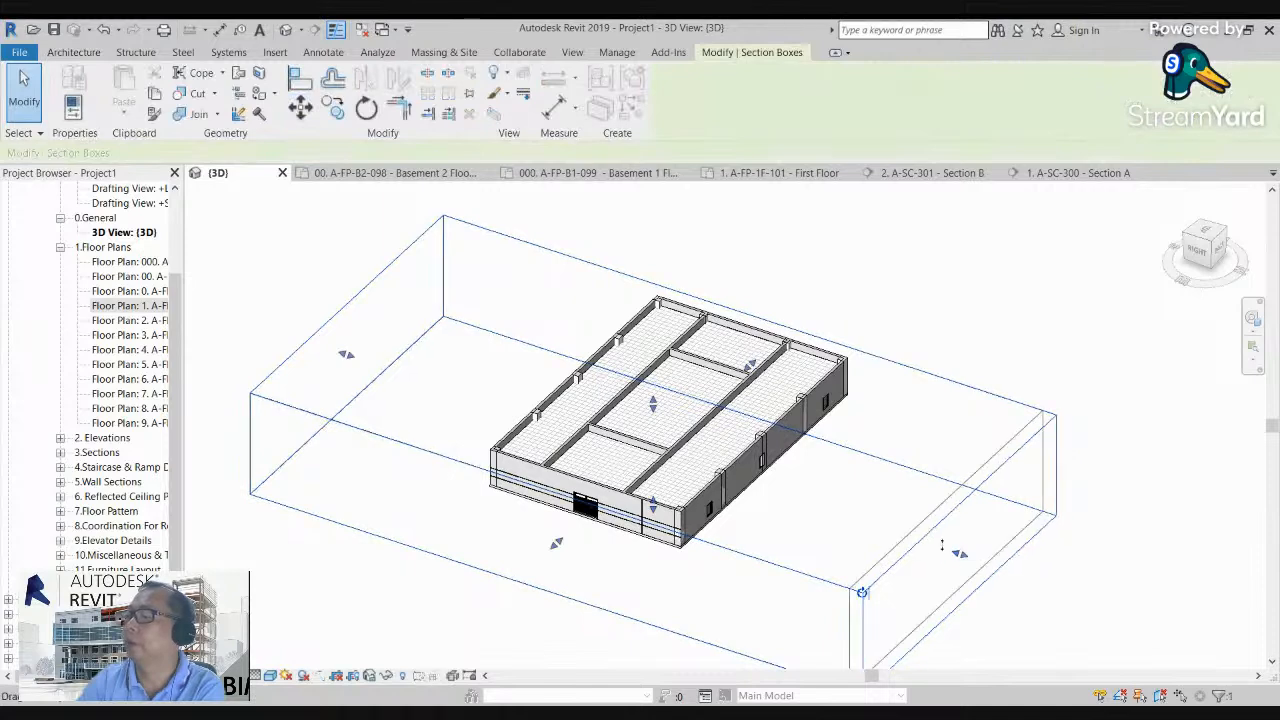
drag(748, 469, 684, 448)
scroll(673, 475, up, 5)
drag(1200, 252, 1160, 207)
middle_drag(628, 424, 920, 506)
scroll(606, 415, up, 3)
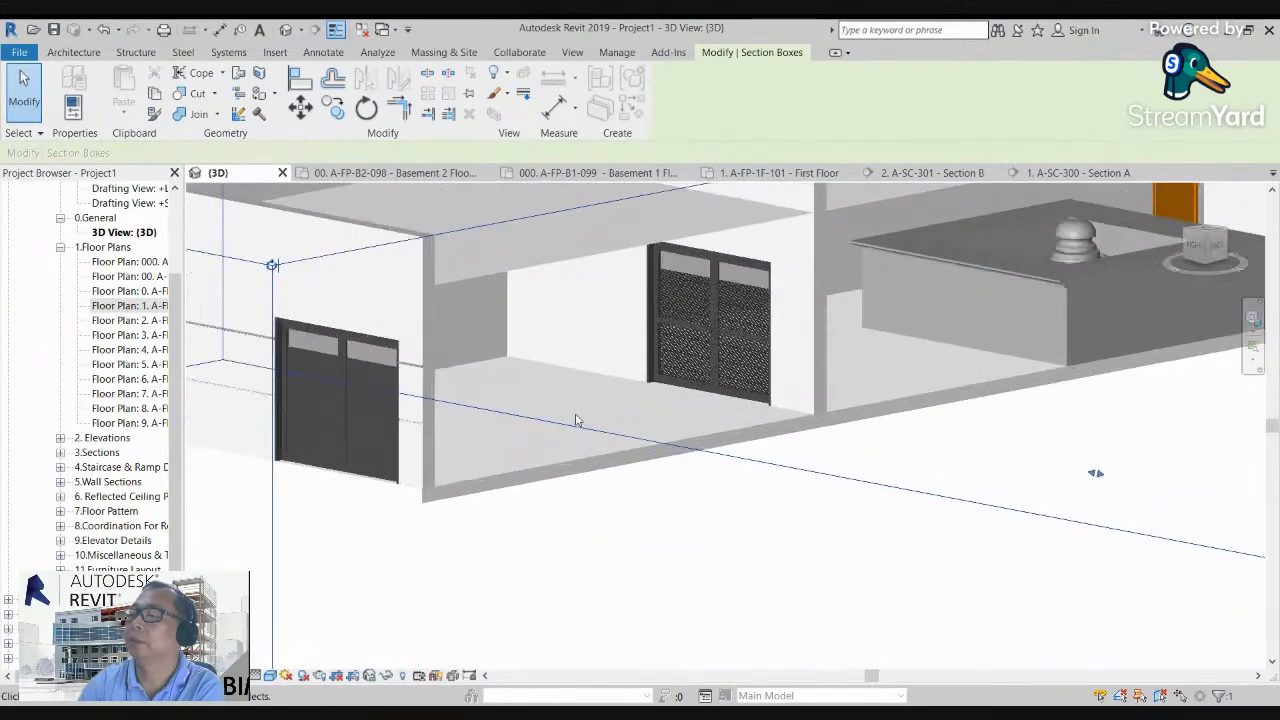
scroll(606, 424, down, 8)
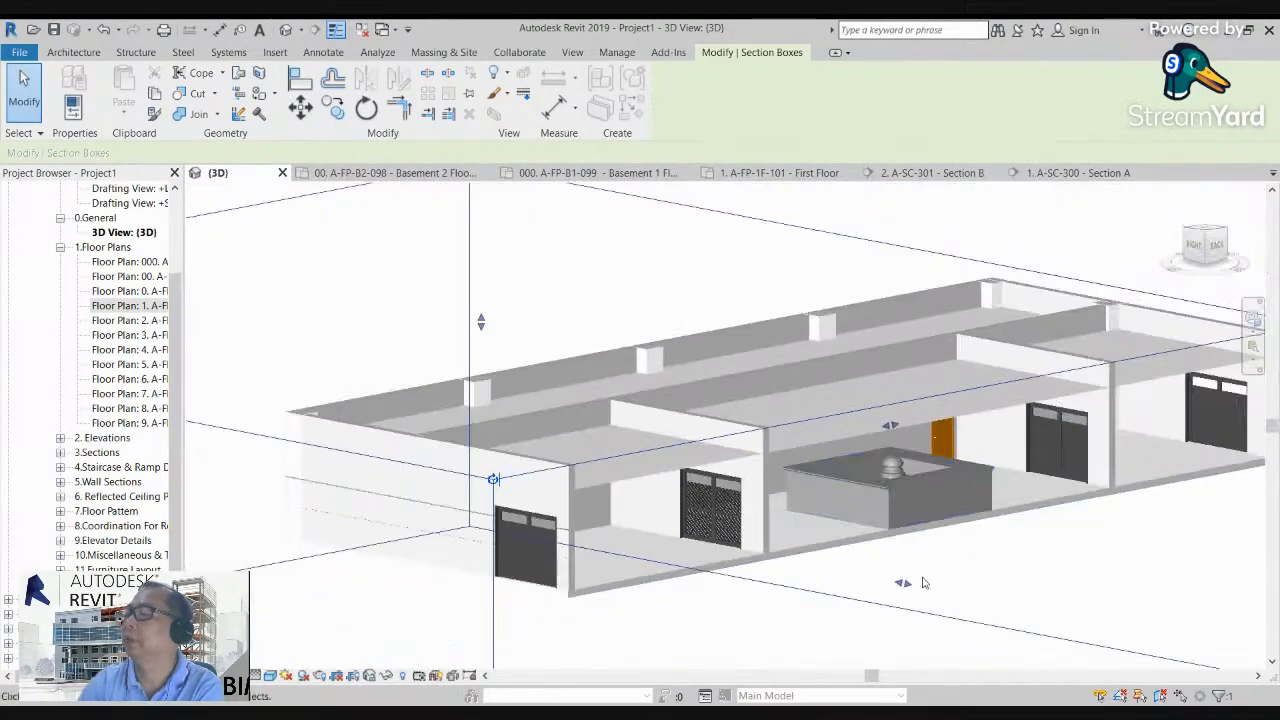
Step: Examine the cut floor edge around the counter in the sectioned 3D view
drag(905, 583, 866, 578)
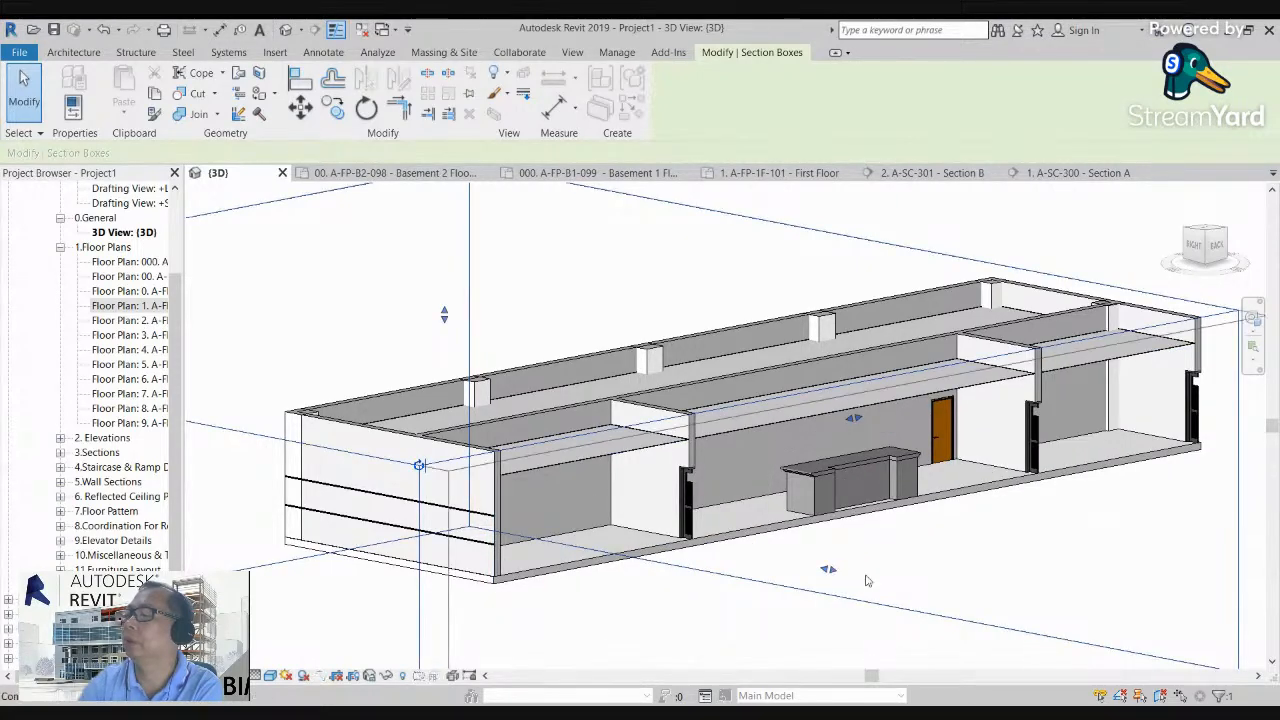
scroll(868, 587, up, 6)
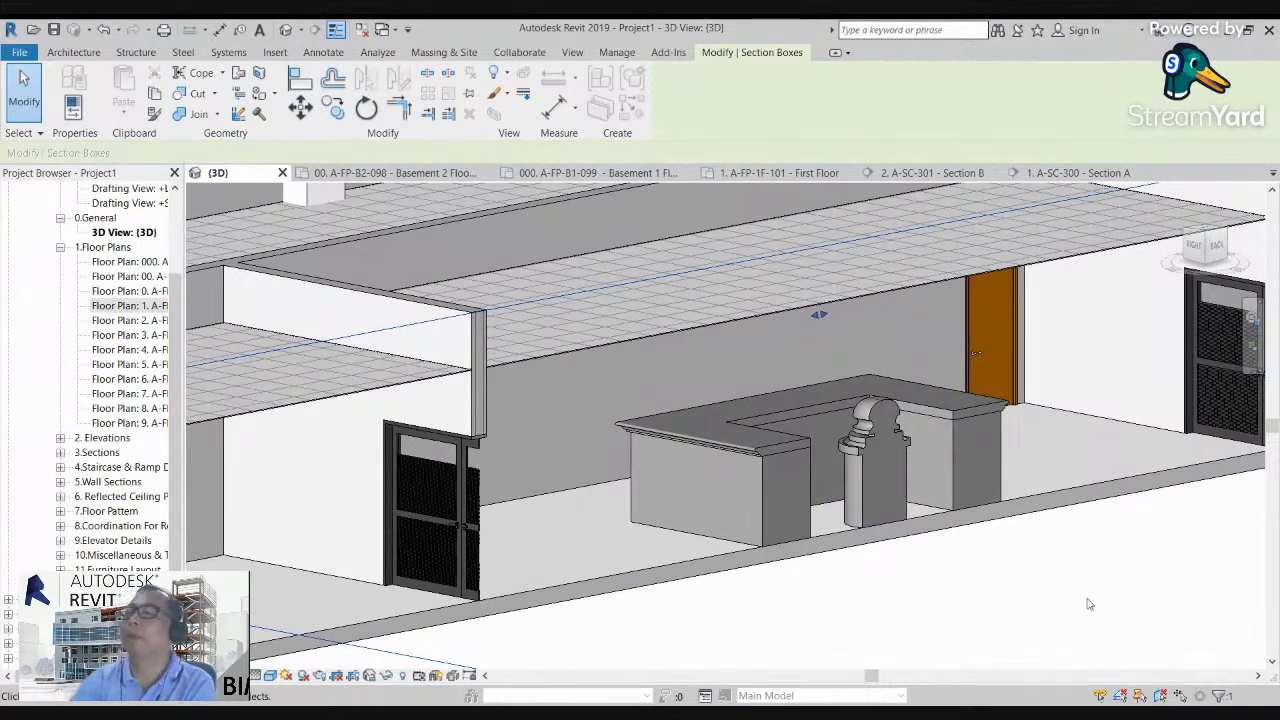
scroll(874, 604, down, 3)
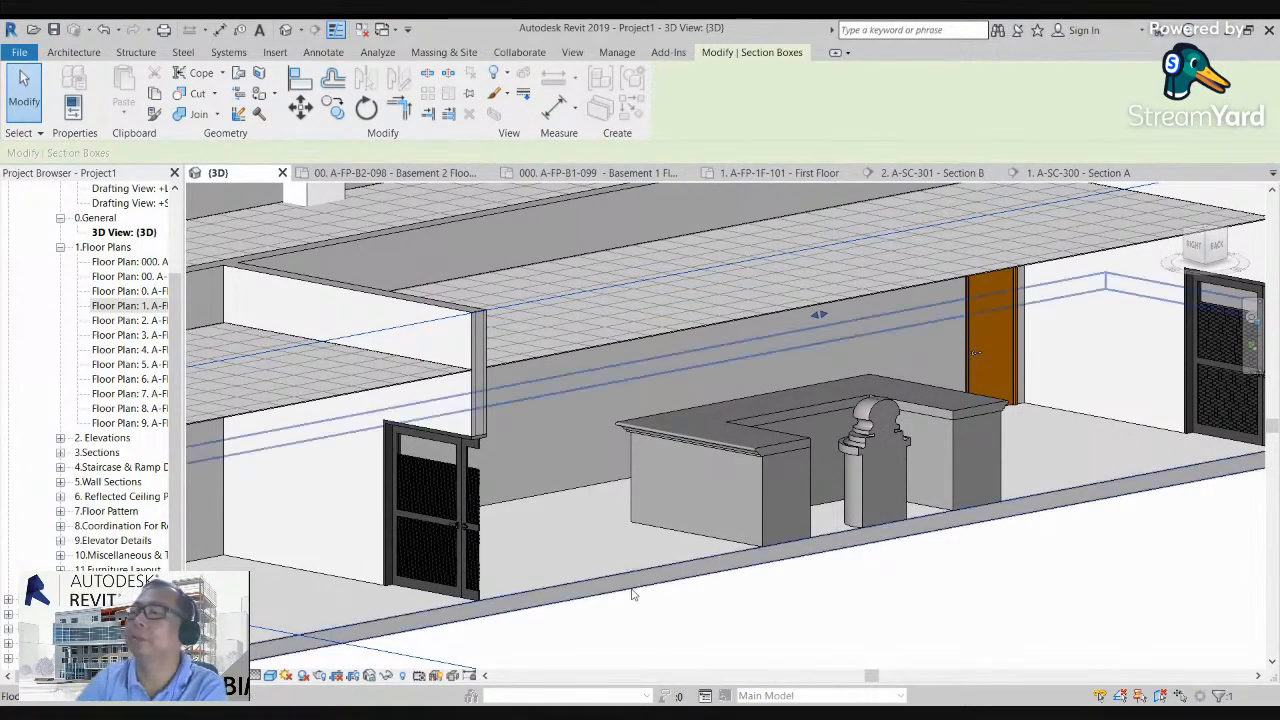
Step: Open the A-FP-1F-101 First Floor plan and clear the section box selection
double_click(143, 307)
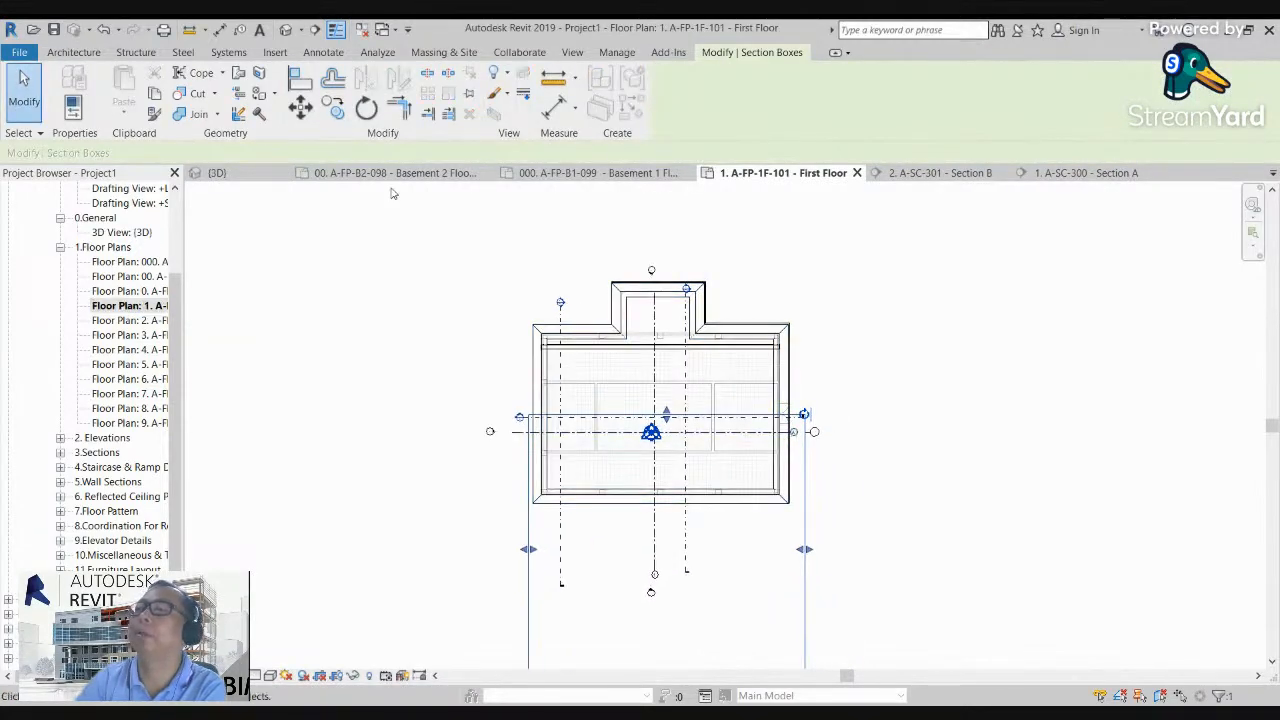
click(323, 52)
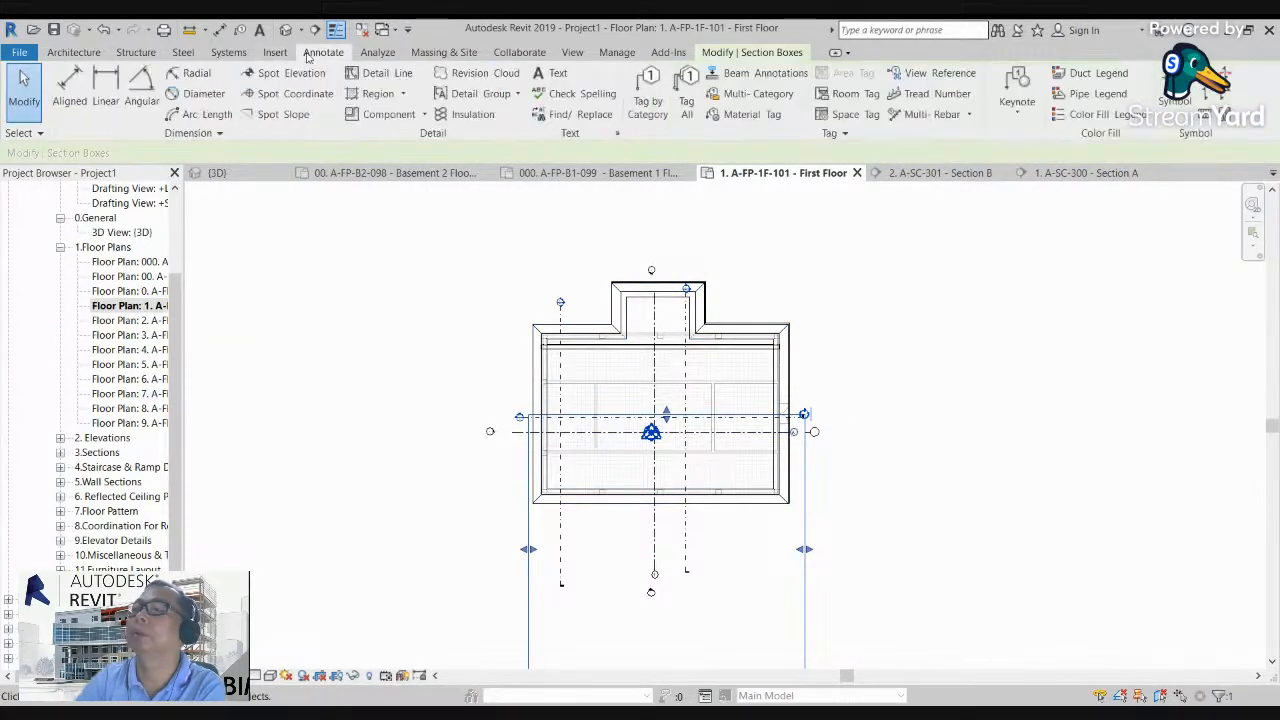
click(72, 52)
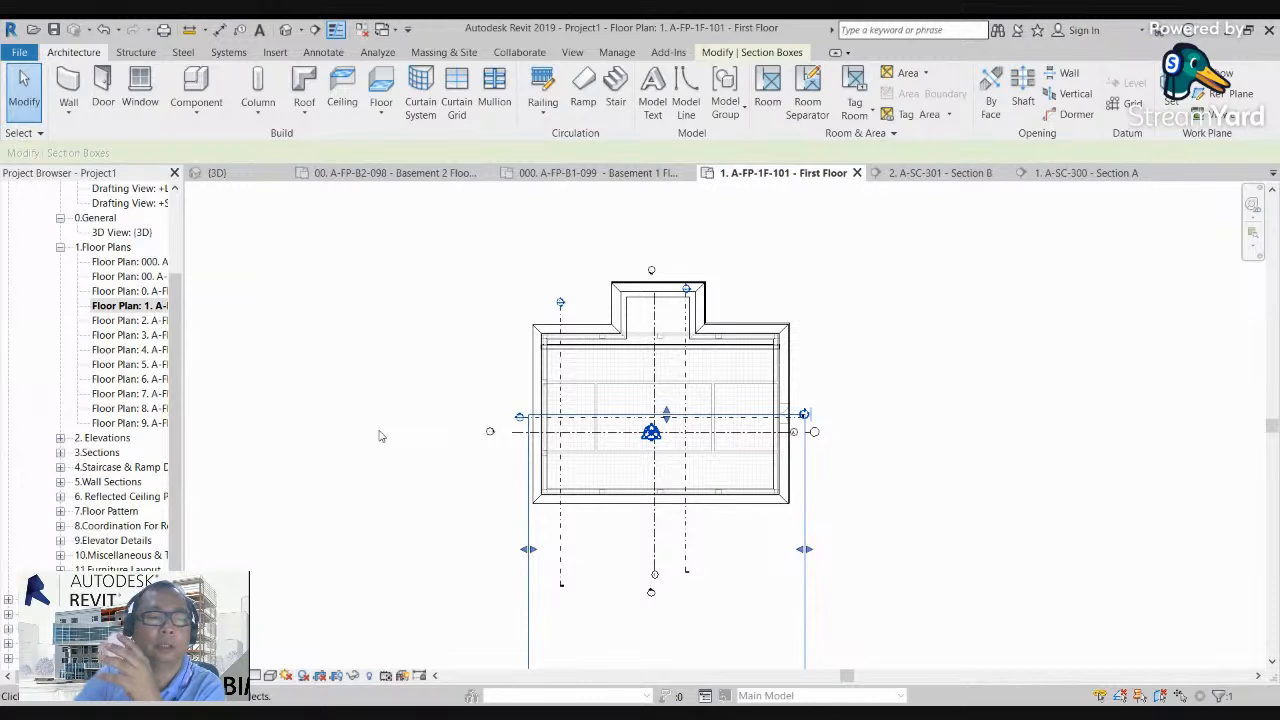
middle_drag(423, 470, 420, 461)
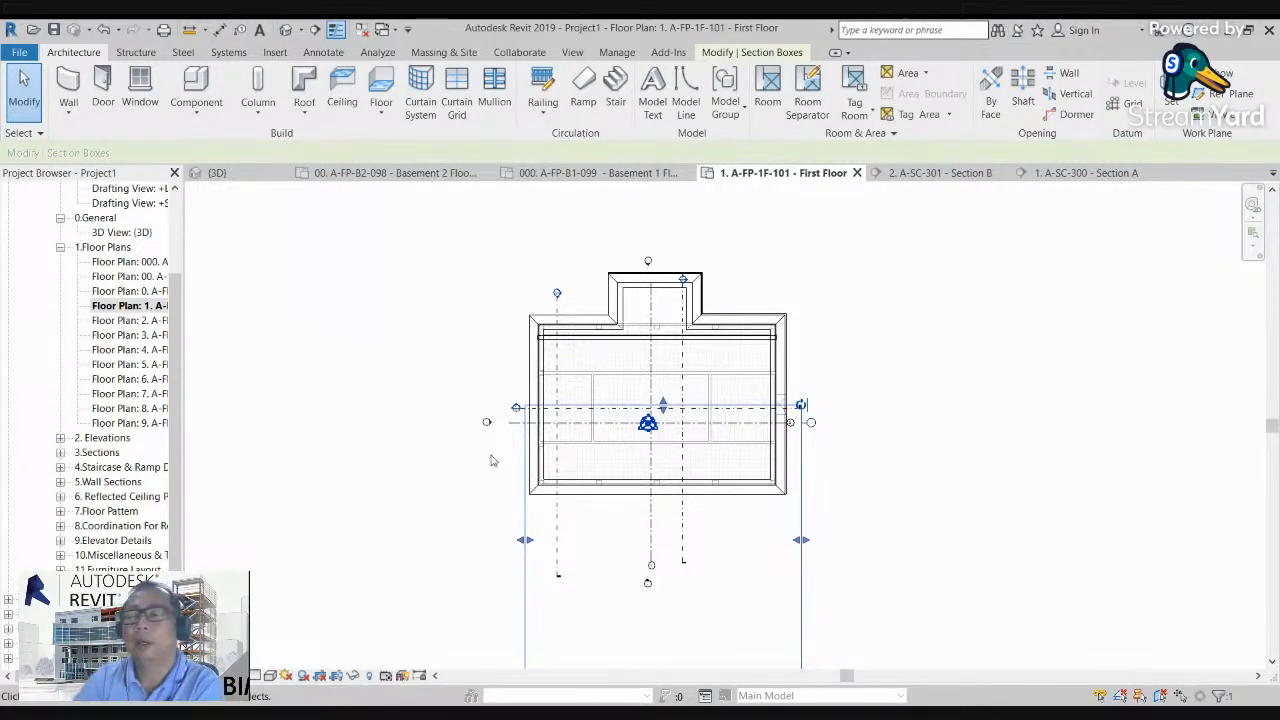
scroll(597, 468, up, 1)
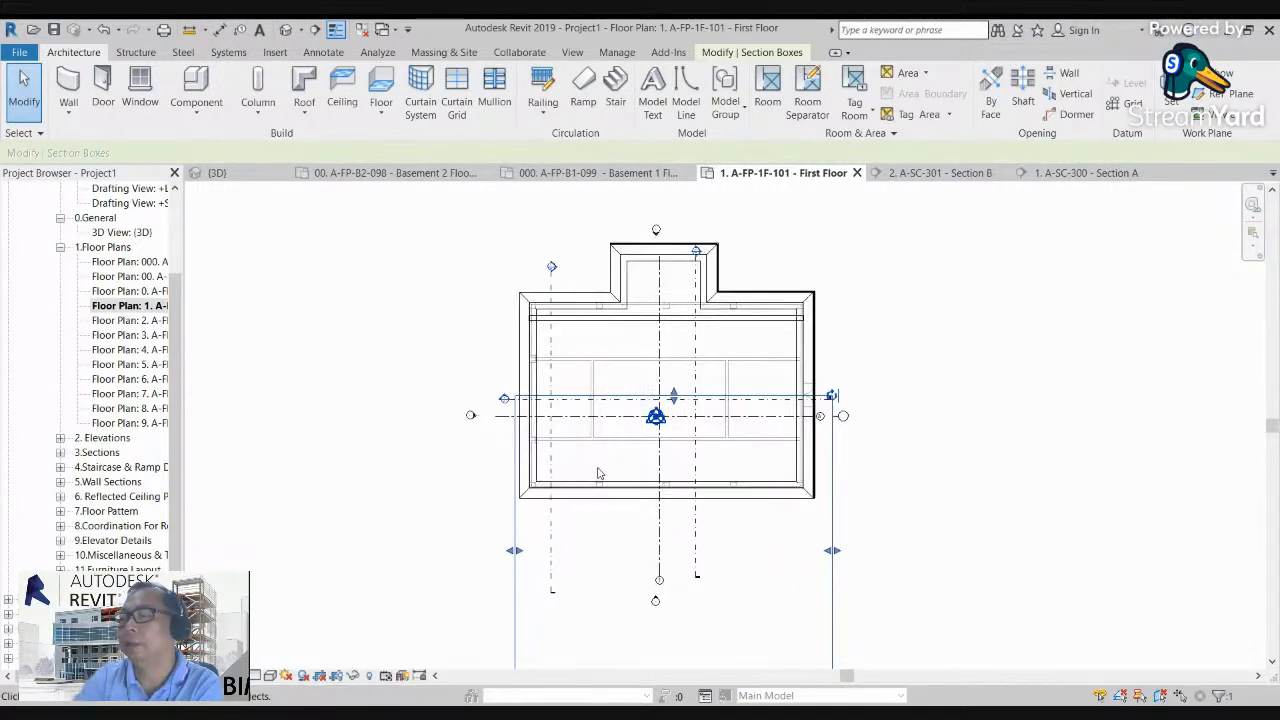
click(597, 262)
scroll(597, 262, up, 2)
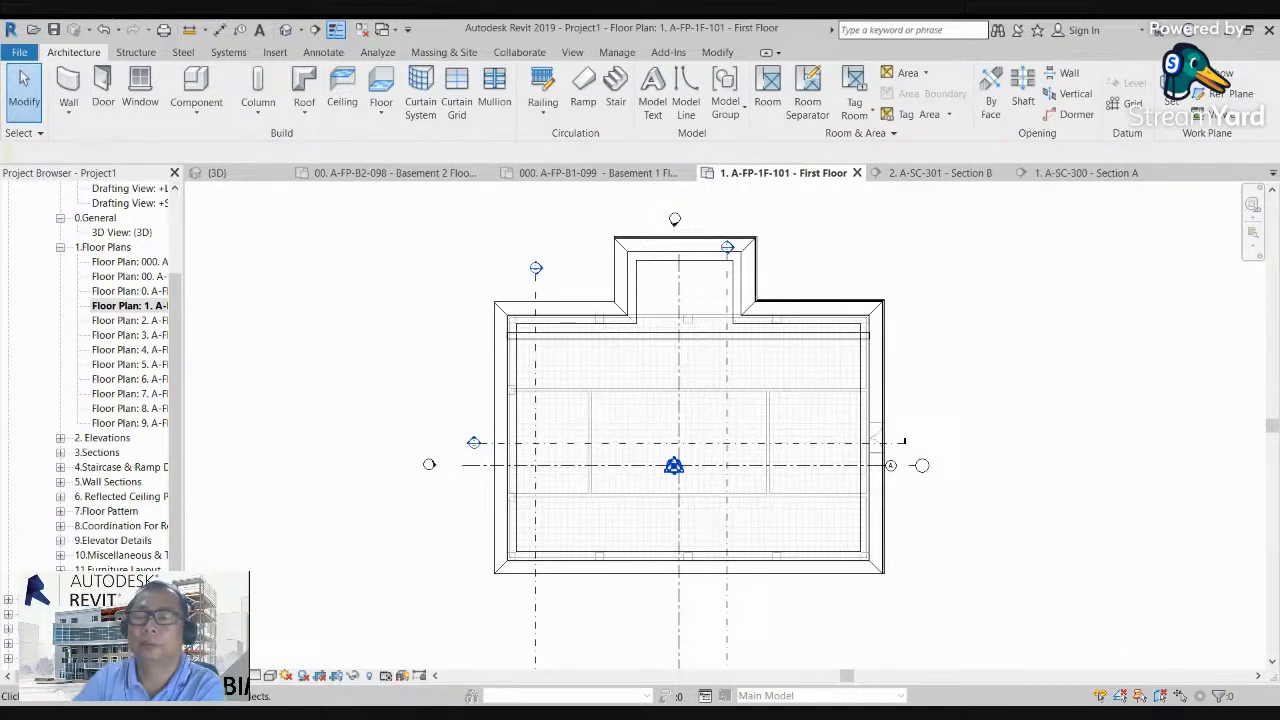
middle_drag(383, 320, 380, 326)
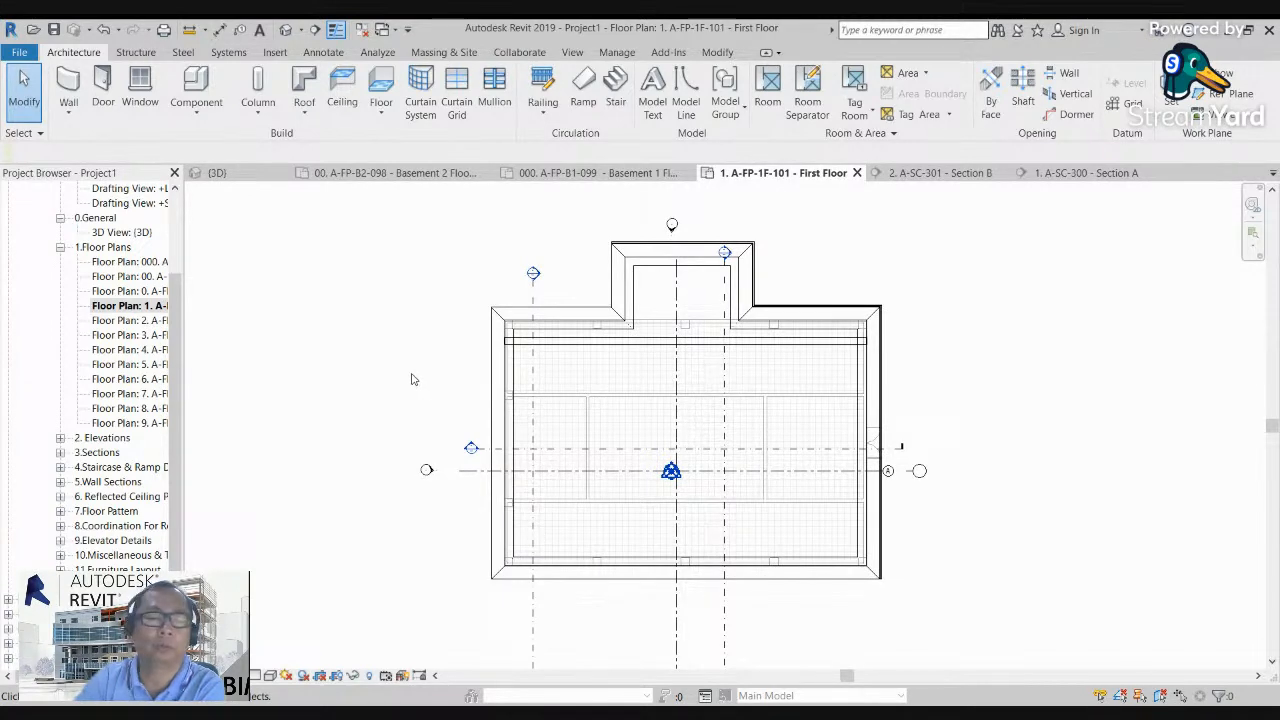
middle_drag(410, 397, 403, 366)
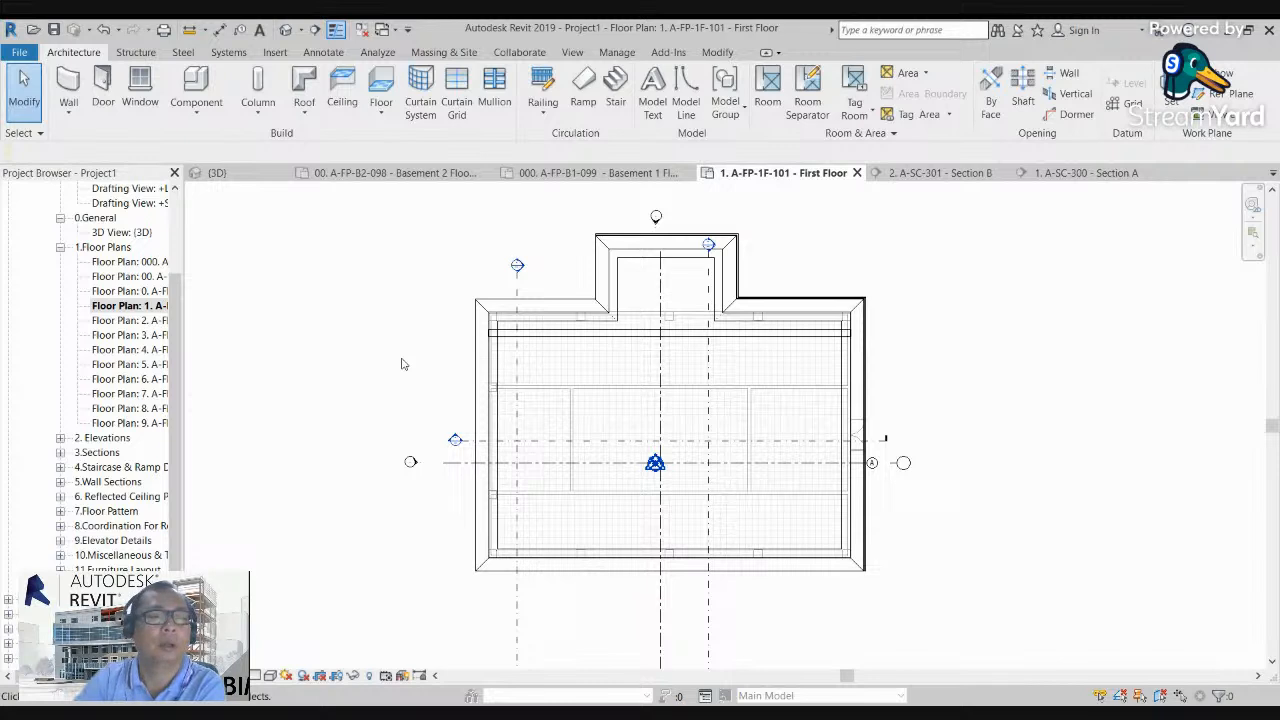
middle_drag(393, 361, 397, 345)
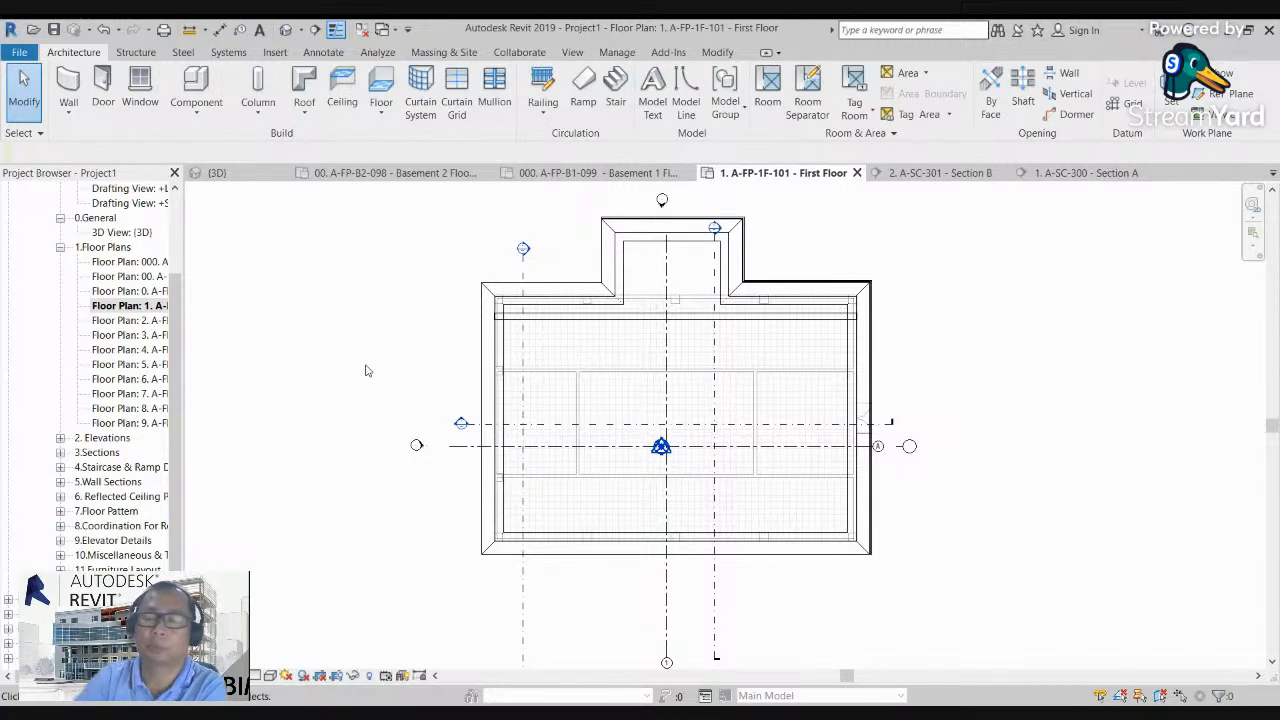
middle_drag(346, 420, 360, 423)
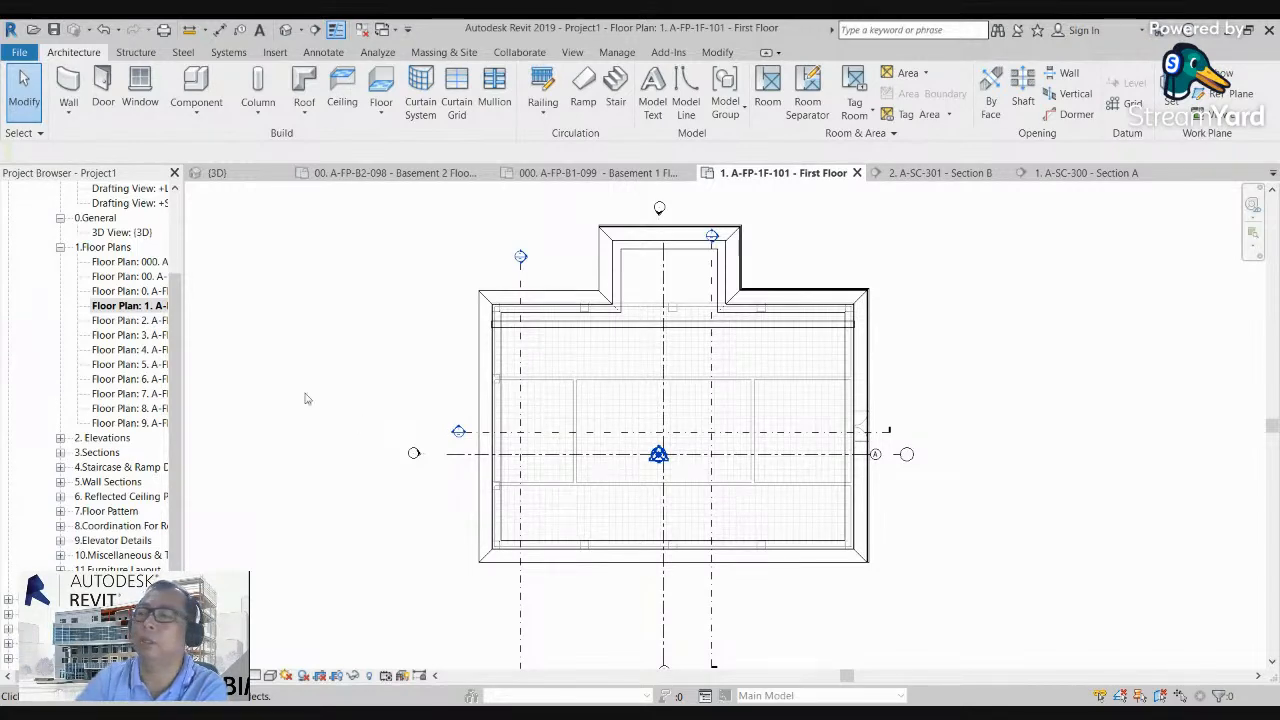
drag(182, 251, 169, 251)
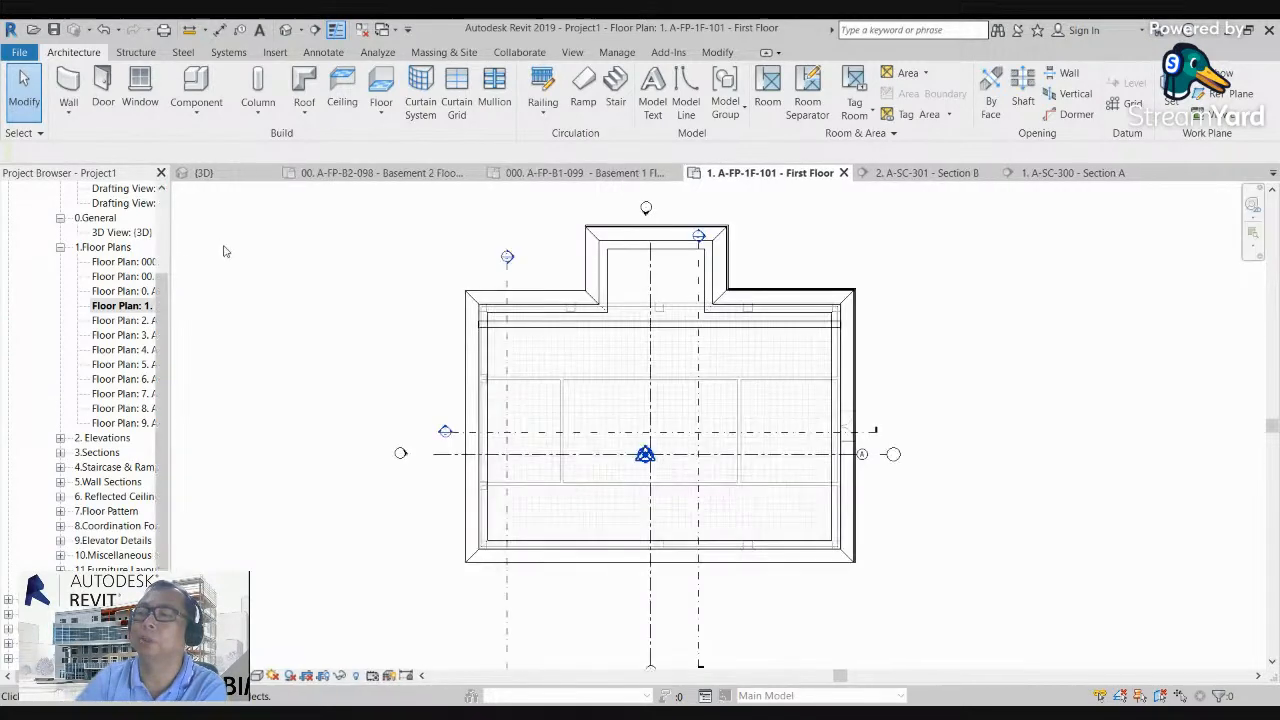
middle_drag(278, 306, 294, 314)
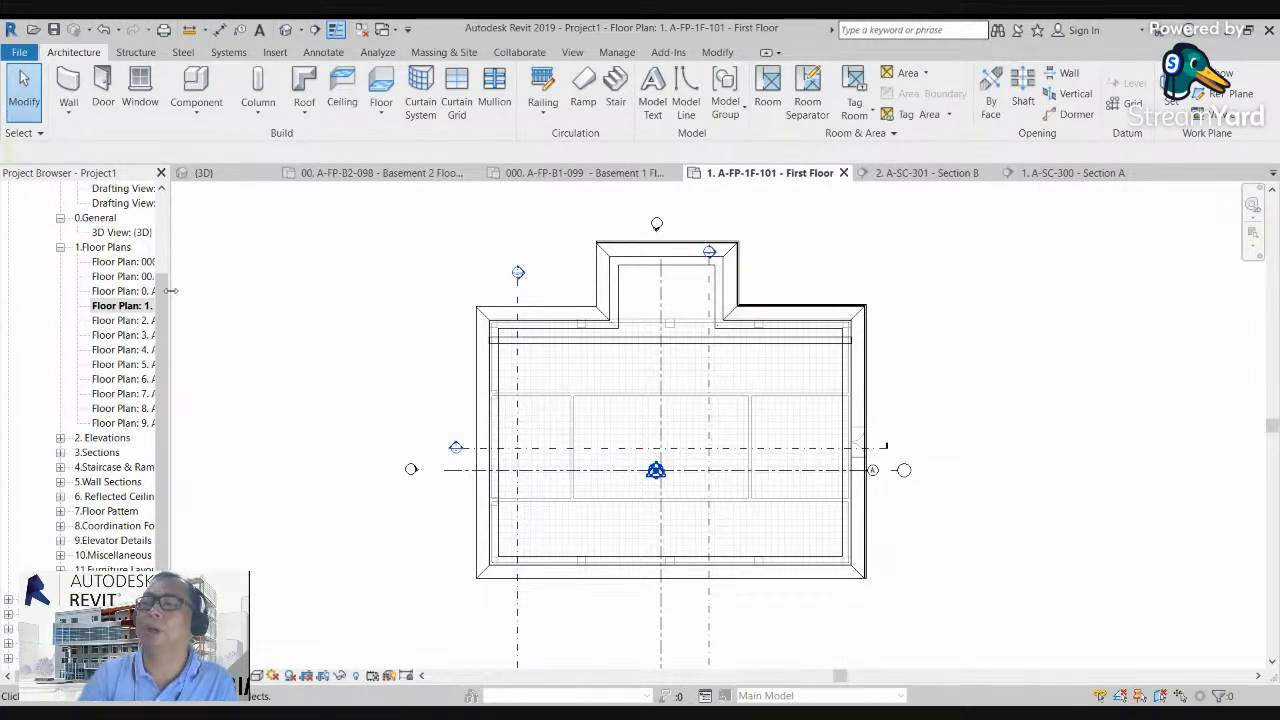
Step: Look through the Project Browser up to the start of the Views (SHBC) list, above the floor plans
drag(165, 302, 165, 258)
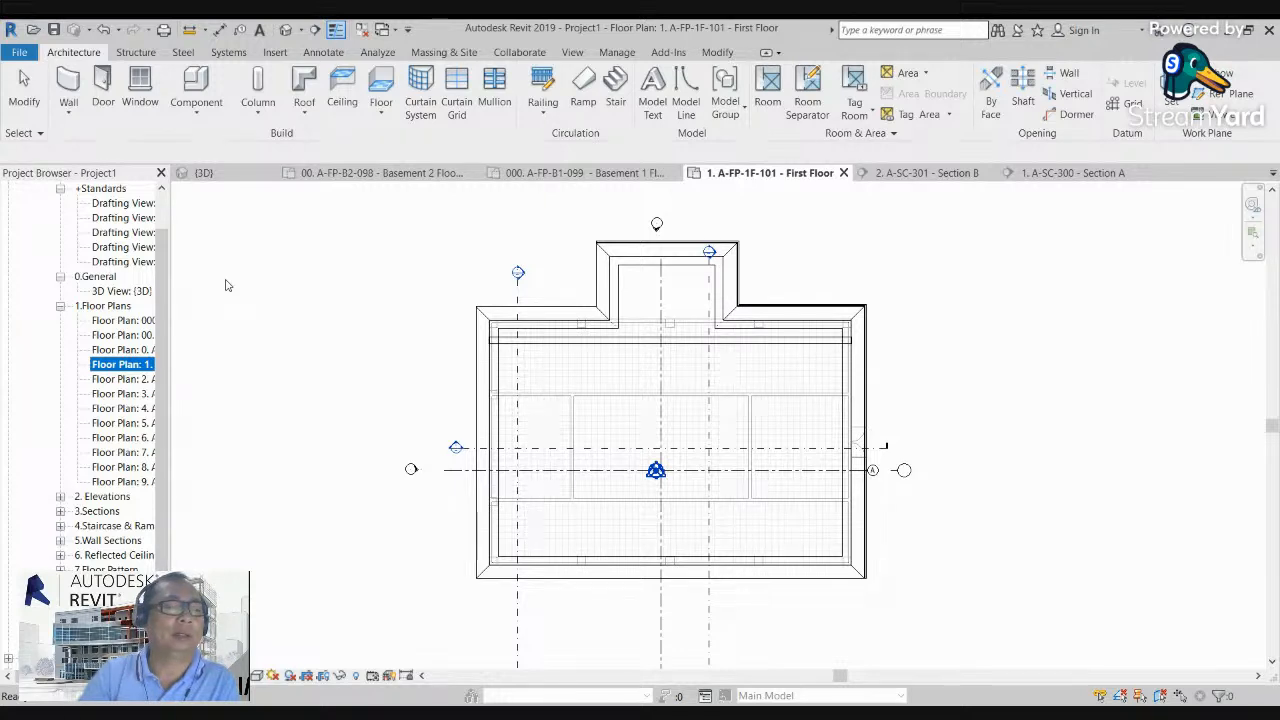
drag(166, 286, 166, 252)
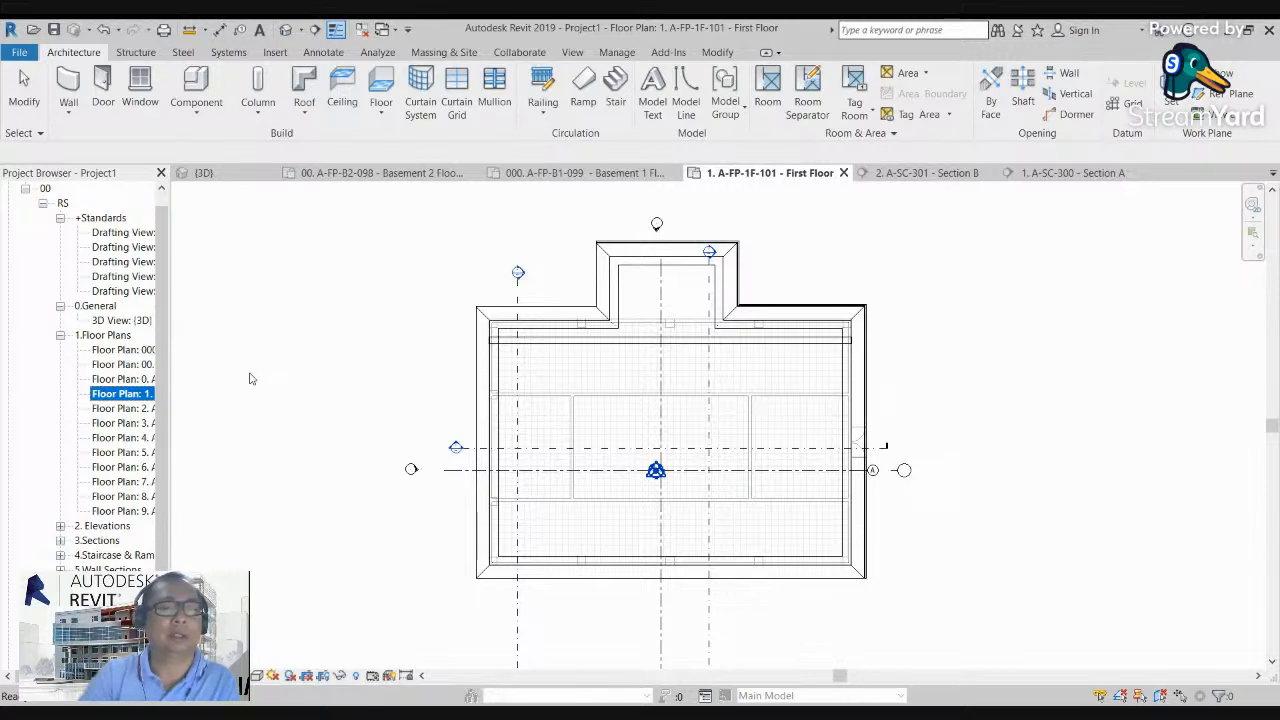
scroll(166, 288, up, 1)
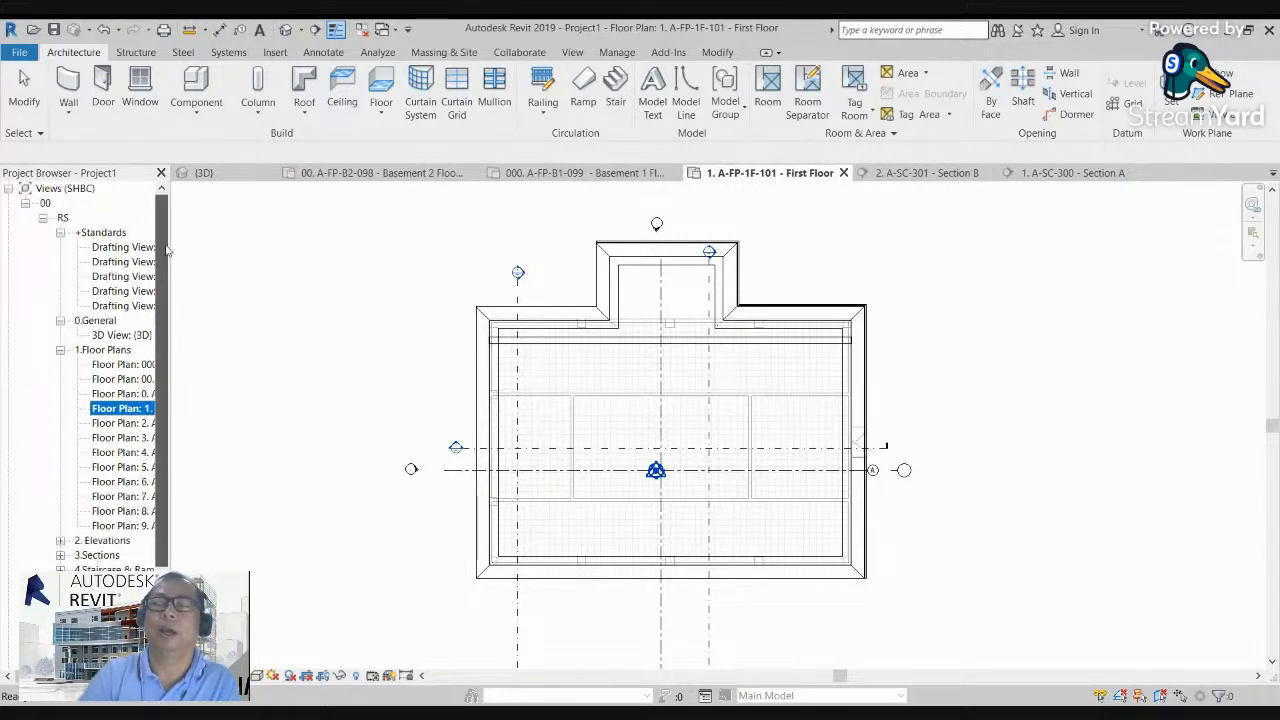